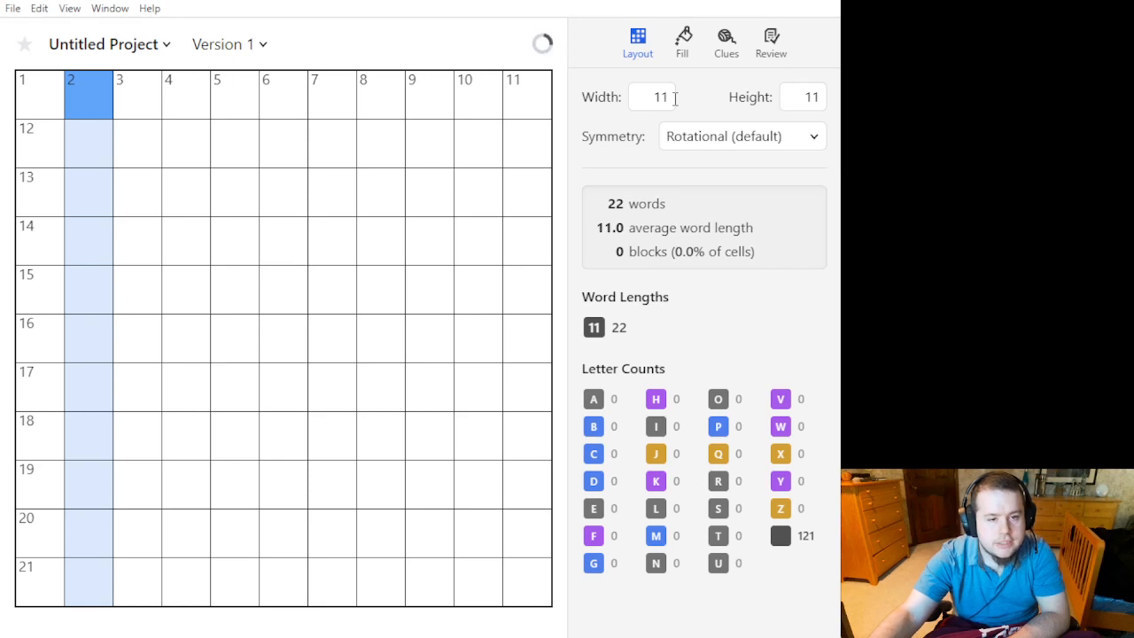
Rename the crossword project as "Undersea Tarot Deck".
left_click(144, 46)
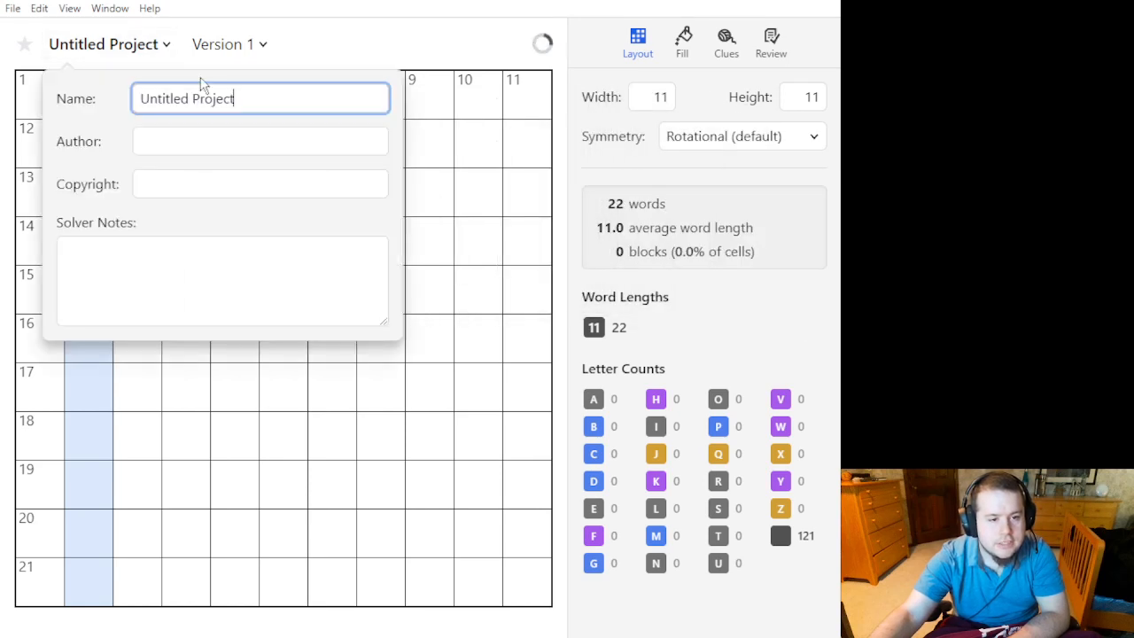
key("ctrl+a")
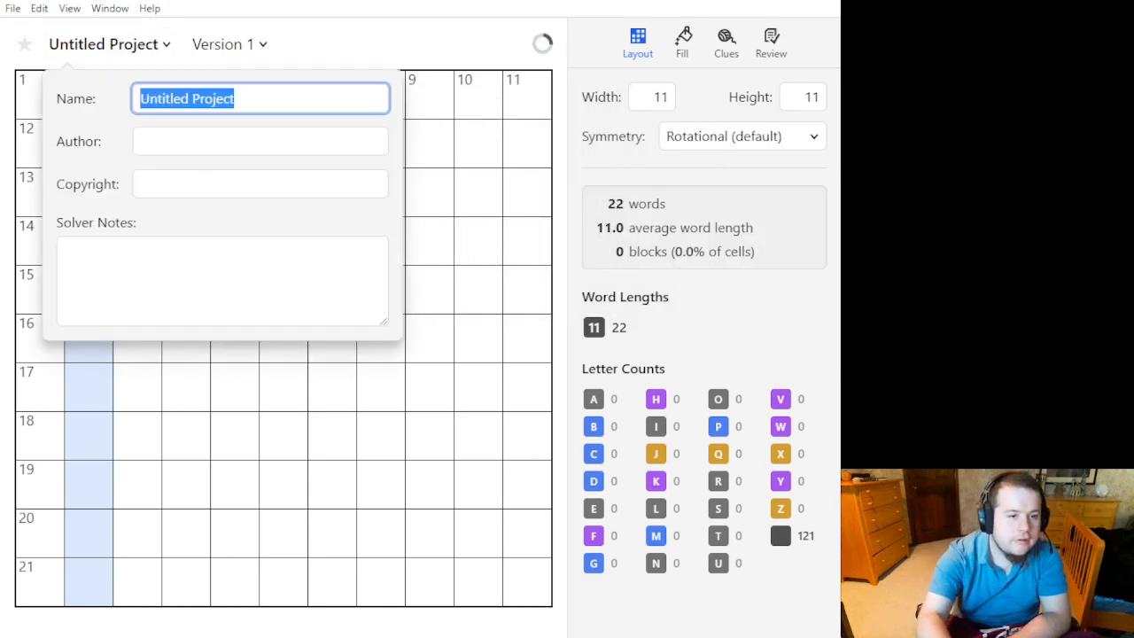
key("BackSpace")
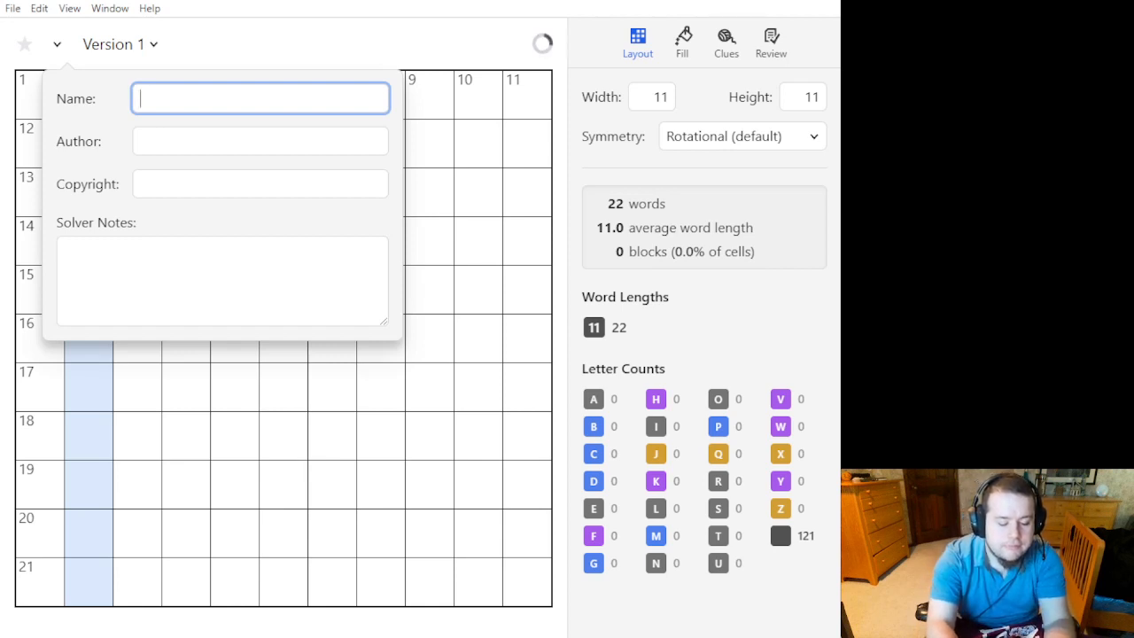
type("Undersea")
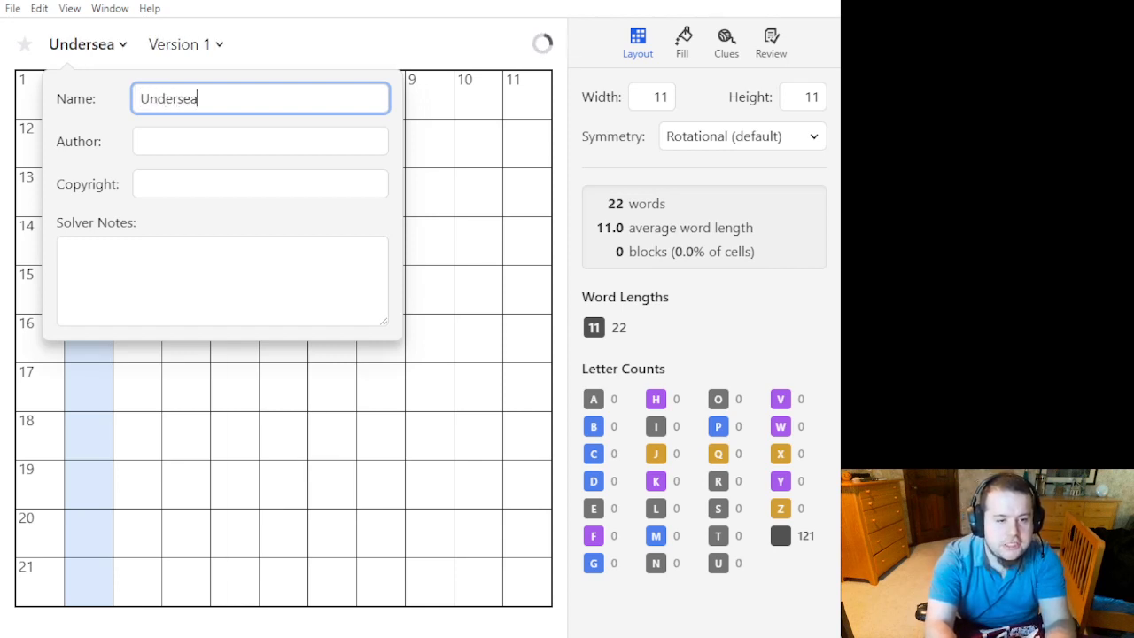
type(" Tarot Deck")
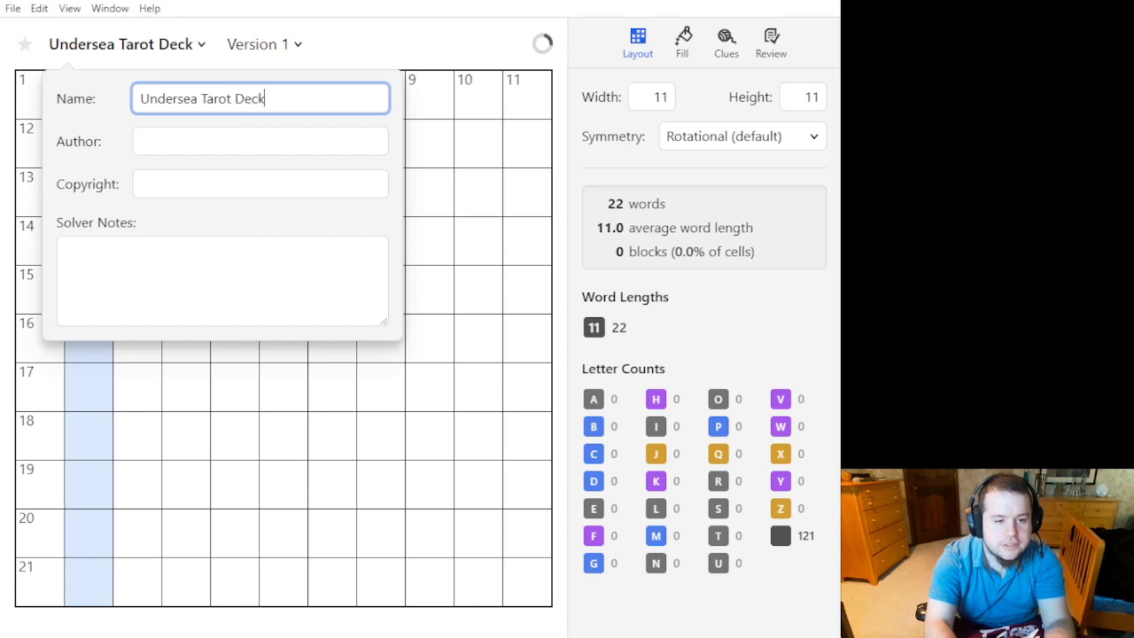
Enter the author's full name and the copyright "(c) 2024" in the project details.
key("Tab")
type("Will ")
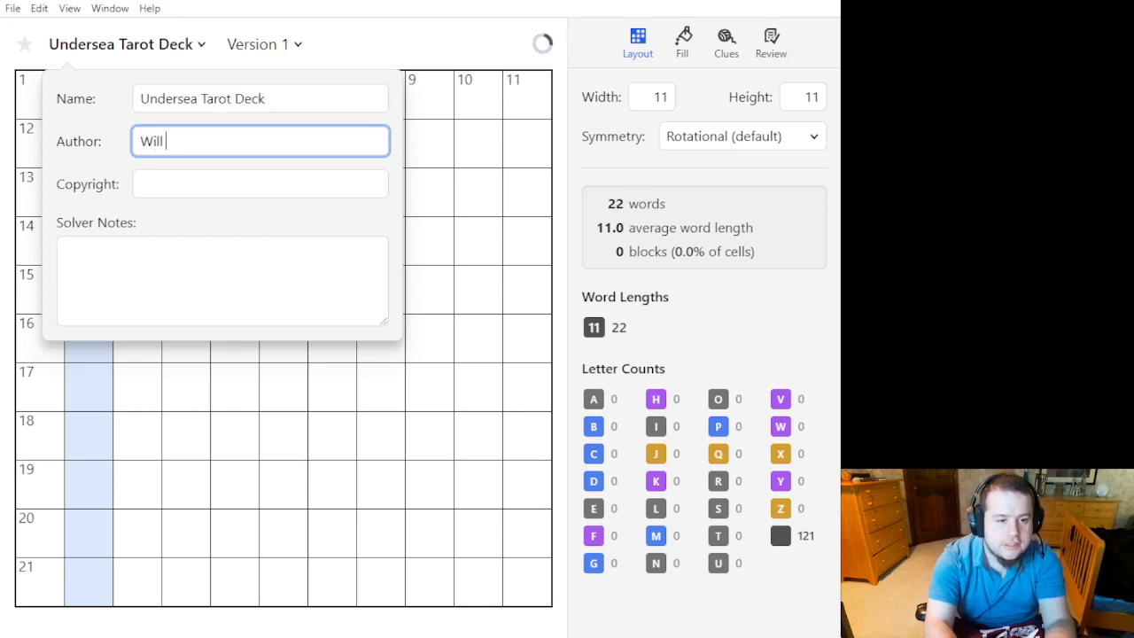
type("Eisenberg")
key("Tab")
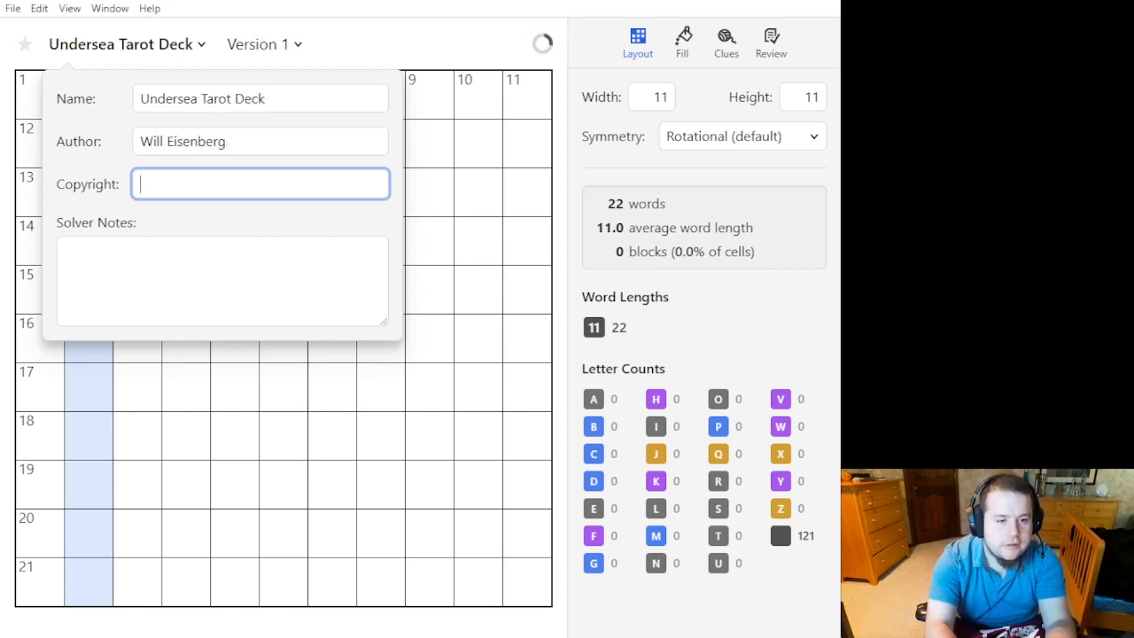
type("(c) 2024")
key("Tab")
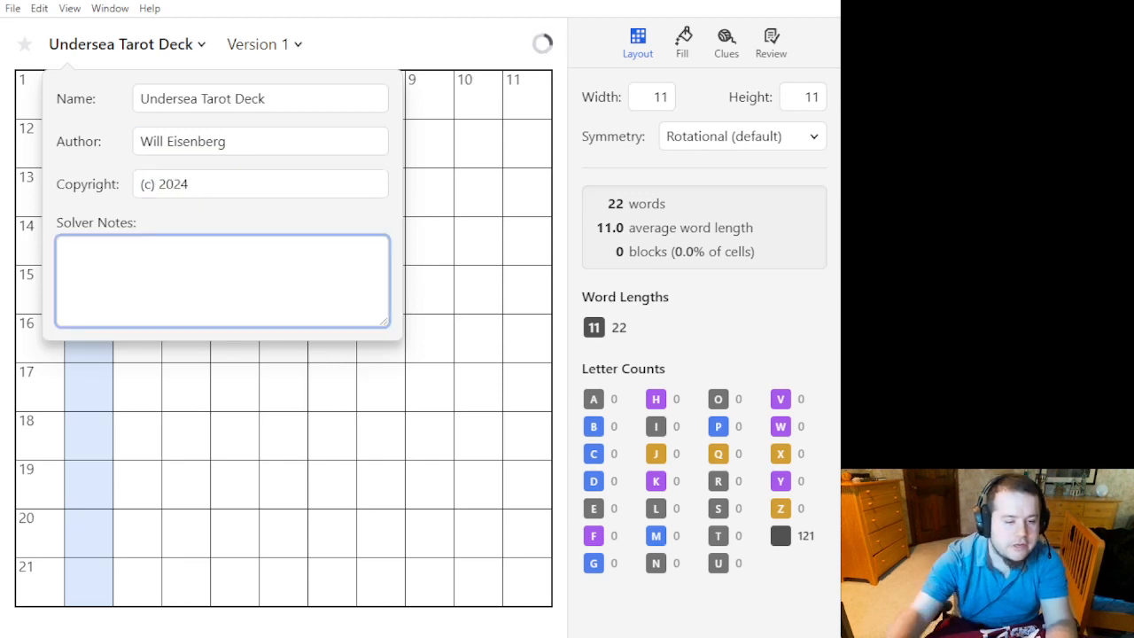
left_click_drag(466, 308, 464, 318)
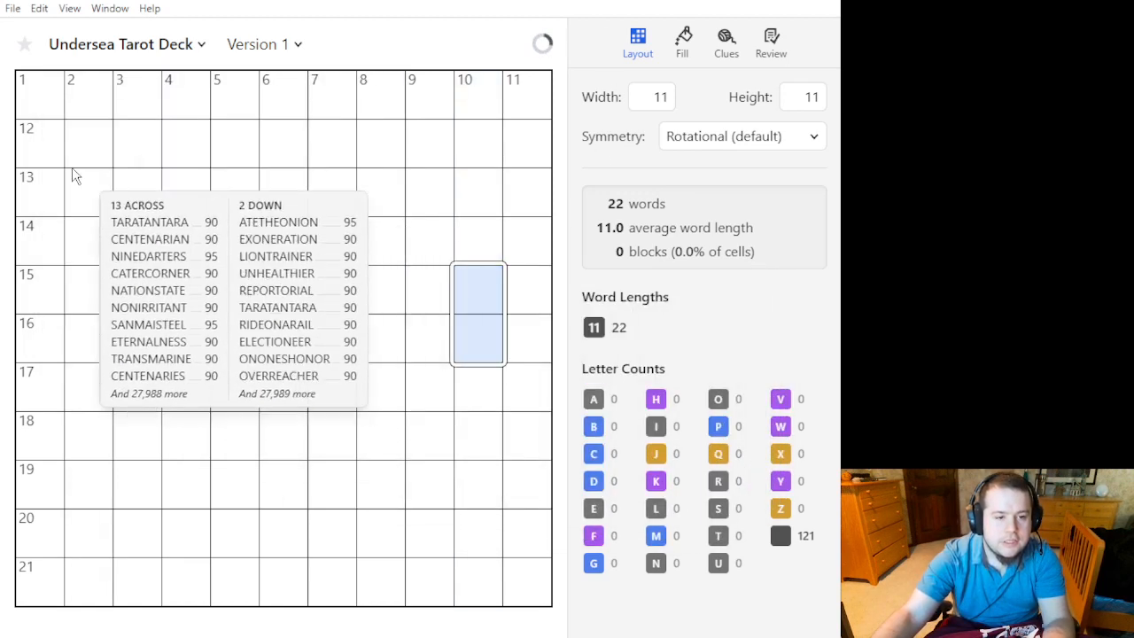
Enter DEVILRAY across the first row and STARFISH across the second row, both starting in the first column.
left_click(19, 108)
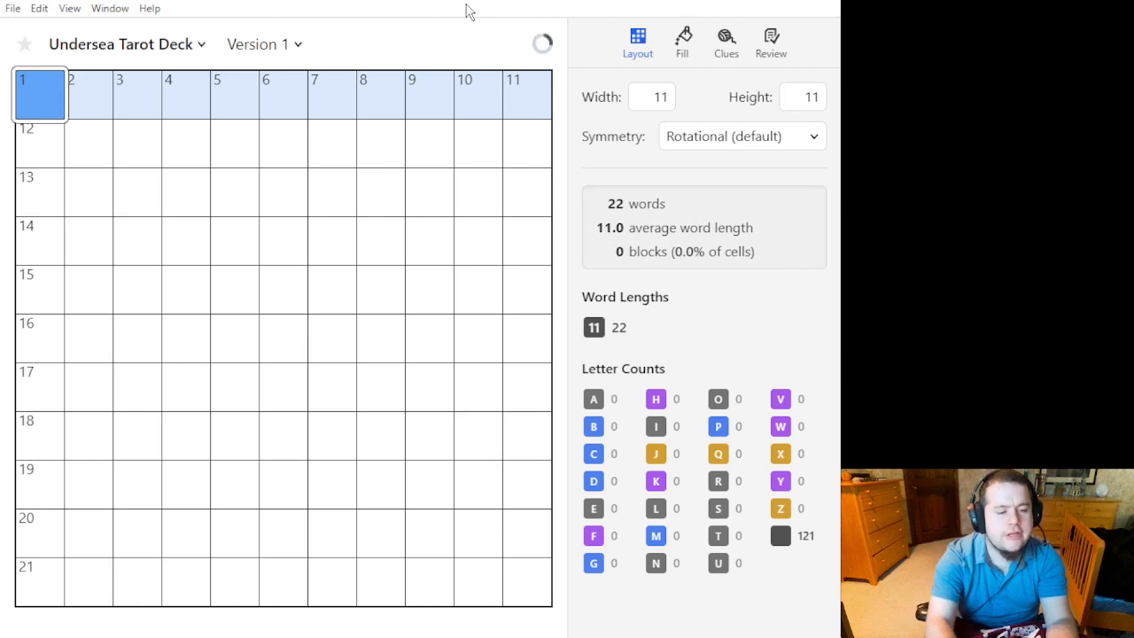
type("DEVILRAY")
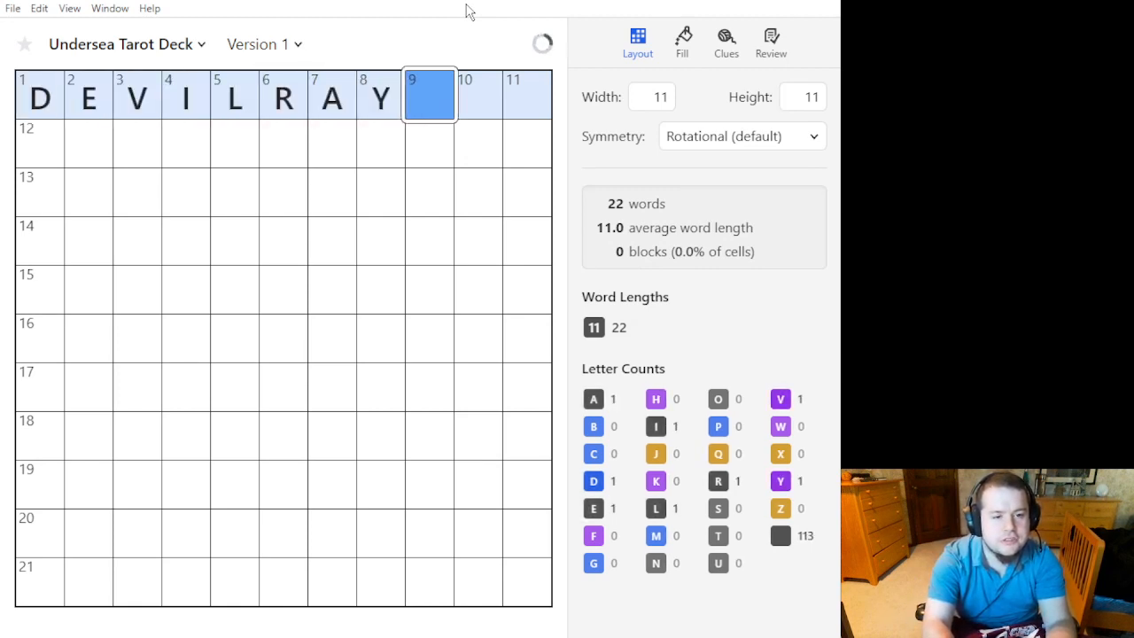
key("Down")
key("Down")
key("Left")
key("Left")
key("Left")
key("Left")
key("Left")
key("Left")
key("Left")
key("Left")
key("Left")
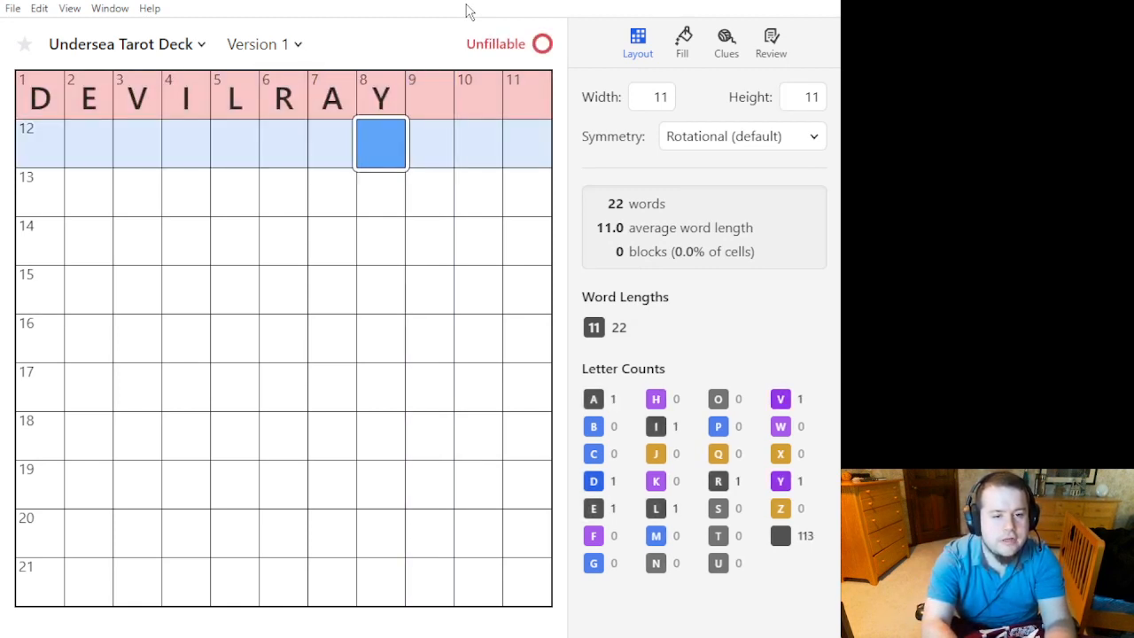
type("STARFISHH")
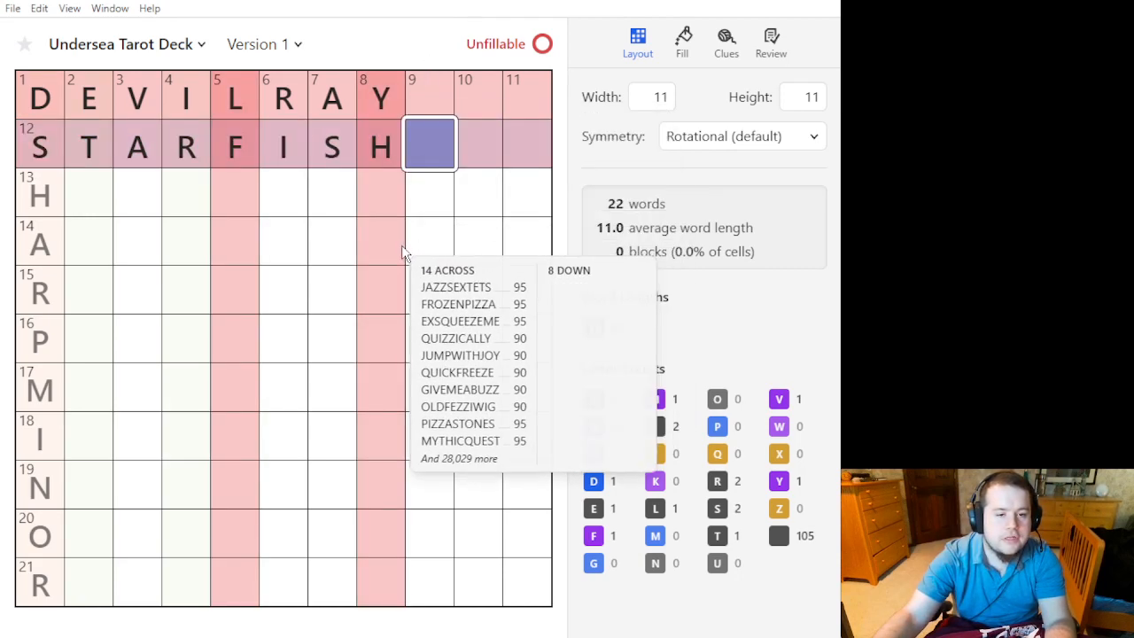
Enter MOONJELLY across the third row and HERMITCRAB across the fourth row, starting in the first column.
key("Tab")
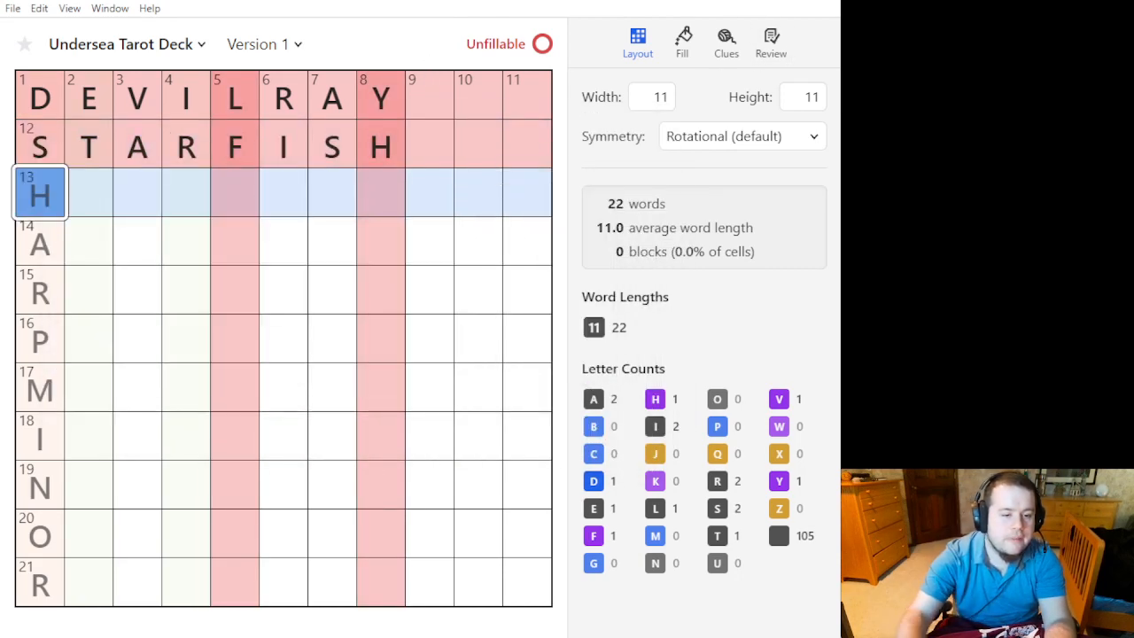
type("MOONJELLY")
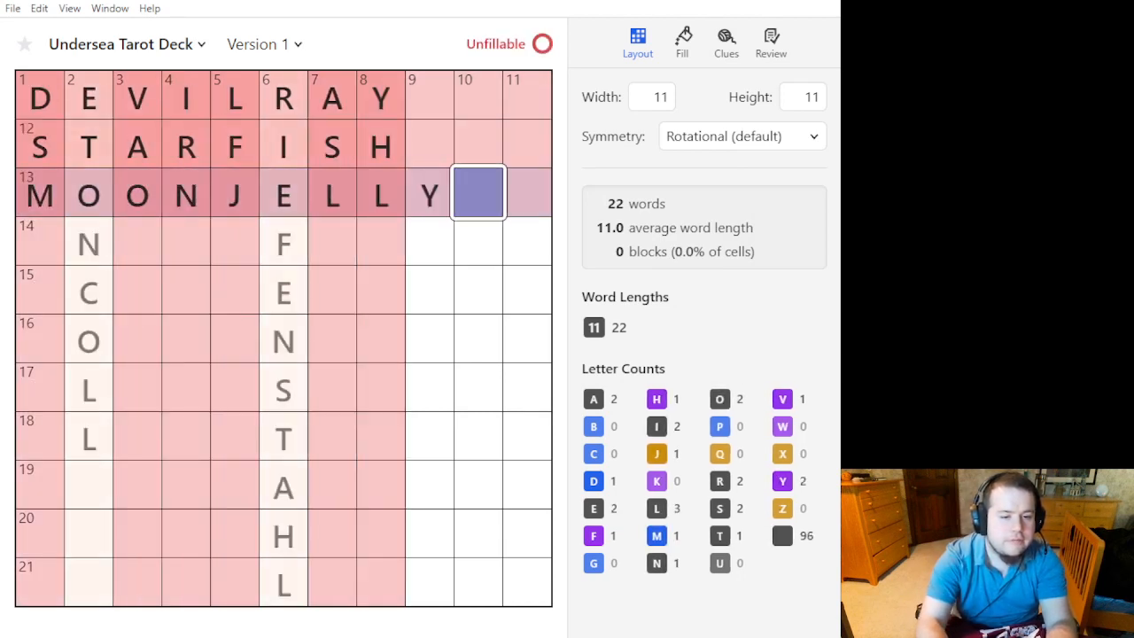
key("Tab")
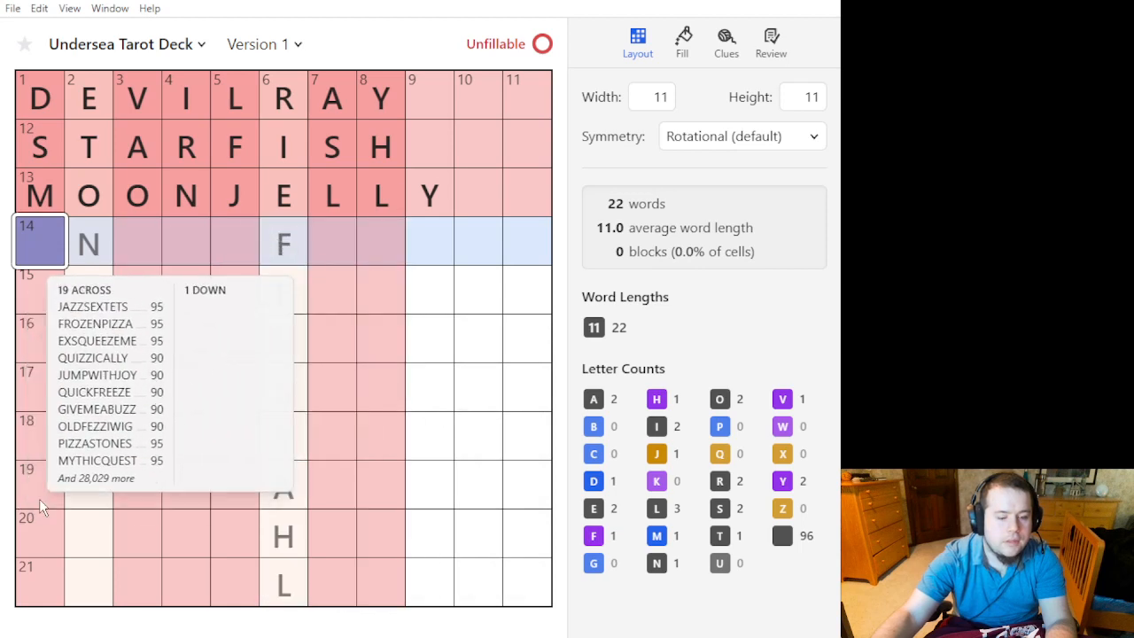
type("HERMITCRABS")
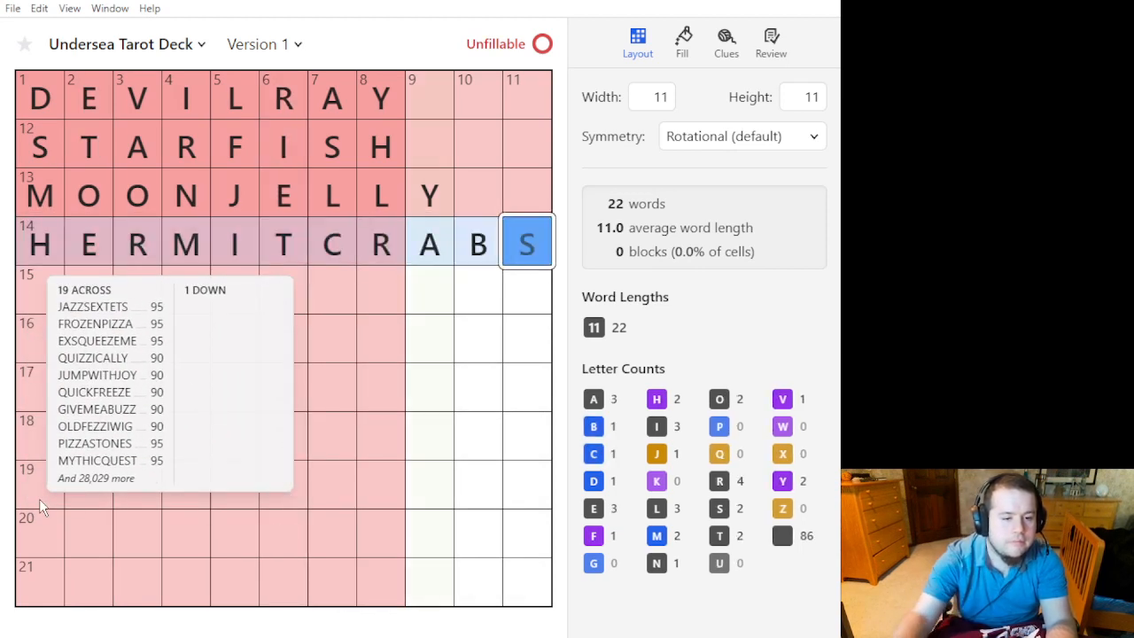
Set the grid width to 15.
left_click(48, 276)
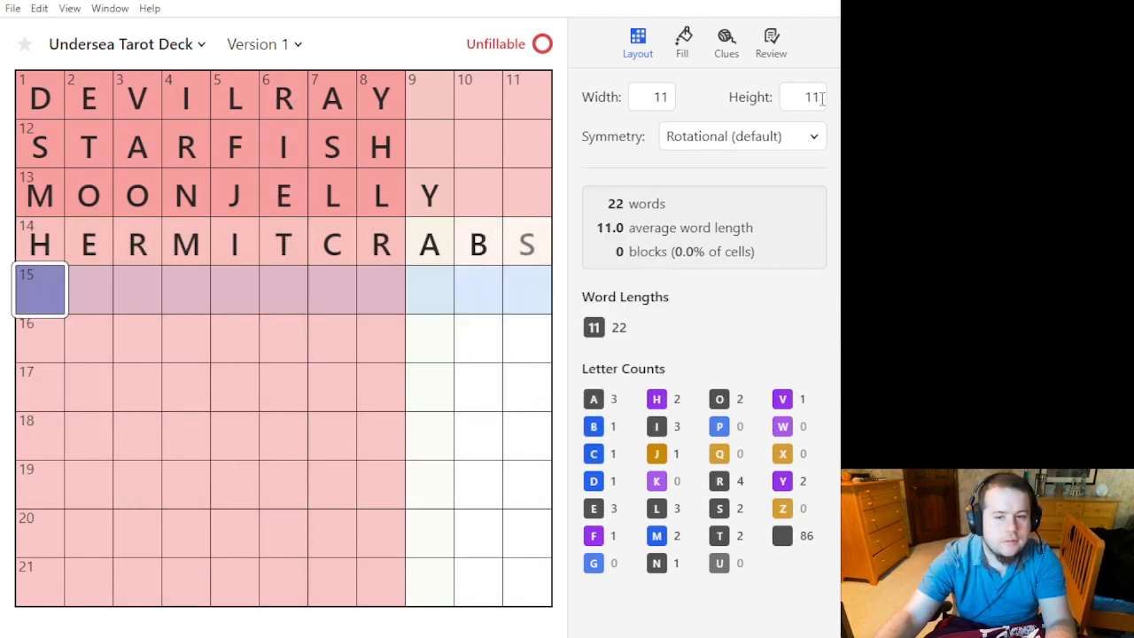
double_click(672, 100)
type("15")
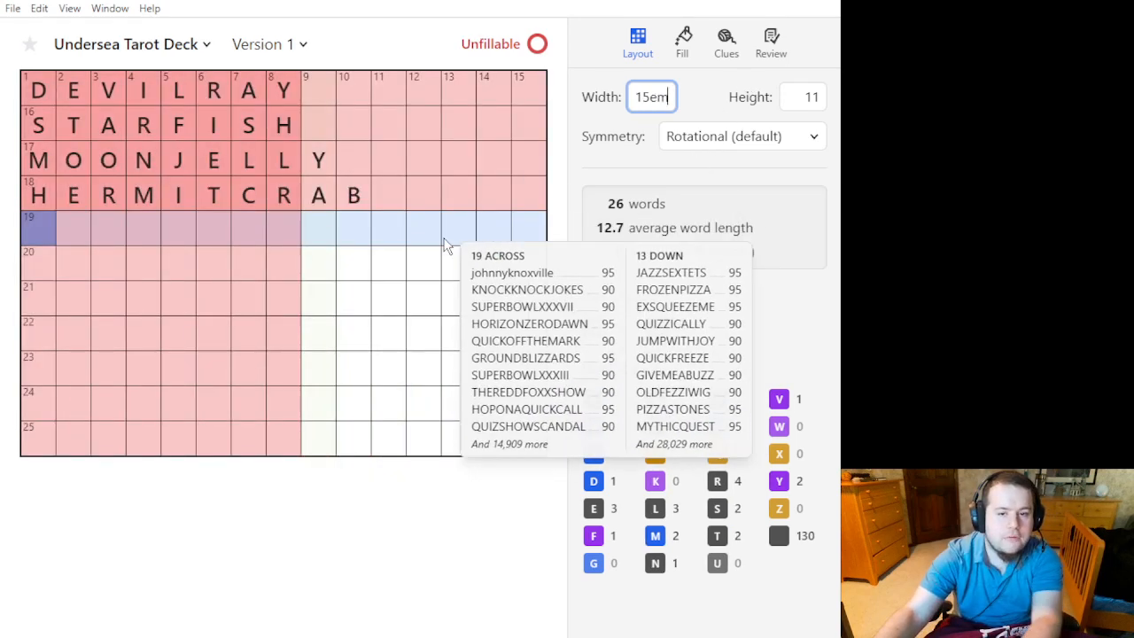
Enter EMPERORPENGUIN across the fifth row, starting in the first column.
left_click(38, 230)
type("EM")
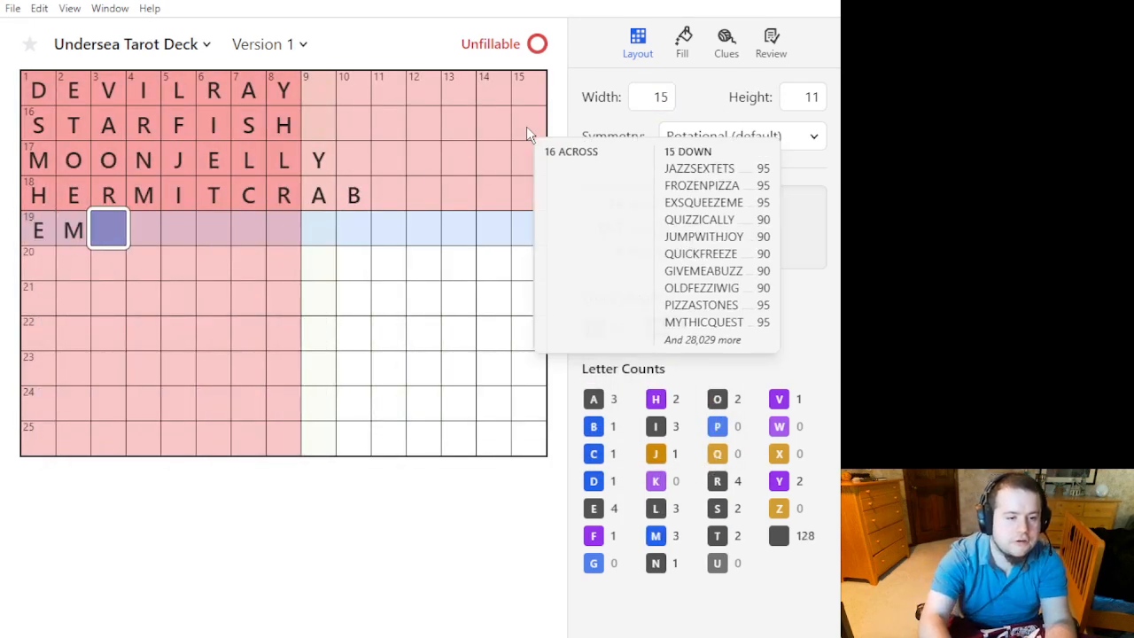
type("PERORCRA")
key("BackSpace")
key("BackSpace")
key("BackSpace")
type("PE")
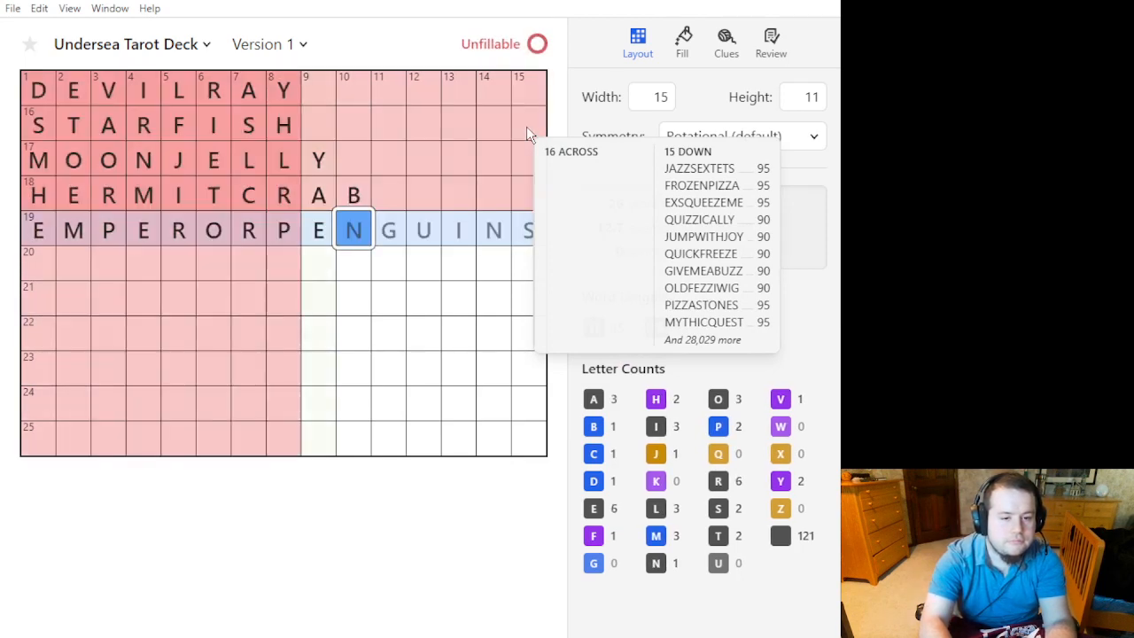
type("NGUIN")
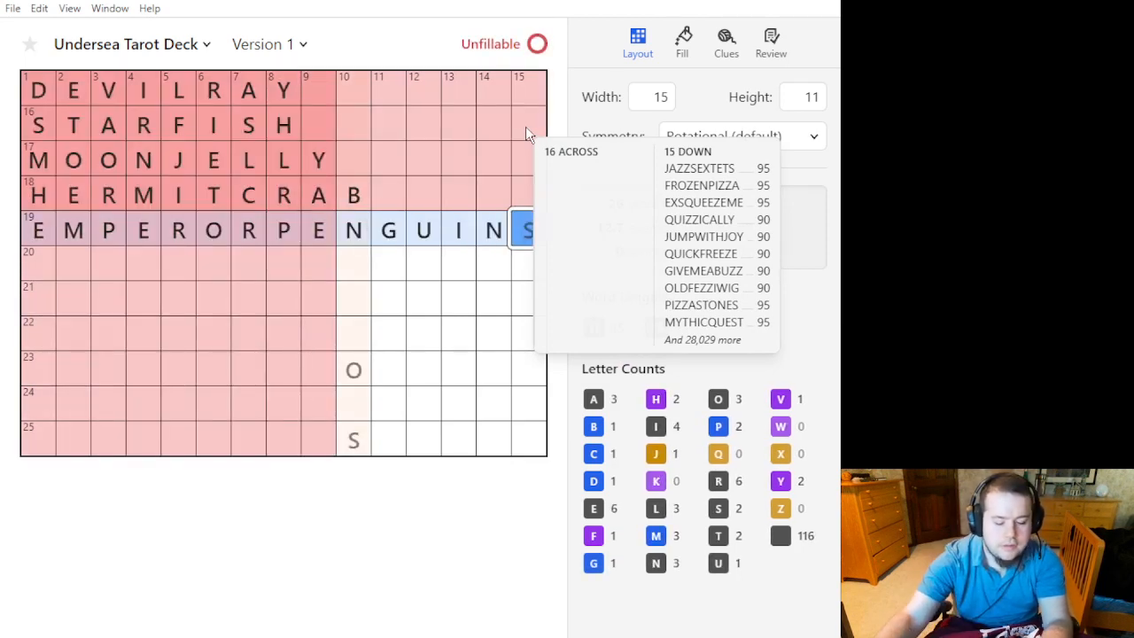
Place a black block directly after the theme word in each of the first five rows.
key("period")
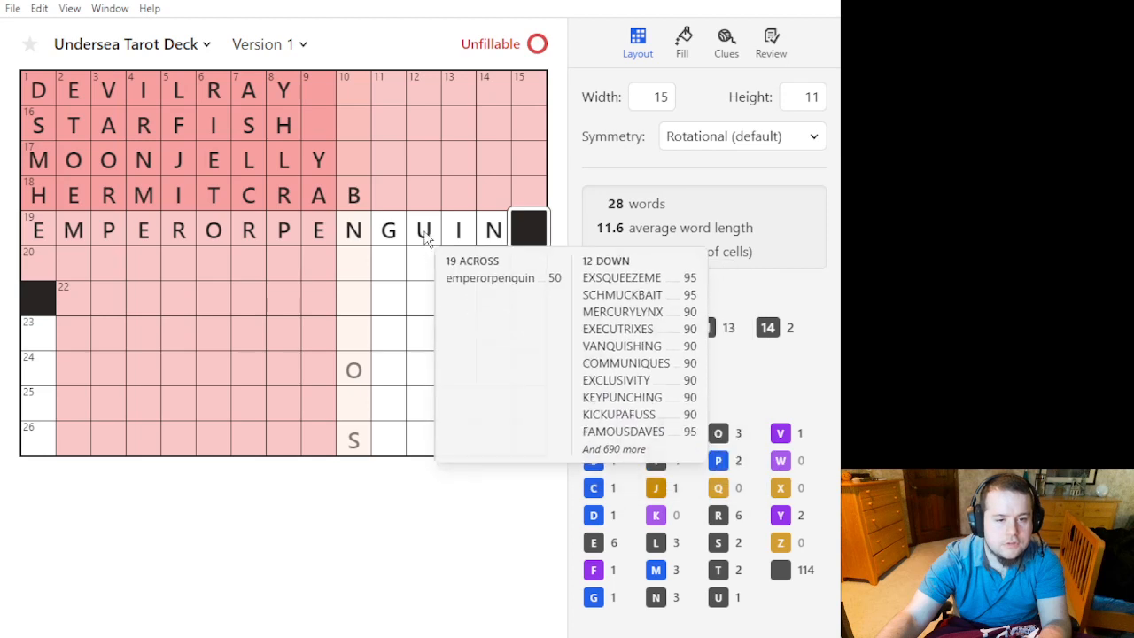
key("period")
left_click(343, 160)
key("period")
left_click(321, 120)
key("period")
left_click(321, 87)
key("period")
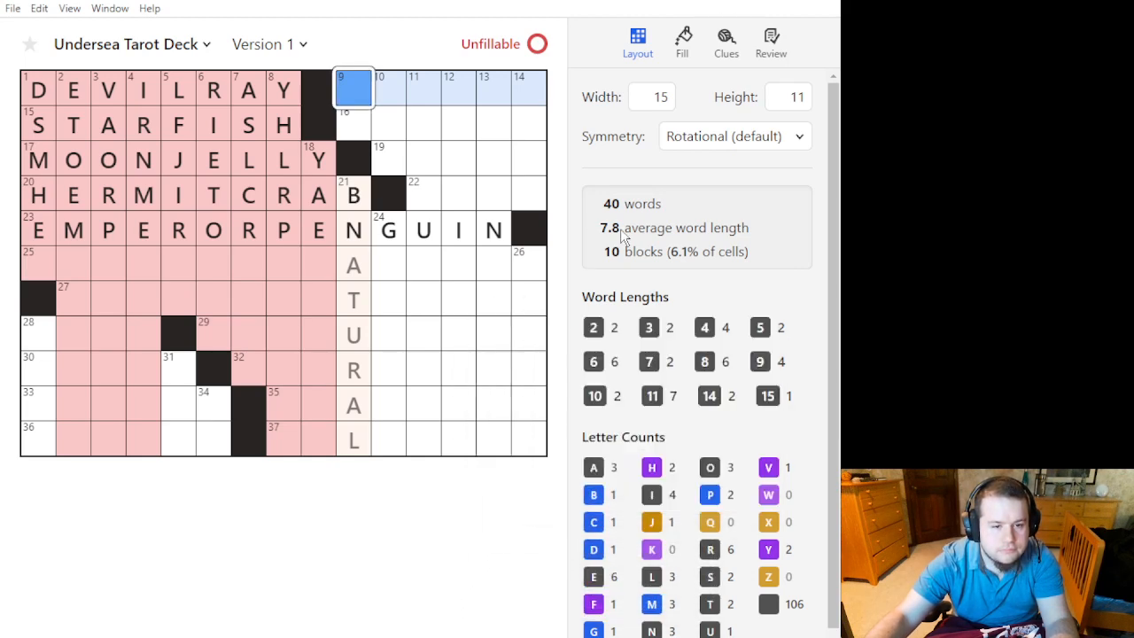
Set the grid symmetry to None and remove the black block after EMPERORPENGUIN.
left_click(701, 133)
left_click(724, 272)
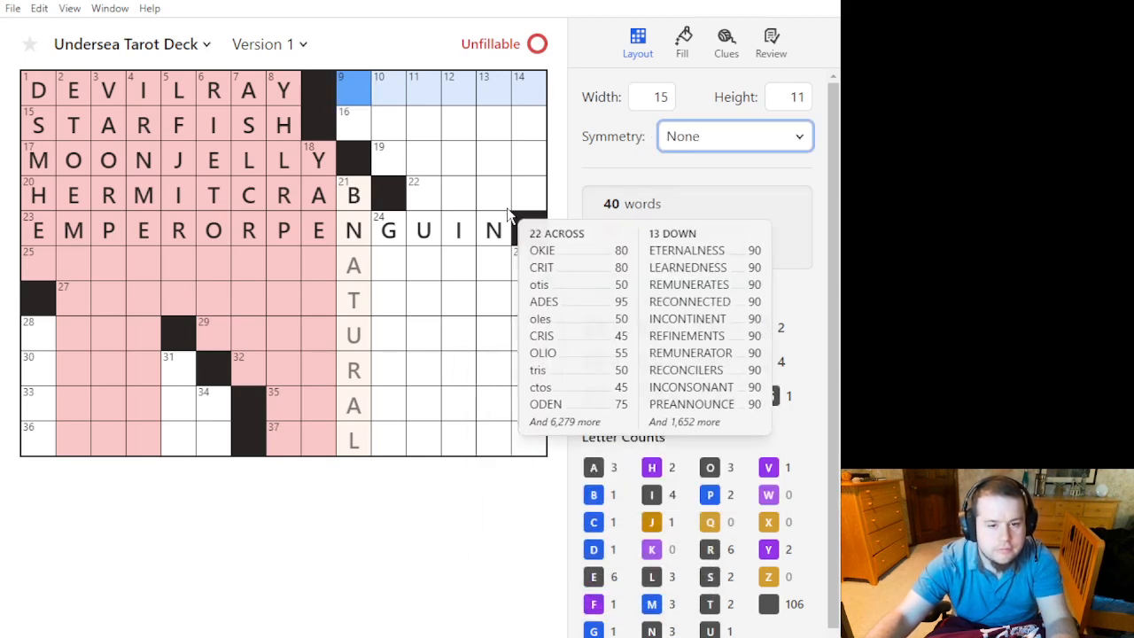
left_click(539, 237)
key("BackSpace")
Remove the five mirrored black blocks from the lower half of the grid.
left_click(387, 189)
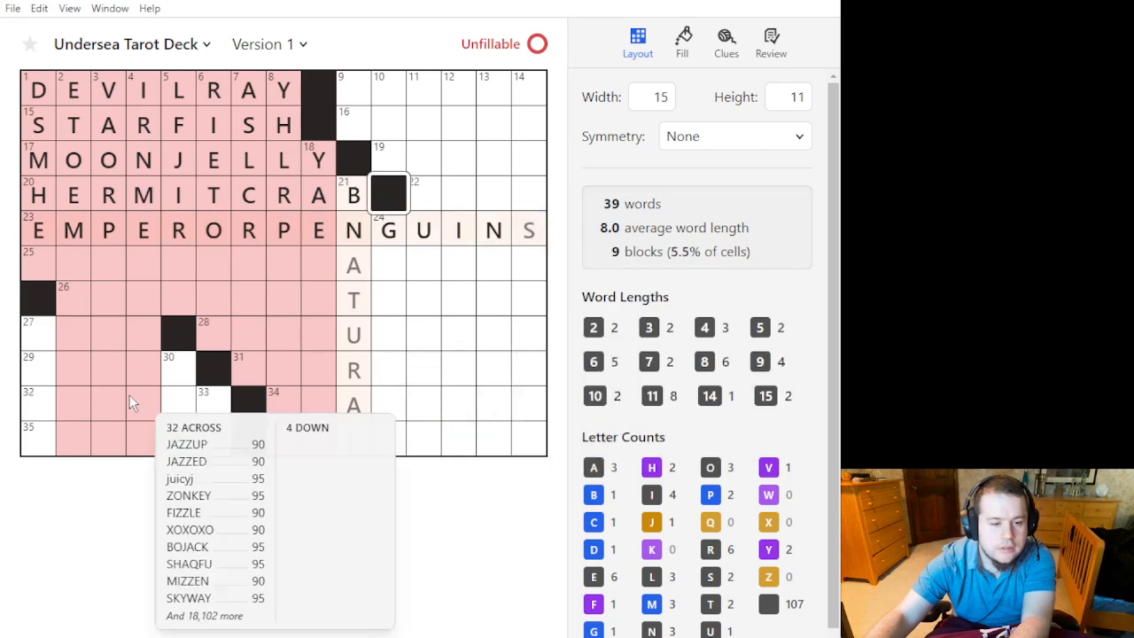
left_click_drag(323, 440, 38, 284)
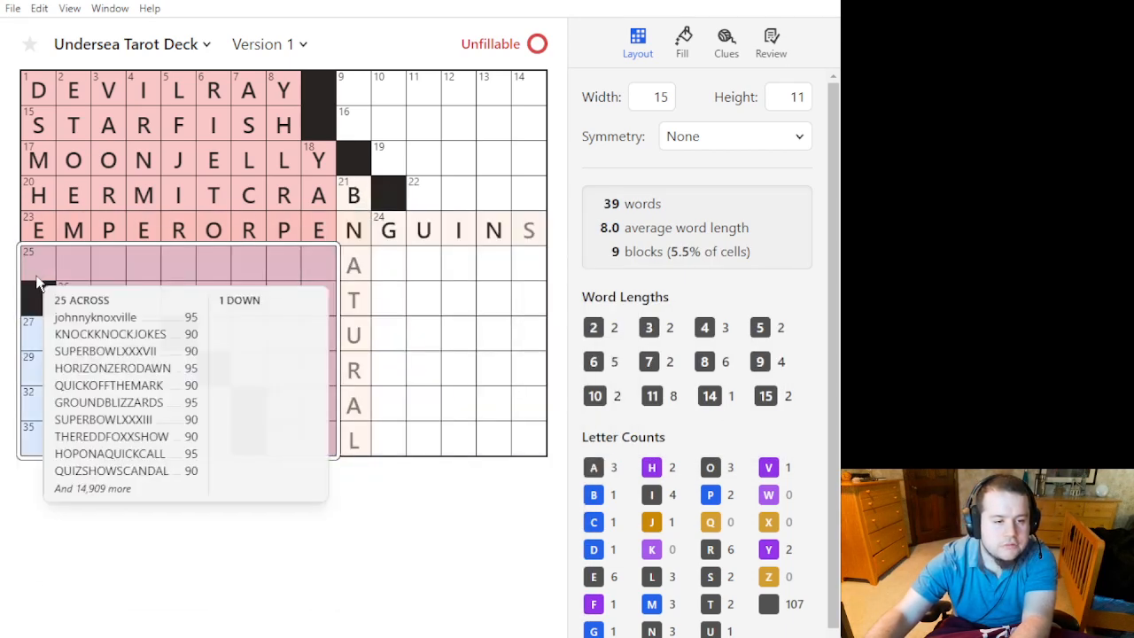
left_click(242, 406)
key("period")
left_click(249, 433)
key("period")
left_click(218, 376)
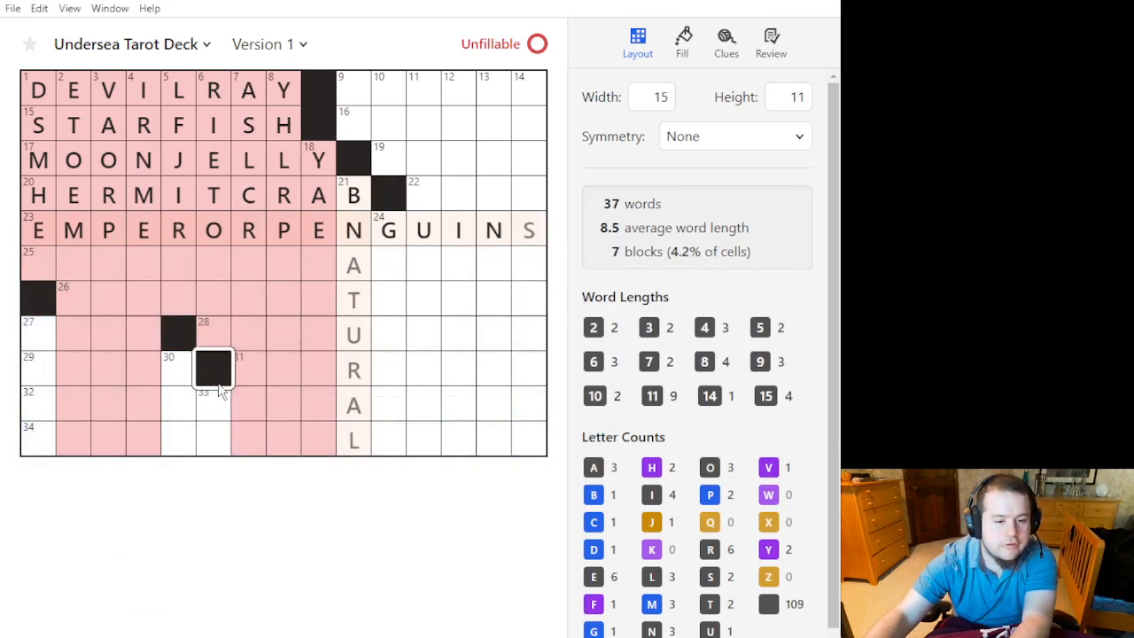
key("period")
left_click(178, 341)
key("period")
left_click(32, 300)
key("period")
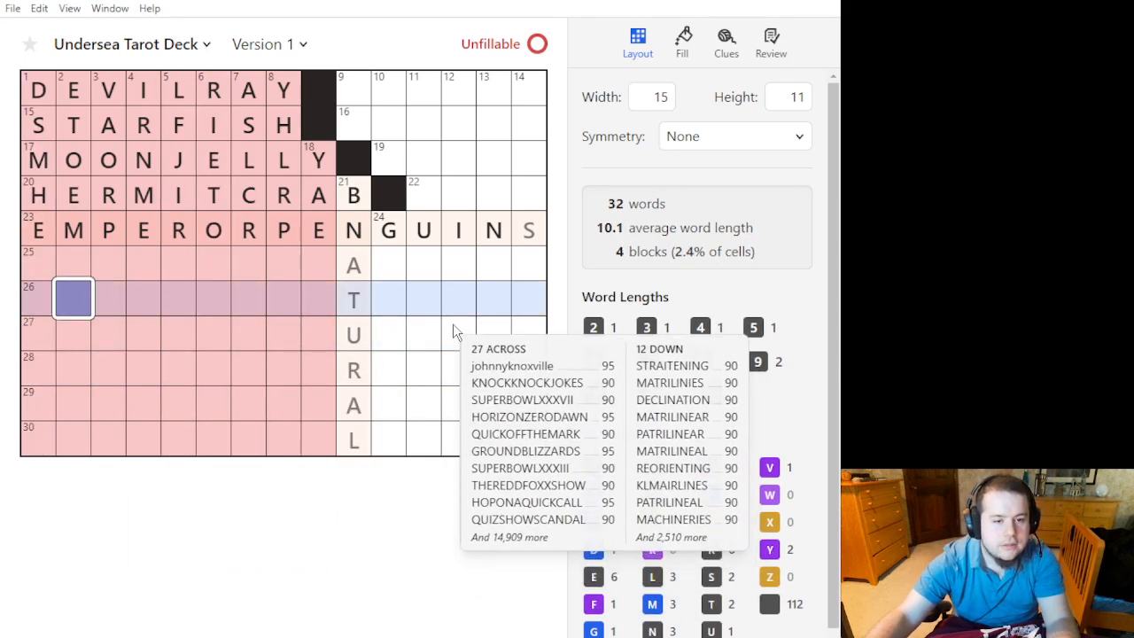
left_click(346, 193)
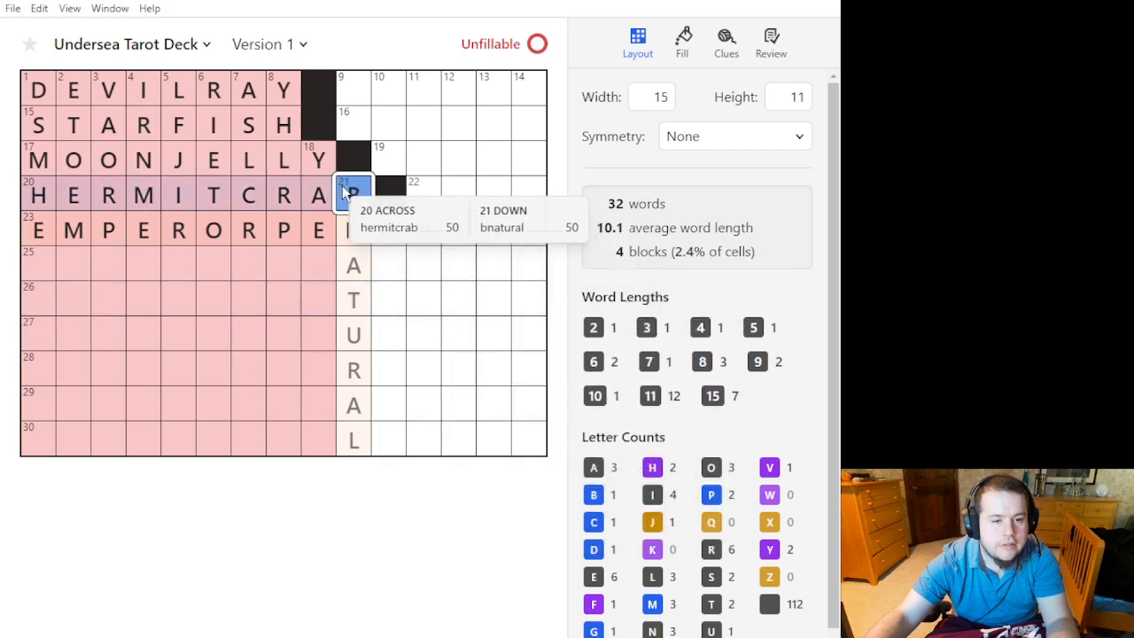
left_click(288, 120)
left_click(283, 85)
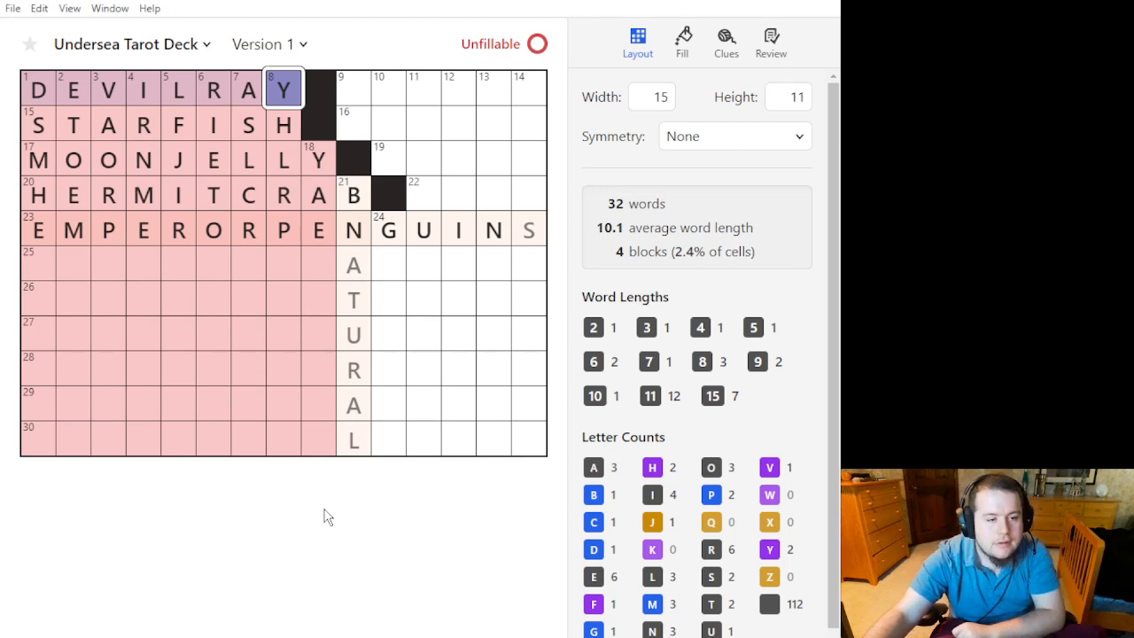
Duplicate Version 1 of the puzzle as Version 2 and open the copy.
left_click(248, 44)
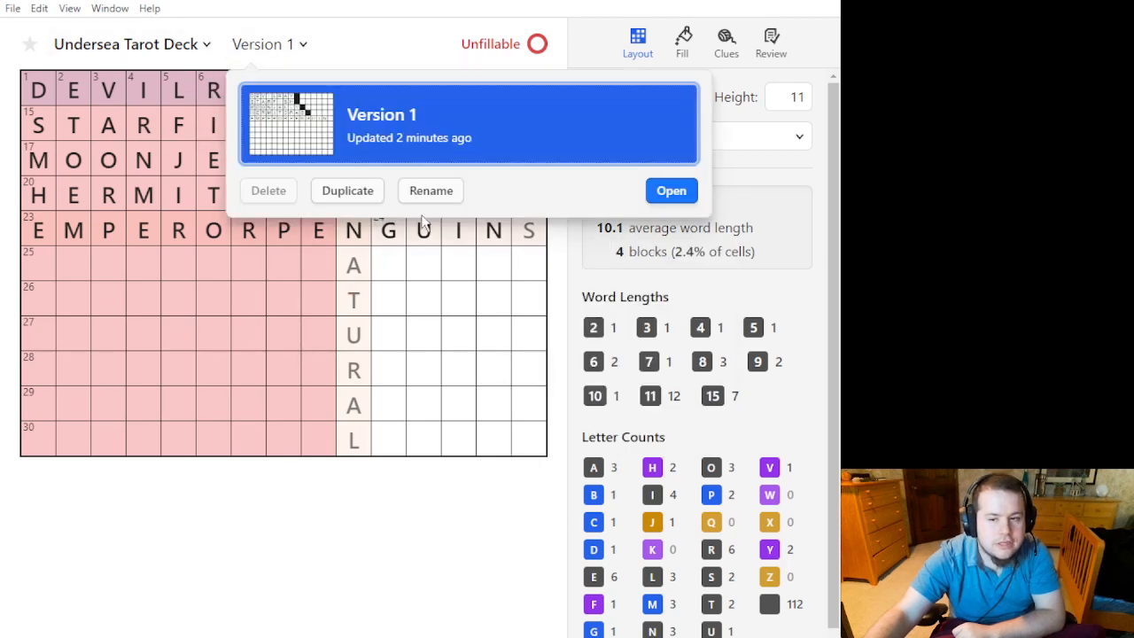
left_click(366, 195)
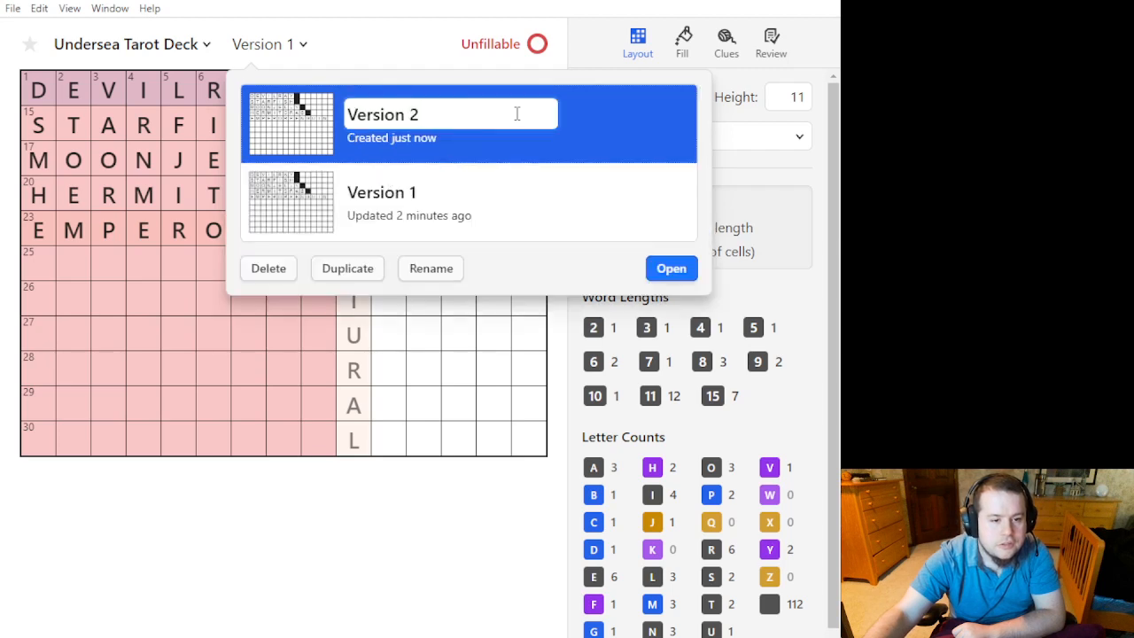
key("Return")
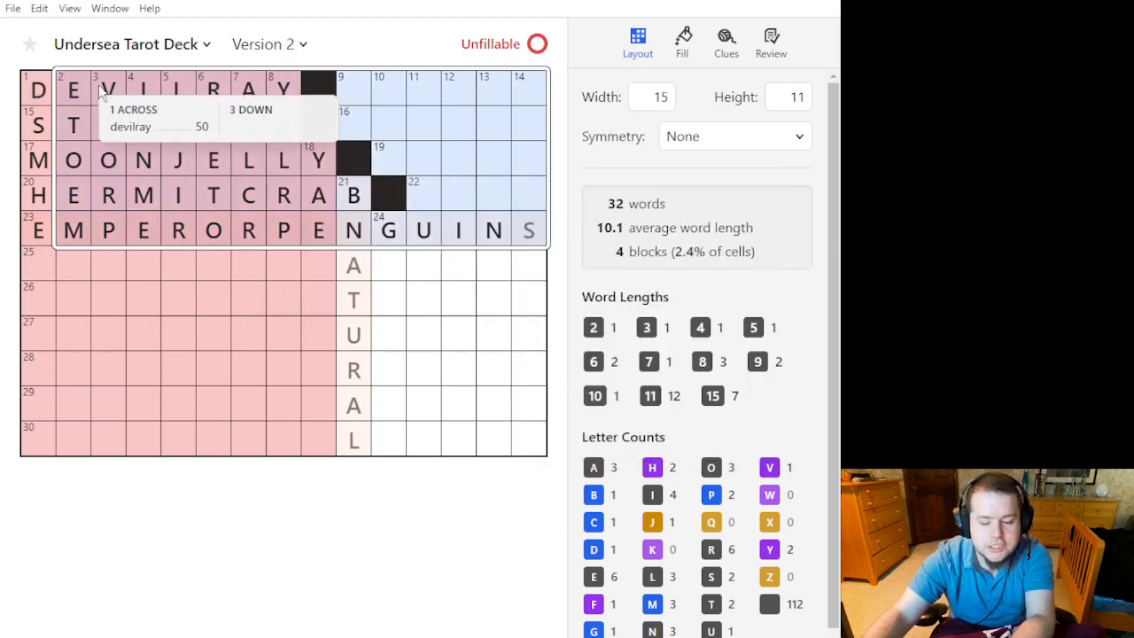
Clear all letters from the first five rows of Version 2, keeping the black blocks.
key("Delete")
left_click_drag(42, 232, 42, 83)
key("Delete")
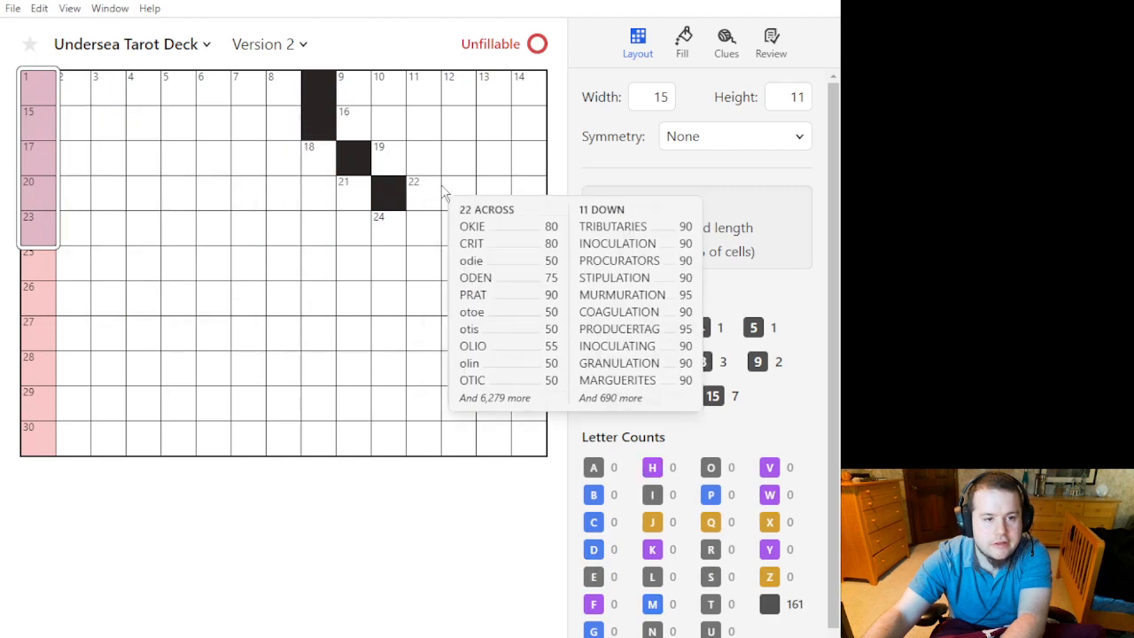
Remove the four remaining black blocks from the first four rows of Version 2.
left_click(394, 195)
left_click(359, 160)
left_click(312, 120)
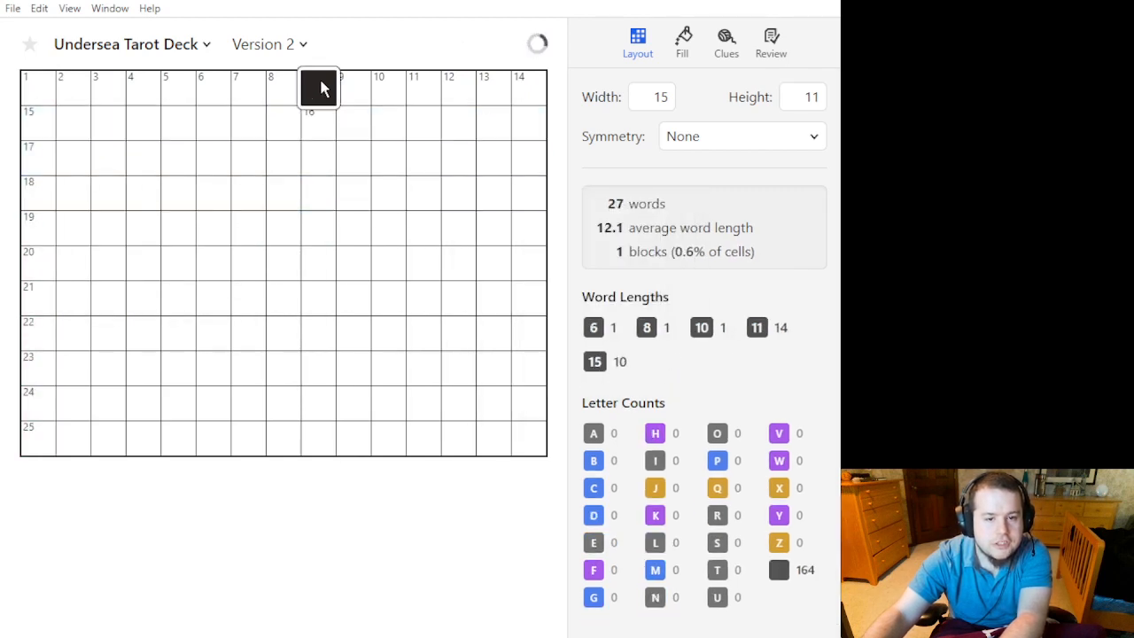
left_click(319, 88)
Resize the Version 2 grid to a width of 10 and a height of 10.
double_click(656, 97)
type("10")
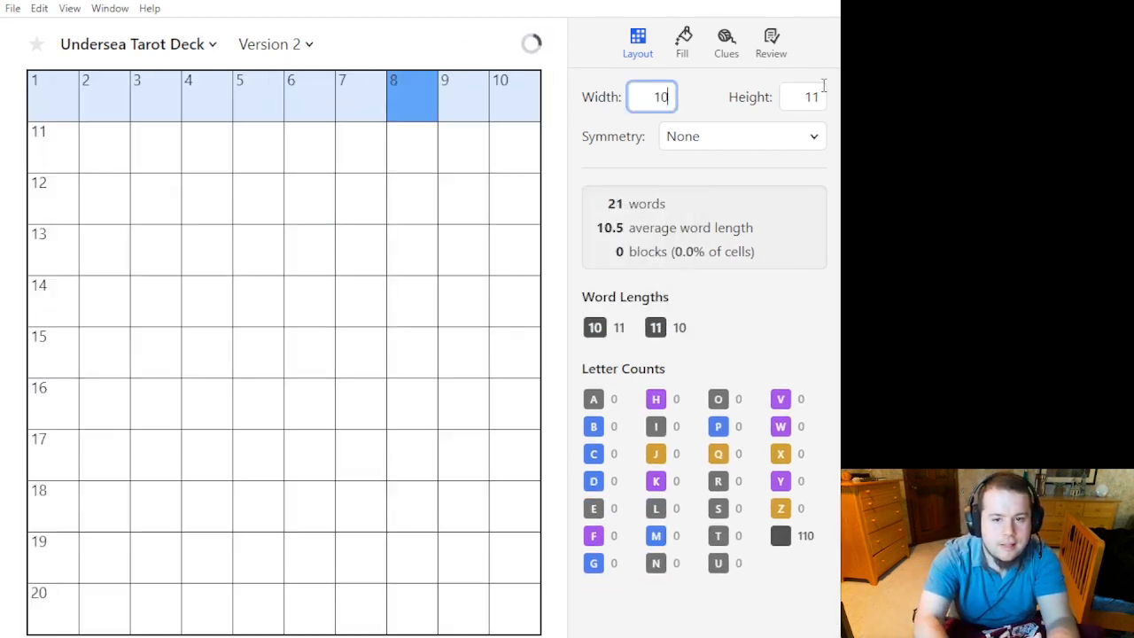
double_click(812, 97)
type("10")
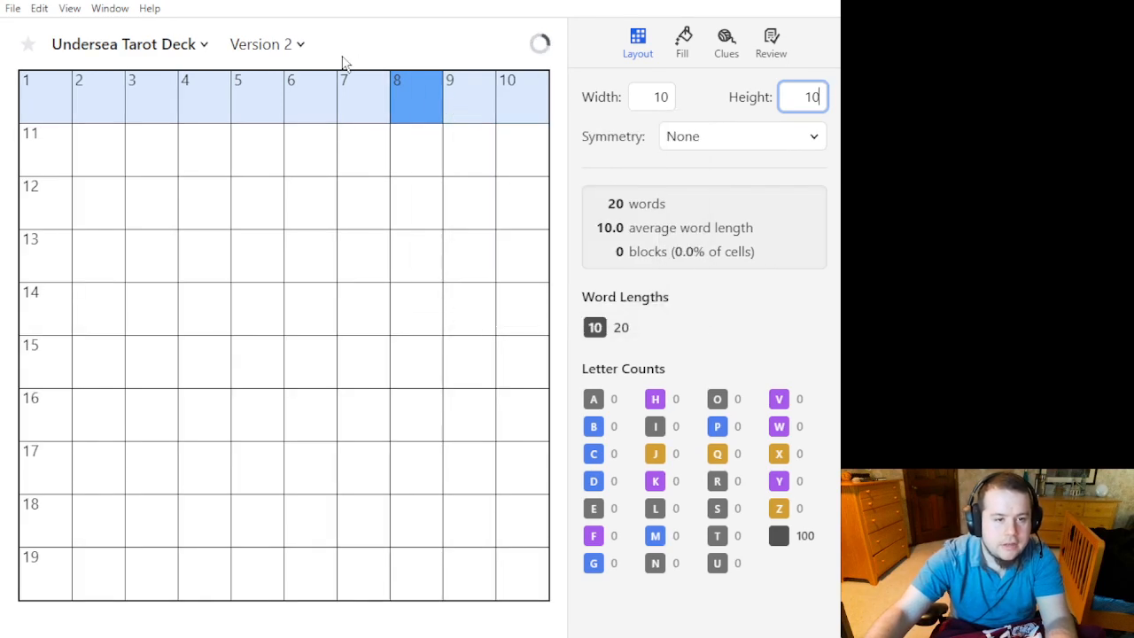
Review the theme words in Version 1 of the puzzle and return to Version 2.
left_click(248, 44)
double_click(457, 213)
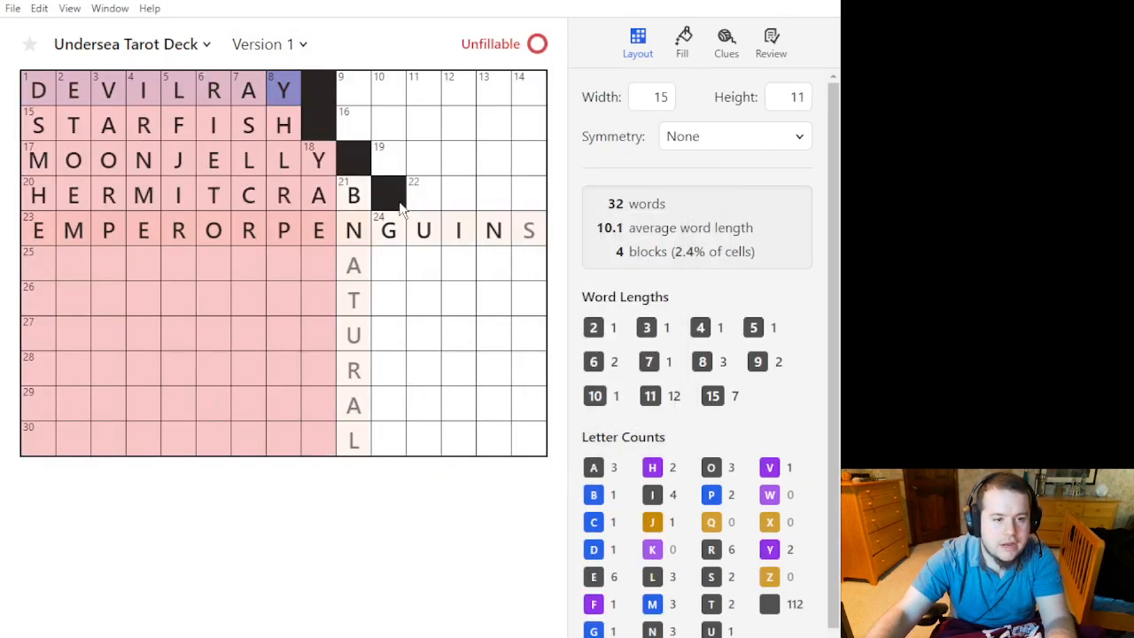
left_click(266, 44)
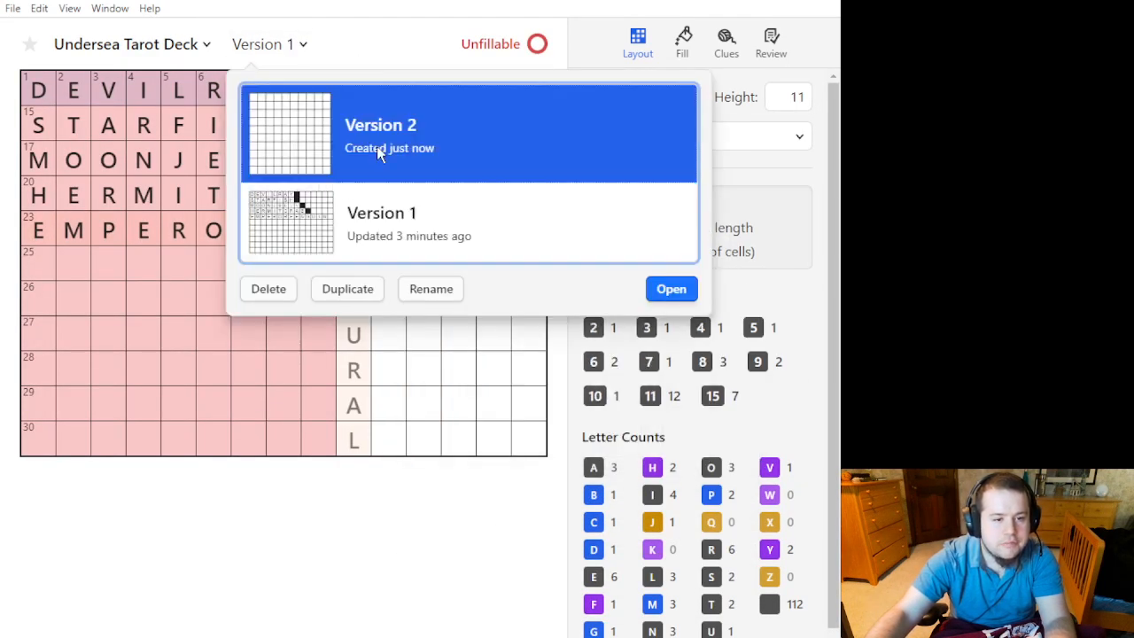
double_click(378, 153)
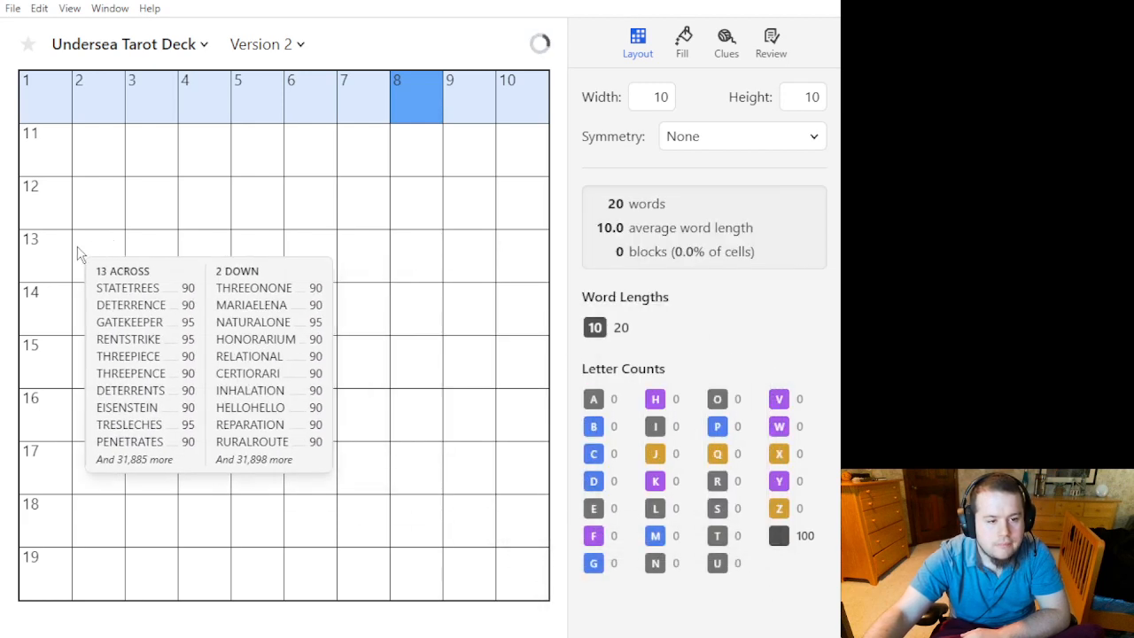
left_click(57, 214)
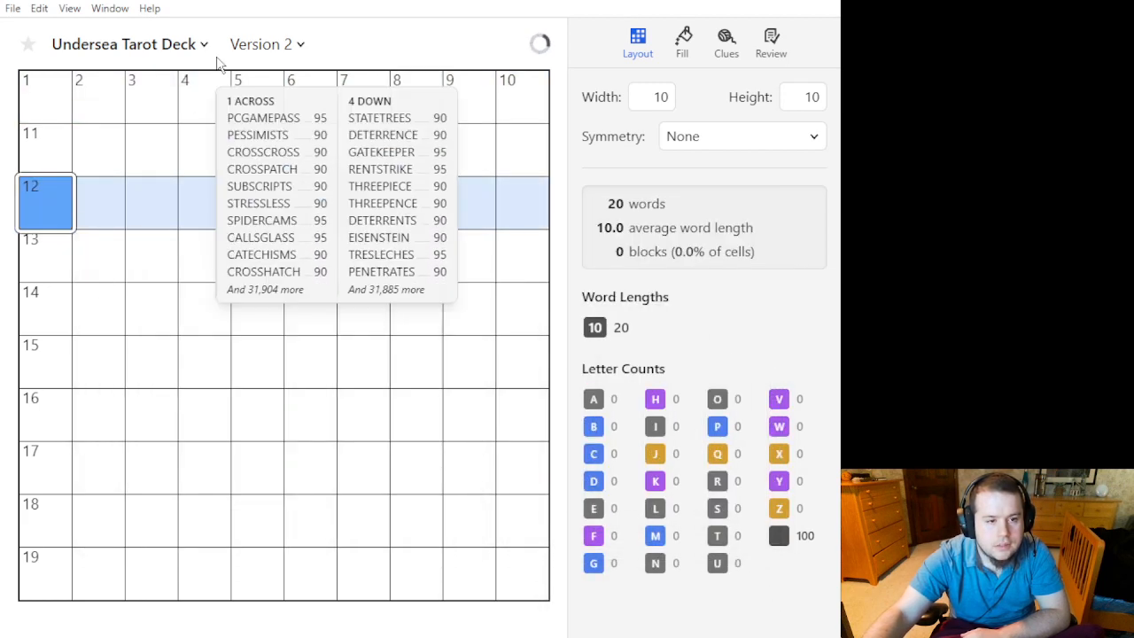
left_click(267, 44)
double_click(345, 217)
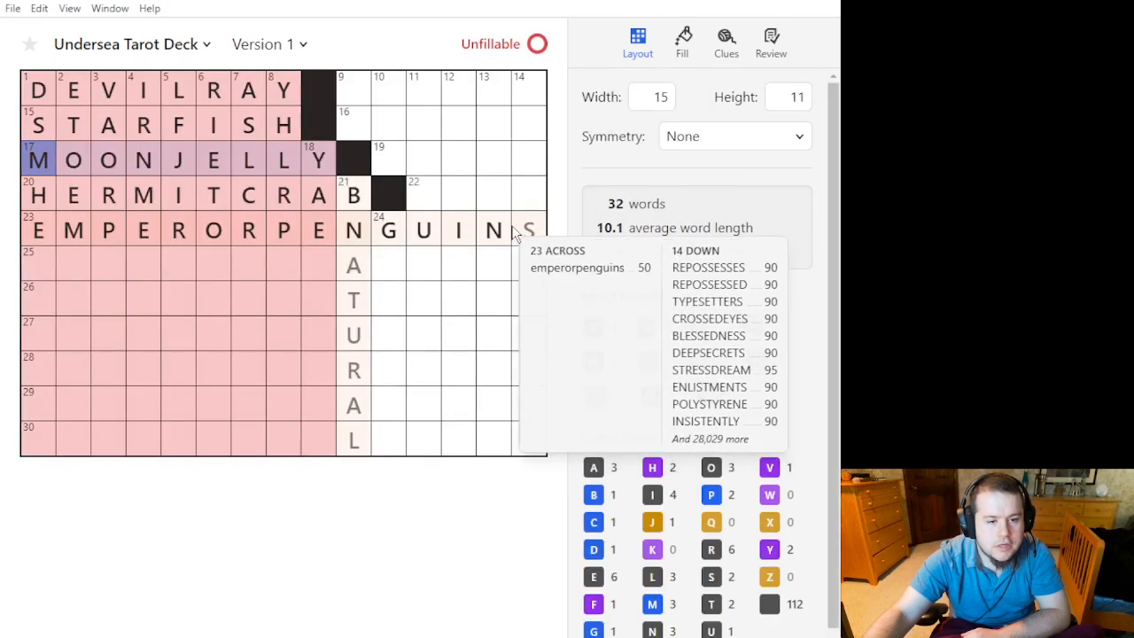
left_click(267, 44)
double_click(365, 138)
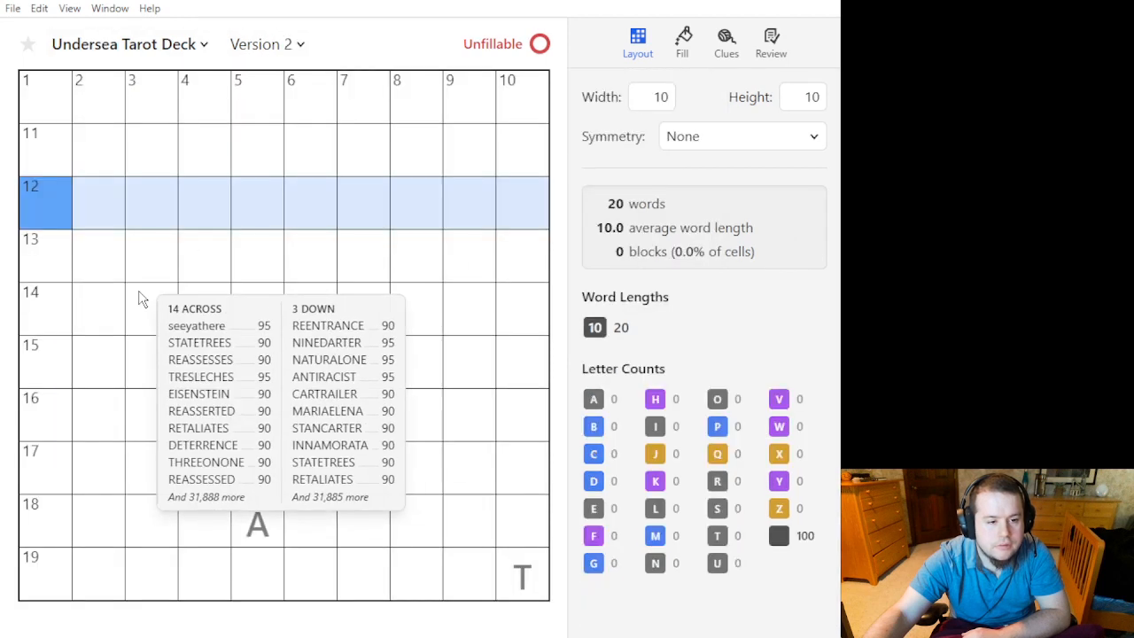
Remove the trial black block at the start of row five and set the grid symmetry to Rotational (default).
key("period")
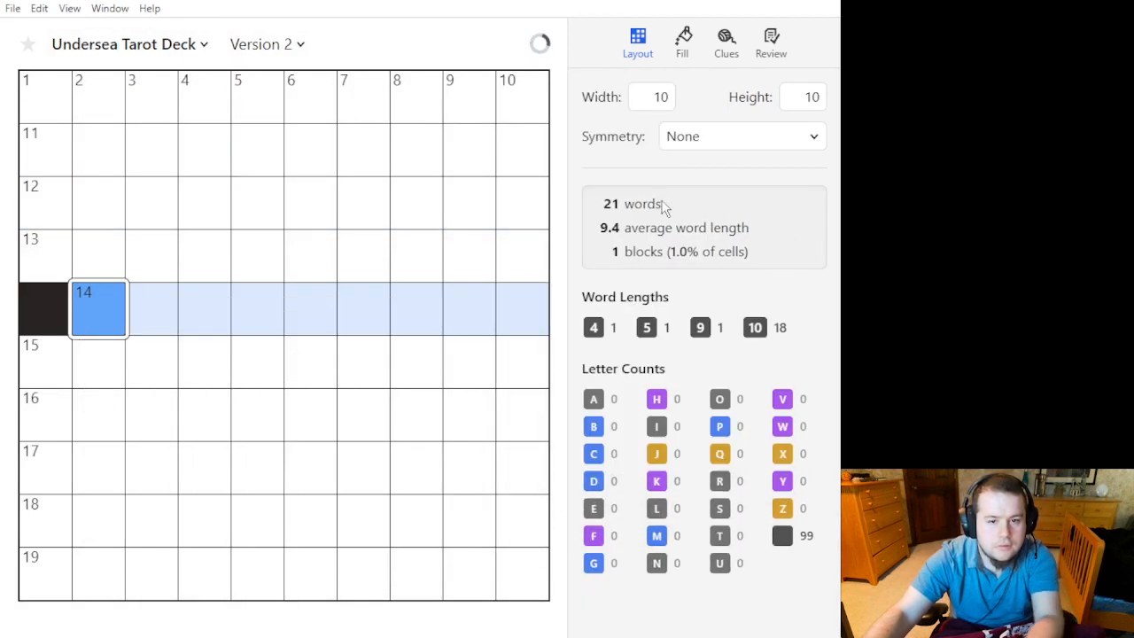
key("BackSpace")
left_click(727, 145)
left_click(725, 44)
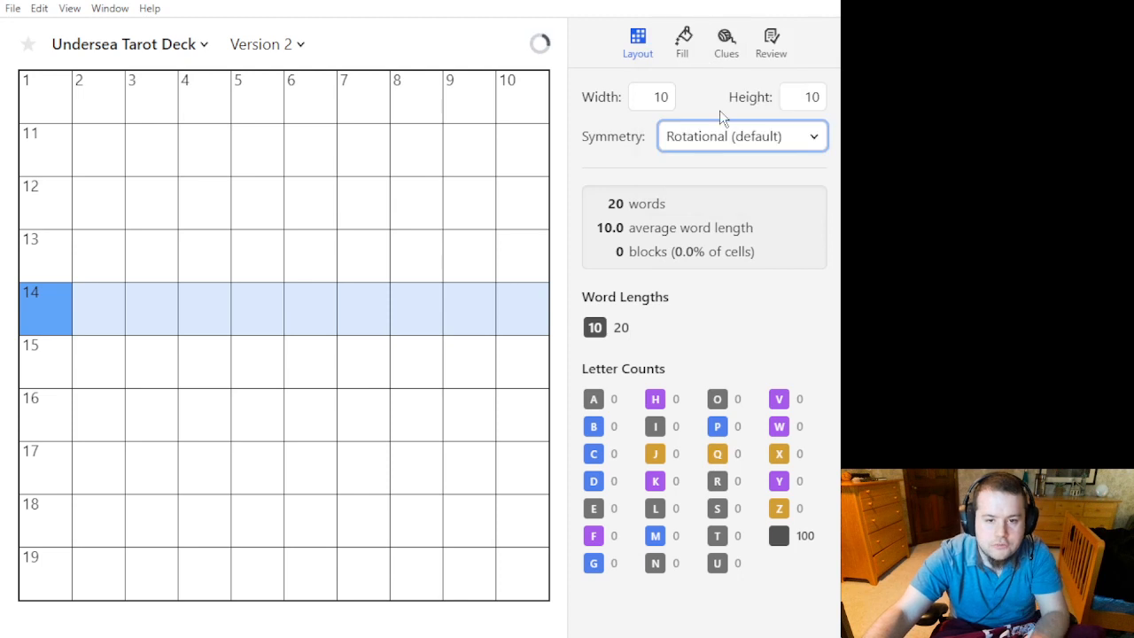
left_click(719, 138)
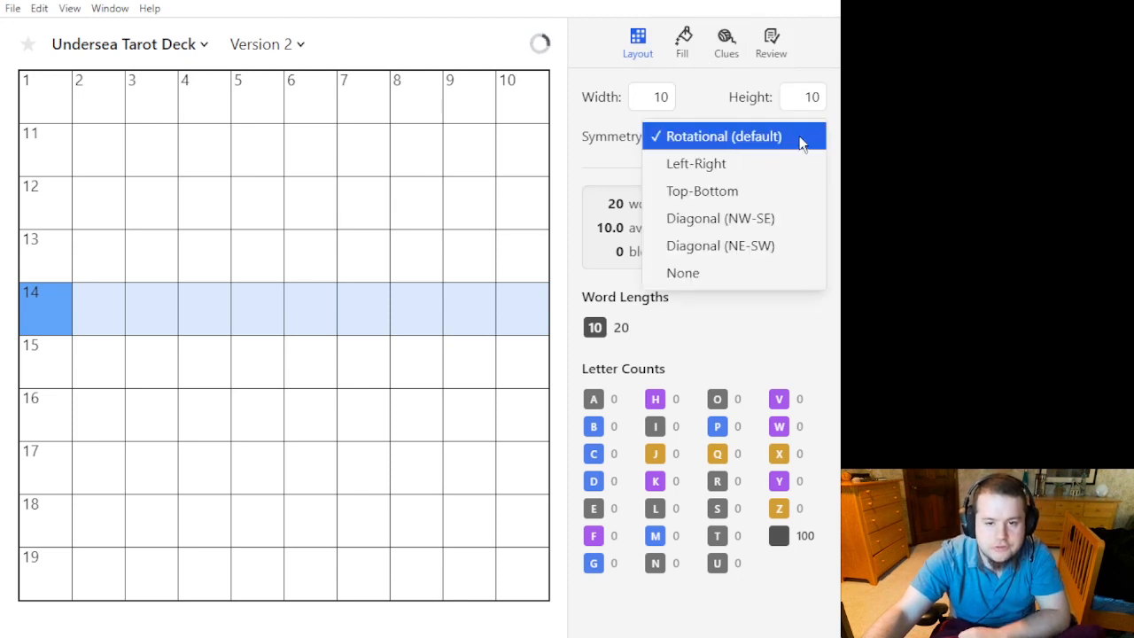
left_click(58, 316)
Place black blocks in the first three cells of row five and the fourth cell of row four.
left_click(65, 316)
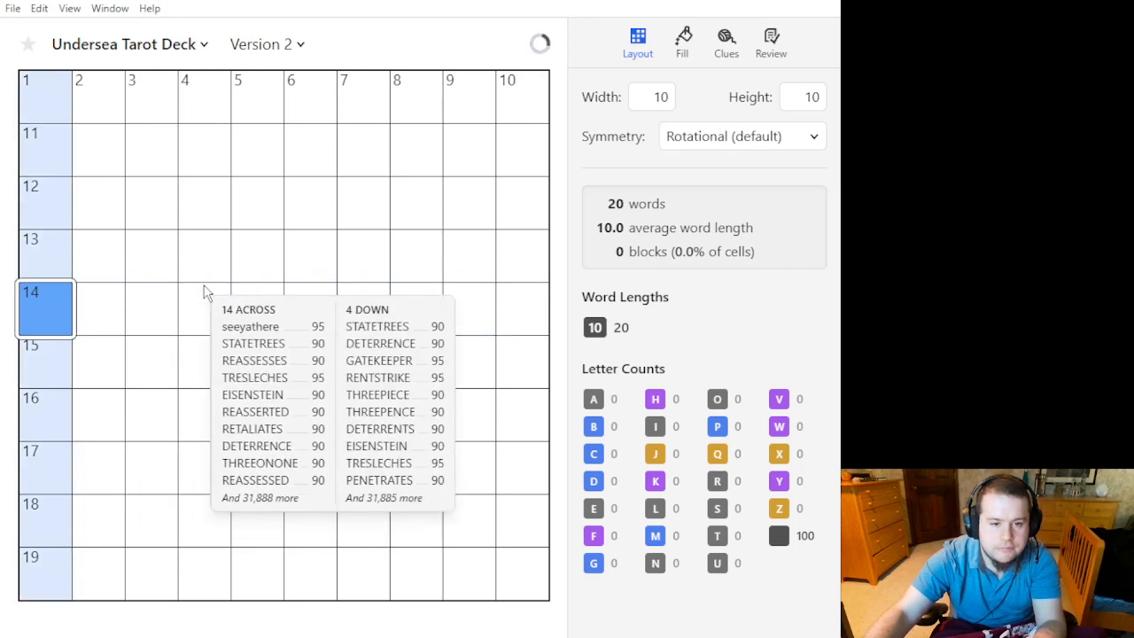
left_click(87, 303)
double_click(37, 316)
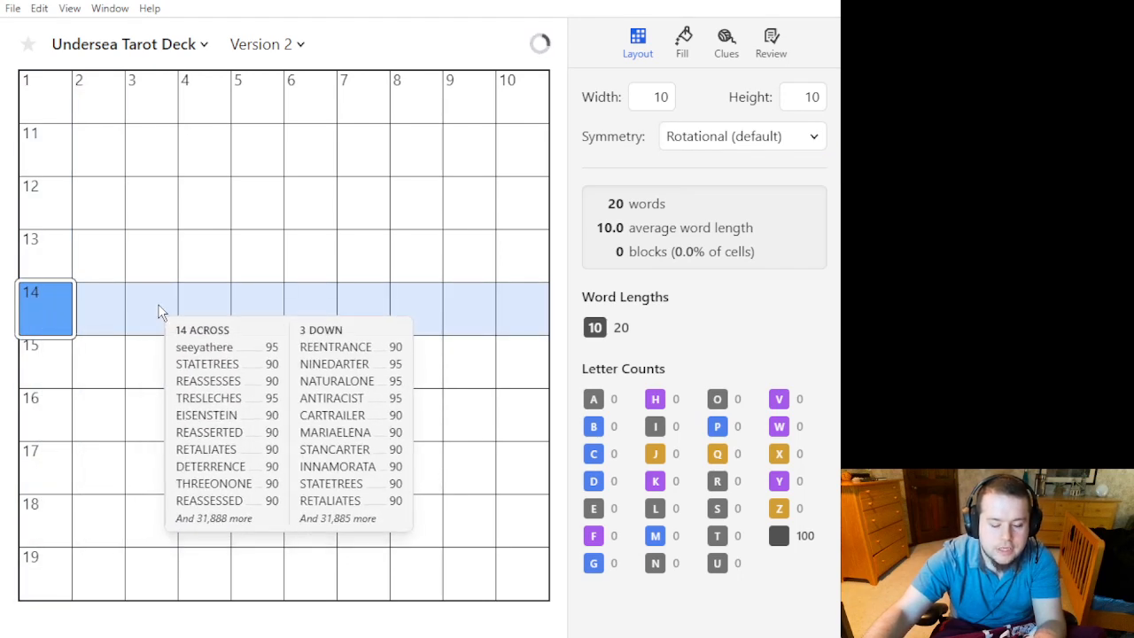
key("period")
key("period")
key("period")
left_click(213, 257)
key("period")
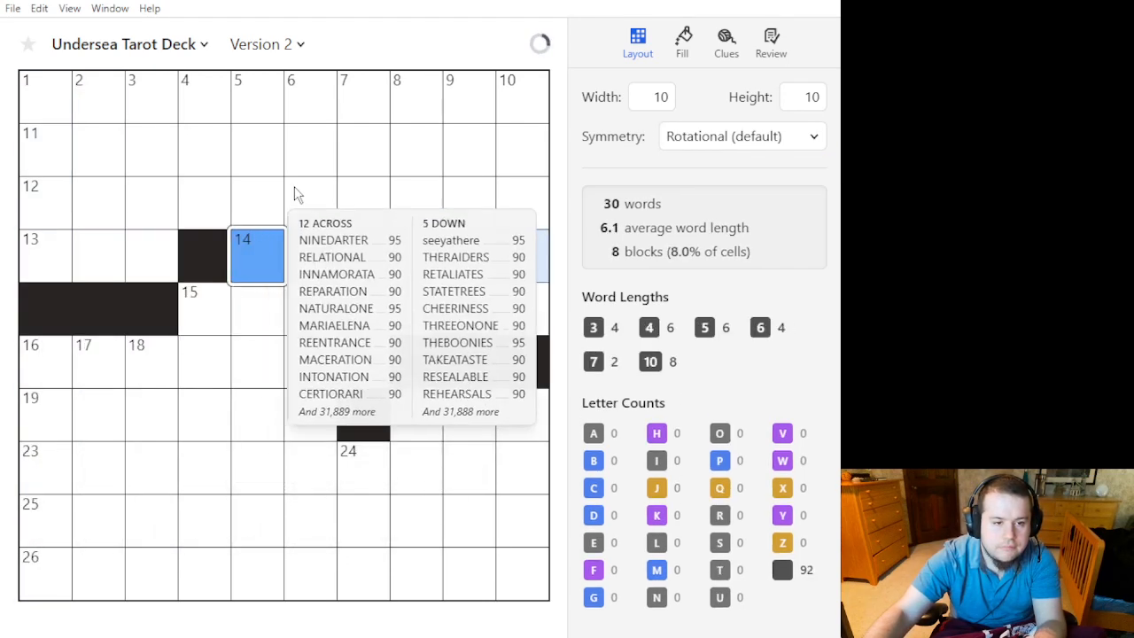
Place black blocks in the sixth cell of each of the first three rows.
left_click(310, 98)
key("period")
left_click(314, 146)
key("period")
left_click(321, 197)
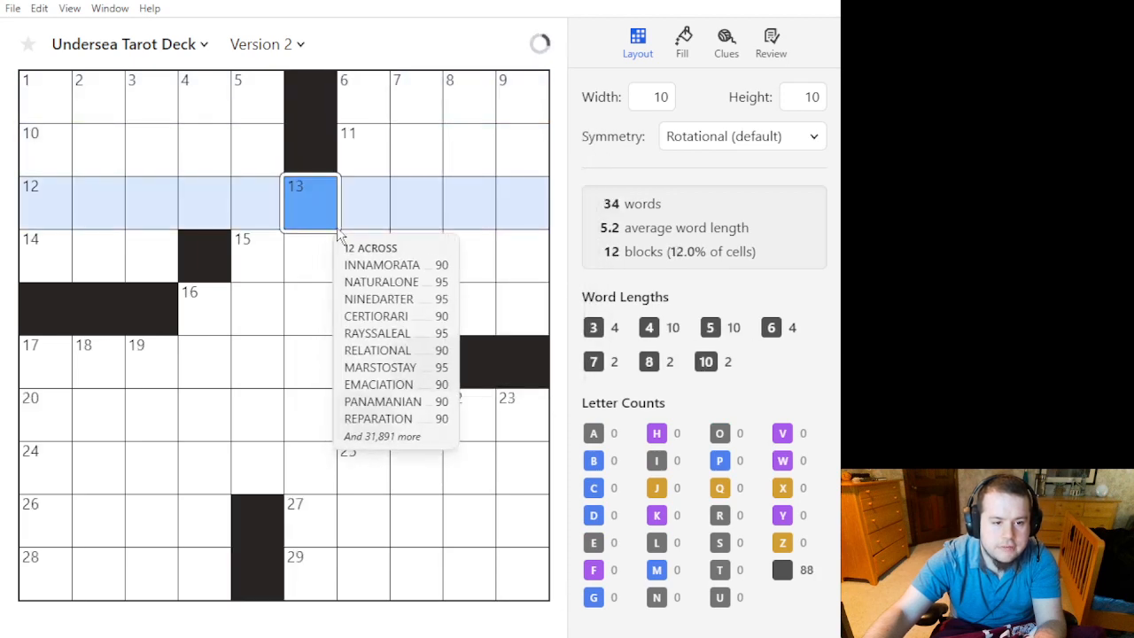
key("period")
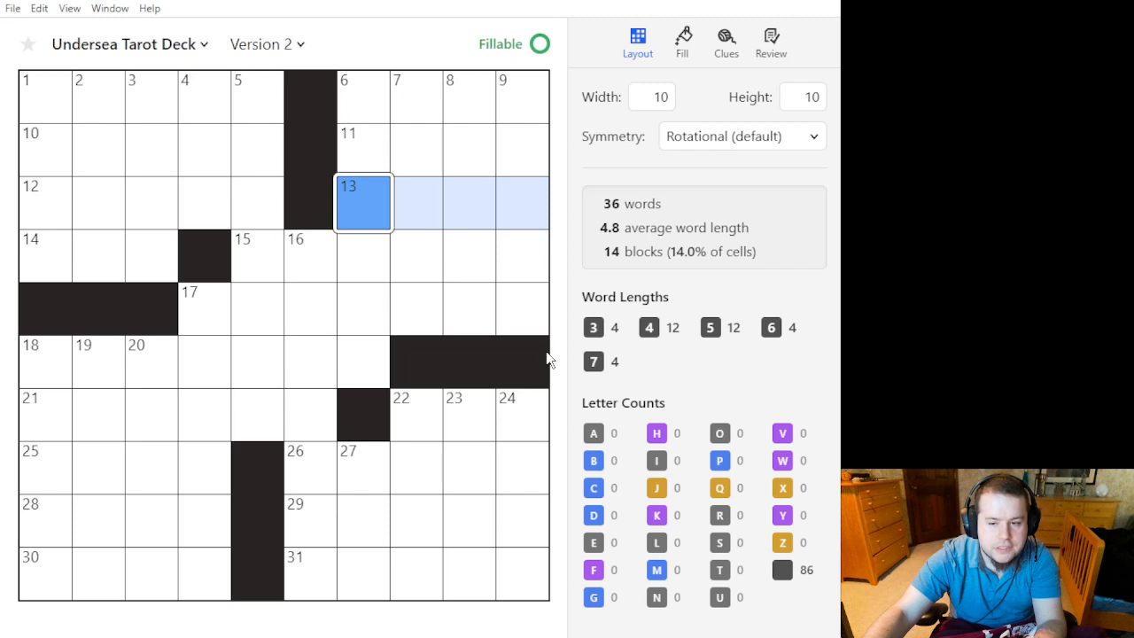
Change the grid symmetry to Left-Right and clear the whole grid, including all black blocks.
left_click(713, 136)
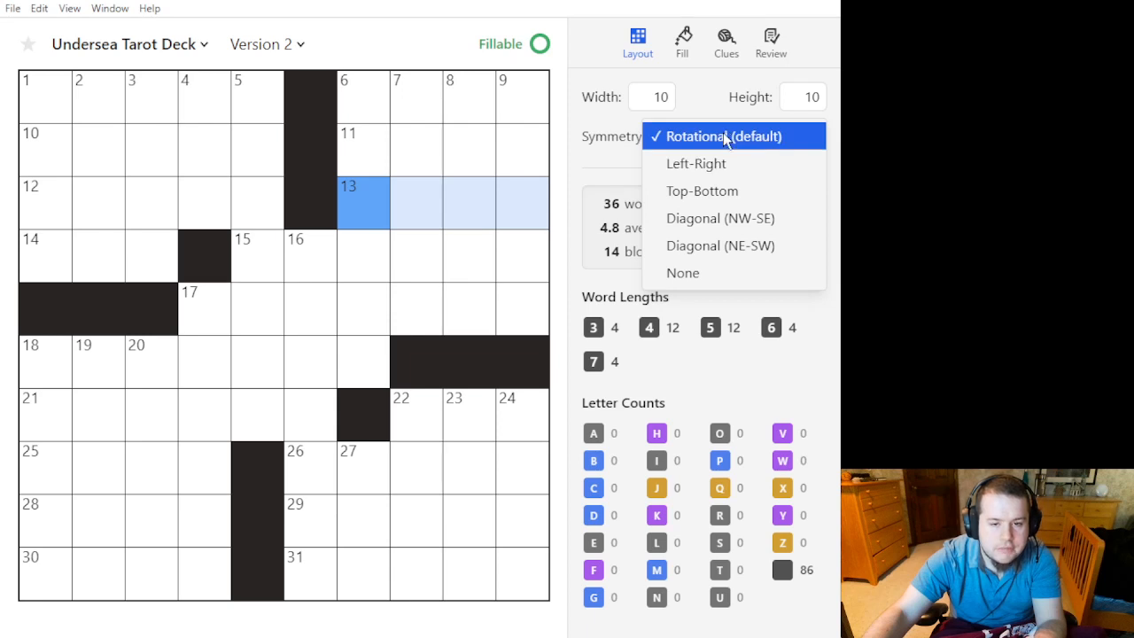
left_click(728, 163)
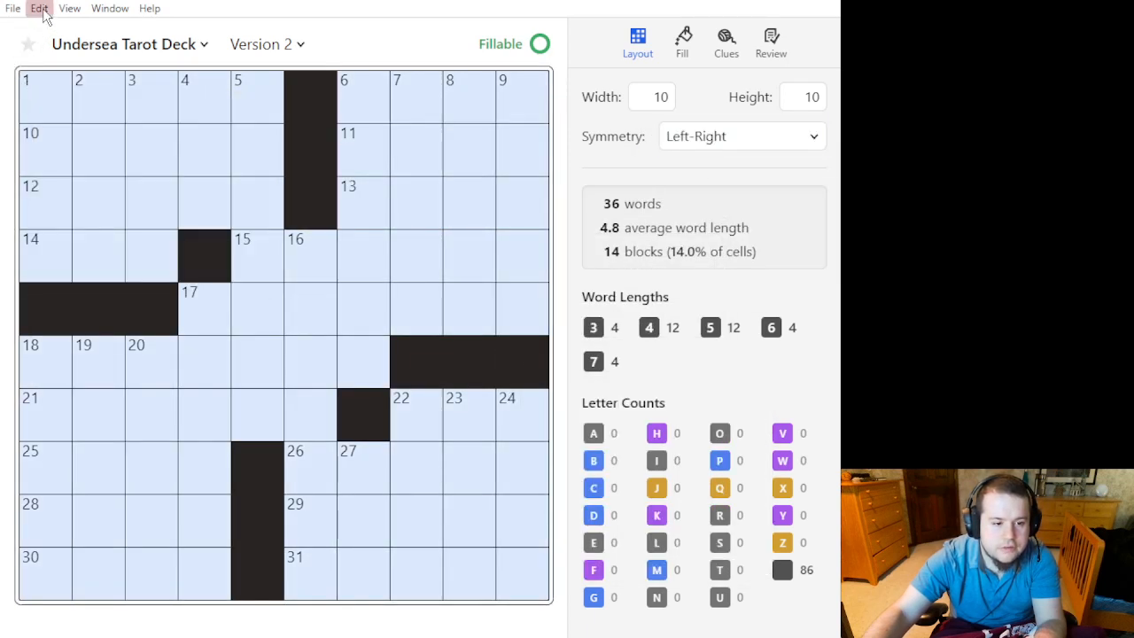
left_click(197, 403)
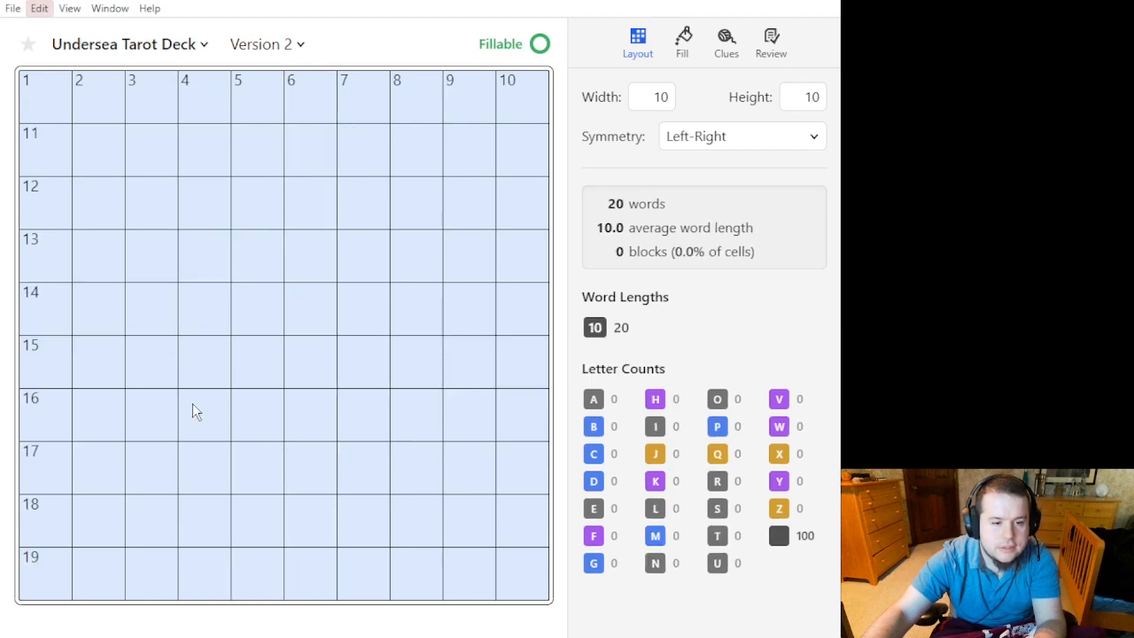
left_click(740, 142)
left_click(741, 134)
left_click(63, 527)
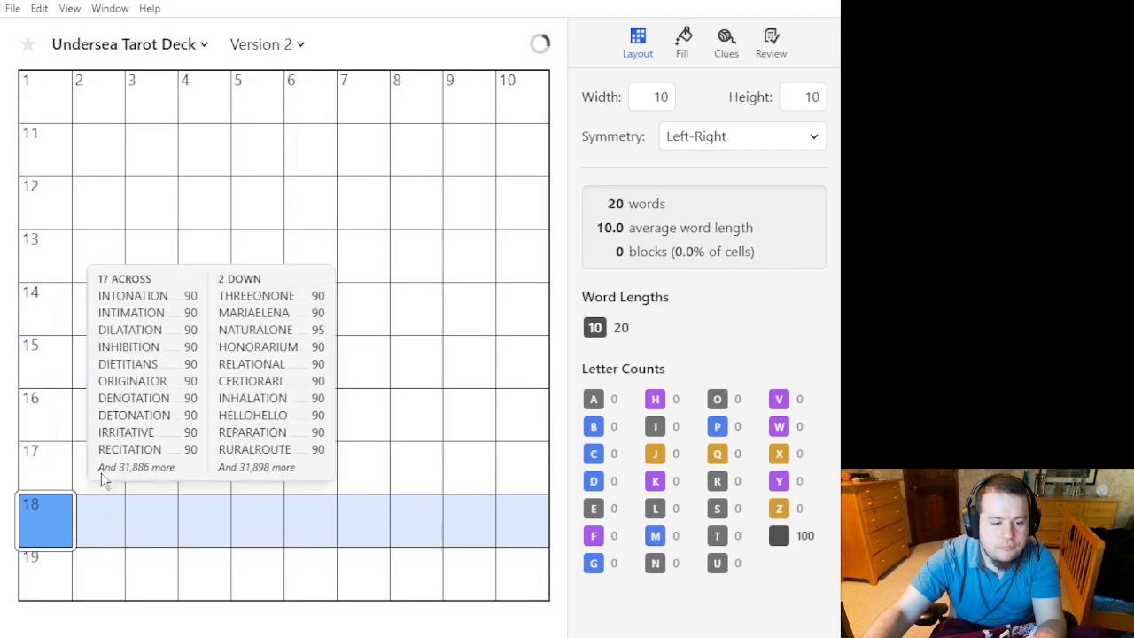
left_click(43, 415)
key("period")
key("period")
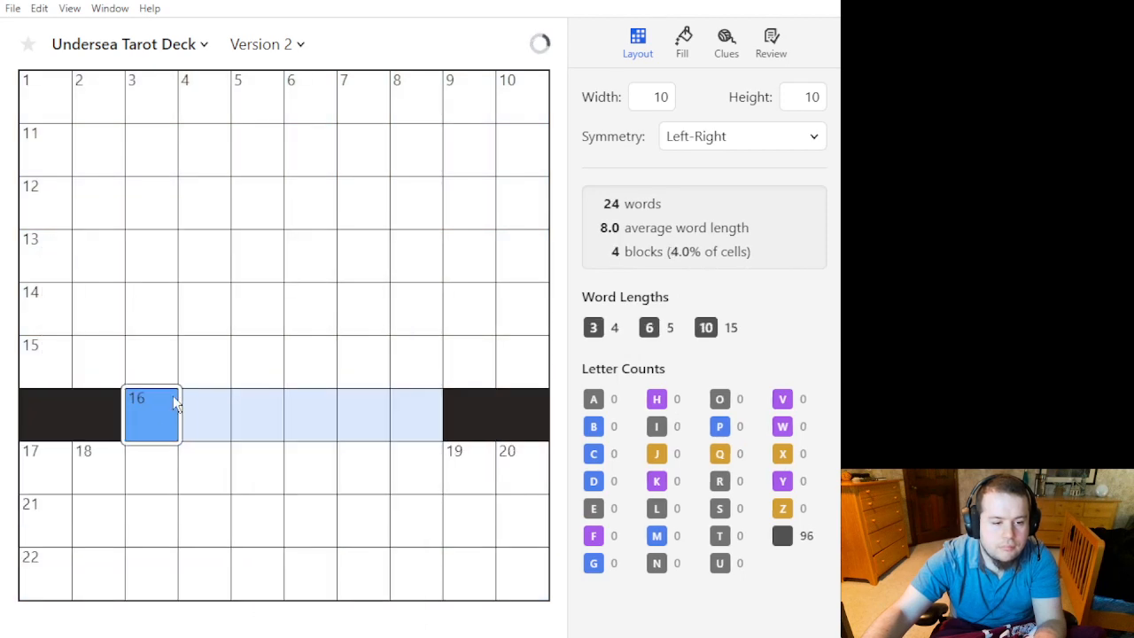
key("period")
left_click(199, 94)
key("period")
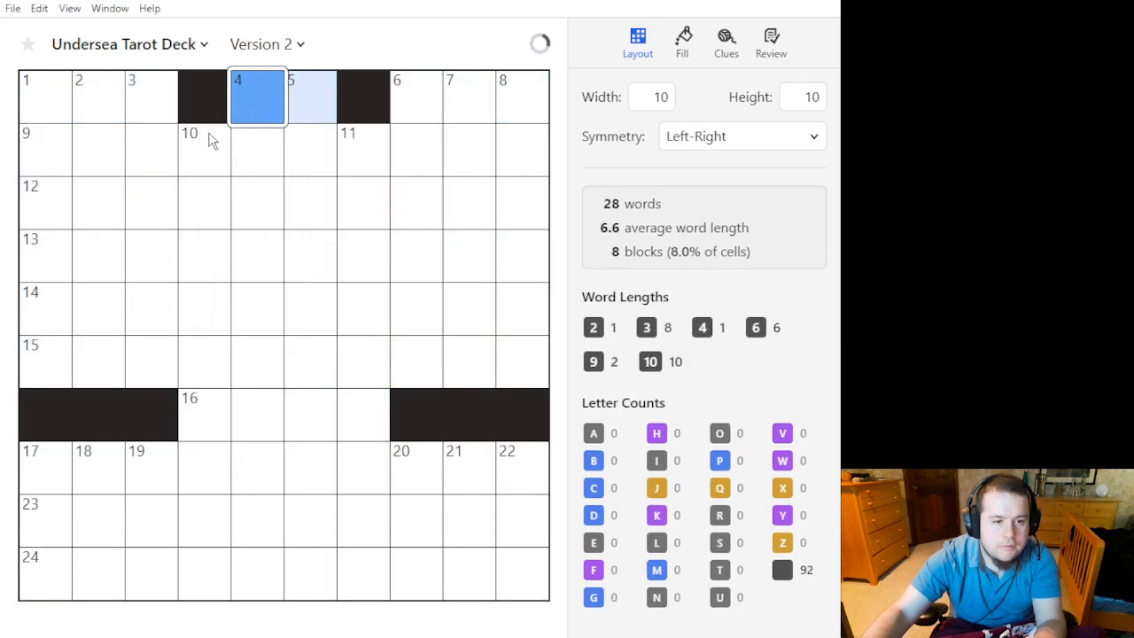
left_click(215, 109)
key("period")
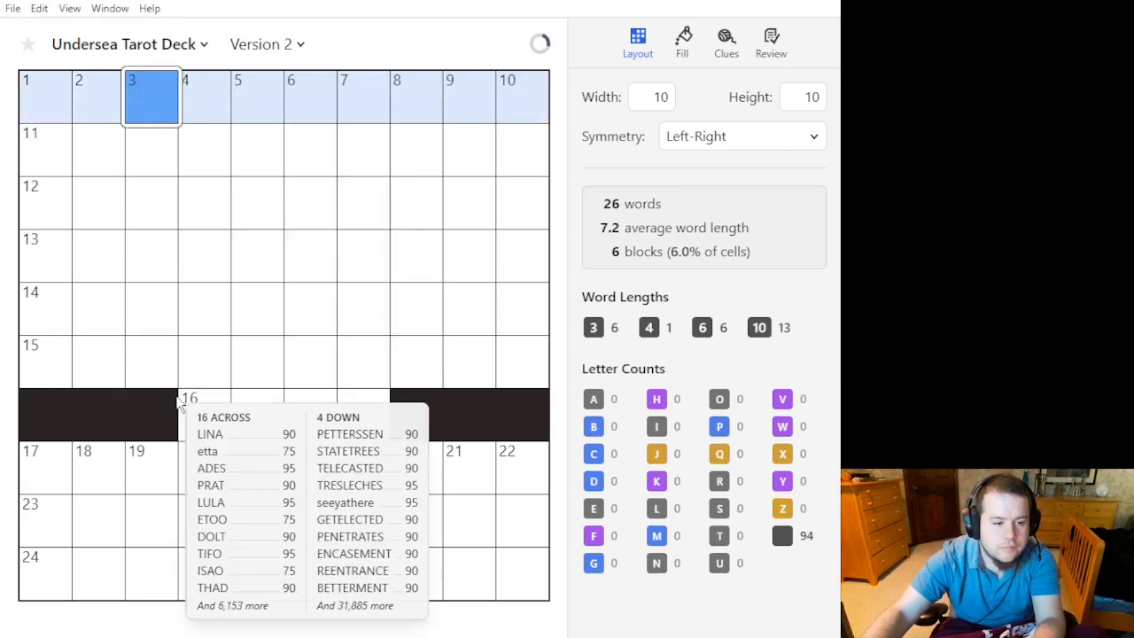
left_click(140, 399)
key("BackSpace")
key("BackSpace")
key("BackSpace")
With Left-Right symmetry, place black blocks in the first three cells of row five and the fourth cell of row four.
left_click(56, 329)
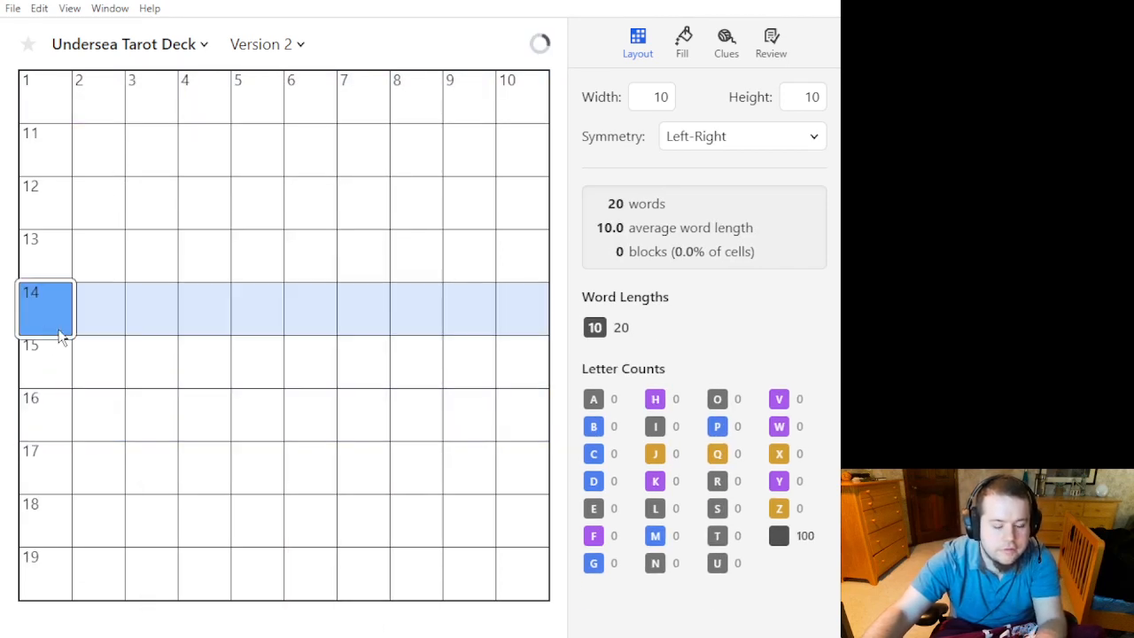
key("period")
key("period")
key("period")
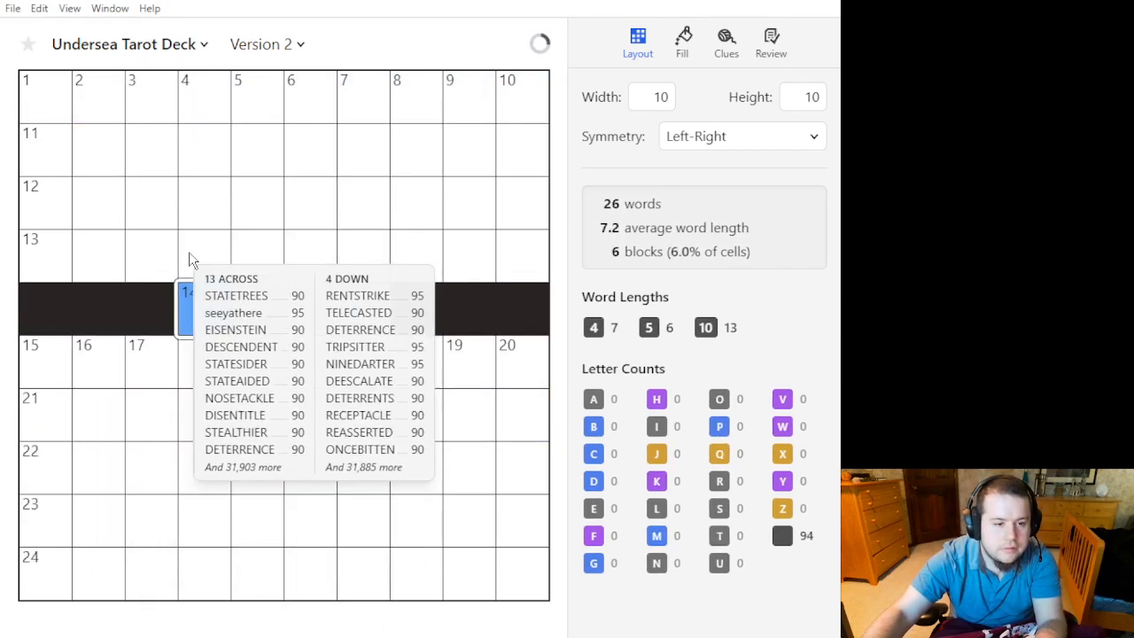
left_click(195, 253)
key("period")
left_click(213, 199)
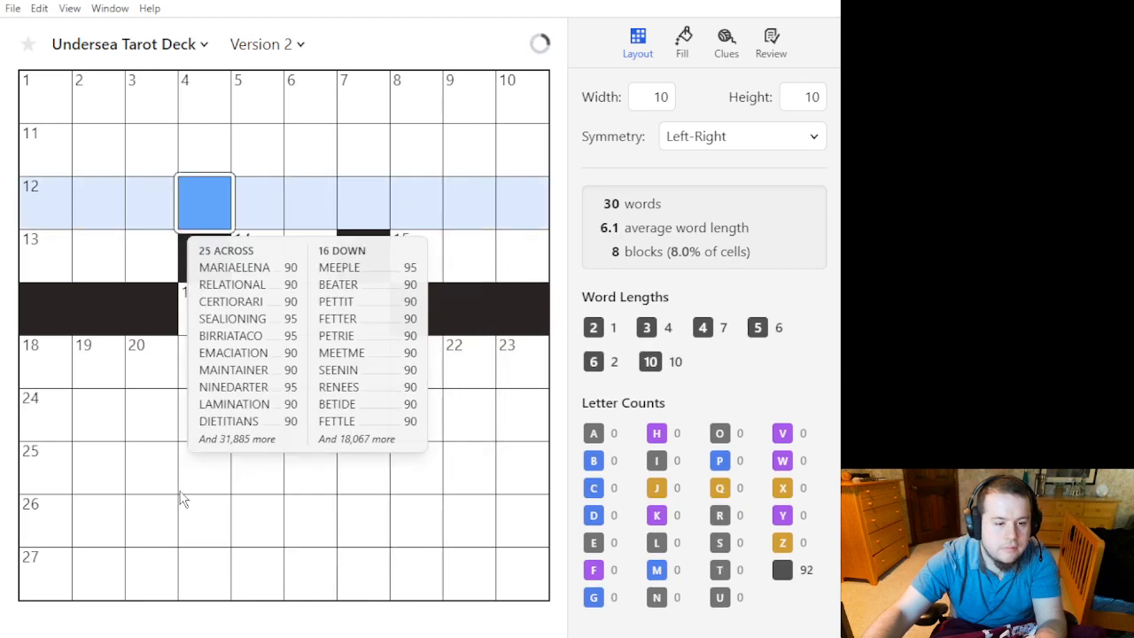
Place black blocks in the fourth column of the bottom three rows.
left_click(215, 559)
key("period")
left_click(214, 502)
key("period")
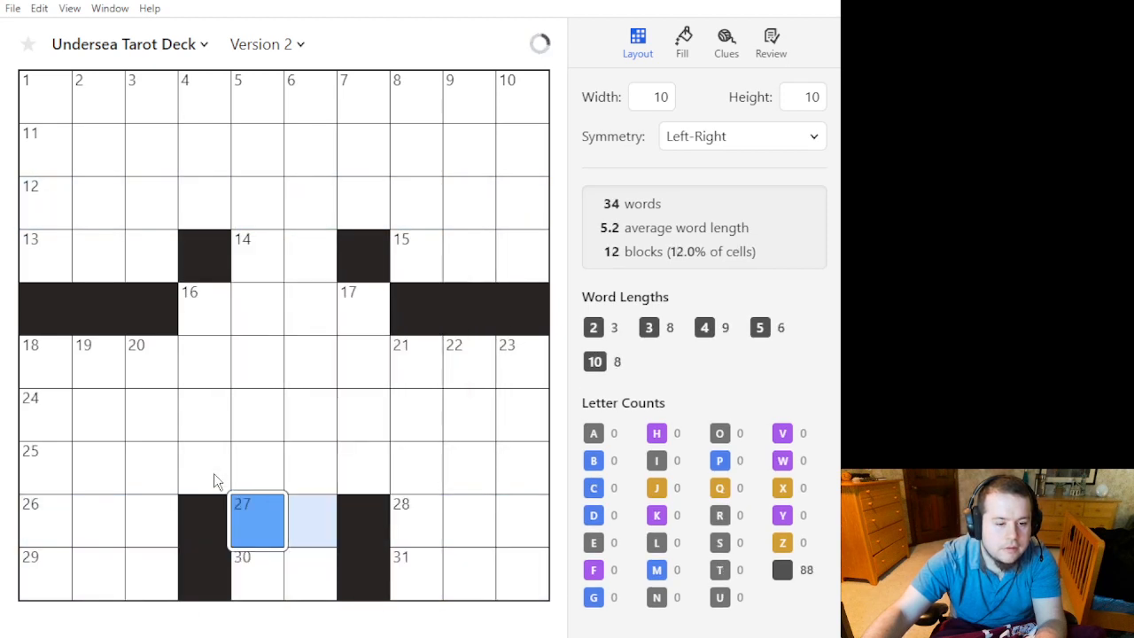
left_click(214, 474)
key("period")
Remove the mirrored pairs of black blocks from the bottom three rows.
left_click(359, 558)
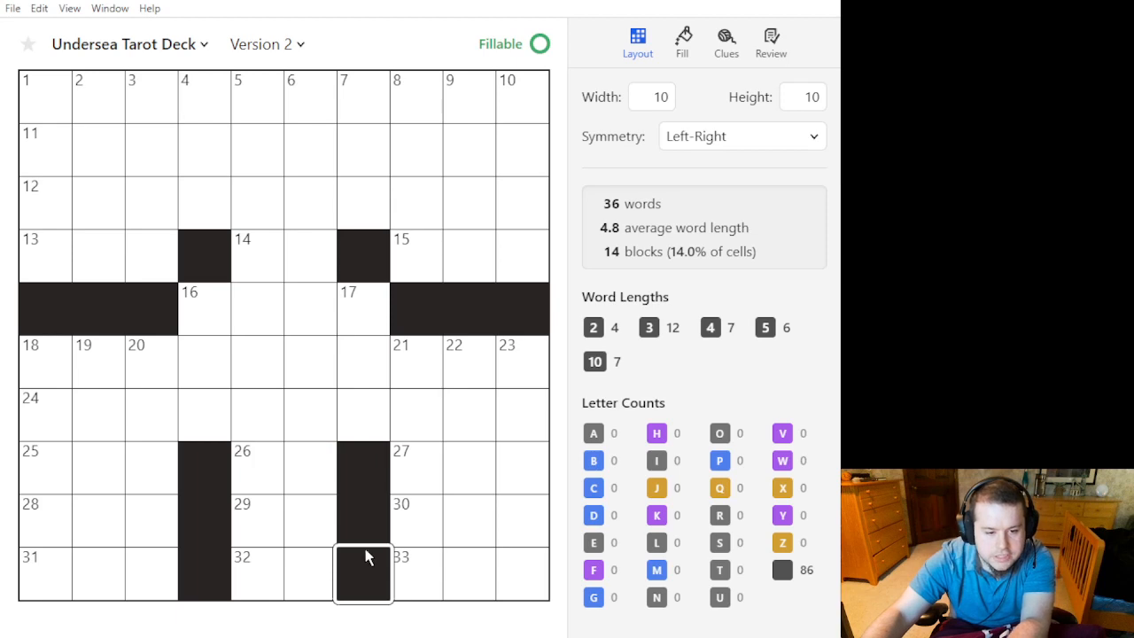
key("period")
left_click(355, 503)
key("period")
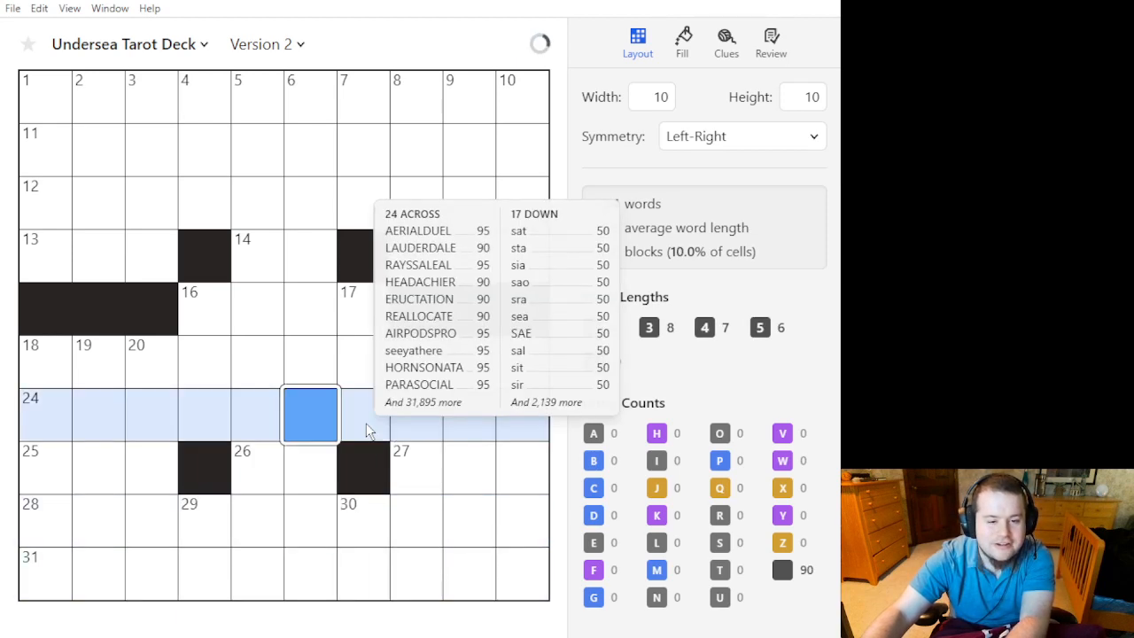
left_click(350, 463)
key("BackSpace")
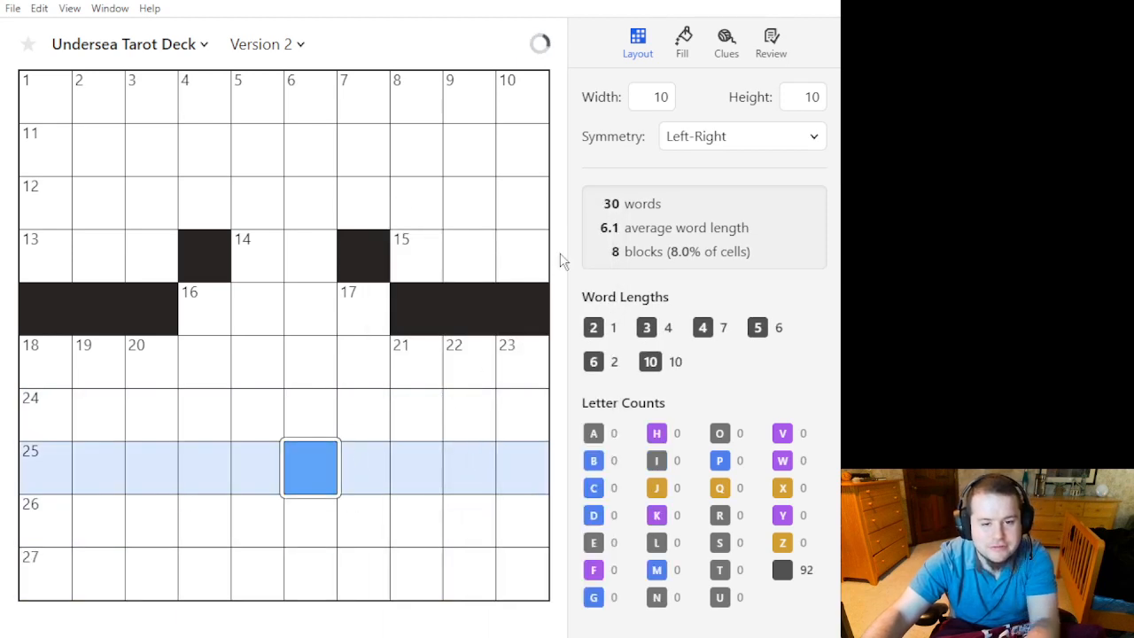
Remove the remaining black blocks from rows five and four.
left_click(517, 294)
key("BackSpace")
key("BackSpace")
key("BackSpace")
left_click(367, 257)
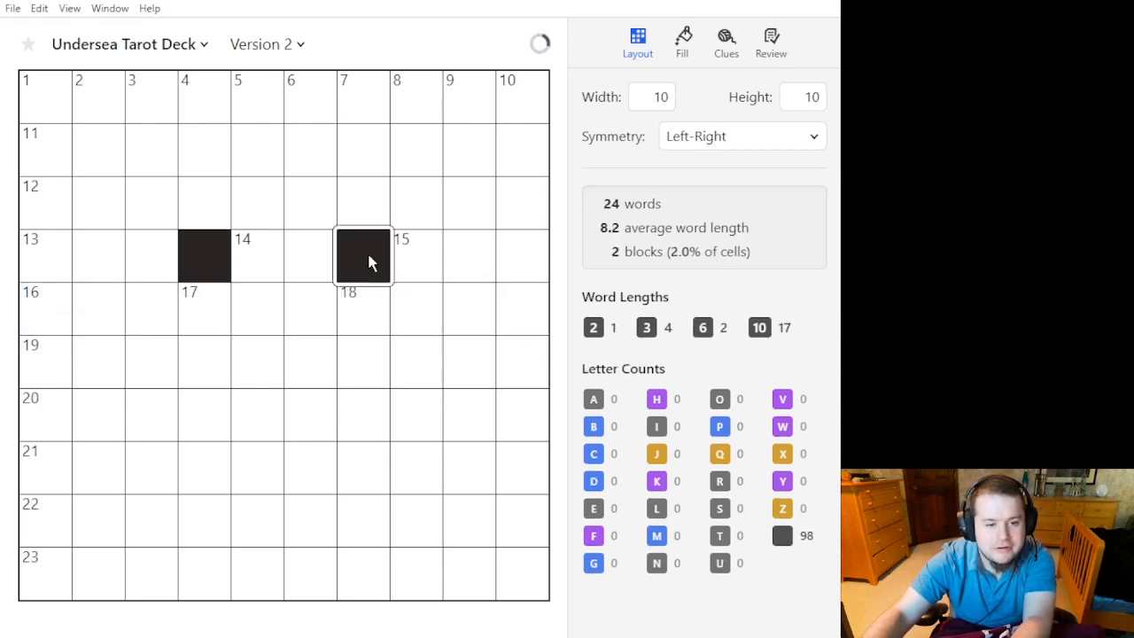
key("BackSpace")
Set the grid symmetry to Top-Bottom and place black blocks in the fifth to seventh cells of the first row.
left_click(728, 137)
left_click(729, 168)
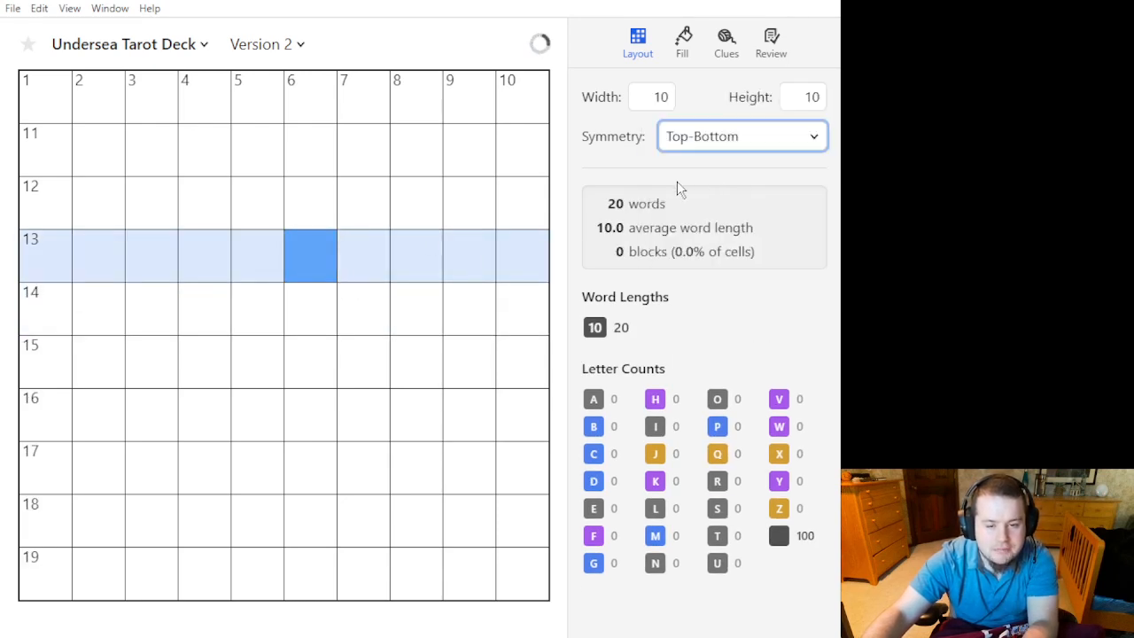
left_click(280, 96)
key("period")
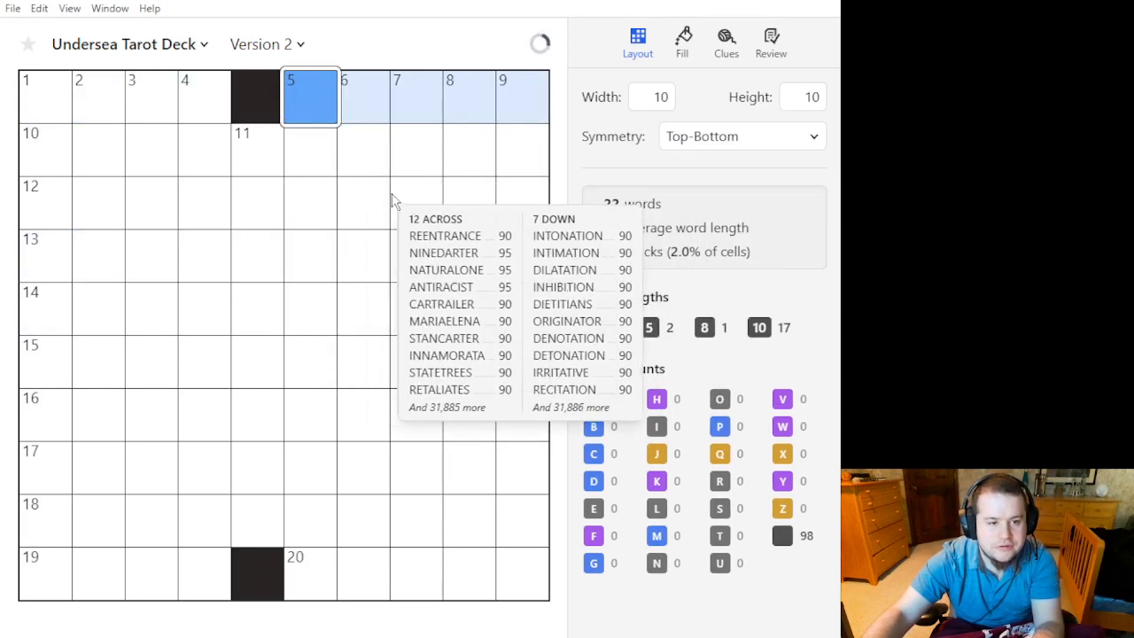
key("period")
key("period")
Place black blocks in the seventh cell of rows two and three.
left_click(352, 162)
key("period")
left_click(377, 196)
key("period")
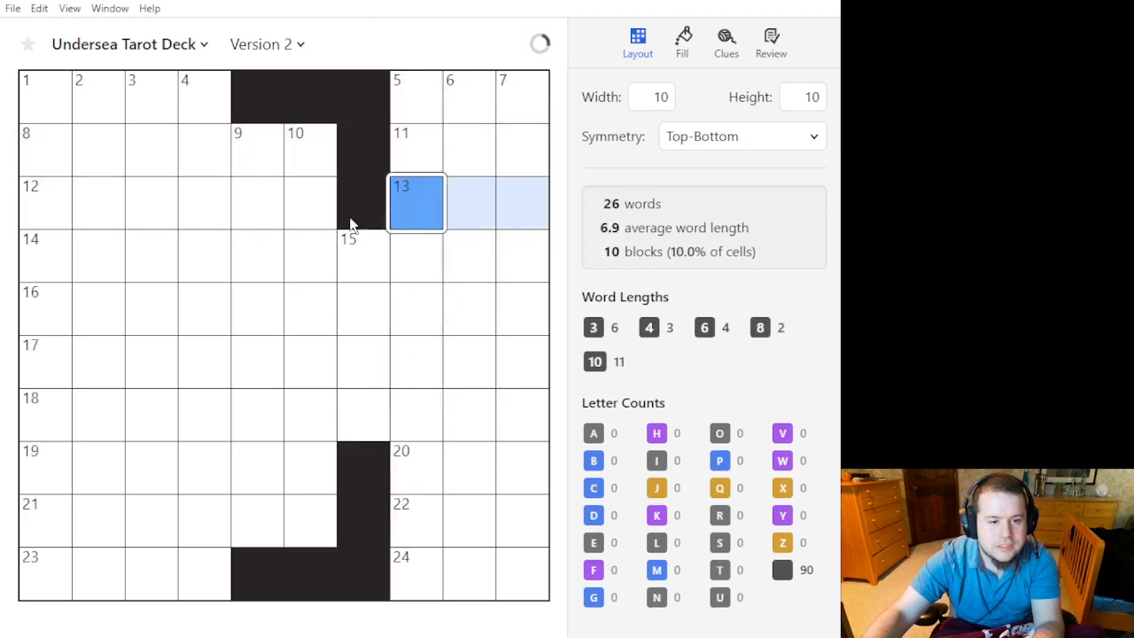
Place black blocks in the fourth cell of rows one to three and remove those in the seventh cell of rows two and three.
left_click(204, 131)
left_click(197, 108)
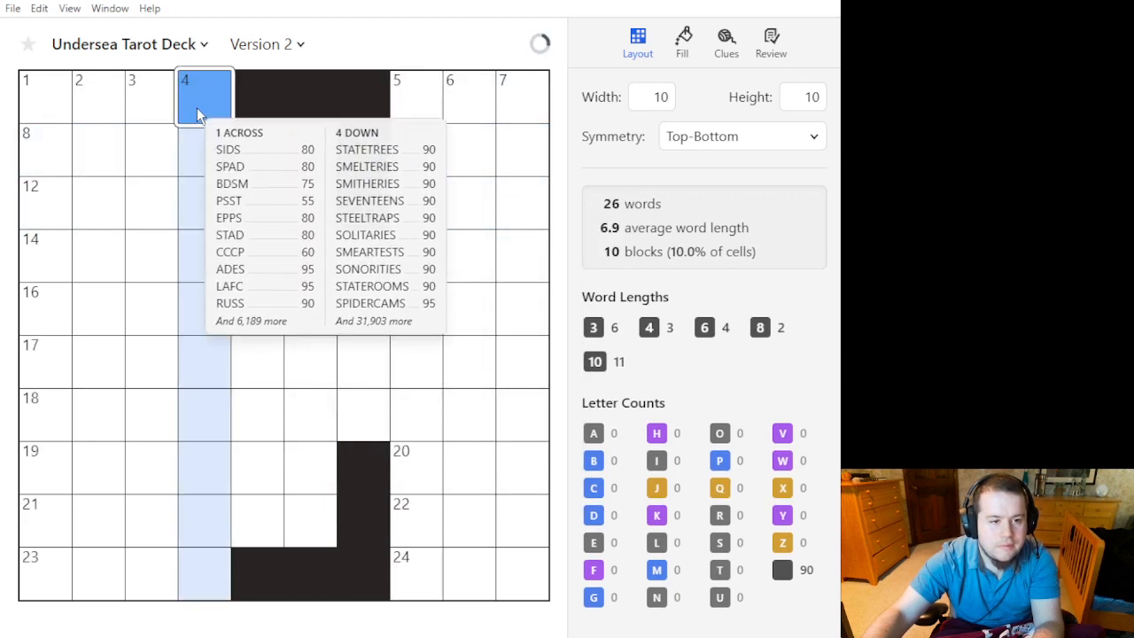
key("period")
key("period")
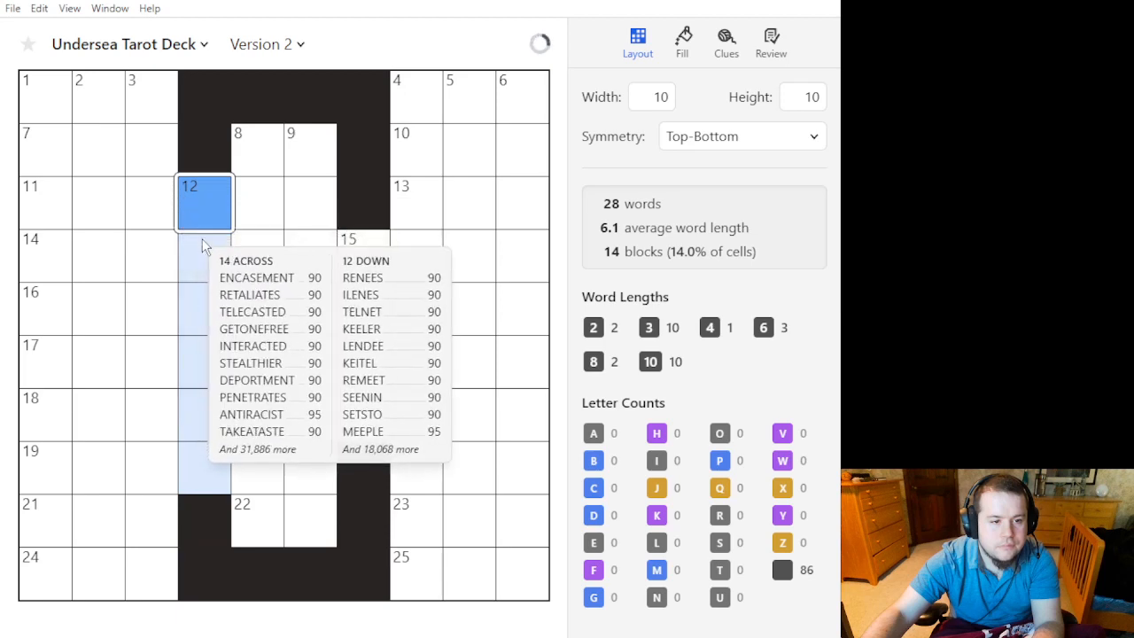
key("period")
left_click(363, 218)
key("BackSpace")
key("BackSpace")
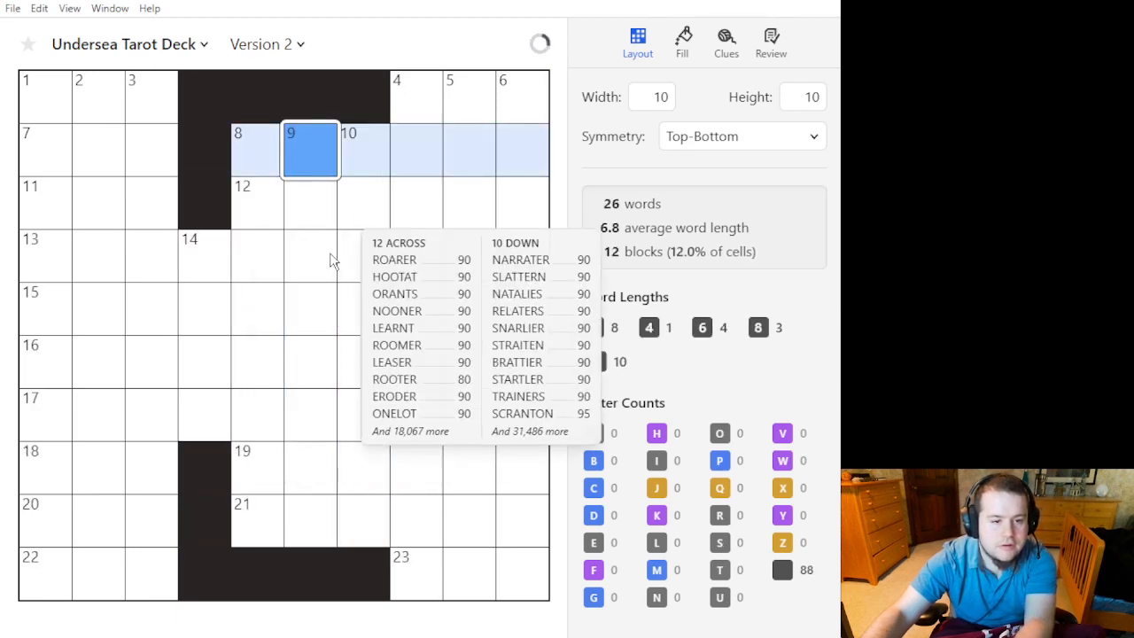
Clear all the black blocks from the grid and set the symmetry to Diagonal (NW-SE).
left_click_drag(417, 566, 172, 106)
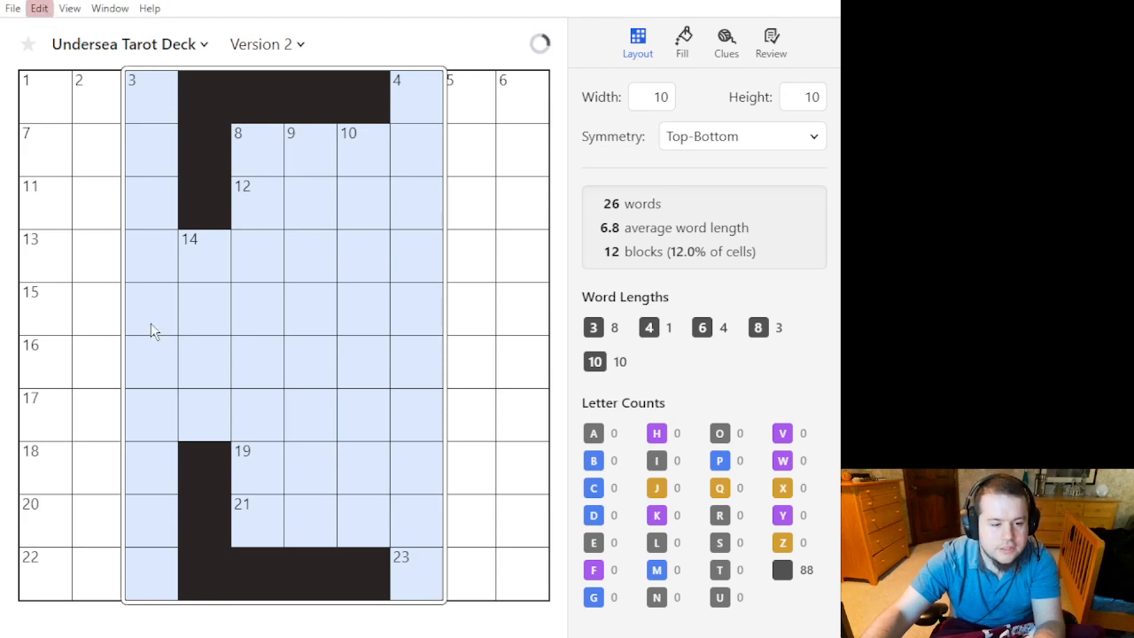
key("BackSpace")
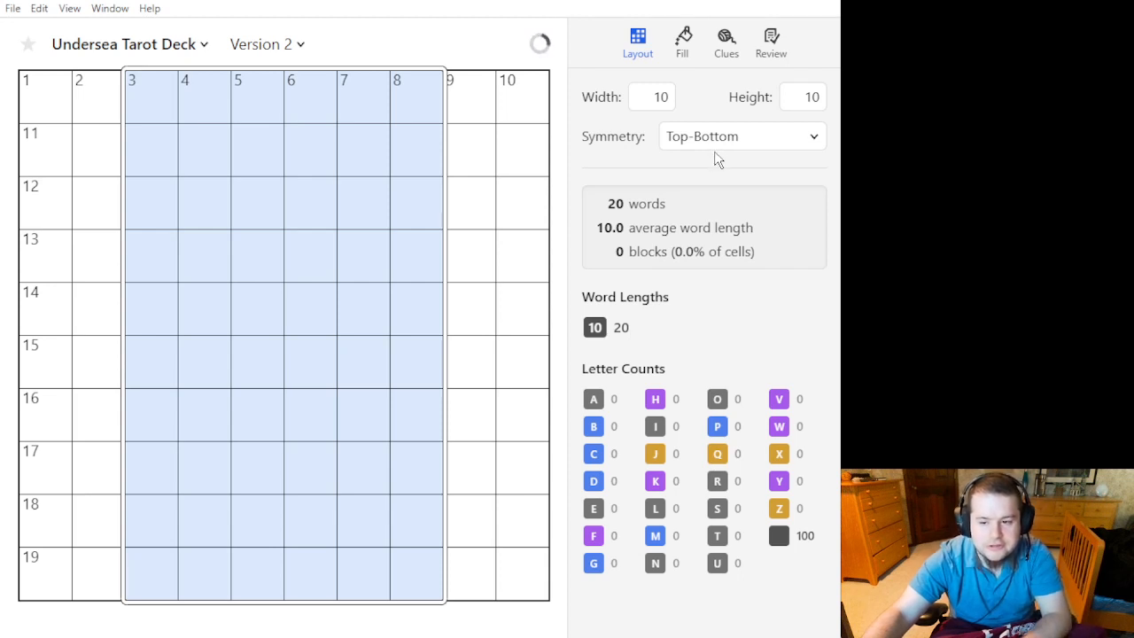
left_click(754, 146)
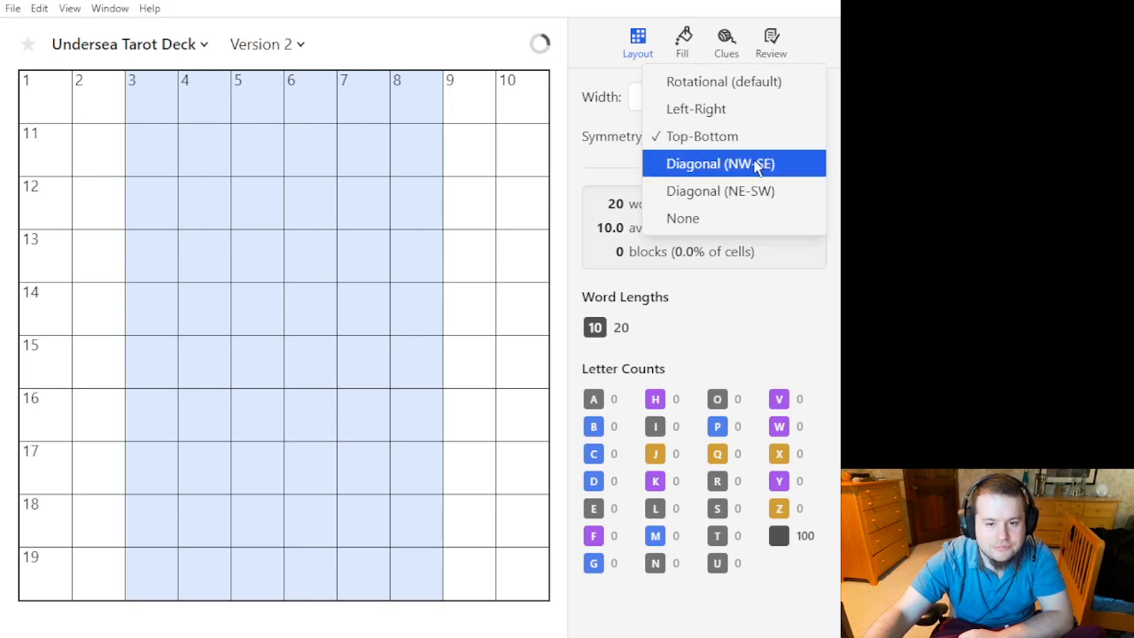
left_click(757, 167)
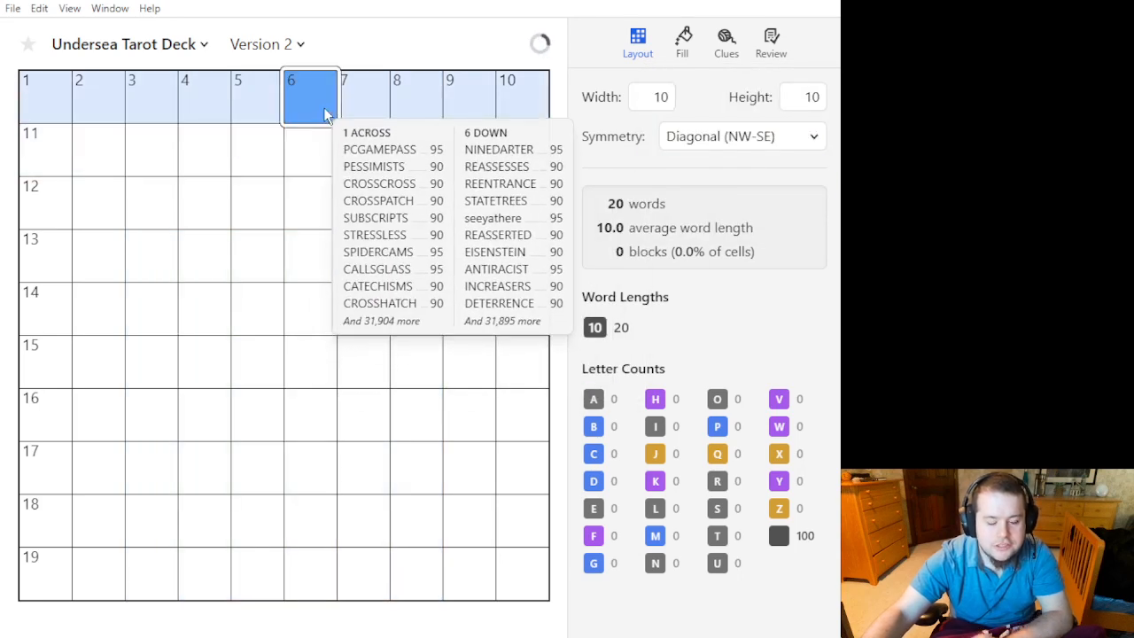
Place black blocks in the sixth cell of rows one, two and three.
key("period")
left_click(305, 175)
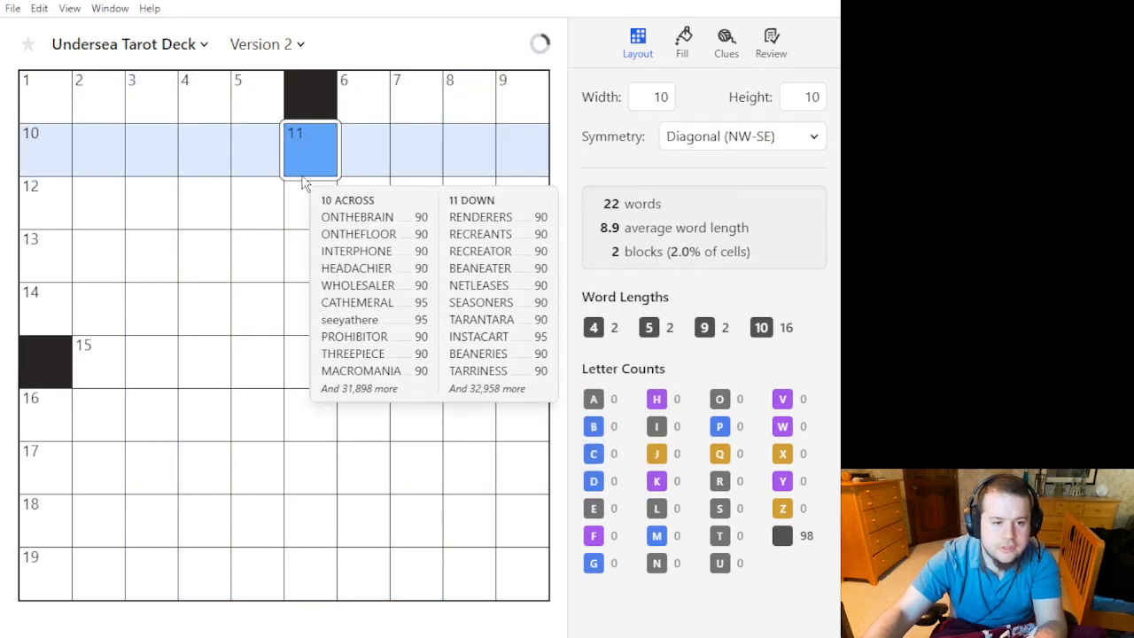
key("period")
left_click(249, 312)
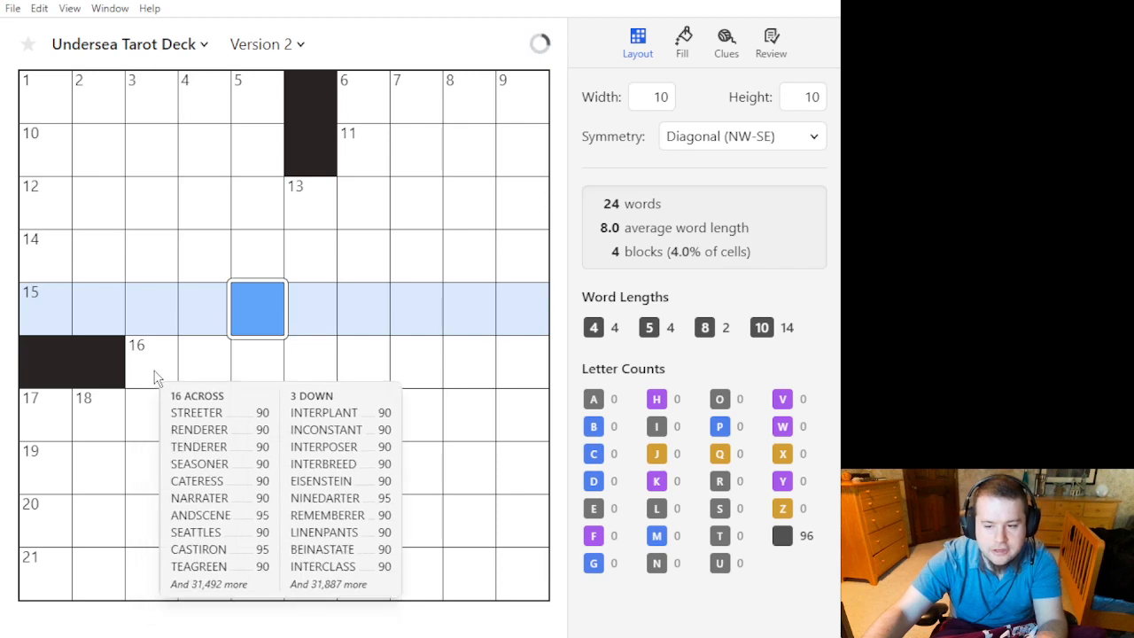
left_click(52, 310)
left_click(313, 321)
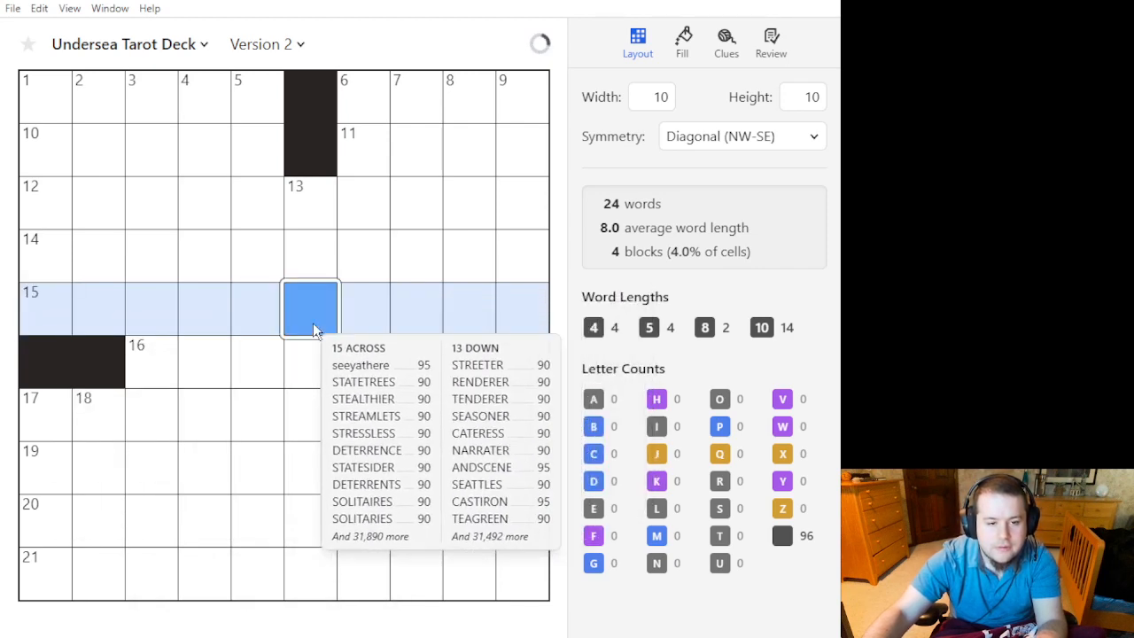
left_click(306, 244)
left_click(311, 213)
key("period")
Fill the whole fifth column and the whole fifth row with the letter A.
left_click(251, 128)
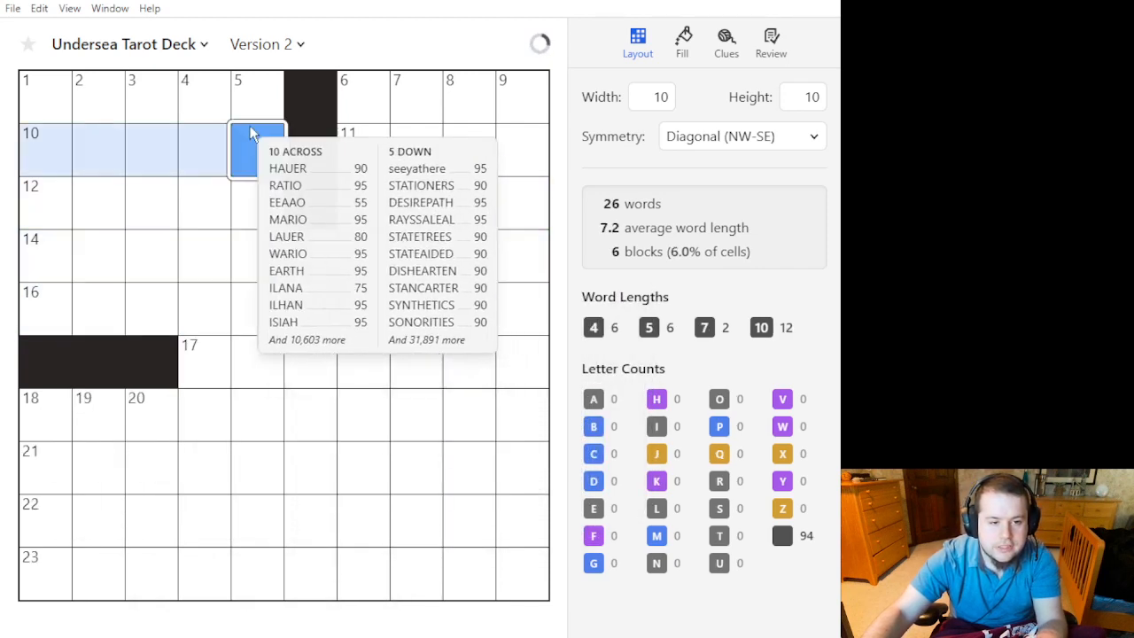
left_click(257, 111)
type("A")
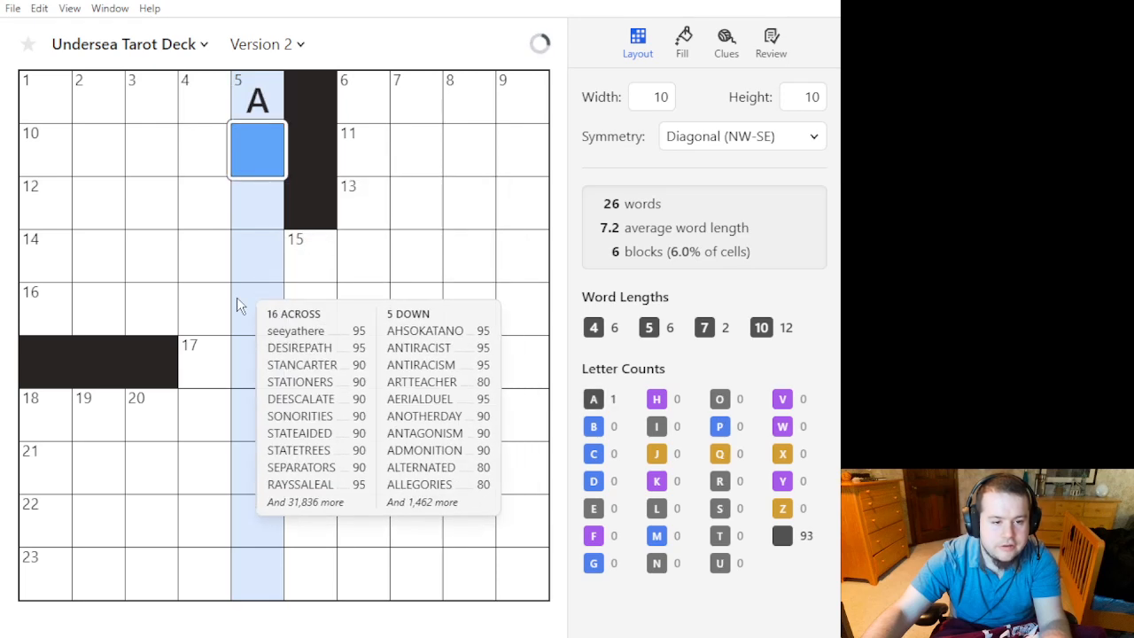
type("AAAAAAAAA")
left_click(42, 321)
left_click(42, 321)
type("AAAAAAAAAA")
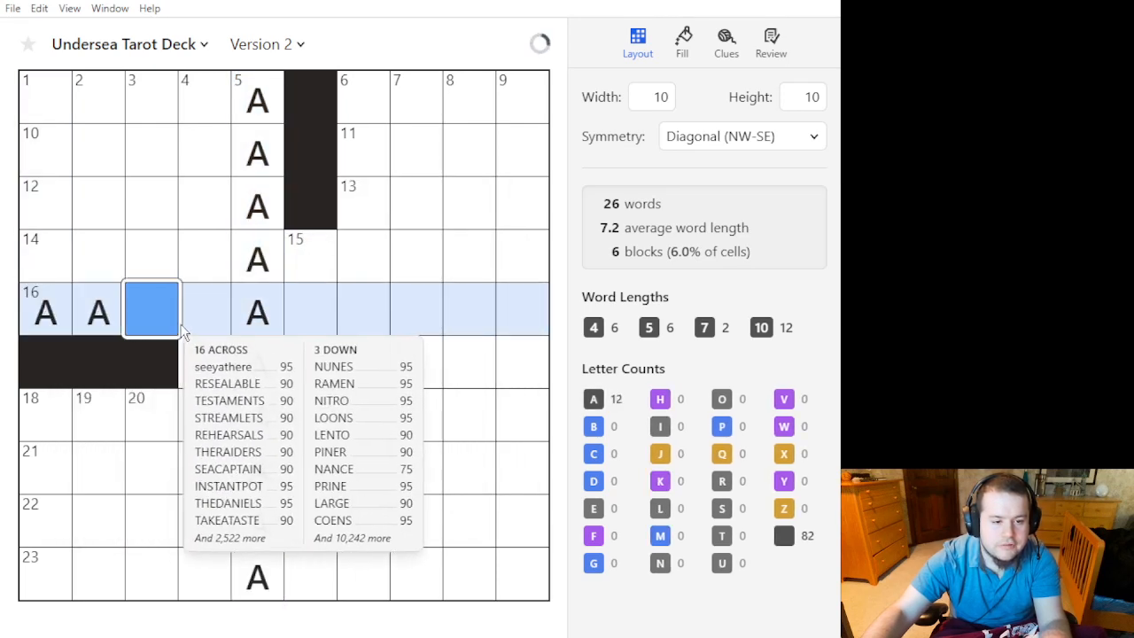
Place black blocks in the seventh cell of rows seven and eight, and remove the one in row eight.
left_click(238, 367)
left_click(299, 381)
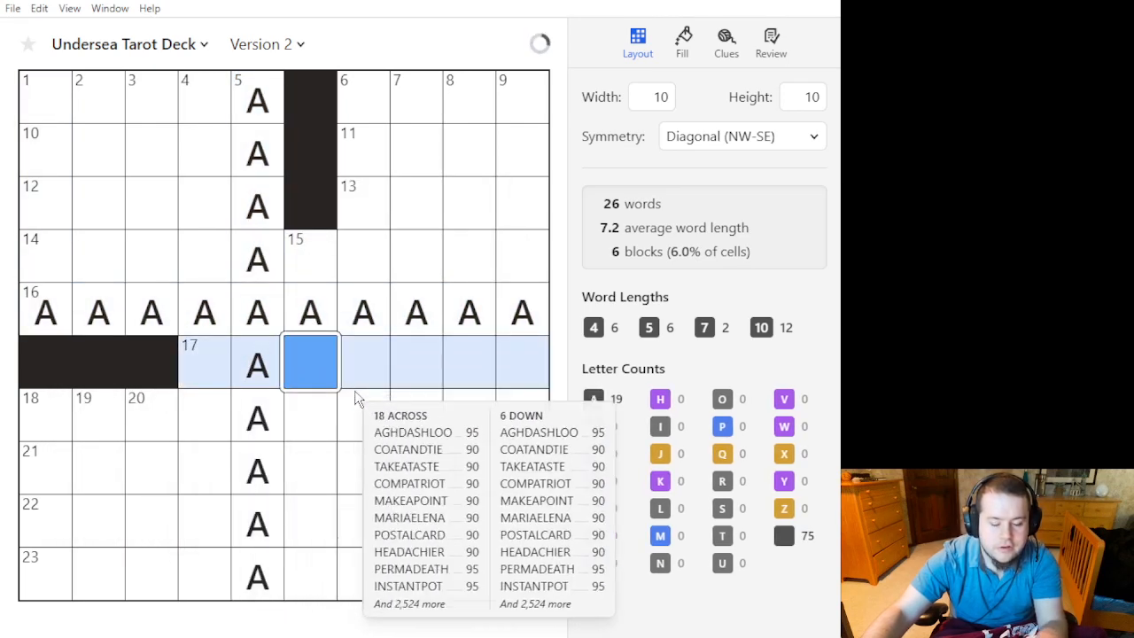
left_click(359, 406)
key("period")
left_click(425, 466)
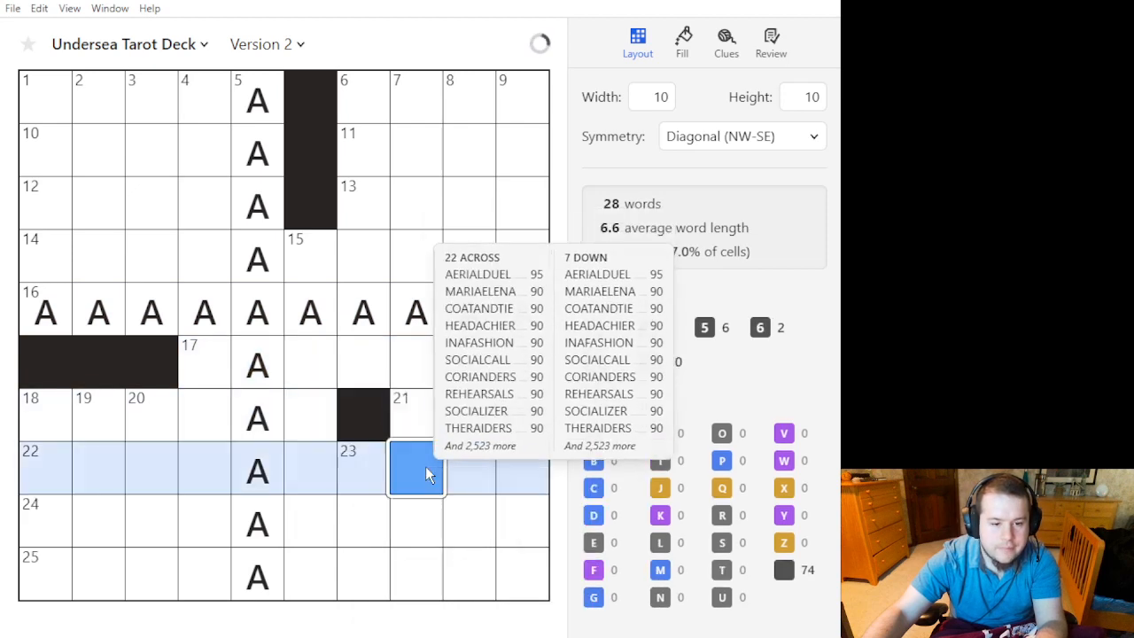
left_click(368, 466)
key("period")
left_click(370, 479)
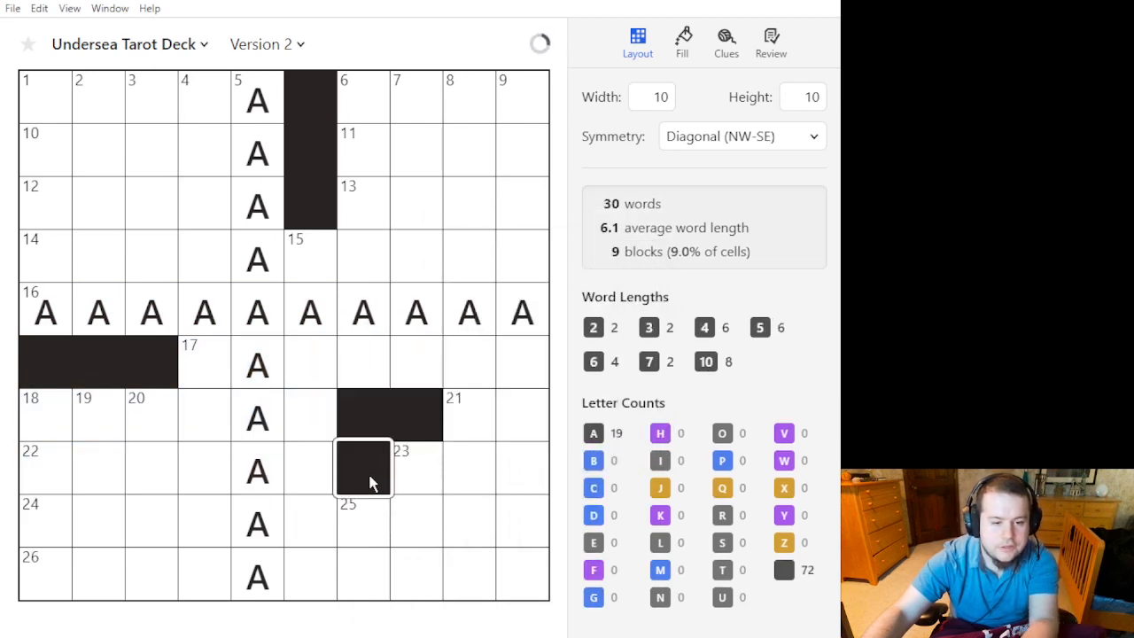
key("BackSpace")
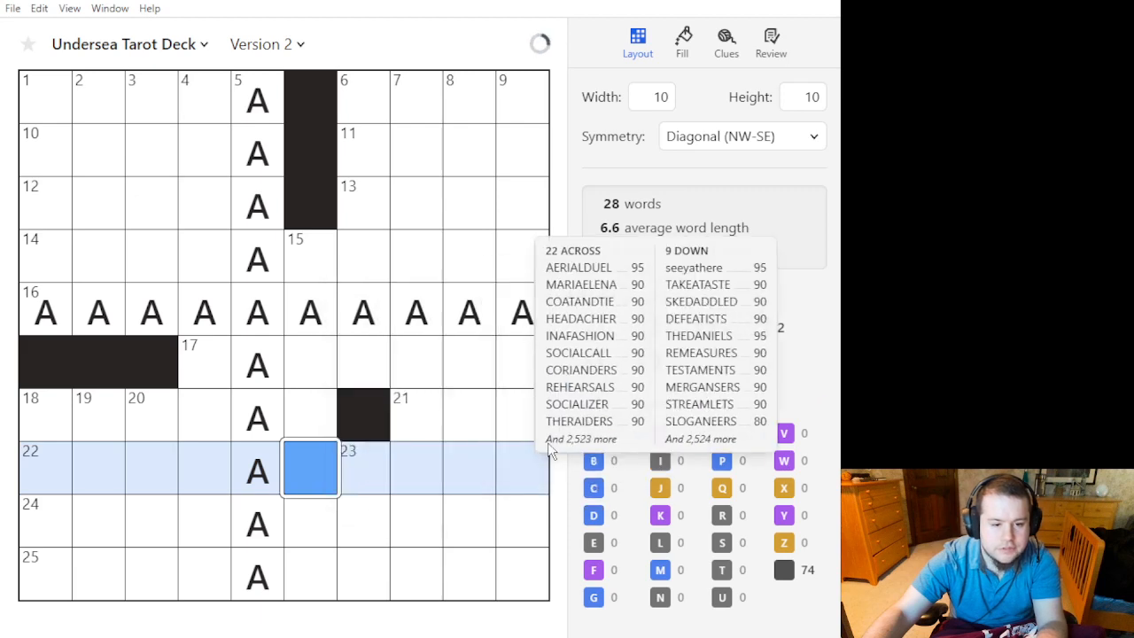
Place black blocks in the sixth cell of the bottom three rows and remove the one in row seven's seventh cell.
key("period")
left_click(316, 531)
key("period")
left_click(304, 574)
key("period")
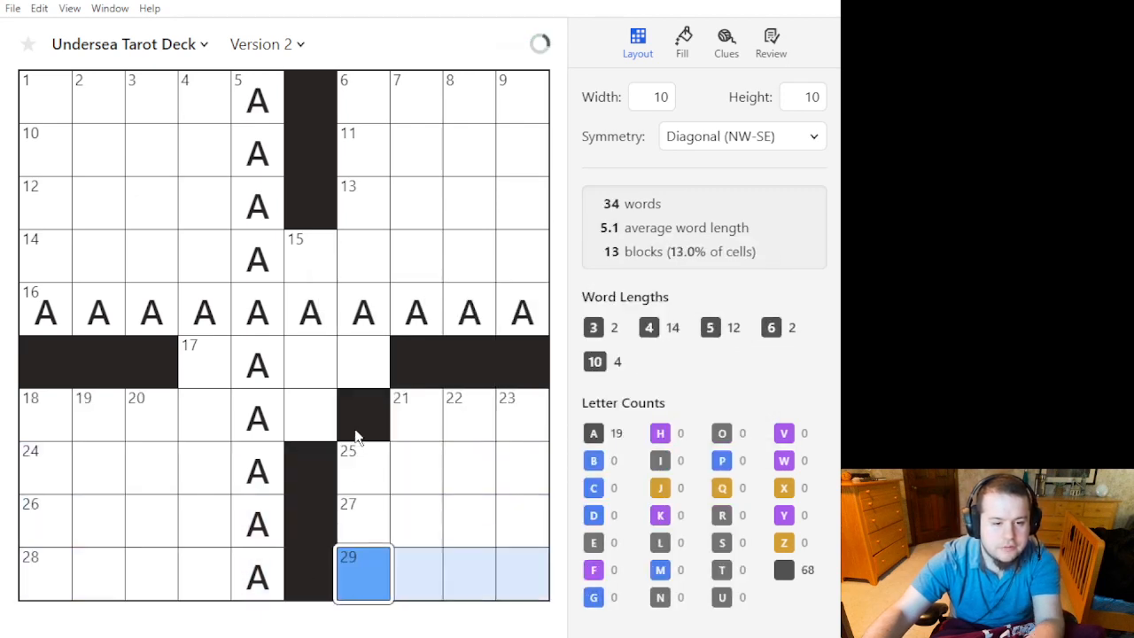
left_click(367, 433)
key("BackSpace")
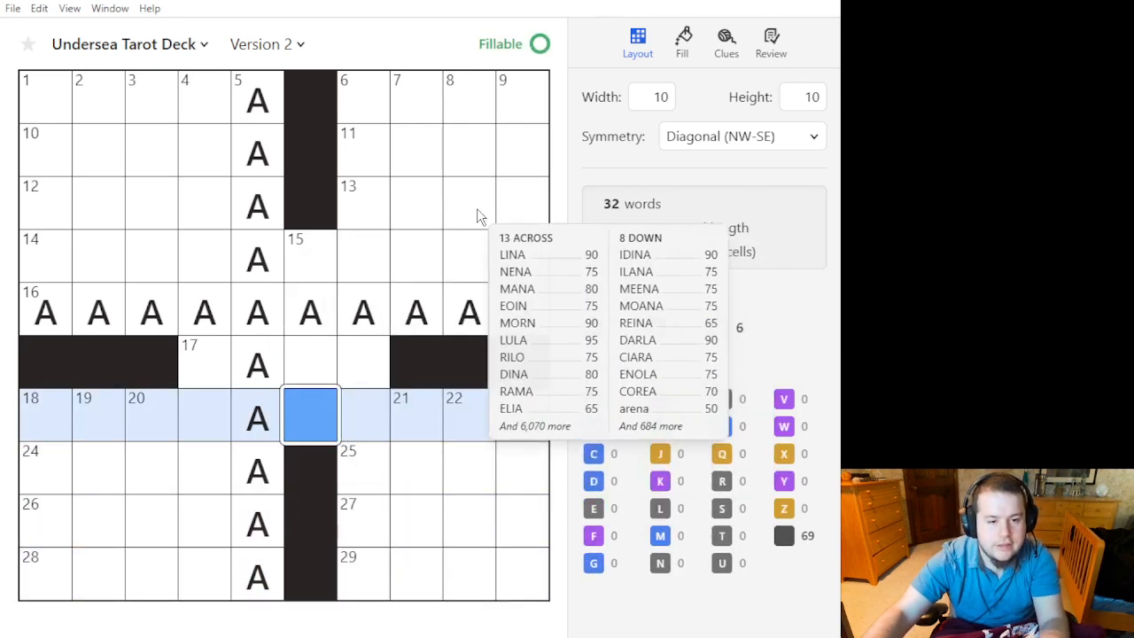
Place a black block in the seventh cell of row four.
left_click(488, 267)
left_click(353, 271)
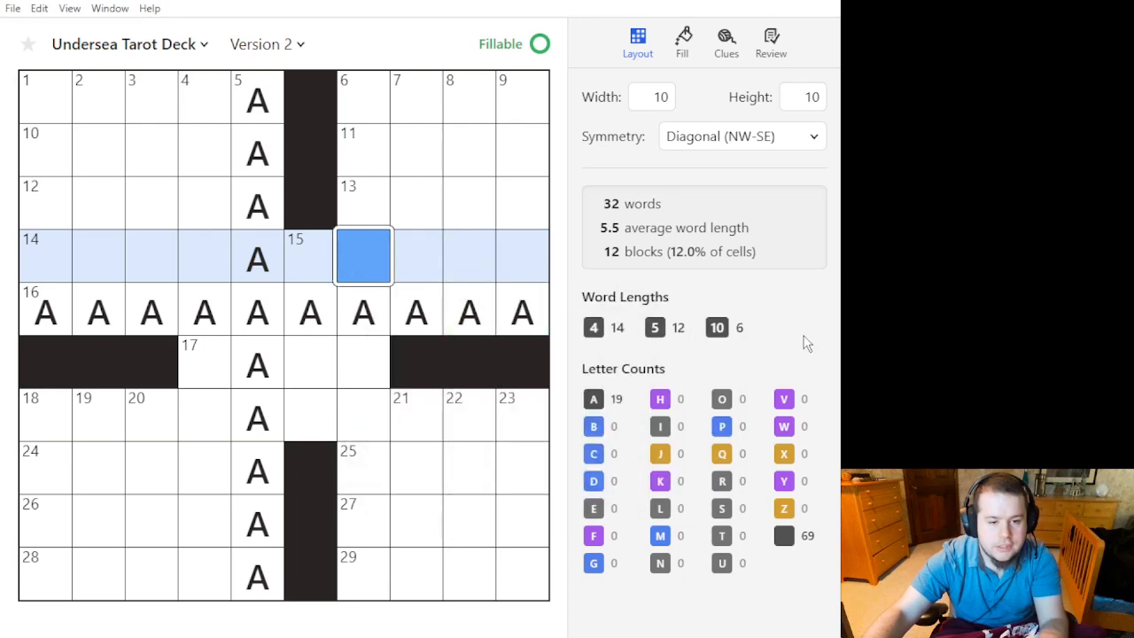
key("period")
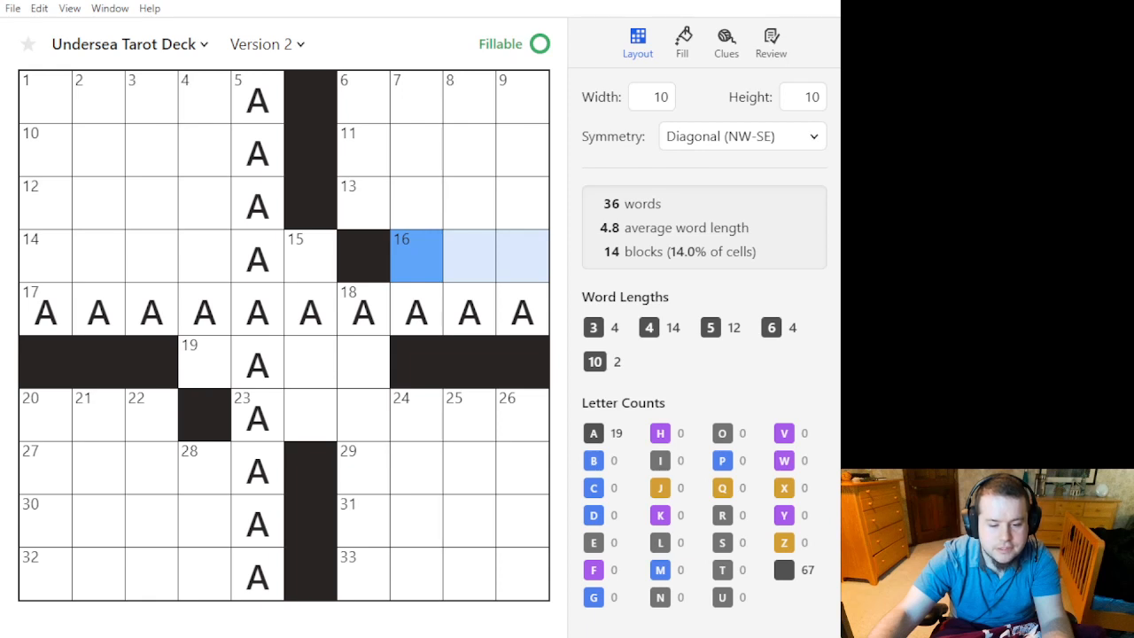
Set the symmetry to None and clear all letters and black blocks from the entire grid.
left_click(727, 133)
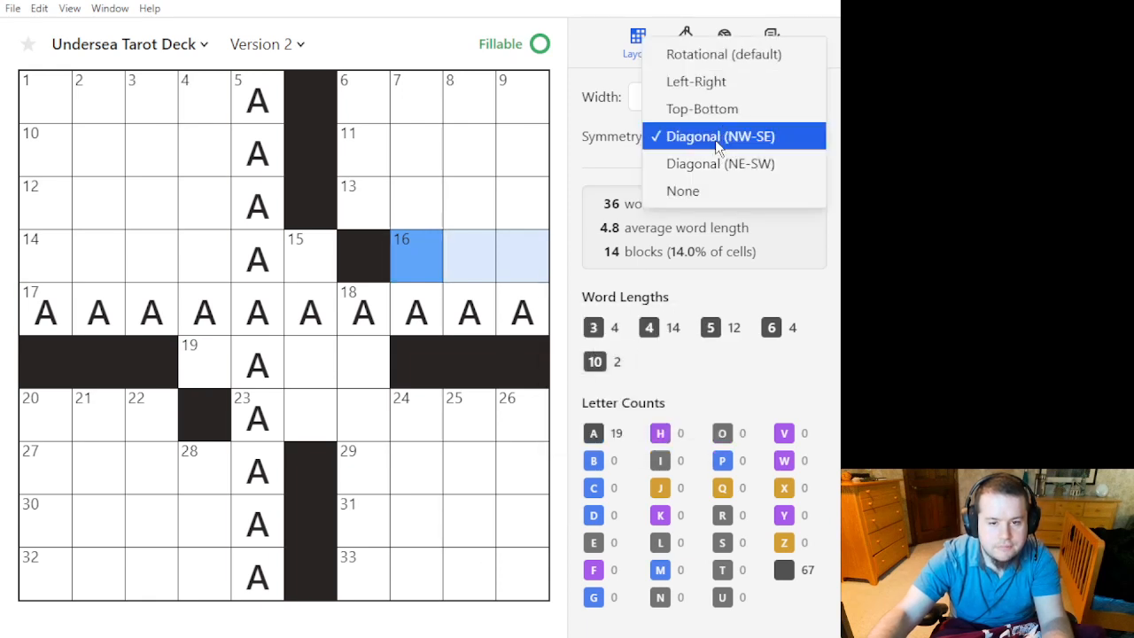
left_click(749, 192)
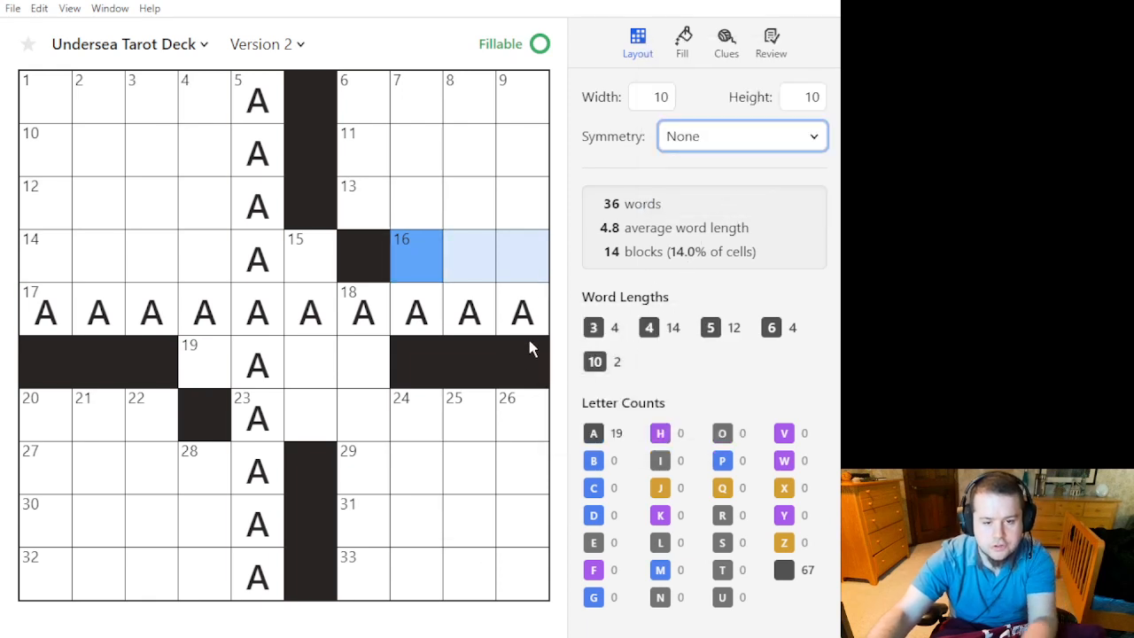
left_click_drag(510, 567, 55, 22)
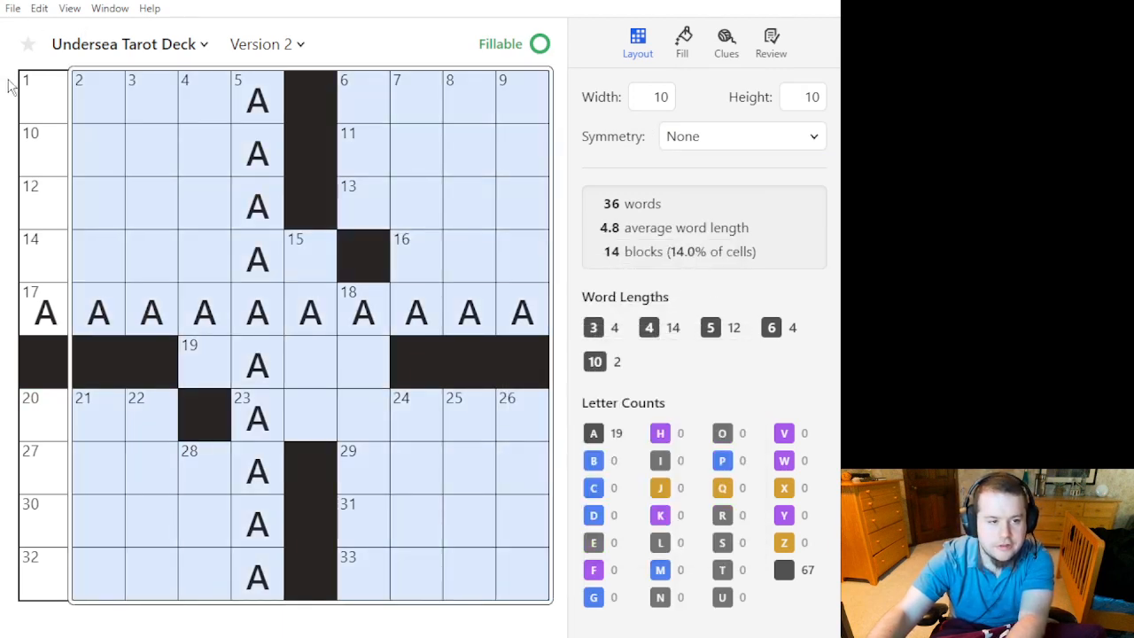
left_click_drag(9, 87, 40, 84)
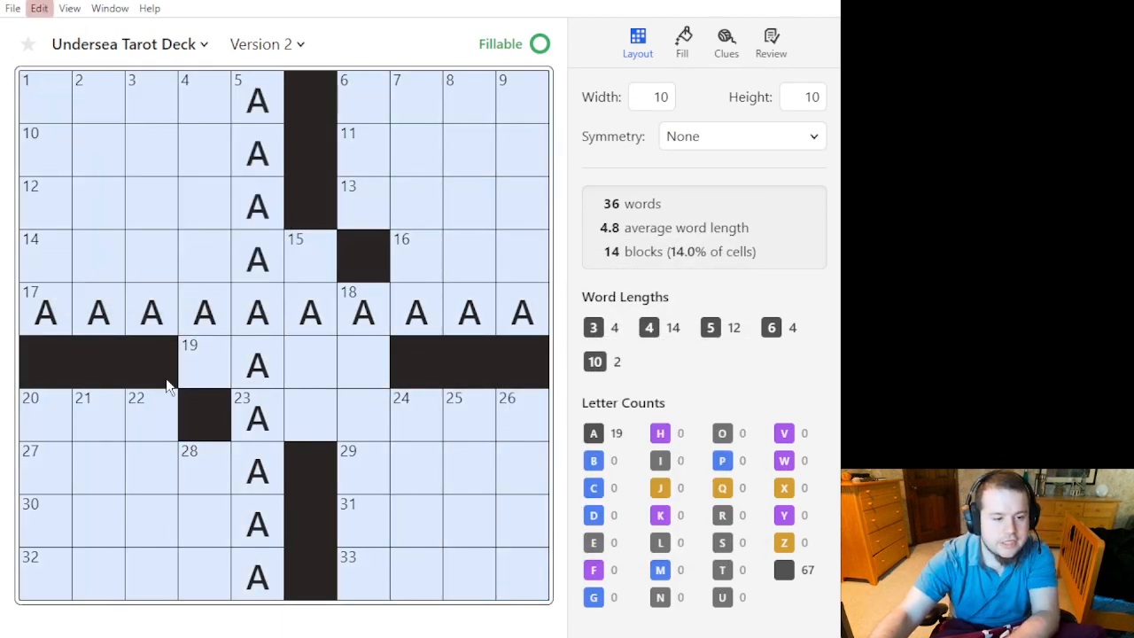
left_click(184, 396)
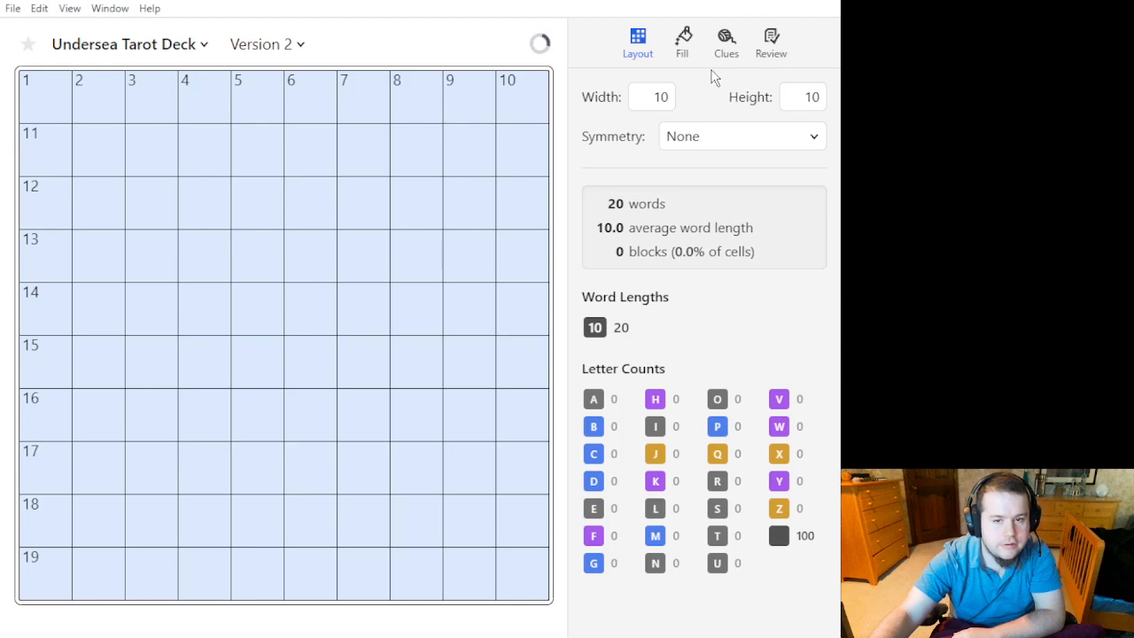
Set the grid symmetry to Rotational (default).
left_click(725, 44)
left_click(645, 48)
left_click(700, 135)
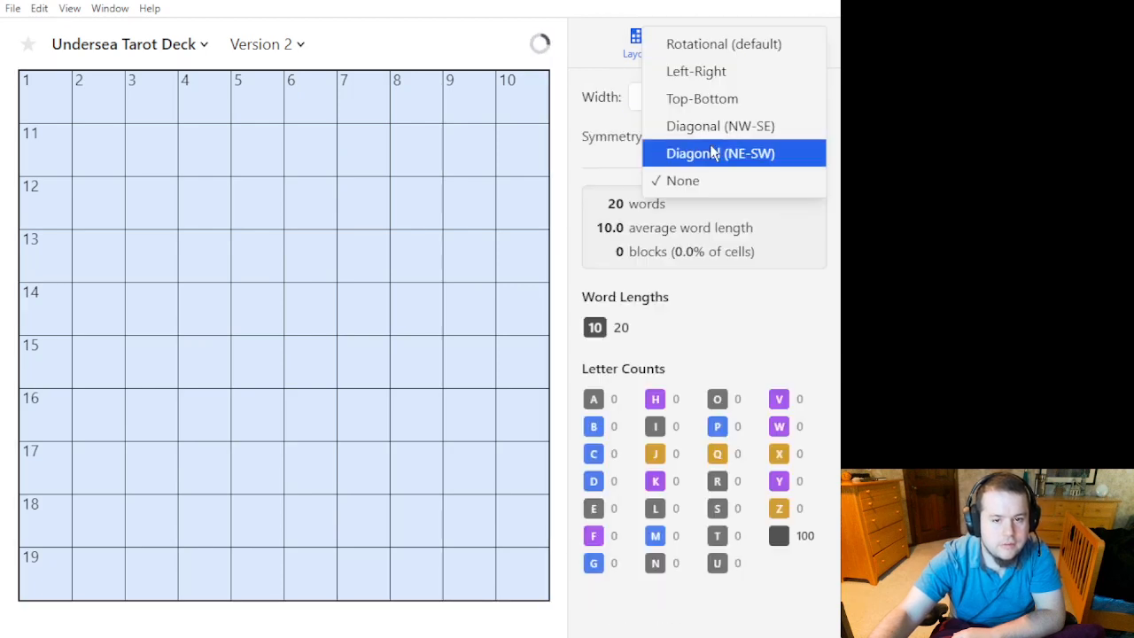
left_click(729, 43)
Set the grid height to 11 and place mirrored black blocks in row five's first cell and row seven's last cell.
left_click(51, 297)
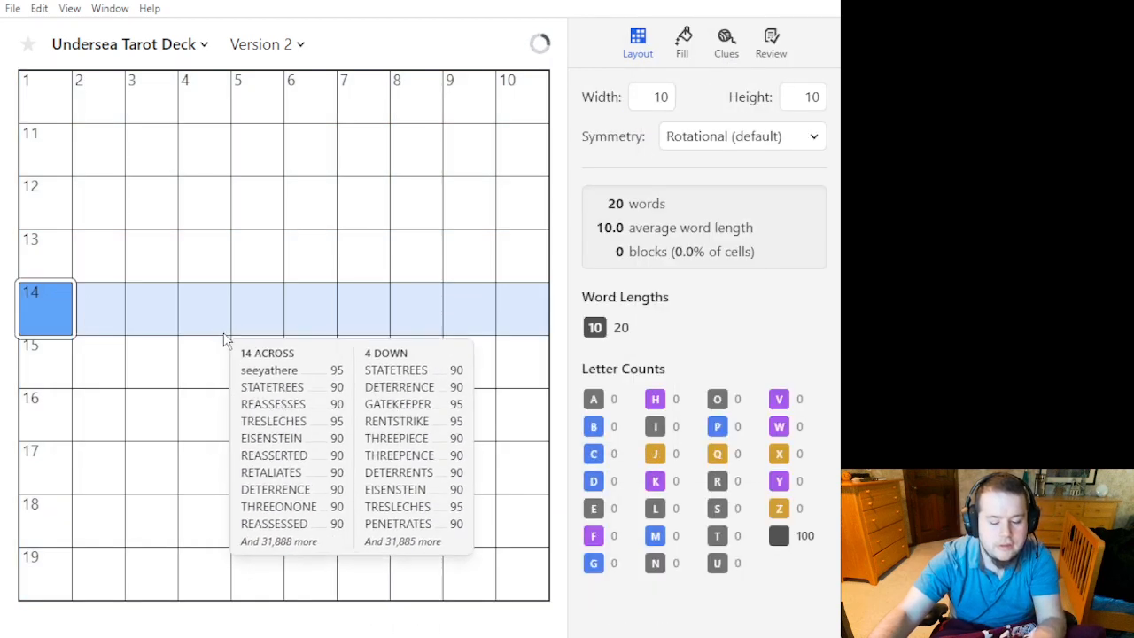
key("period")
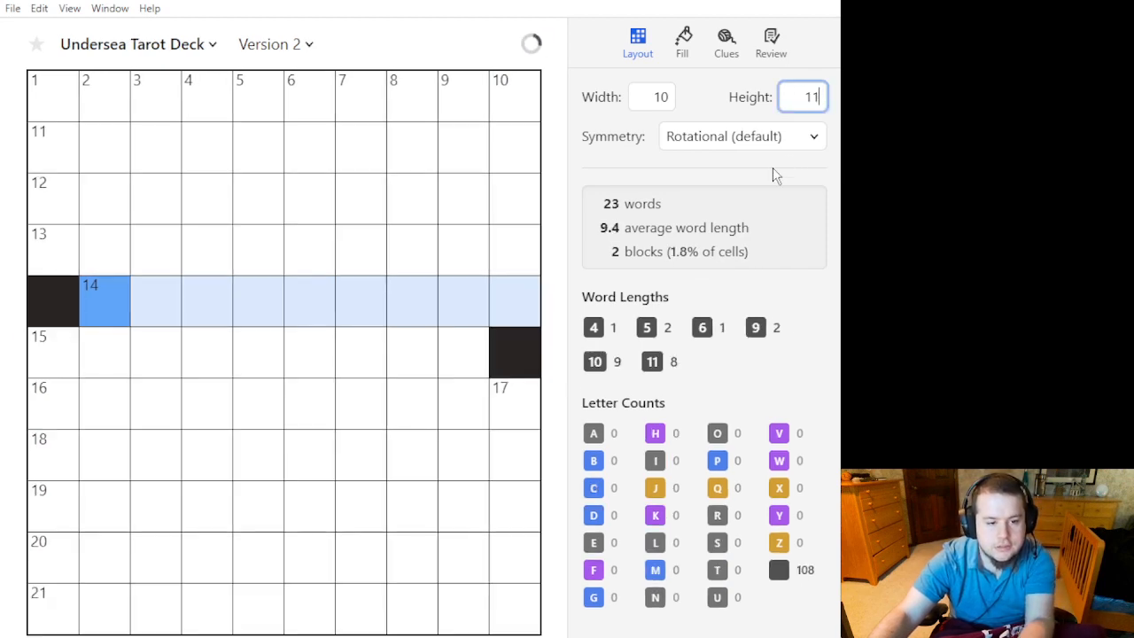
left_click(514, 364)
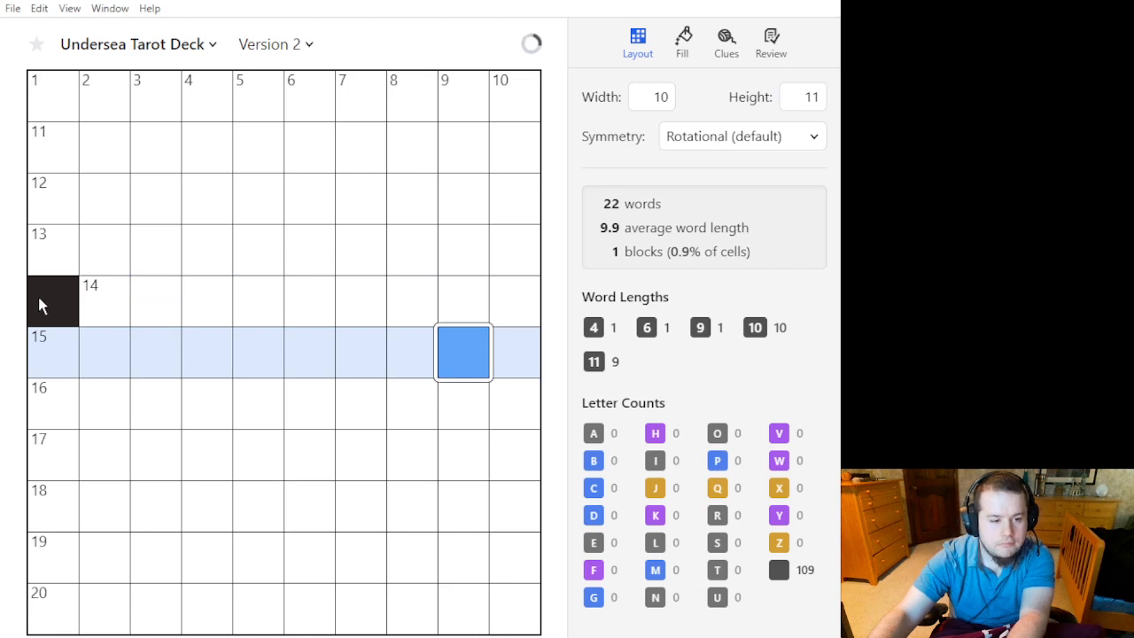
left_click(41, 304)
left_click(55, 319)
left_click(72, 356)
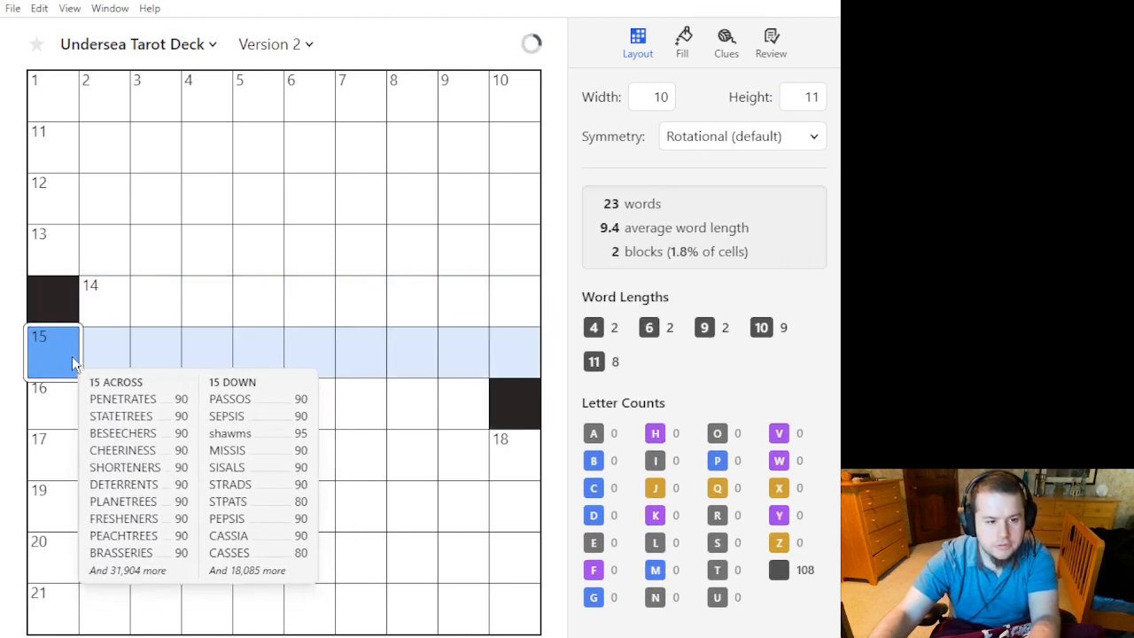
Look at the theme entries in Version 1 and return to Version 2.
left_click(270, 44)
double_click(347, 223)
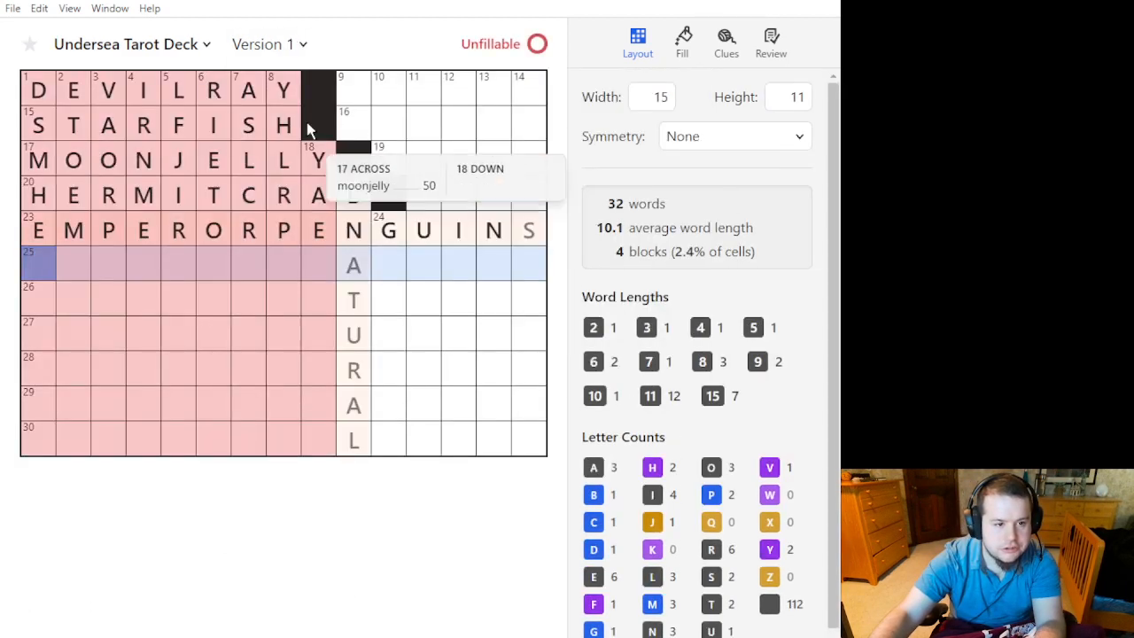
left_click(299, 45)
double_click(323, 124)
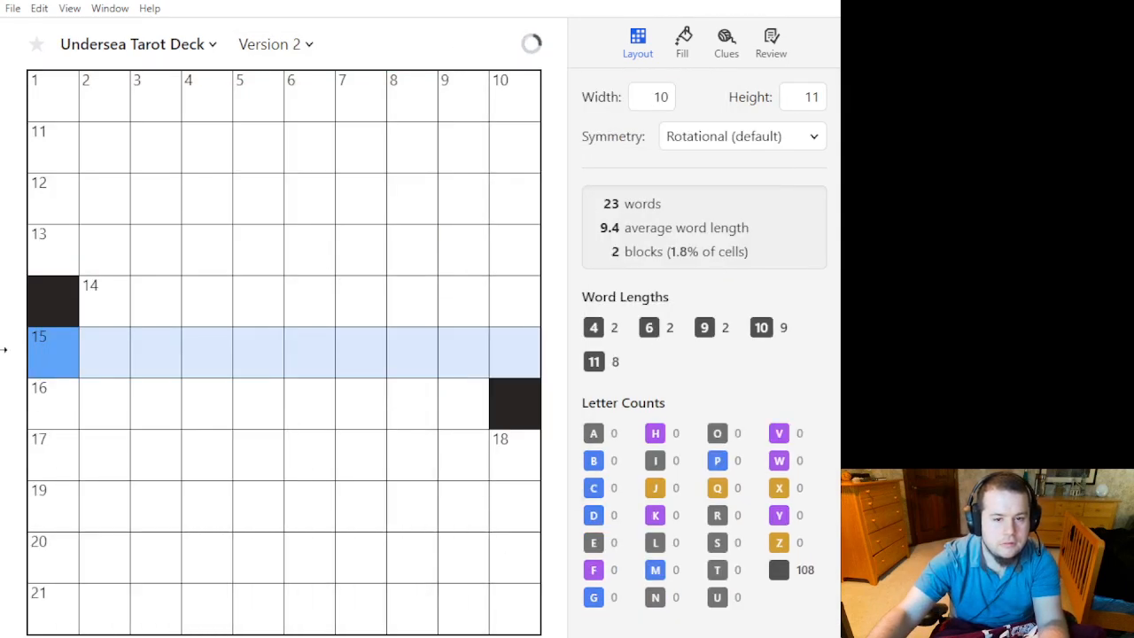
Enter HERMITCRAB across the sixth row.
left_click_drag(3, 349, 7, 349)
left_click(48, 359)
type("HERMITCRAB")
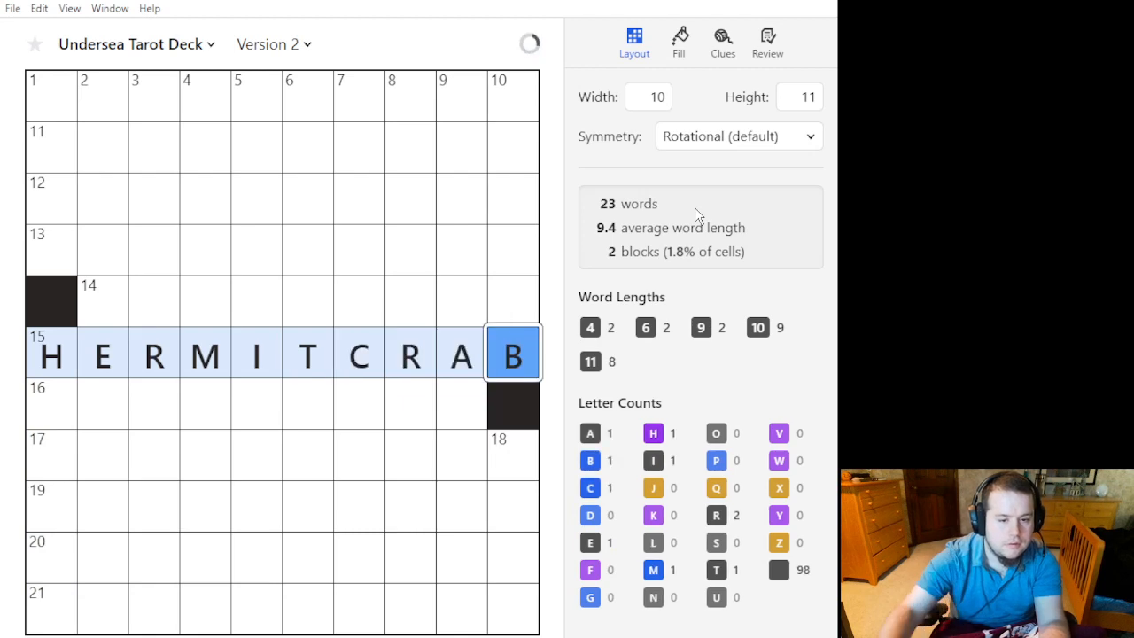
left_click(507, 408)
left_click(96, 303)
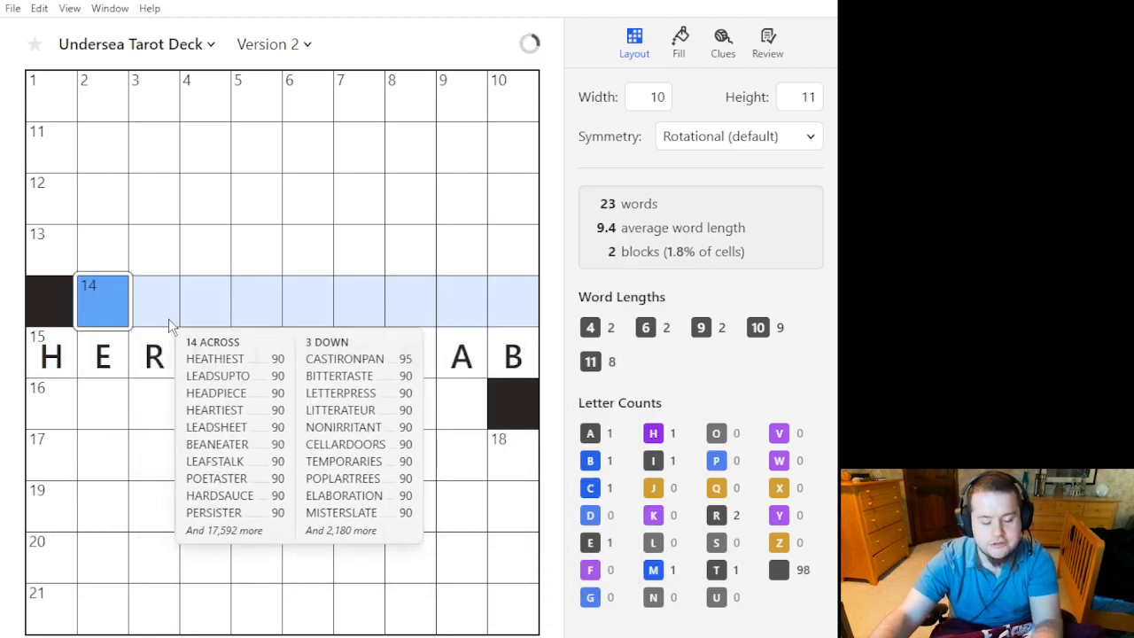
Extend the black blocks in row five by three cells after the first block, mirrored in row seven.
key("period")
key("period")
key("period")
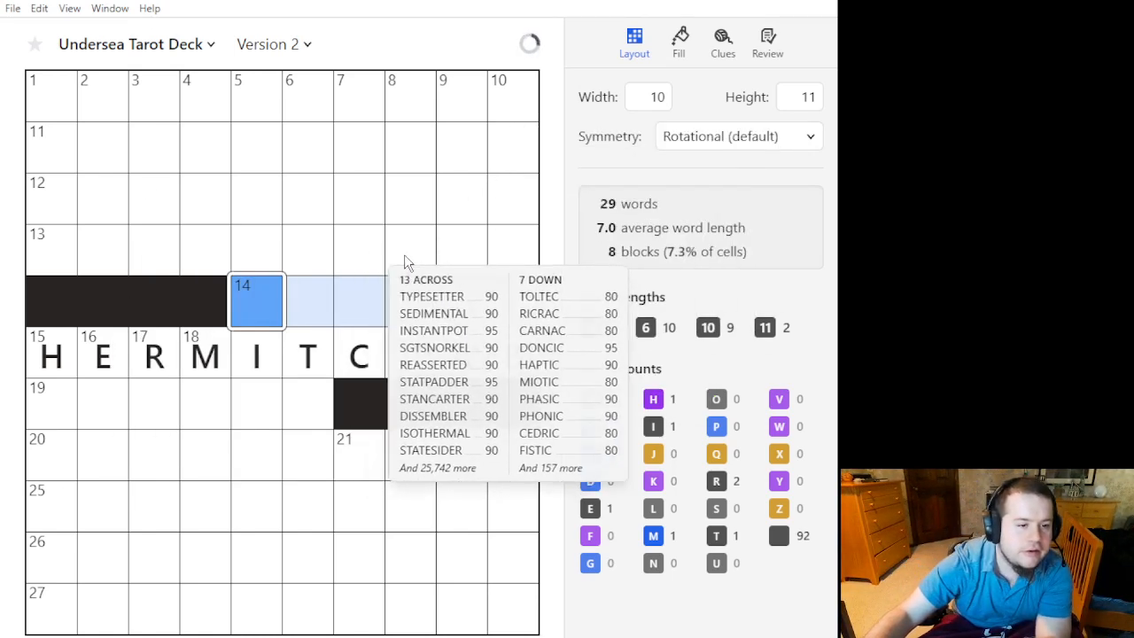
Look at the theme entries in Version 1 and return to Version 2.
left_click(307, 46)
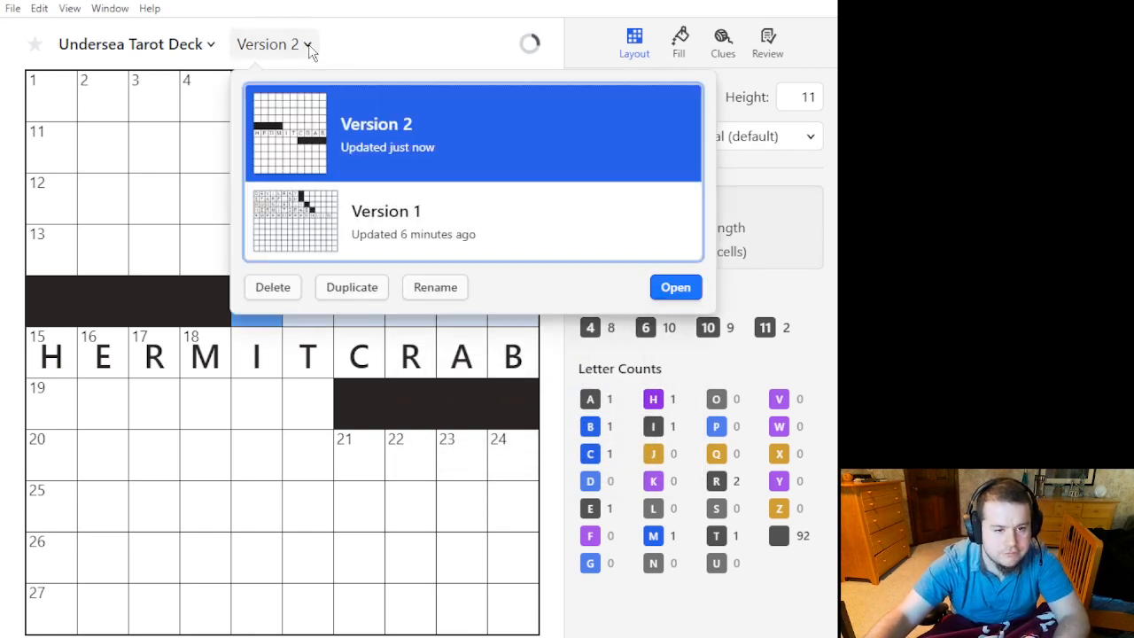
left_click(214, 46)
left_click(273, 45)
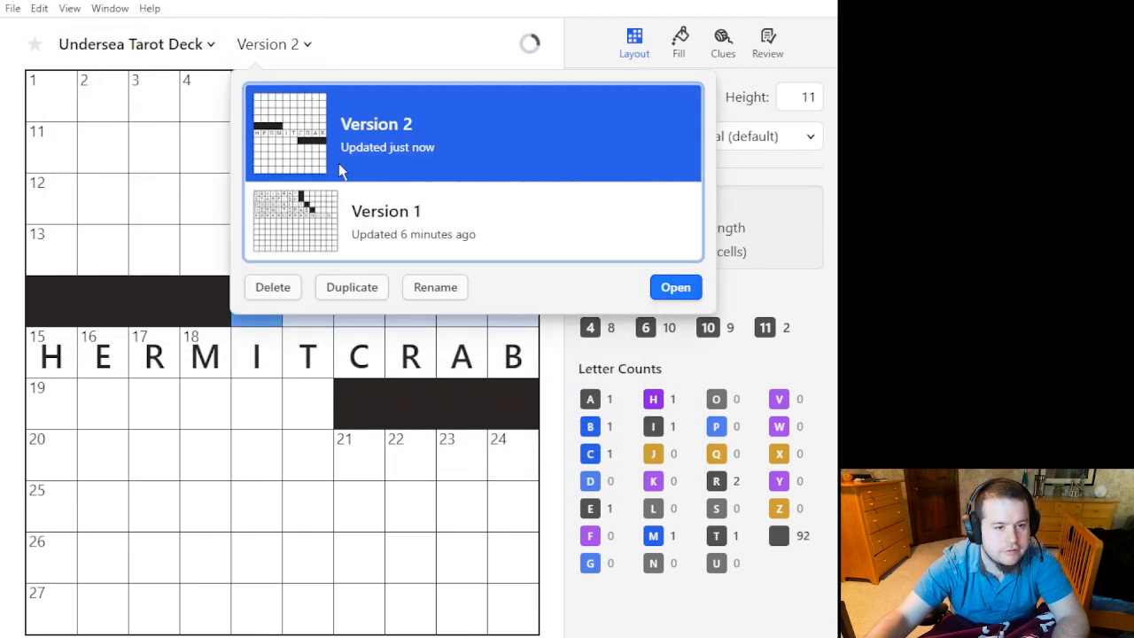
double_click(356, 235)
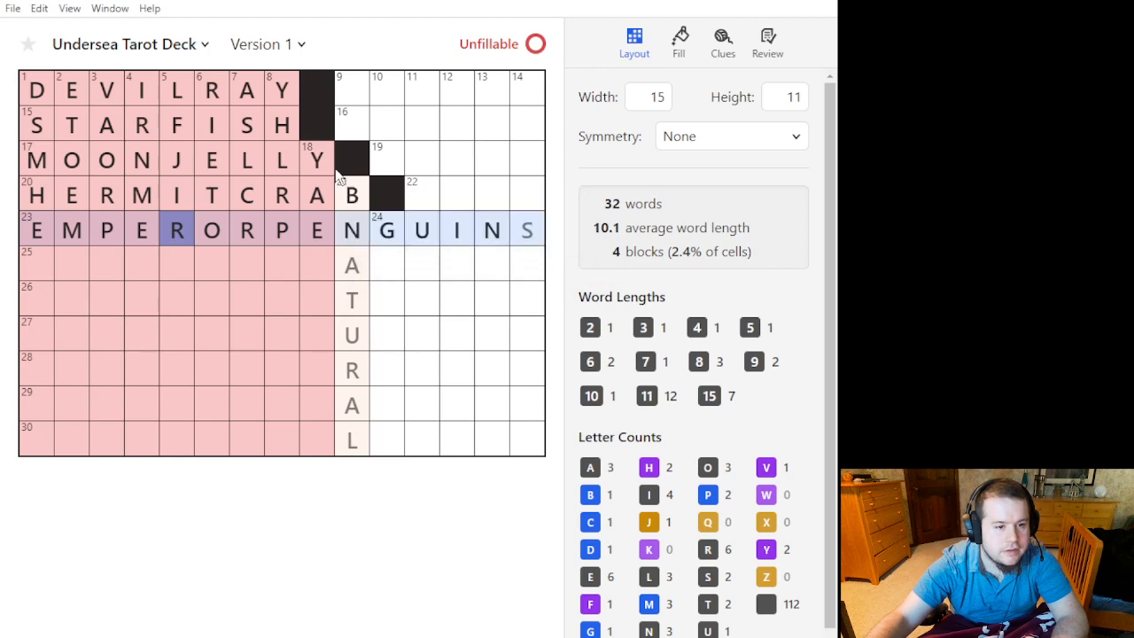
left_click(284, 49)
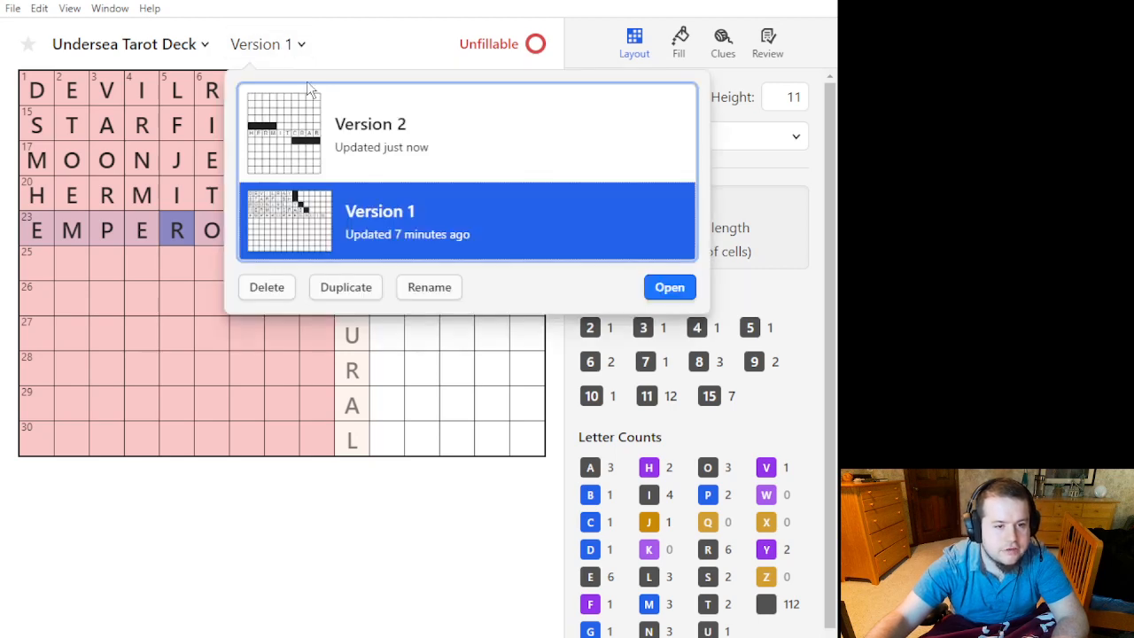
double_click(380, 137)
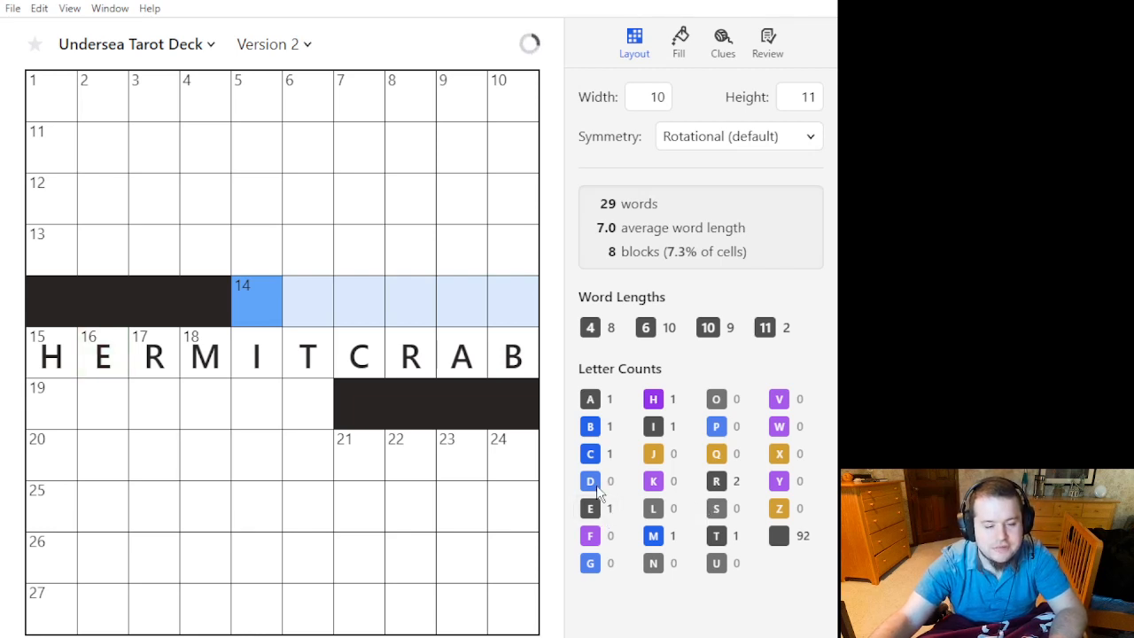
Remove the three added blocks before row seven's last cell along with their mirrored blocks in row five.
left_click(470, 428)
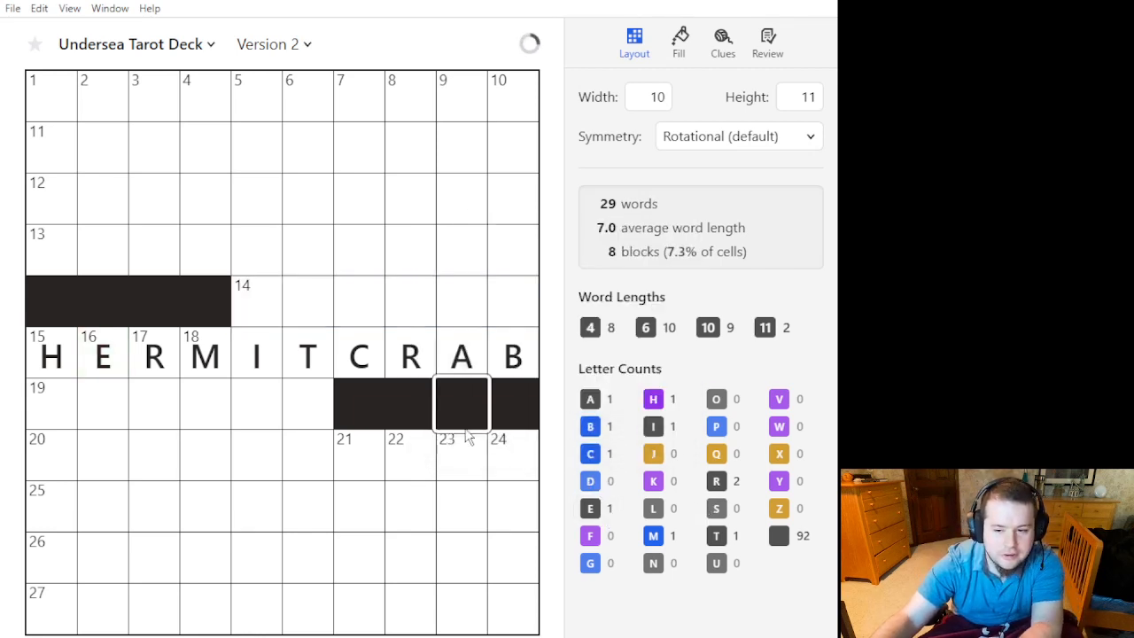
key("BackSpace")
key("BackSpace")
key("BackSpace")
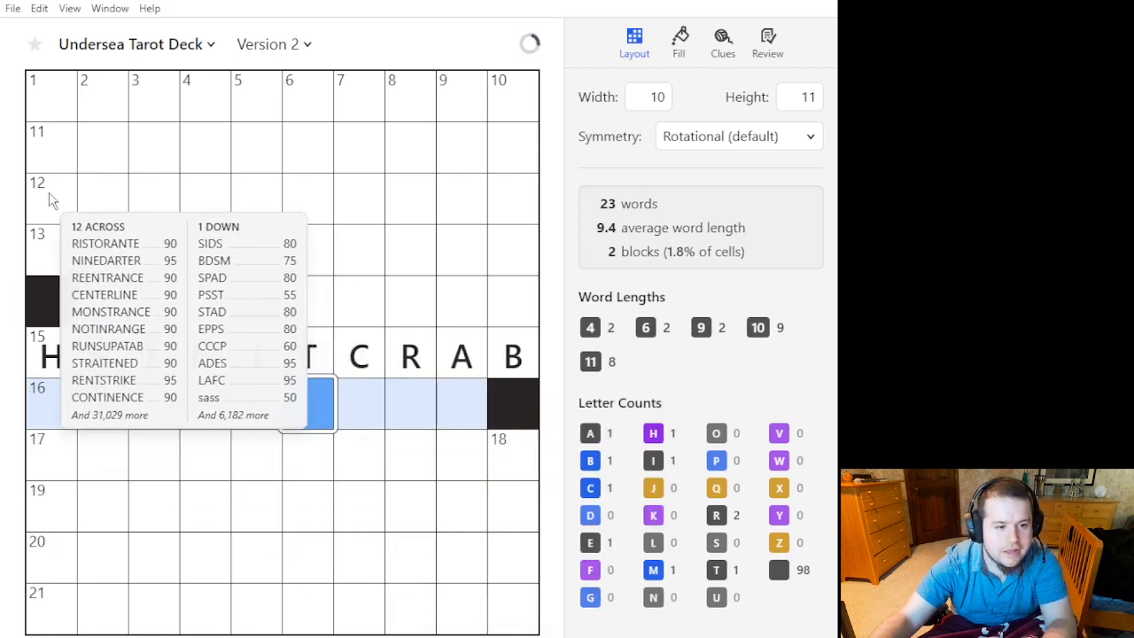
Enter DEVILRAY across the third row and fill that row's last two cells with black blocks.
left_click(50, 125)
left_click(50, 126)
left_click(62, 208)
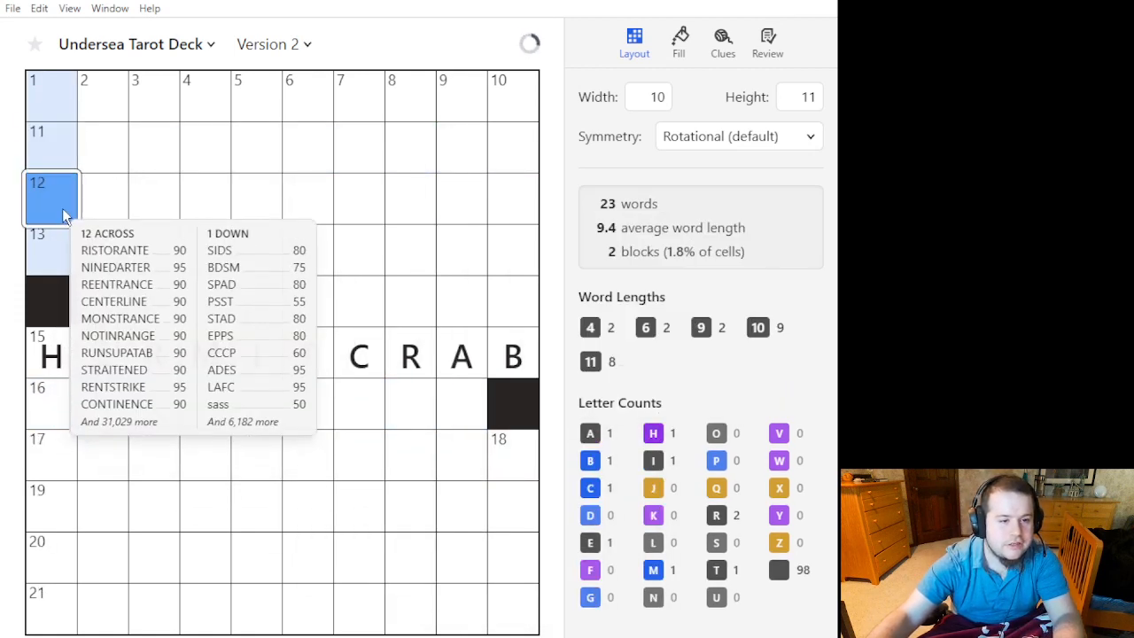
left_click(62, 208)
type("DEVILRAY")
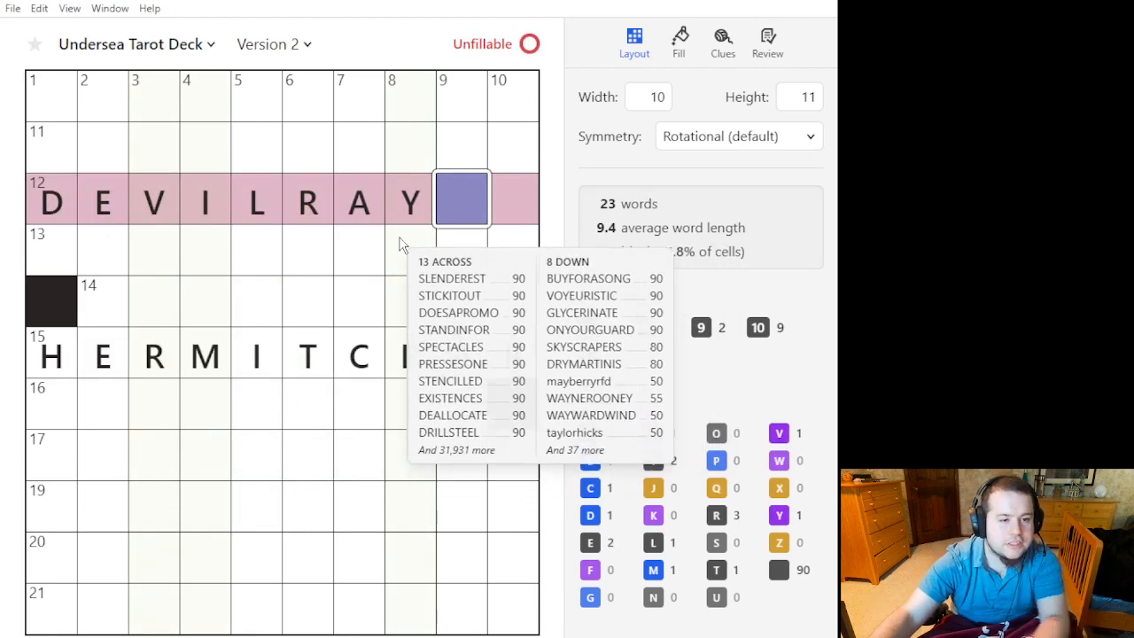
type("..")
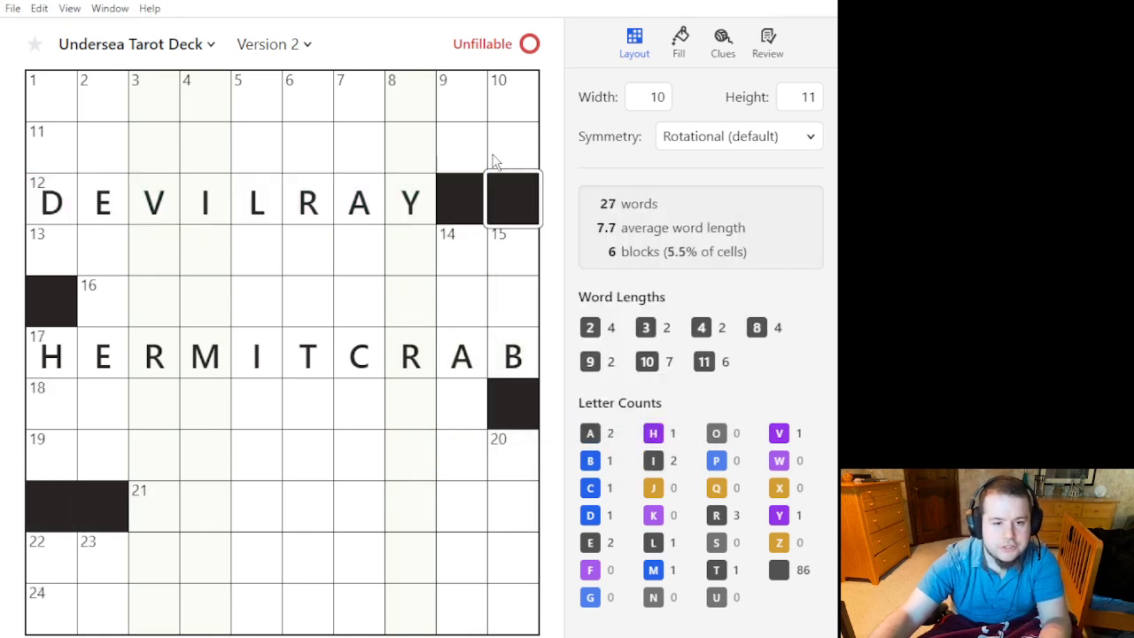
Block out the last two cells of rows one and two, and clear the top three rows completely.
left_click(471, 138)
type("..")
left_click(468, 97)
type(".")
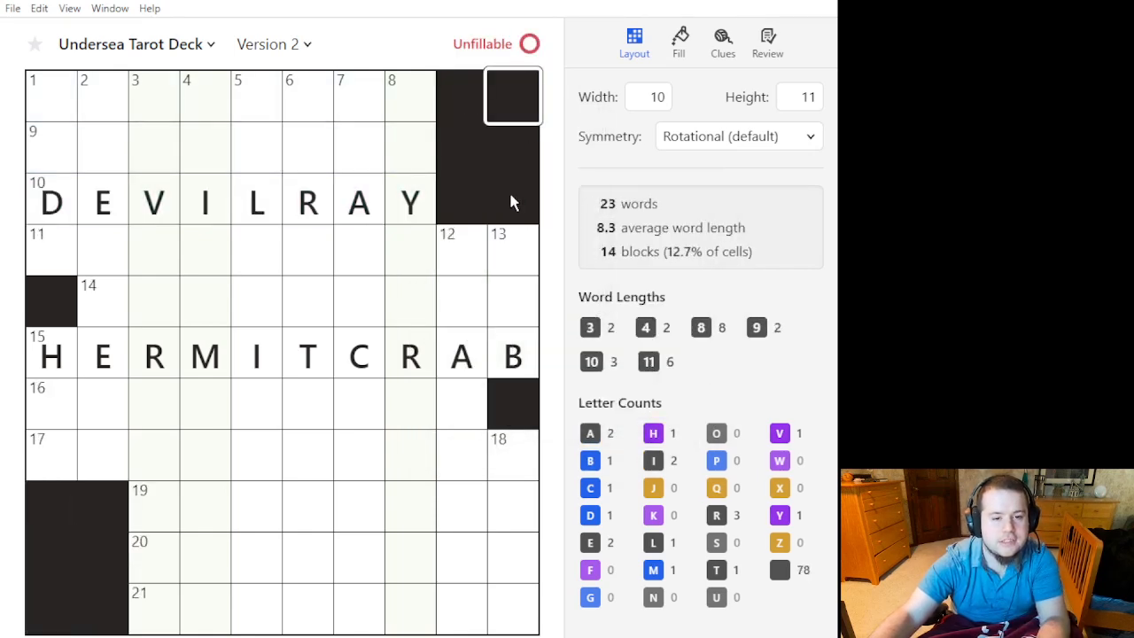
left_click_drag(511, 202, 14, 85)
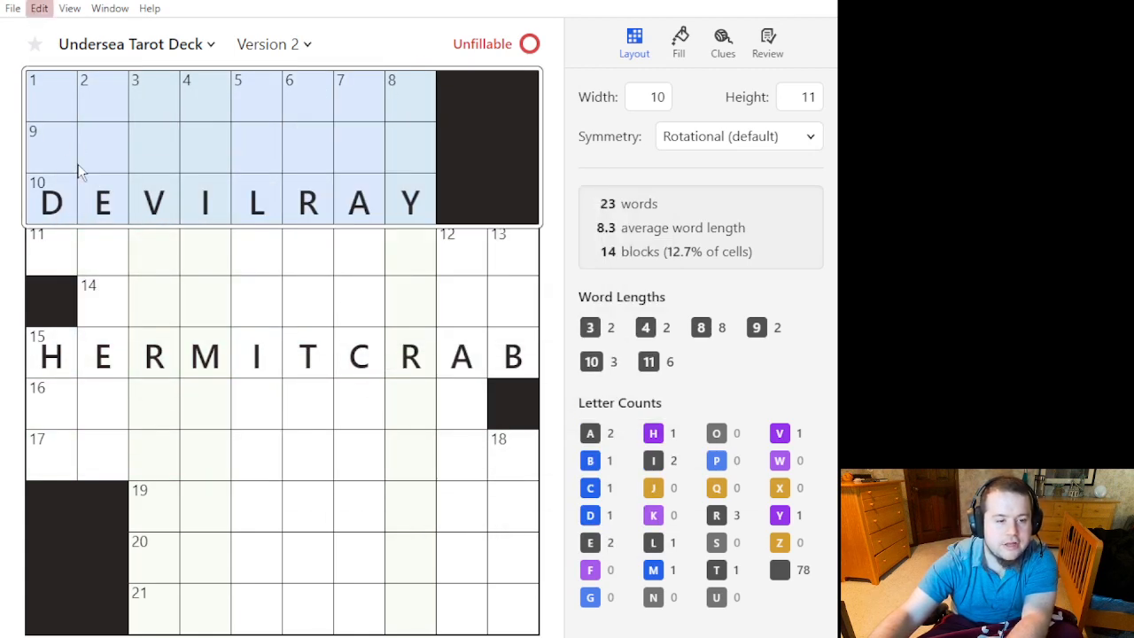
key("Delete")
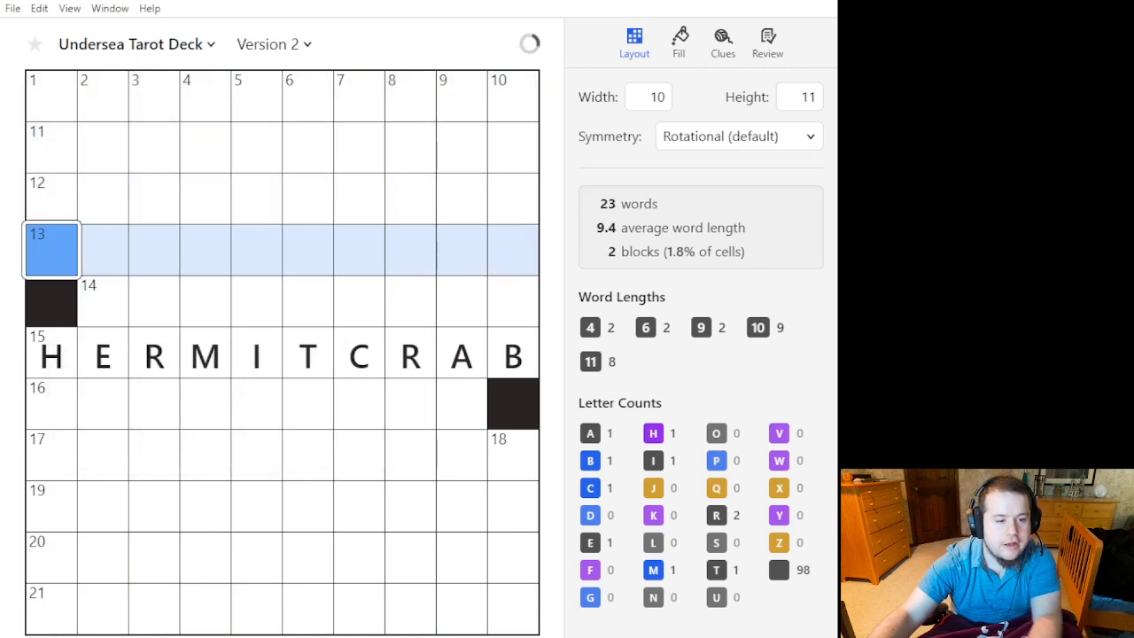
Enter DEVILRAY across the fourth row and fill that row's last two cells with black blocks.
type("DEVILRAY")
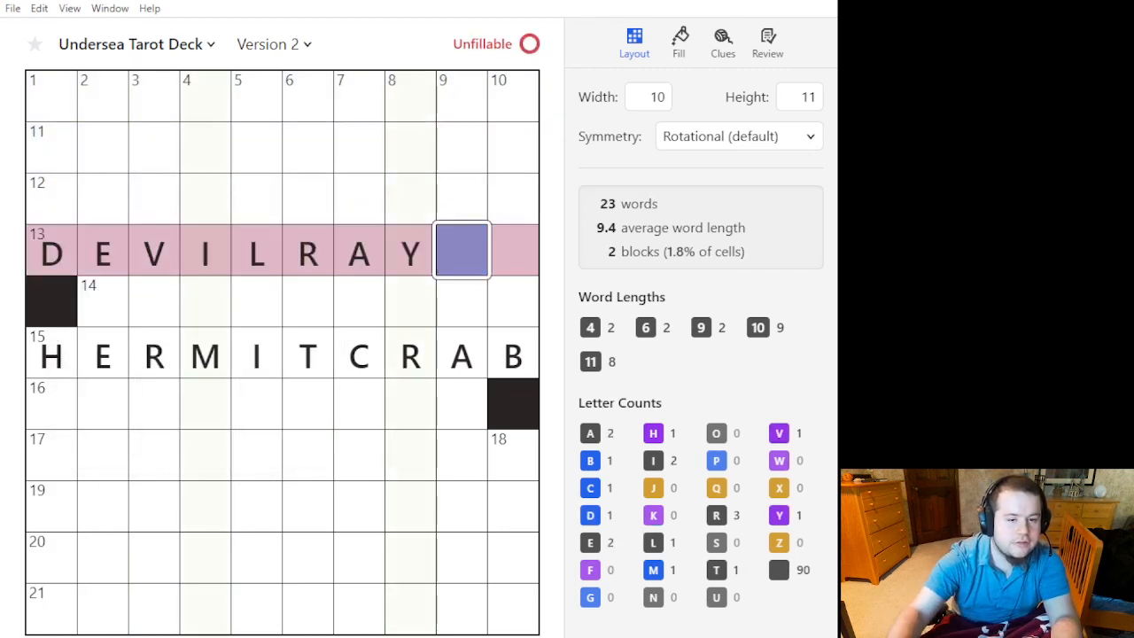
key("period")
key("period")
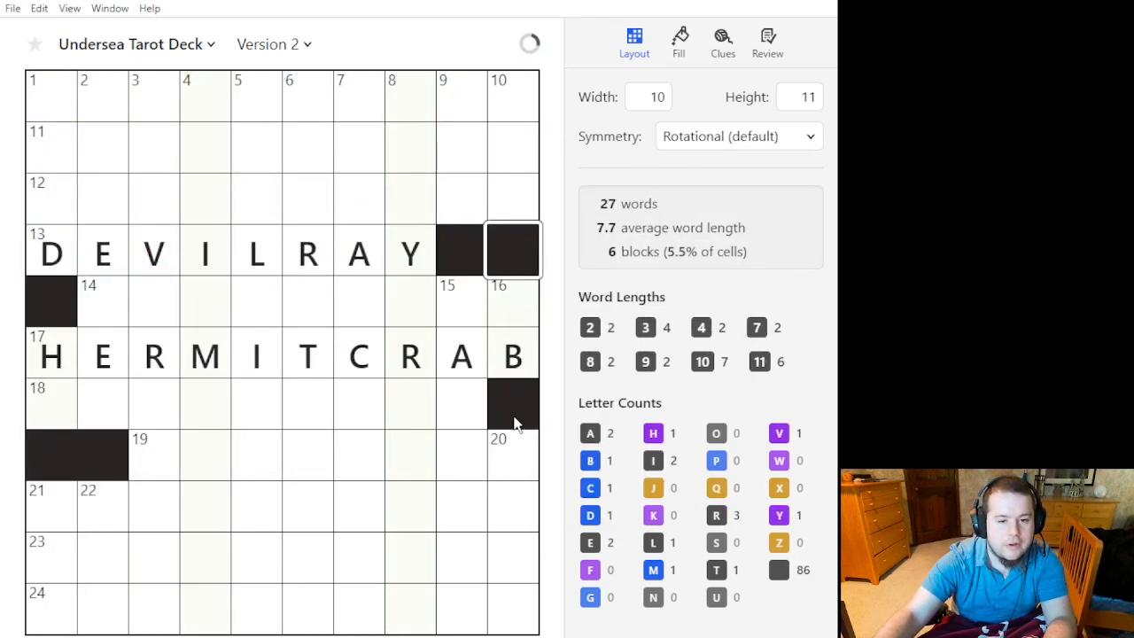
Remove the black blocks from rows seven and eight together with their mirrored blocks in rows four and five.
key("BackSpace")
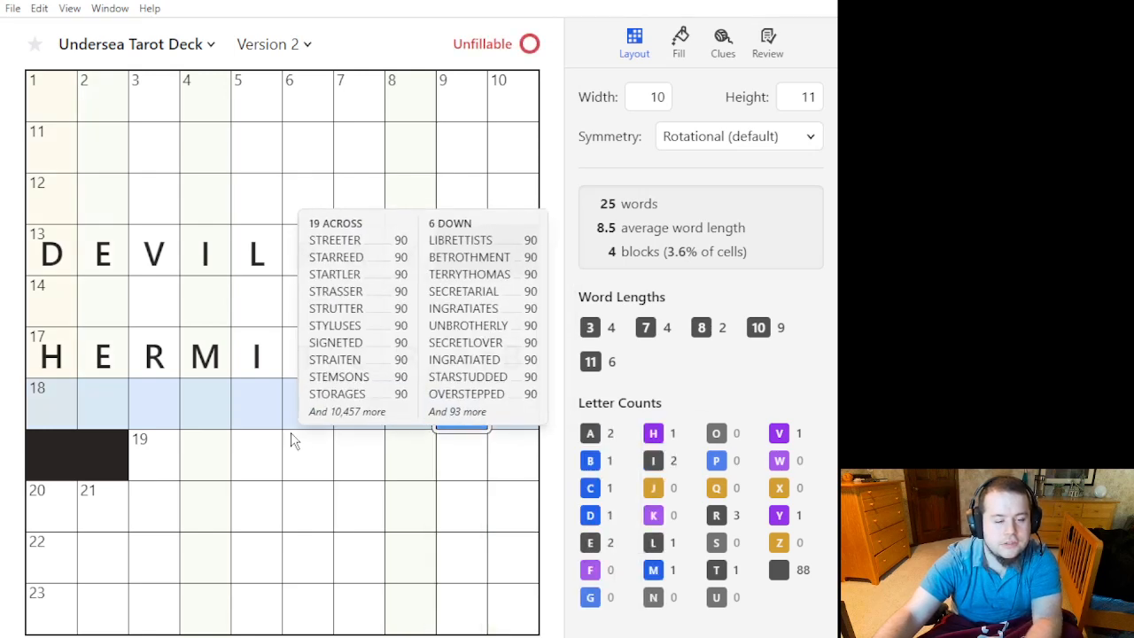
left_click(82, 448)
key("BackSpace")
key("BackSpace")
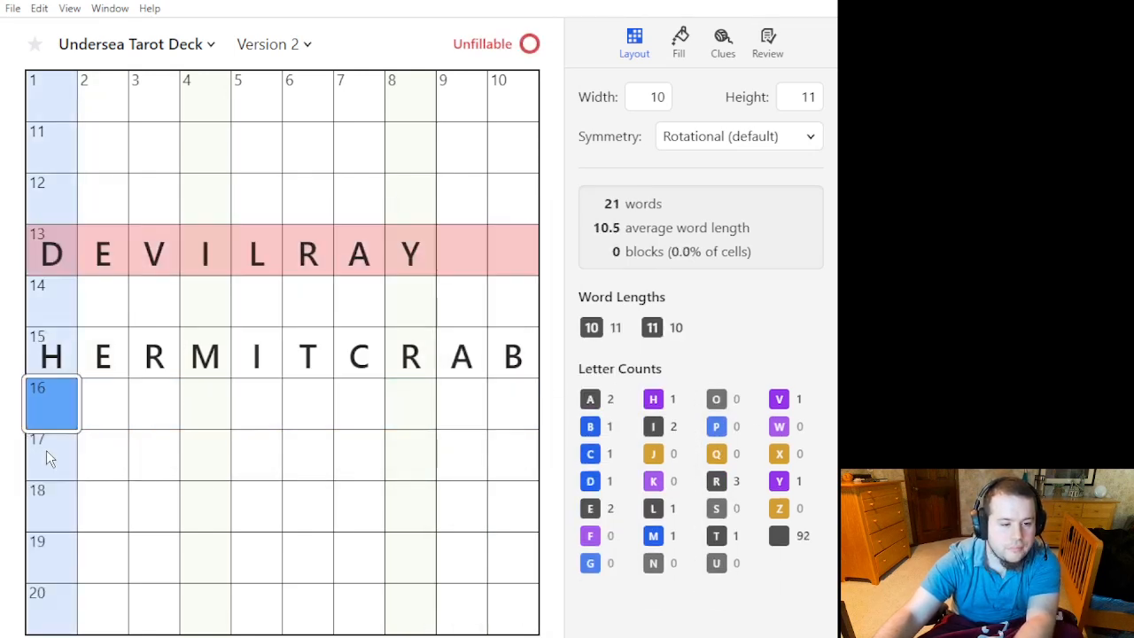
left_click(46, 452)
Place black blocks in row four's last two cells, mirrored in row eight's first two cells.
left_click(461, 251)
left_click(463, 251)
key("period")
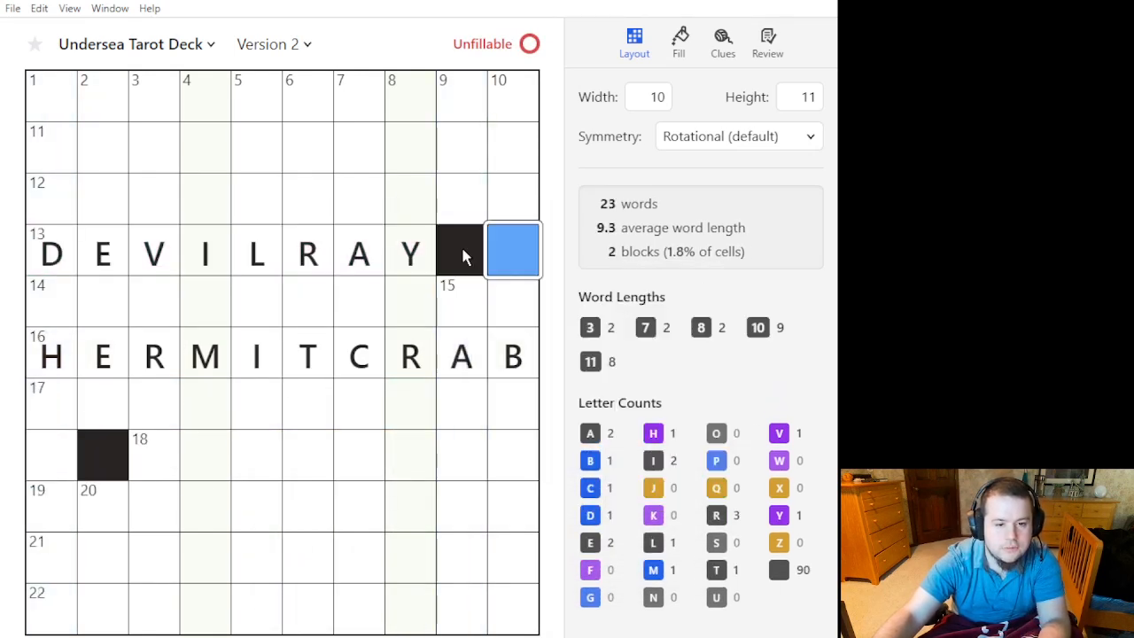
key("period")
left_click(171, 446)
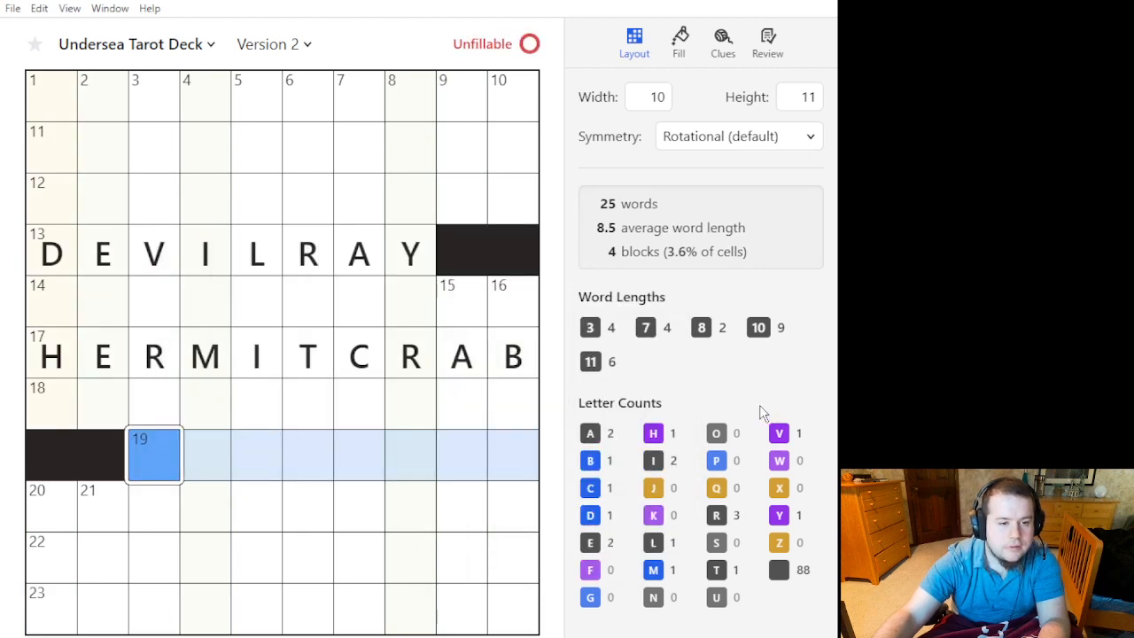
Check Version 1 for the next theme entry and reopen Version 2.
left_click(285, 46)
left_click(285, 49)
left_click(286, 48)
double_click(362, 210)
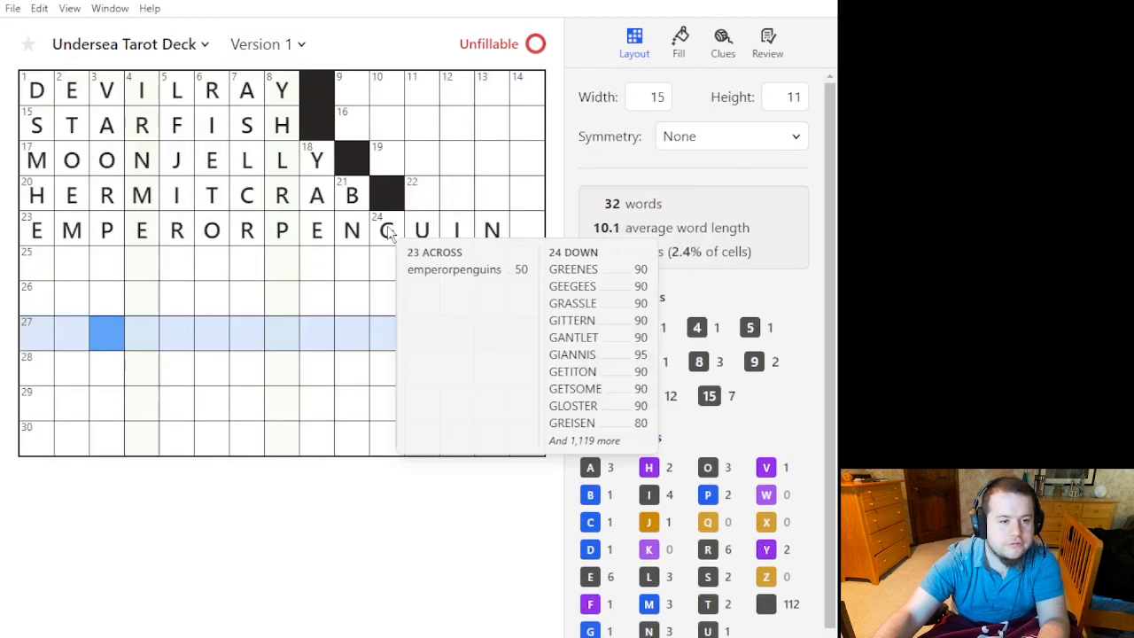
left_click(304, 53)
double_click(370, 133)
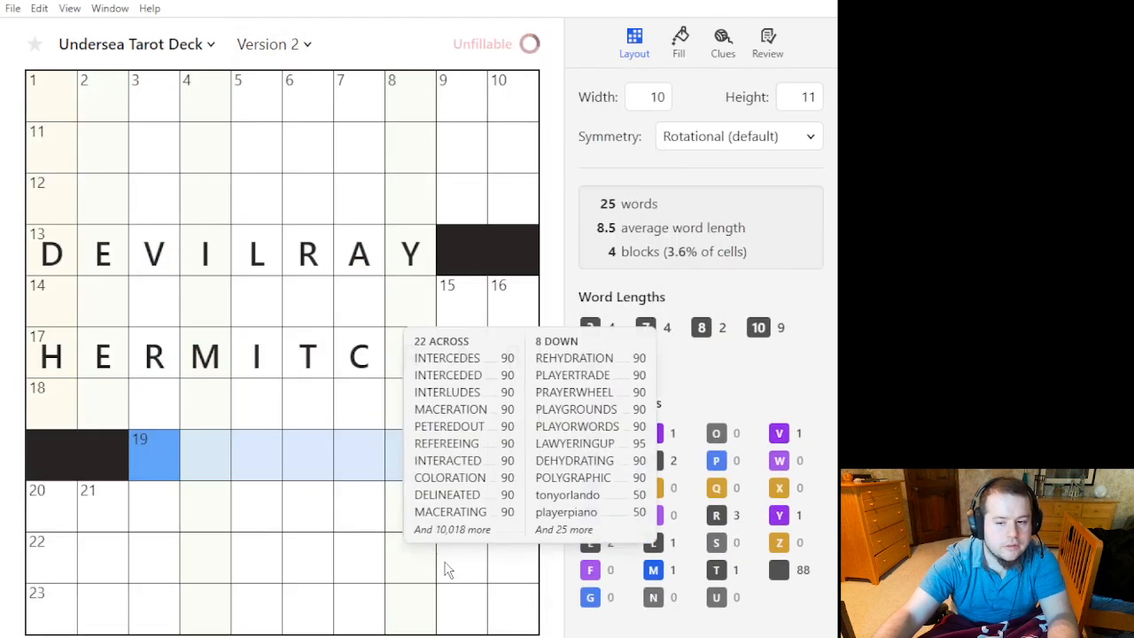
Enter STARFISH across the eighth row, starting in its third cell.
type("STARFISH")
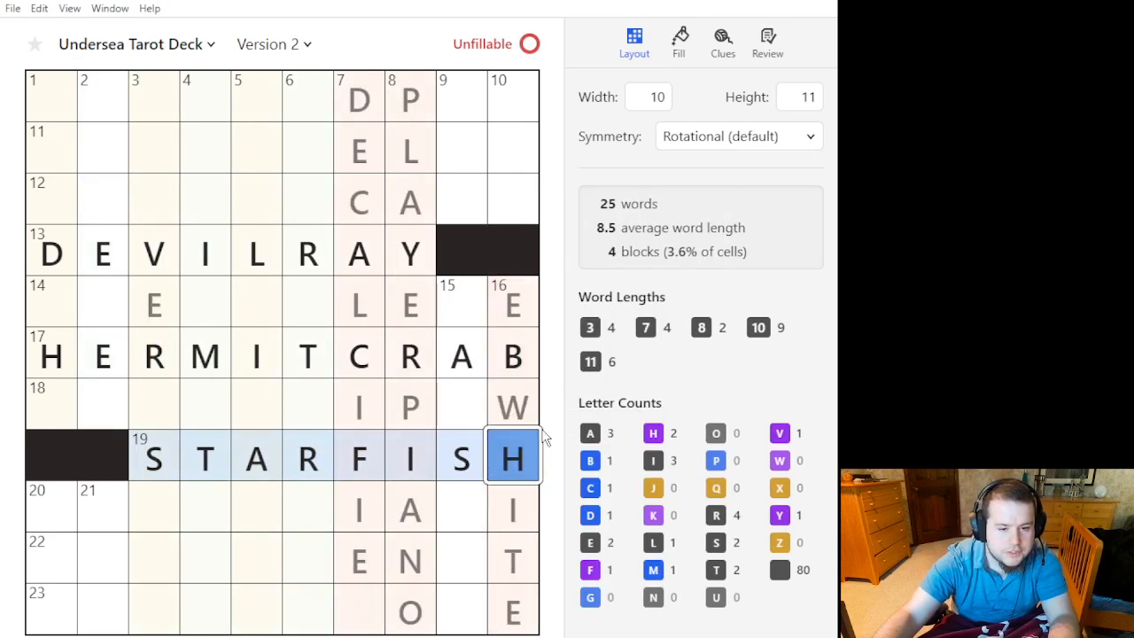
mouse_move(518, 495)
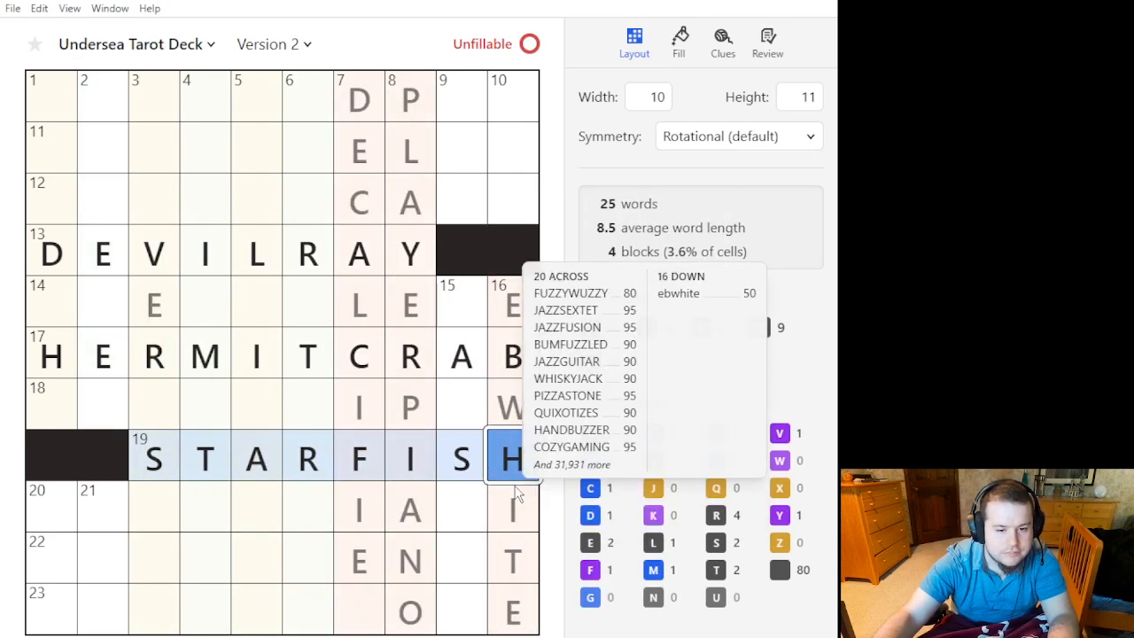
key("Up")
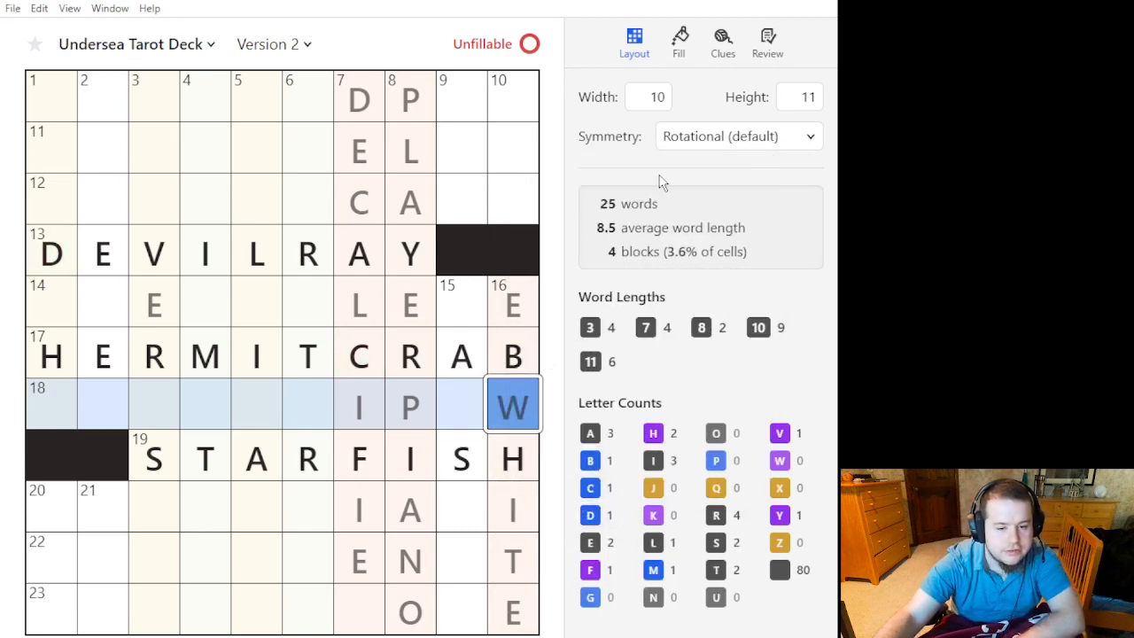
Replace the fourth-row entry with STARFISH and the eighth-row entry with DEVILRAY.
left_click(51, 255)
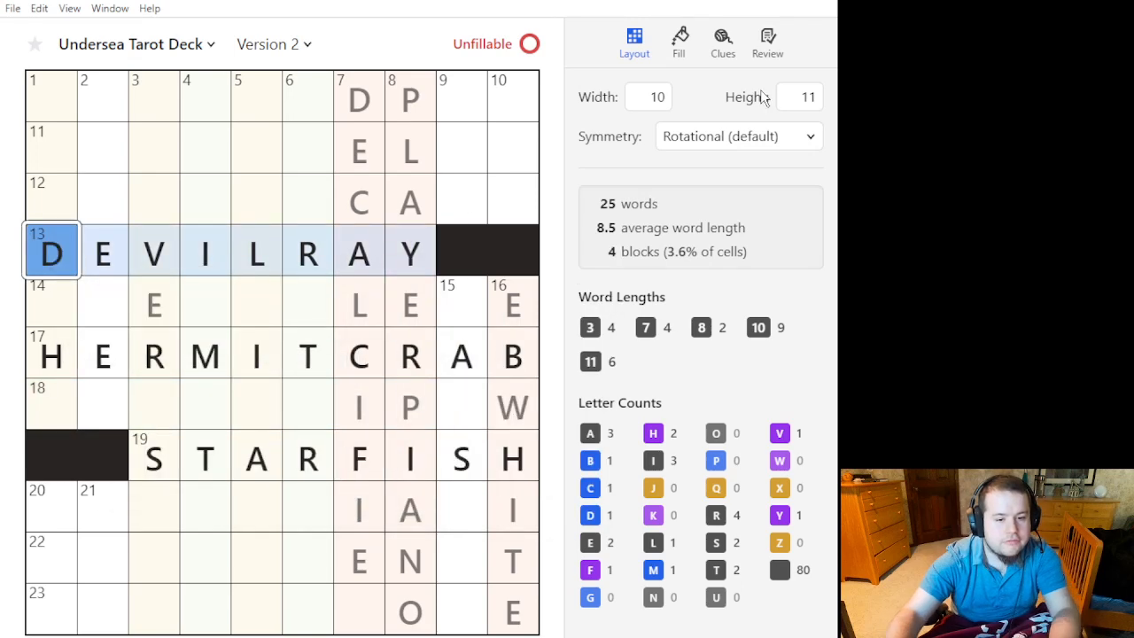
type("STARFISH")
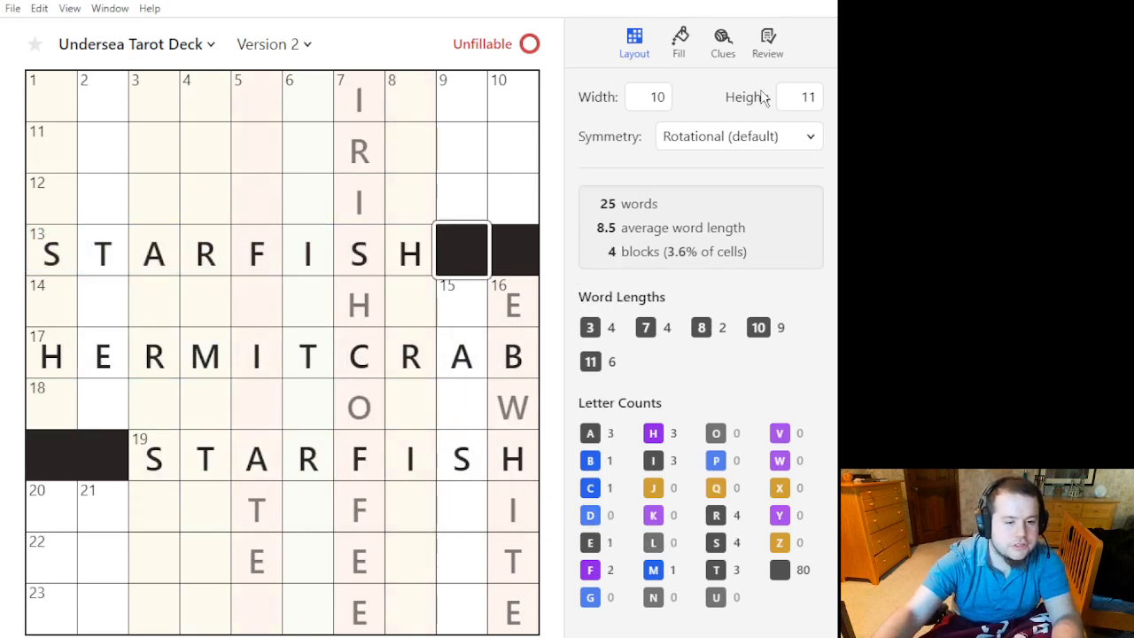
left_click(154, 457)
type("DEVILRAY")
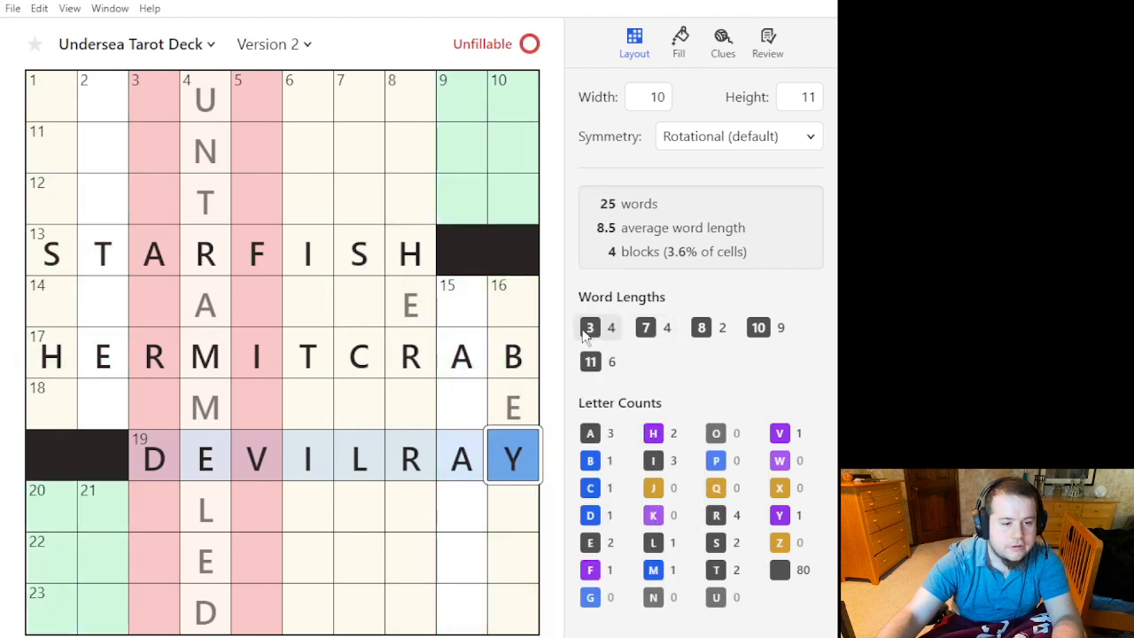
Try a black block in row five's first cell, mirrored in row seven's last cell, and undo it.
left_click(63, 296)
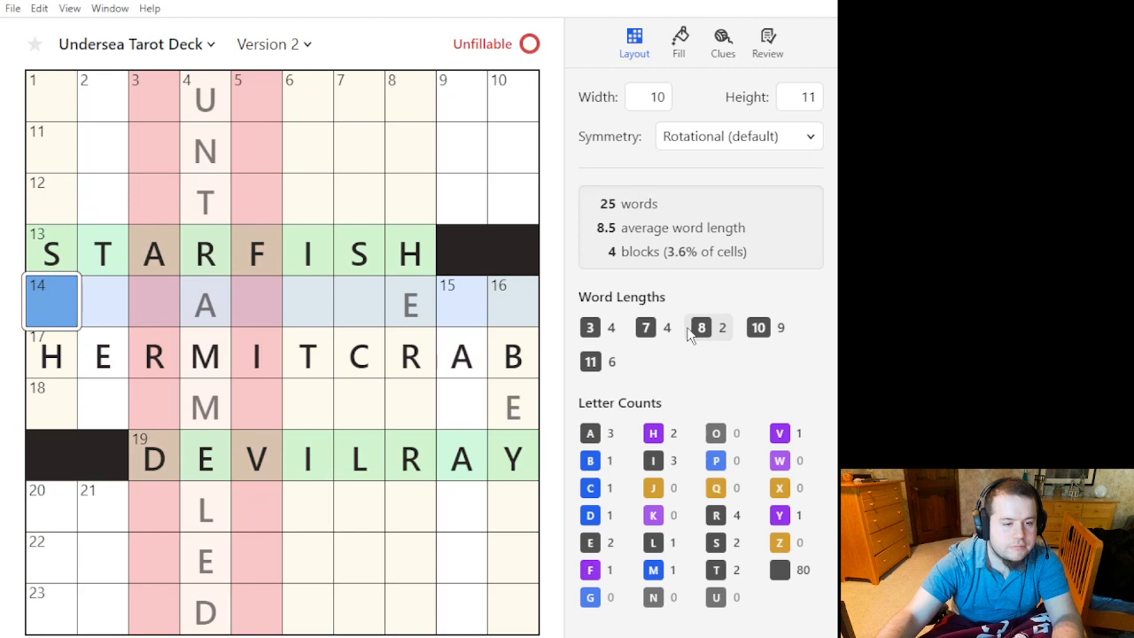
key("period")
left_click(53, 412)
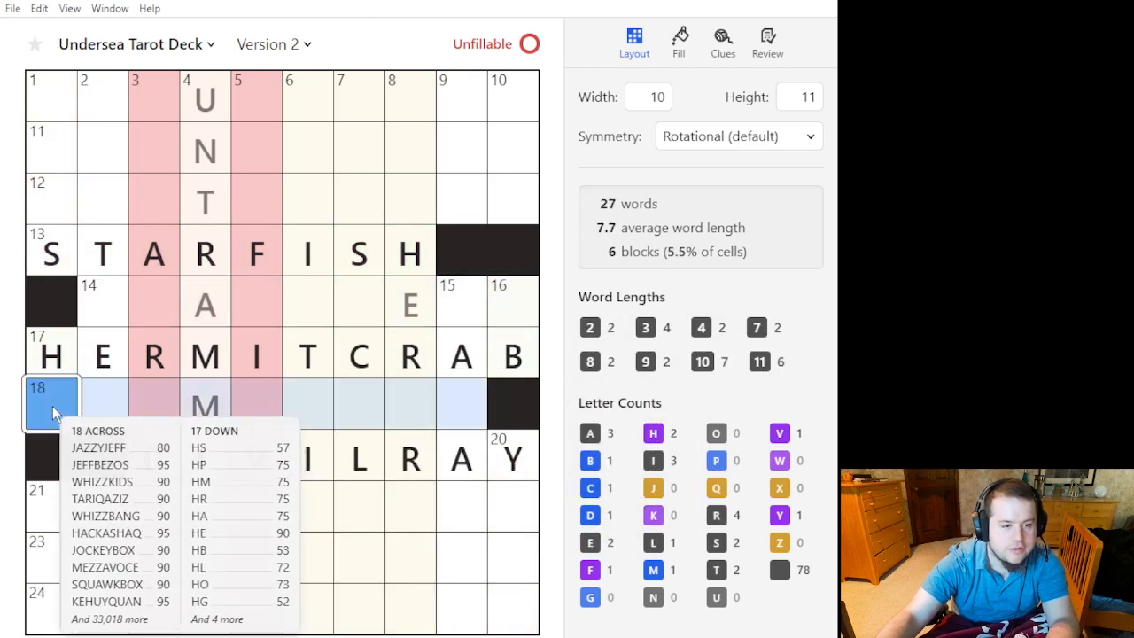
key("ctrl+z")
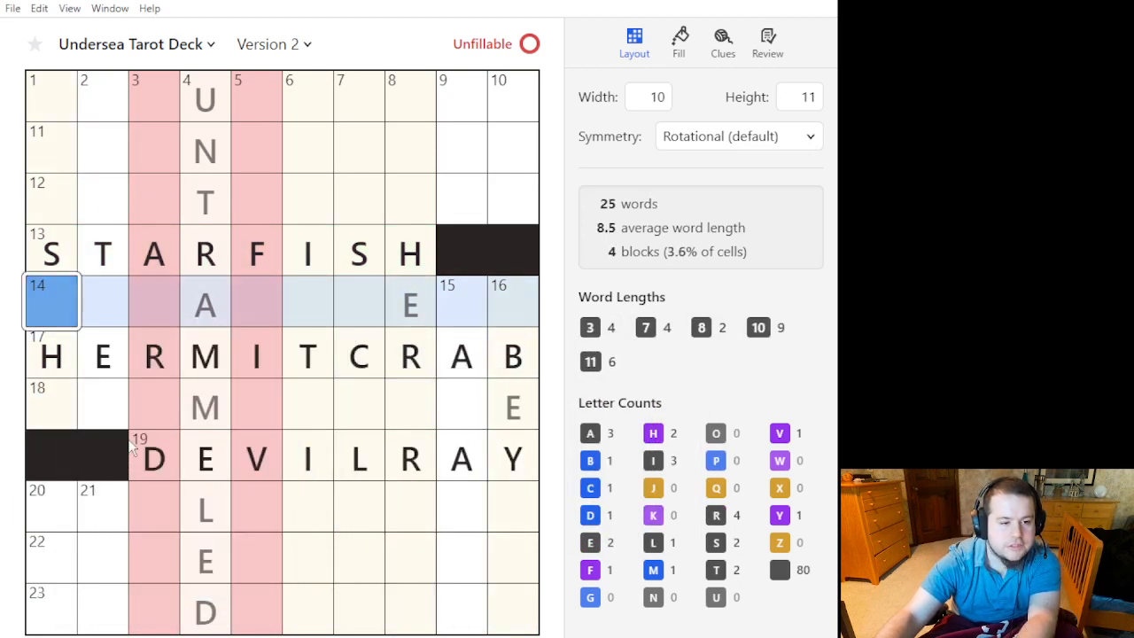
Try a black block in row three's first cell, mirrored in row nine's last cell, and remove it.
left_click(55, 194)
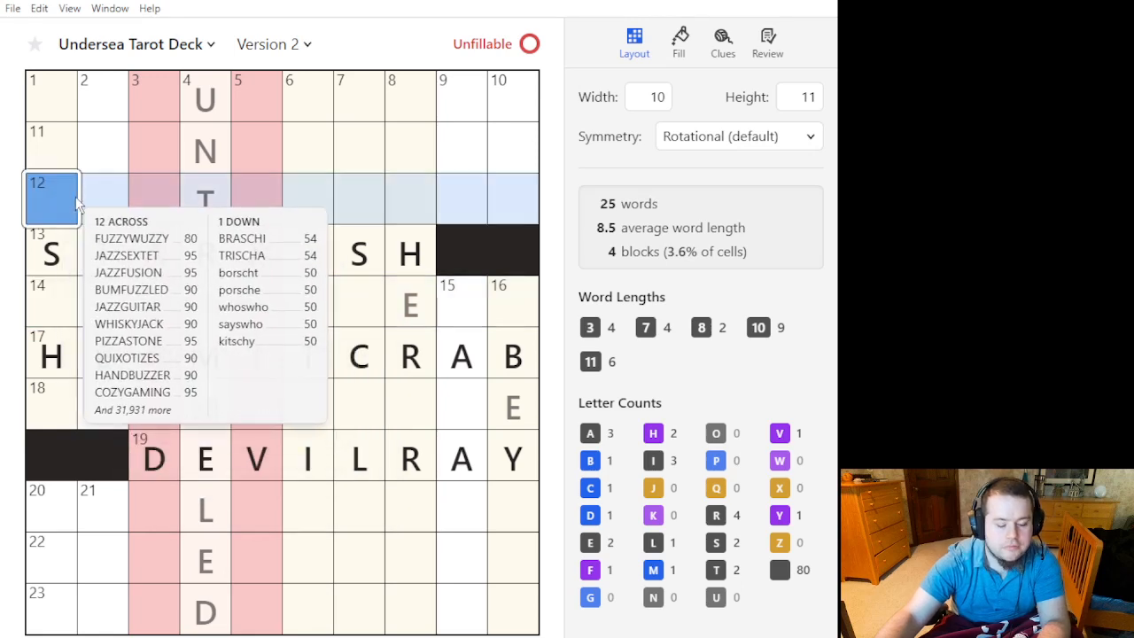
key("period")
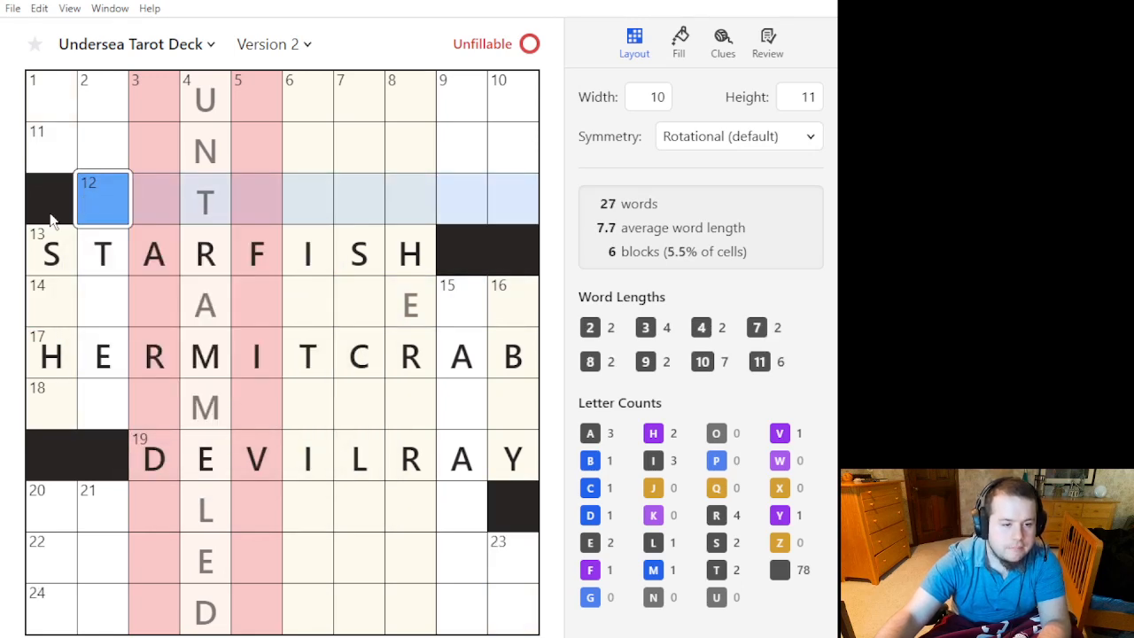
left_click(42, 98)
left_click(60, 195)
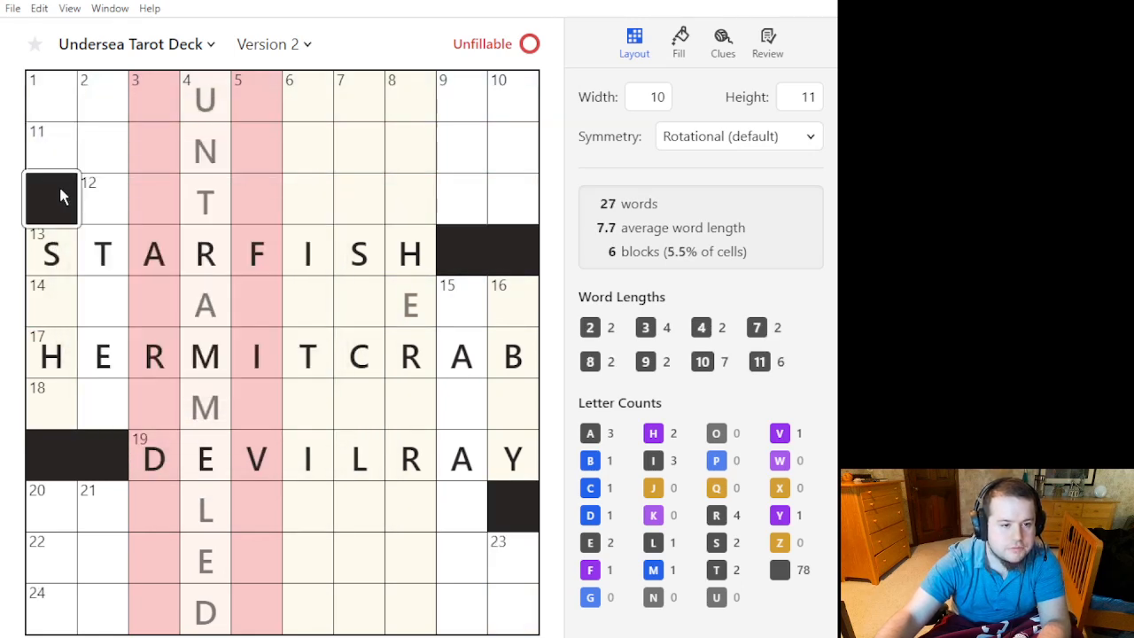
key("period")
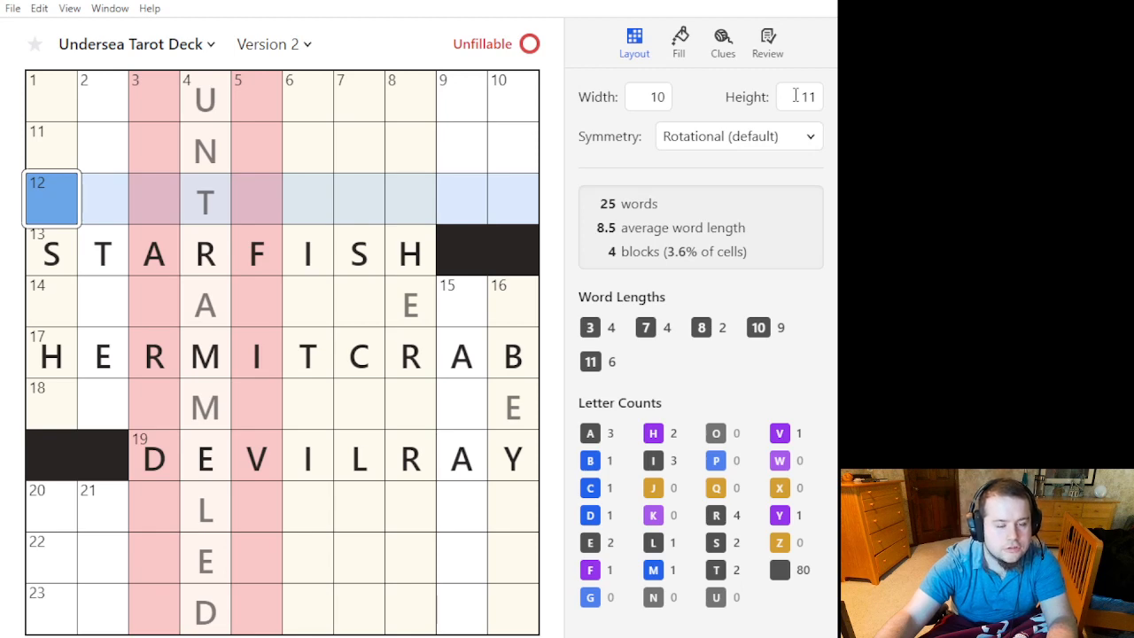
Clear STARFISH from the fourth row and remove the two black blocks ending that row, along with their mirrored pair in row eight.
left_click(518, 266)
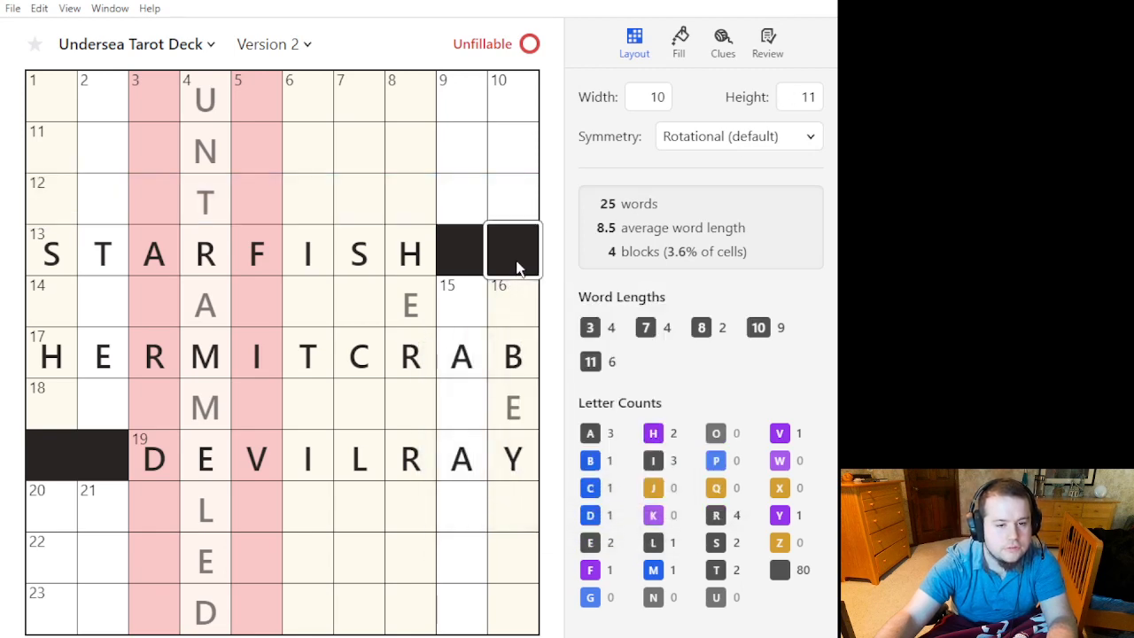
left_click_drag(517, 262, 27, 240)
key("Delete")
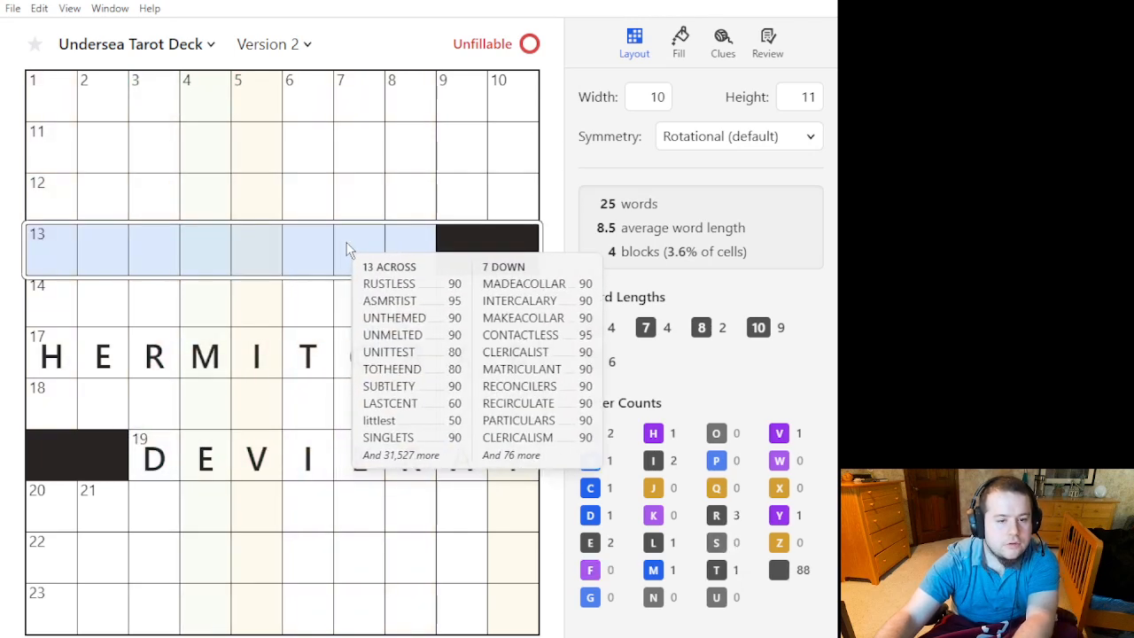
left_click(484, 251)
key("BackSpace")
key("BackSpace")
left_click(446, 240)
key("BackSpace")
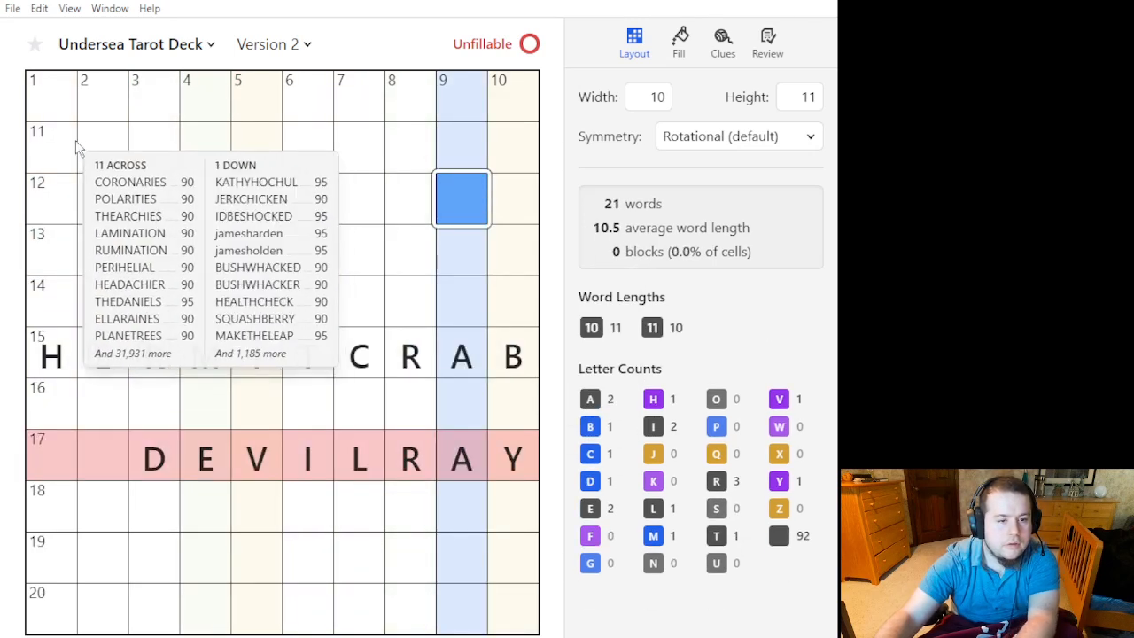
Place black blocks in the first and last cells of the grid's top three rows, mirrored in the bottom three rows.
left_click(56, 198)
left_click(50, 95)
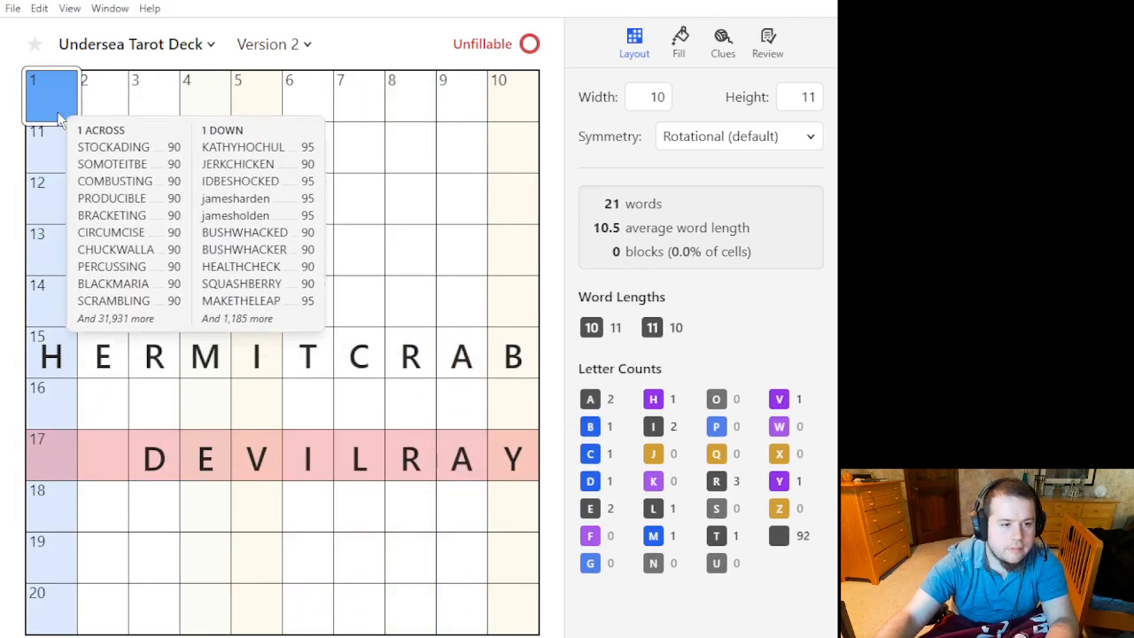
key("period")
key("period")
key("period")
left_click(518, 99)
key("period")
key("period")
key("period")
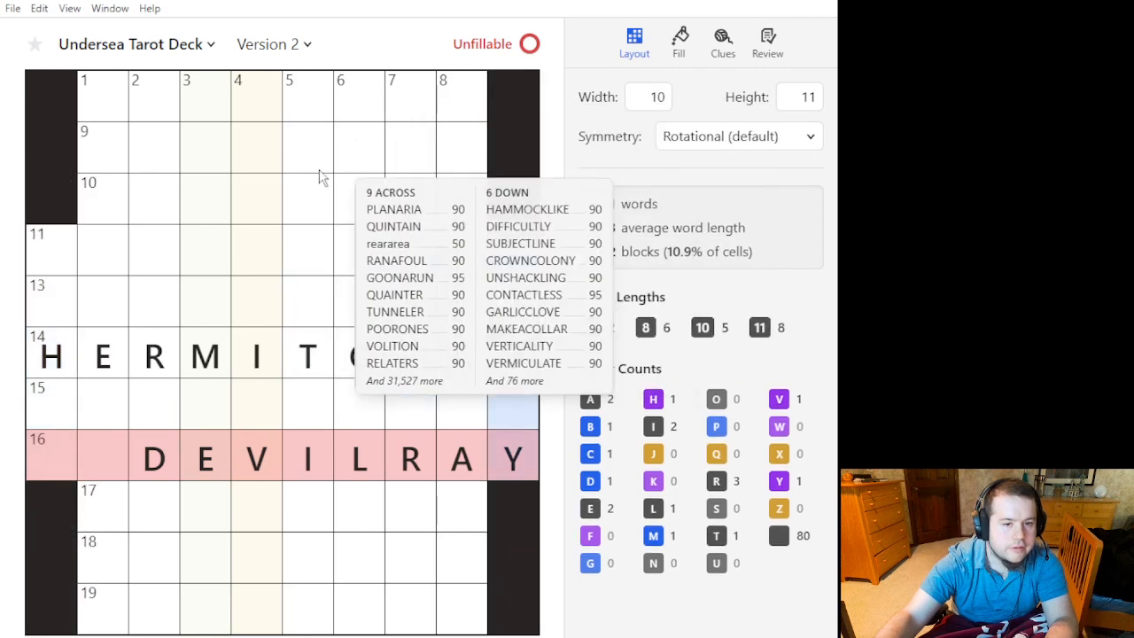
Enter STARFISH across the third row and DEVILRAY across the ninth row, each starting in the second cell.
left_click(121, 207)
type("STARFISH")
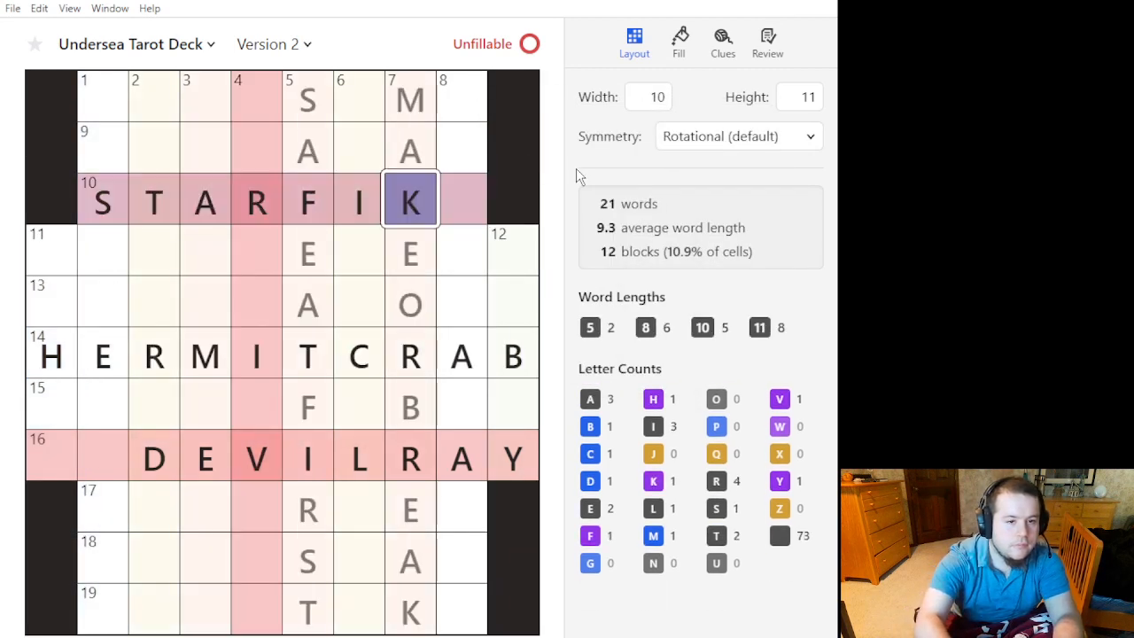
left_click(97, 508)
type("DEV")
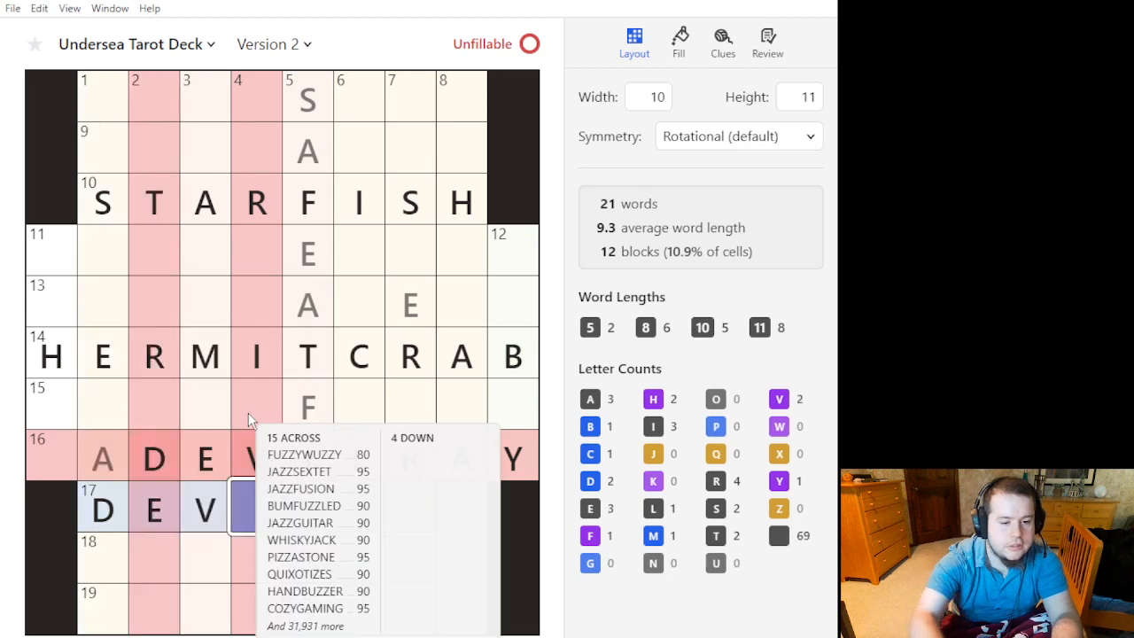
type("ILRAY")
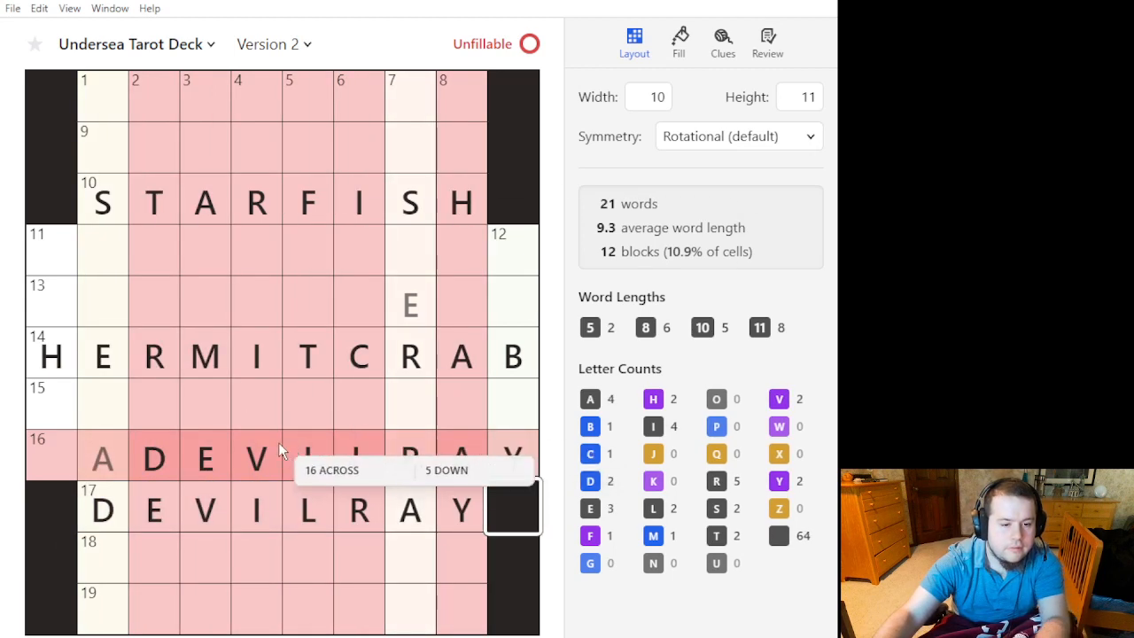
Erase the old DEVILRAY entry from the eighth row.
left_click(479, 469)
key("BackSpace")
key("BackSpace")
key("BackSpace")
key("BackSpace")
key("BackSpace")
key("BackSpace")
key("BackSpace")
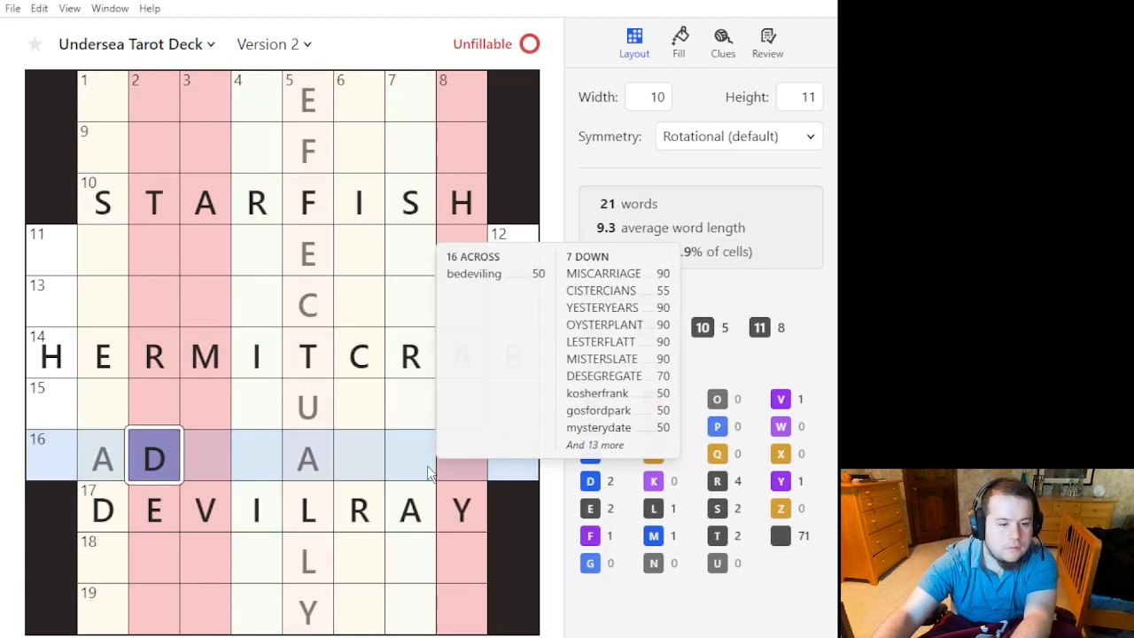
Add mirrored black blocks in the fifth cells of rows ten and eleven, row eight's sixth cell and row seven's seventh cell.
left_click(244, 593)
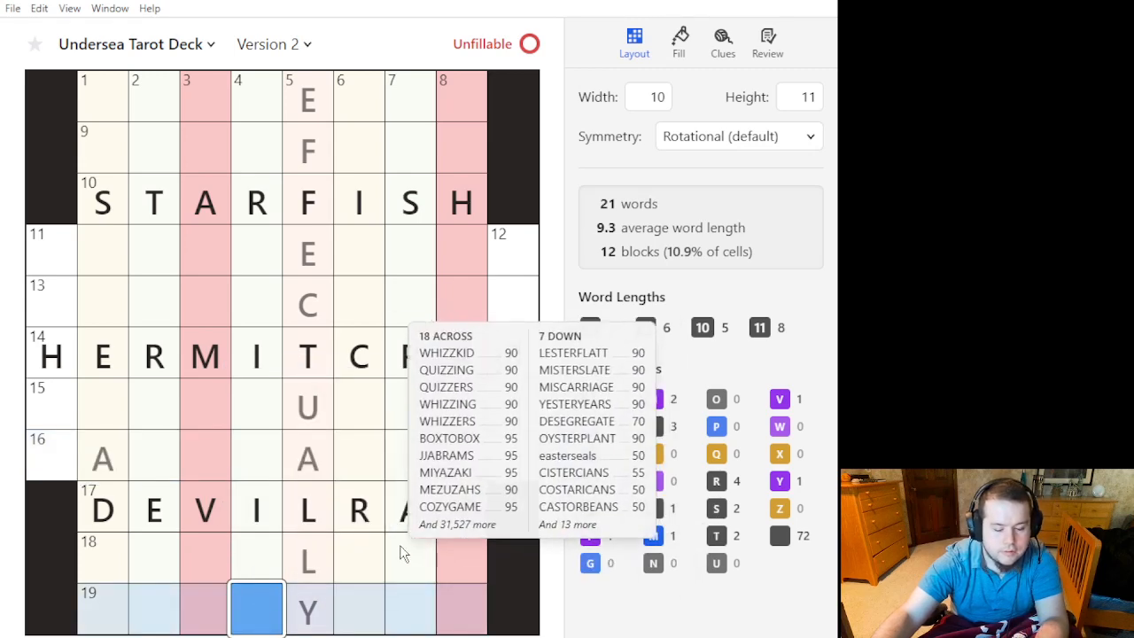
key("period")
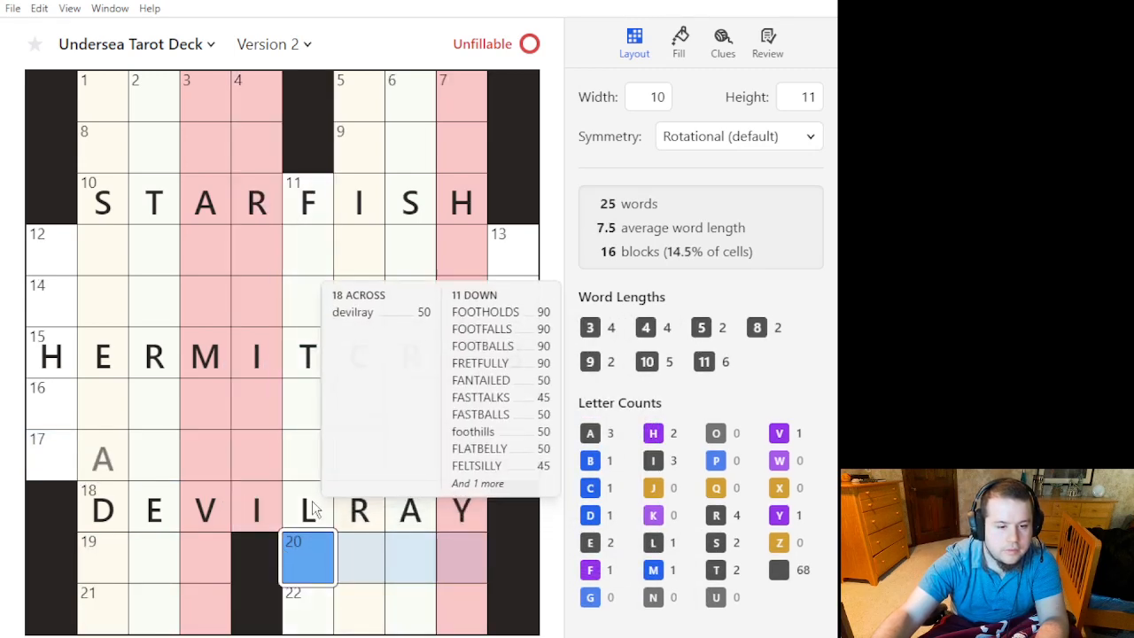
left_click(288, 450)
key("period")
left_click(374, 402)
key("period")
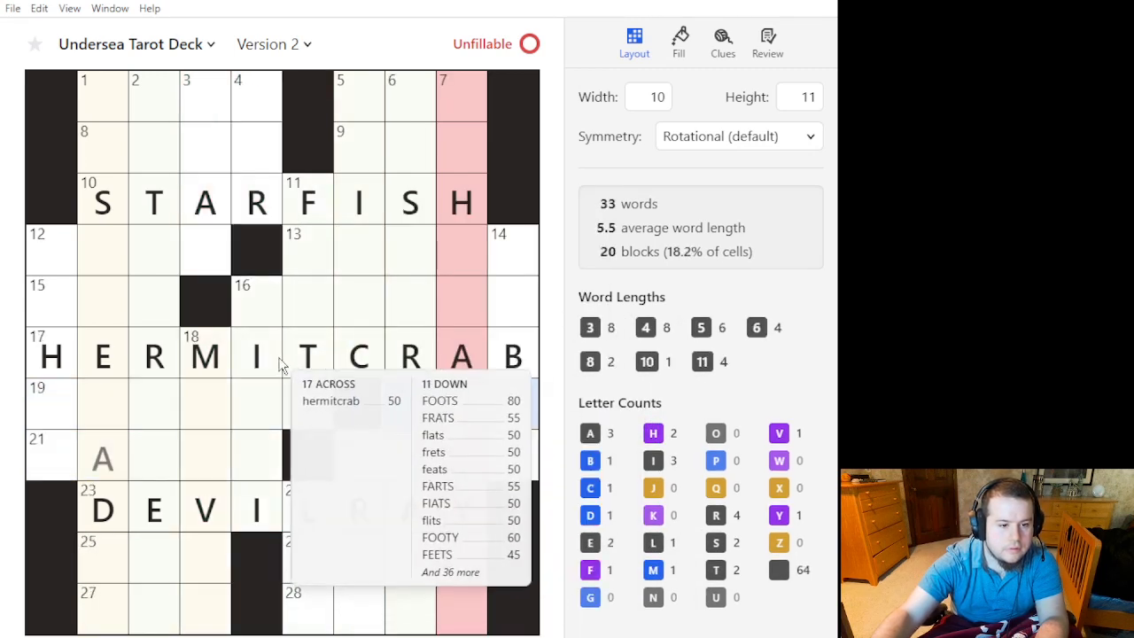
Add black blocks in the last two cells of row four, mirrored in the first two cells of row eight.
left_click(415, 259)
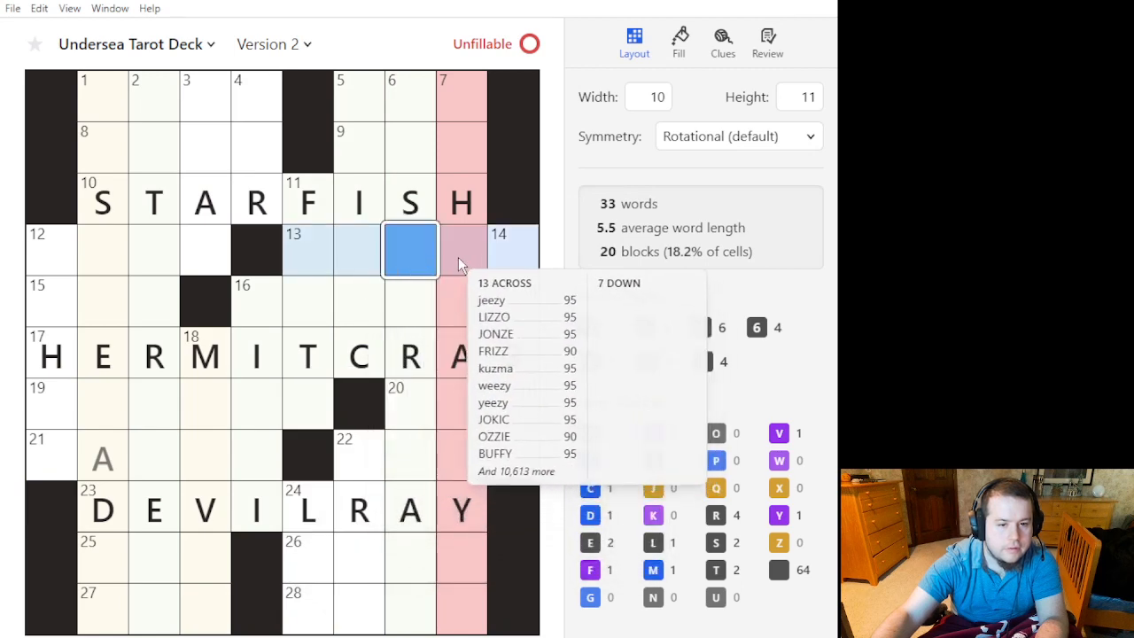
left_click(499, 252)
key("period")
left_click(468, 252)
key("period")
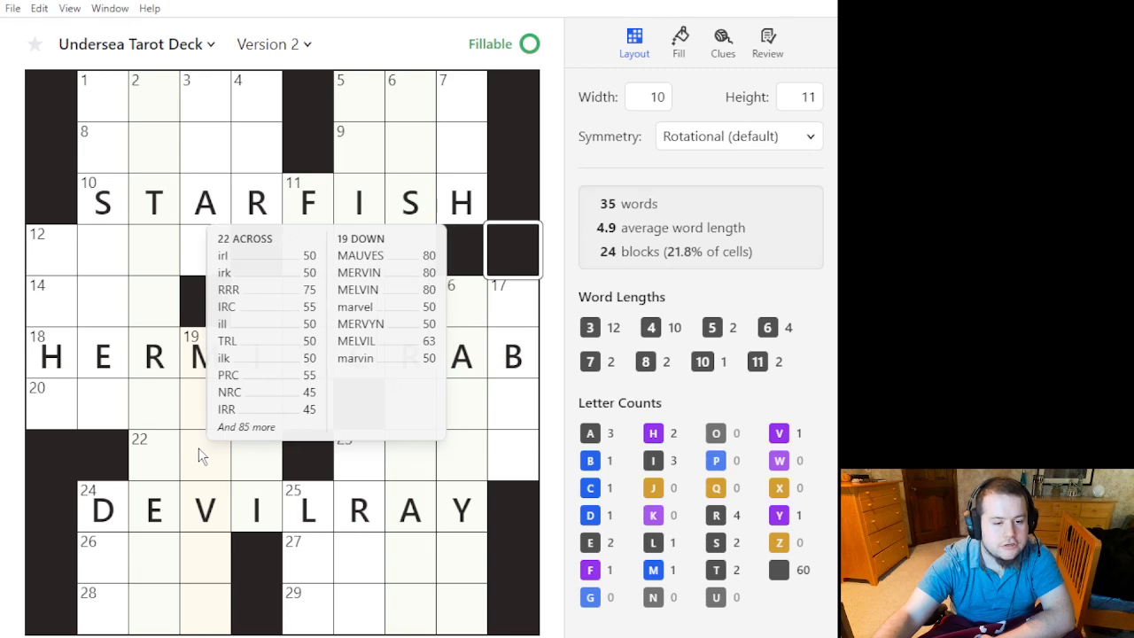
left_click(211, 414)
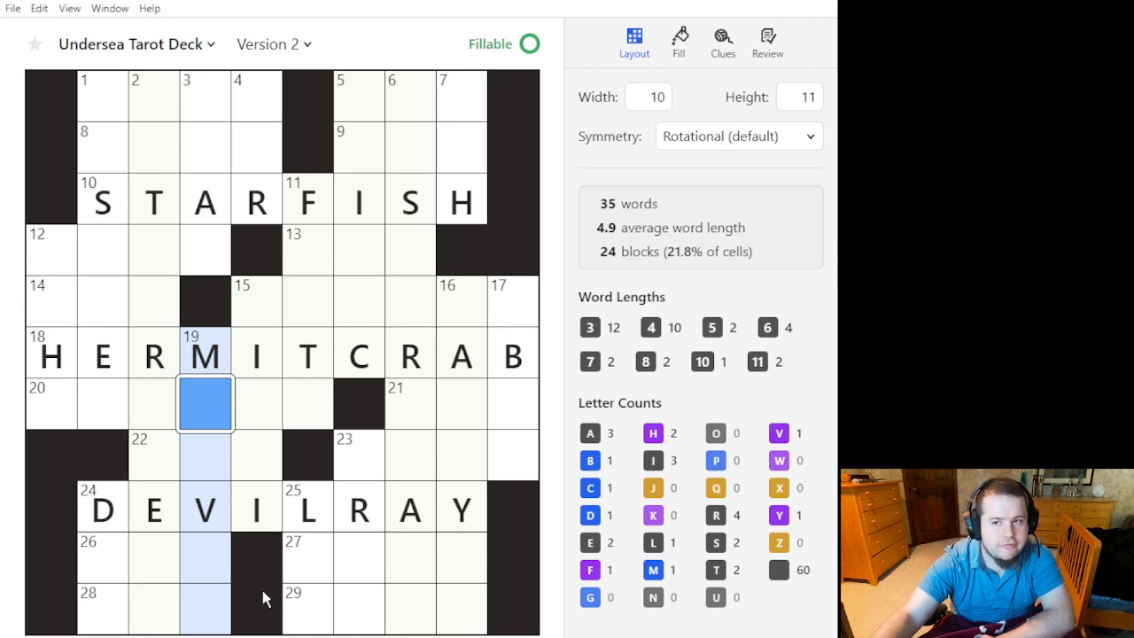
mouse_move(208, 415)
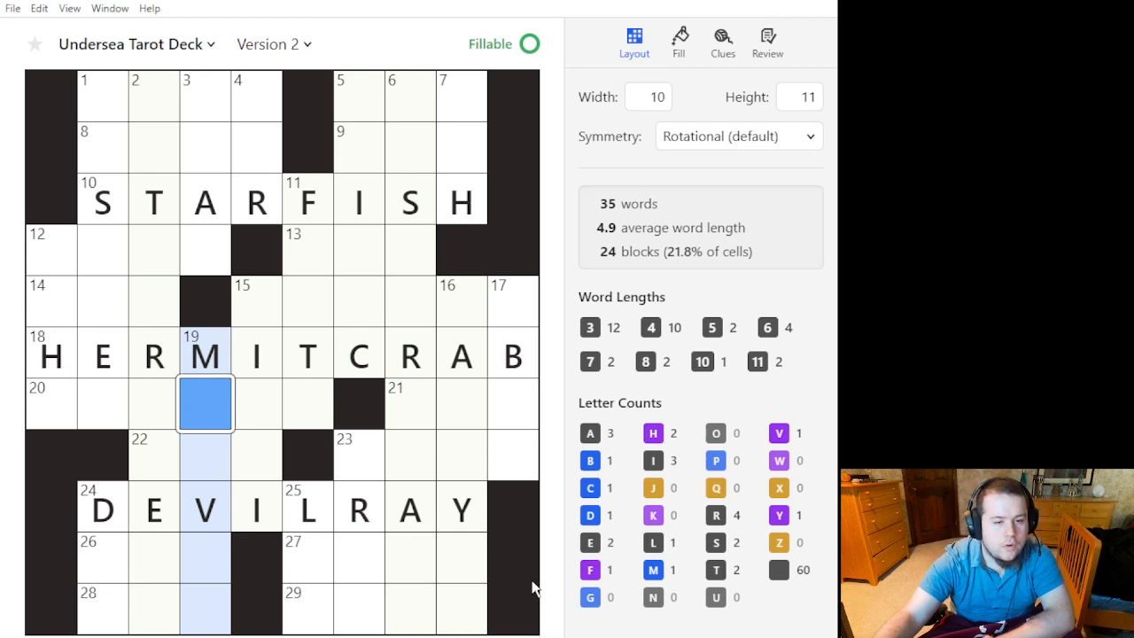
mouse_move(355, 274)
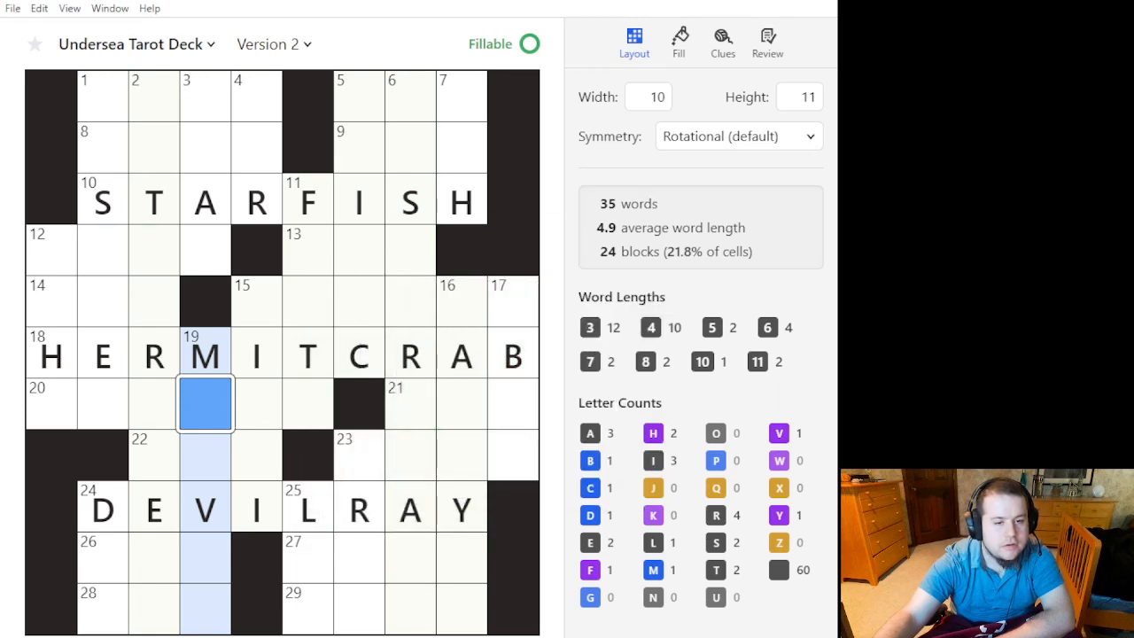
Replace the black blocks in row eight's sixth and row seven's seventh cells with blocks in row seven's sixth and row eight's seventh cells.
left_click(327, 460)
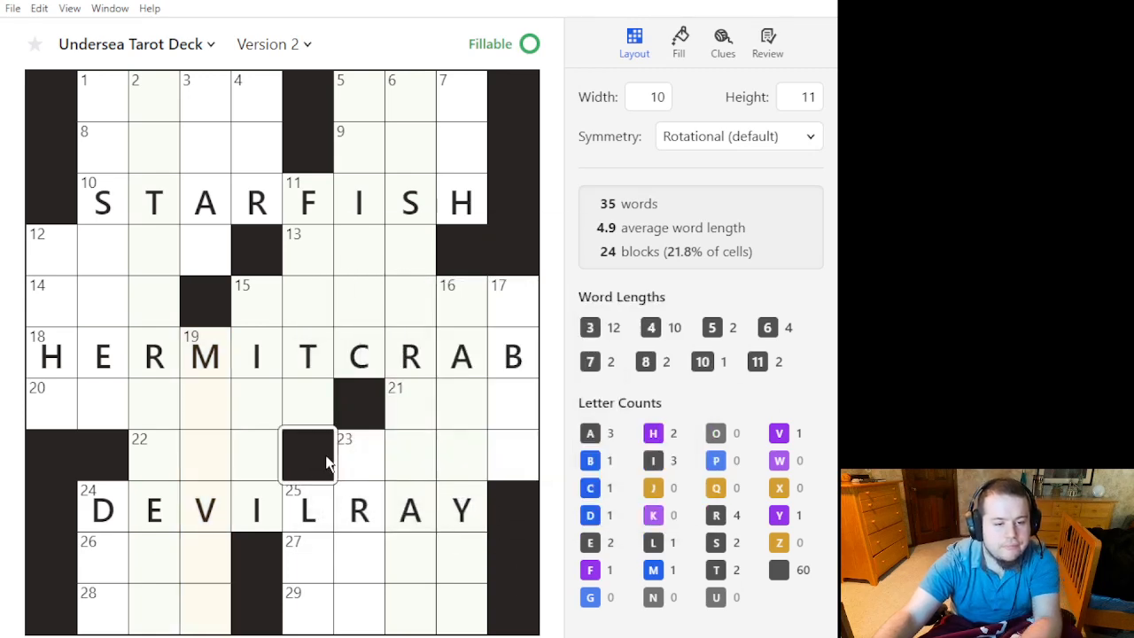
key("BackSpace")
left_click(375, 409)
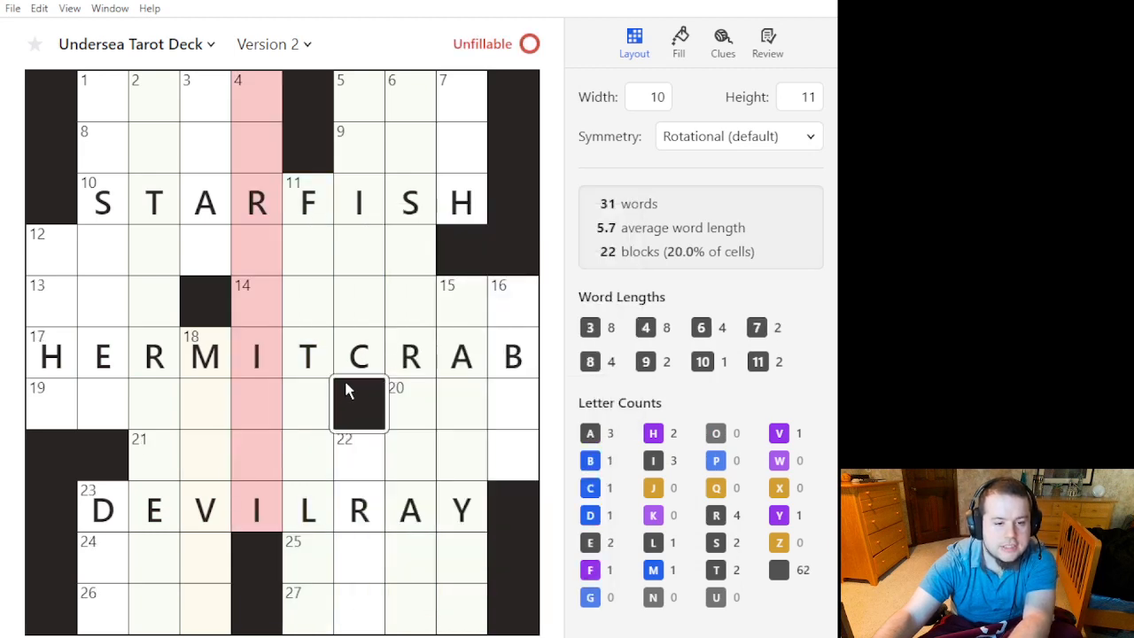
key("BackSpace")
mouse_move(411, 456)
key("period")
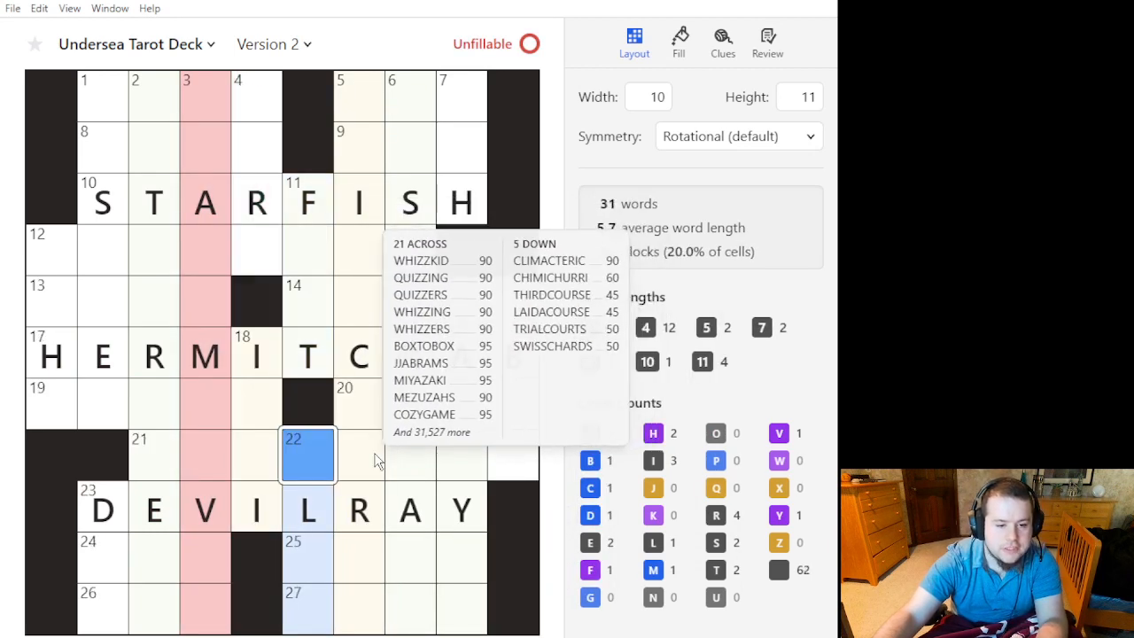
left_click(376, 454)
key("period")
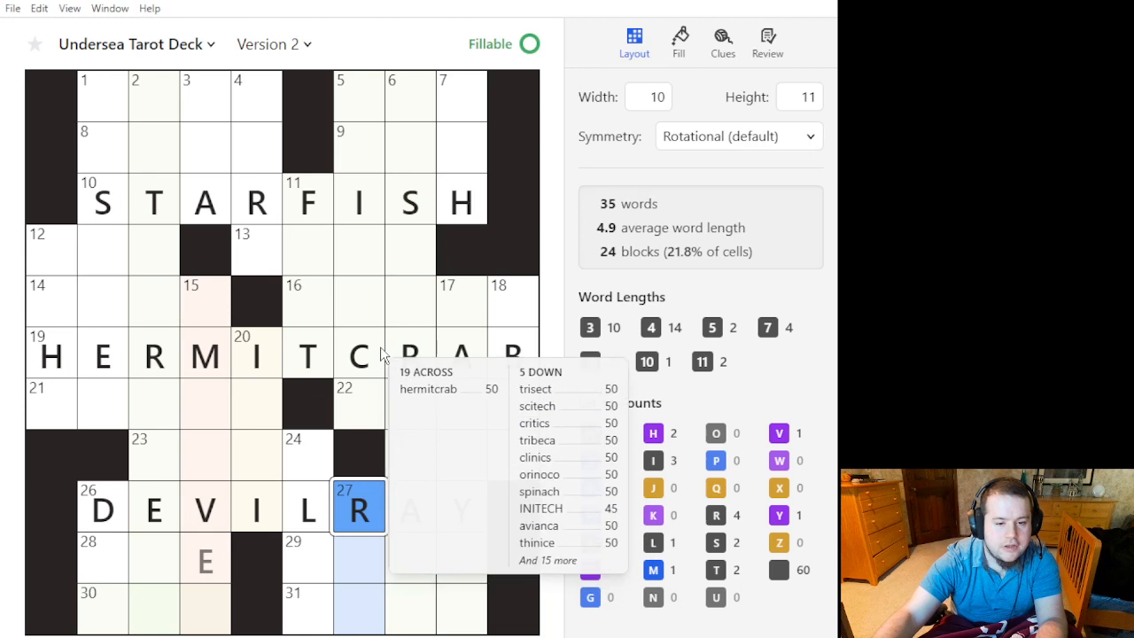
Try the letters E and S in row seven's seventh cell and erase them.
left_click(372, 396)
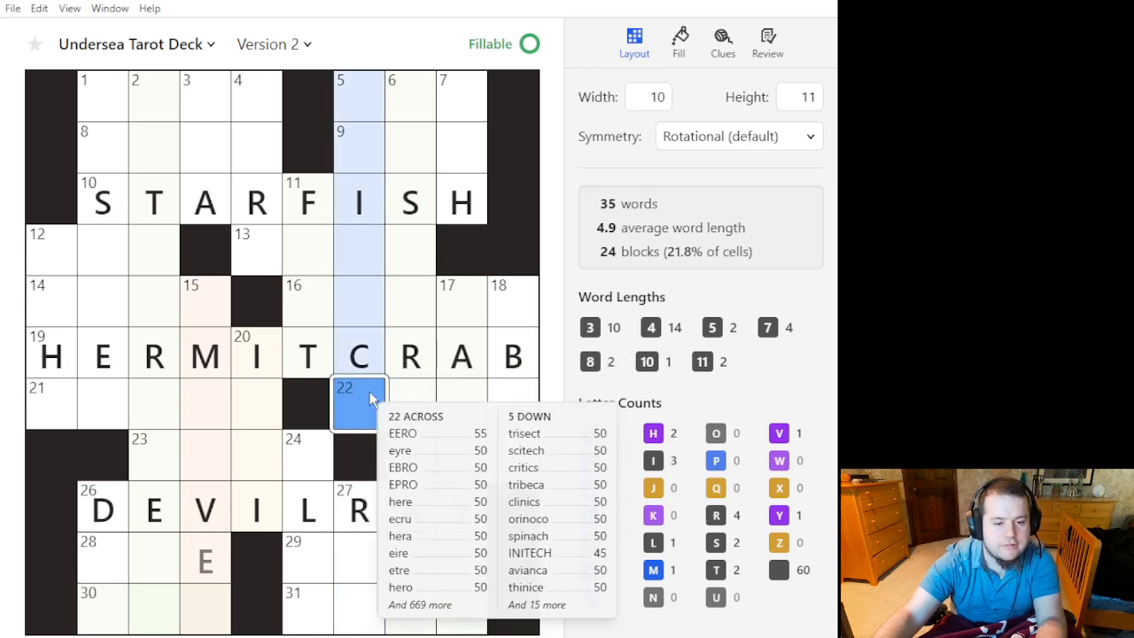
type("E")
left_click(371, 398)
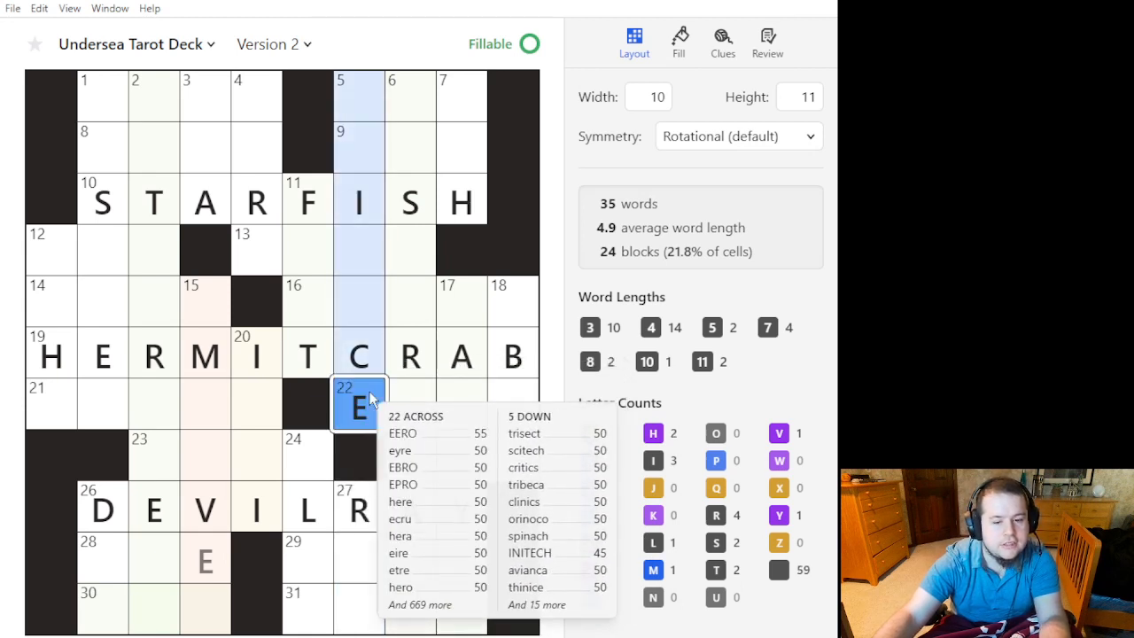
type("S")
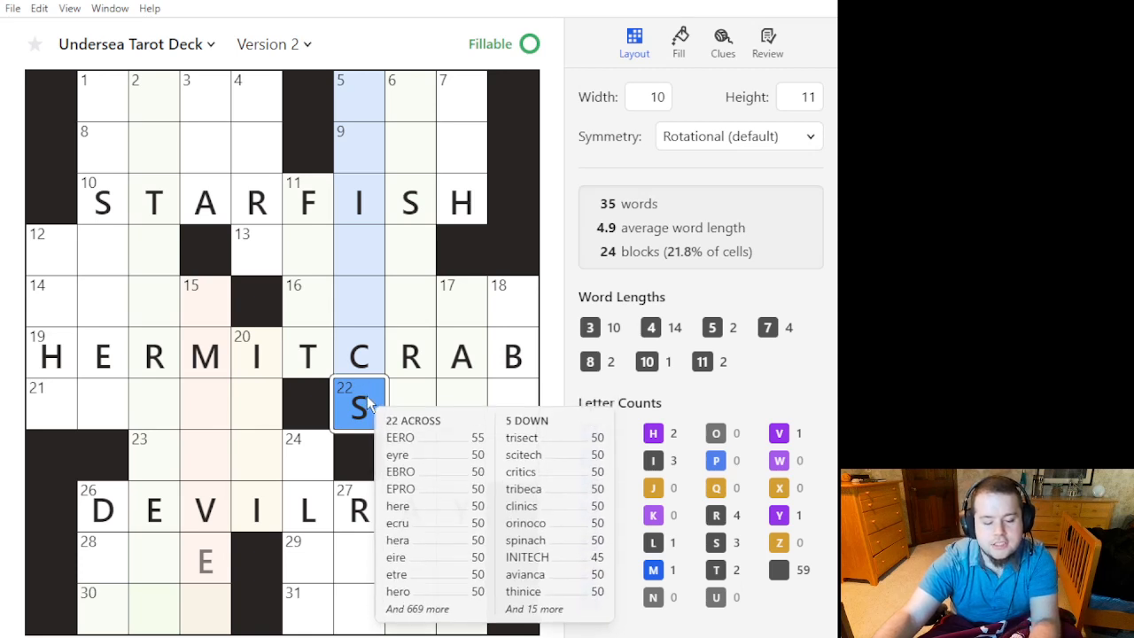
type("K")
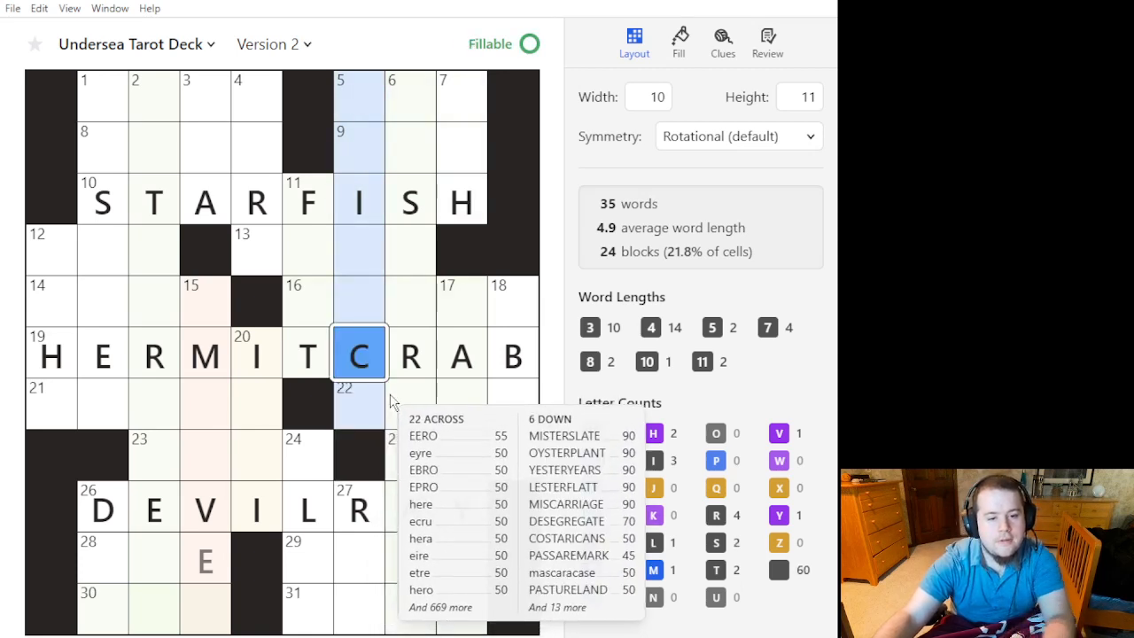
key("BackSpace")
Place a black block in row eight's fourth cell, mirrored in row four's seventh cell.
mouse_move(206, 306)
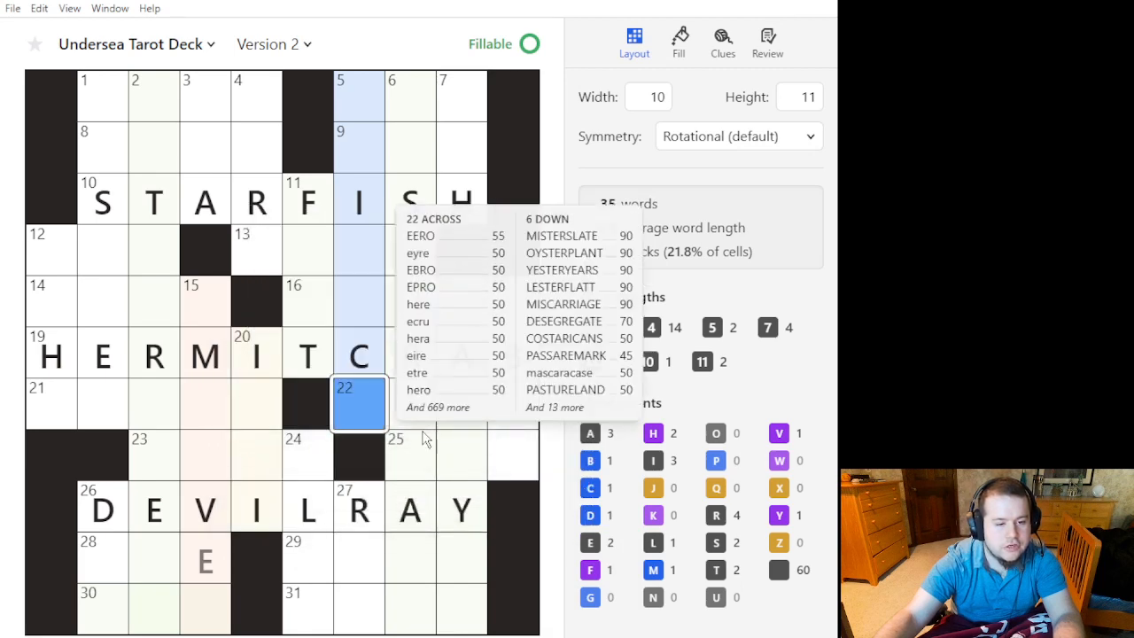
mouse_move(264, 454)
left_click(205, 455)
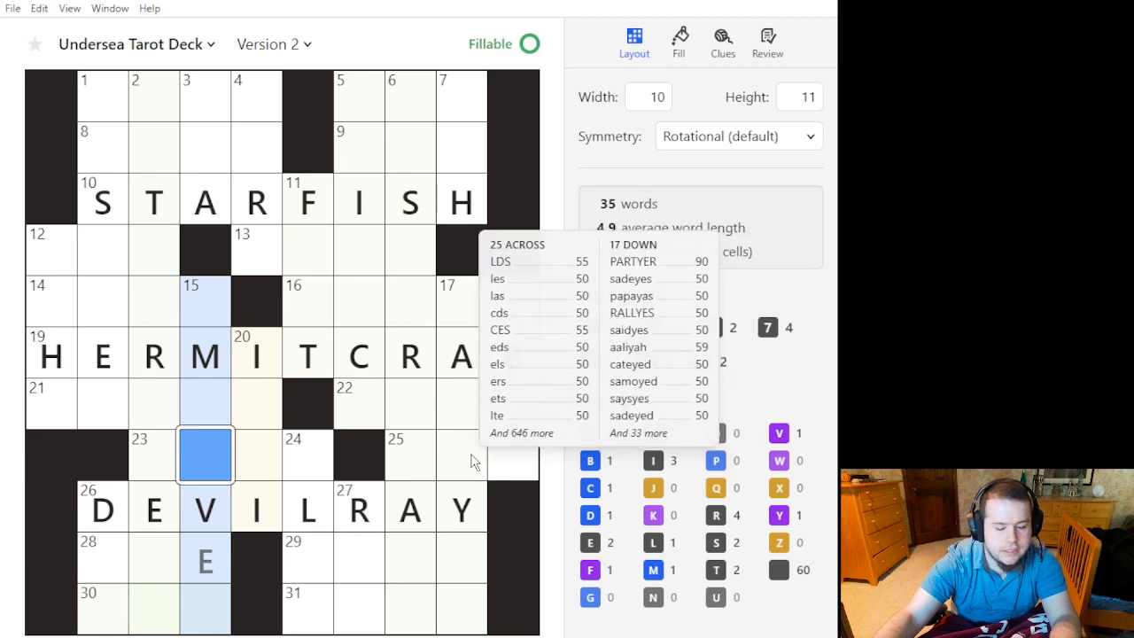
key("period")
Remove the black blocks from row eight's first, second and seventh cells, along with their mirrored blocks in row four.
left_click(112, 457)
key("BackSpace")
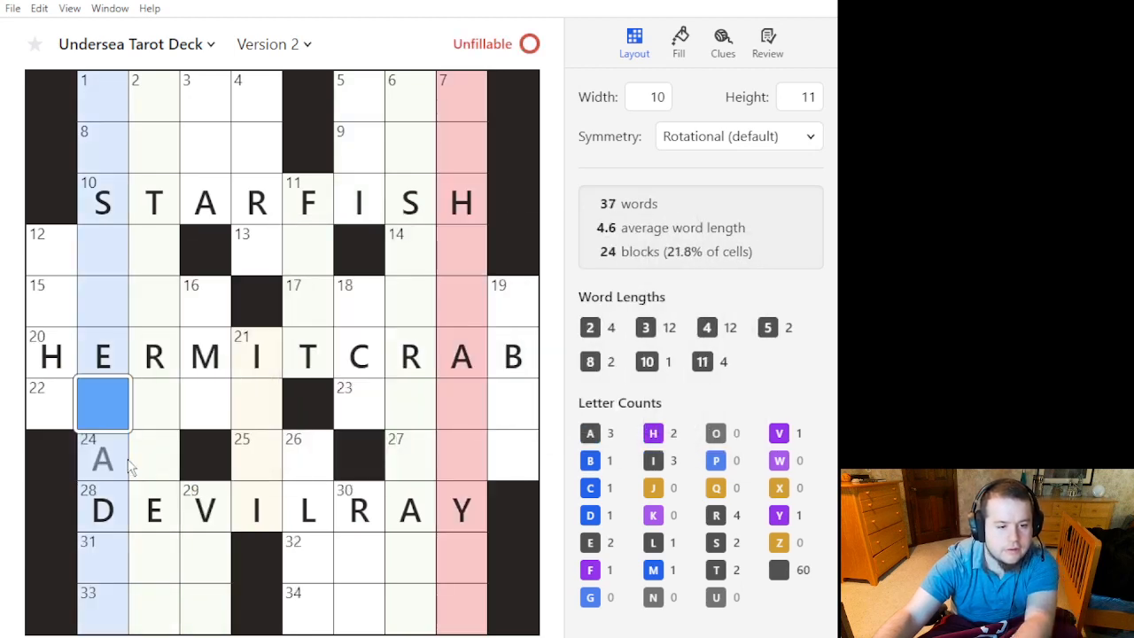
left_click(75, 462)
key("BackSpace")
left_click(390, 457)
left_click(357, 457)
key("BackSpace")
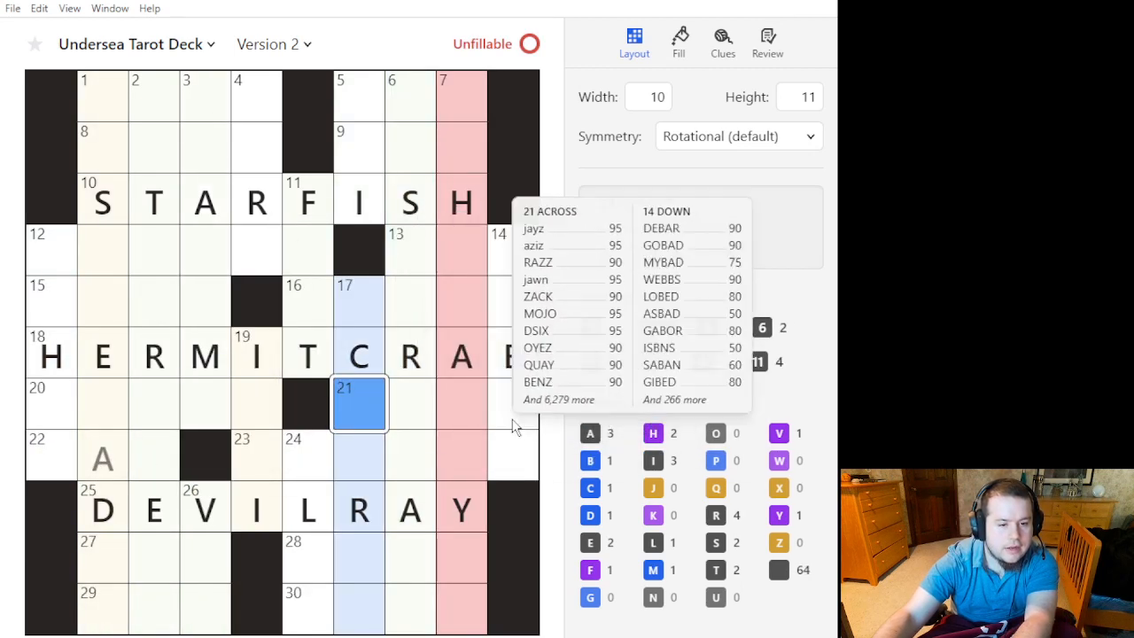
Examine the candidate words for 7 Down and the entries around it.
left_click(474, 402)
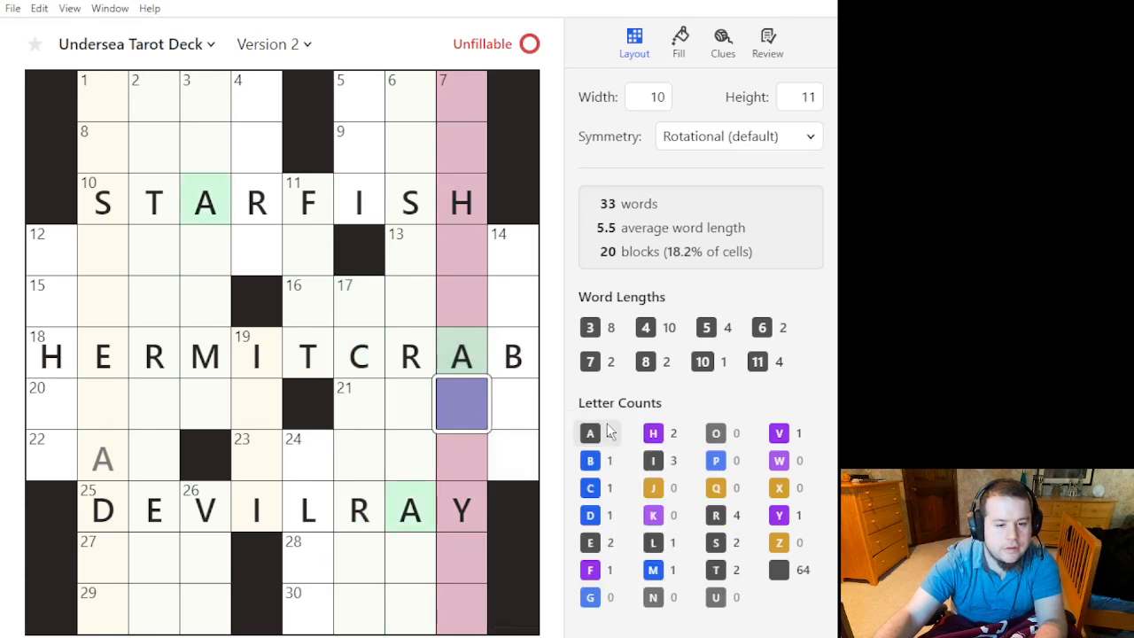
left_click(469, 288)
left_click(517, 319)
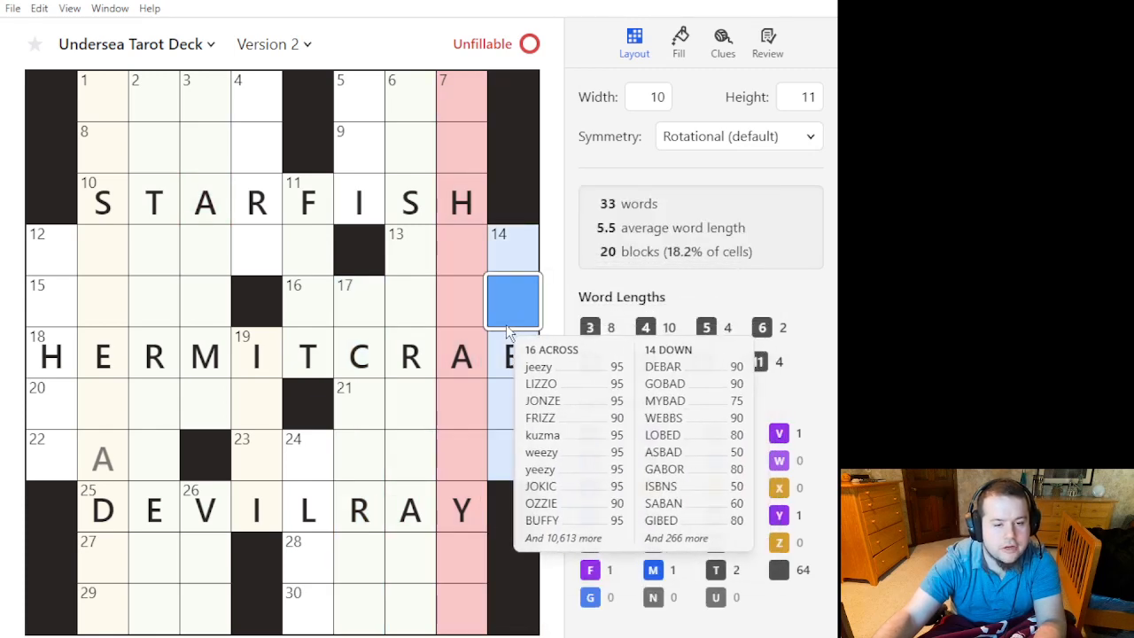
left_click(467, 250)
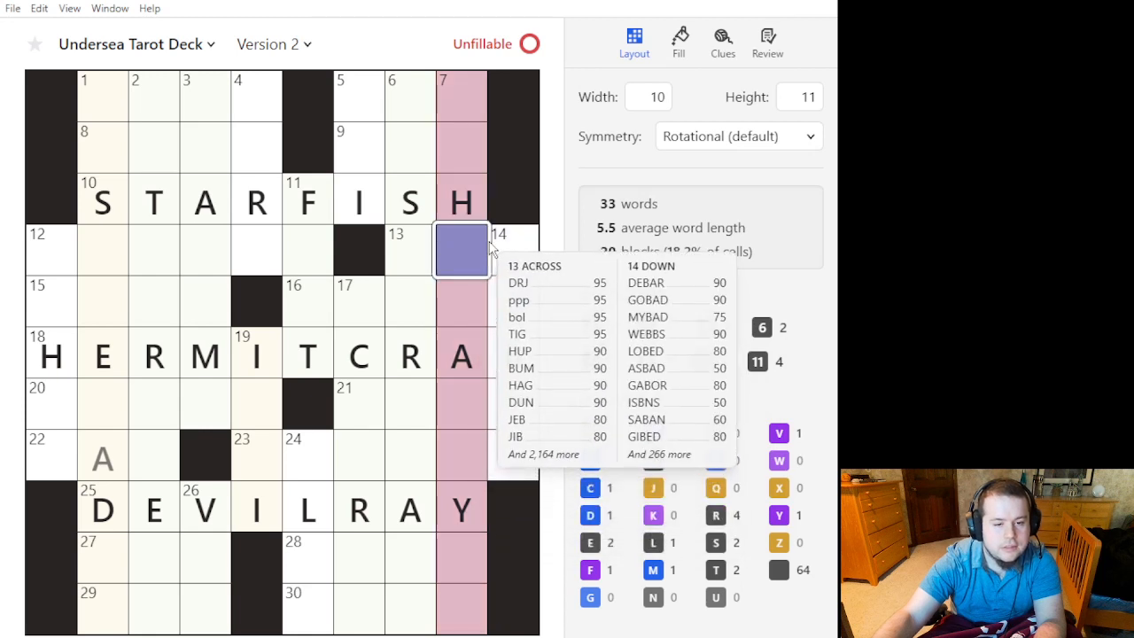
left_click(480, 293)
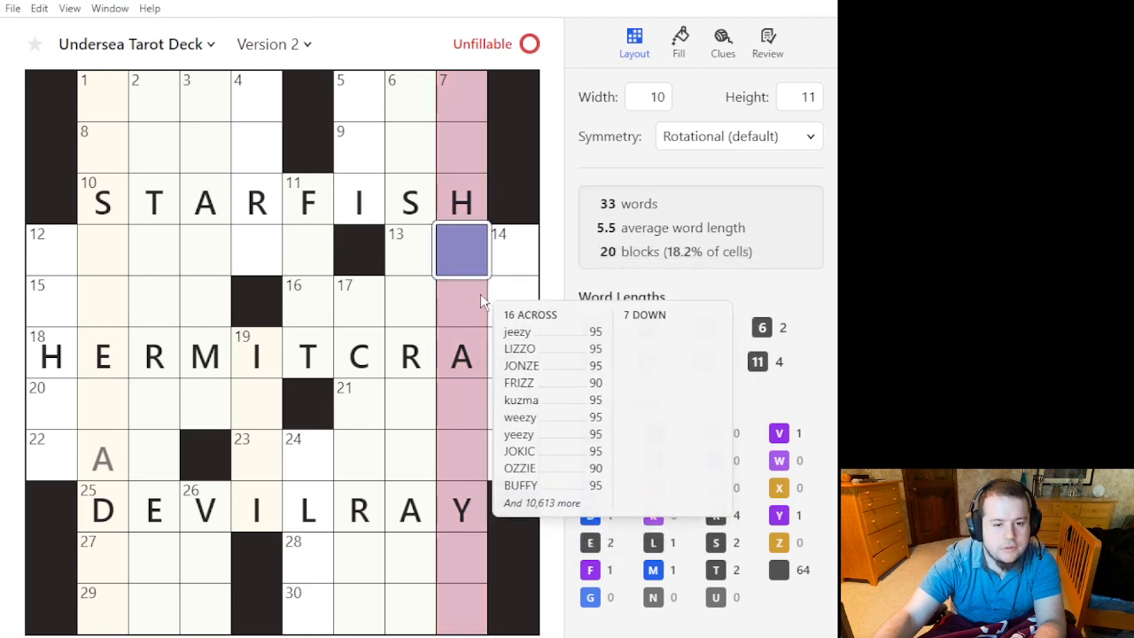
left_click(473, 387)
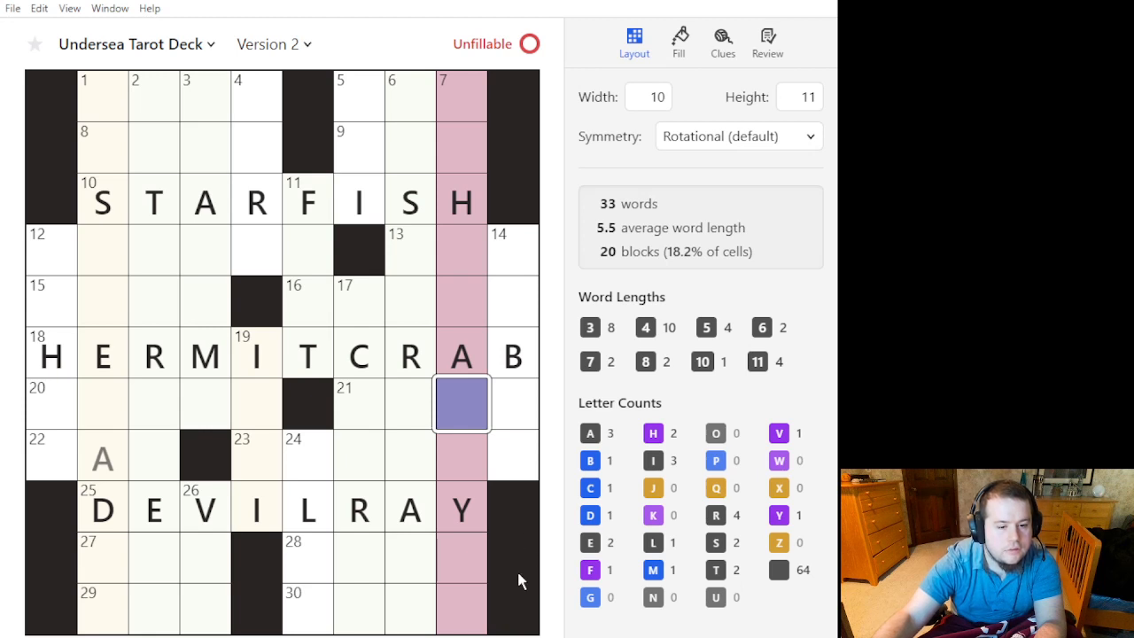
left_click(155, 230)
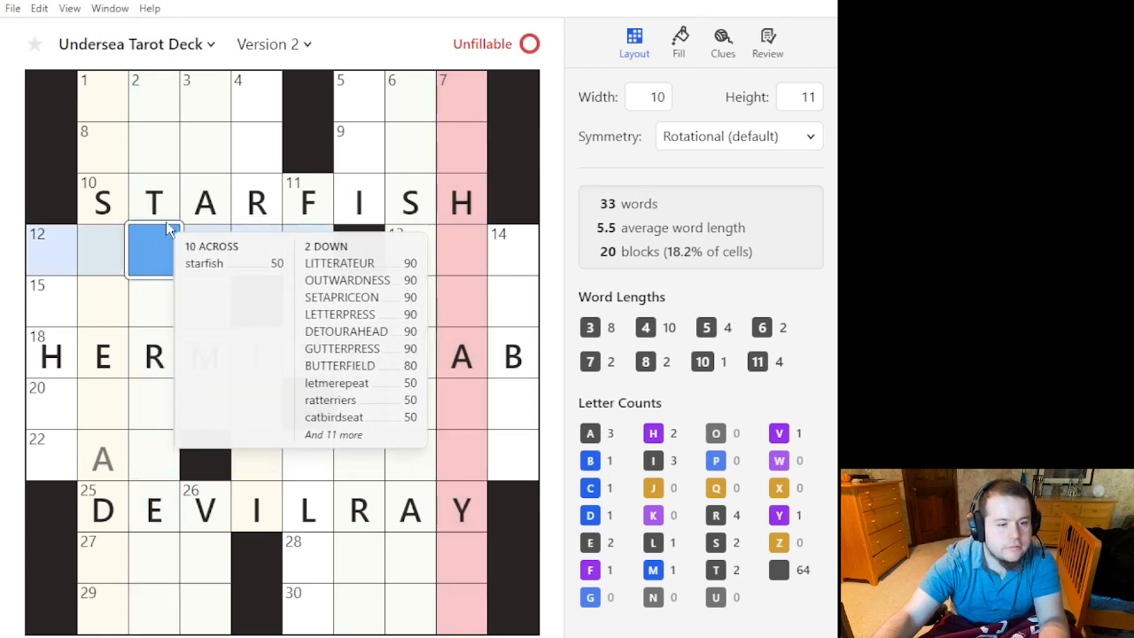
Examine the candidate words for 2 Down and the across entries that cross it.
left_click_drag(166, 222, 160, 266)
left_click_drag(151, 412, 177, 514)
left_click(159, 614)
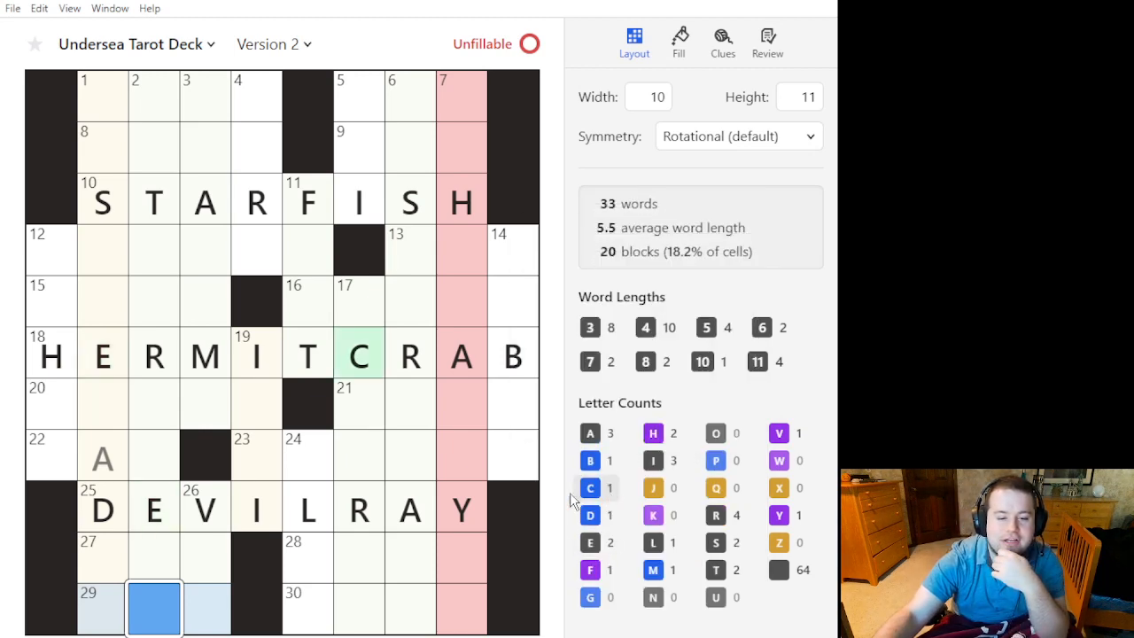
left_click(369, 512)
left_click(256, 203)
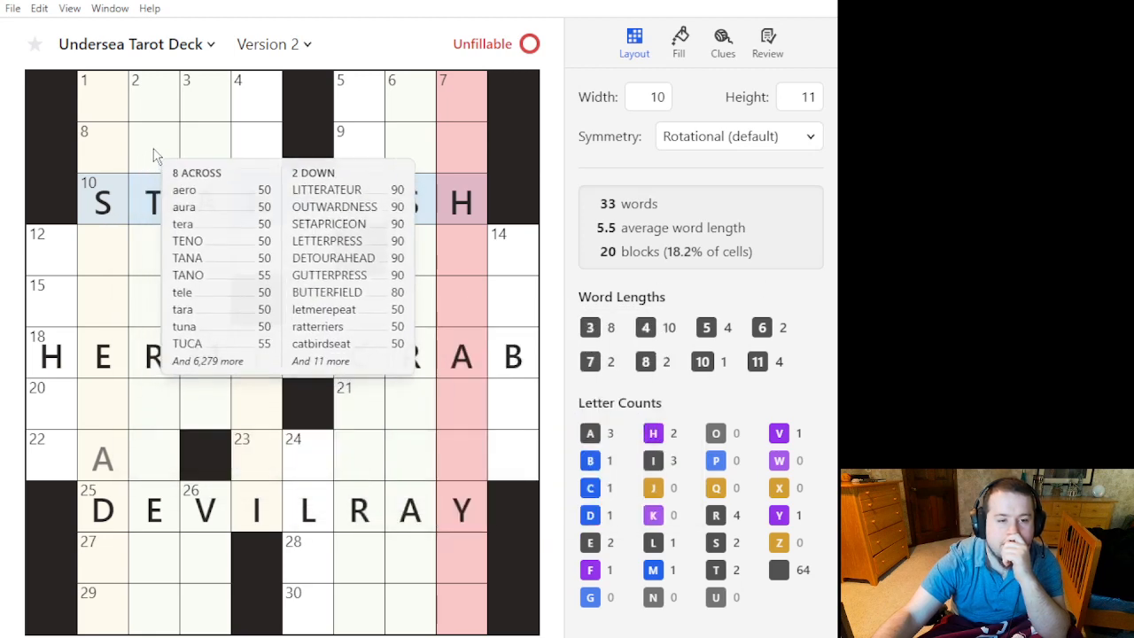
left_click(152, 153)
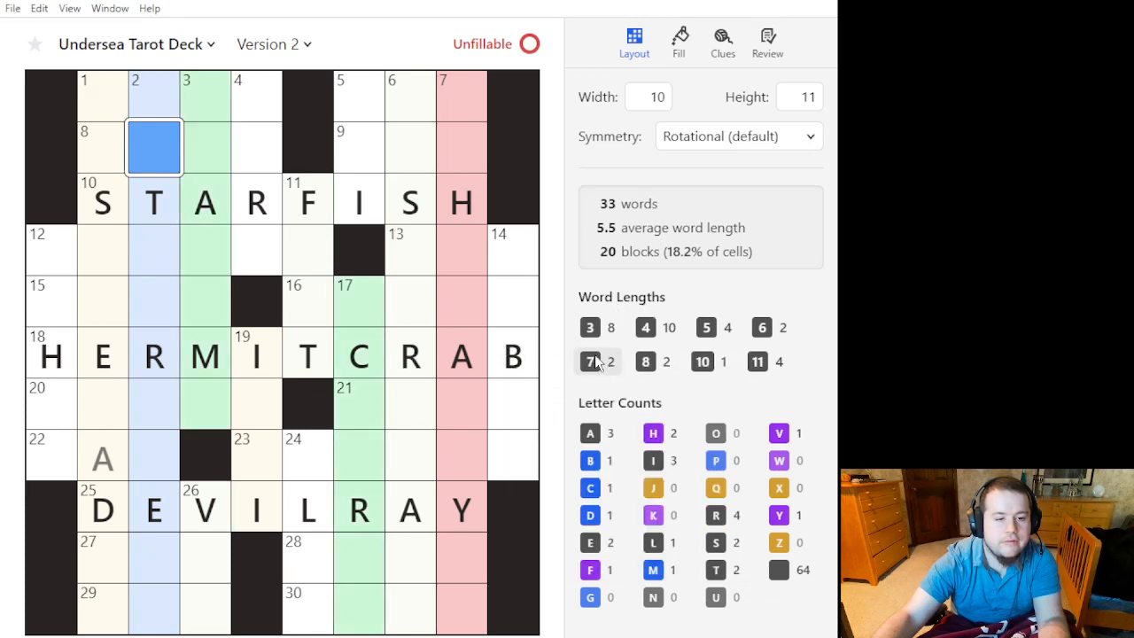
Clear all letters and black blocks above and below HERMITCRAB, leaving only that entry in row six.
left_click_drag(507, 299, 51, 86)
left_click(44, 8)
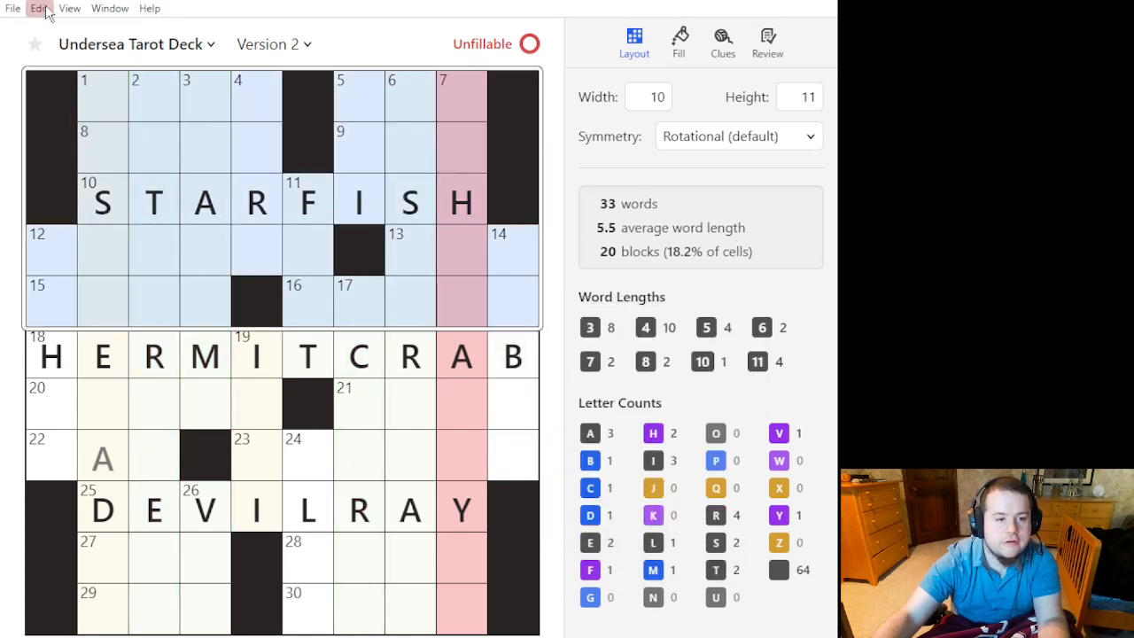
left_click(190, 410)
left_click_drag(46, 403, 532, 571)
left_click(44, 8)
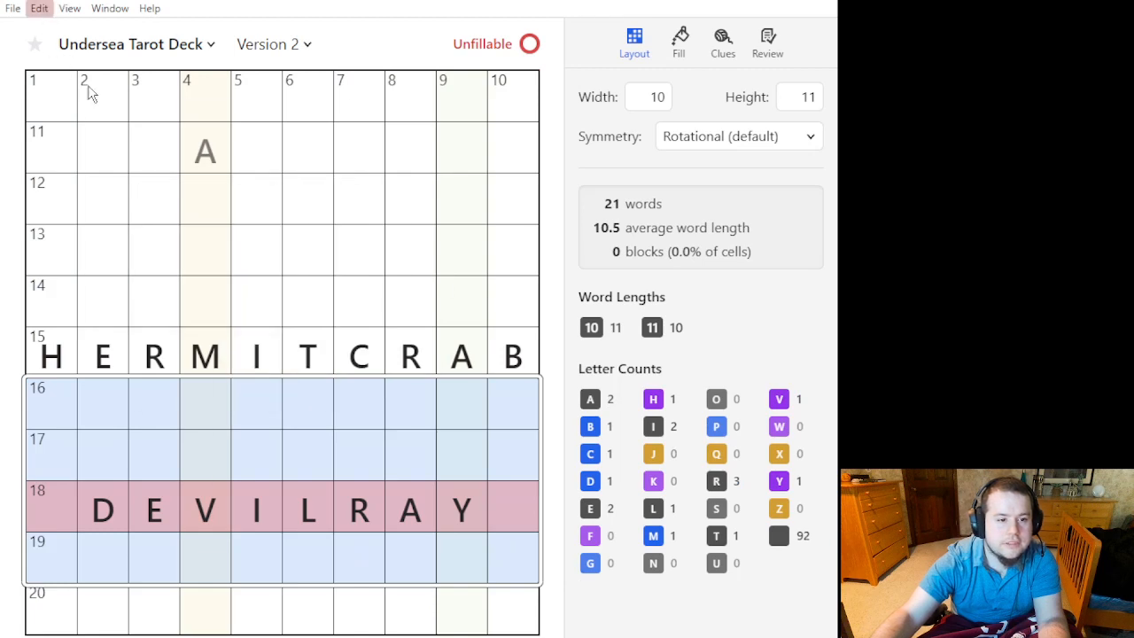
left_click(207, 380)
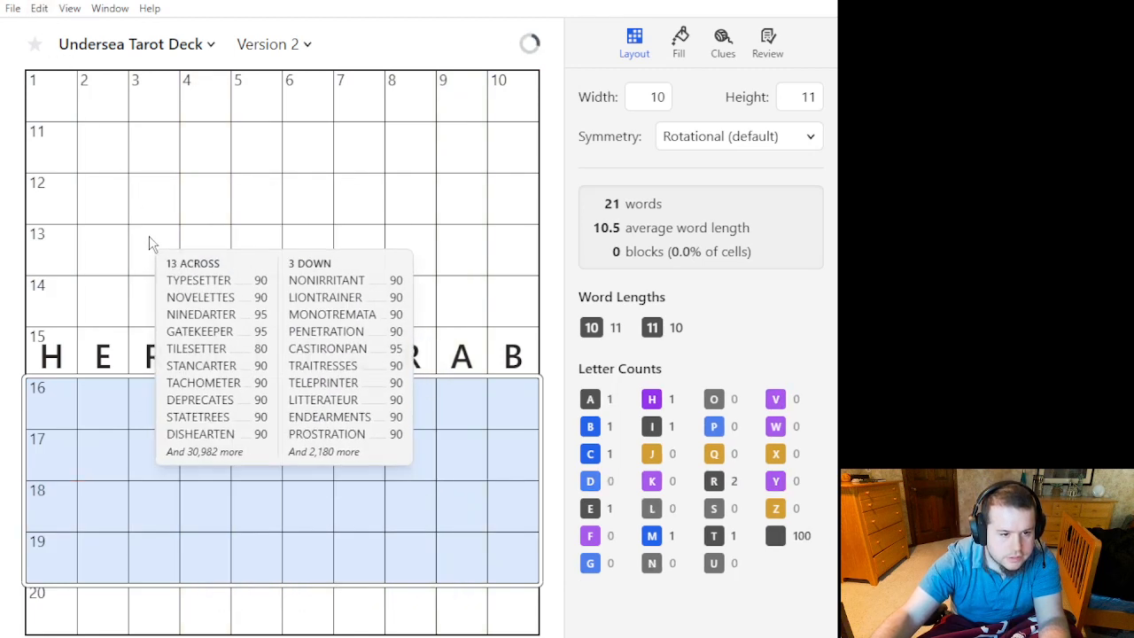
Enter STARFISH down the third column, starting in row three and crossing HERMITCRAB at its first R.
left_click(156, 204)
left_click(156, 199)
left_click(157, 197)
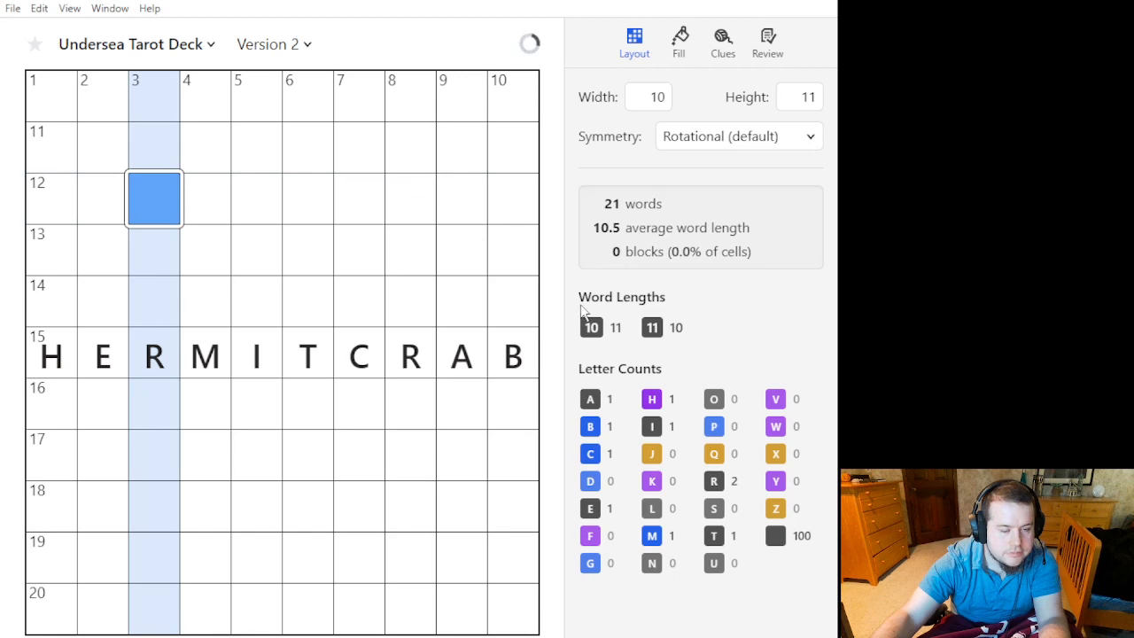
type("starfish")
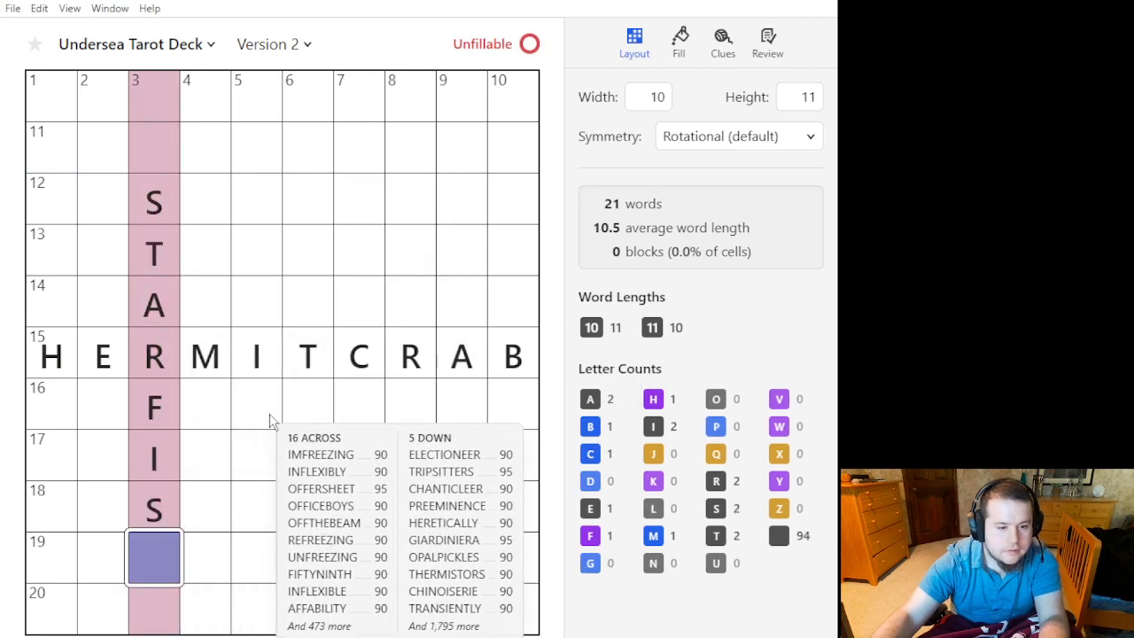
Enter DEVILRAY down the eighth column from row one, sharing HERMITCRAB's second R.
left_click(411, 253)
left_click(410, 403)
type("ay")
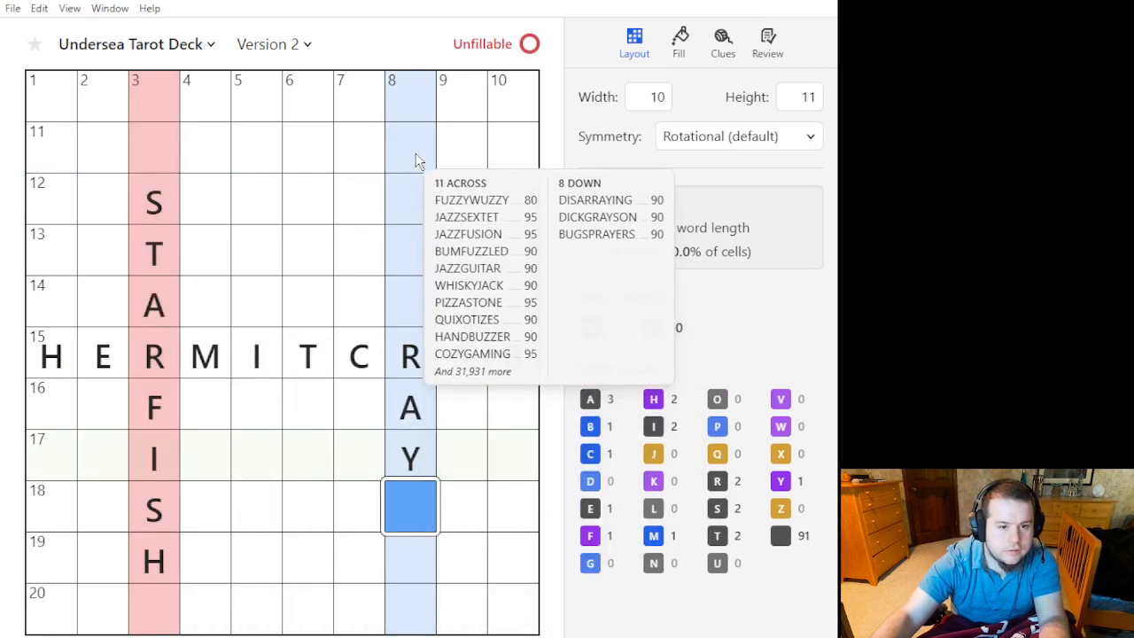
left_click(413, 102)
type("devil")
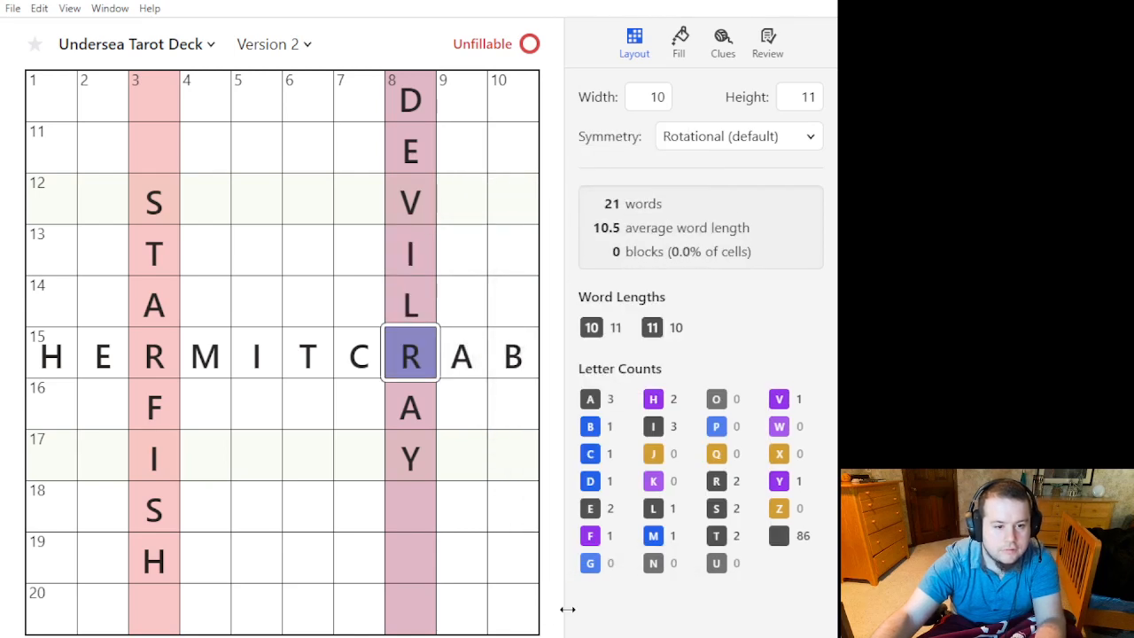
left_click(410, 507)
left_click(410, 506)
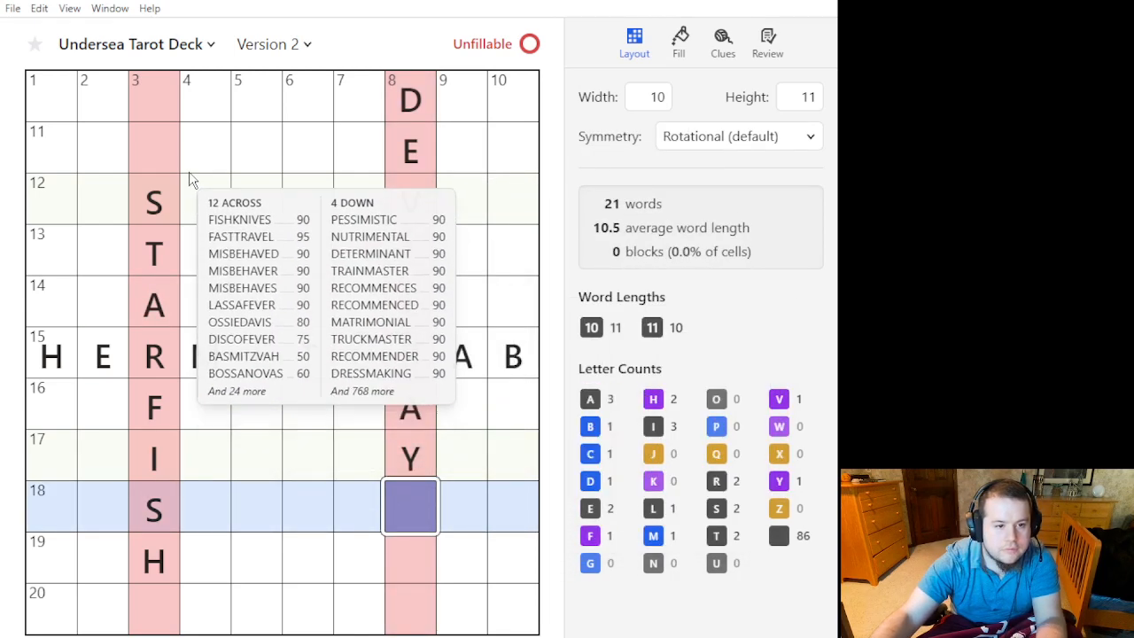
Replace STARFISH in the third column with DEVILRAY, starting in row one.
left_click(154, 407)
type("ay")
left_click(155, 456)
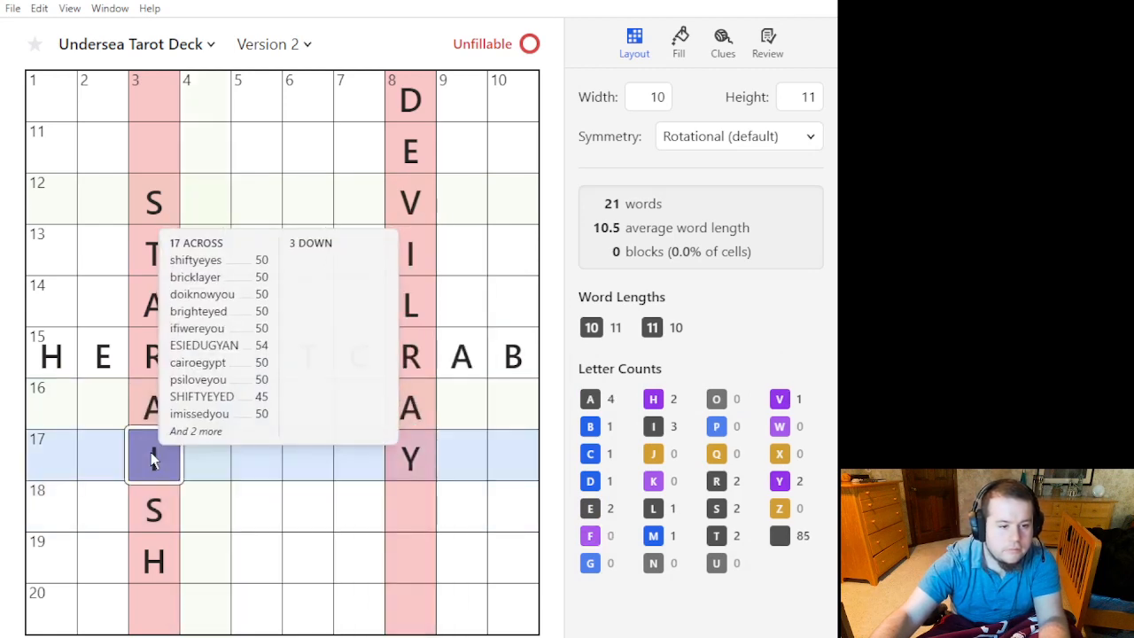
type("y")
left_click(221, 422)
key("BackSpace")
left_click(152, 552)
key("BackSpace")
left_click(155, 514)
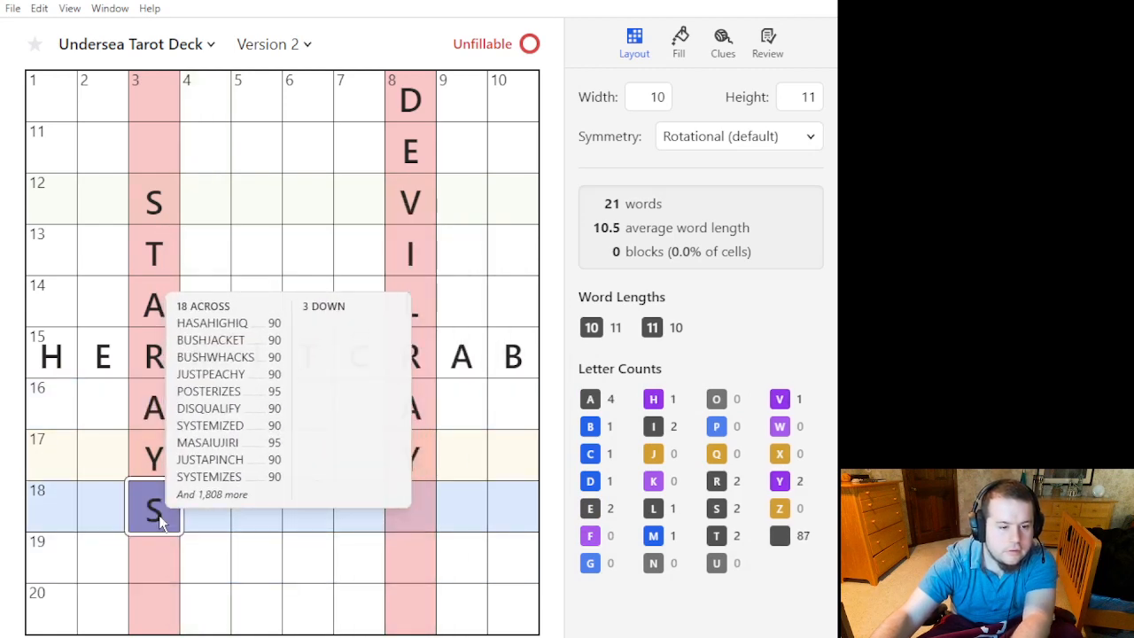
key("BackSpace")
left_click(159, 202)
left_click(155, 145)
left_click(153, 96)
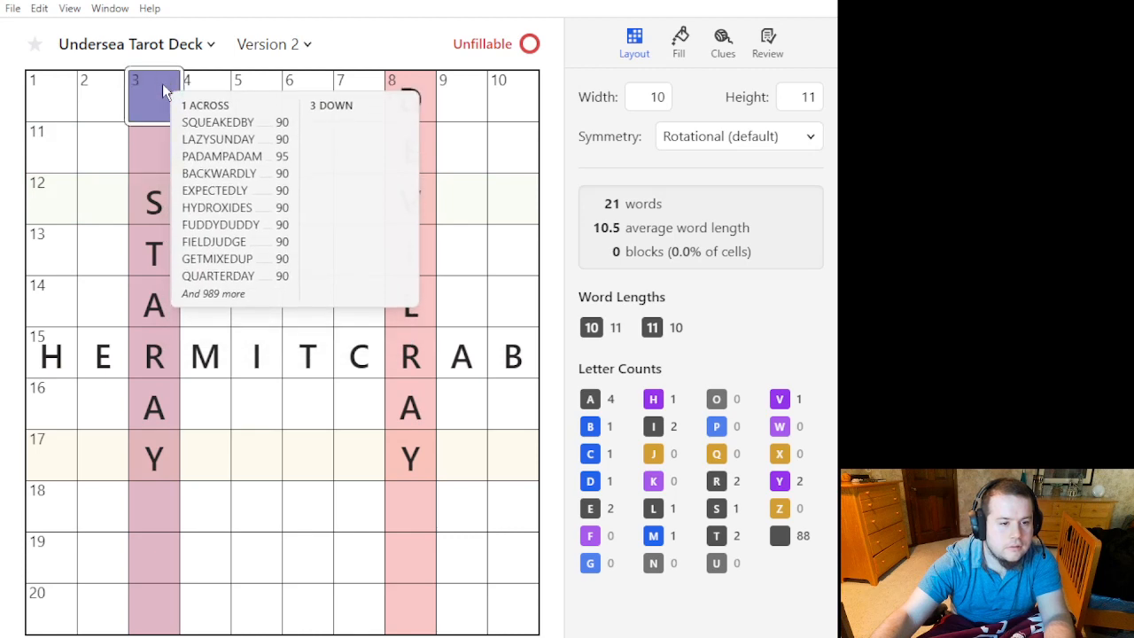
type("devil")
Replace DEVILRAY in the eighth column with STARFISH, starting in row three, and erase the leftover letters above it.
left_click(414, 105)
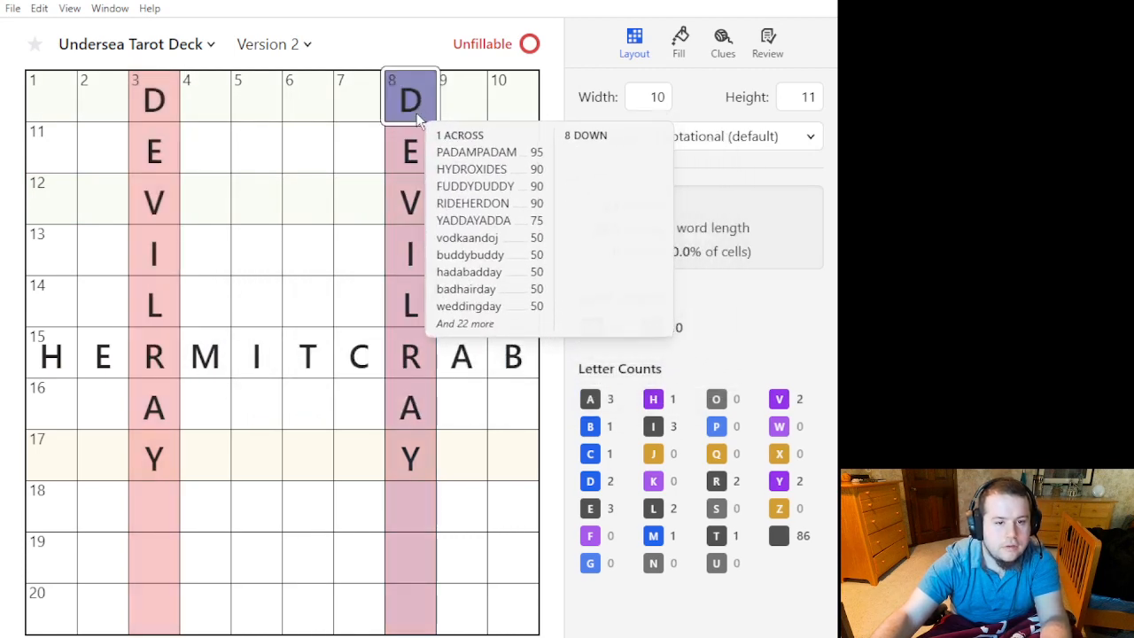
left_click(418, 205)
type("sta")
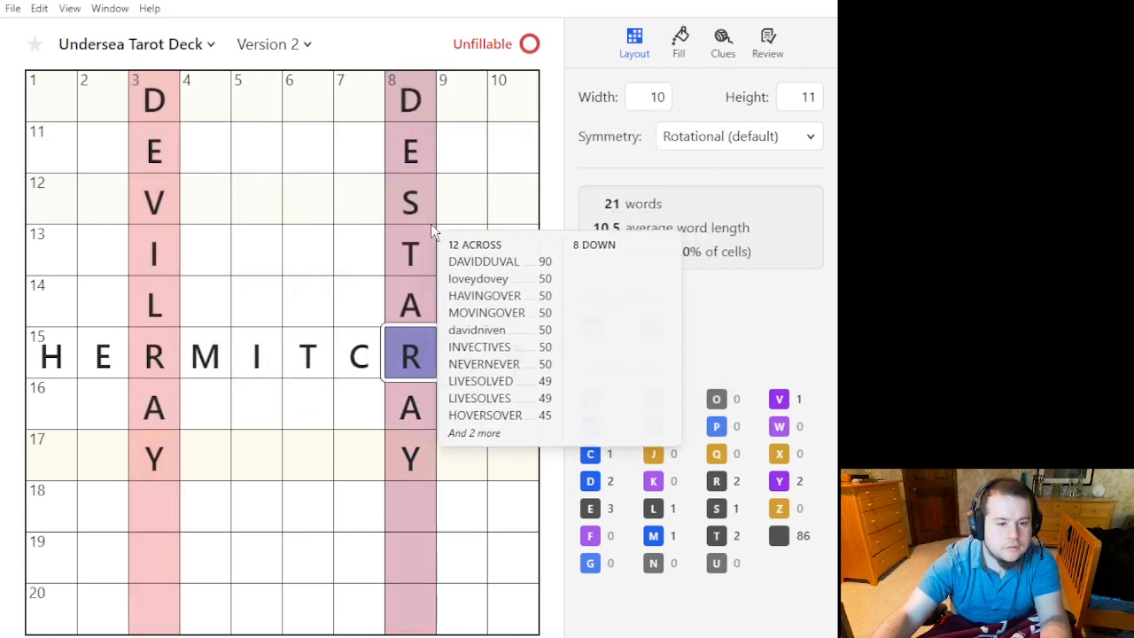
left_click(399, 410)
type("fish")
left_click(429, 237)
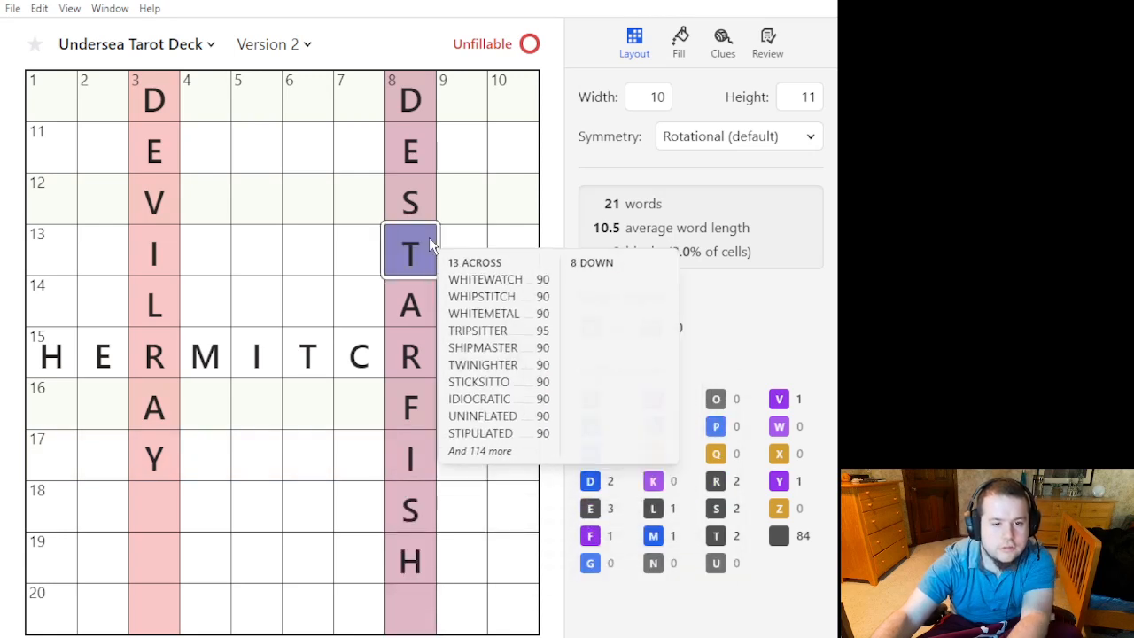
left_click(413, 190)
left_click(413, 142)
key("BackSpace")
key("BackSpace")
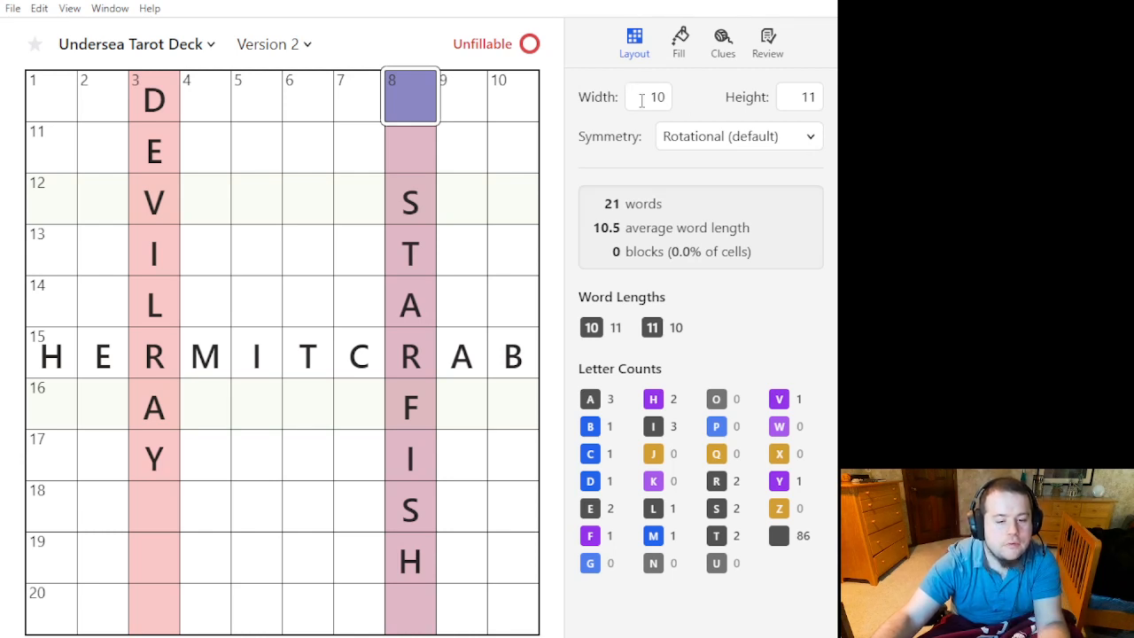
Set the grid width to 12 and re-enter HERMITCRAB from row six's second cell, with black blocks at both ends.
key("Tab")
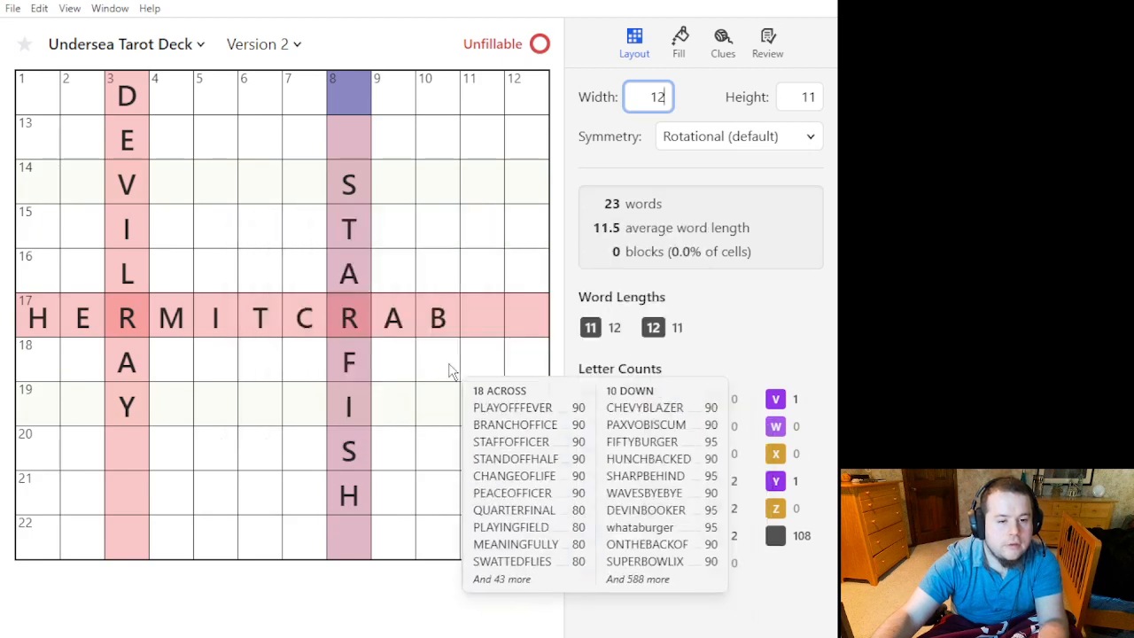
left_click(478, 321)
left_click(38, 315)
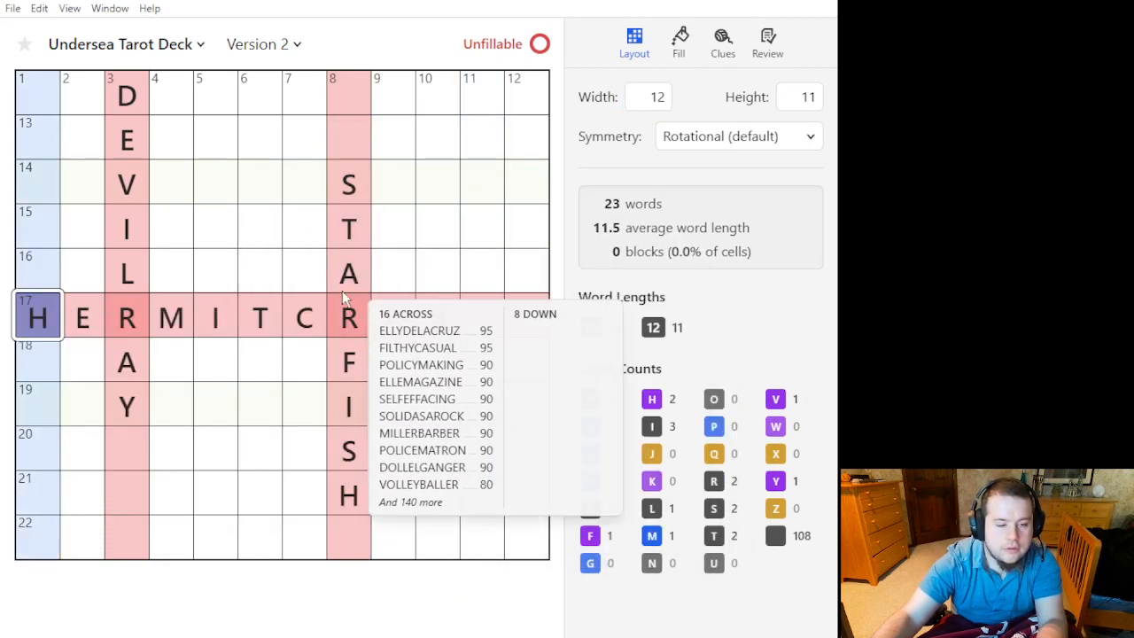
key("period")
left_click(82, 317)
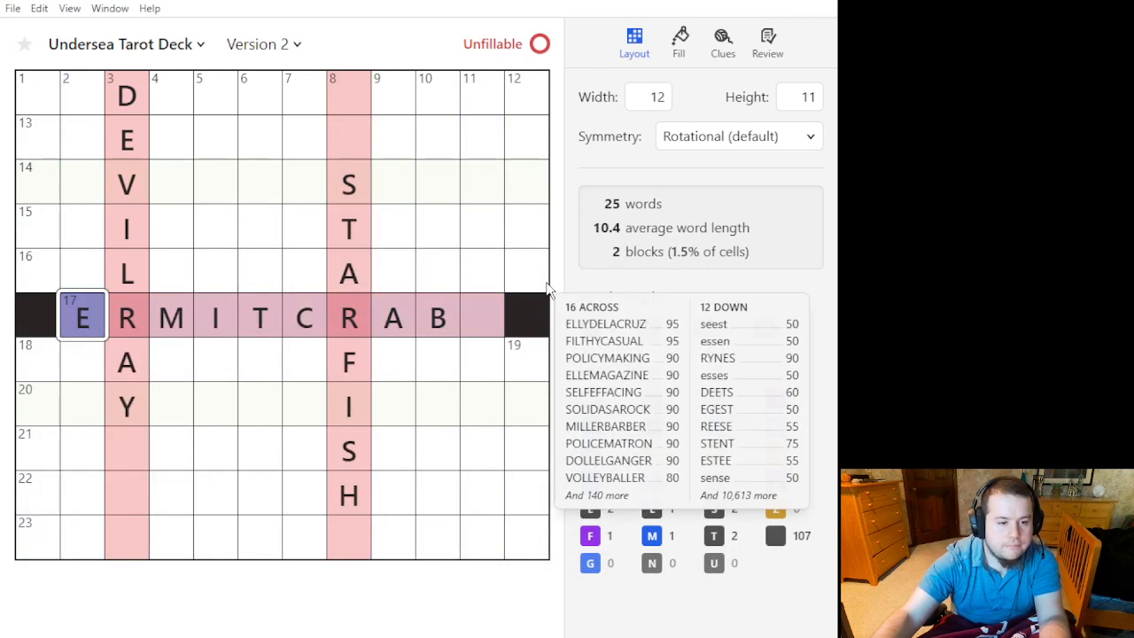
type("rab")
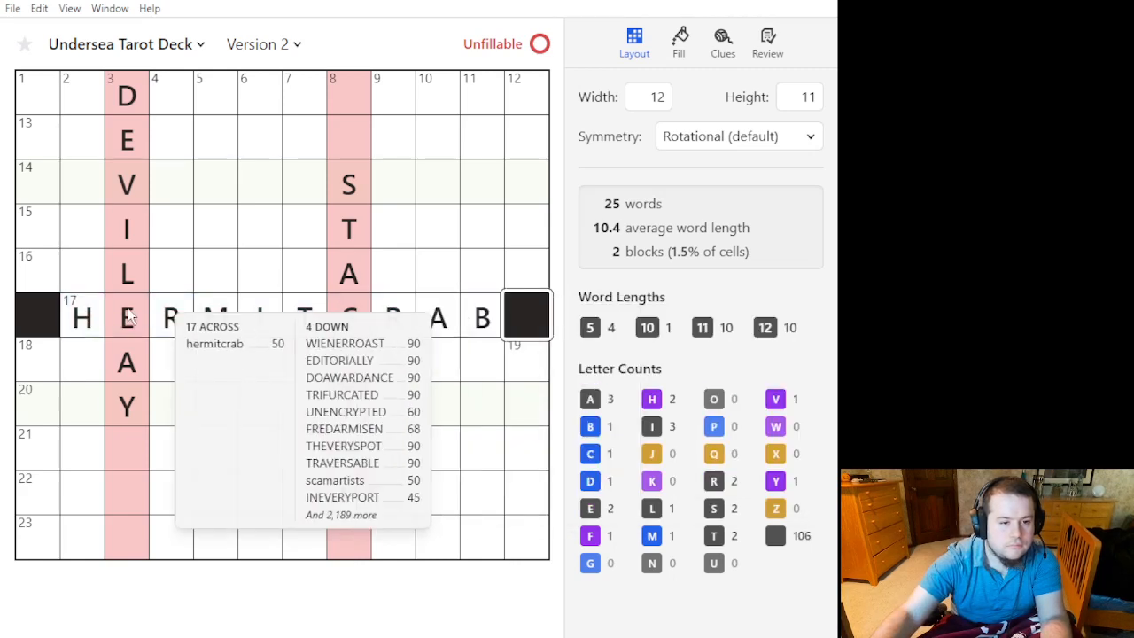
Clear the remaining DEVILRAY and STARFISH letters above and below HERMITCRAB in the third and eighth columns.
key("Delete")
left_click_drag(124, 256, 89, 30)
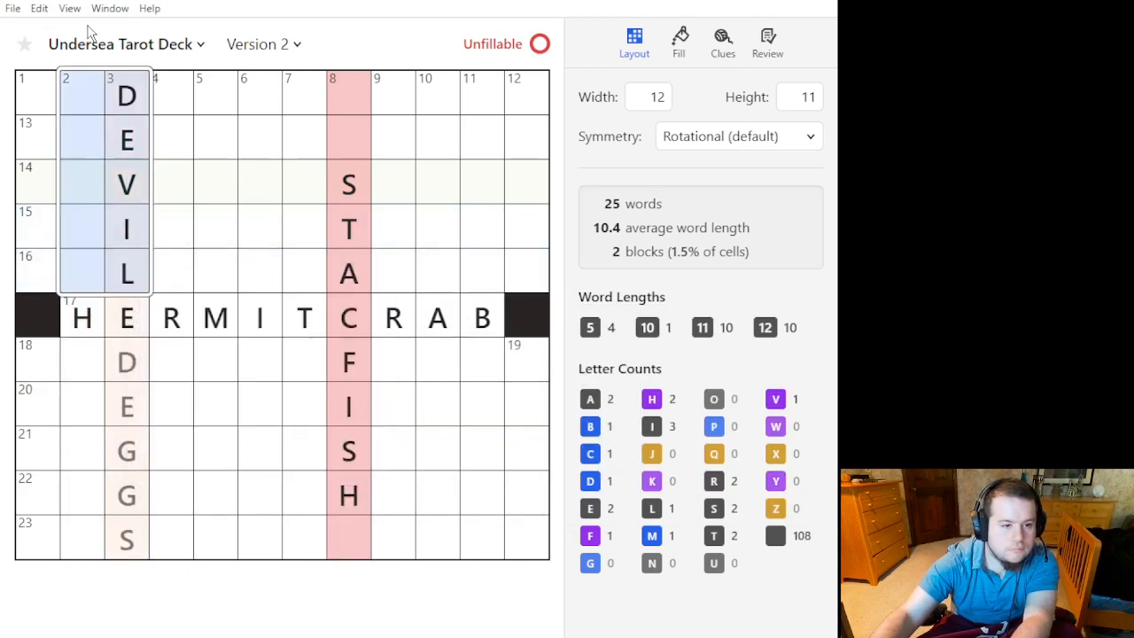
key("Delete")
left_click_drag(377, 495, 333, 377)
key("Delete")
left_click_drag(340, 264, 315, 146)
key("Delete")
left_click(372, 359)
Enter STARFISH down the fourth column from row three, with black blocks in rows one, two and eleven and their mirrored cells.
left_click(180, 276)
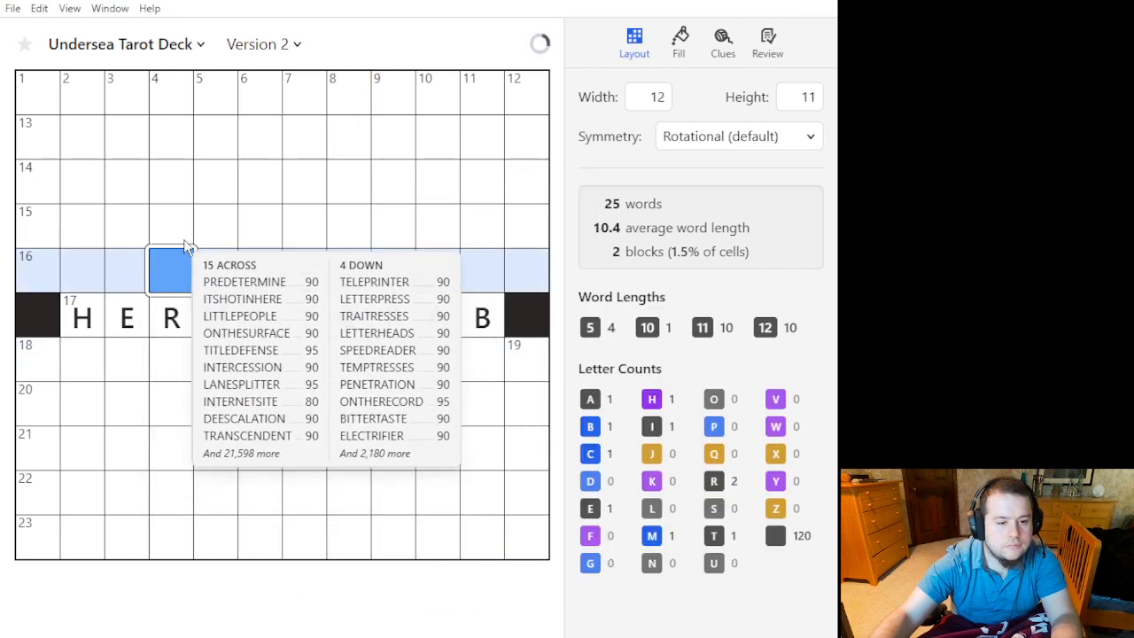
double_click(182, 243)
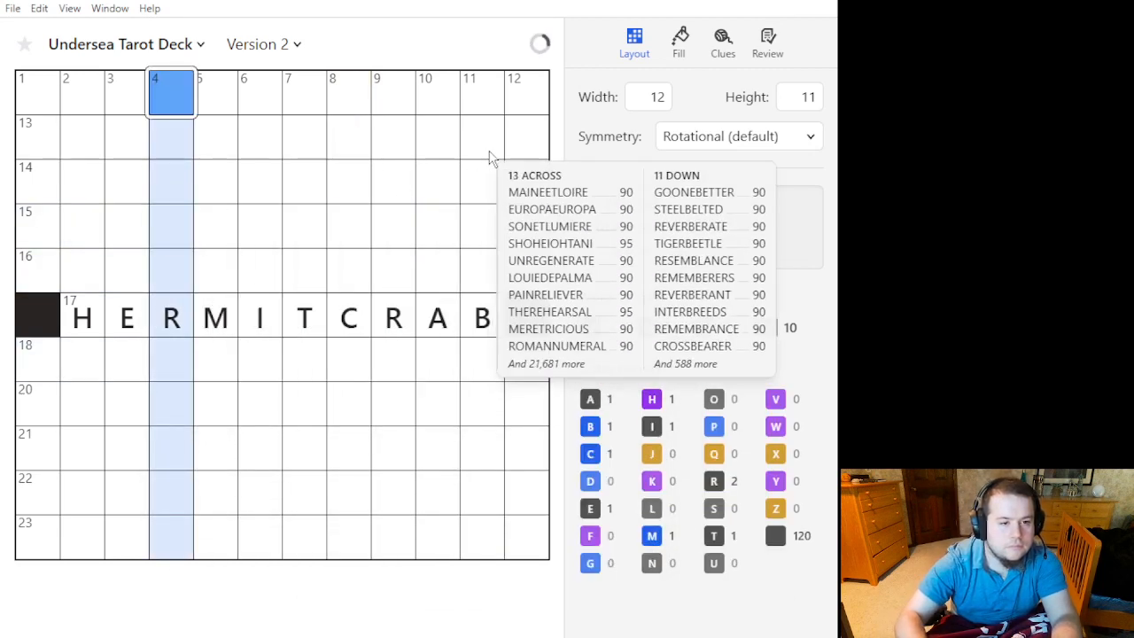
key("period")
key("period")
key("Down")
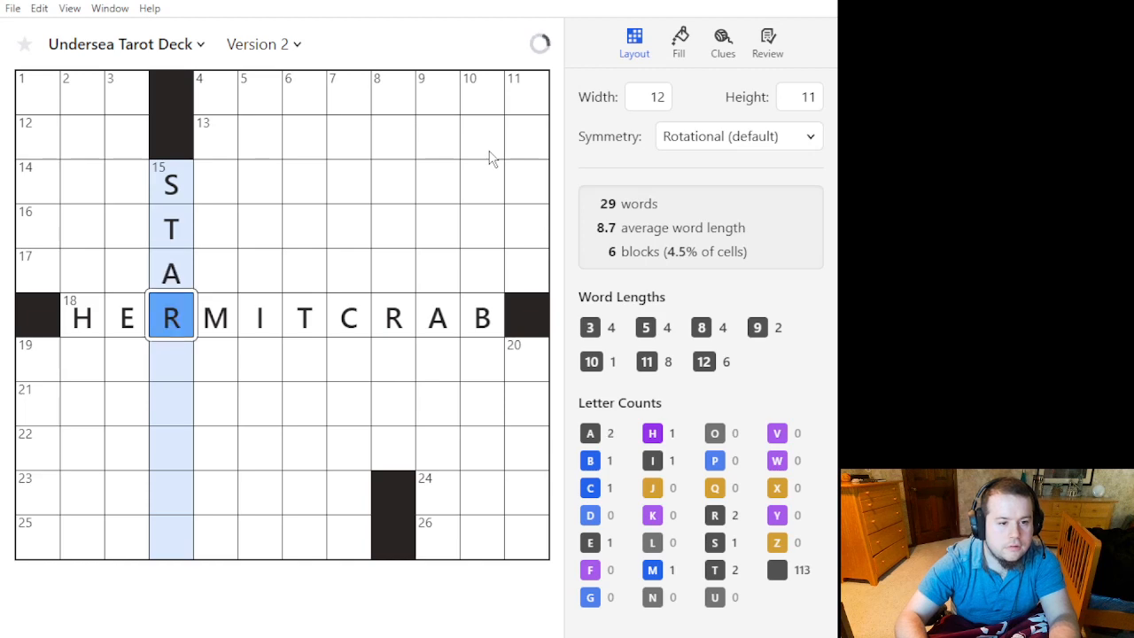
type("STARFISH")
key("period")
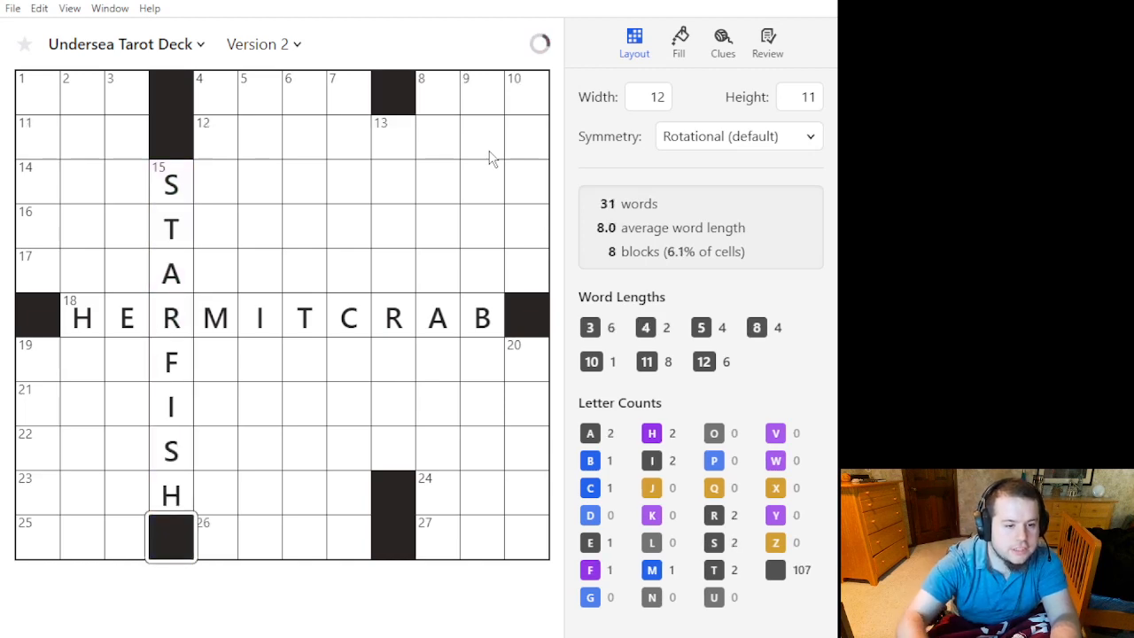
Enter AY below HERMITCRAB's second R in the ninth column.
left_click(405, 151)
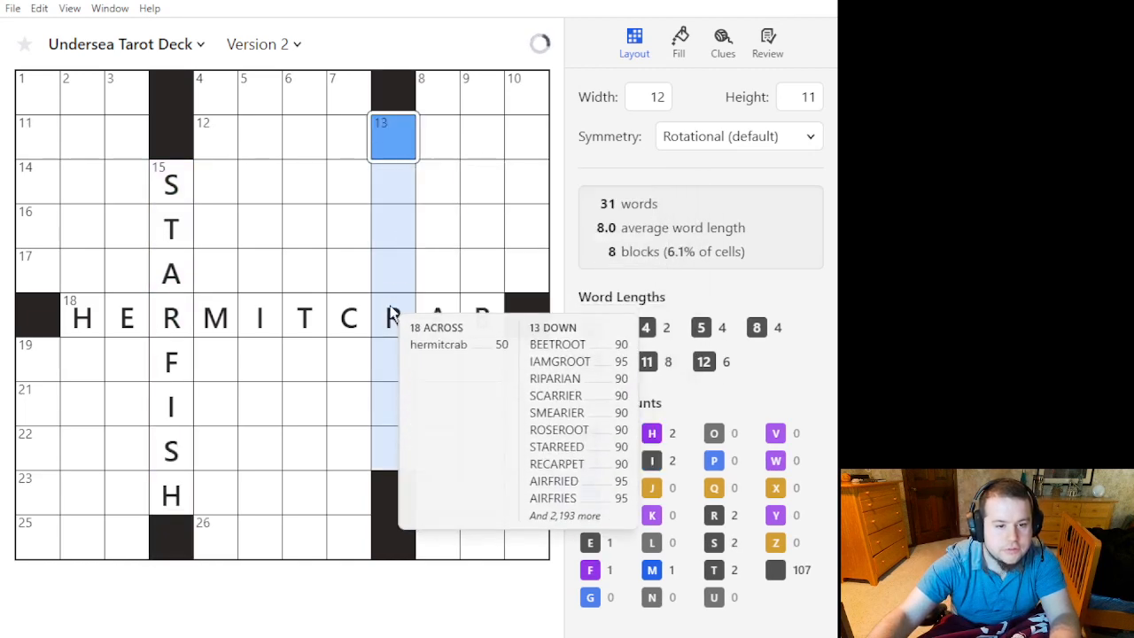
left_click(398, 359)
type("AYS")
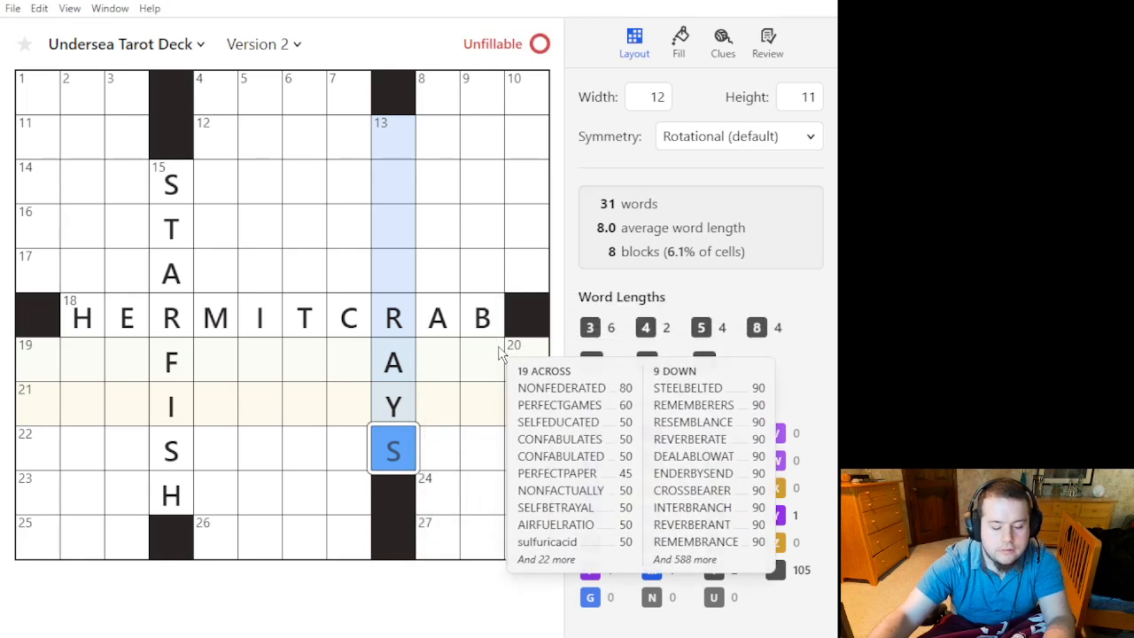
Set the symmetry to None and place a black block in the ninth column directly below the Y.
left_click(773, 146)
left_click(691, 279)
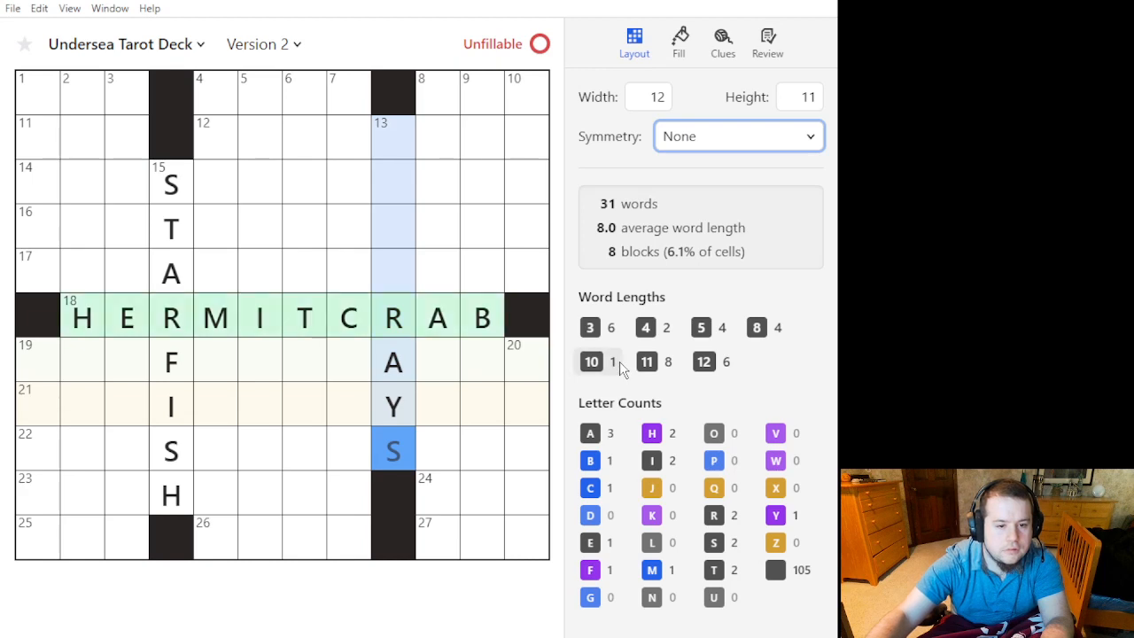
left_click(393, 448)
key("period")
Remove the black block at the head of the ninth column and enter DEVIL there to complete DEVILRAY.
left_click(395, 184)
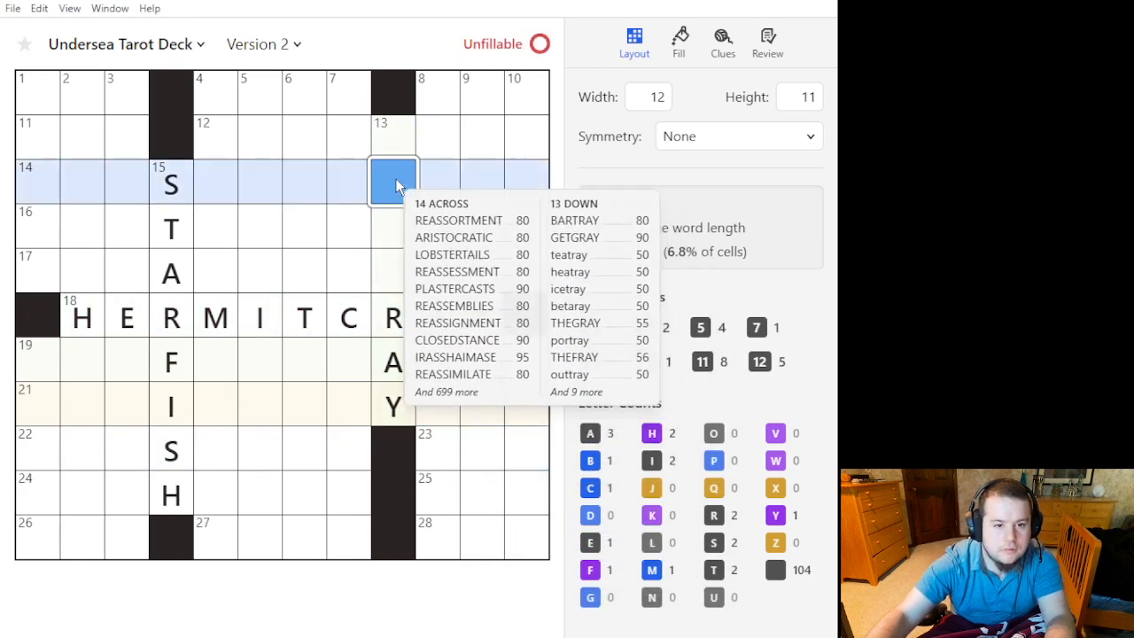
left_click(398, 104)
key("period")
left_click(400, 103)
type("devil")
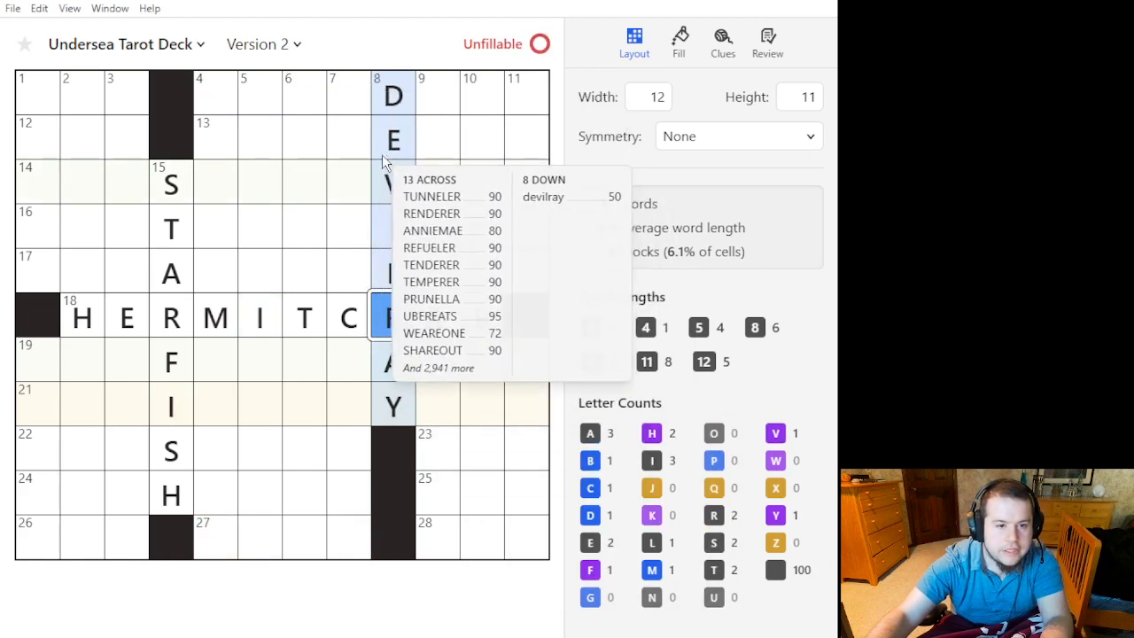
Place black blocks in the eighth column's rows one to four and in row five's seventh cell.
left_click(348, 93)
key("period")
key("period")
key("period")
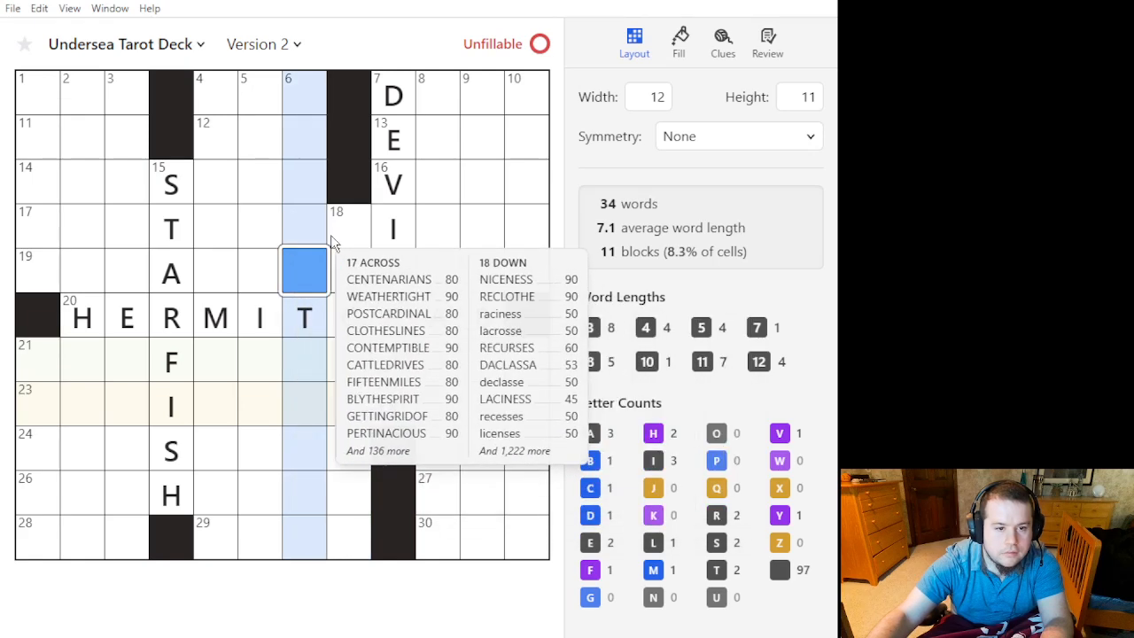
key("period")
left_click(280, 263)
key("period")
Place a black block in row eleven's fifth cell, next to the block below STARFISH.
left_click(217, 405)
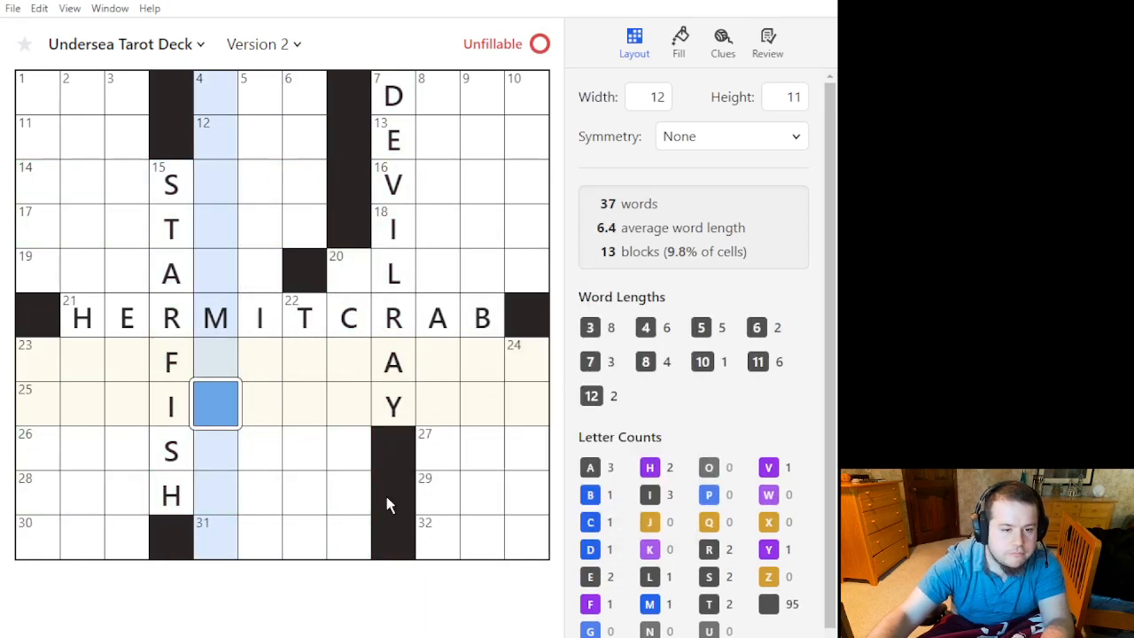
left_click(270, 367)
left_click(215, 543)
key("period")
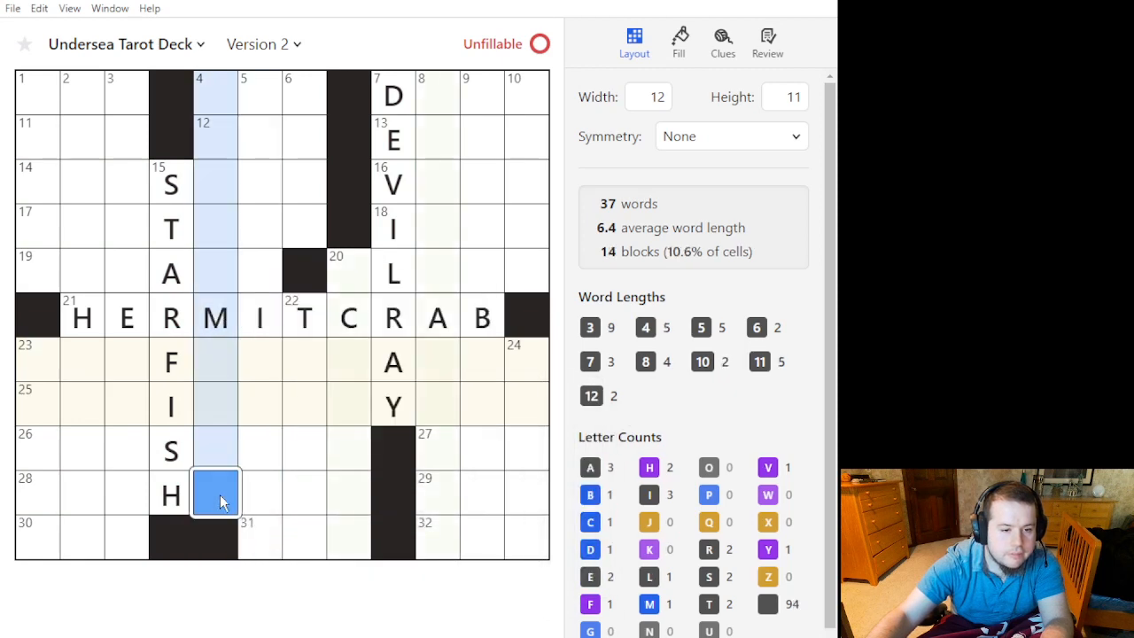
Place black blocks in the fifth column's rows ten, nine and seven, and in row eight's sixth cell.
key("period")
left_click(219, 449)
key("period")
left_click(262, 408)
key("period")
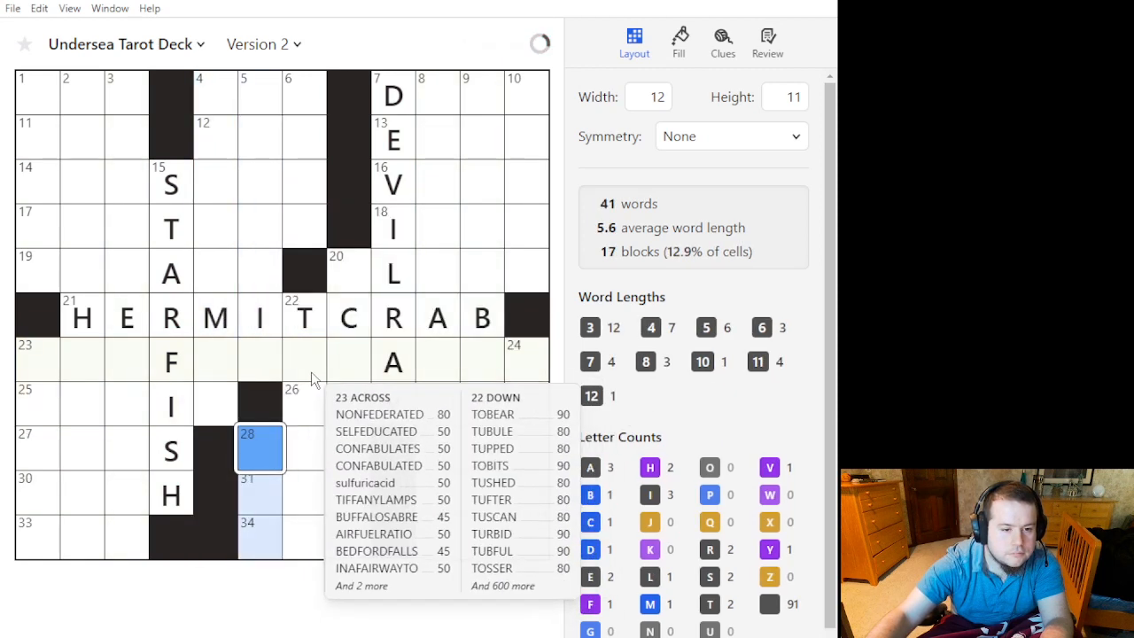
left_click(171, 362)
left_click(206, 360)
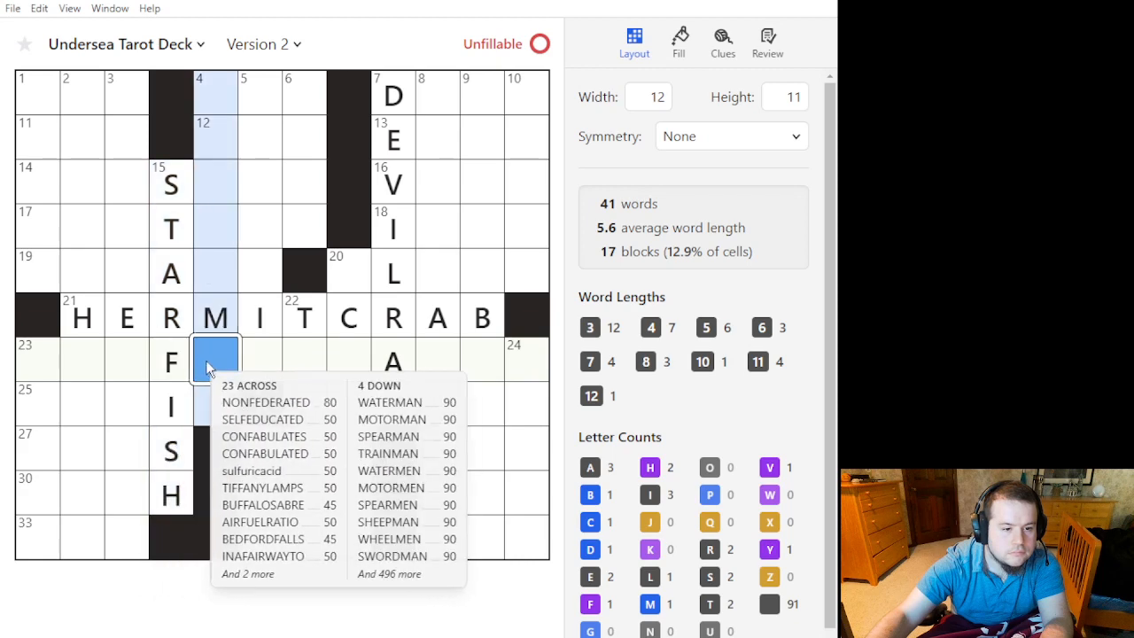
key("period")
Remove the black blocks from the fifth column's rows nine, ten and eleven.
left_click(226, 457)
type("=")
left_click(221, 477)
key("BackSpace")
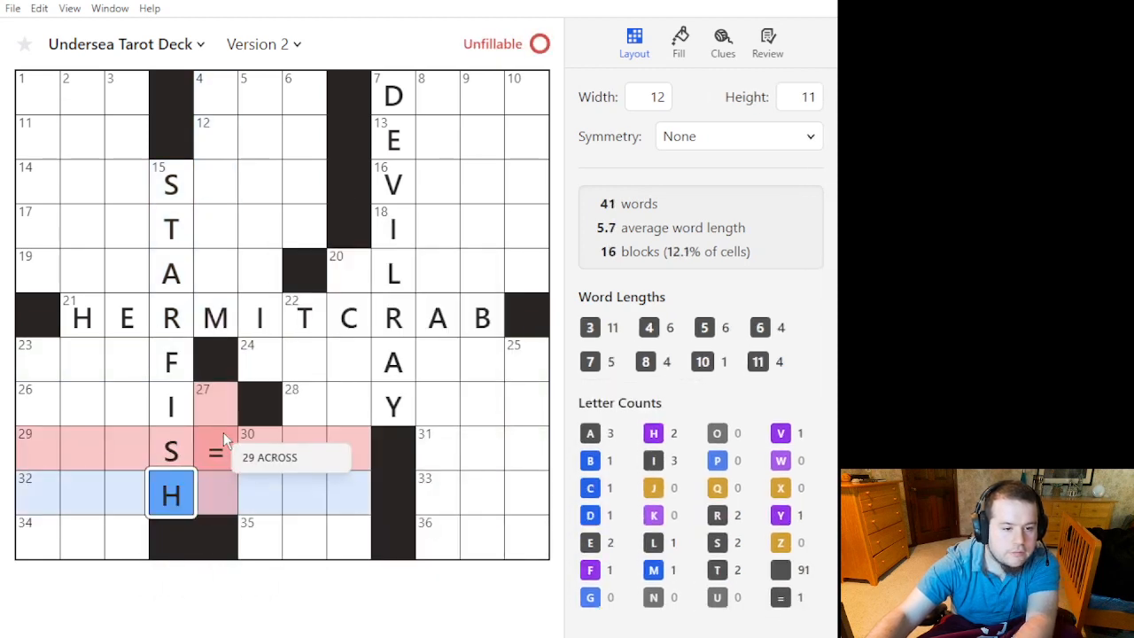
left_click(223, 438)
key("BackSpace")
left_click(226, 531)
key("period")
key("Left")
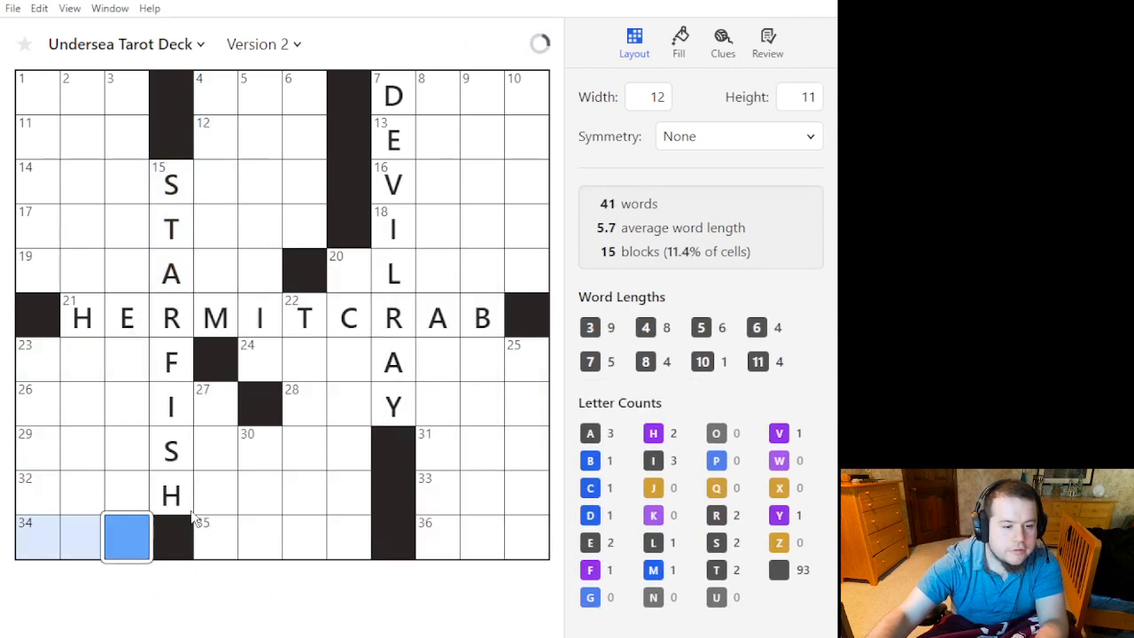
Put black blocks back in the fifth column's rows nine, ten and eleven.
left_click(215, 489)
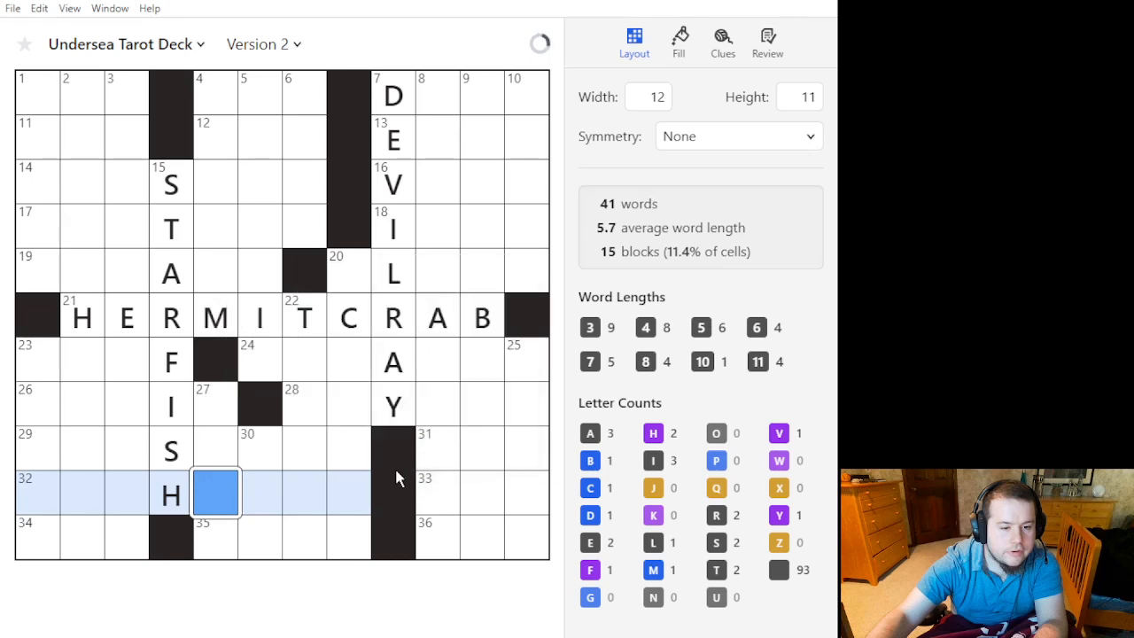
left_click(133, 463)
left_click(225, 467)
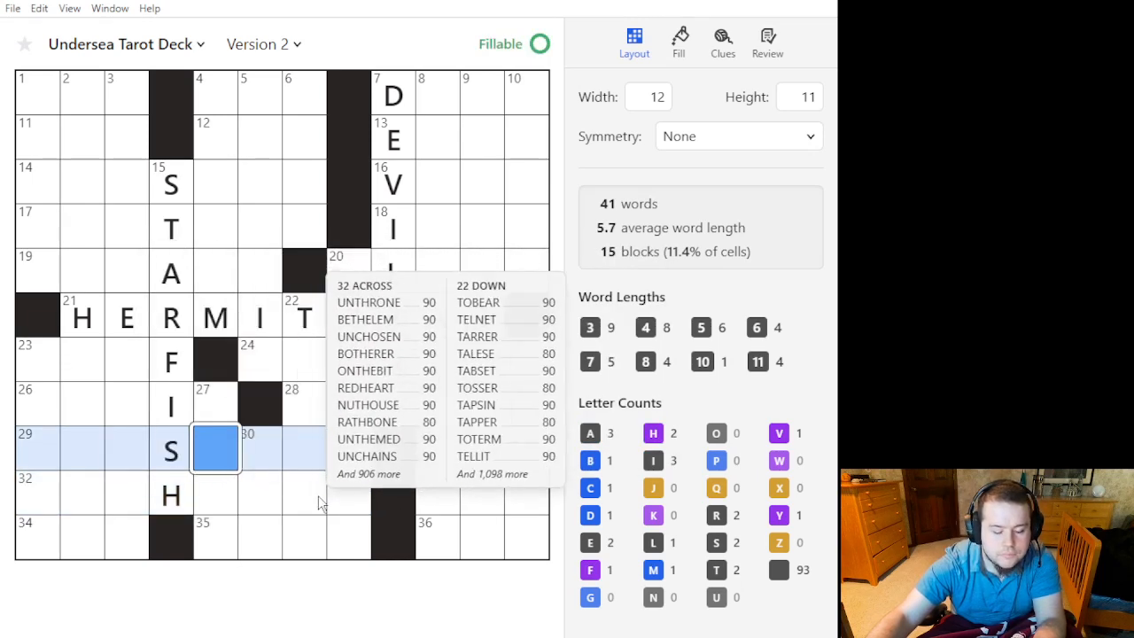
key("period")
left_click(218, 501)
key("period")
left_click(214, 538)
key("period")
Remove the black block from row eight's sixth cell and place one in that row's eighth cell, beside the Y.
left_click(270, 406)
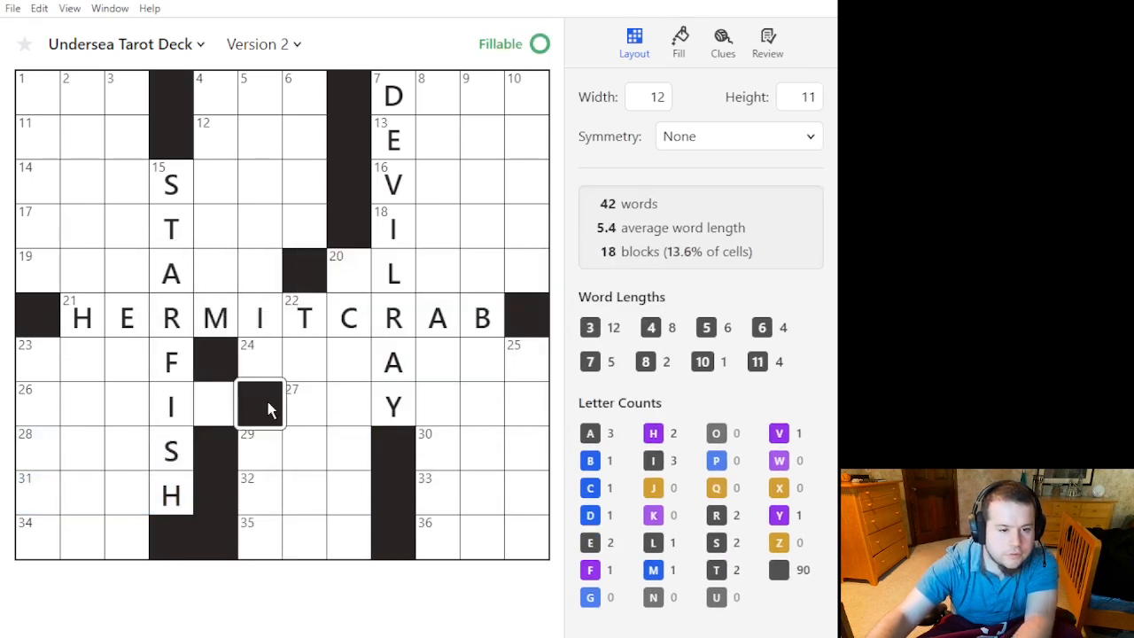
key("period")
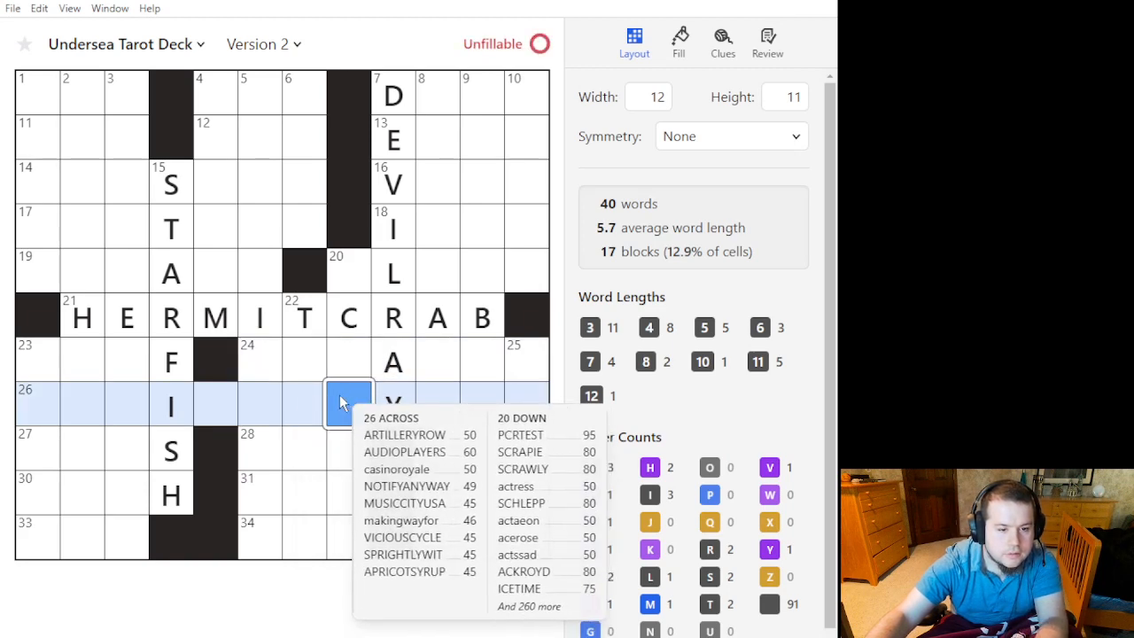
left_click(349, 423)
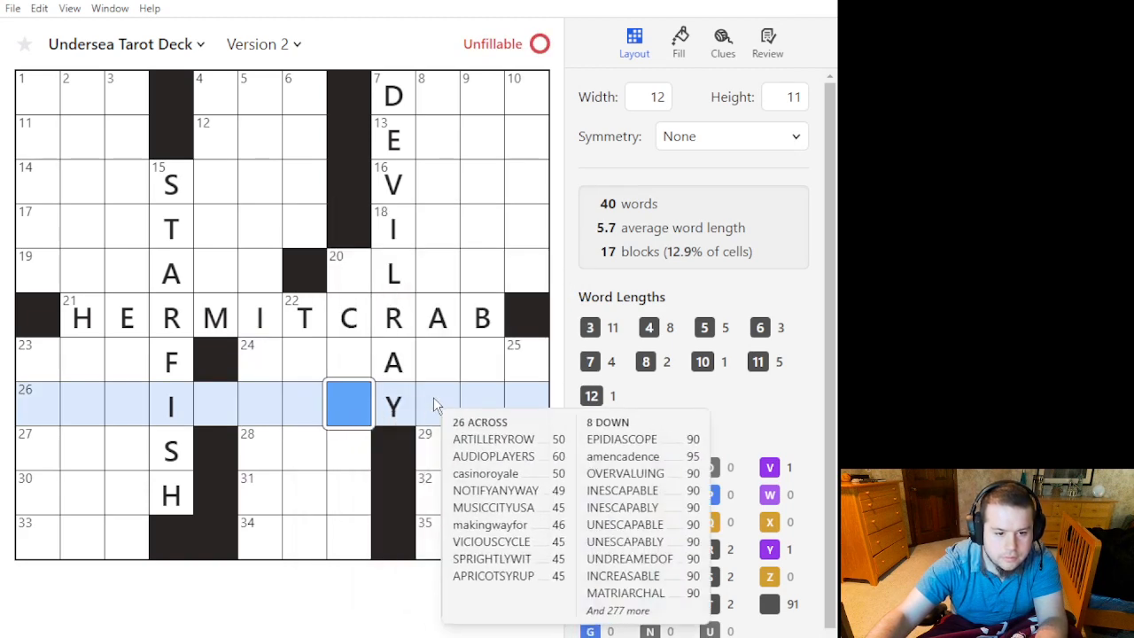
key("period")
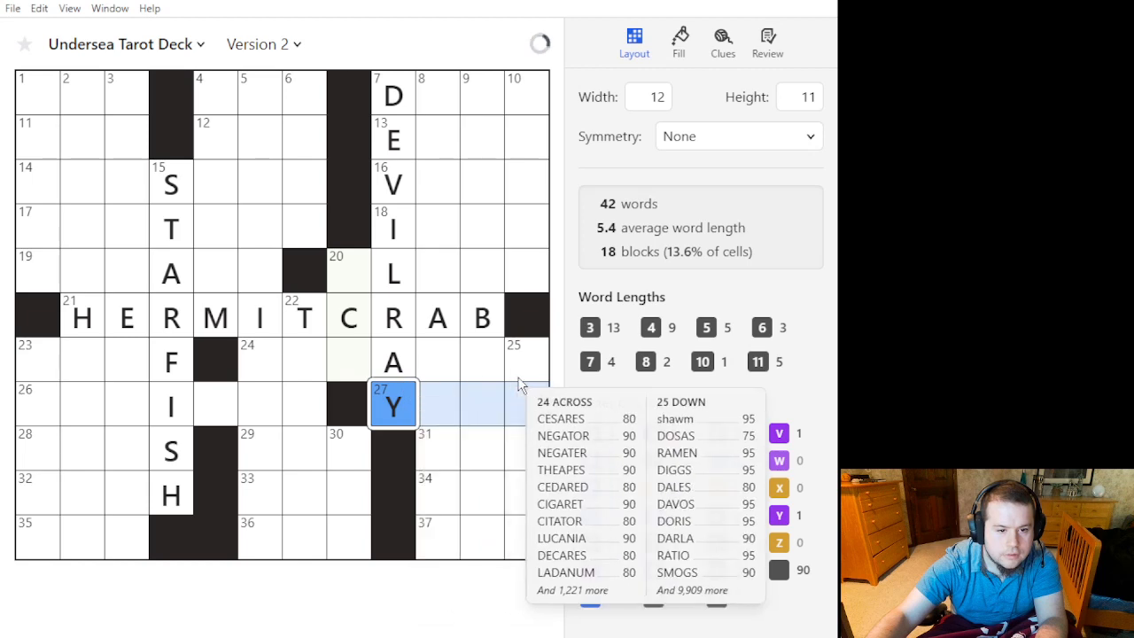
Place black blocks in the last two cells of row seven, beneath the end of HERMITCRAB.
left_click(537, 276)
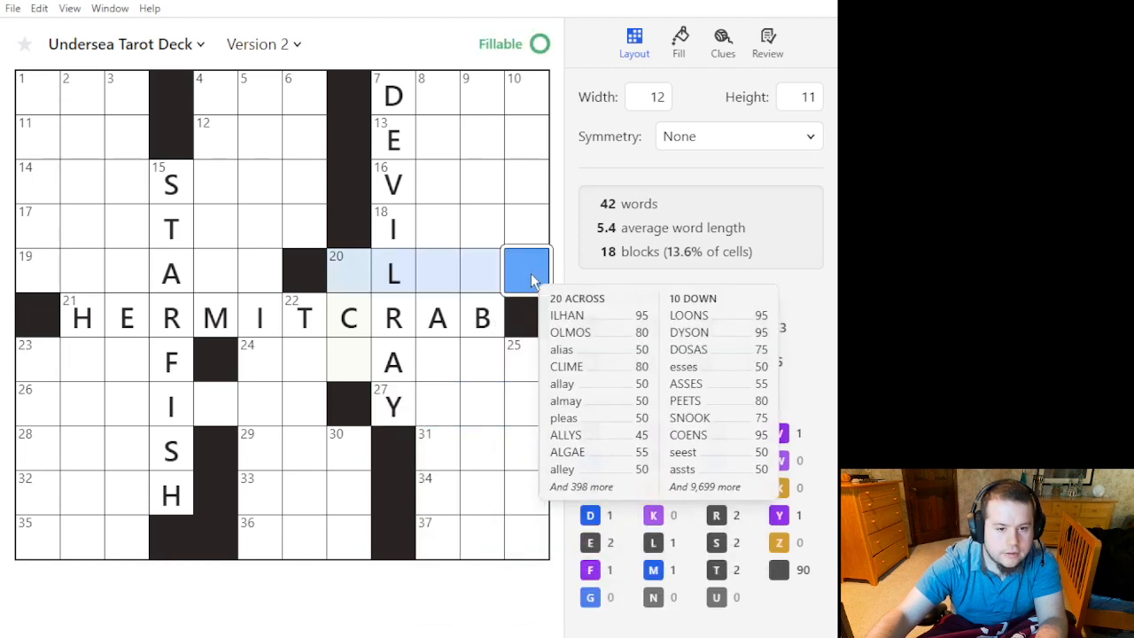
left_click(527, 345)
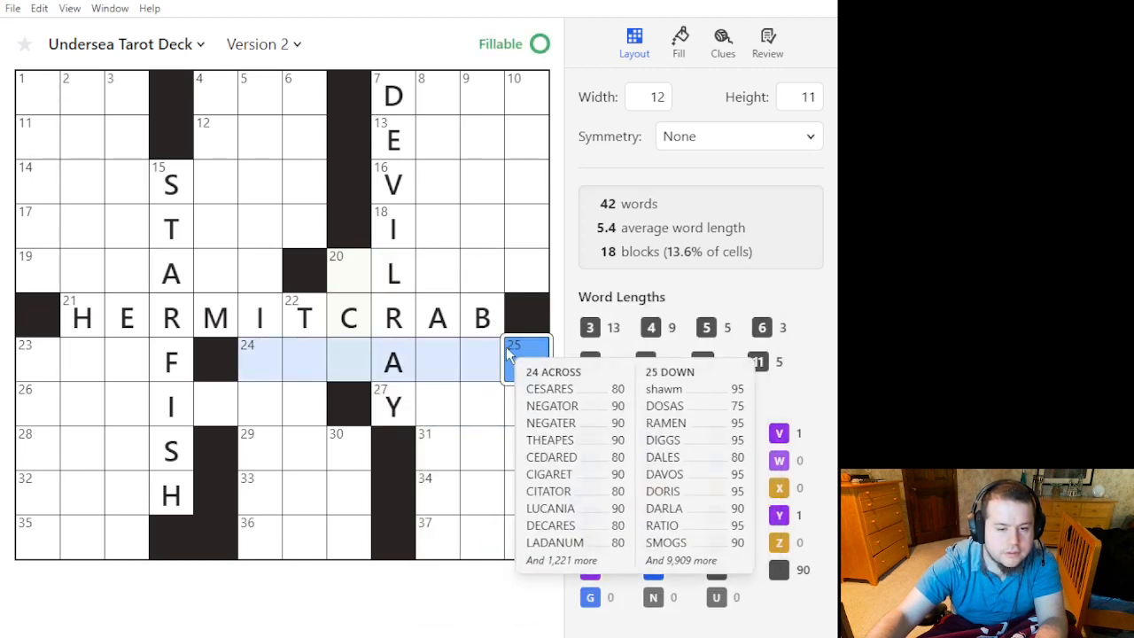
key("period")
left_click(475, 368)
key("period")
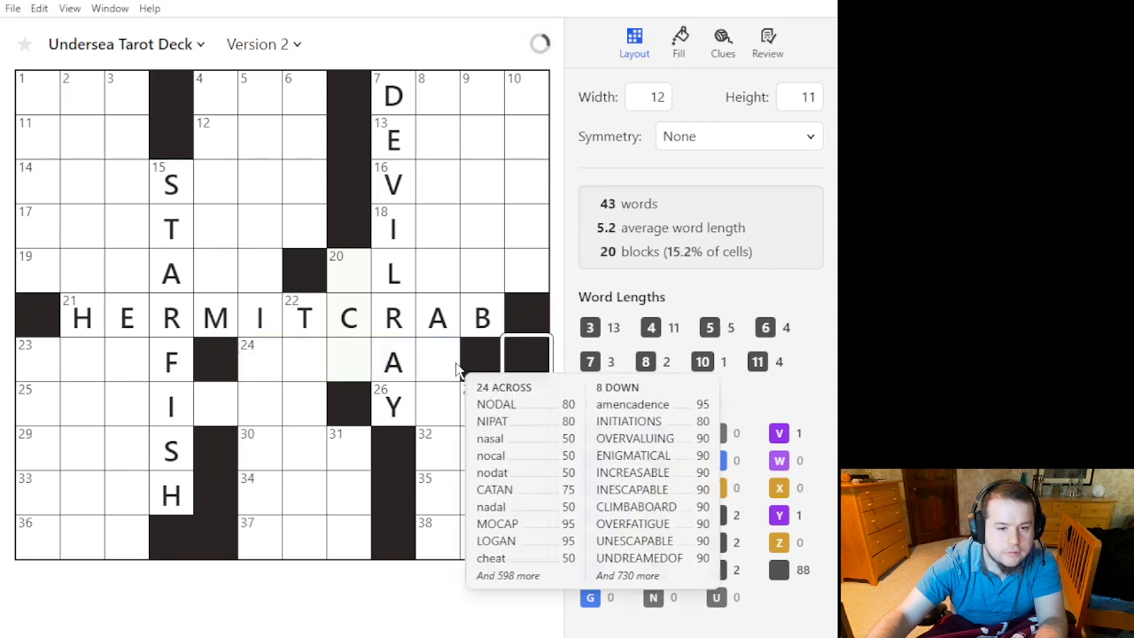
Try a black block in row seven's tenth cell, below the A of CRAB.
key("period")
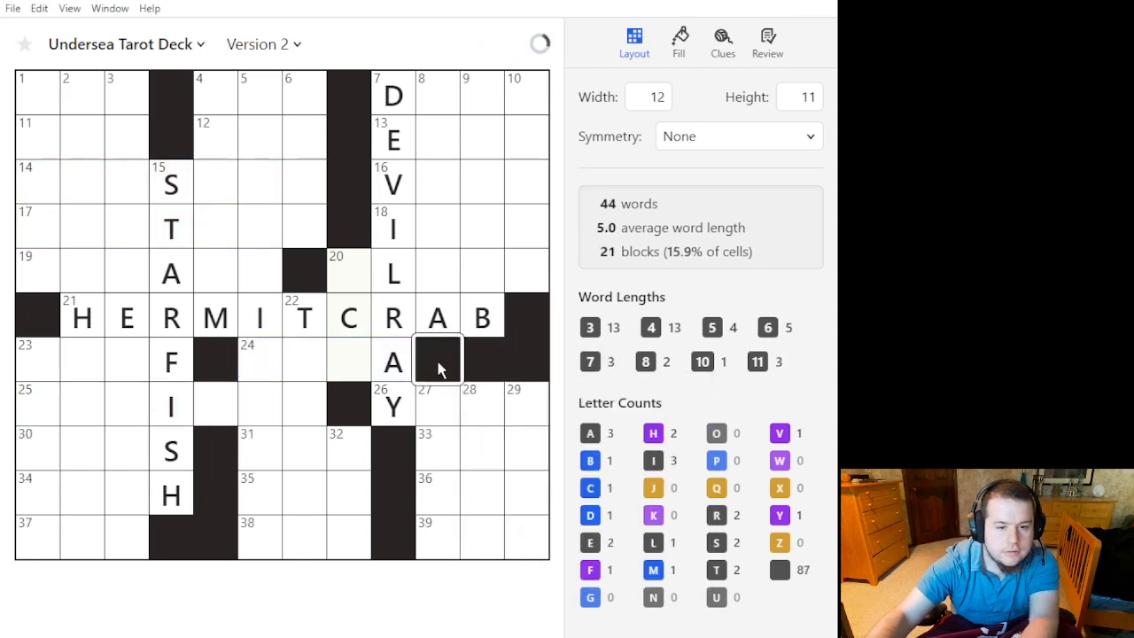
key("BackSpace")
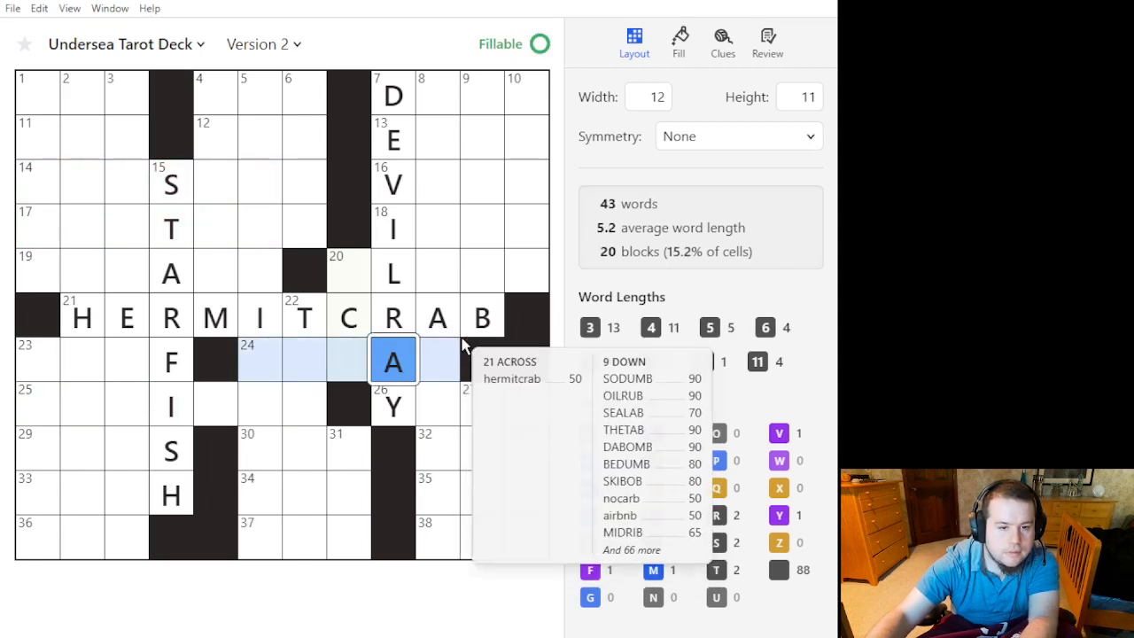
left_click(449, 348)
left_click(453, 282)
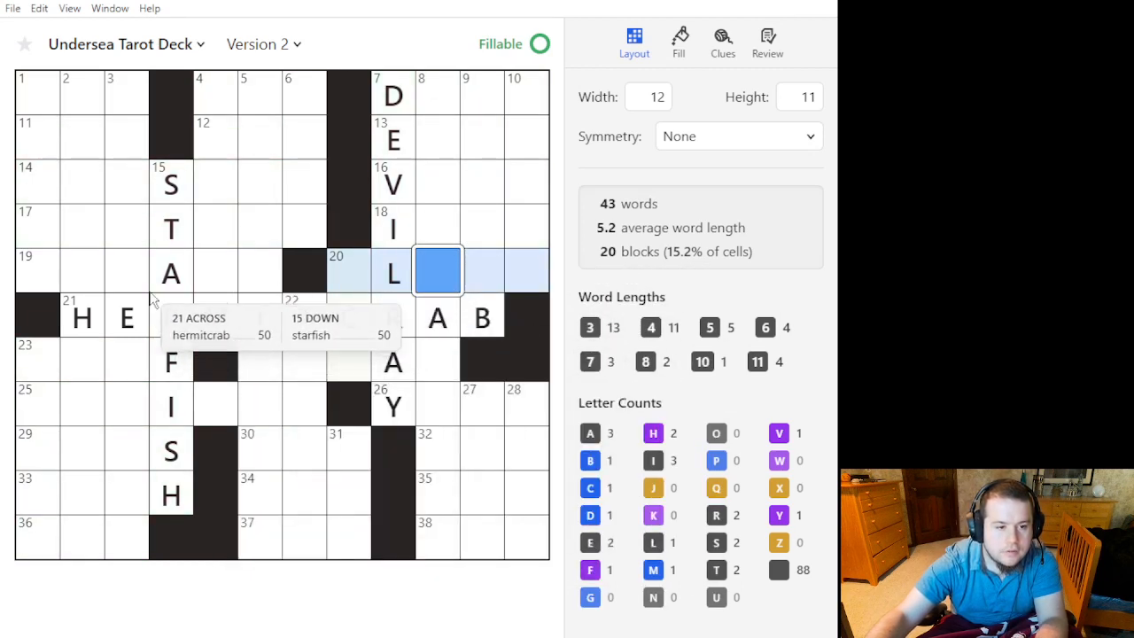
Place black blocks in the first three cells of row five.
left_click(48, 275)
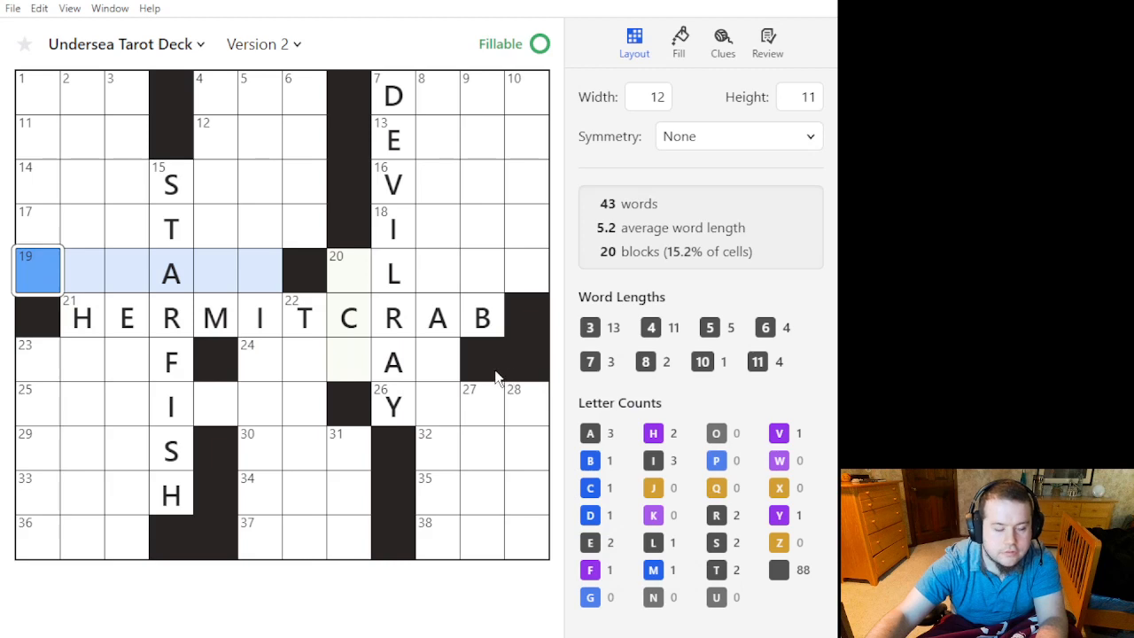
key("period")
key("period")
key("period")
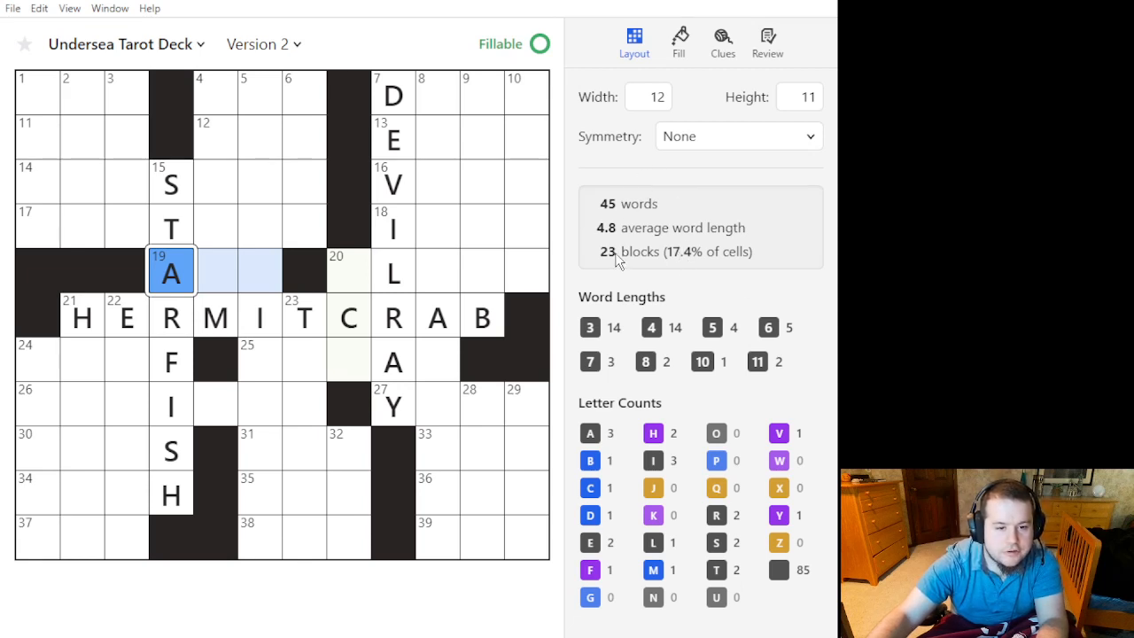
left_click(446, 333)
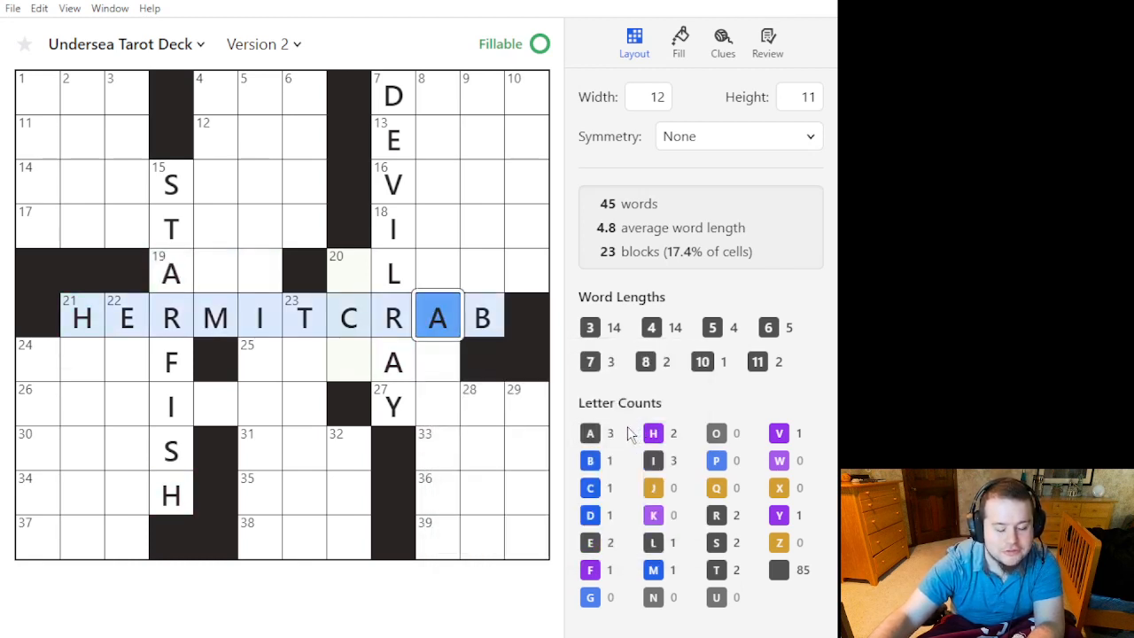
mouse_move(625, 428)
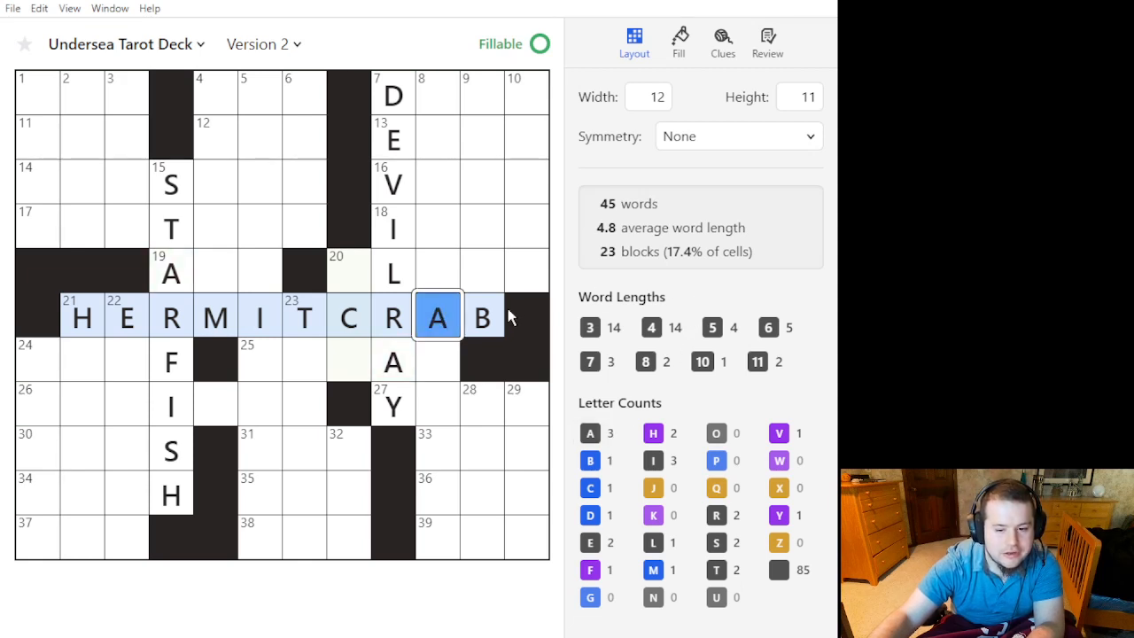
mouse_move(611, 368)
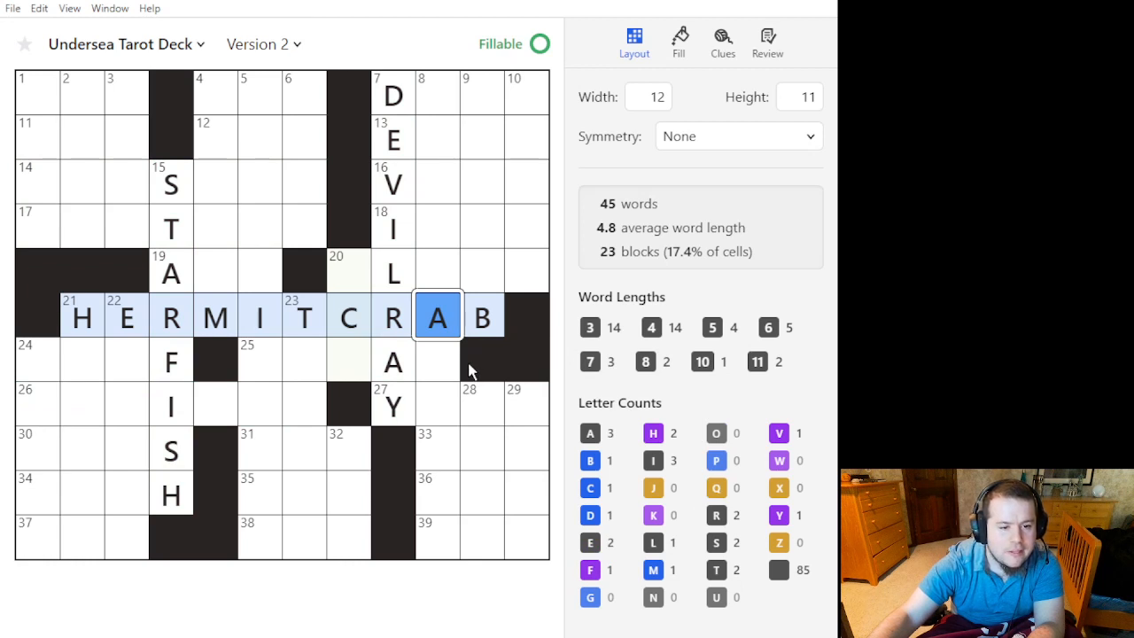
Try a black block in row seven's sixth cell, below the I of HERMIT.
left_click(266, 358)
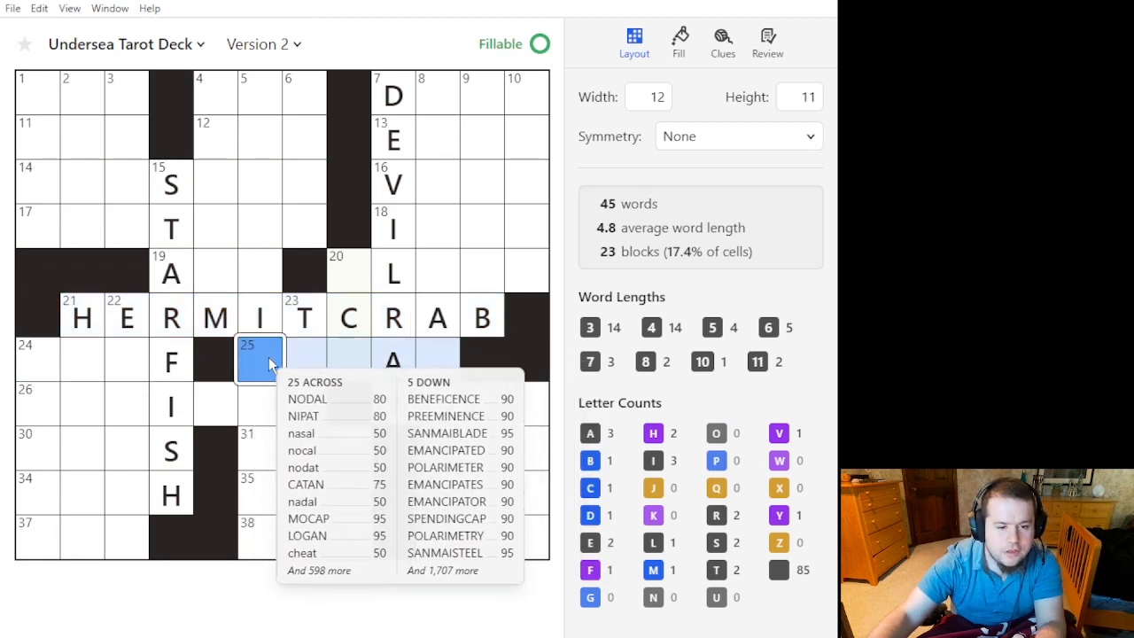
key("period")
left_click(260, 365)
key("BackSpace")
left_click(260, 364)
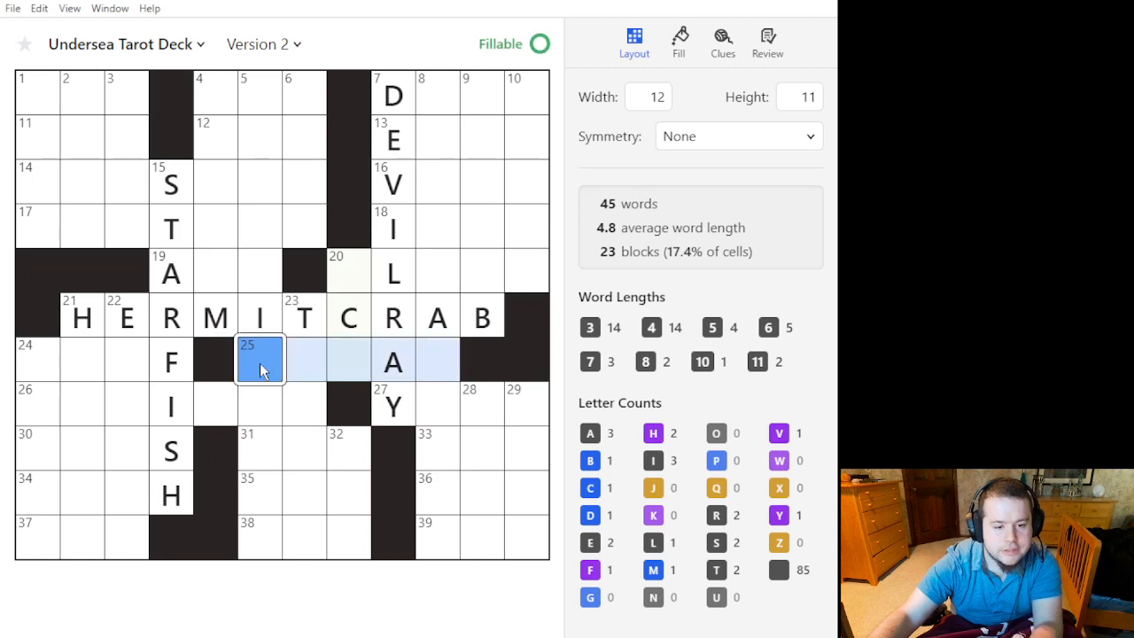
key("period")
left_click(260, 364)
left_click(262, 371)
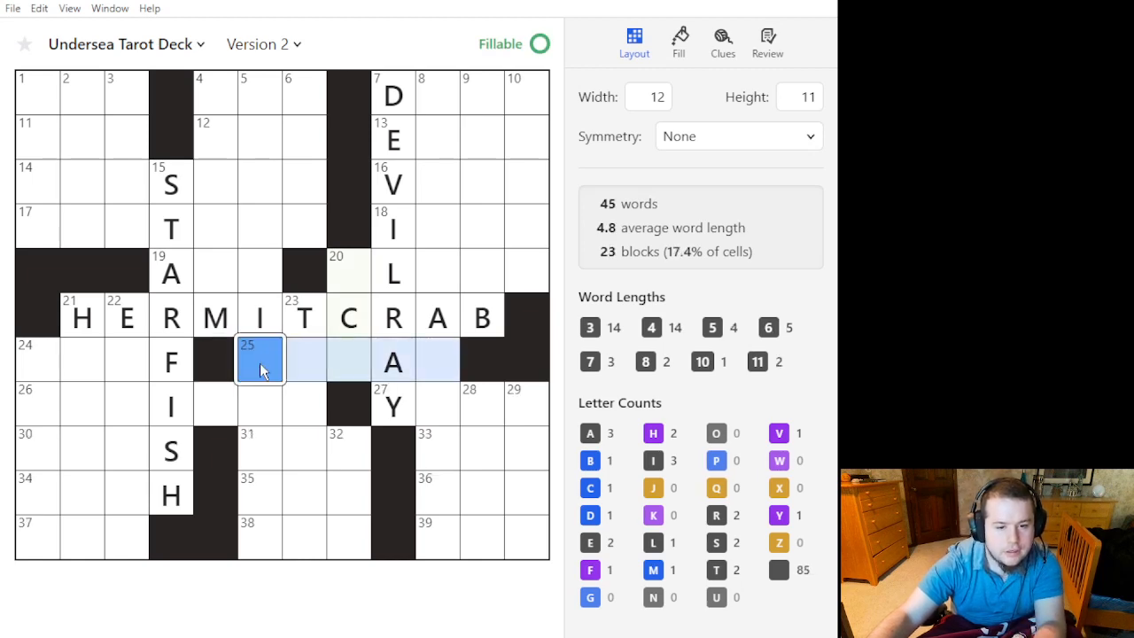
Place a black block in row seven's tenth cell and shift that row's fifth-cell block to the sixth cell.
left_click(437, 360)
key("period")
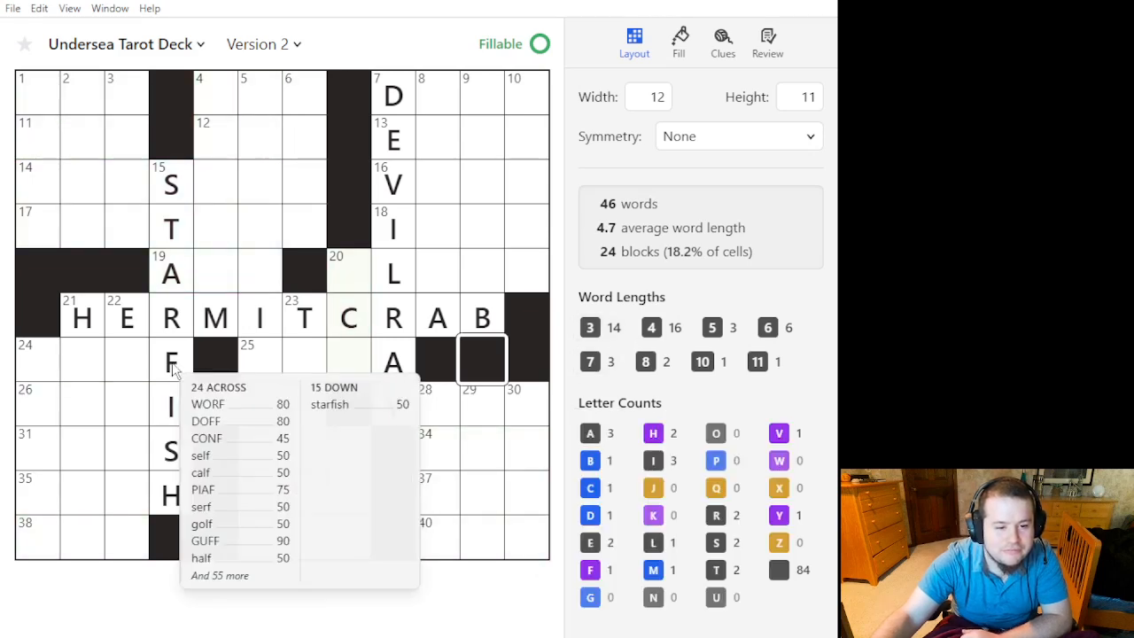
left_click(212, 356)
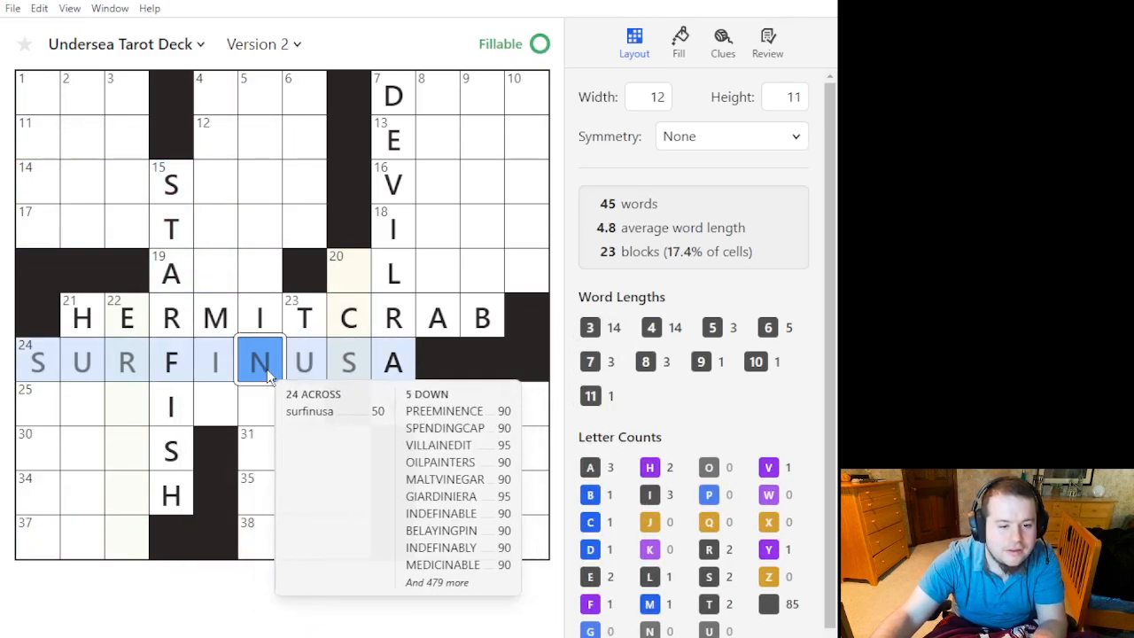
left_click(264, 365)
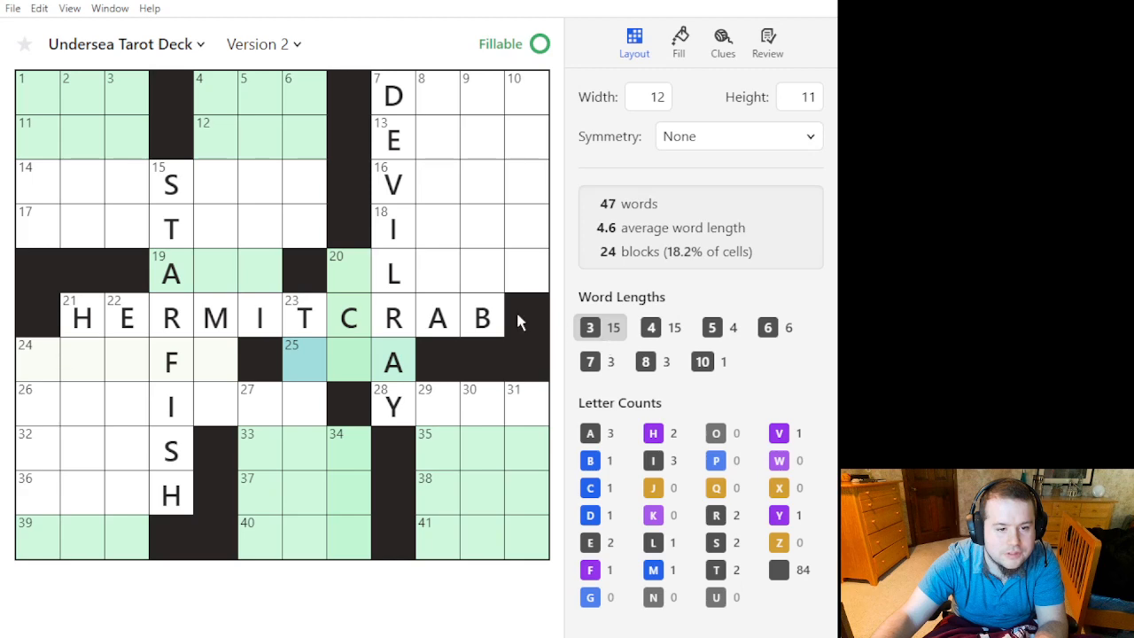
Replace the black blocks in row four's eighth cell and row five's seventh cell with one in row four's seventh cell.
left_click(345, 245)
left_click(311, 269)
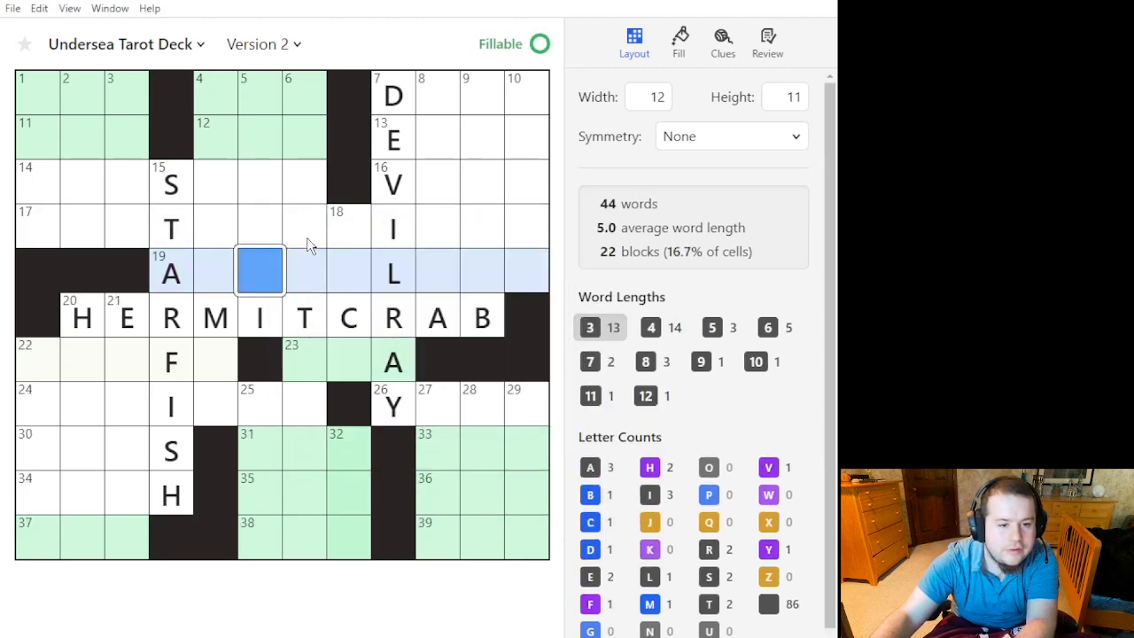
left_click(309, 239)
type("/")
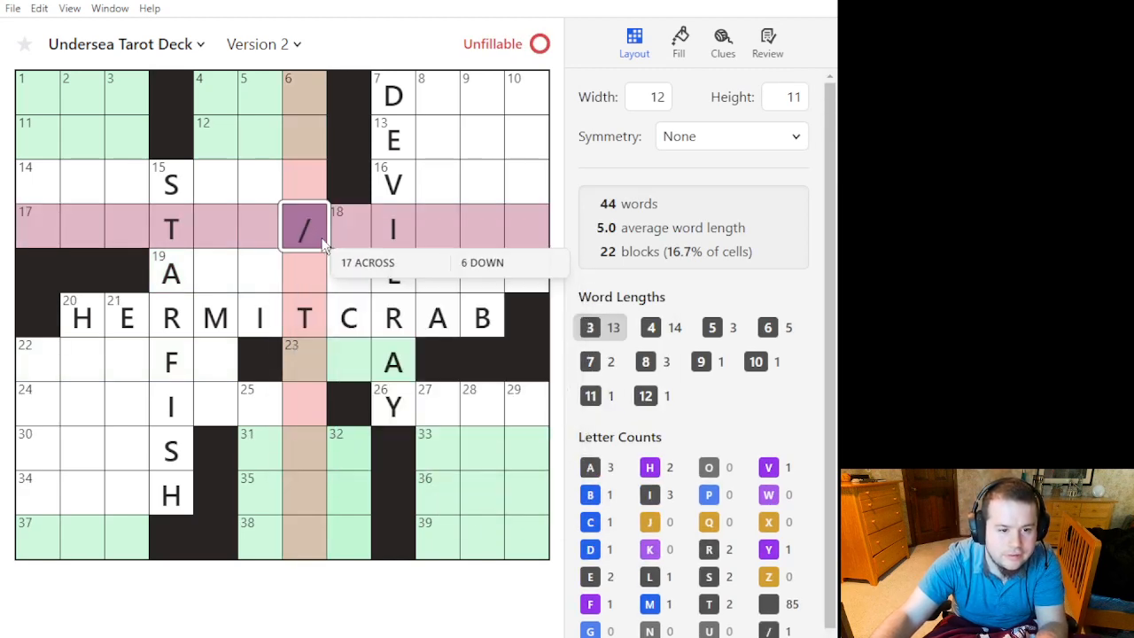
key("period")
left_click(280, 257)
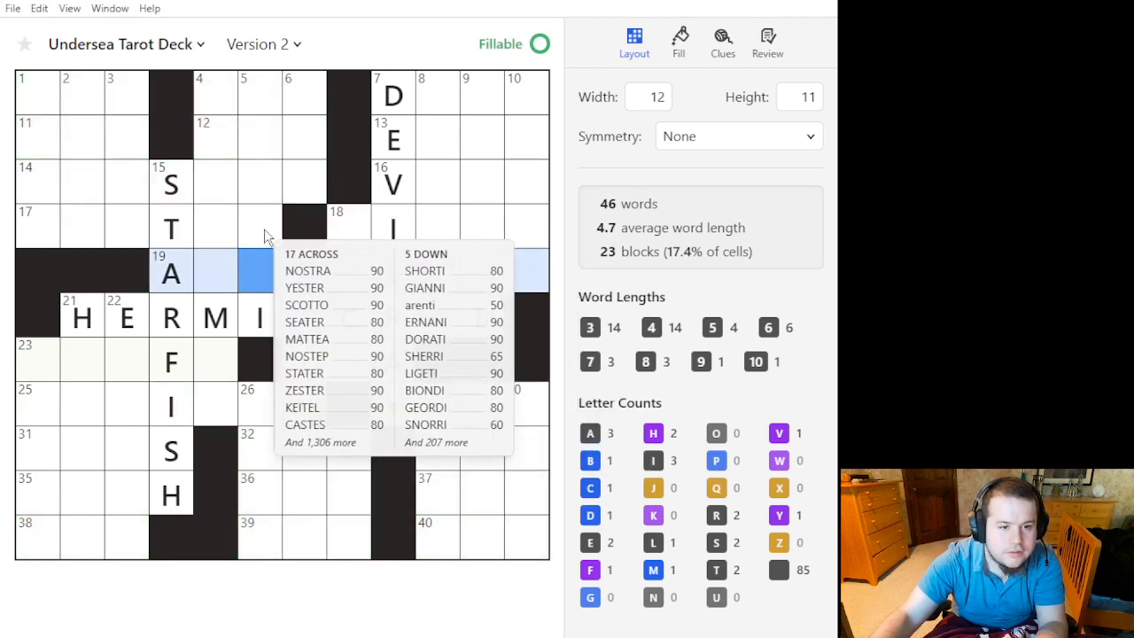
Move the black block from row four's seventh cell down to row five's seventh cell.
left_click(314, 240)
key("period")
left_click(308, 275)
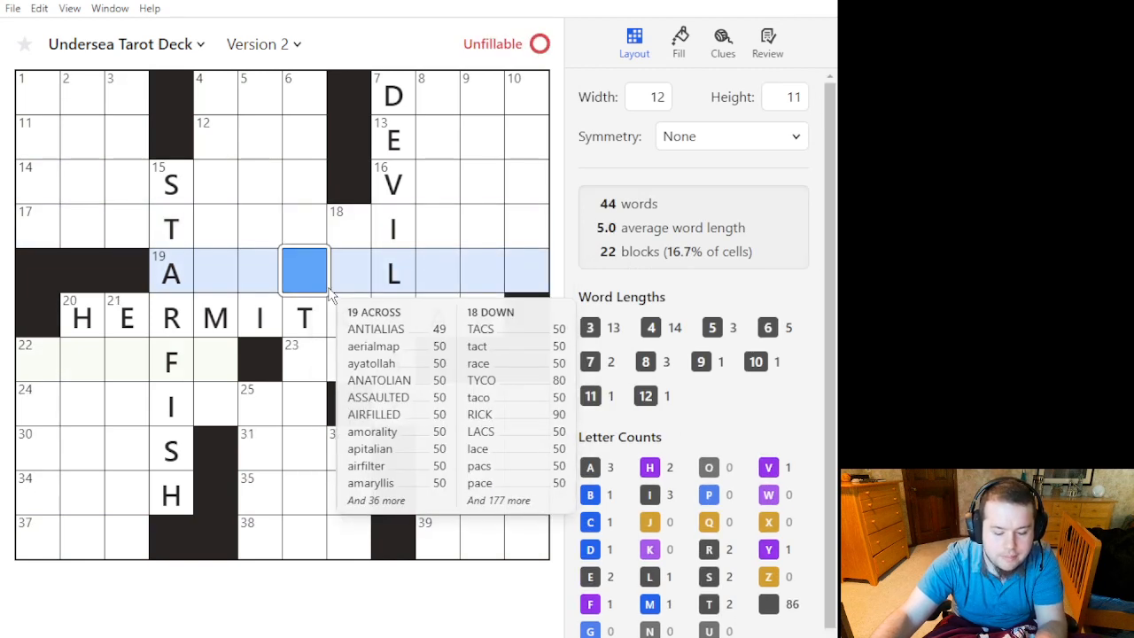
key("period")
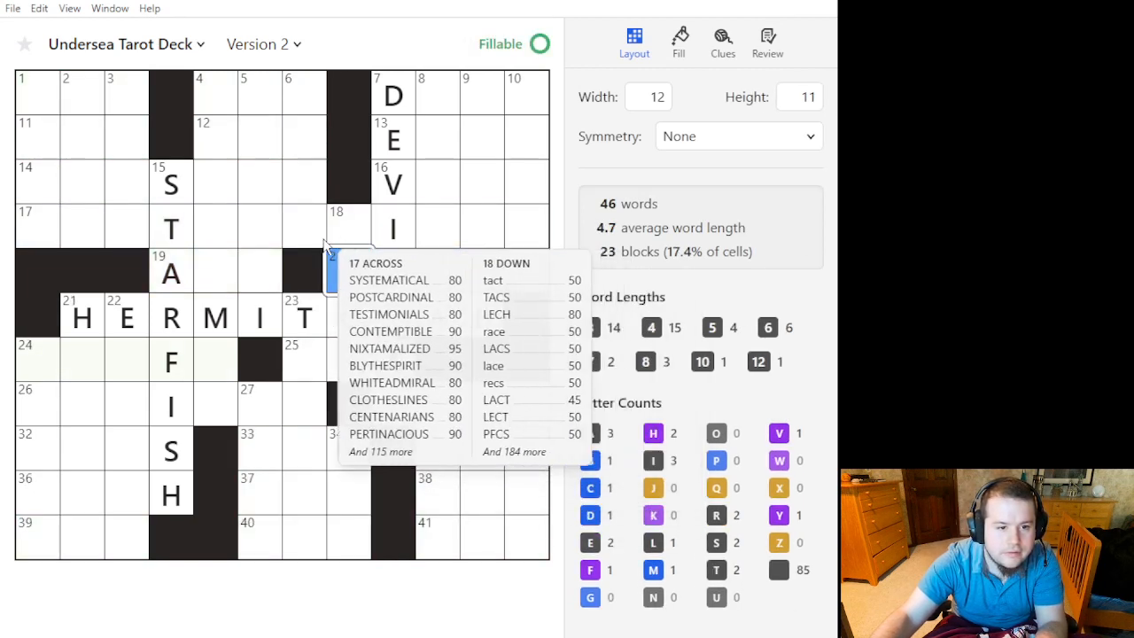
Place a black block in row four's fifth cell, beside the T of STARFISH.
left_click(261, 235)
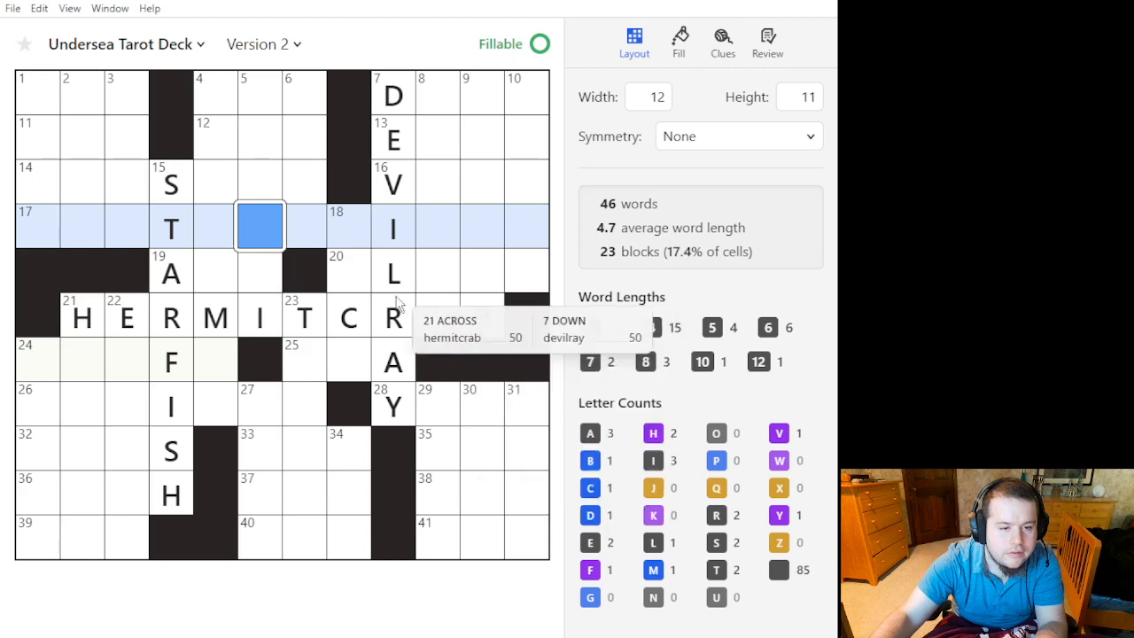
key("Left")
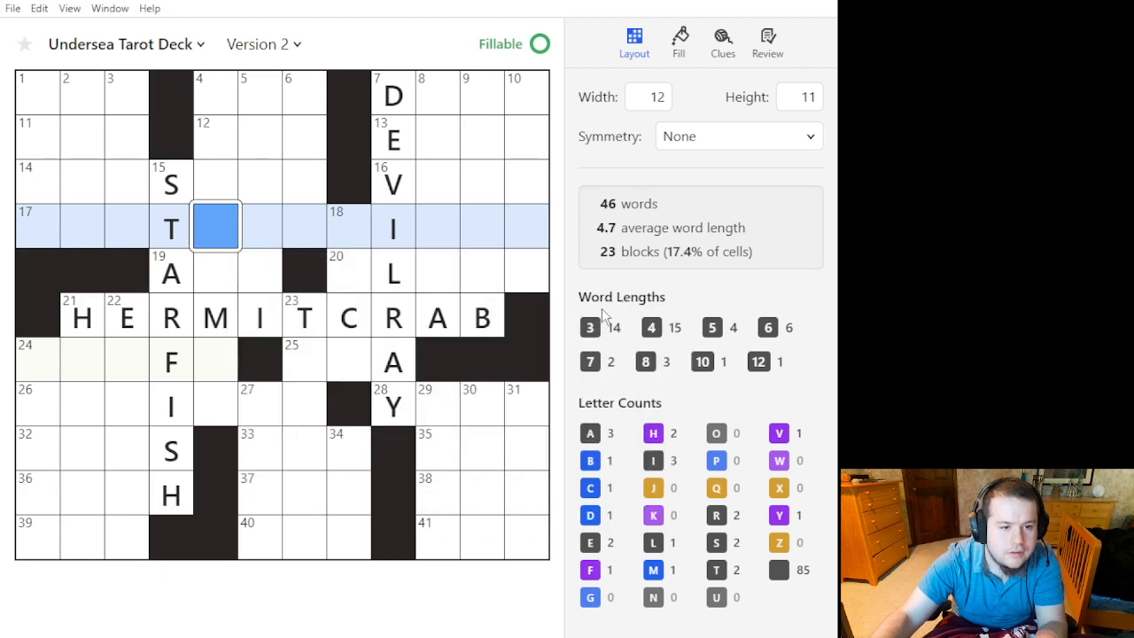
key("period")
mouse_move(653, 330)
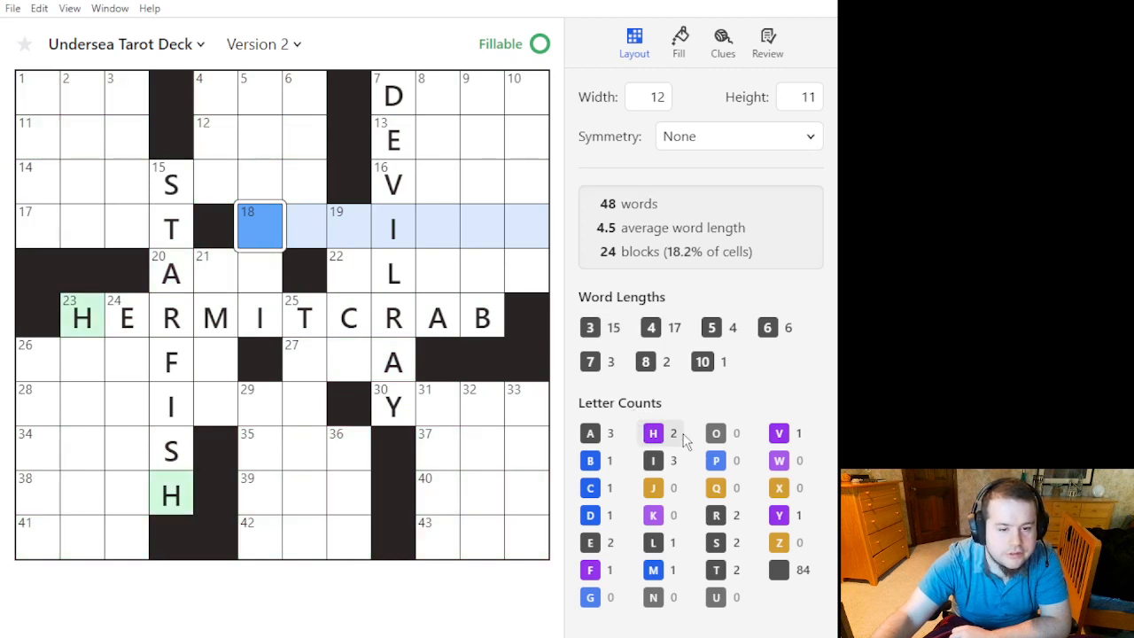
Clear the black blocks from row seven's tenth cell and row five's third cell.
left_click(429, 365)
key("BackSpace")
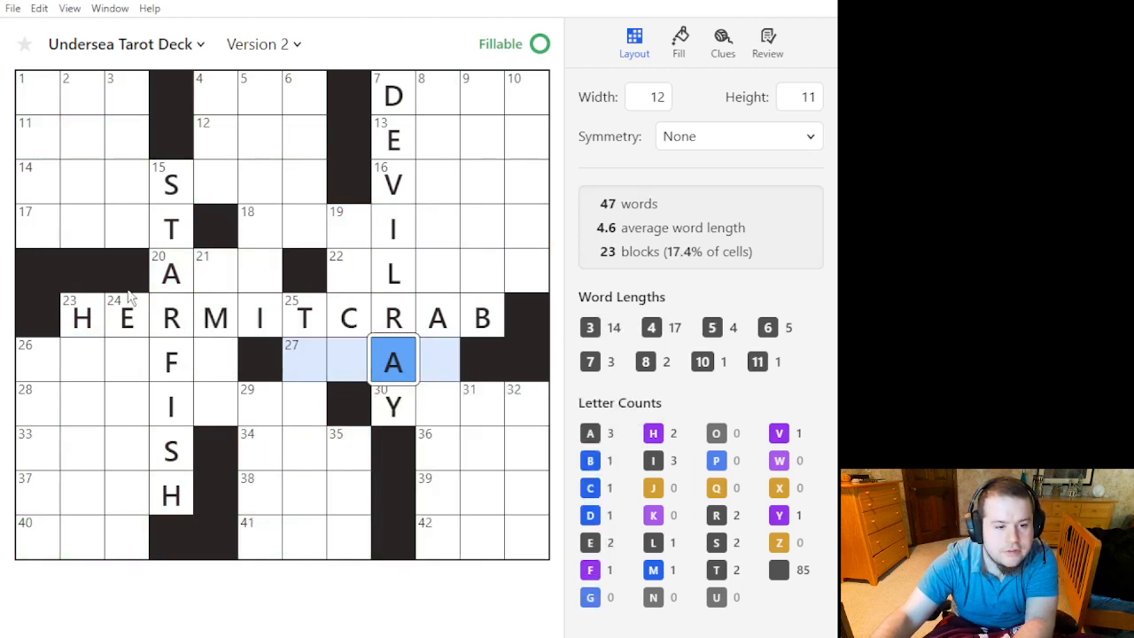
left_click(127, 279)
key("BackSpace")
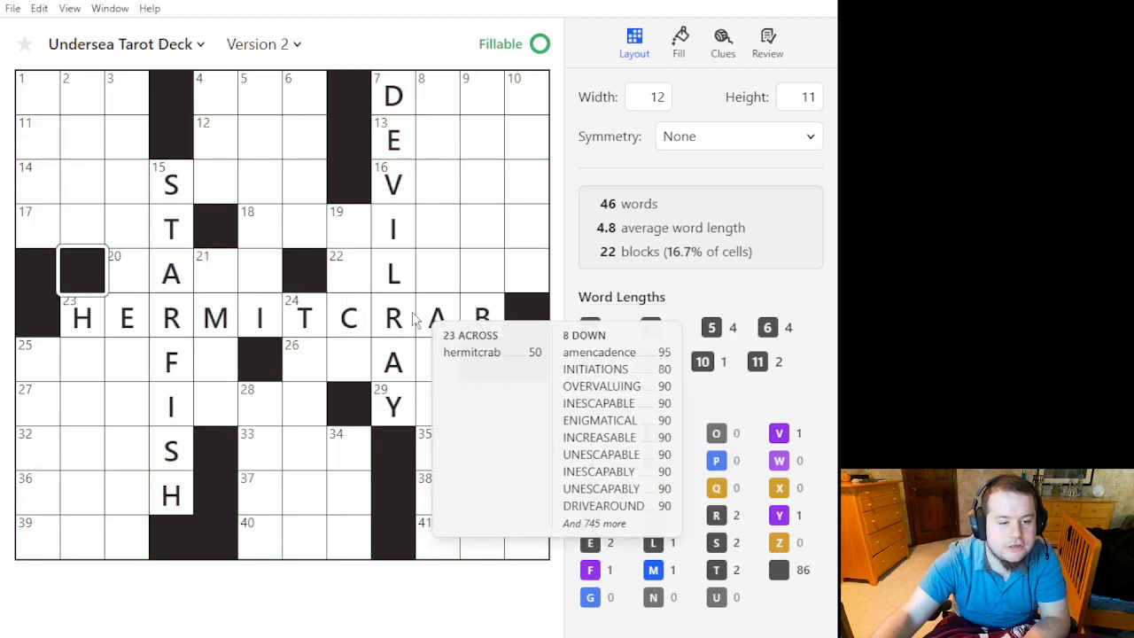
left_click(395, 321)
left_click(123, 268)
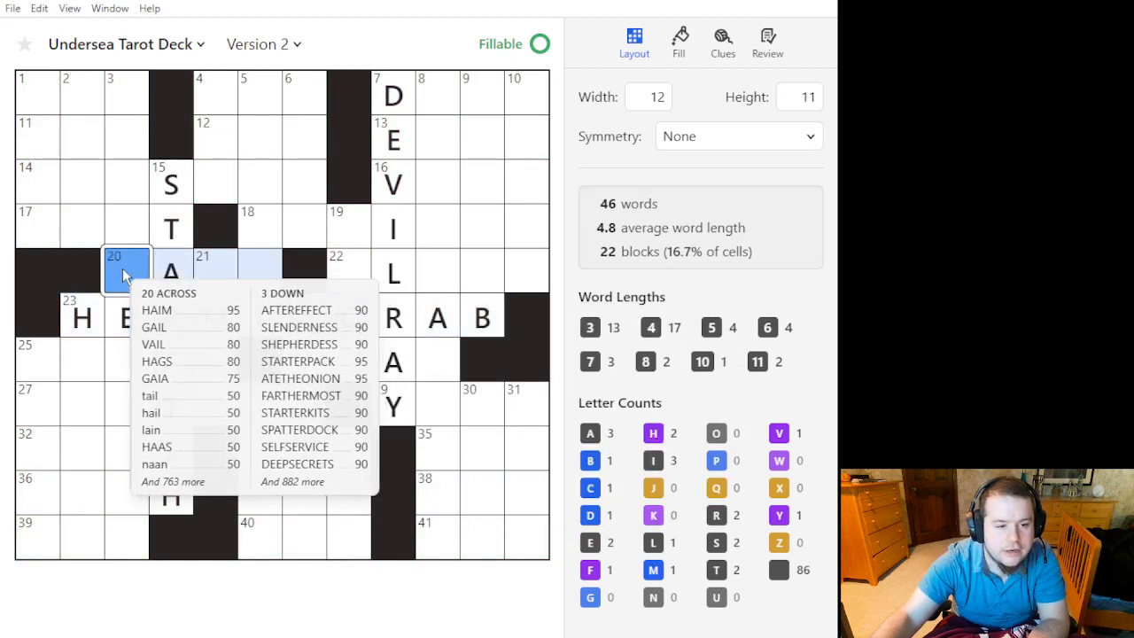
left_click(123, 269)
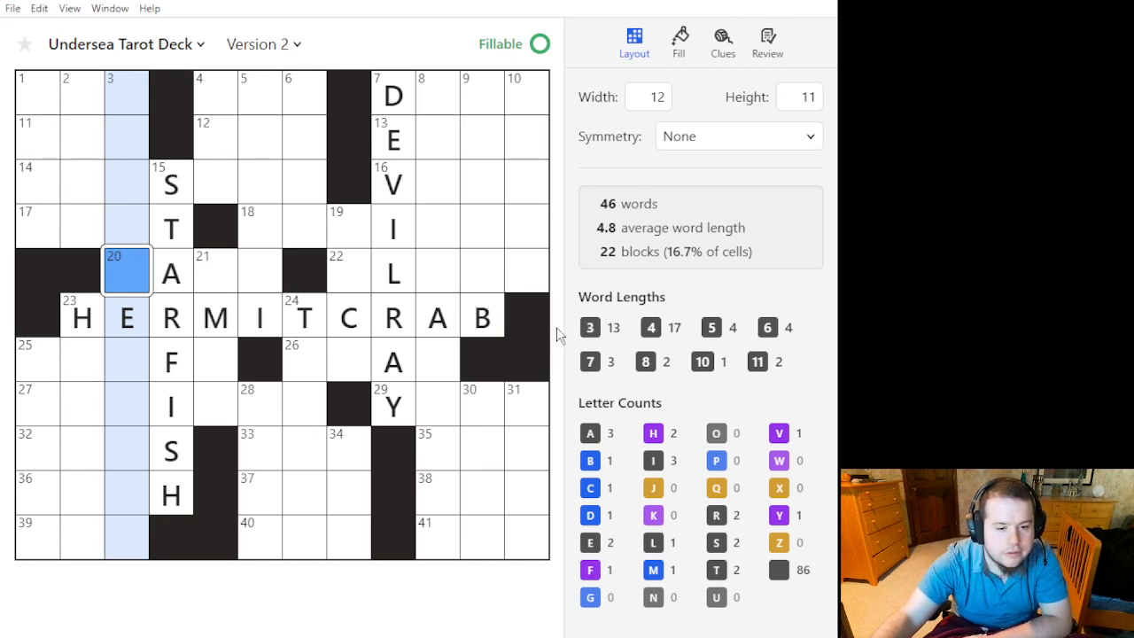
mouse_move(492, 335)
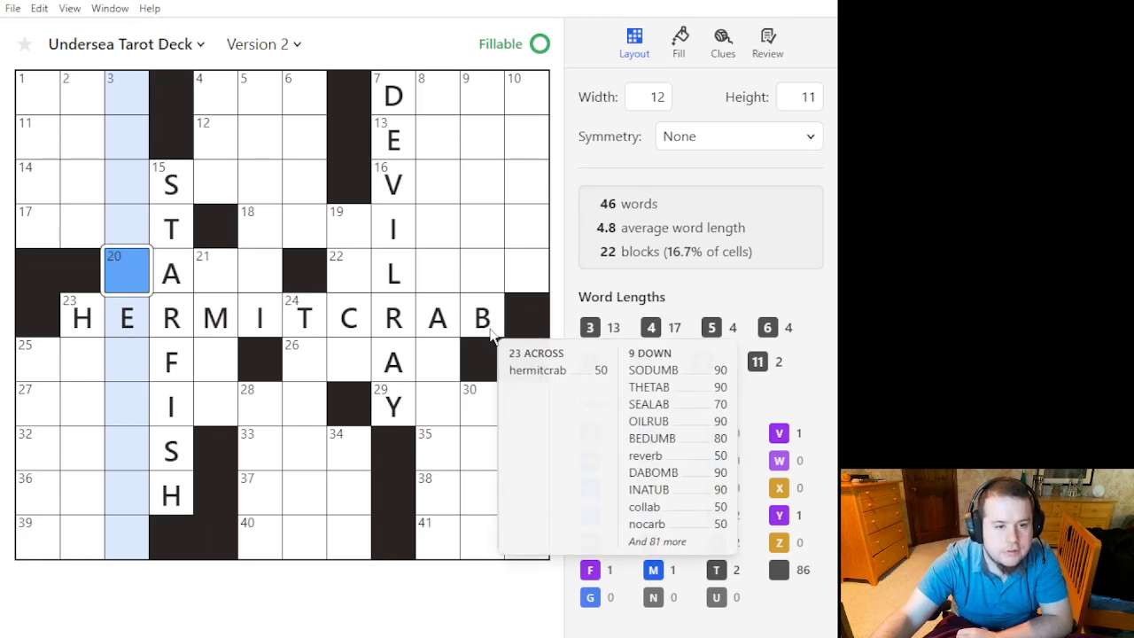
Duplicate Version 2 of the puzzle and open the copy.
mouse_move(247, 89)
left_click(264, 46)
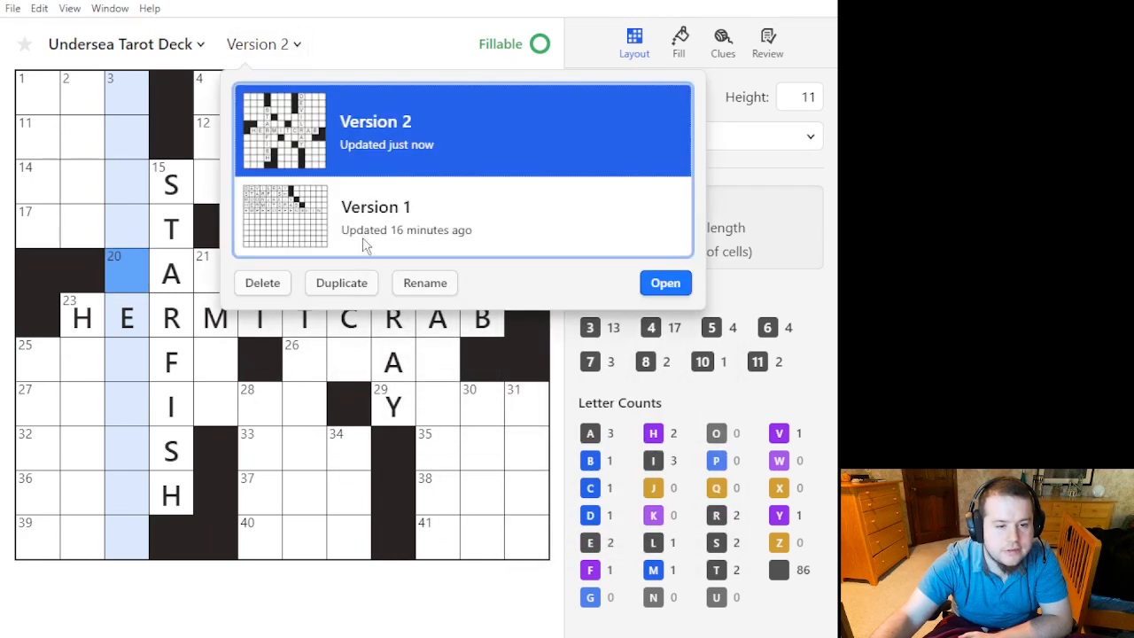
left_click(341, 283)
left_click(447, 148)
double_click(447, 148)
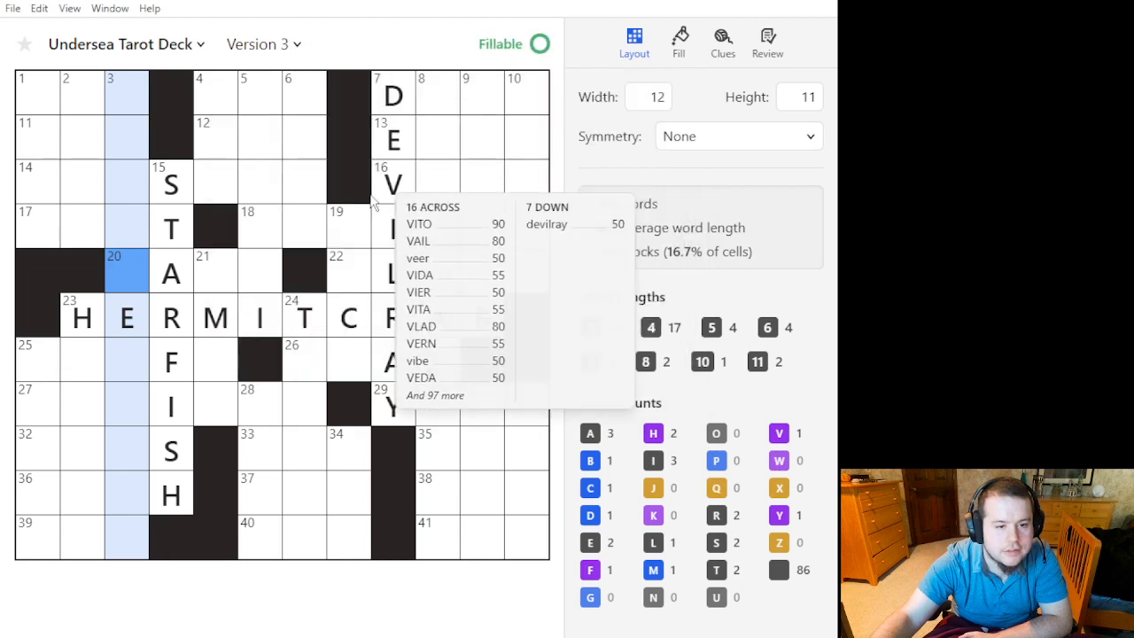
Rename Version 2 as "Grid skeleton".
left_click(276, 51)
left_click(456, 258)
left_click(425, 374)
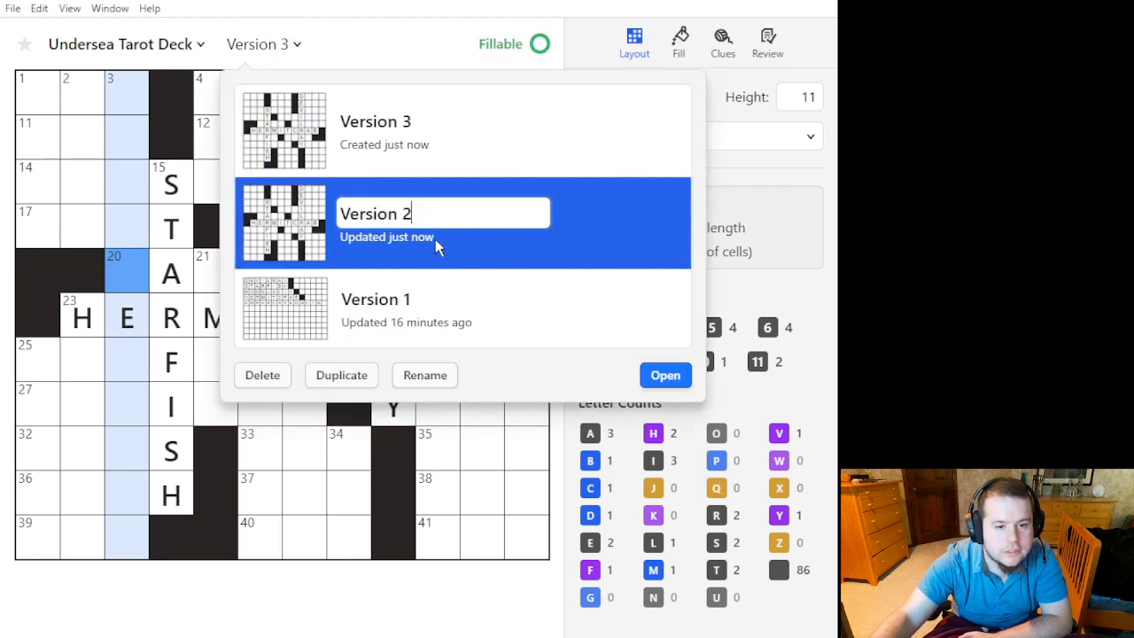
key("ctrl+a")
type("Grid skeleton")
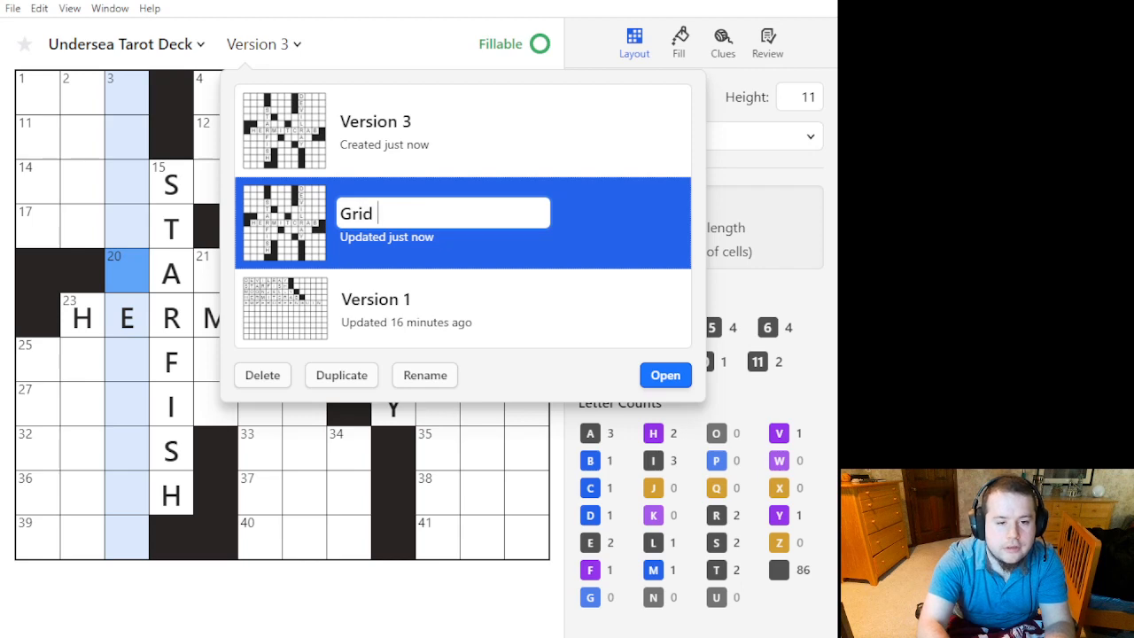
key("Return")
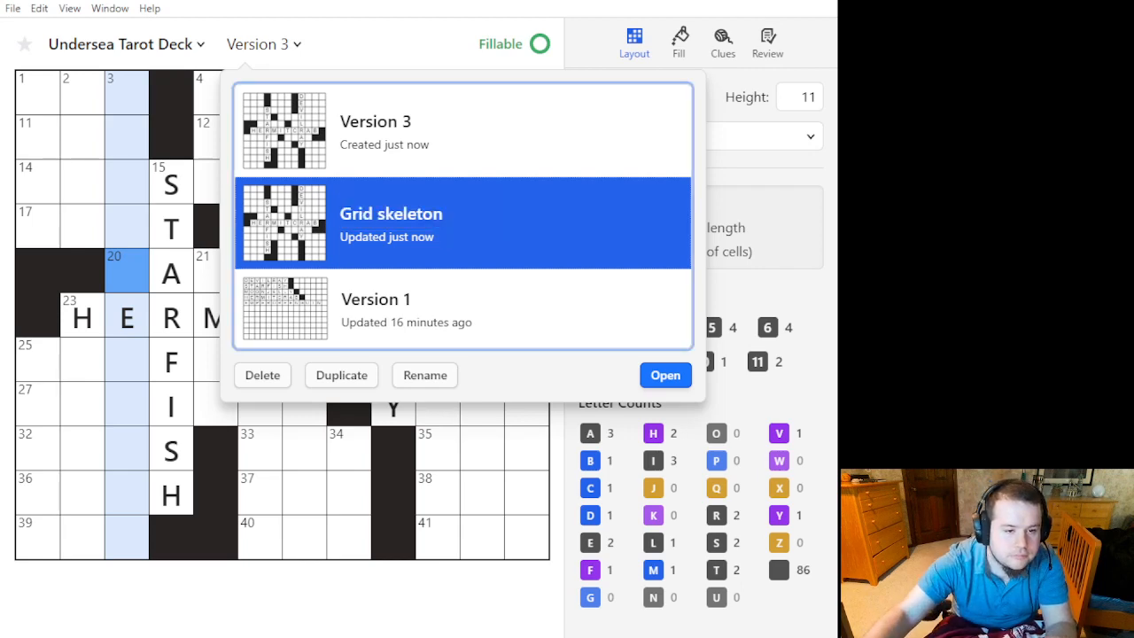
Rename Version 3 as "Filling" and return to its grid.
left_click(487, 99)
double_click(486, 100)
left_click(263, 43)
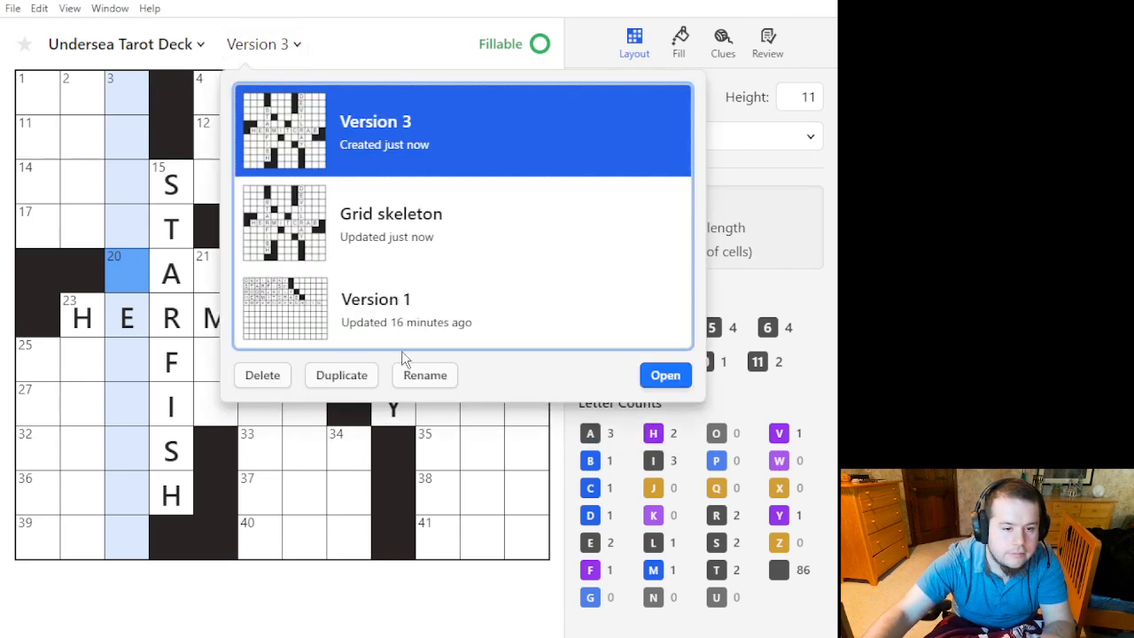
left_click(416, 375)
key("BackSpace")
key("BackSpace")
key("BackSpace")
key("BackSpace")
key("BackSpace")
key("BackSpace")
key("BackSpace")
key("BackSpace")
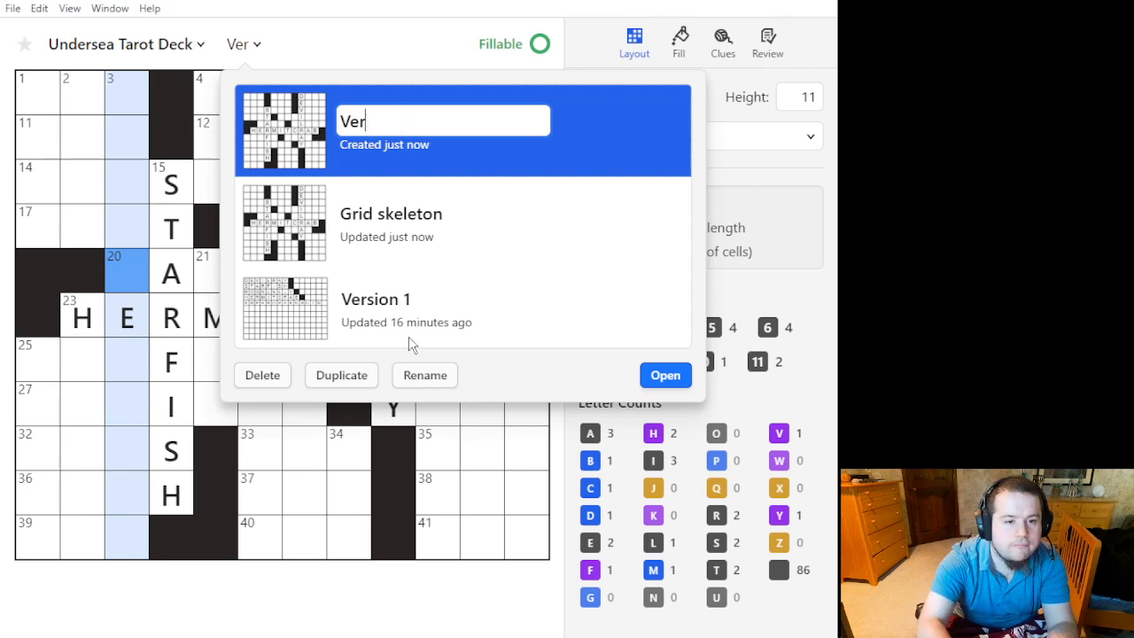
type("Filling")
key("Return")
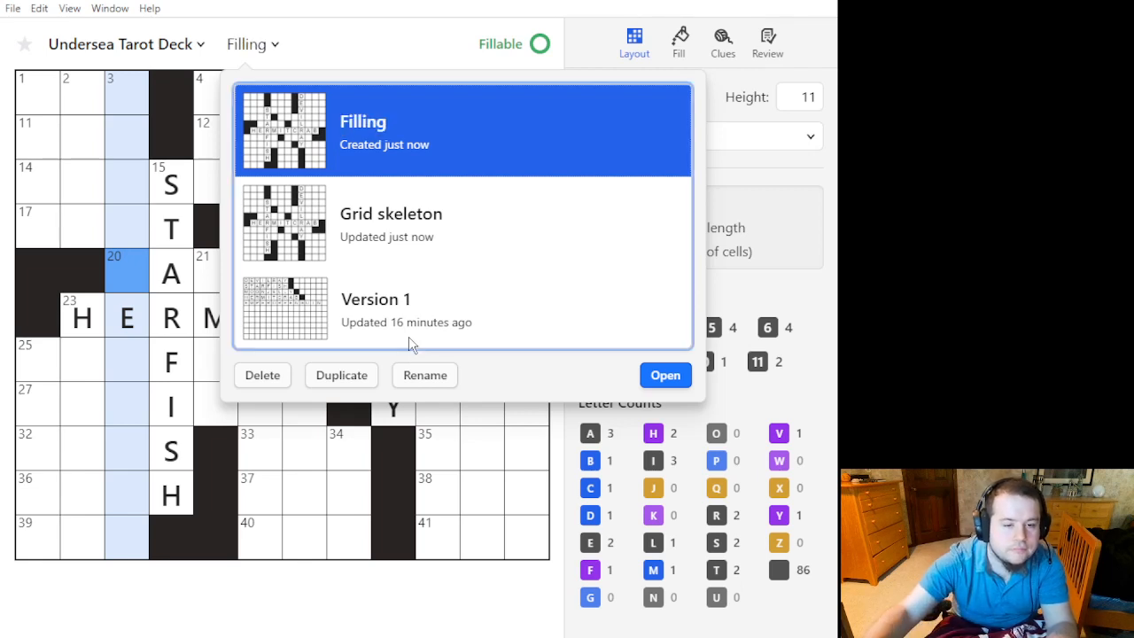
left_click(157, 156)
Mark the theme entries HERMITCRAB, DEVILRAY and STARFISH in blue.
mouse_move(206, 124)
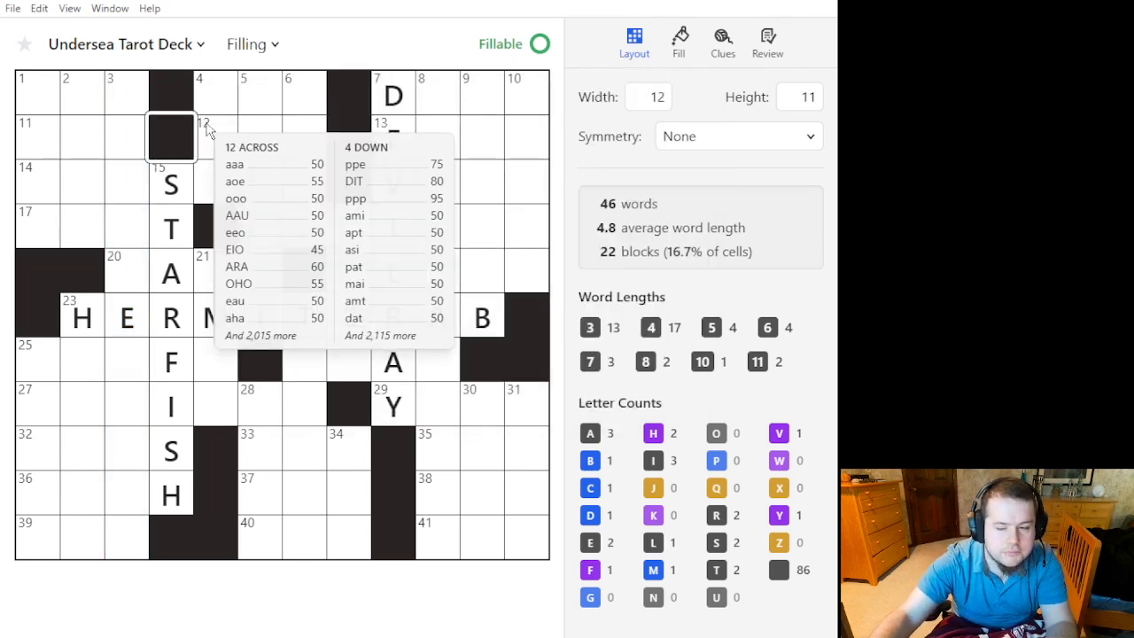
left_click(188, 331)
left_click(188, 331)
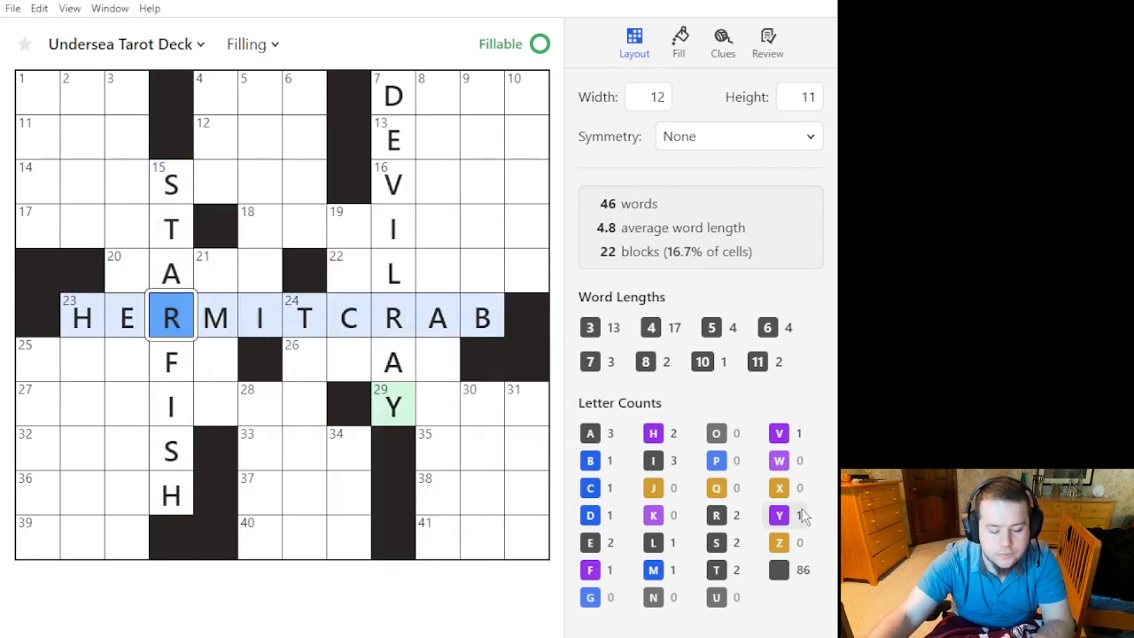
left_click(398, 304)
left_click(189, 331)
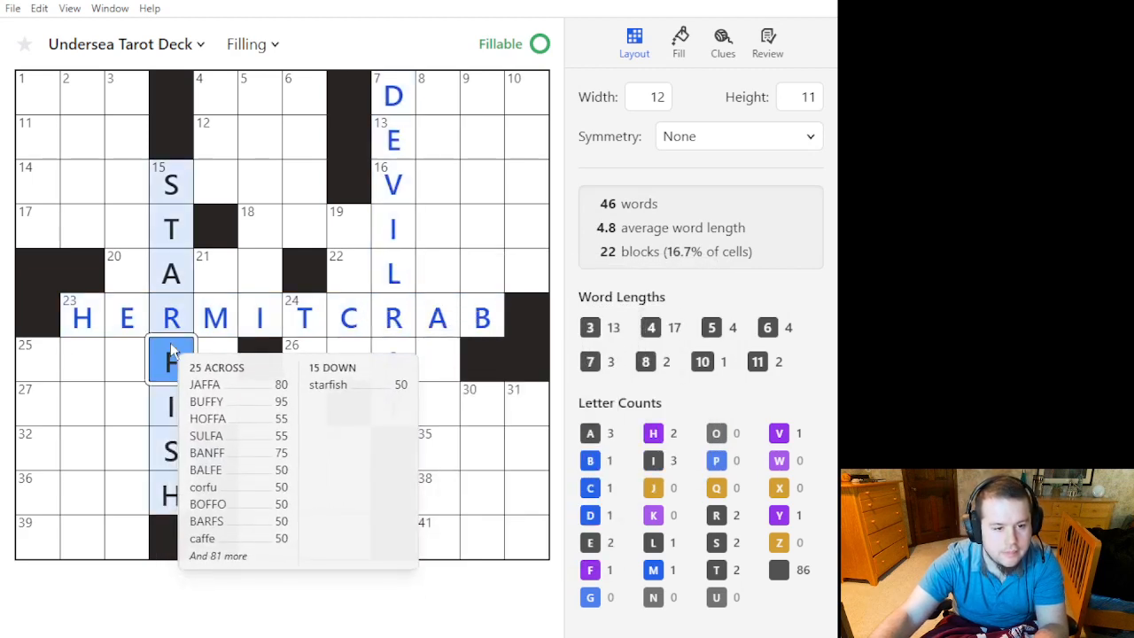
Look over the HERMITCRAB and DEVILRAY entries and the eight-candidate-row across slot crossing the I of DEVILRAY.
left_click(361, 327)
key("Left")
key("Left")
key("Left")
key("Left")
key("Left")
key("Left")
key("Left")
key("Left")
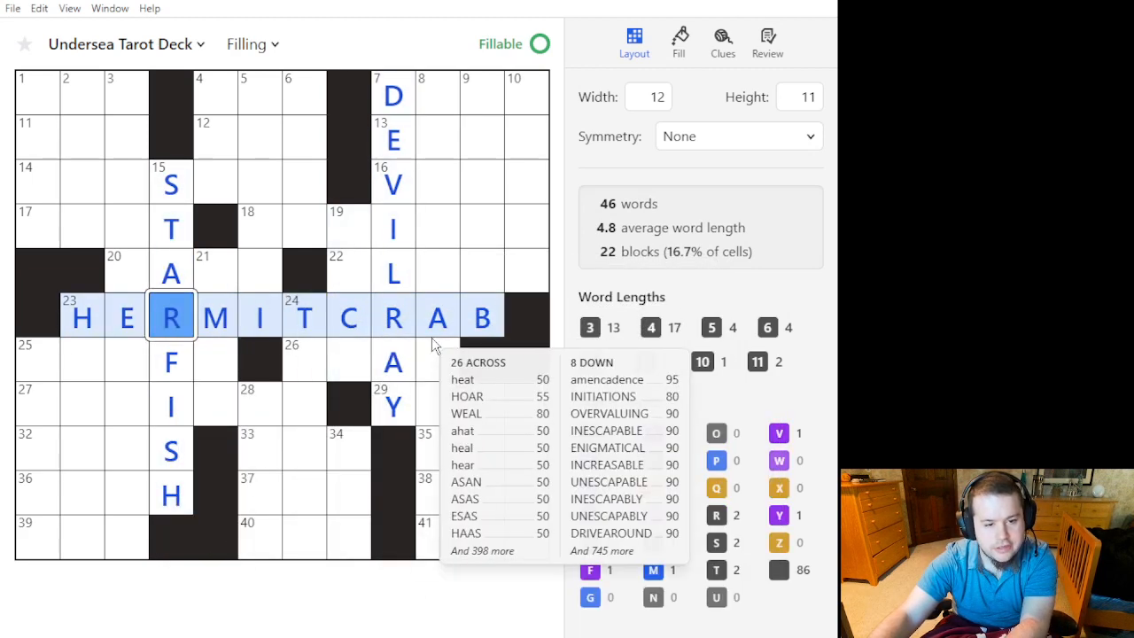
left_click(431, 226)
key("Left")
key("Left")
key("Left")
key("Left")
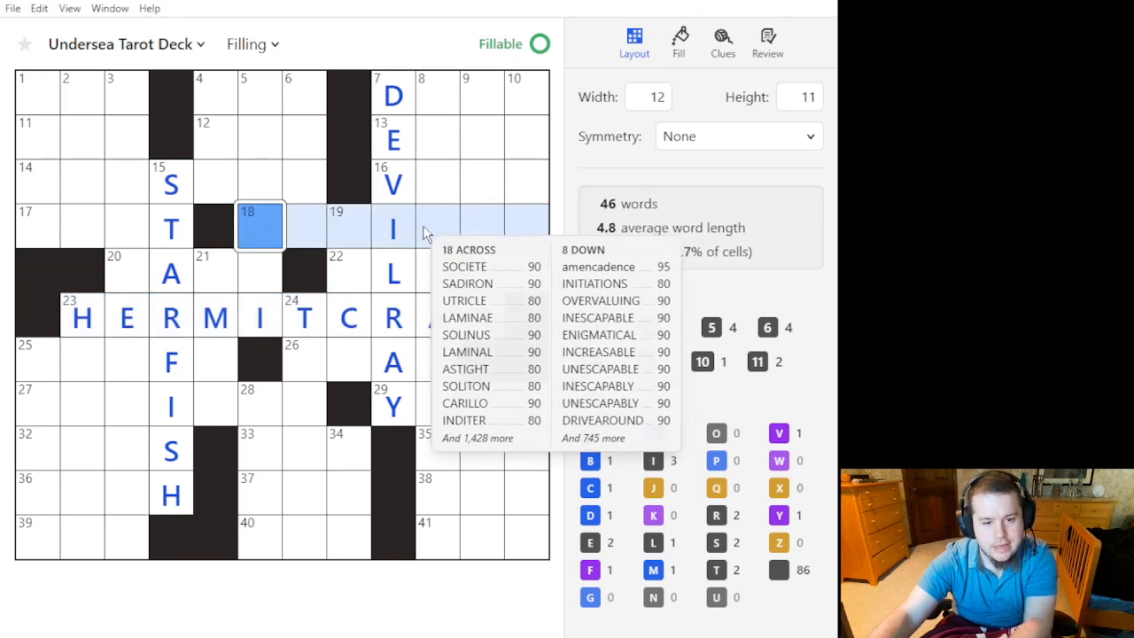
left_click(398, 254)
left_click(398, 253)
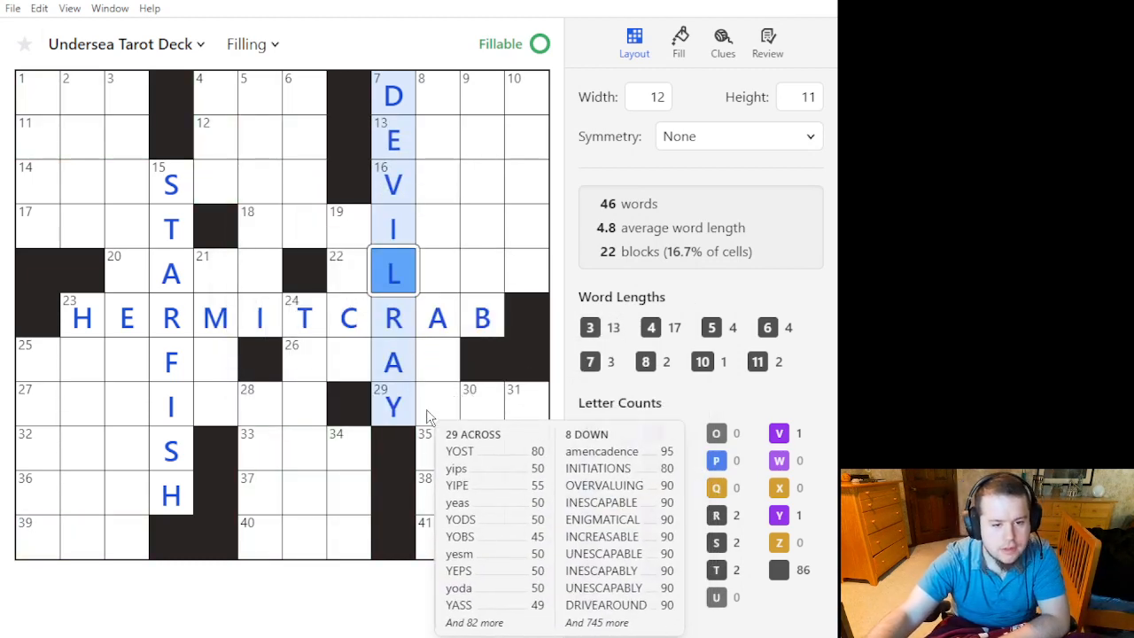
left_click(411, 322)
left_click(415, 328)
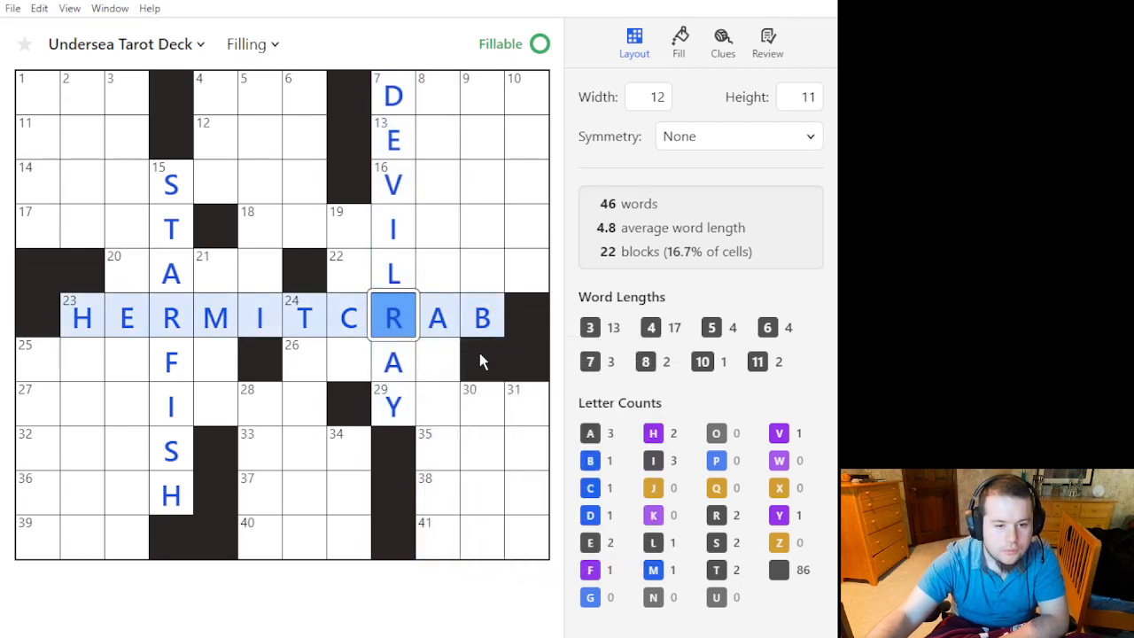
Examine the adjacent black blocks ending row seven, the seven-letter slots and the candidate words across the grid.
left_click(523, 360)
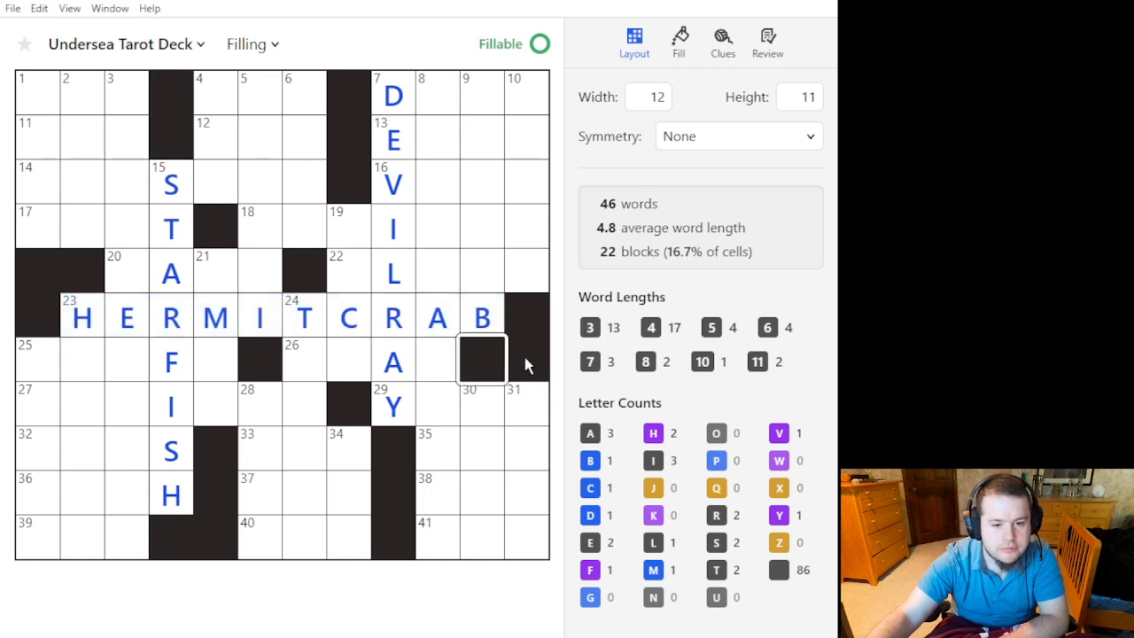
left_click(498, 370)
left_click(522, 369)
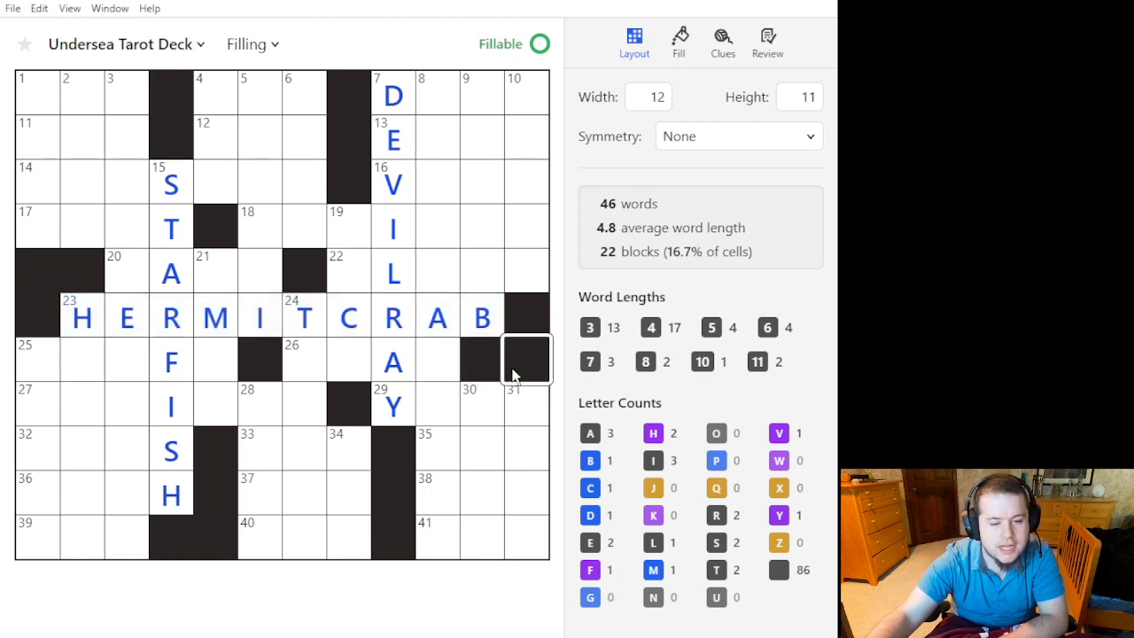
left_click(497, 373)
left_click(519, 377)
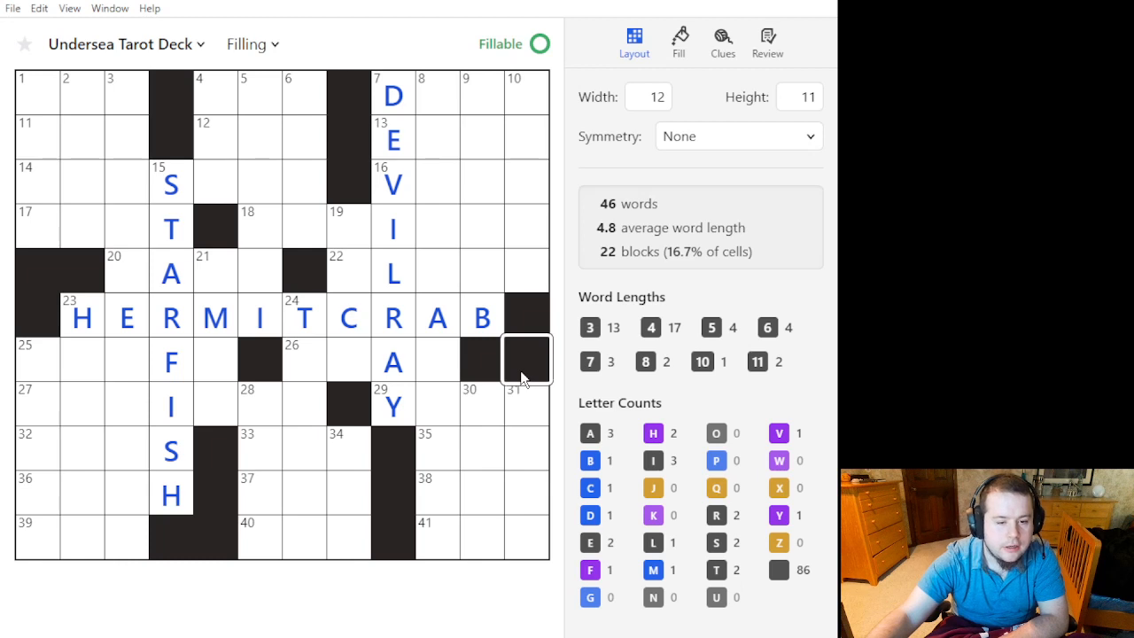
mouse_move(543, 394)
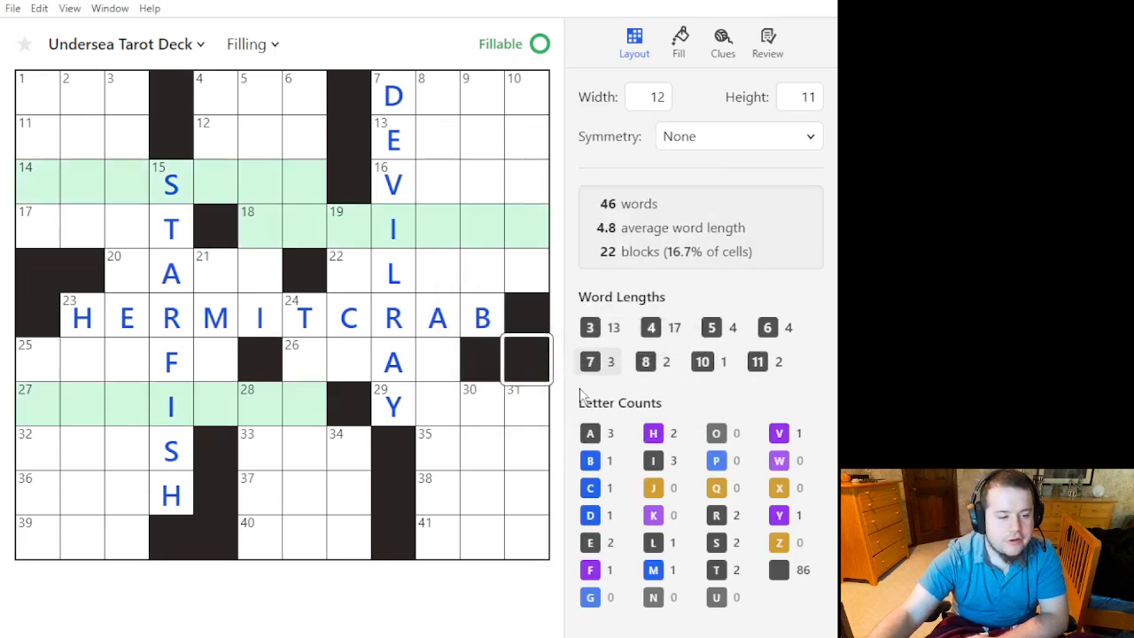
mouse_move(484, 517)
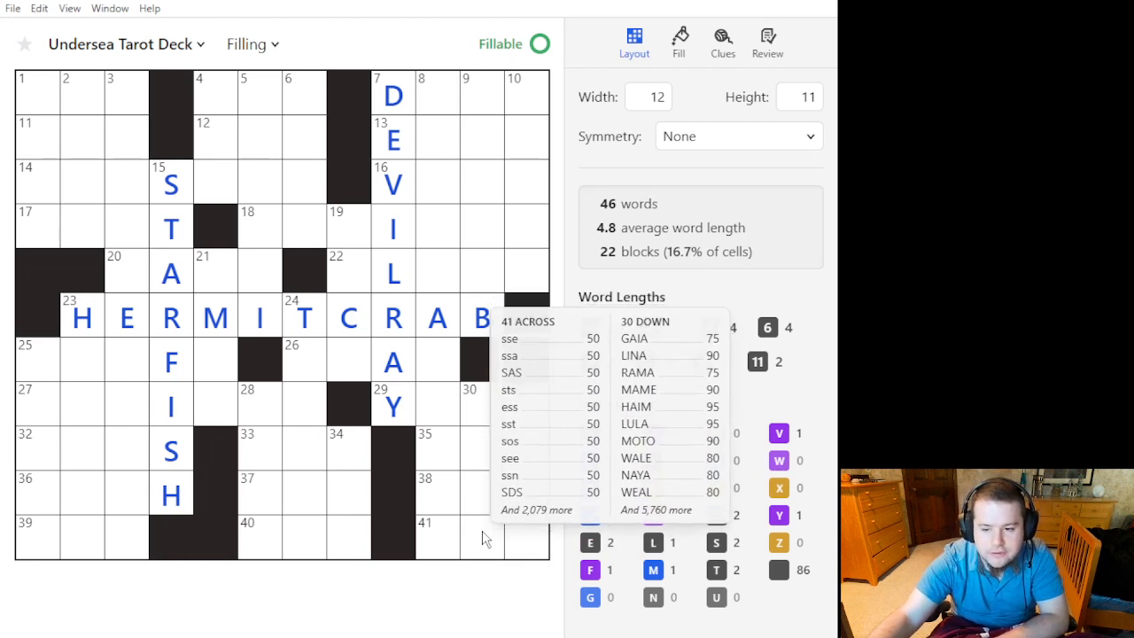
mouse_move(254, 189)
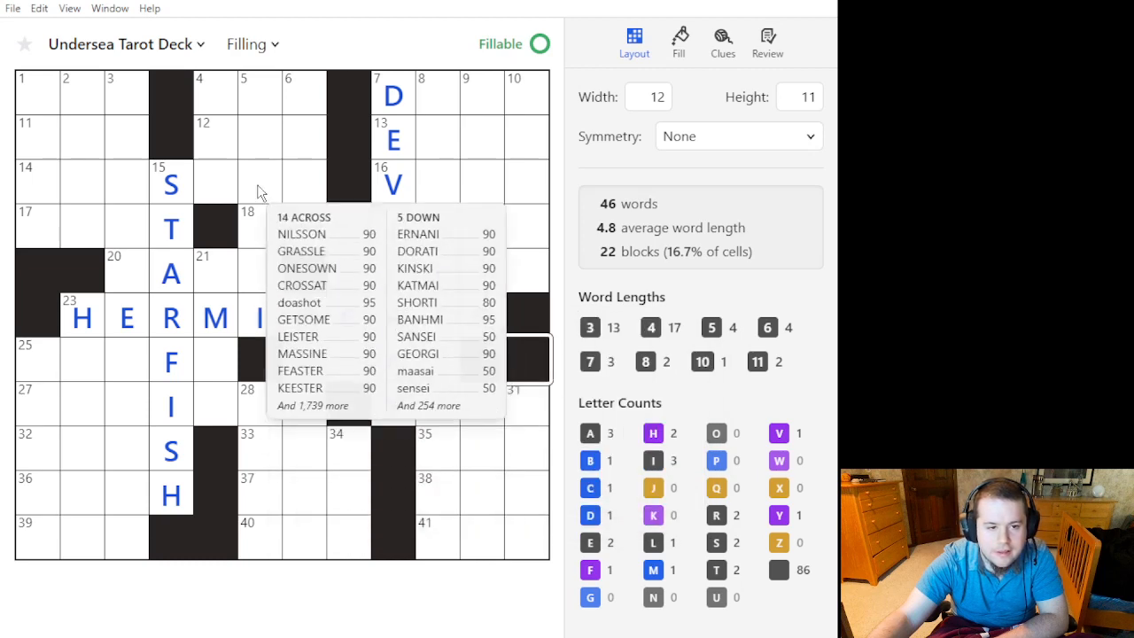
mouse_move(261, 227)
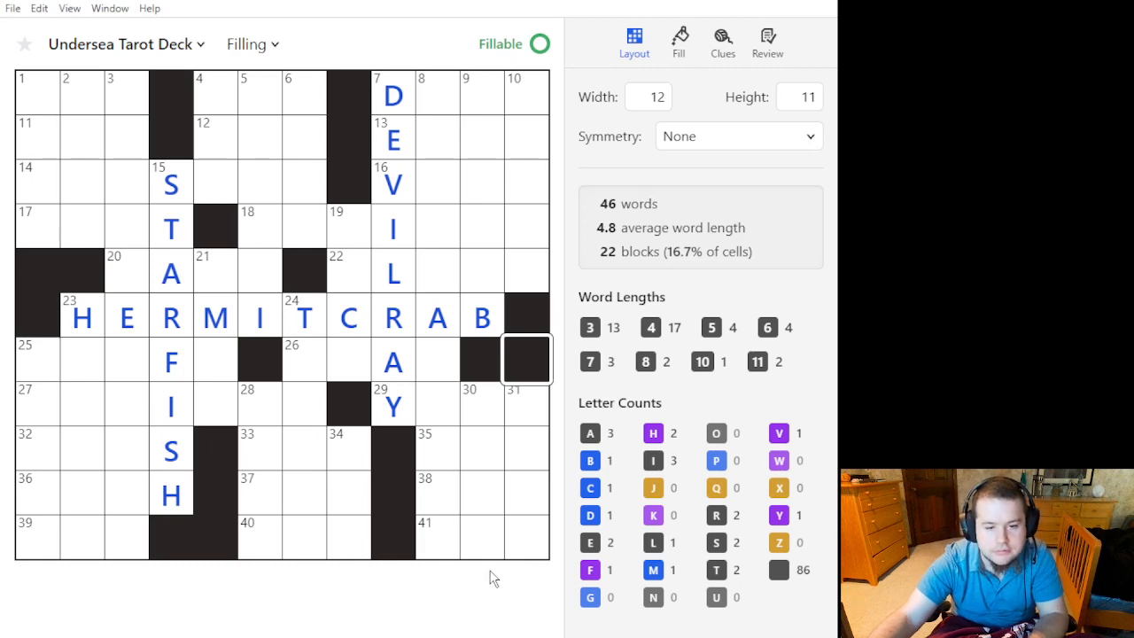
mouse_move(381, 335)
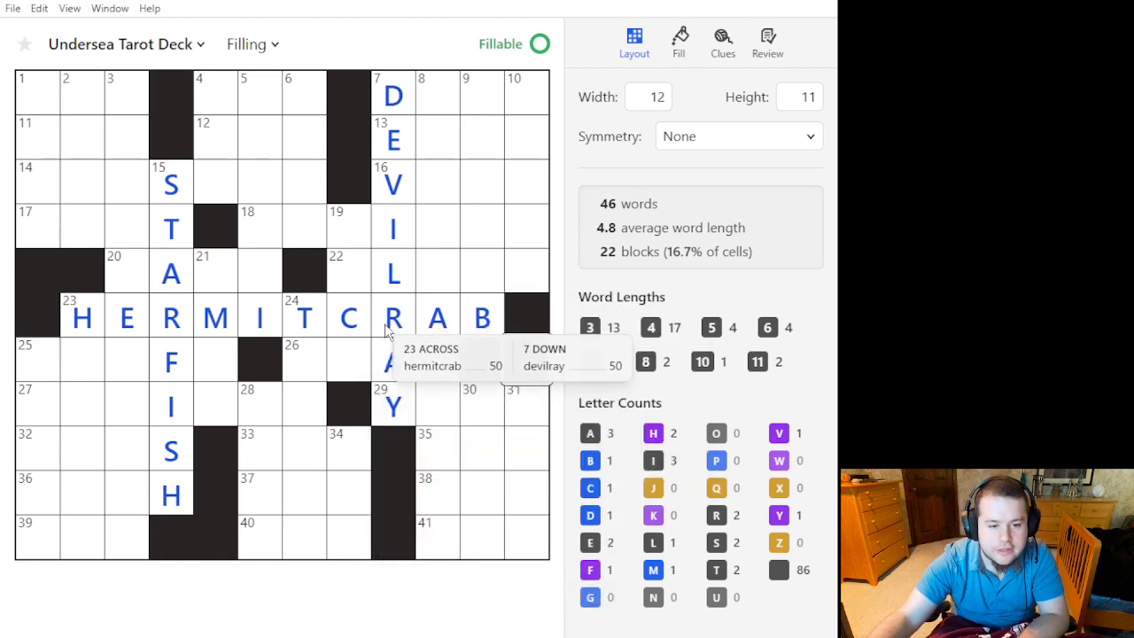
mouse_move(368, 379)
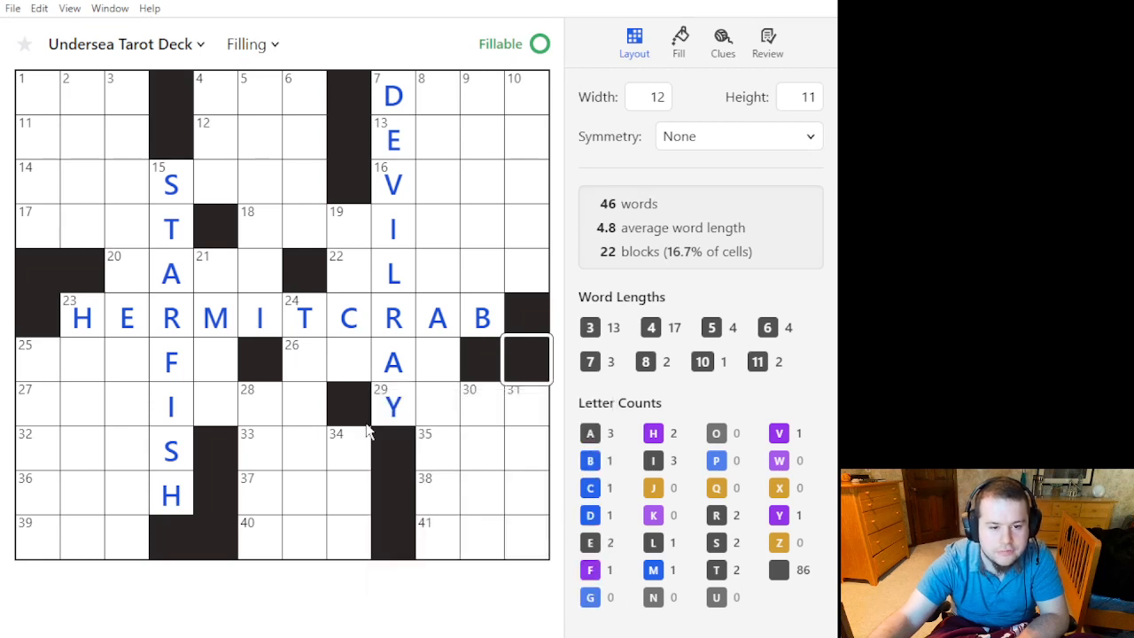
mouse_move(584, 447)
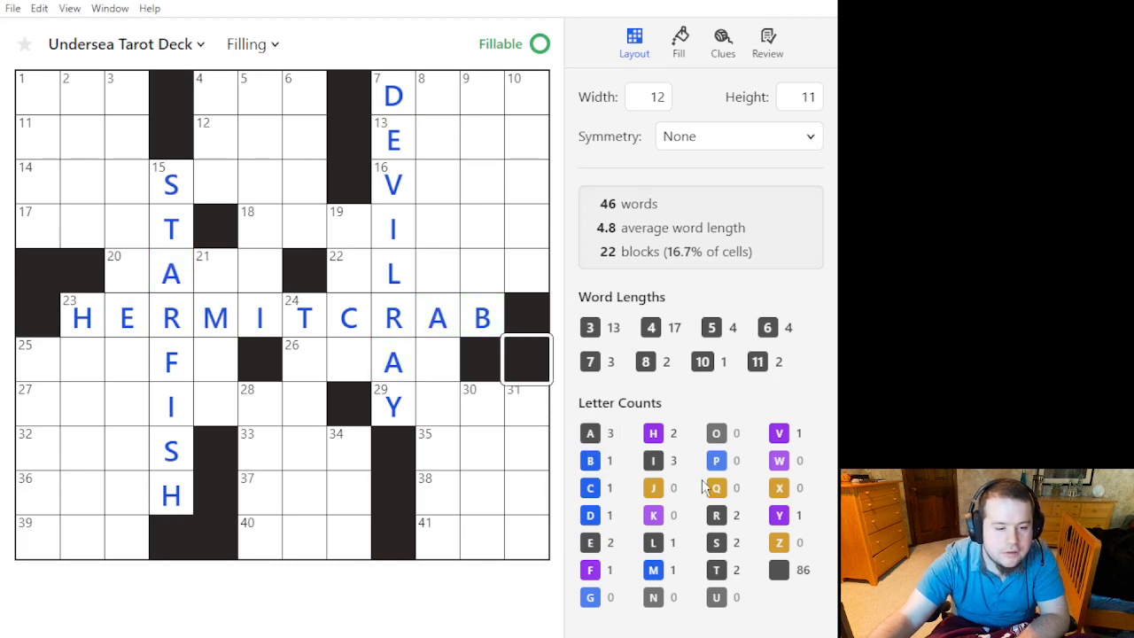
Clear the black block from row nine's fifth cell, beside the second S of STARFISH.
left_click(215, 450)
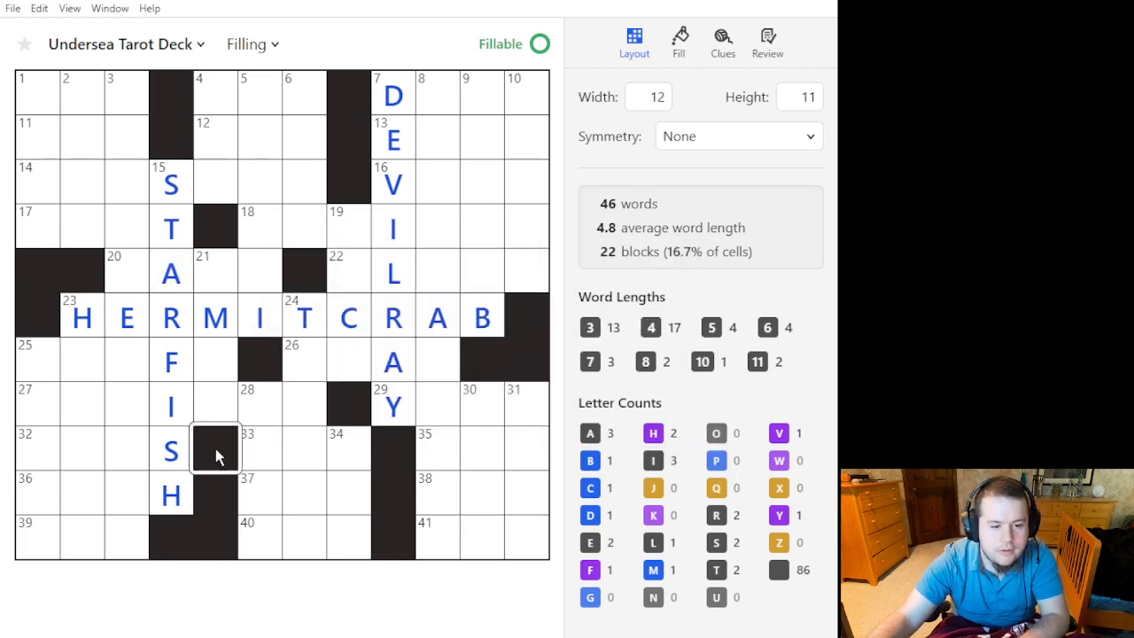
key("BackSpace")
left_click(230, 492)
left_click(260, 447)
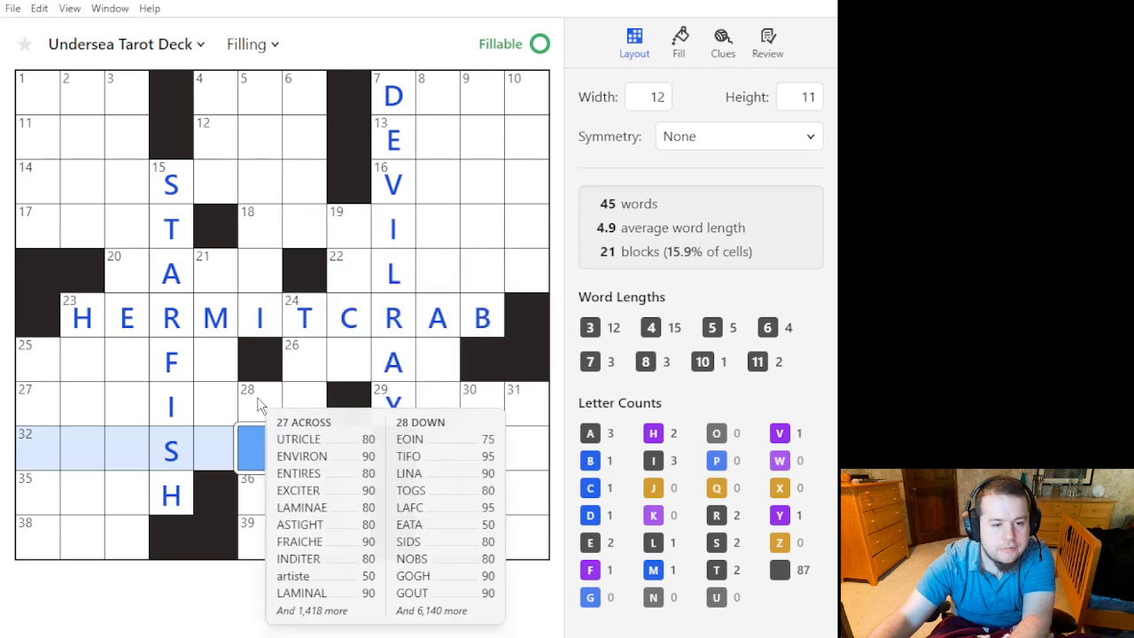
Try the grid without the black block in row seven's eleventh cell, then put the block back.
left_click(492, 362)
key("BackSpace")
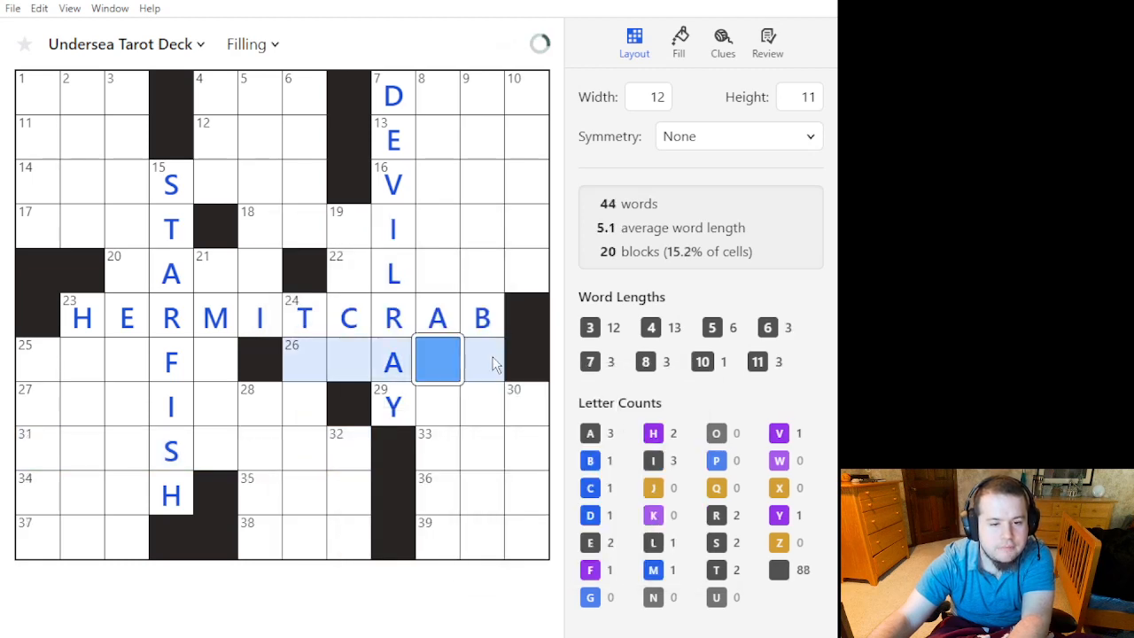
left_click(492, 359)
key("period")
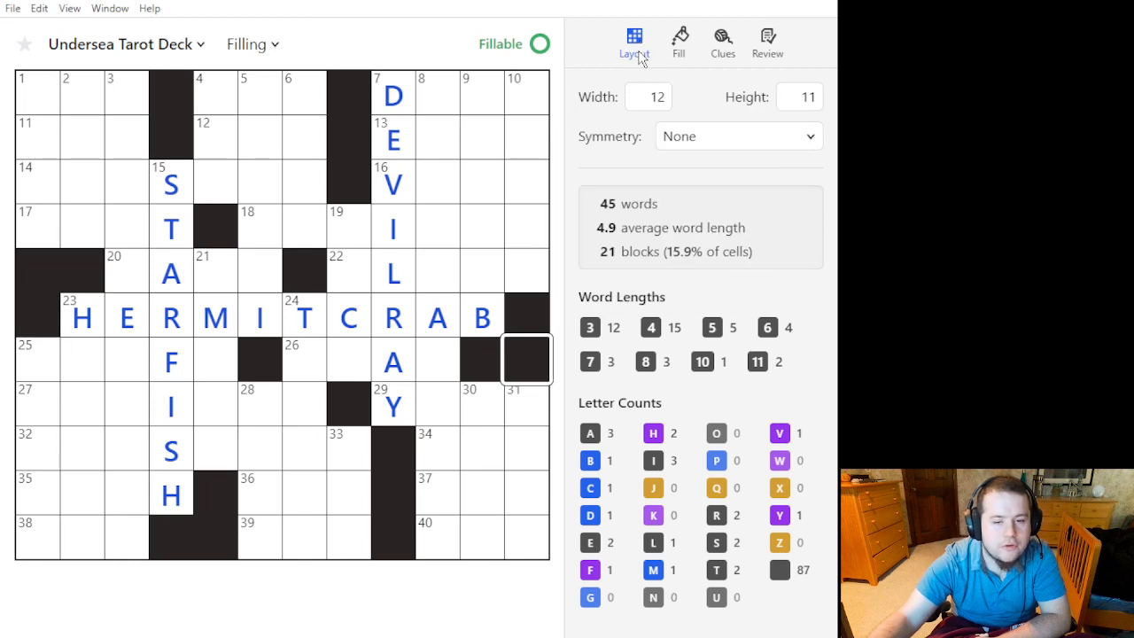
Check the grid's width, height and available symmetry options, keeping the symmetry set to None.
left_click(658, 97)
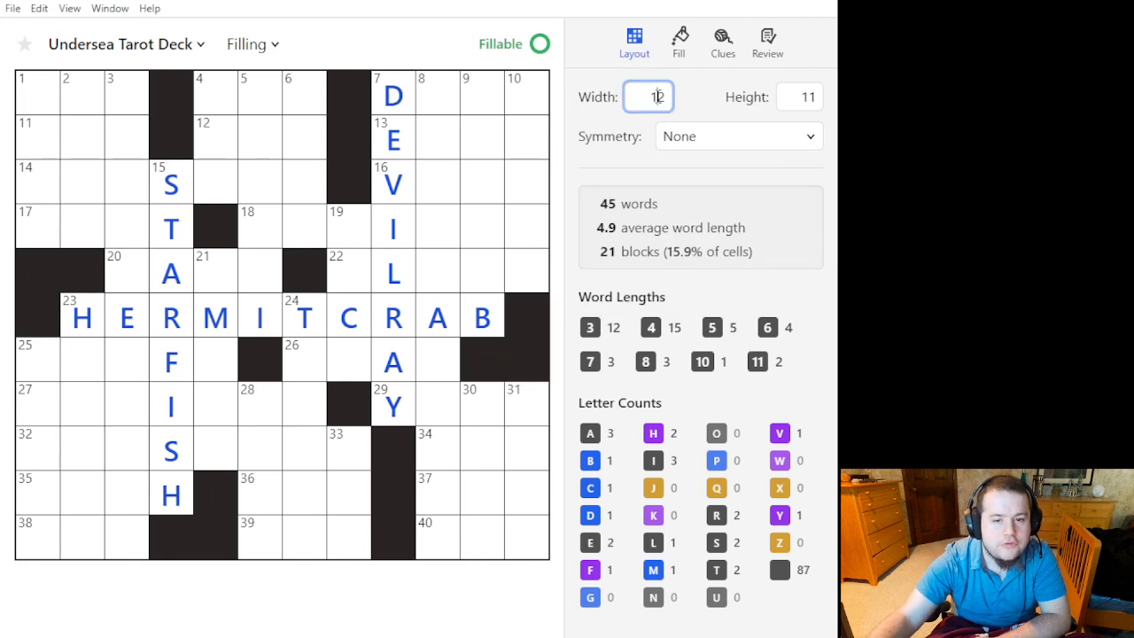
left_click(802, 97)
left_click(658, 96)
left_click(742, 126)
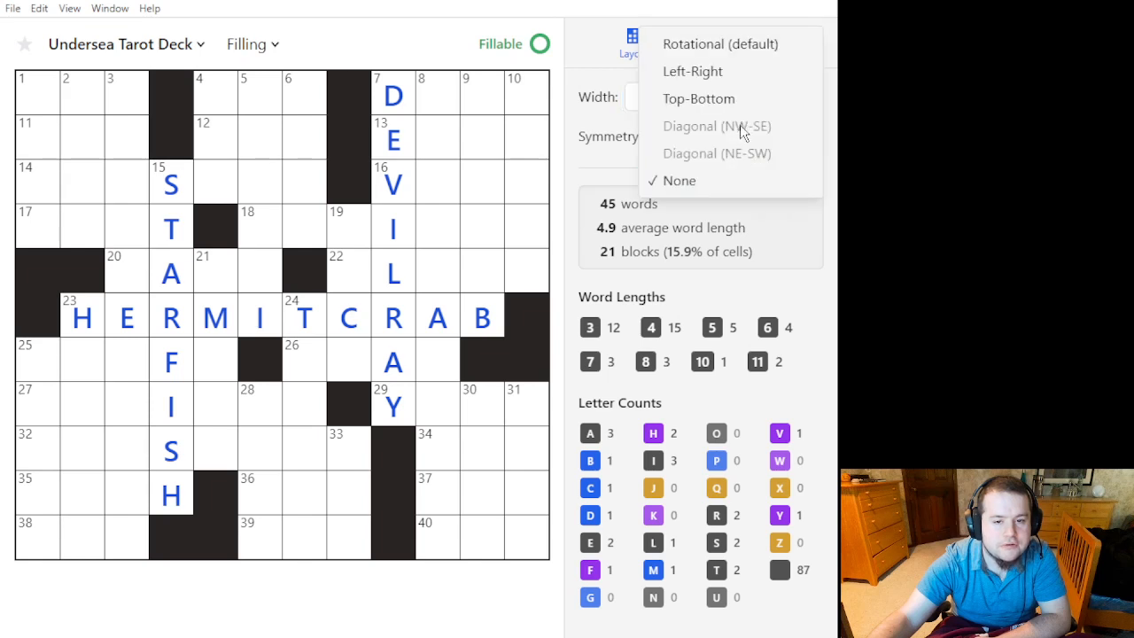
left_click(715, 179)
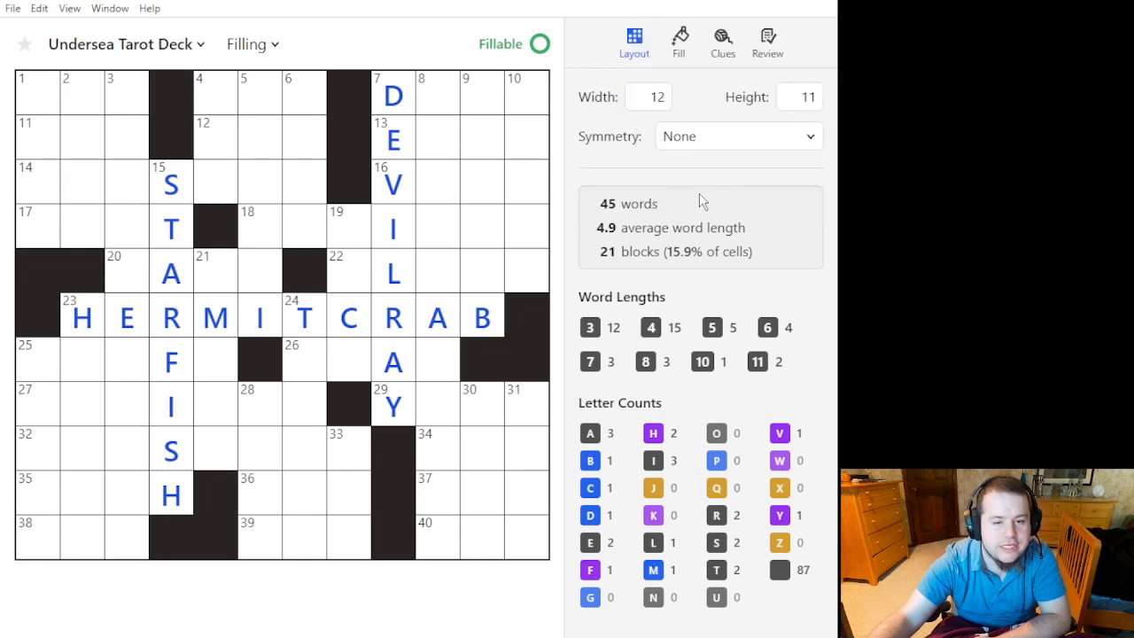
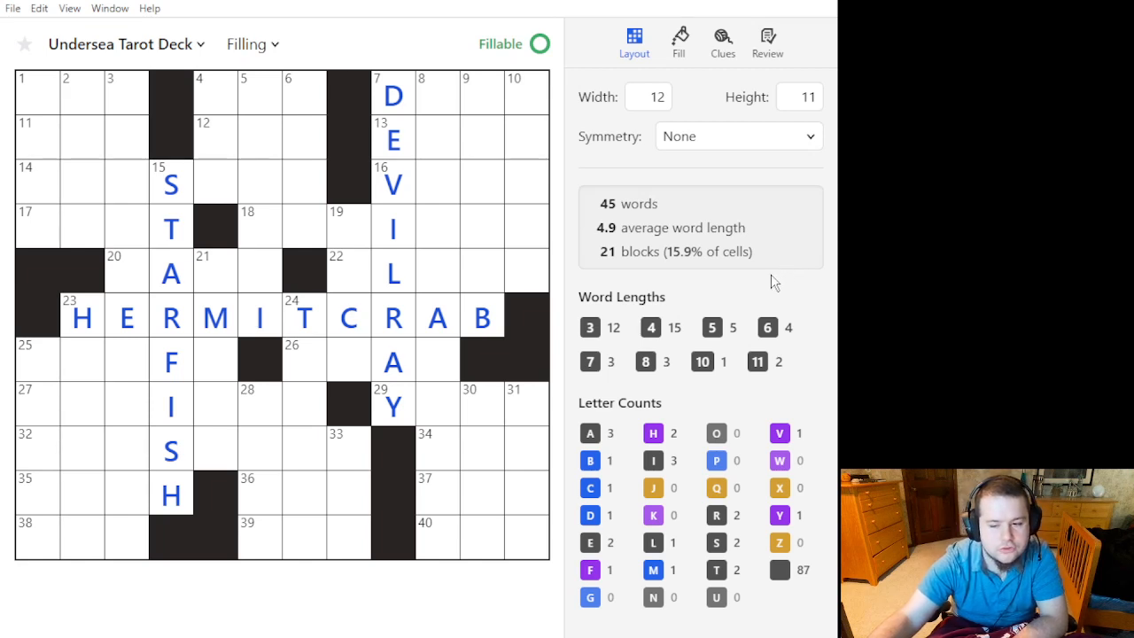
Highlight the six-letter, three-letter and ten-letter slots to review the grid's word lengths.
left_click(767, 328)
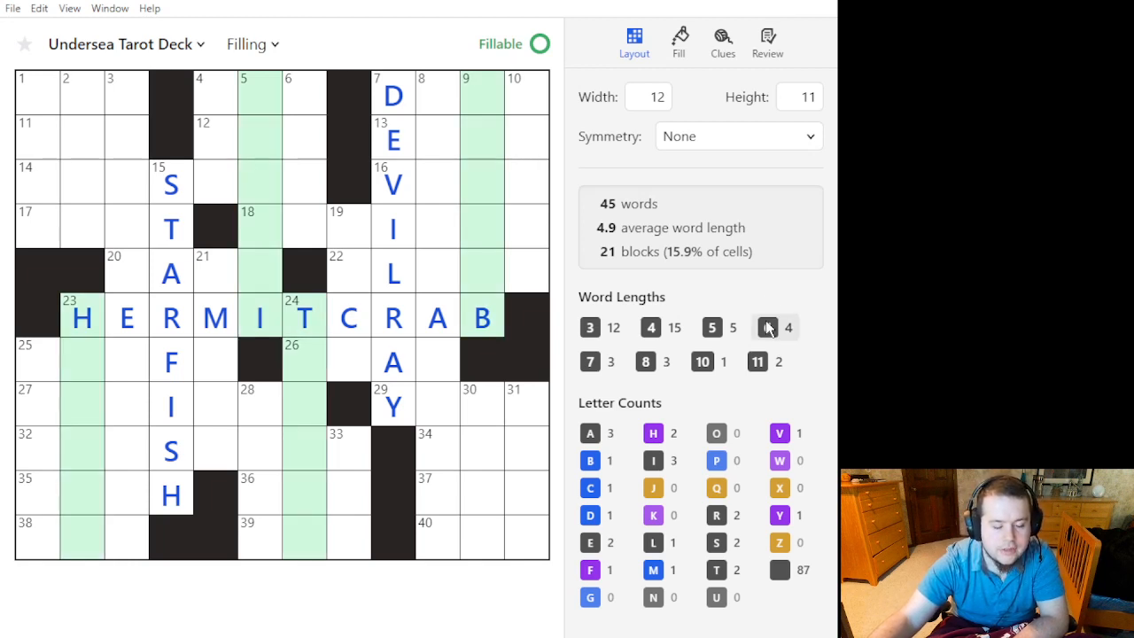
mouse_move(750, 355)
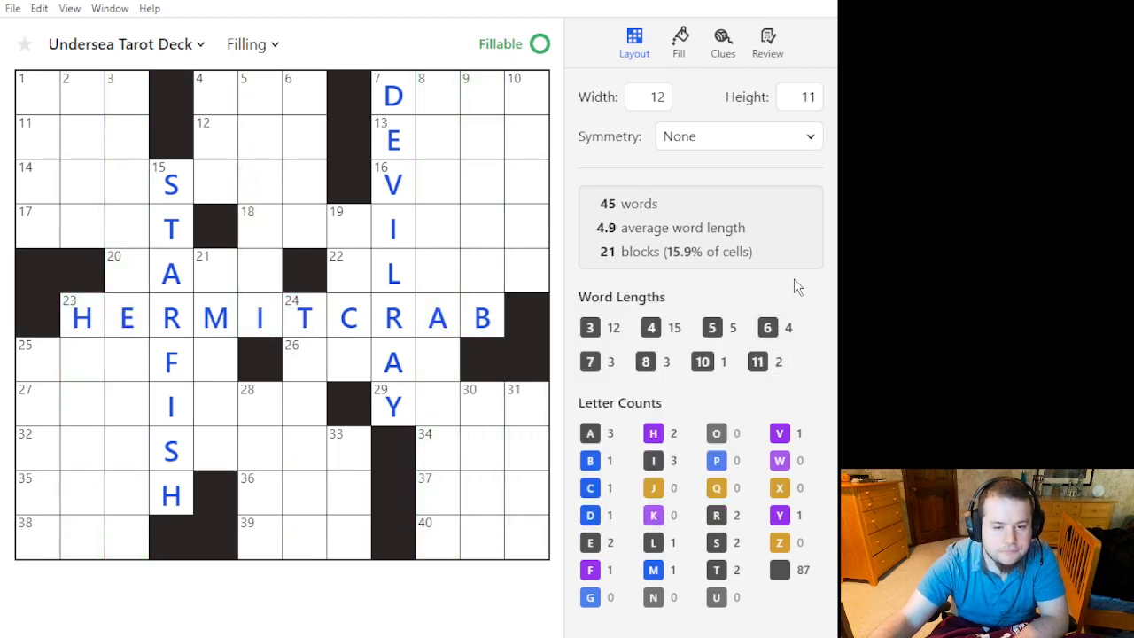
mouse_move(608, 328)
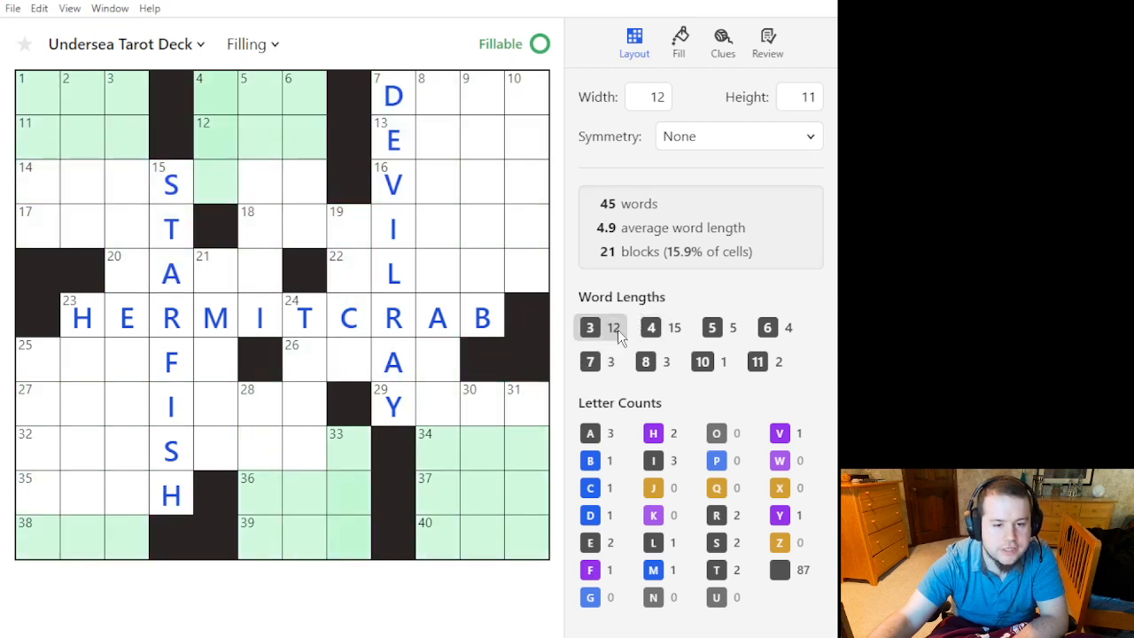
mouse_move(709, 368)
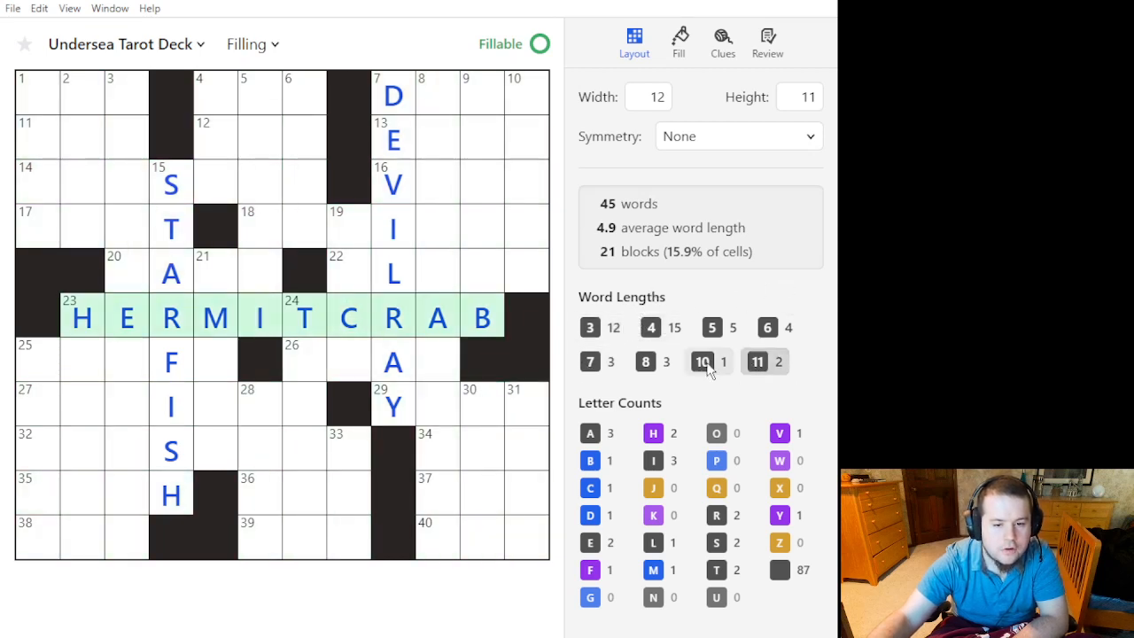
mouse_move(645, 368)
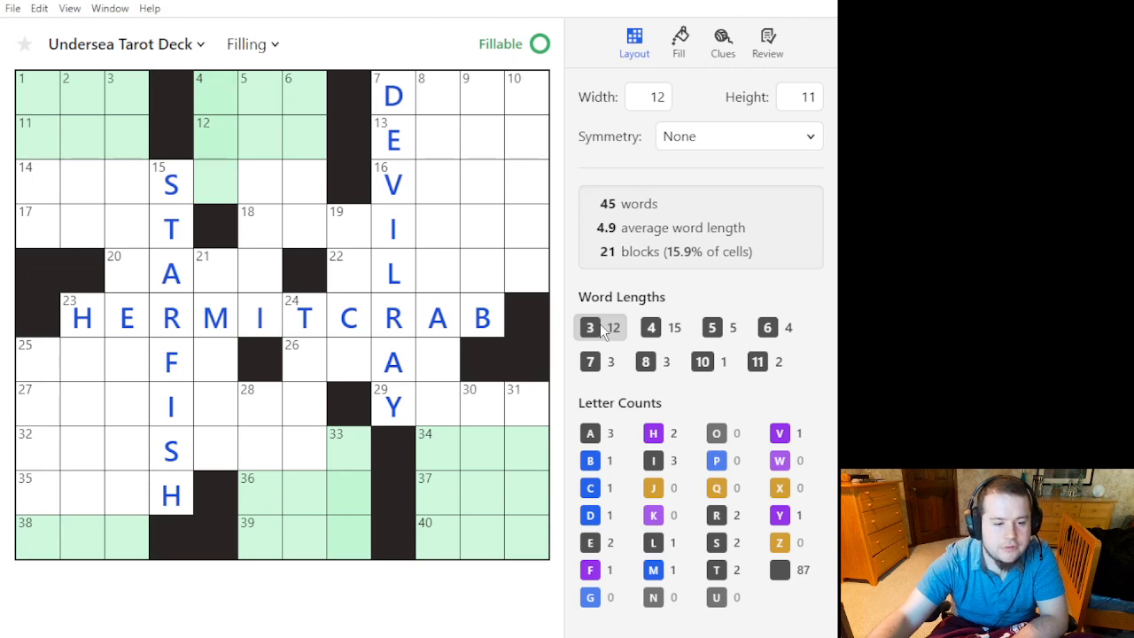
Try clearing the black blocks from the fifth cells of rows ten and eleven, beside and below the H of STARFISH.
left_click(222, 545)
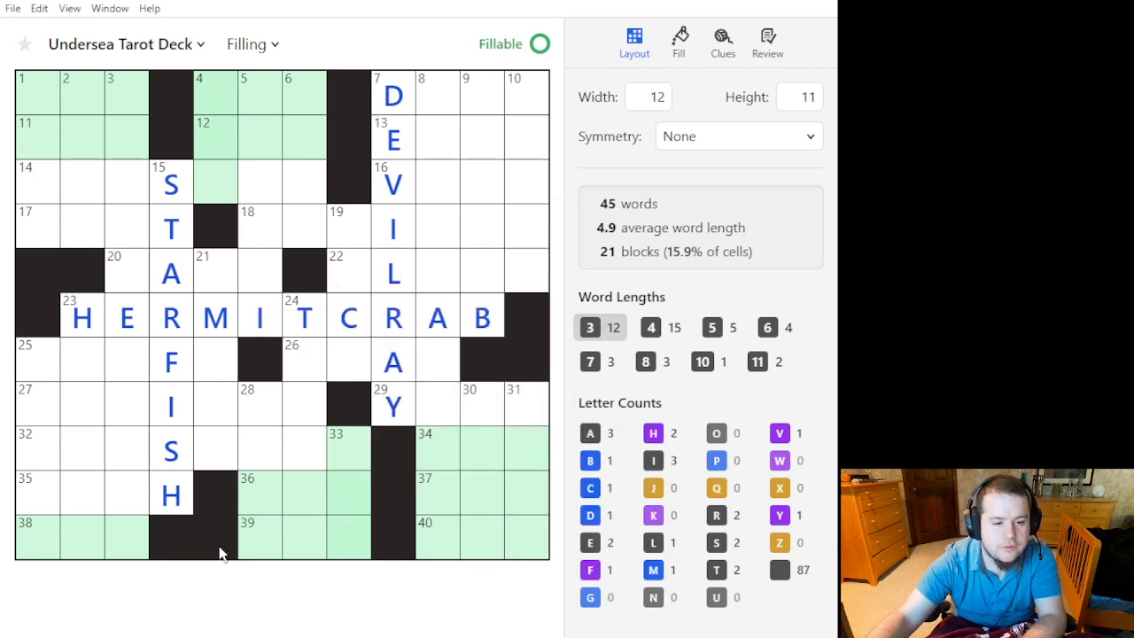
key("BackSpace")
left_click(230, 500)
key("BackSpace")
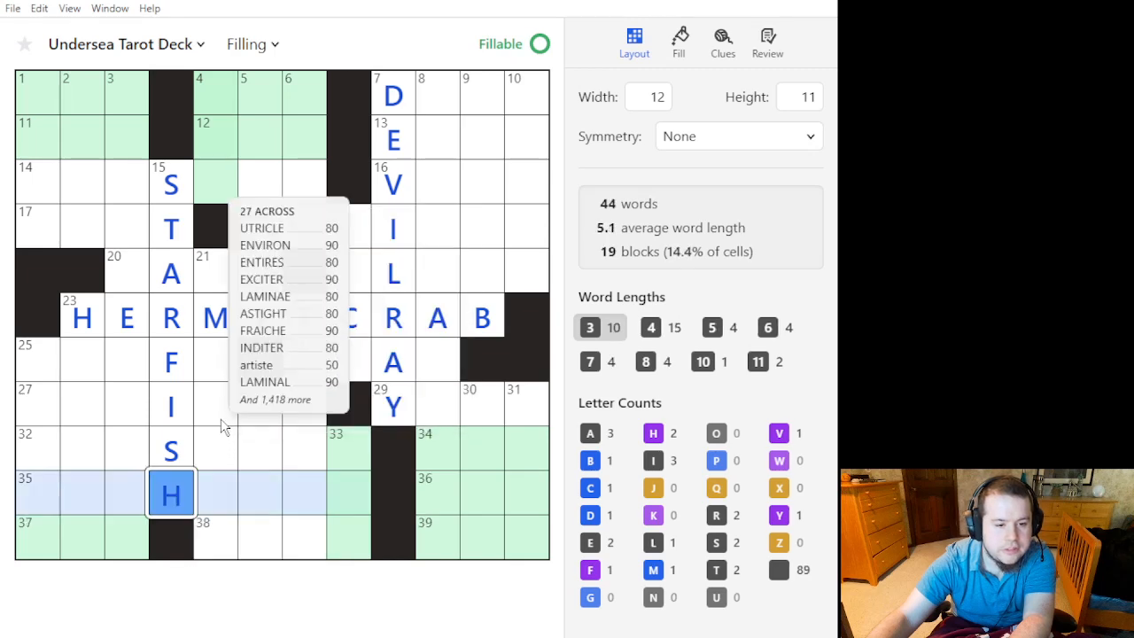
Try a black block in row eight's fifth cell in place of the one in row seven's sixth cell.
left_click(221, 415)
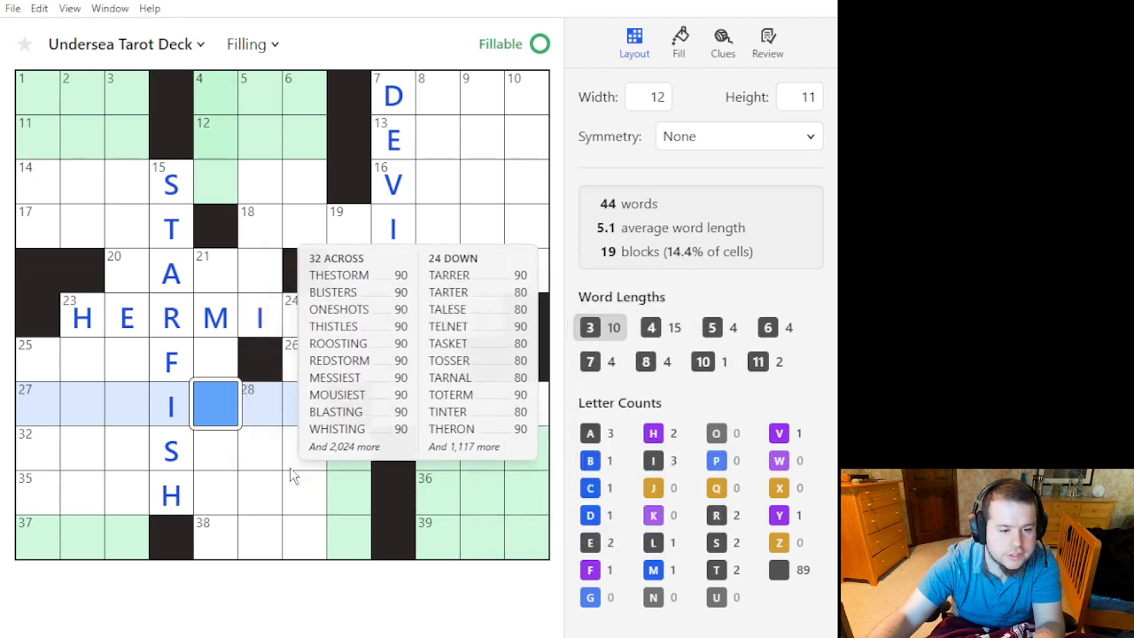
key("period")
left_click(263, 368)
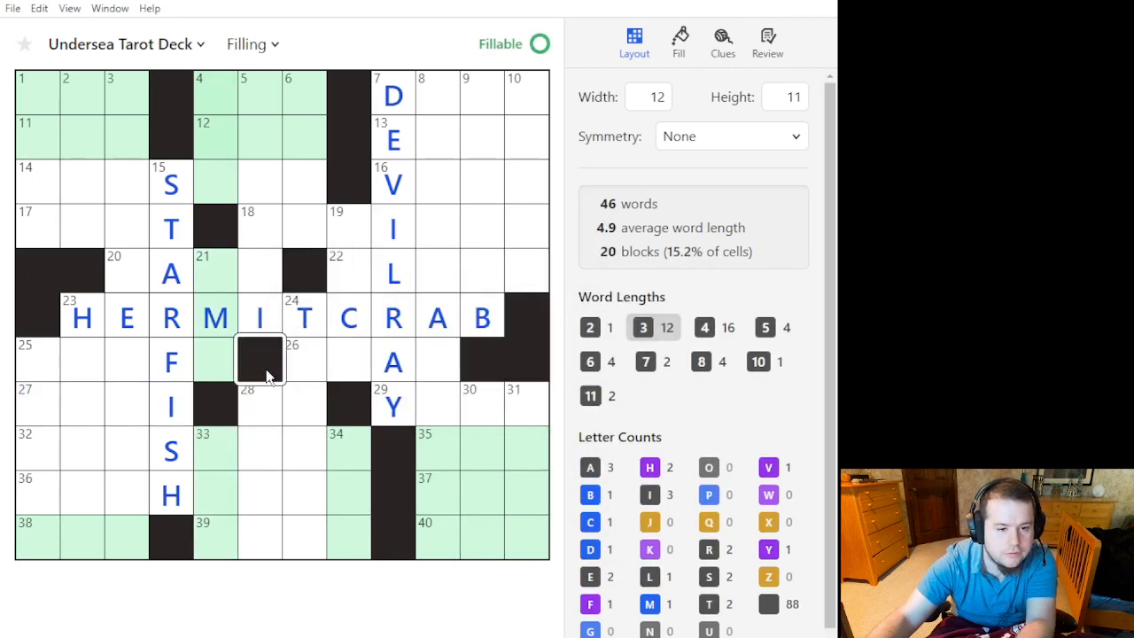
key("BackSpace")
Try a black block in row seven's seventh cell in place of the one in row five's seventh cell.
left_click(324, 374)
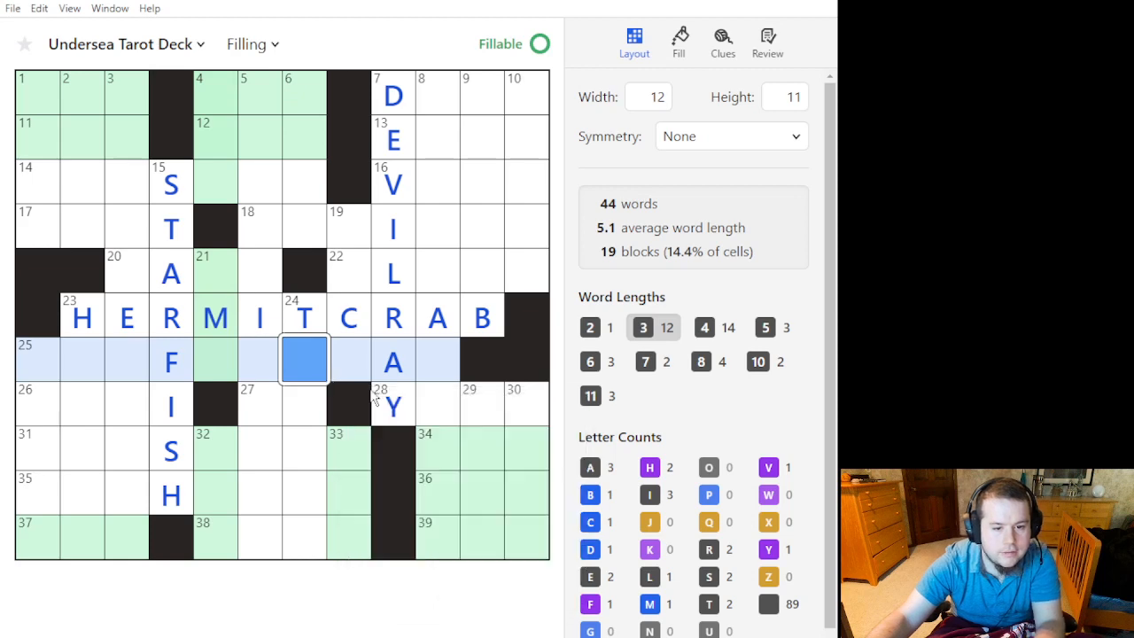
key("period")
left_click(298, 282)
key("BackSpace")
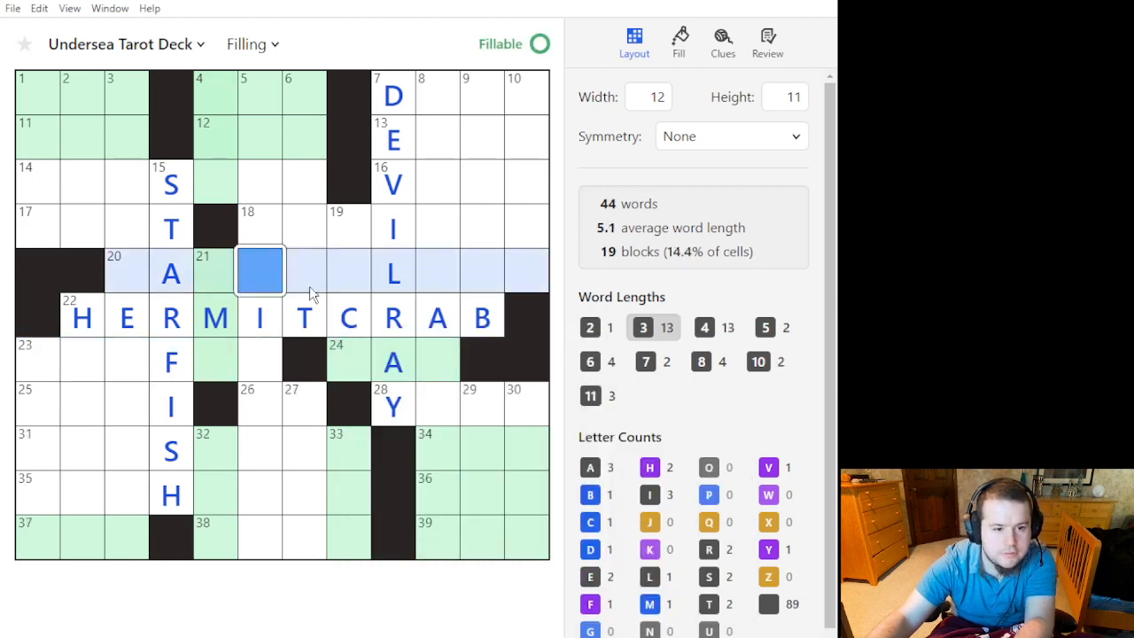
Highlight the ten-letter slots and try clearing the black block from row eight's eighth cell.
left_click(266, 229)
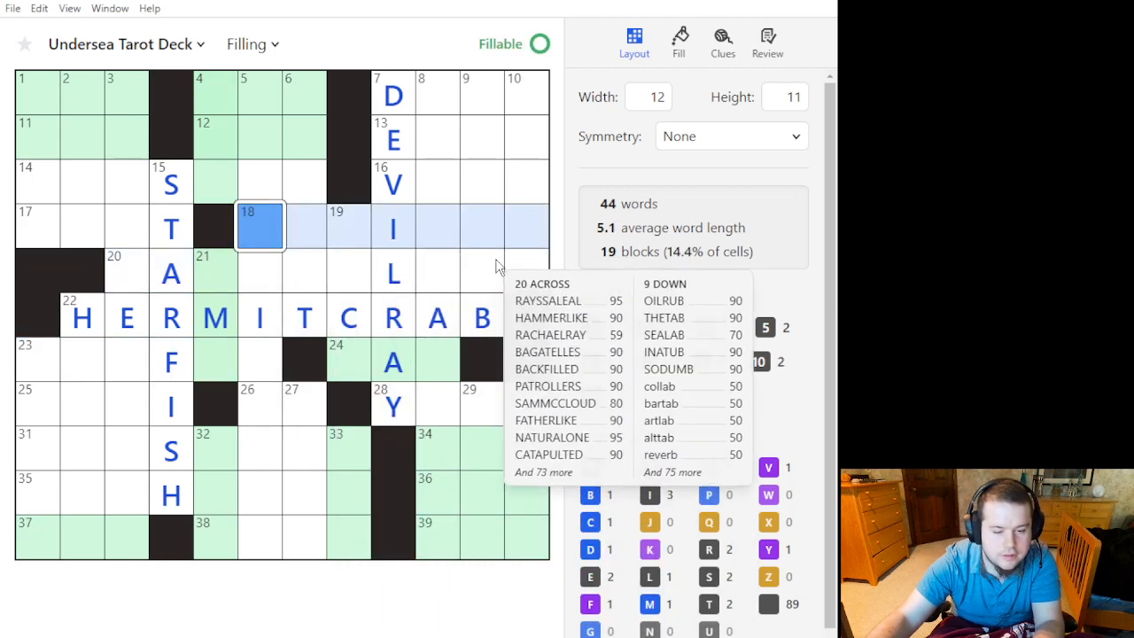
mouse_move(757, 361)
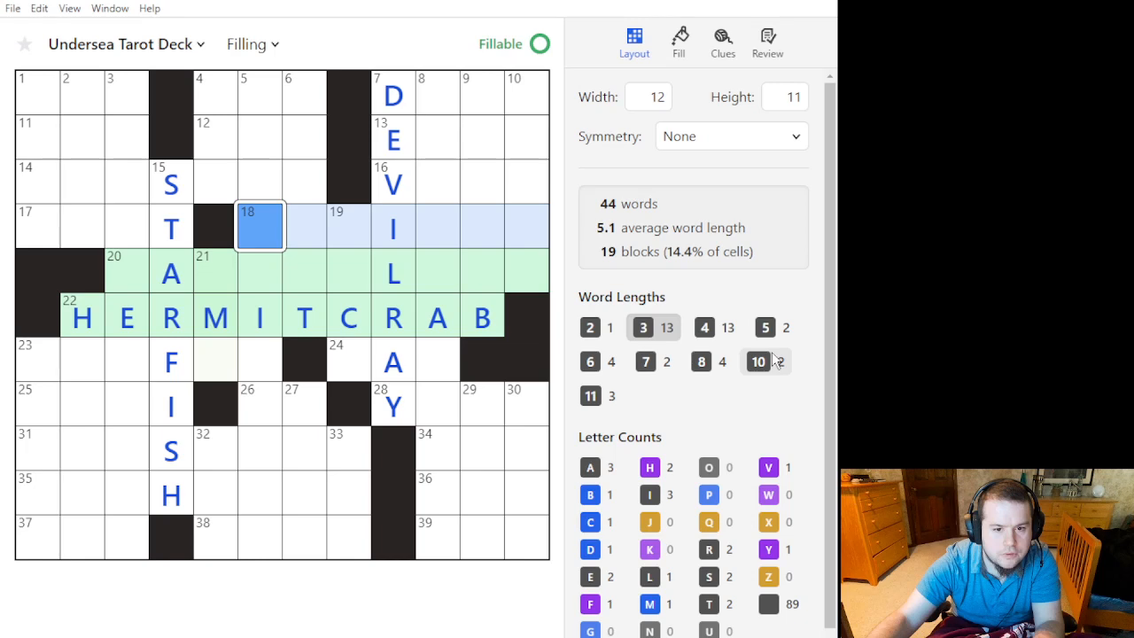
left_click(611, 328)
left_click(352, 412)
key("BackSpace")
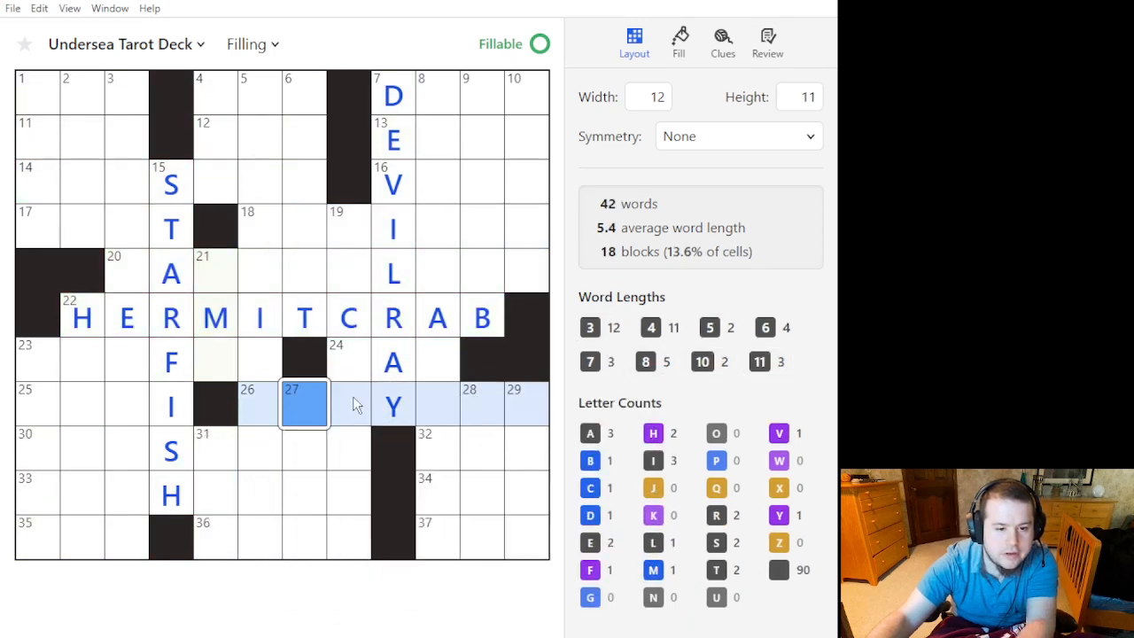
Undo the trial block changes, restoring the layout with the blocks in rows five, seven, eight, ten and eleven.
key("Up")
key("Up")
key("Up")
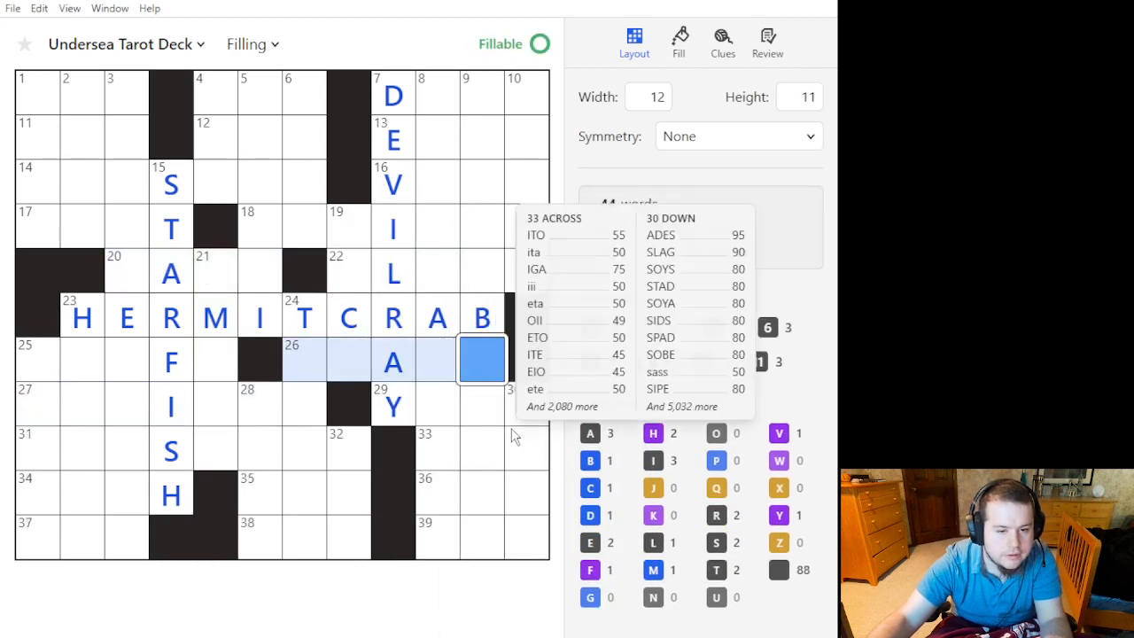
key("period")
key("ctrl+z")
key("period")
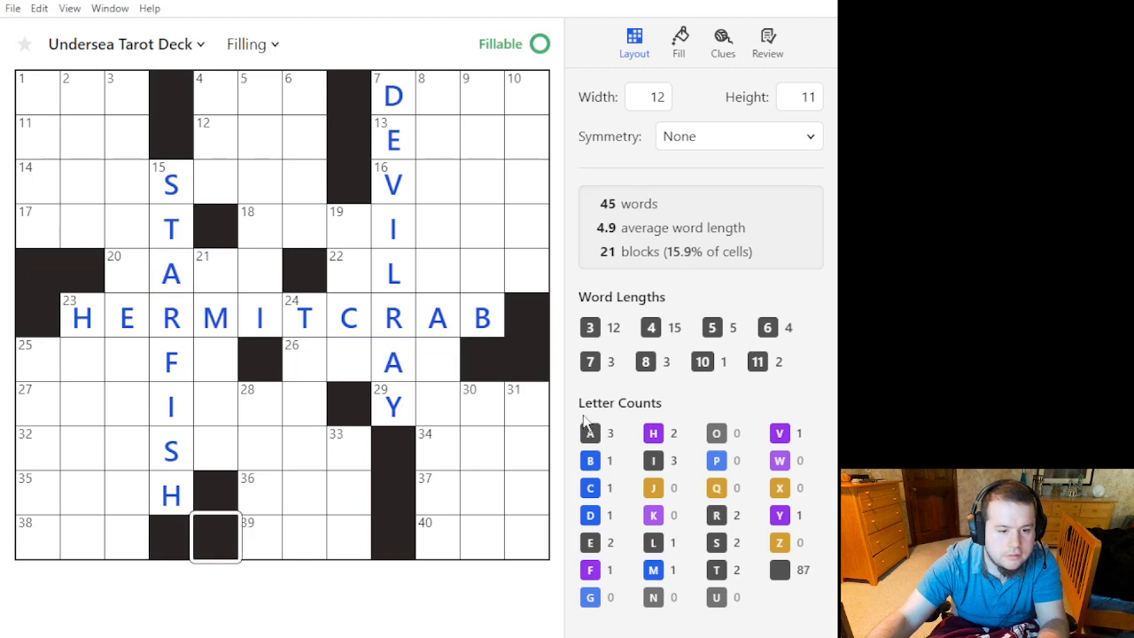
Select row seven's ninth cell in 26 Across and highlight the grid's five-letter slots.
left_click(436, 374)
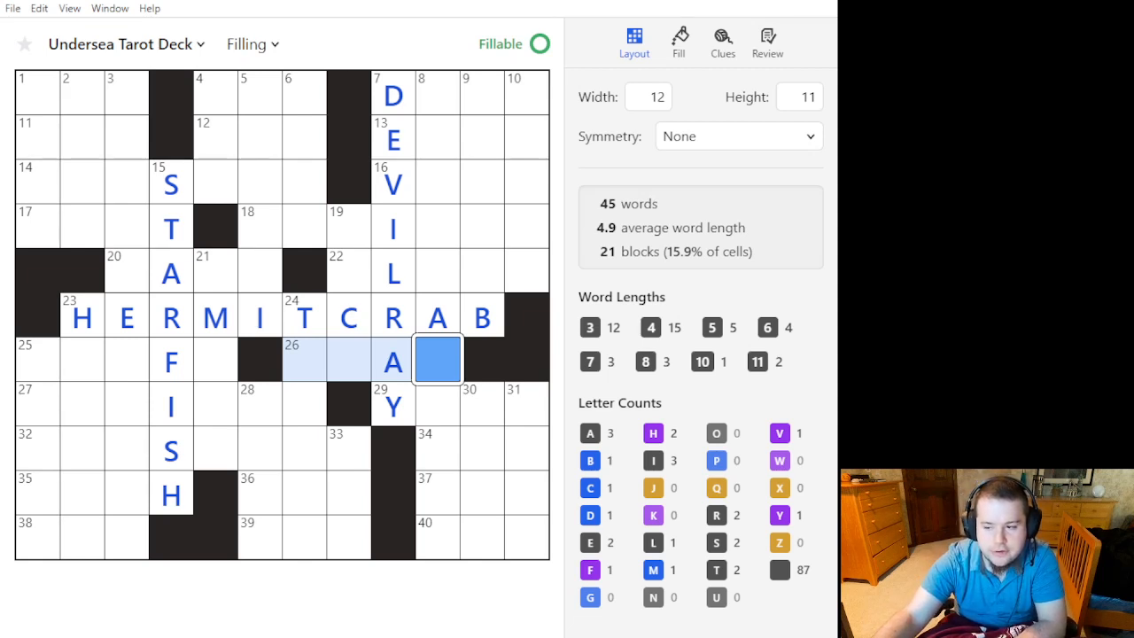
mouse_move(722, 330)
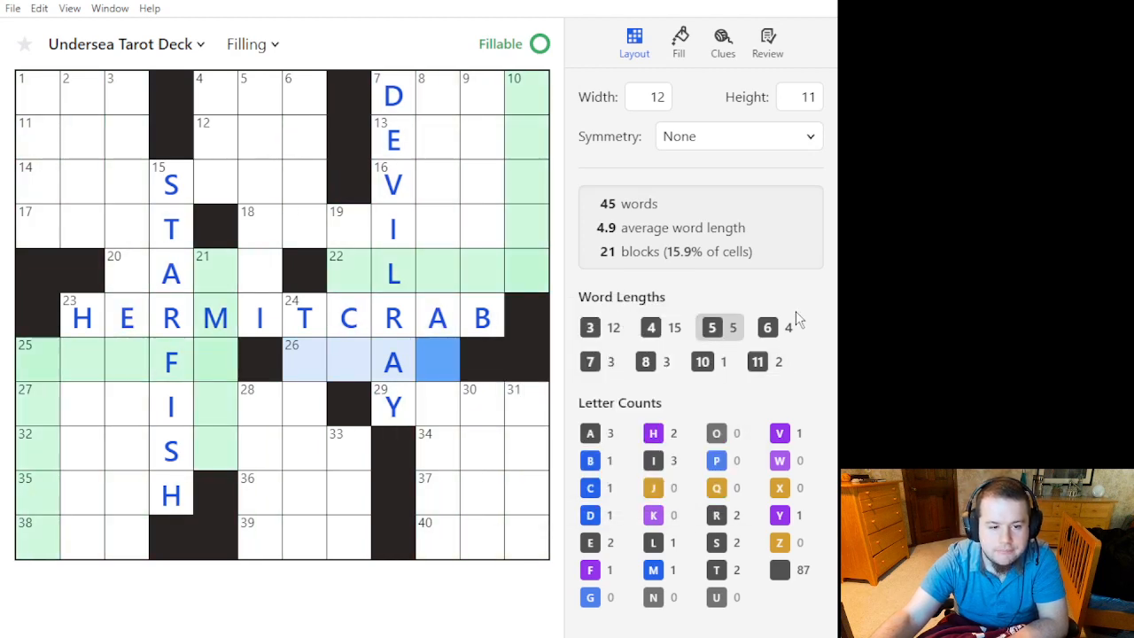
mouse_move(749, 365)
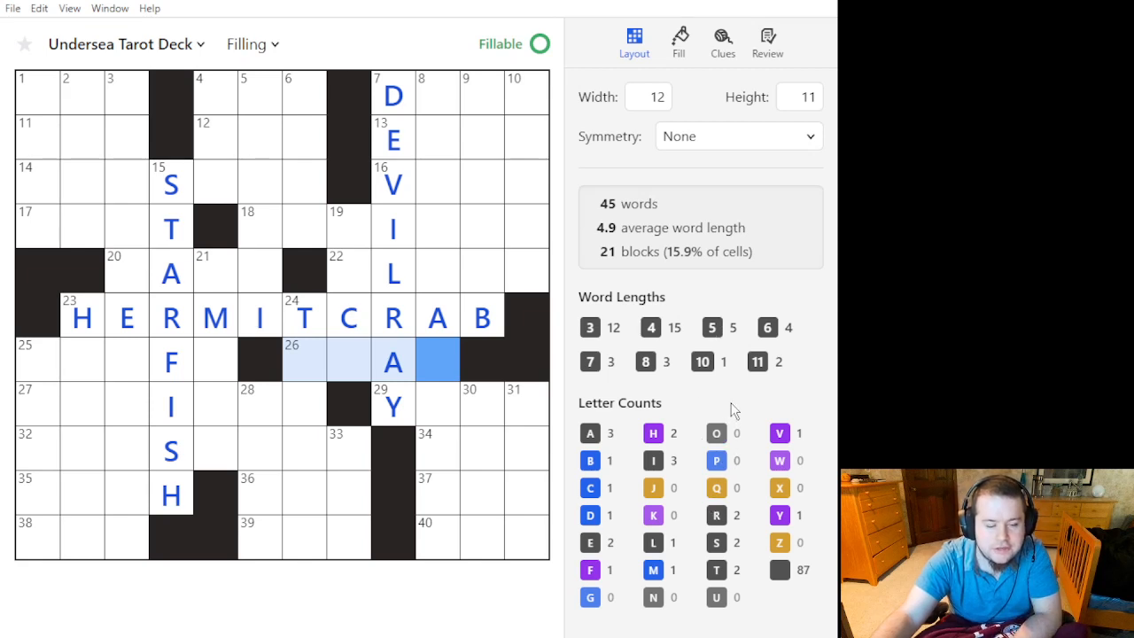
mouse_move(760, 348)
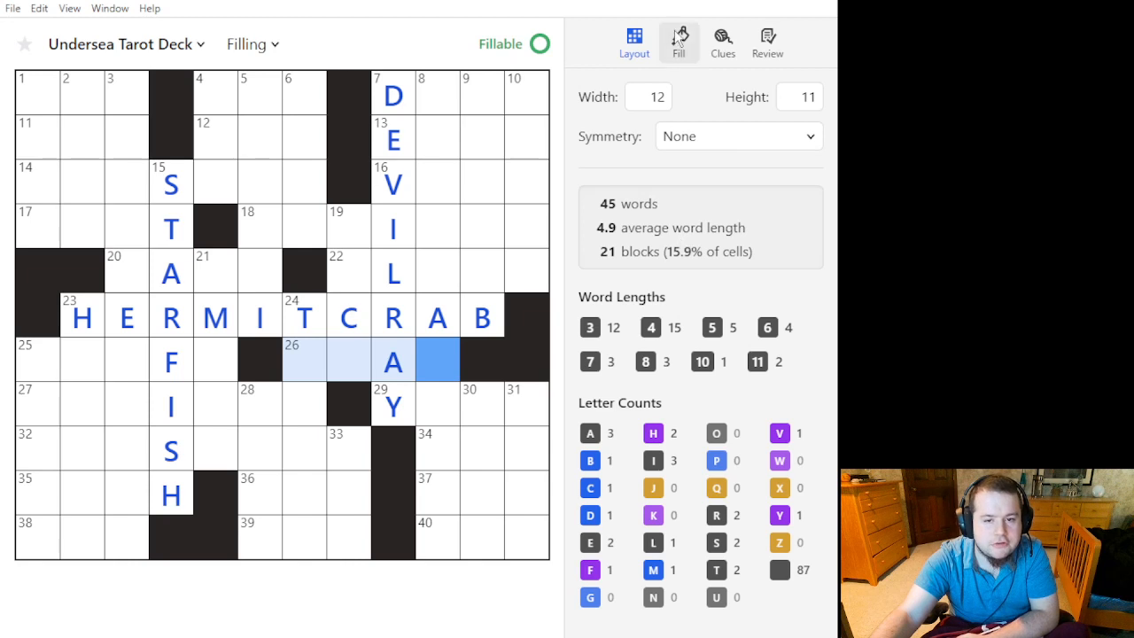
Try a required word score of 50 in the fill settings, then set it to 49.
left_click(679, 44)
left_click(804, 565)
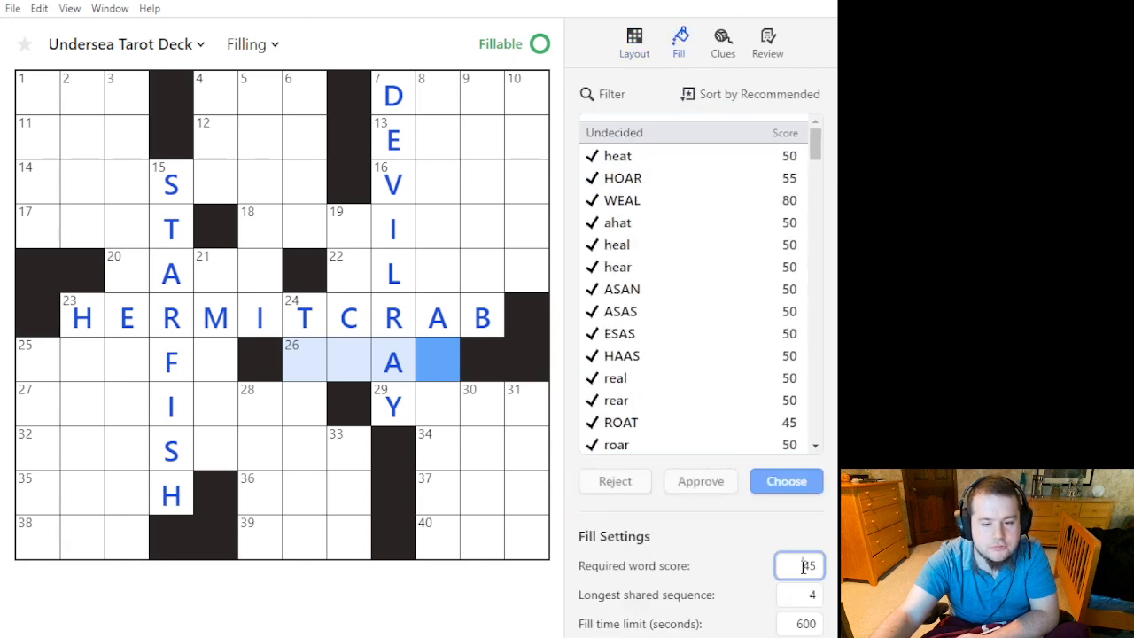
type("50")
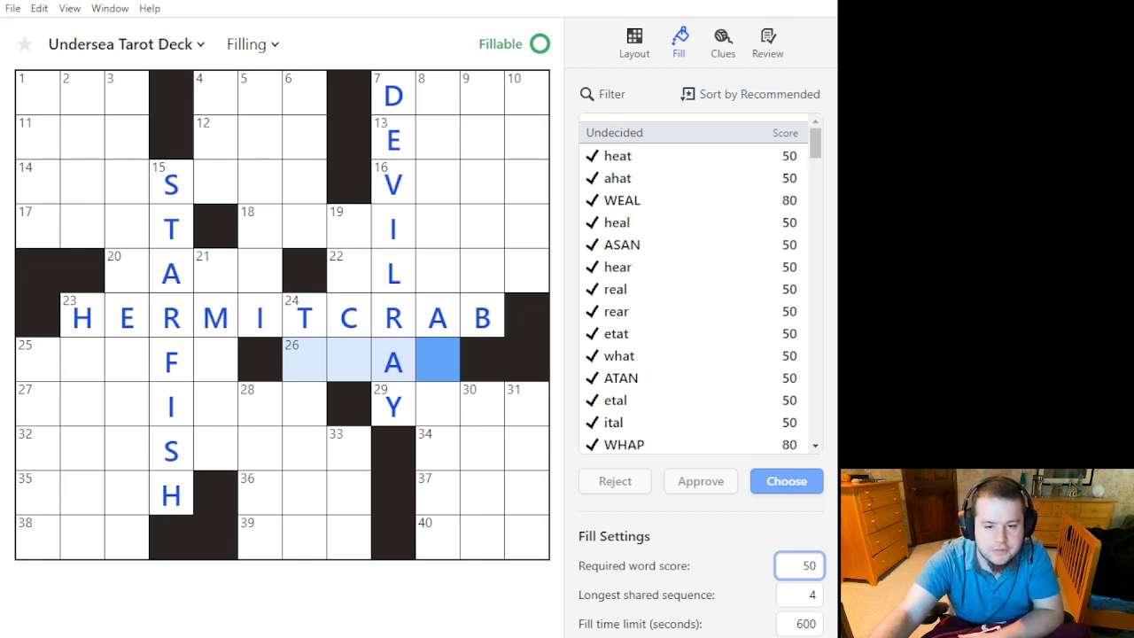
double_click(803, 564)
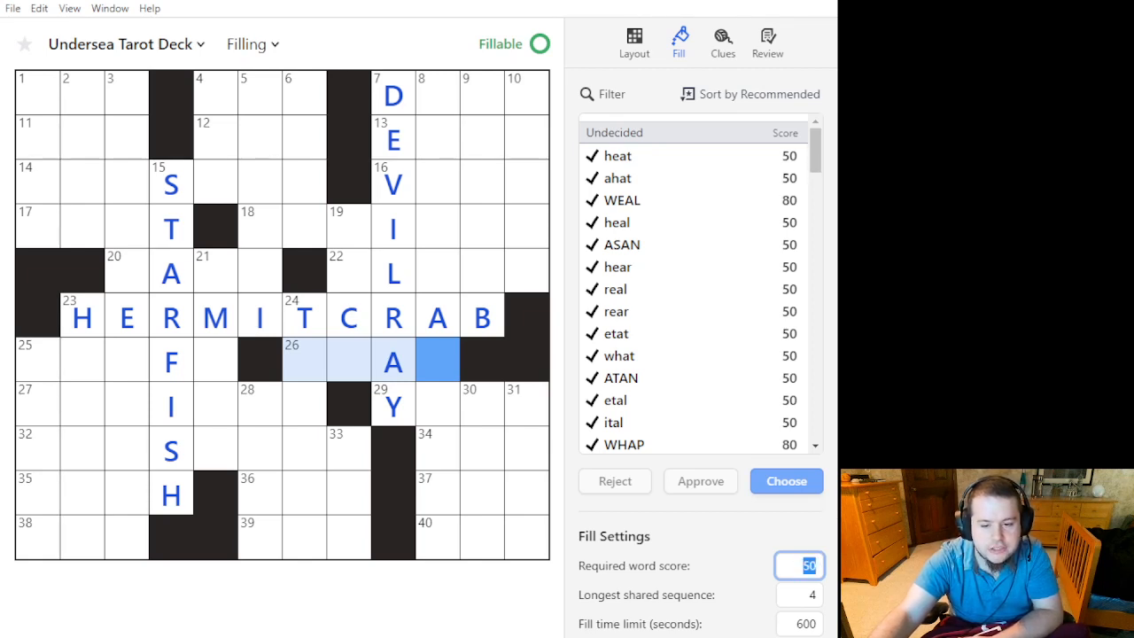
type("49")
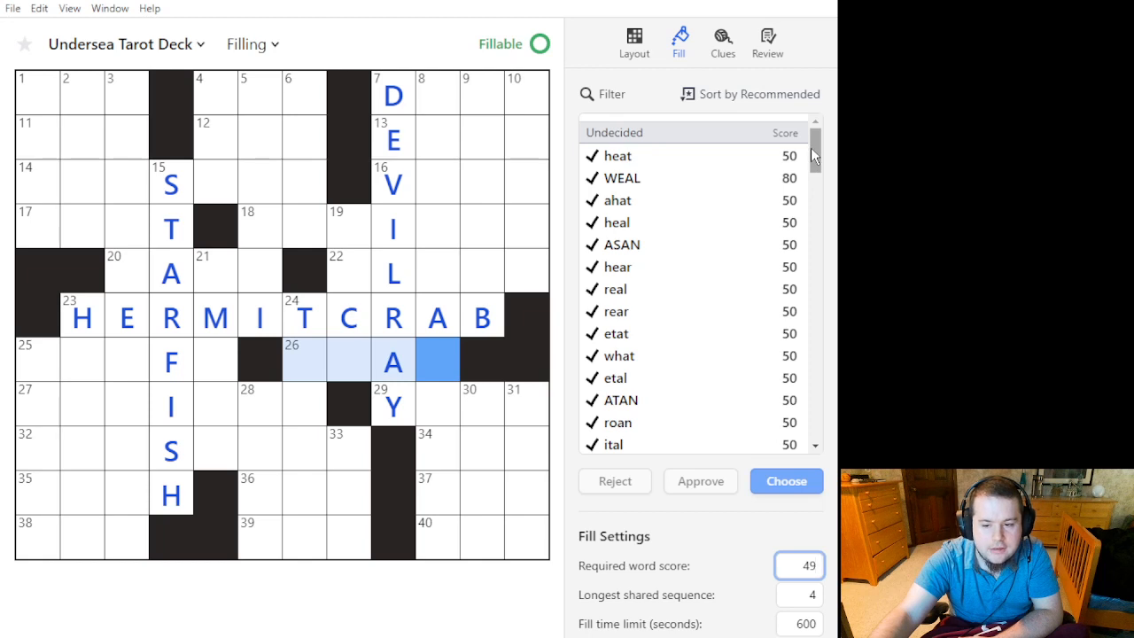
Examine the candidate word list for 26 Across at the current required word score.
left_click_drag(811, 148, 814, 122)
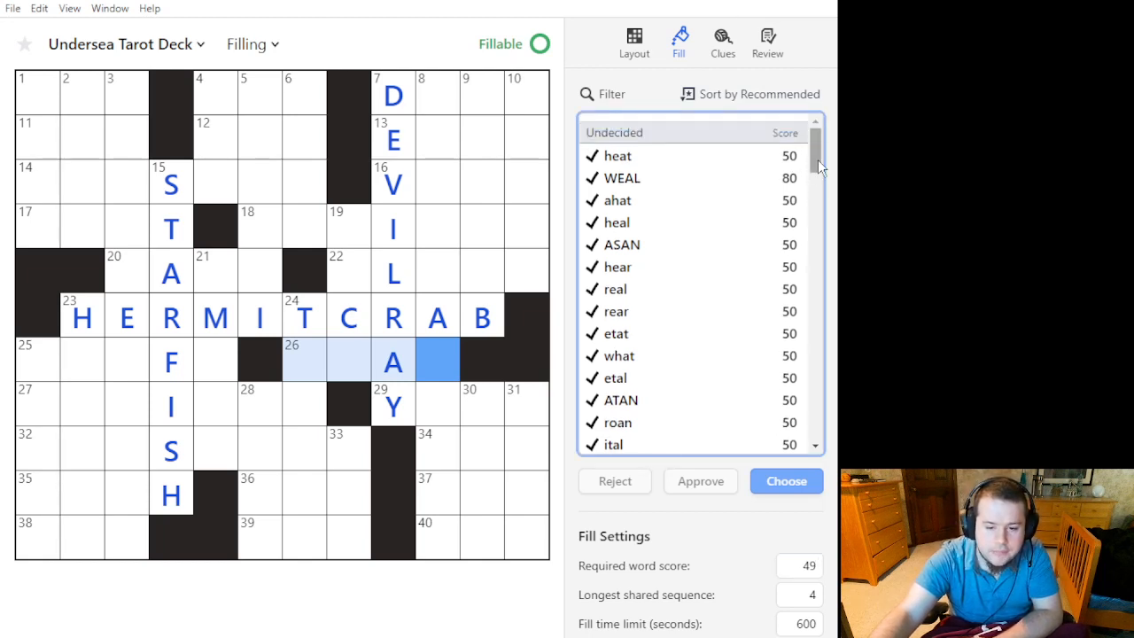
double_click(804, 567)
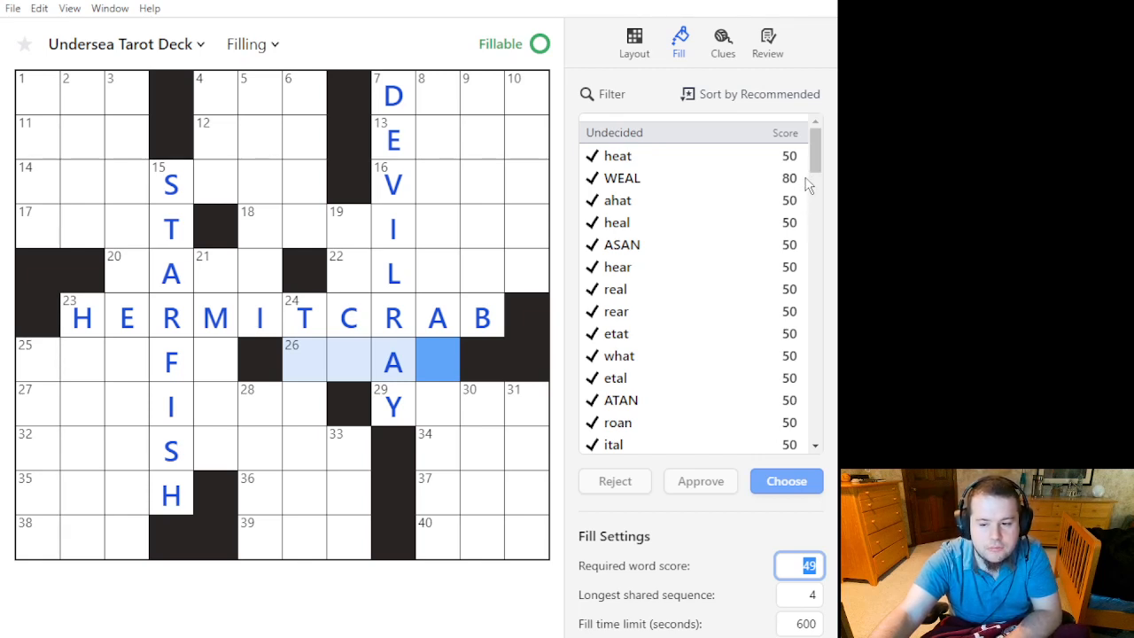
mouse_move(812, 158)
left_mouse_down()
mouse_move(816, 338)
mouse_move(816, 156)
left_mouse_up()
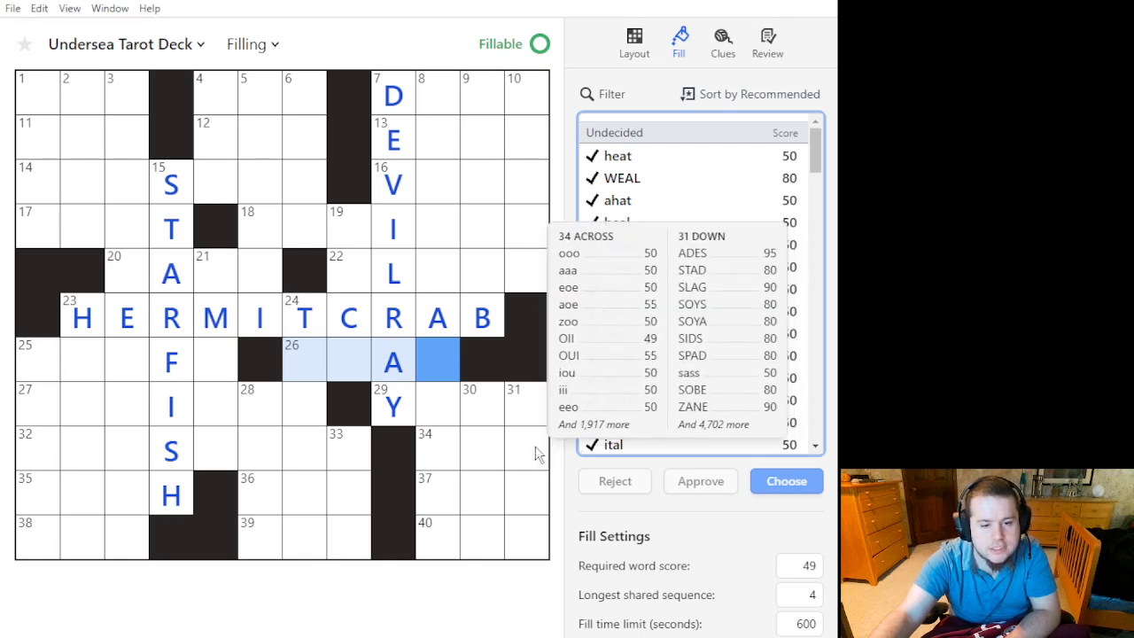
Try a black block in row seven's ninth cell, beside the A of DEVILRAY, then remove it again.
left_click(448, 371)
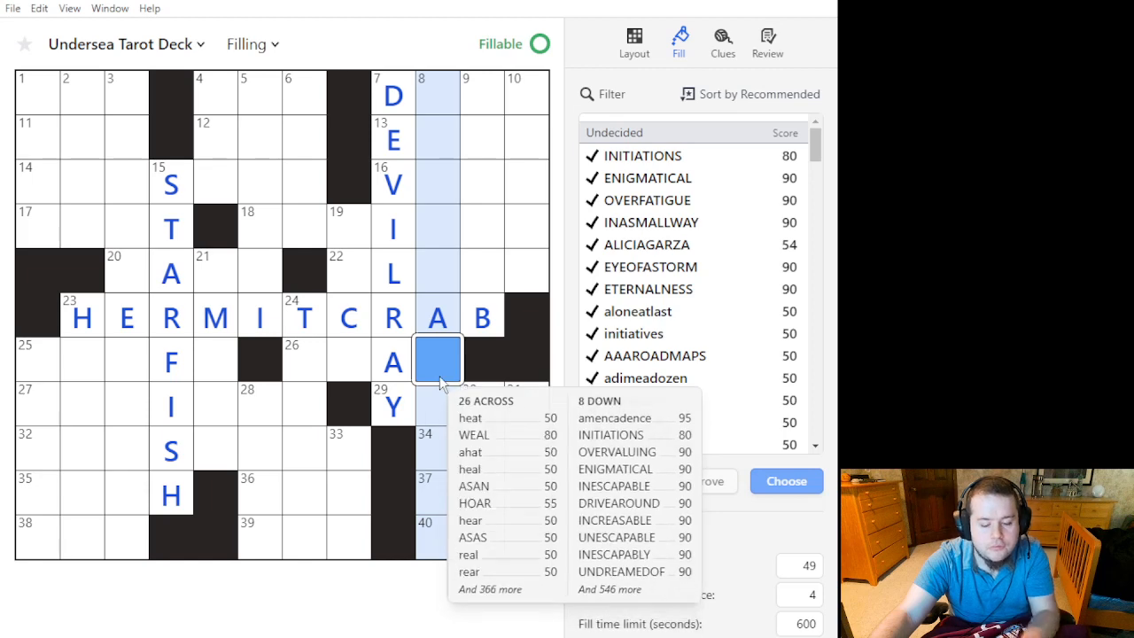
key("period")
left_click(446, 361)
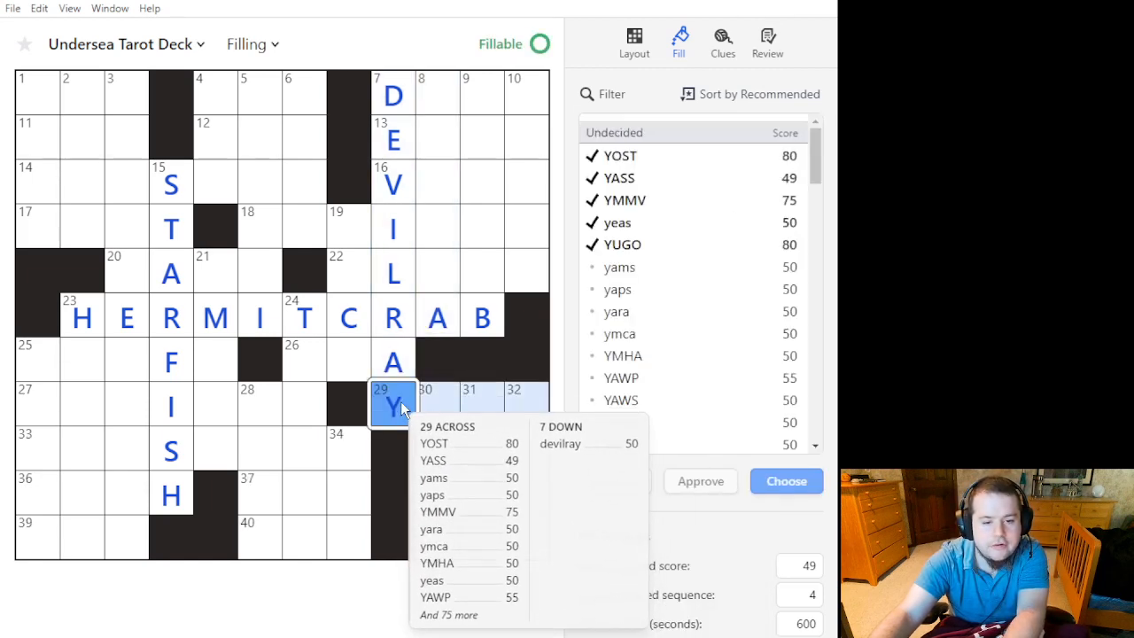
key("period")
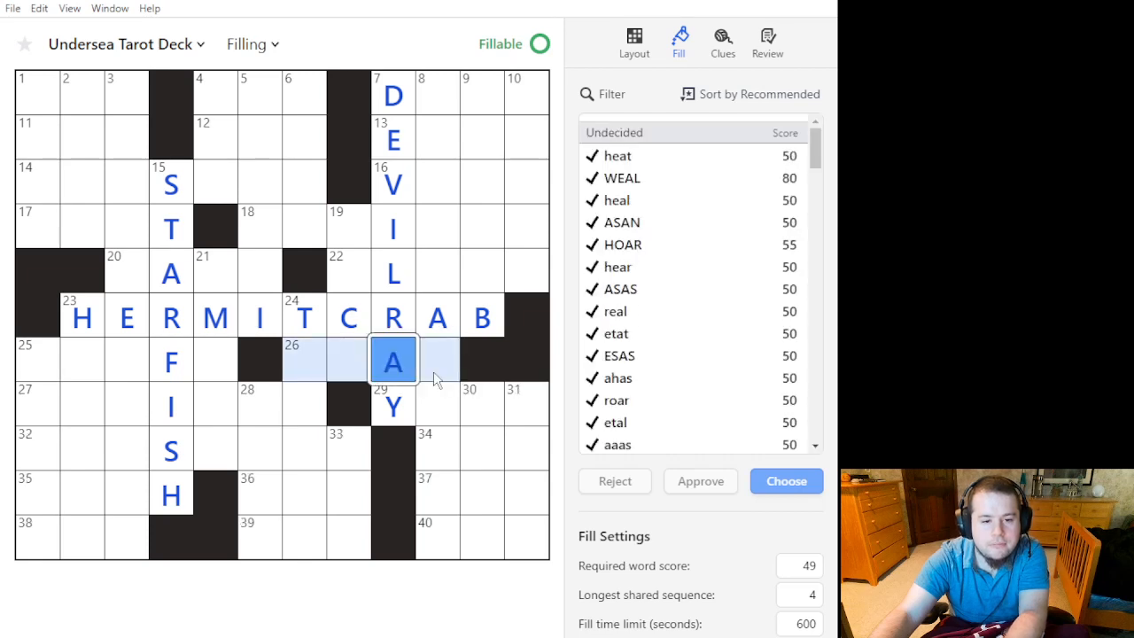
mouse_move(442, 406)
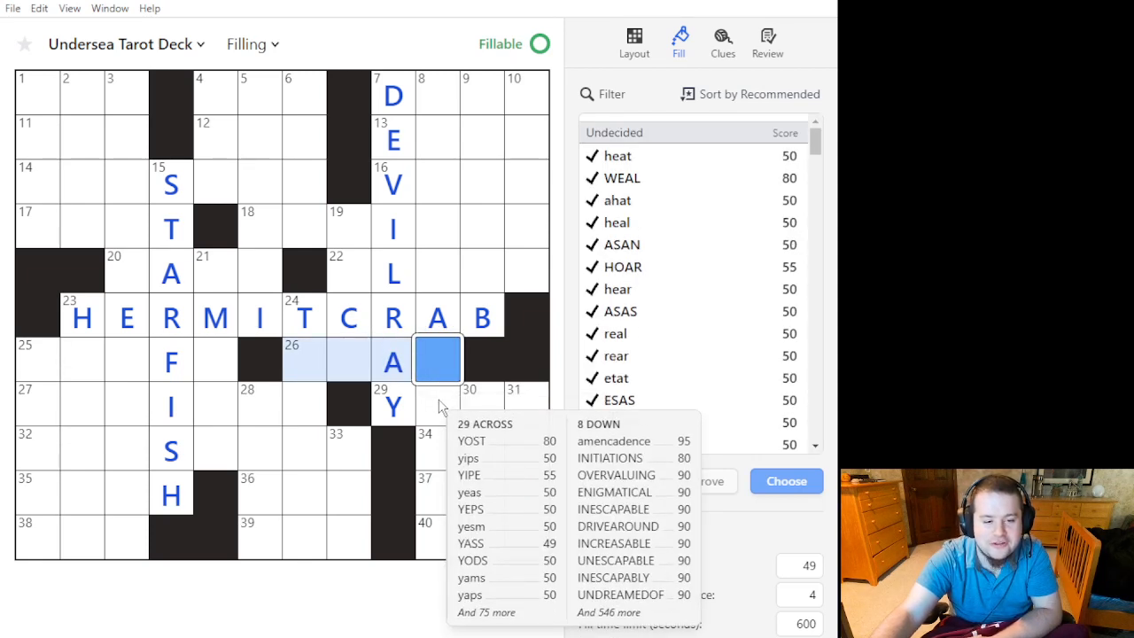
Switch to 8 Down, keep its candidates sorted by recommended, and preview the grid fill with INITIATIONS.
mouse_move(450, 368)
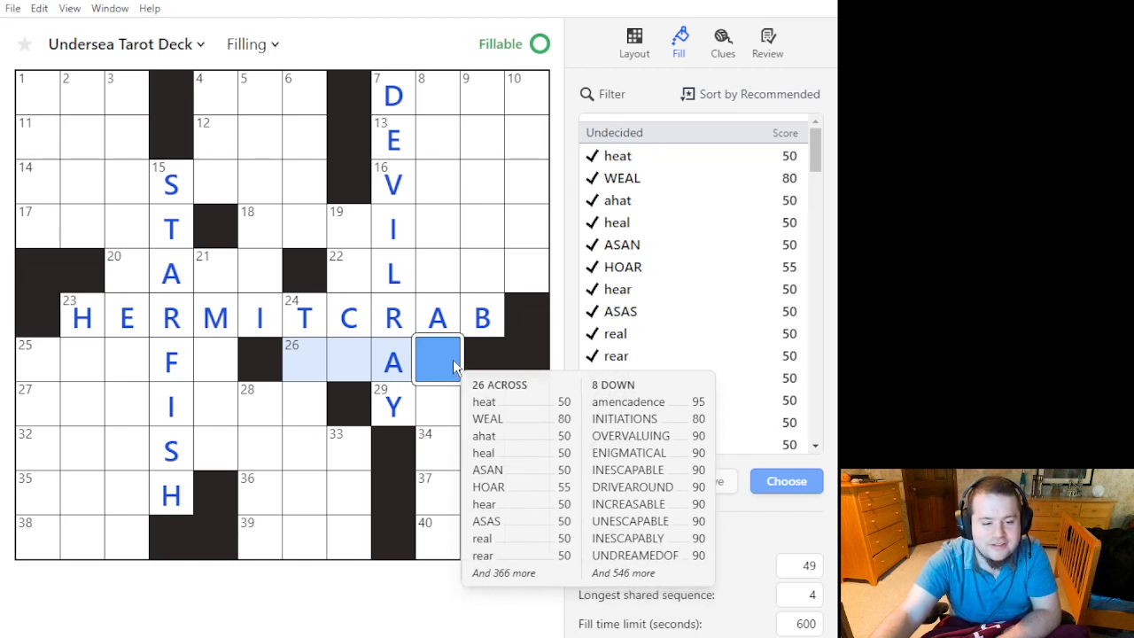
left_click(452, 360)
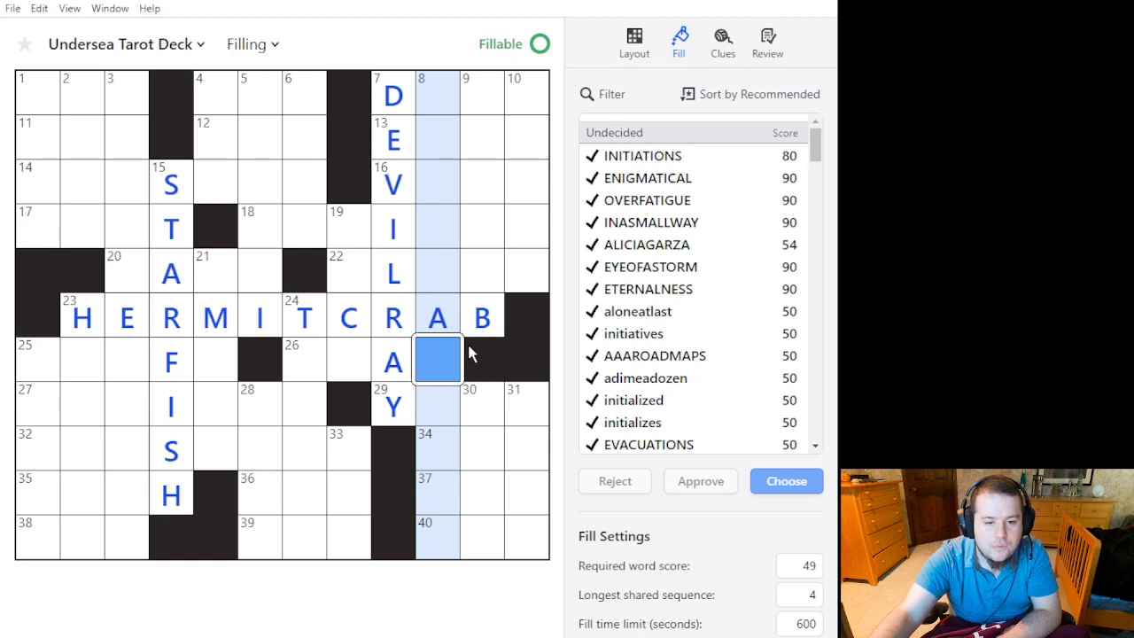
mouse_move(467, 271)
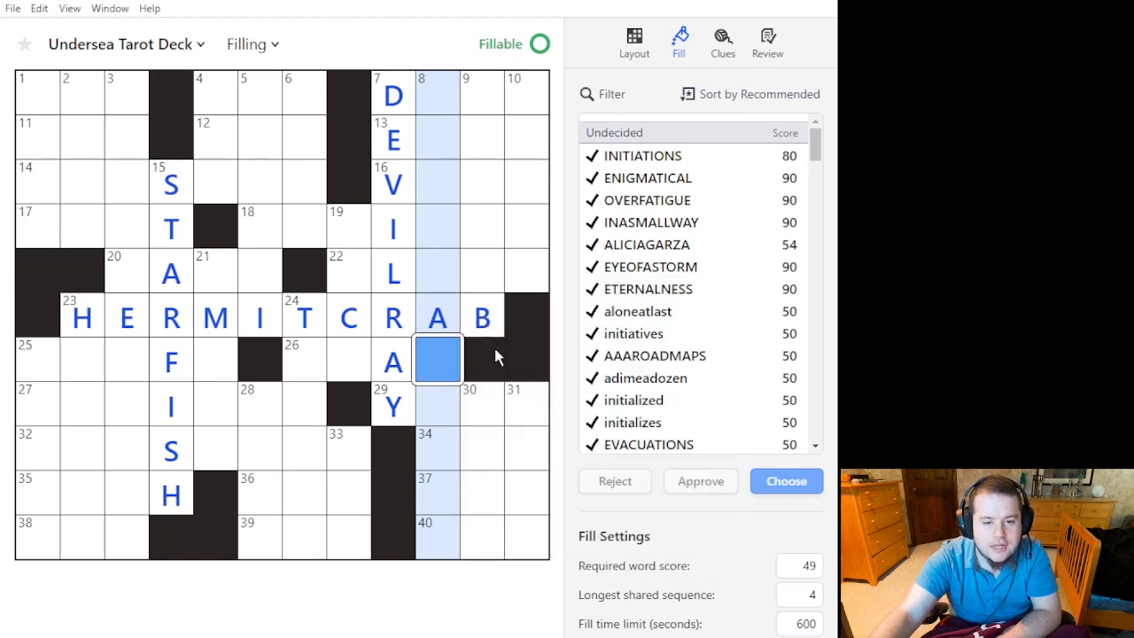
left_click(714, 94)
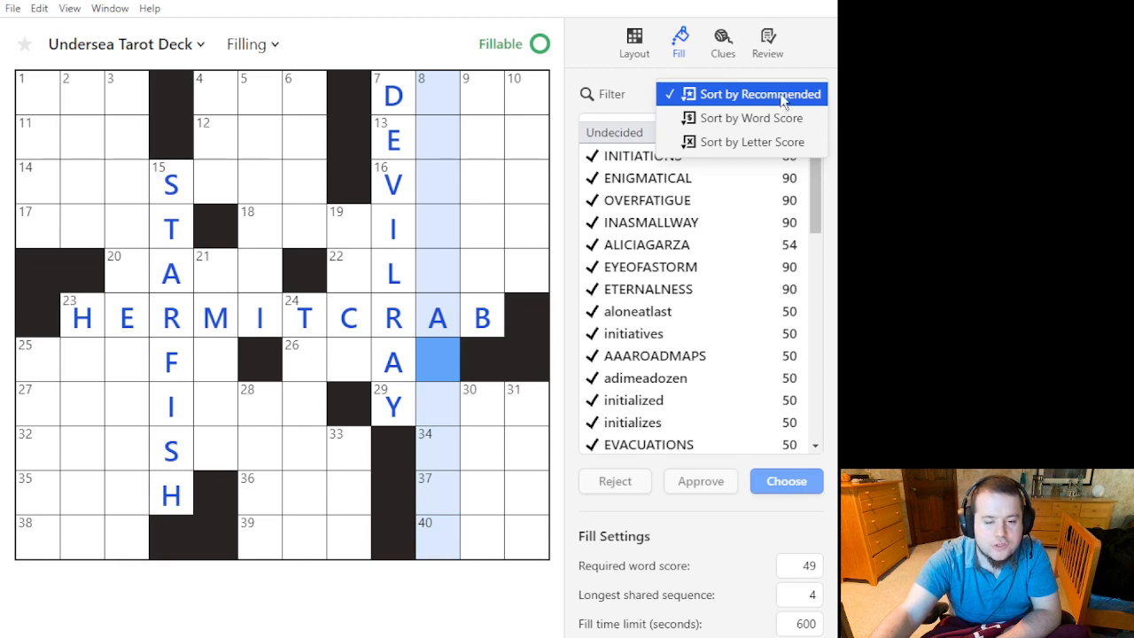
left_click(782, 100)
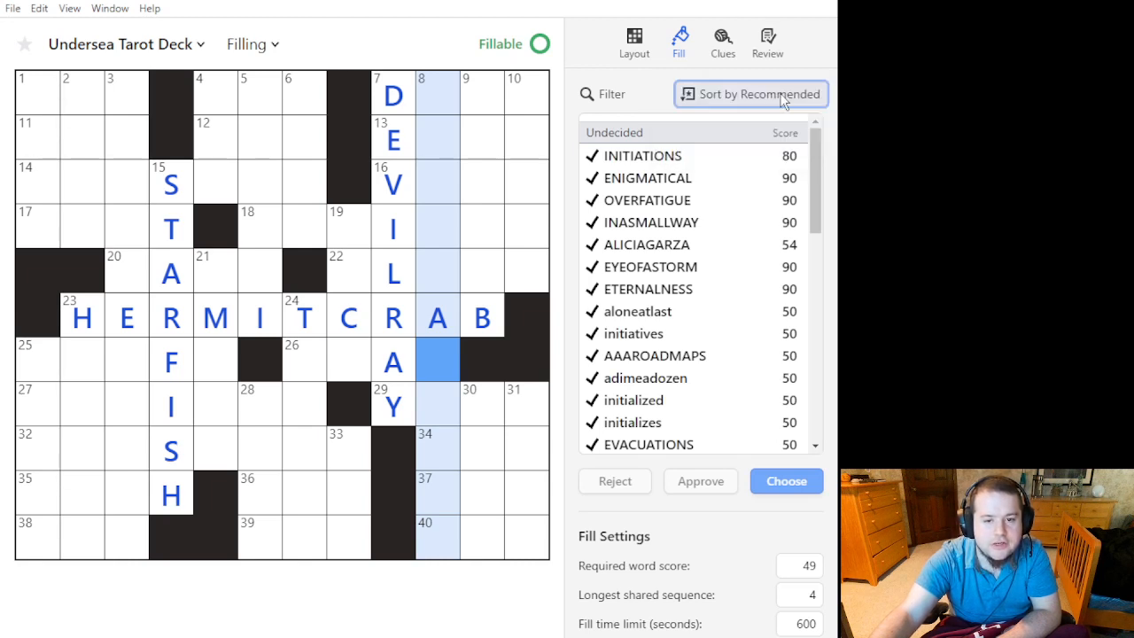
left_click(698, 163)
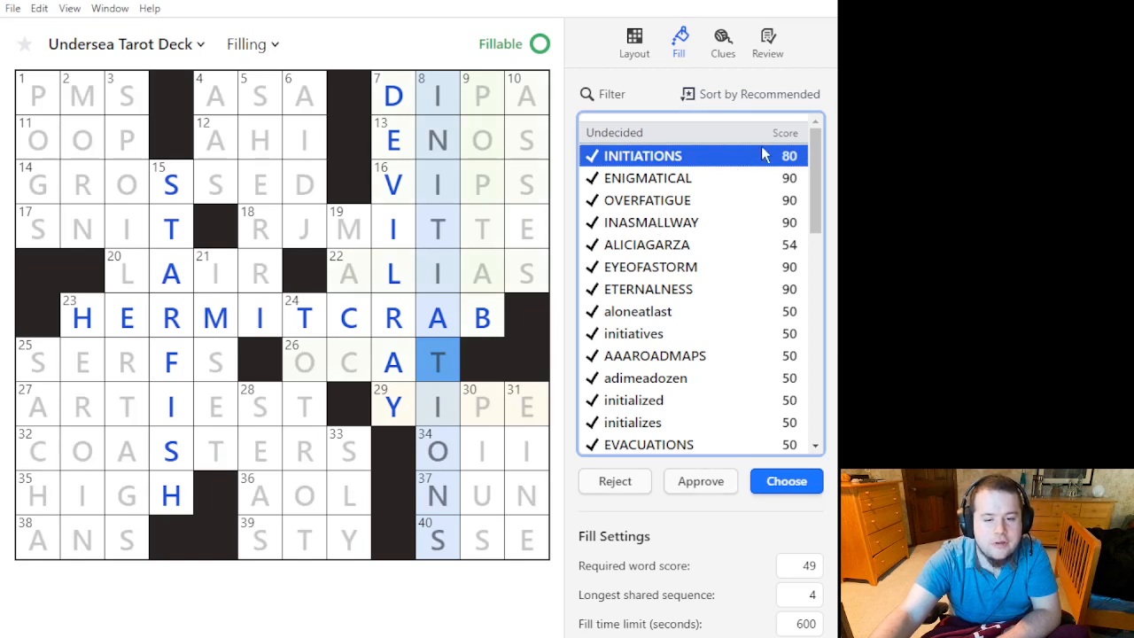
Sort the 8 Down candidates by word score and look through to the lowest-scoring fillable entries.
left_click(795, 95)
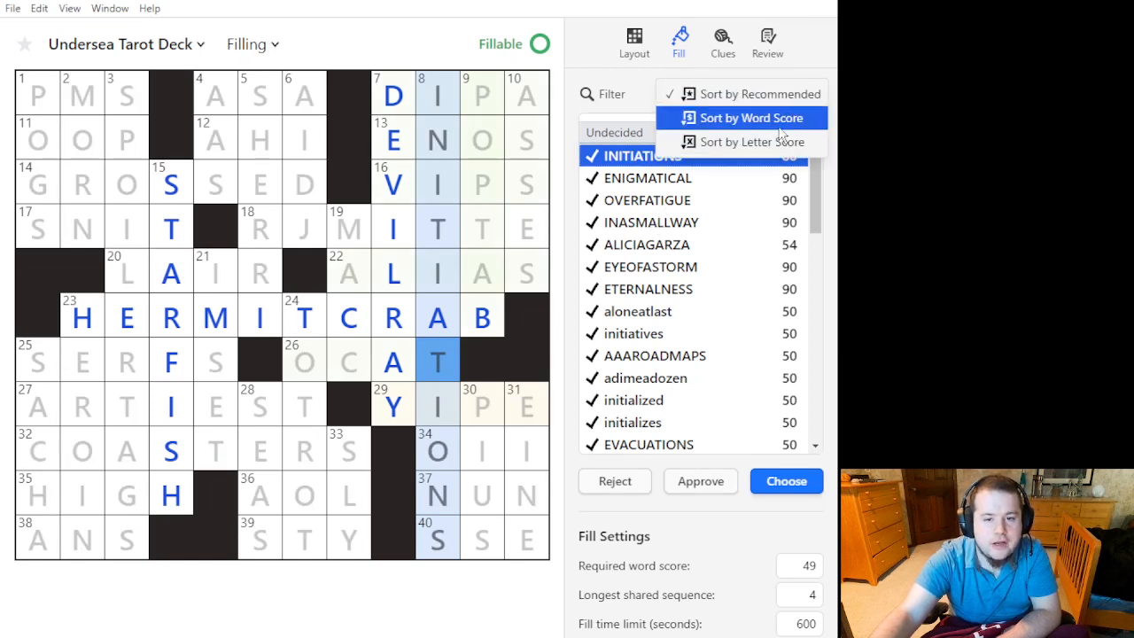
left_click(779, 124)
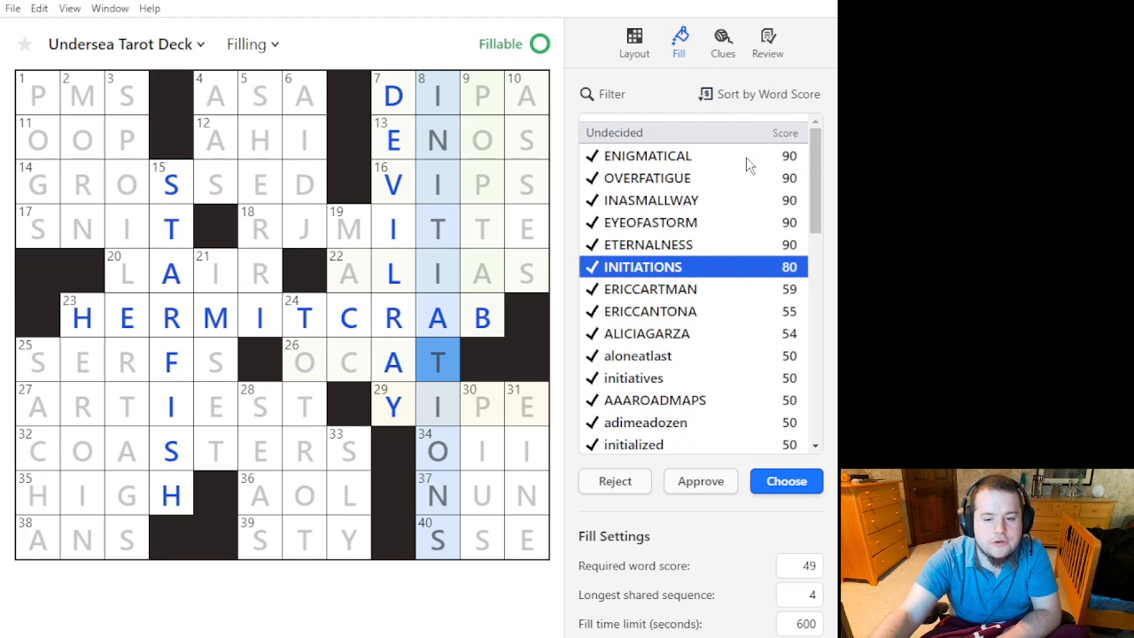
scroll(747, 177, "down", 15)
left_click(694, 400)
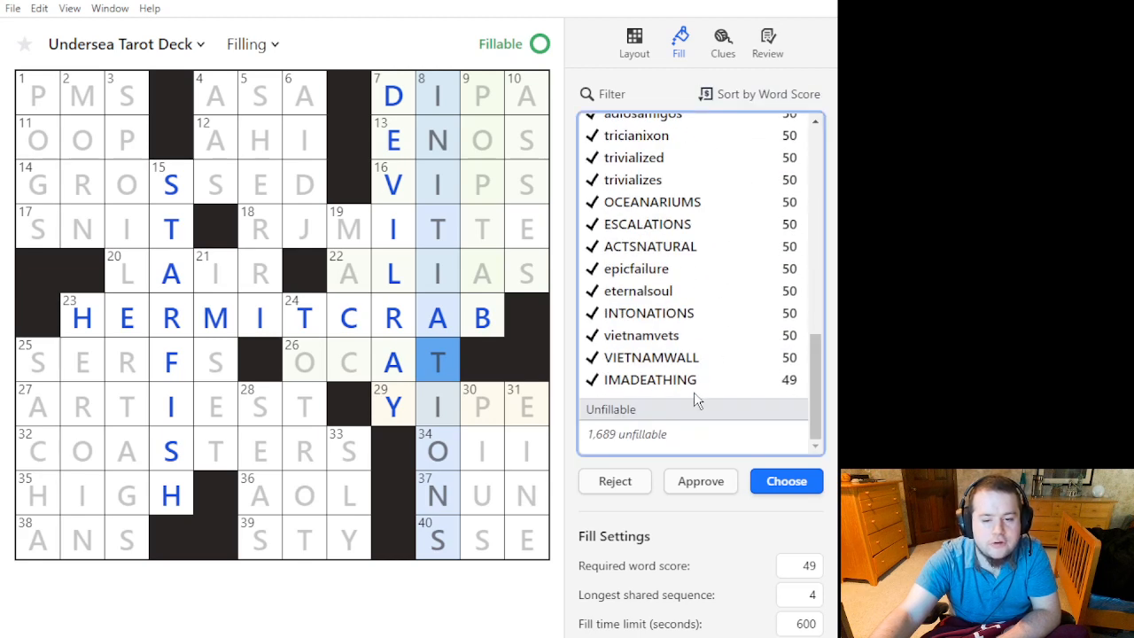
Preview IMADEATHING for 8-Down and check the options for the crossing 29-Across and 31-Down.
left_click(703, 381)
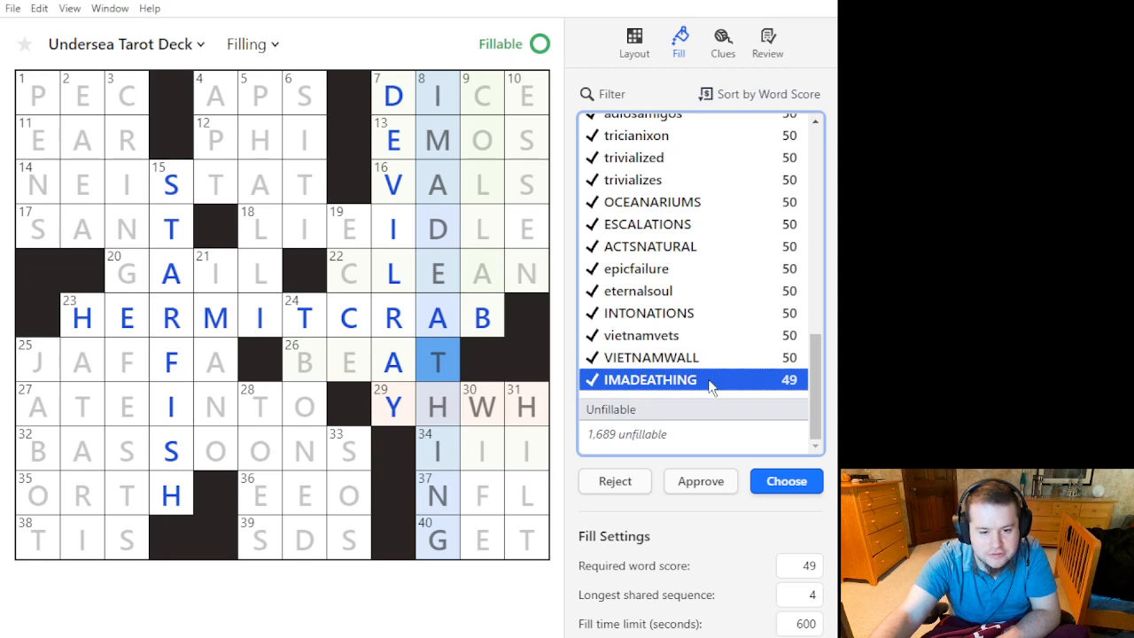
mouse_move(523, 408)
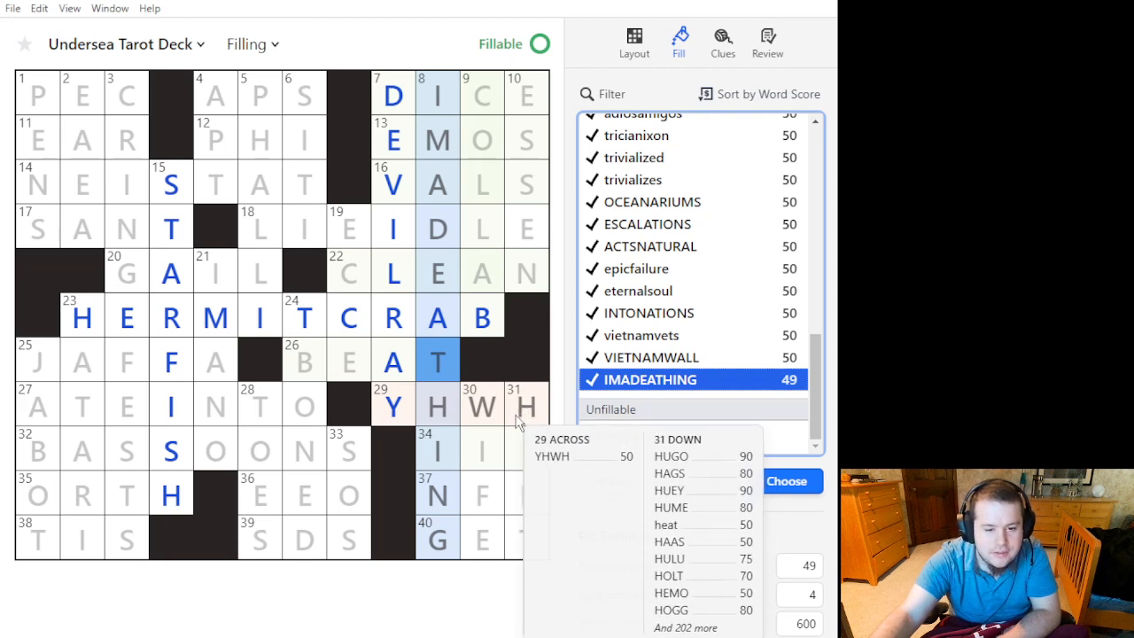
left_click(518, 416)
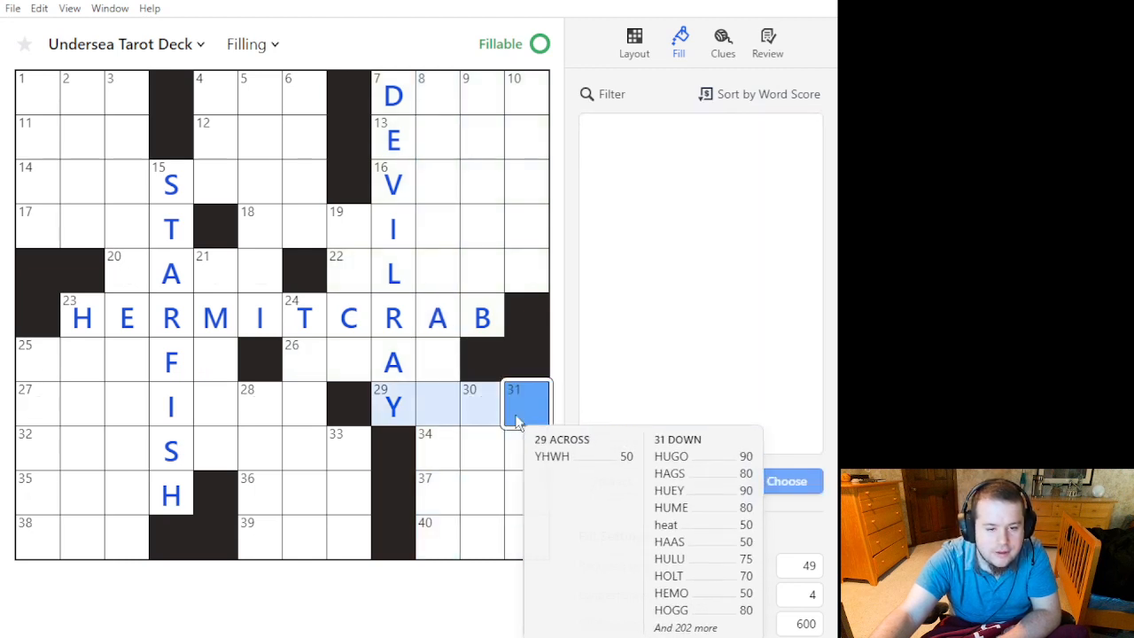
left_click(449, 266)
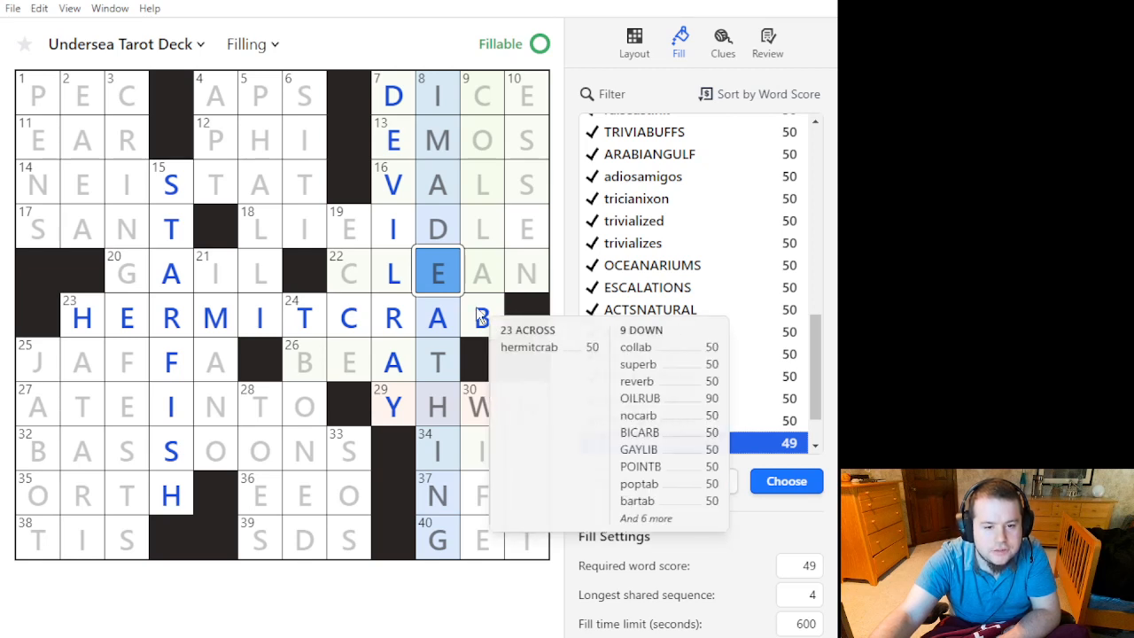
Remove the black squares beneath the end of HERMITCRAB and the one directly after its final B.
left_click(494, 350)
left_click(518, 351)
key("BackSpace")
key("BackSpace")
left_click(486, 350)
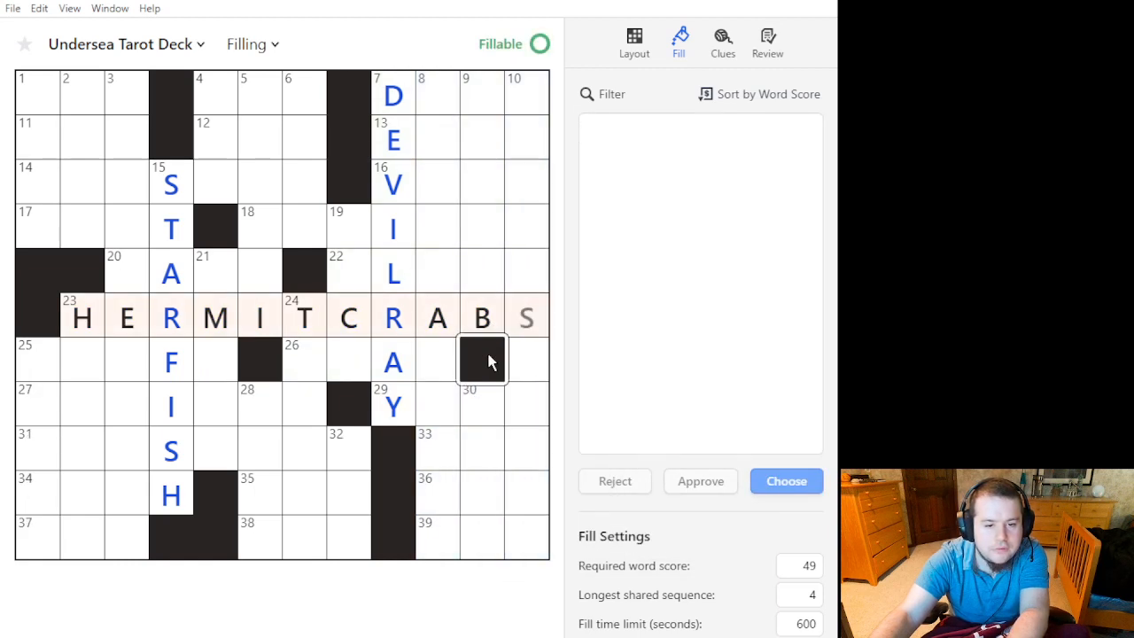
key("BackSpace")
Block the square after HERMITCRAB's final B and the last two squares of the row above.
left_click(507, 300)
key(".")
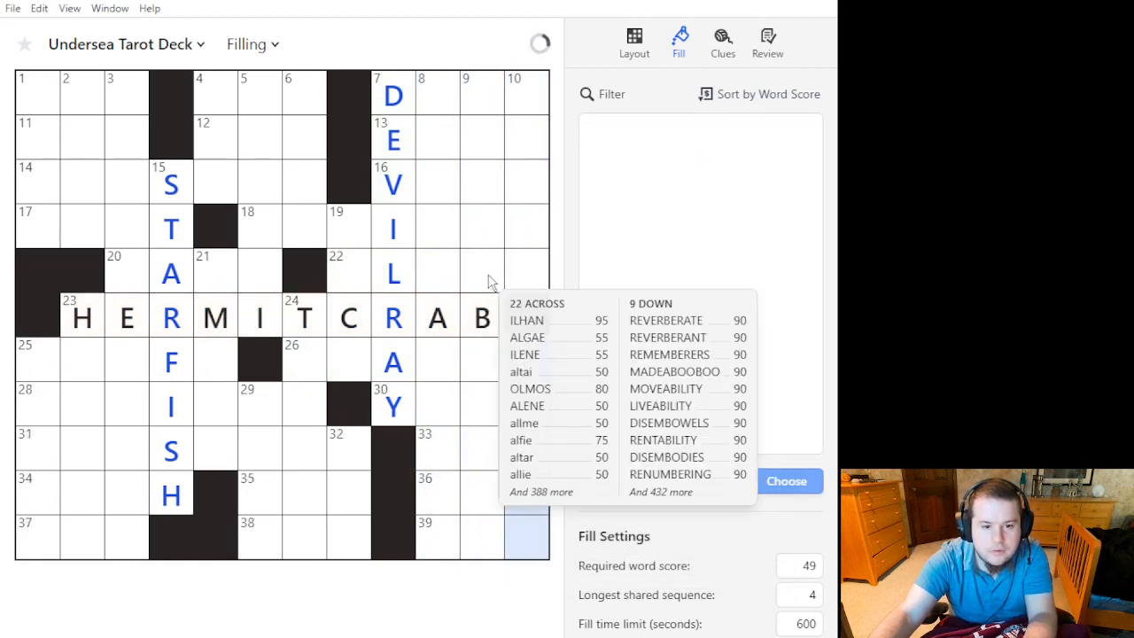
left_click(489, 277)
key(".")
left_click(530, 271)
key(".")
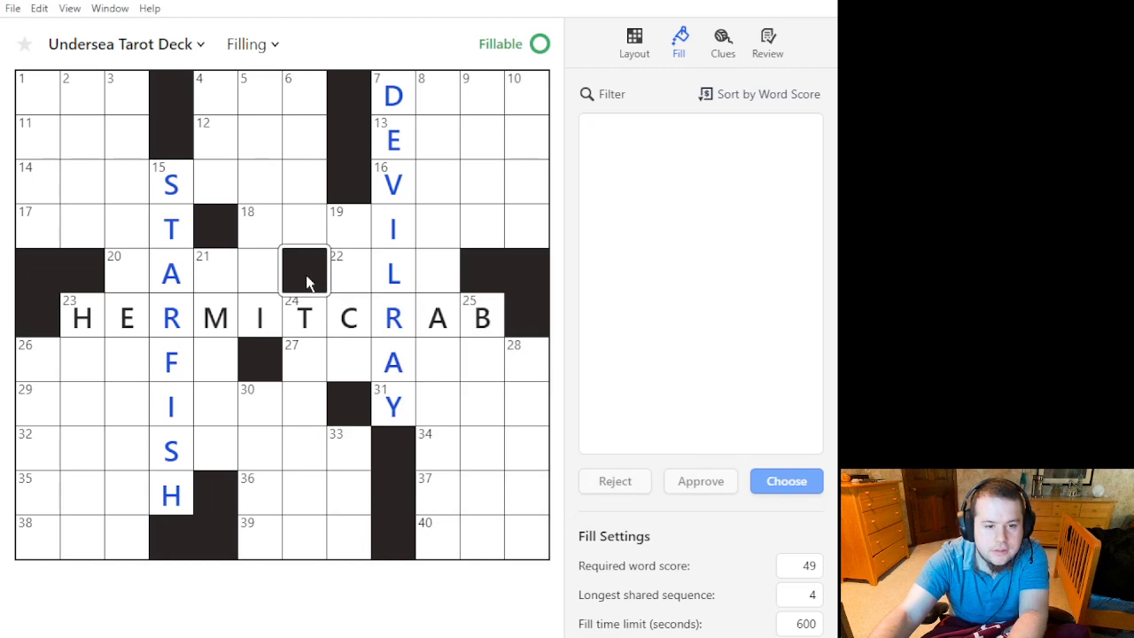
Review the 8-Down candidates for the new layout and compare previews of DOINGANUHOH and IFITMATTERS.
left_click(448, 273)
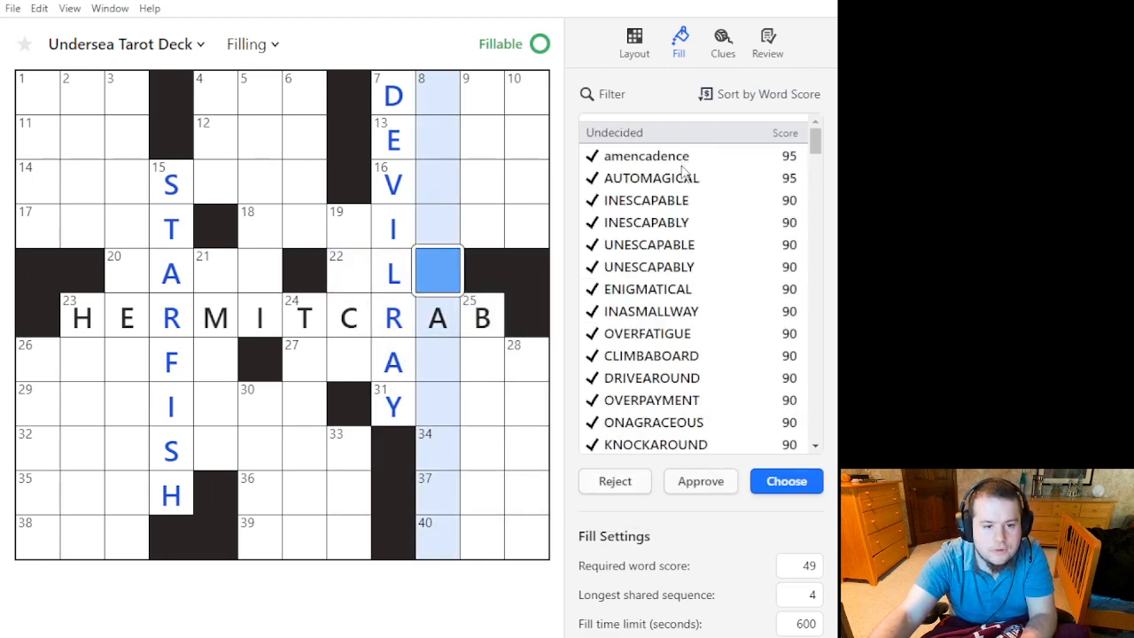
left_click(476, 320)
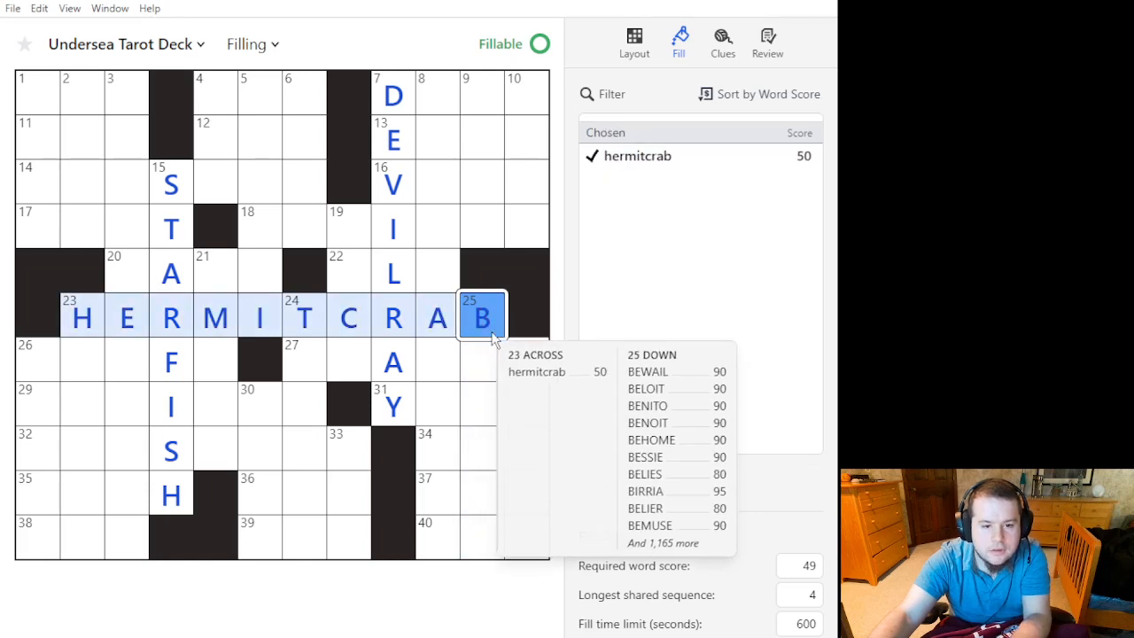
left_click(443, 273)
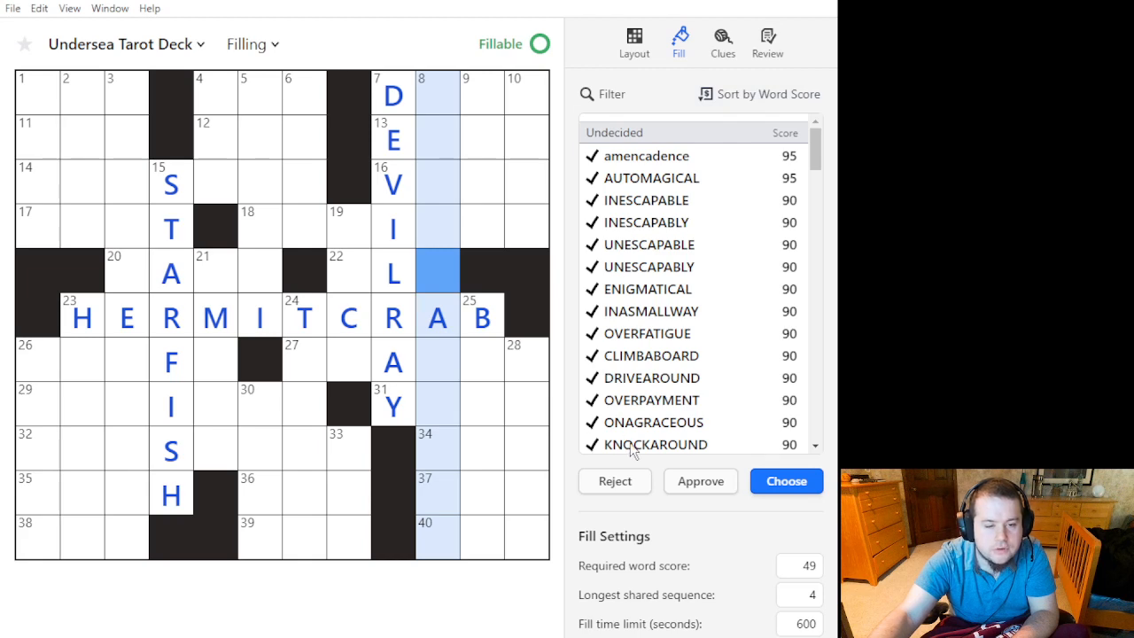
scroll(693, 427, "down", 15)
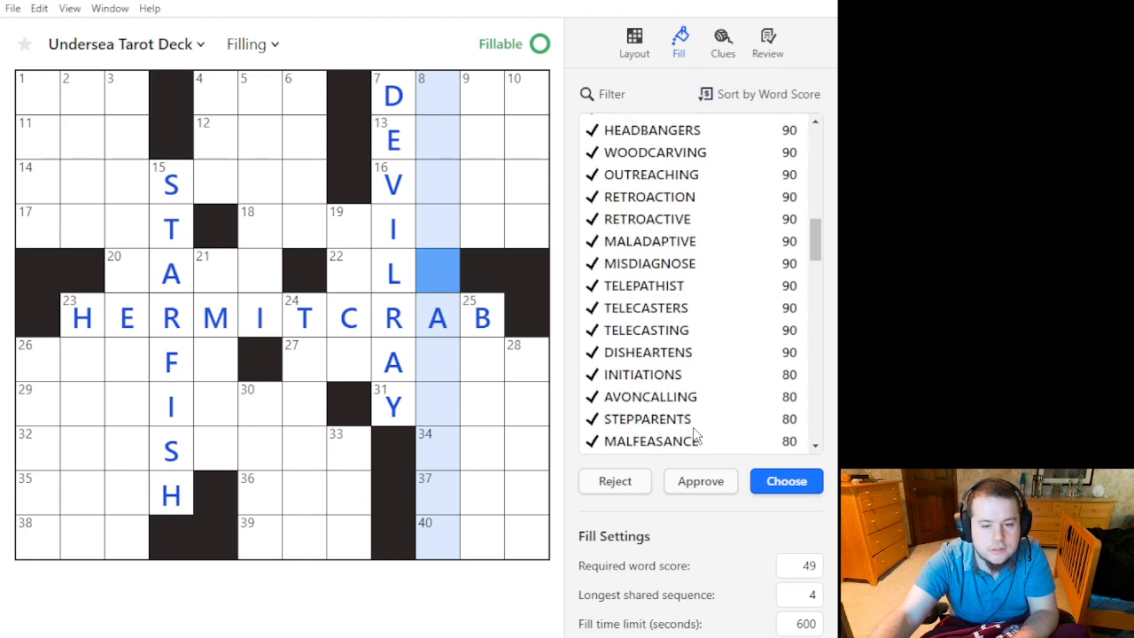
left_click(717, 324)
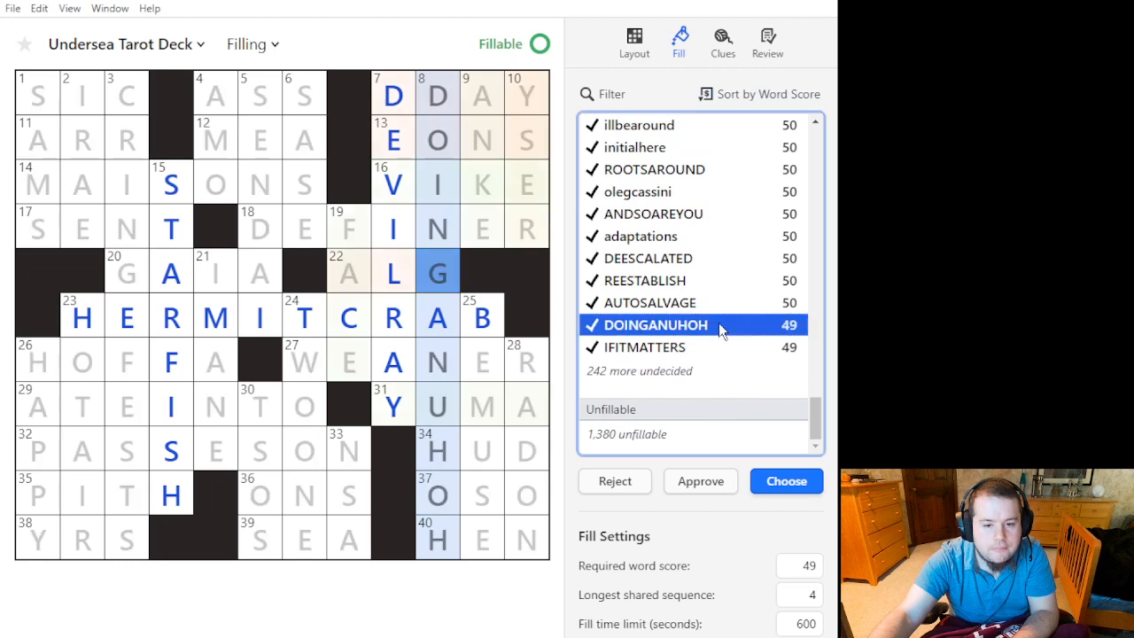
left_click(722, 344)
left_click(731, 326)
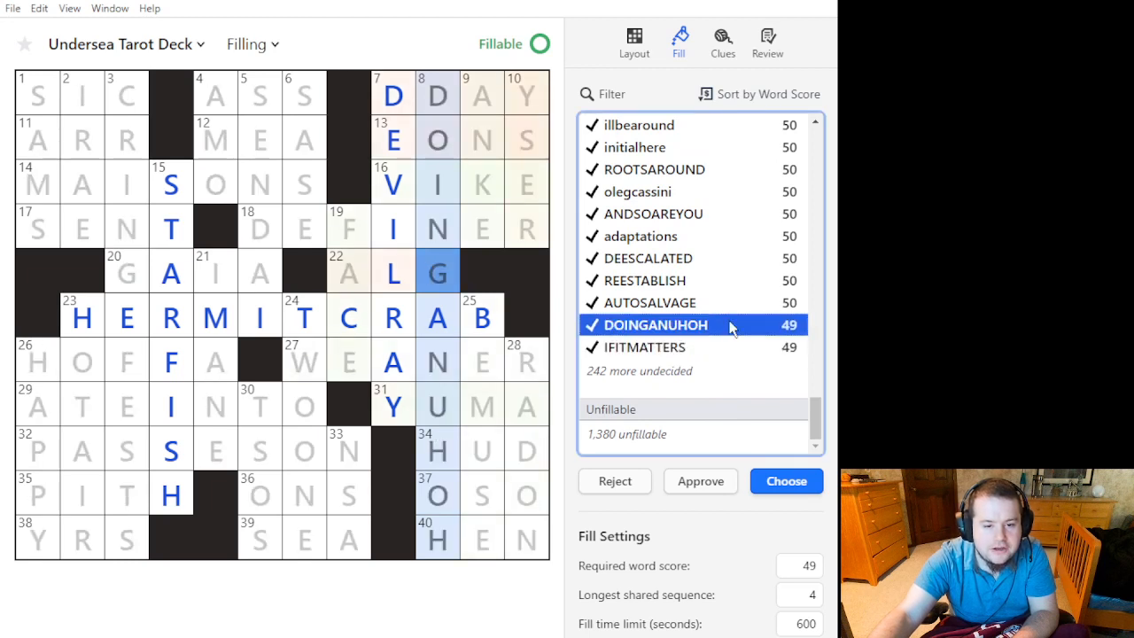
left_click(740, 346)
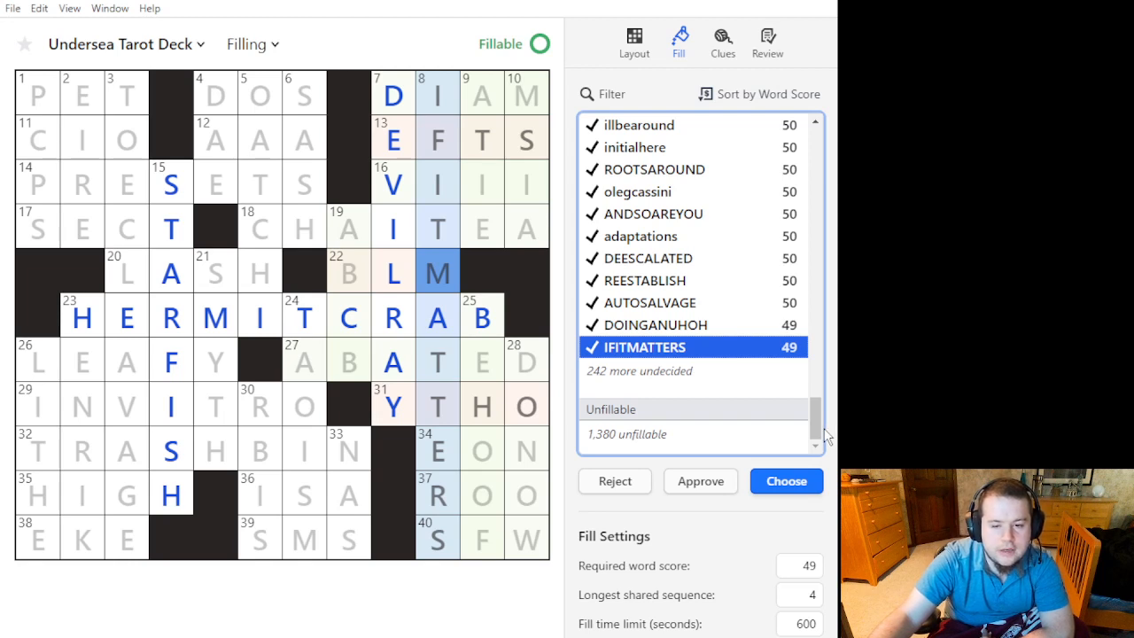
Find STELLAPARKS among the 8-Down candidates, preview it in the grid and approve it.
left_click_drag(817, 422, 819, 413)
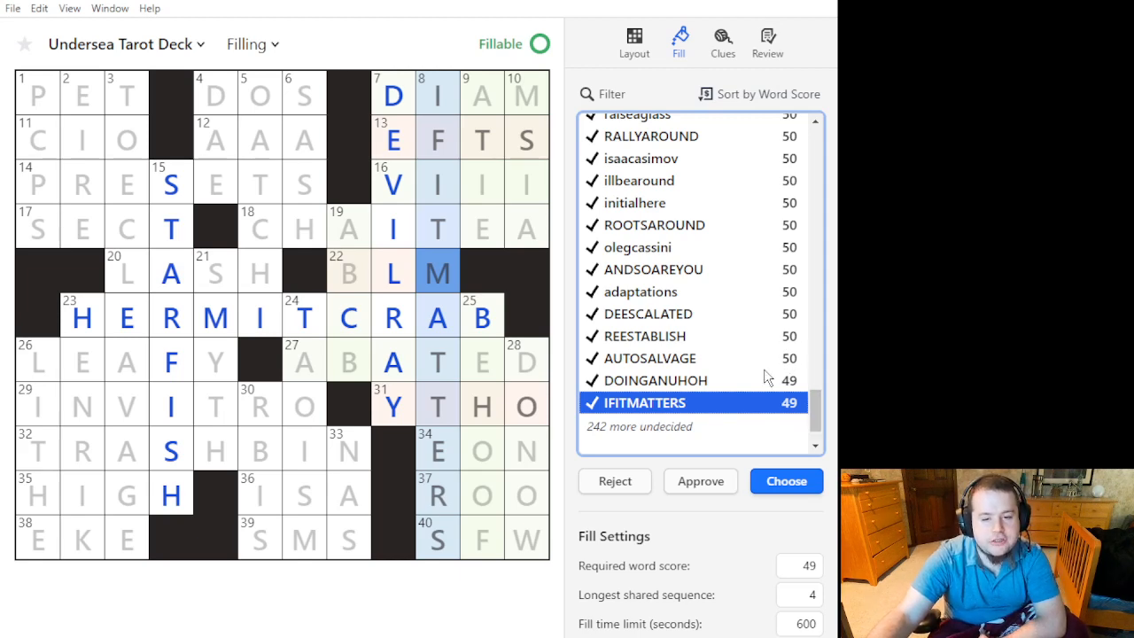
scroll(743, 396, "up", 5)
scroll(742, 408, "down", 10)
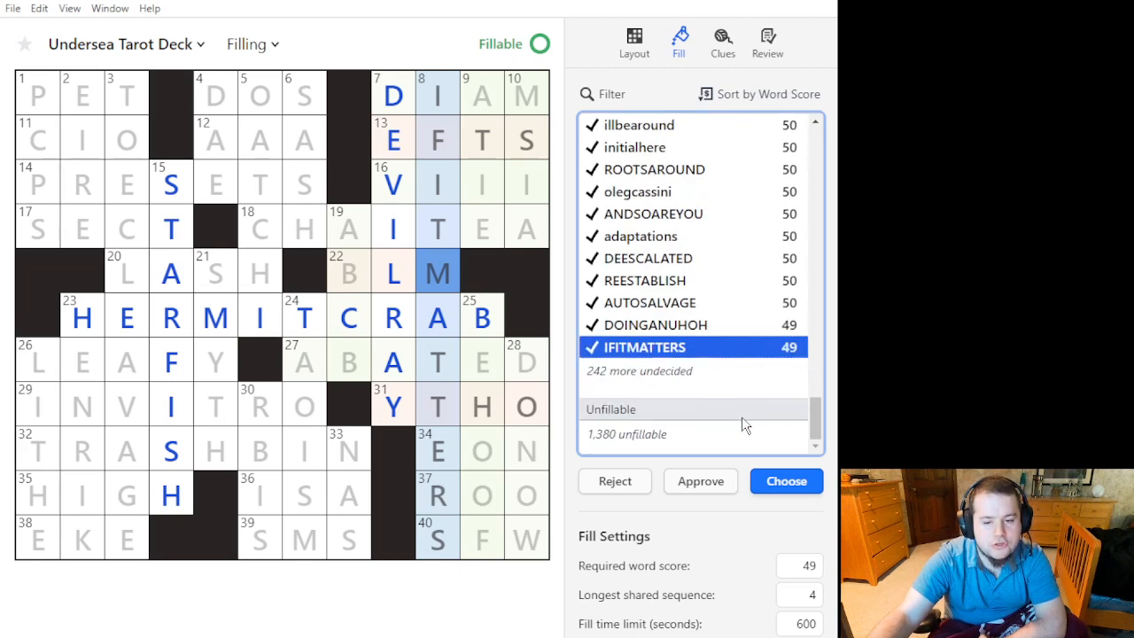
scroll(748, 421, "up", 3)
scroll(750, 422, "up", 5)
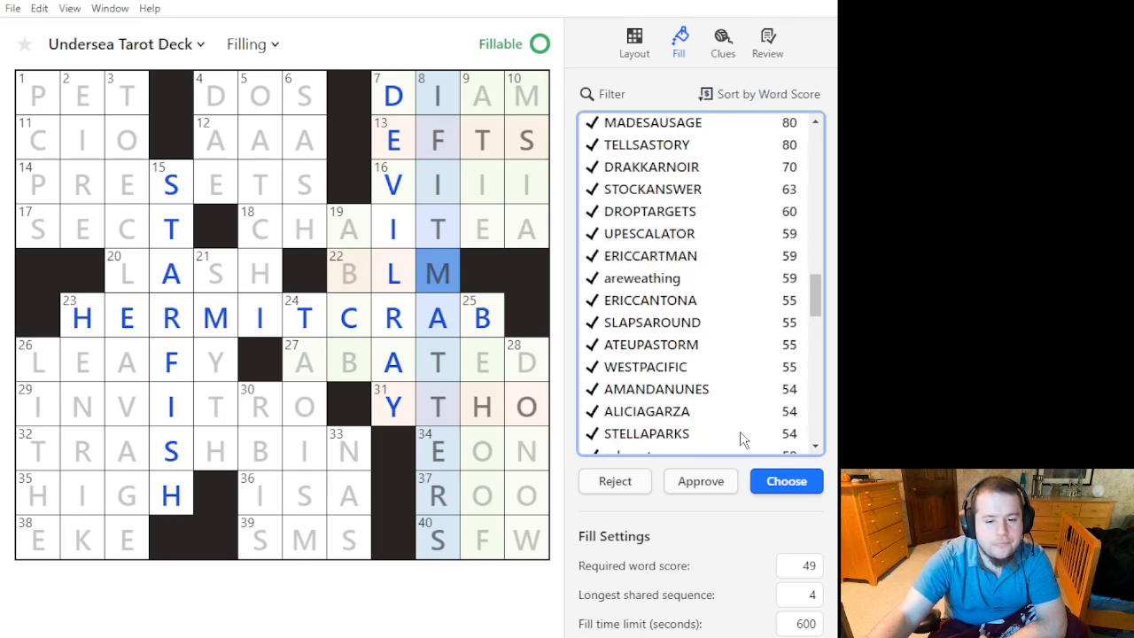
left_click(742, 435)
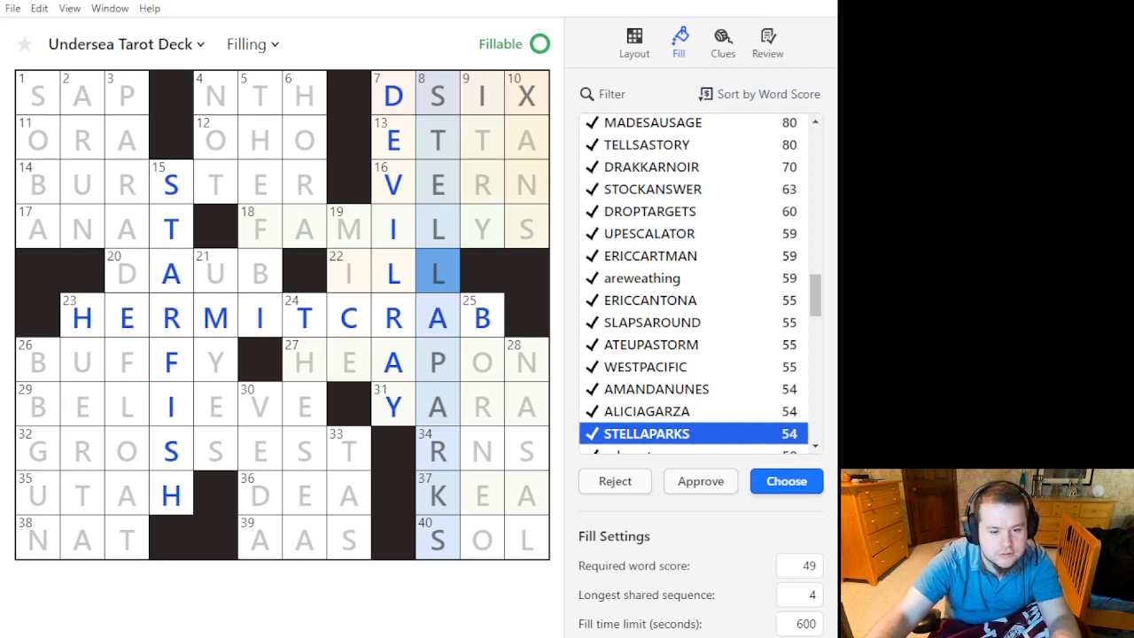
key("alt+Tab")
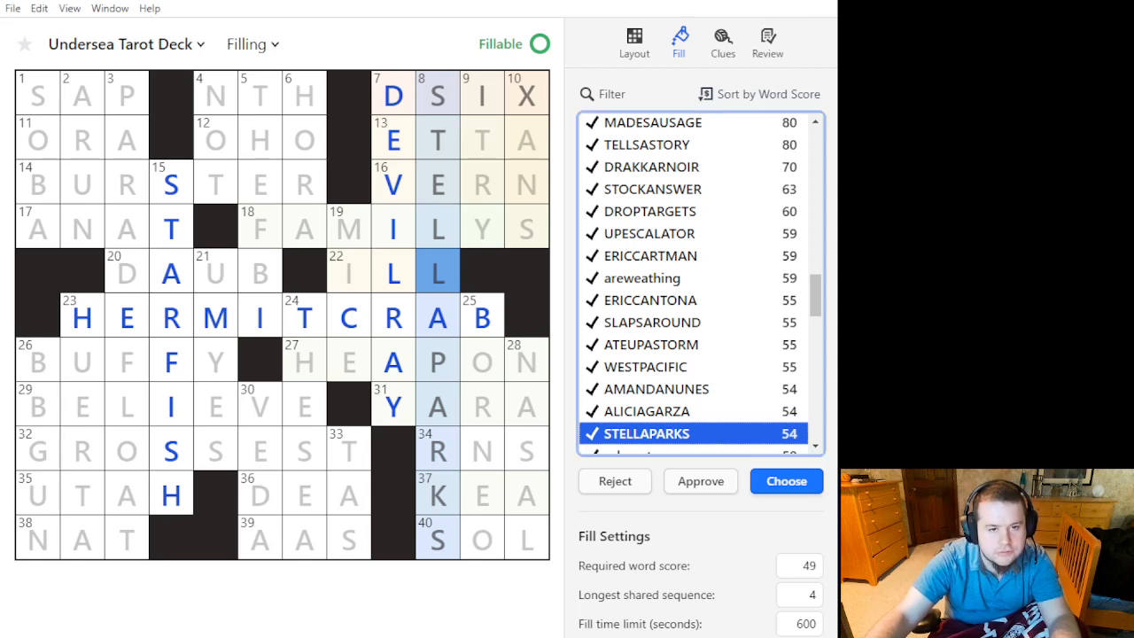
left_click(703, 481)
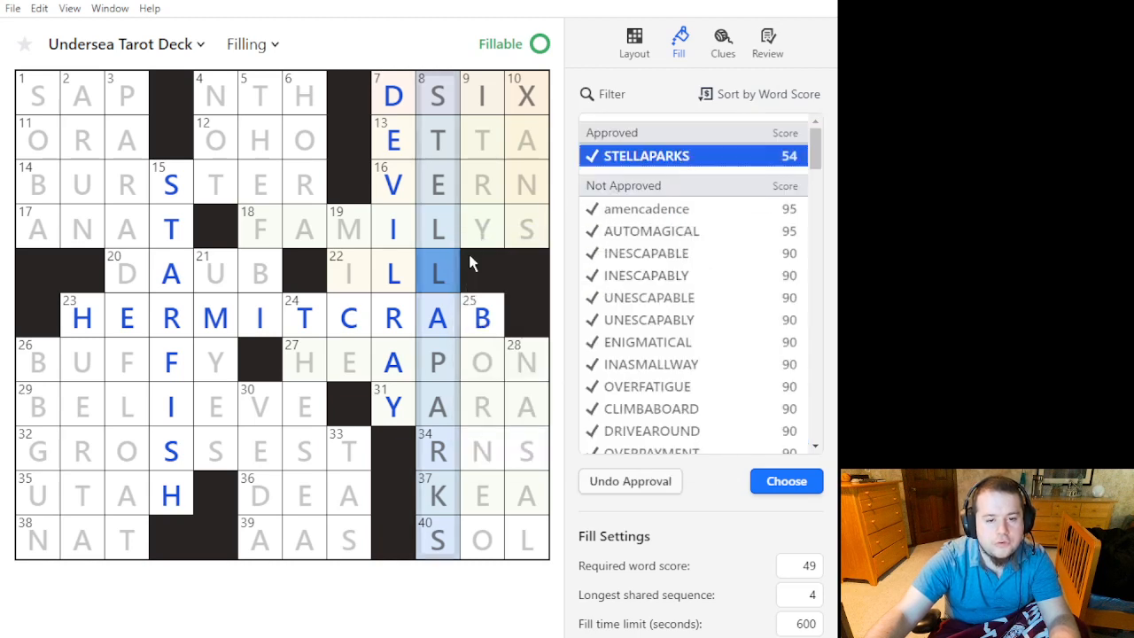
left_click(630, 157)
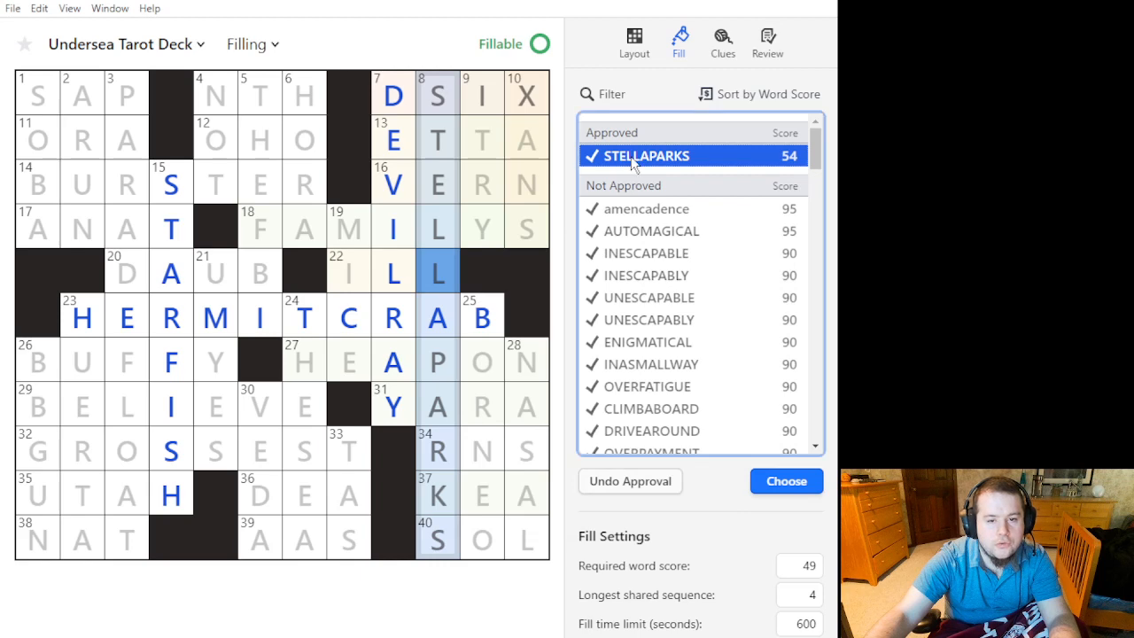
Check the entries crossing STELLAPARKS at 22-Across and 7-Across, preview DSIX, and return to 8-Down.
left_click(449, 283)
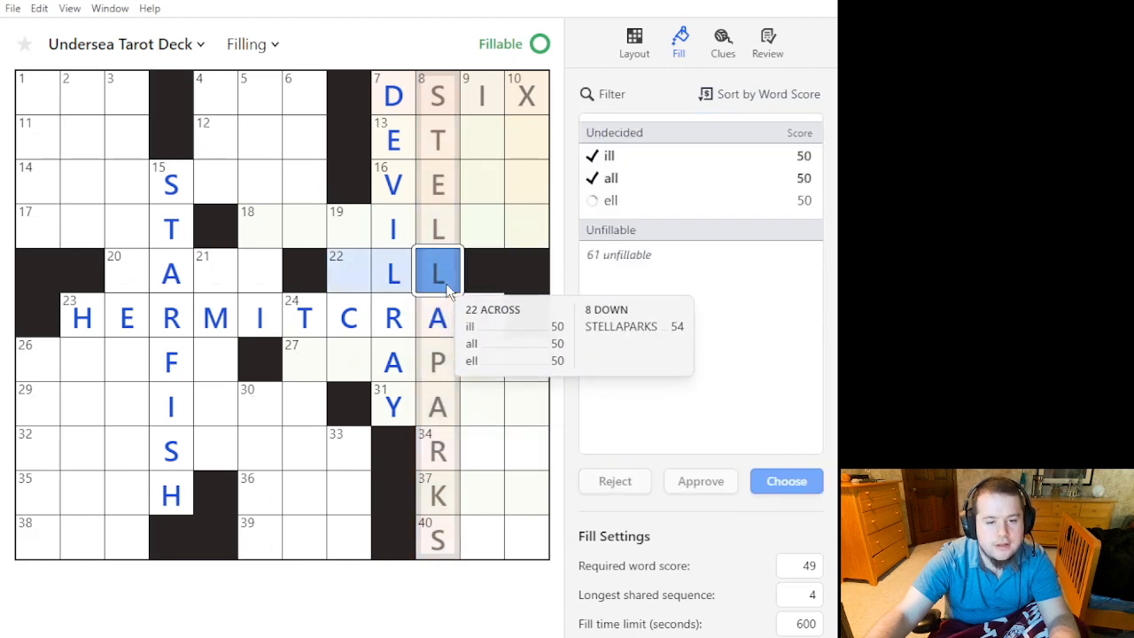
left_click(451, 275)
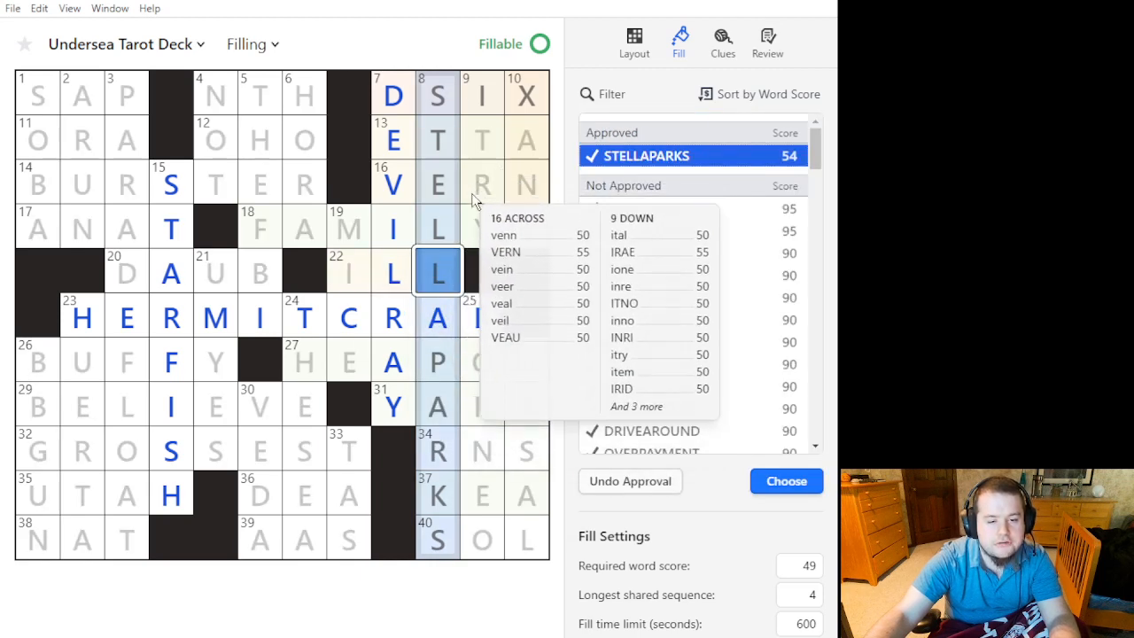
left_click(524, 105)
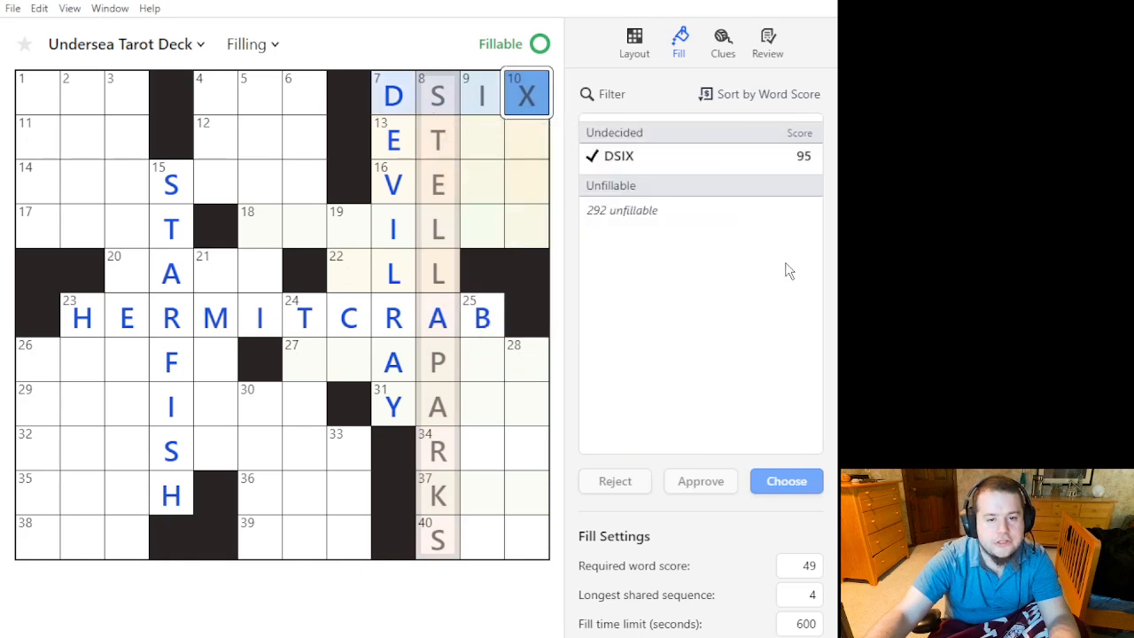
left_click(770, 152)
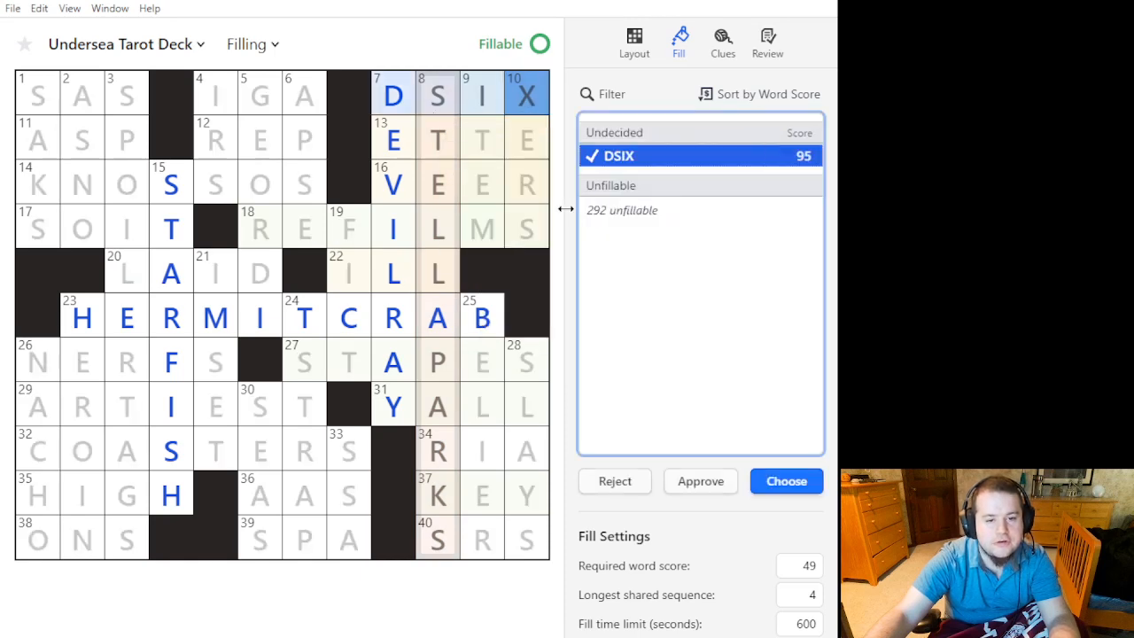
left_click(438, 96)
left_click(438, 96)
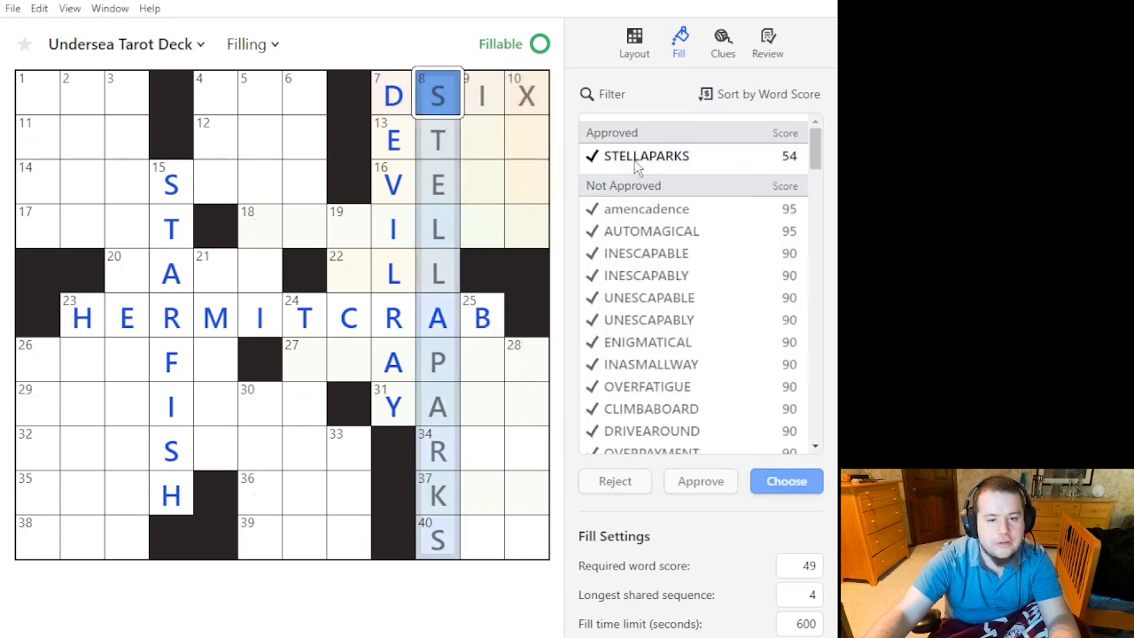
left_click(637, 157)
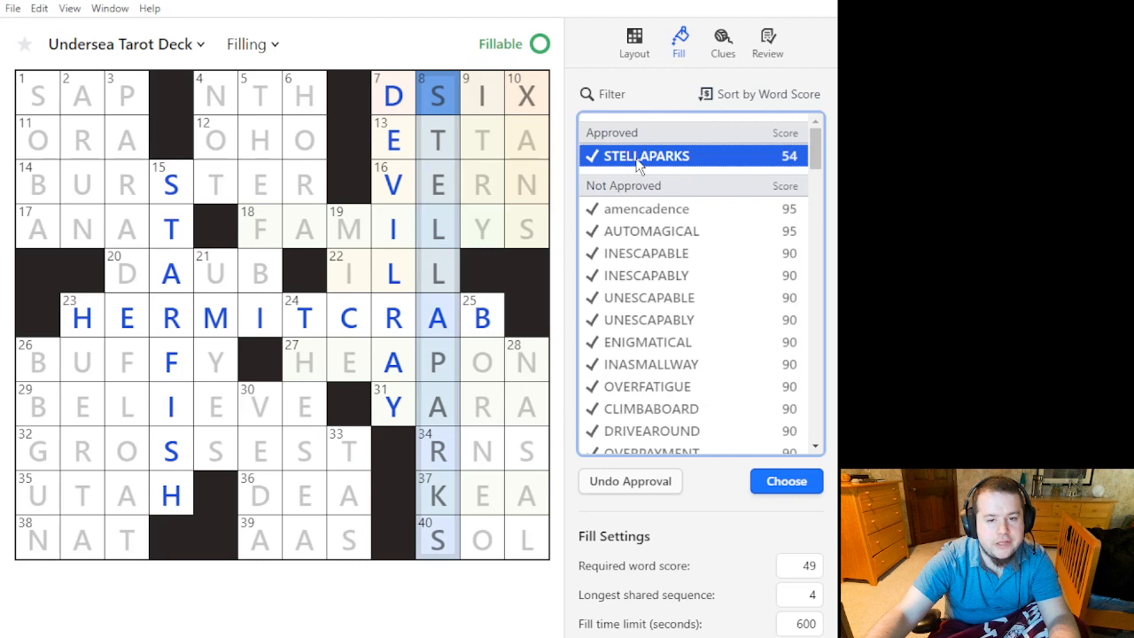
Preview alternative 8-Down entries, including INESCAPABLY and SCANDALISED.
left_click(683, 218)
left_click(683, 235)
left_click(704, 276)
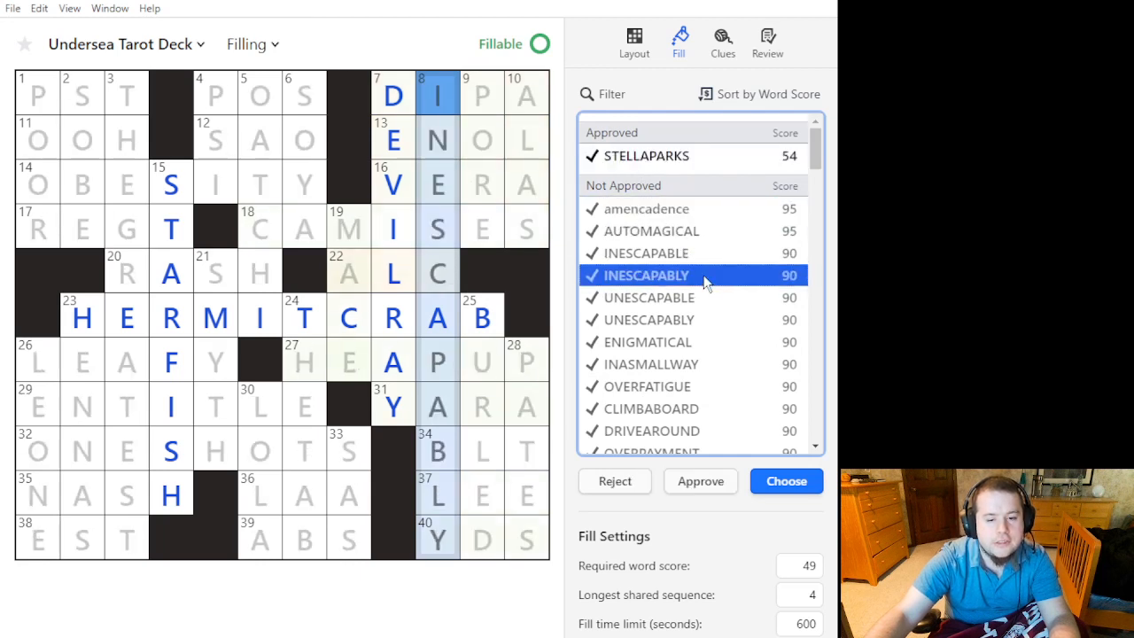
scroll(718, 284, "down", 3)
left_click(715, 292)
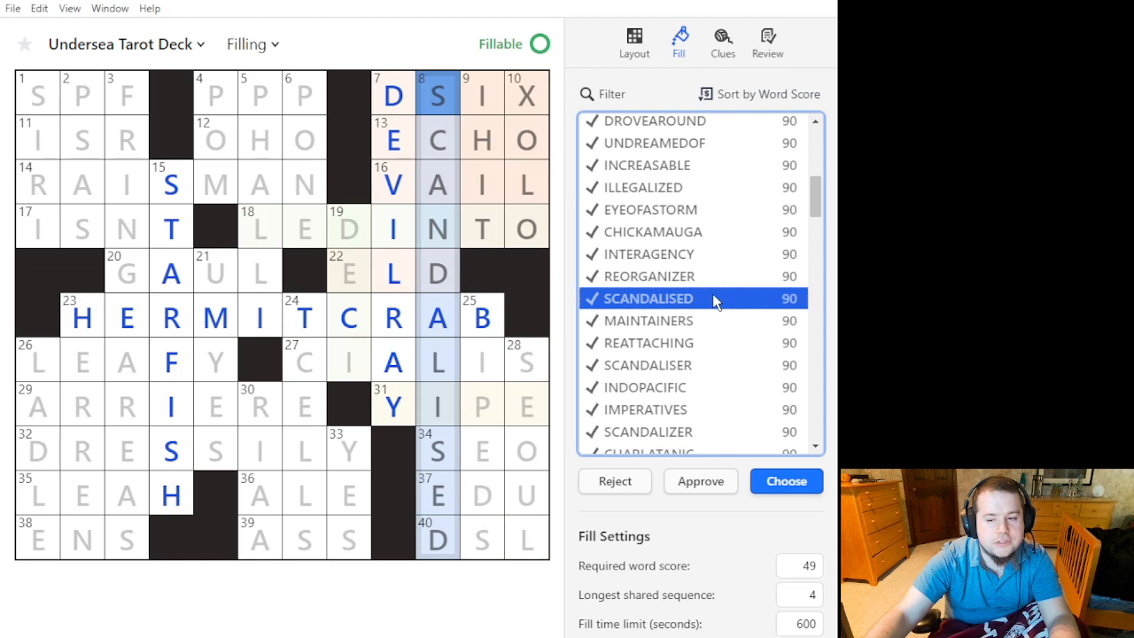
Return to STELLAPARKS in the 8-Down candidates and undo its approval.
scroll(712, 296, "up", 3)
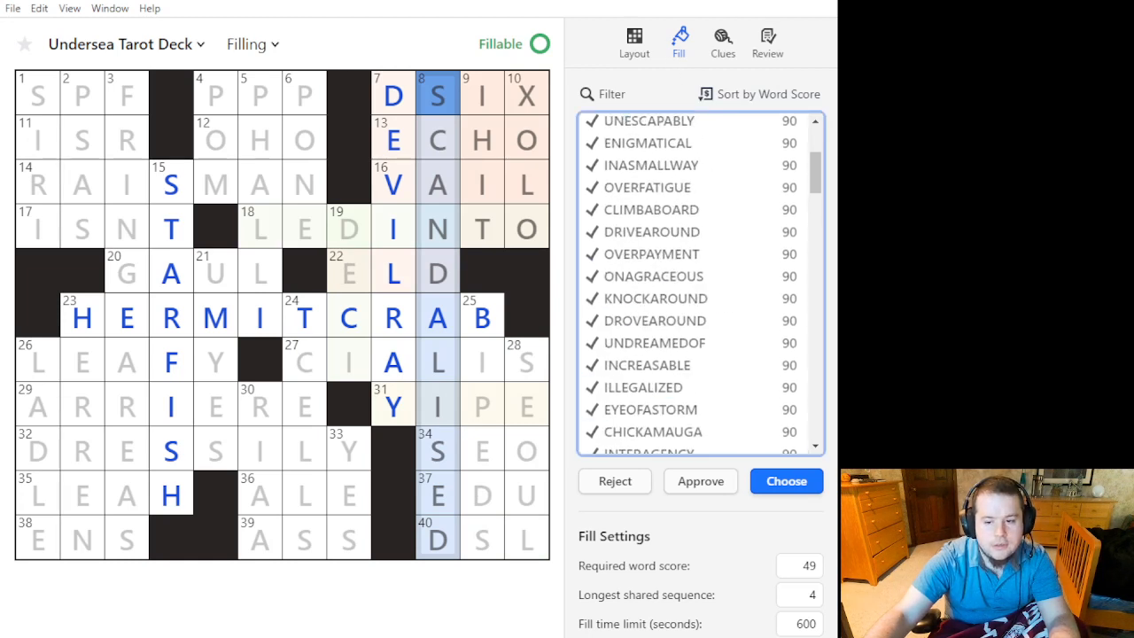
scroll(777, 322, "up", 3)
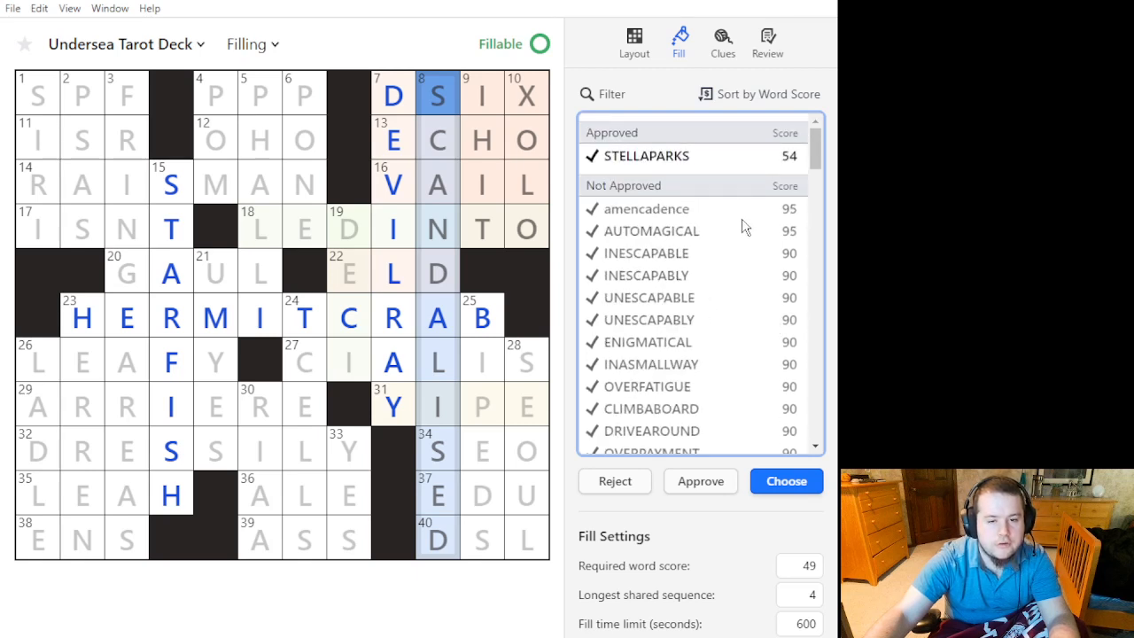
left_click(726, 158)
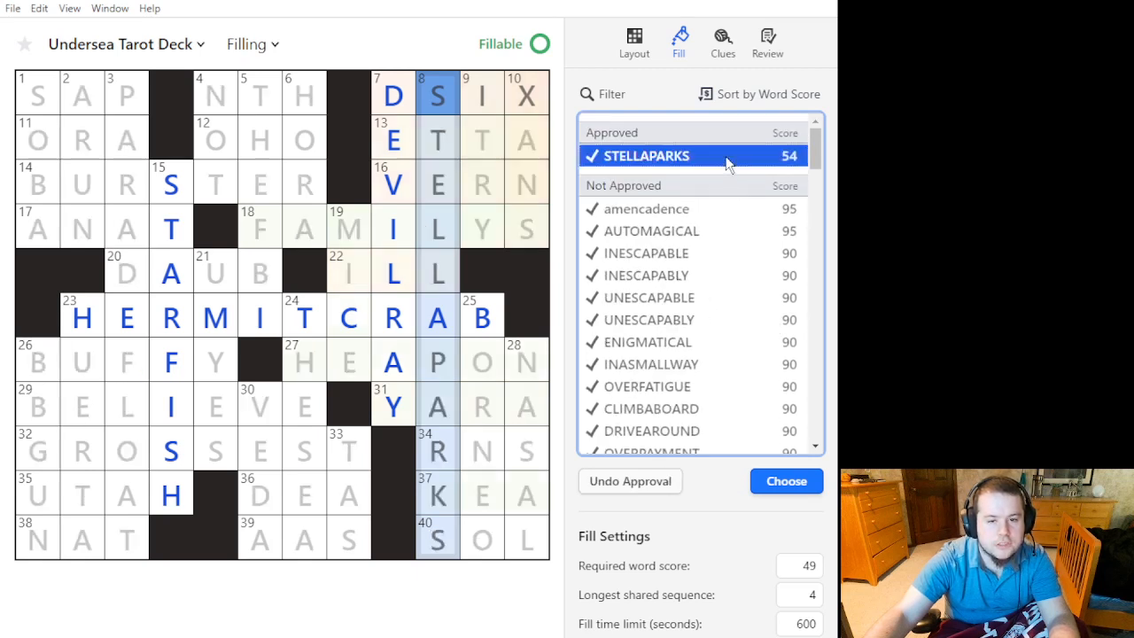
left_click(670, 487)
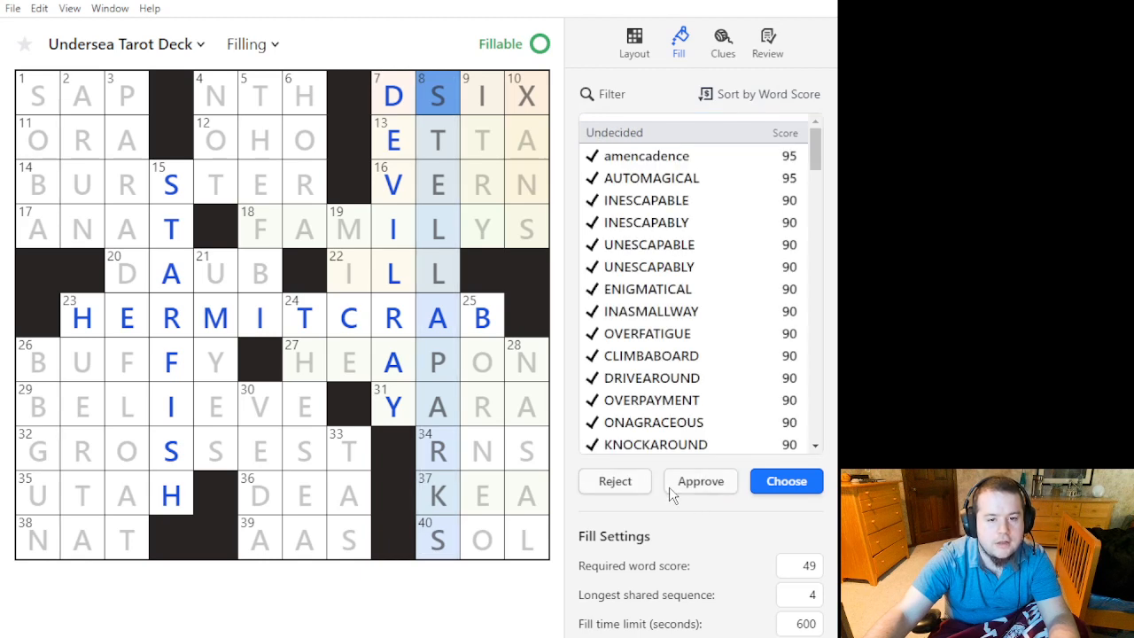
Preview DRIVEAROUND for 8-Down and look through the remaining candidates down to the lowest scores.
left_click(707, 381)
scroll(709, 379, "down", 15)
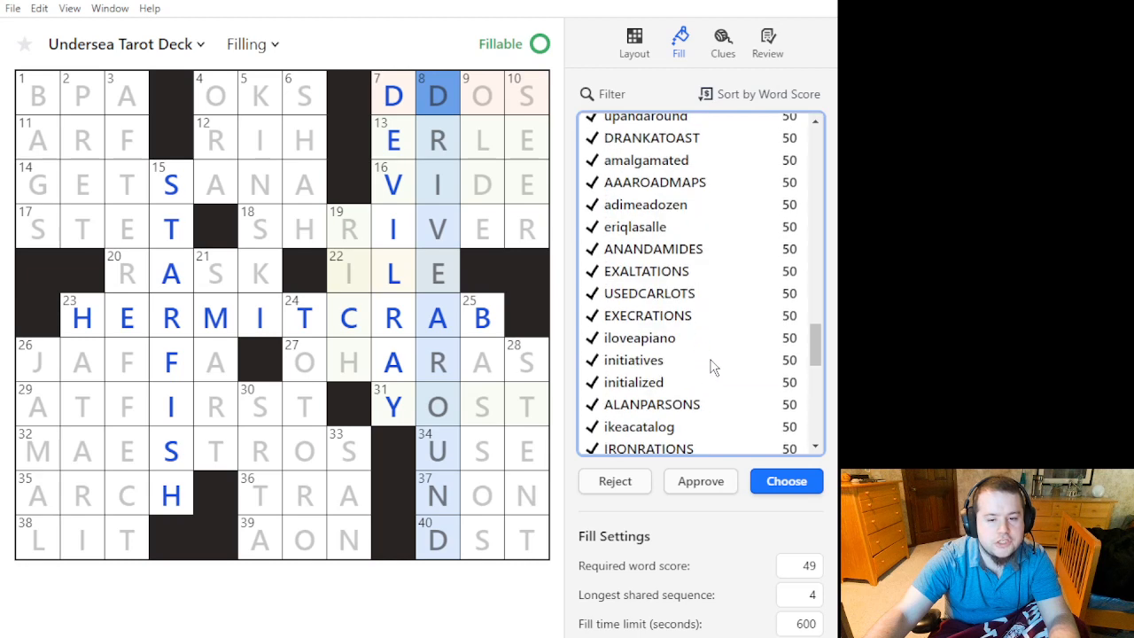
scroll(698, 398, "down", 3)
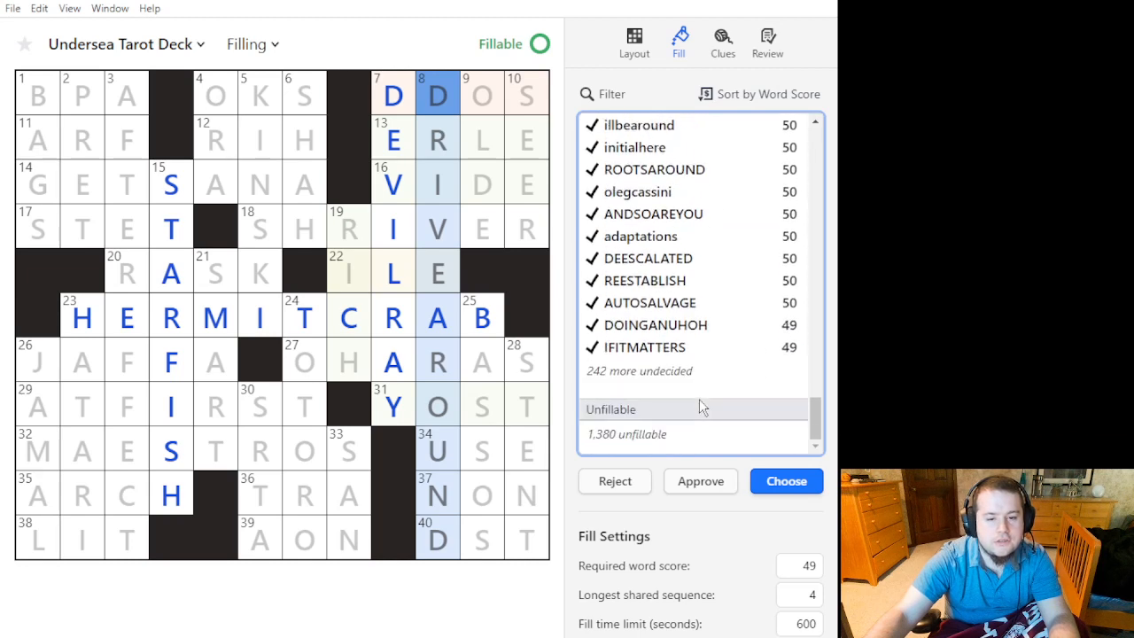
Reject the block of 8-Down candidates from IKEACATALOG through AUTOSALVAGE.
left_click(697, 281)
left_click(698, 302)
scroll(695, 307, "up", 3)
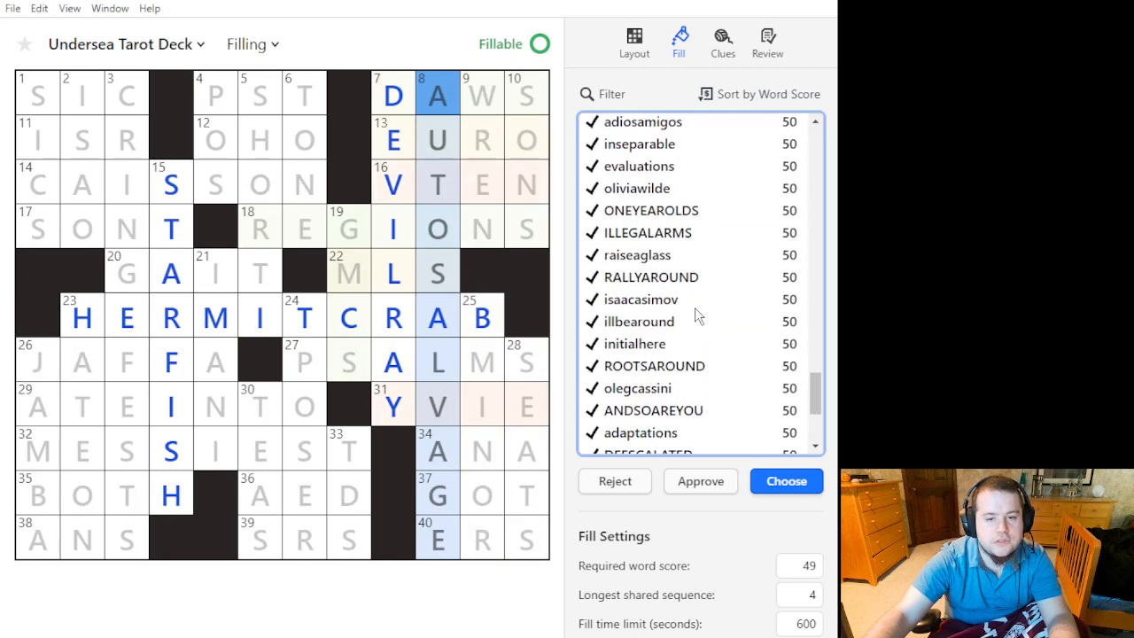
scroll(694, 309, "up", 3)
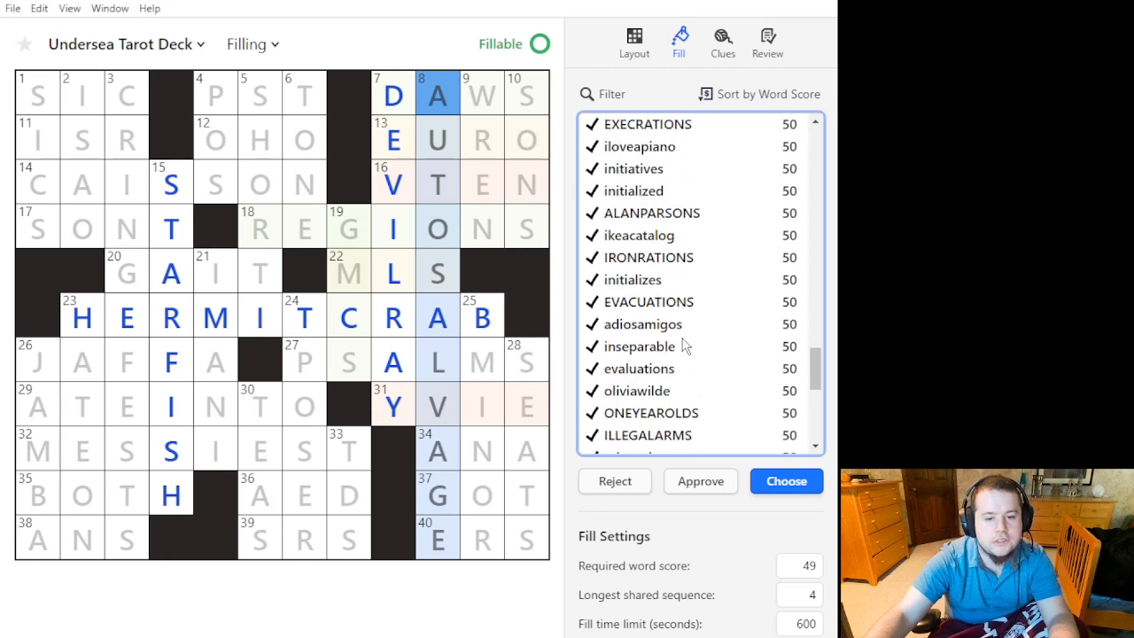
left_click(666, 237, "shift")
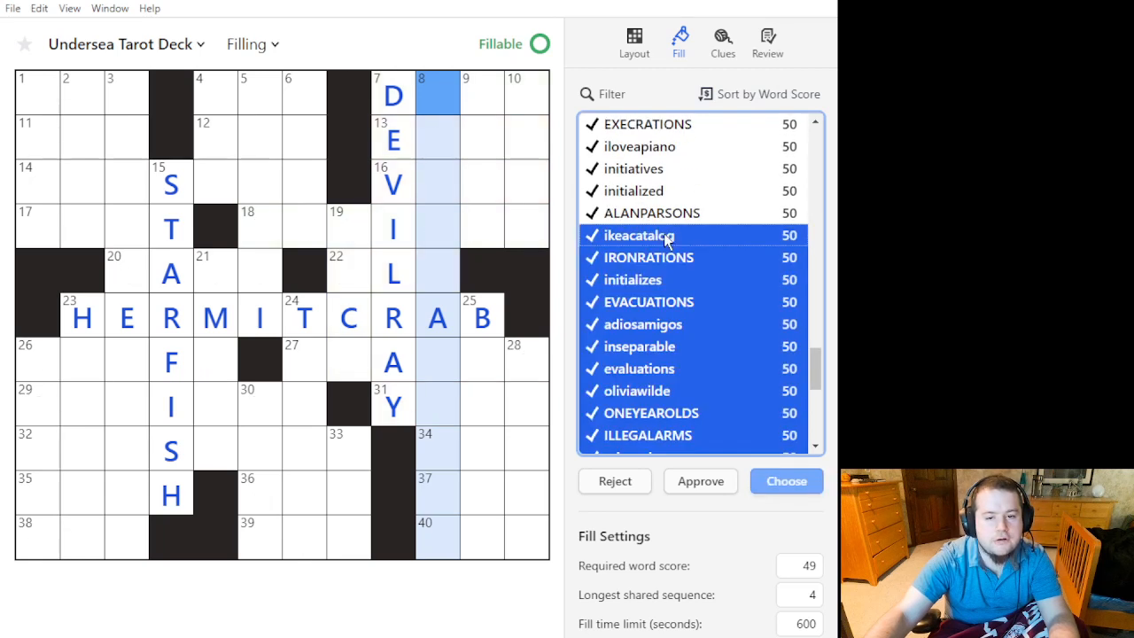
left_click(633, 483)
Preview EMMALAZARUS for 8-Down and reject the block of score-50 candidates ending with it.
scroll(699, 355, "down", 5)
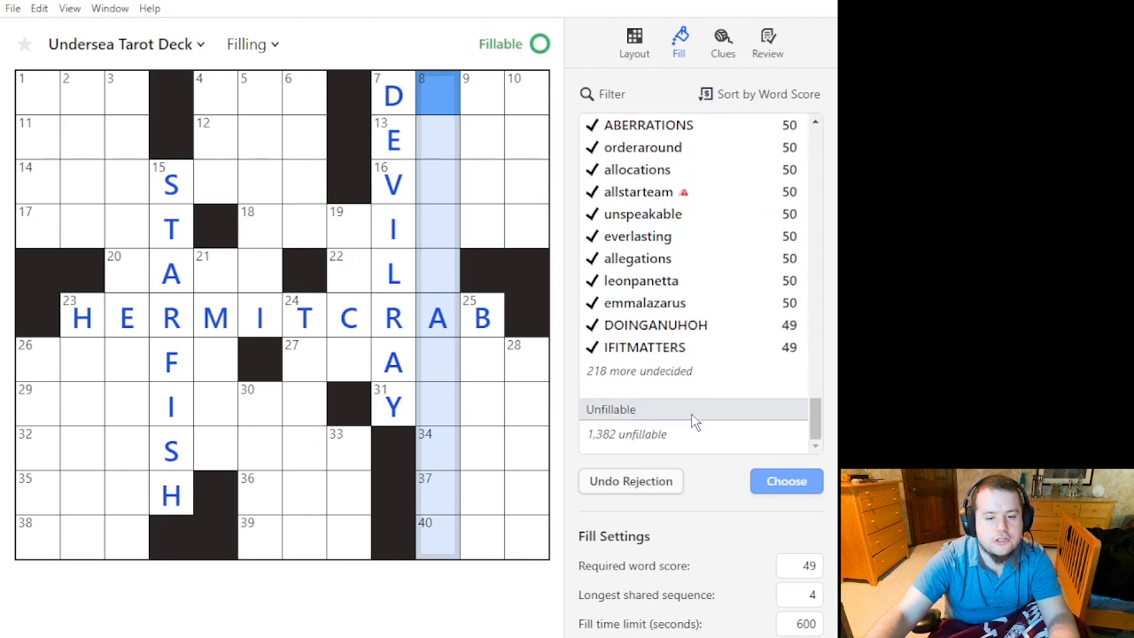
left_click(699, 301)
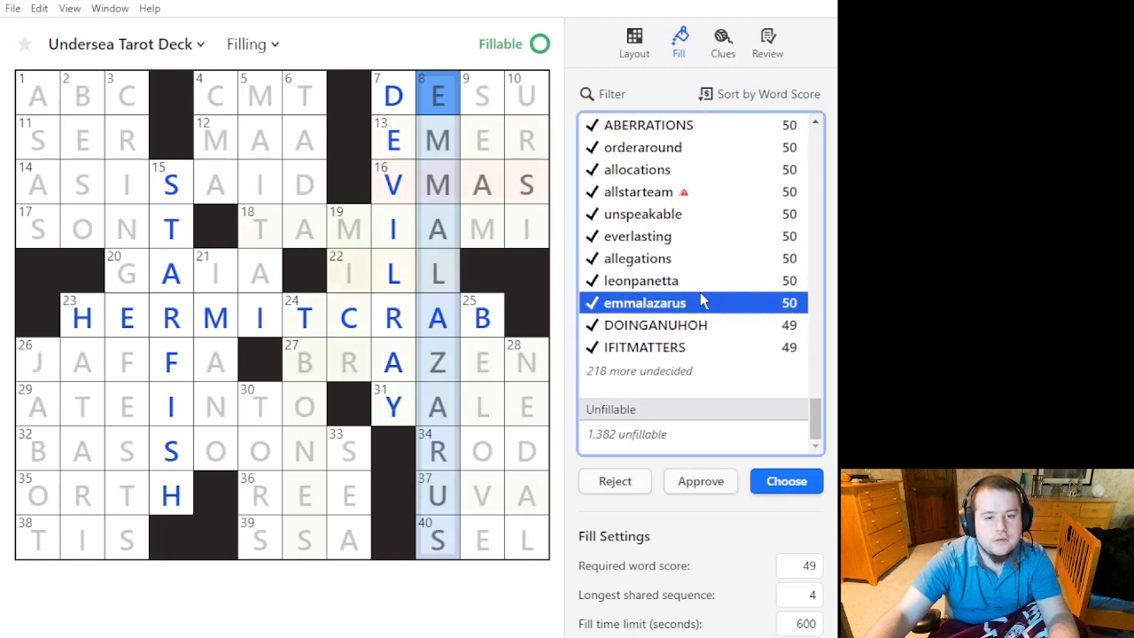
scroll(700, 248, "up", 3)
left_click(674, 168, "shift")
left_click(644, 484)
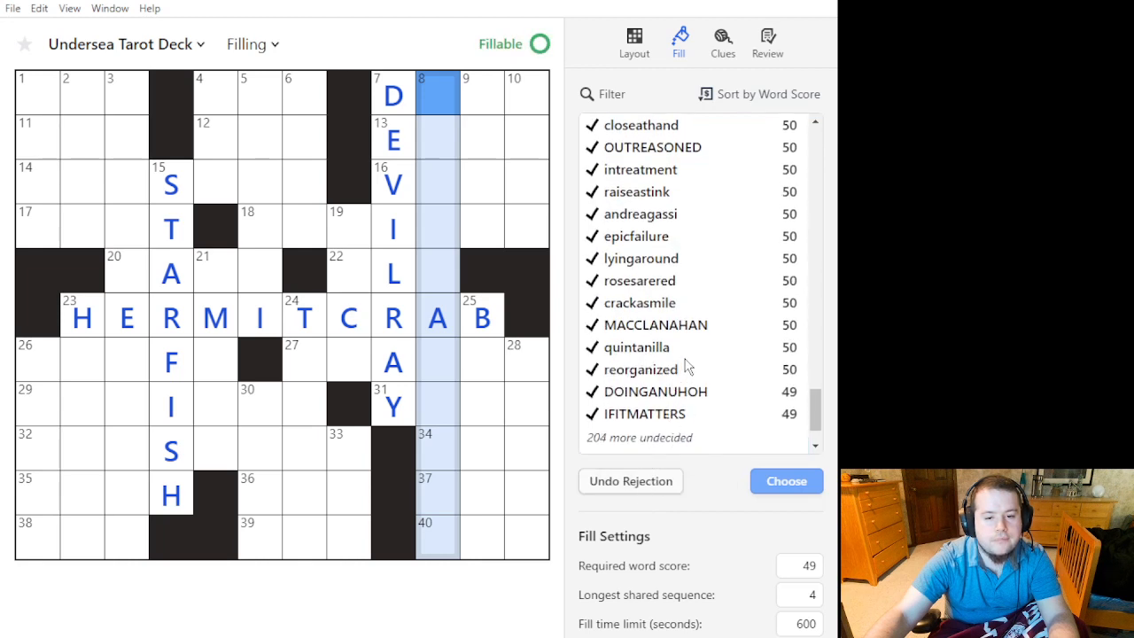
Preview QUINTANILLA and ANDREAGASSI for 8-Down, and reject all candidates from INESCAPABLE through ANDREAGASSI.
left_click(689, 347)
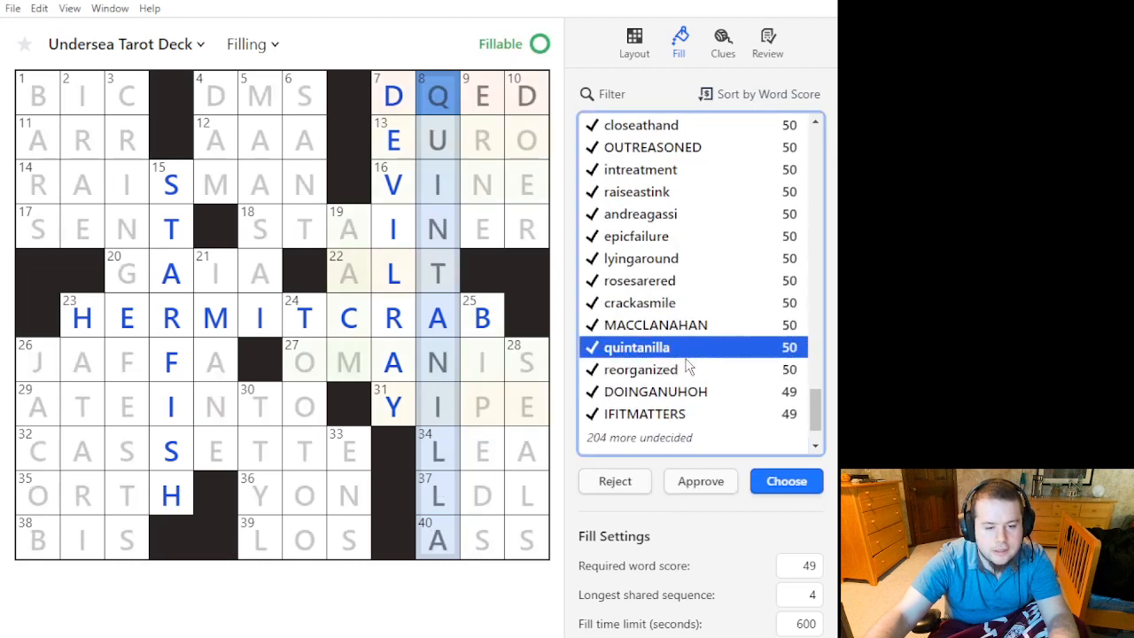
left_click(709, 214)
scroll(705, 253, "up", 12)
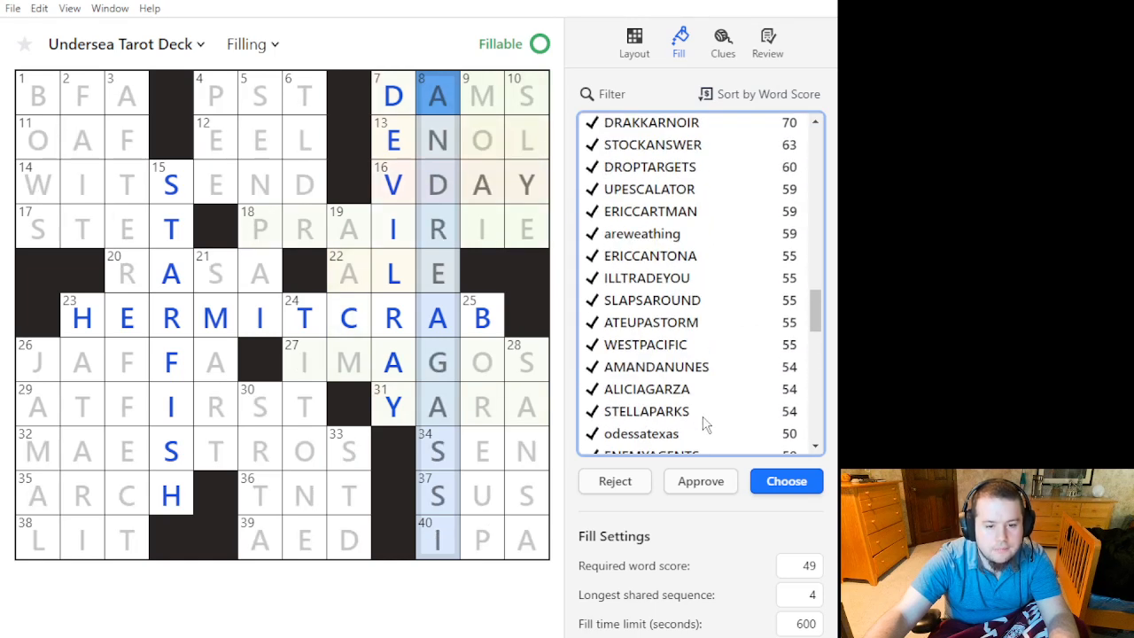
scroll(705, 412, "up", 15)
scroll(700, 363, "up", 3)
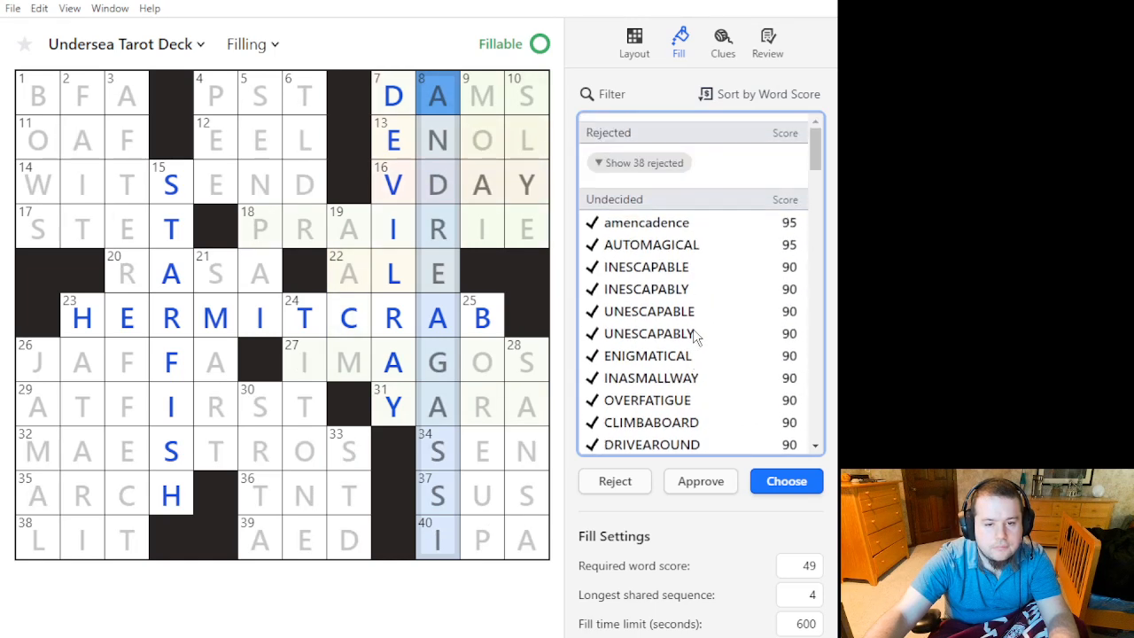
left_click(669, 267, "shift")
left_click(634, 489)
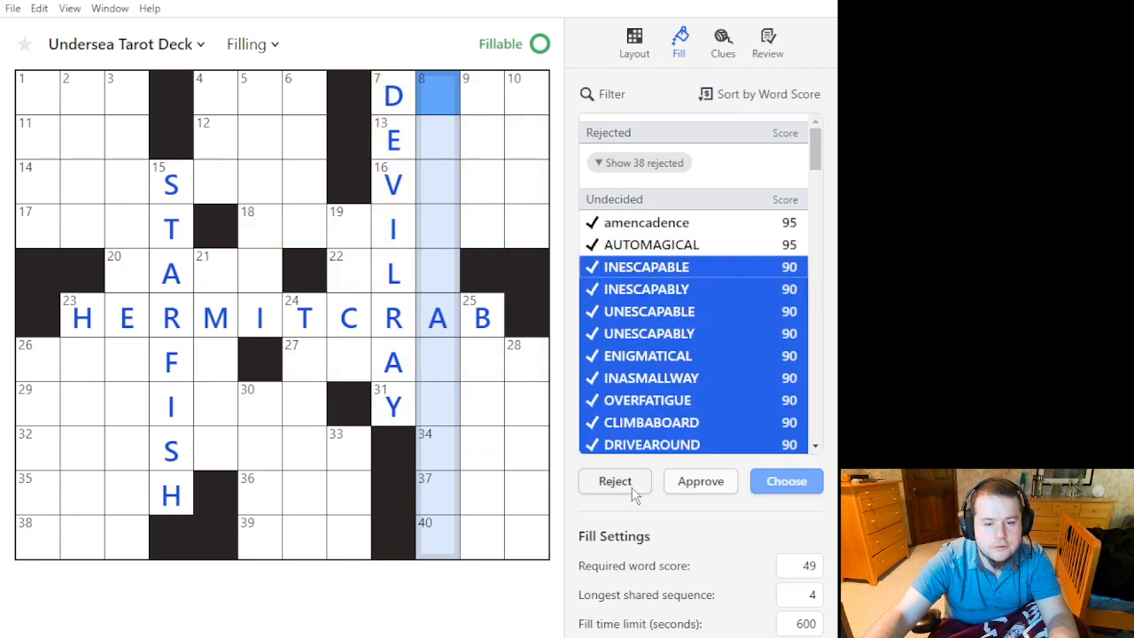
Preview EPICFAILURE for 8-Down and look through the remaining undecided candidates down to the lowest scores.
left_click(671, 267)
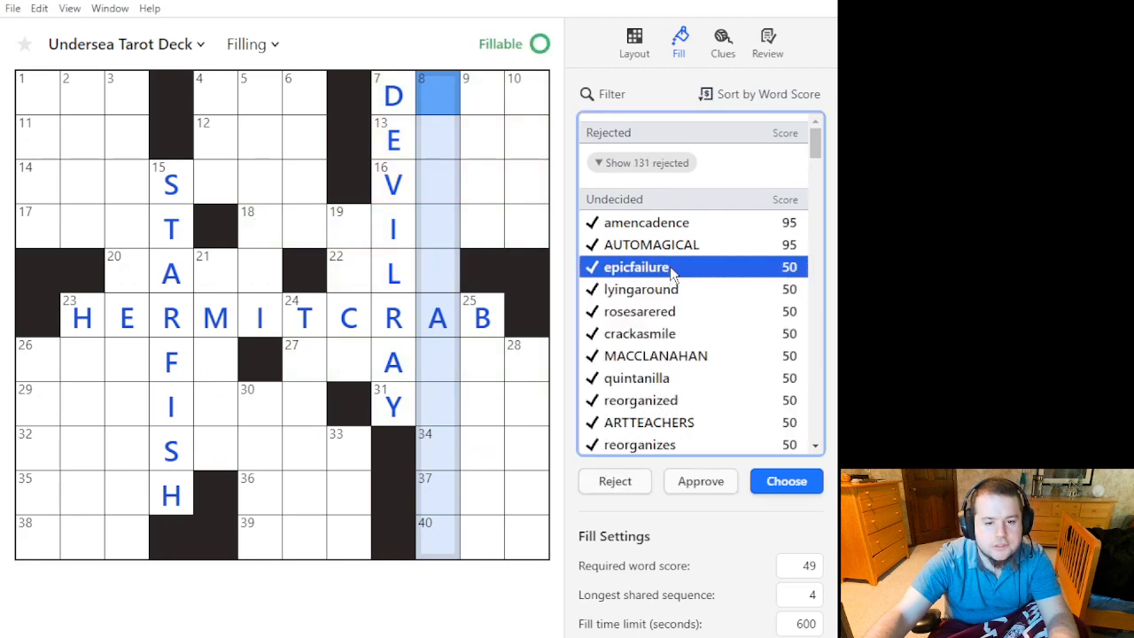
scroll(673, 328, "down", 10)
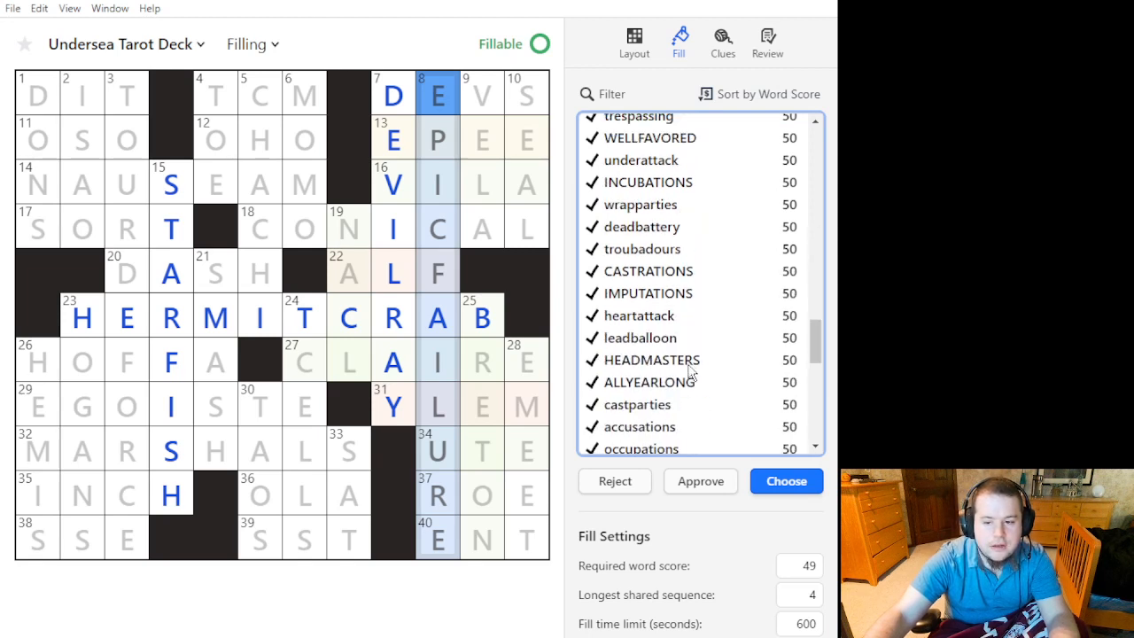
scroll(689, 372, "down", 3)
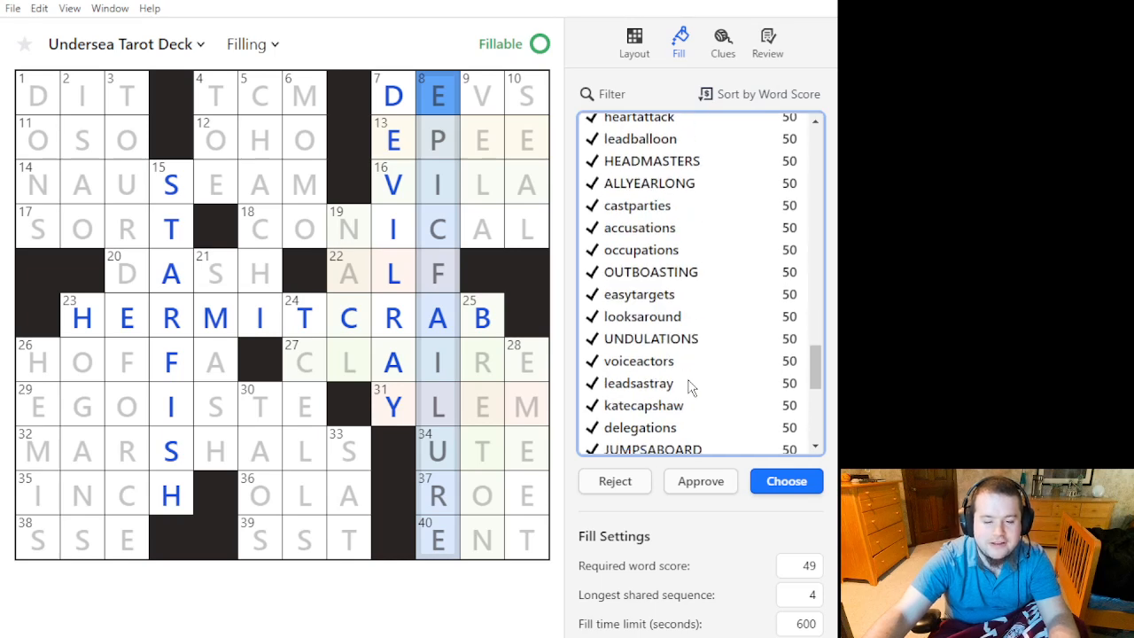
scroll(698, 395, "down", 5)
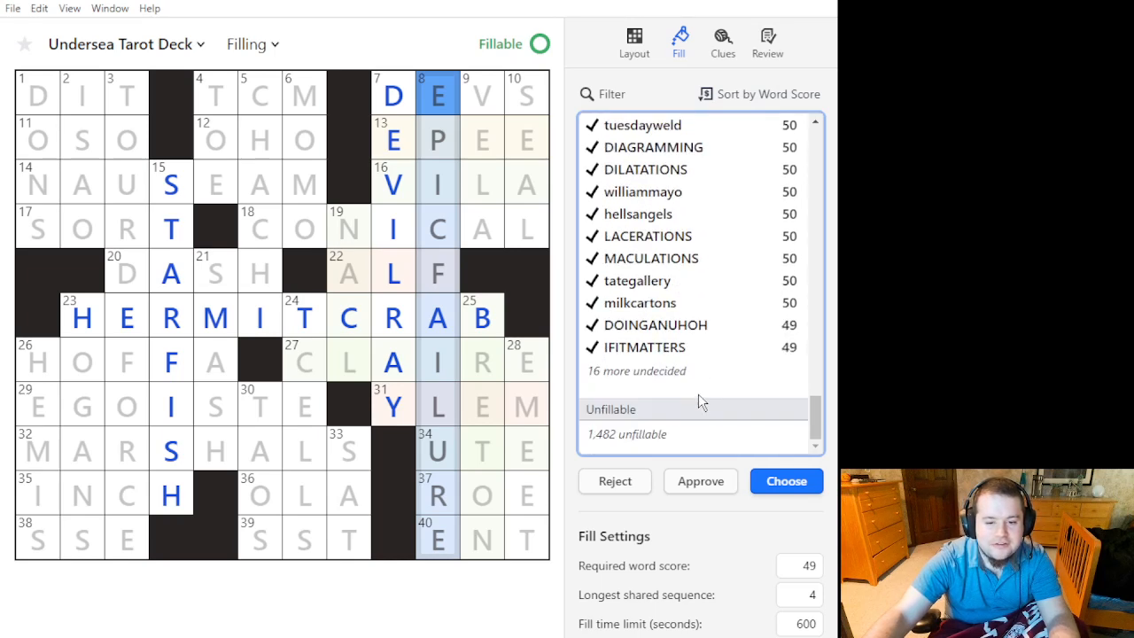
Preview low-ranked 8-Down candidates, including HELLSANGELS, WILLIAMMAYO, MILKCARTONS, IFITMATTERS and DOINGANUHOH.
left_click(729, 214)
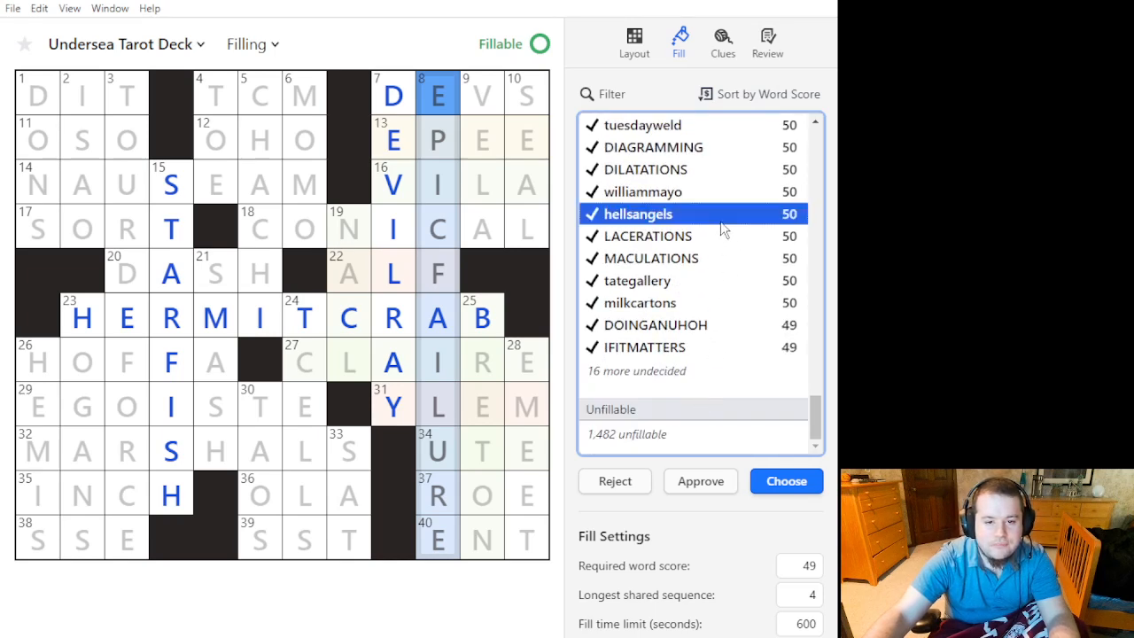
left_click(722, 196)
left_click(709, 302)
scroll(706, 322, "up", 5)
scroll(706, 342, "down", 5)
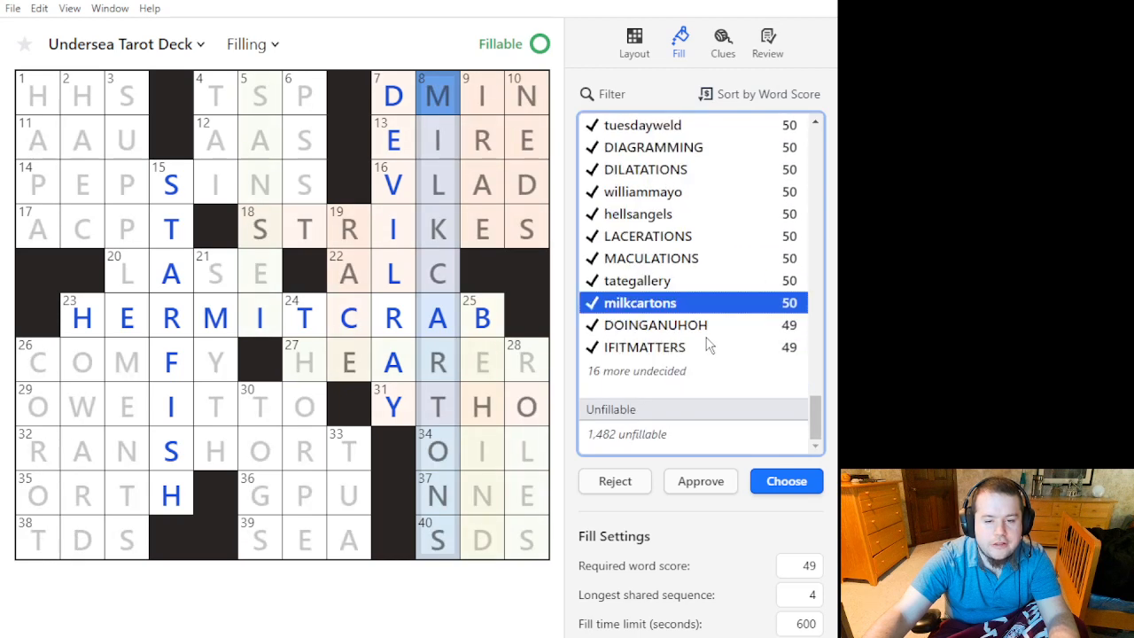
left_click(709, 350)
left_click(707, 330)
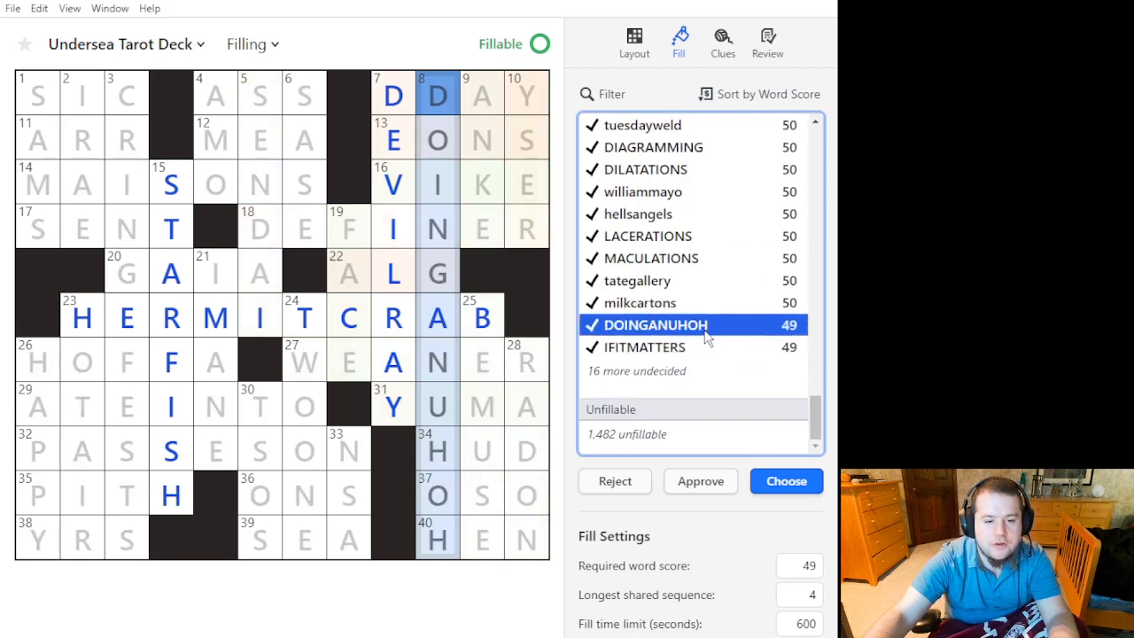
Compare the fills for the top 8-Down candidates, including AMENCADENCE, AUTOMAGICAL, EPICFAILURE, ROSESARERED and LYINGAROUND.
scroll(706, 344, "up", 15)
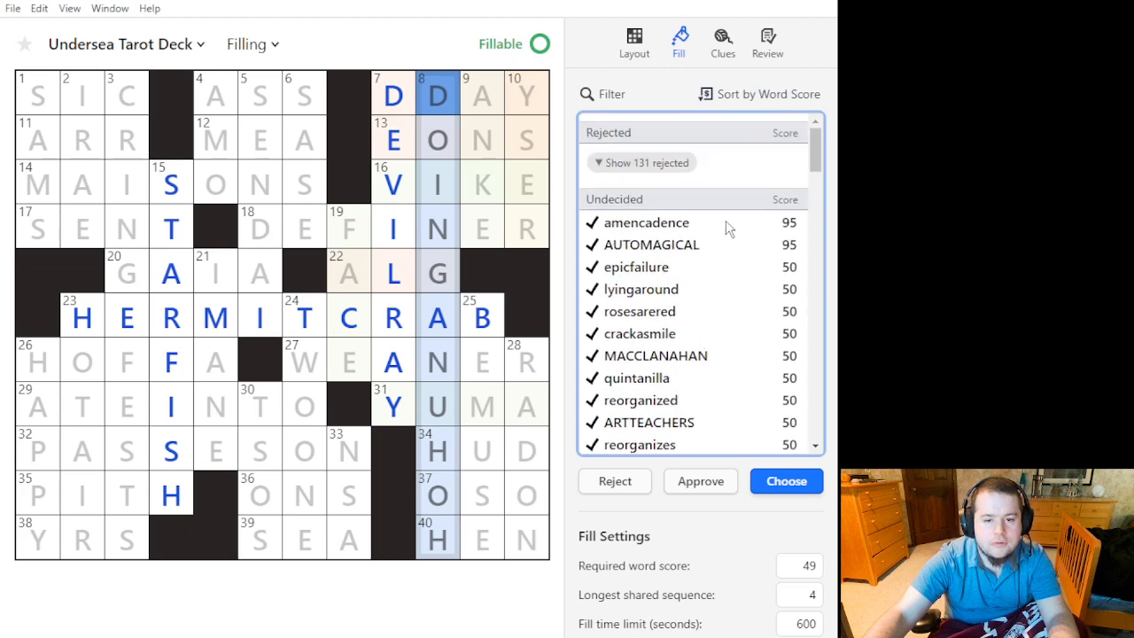
left_click(725, 229)
left_click(709, 248)
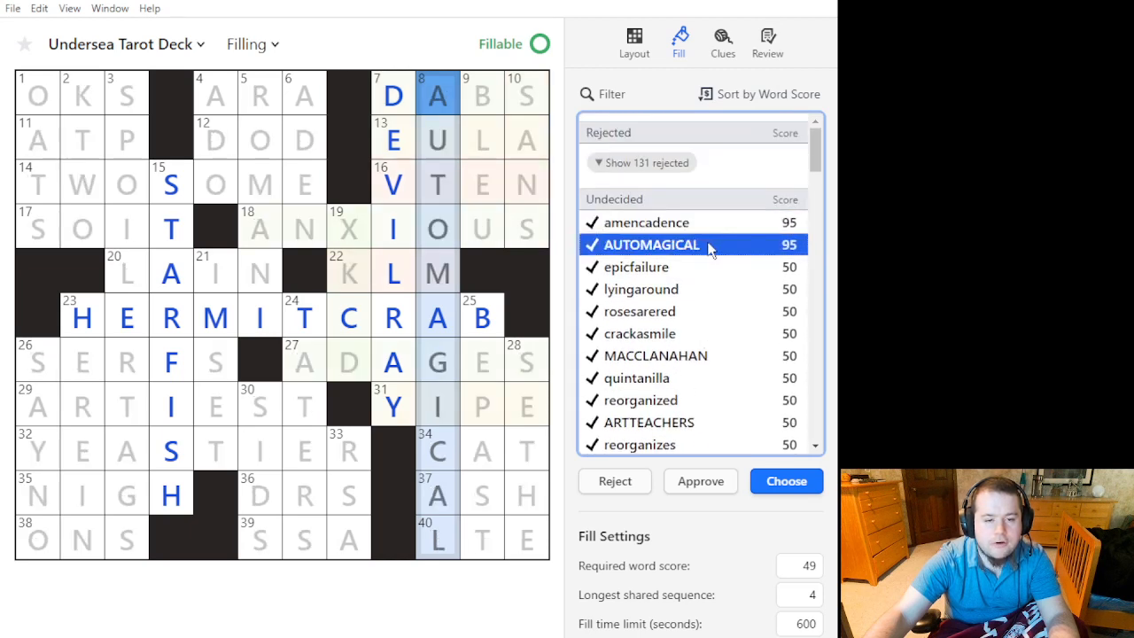
left_click(709, 227)
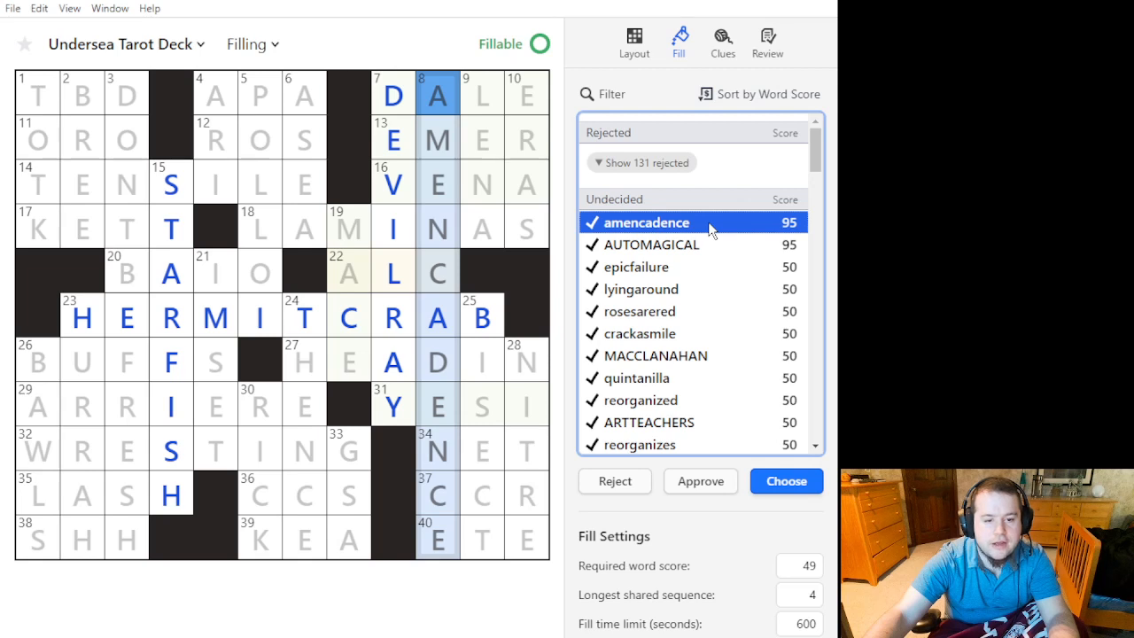
left_click(686, 268)
left_click(676, 311)
left_click(688, 291)
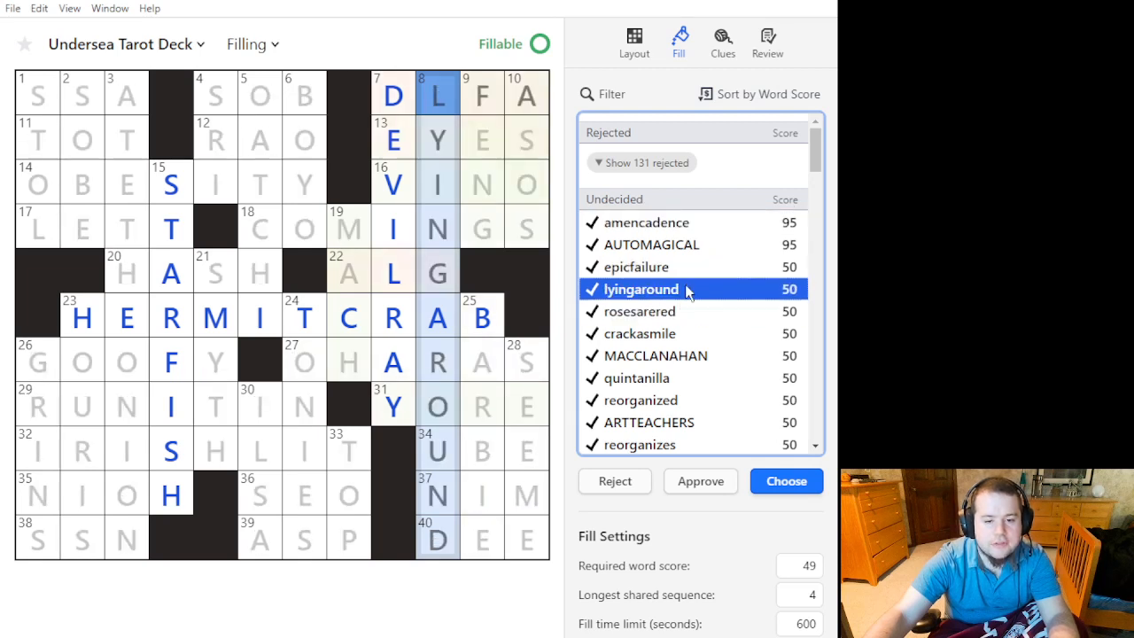
left_click(696, 247)
left_click(700, 227)
left_click(702, 244)
Preview further 8-Down candidates, including INSULARAREA, ESCALATIONS, ALTERATIONS, TRIVIABUFFS, STOODATEASE and INDREAMLAND.
scroll(699, 355, "down", 3)
left_click(709, 289)
left_click(711, 268)
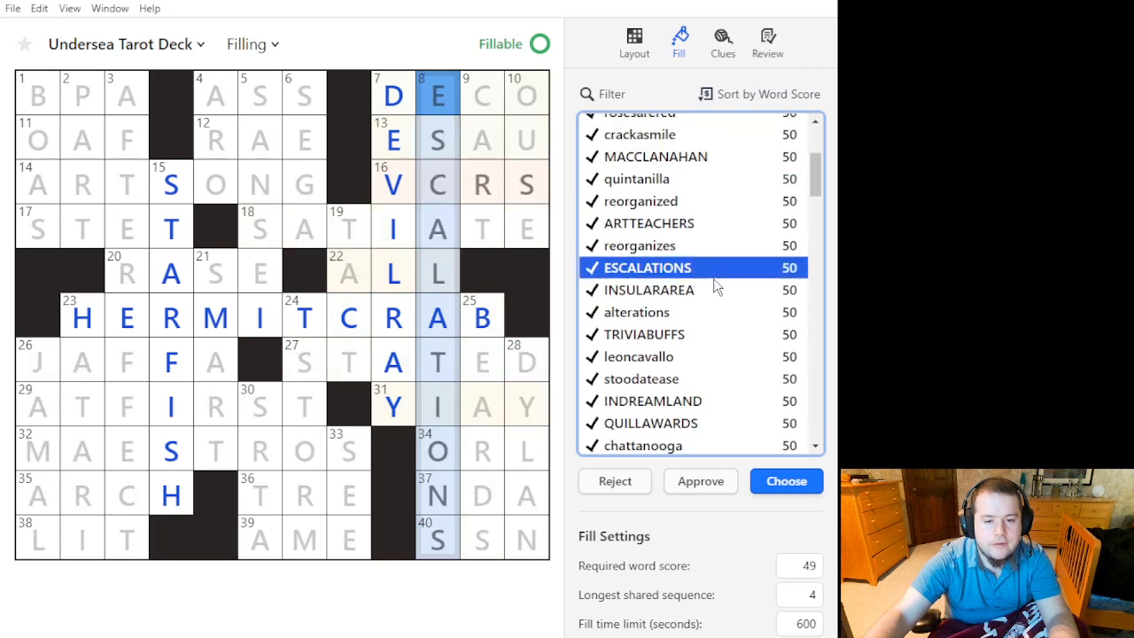
left_click(709, 312)
left_click(709, 334)
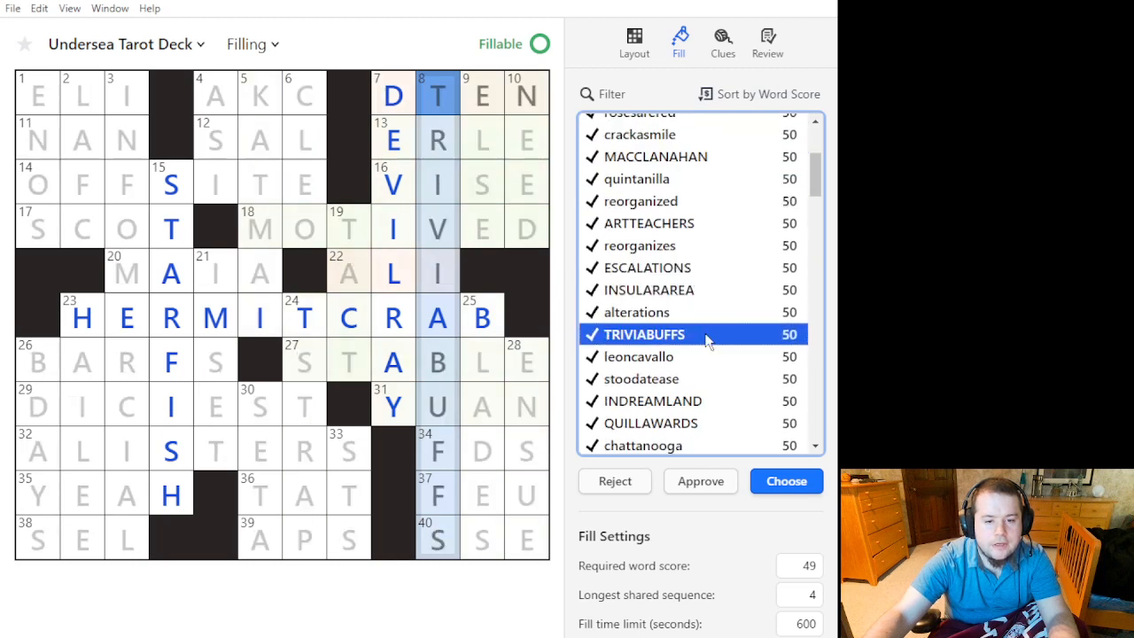
left_click(697, 379)
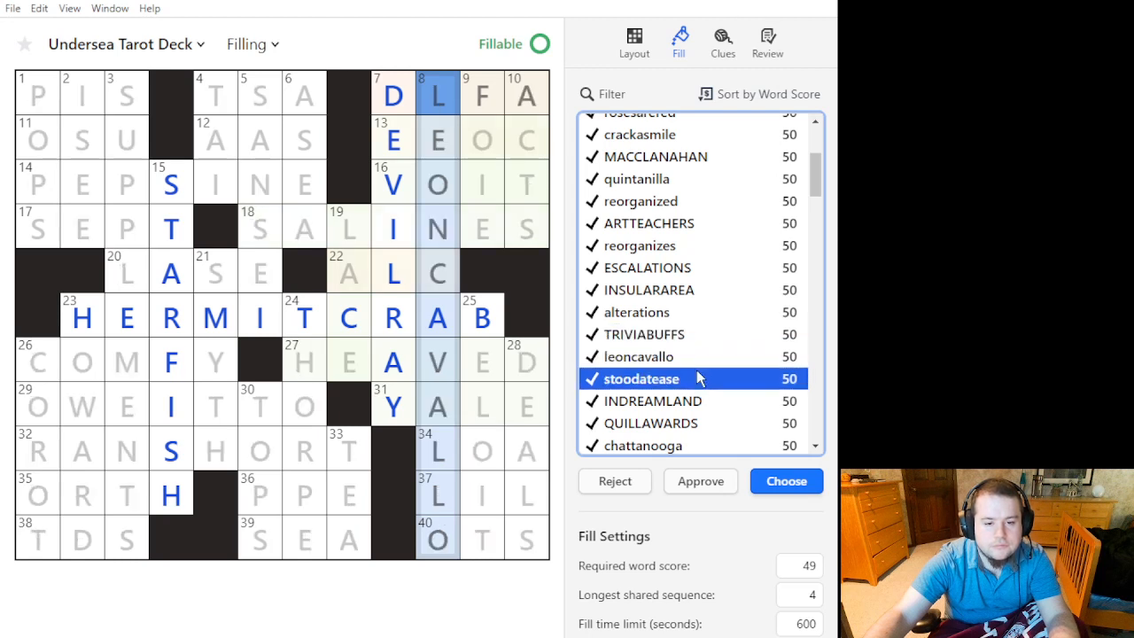
left_click(697, 401)
scroll(697, 408, "down", 2)
scroll(698, 404, "down", 1)
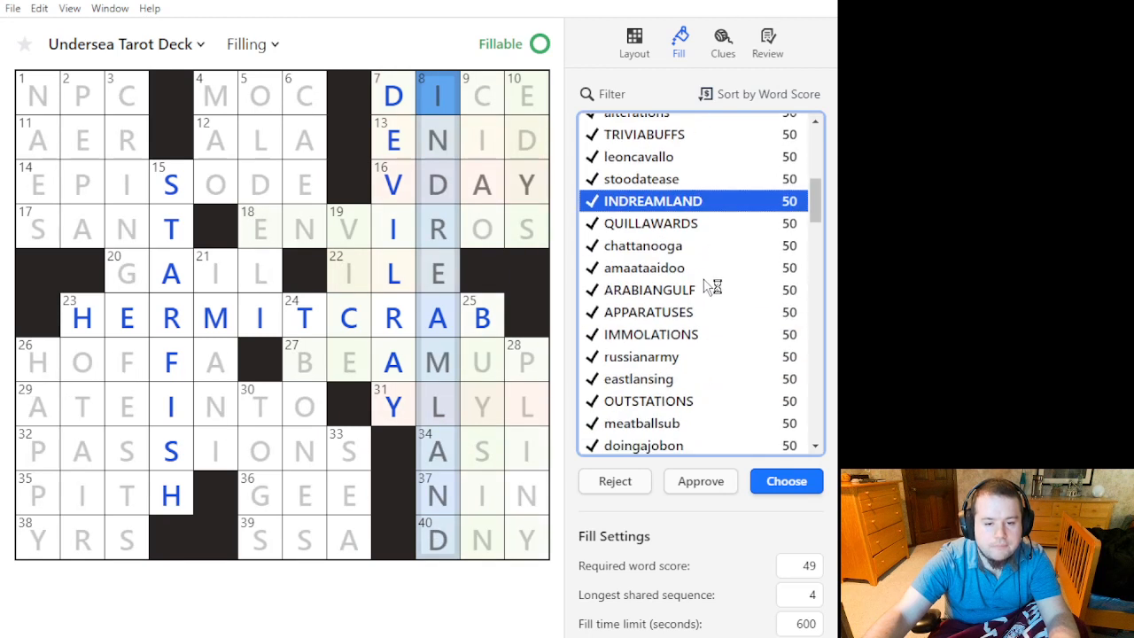
Select the top three 8-Down candidates together, from AMENCADENCE through EPICFAILURE.
scroll(697, 353, "up", 5)
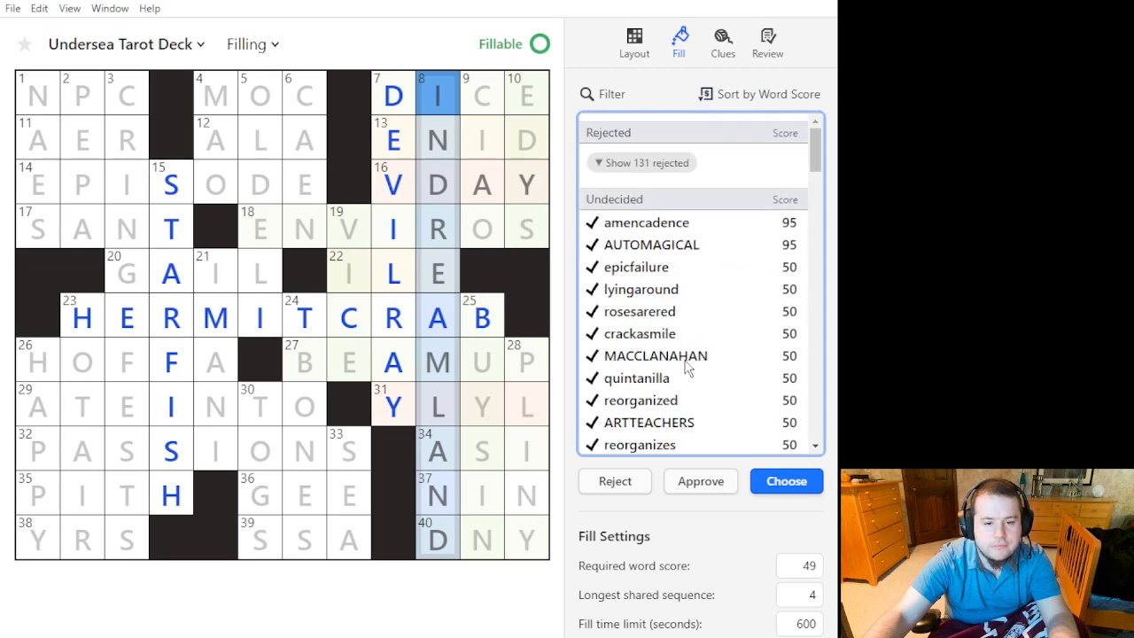
left_click(676, 224)
left_click(674, 248, "shift")
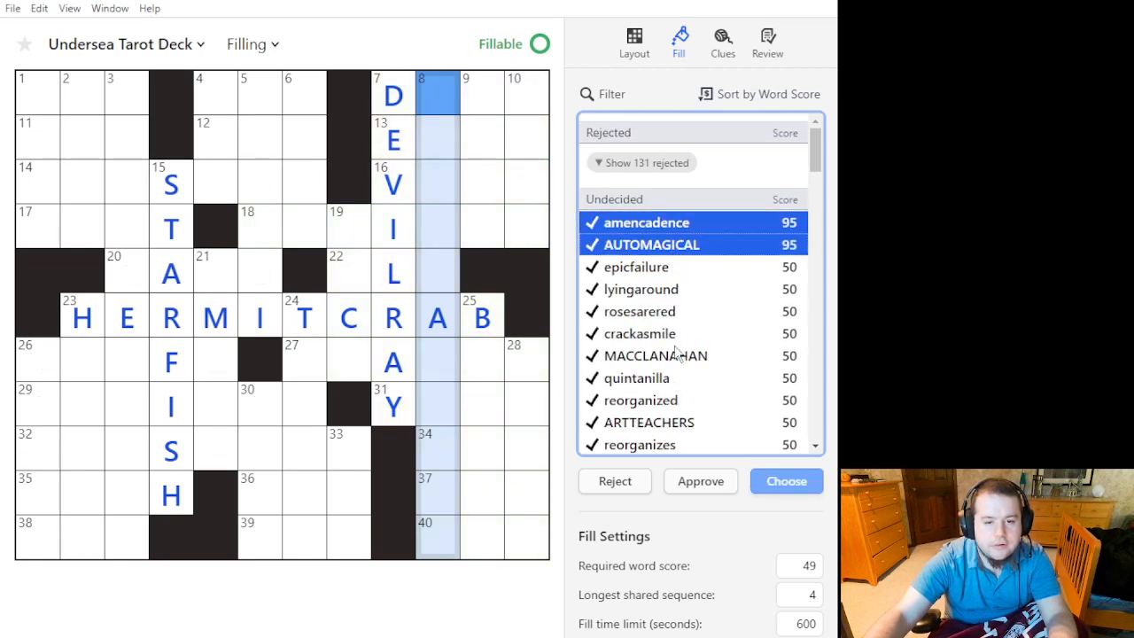
scroll(676, 353, "down", 3)
scroll(676, 352, "up", 3)
left_click(669, 271, "shift")
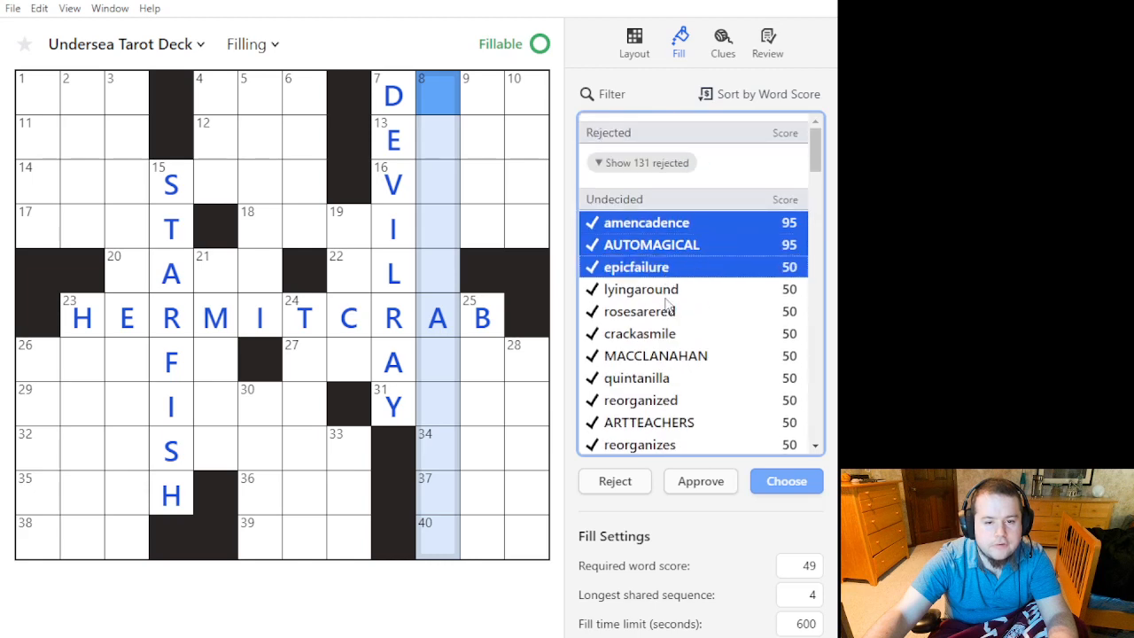
Extend the 8-Down selection with the candidates TRIVIABUFFS and STELLARWIND.
scroll(670, 319, "down", 3)
left_click(679, 334)
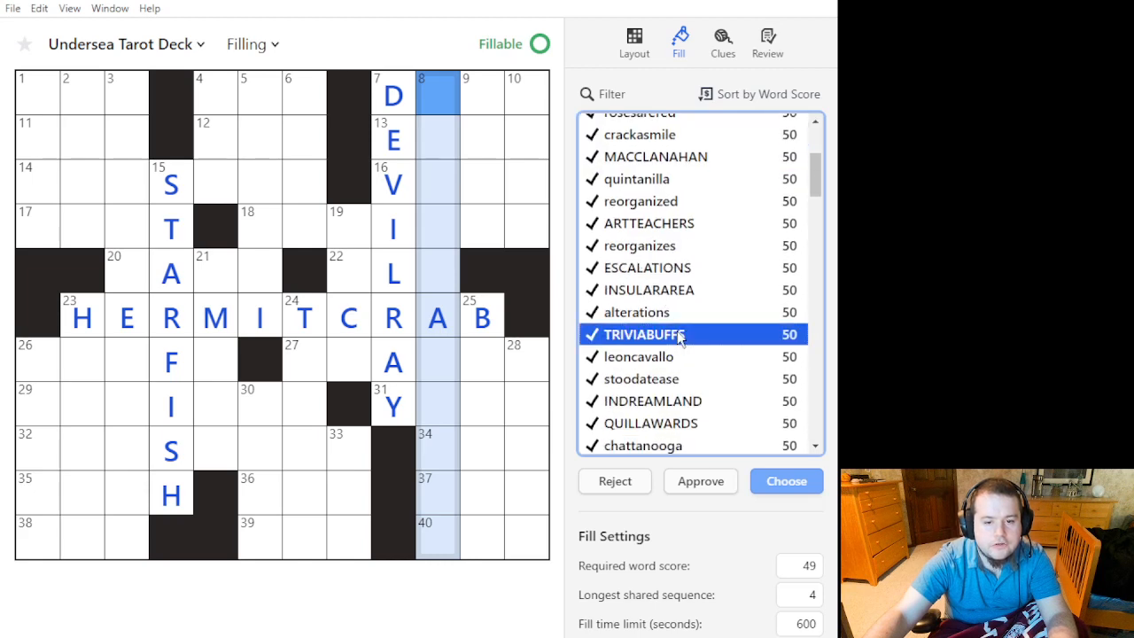
scroll(679, 337, "down", 3)
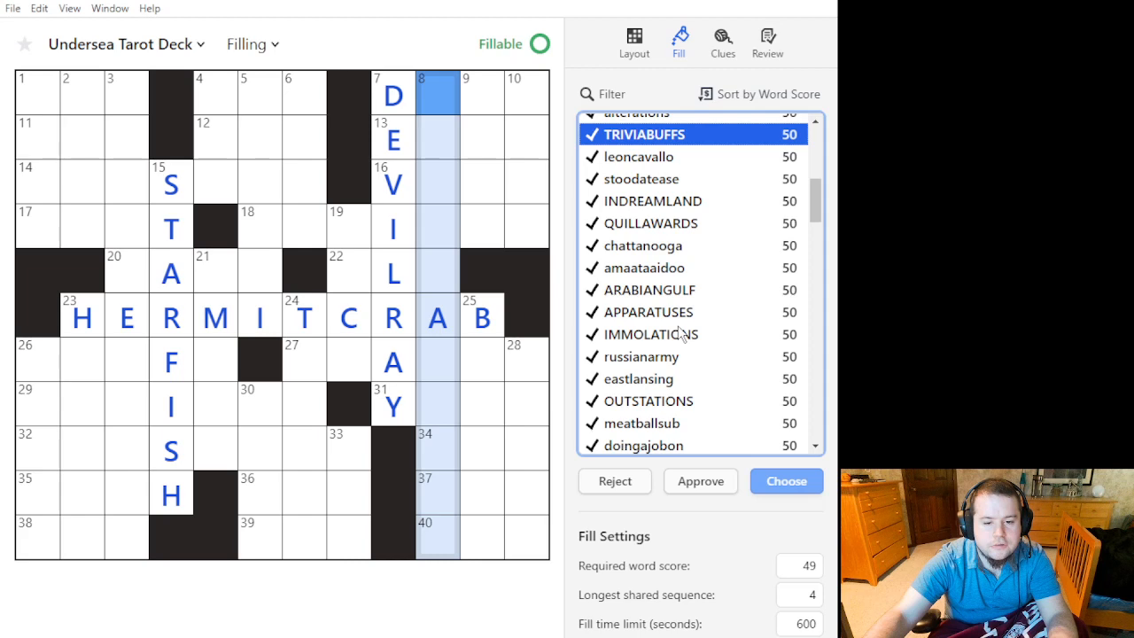
scroll(682, 334, "down", 3)
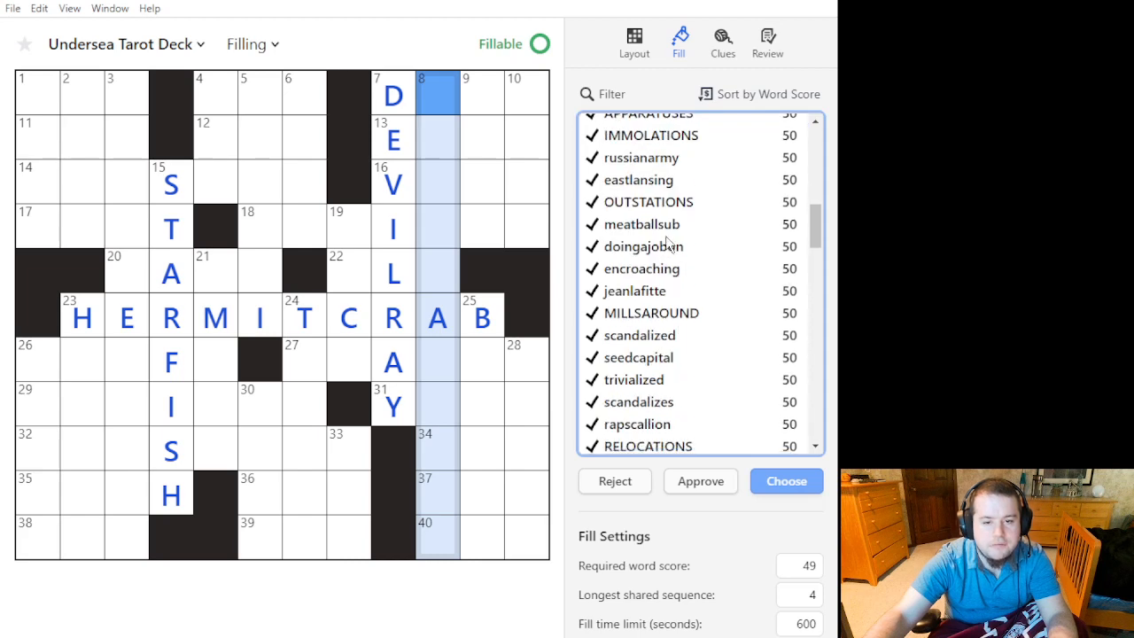
scroll(700, 265, "down", 3)
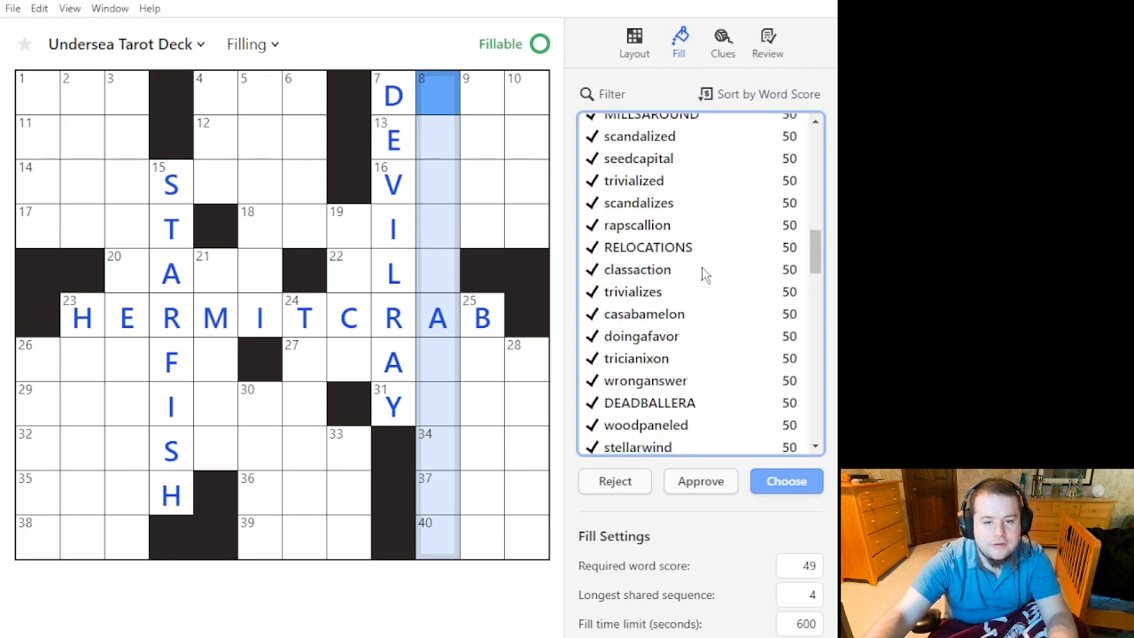
scroll(704, 275, "down", 3)
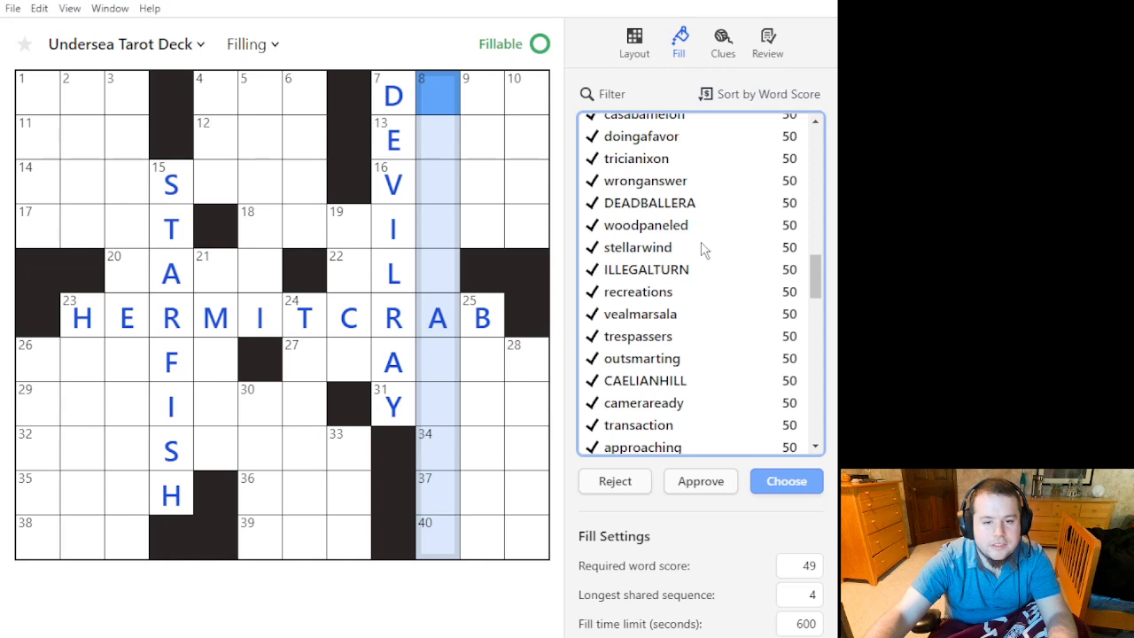
left_click(702, 255)
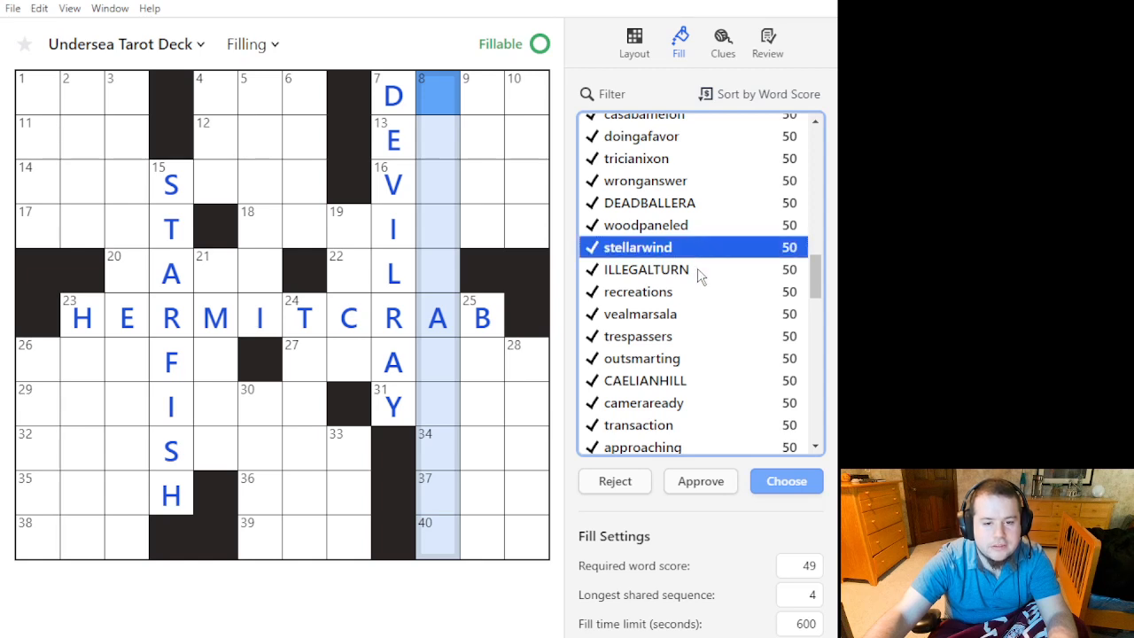
Add SLOTMACHINE to the selected 8-Down candidates and approve all six selected entries together.
scroll(698, 274, "down", 3)
scroll(696, 262, "down", 3)
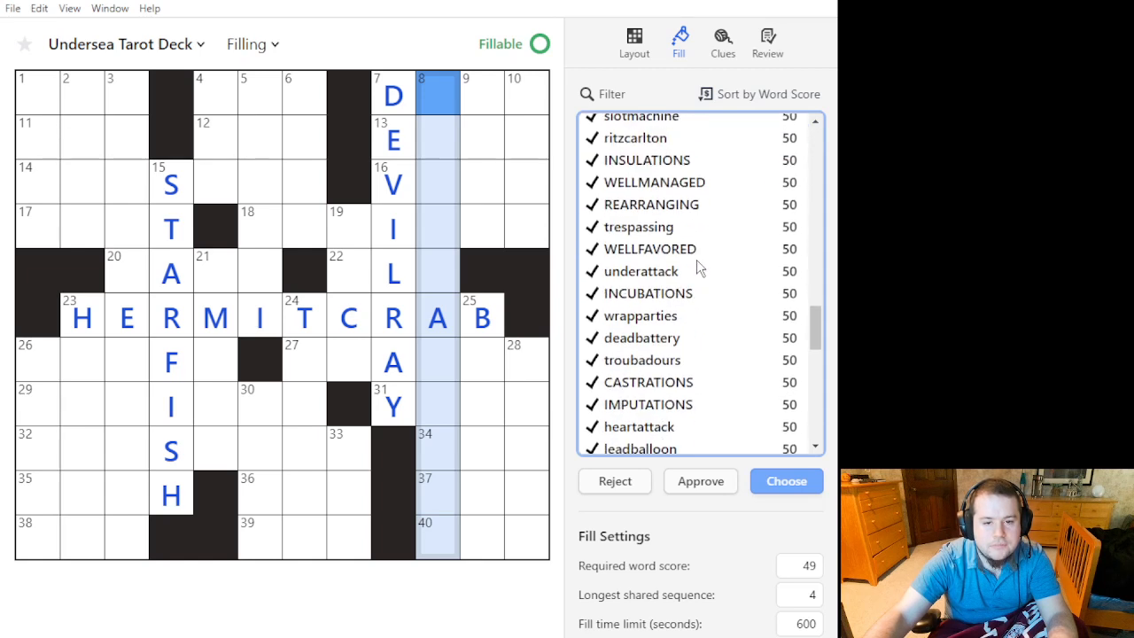
scroll(697, 257, "up", 3)
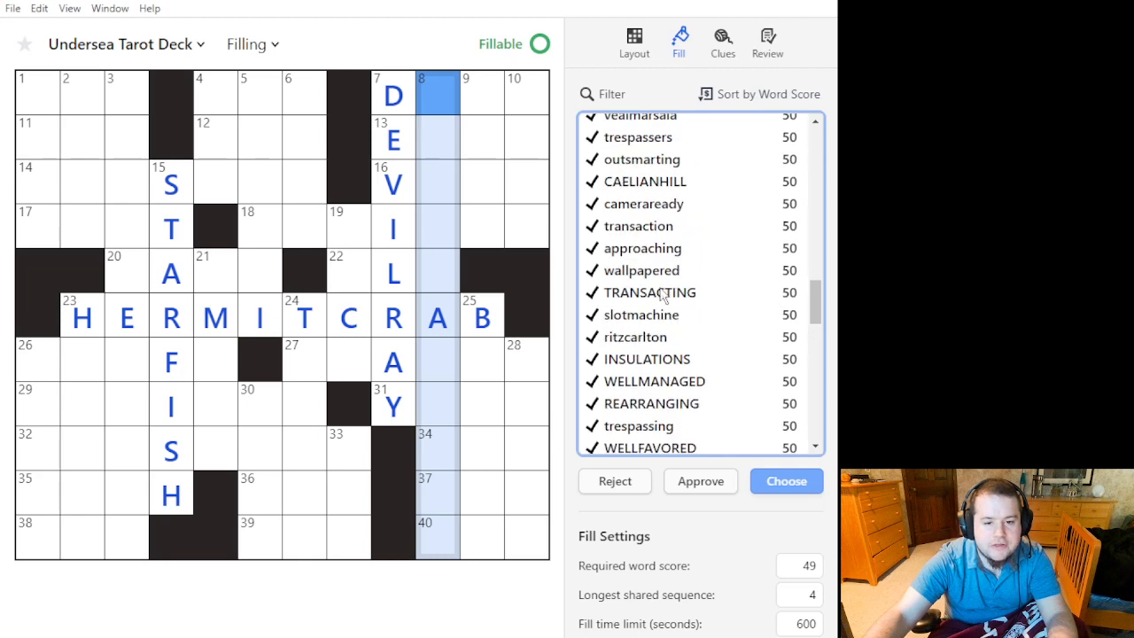
left_click(655, 317)
scroll(656, 326, "down", 3)
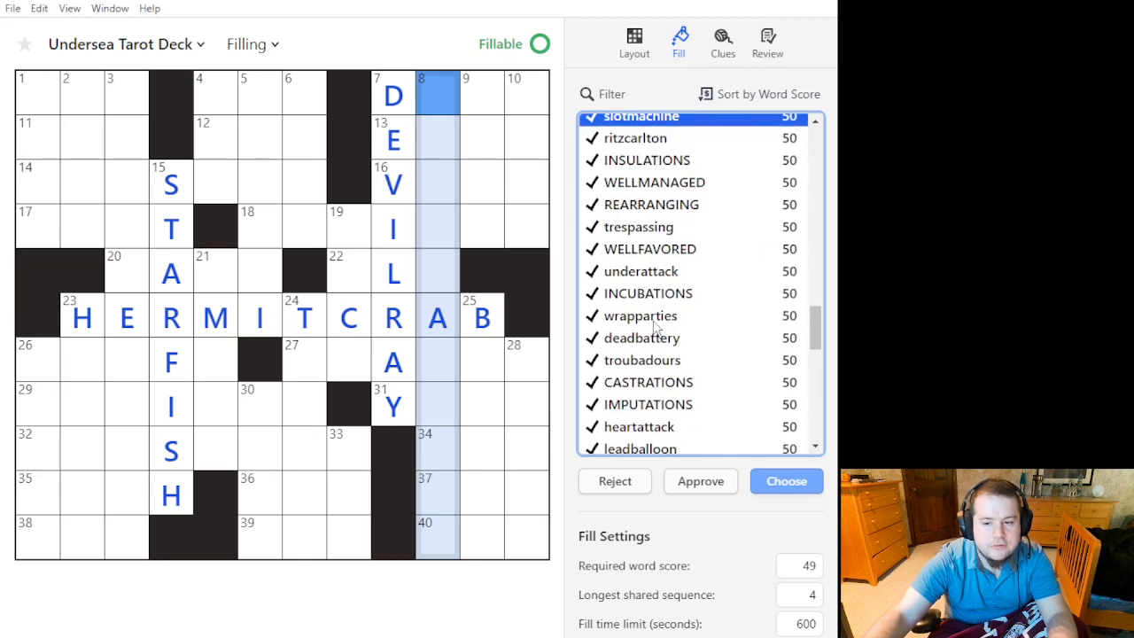
scroll(656, 328, "up", 5)
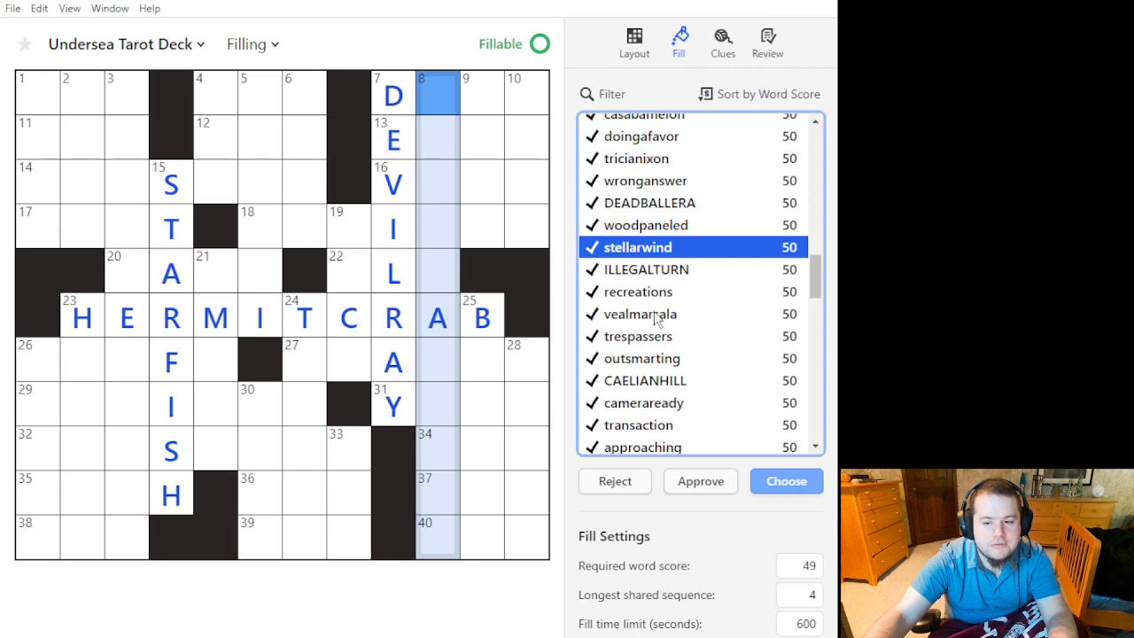
scroll(656, 324, "down", 3)
scroll(655, 355, "up", 3)
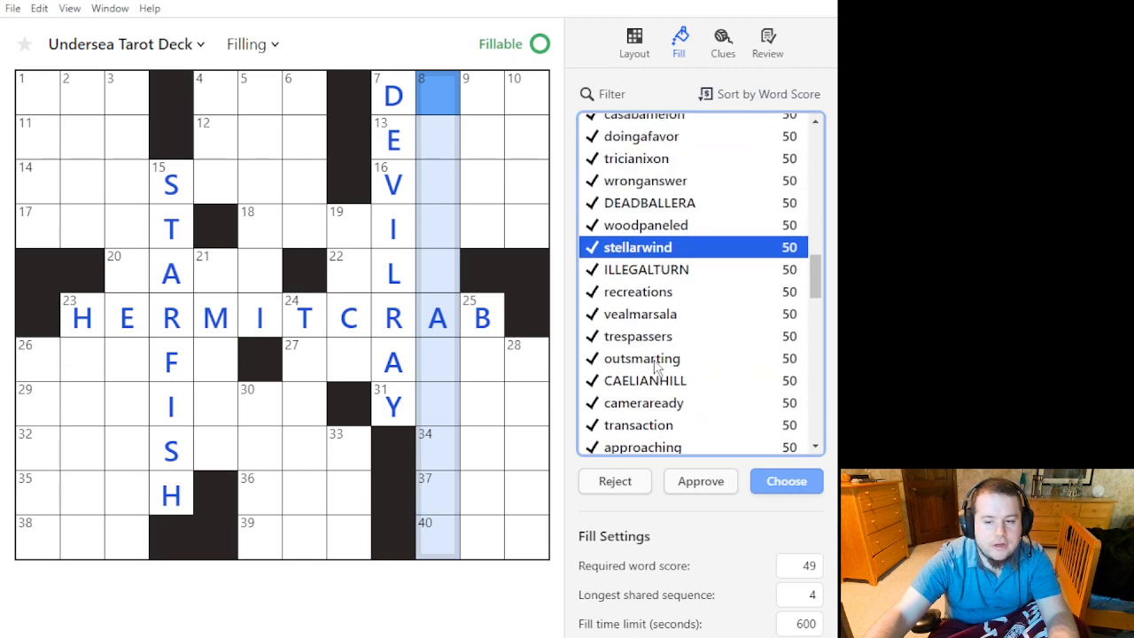
left_click(708, 486)
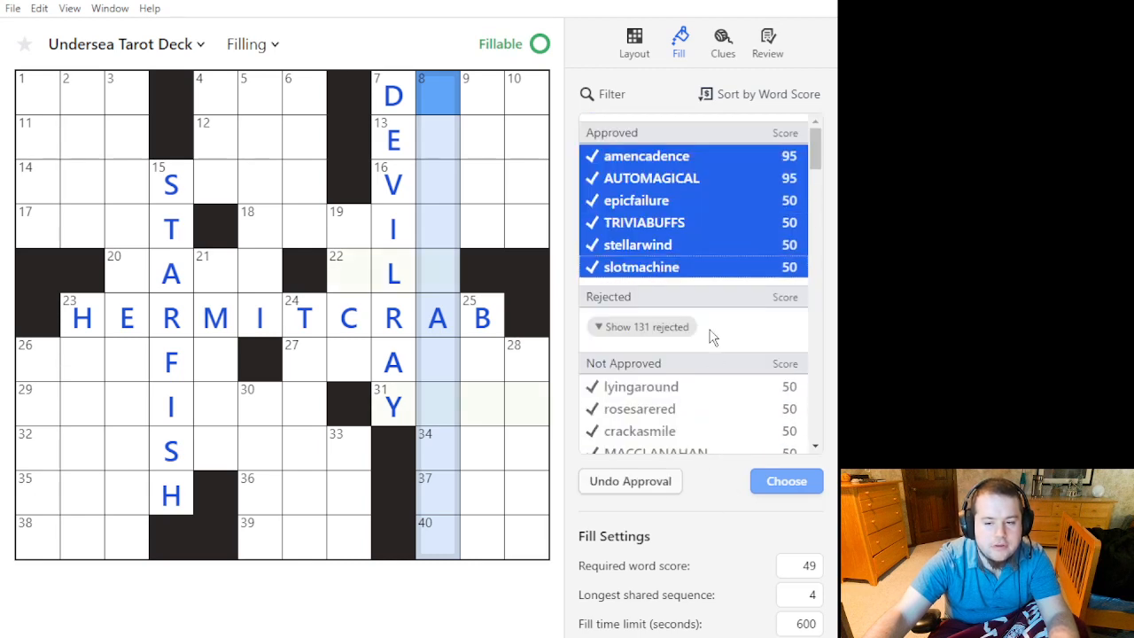
Look through the not-approved 8-Down candidates for further entries worth approving.
scroll(712, 337, "down", 5)
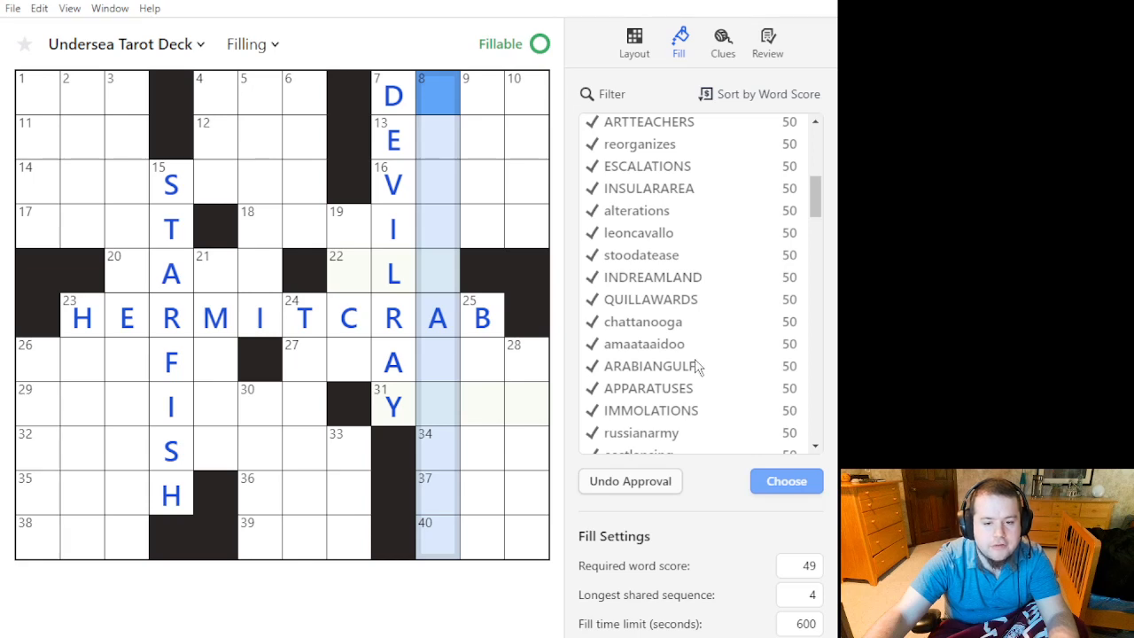
scroll(683, 385, "up", 2)
scroll(683, 398, "down", 15)
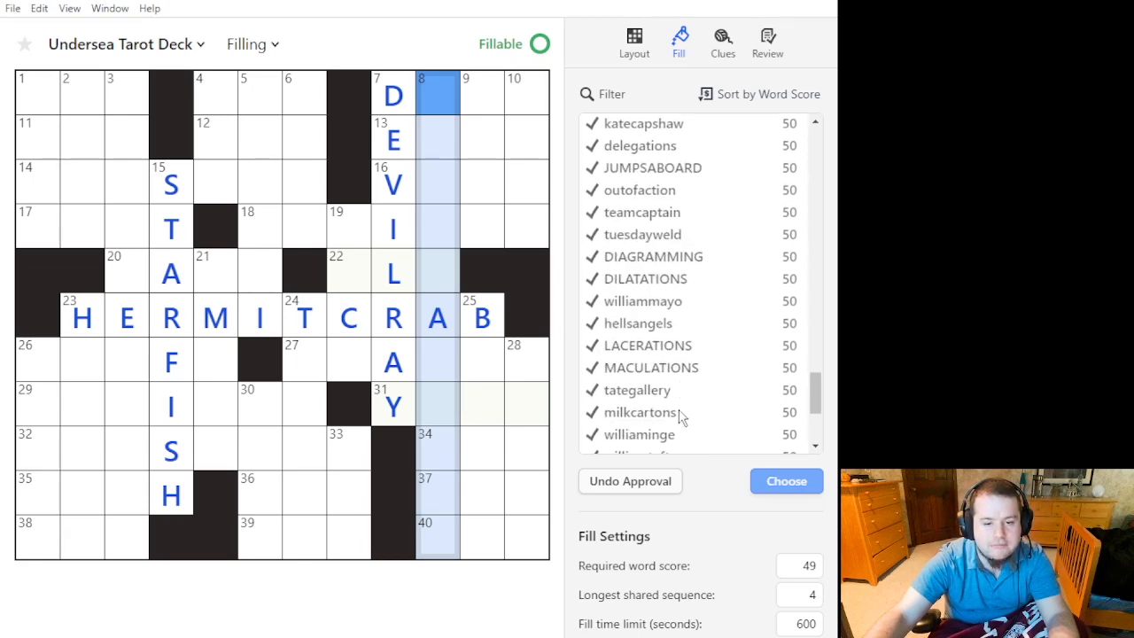
scroll(680, 400, "up", 3)
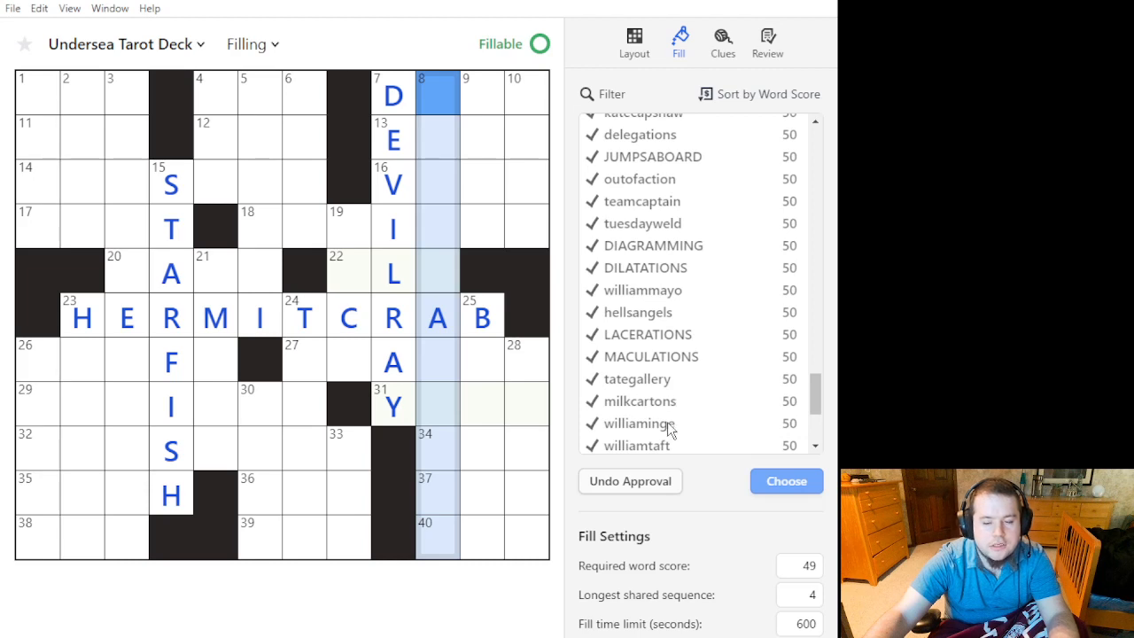
scroll(669, 418, "up", 6)
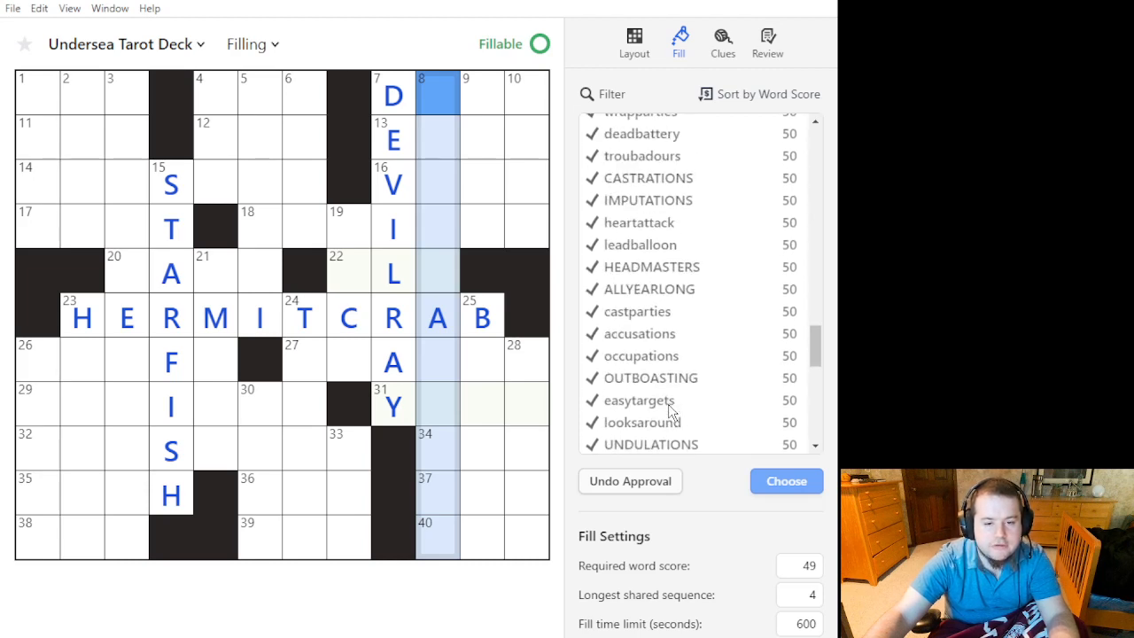
scroll(671, 410, "up", 10)
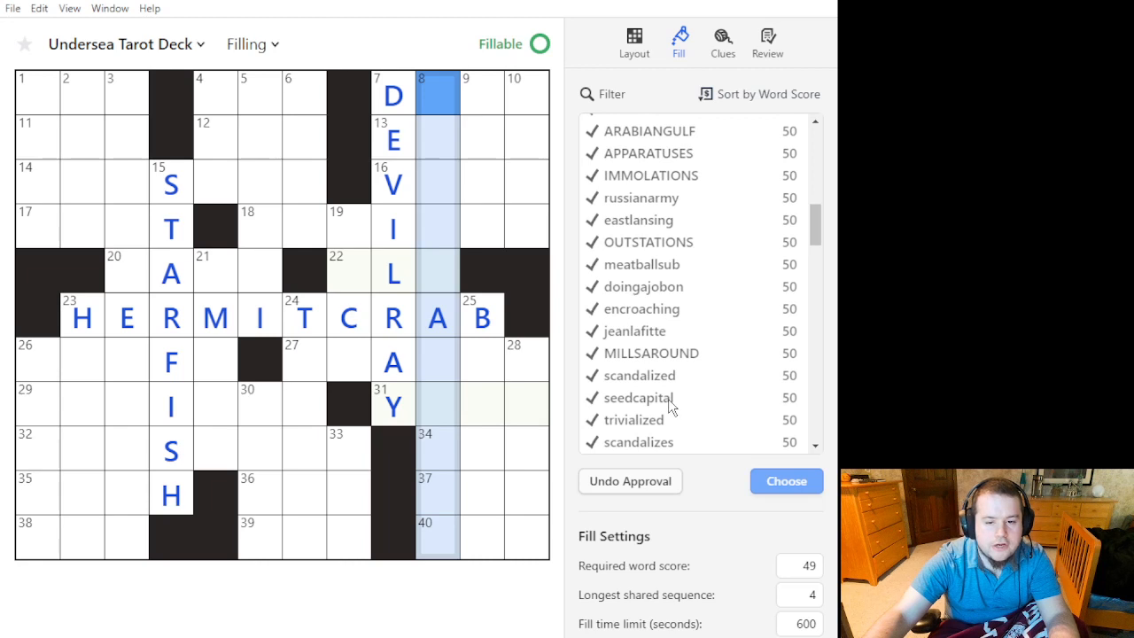
scroll(668, 398, "up", 10)
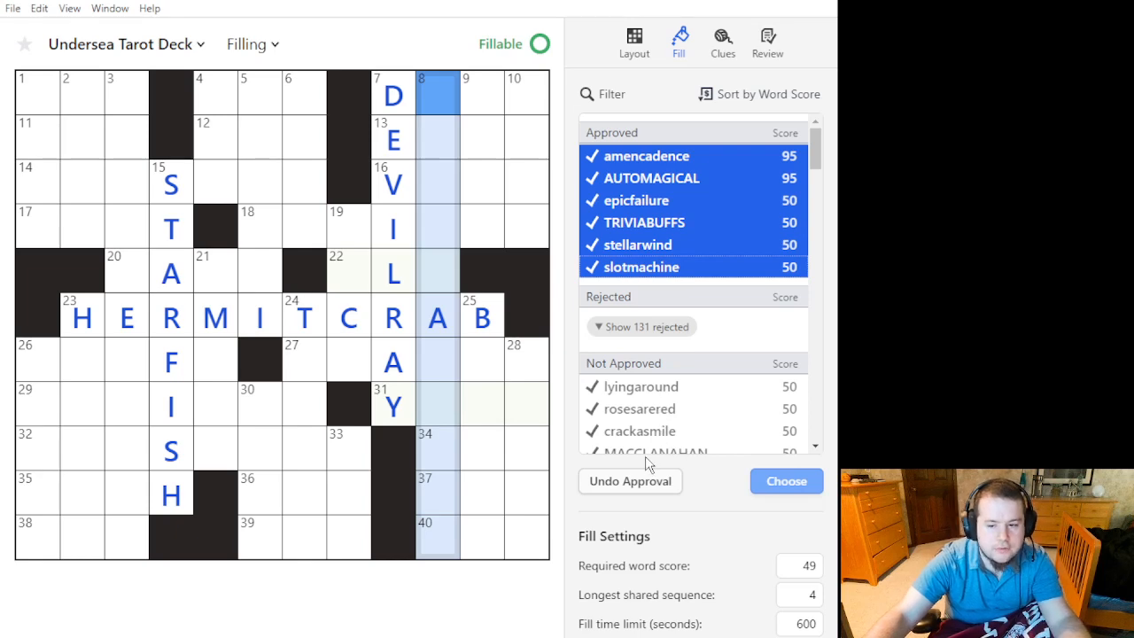
scroll(660, 394, "down", 15)
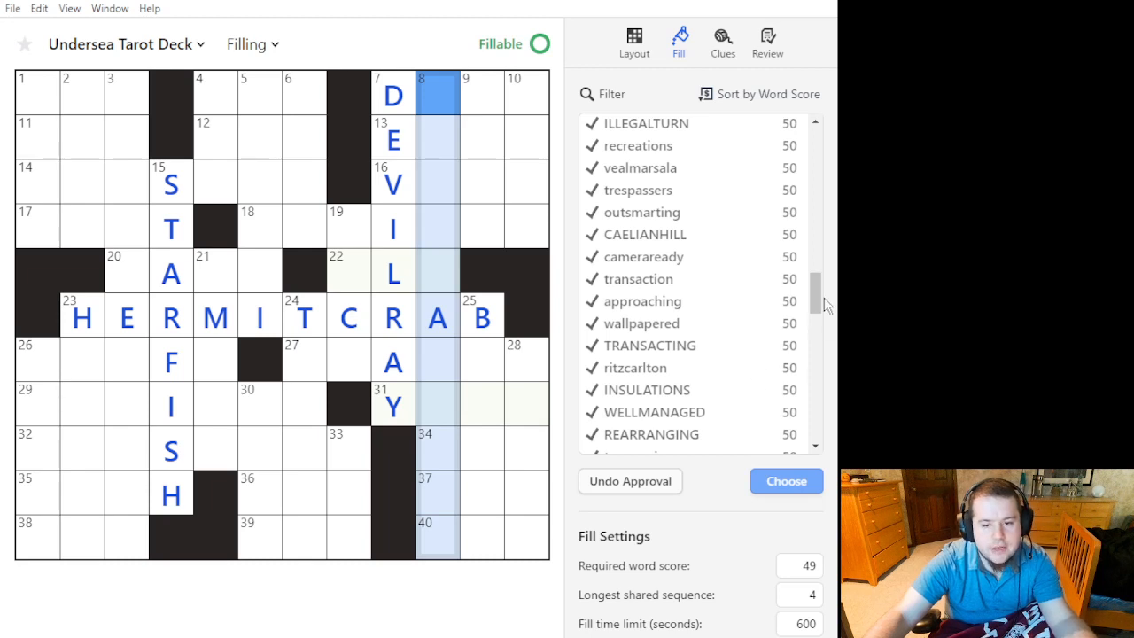
left_click_drag(815, 296, 838, 156)
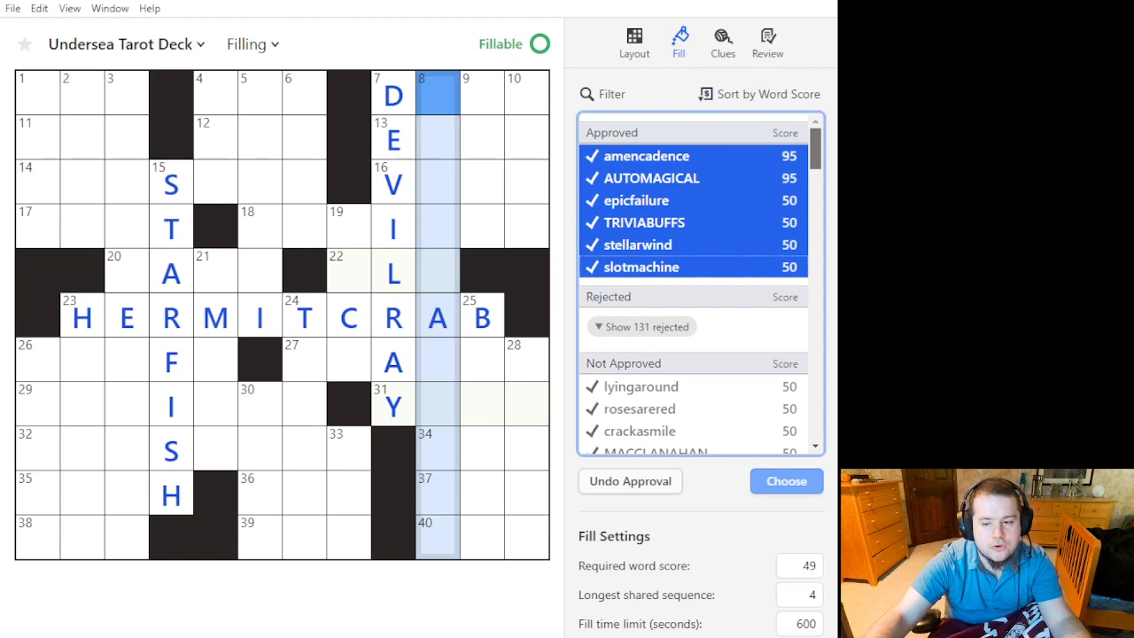
scroll(694, 284, "down", 3)
scroll(700, 292, "down", 10)
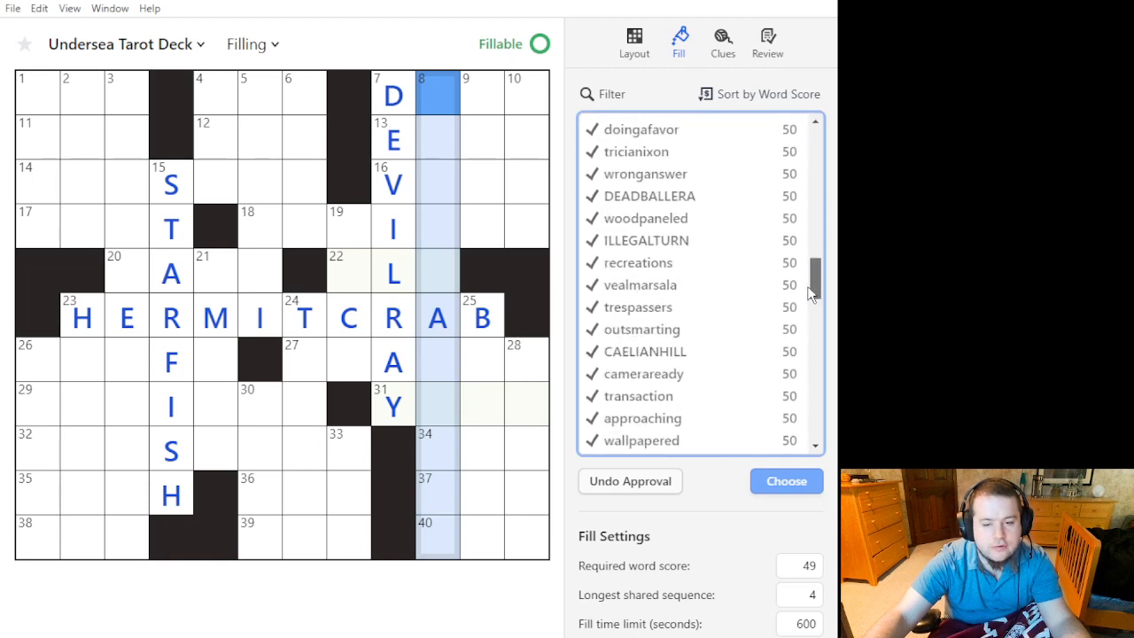
Preview the fills for not-approved 8-Down candidates, including TRESPASSING, WELLMANAGED, IFITMATTERS, HELLSANGELS and KATECAPSHAW.
left_click(701, 298)
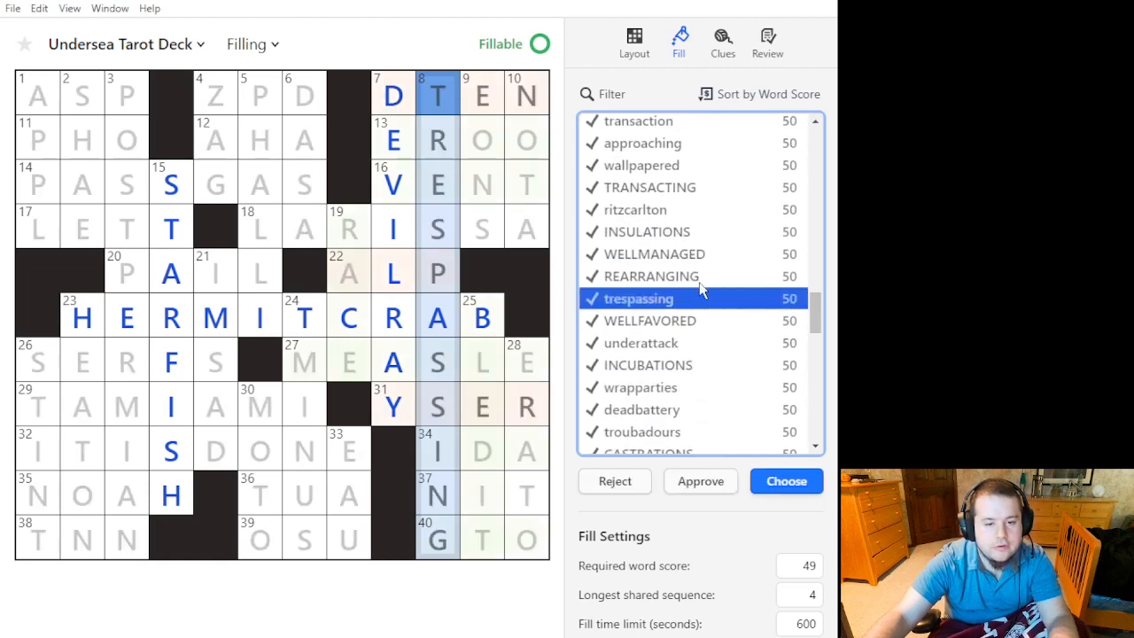
left_click(703, 257)
scroll(697, 293, "down", 5)
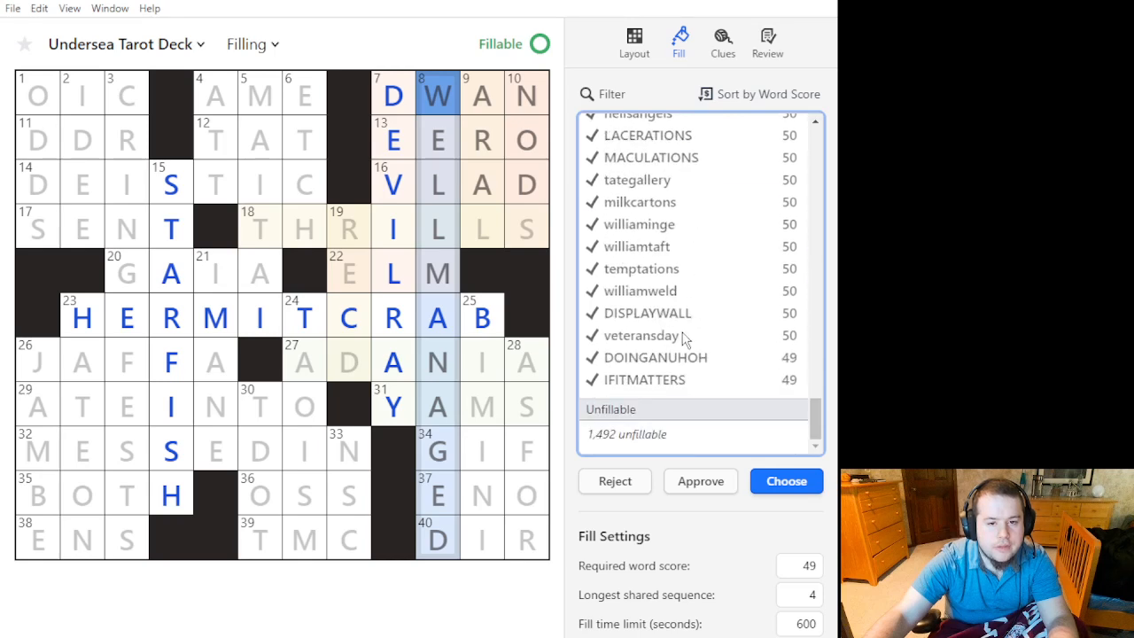
left_click(685, 387)
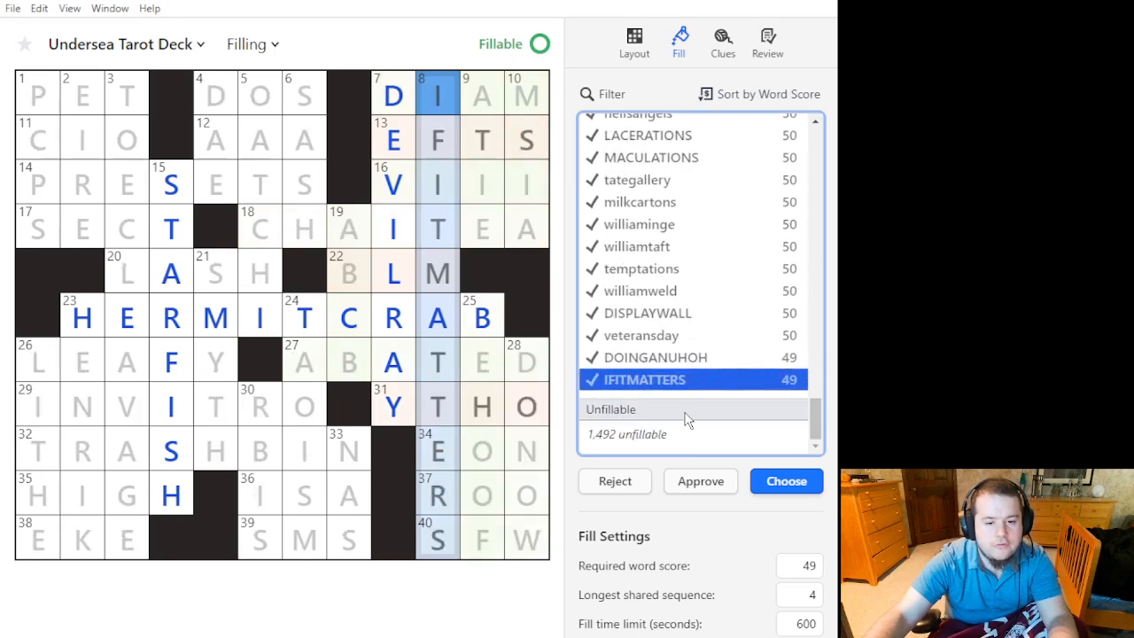
scroll(683, 417, "up", 5)
left_click(696, 393)
left_click(700, 316)
scroll(699, 319, "up", 3)
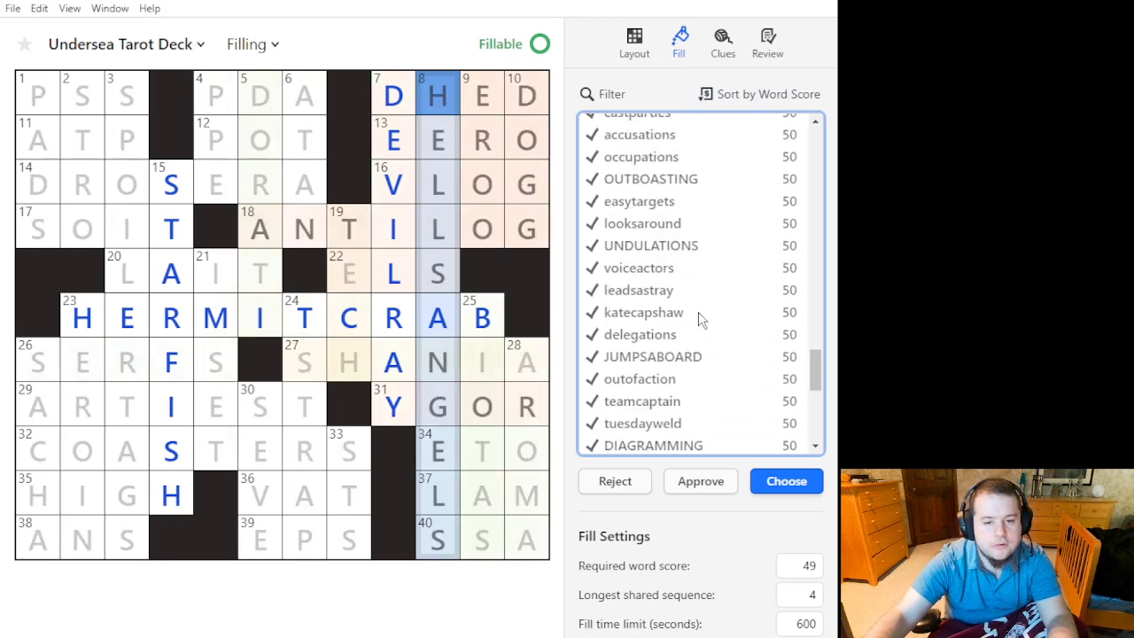
left_click(679, 399)
left_click(697, 314)
scroll(694, 308, "up", 1)
scroll(694, 310, "up", 1)
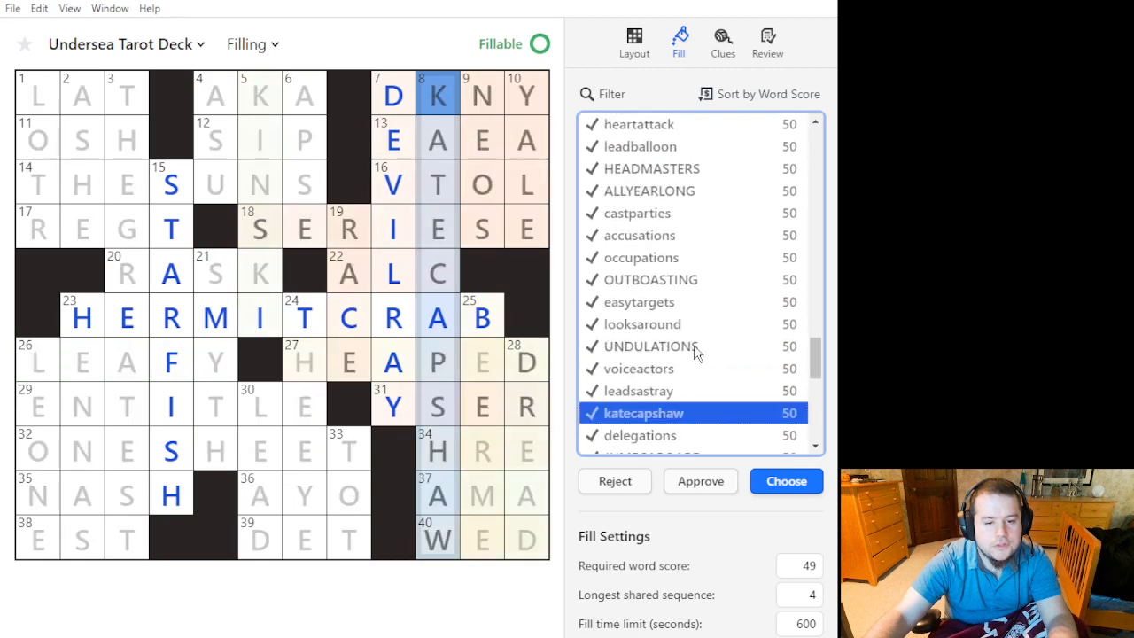
Approve VOICEACTORS as another 8-Down candidate.
scroll(695, 345, "down", 3)
left_click(691, 267)
left_click(686, 483)
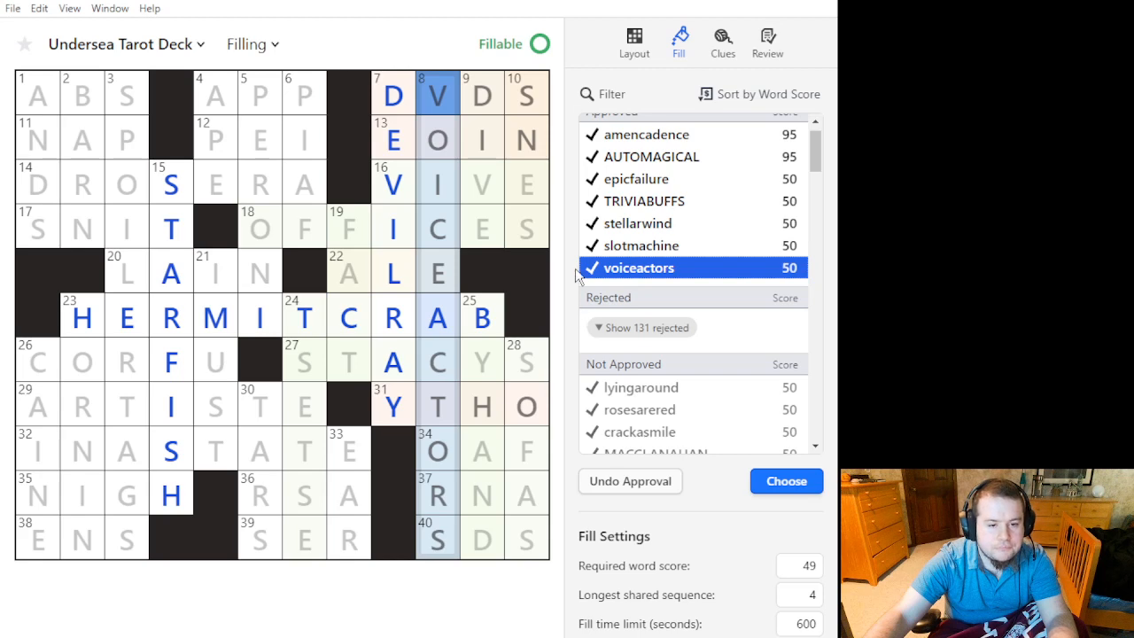
Select the 31-Across entry and look through its candidate words.
mouse_move(547, 236)
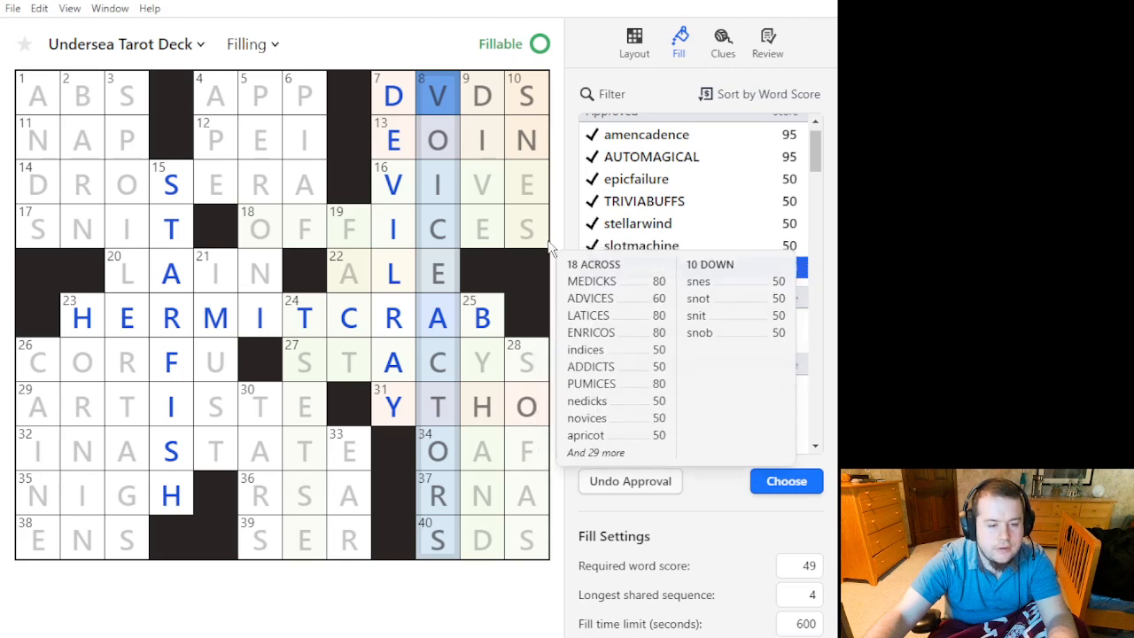
left_click(510, 413)
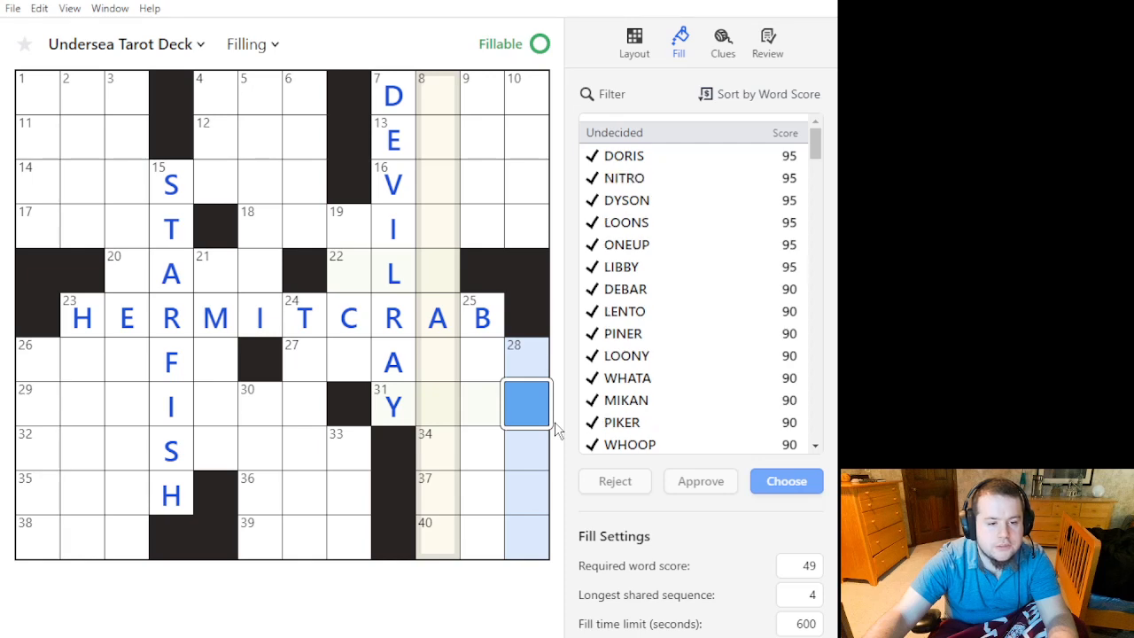
left_click(538, 411)
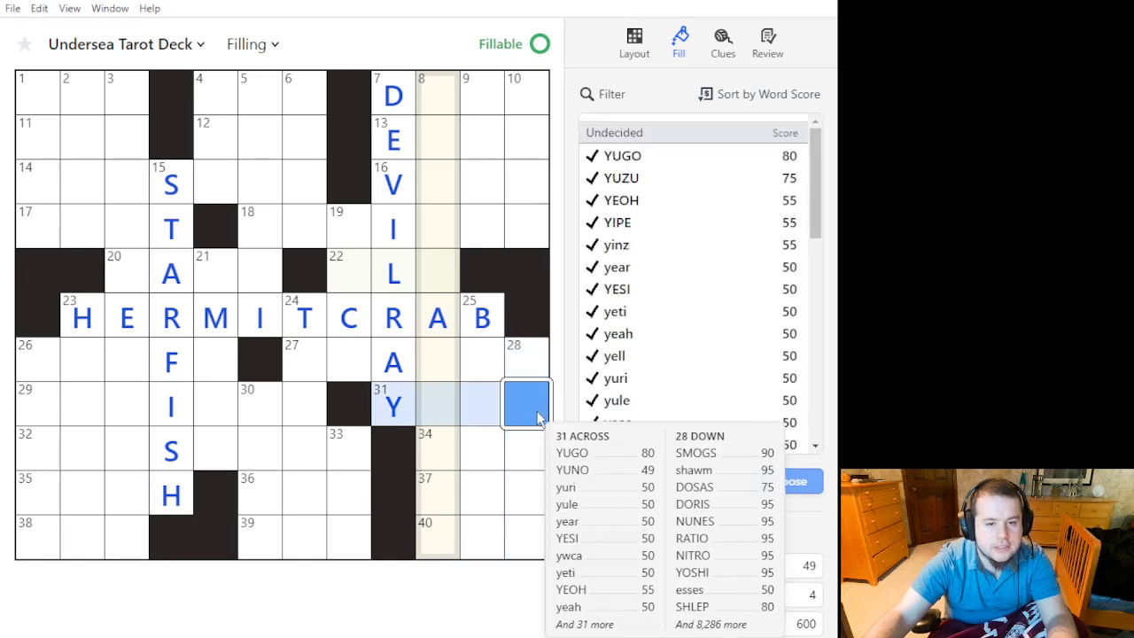
scroll(754, 310, "down", 10)
scroll(722, 324, "up", 10)
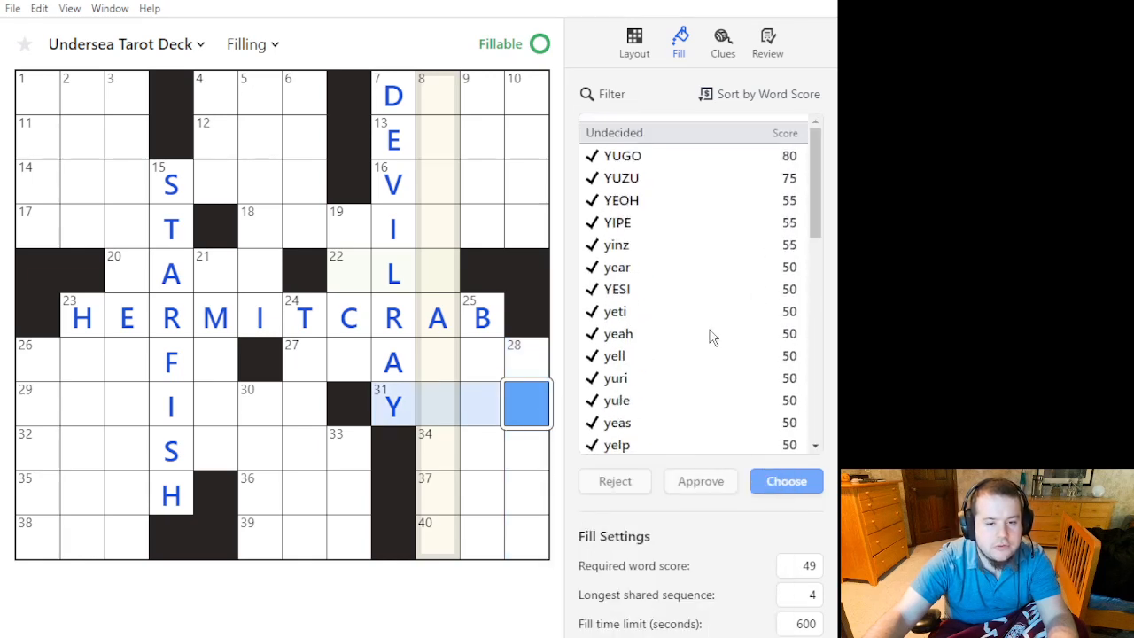
scroll(689, 291, "down", 10)
Select all 31-Across candidates together and scan the full list.
key("ctrl+a")
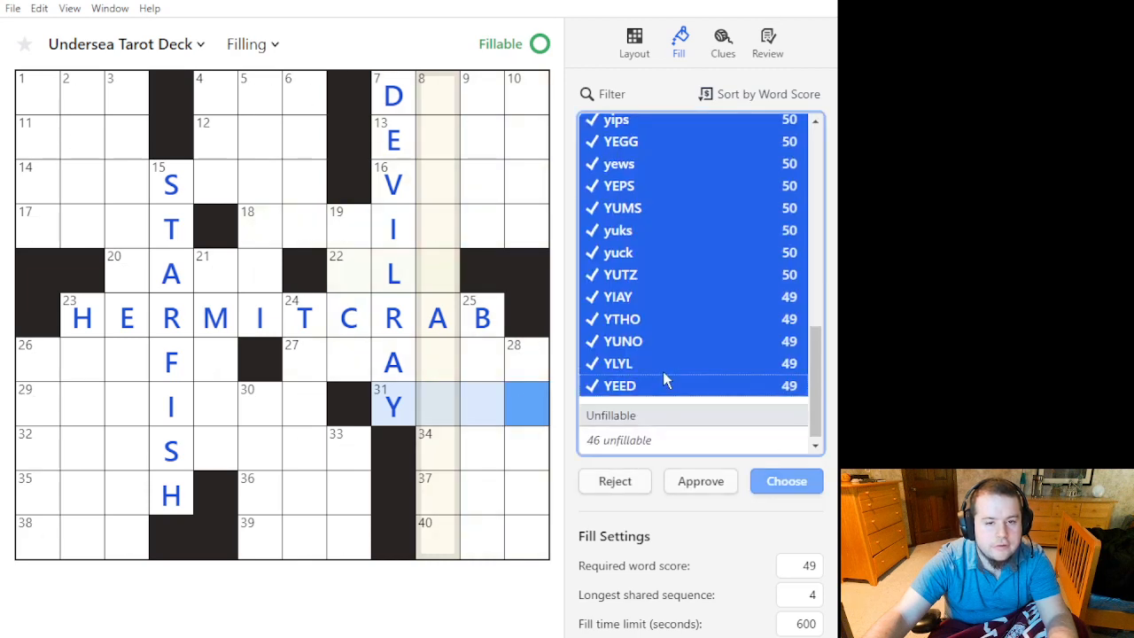
scroll(664, 368, "up", 10)
scroll(667, 359, "down", 10)
scroll(667, 355, "up", 10)
scroll(668, 355, "down", 10)
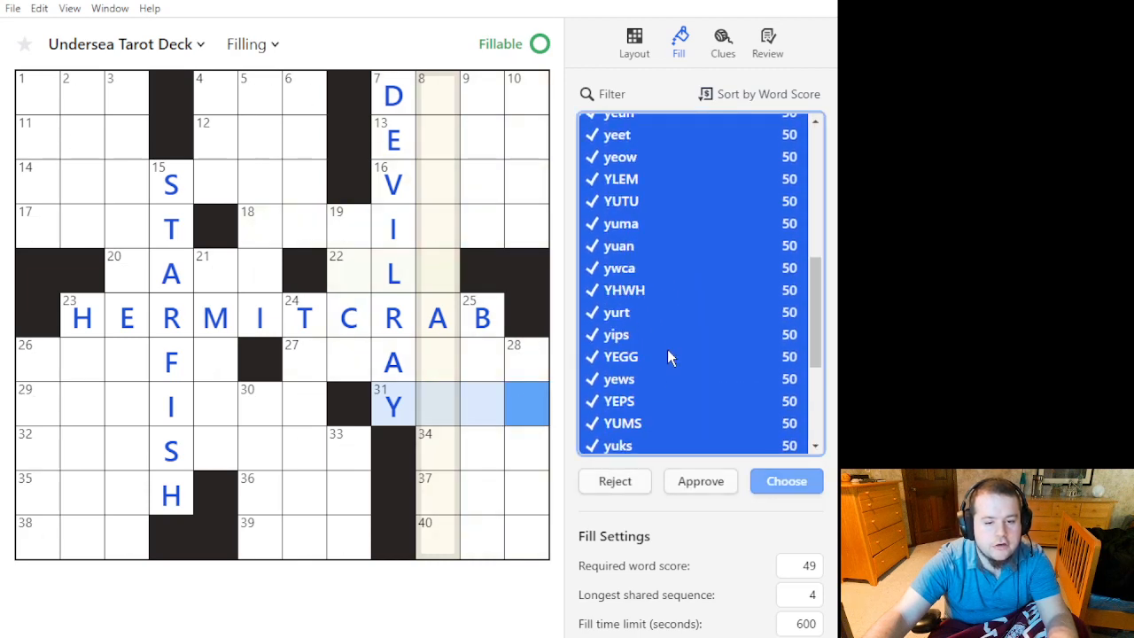
Preview the fills for the low-ranked 31-Across candidates YLYL, YUNO and YEED.
left_click(667, 366)
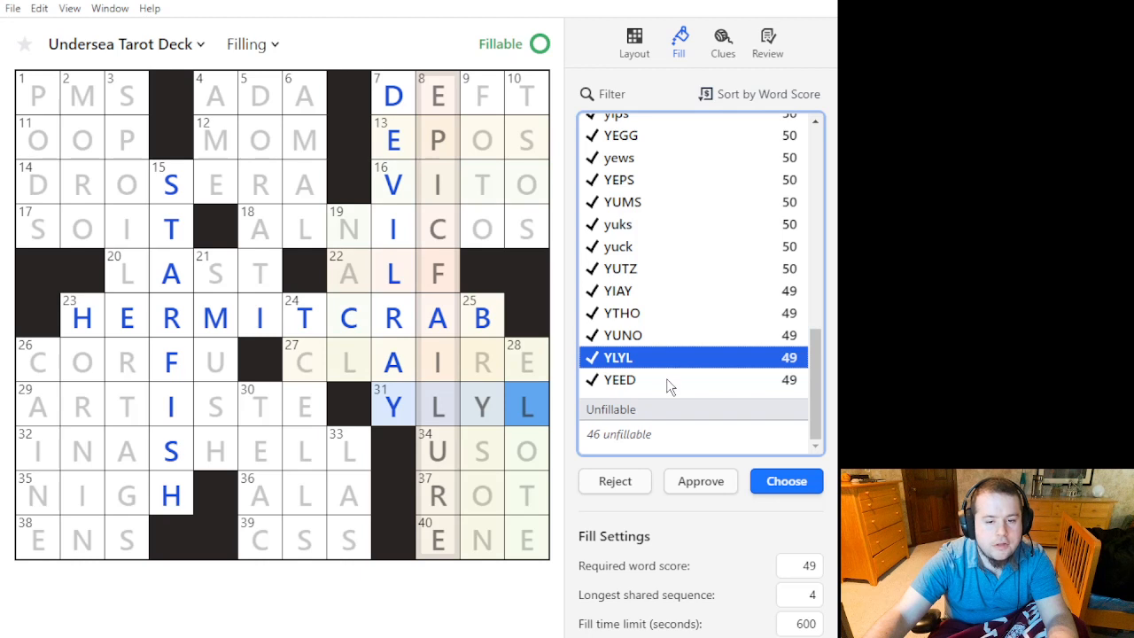
left_click(650, 337)
left_click(638, 388)
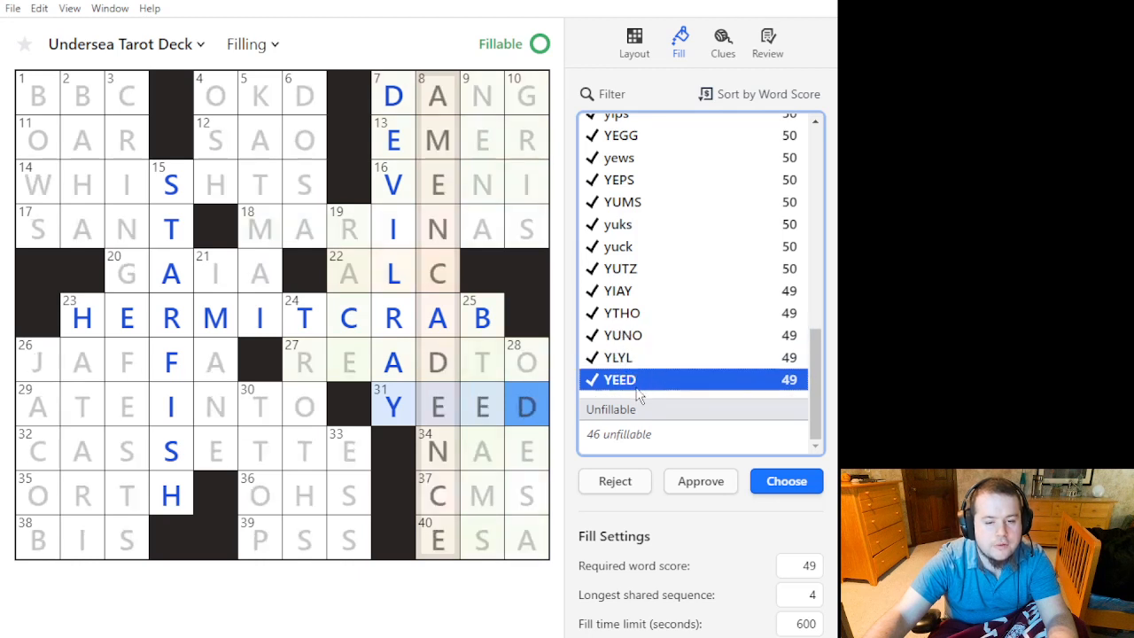
Preview the fills for the higher-scoring 31-Across candidates YUZU and YEOH.
scroll(696, 299, "up", 10)
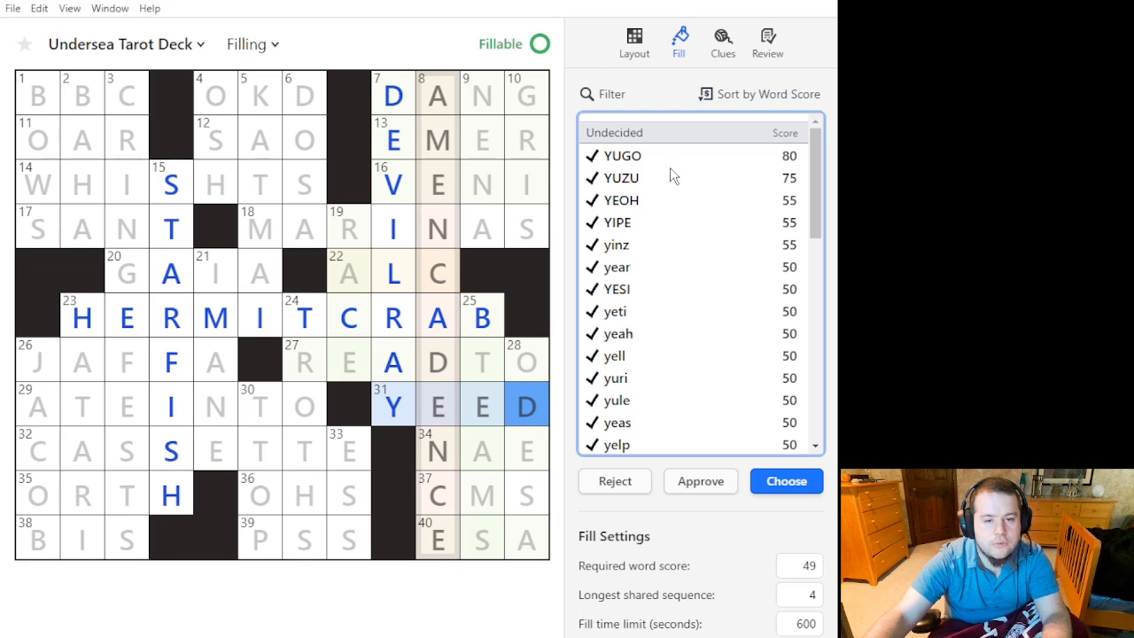
left_click(669, 181)
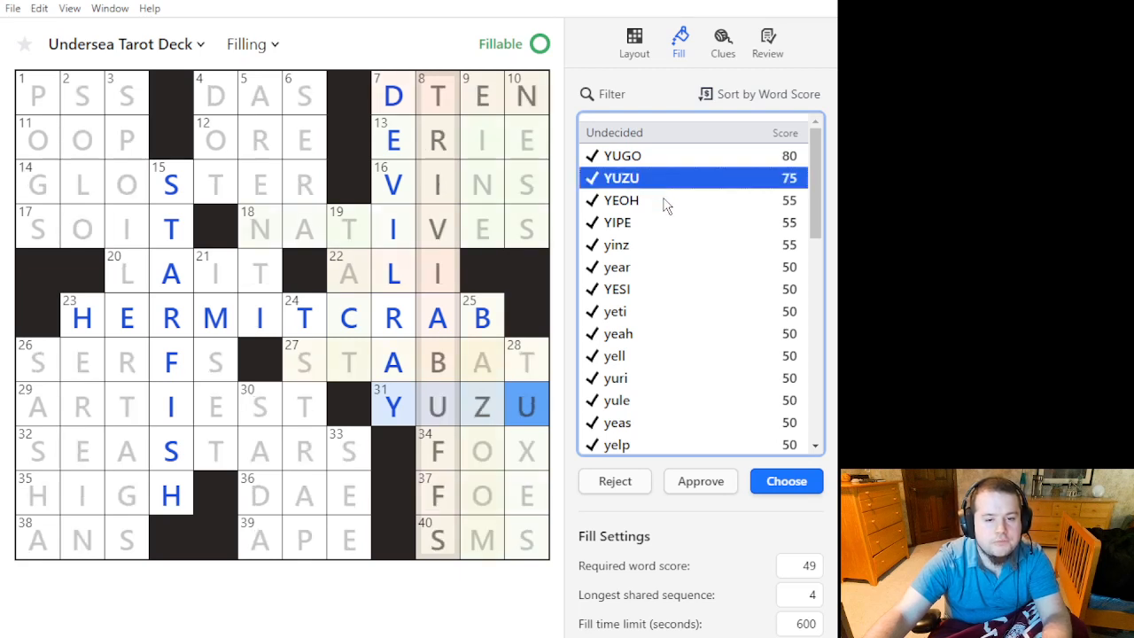
left_click(667, 202, "shift")
left_click(666, 200)
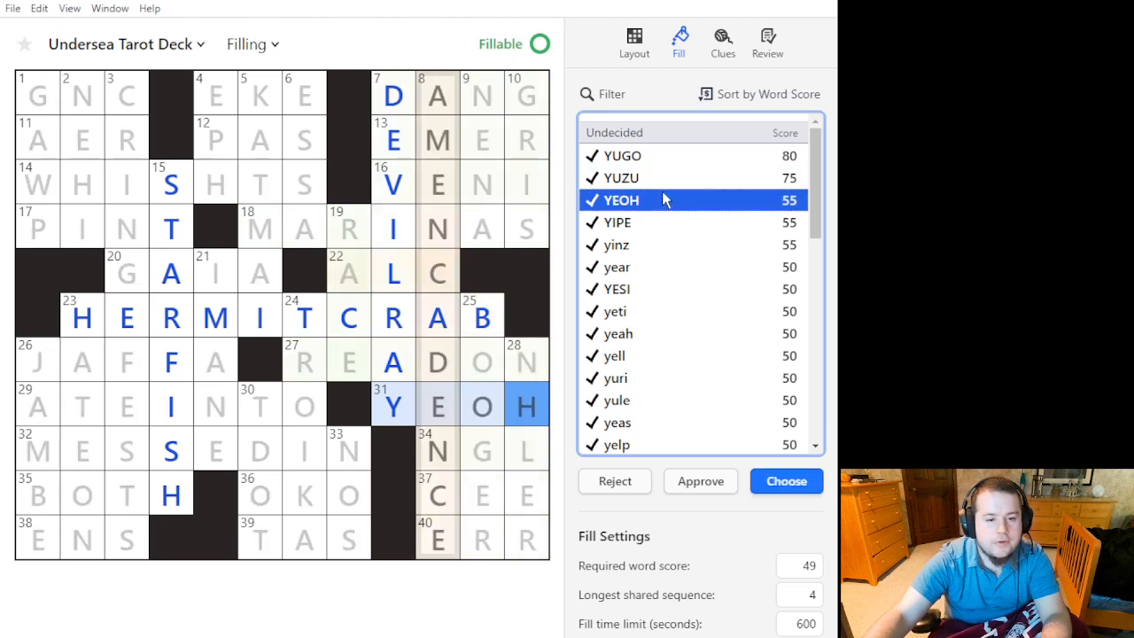
Approve the 31-Across candidates YUZU, YEOH, YIPE, YINZ, YEAR, YETI, YEAH, YELL, YEAS, YELP, YEET, YURT, YIPS and YUCK together.
left_click(665, 177)
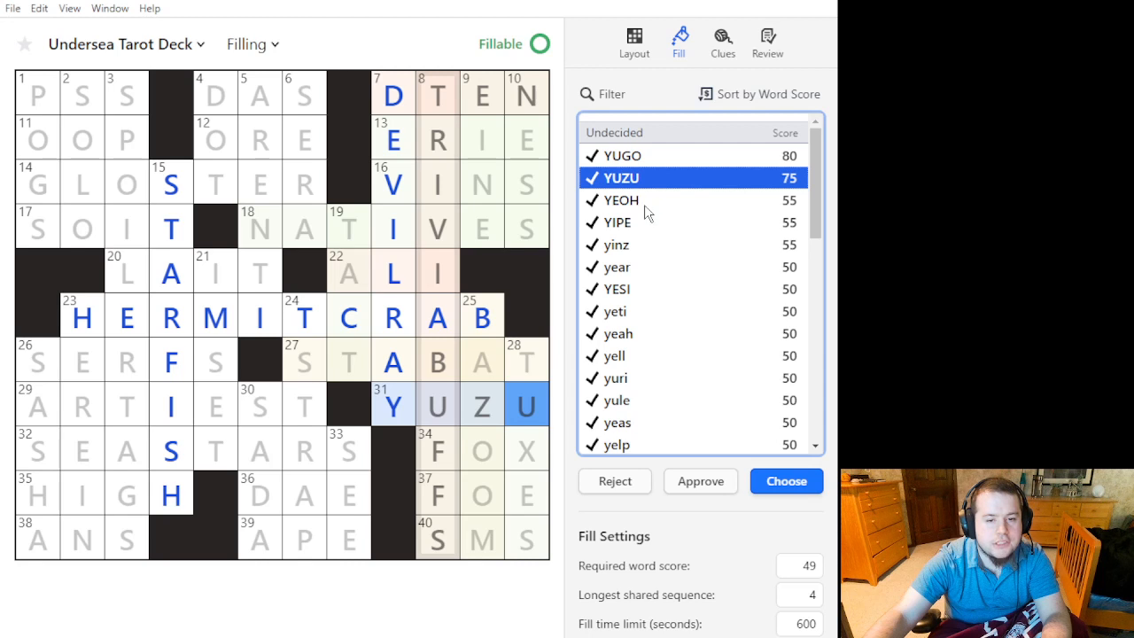
left_click(644, 202, "shift")
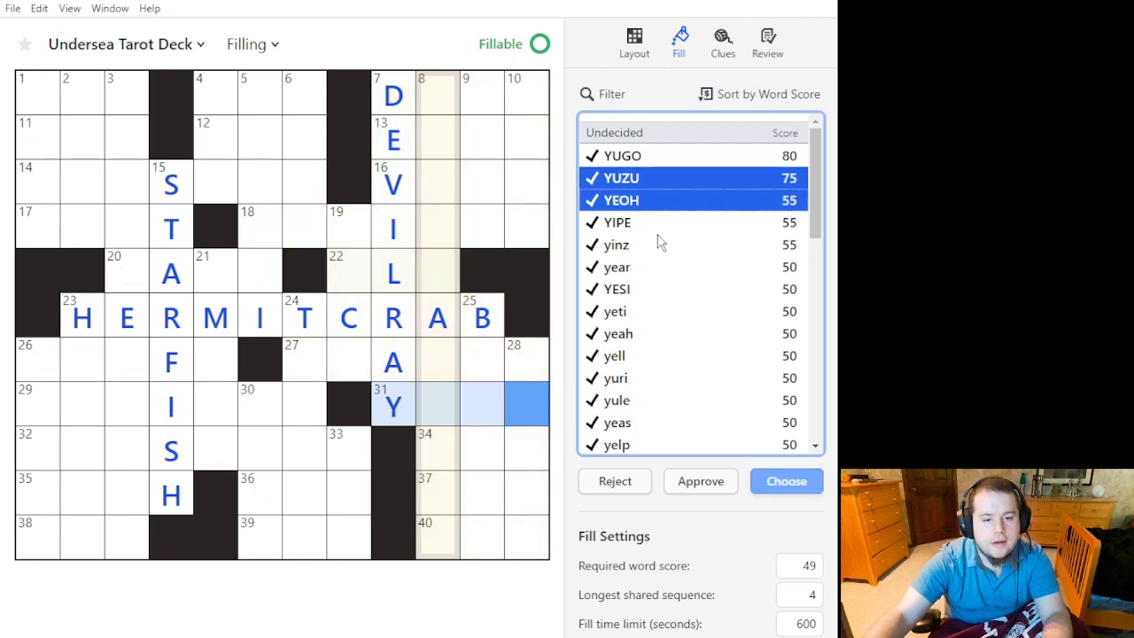
left_click(659, 228, "shift")
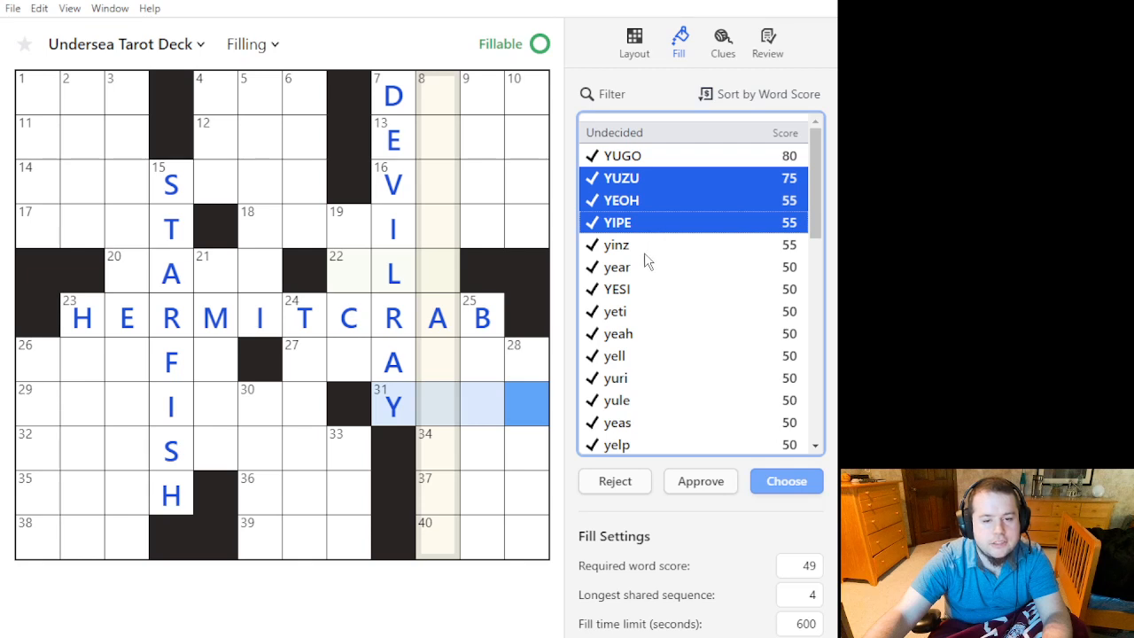
left_click(644, 253, "shift")
left_click(639, 275, "shift")
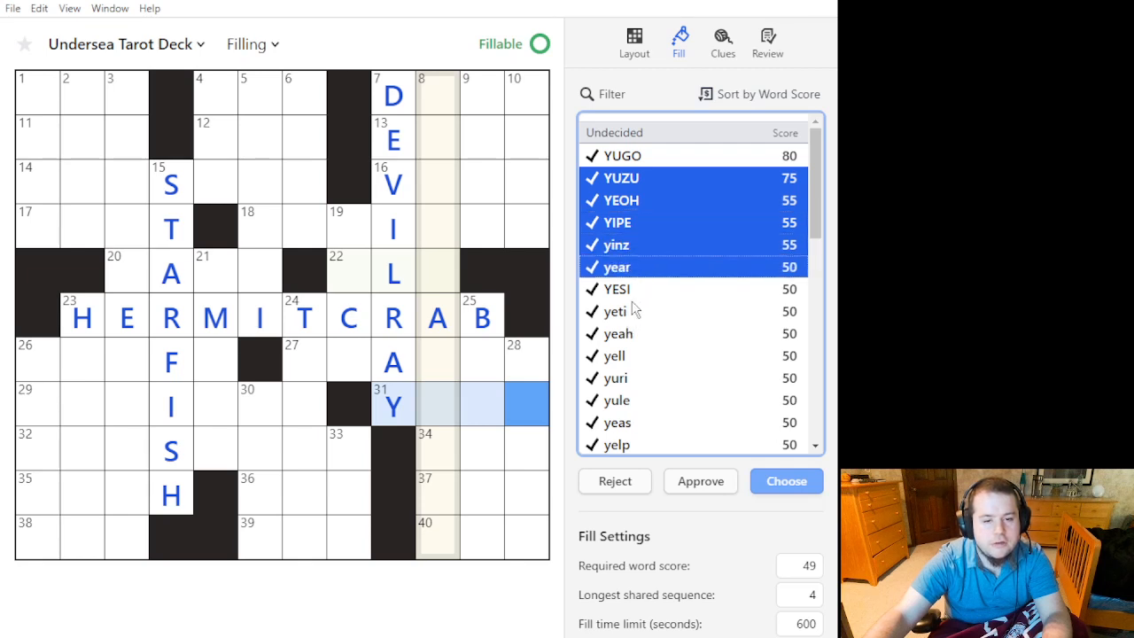
left_click(635, 316, "ctrl")
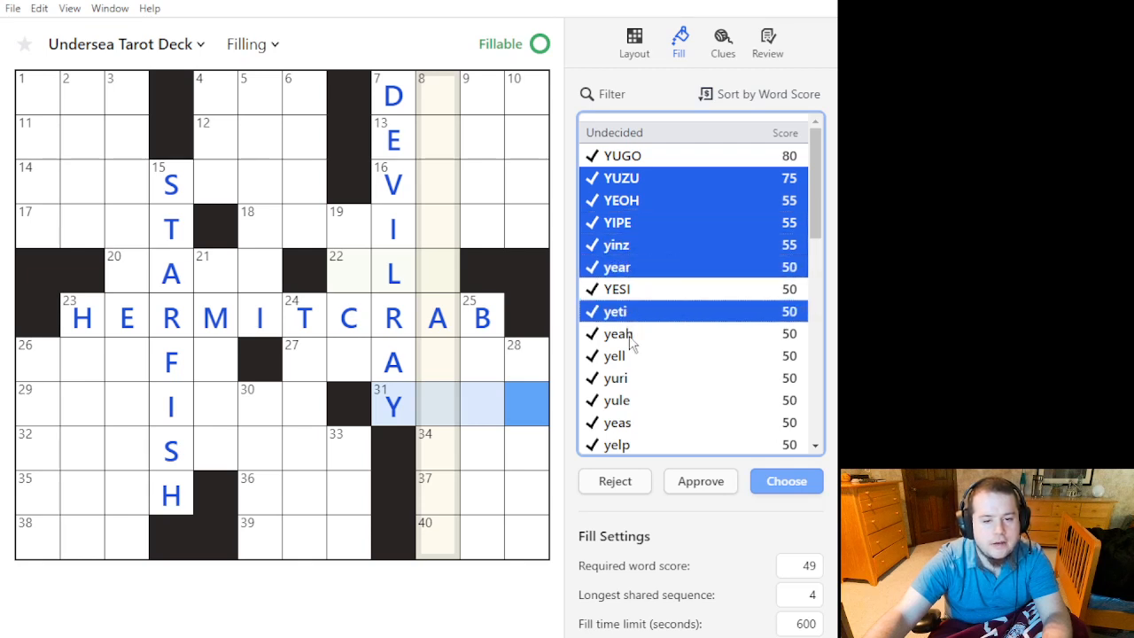
left_click(630, 335, "ctrl")
left_click(639, 363, "ctrl")
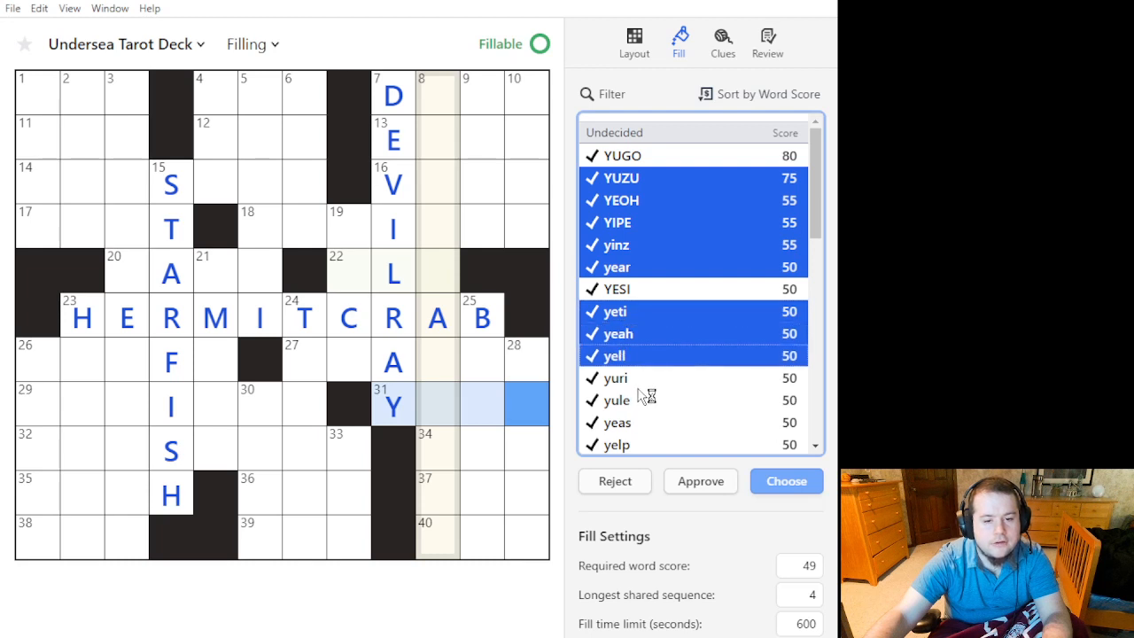
scroll(634, 410, "down", 3)
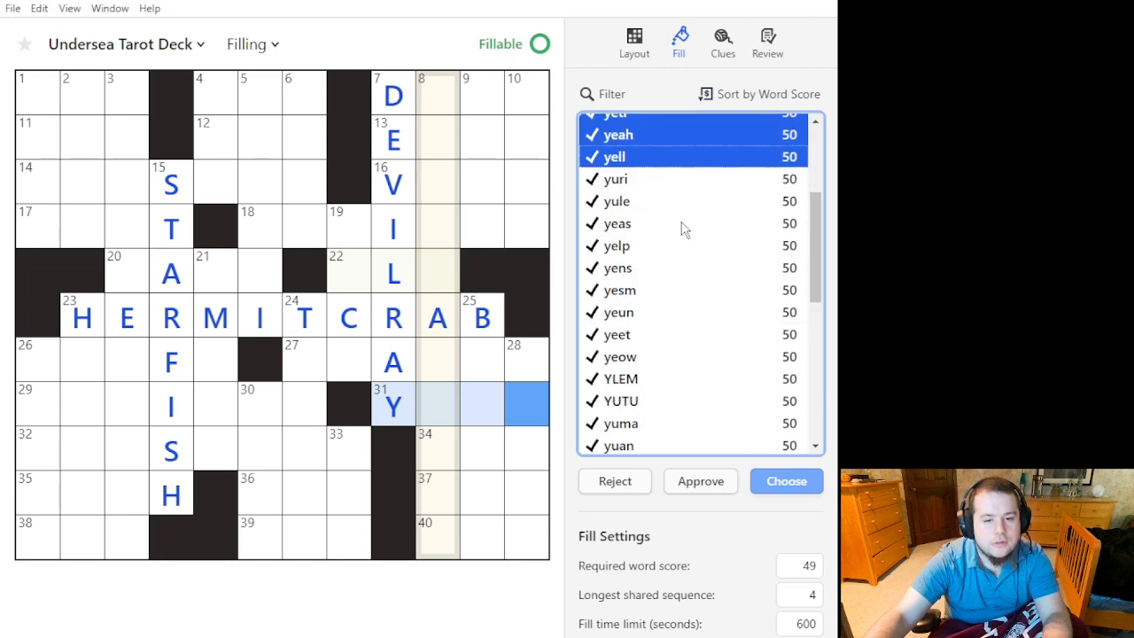
left_click(661, 227, "ctrl")
left_click(650, 249, "ctrl")
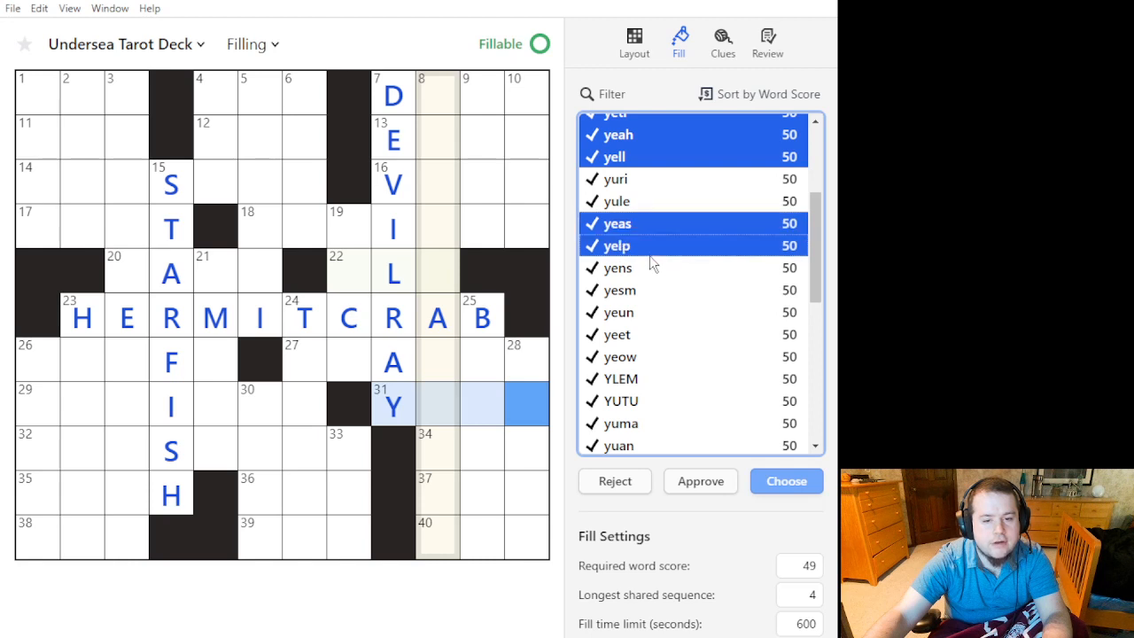
left_click(645, 339, "ctrl")
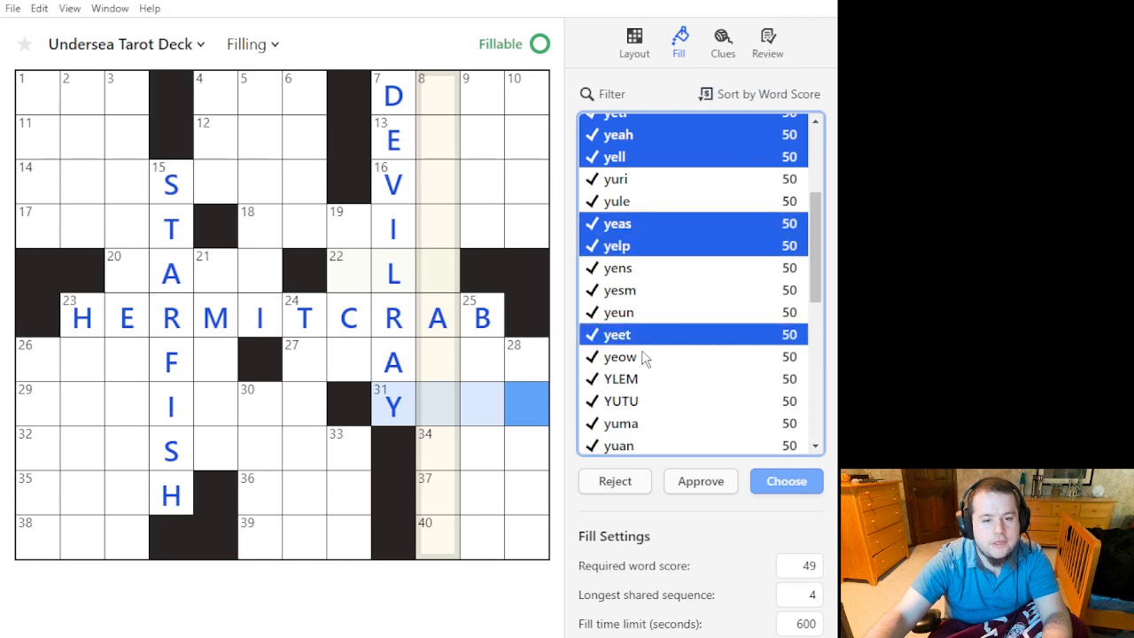
scroll(646, 365, "down", 3)
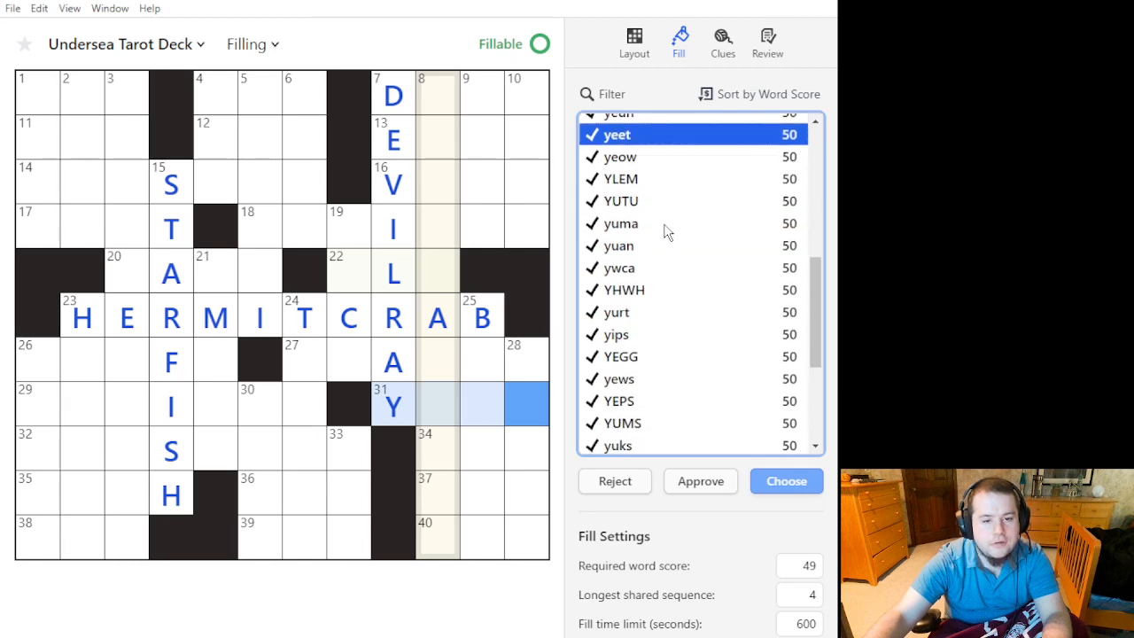
left_click(634, 314, "ctrl")
left_click(636, 334, "ctrl")
scroll(642, 332, "down", 3)
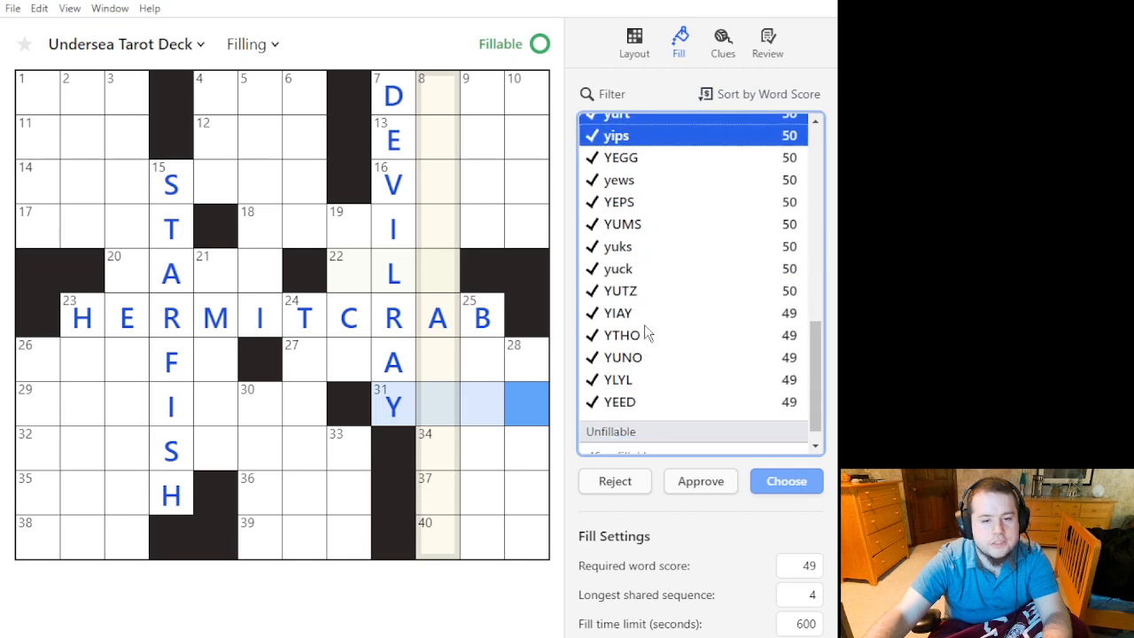
left_click(650, 188, "ctrl")
left_click(650, 186, "ctrl")
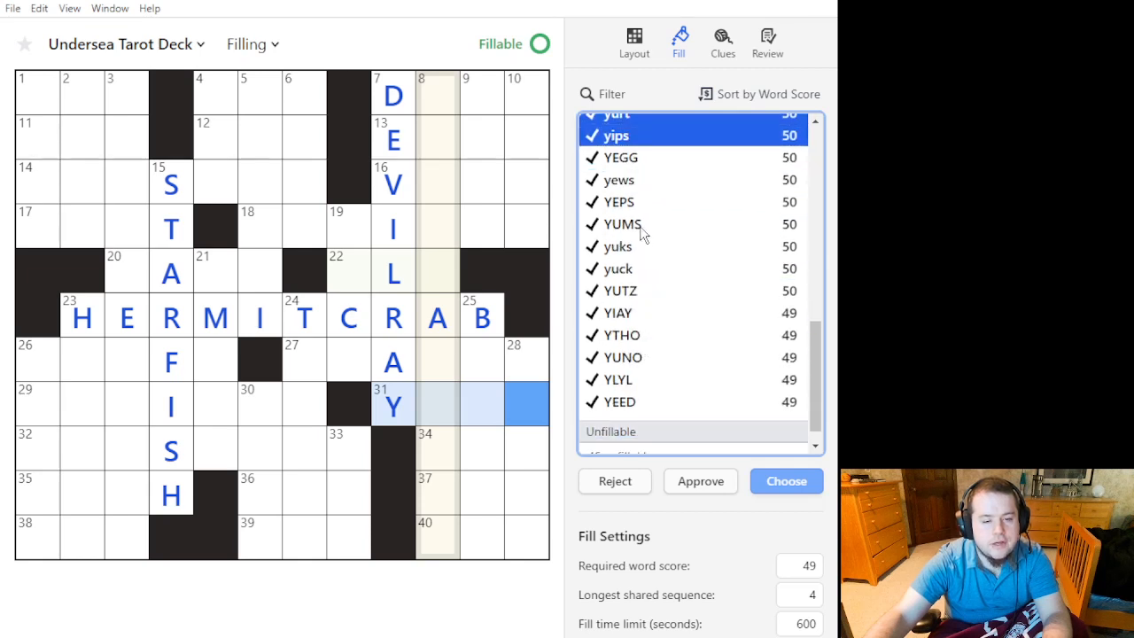
left_click(633, 270, "ctrl")
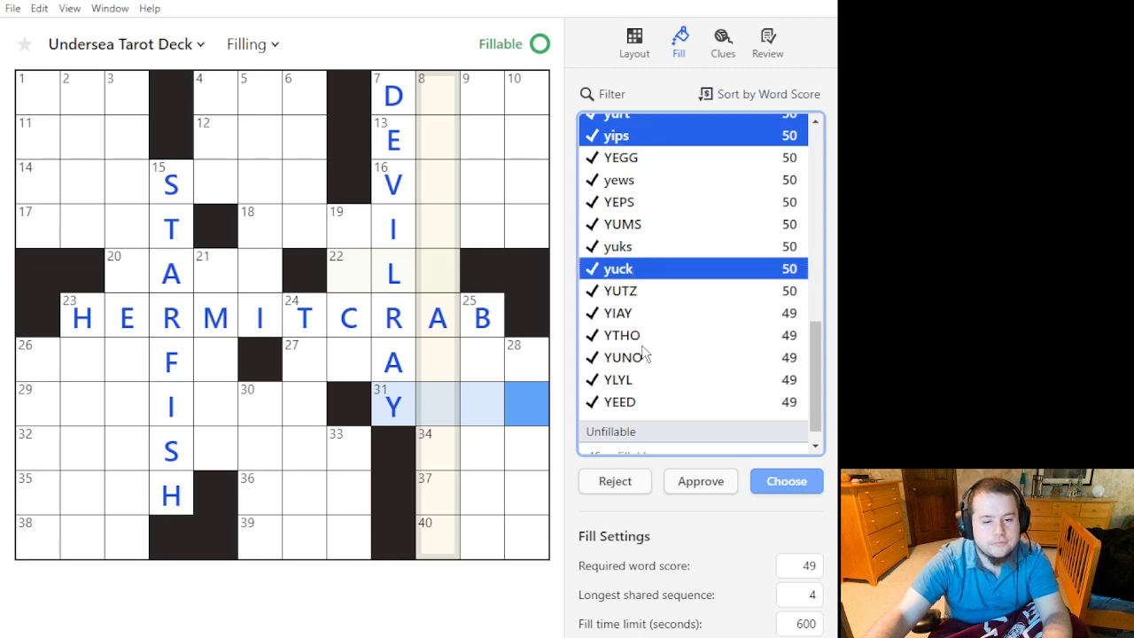
scroll(646, 372, "down", 1)
scroll(651, 399, "up", 5)
left_click(698, 481)
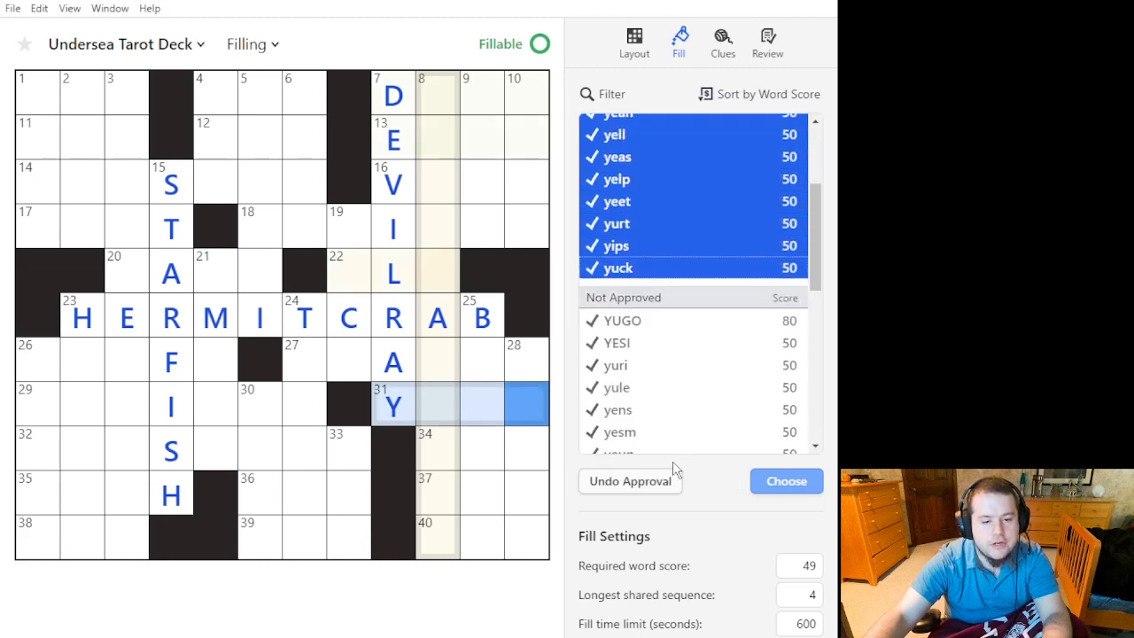
Select the 25-Down entry and scan its whole candidate list by word score.
mouse_move(481, 440)
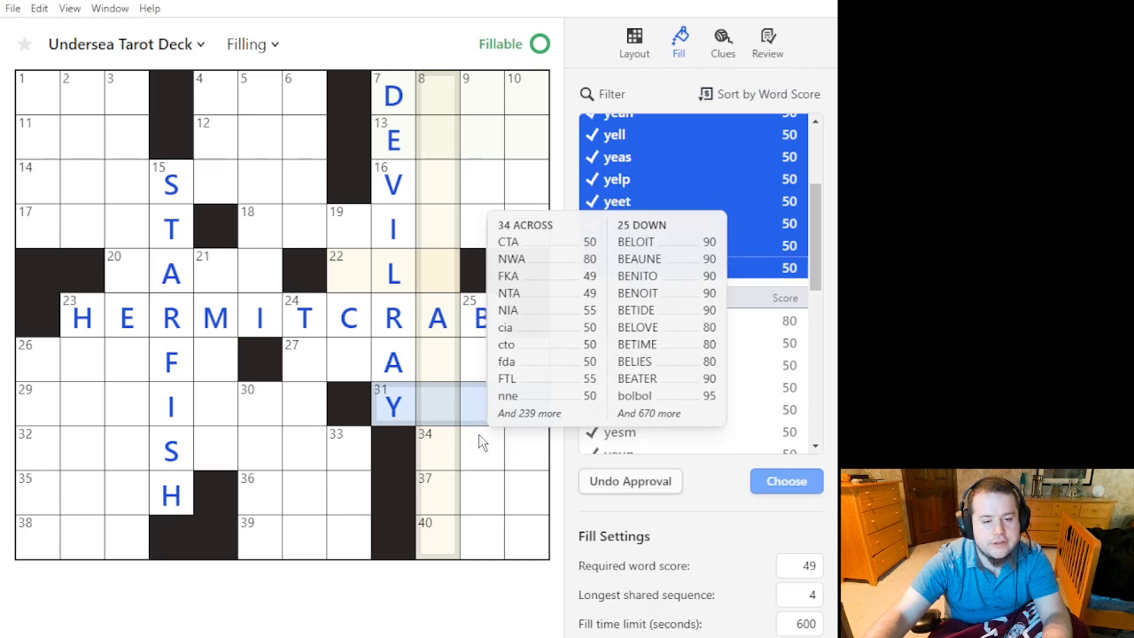
left_click(490, 370)
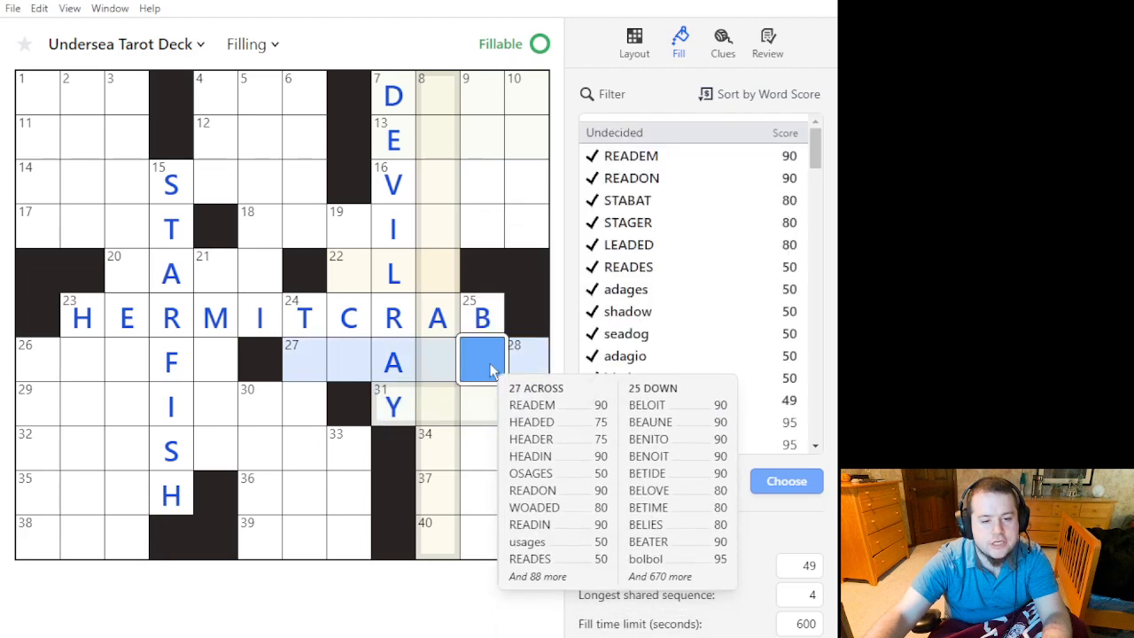
left_click(490, 370)
scroll(715, 347, "down", 5)
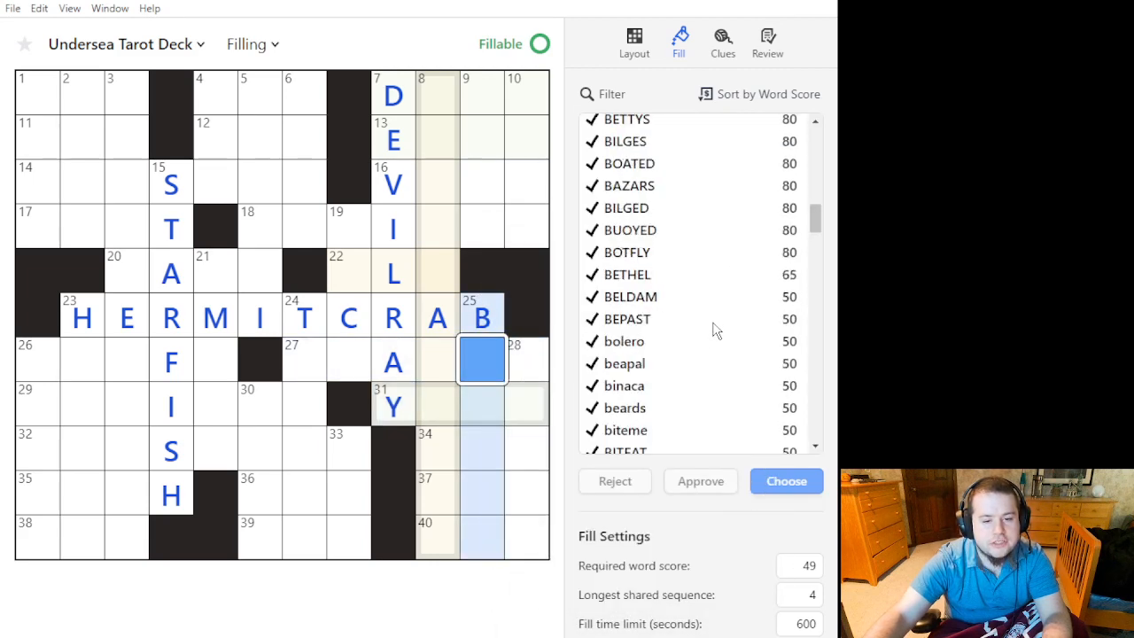
scroll(704, 337, "up", 4)
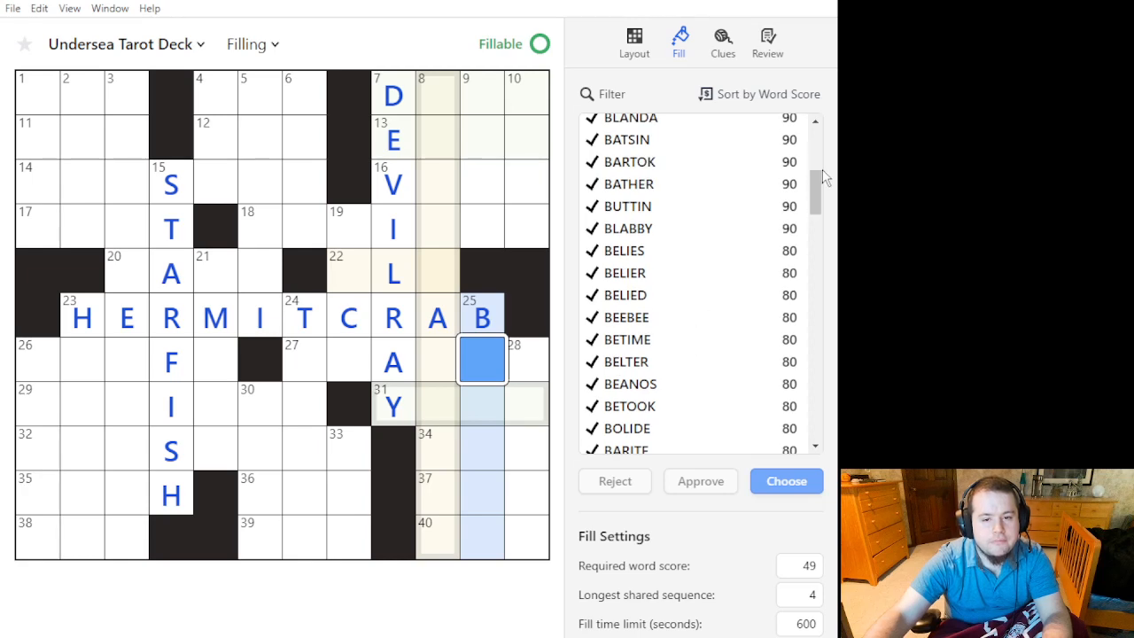
left_click_drag(816, 199, 796, 483)
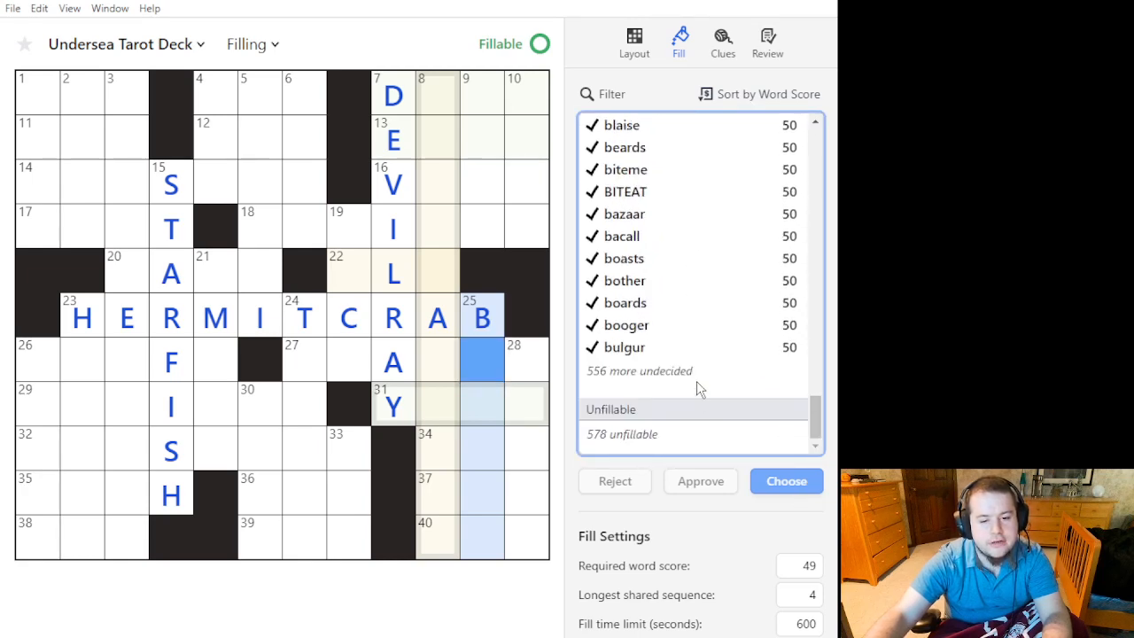
scroll(698, 364, "up", 15)
scroll(693, 363, "down", 3)
scroll(683, 319, "up", 3)
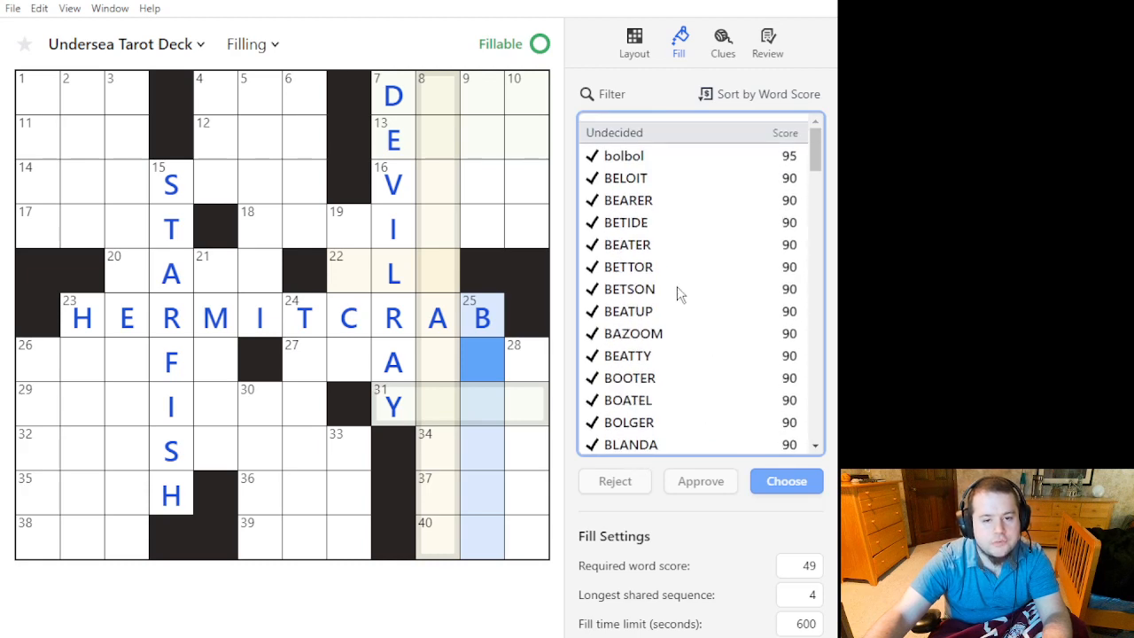
Preview BOLBOL at 25-Down and inspect the crossing options at 37-Across, 28-Down and 31-Across.
left_click(671, 160)
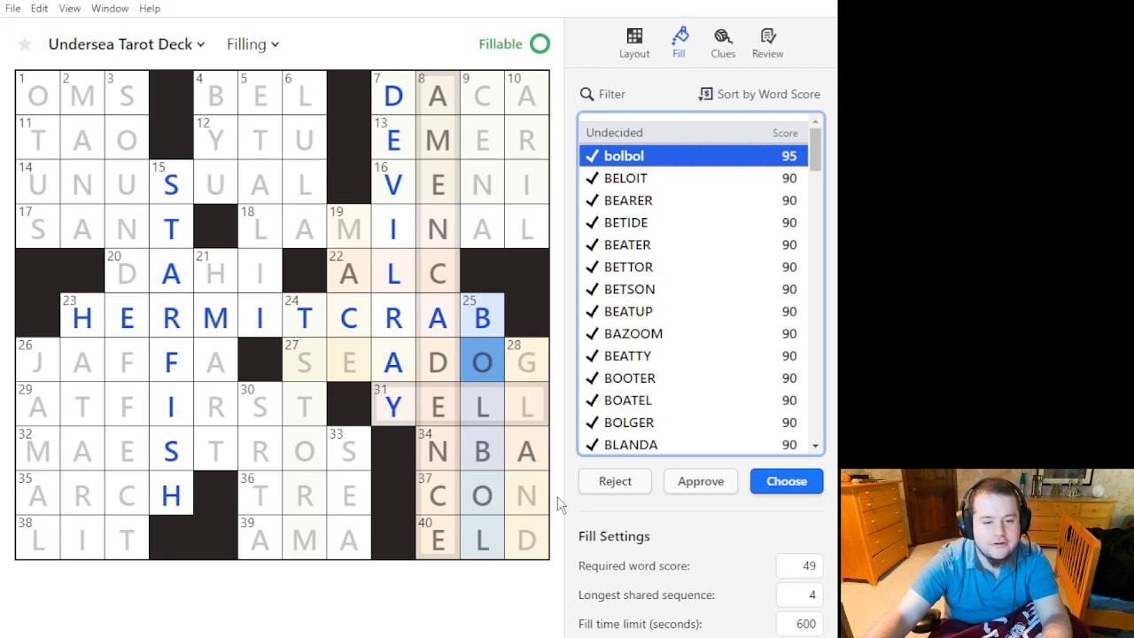
mouse_move(539, 507)
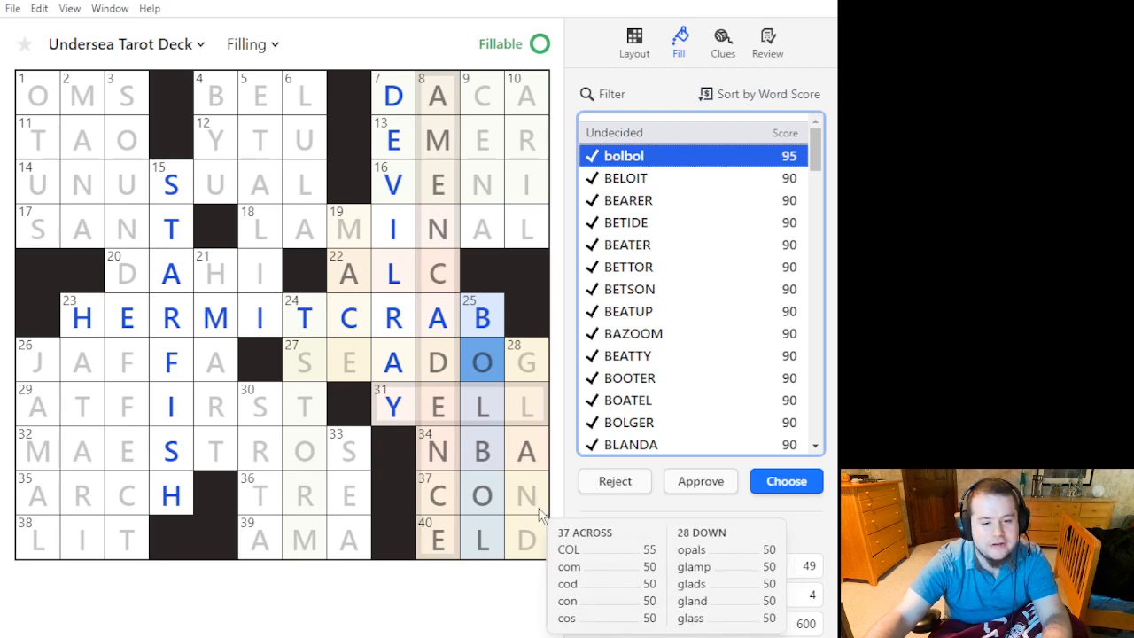
mouse_move(490, 551)
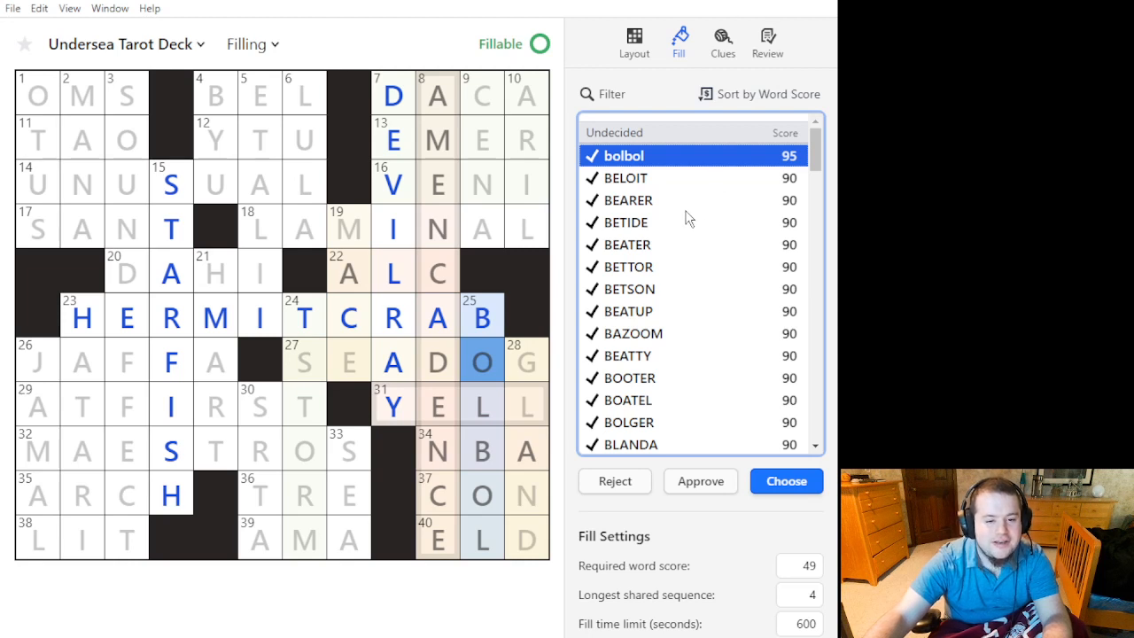
mouse_move(432, 410)
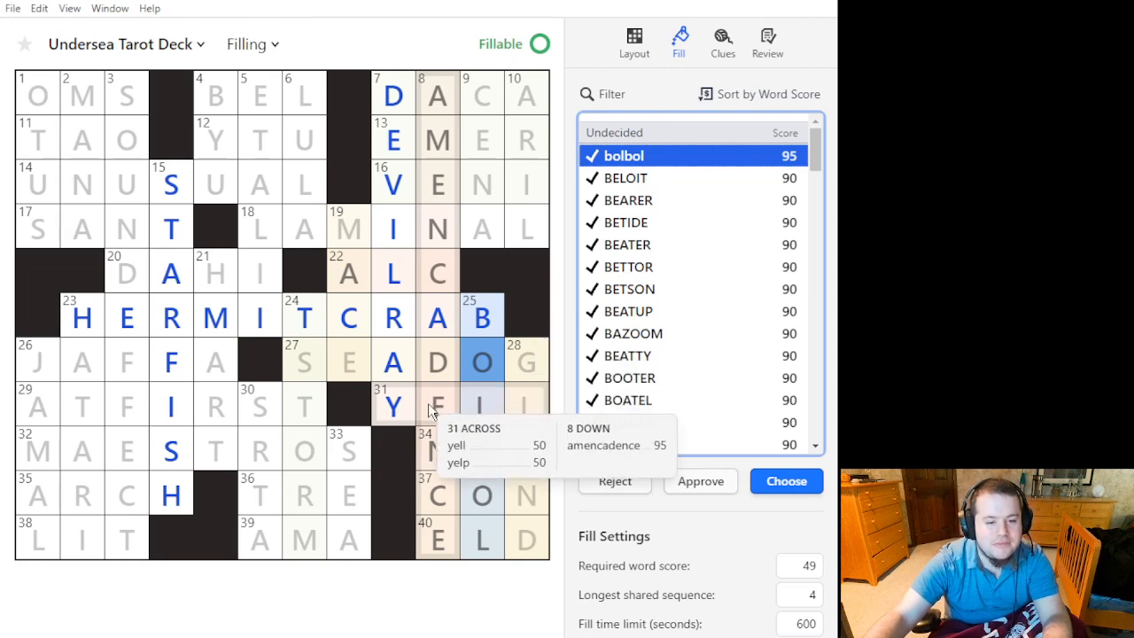
Check the approved 8-Down candidates, including AMENCADENCE, and preview BOLBOL at 25-Down again.
left_click(437, 387)
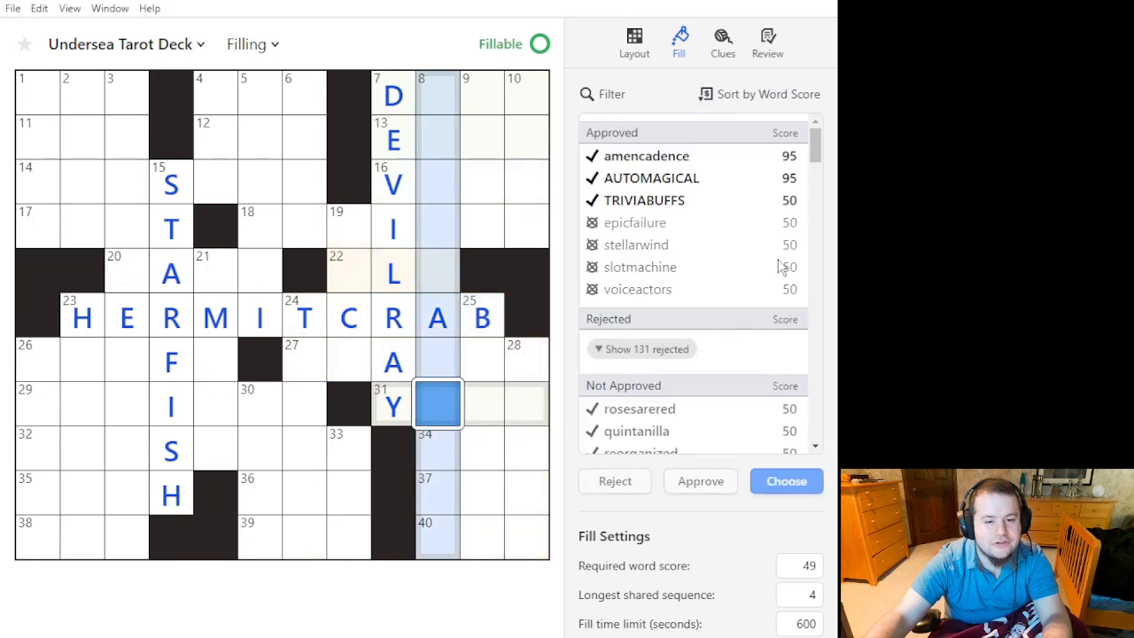
left_click(769, 157)
left_click(484, 370)
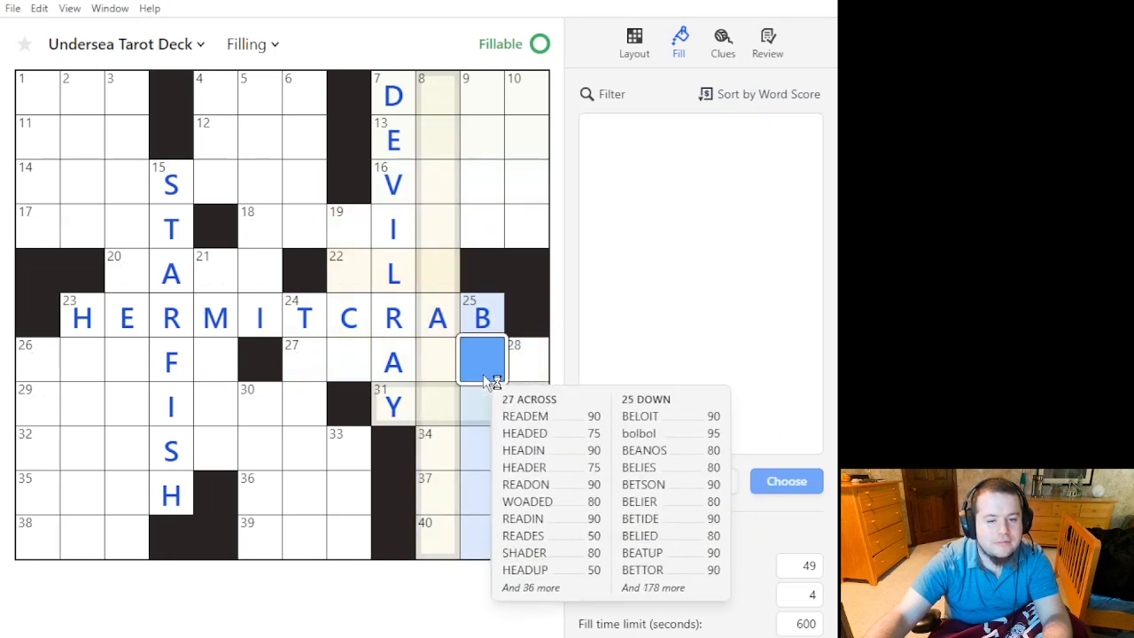
left_click(709, 166)
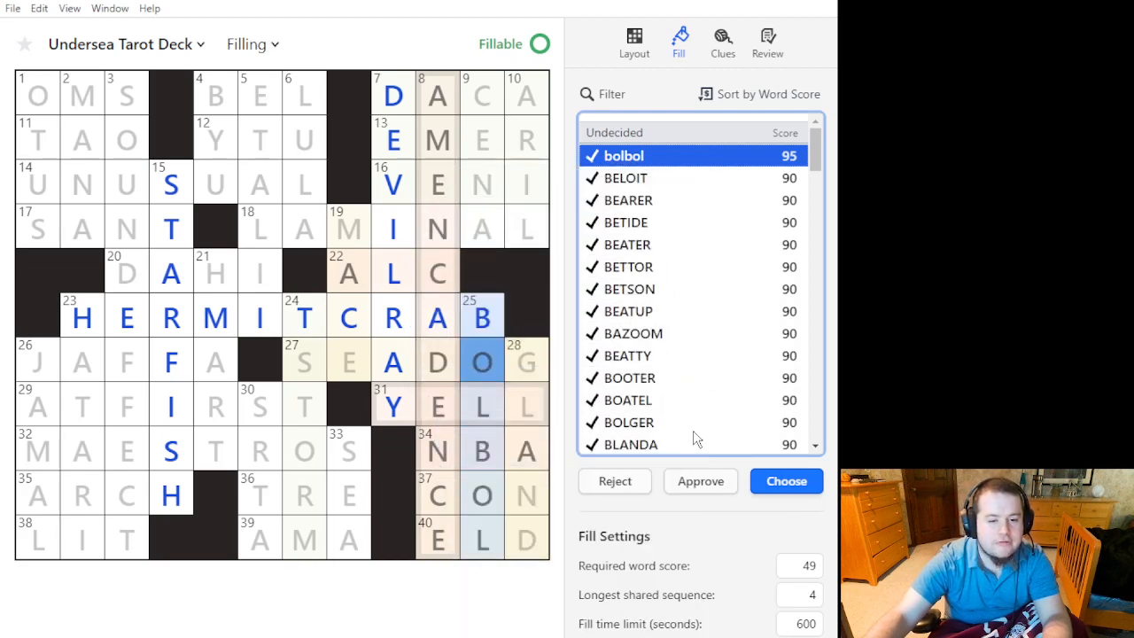
Preview ALC at 22-Across and compare the fills for the approved 8-Down candidates AUTOMAGICAL and TRIVIABUFFS.
left_click(445, 272)
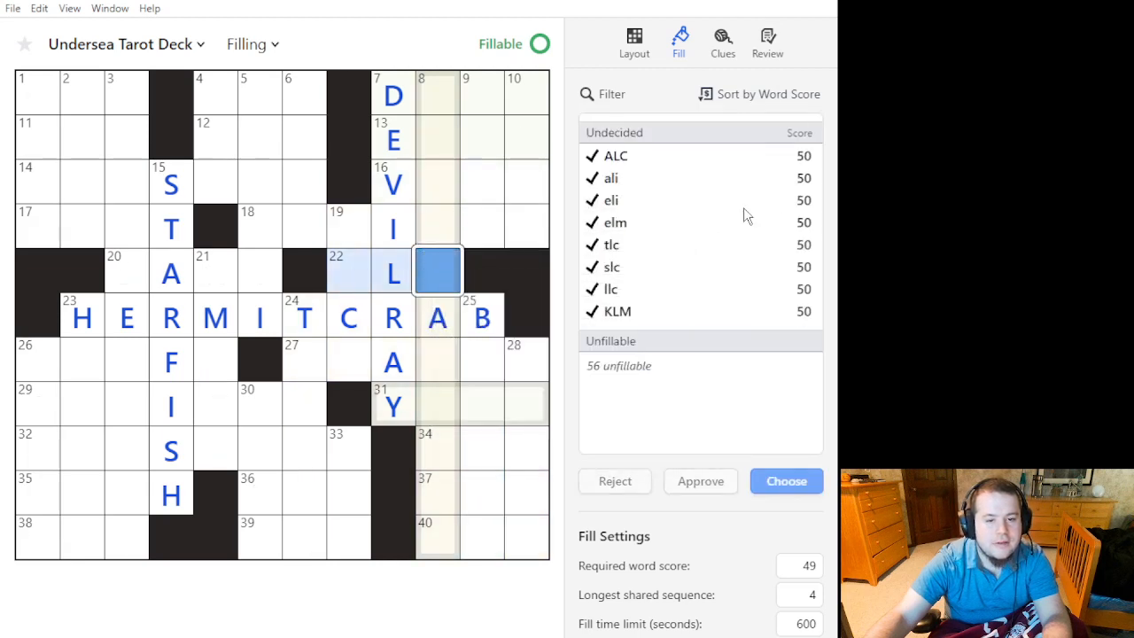
left_click(755, 149)
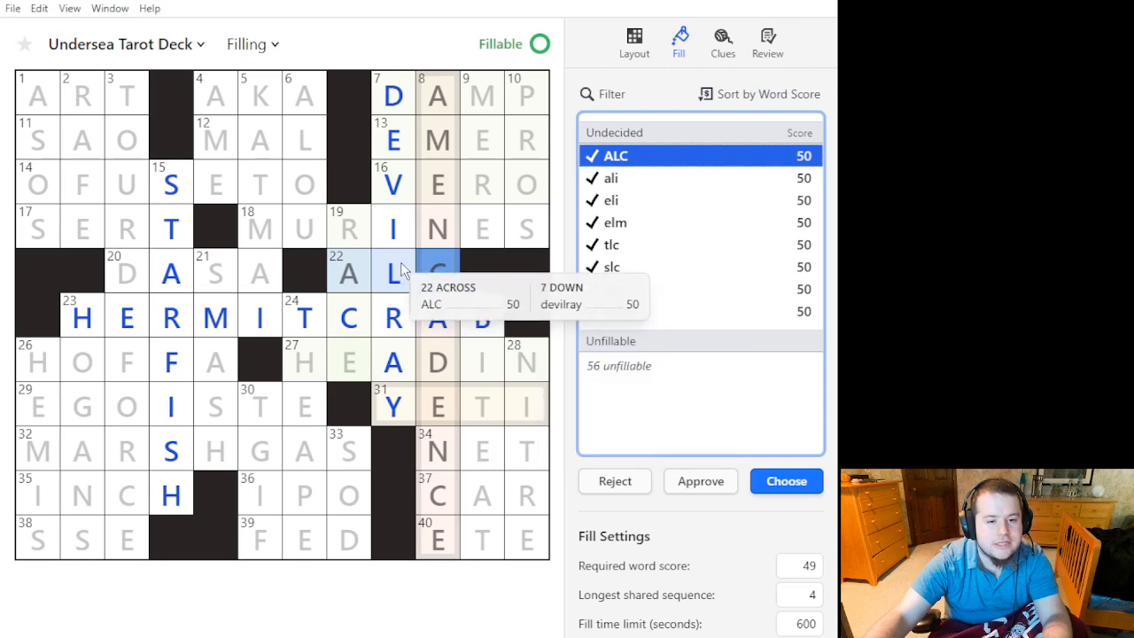
left_click(434, 266)
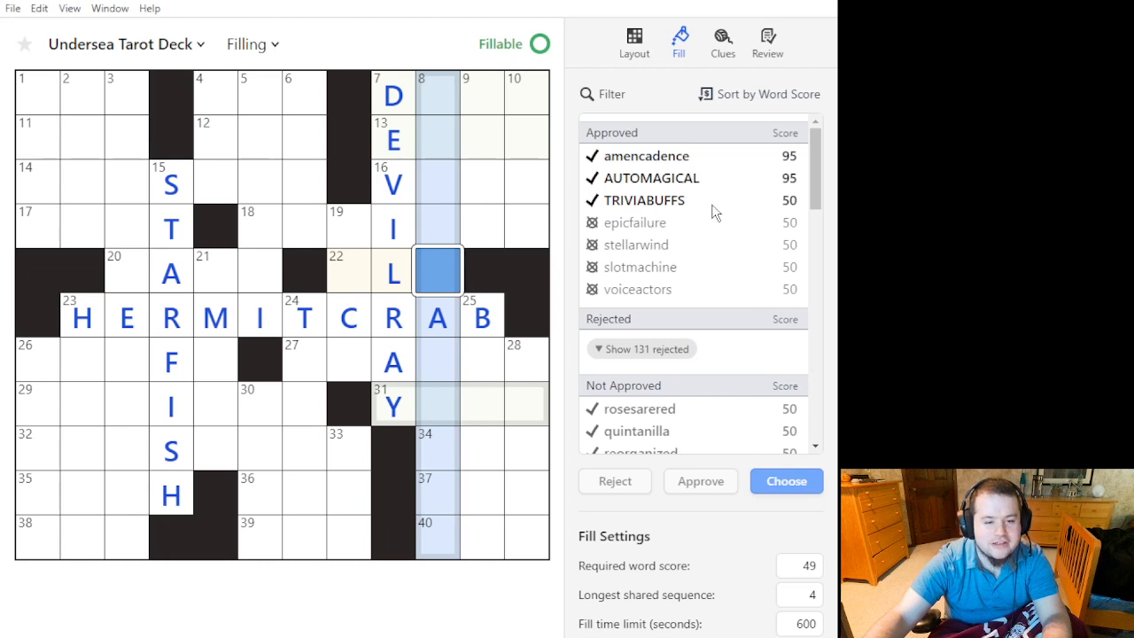
left_click(720, 180)
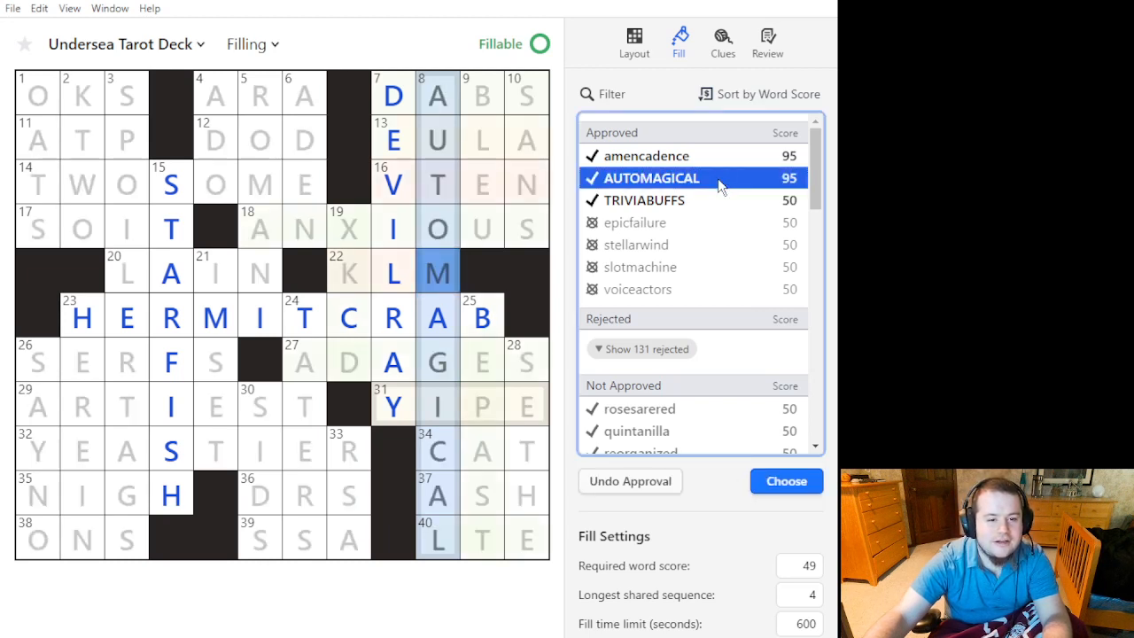
left_click(709, 198)
left_click(723, 183)
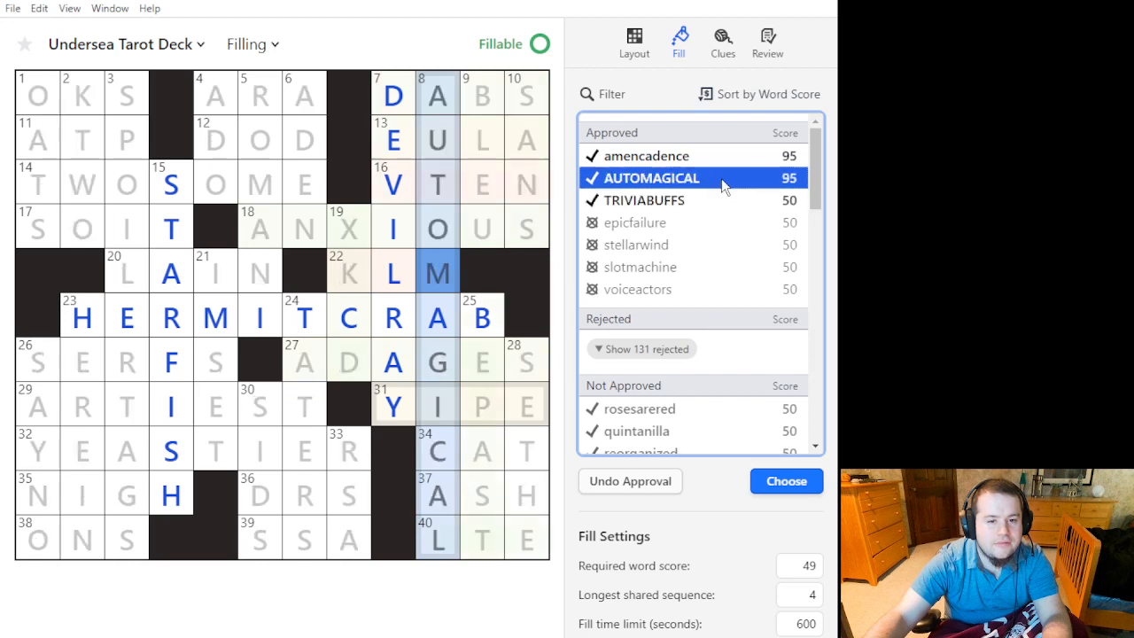
Compare the TRIVIABUFFS fill at 8-Down and choose that word for the entry.
left_click(709, 204)
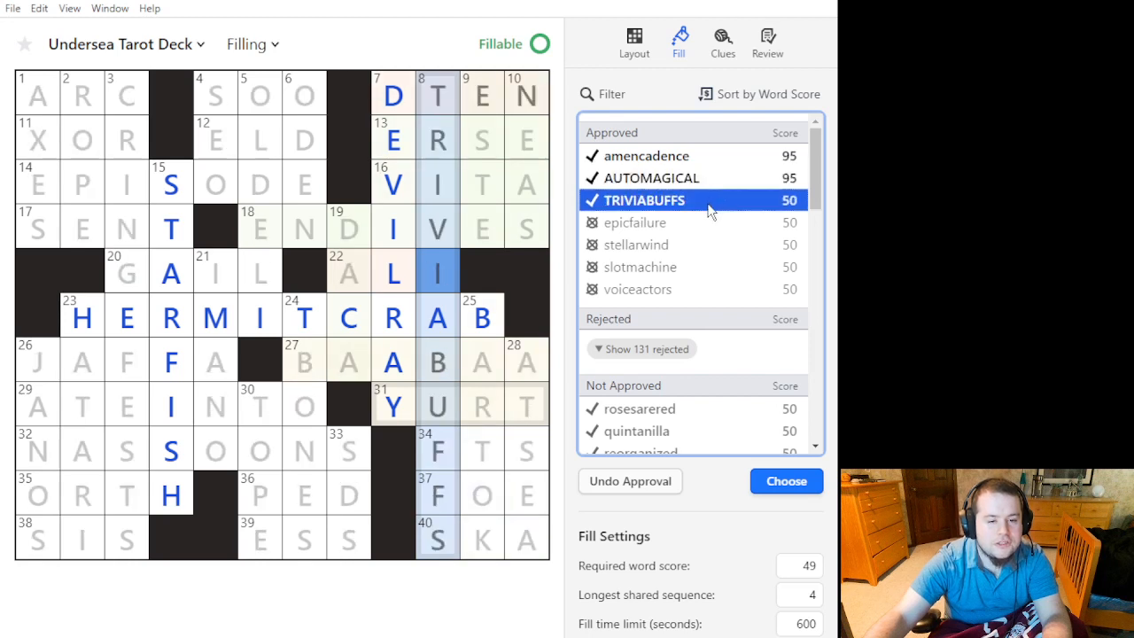
double_click(709, 205)
left_click(694, 160)
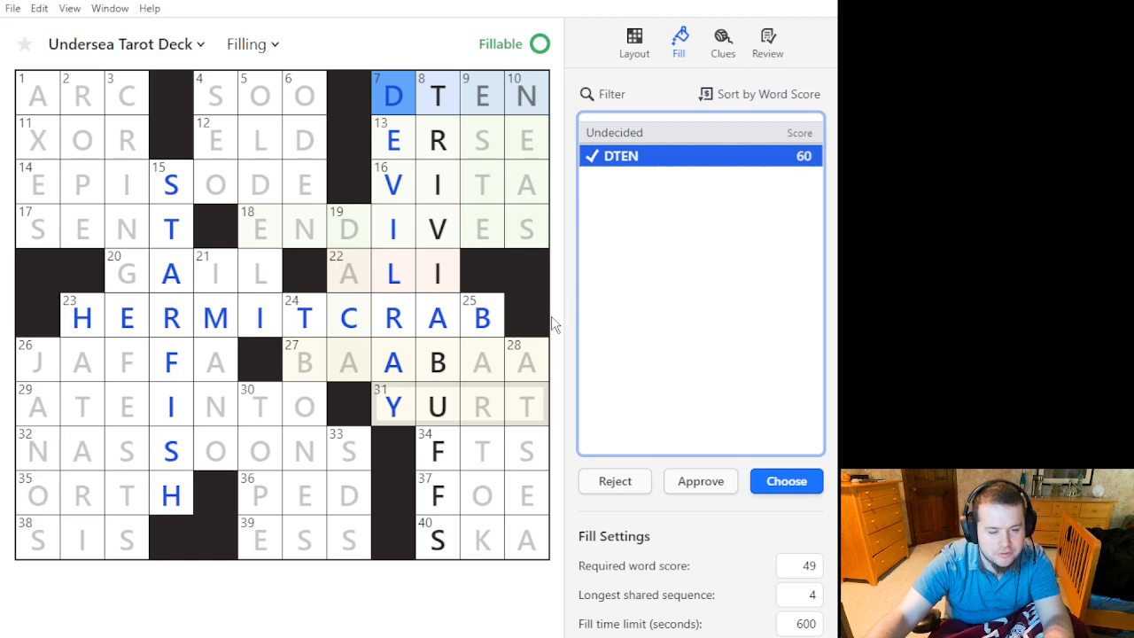
Check the candidates crossing at 27-Across and 31-Across, preview STABAT at 27-Across, and reject it.
left_click(530, 366)
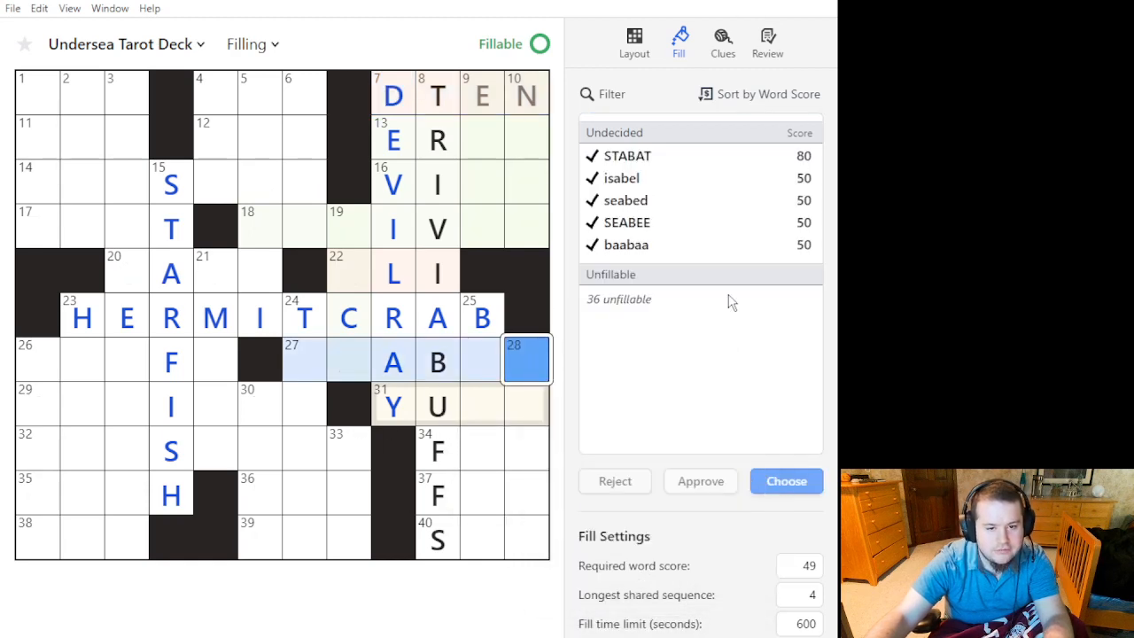
left_click(482, 404)
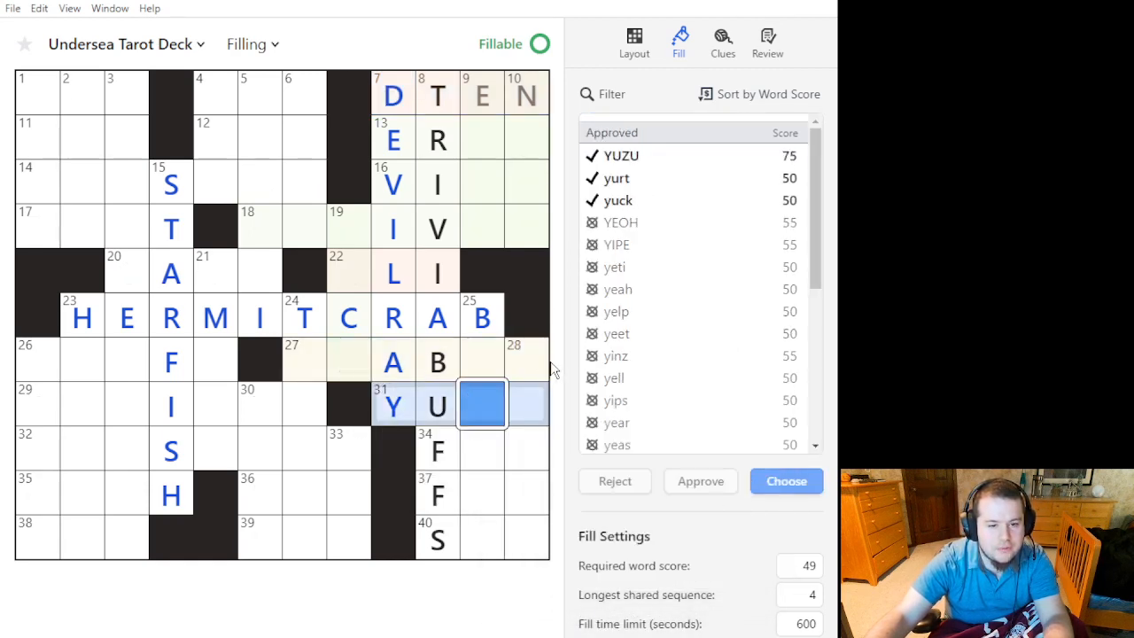
scroll(769, 333, "down", 5)
left_click(482, 361)
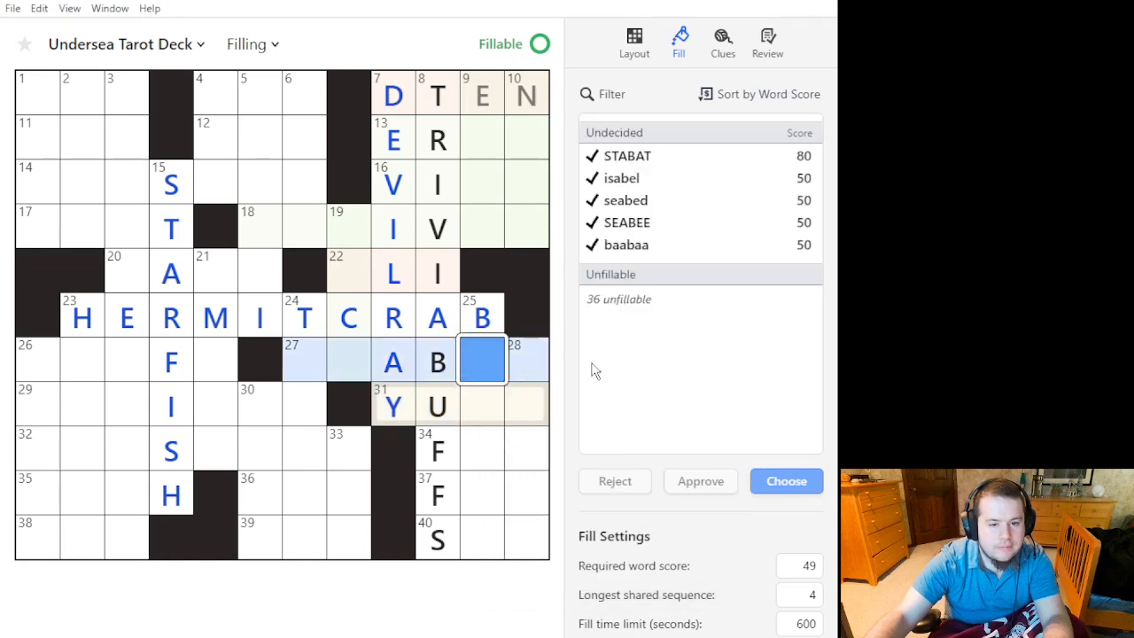
left_click(681, 201)
left_click_drag(681, 201, 708, 148)
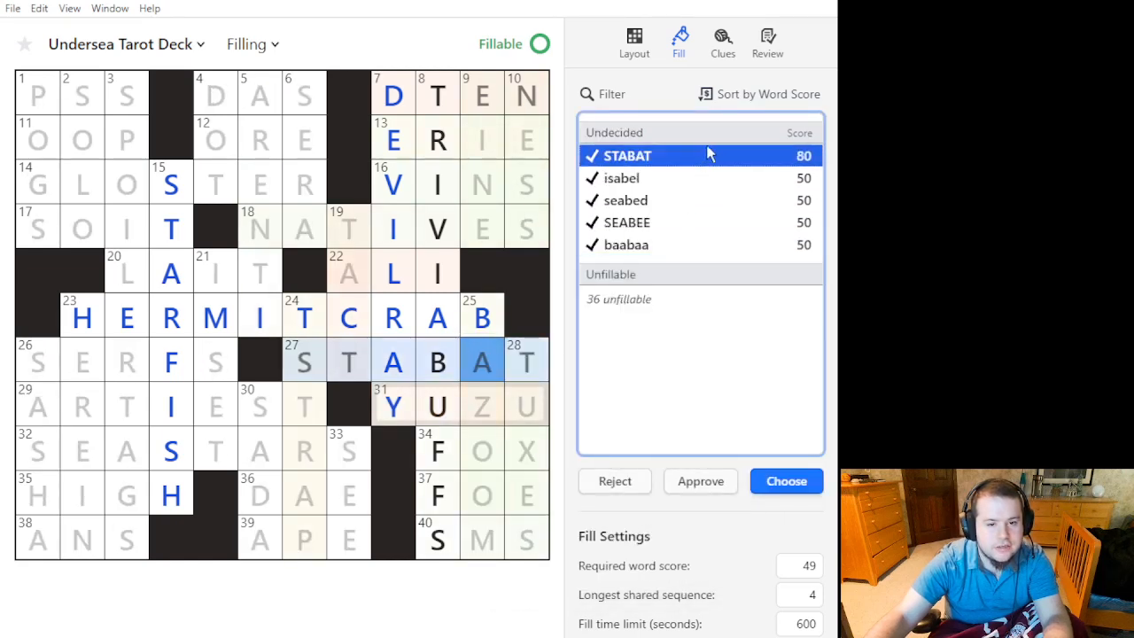
left_click(642, 483)
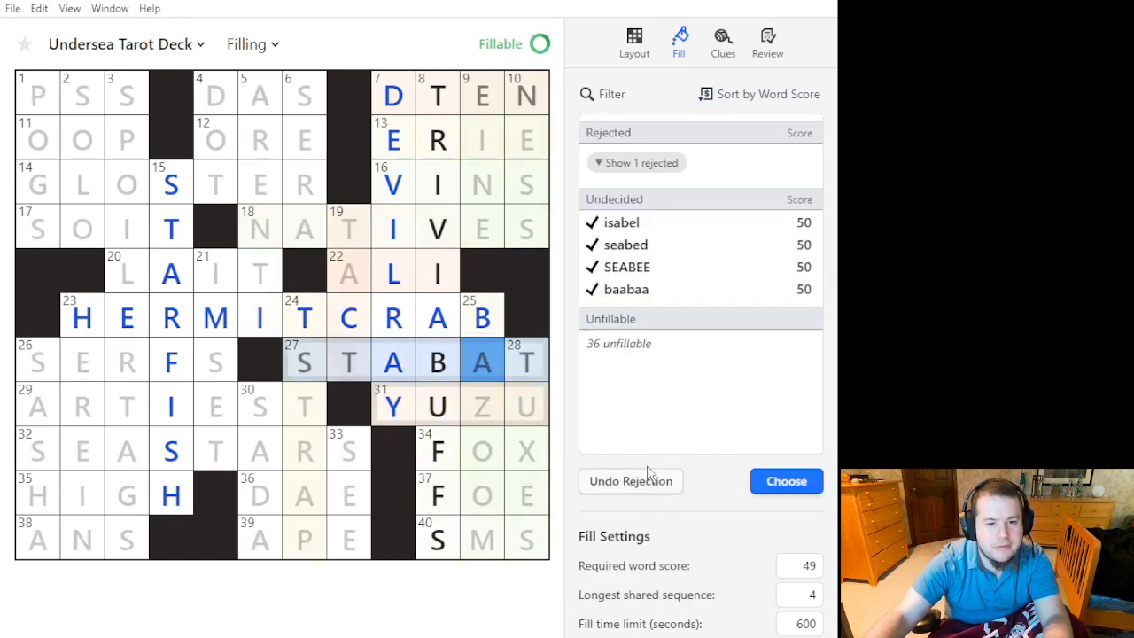
Approve isabel and seabed together as candidates for 27-Across.
left_click(692, 223)
left_click(689, 246, "shift")
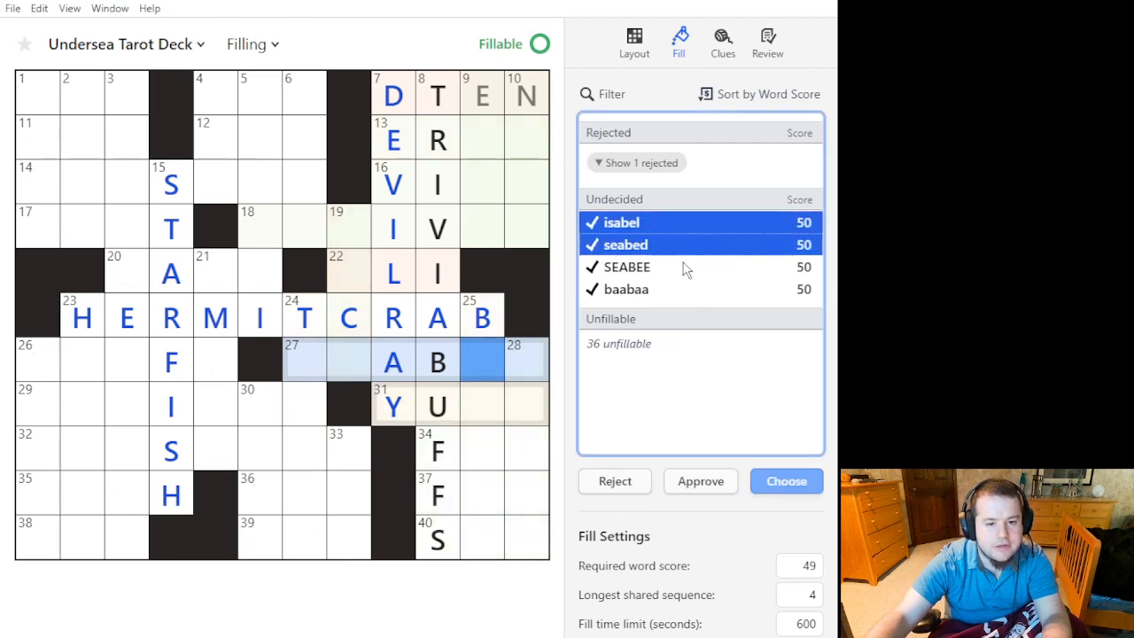
left_click(675, 297, "ctrl")
left_click(669, 283, "ctrl")
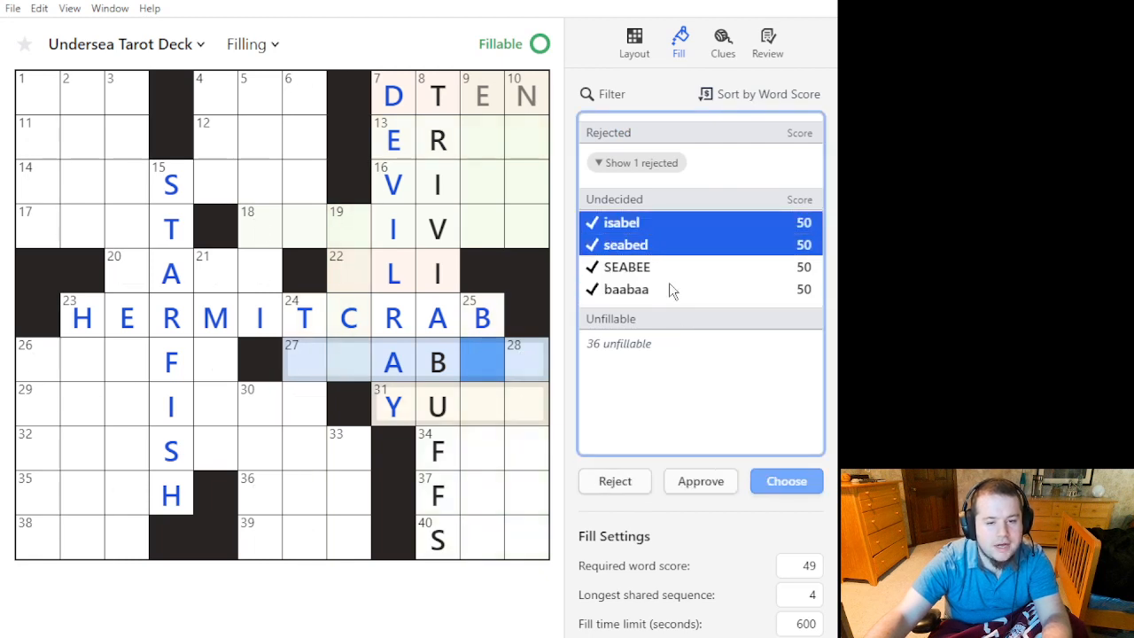
left_click(689, 480)
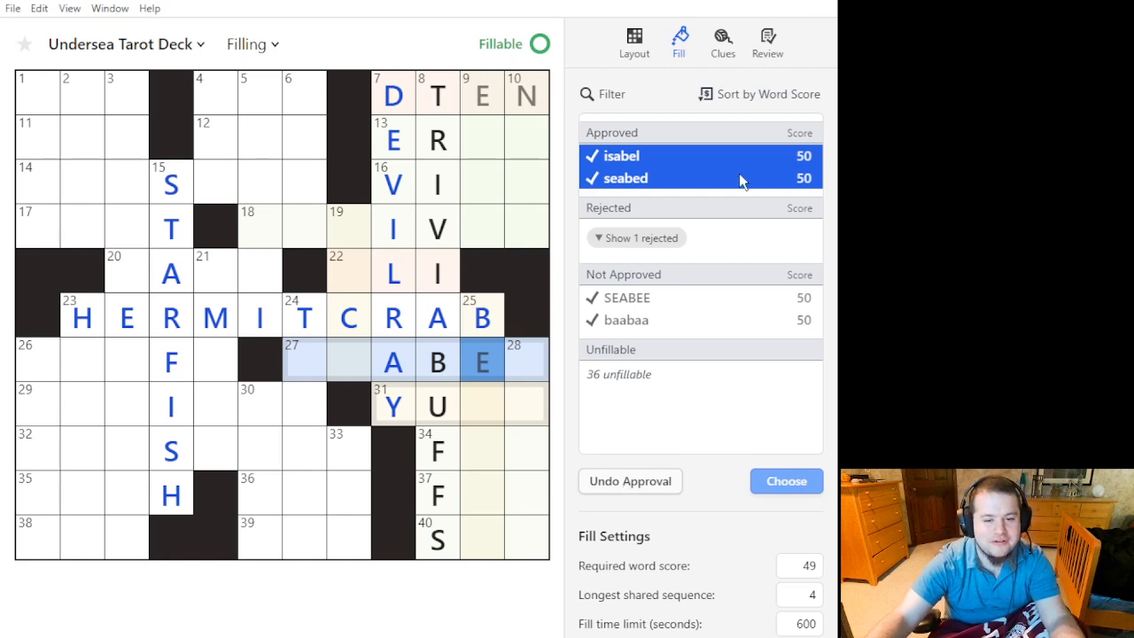
Preview SEABEE at 27-Across, and compare the fills for BEZOSI and BEZIER at 25-Down.
left_click(670, 299)
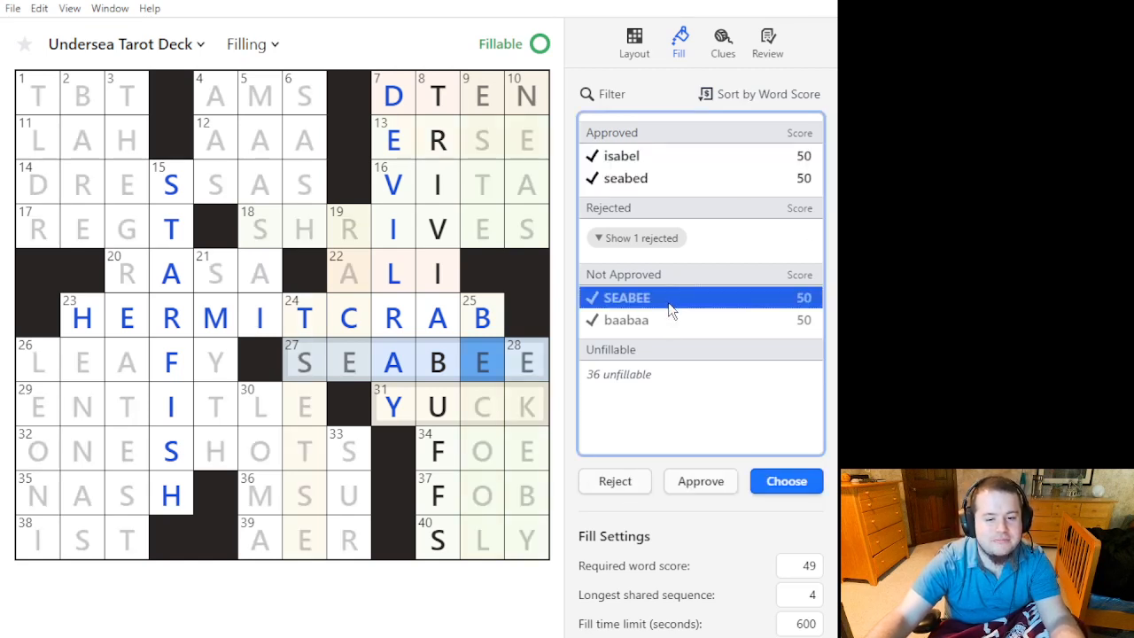
mouse_move(522, 439)
left_click(482, 413)
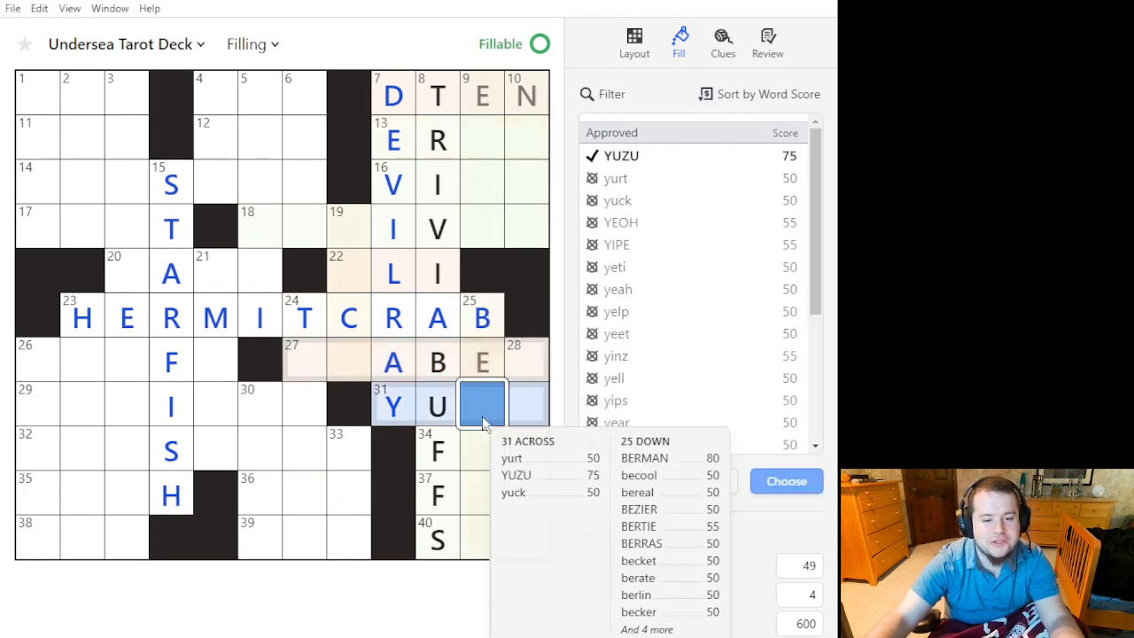
left_click(483, 412)
left_click(674, 172)
left_click(673, 177)
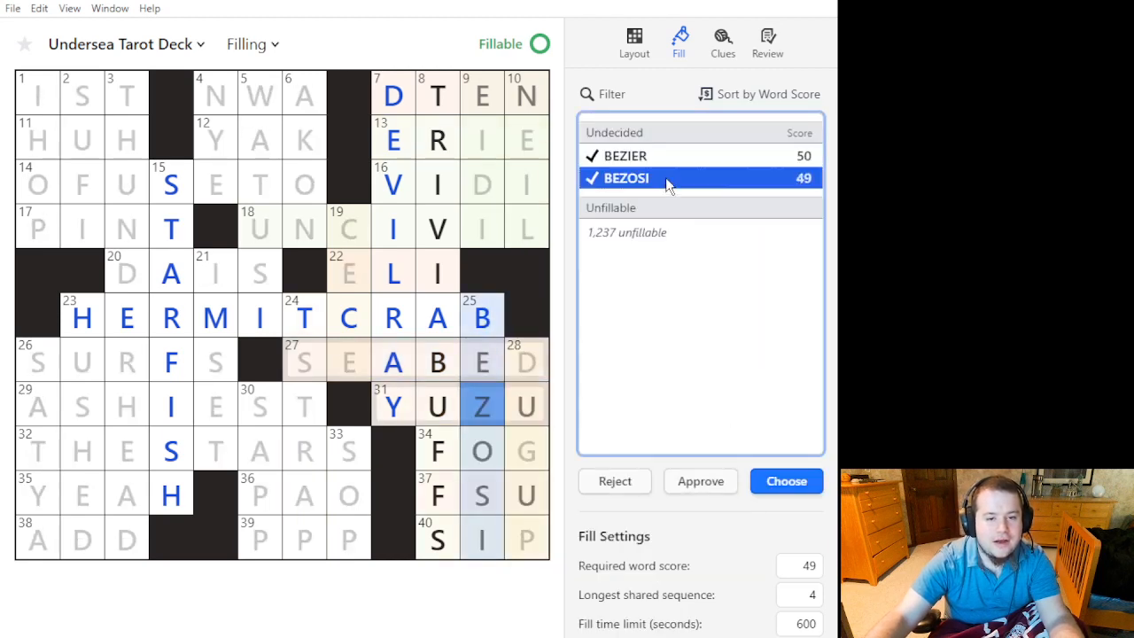
left_click(673, 158)
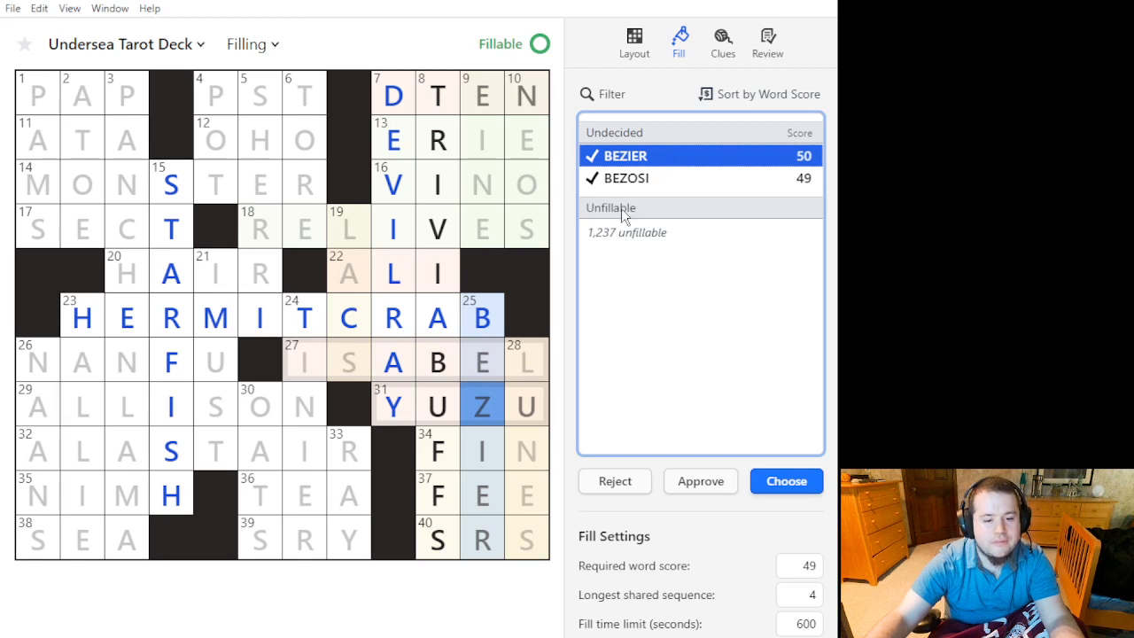
Switch to OneLook in the browser, search for phrases matching "trivia *", and sort the matches by commonness.
mouse_move(470, 530)
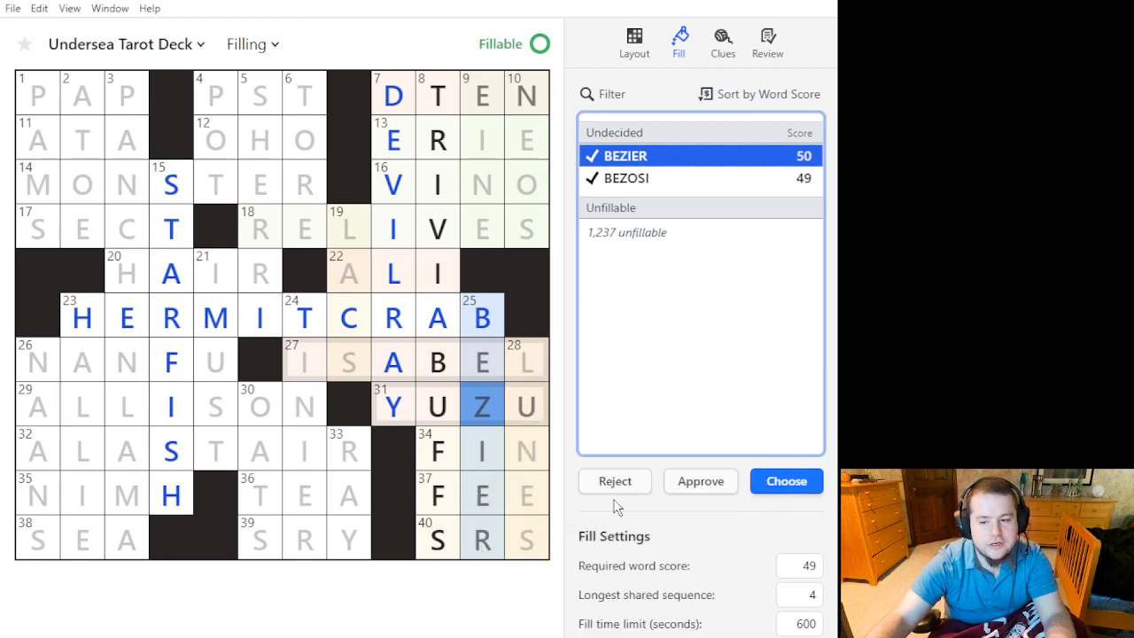
mouse_move(451, 504)
left_click_drag(451, 498, 445, 368)
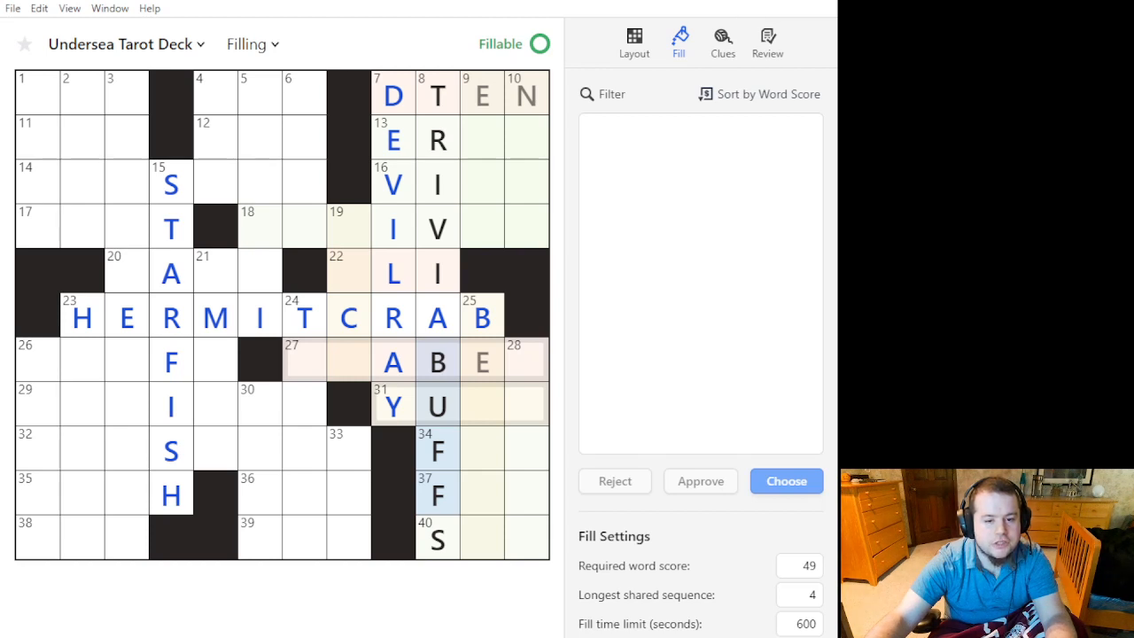
key("alt+Tab")
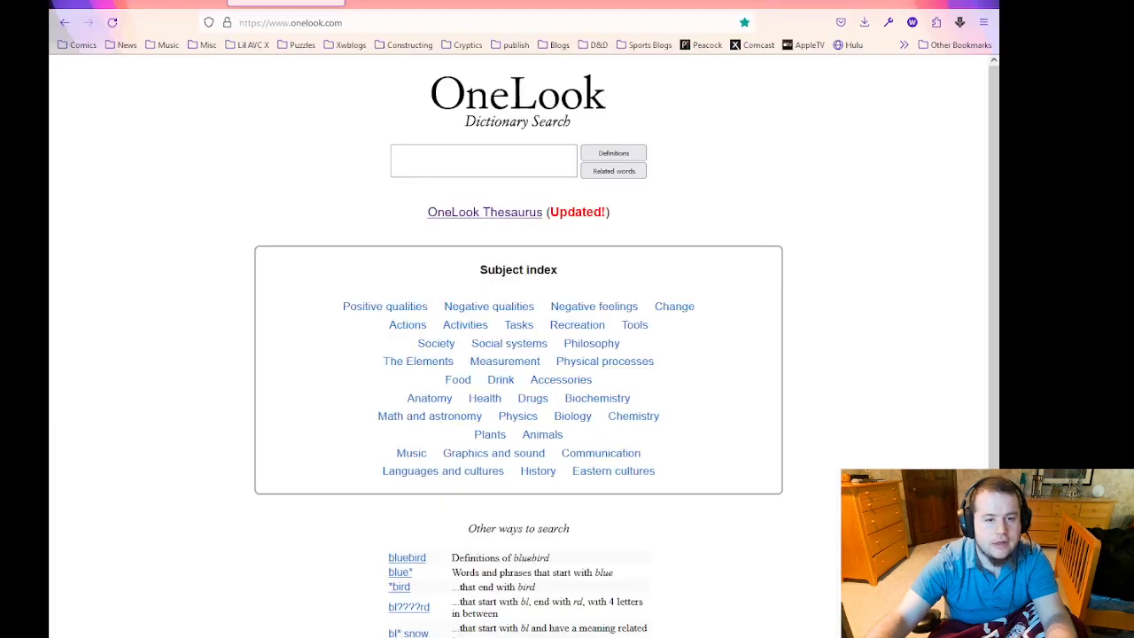
left_click(488, 173)
type("t")
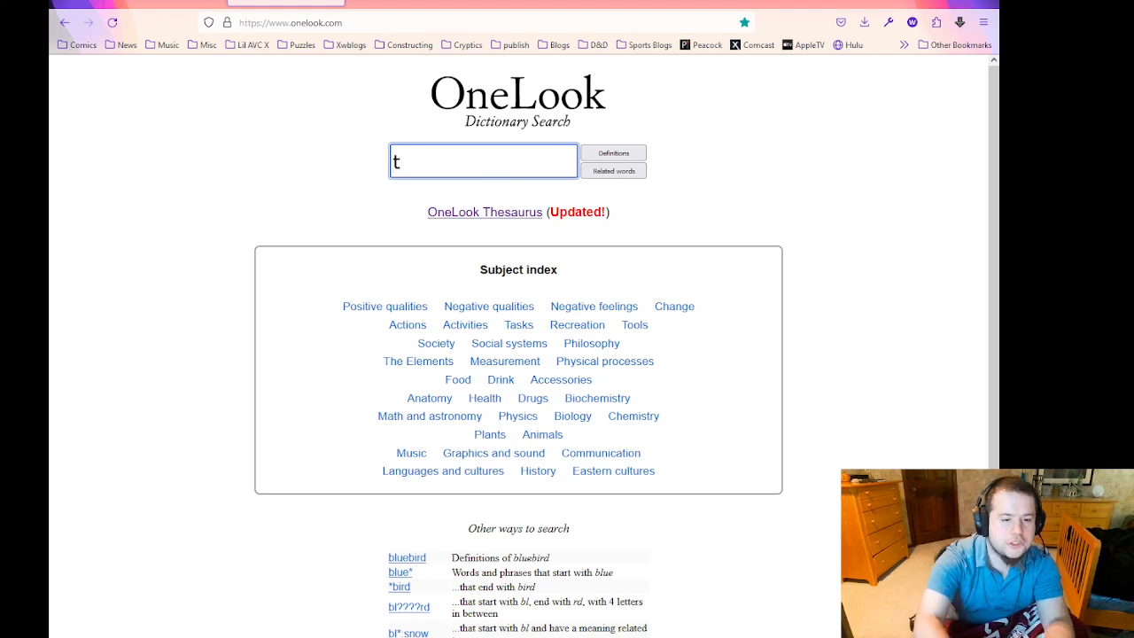
type("rivia *")
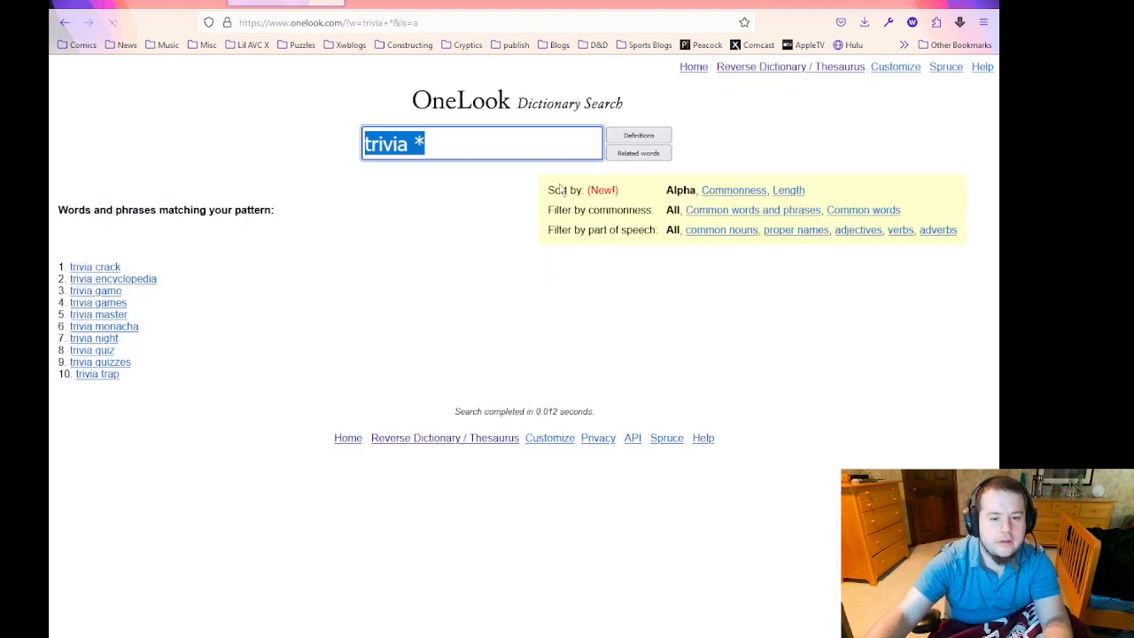
left_click(713, 194)
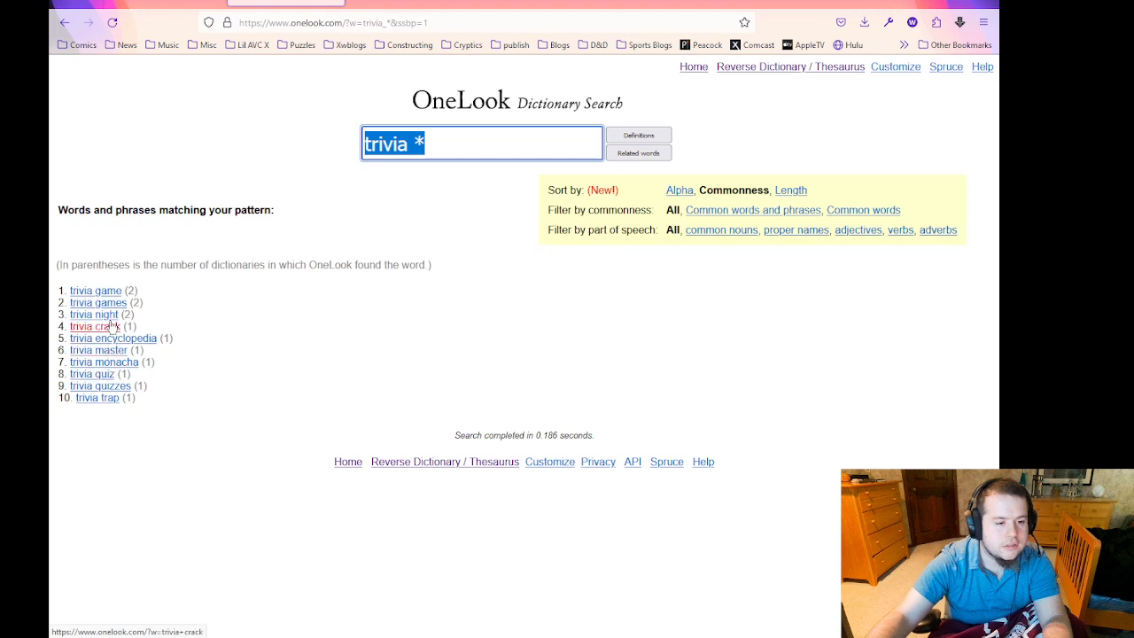
Return to the crossword and replace BUFFS with NIGHT in 8-Down so the entry reads TRIVIANIGHT.
key("alt+Tab")
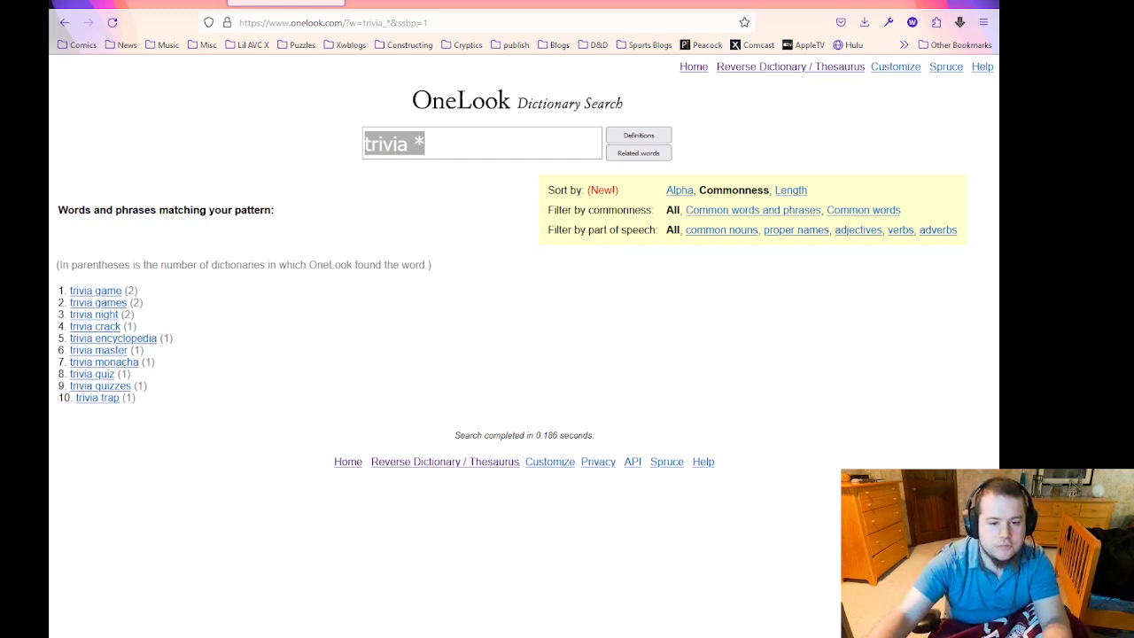
key("alt+Tab")
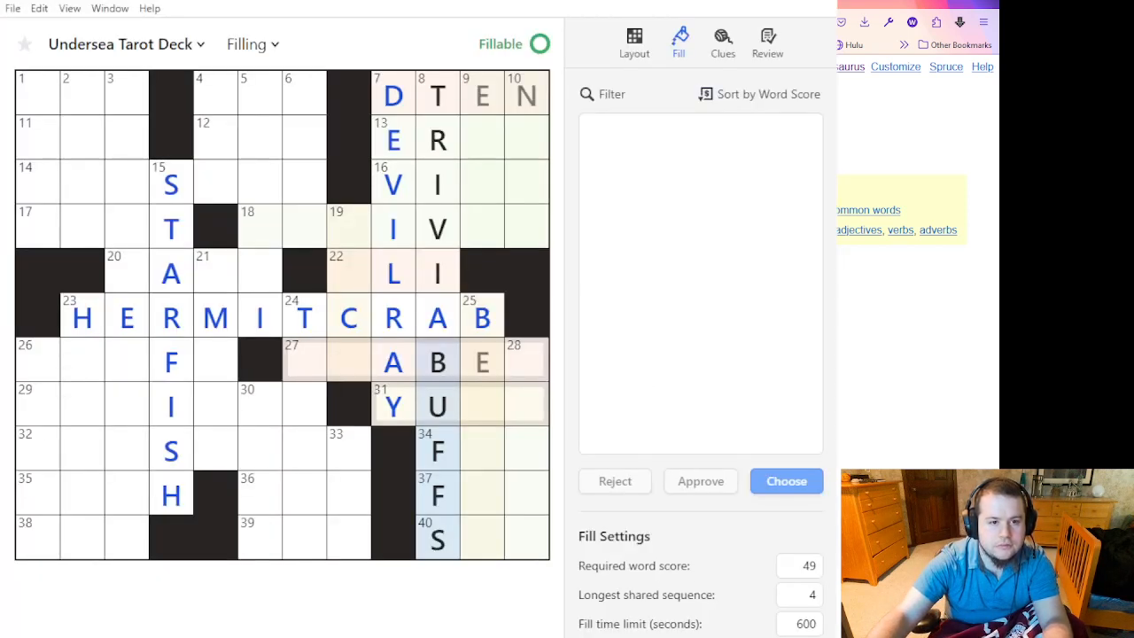
left_click(425, 372)
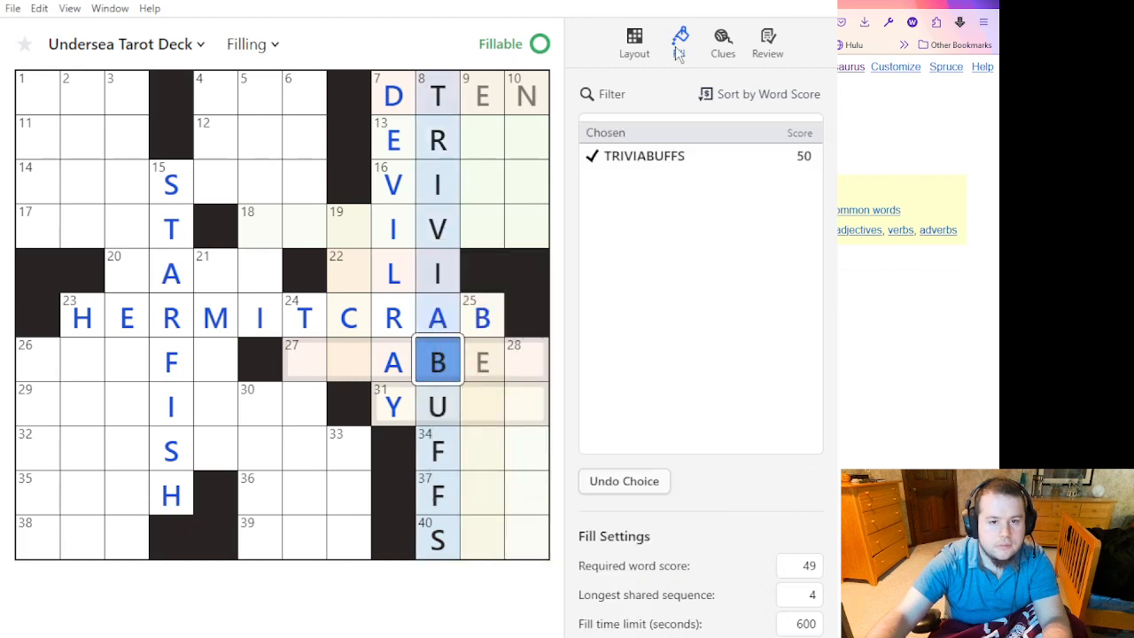
left_click(448, 547)
left_click(448, 547)
left_click(449, 547)
key("BackSpace")
key("BackSpace")
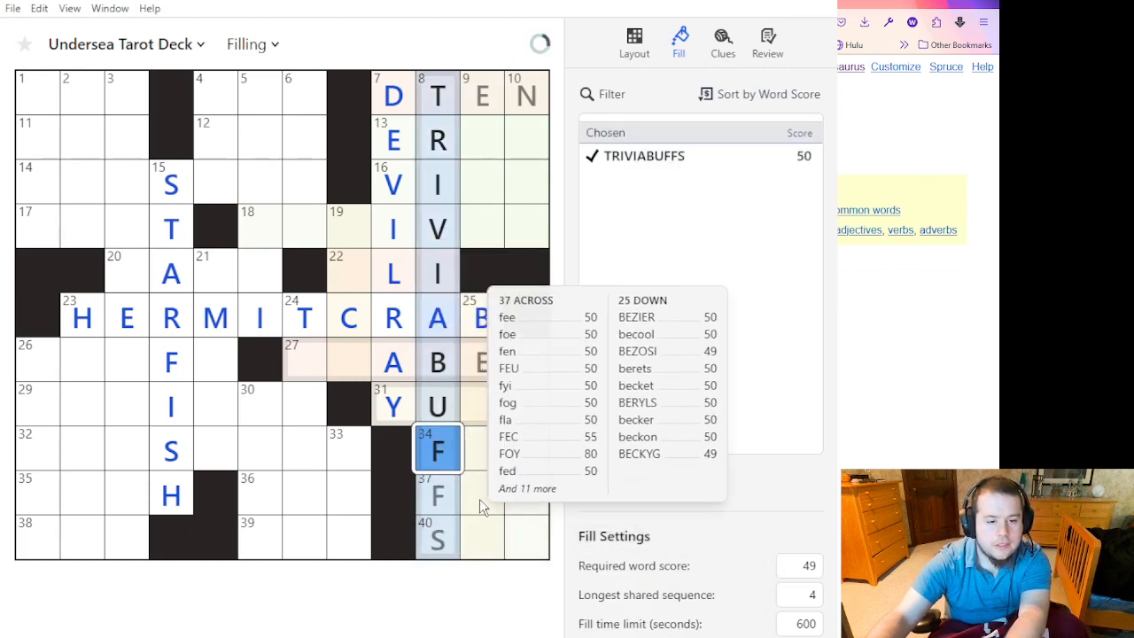
left_click(452, 347)
type("night")
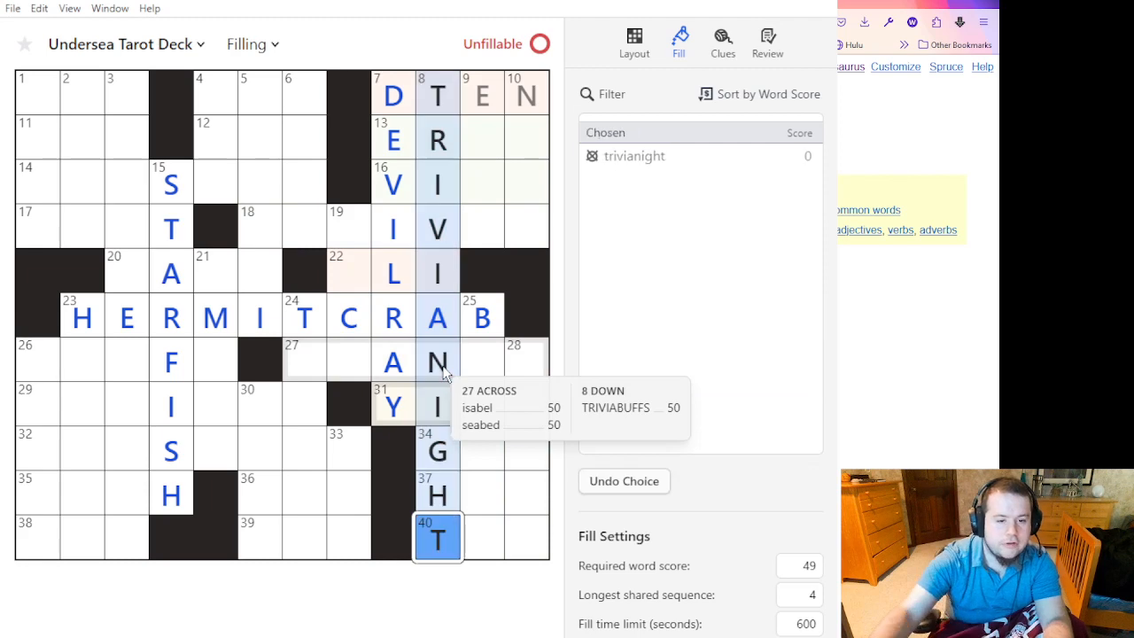
Review the candidate lists for 25-Down and 31-Across against TRIVIANIGHT.
left_click(475, 375)
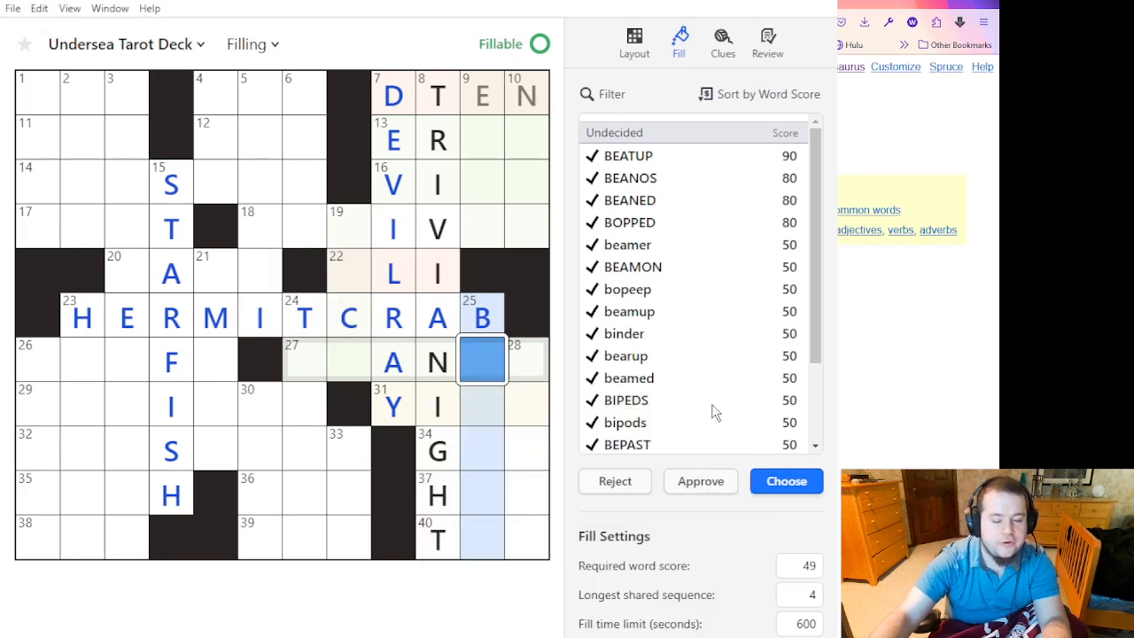
left_click(446, 409)
left_click(447, 412)
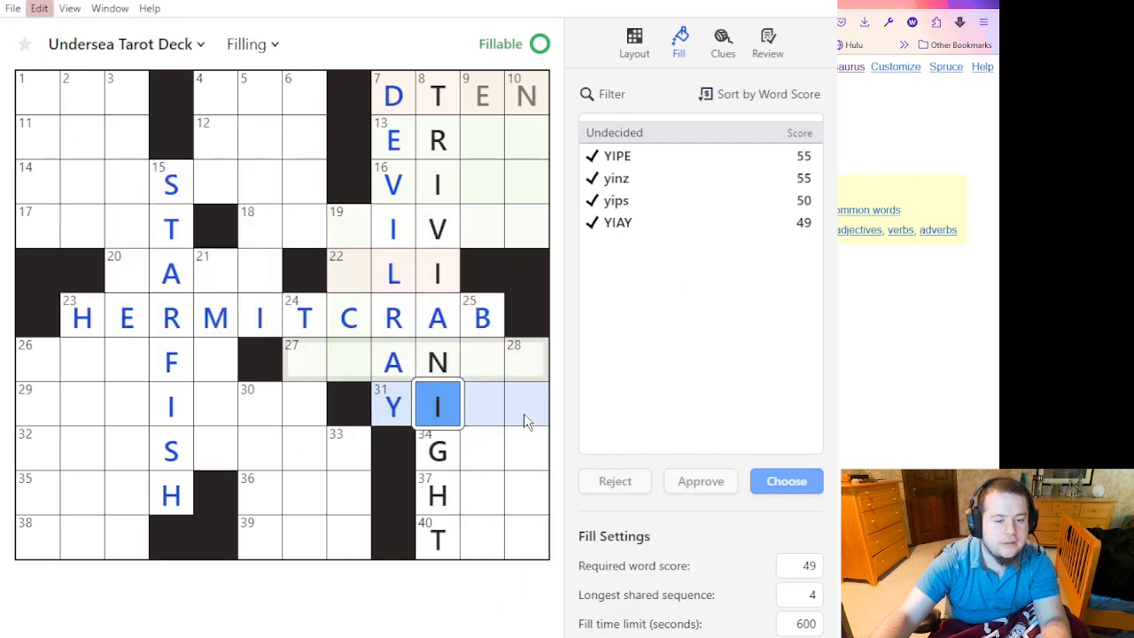
left_click(489, 421)
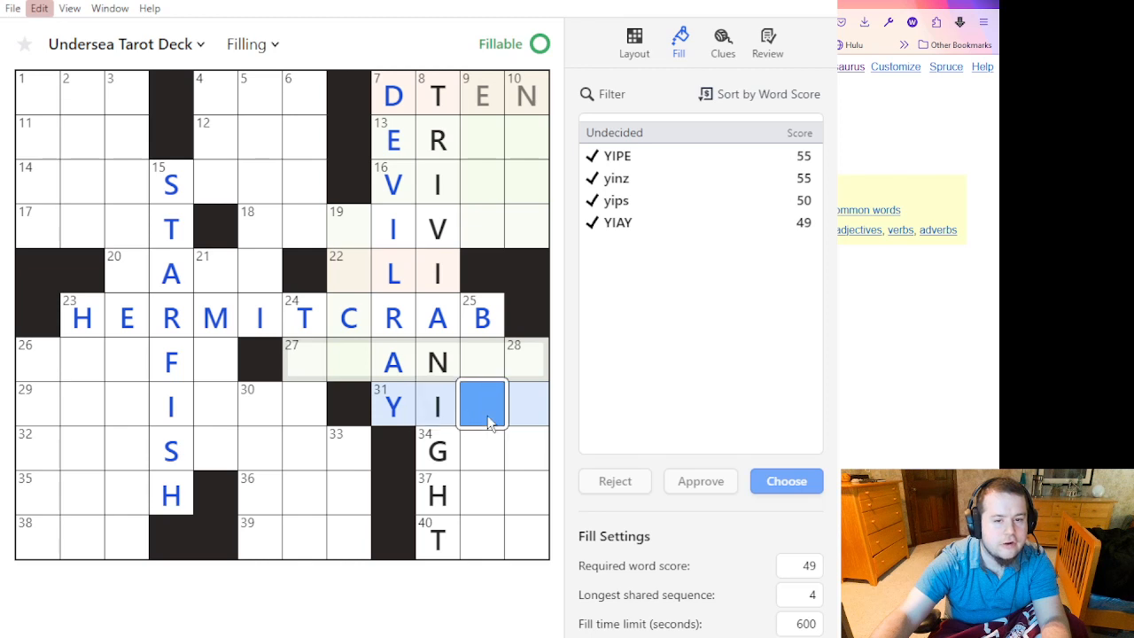
Preview the 31-Across candidates, including yips and YIPE, and approve YIPE, yinz and yips.
left_click(743, 200)
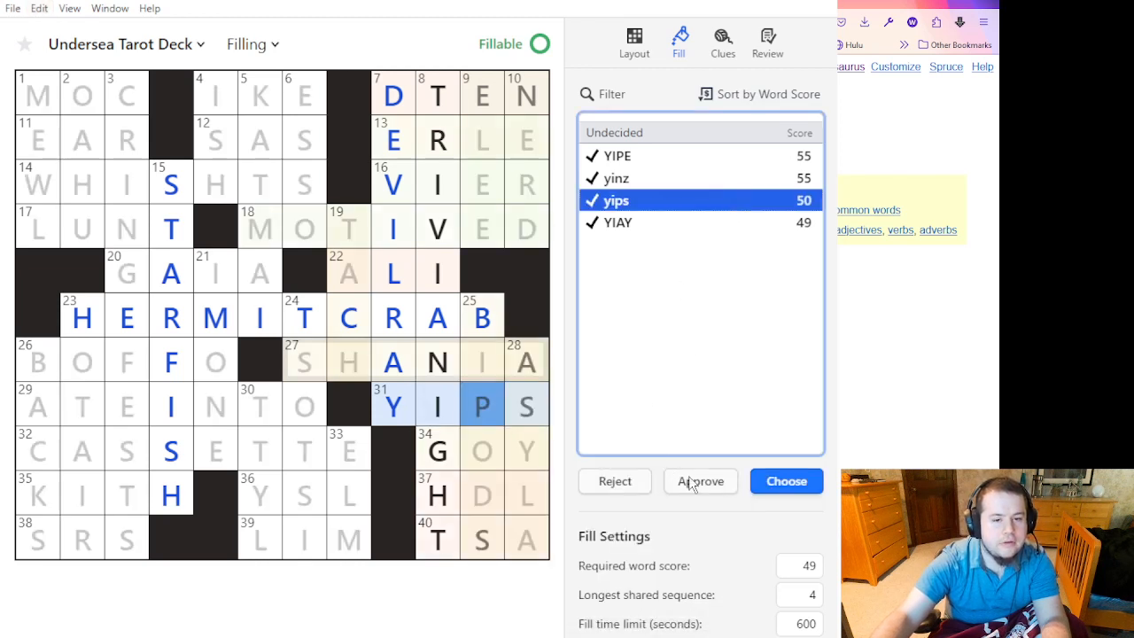
left_click(671, 179)
left_click(666, 155)
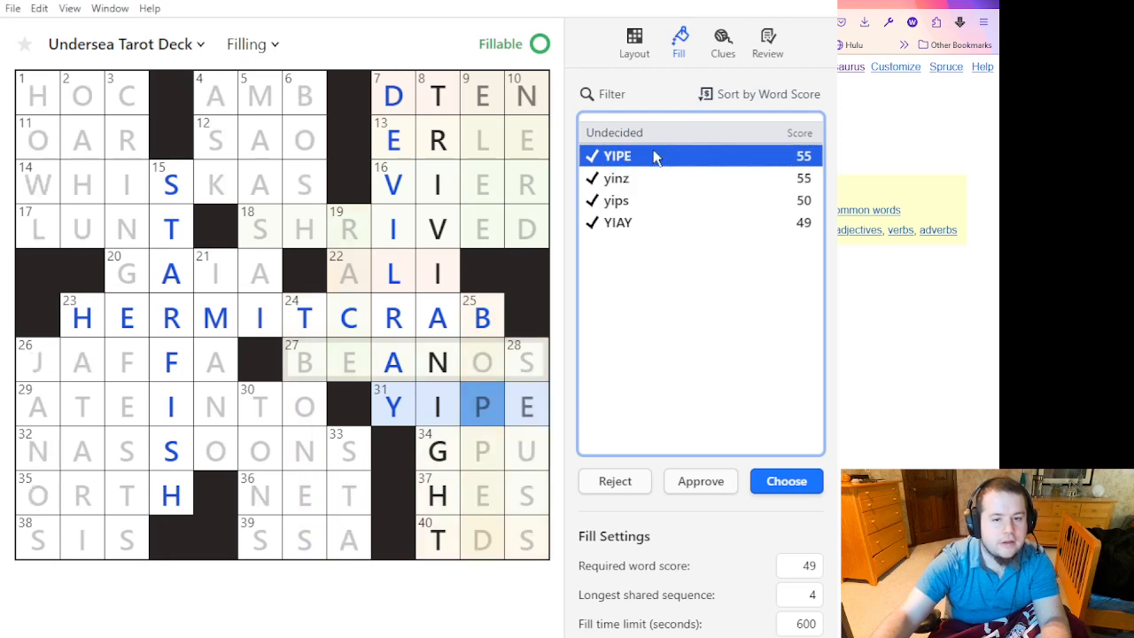
left_click(638, 180, "shift")
left_click(636, 200, "shift")
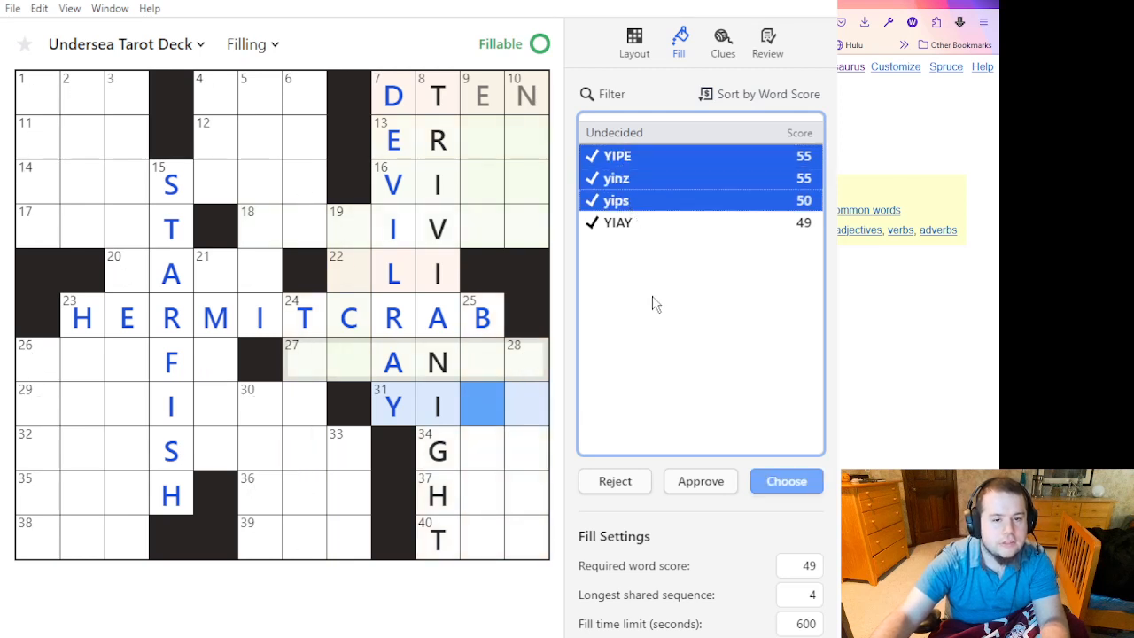
left_click(700, 482)
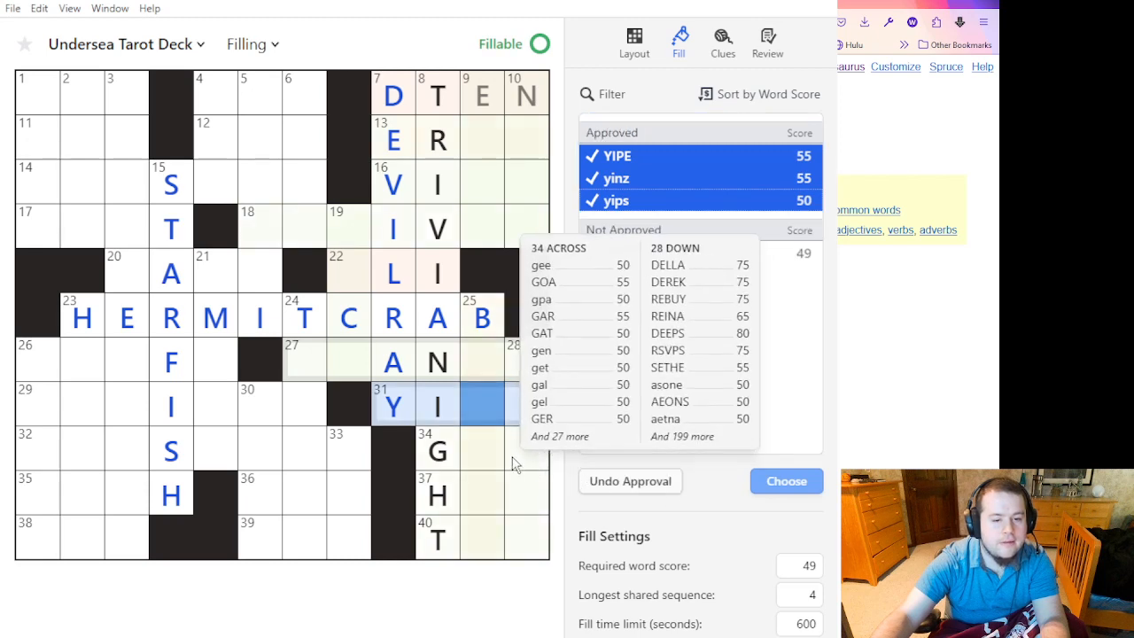
Review the candidate lists for 25-Down and 34-Across crossing TRIVIANIGHT.
left_click(485, 395)
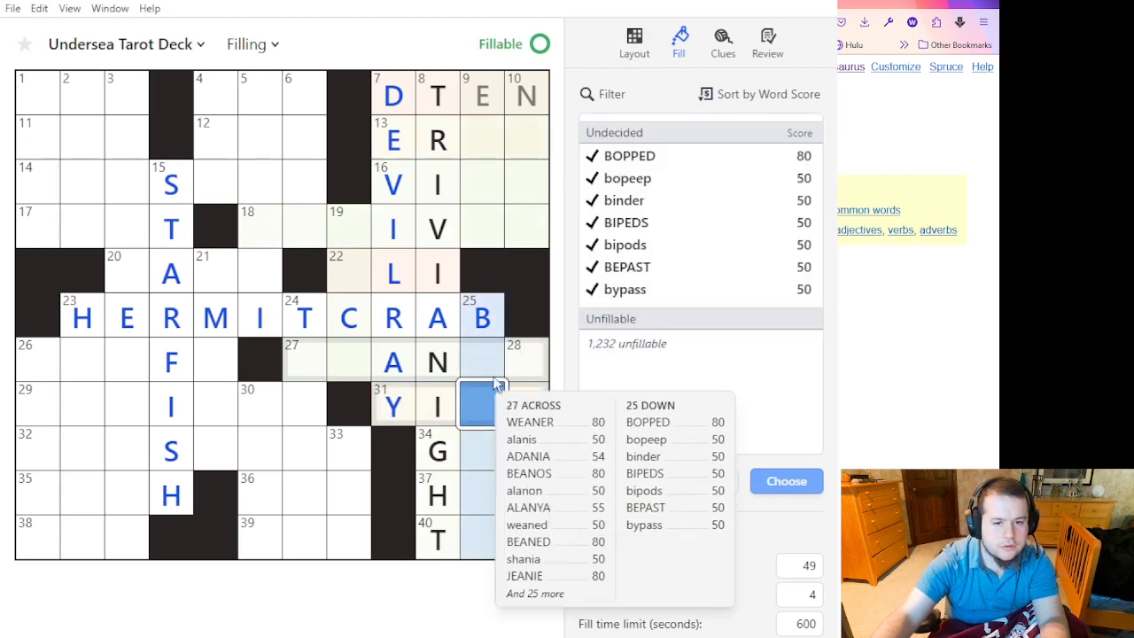
left_click(494, 468)
scroll(747, 257, "down", 3)
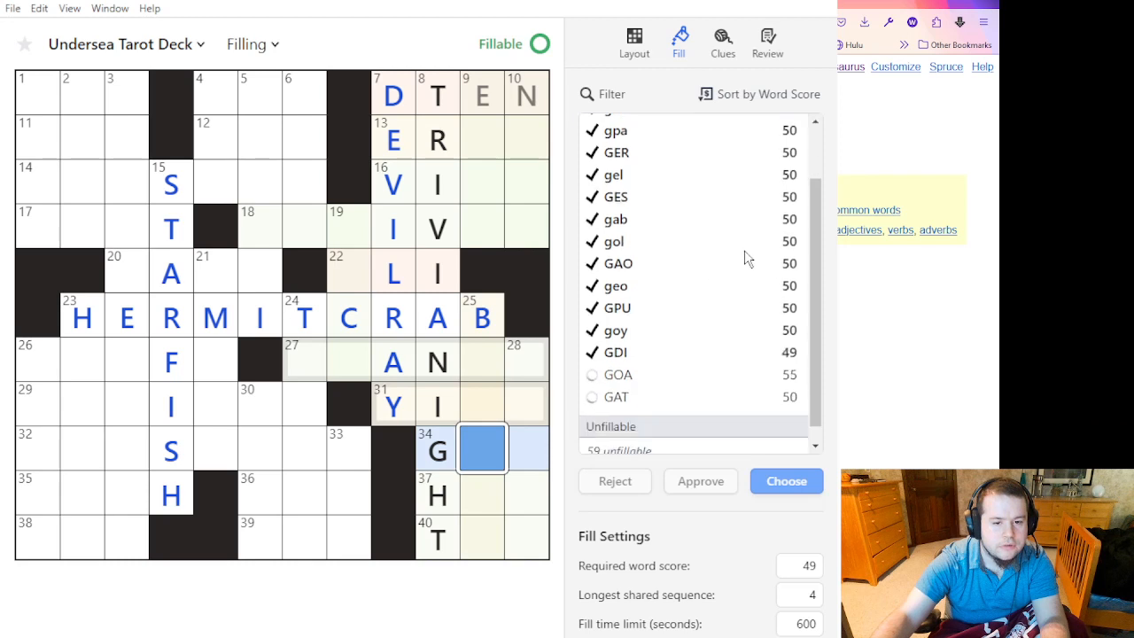
scroll(627, 375, "up", 1)
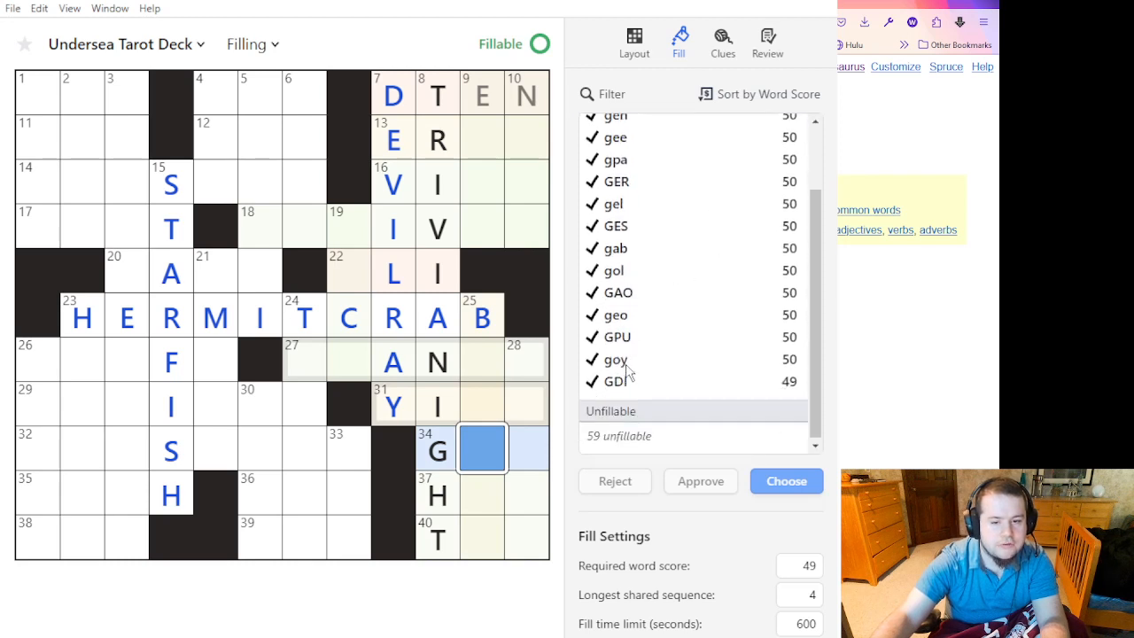
scroll(624, 381, "down", 1)
Approve hee, her, hen, hes and hem as candidates for 37-Across.
left_click(484, 485)
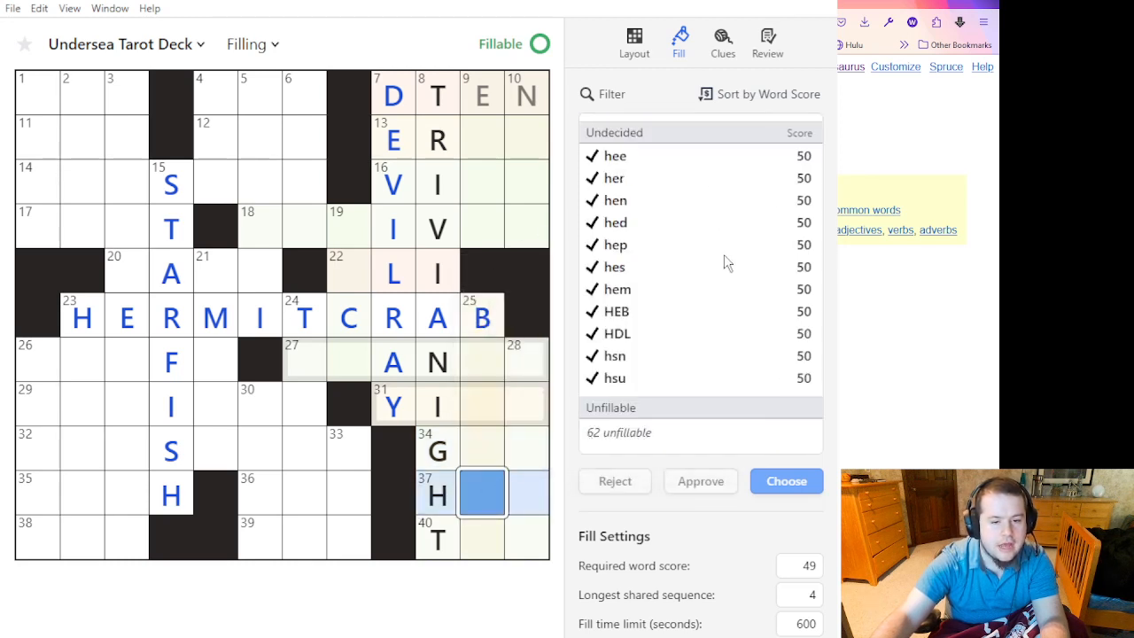
left_click(653, 157)
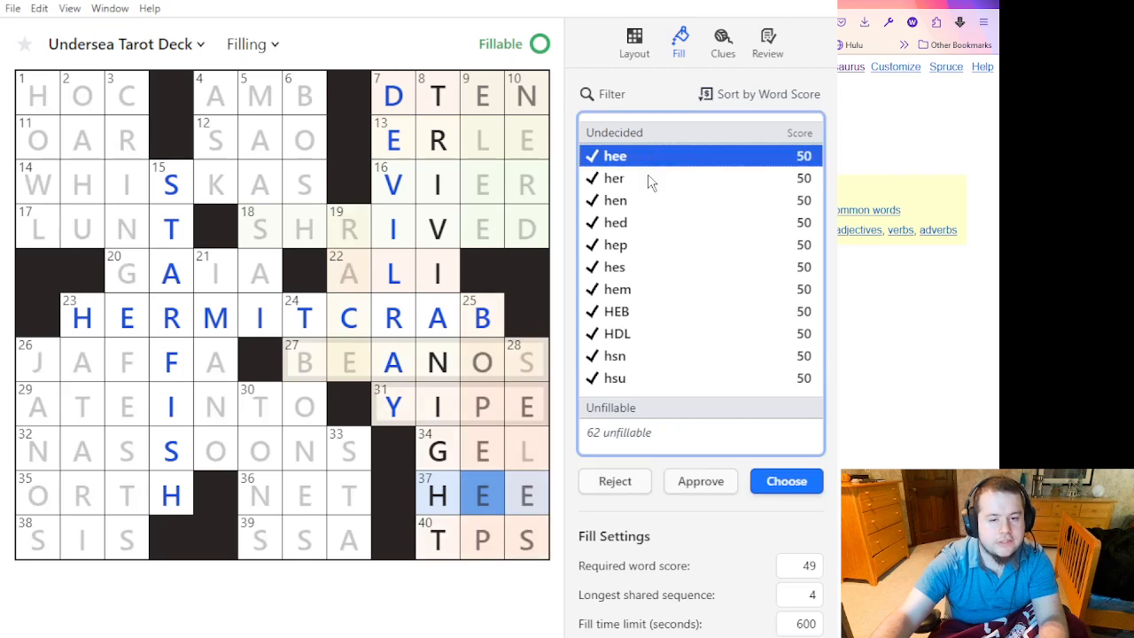
left_click(648, 179, "shift")
left_click(637, 201, "shift")
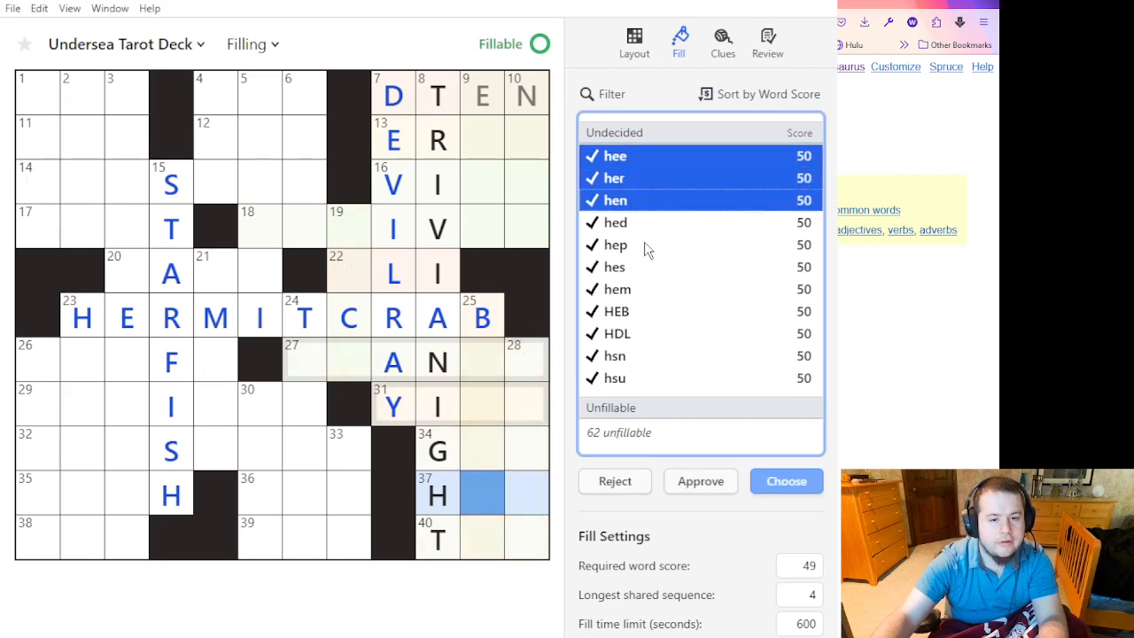
left_click(638, 269, "ctrl")
left_click(663, 290, "ctrl")
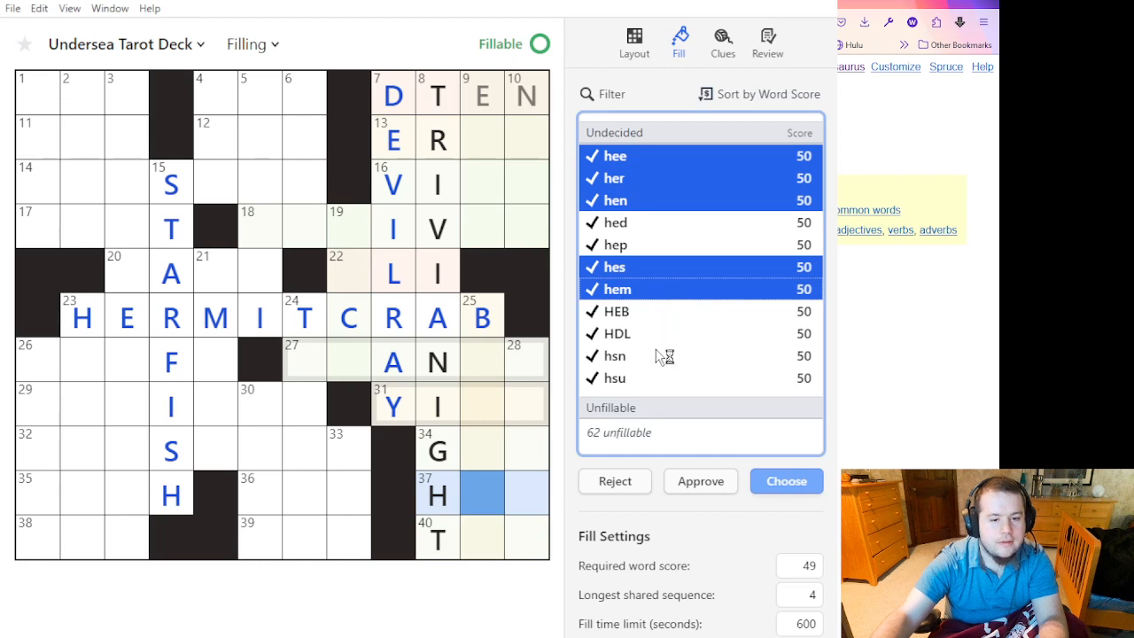
left_click(698, 482)
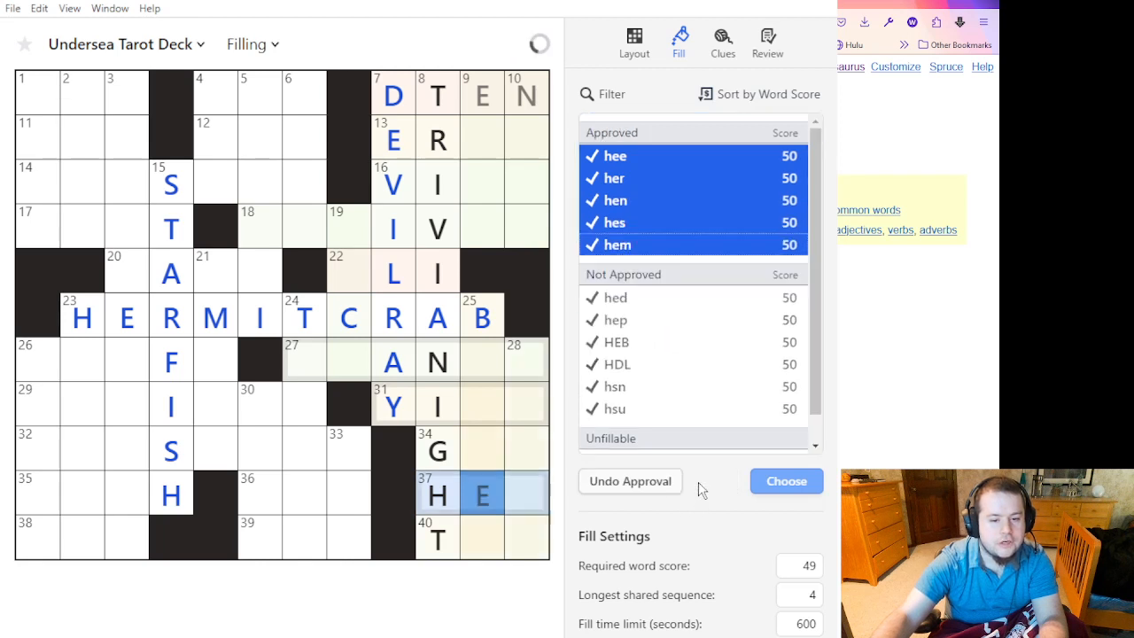
Preview the 40-Across candidates tds, tre and tps in the grid and compare the resulting fills.
left_click(502, 536)
left_click(732, 159)
left_click(714, 179)
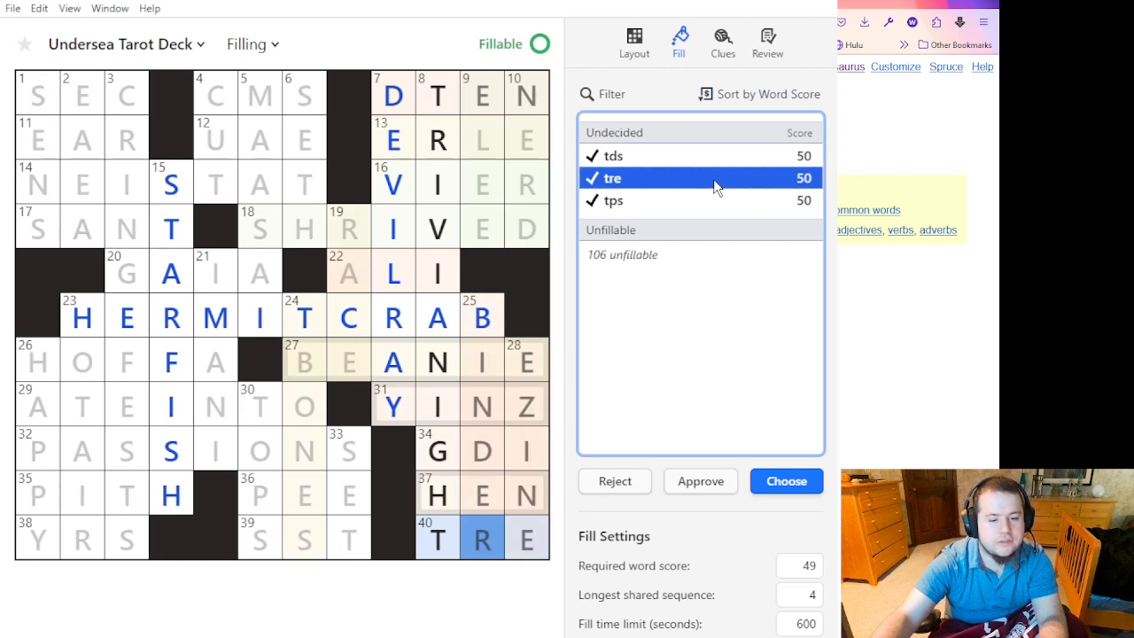
left_click(719, 164)
left_click(716, 181)
left_click(718, 163)
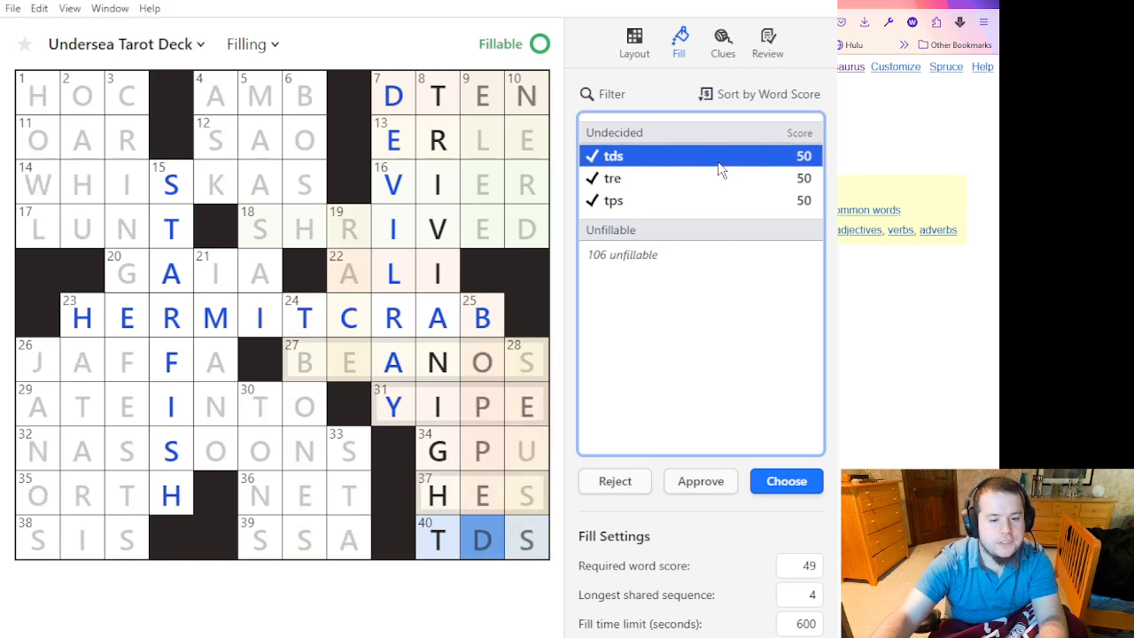
left_click(714, 182)
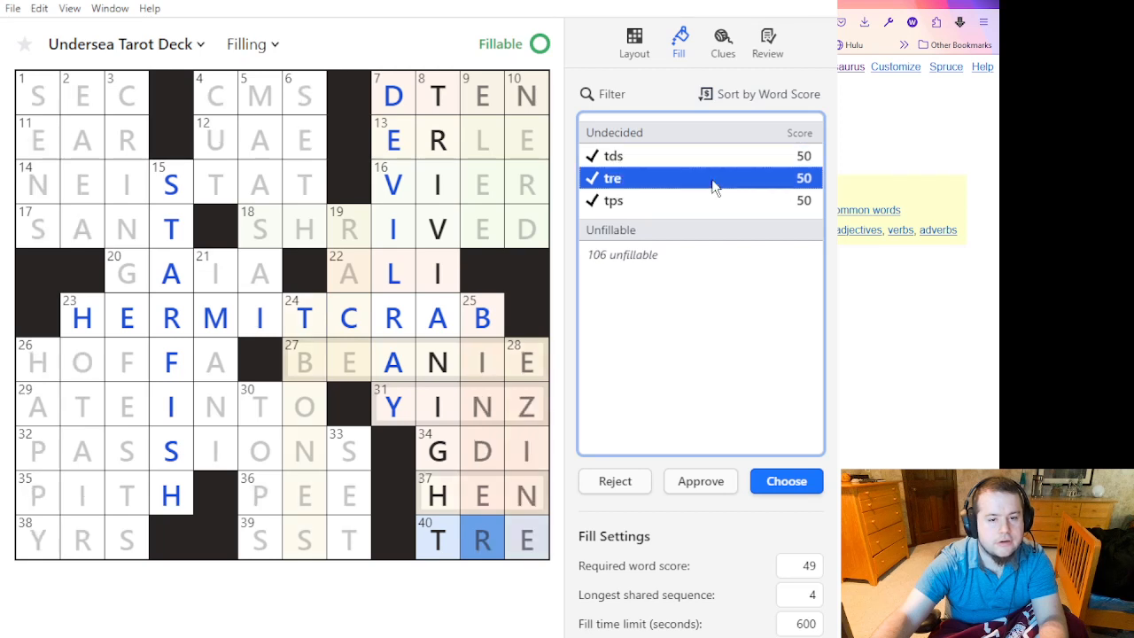
left_click(709, 204)
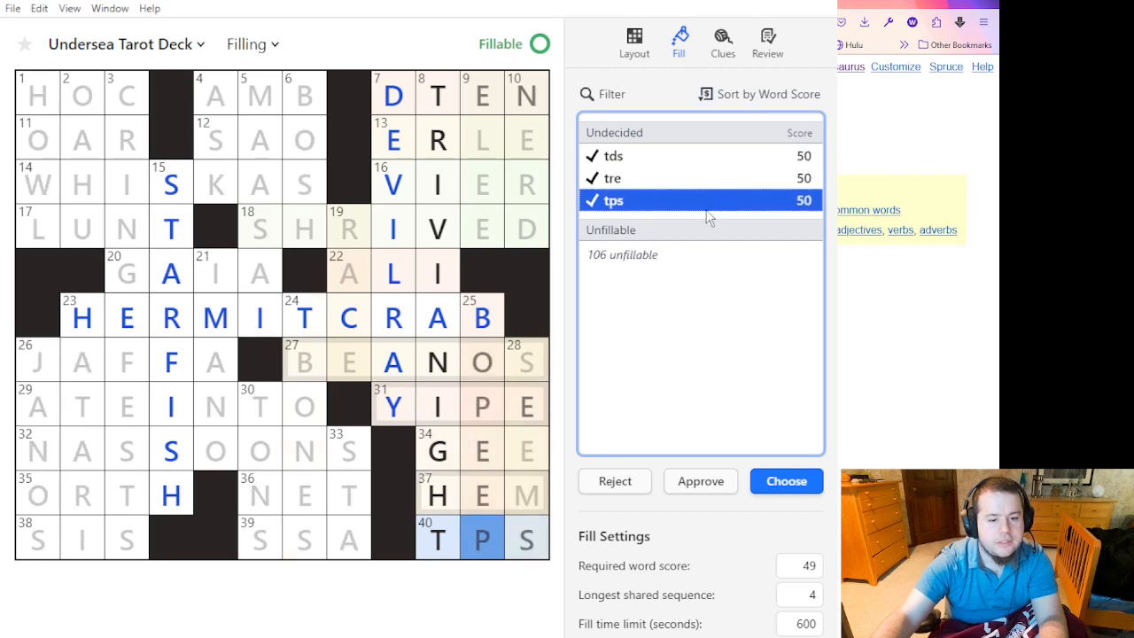
Preview the 25-Down candidates BOPPED, bopeep and binder in the grid.
left_click(482, 361)
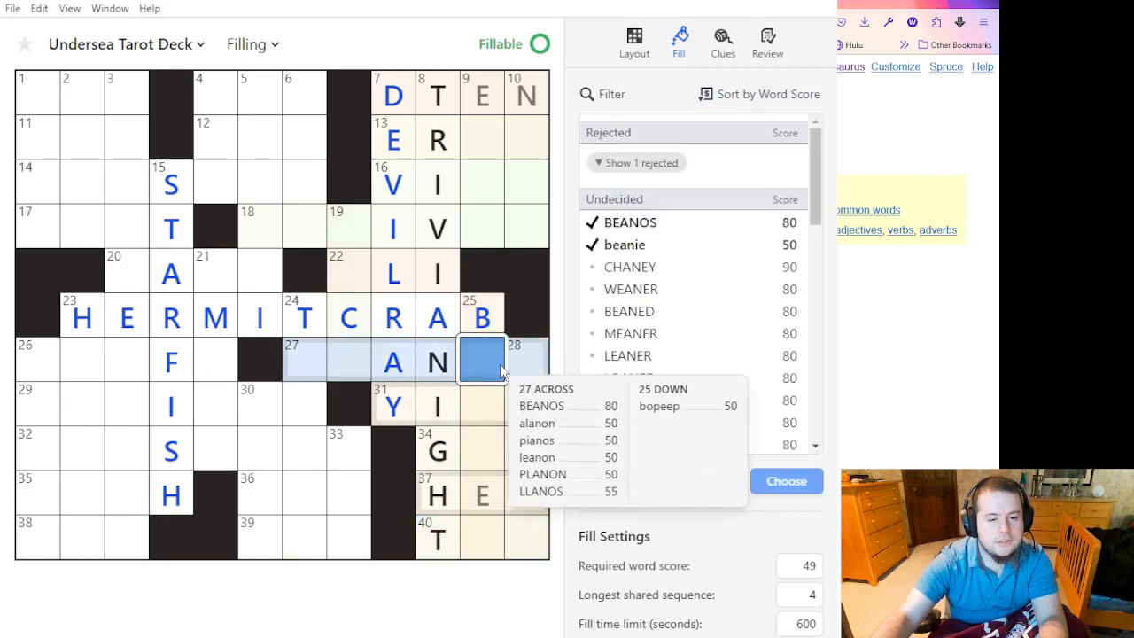
left_click(482, 361)
left_click(693, 158)
left_click(690, 180)
left_click(684, 202)
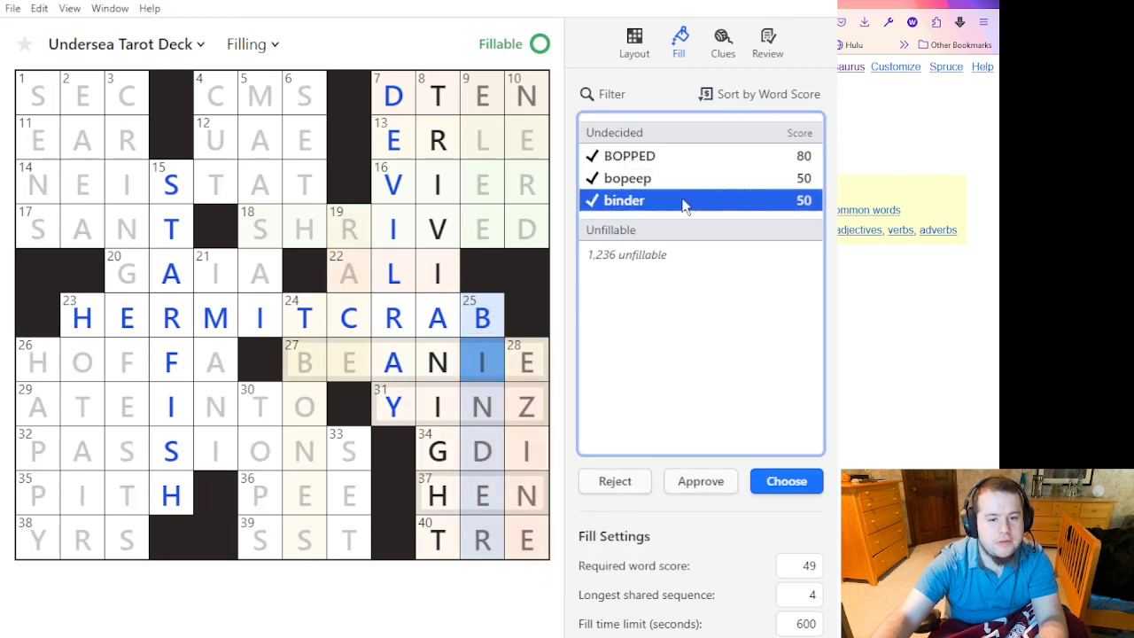
Preview the 28-Down candidates SEUSS, seams and neons in the grid.
left_click(534, 361)
left_click(674, 160)
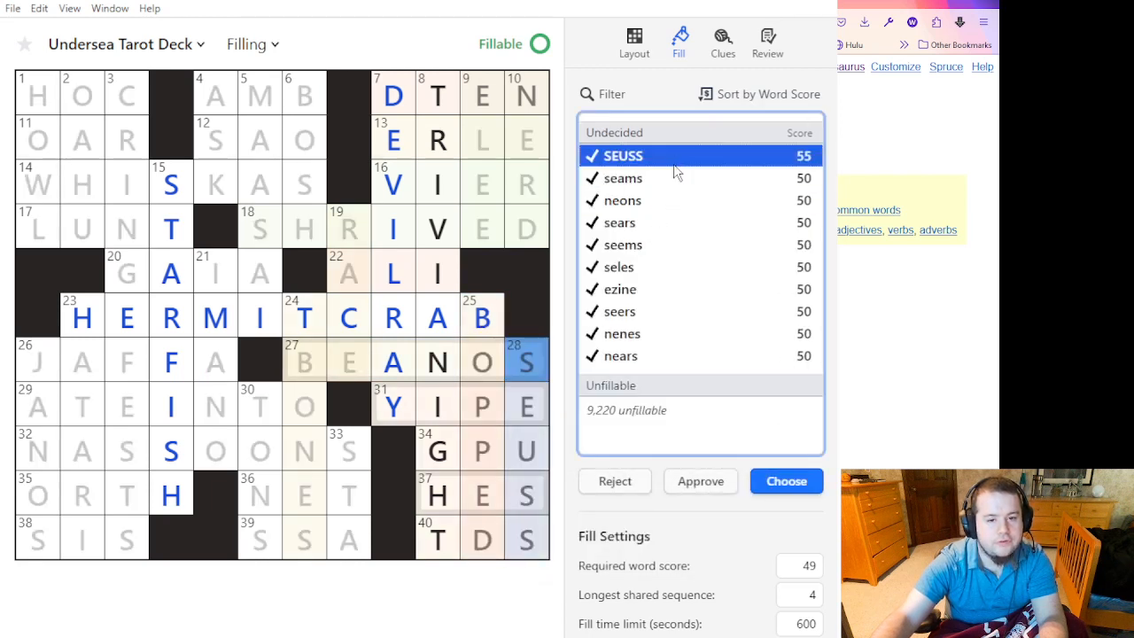
left_click(675, 176)
left_click(671, 197)
left_click(676, 181)
Reject BEANOS as a candidate for 27-Across.
left_click(533, 371)
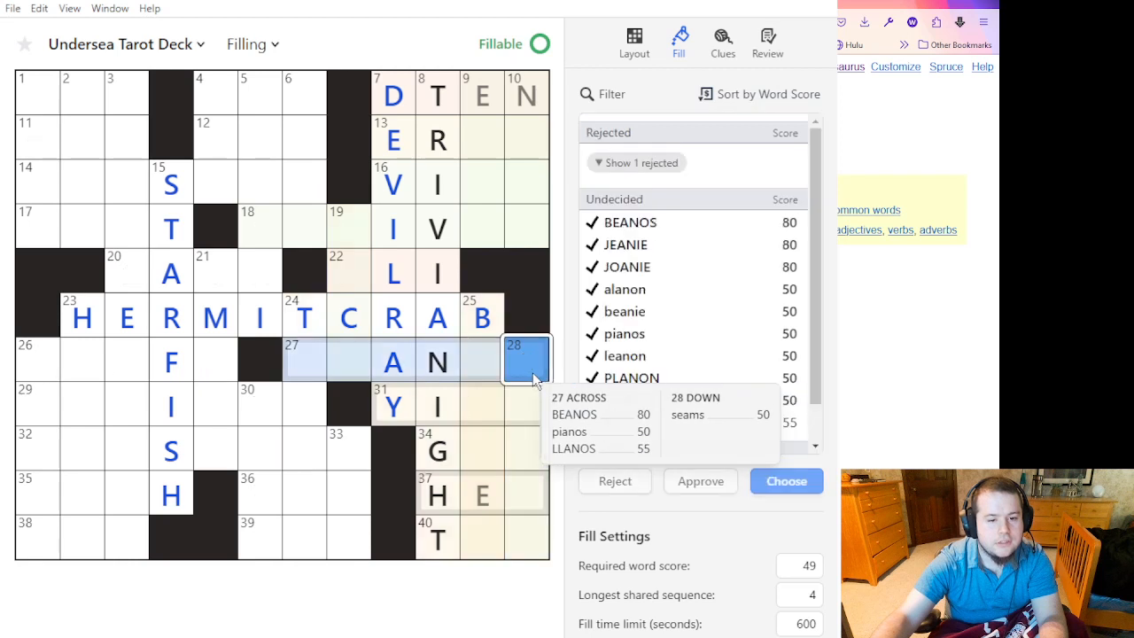
left_click(693, 232)
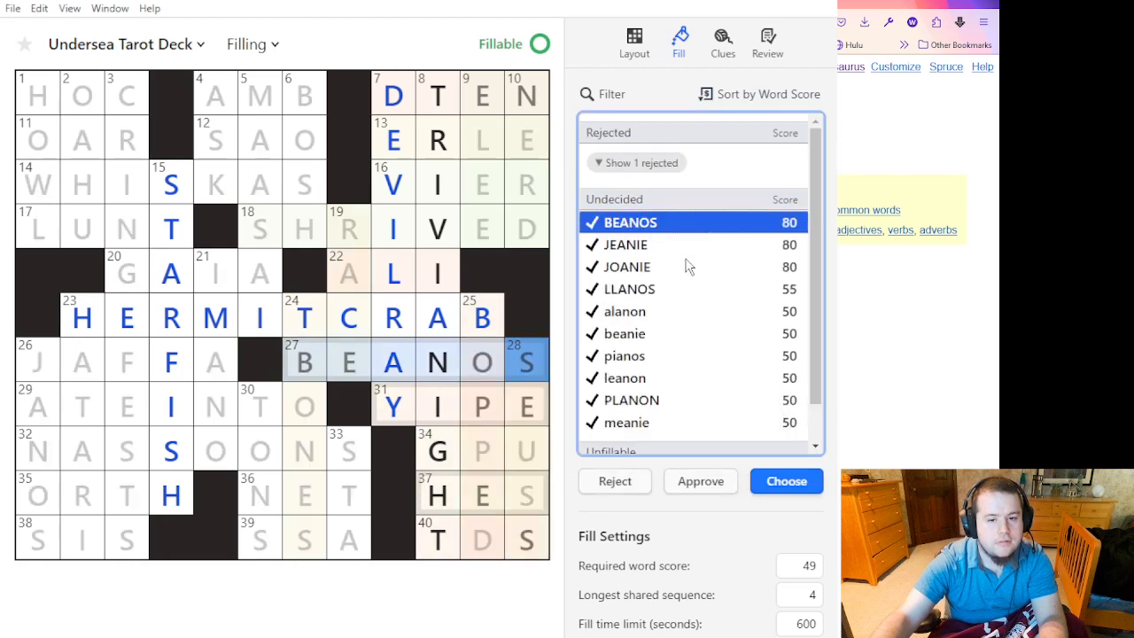
left_click(631, 485)
Preview other 27-Across candidates in the grid, including LLANOS, JOANIE, alanon, pianos, leanon and PLANON.
left_click(675, 273)
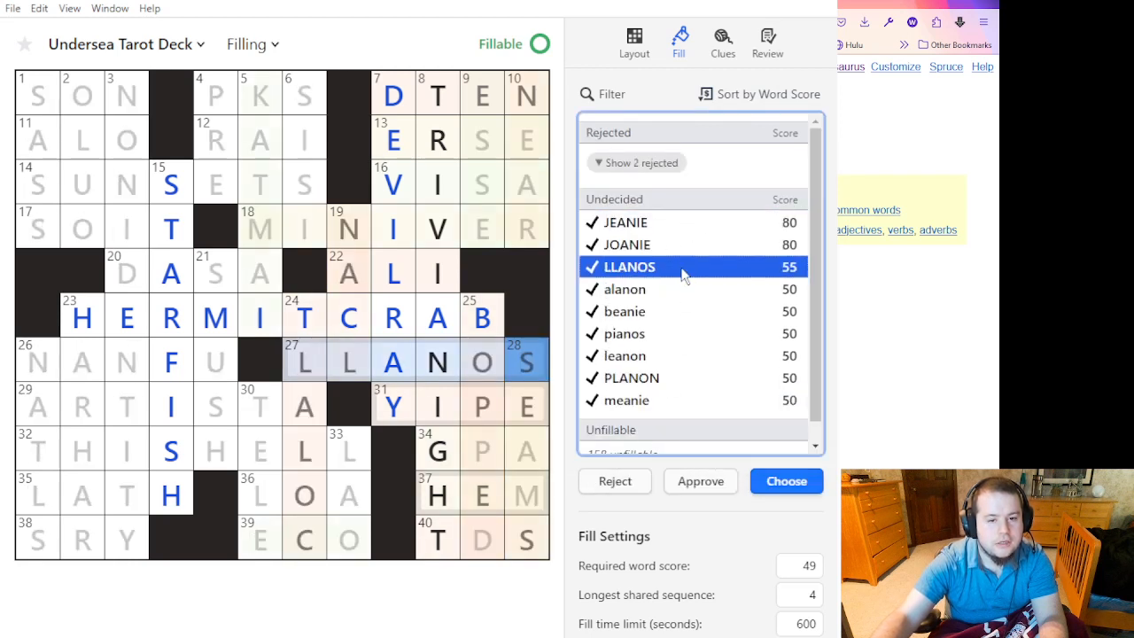
left_click(683, 249)
left_click(677, 271)
left_click(672, 294)
left_click(665, 335)
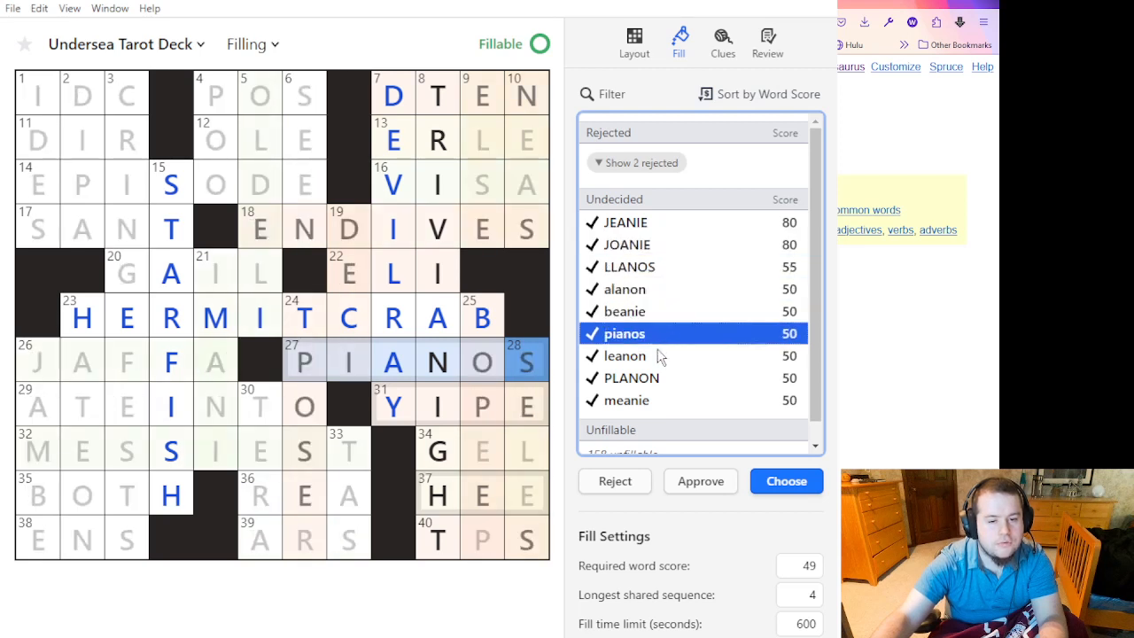
left_click(656, 355)
left_click(653, 377)
left_click(653, 357)
Reject DECI as a candidate for 19-Down.
left_click(349, 369)
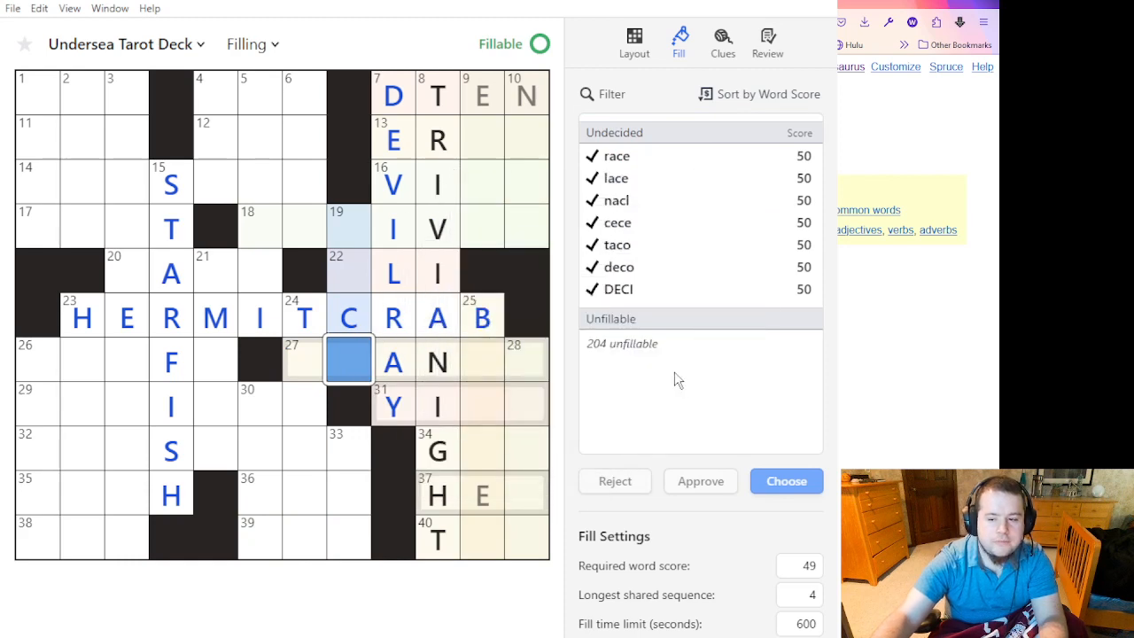
left_click(664, 292)
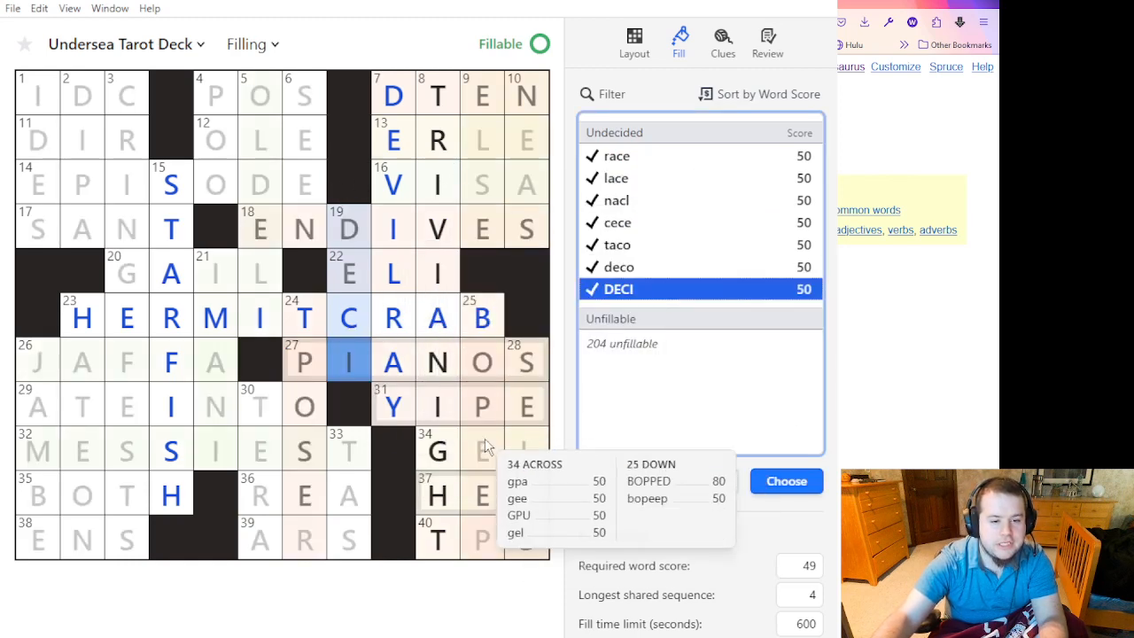
left_click(643, 479)
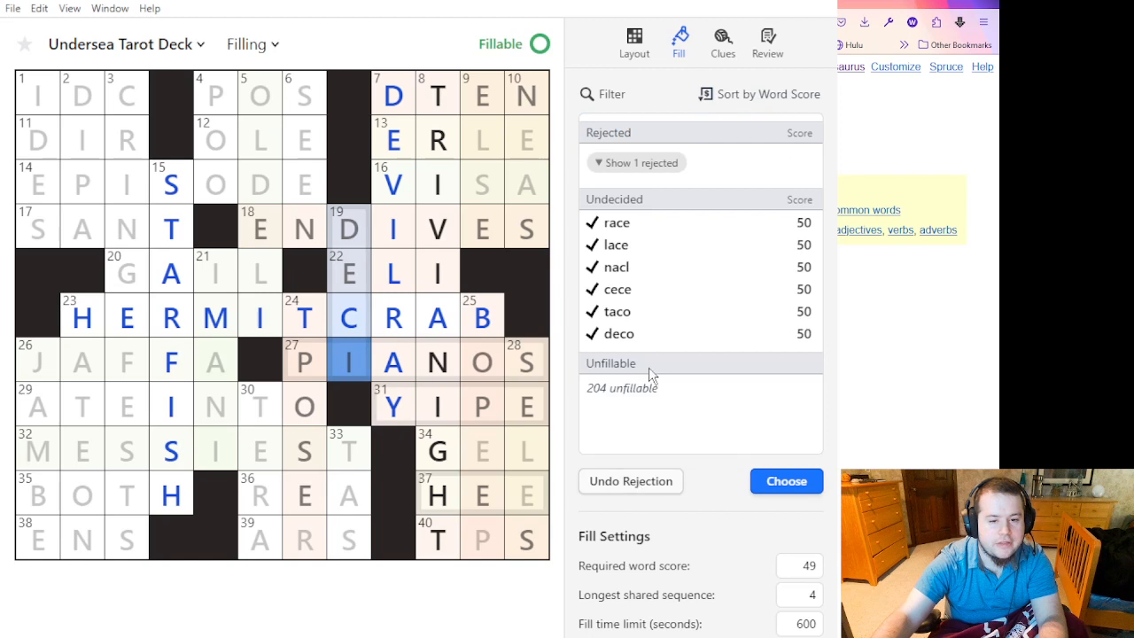
Approve race, lace, nacl, cece, taco and deco as candidates for 19-Down.
left_click(650, 334)
left_click(651, 312, "shift")
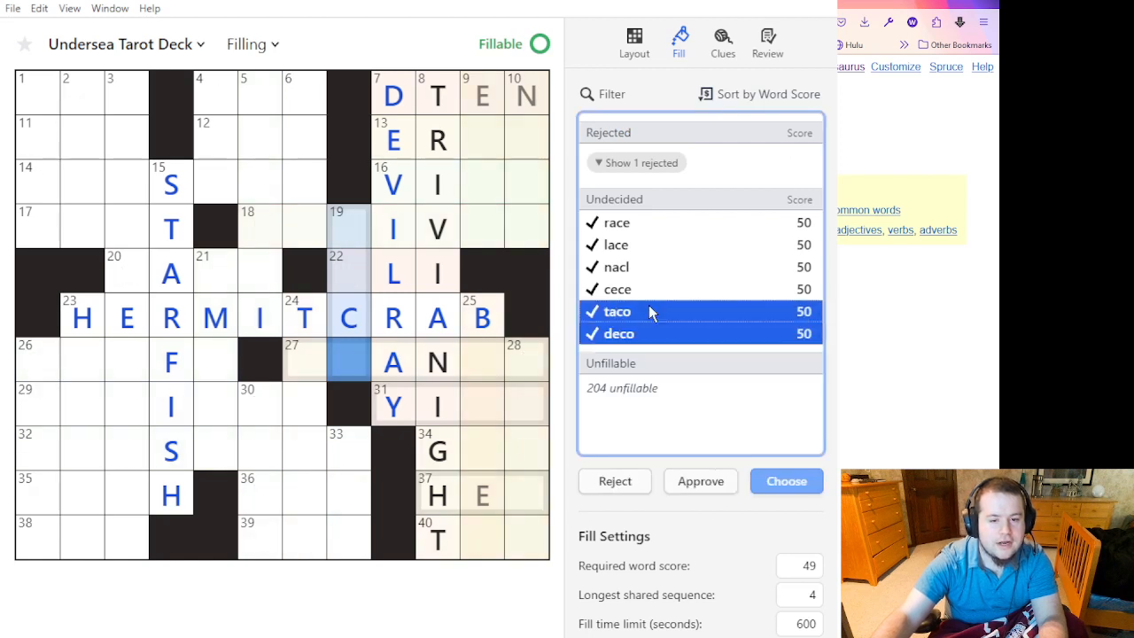
left_click(635, 289, "shift")
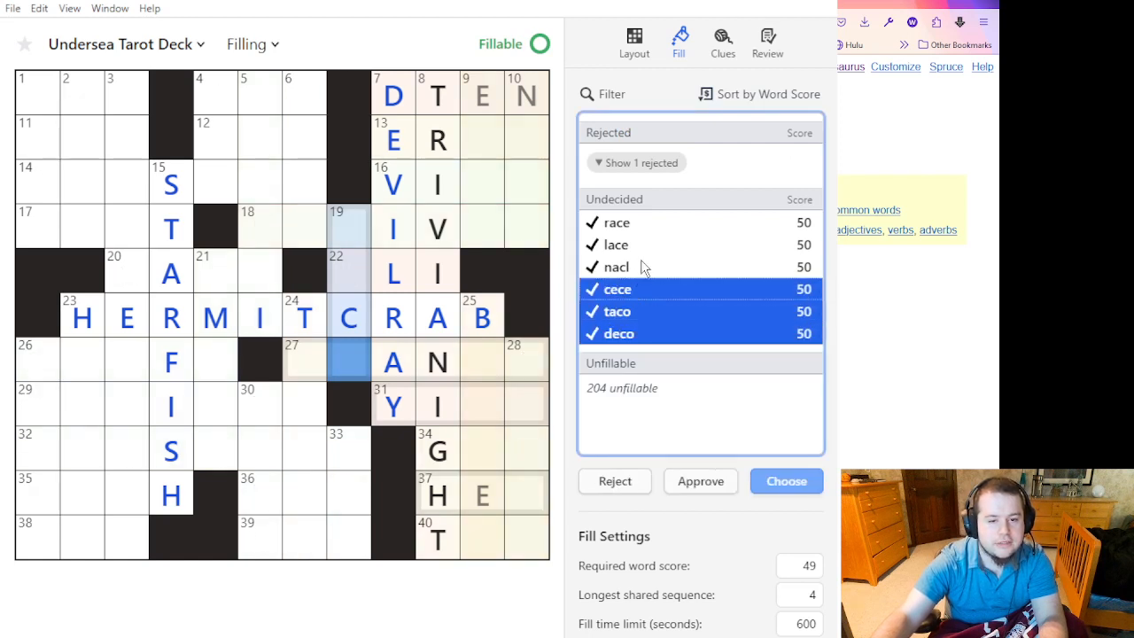
left_click(634, 268, "shift")
left_click(640, 246, "shift")
left_click(645, 224, "shift")
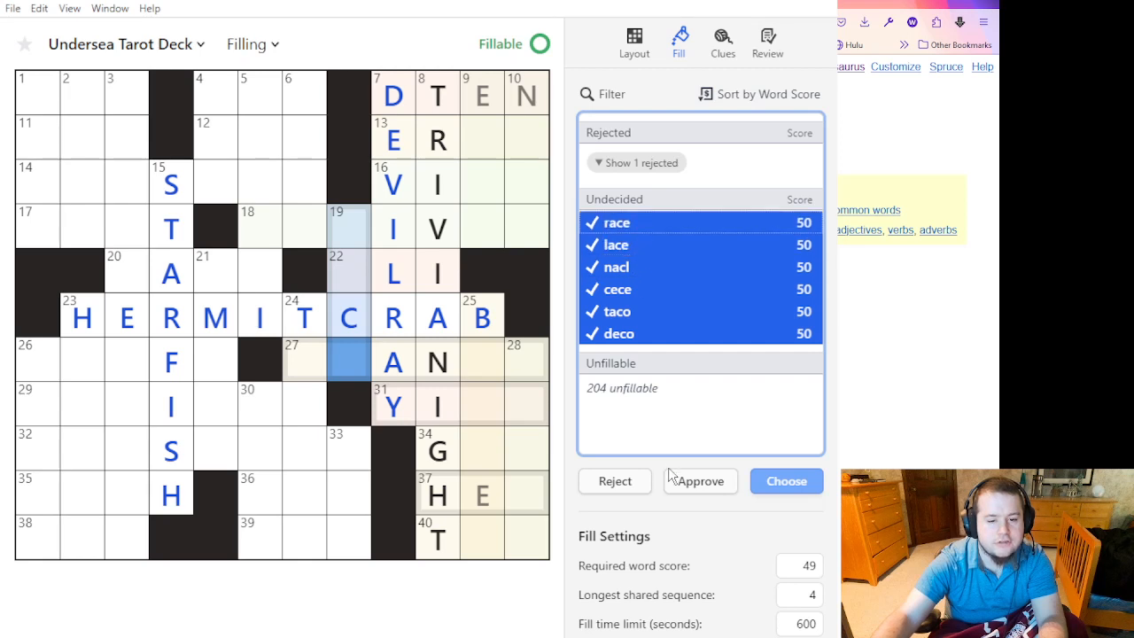
left_click(714, 492)
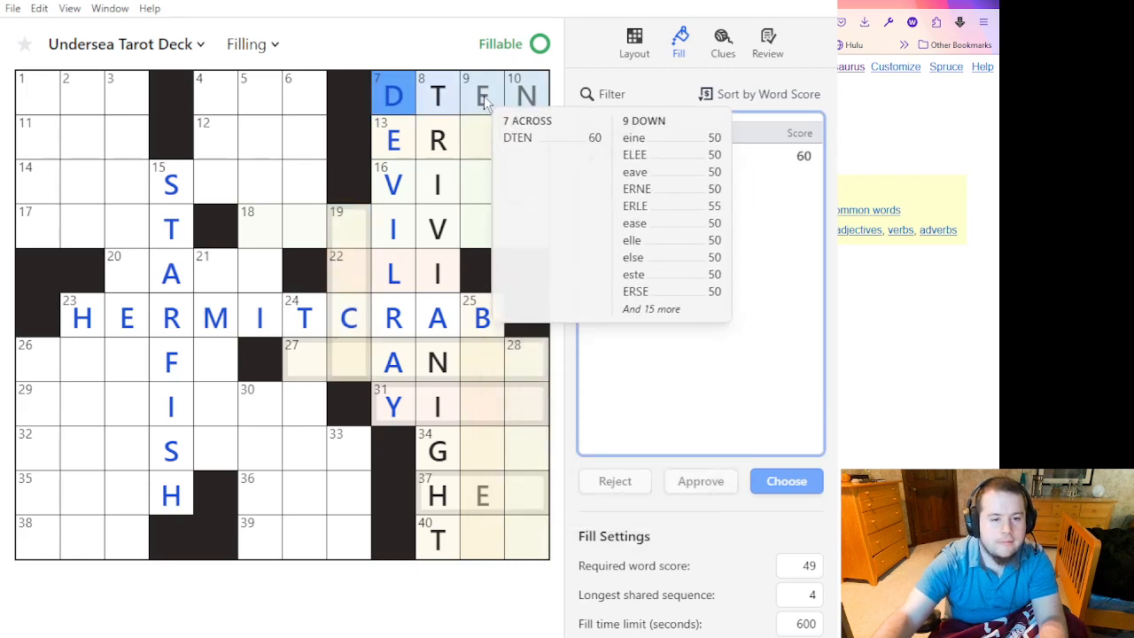
Reject beanie and meanie as candidates for 27-Across.
left_click(483, 223)
left_click(466, 362)
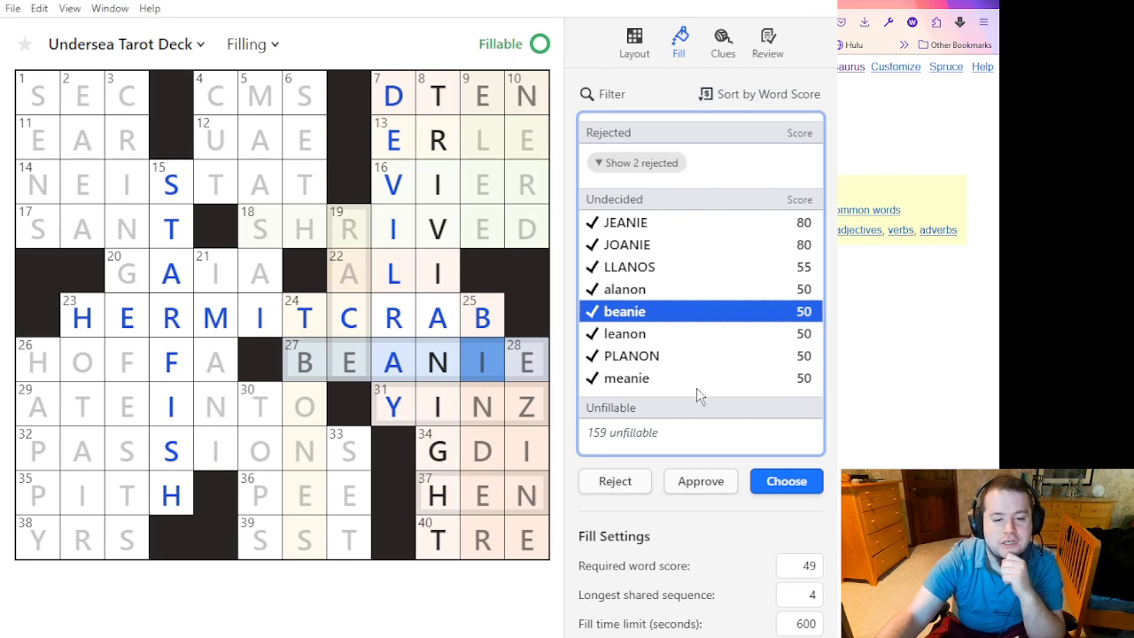
left_click(645, 484)
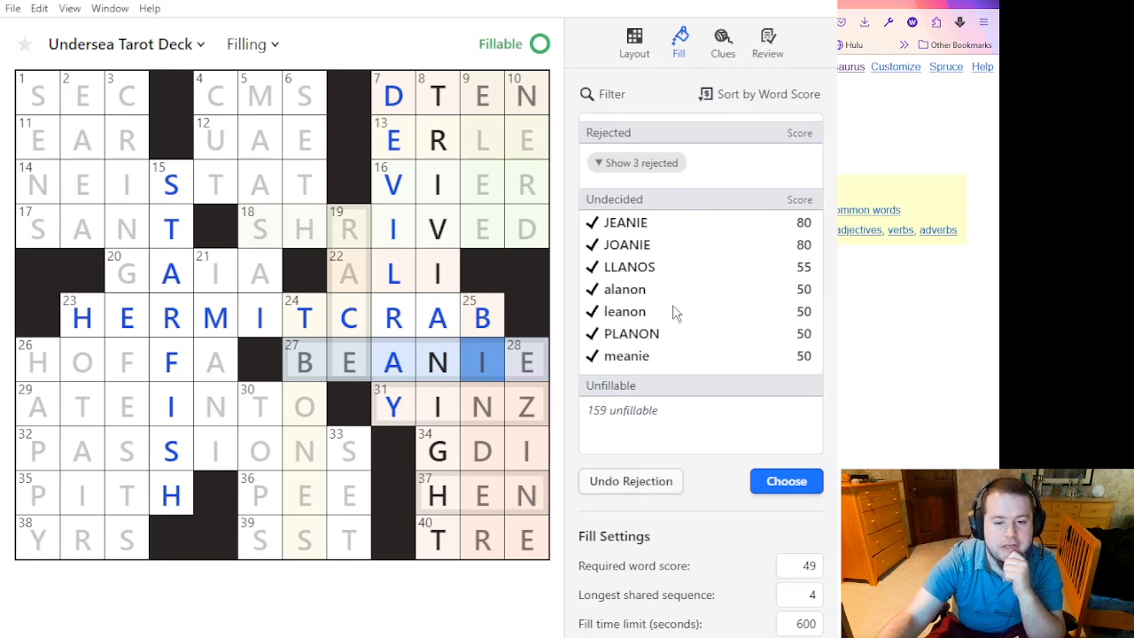
left_click(678, 354)
left_click(618, 480)
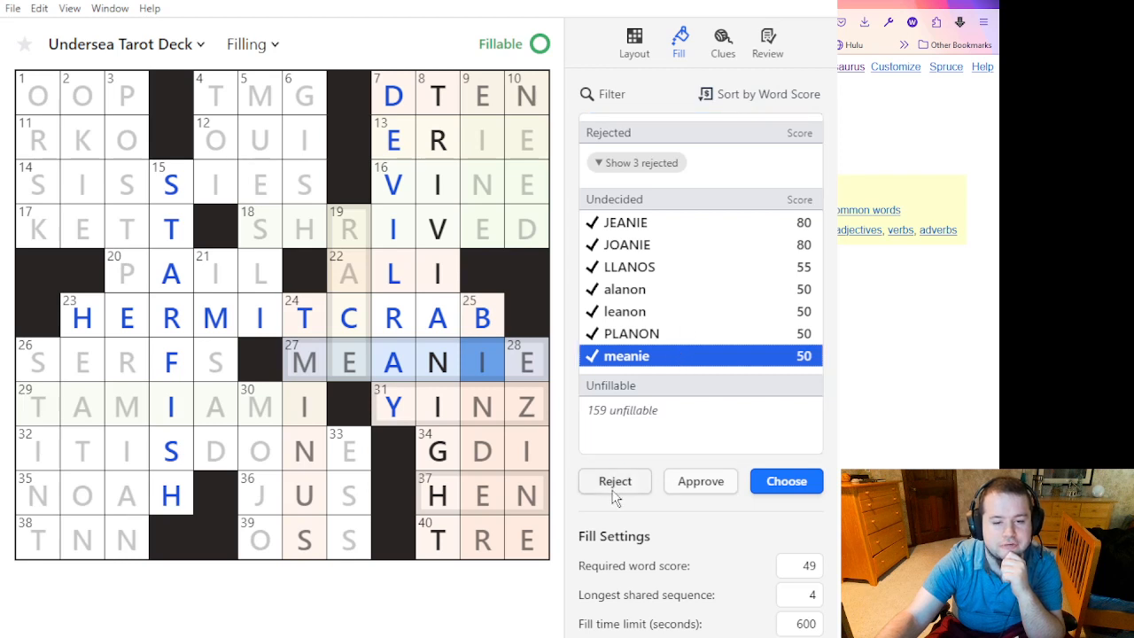
Preview alanon, leanon and PLANON in 27-Across and compare the resulting fills.
left_click(688, 291)
left_click(688, 312)
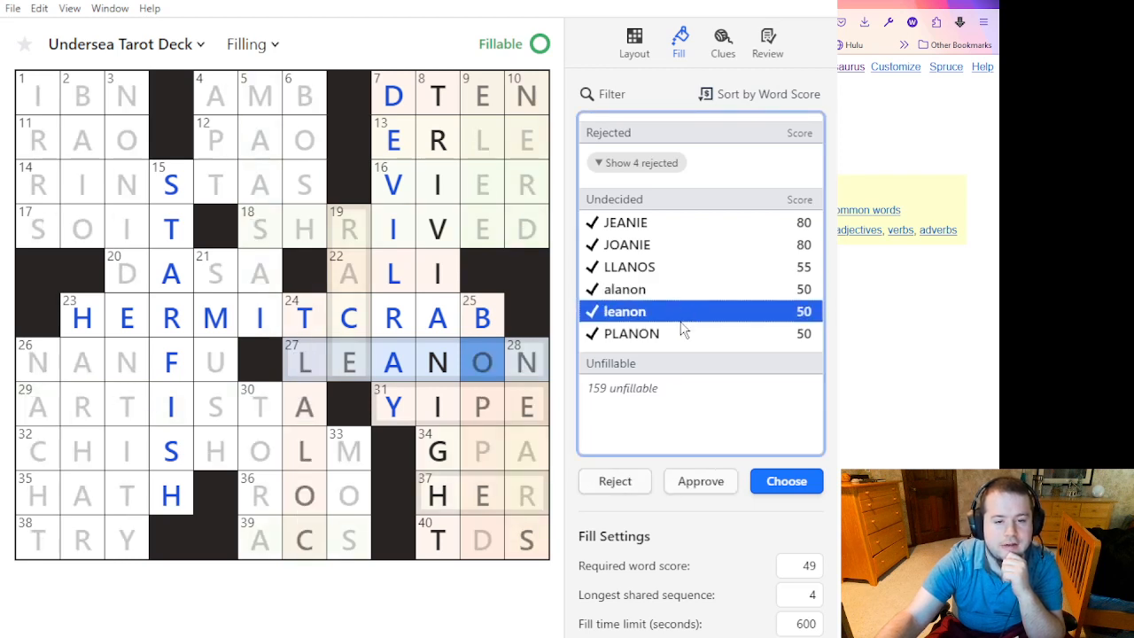
left_click(696, 293)
left_click(688, 334)
left_click(715, 296)
left_click(691, 311)
left_click(696, 331)
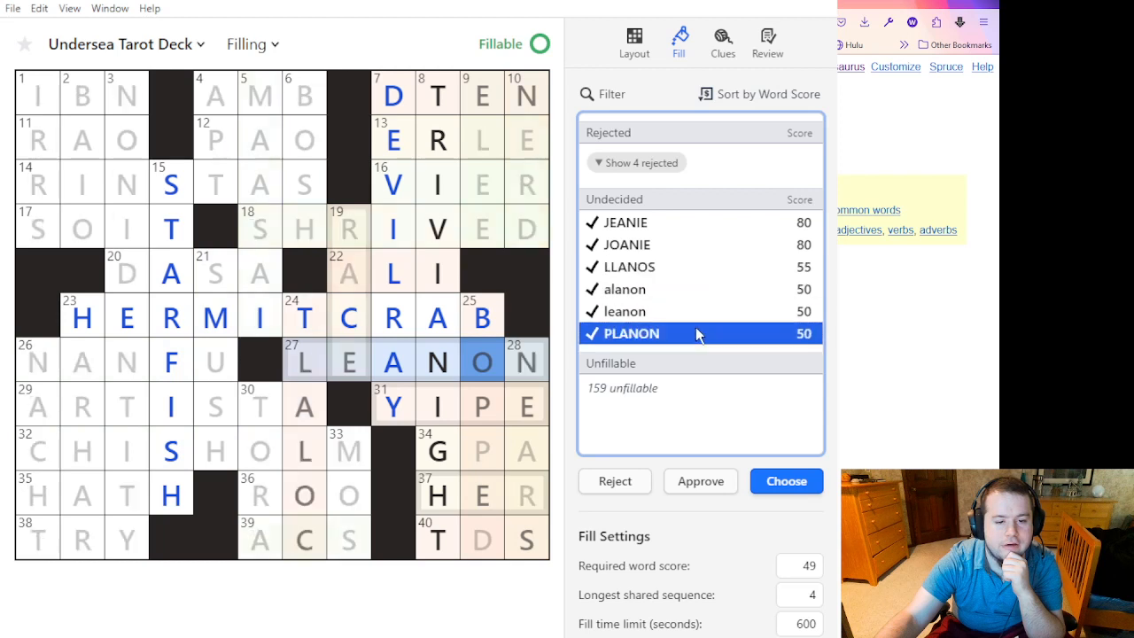
Compare the 27-Across fills produced by LLANOS, JOANIE and JEANIE, and recheck leanon and alanon.
left_click(690, 267)
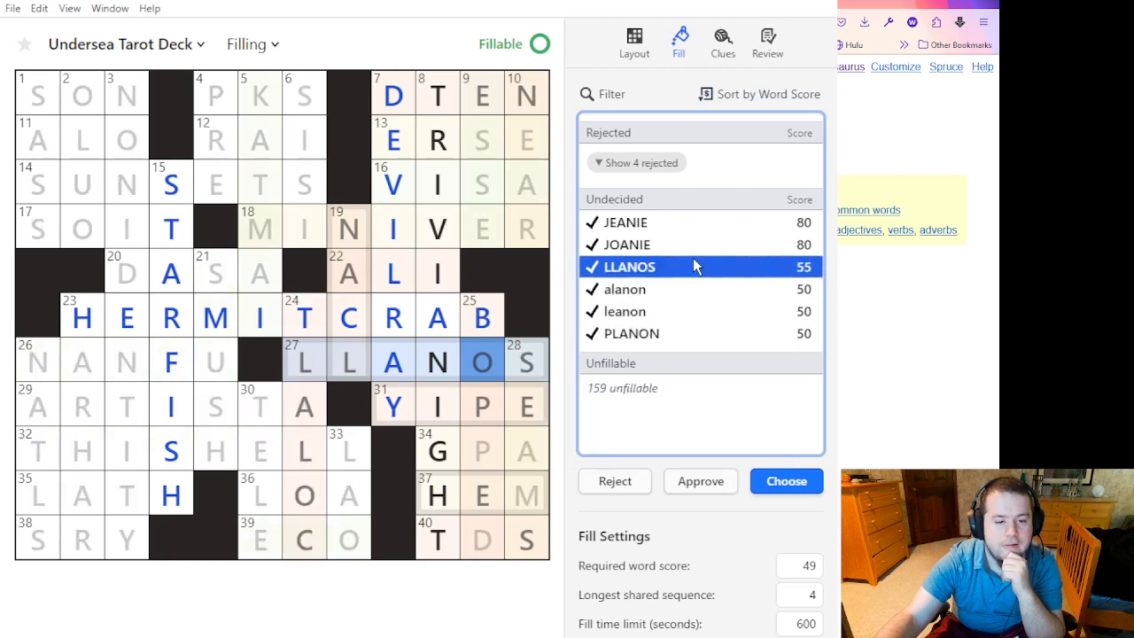
left_click(690, 246)
left_click(689, 266)
left_click(693, 231)
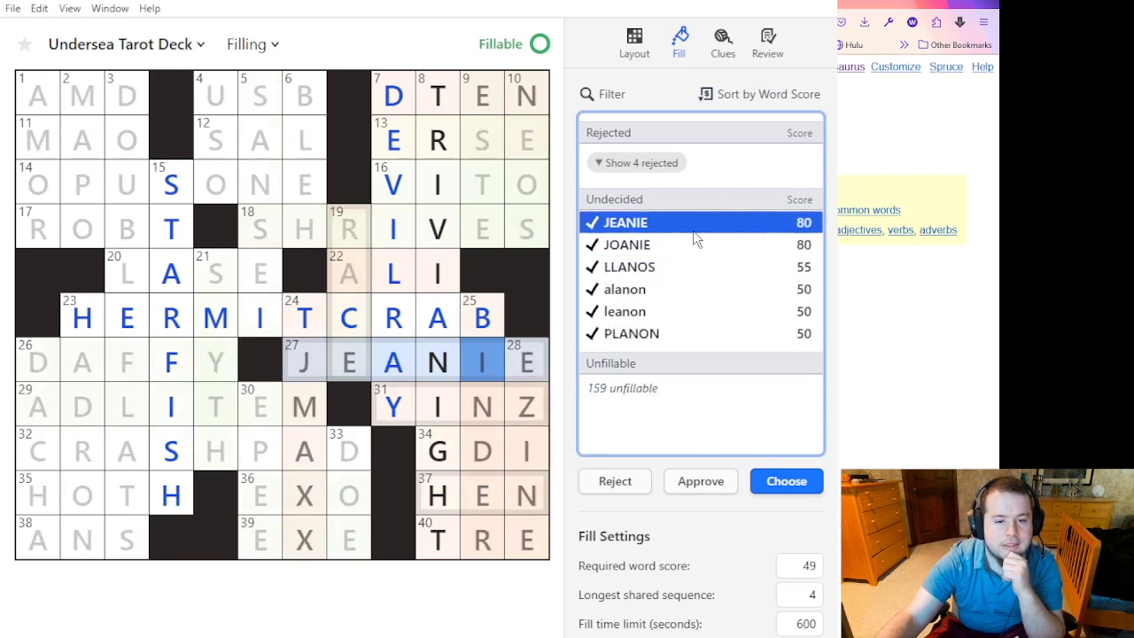
left_click(691, 243)
left_click(702, 225)
left_click(696, 245)
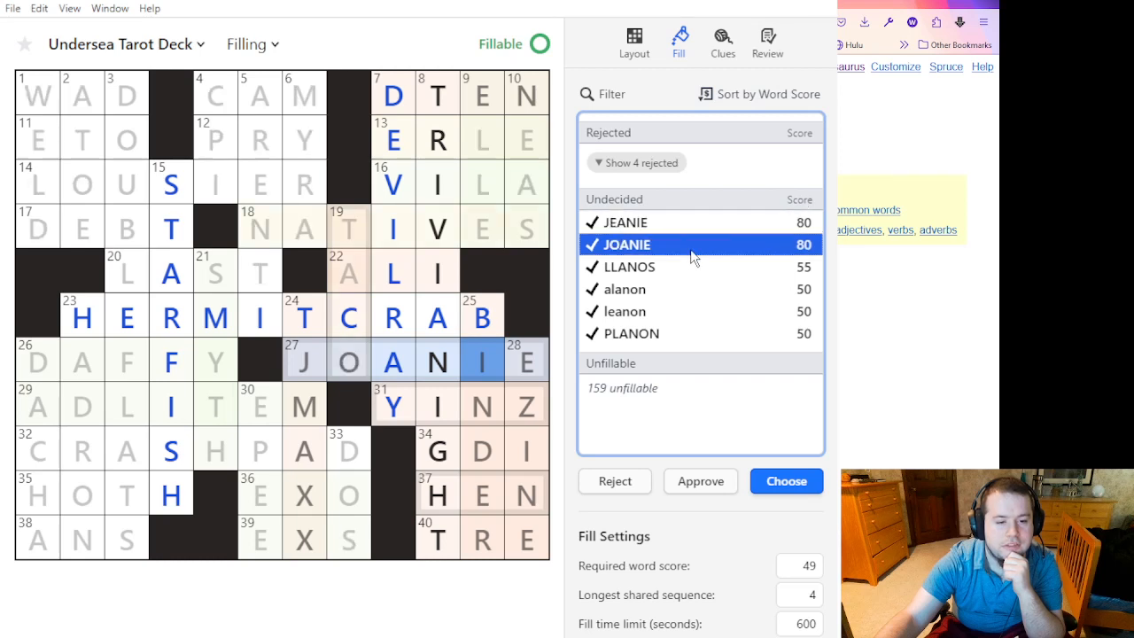
left_click(691, 267)
left_click(694, 311)
left_click(702, 290)
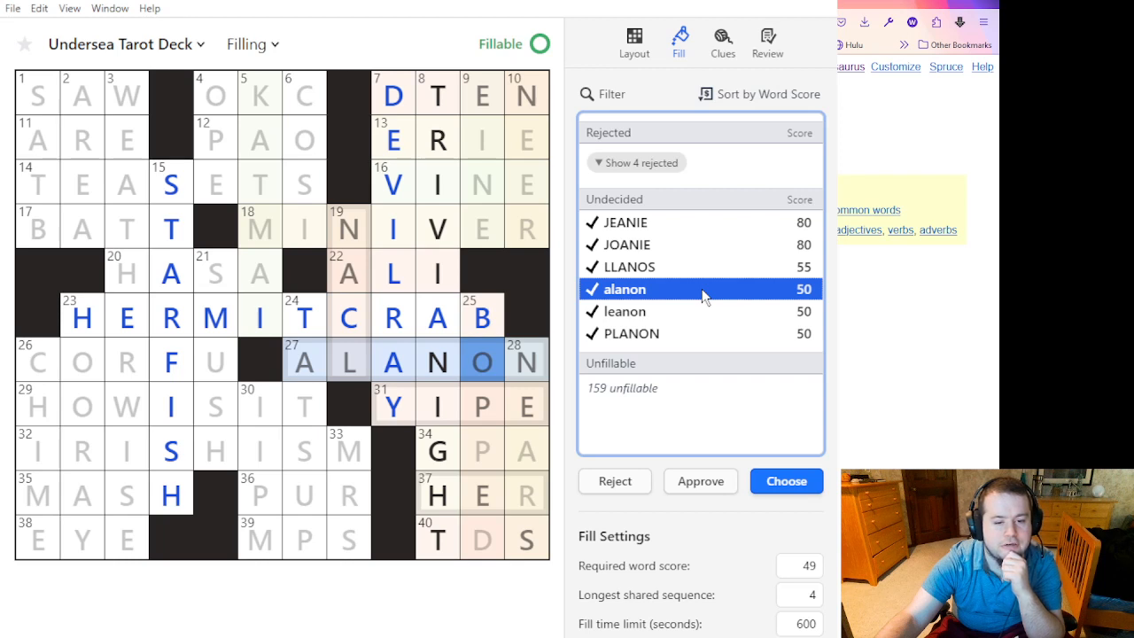
Choose alanon for 27-Across and nacl for 19-Down.
double_click(703, 295)
left_click(348, 273)
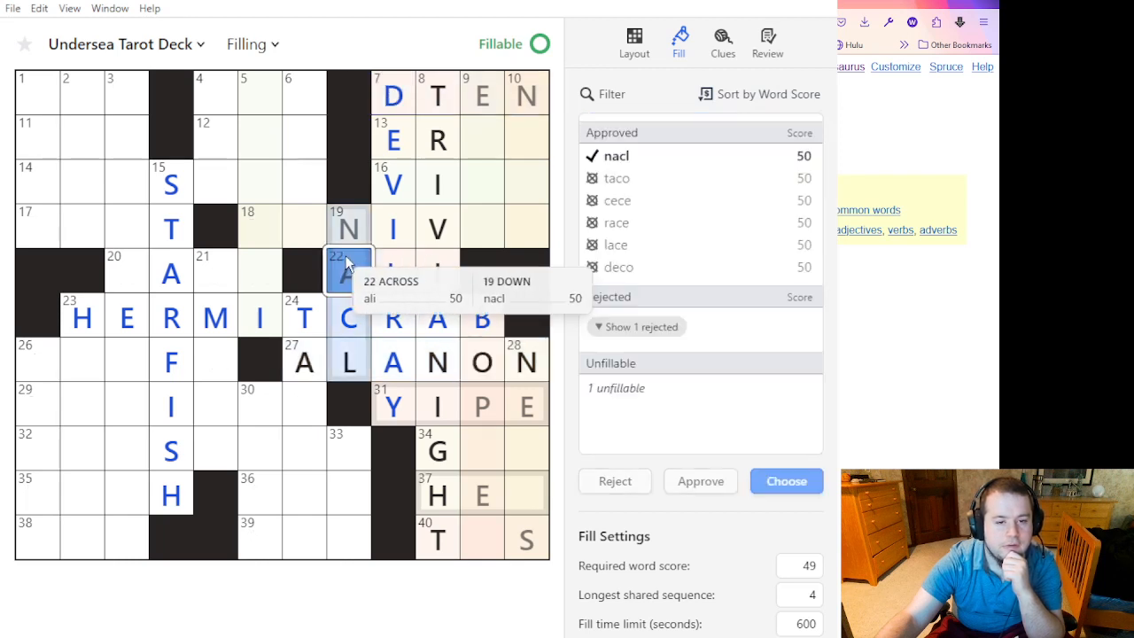
left_click(756, 159)
double_click(756, 156)
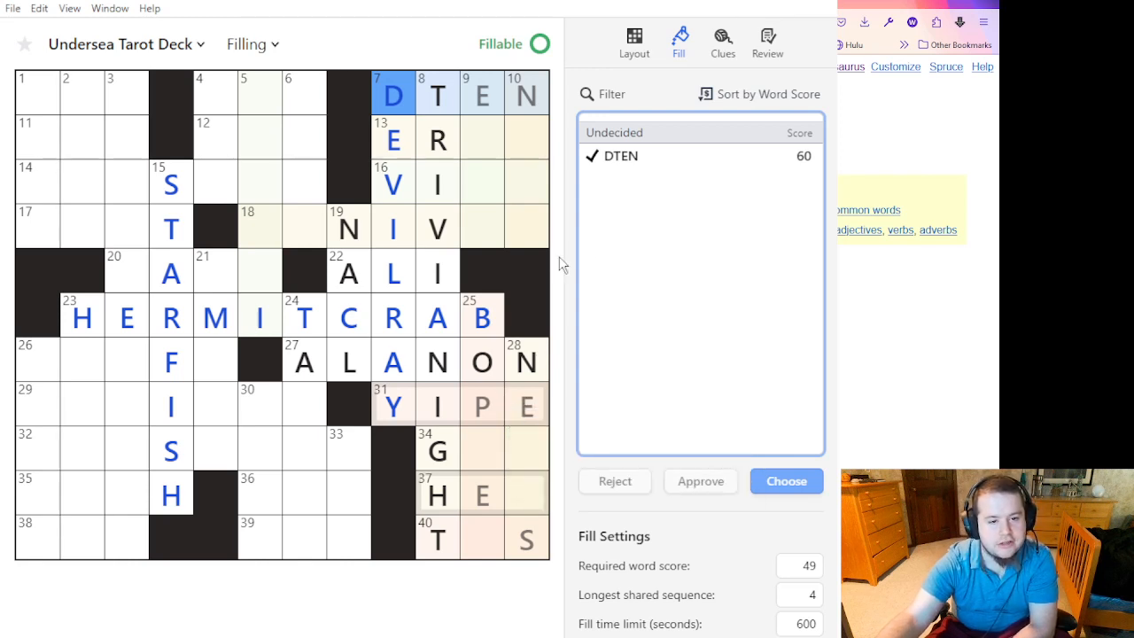
Preview minivan, miniver and boniver in 18-Across and compare the resulting fills.
left_click(541, 242)
left_click(758, 202)
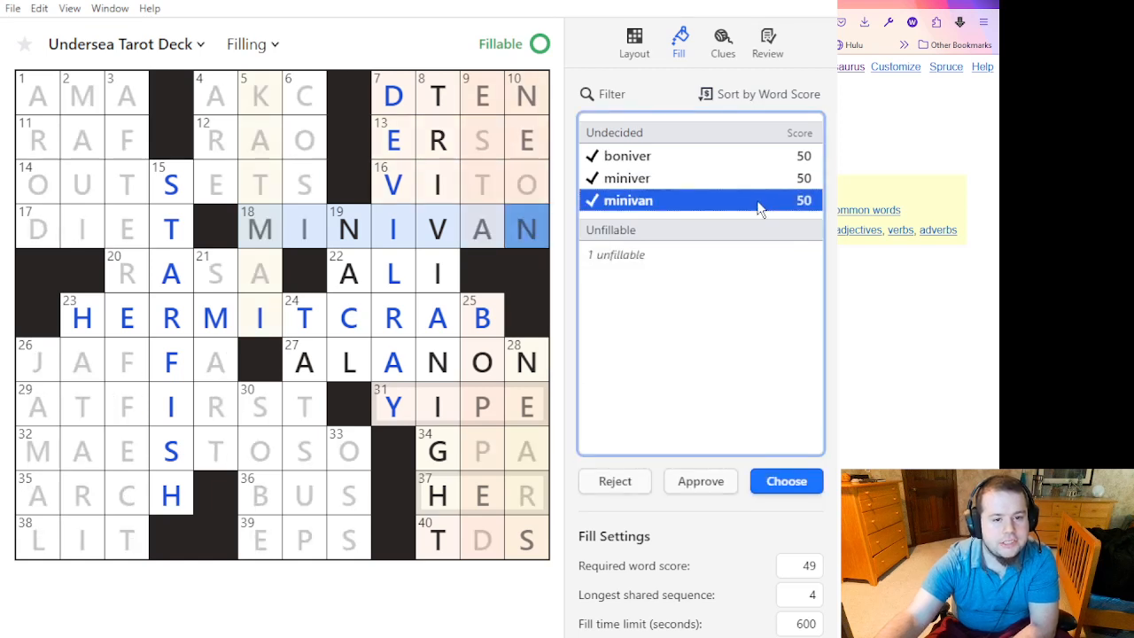
left_click(760, 178)
left_click(761, 158)
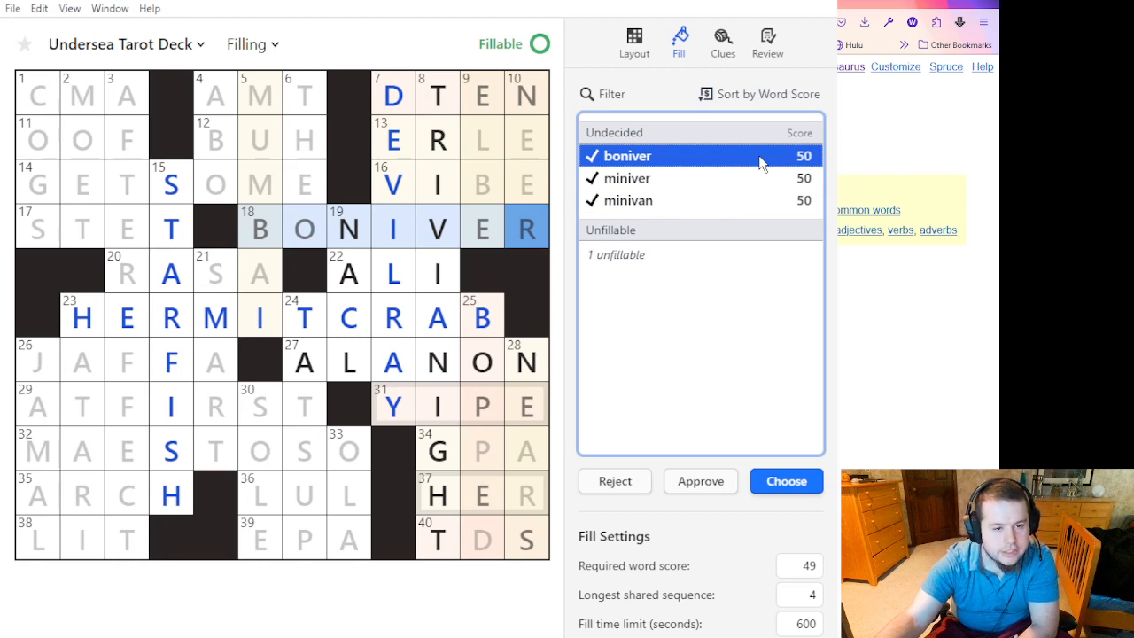
Compare BOPPED with bopeep for 25-Down and choose bopeep.
left_click(492, 406)
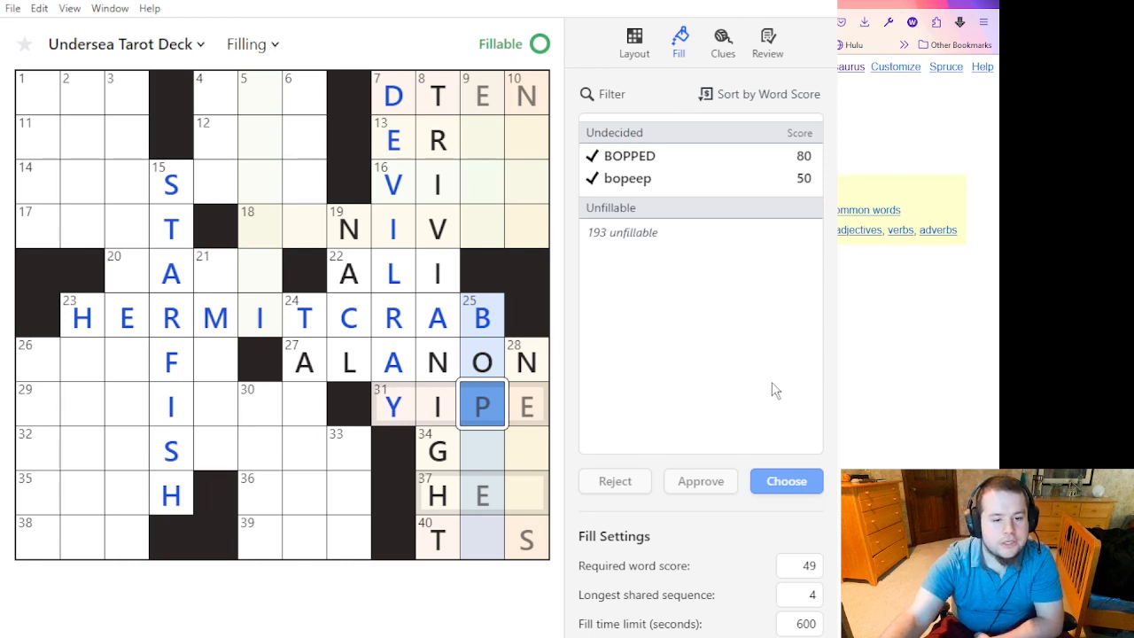
left_click(490, 408)
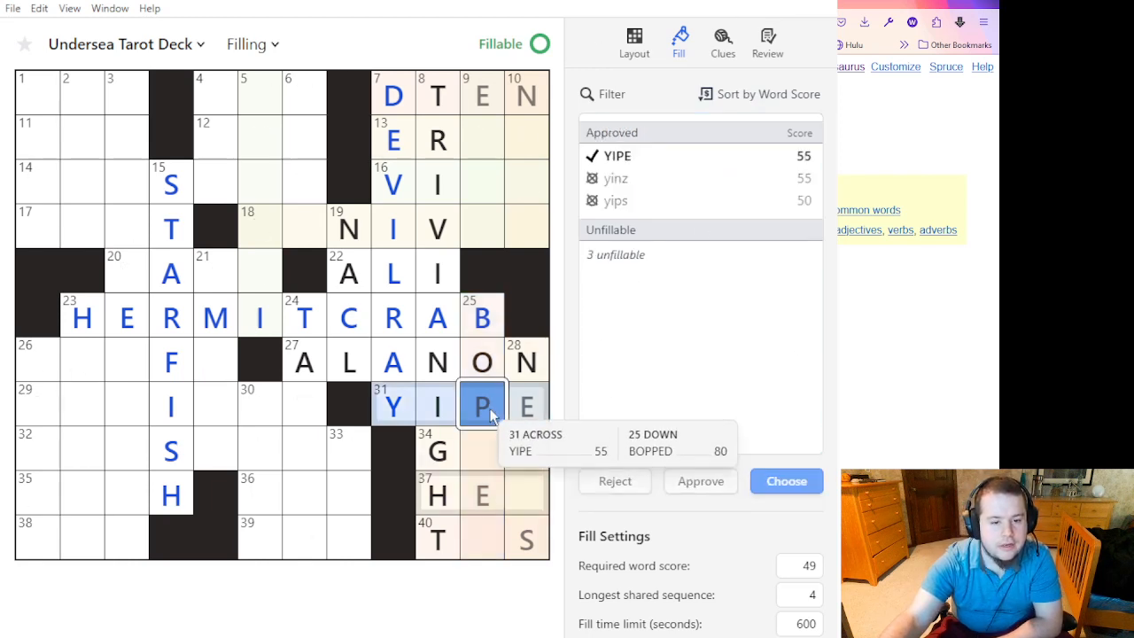
left_click(490, 408)
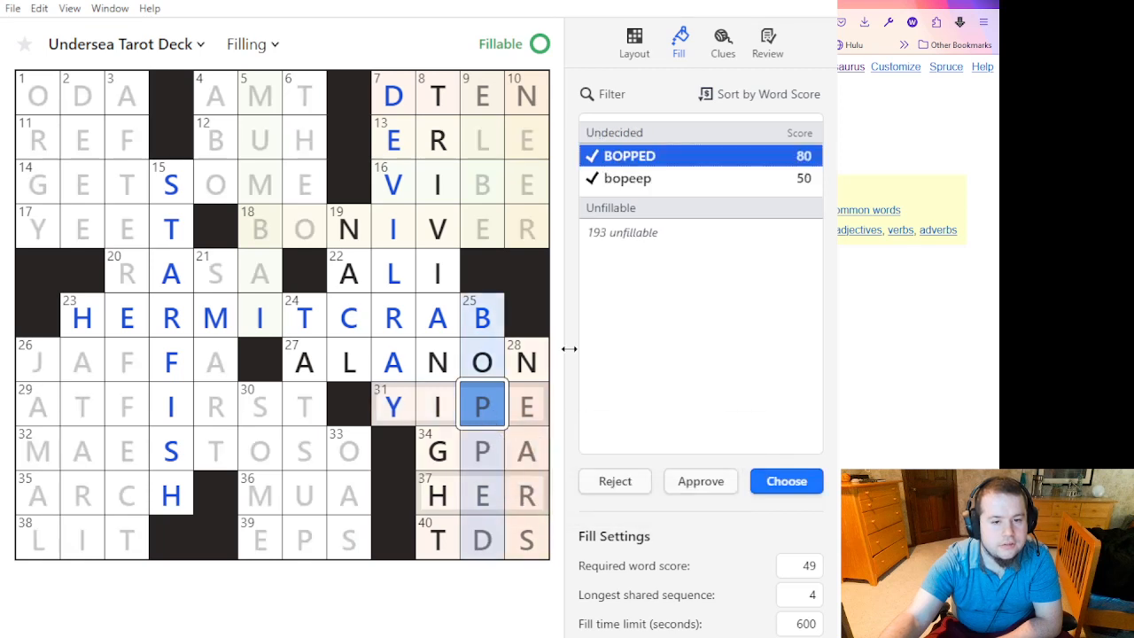
left_click(651, 179)
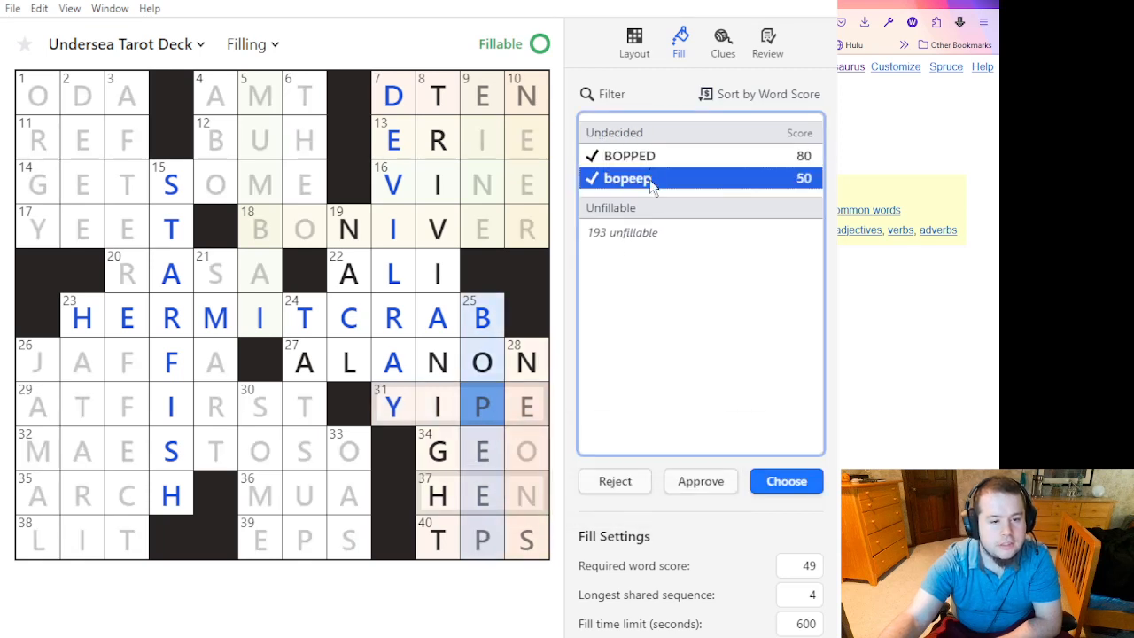
double_click(650, 180)
Choose YIPE for 31-Across.
left_click(527, 444)
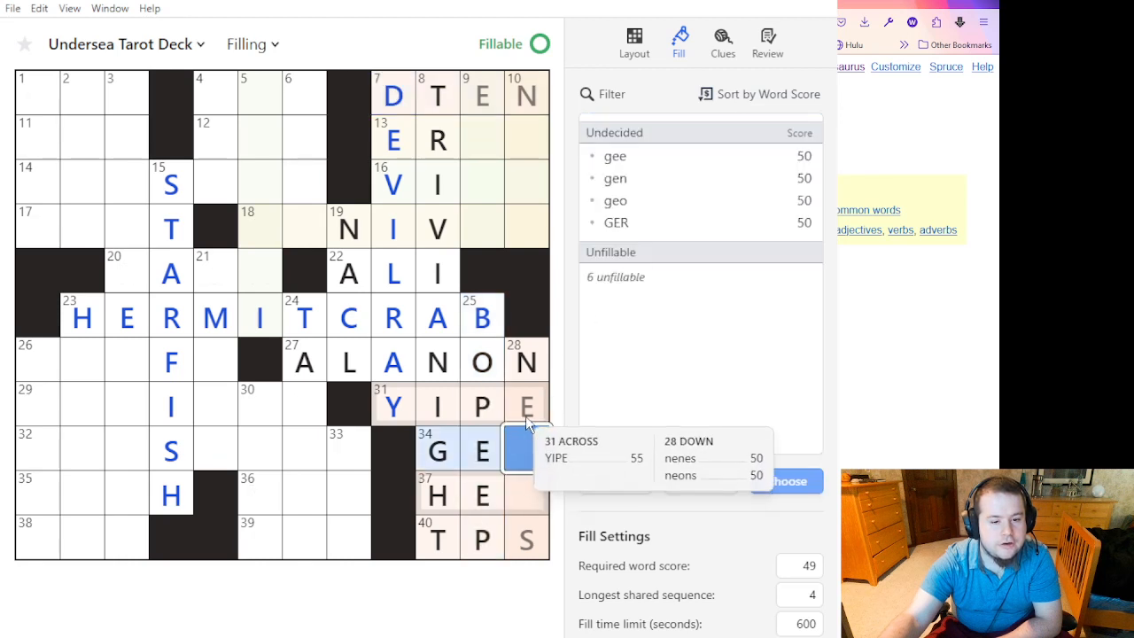
left_click(526, 416)
double_click(656, 167)
Preview nenes and neons for 28-Down, choose neons, and check the entries crossing 37-Across.
left_click(523, 462)
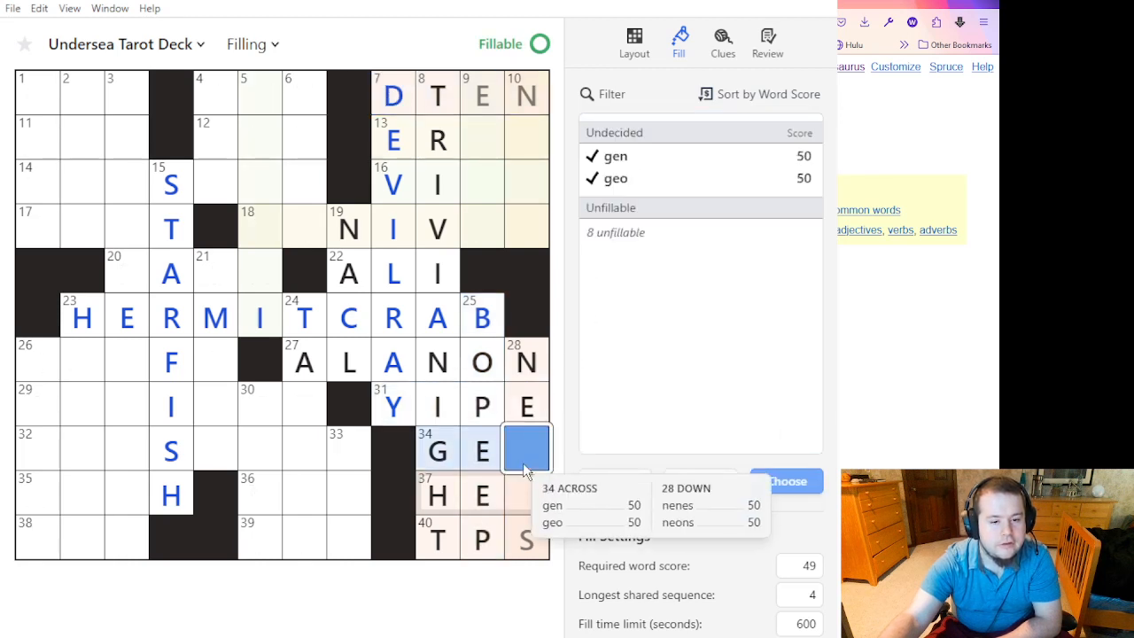
left_click(523, 462)
left_click(709, 159)
left_click(702, 182)
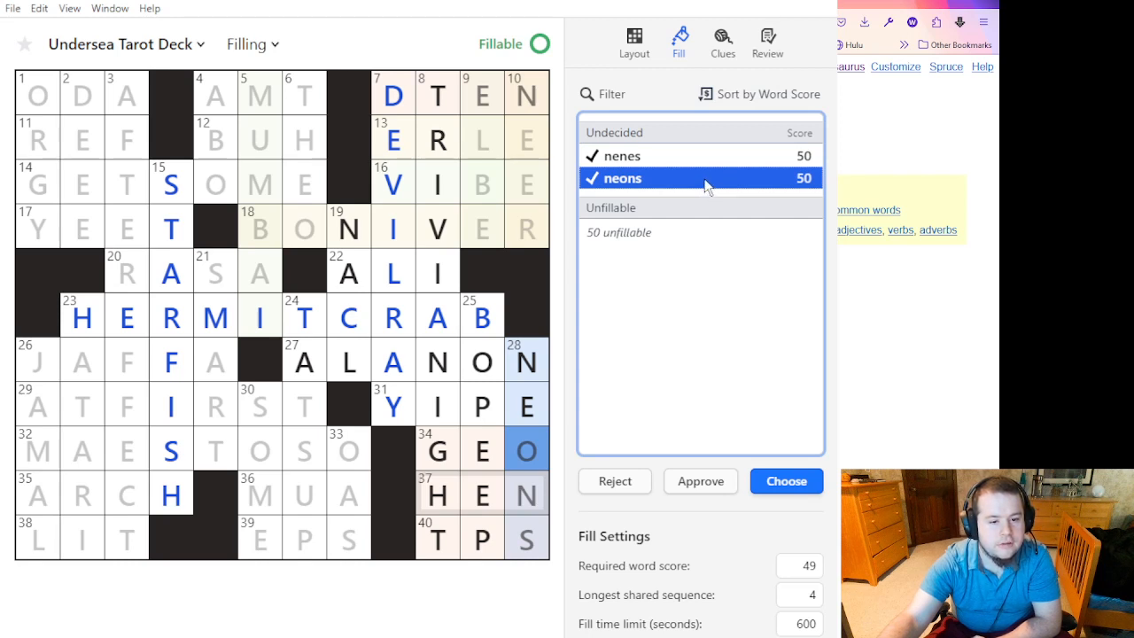
double_click(707, 186)
left_click(496, 495)
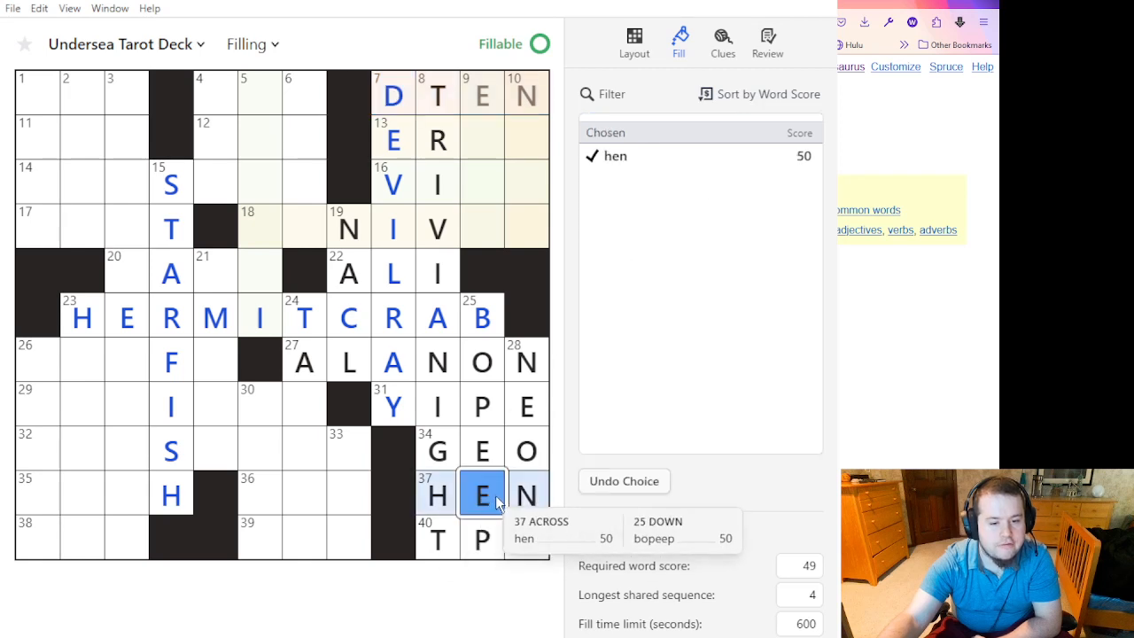
left_click(496, 495)
left_click(527, 495)
left_click(437, 496)
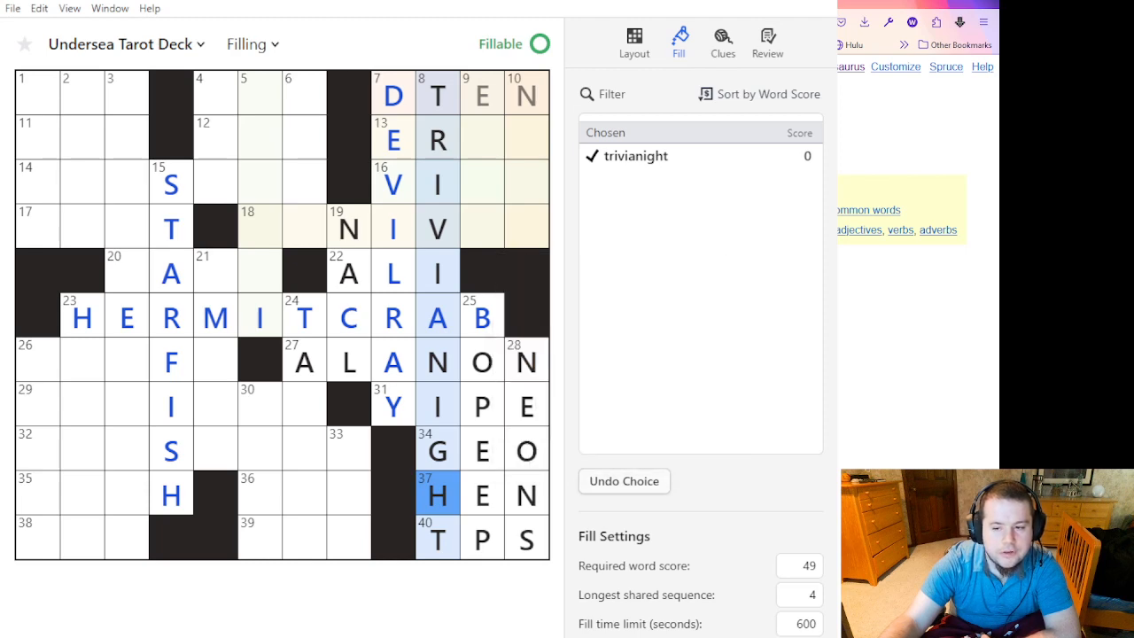
Duplicate the Filling version of the puzzle and open the copy.
left_click(251, 44)
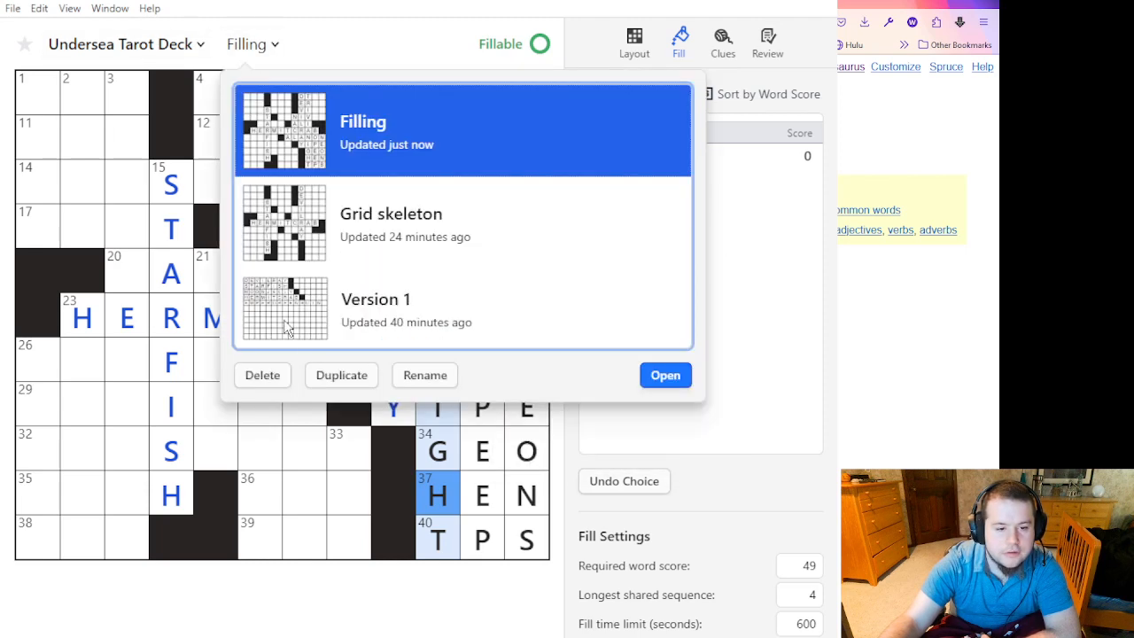
left_click(329, 373)
left_click(450, 184)
double_click(459, 155)
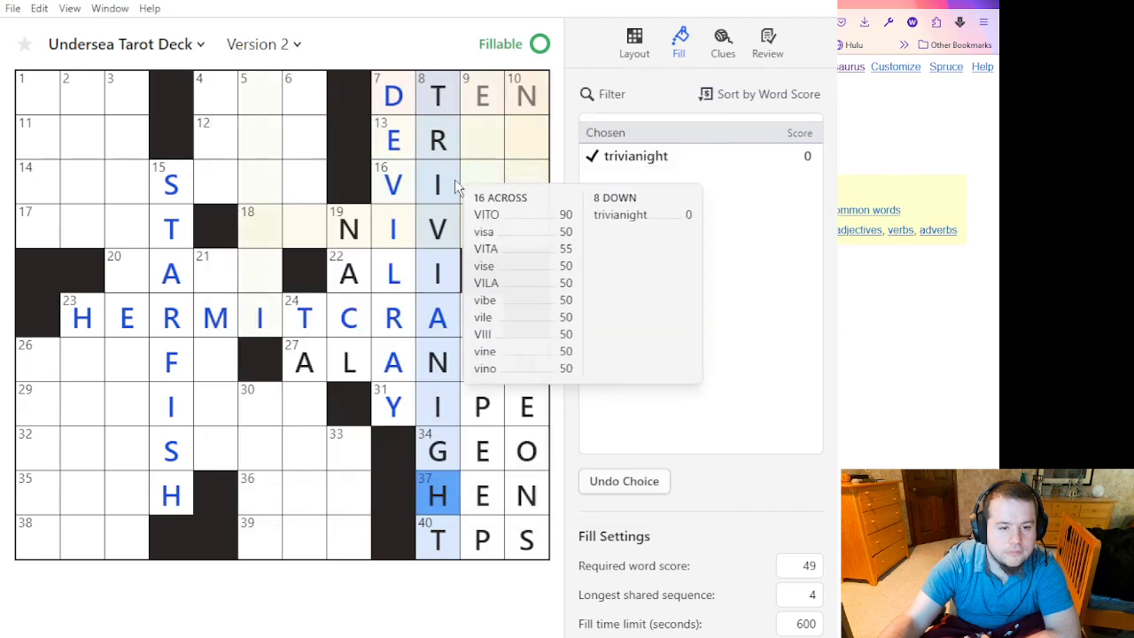
left_click(497, 485)
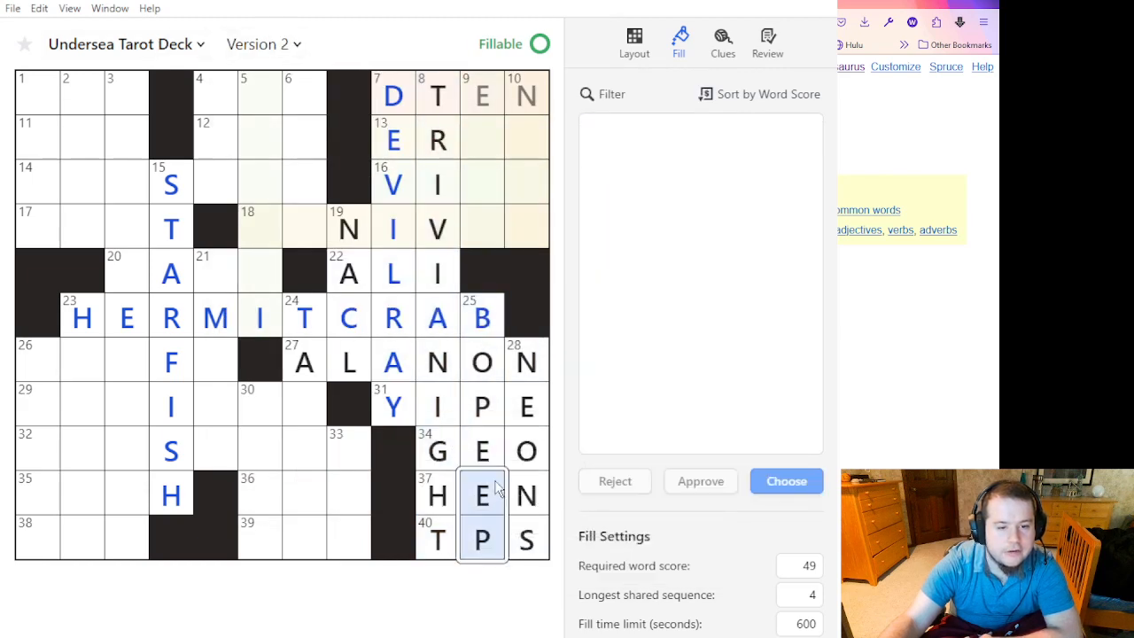
left_click_drag(495, 482, 431, 328)
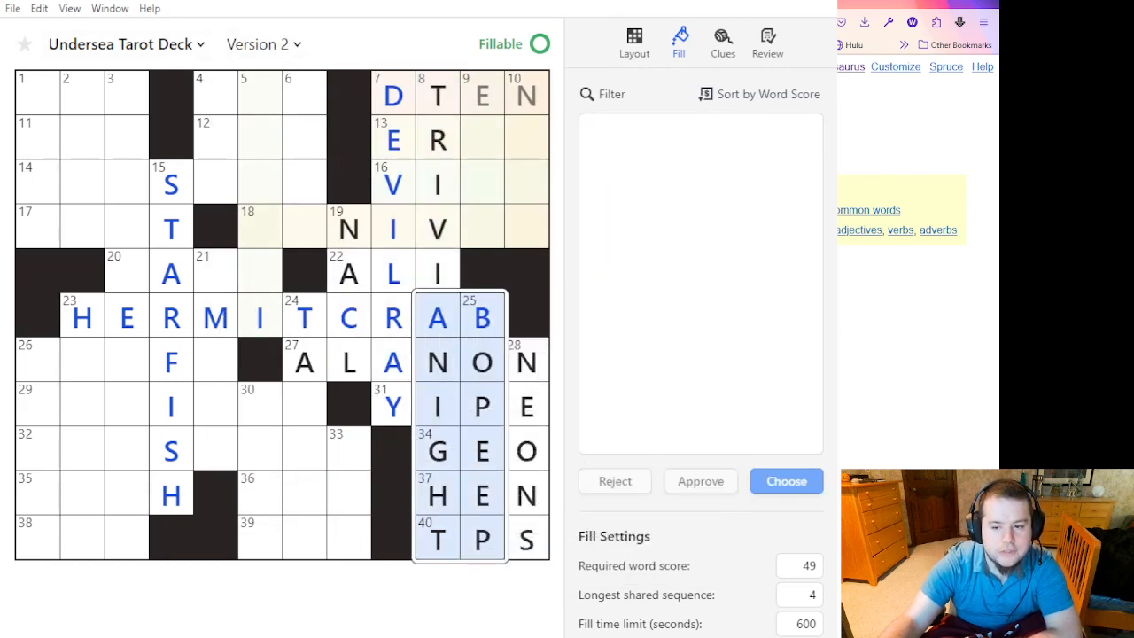
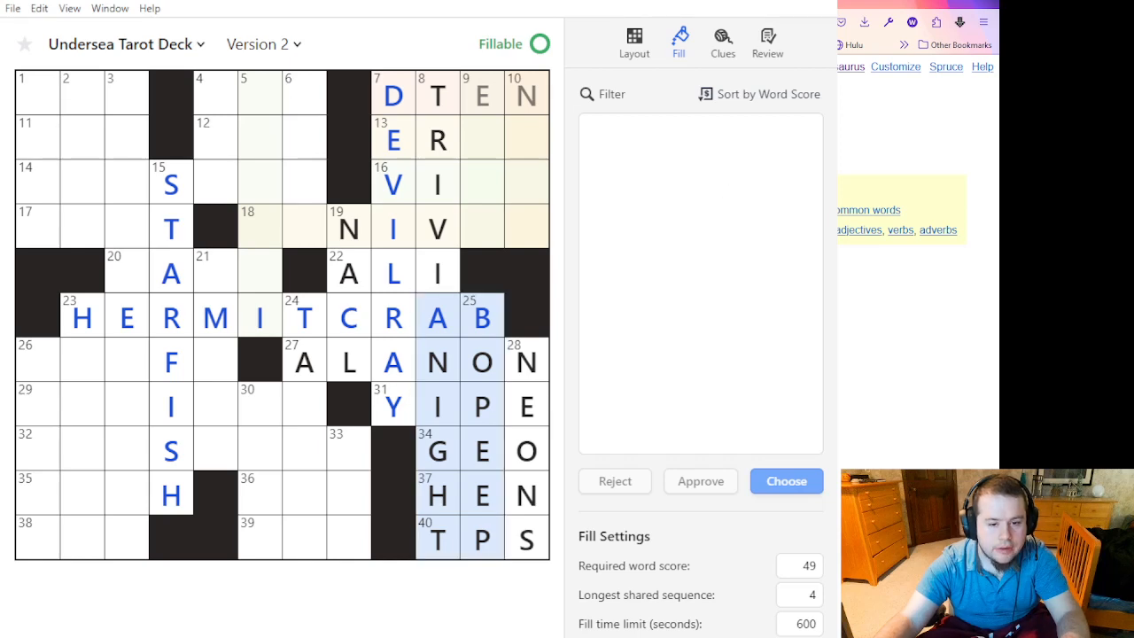
key("alt+Tab")
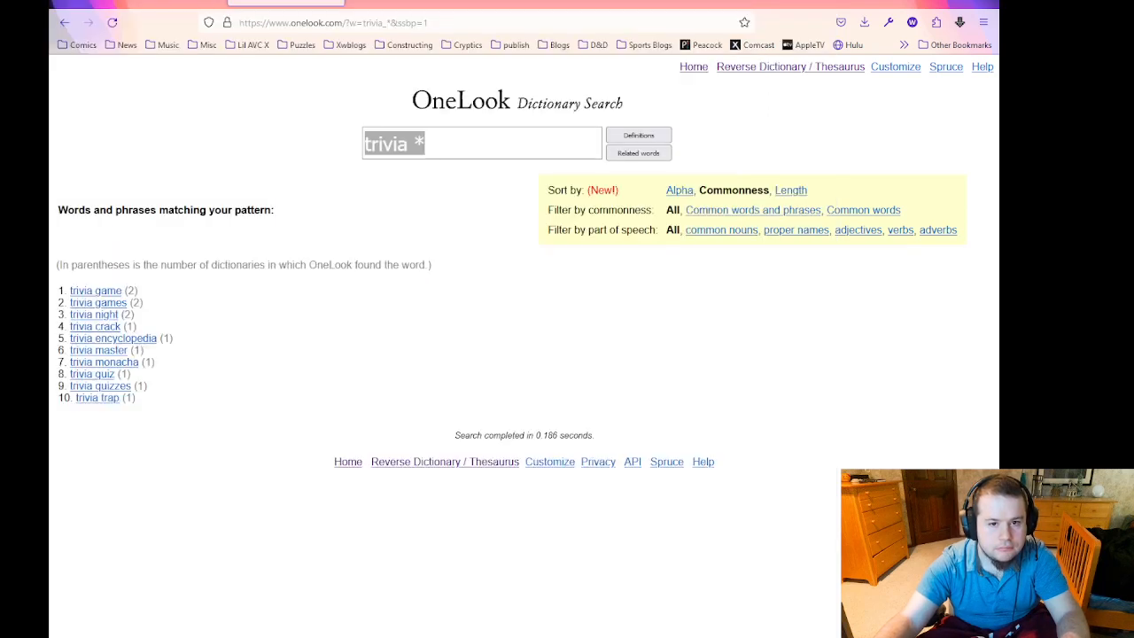
key("alt+Tab")
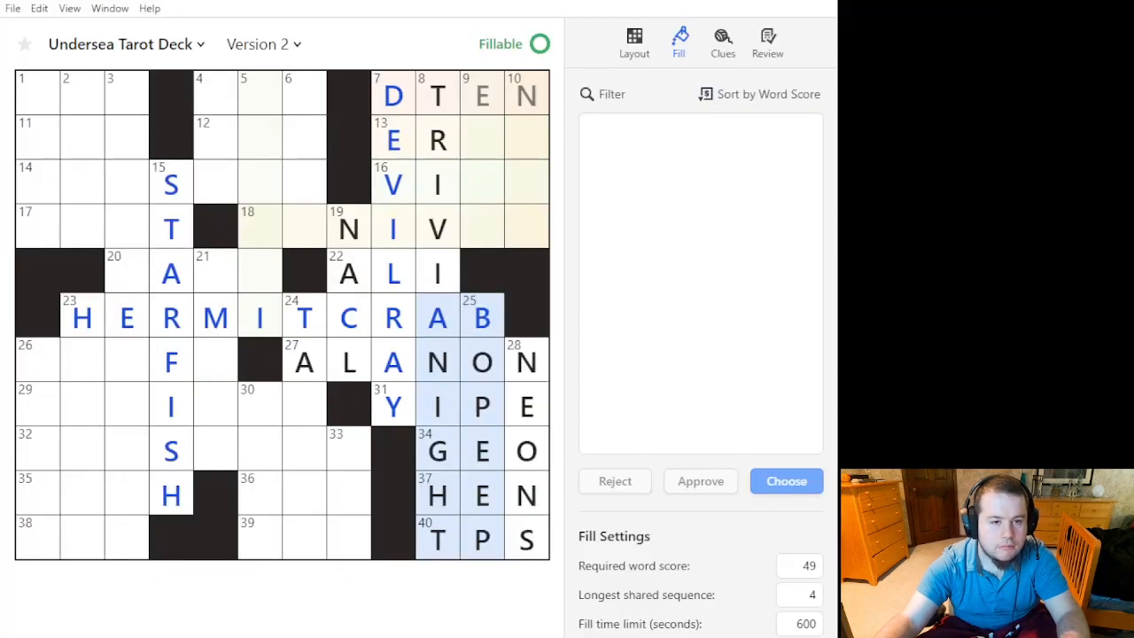
left_click(457, 42)
Preview boniver, minivan and miniver in 18-Across and reject miniver.
left_click(482, 229)
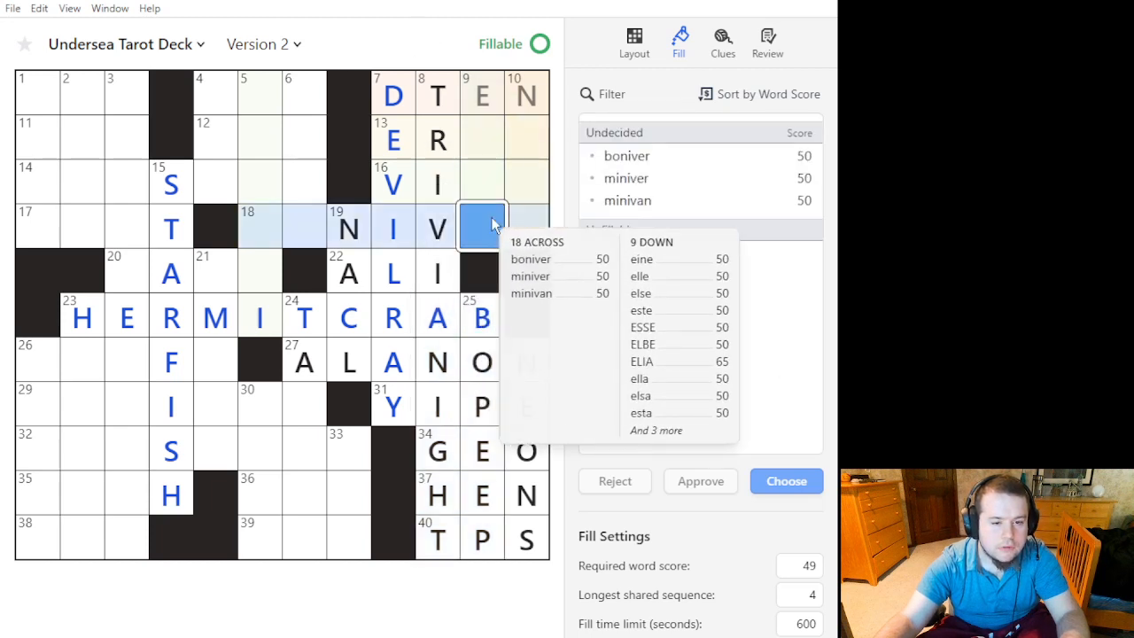
left_click(731, 159)
left_click(730, 208)
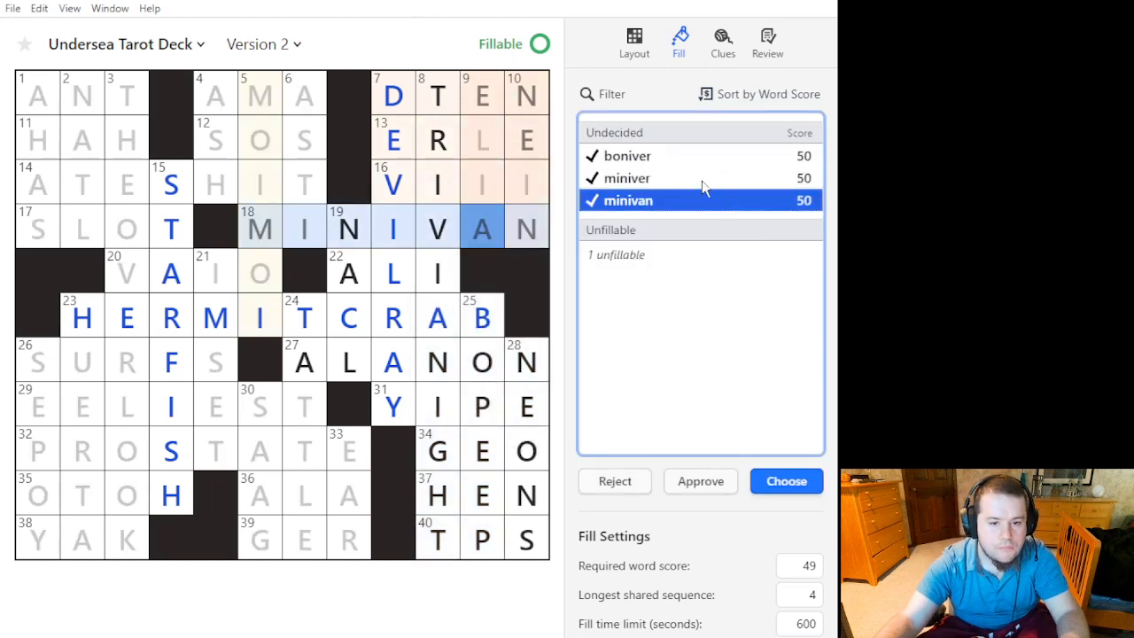
left_click(701, 181)
left_click(640, 483)
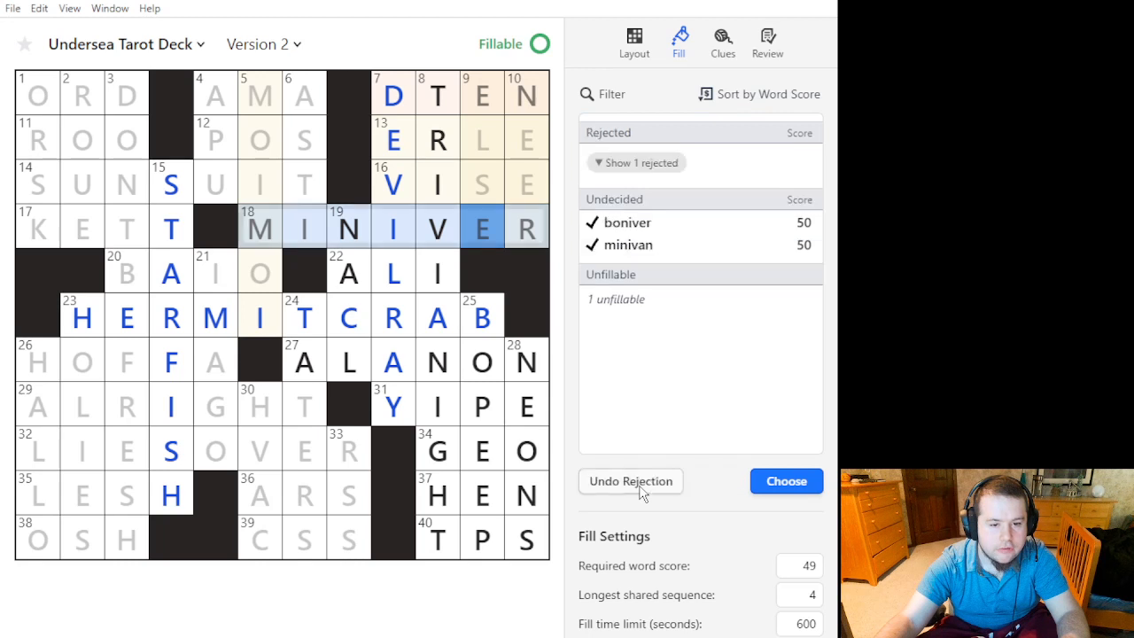
Compare the fills produced by ERLE, ERSE and erie in 13-Across.
left_click(510, 157)
left_click(694, 178)
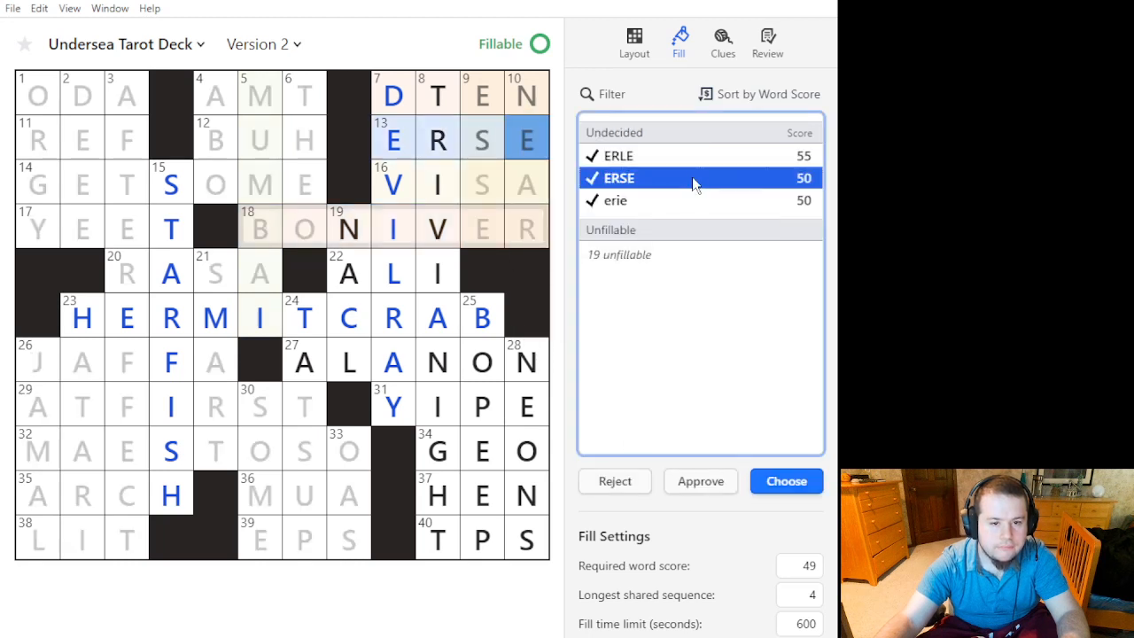
left_click(694, 201)
left_click(696, 180)
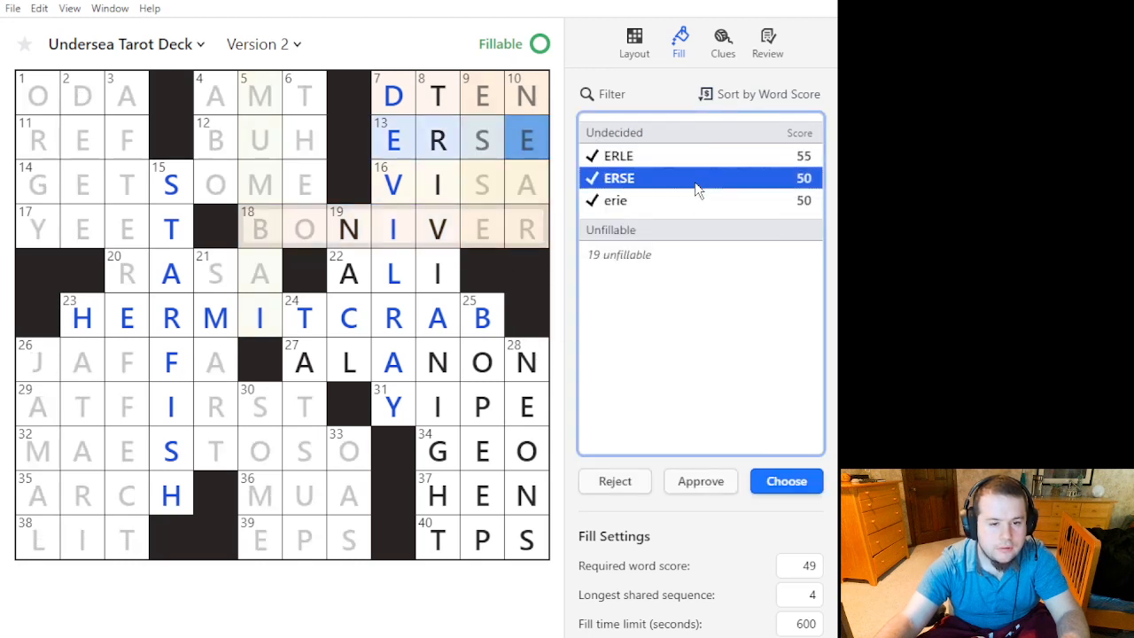
left_click(699, 159)
left_click(697, 181)
left_click(696, 197)
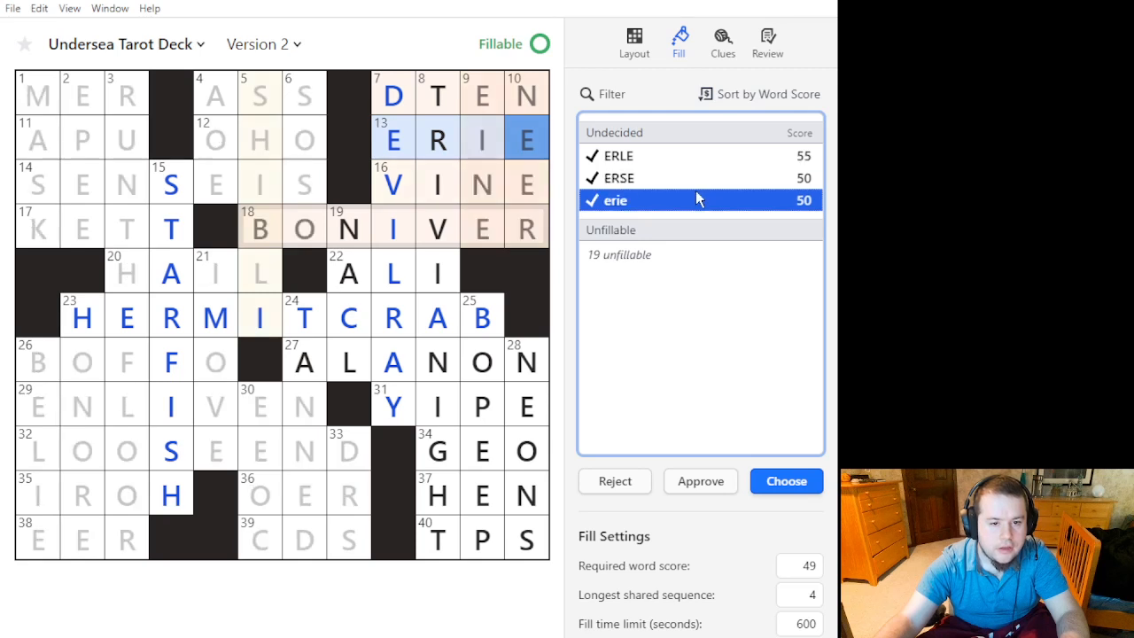
left_click(701, 158)
left_click(700, 180)
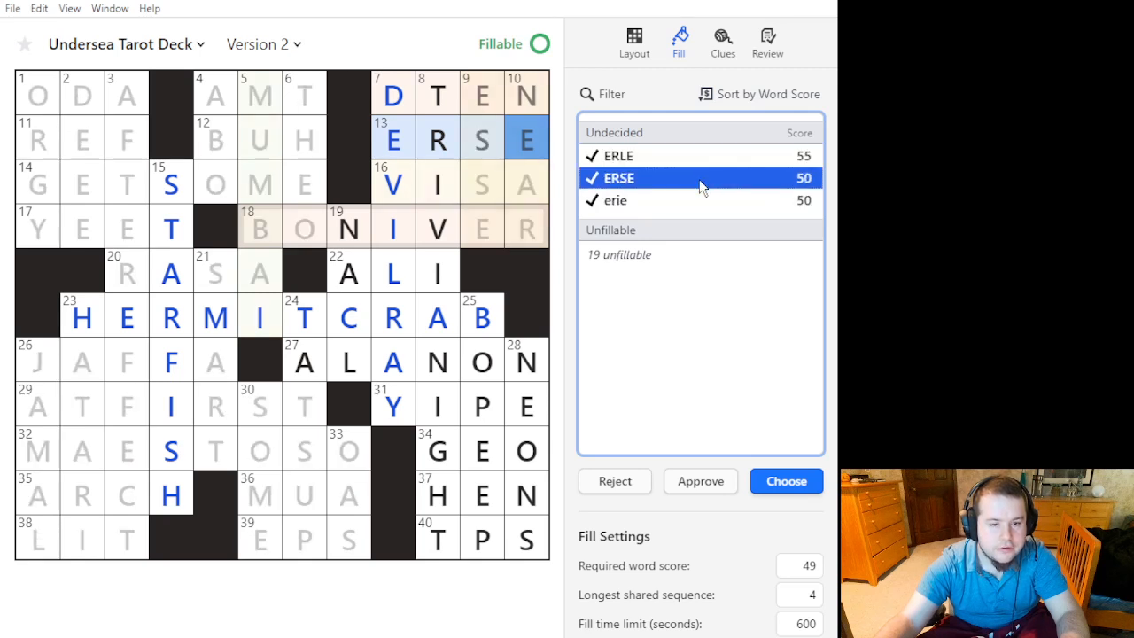
left_click(699, 161)
left_click(698, 196)
Preview elle and else in 9-Down and compare the resulting fills.
left_click(499, 173)
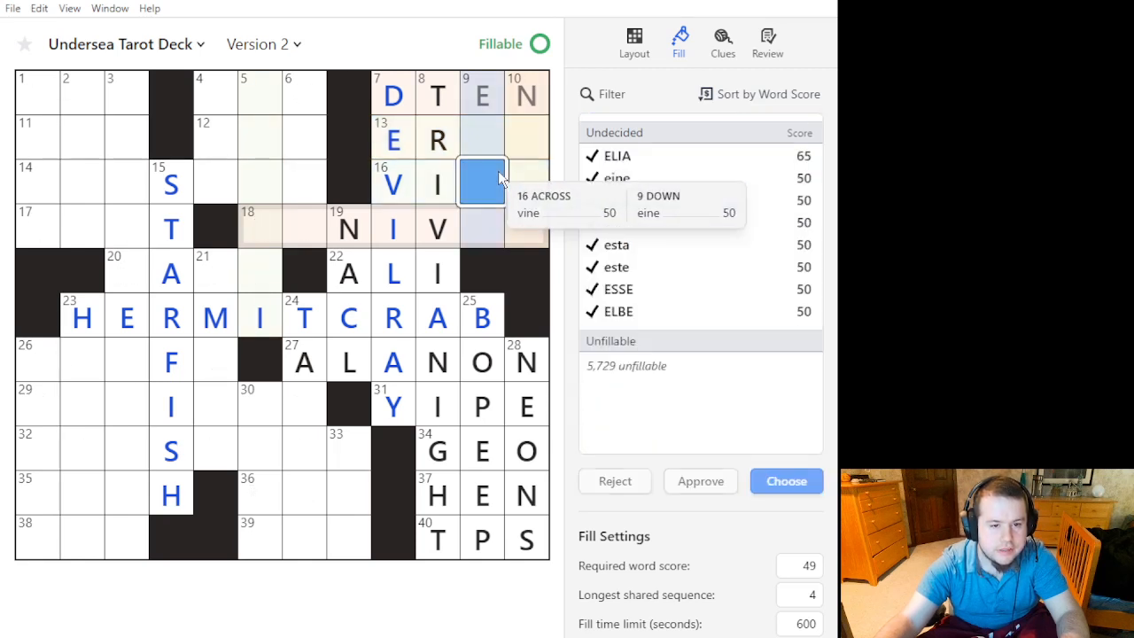
left_click(756, 204)
left_click(752, 222)
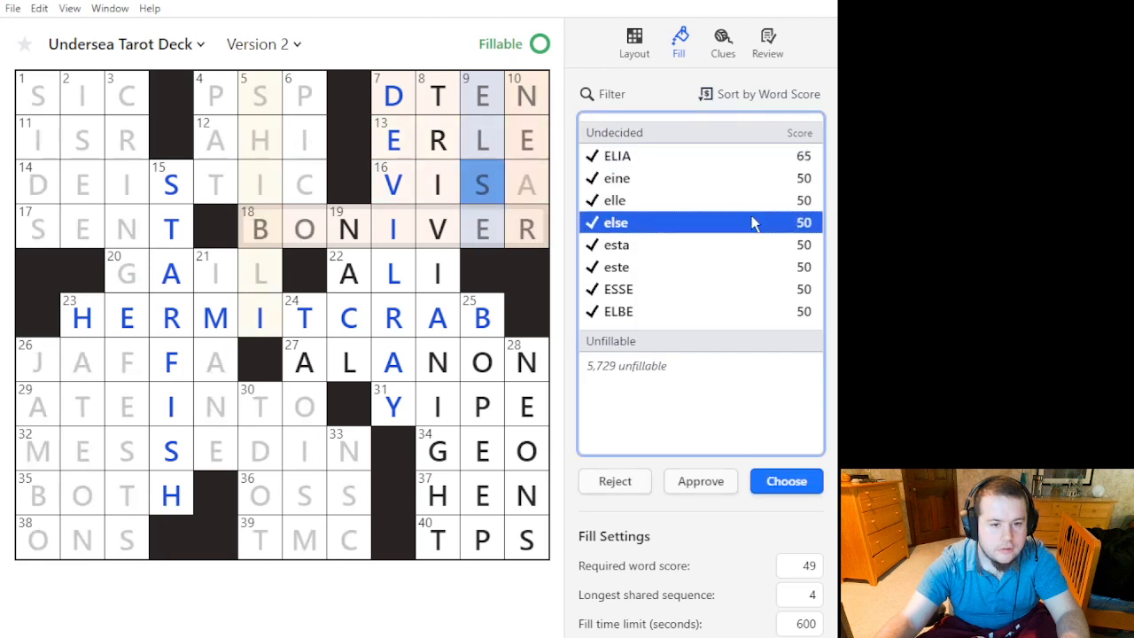
left_click(754, 203)
left_click(749, 226)
Recheck ERLE, erie and ERSE in 13-Across and choose ERSE.
left_click(482, 139)
left_click(685, 159)
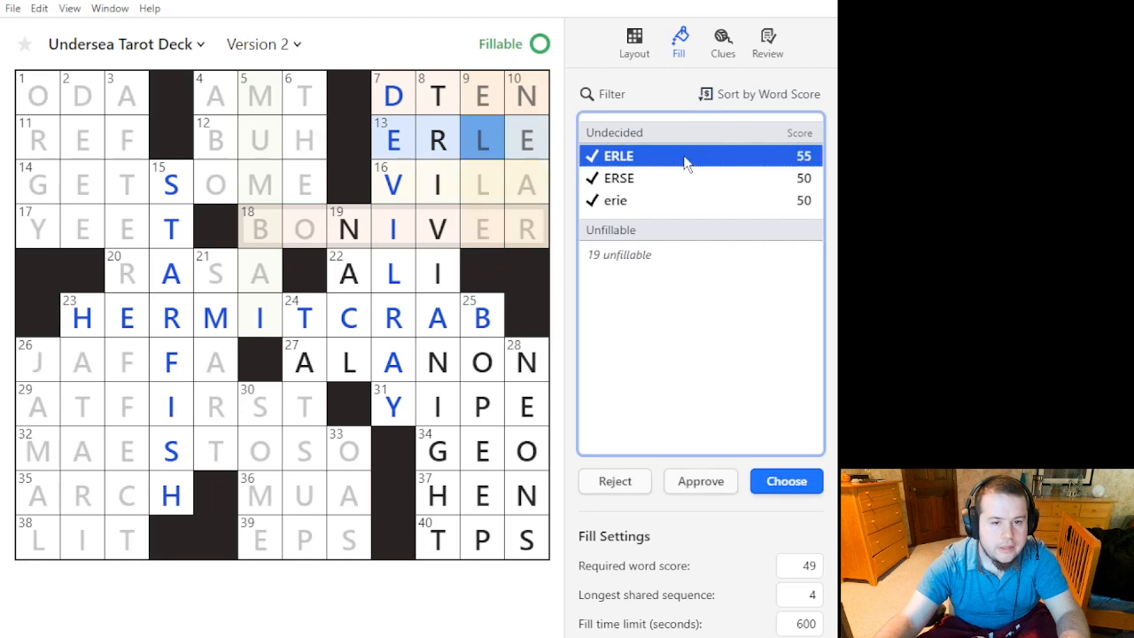
left_click(685, 201)
left_click(689, 163)
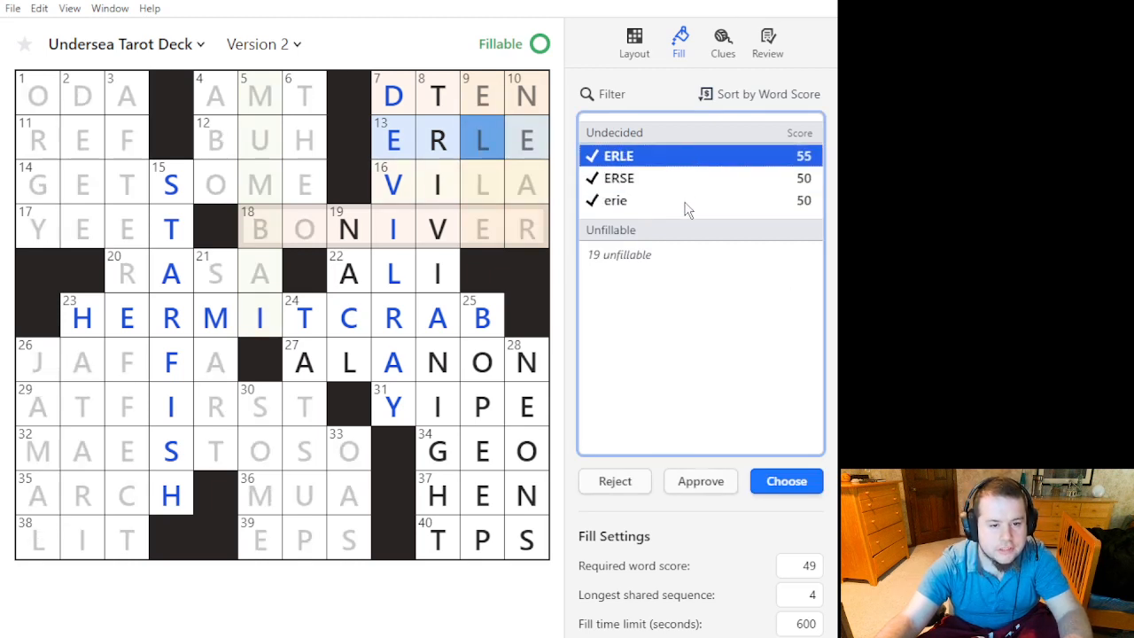
left_click(685, 204)
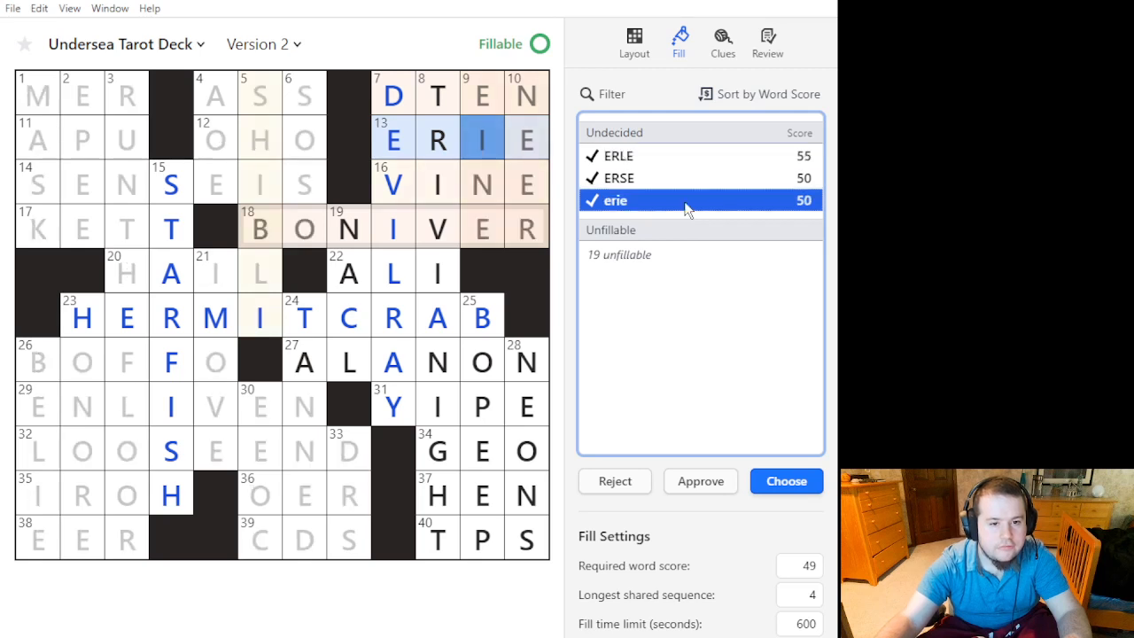
mouse_move(543, 157)
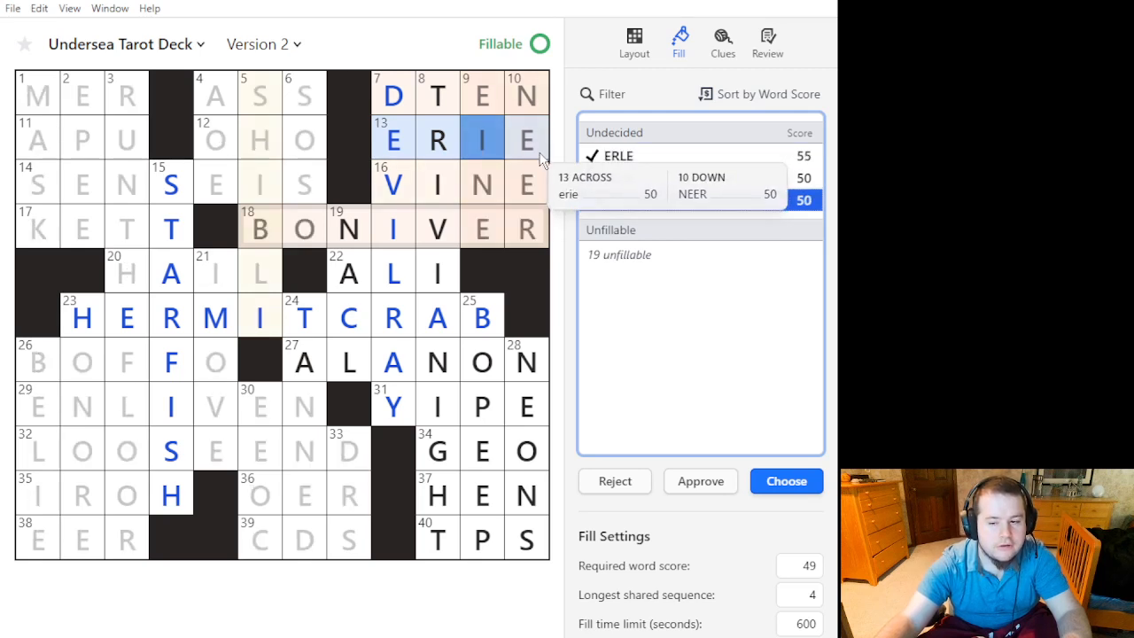
left_click(658, 182)
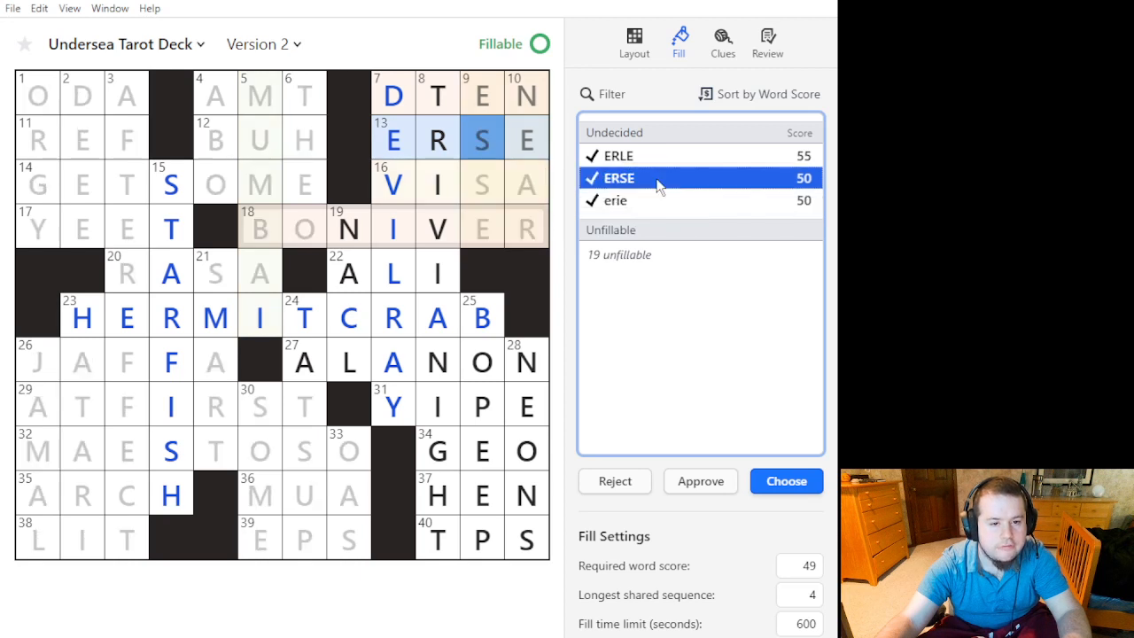
double_click(659, 182)
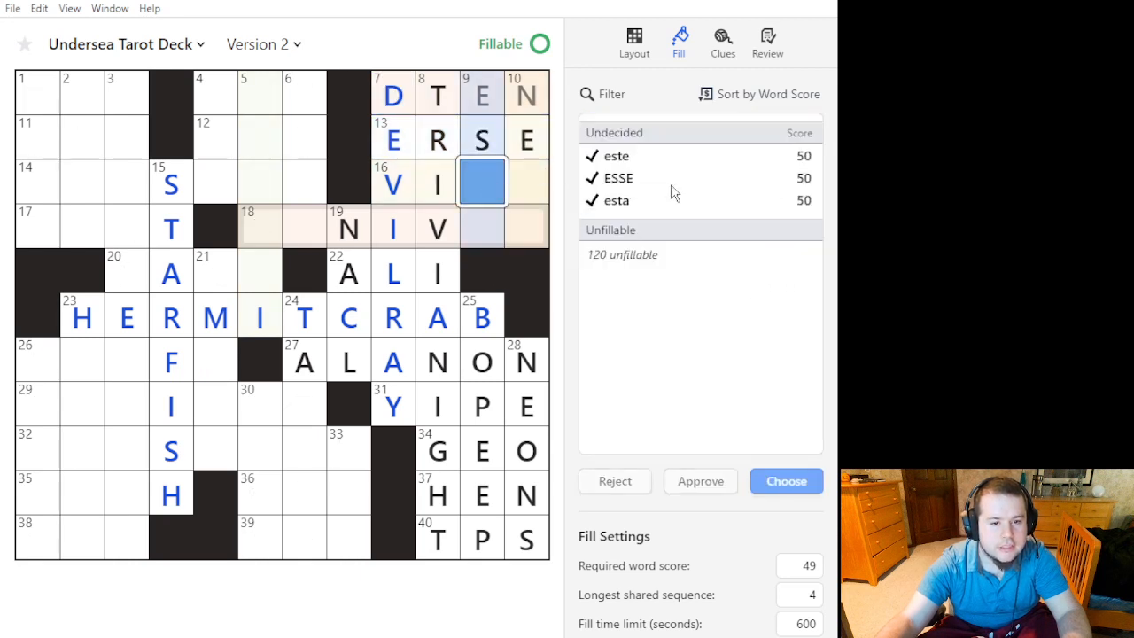
Compare the fills produced by este, ESSE and esta in 9-Down.
left_click(699, 177)
left_click(696, 198)
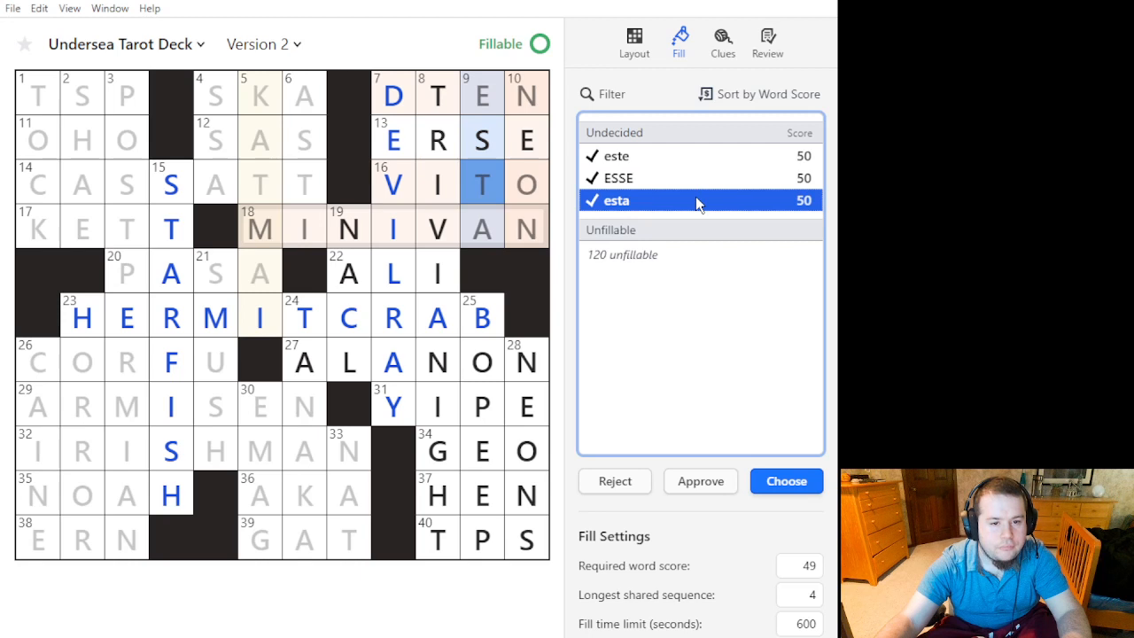
key("Up")
key("Up")
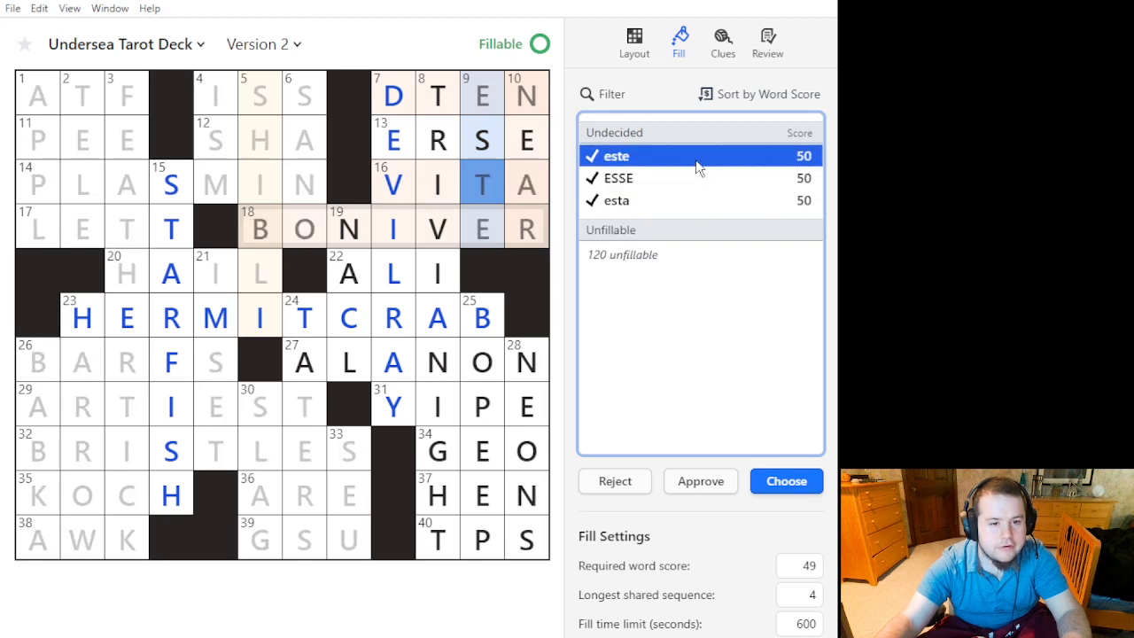
key("Down")
key("Down")
left_click(697, 177)
left_click(695, 155)
left_click(697, 177)
left_click(696, 194)
left_click(696, 177)
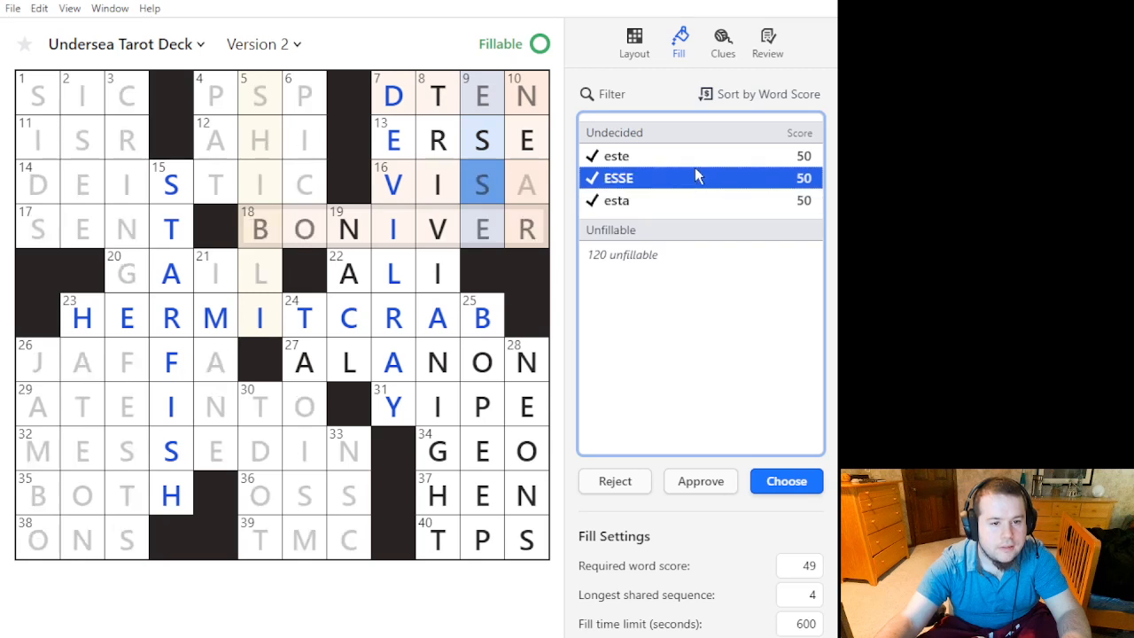
left_click(696, 163)
left_click(696, 176)
left_click(696, 197)
left_click(703, 177)
left_click(703, 155)
left_click(702, 179)
left_click(697, 199)
left_click(700, 182)
left_click(697, 158)
left_click(697, 175)
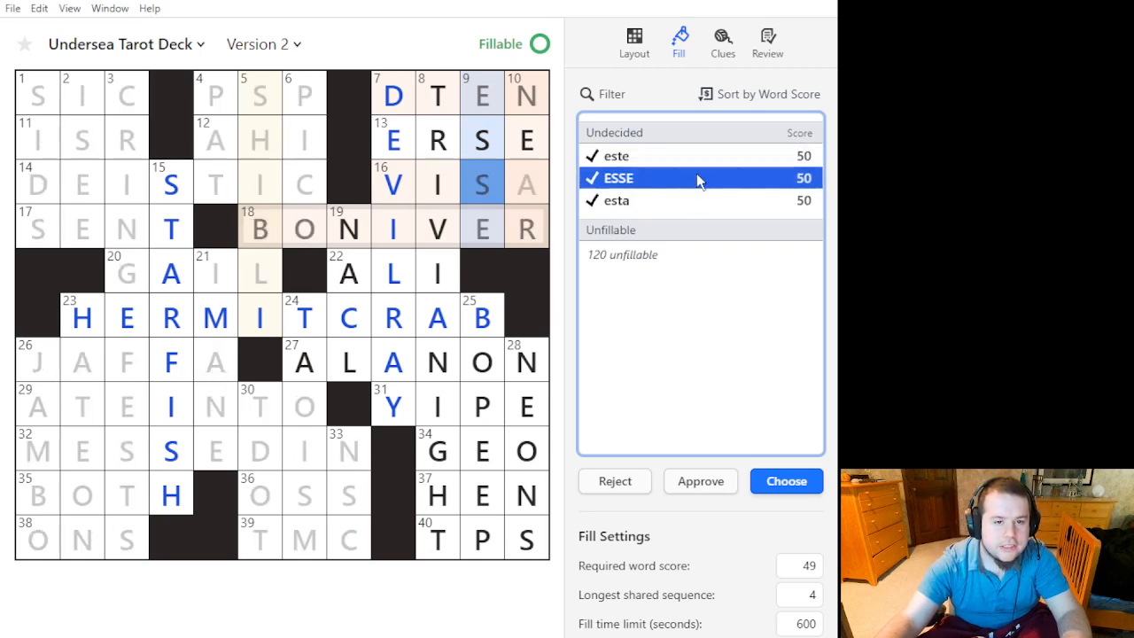
left_click(697, 199)
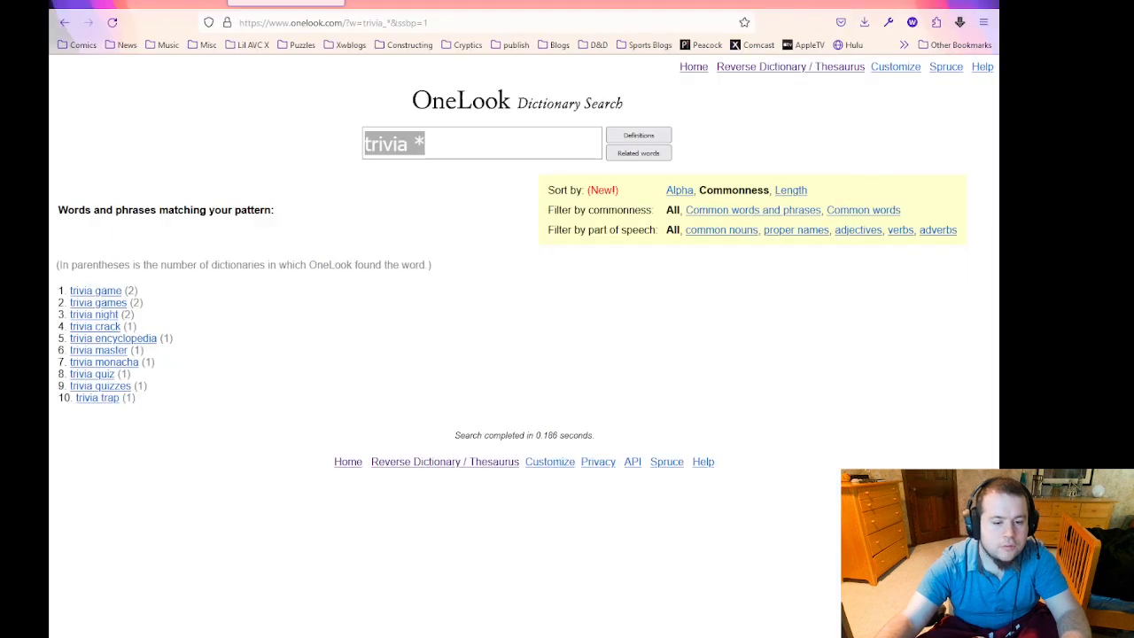
Switch to the web browser and look up the answer ESTE on Crossword Tracker.
left_click(520, 532)
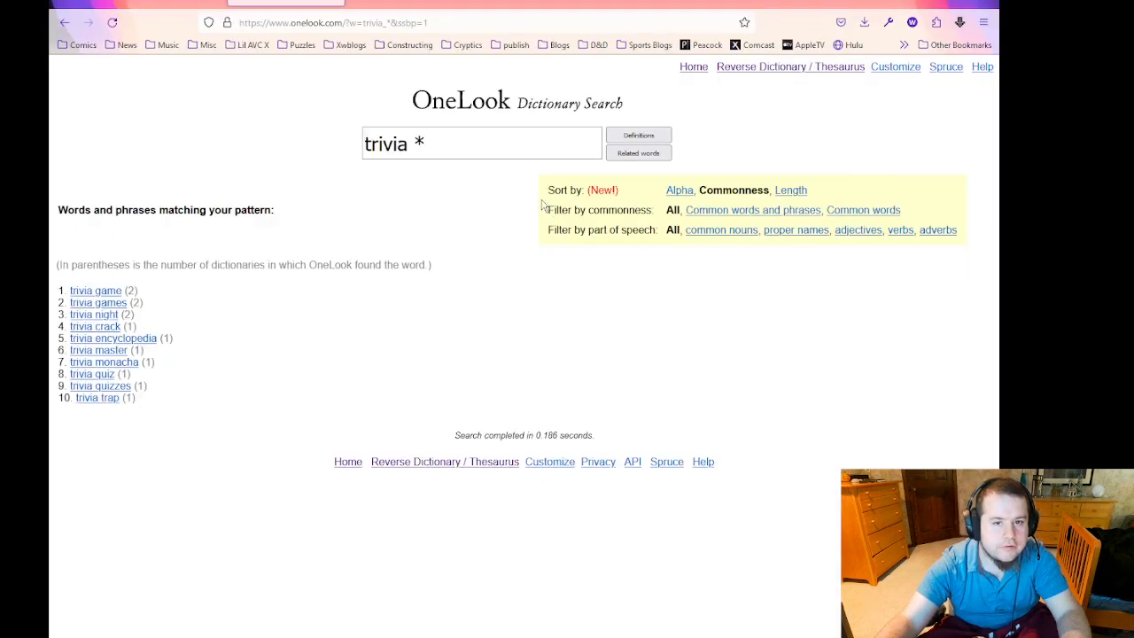
key("ctrl+Tab")
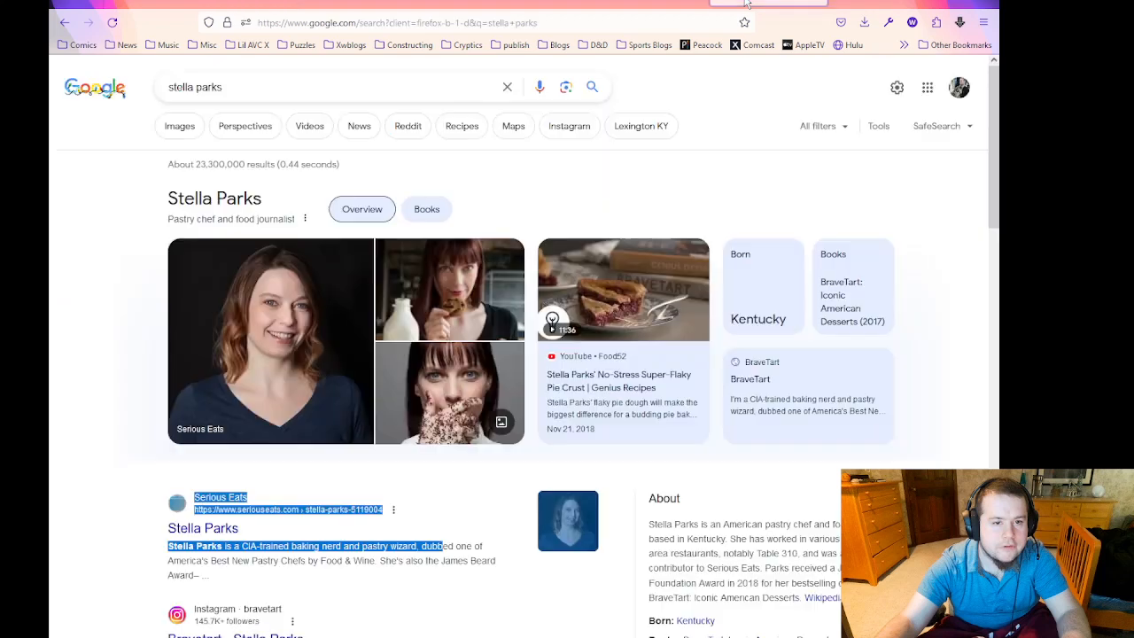
left_click(408, 44)
left_click(435, 140)
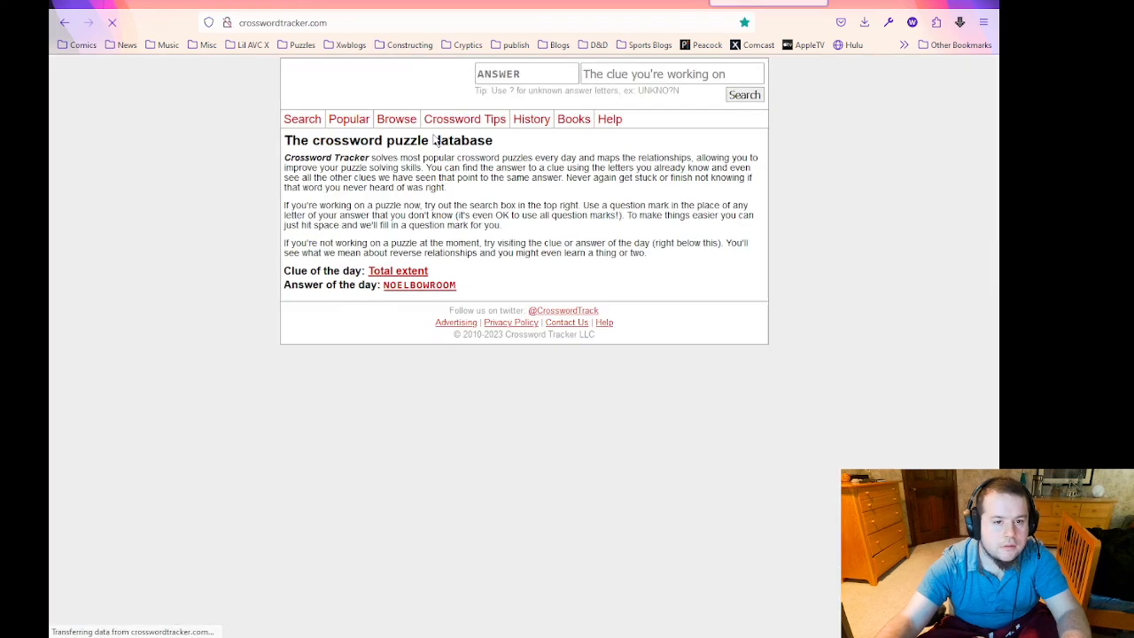
left_click(517, 75)
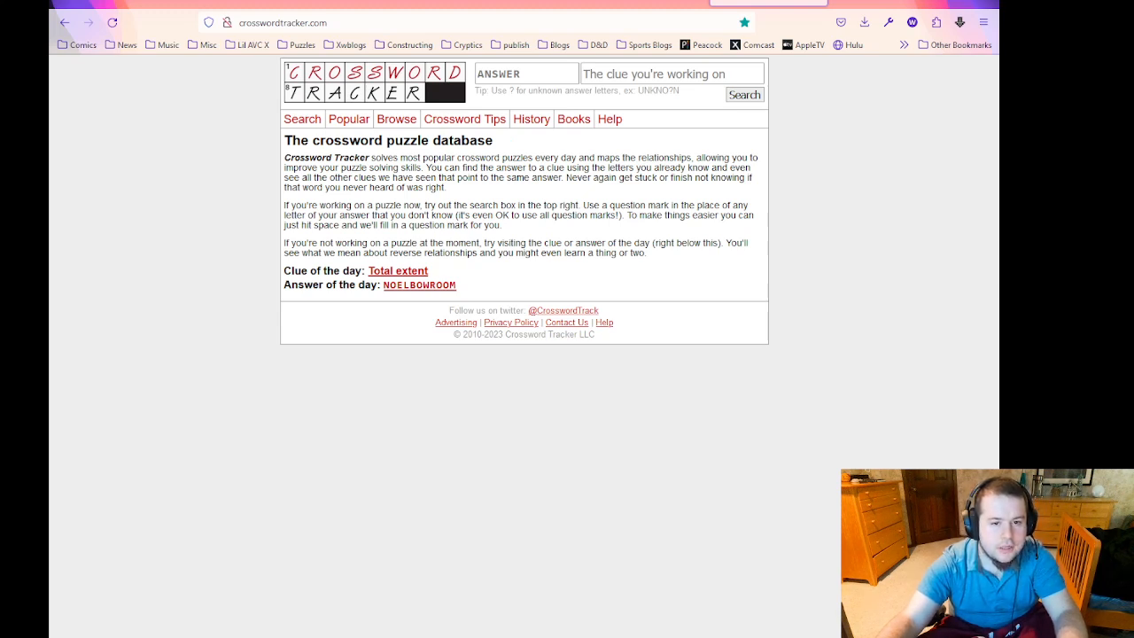
left_click(508, 69)
type("ESTE")
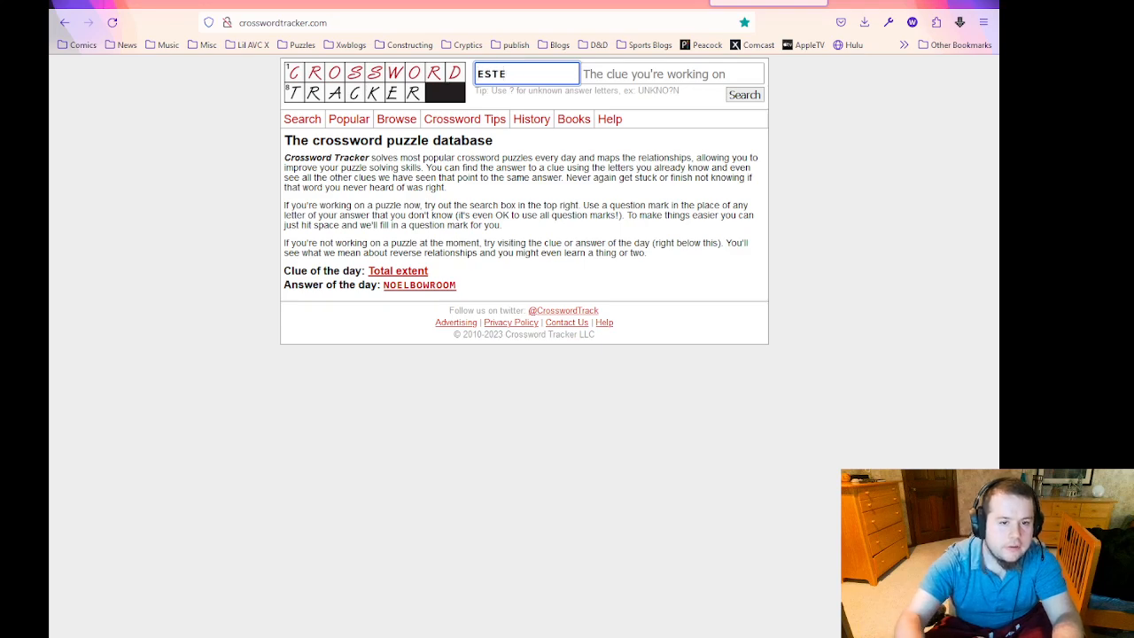
key("Return")
Scan the referring clues for ESTE and show the full list of its recent puzzle usage.
scroll(521, 188, "down", 2)
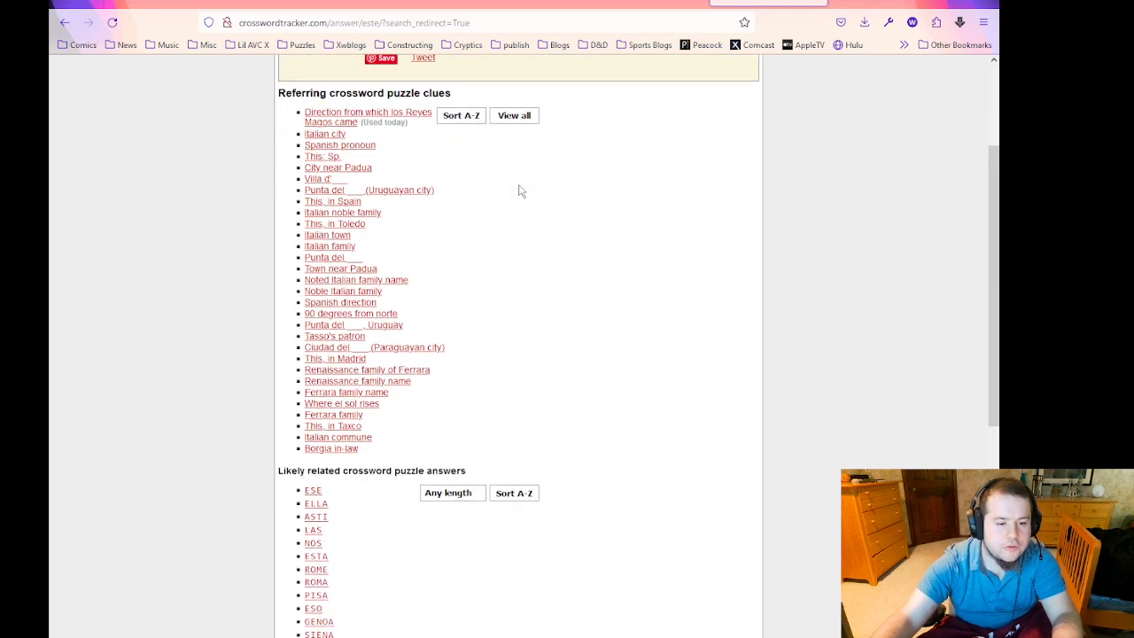
scroll(469, 245, "down", 4)
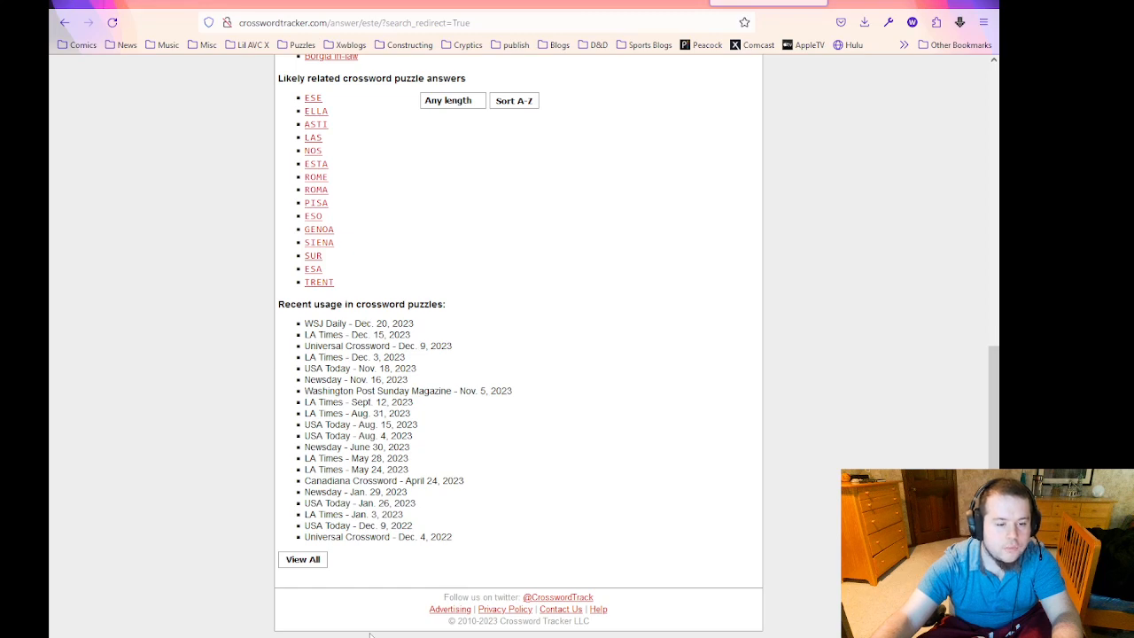
left_click(324, 561)
scroll(354, 532, "down", 3)
left_click_drag(486, 568, 469, 260)
scroll(468, 263, "up", 3)
left_click_drag(481, 325, 485, 370)
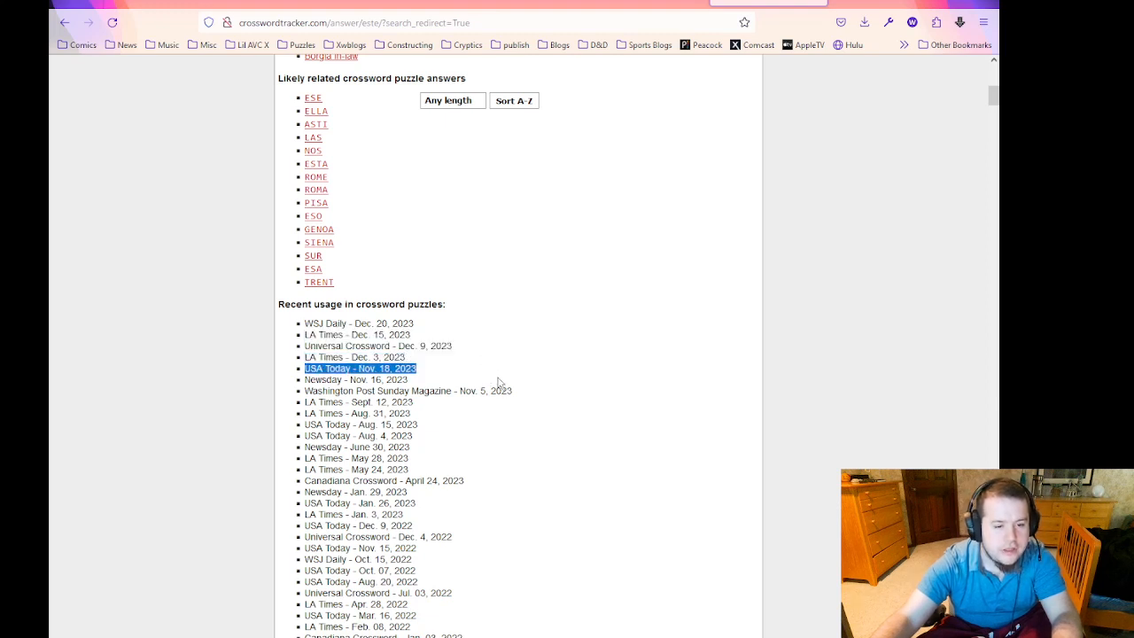
Examine which outlets ran ESTE and when, focusing on the late-2023 Universal Crossword, LA Times and USA Today entries.
left_click(501, 381)
left_click_drag(499, 374, 281, 339)
left_click(282, 345)
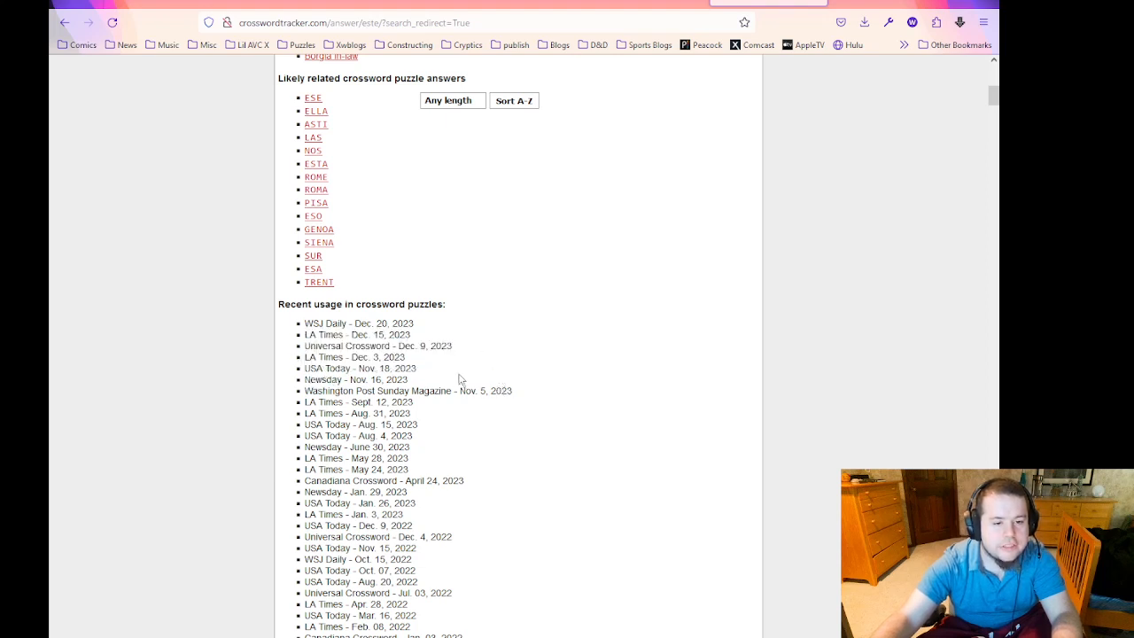
left_click_drag(447, 373, 287, 352)
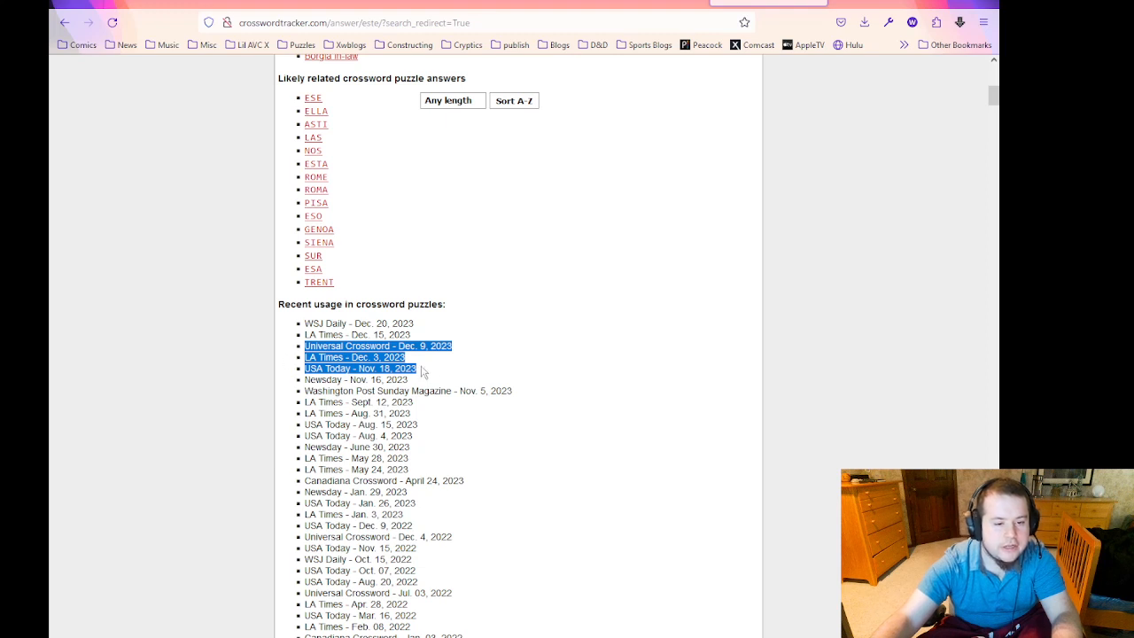
left_click_drag(451, 379, 306, 368)
left_click(507, 372)
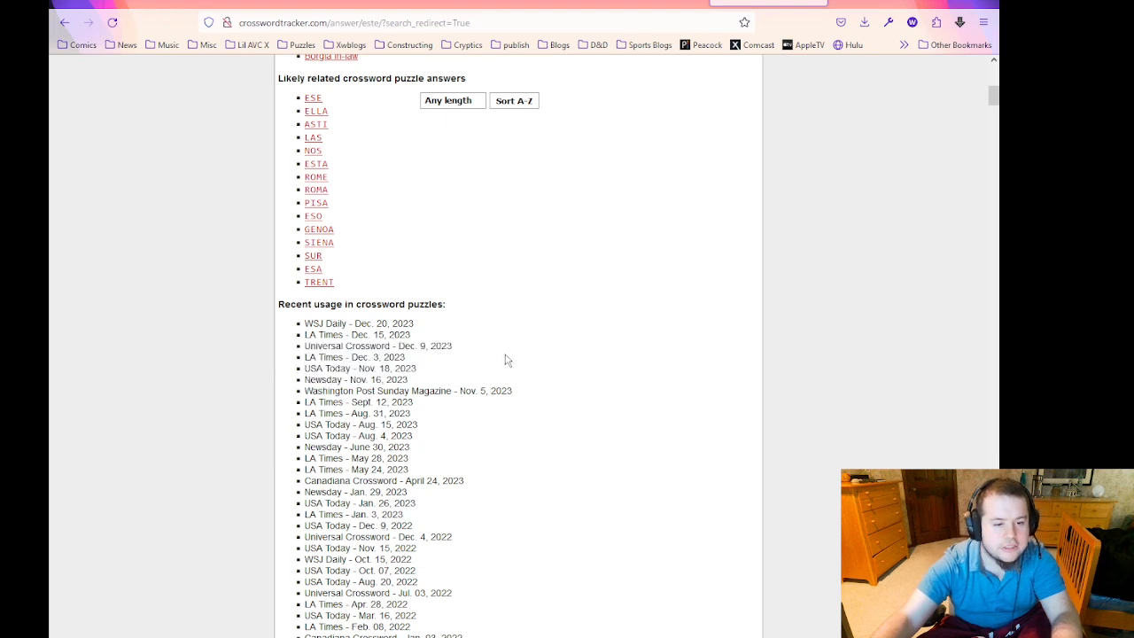
mouse_move(505, 355)
left_mouse_down()
mouse_move(495, 326)
mouse_move(485, 350)
left_mouse_up()
left_click(495, 326)
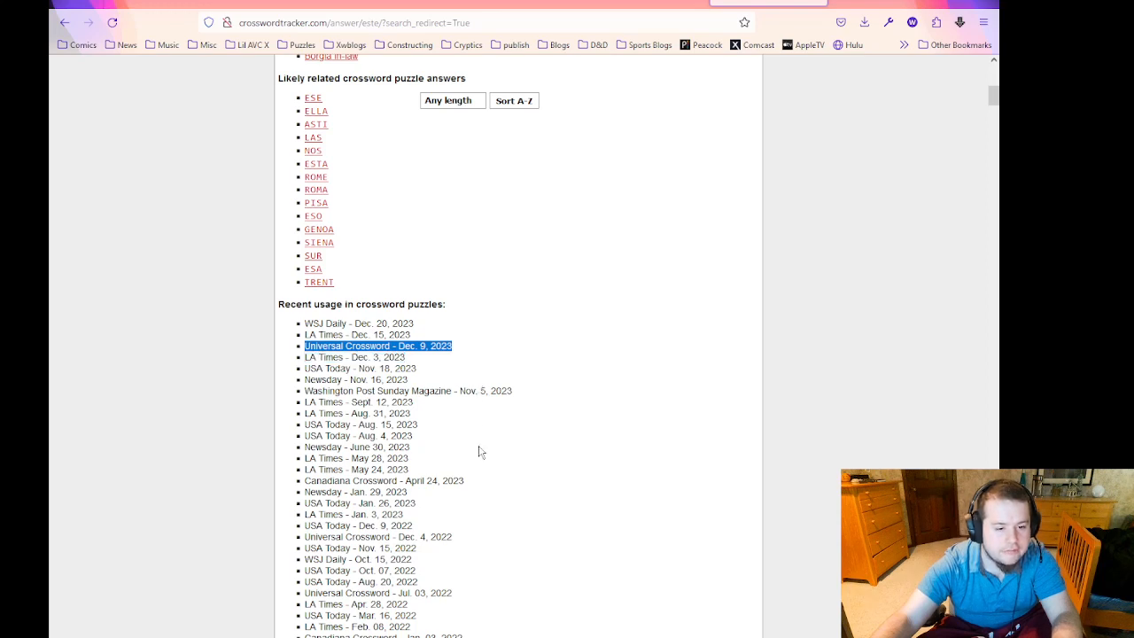
left_click_drag(485, 474, 490, 490)
scroll(490, 491, "down", 3)
scroll(490, 491, "up", 5)
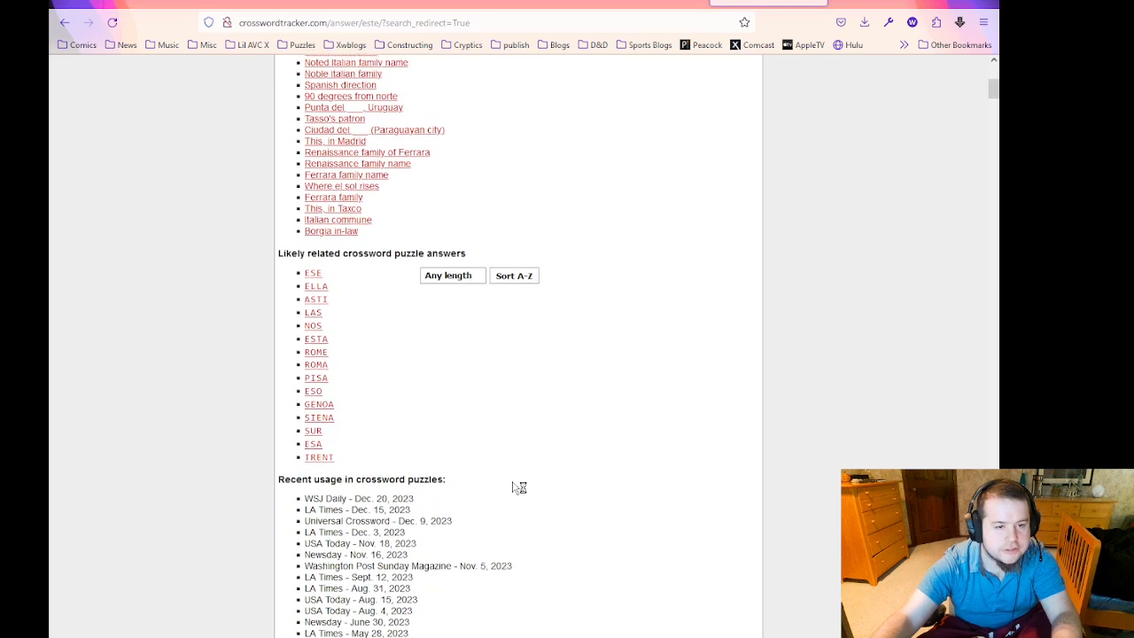
scroll(519, 488, "up", 5)
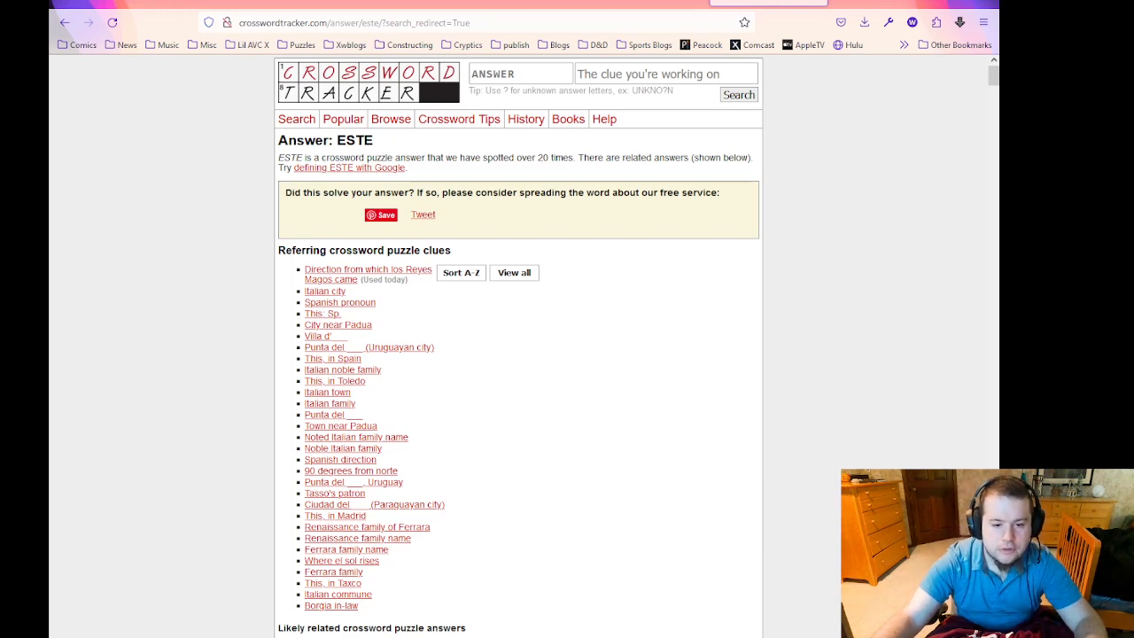
Return to the crossword editor and preview este in 9-Down.
key("alt+Tab")
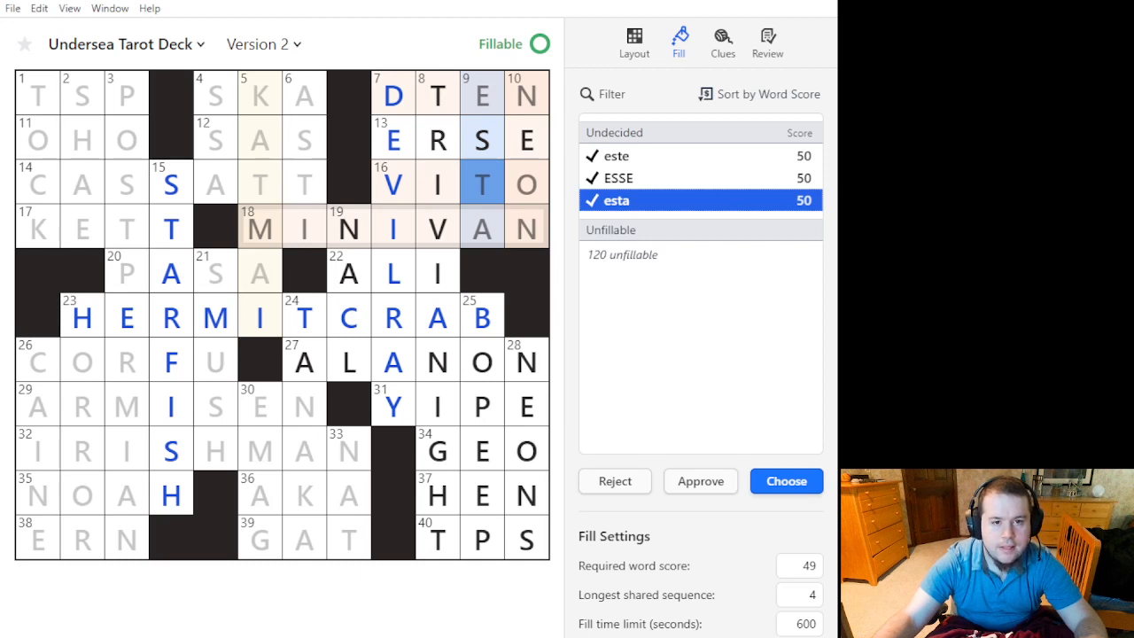
left_click(592, 76)
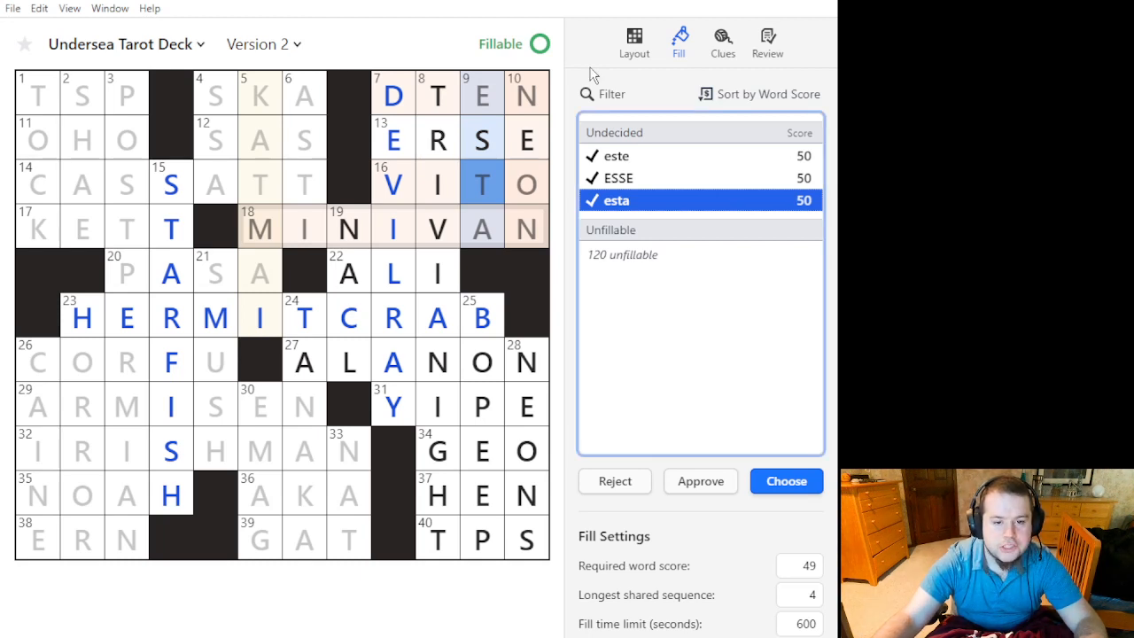
left_click(638, 163)
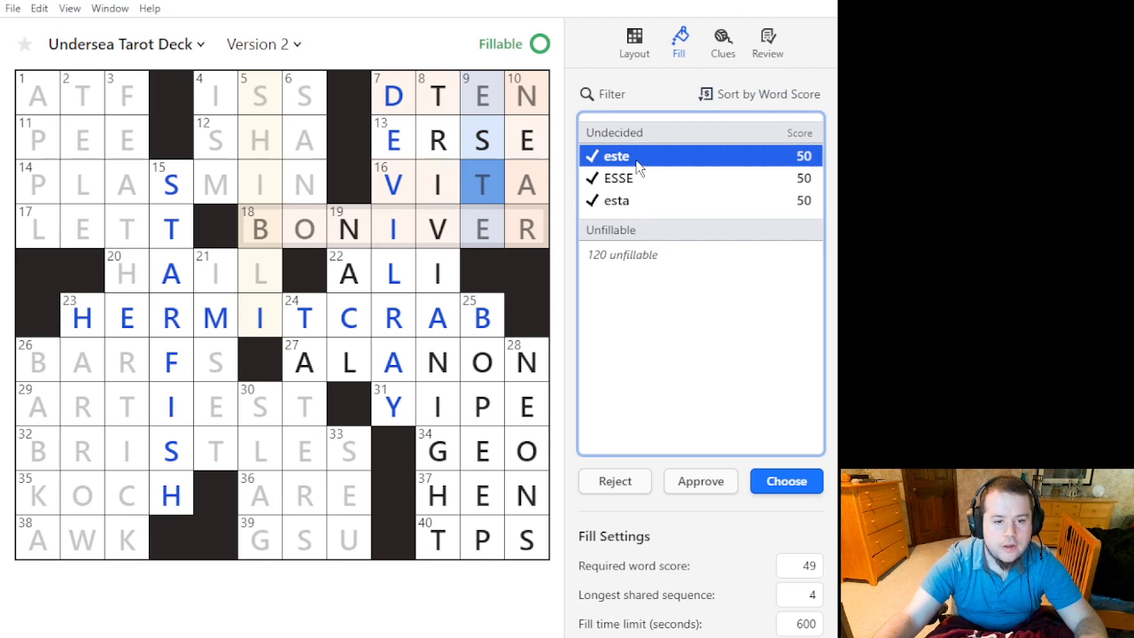
mouse_move(548, 202)
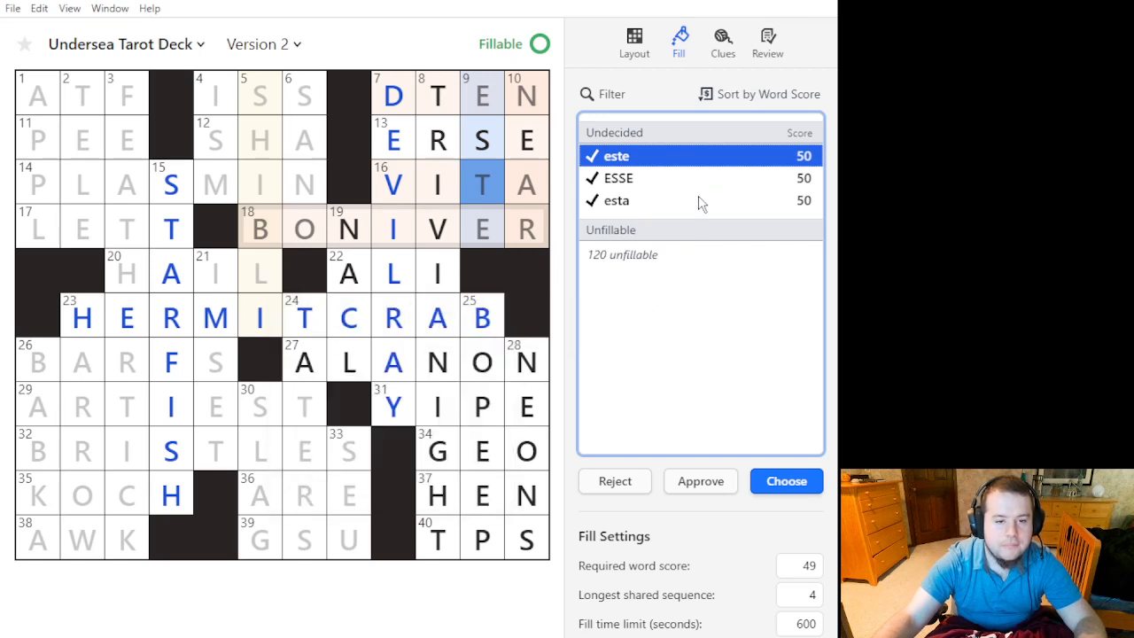
Undo the ERSE choice in 13-Across and preview esta in 9-Down.
left_click(529, 155)
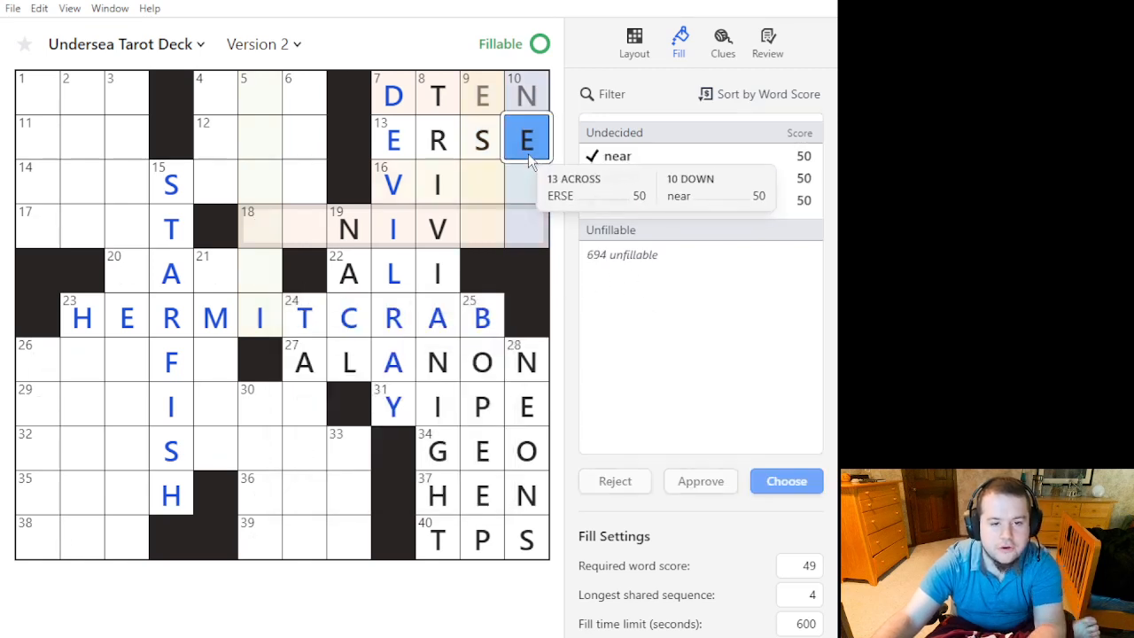
key("Up")
key("Left")
left_click(497, 152)
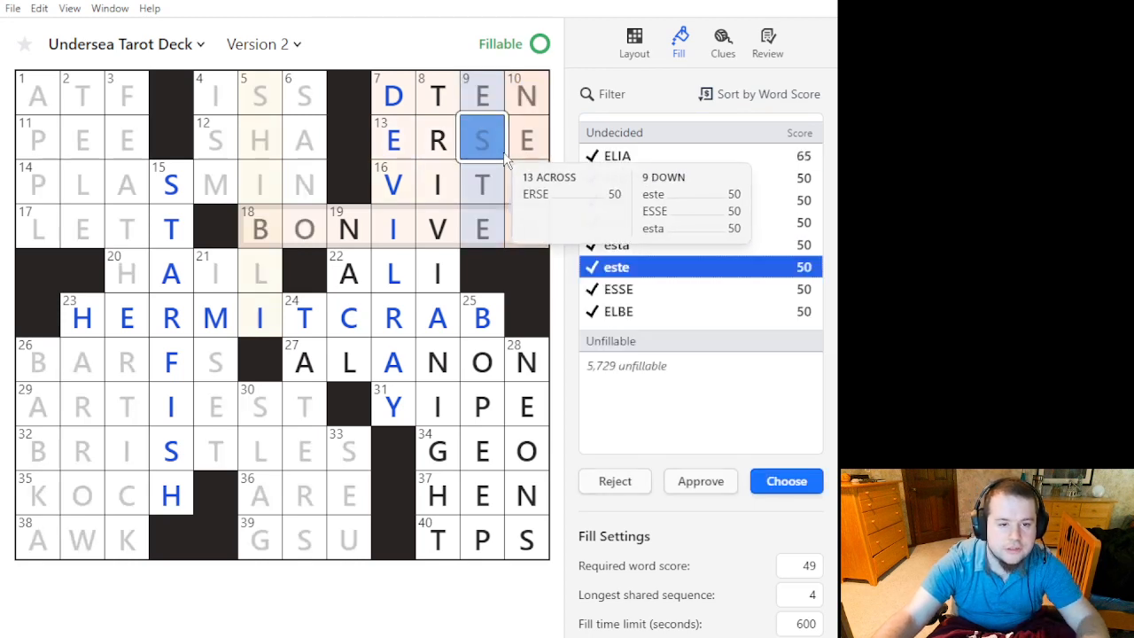
left_click(665, 253)
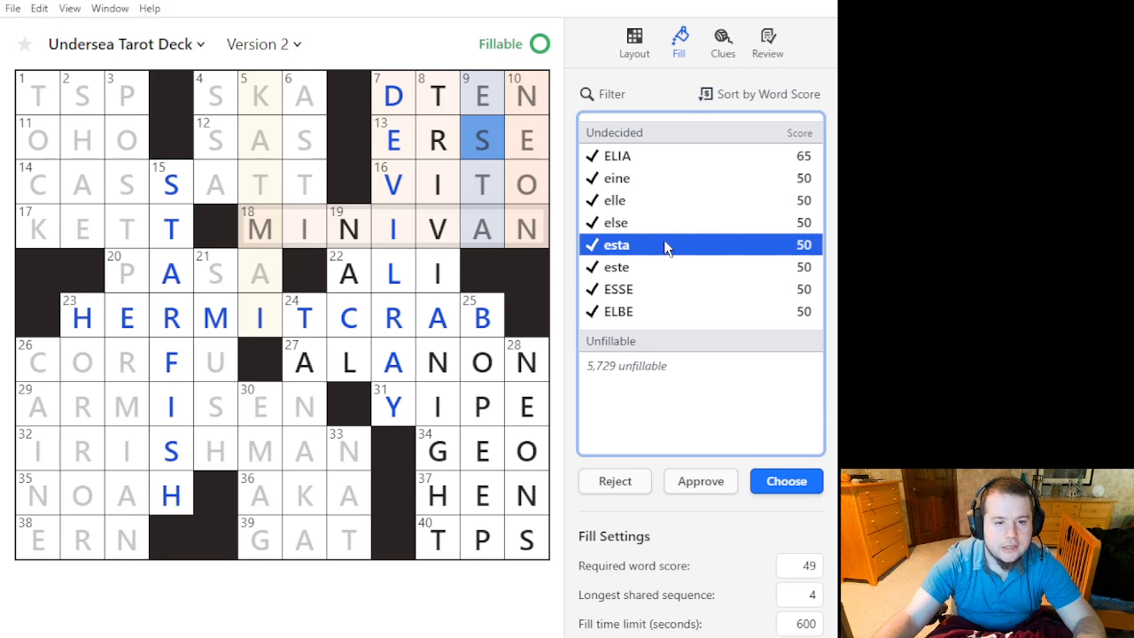
Choose minivan in 18-Across and, after previewing nein, choose neon in 10-Down.
left_click(510, 234)
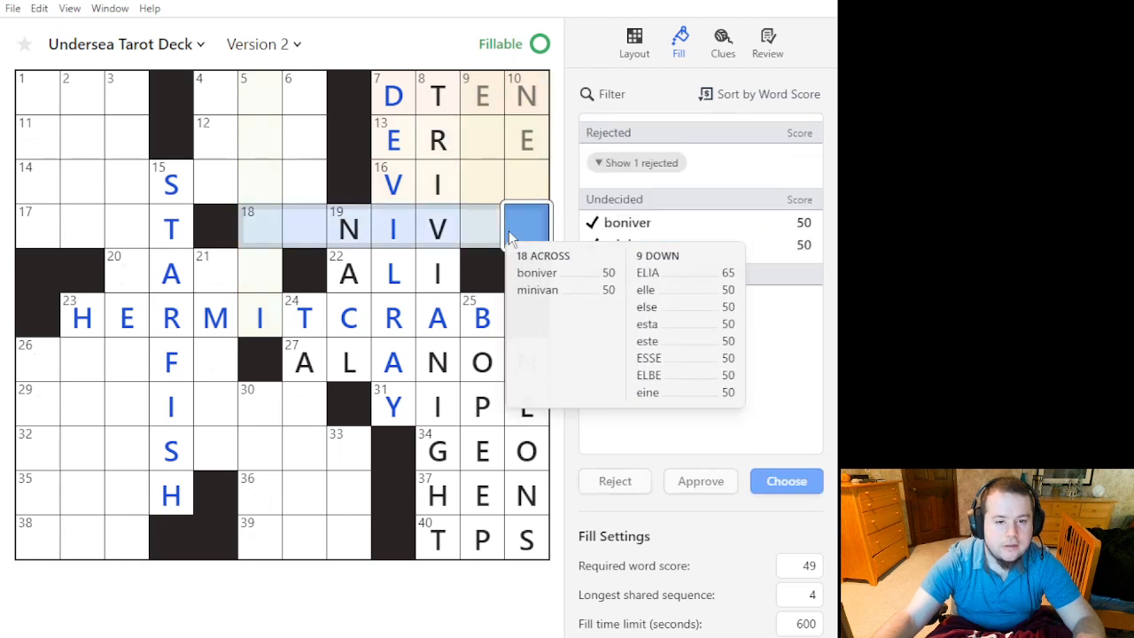
double_click(716, 241)
left_click(533, 191)
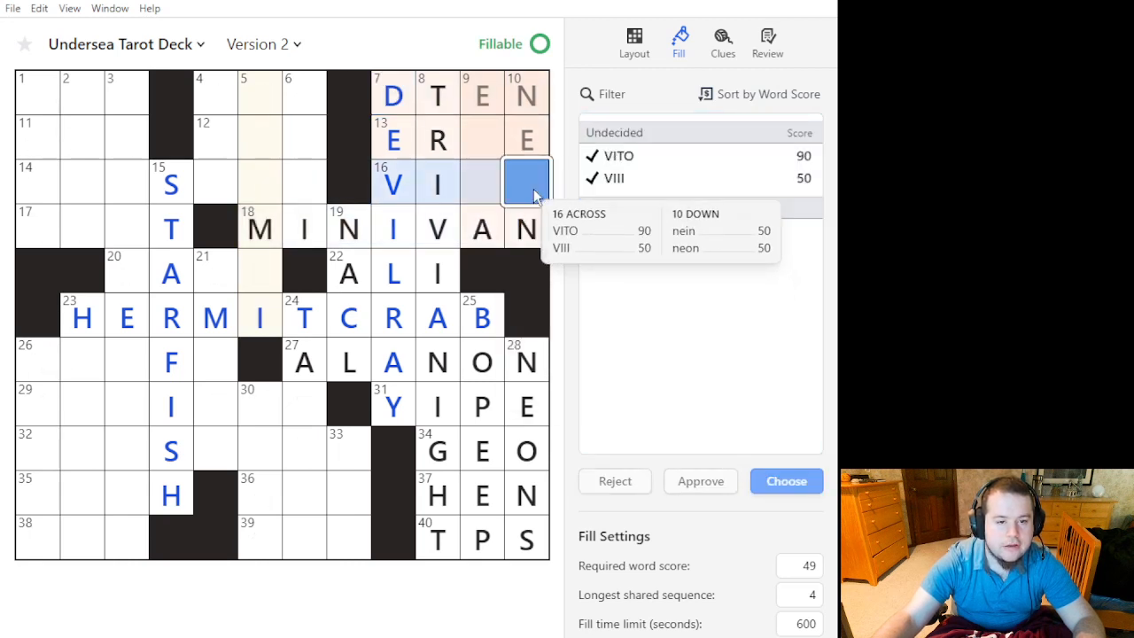
left_click(534, 192)
left_click(669, 159)
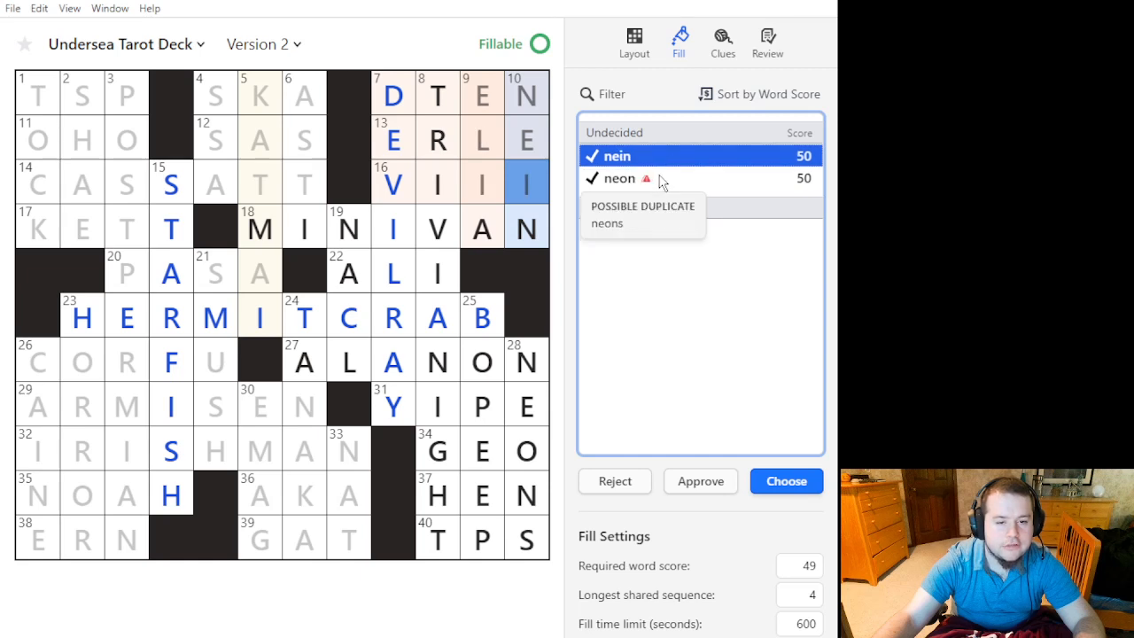
left_click(659, 180)
double_click(659, 178)
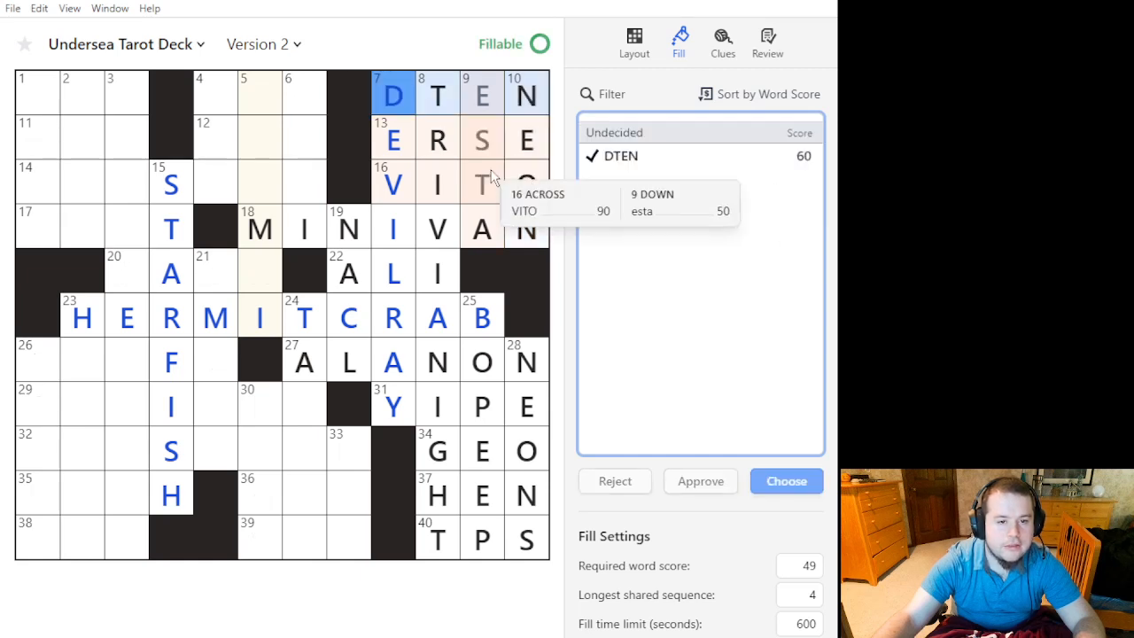
Choose DTEN in 7-Across and fill the open northeast squares to form ERSE and VITO.
double_click(645, 156)
left_click(630, 157)
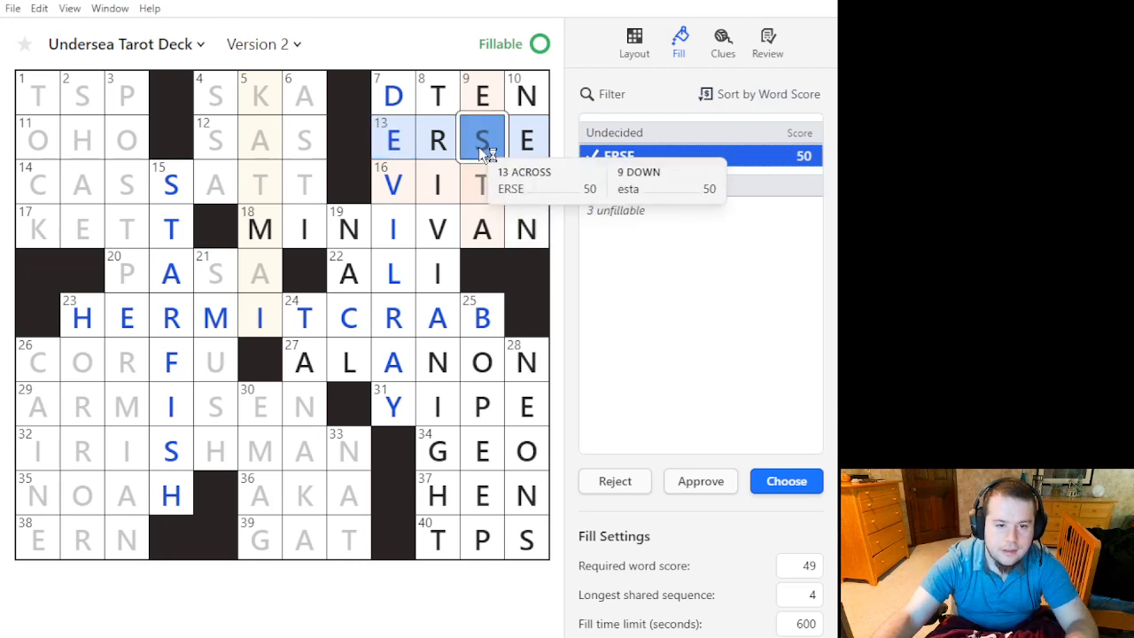
left_click(487, 186)
key("Return")
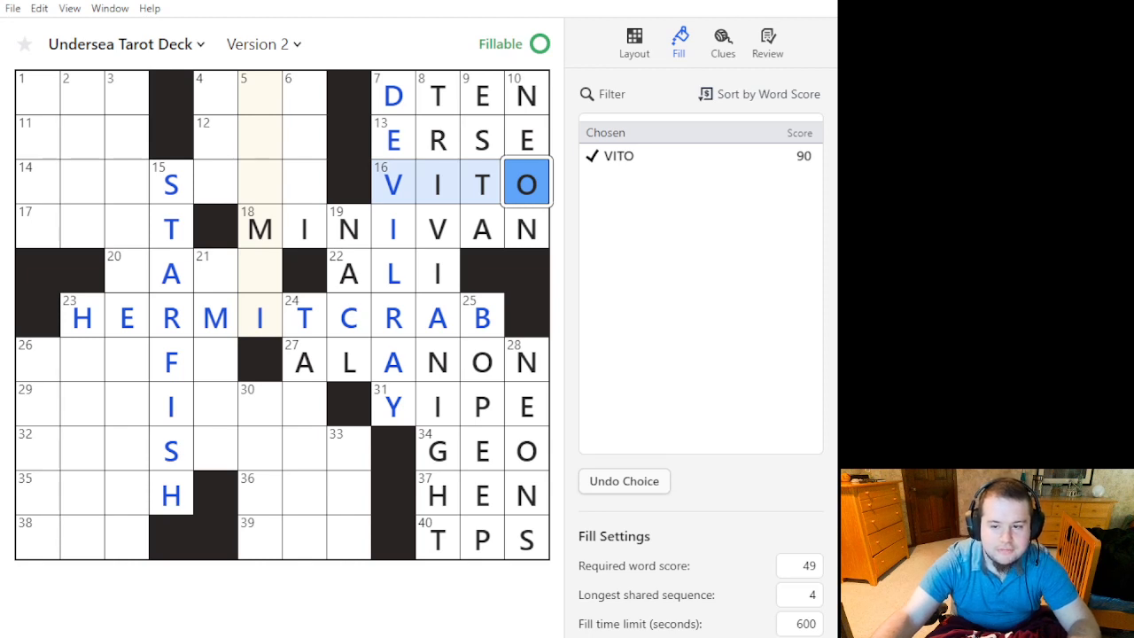
Check the esta entry in 9-Down and undo the most recent fill choices in the northeast corner.
mouse_move(526, 182)
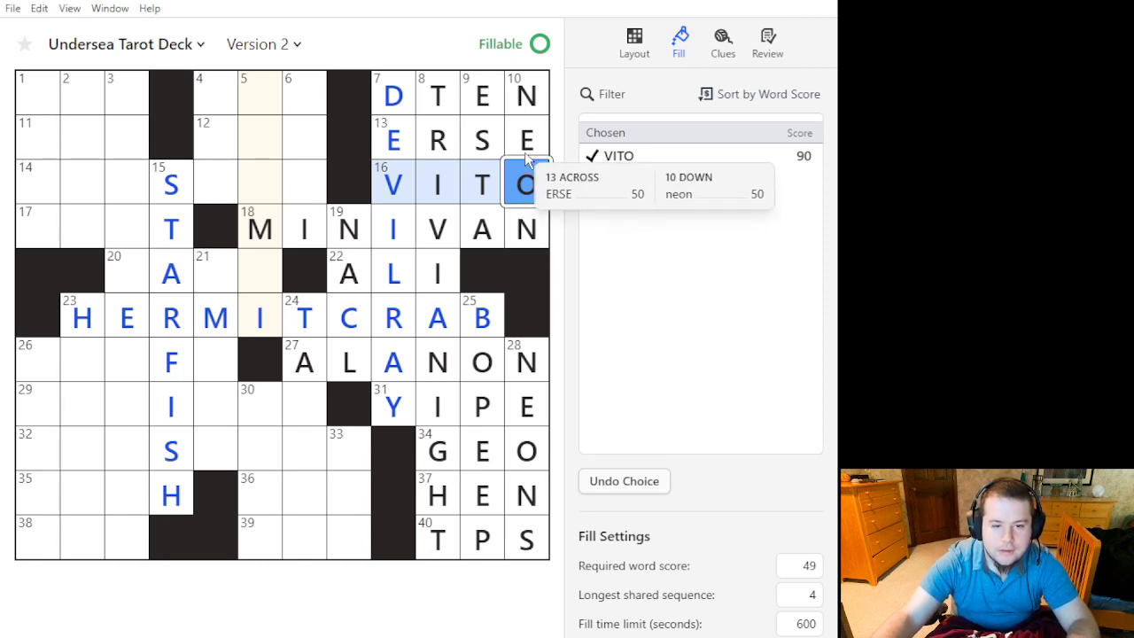
left_click(502, 191)
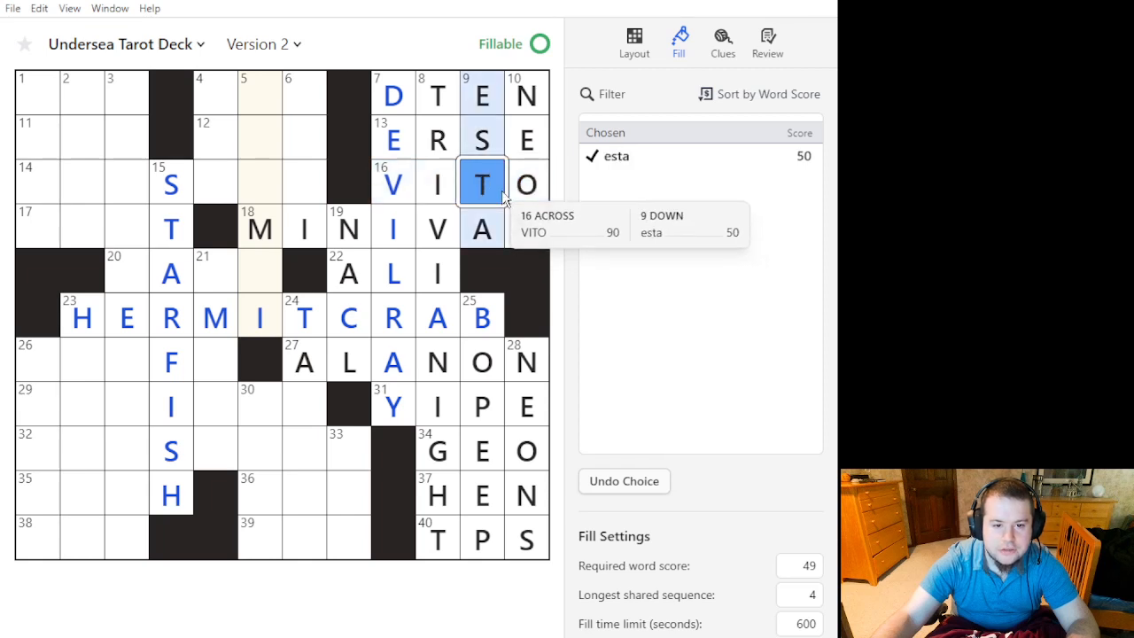
key("ctrl+z")
key("ctrl+z")
key("ctrl+z")
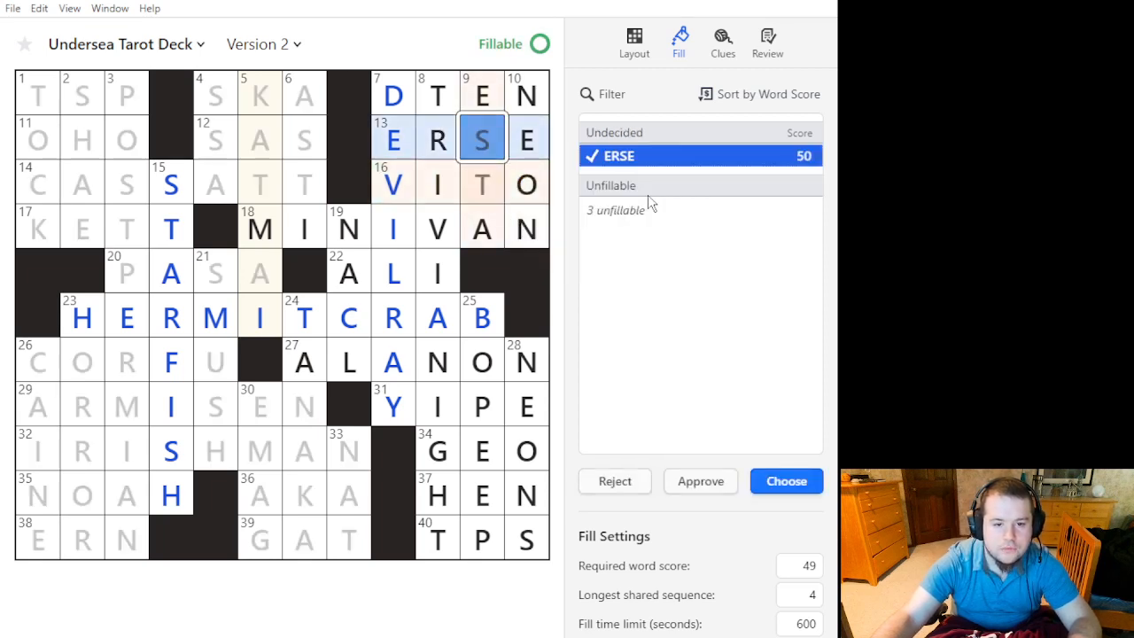
Undo the recent northeast choices until 18-Across is undecided, comparing nein and neon in 10-Down along the way.
key("ctrl+z")
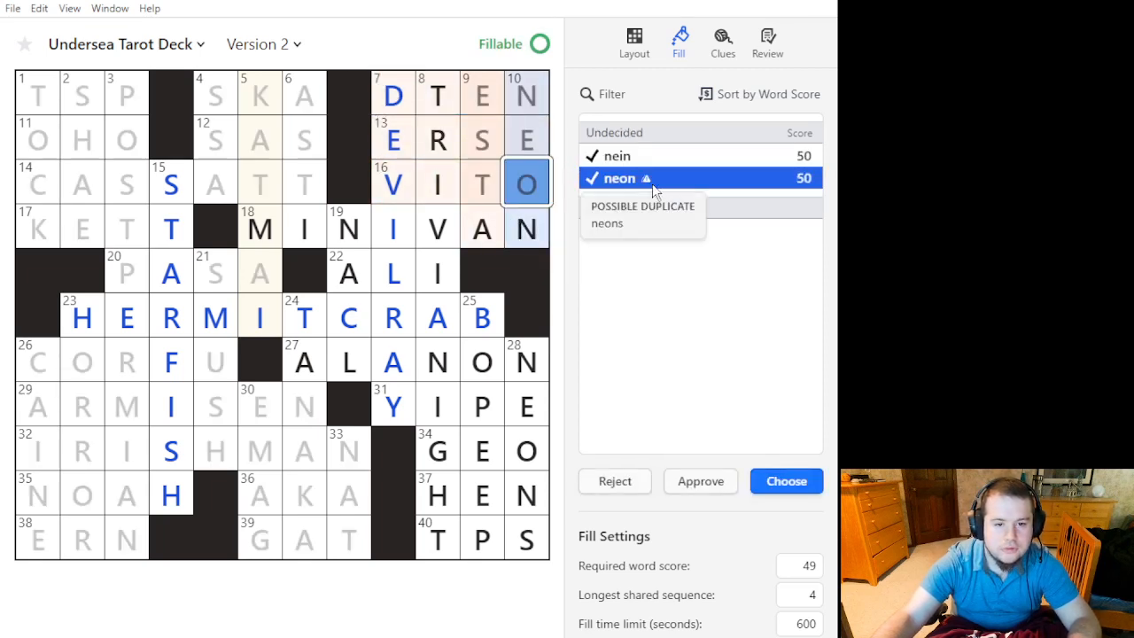
left_click(676, 165)
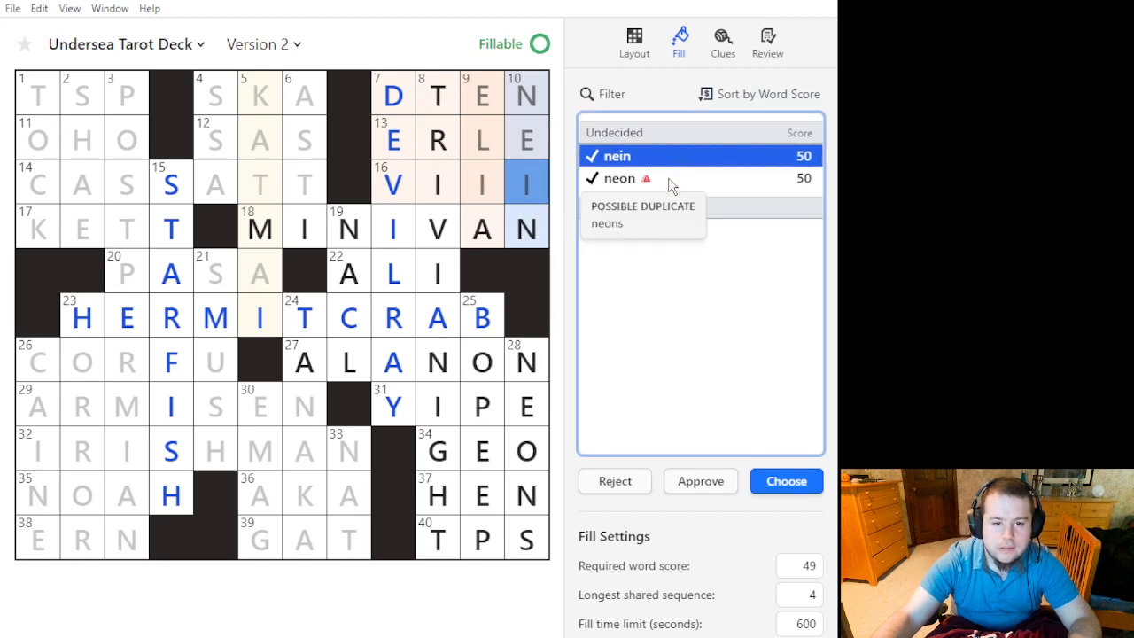
left_click(671, 182)
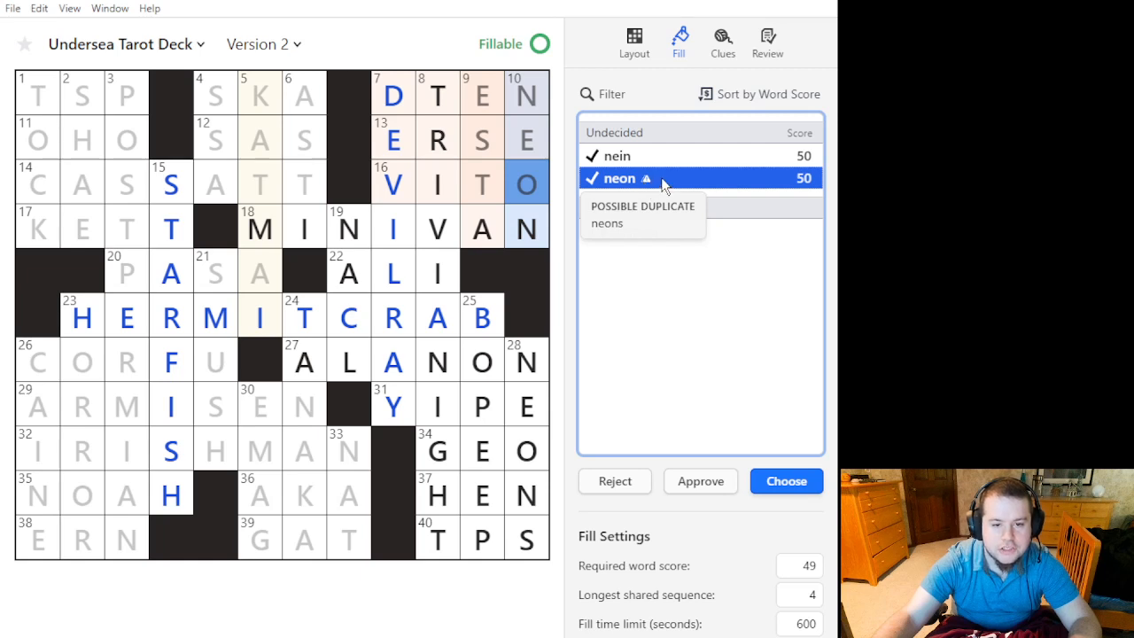
left_click(667, 158)
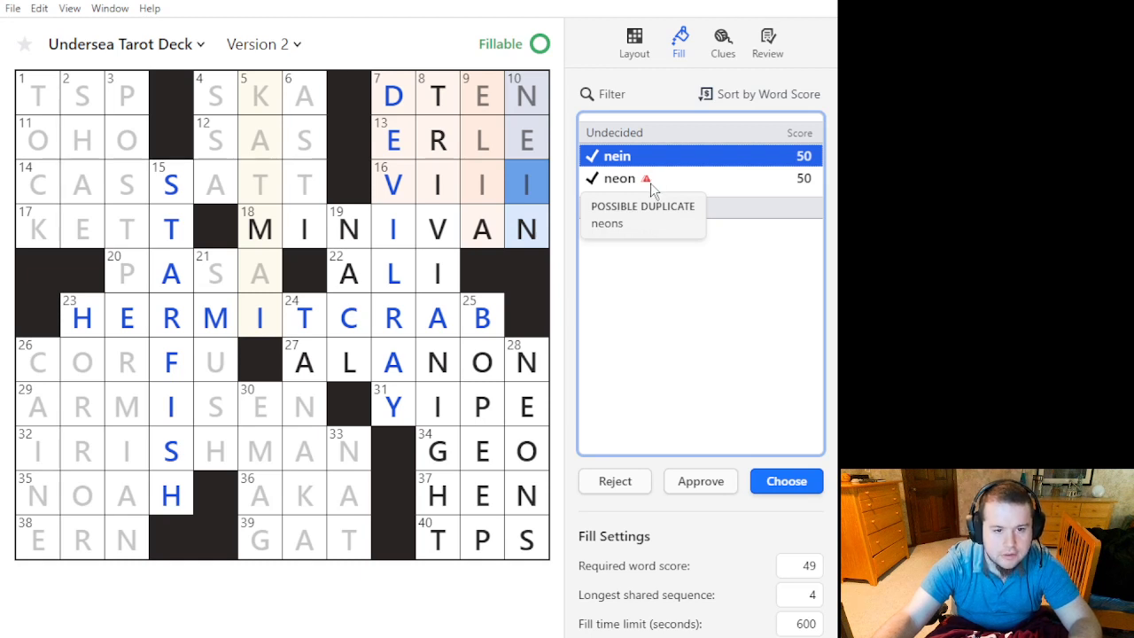
left_click(647, 180)
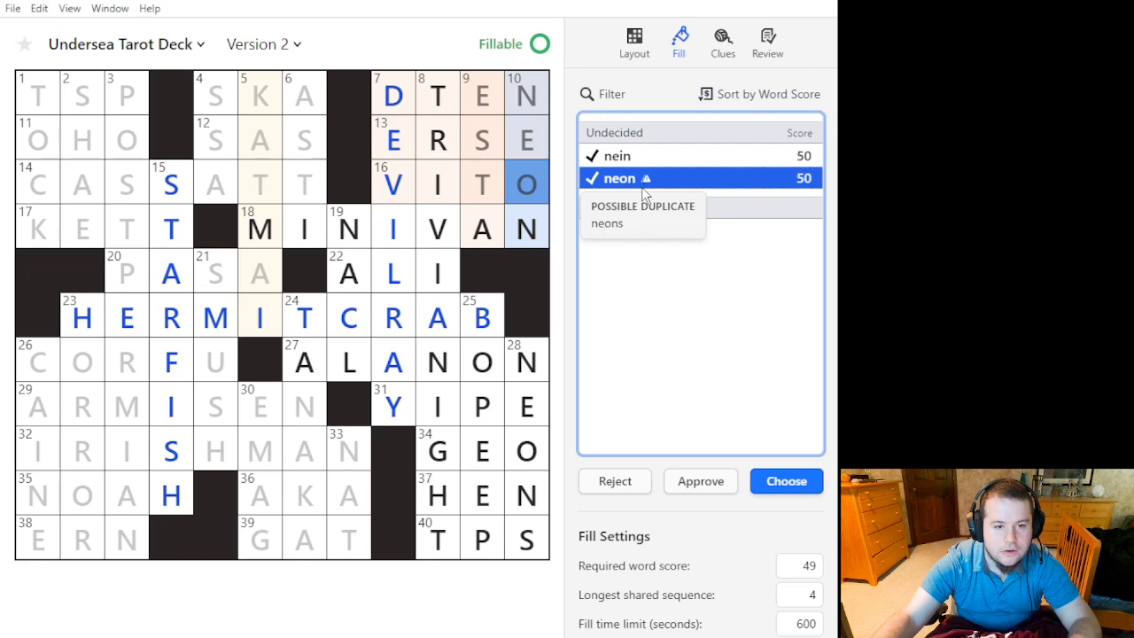
key("ctrl+z")
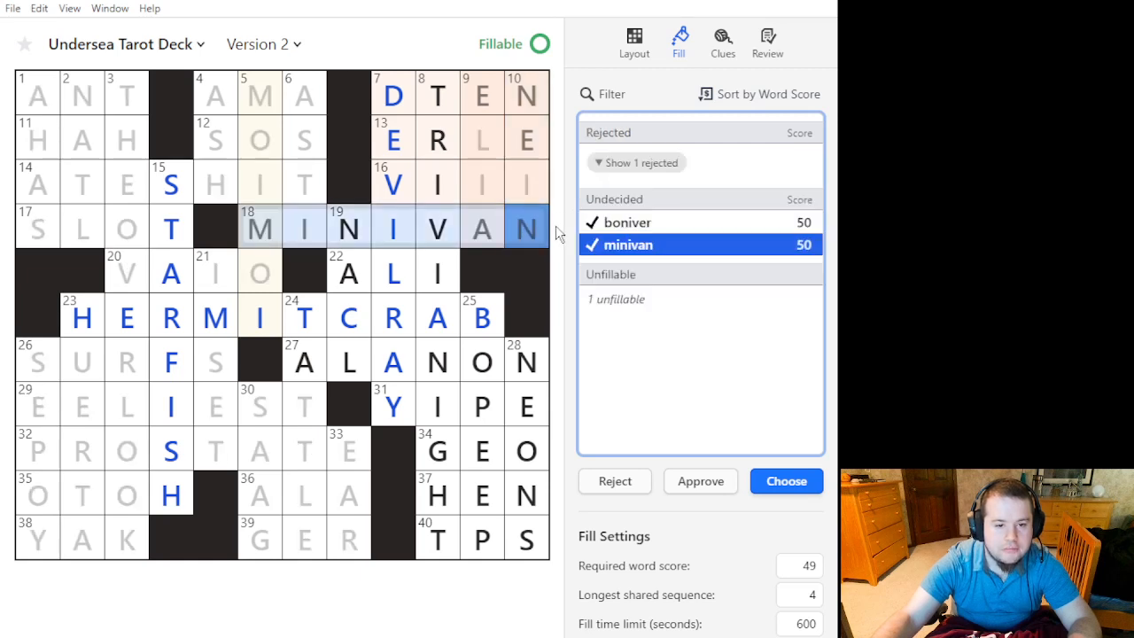
Review the candidate entries for 10-Down, previewing NEER, and check the options for its last square.
left_click(543, 177)
left_click(543, 177)
left_click_drag(722, 181, 731, 154)
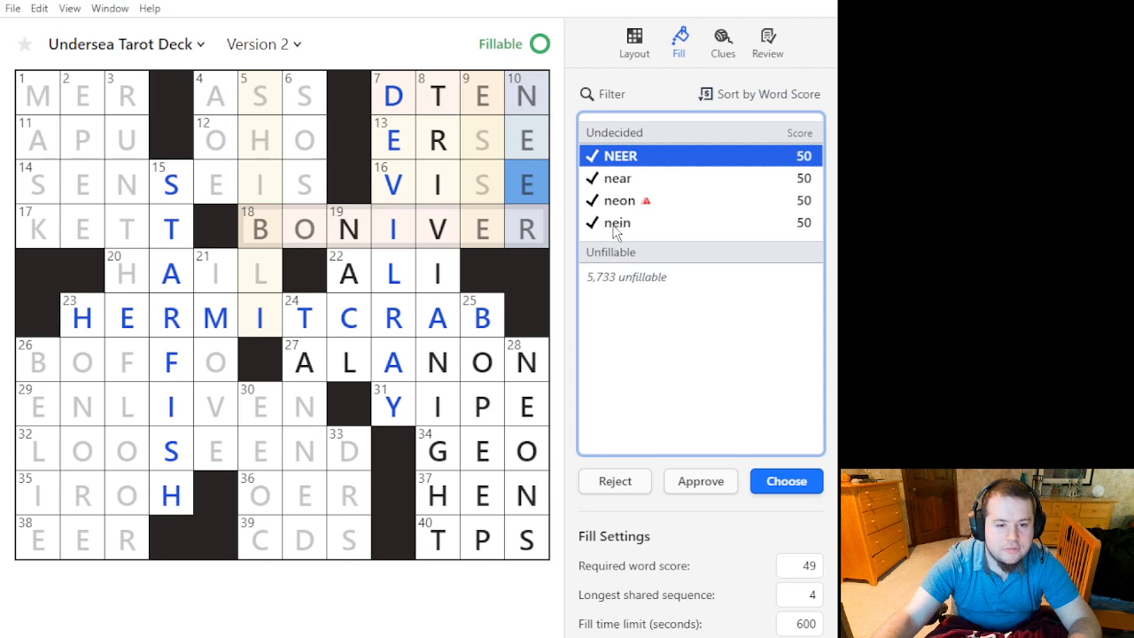
left_click(538, 227)
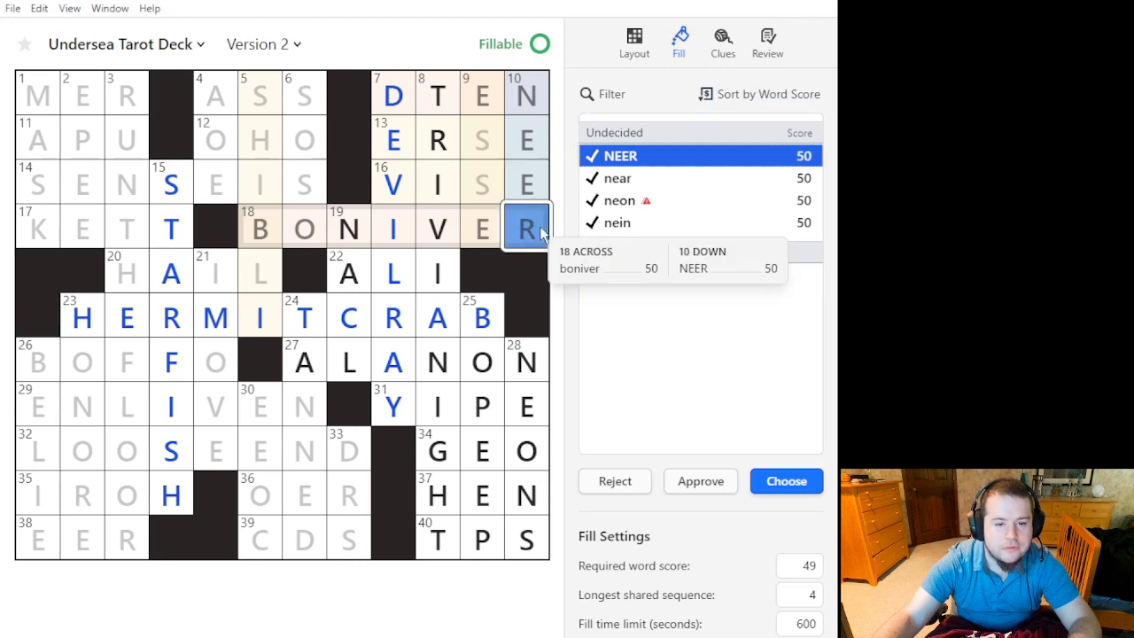
left_click(540, 226)
left_click(539, 226)
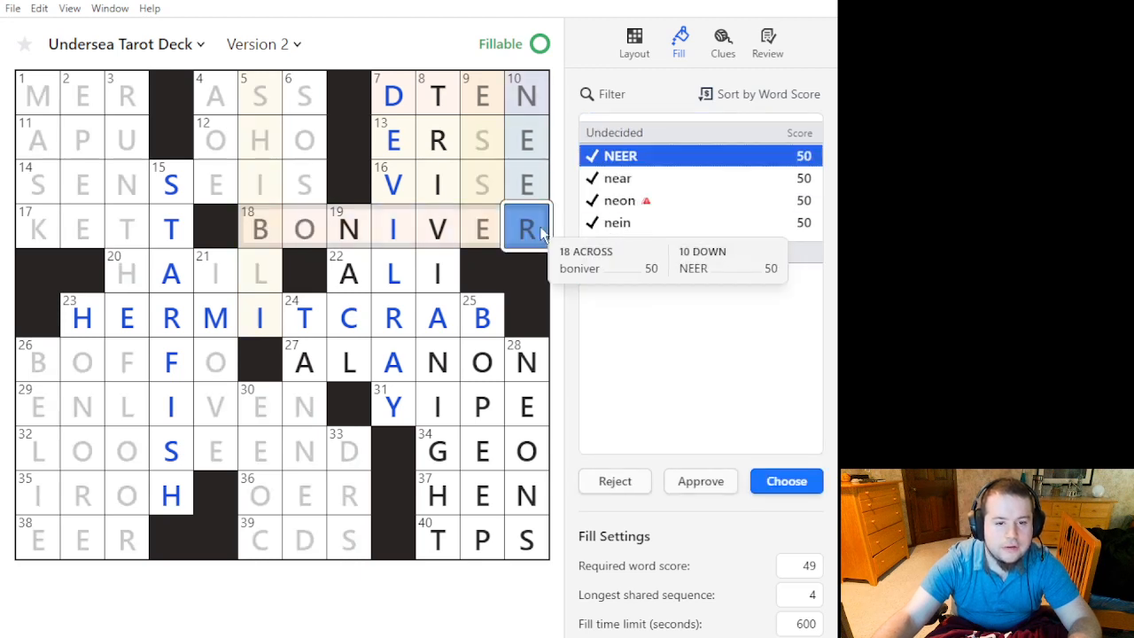
Try a black square in the last square of 18-Across and check the fill options for the shortened entry.
left_click(651, 52)
left_click(724, 39)
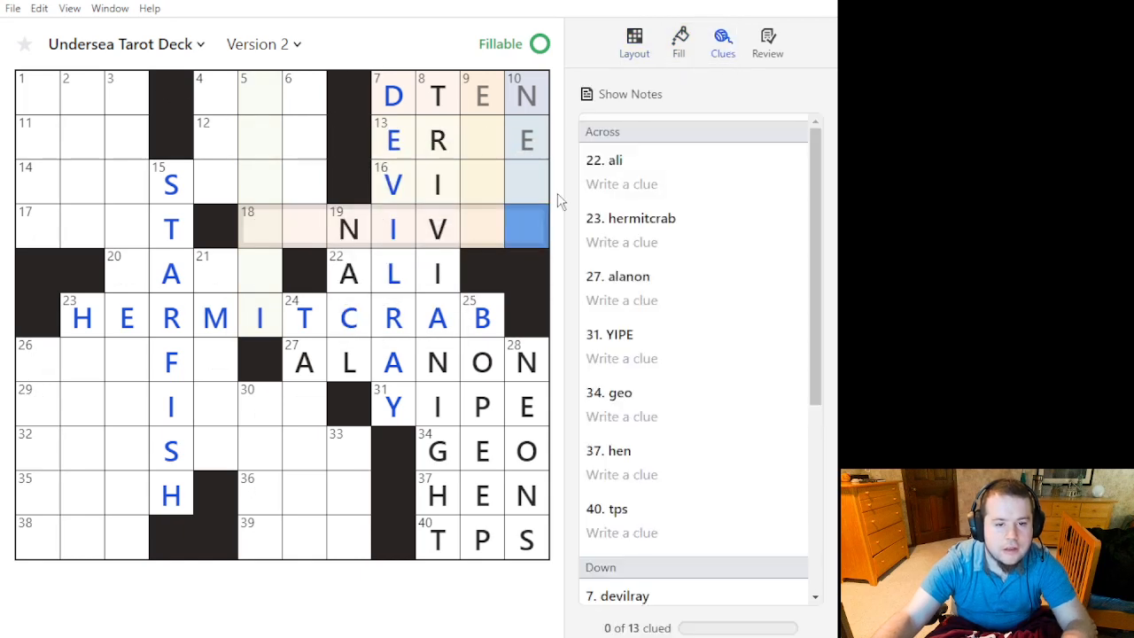
left_click(531, 241)
key("period")
left_click(455, 216)
left_click(468, 222)
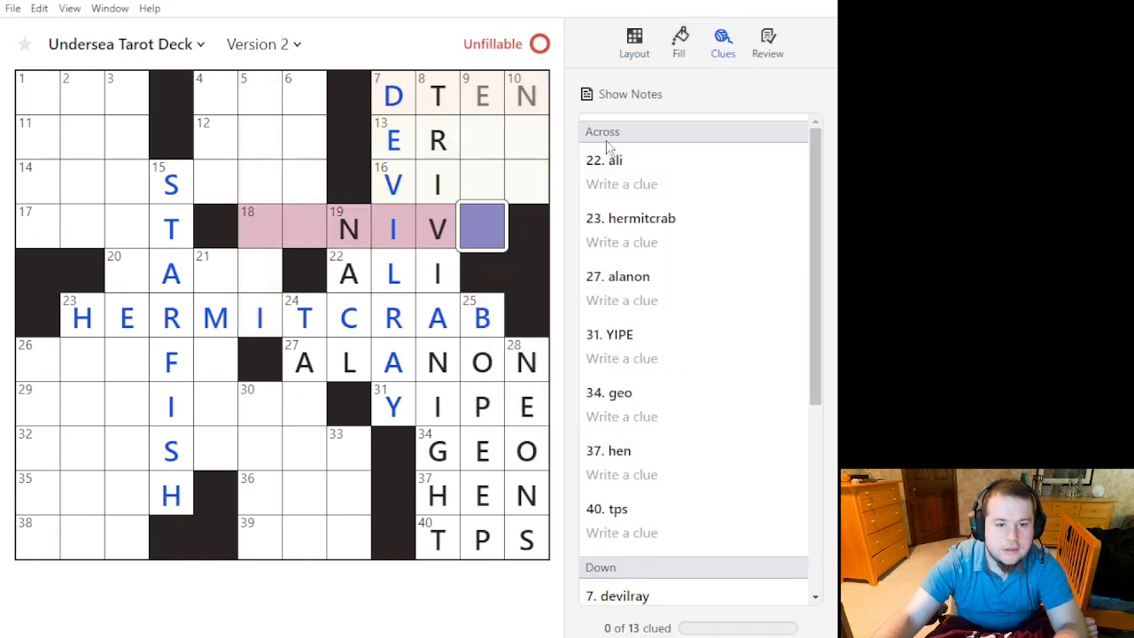
left_click(674, 46)
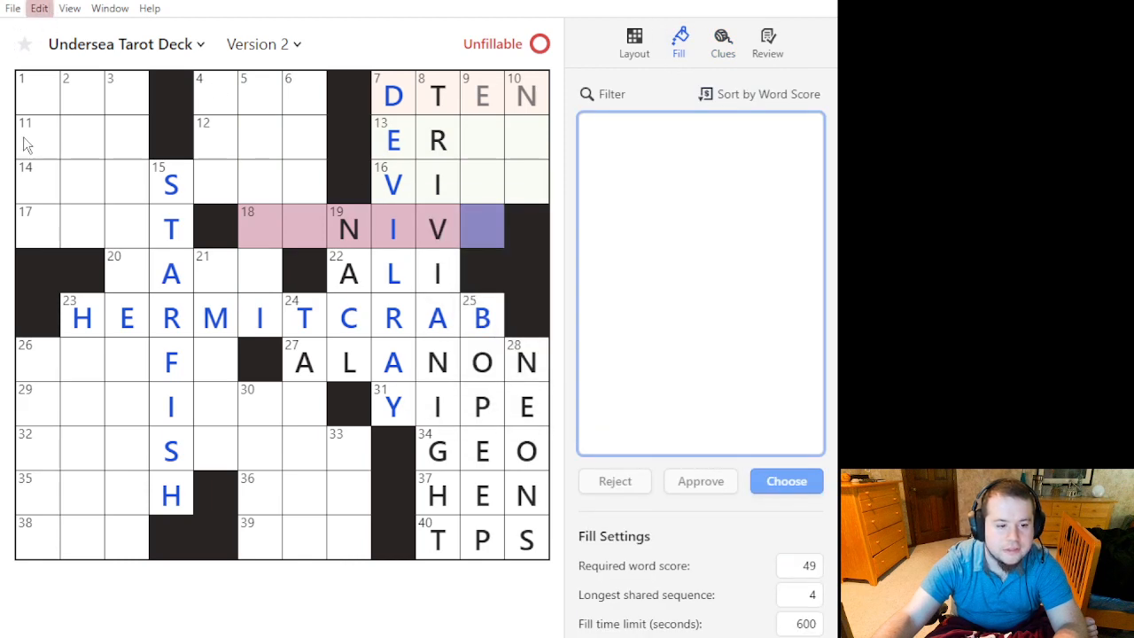
Clear the N and A of 19-Down and the A and L of 27-Across, and check the candidates for 18-Across.
left_click(437, 232)
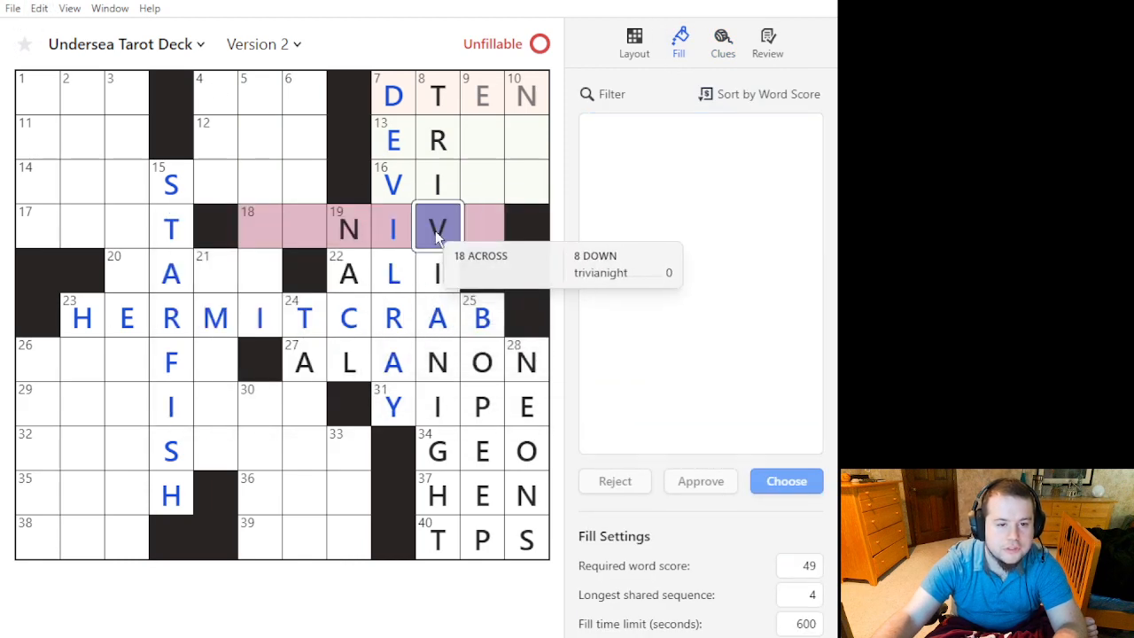
left_click(435, 232)
left_click_drag(349, 278, 357, 242)
key("Delete")
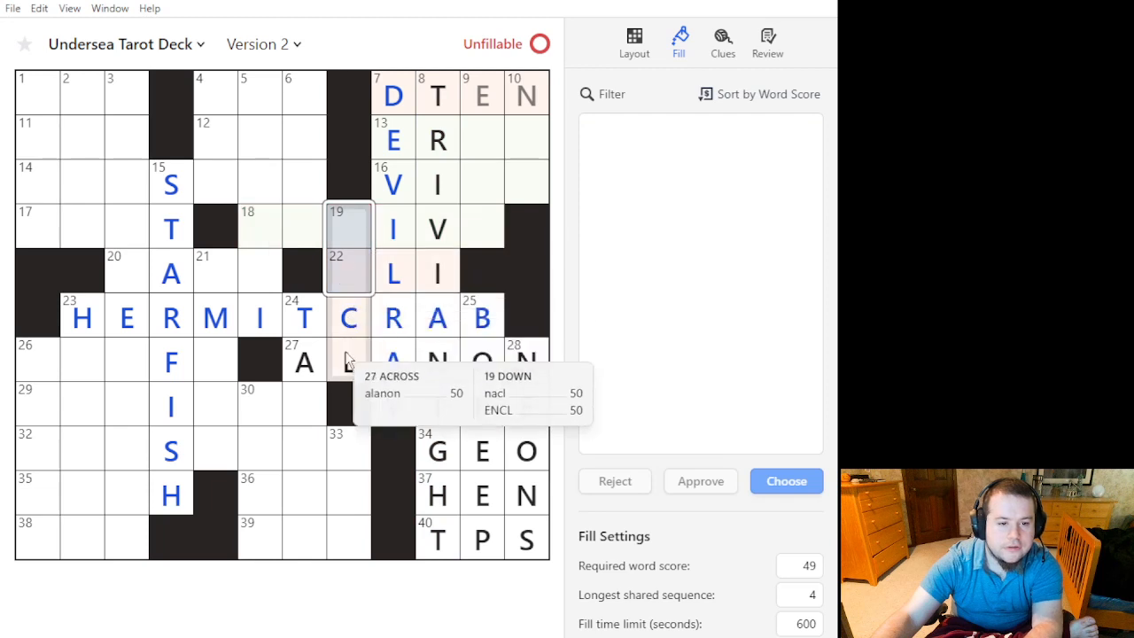
left_click(347, 359)
left_click(349, 317)
left_click(344, 233)
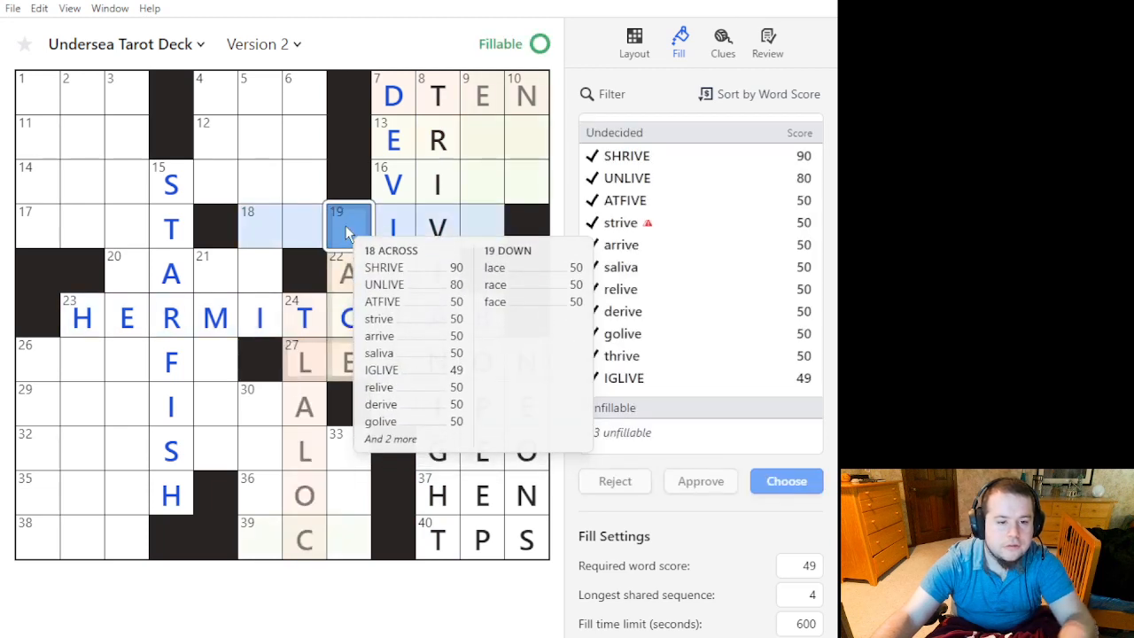
Restore the opening AL of 27-Across and NA of 19-Down, and turn the black square ending 18-Across back into an open square.
left_click(309, 366)
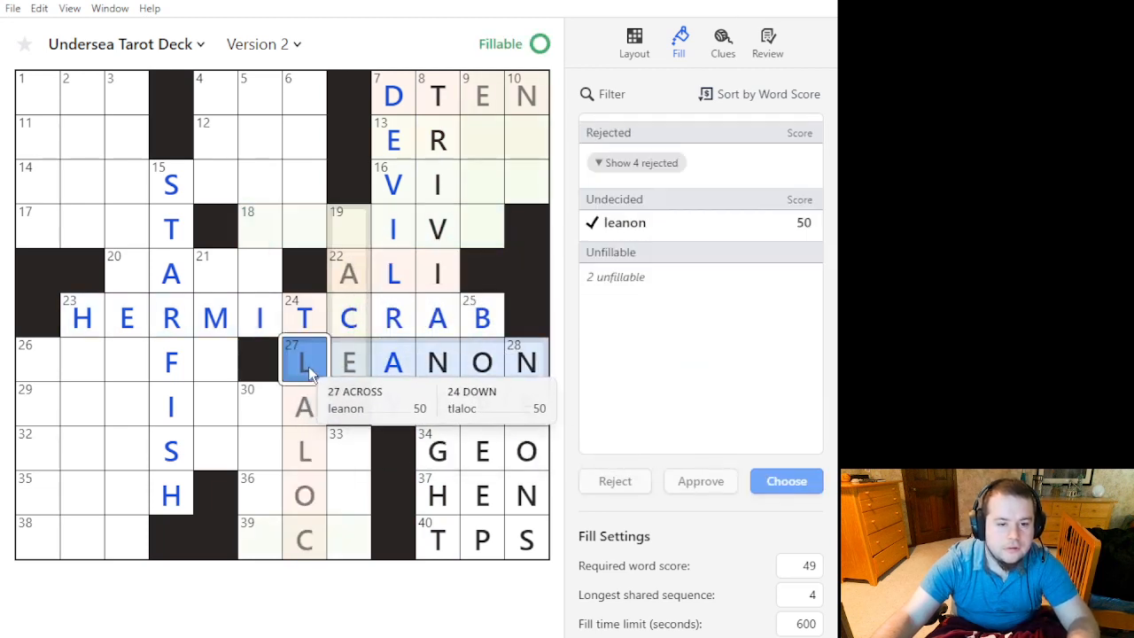
type("a")
left_click(354, 365)
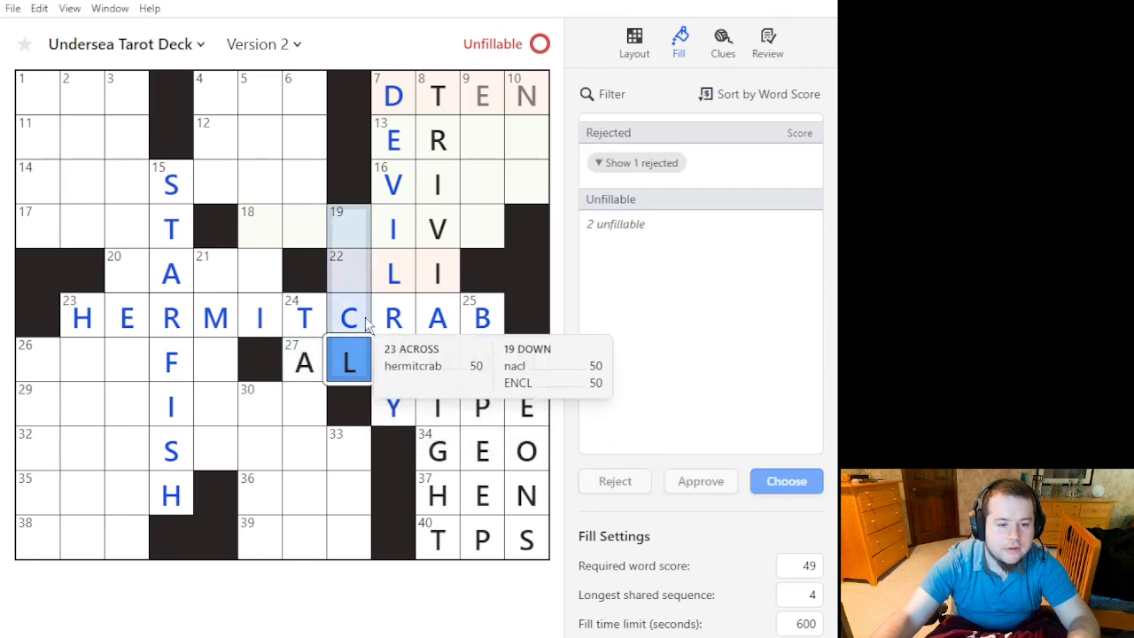
left_click(358, 280)
left_click(357, 278)
type("a")
left_click(351, 228)
type("n")
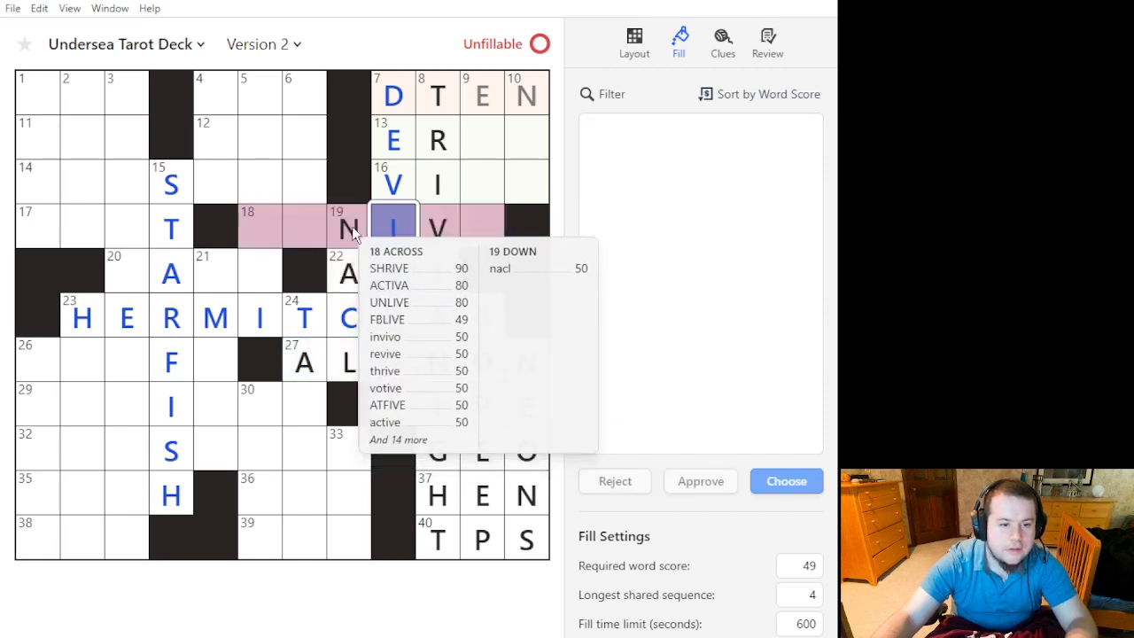
double_click(535, 237)
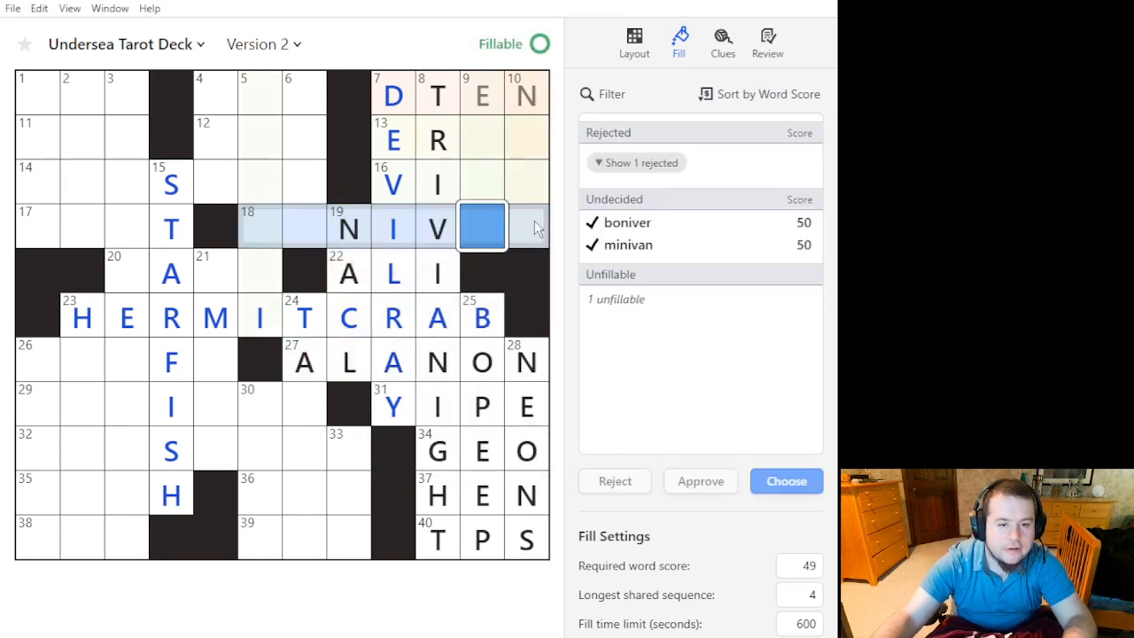
Try a black square at the end of 7-Across and preview fila in 9-Down.
left_click(523, 95)
double_click(523, 95)
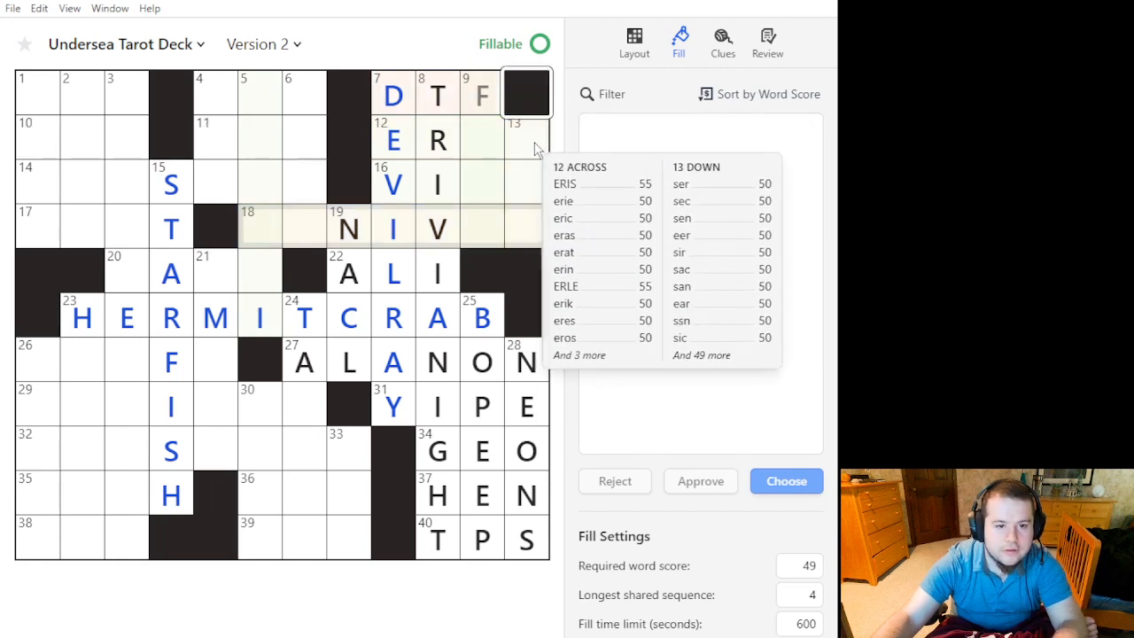
left_click(480, 105)
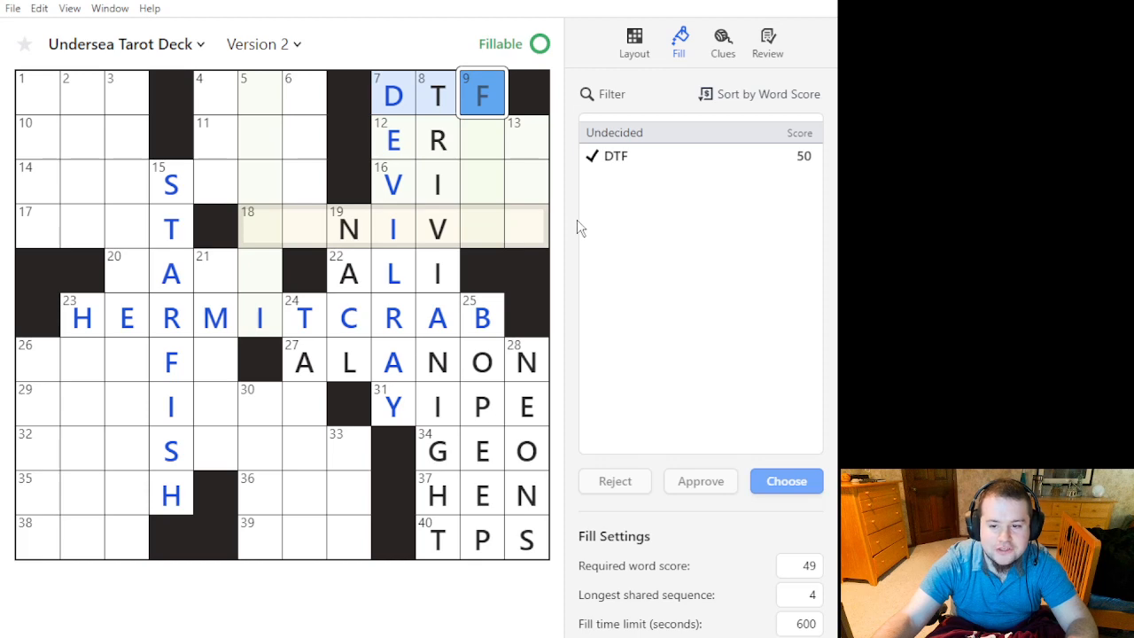
left_click(496, 140)
left_click(497, 140)
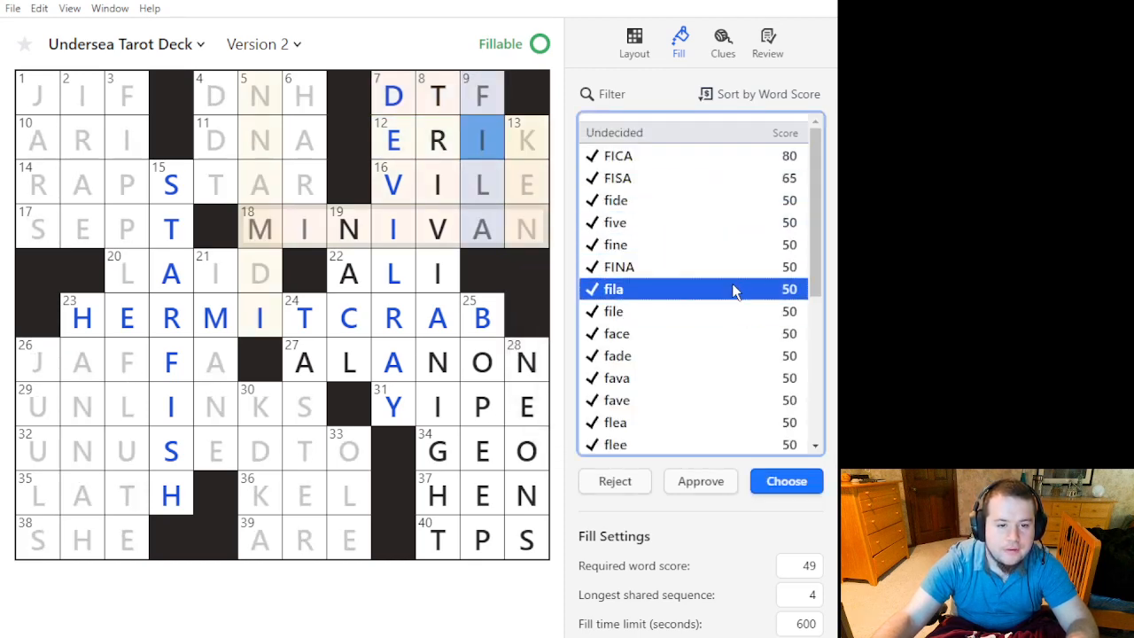
Preview minivan and minivac in 18-Across, and remove the black square at the end of 7-Across.
left_click(527, 229)
left_click(527, 224)
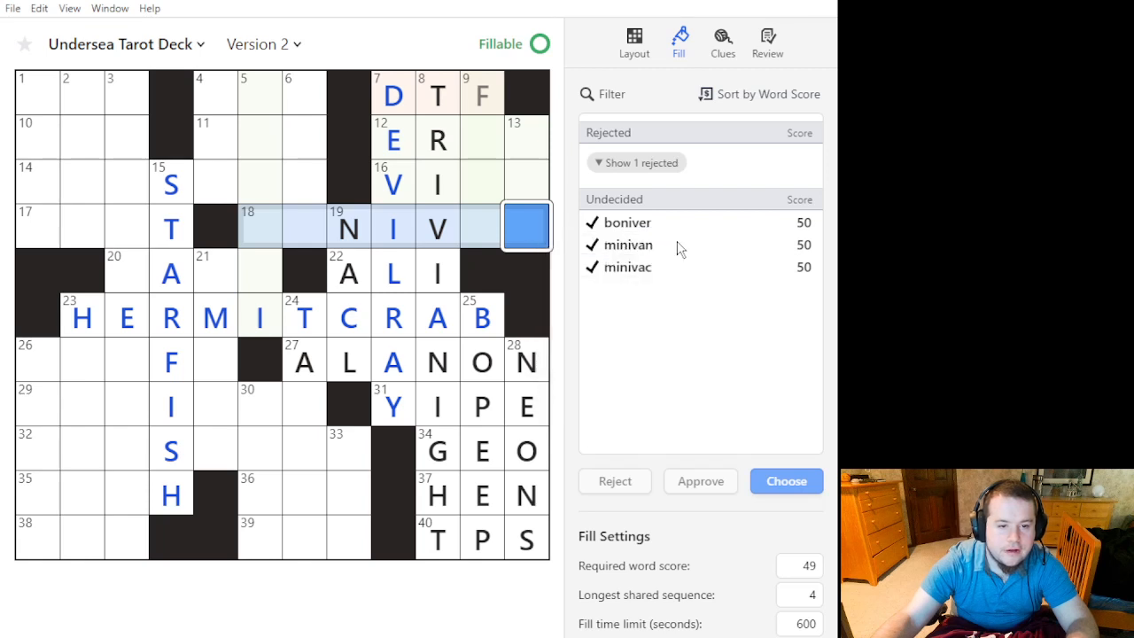
left_click(672, 246)
left_click(675, 267)
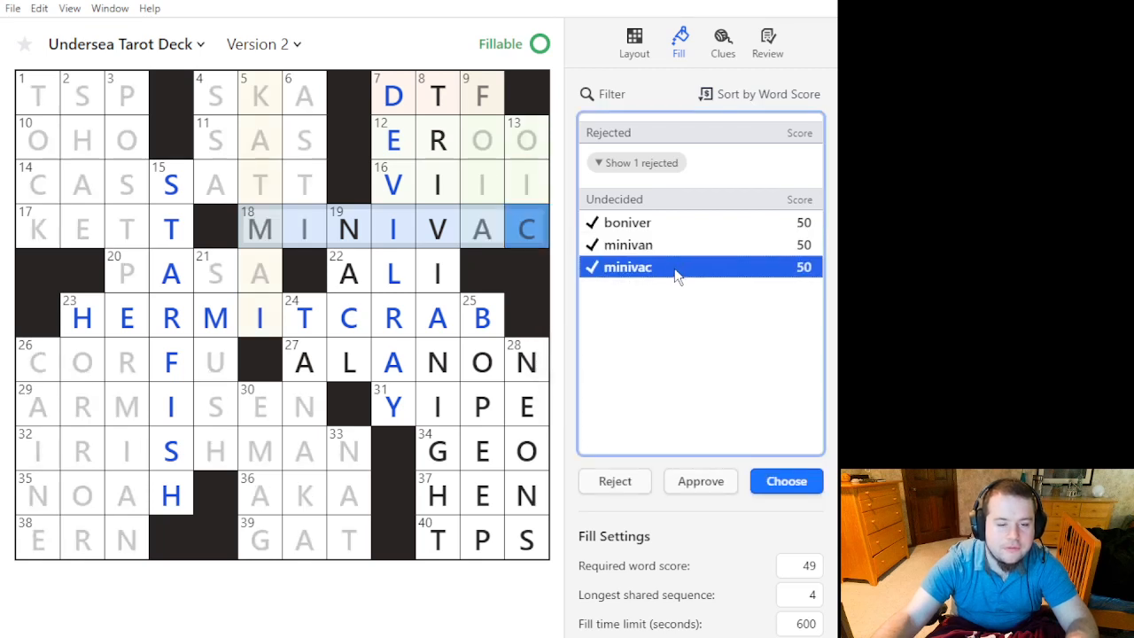
left_click(683, 227)
left_click(531, 87)
key("BackSpace")
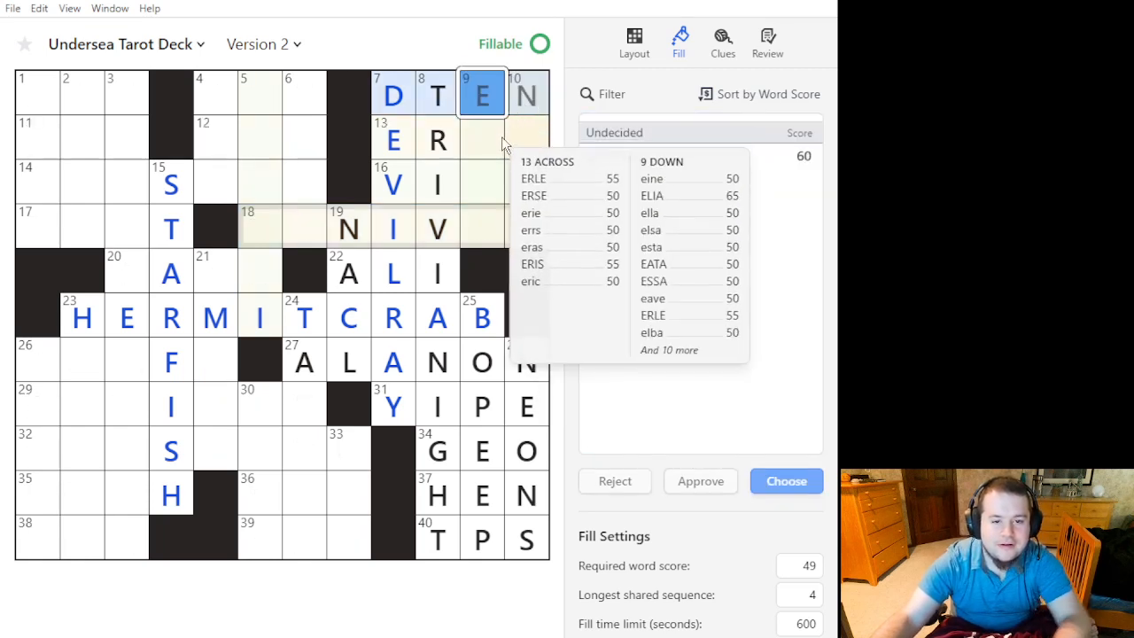
Compare near, nein and neon in 10-Down and reject neon.
left_click(544, 148)
left_click(741, 180)
left_click(718, 215)
left_click(716, 203)
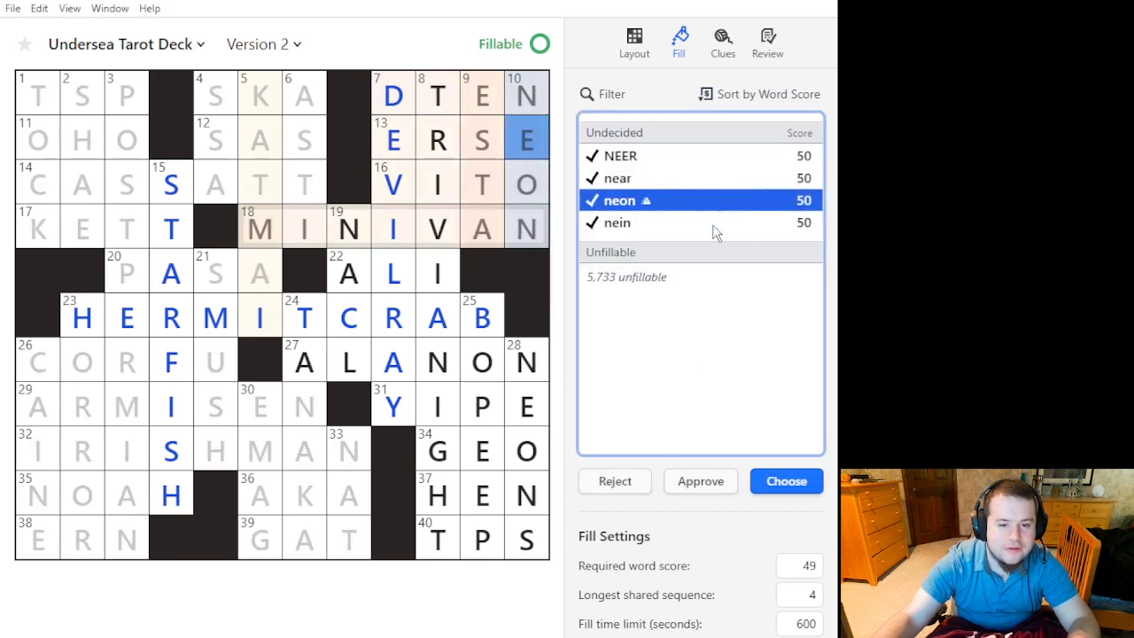
left_click(615, 482)
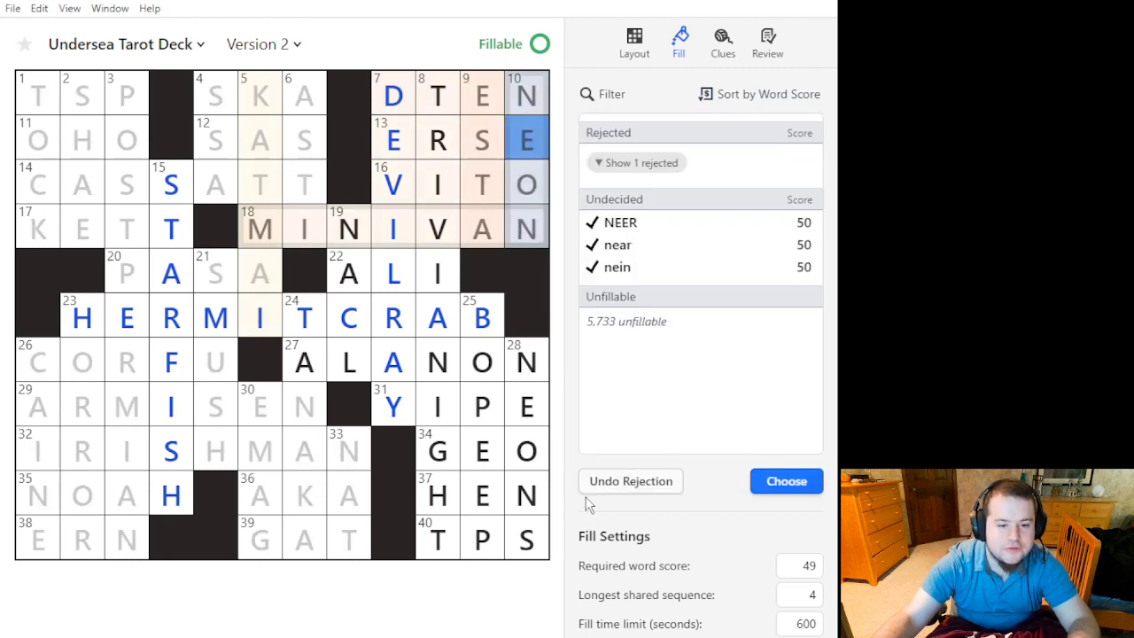
Clear the O and second N of neons in 28-Down and preview nerds and nenes in their place.
left_click(526, 451)
key("BackSpace")
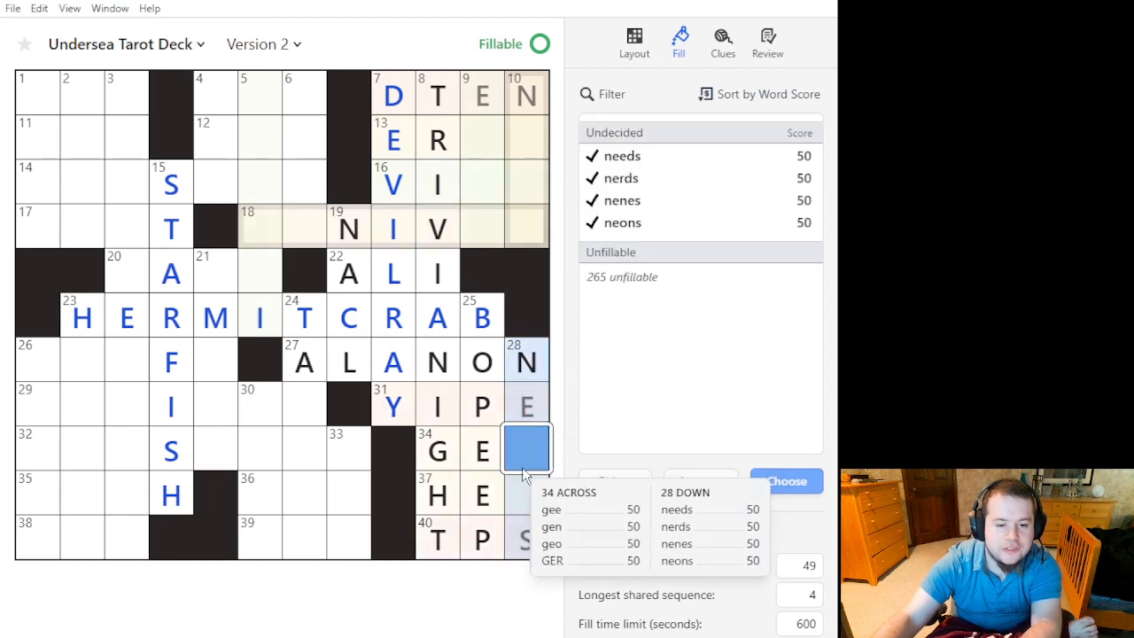
left_click(646, 185)
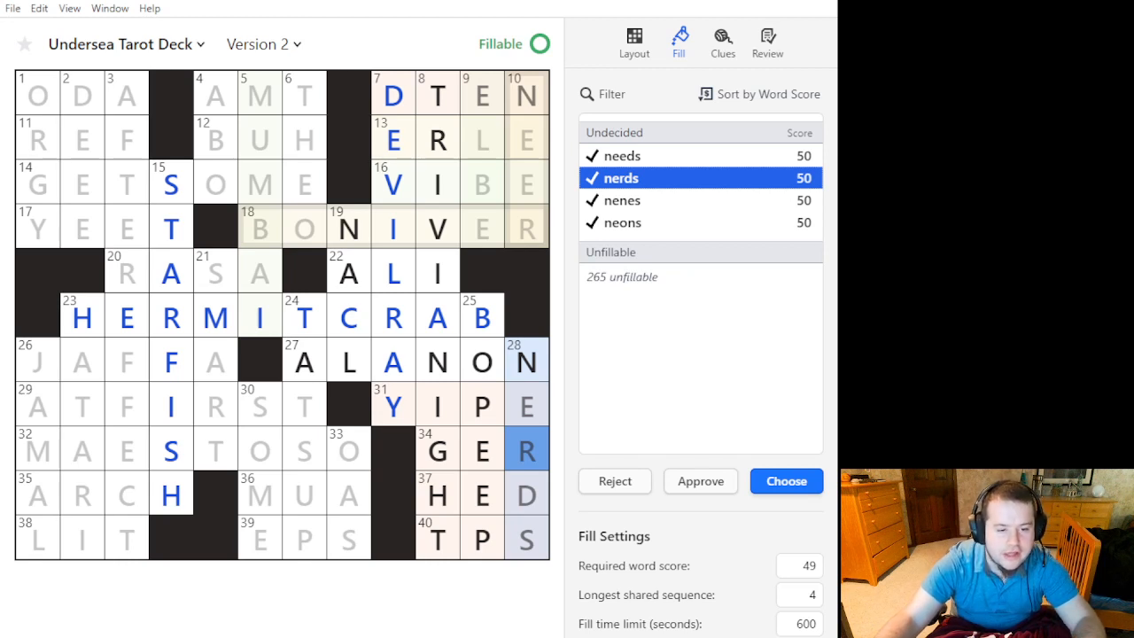
key("alt+Tab")
key("alt+Tab")
key("alt+Tab")
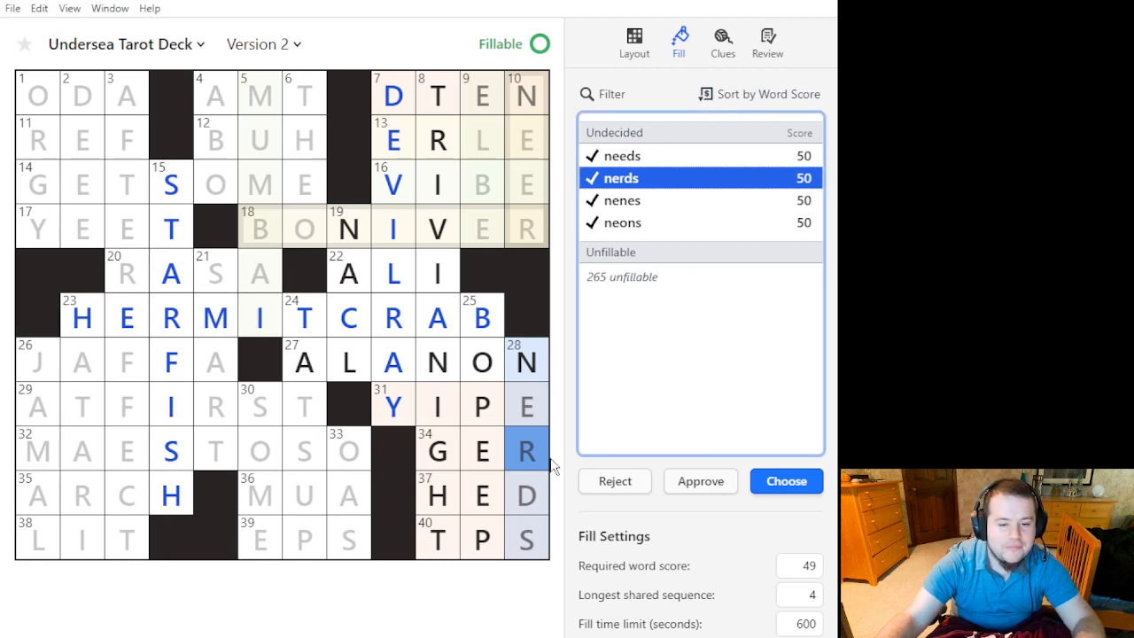
left_click(642, 203)
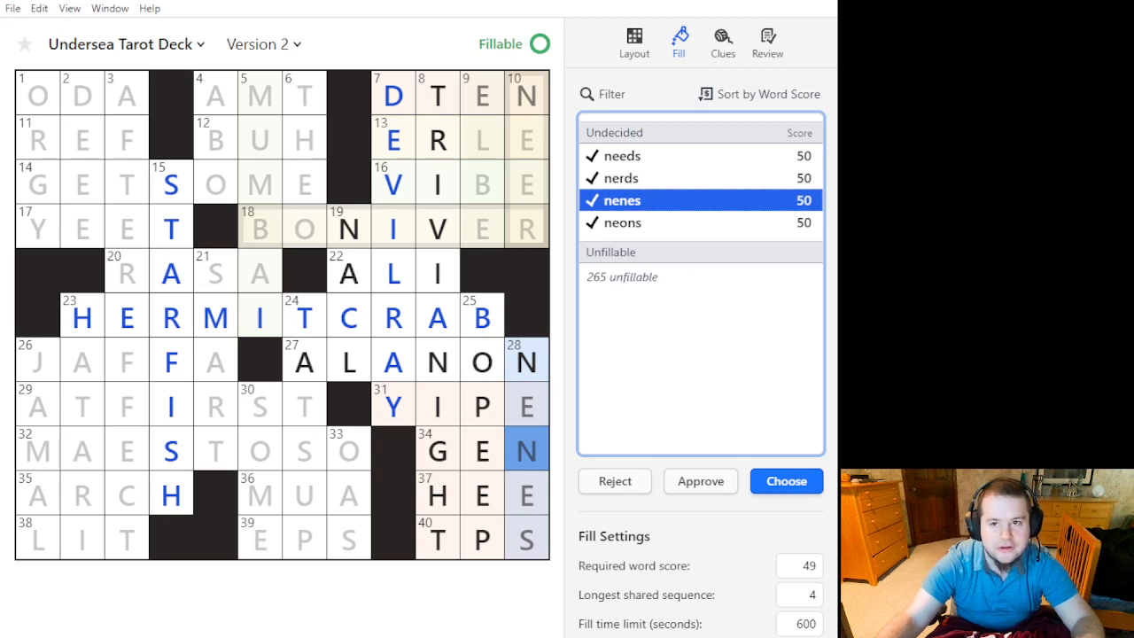
key("Tab")
left_click(771, 192)
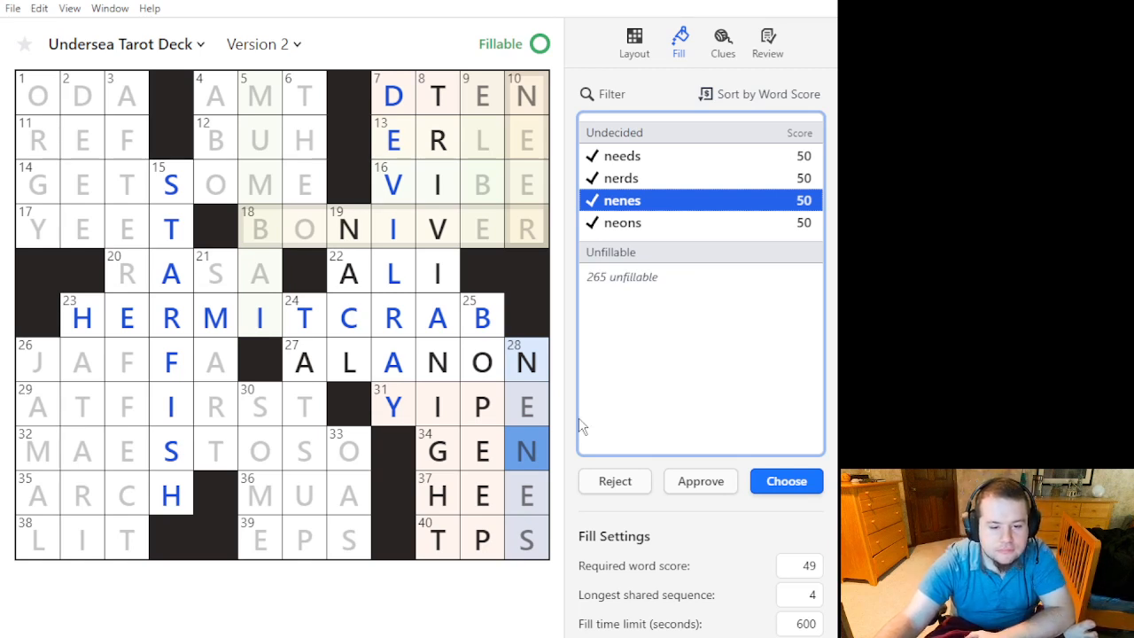
Inspect the last squares of 28-Down and check the candidates for 18-Across and 34-Across.
left_click(522, 493)
left_click(525, 537)
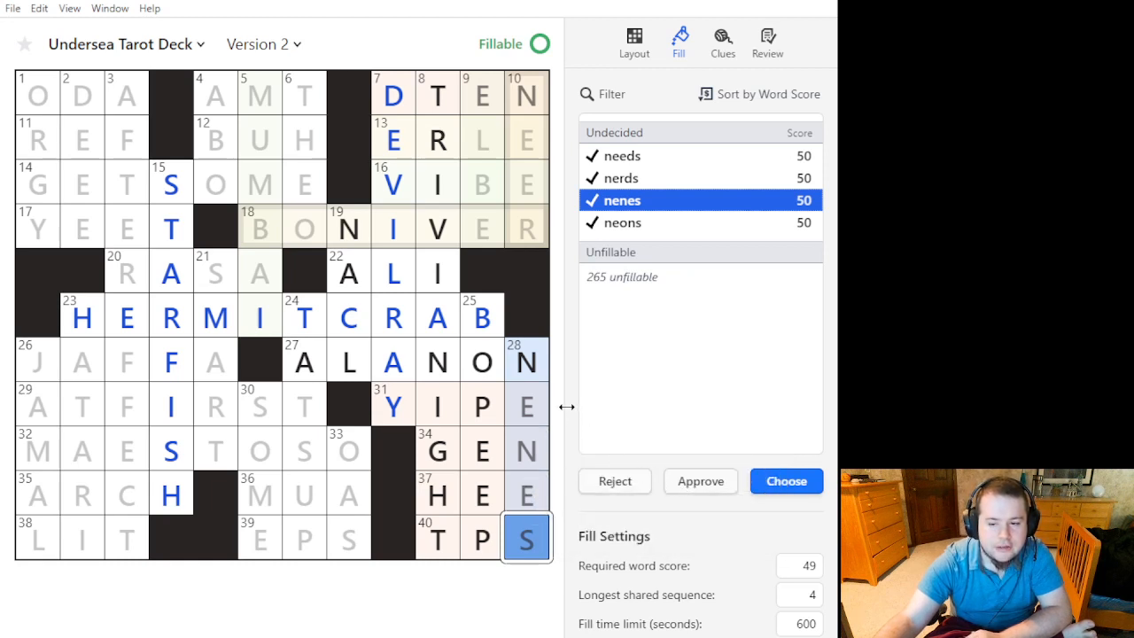
left_click(532, 234)
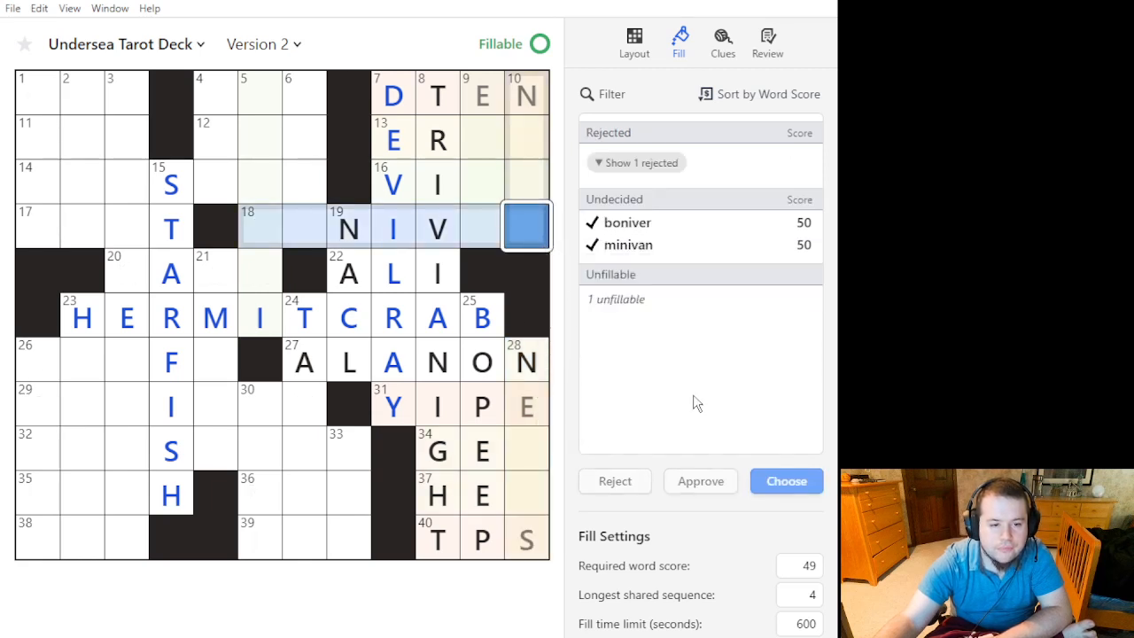
left_click(533, 438)
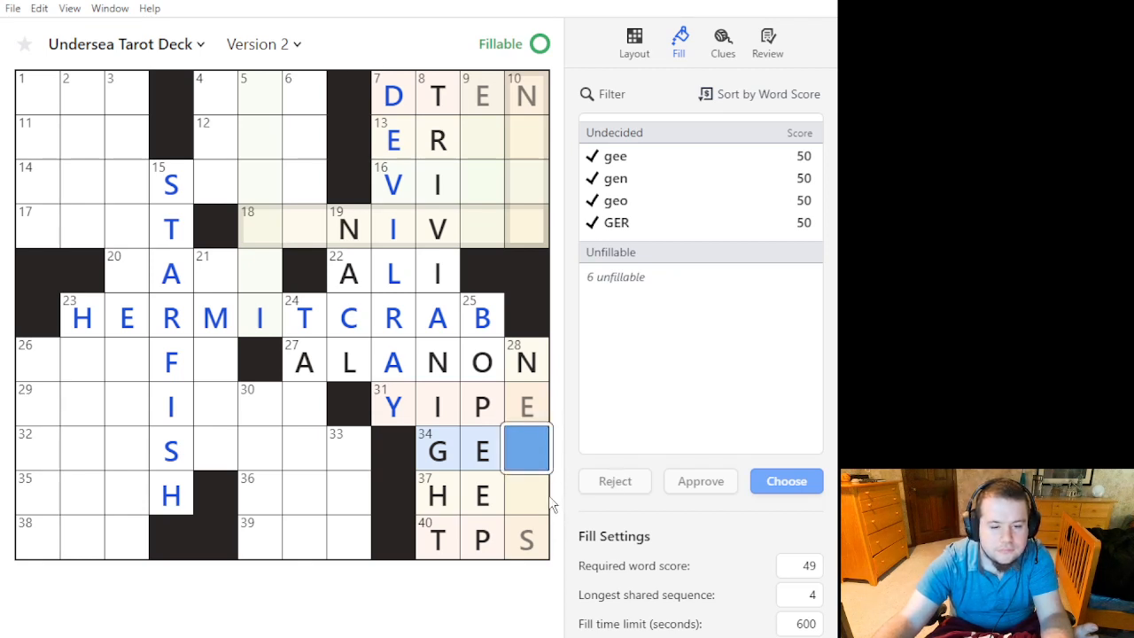
Choose needs for 28-Down and check its crossings at 34-Across, 37-Across and 40-Across.
left_click(533, 454)
left_click(657, 157)
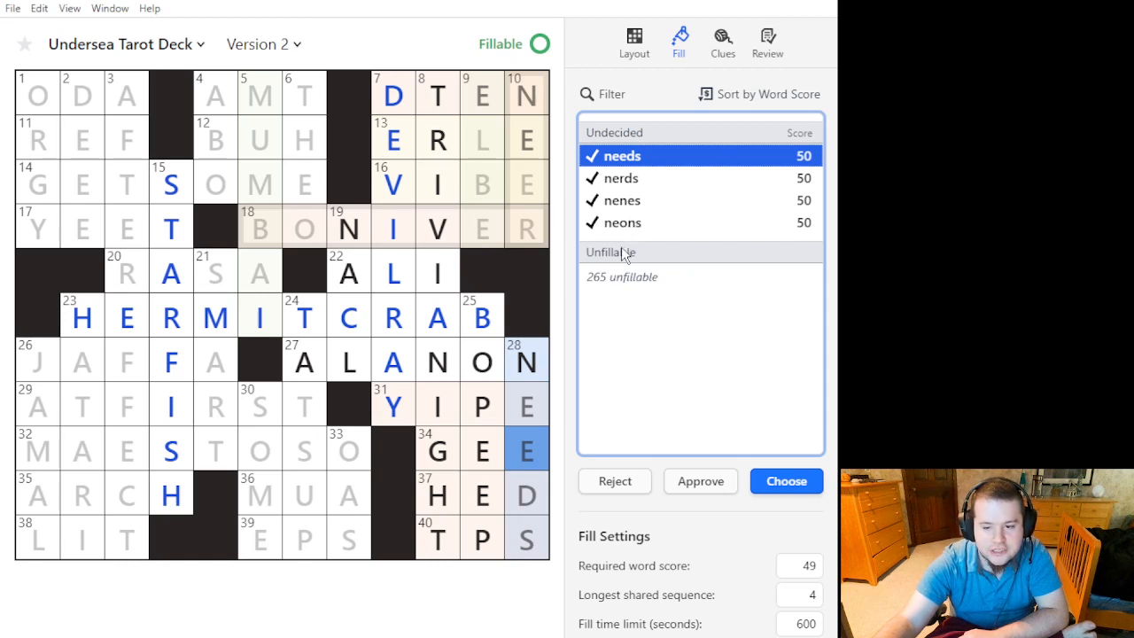
double_click(632, 160)
left_click(514, 506)
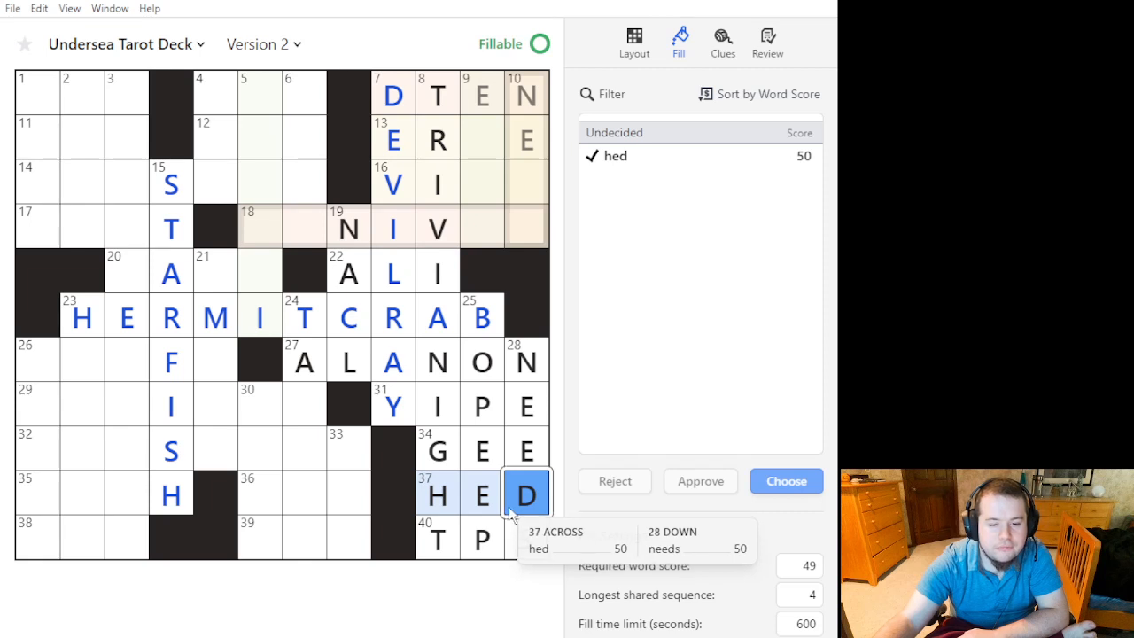
left_click(493, 506)
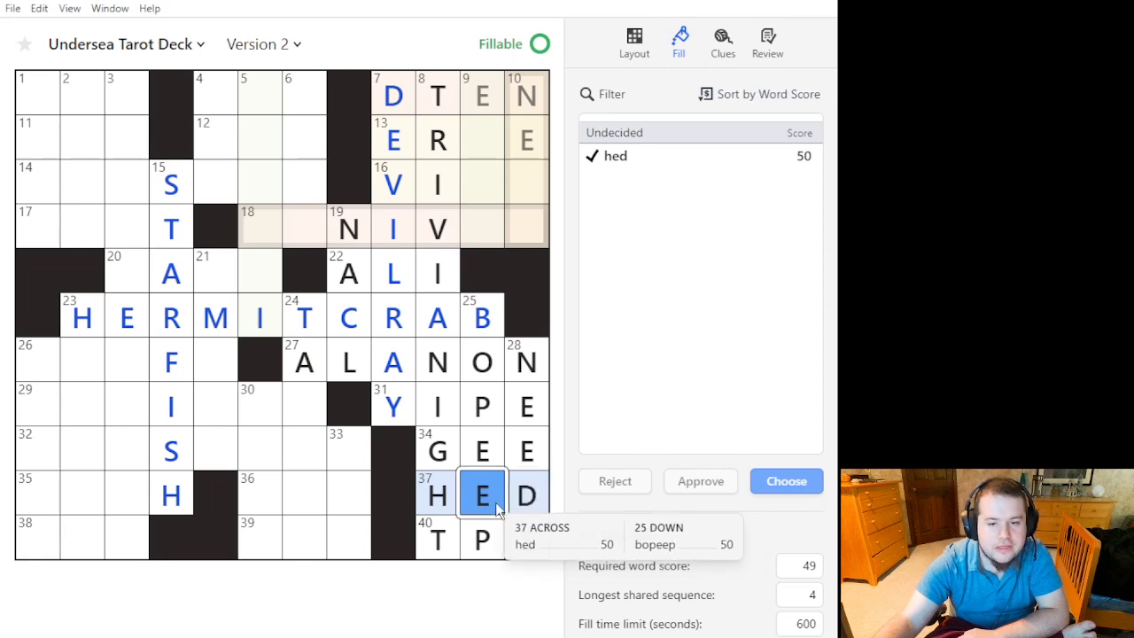
left_click(527, 508)
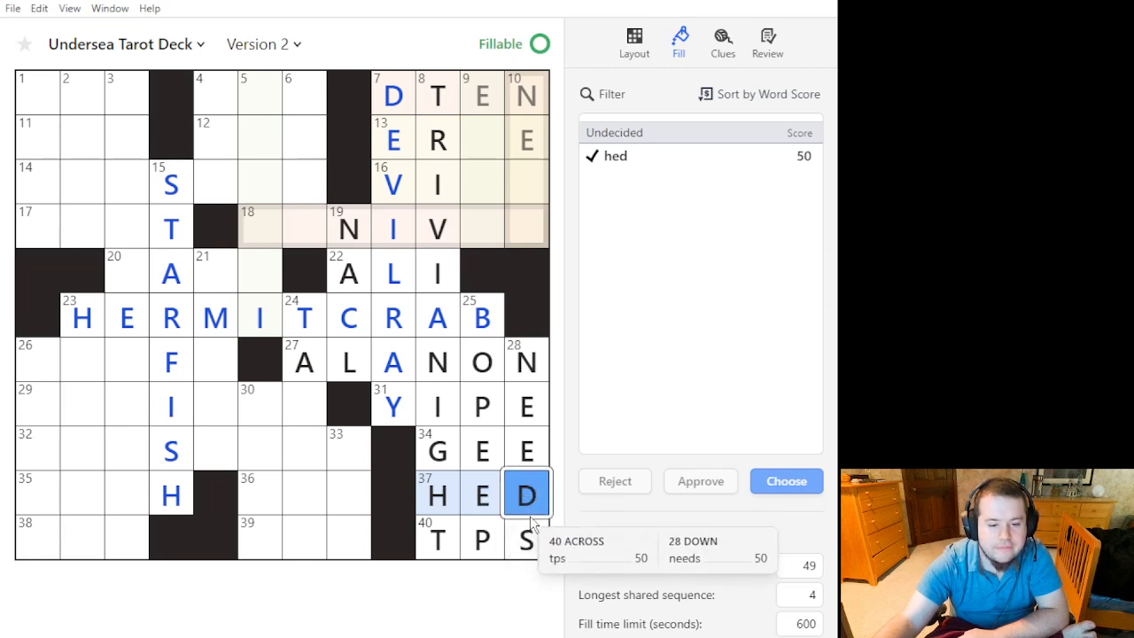
left_click(530, 531)
double_click(491, 534)
left_click(529, 493)
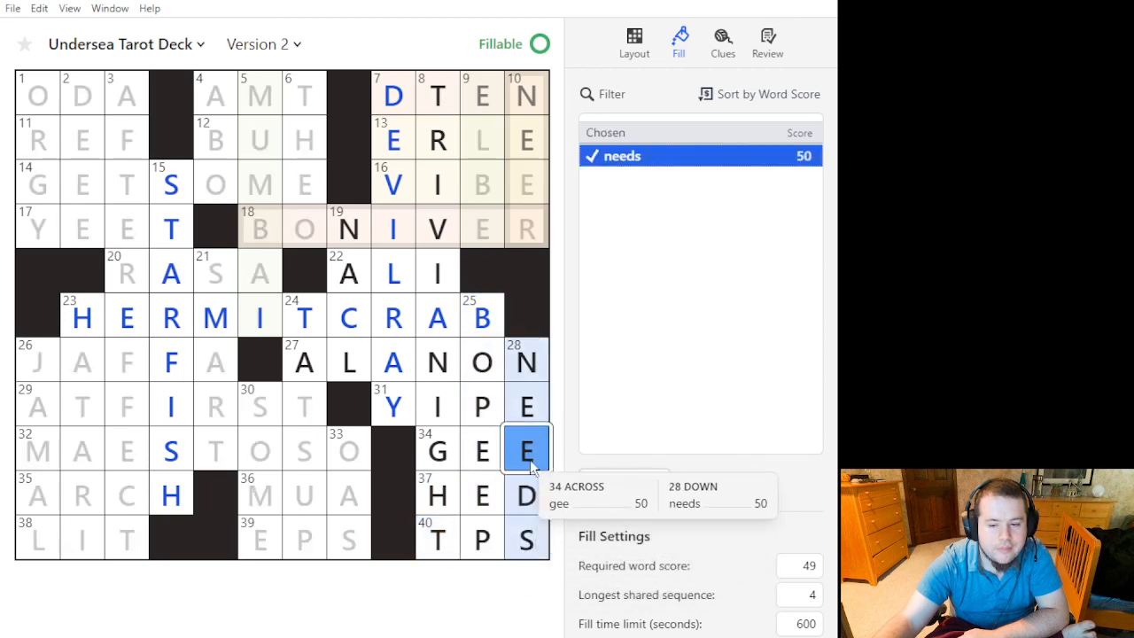
Try neon in 10-Down.
left_click(525, 149)
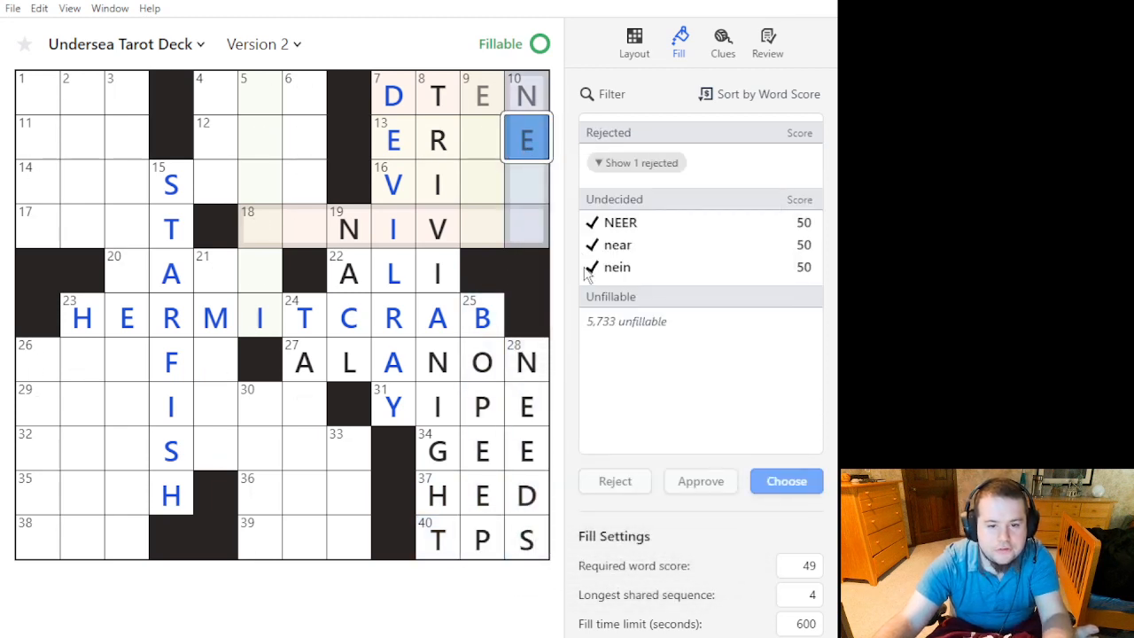
key("Down")
left_click(529, 230)
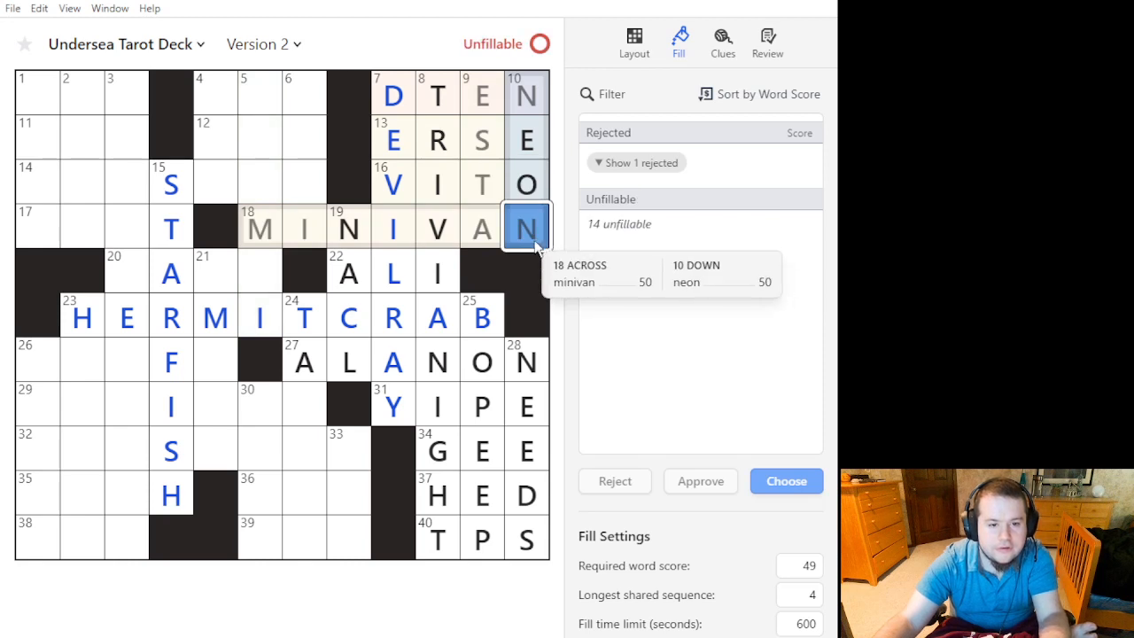
left_click(533, 236)
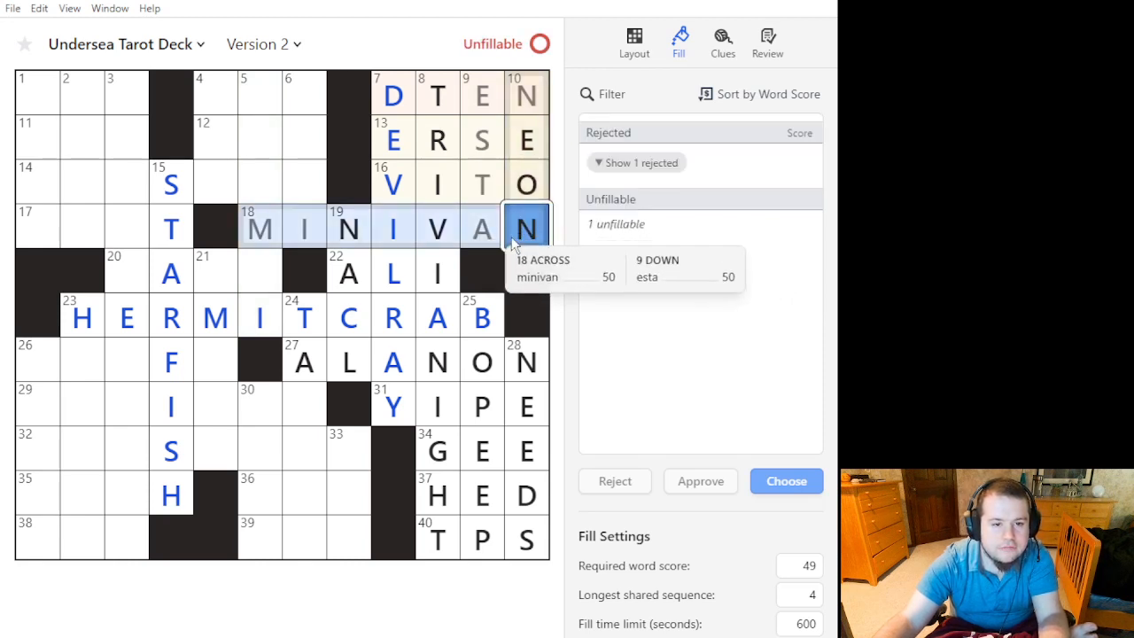
Test este in 9-Down against 18-Across, and replace its last letter to make esta.
left_click(483, 100)
left_click(511, 92)
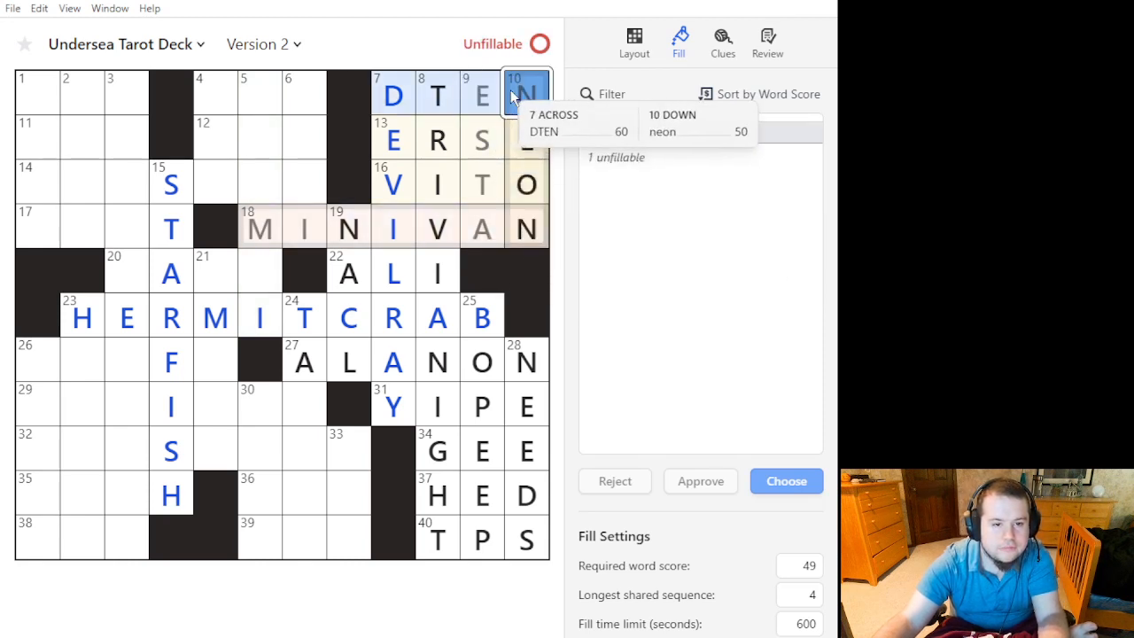
double_click(497, 105)
left_click(500, 181)
left_click(478, 229)
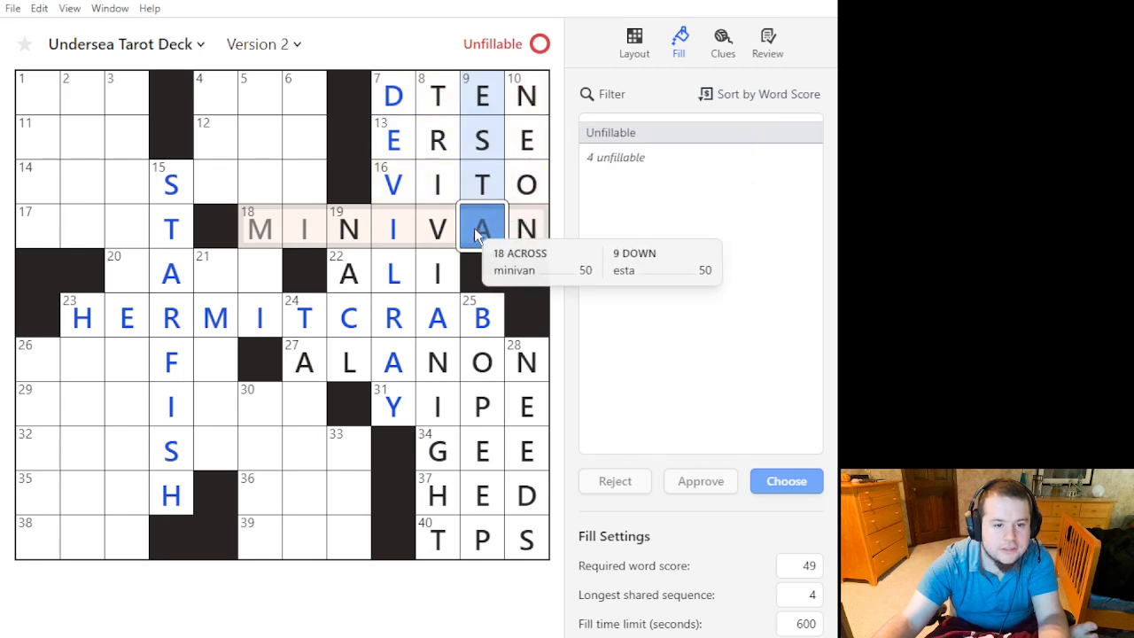
type("e")
left_click(262, 229)
left_click(506, 227)
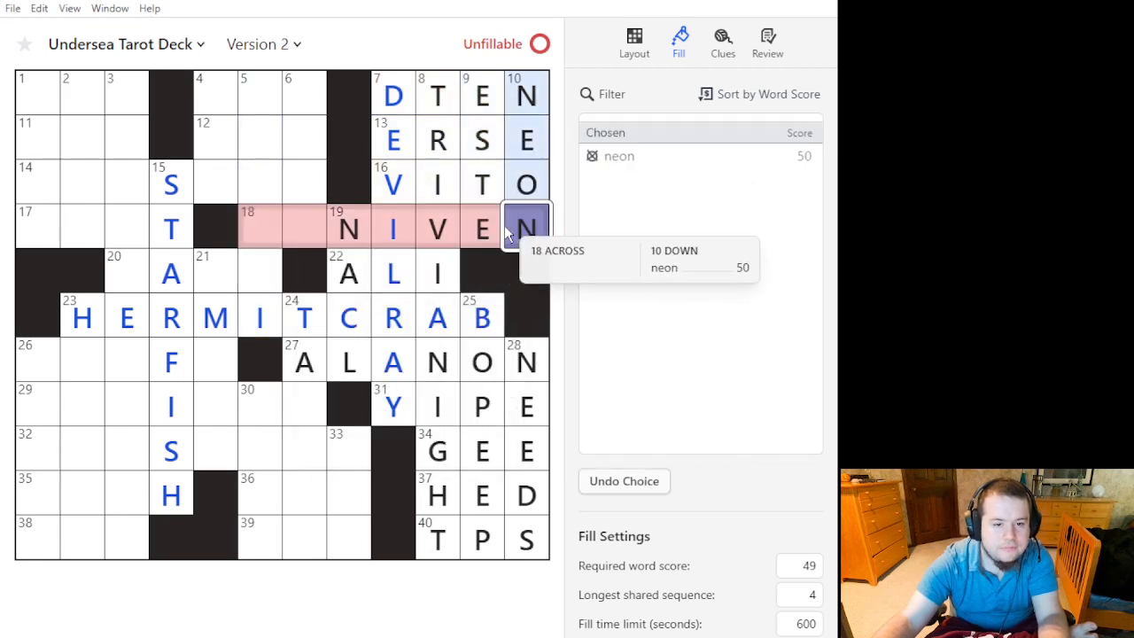
left_click(464, 229)
type("a")
Enter M and I in the first two squares of 18-Across to spell minivan.
left_click(266, 233)
type("m")
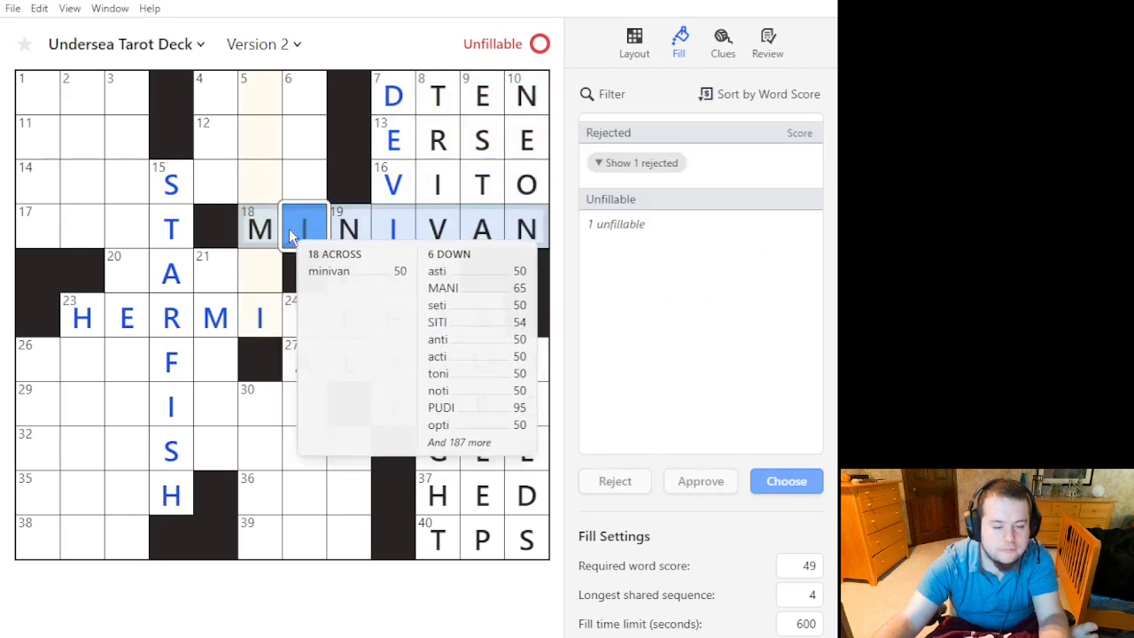
left_click(305, 232)
type("i")
left_click(426, 244)
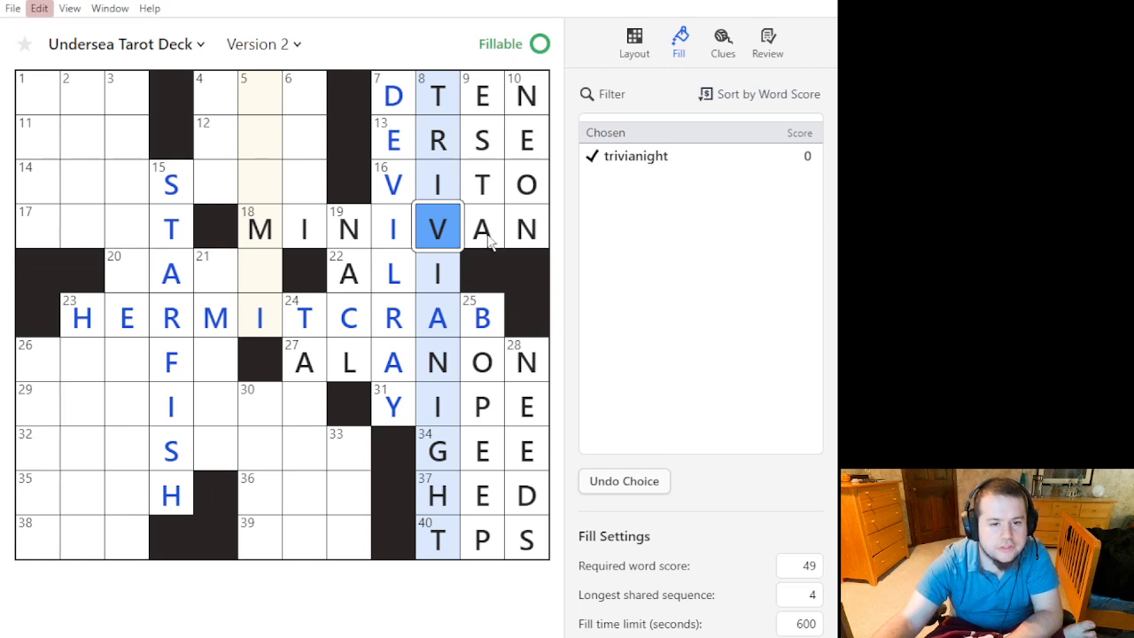
Clear the letters of esta in 9-Down and neon in 10-Down.
left_click(488, 126)
left_click(488, 123)
left_click(526, 132)
left_click(526, 132)
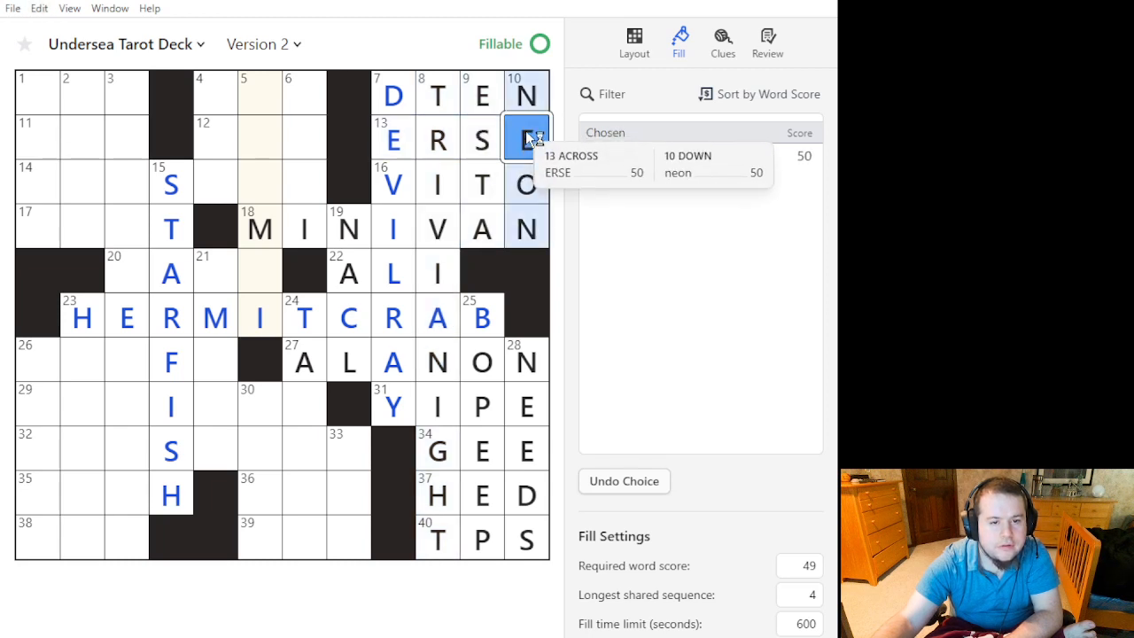
left_click_drag(534, 214, 485, 108)
left_click_drag(536, 186, 485, 96)
key("space")
left_click(523, 233)
left_click(491, 226)
key("space")
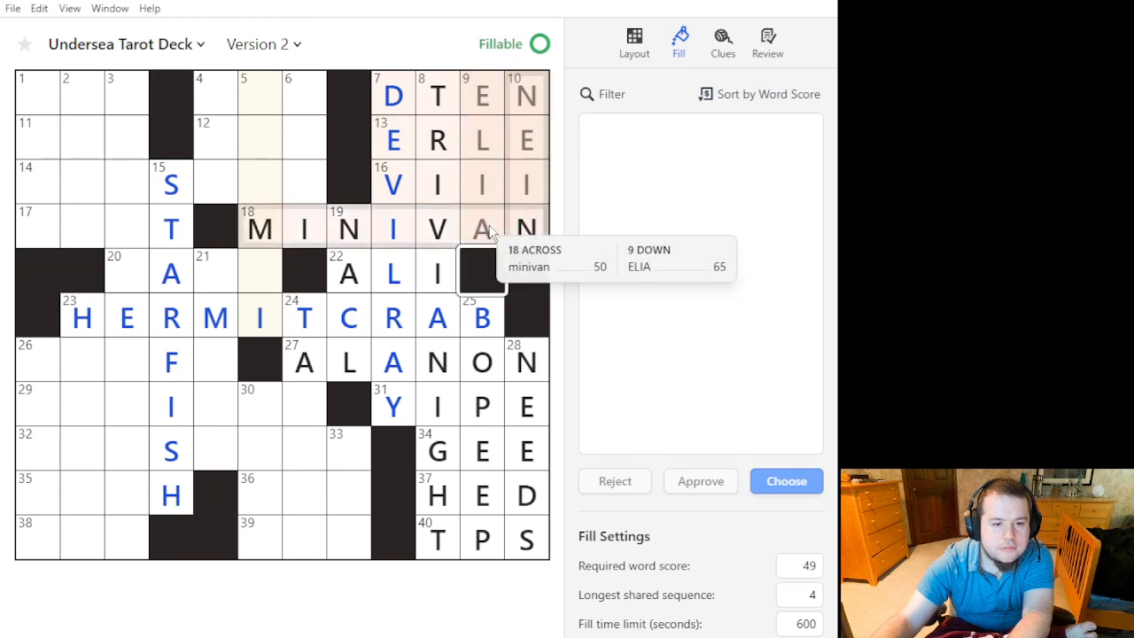
Check the candidates for 9-Down and set the required word score to 45.
left_click(482, 183)
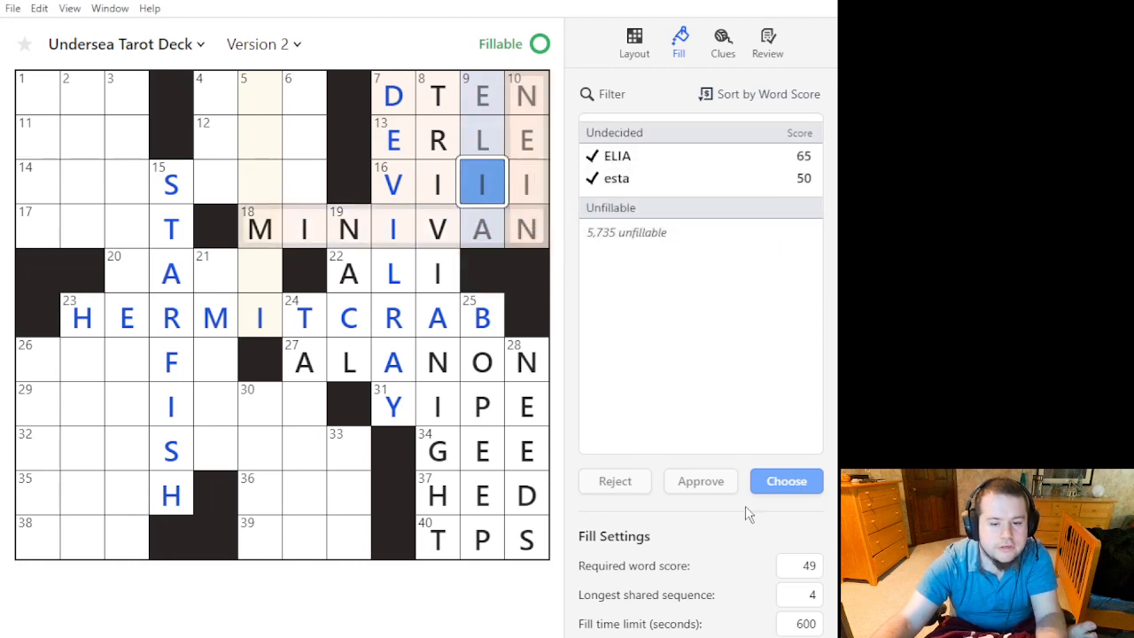
double_click(792, 572)
type("45")
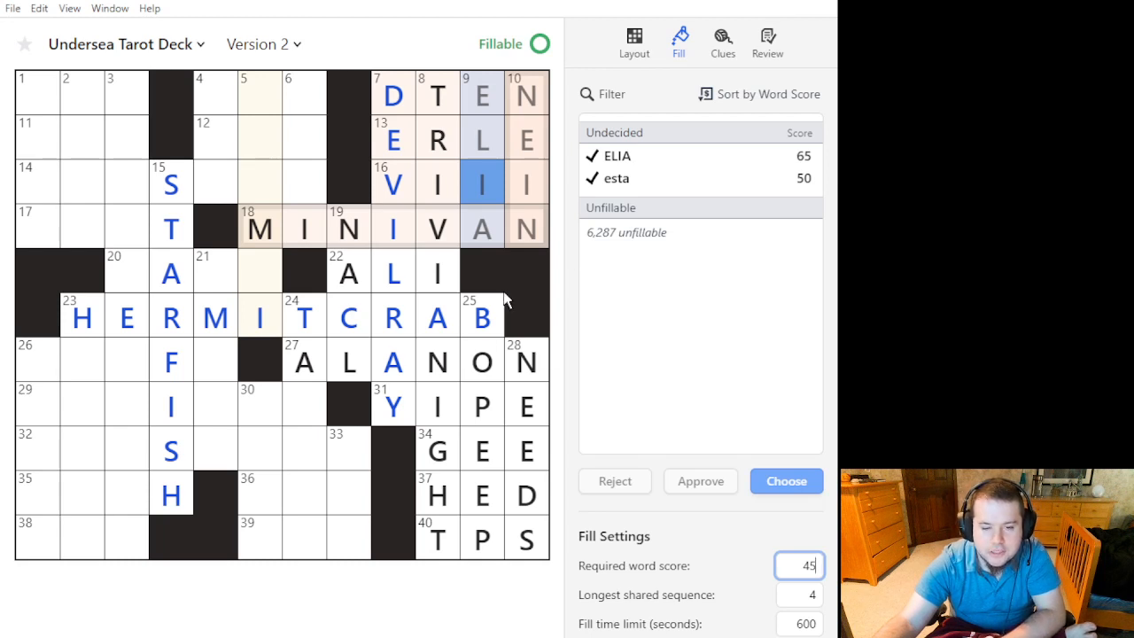
mouse_move(483, 304)
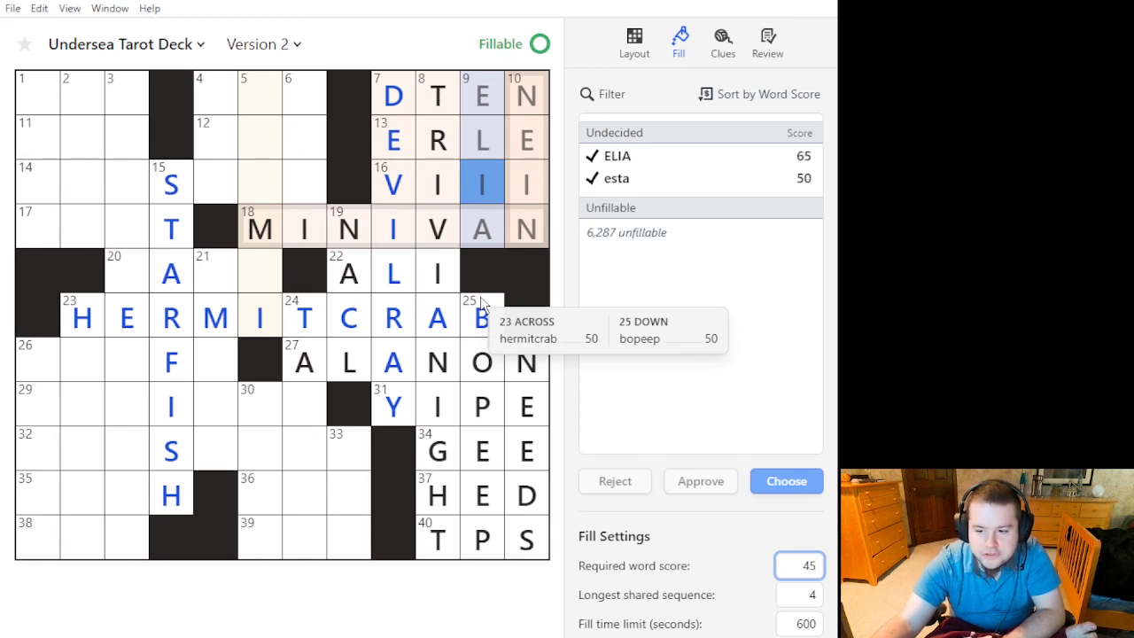
Check the crossings of ELIA in the upper-right corner and undo the last fill there.
left_click(485, 214)
left_click(526, 186)
left_click(526, 186)
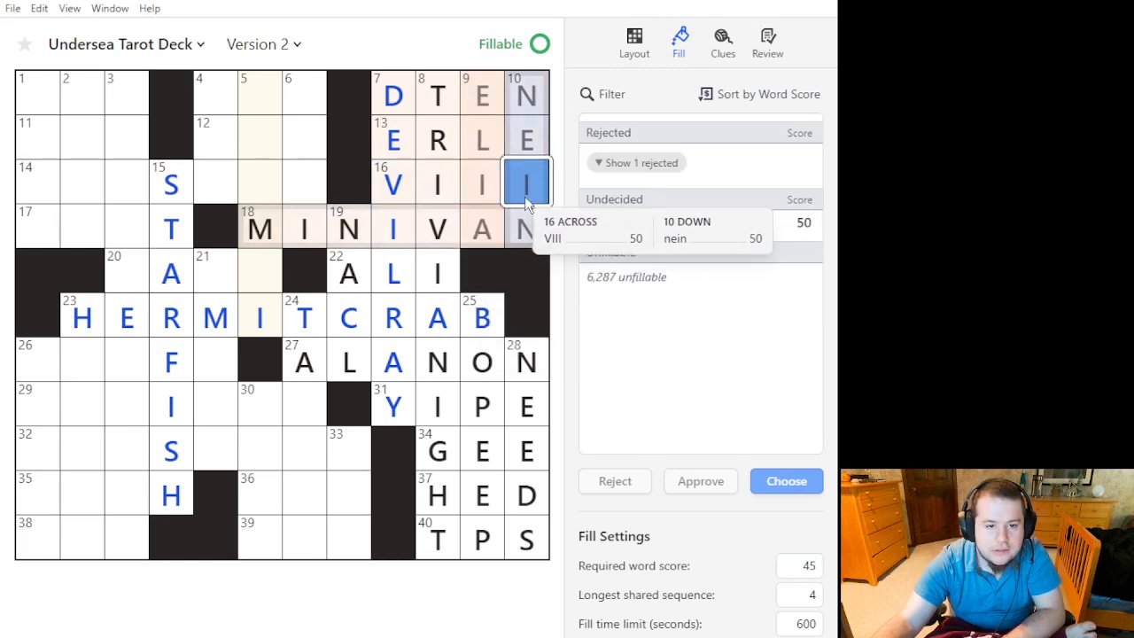
key("ctrl+z")
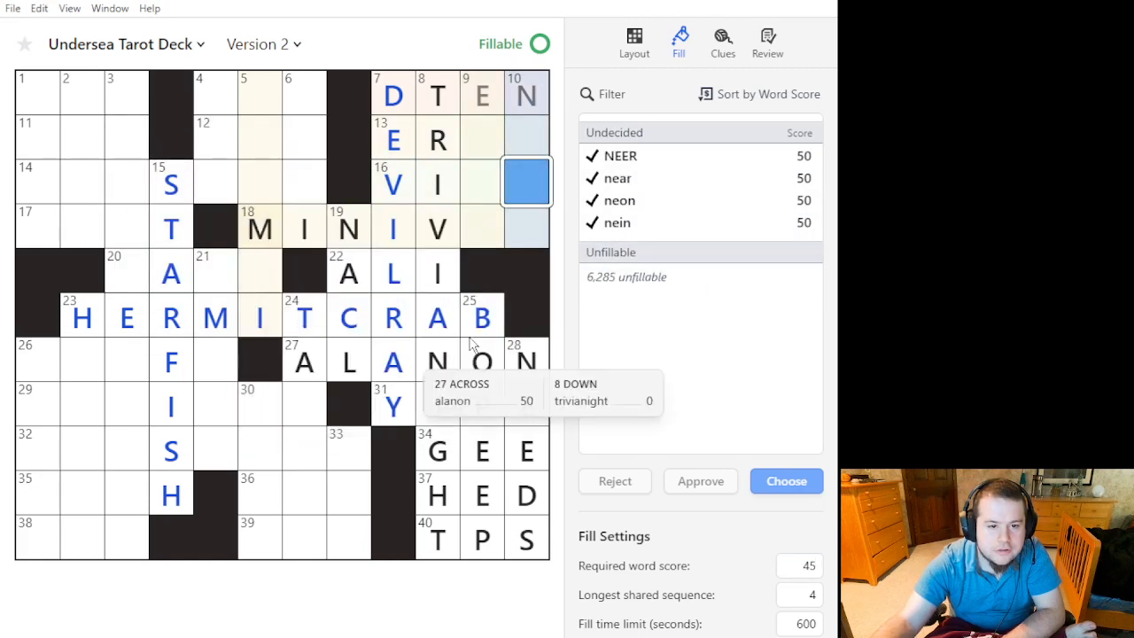
Preview neon as the fill for 10 Down and erie as the fill for 13 Across.
left_click(634, 202)
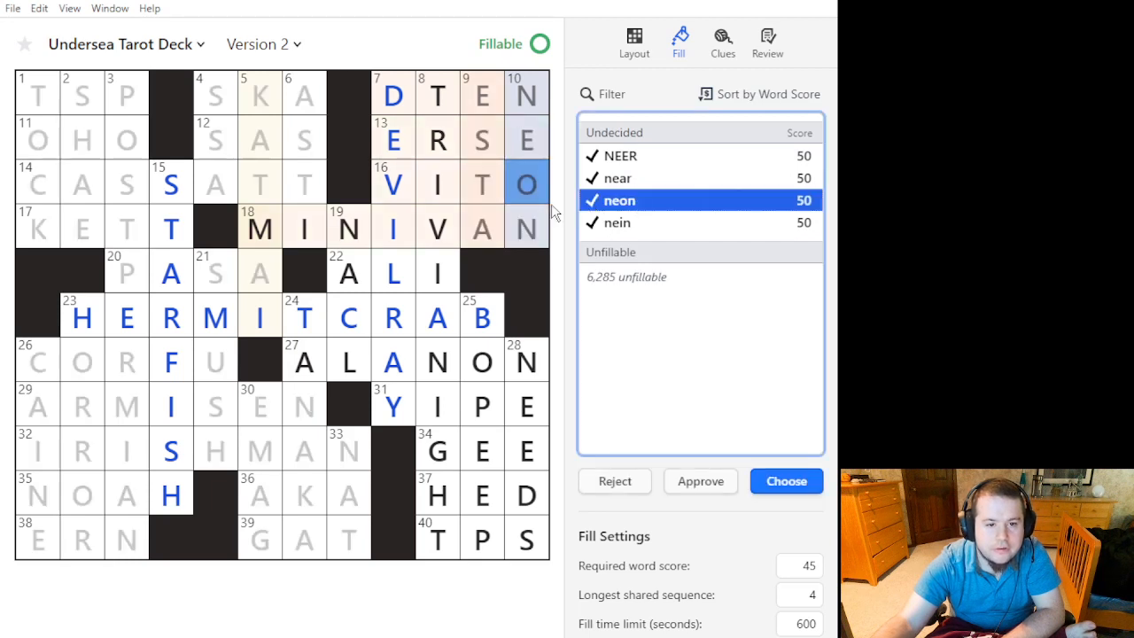
left_click(489, 147)
left_click(714, 201)
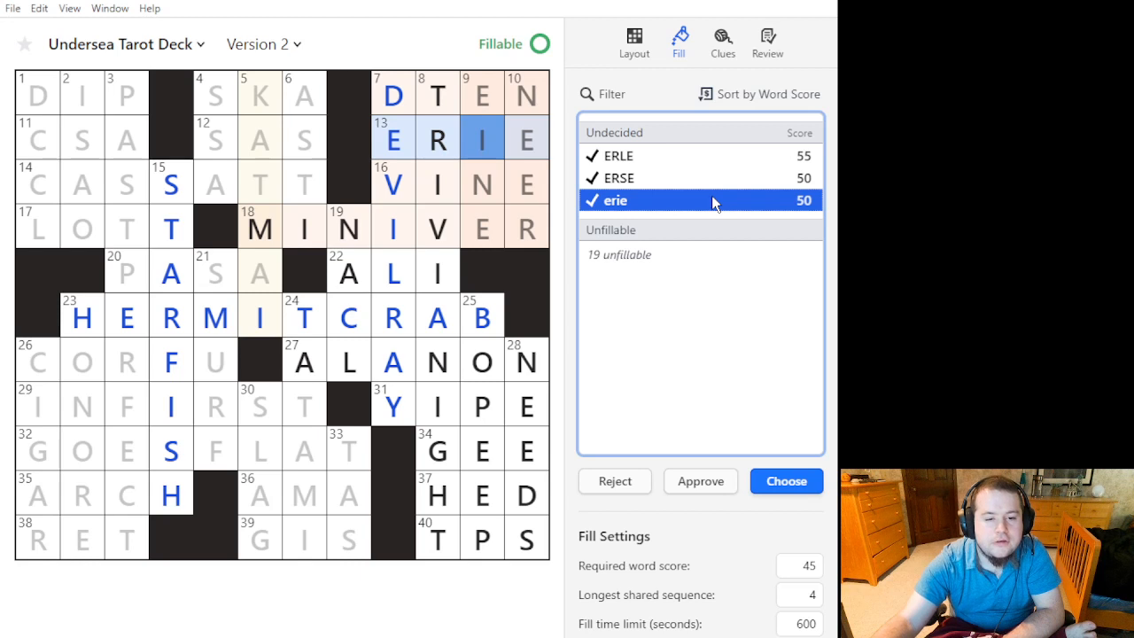
Clear the first two letters of 18 Across and preview boniver as its fill.
left_click(335, 229)
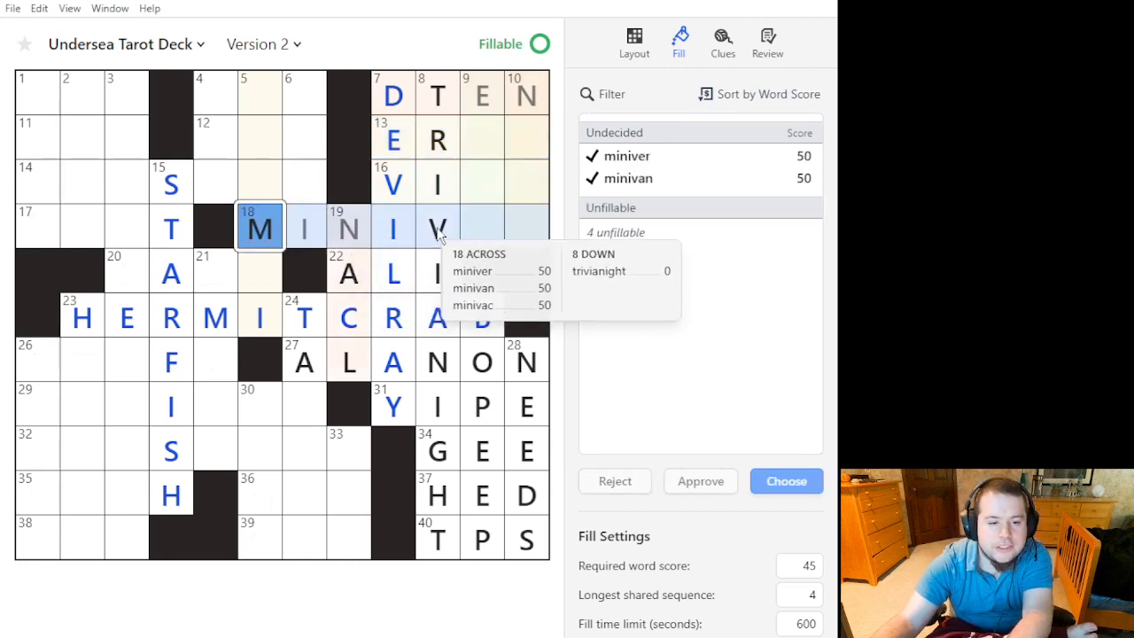
left_click(486, 225)
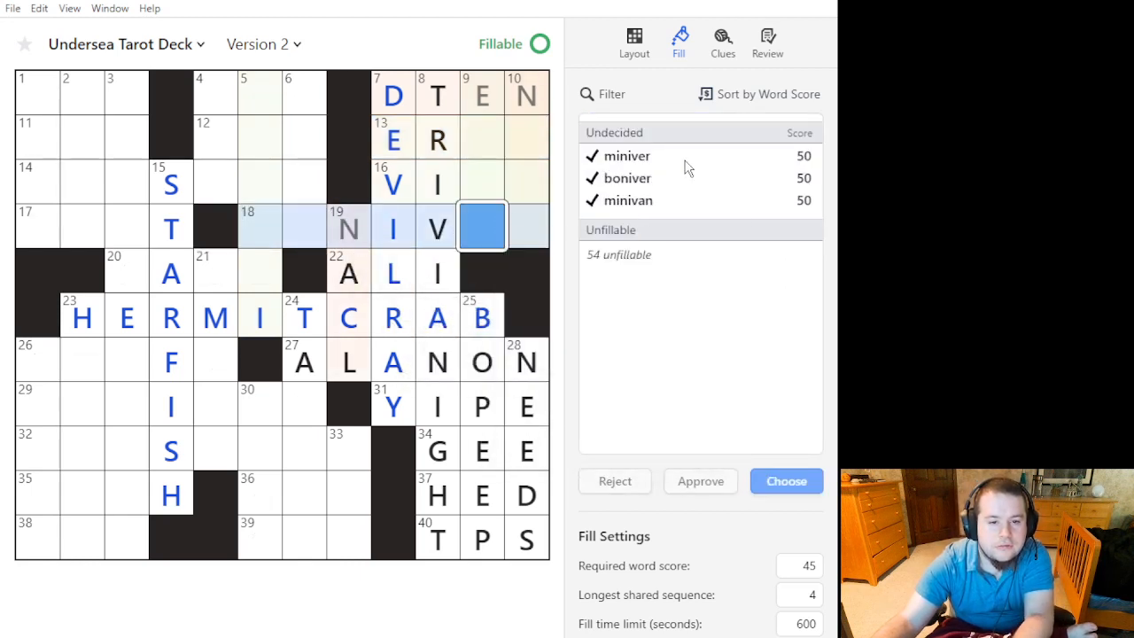
left_click(711, 177)
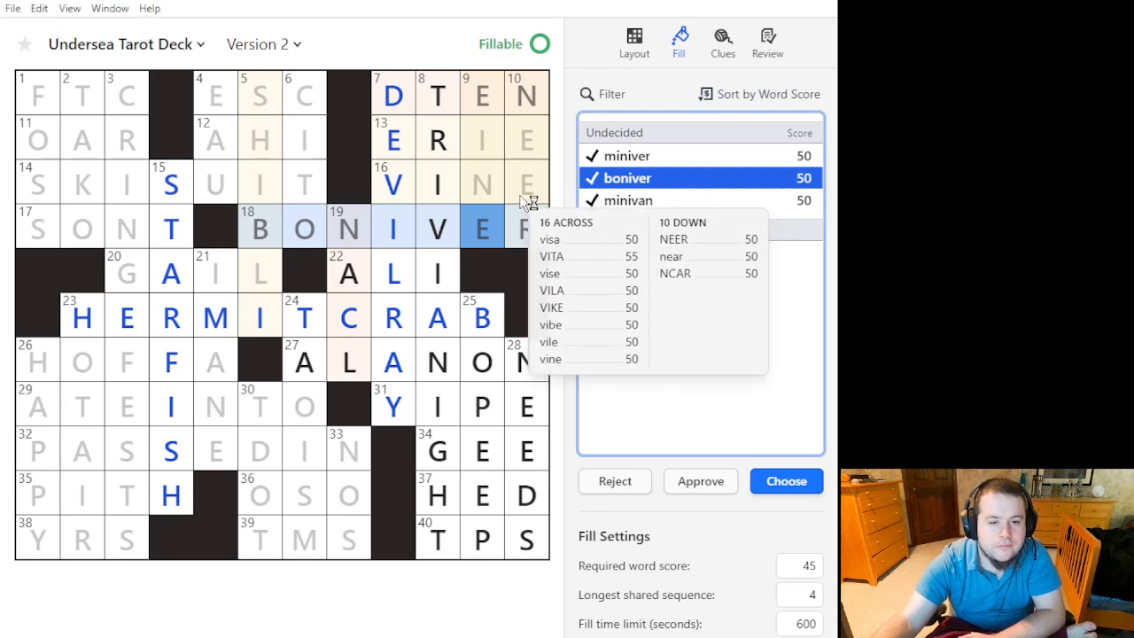
key("alt+Tab")
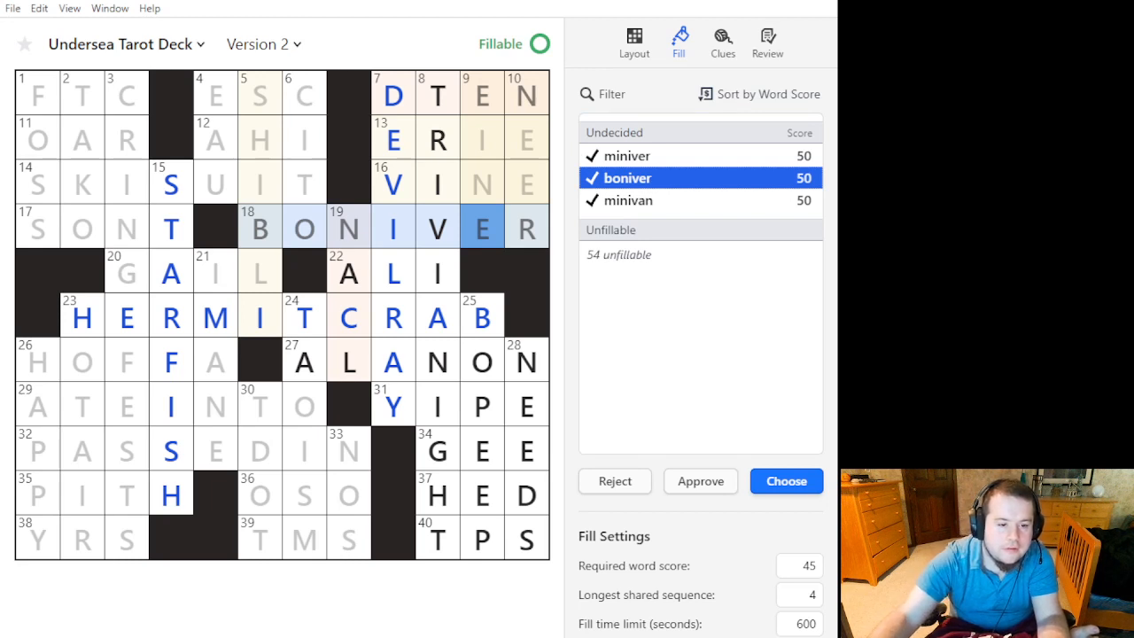
left_click(725, 316)
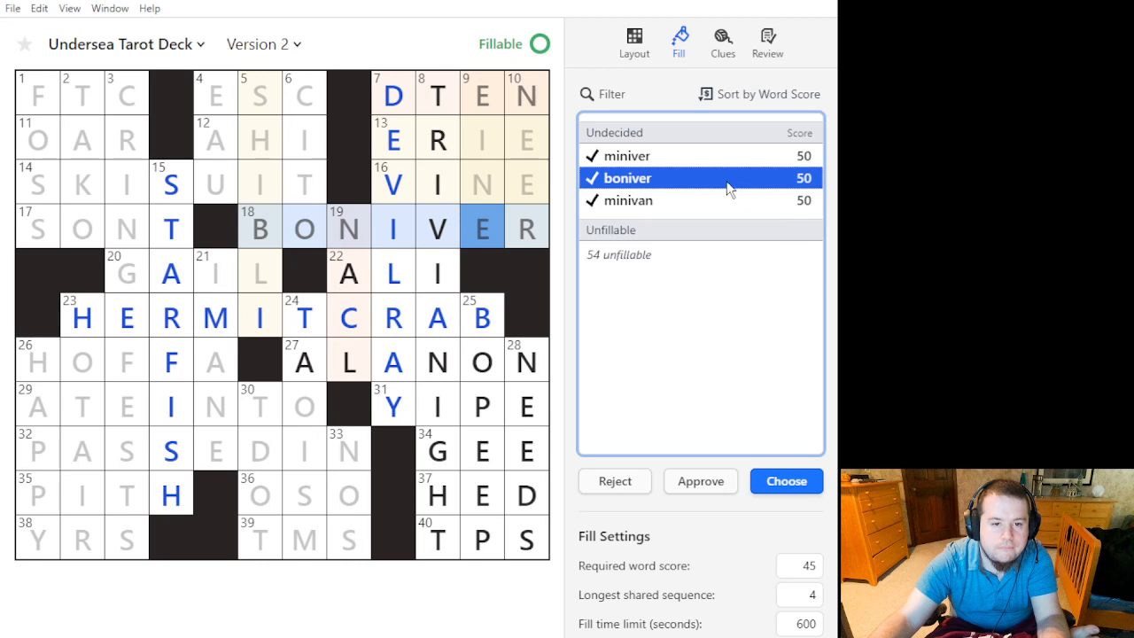
Compare the resulting grids for miniver, boniver and minivan at 18 Across.
left_click(699, 159)
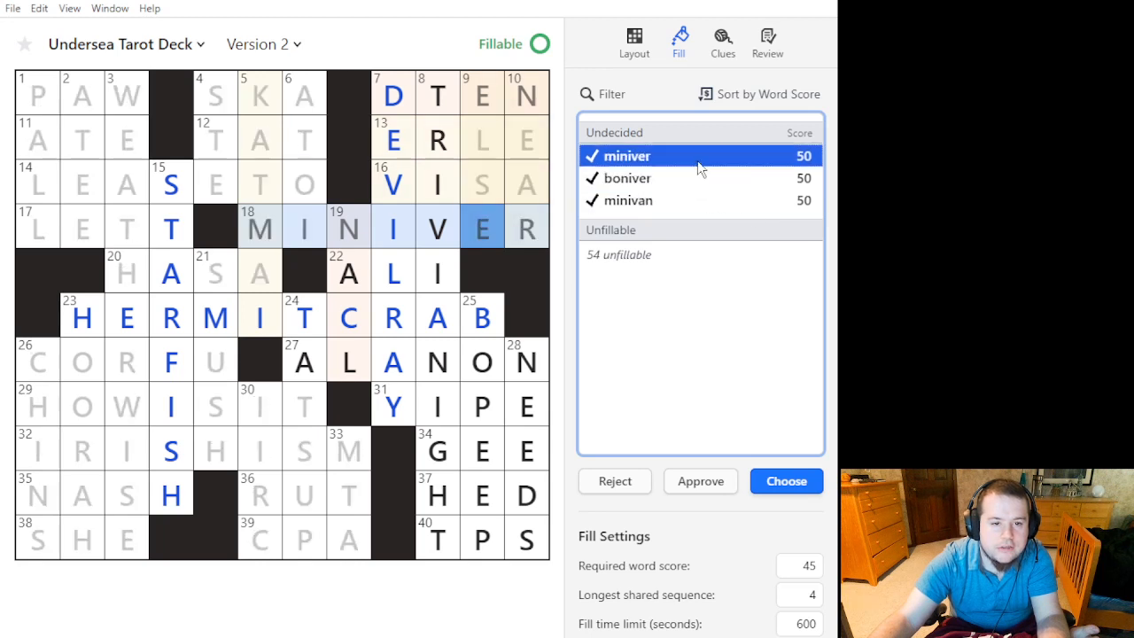
left_click(695, 199)
left_click(702, 178)
left_click(704, 160)
left_click(709, 200)
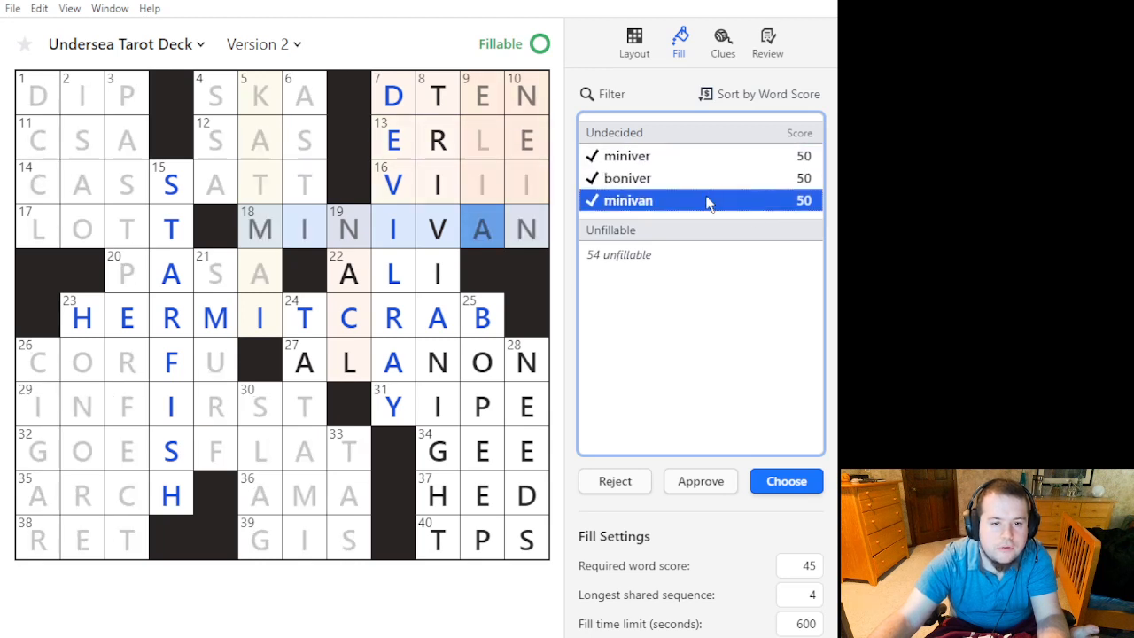
left_click(715, 176)
left_click(718, 161)
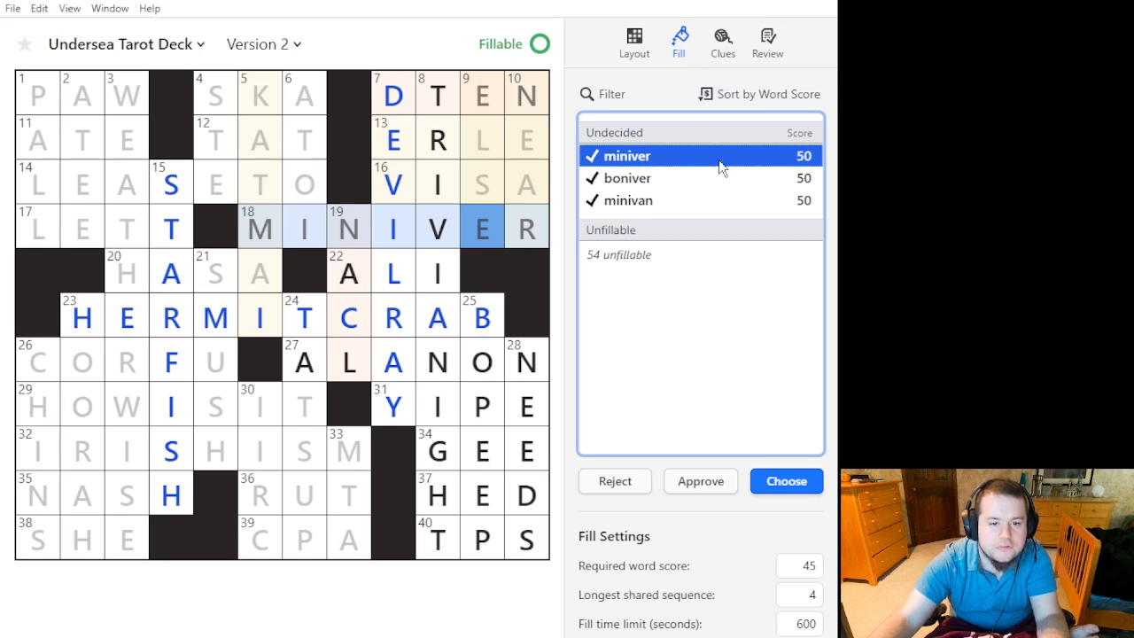
key("alt+Tab")
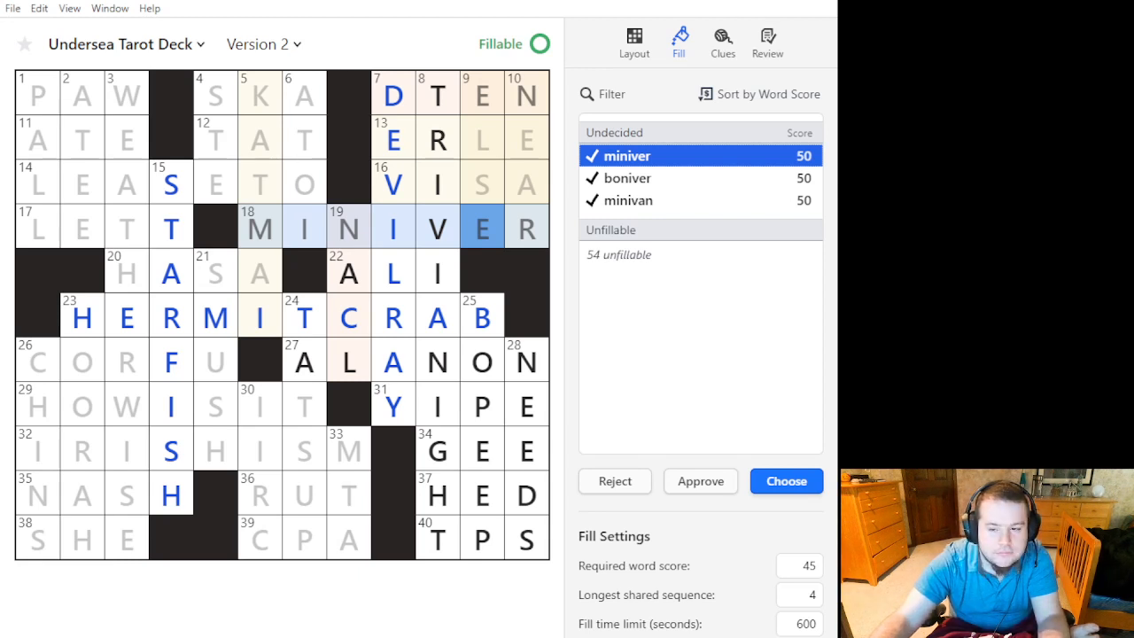
Fill 18 Across with boniver and preview eine and elle for 9 Down.
left_click(703, 187)
double_click(697, 182)
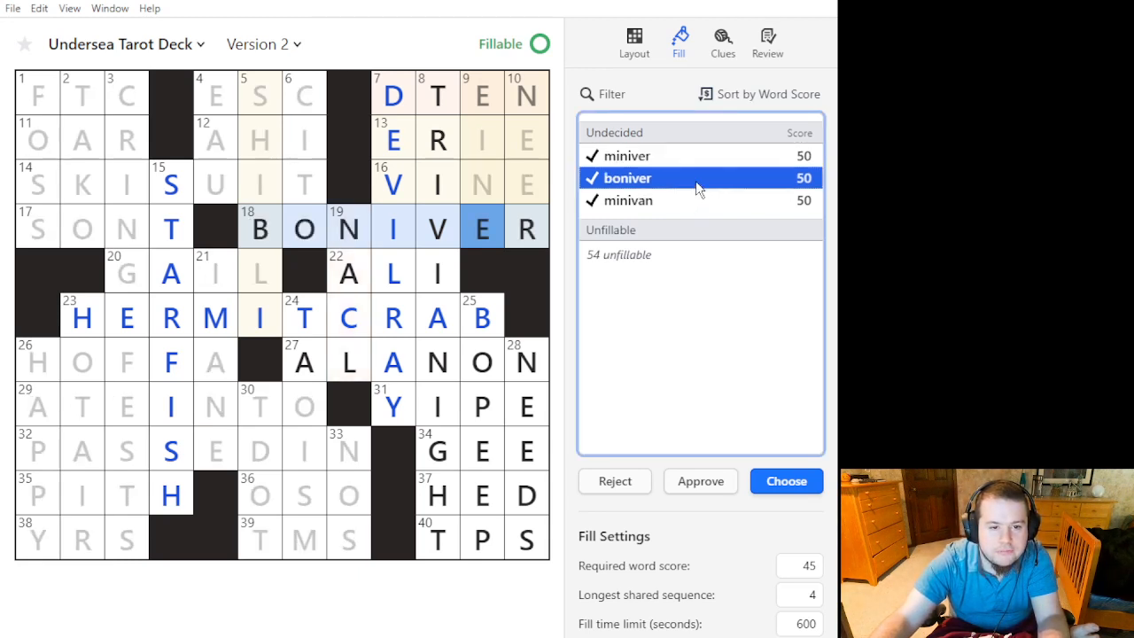
left_click(531, 185)
left_click(487, 176)
left_click(740, 155)
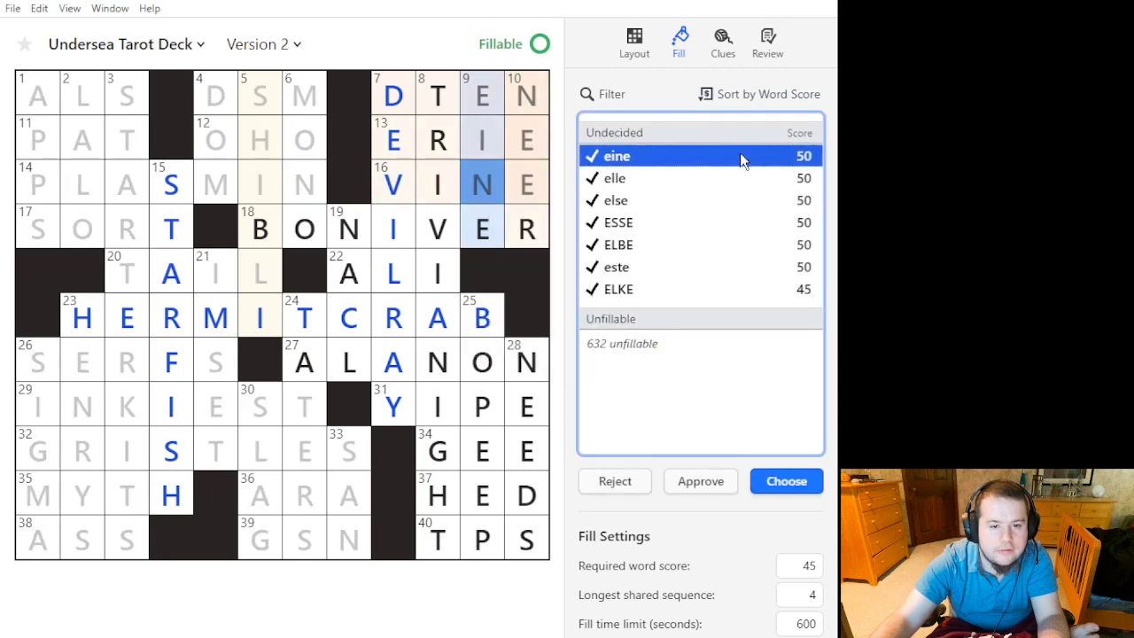
left_click(734, 178)
Preview the candidate fills for 5 Down from mumbai through SADBOI.
left_click(253, 184)
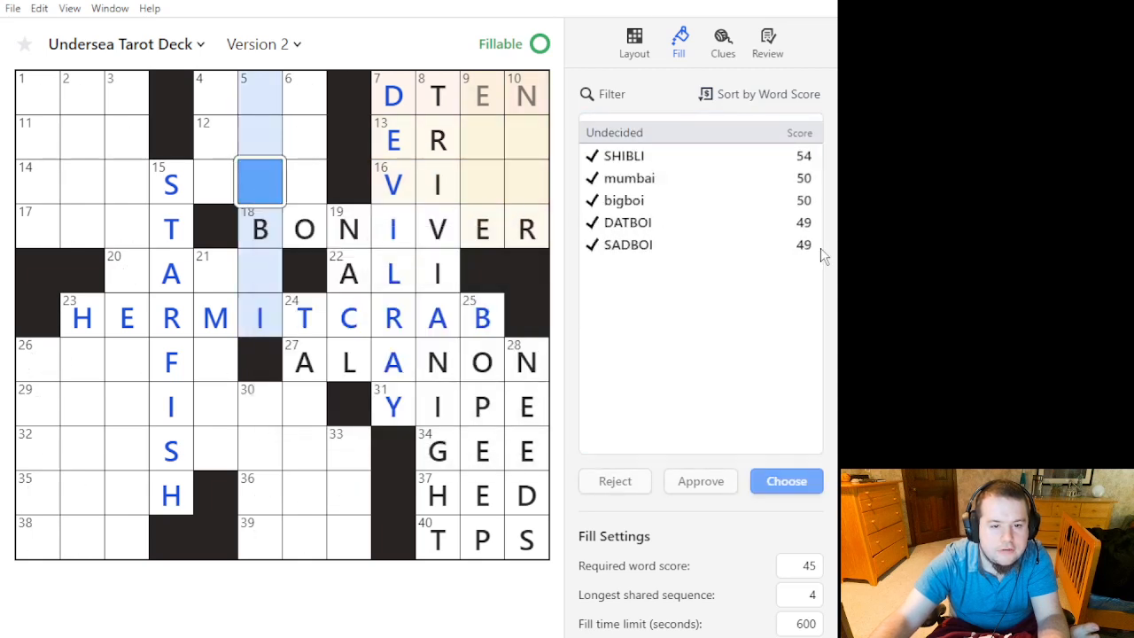
left_click(716, 178)
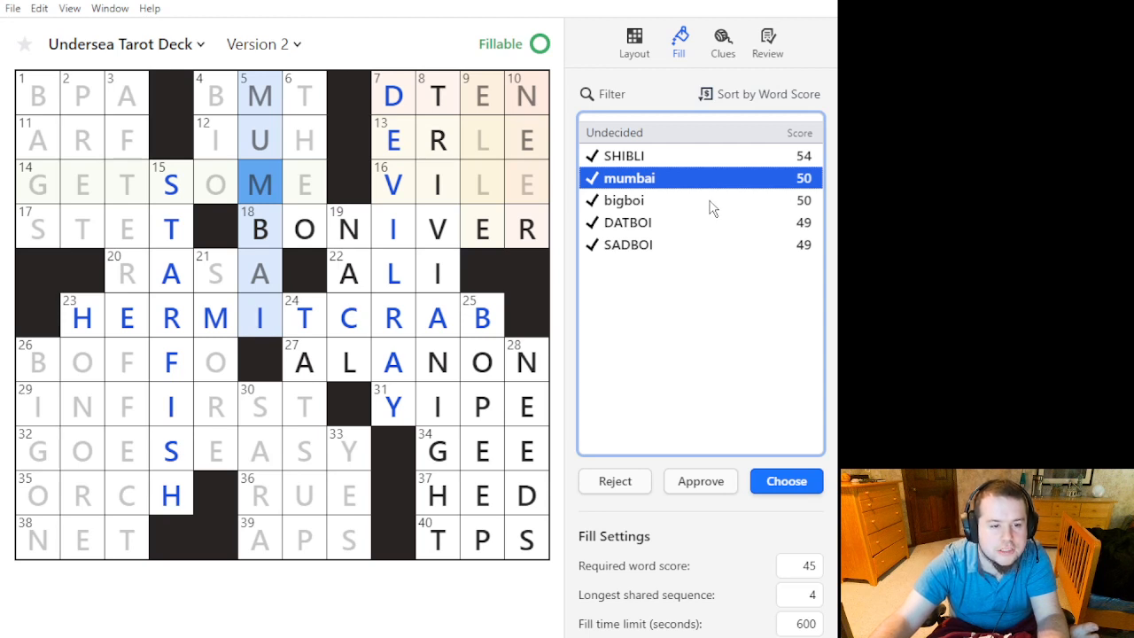
left_click_drag(710, 201, 725, 252)
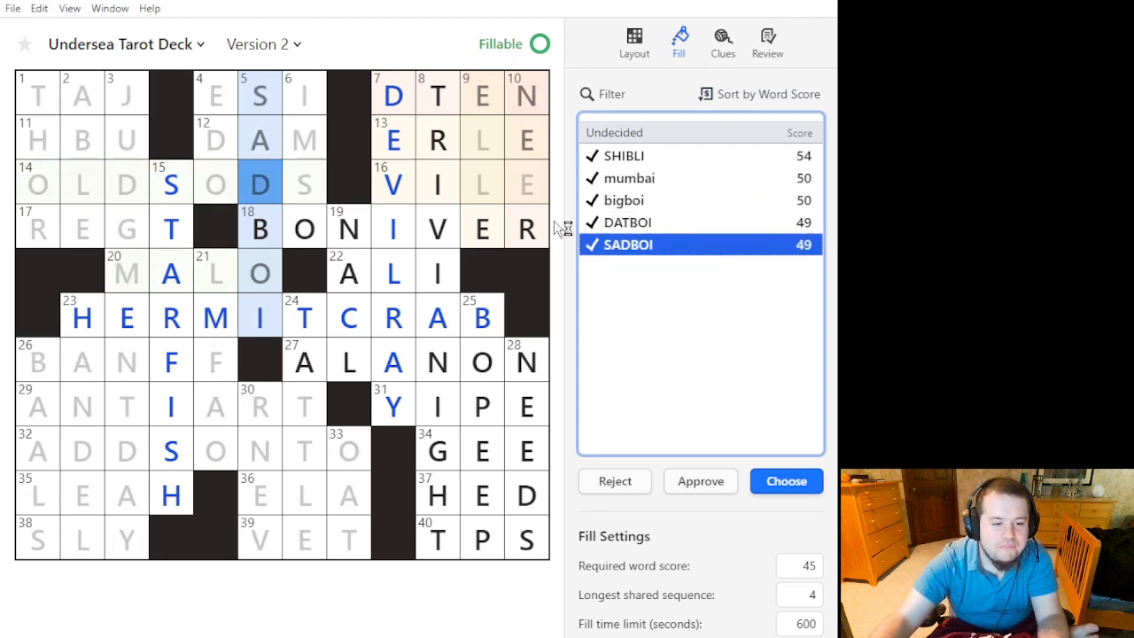
Preview elle and else as fills for 9 Down.
left_click(500, 192)
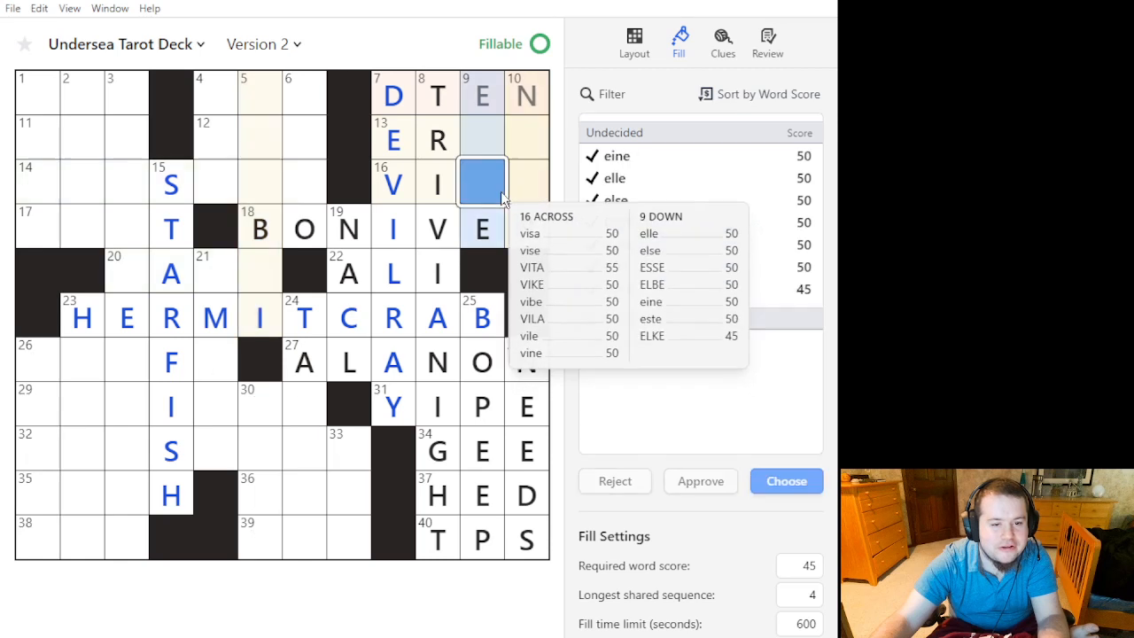
left_click(747, 181)
left_click(747, 202)
Compare the candidates for 13 Across and fill it with erie.
left_click(527, 140)
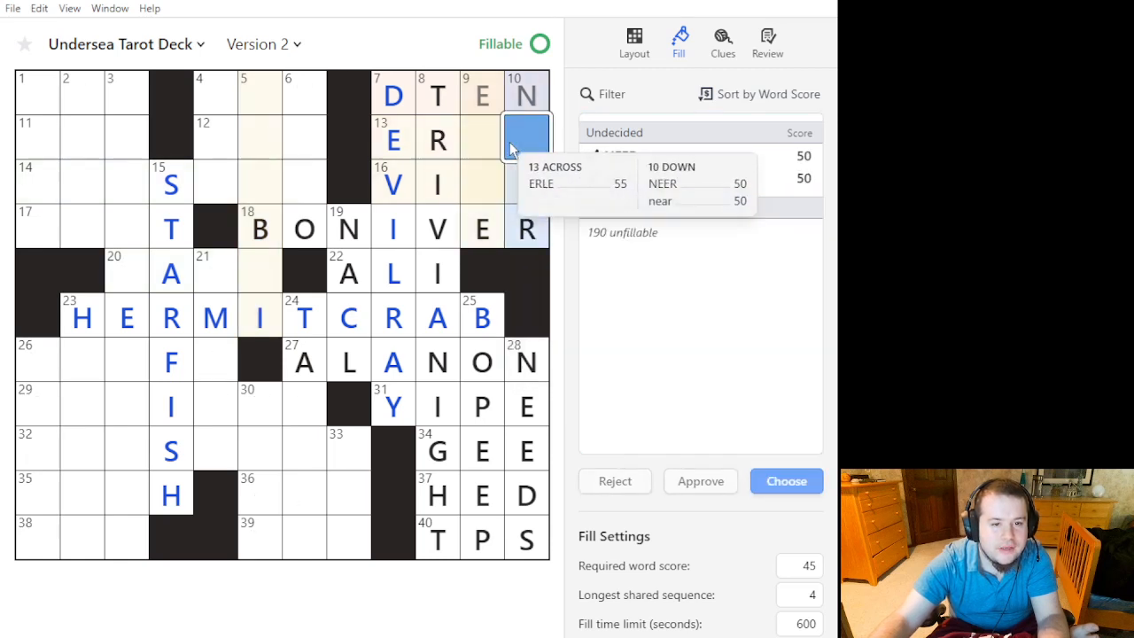
left_click(760, 181)
left_click(767, 159)
left_click(769, 202)
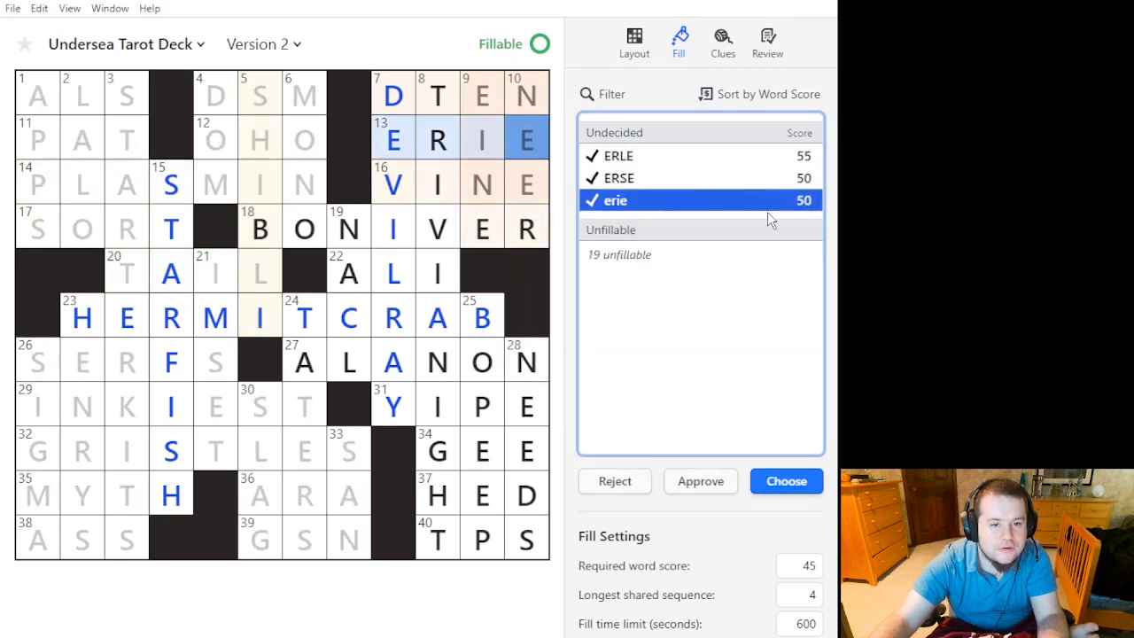
double_click(768, 206)
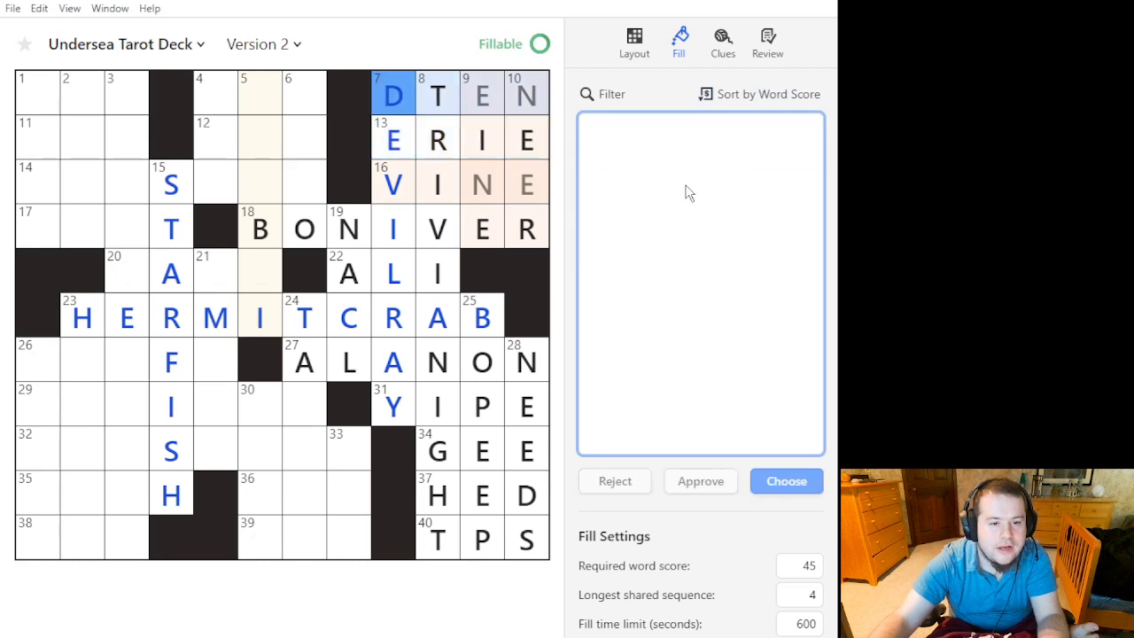
Check the remaining candidate for 9 Down, and undo the erie and boniver fills.
left_click(469, 195)
left_click(470, 195)
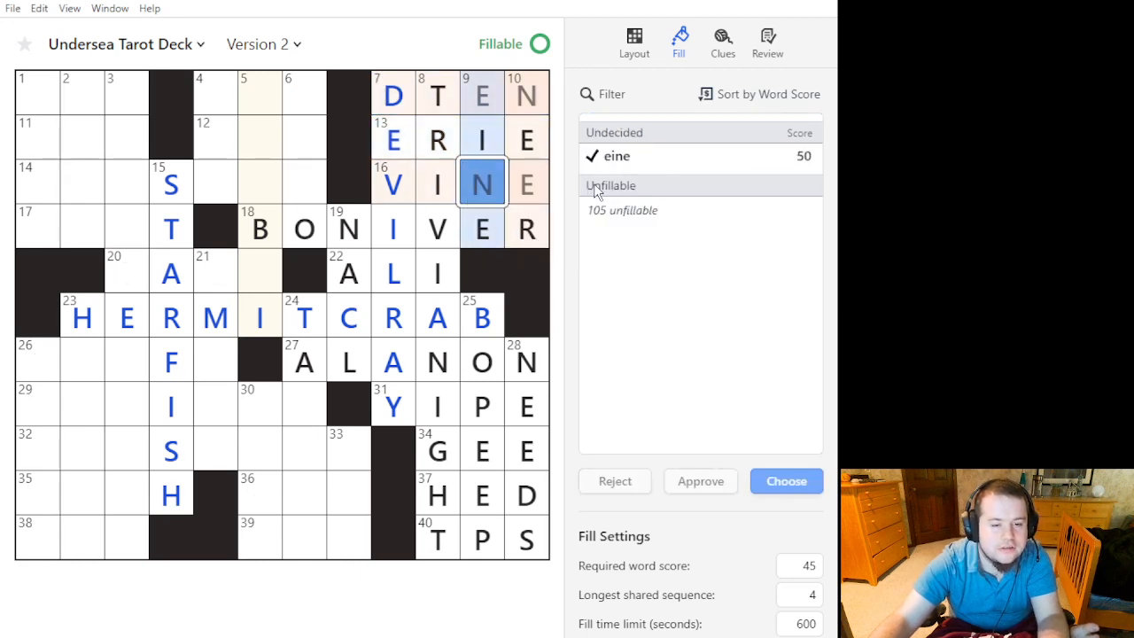
key("ctrl+z")
key("ctrl+z")
Compare eine, elle, else, esta and este for 9 Down, and try este as the fill.
left_click(501, 189)
left_click(500, 189)
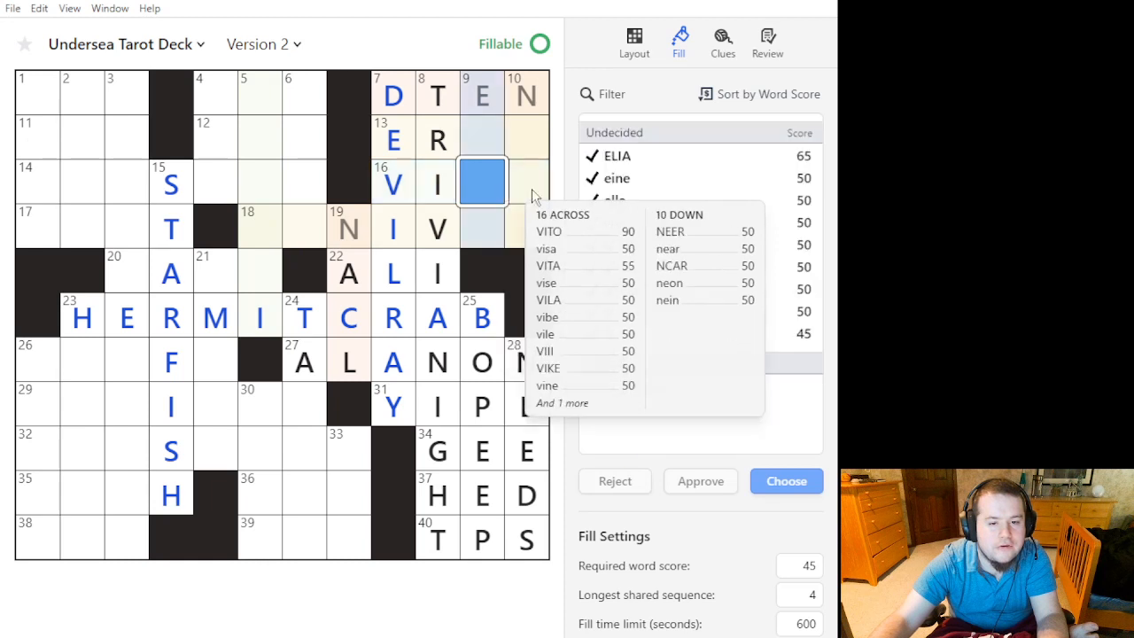
left_click(737, 178)
left_click(733, 200)
left_click(729, 220)
left_click(726, 241)
left_click(723, 269)
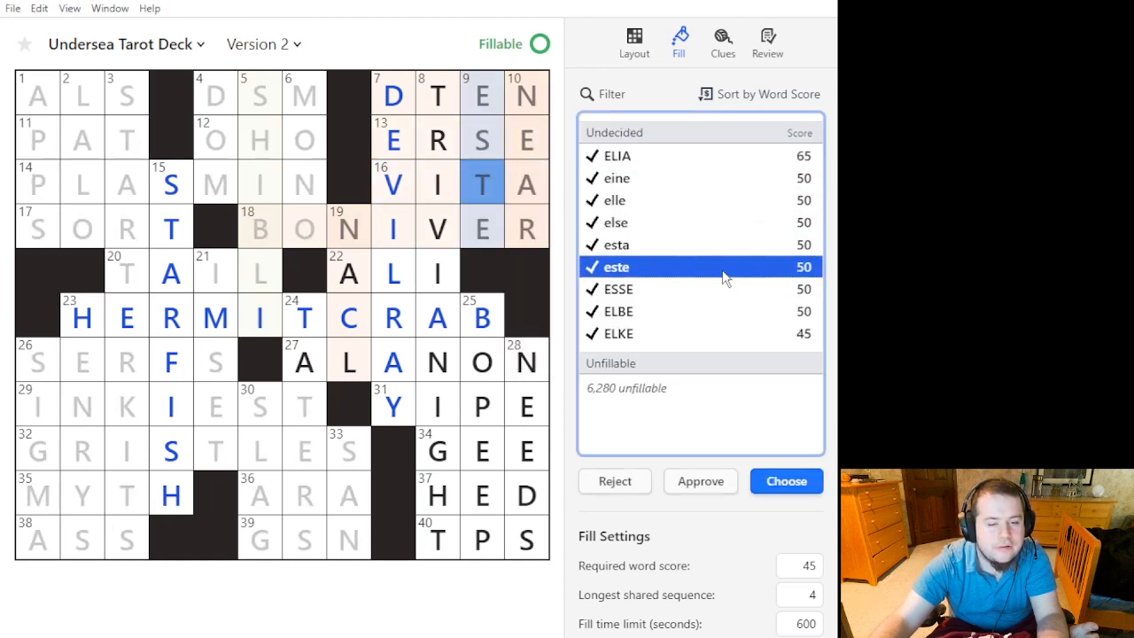
double_click(723, 272)
key("ctrl+z")
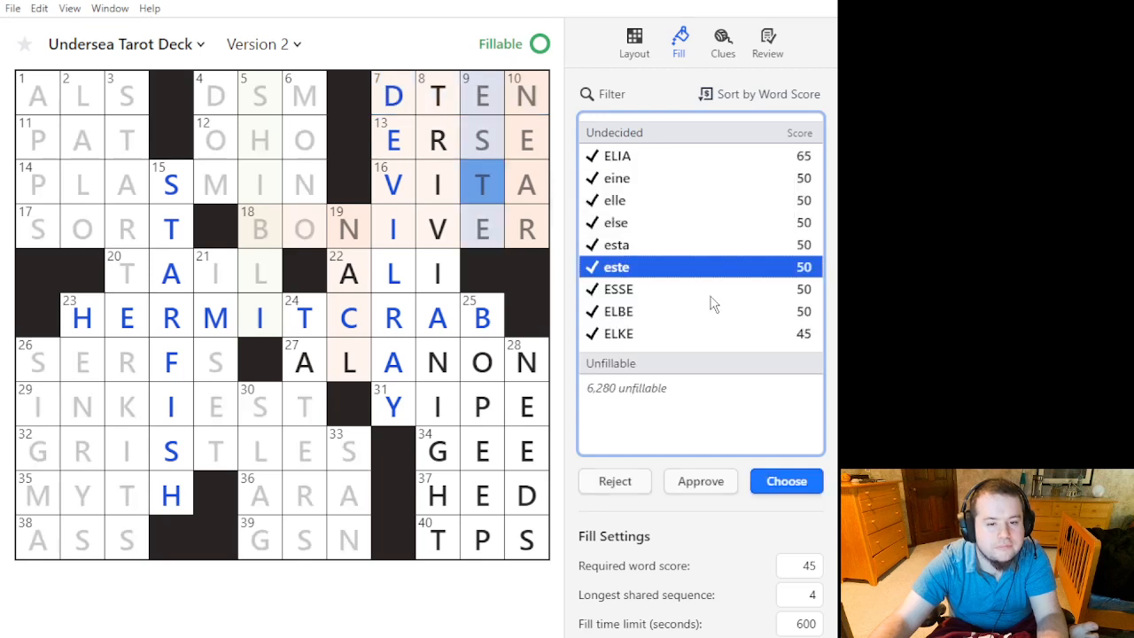
Preview else, elle, eine and ELIA again as fills for 9 Down.
left_click(697, 222)
left_click(696, 199)
left_click(700, 179)
left_click(705, 158)
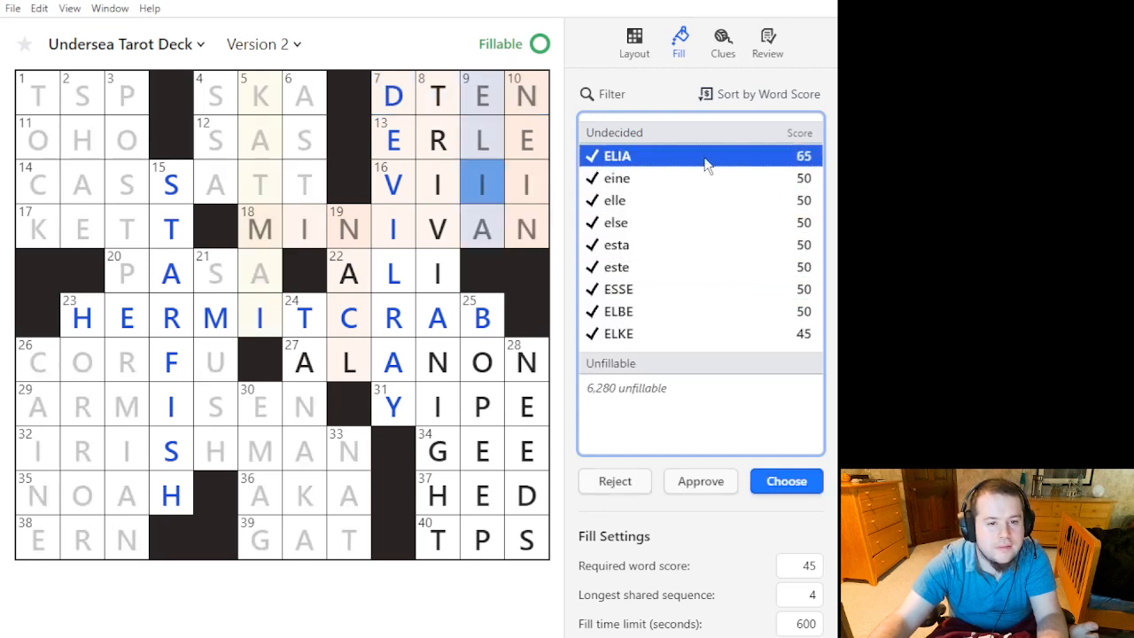
left_click(709, 178)
left_click(711, 201)
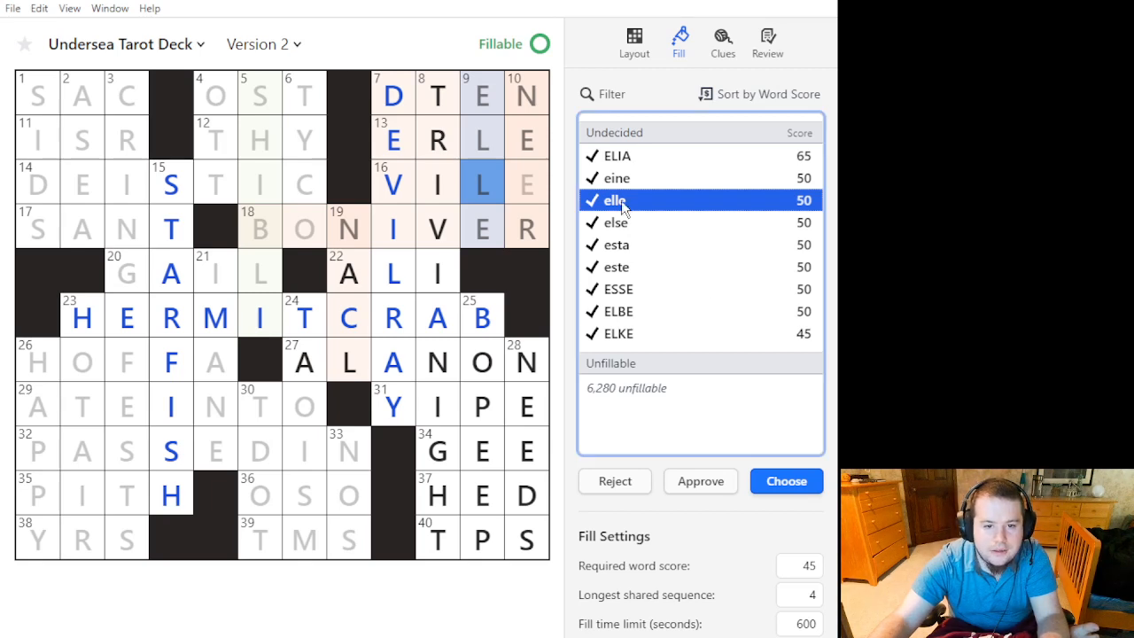
Compare este with esta for 9 Down and fill the entry with esta.
left_click(669, 266)
left_click(679, 245)
left_click(675, 262)
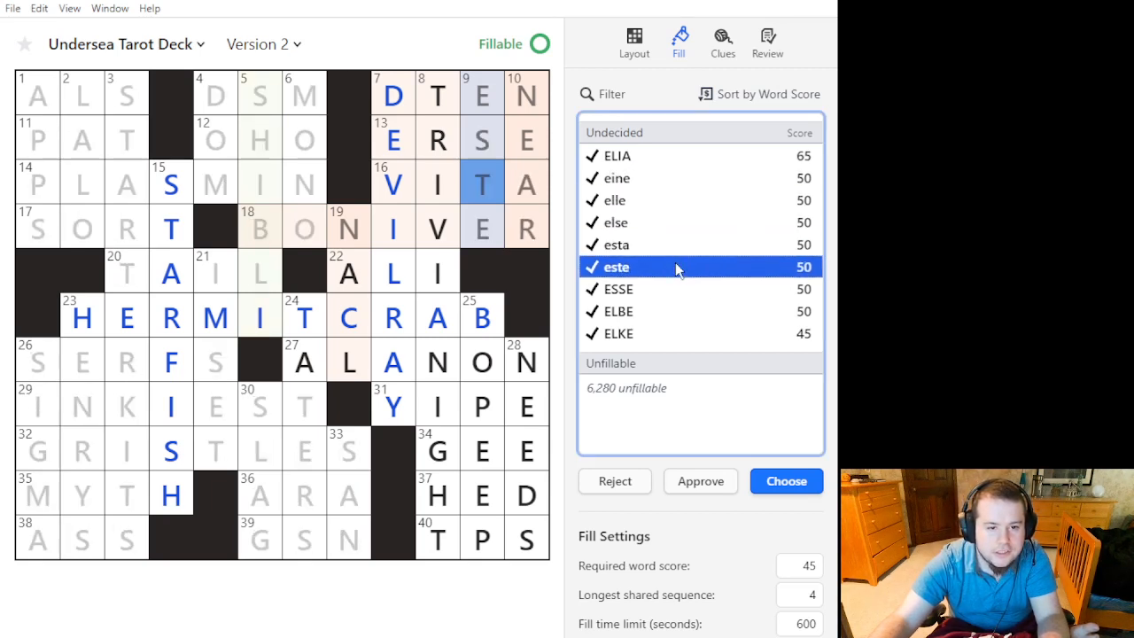
left_click(679, 254)
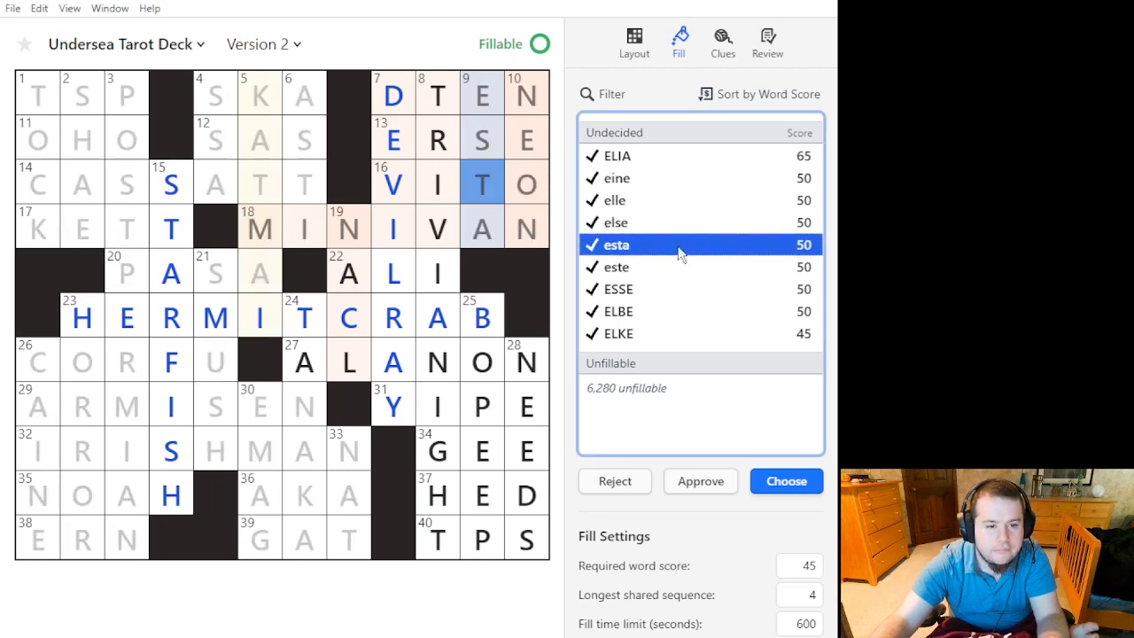
double_click(675, 250)
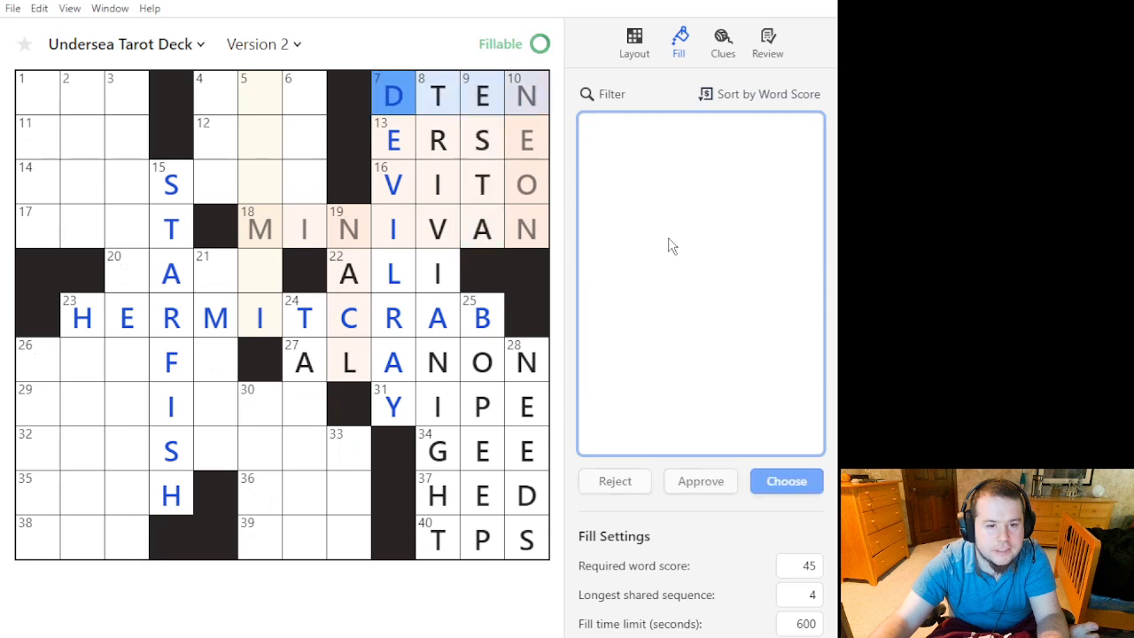
Commit the crossing across entries DTEN, ERSE, VITO and minivan in the upper-right corner.
double_click(663, 157)
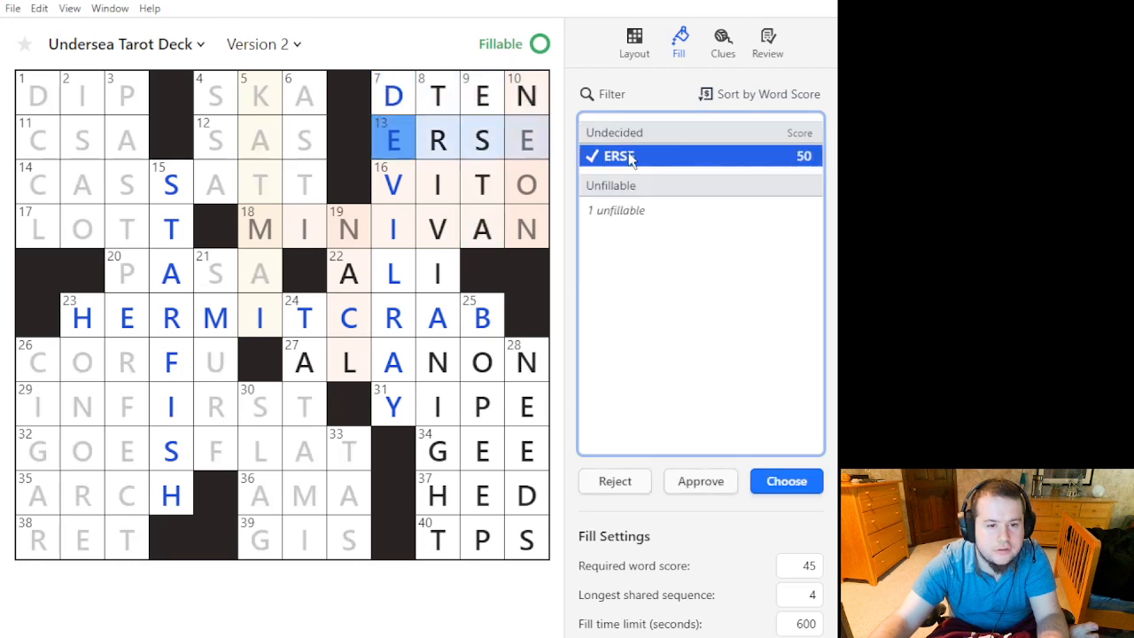
double_click(630, 157)
double_click(631, 156)
double_click(630, 157)
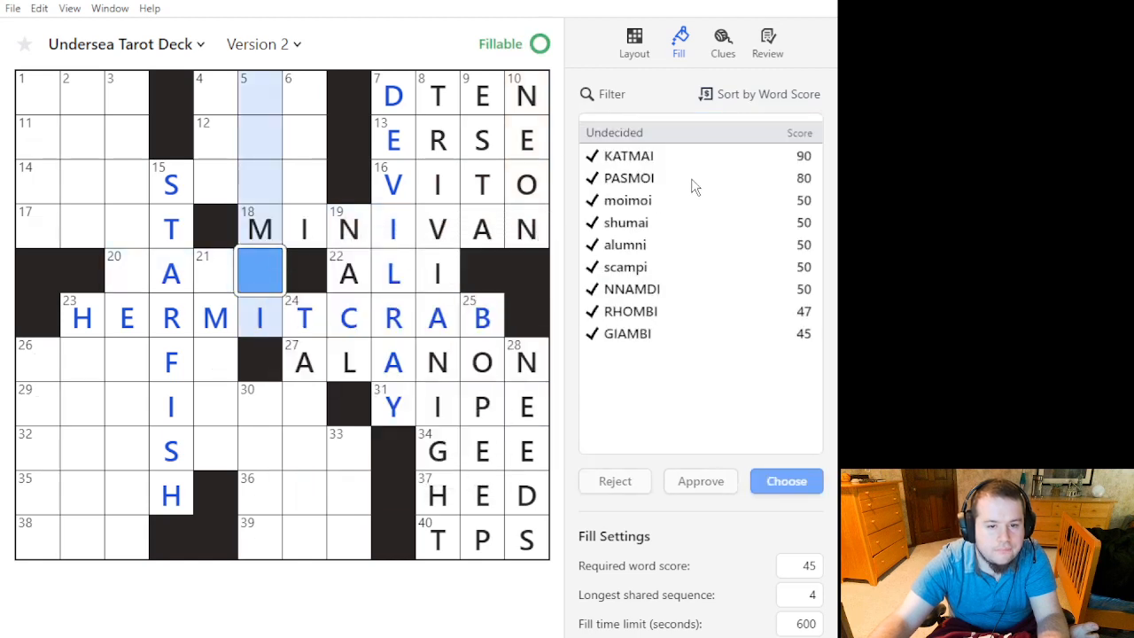
Preview shumai for 5 Down and approve shumai, alumni and scampi as the candidates for that entry.
left_click_drag(697, 195, 728, 223)
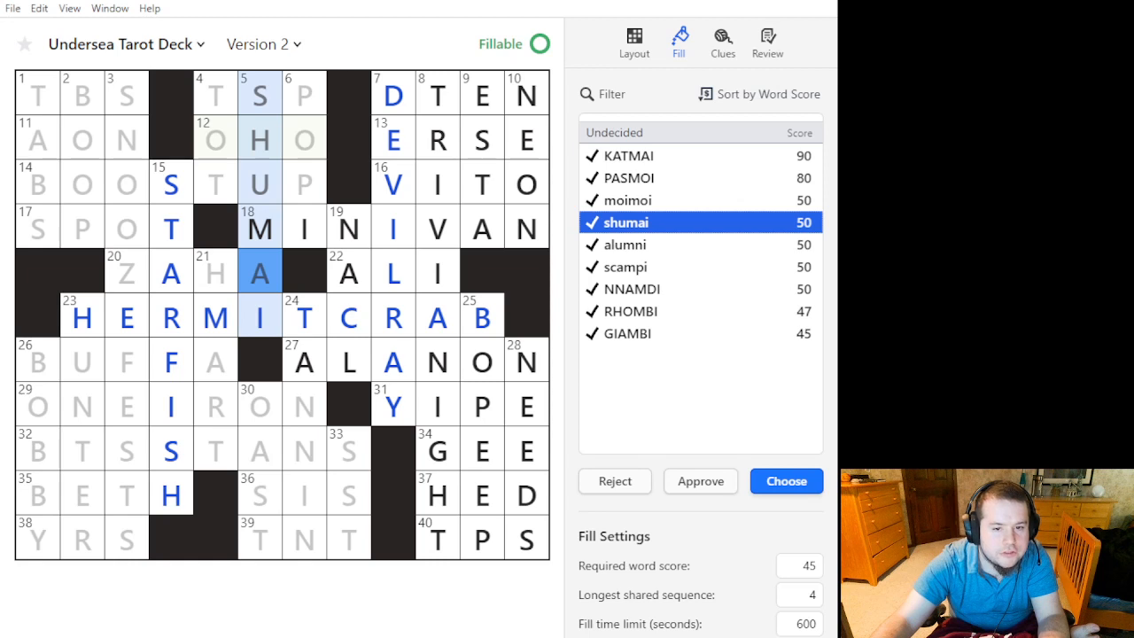
left_click(725, 345)
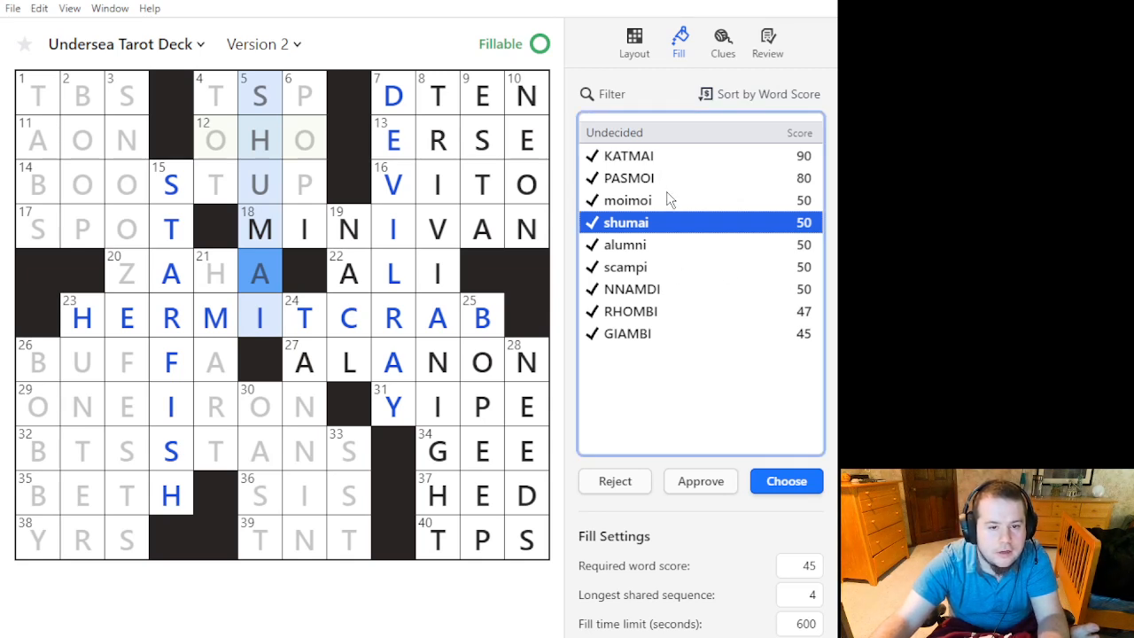
left_click(678, 255, "shift")
left_click(678, 271, "shift")
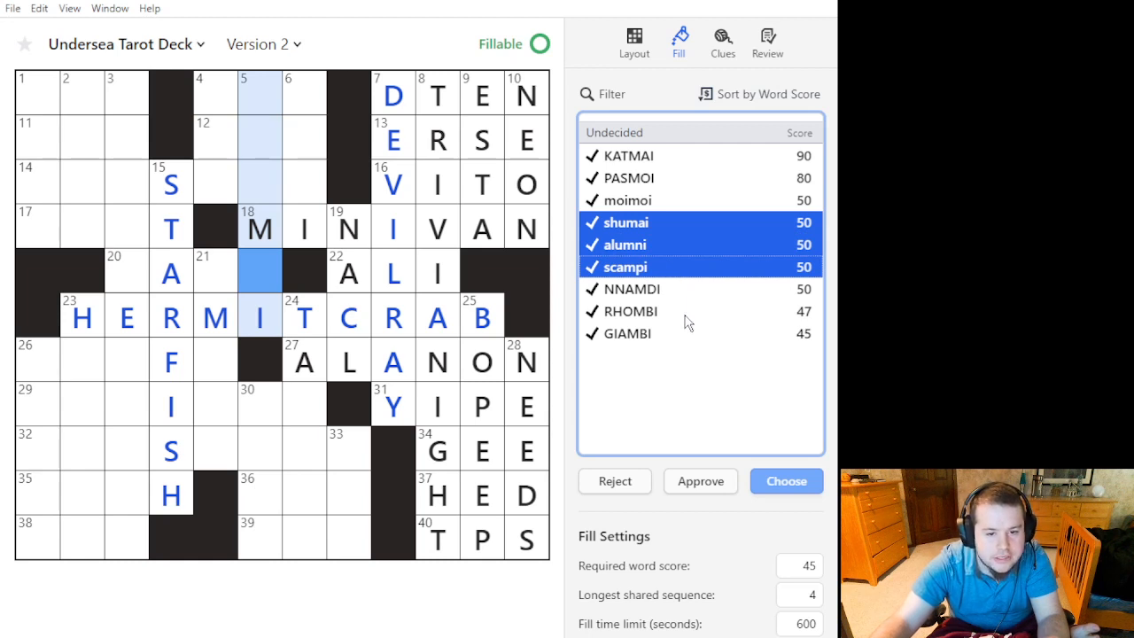
left_click(712, 490)
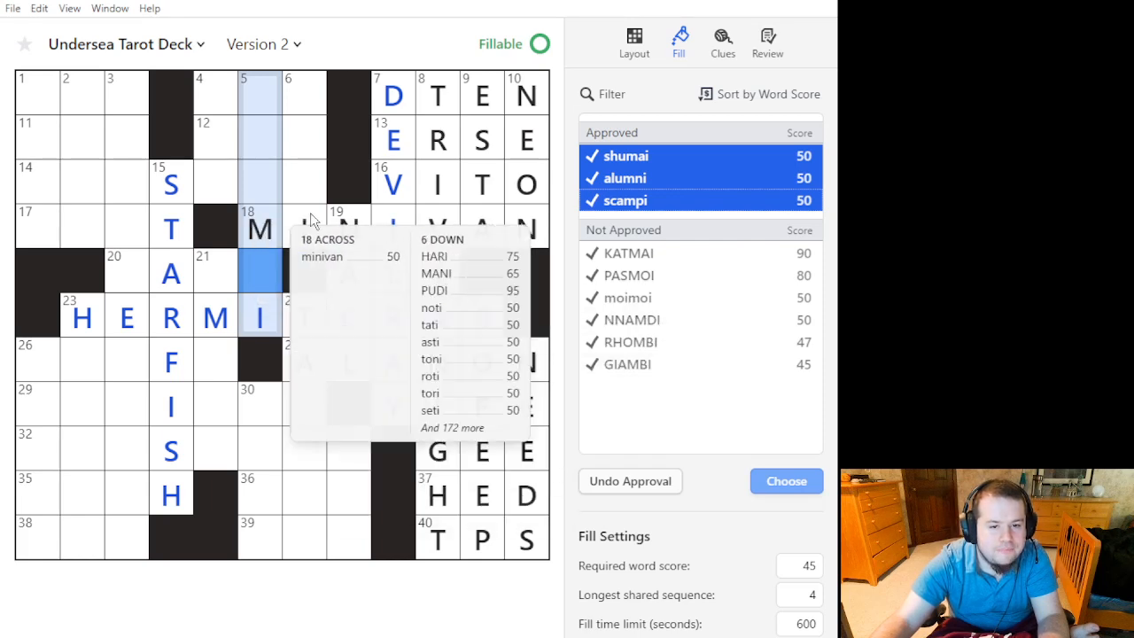
Examine the candidate list for 3 Down and preview ATETHEONION in the grid.
left_click(266, 186)
left_click(128, 217)
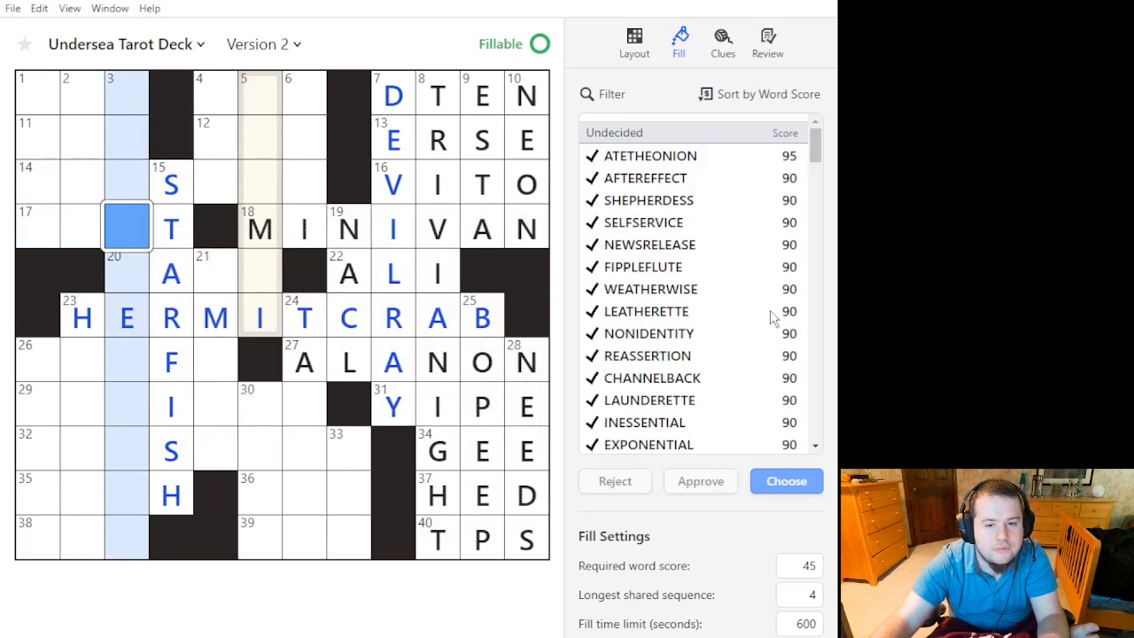
scroll(705, 354, "down", 10)
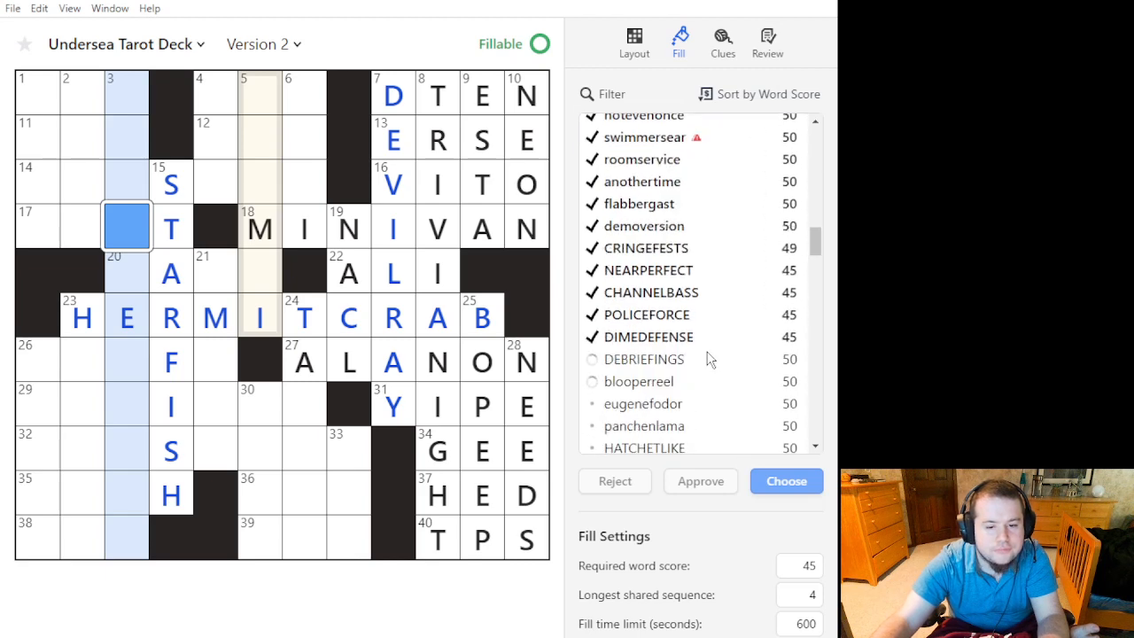
scroll(710, 352, "up", 9)
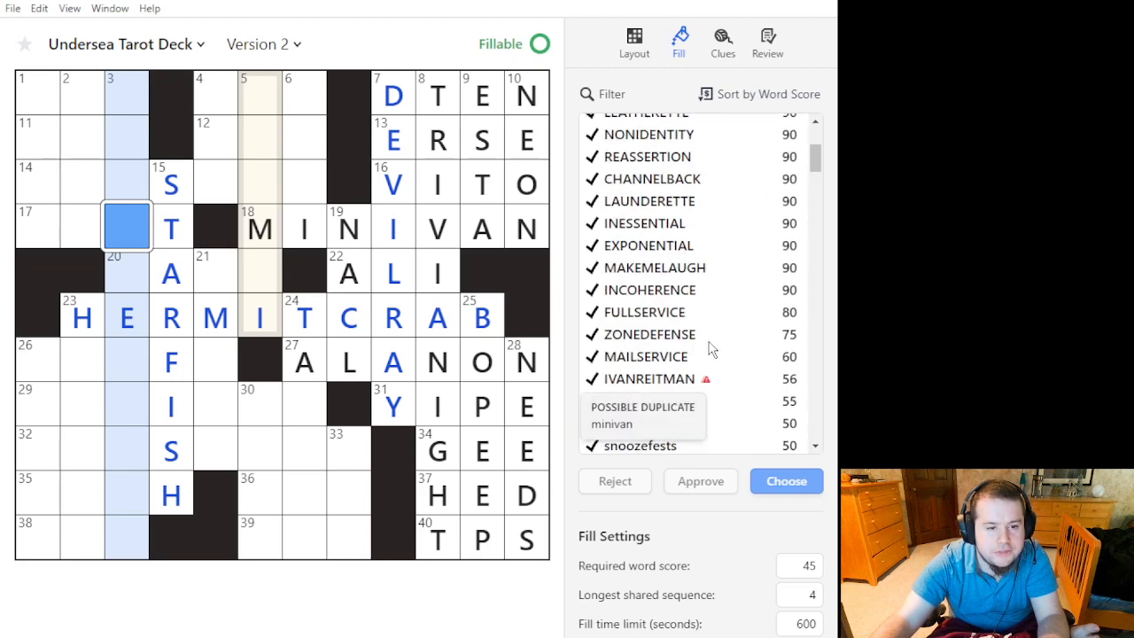
scroll(713, 350, "up", 4)
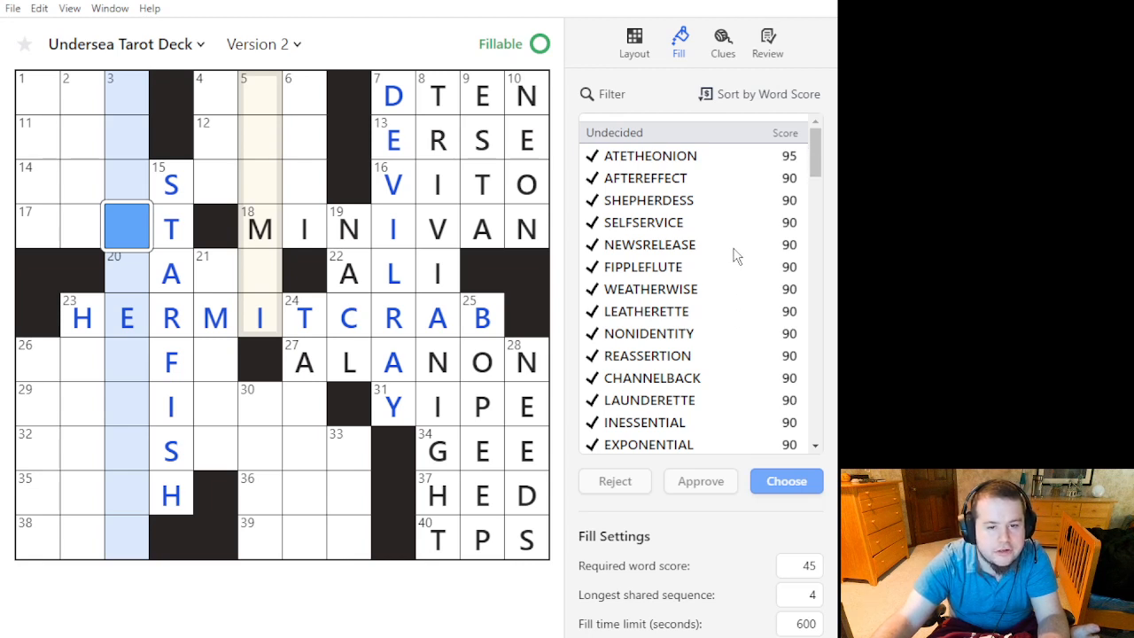
left_click(738, 155)
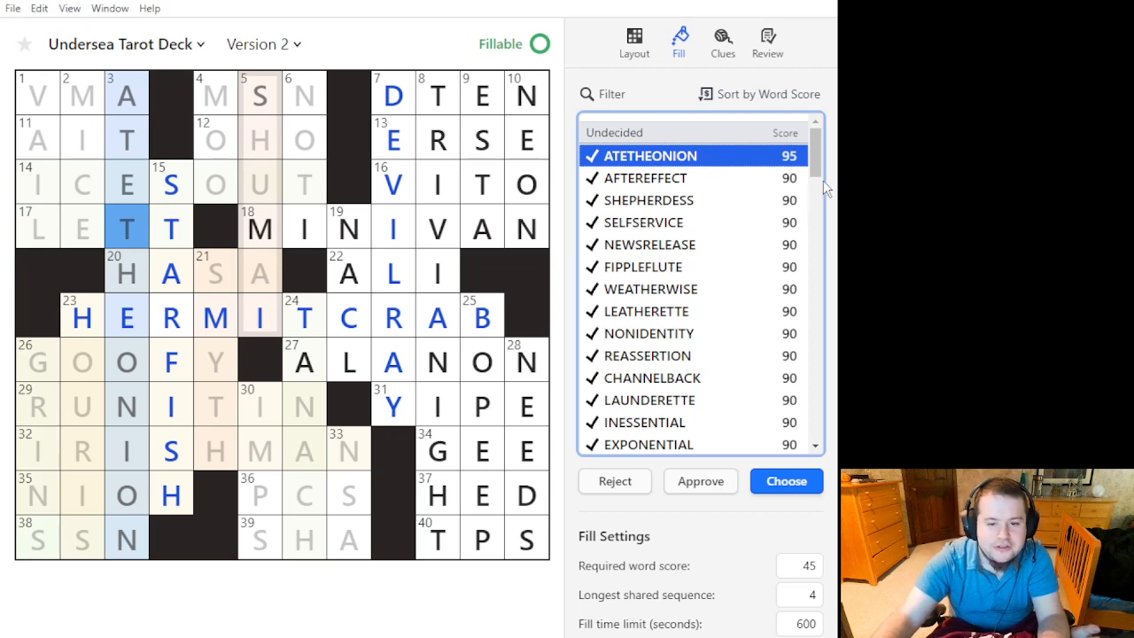
left_click_drag(813, 164, 801, 412)
scroll(768, 383, "up", 5)
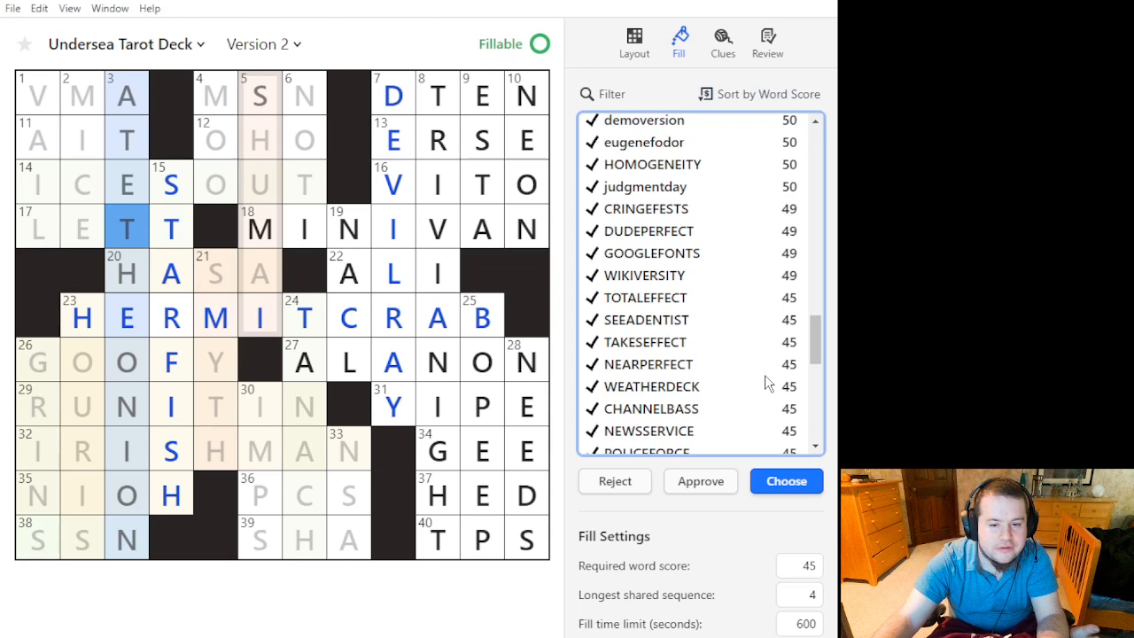
Compare WIKIVERSITY, GOOGLEFONTS, DUDEPERFECT, CRINGEFESTS and judgmentday for 3 Down, and fill the entry with CRINGEFESTS.
left_click(728, 277)
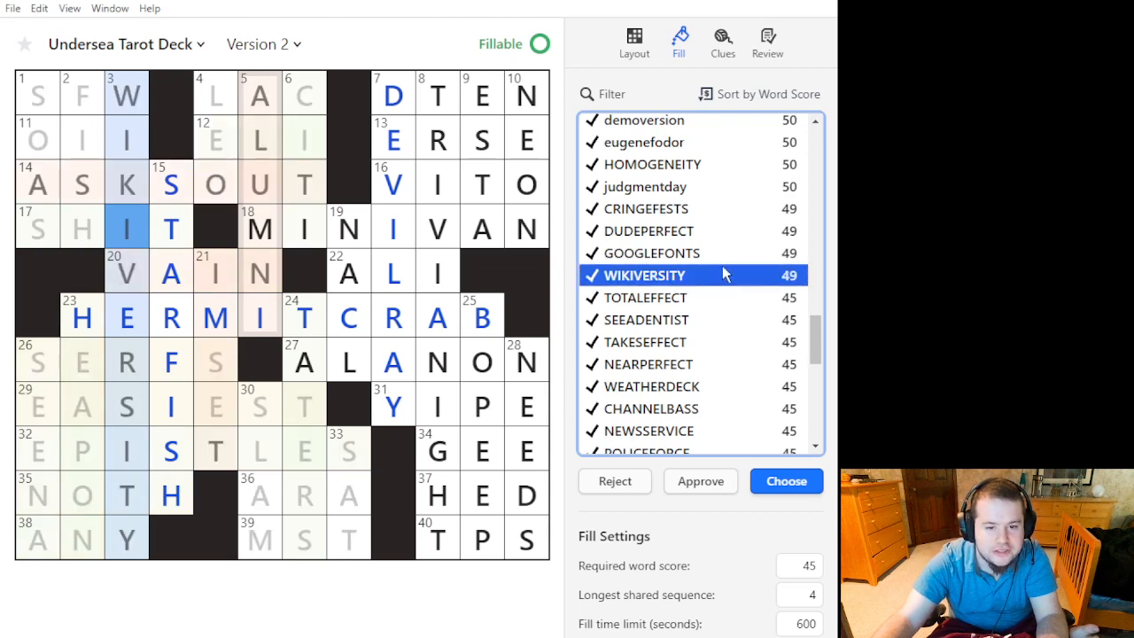
left_click(722, 257)
left_click(718, 233)
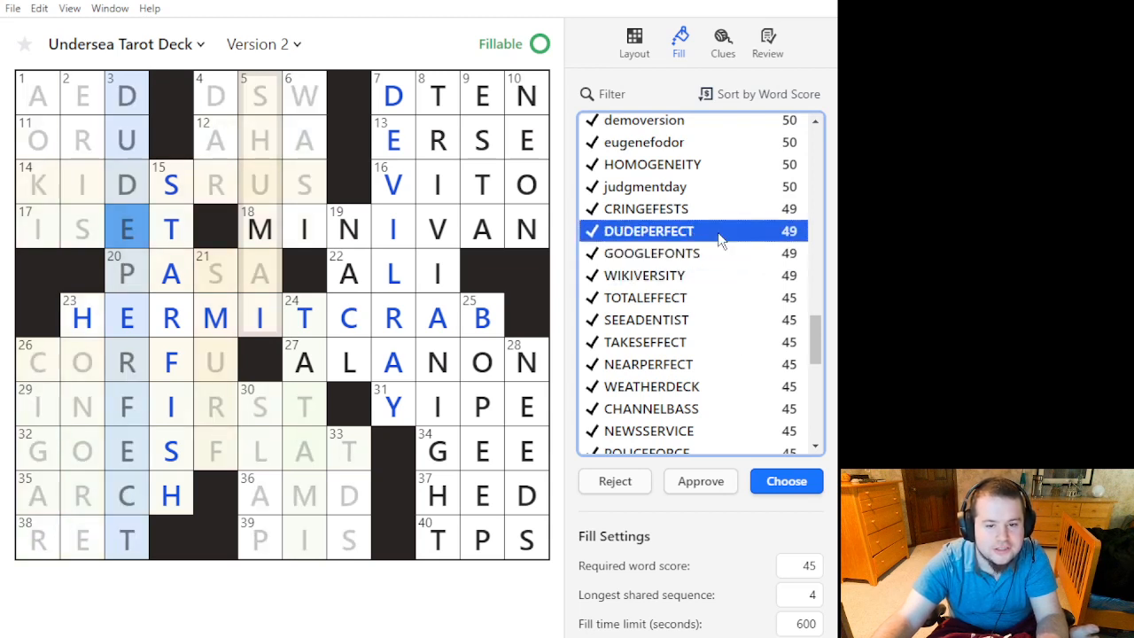
left_click(656, 210)
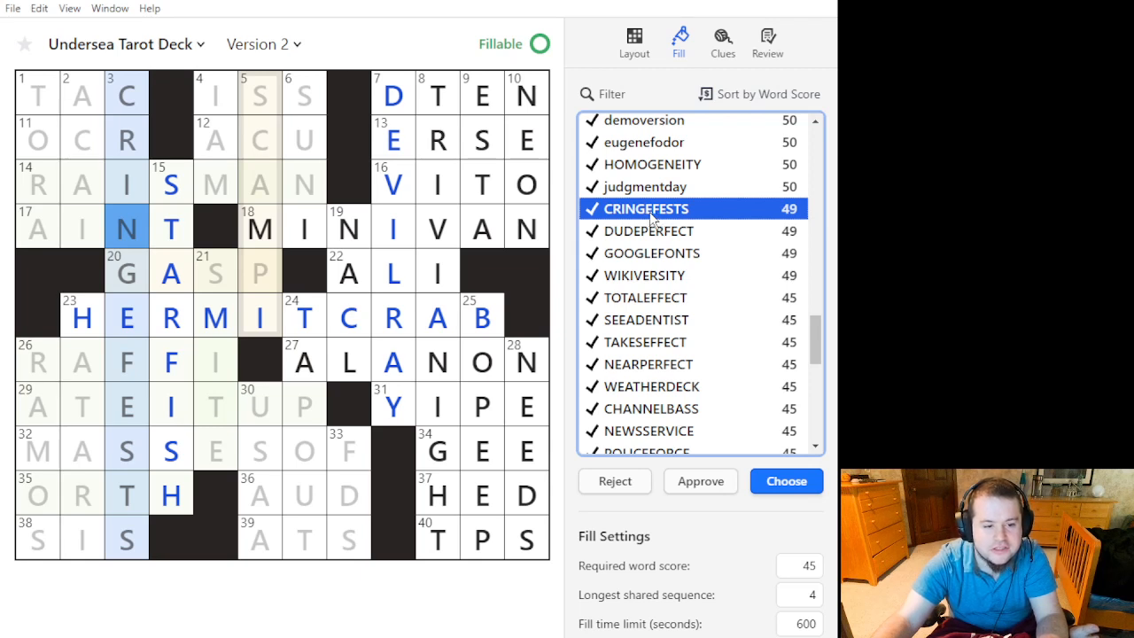
left_click(663, 187)
left_click(665, 213)
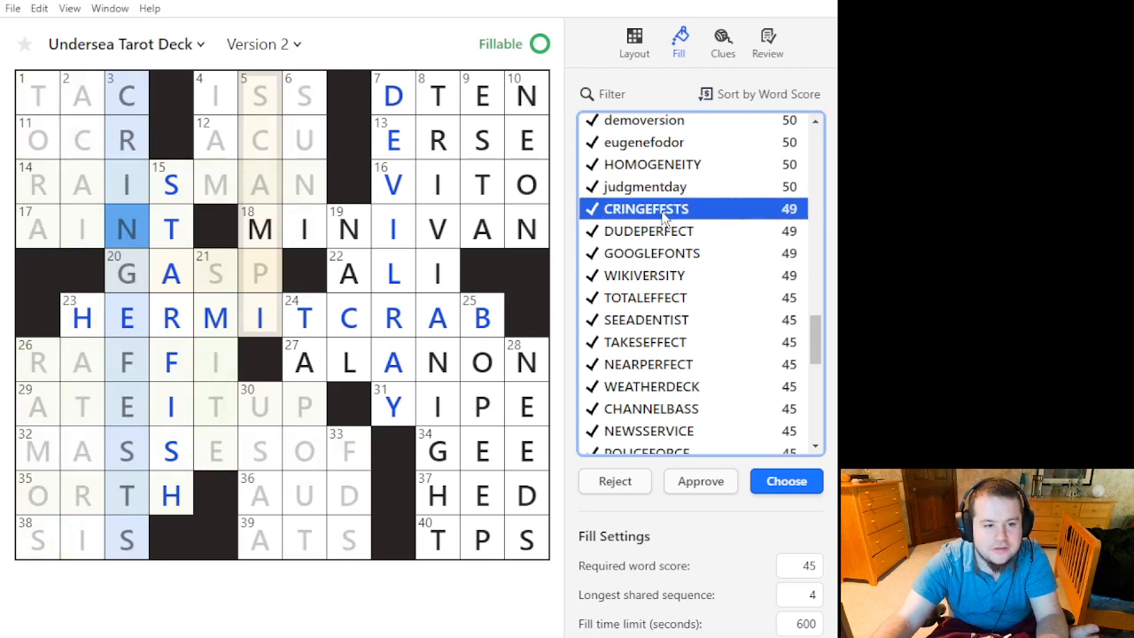
double_click(665, 213)
Fill 14 Across with RAISMAN and 20 Across with gasp.
left_click(260, 185)
left_click(707, 159)
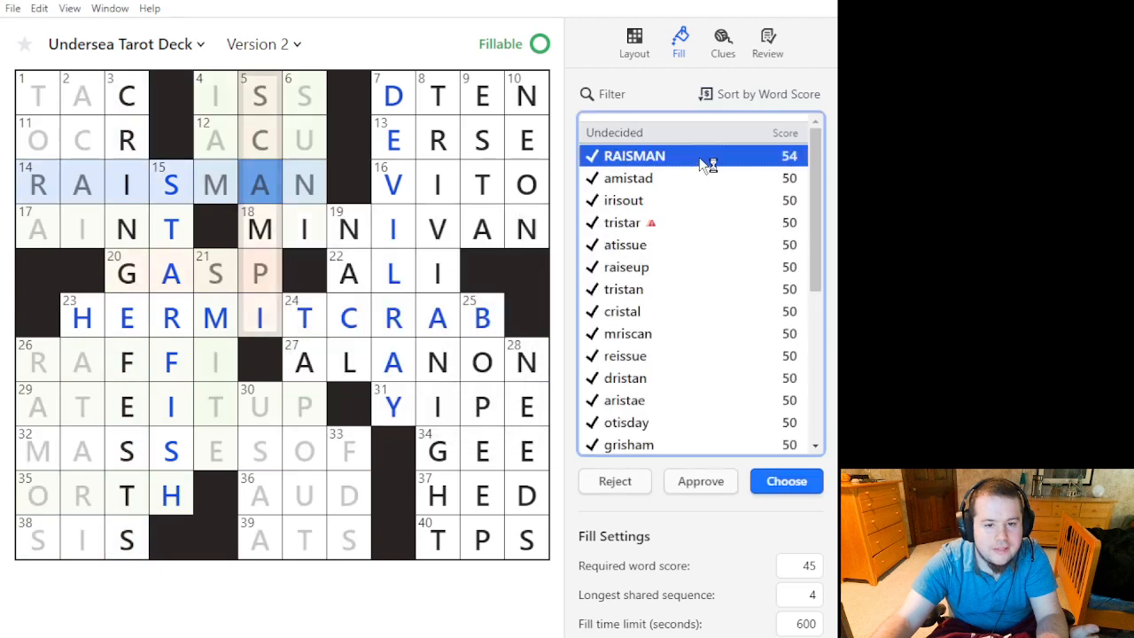
double_click(698, 156)
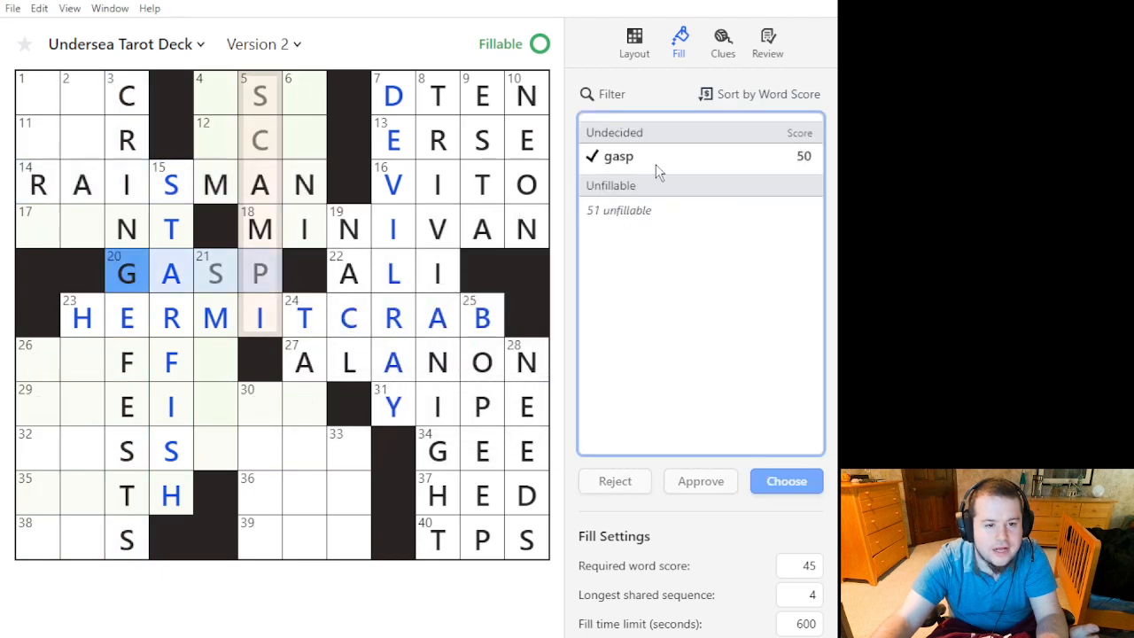
double_click(656, 165)
Examine the candidates for 12 Across, 6 Down and 4 Across, previewing MANI for 6 Down and ISS for 4 Across.
left_click(257, 142)
left_click(252, 151)
left_click(252, 150)
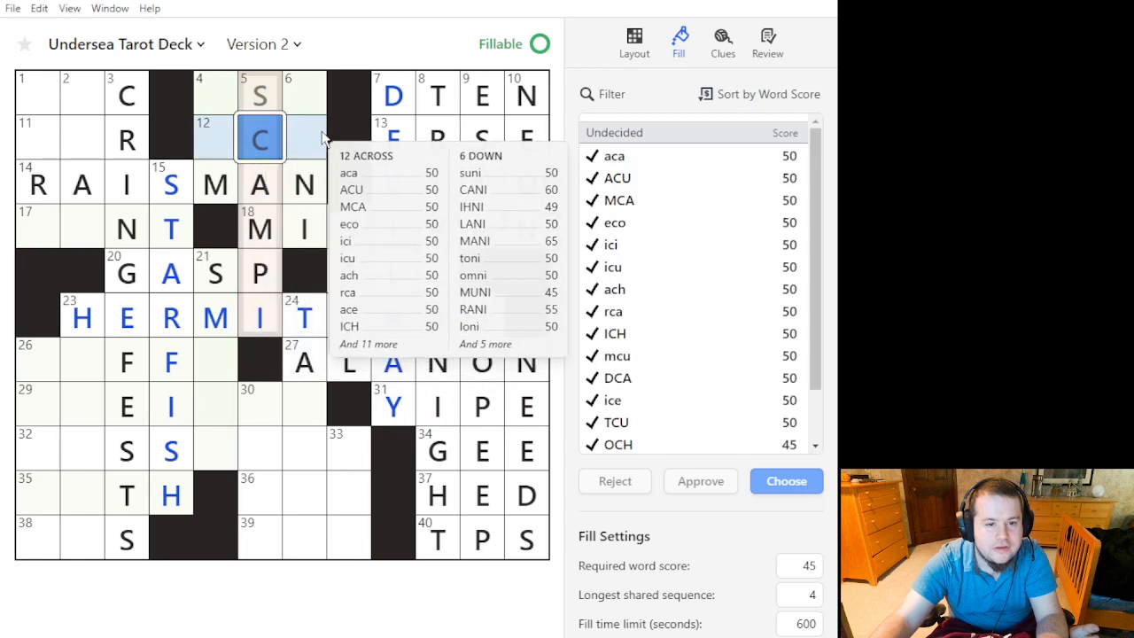
left_click(306, 153)
left_click(712, 160)
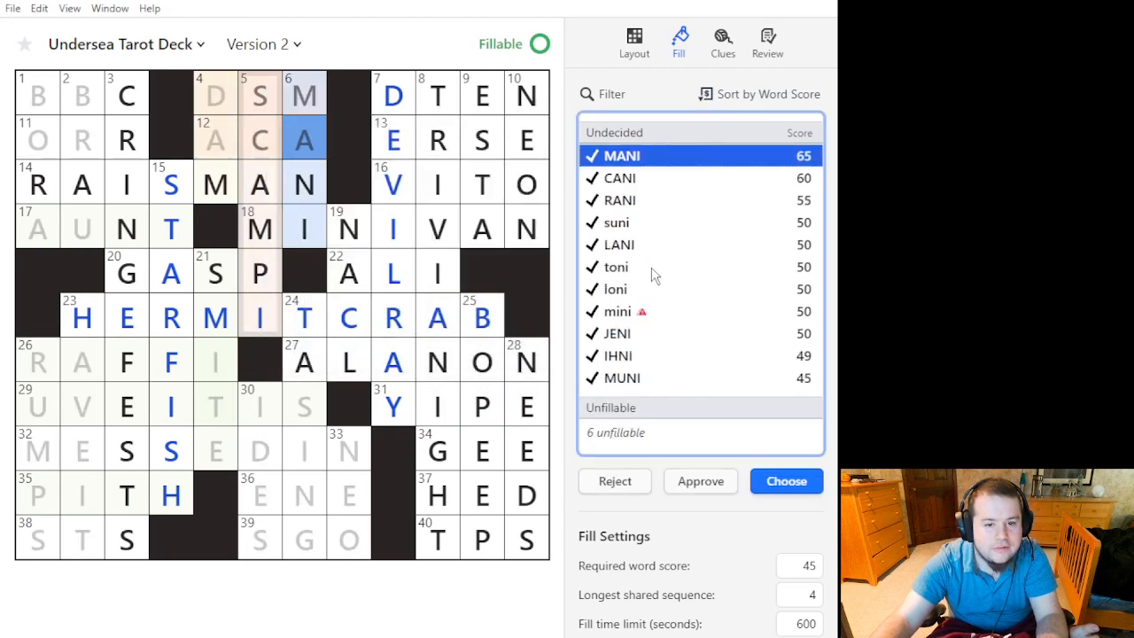
mouse_move(646, 313)
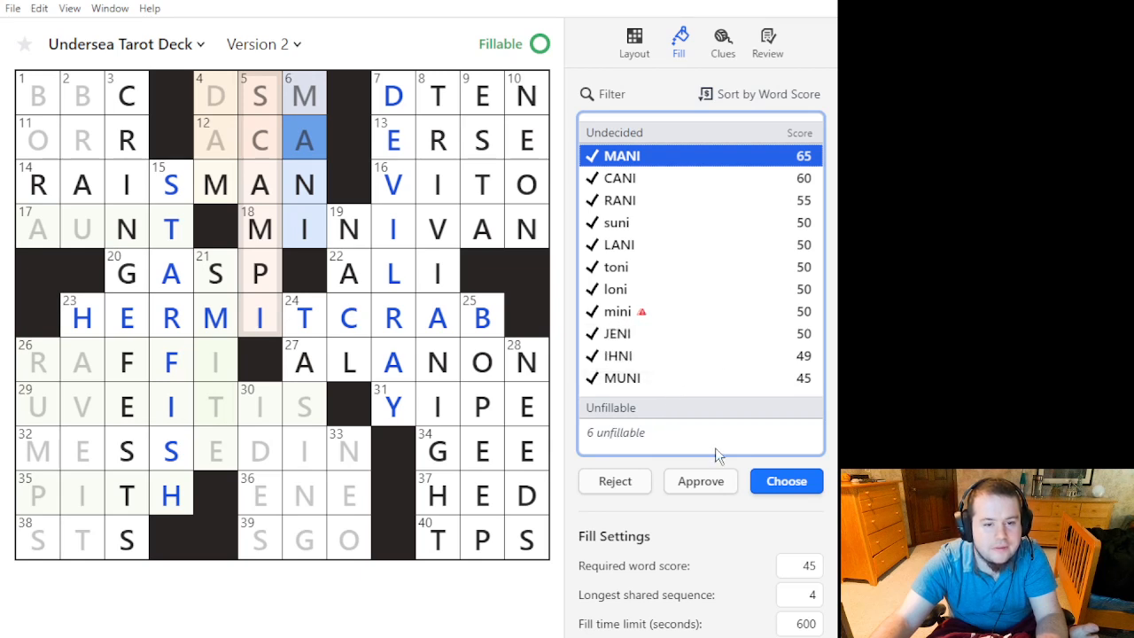
left_click(313, 101)
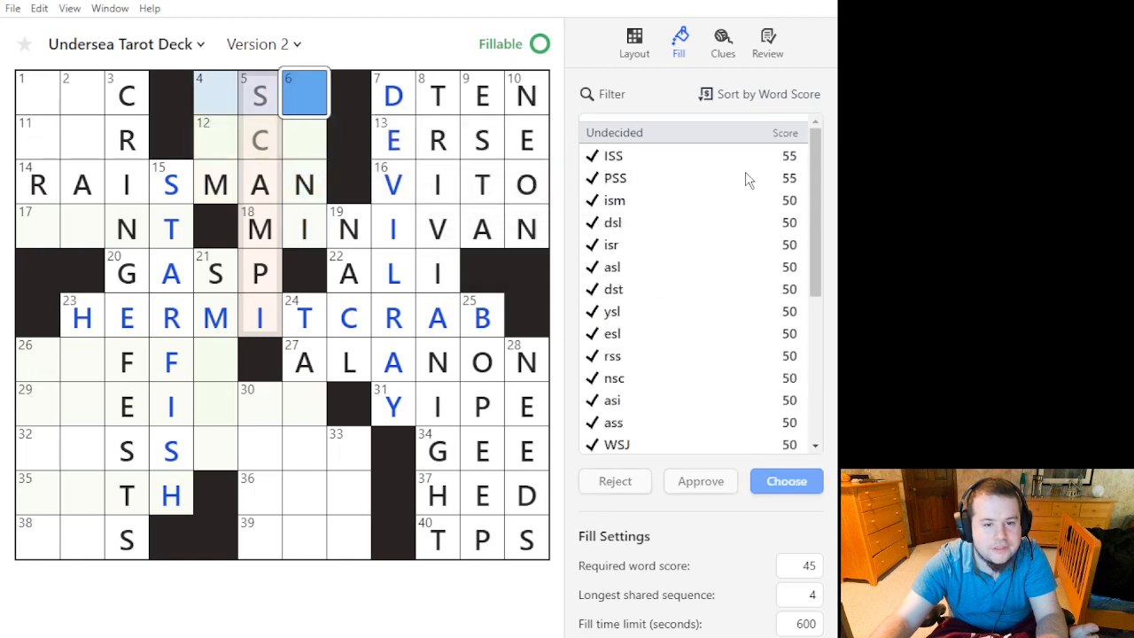
left_click(704, 157)
Compare the 6 Down candidates from MANI to toni, fill the entry with toni and set 12 Across to eco.
double_click(306, 136)
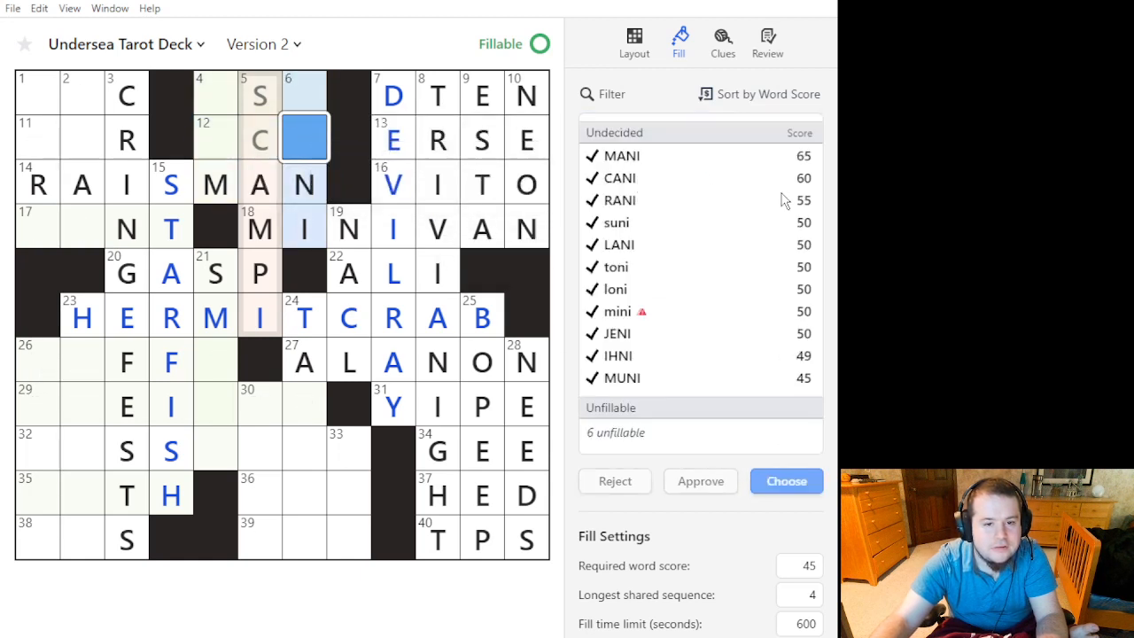
left_click_drag(766, 158, 726, 277)
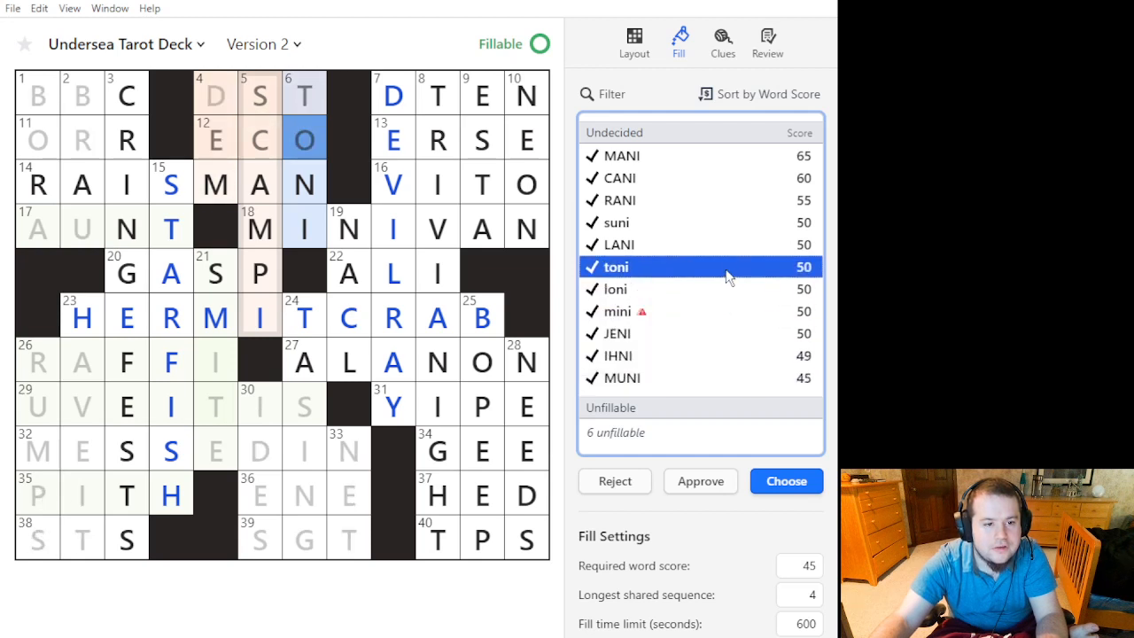
double_click(724, 269)
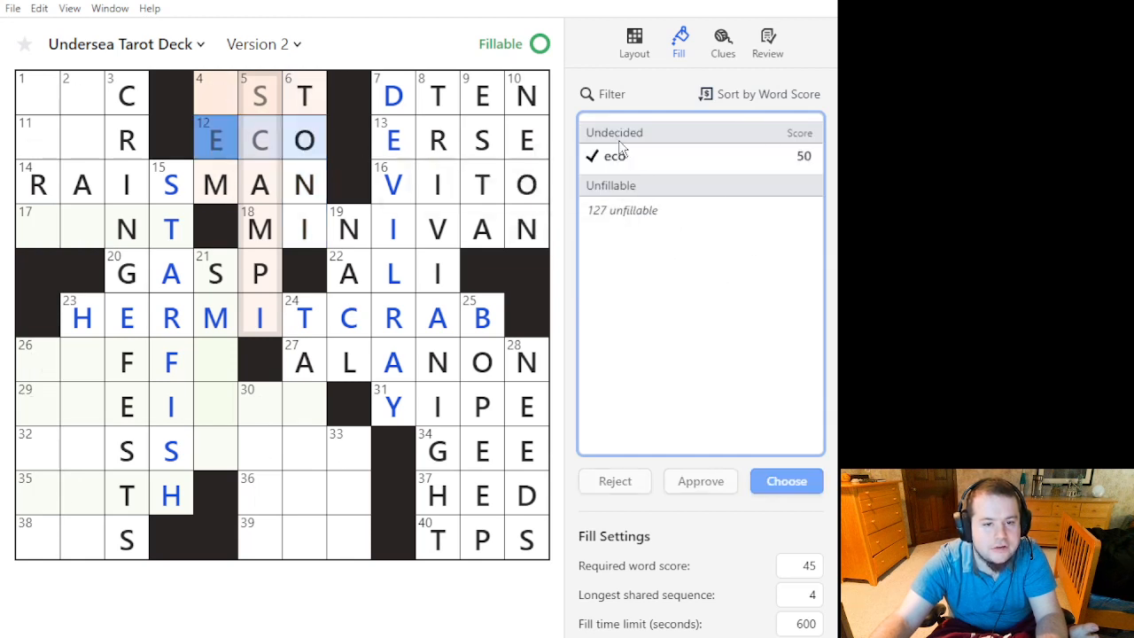
double_click(623, 162)
Enter the letters D and S to complete 4 Across as dst, and check its crossing entries.
left_click(222, 98)
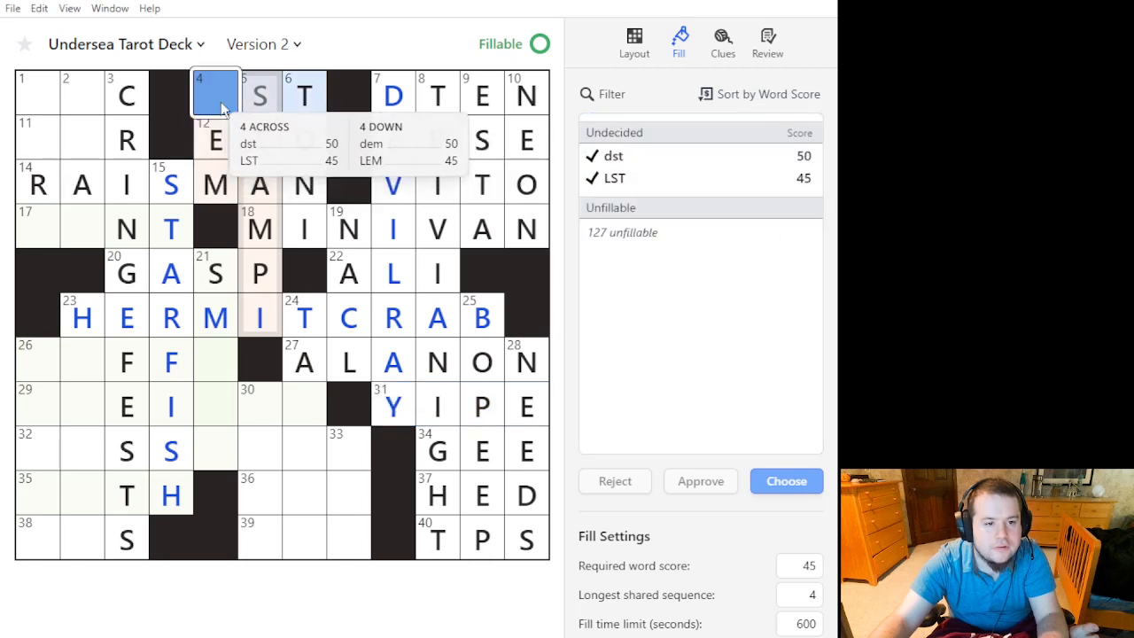
type("d")
left_click(271, 106)
type("s")
double_click(273, 107)
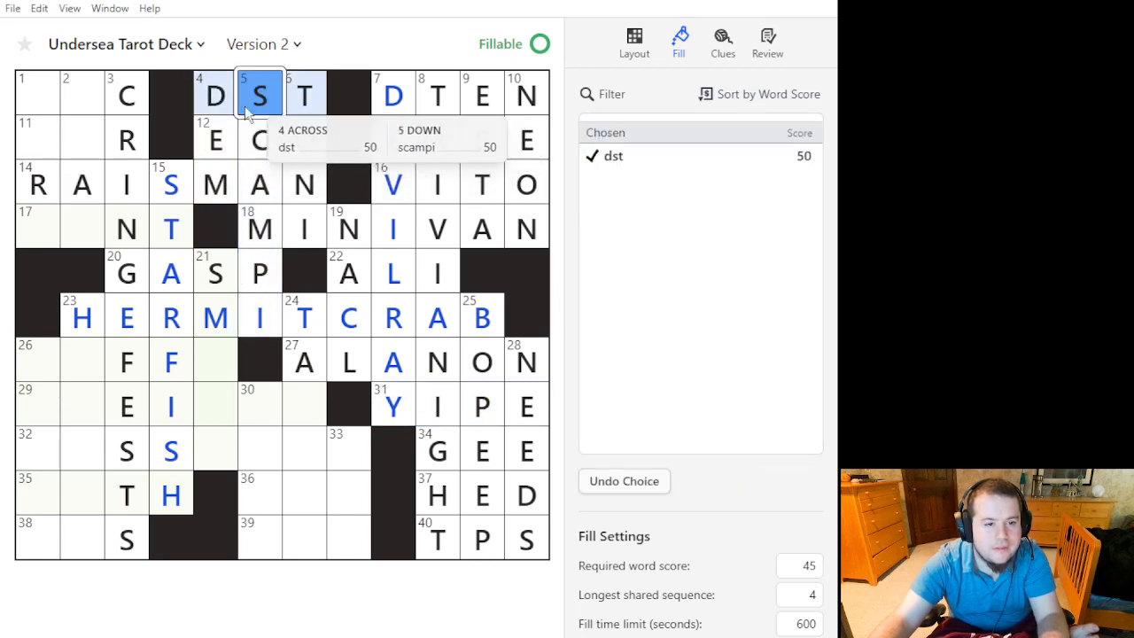
double_click(220, 107)
left_click(306, 110)
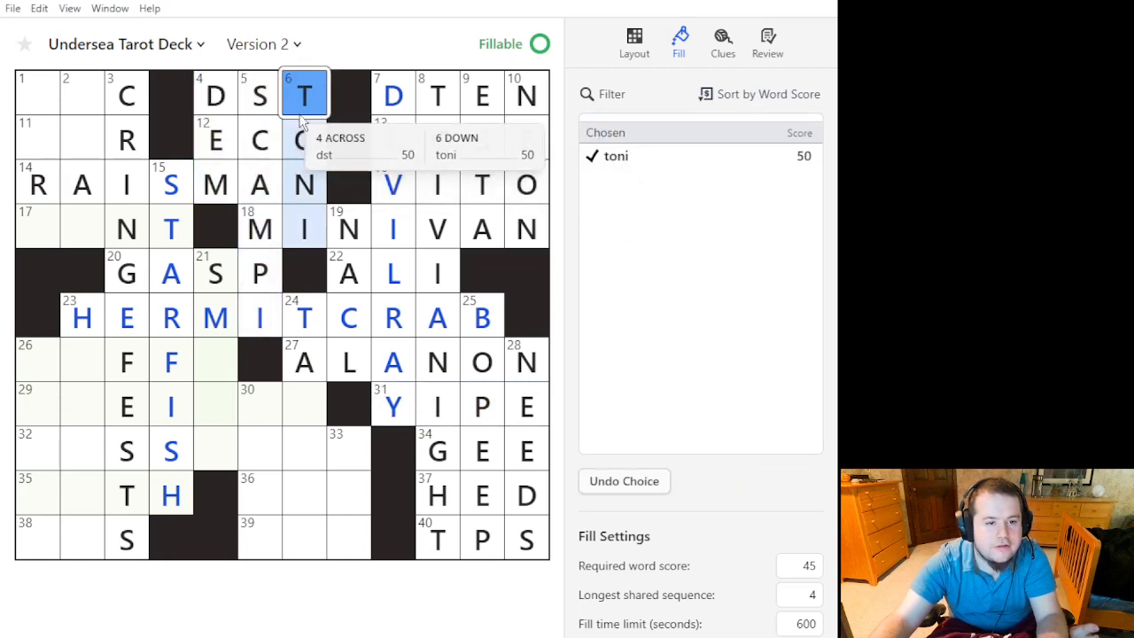
Undo the recent fills in the upper-middle section back to the word choice for 14 Across.
key("ctrl+z")
key("ctrl+z")
key("ctrl+z")
key("ctrl+z")
key("ctrl+z")
key("ctrl+z")
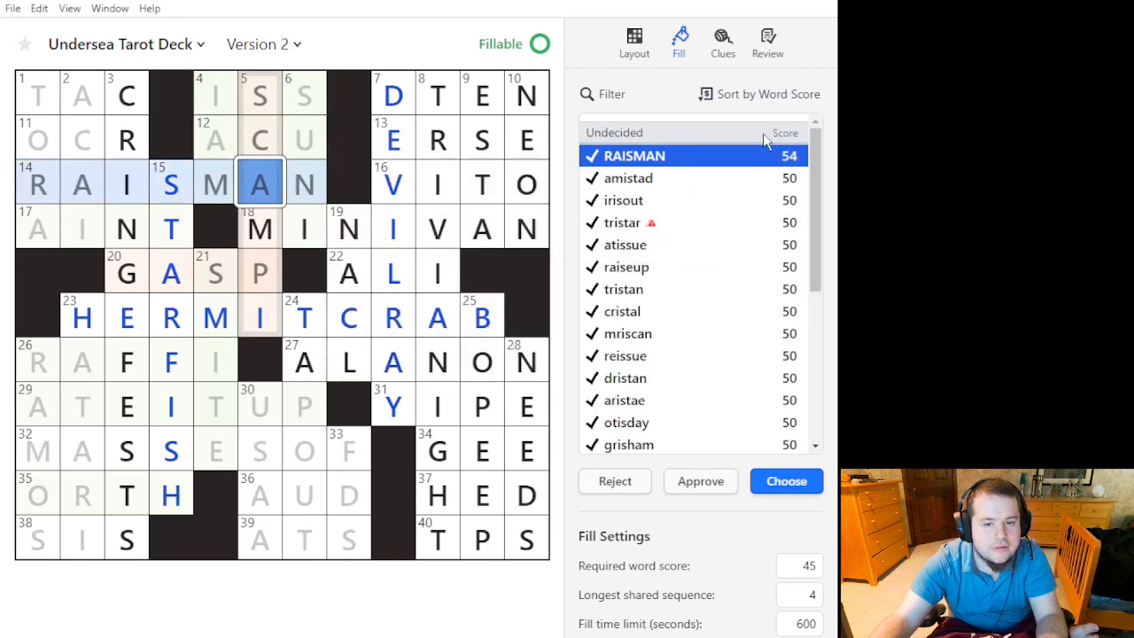
Sort the candidates by recommendation and preview amistad, tristar, atissue, raiseup and cristal for 14 Across.
left_click(759, 94)
left_click(738, 69)
left_click(747, 160)
left_click(747, 200)
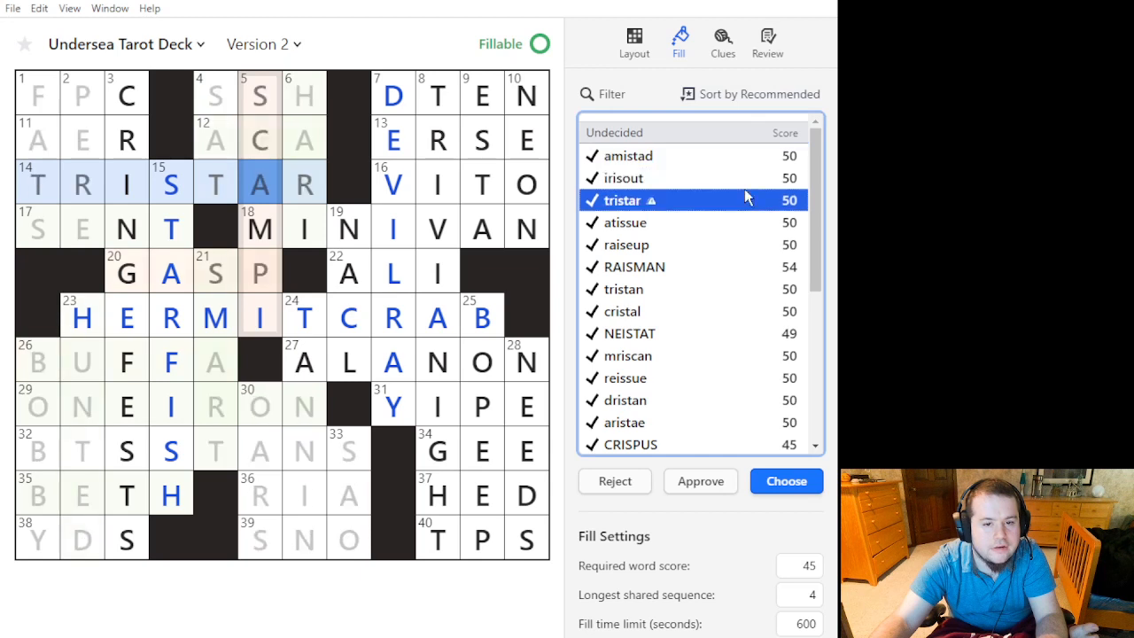
left_click(760, 223)
left_click(769, 245)
left_click(735, 313)
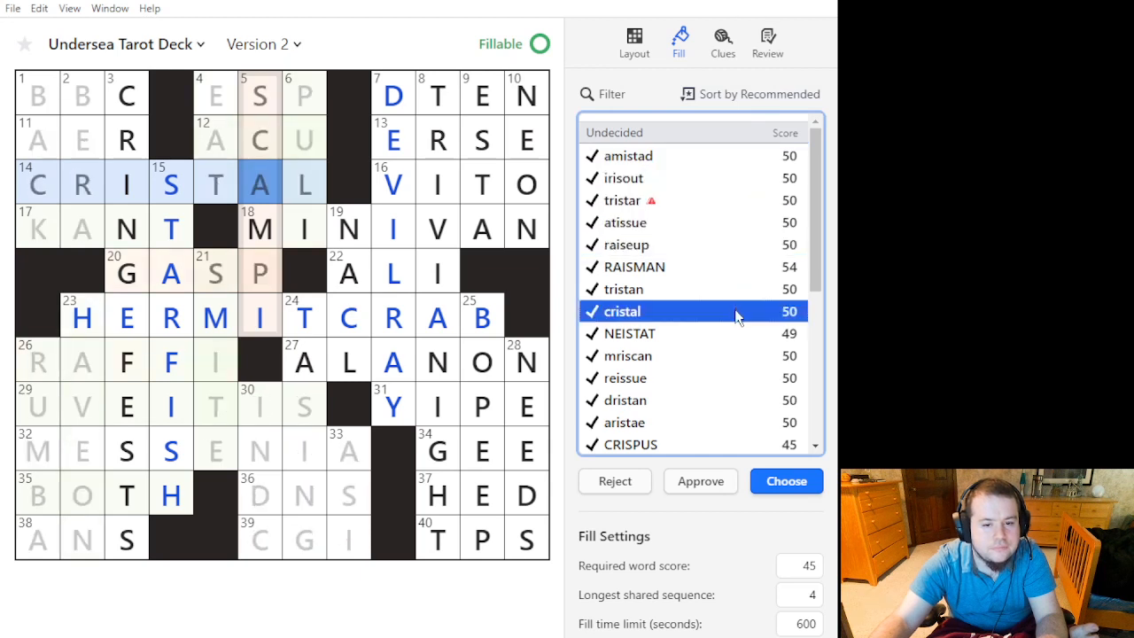
Compare mriscan, NEISTAT and reissue for 14 Across, and fill the entry with mriscan.
left_click(753, 356)
left_click(754, 337)
left_click(754, 379)
left_click(755, 359)
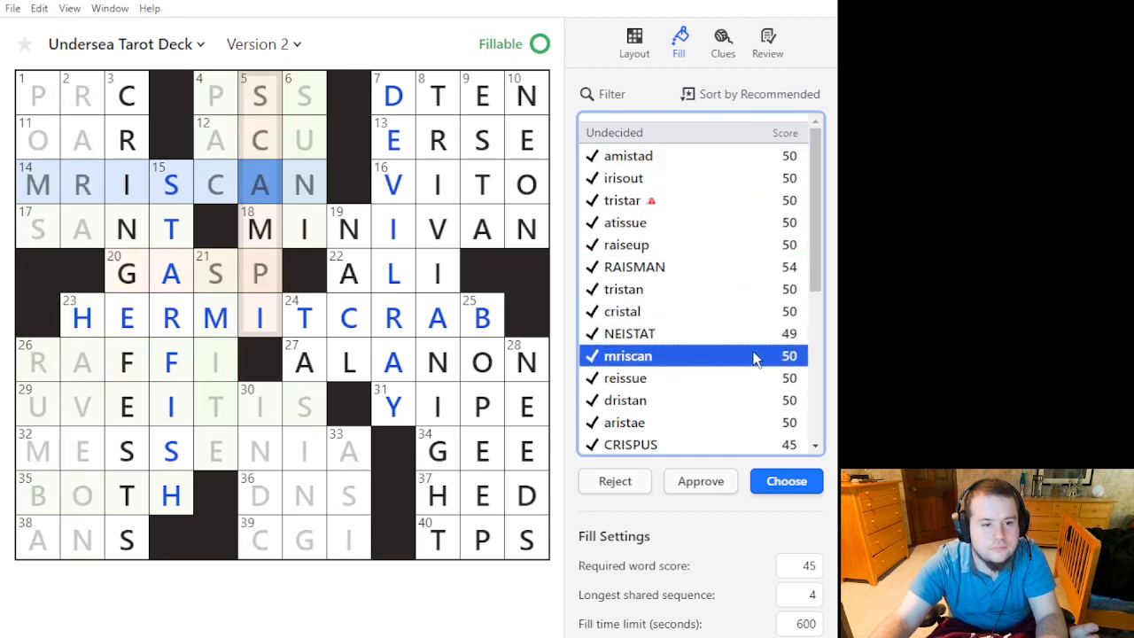
scroll(756, 357, "down", 3)
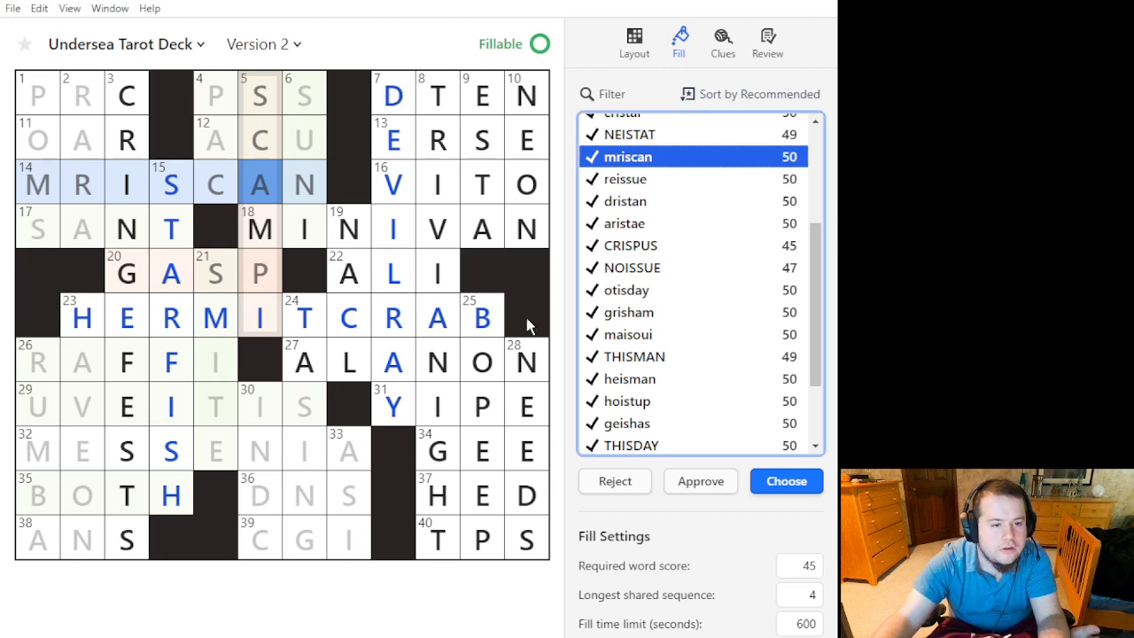
double_click(650, 160)
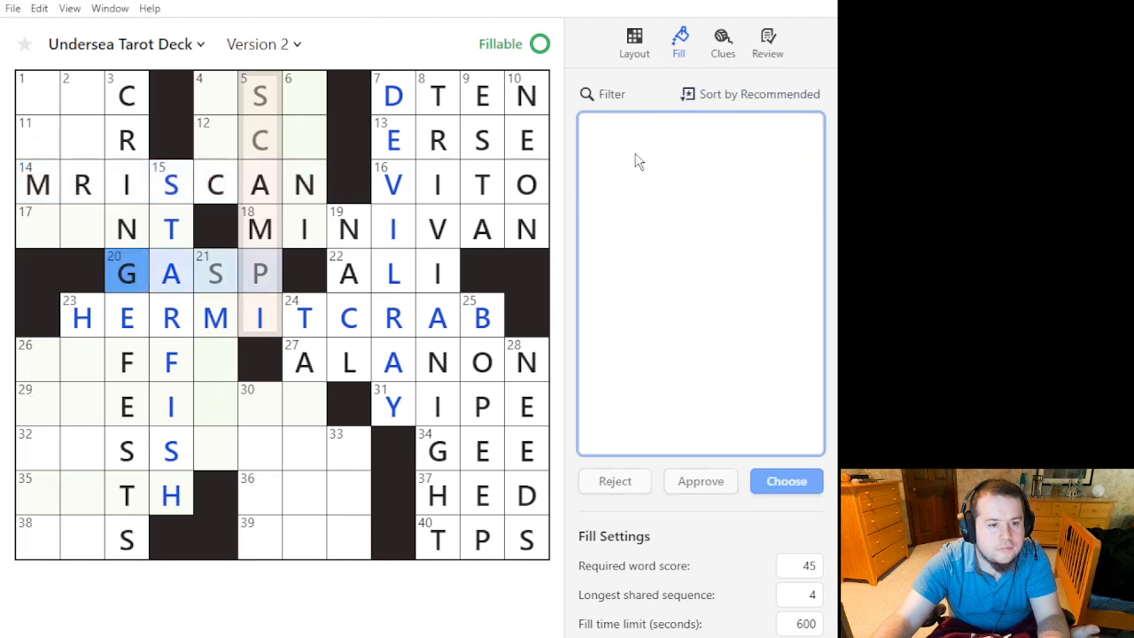
Check the candidates for 4 Down and 12 Across, and fill 5 Down with scampi.
left_click(231, 148)
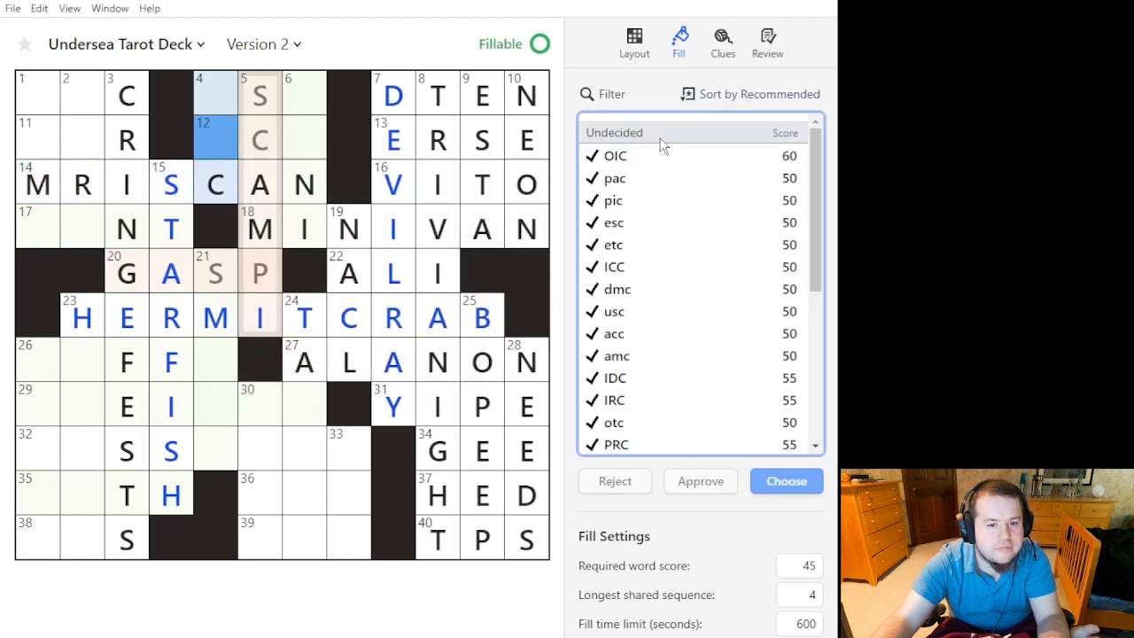
left_click(720, 99)
left_click(259, 147)
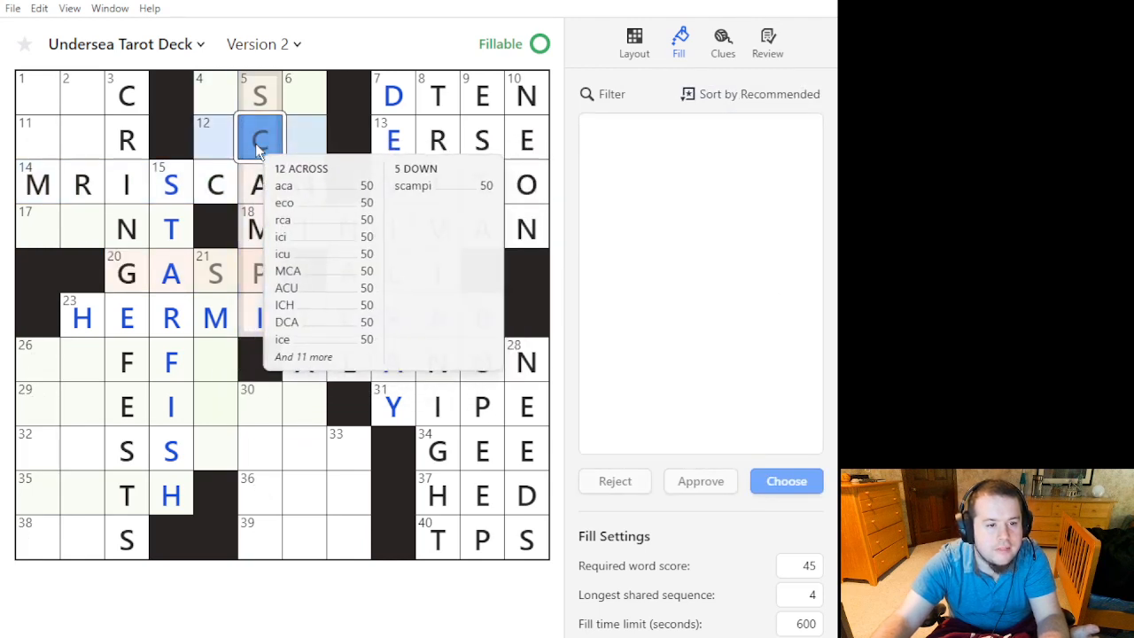
double_click(709, 157)
left_click(304, 140)
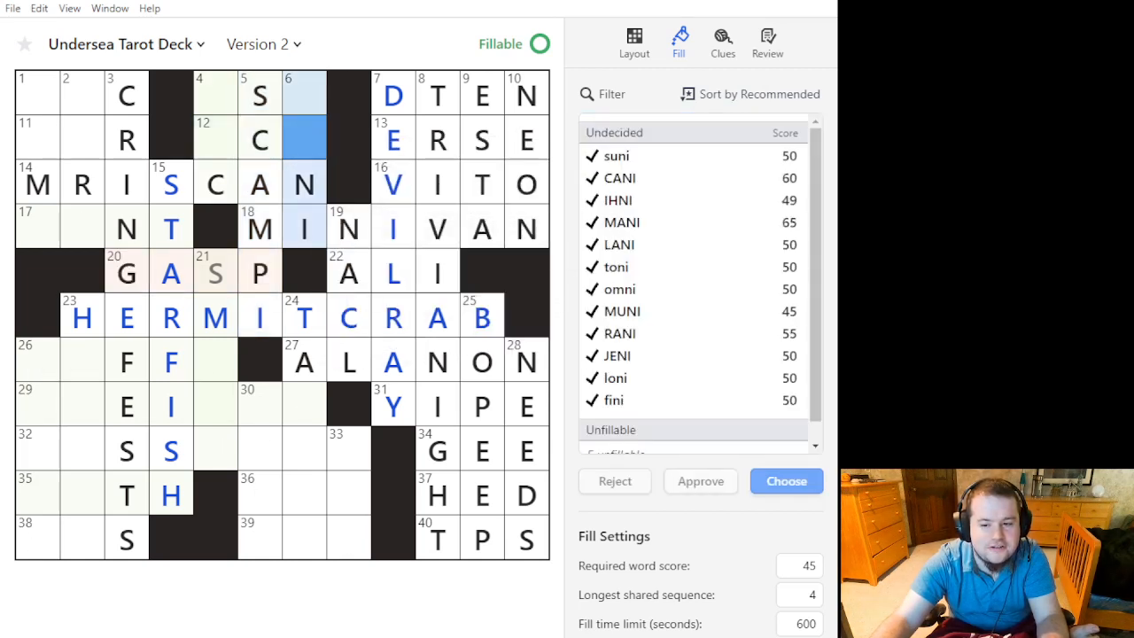
Preview CANI, IHNI, MANI, LANI, toni and omni as candidates for 6 Down.
left_click(625, 178)
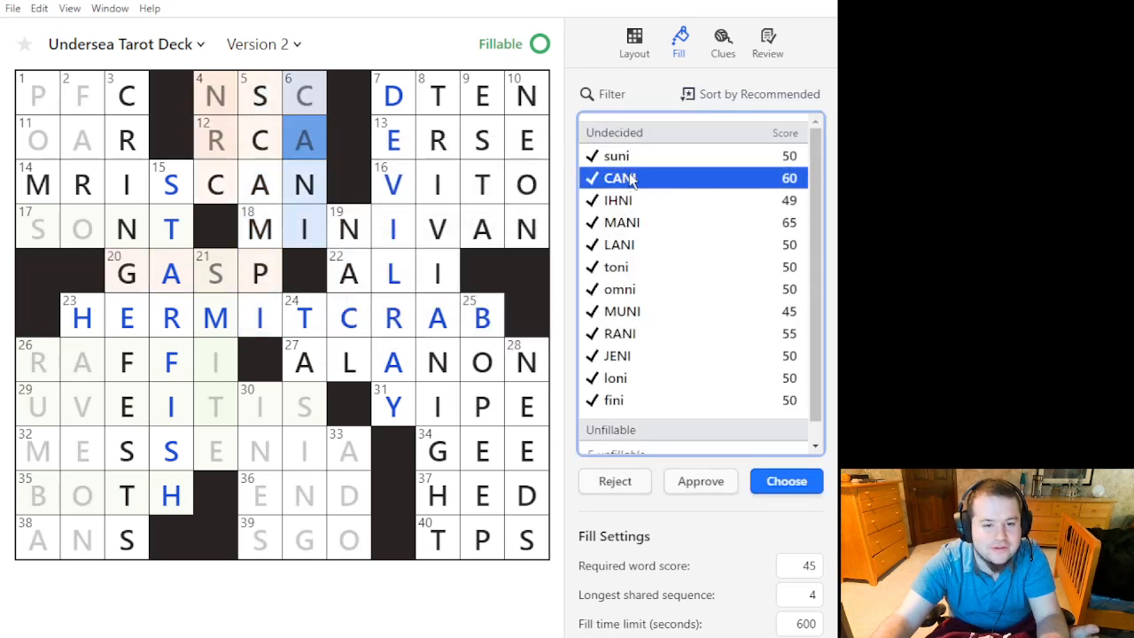
left_click(687, 202)
left_click(681, 224)
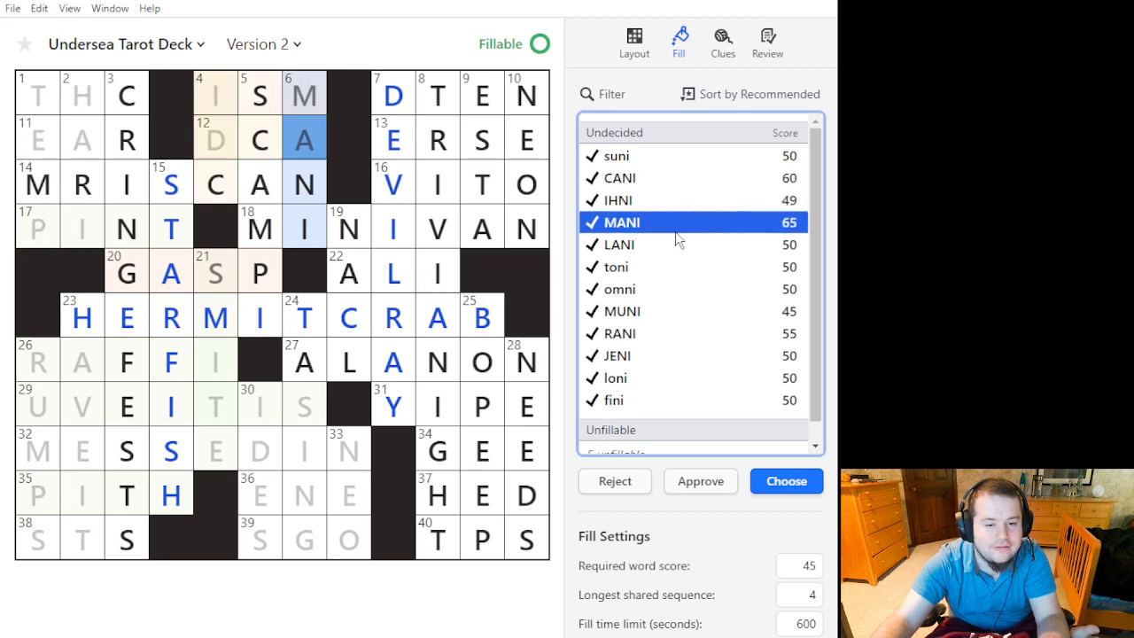
left_click(676, 244)
left_click(679, 265)
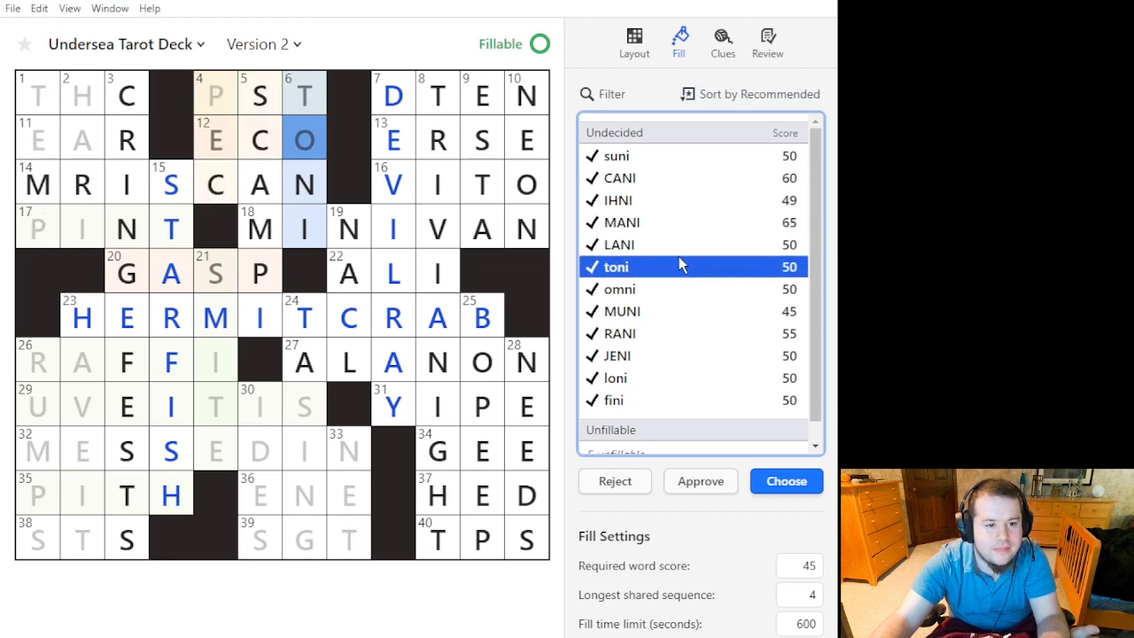
left_click(679, 290)
left_click(686, 268)
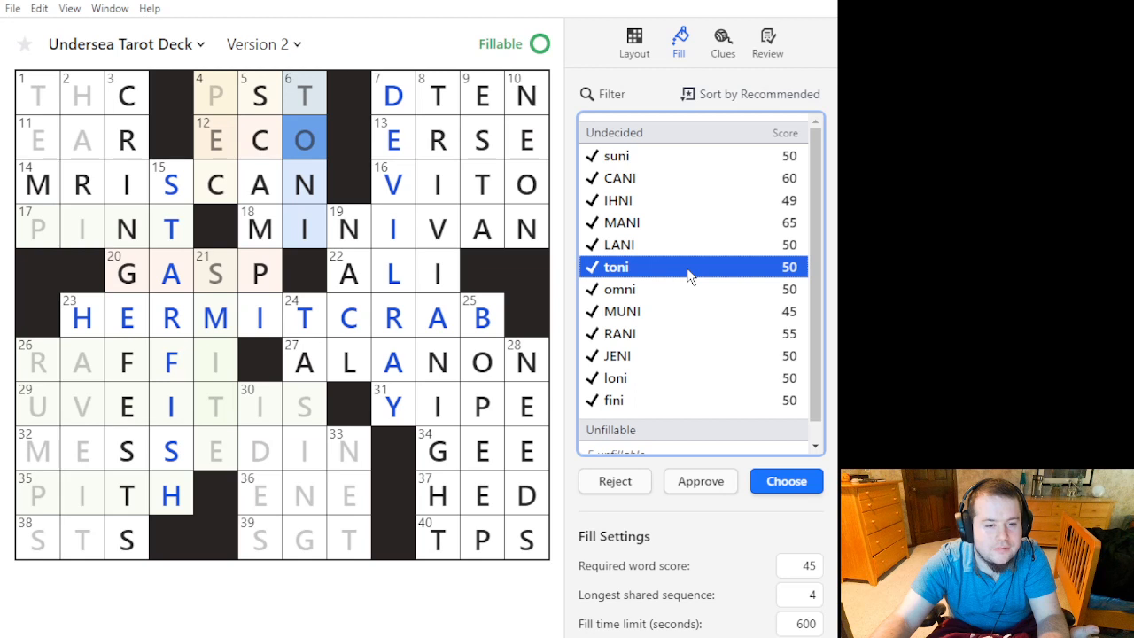
Preview pac, pic, esc, etc, ICC, usc and dmc as candidates for 4 Down.
left_click(215, 134)
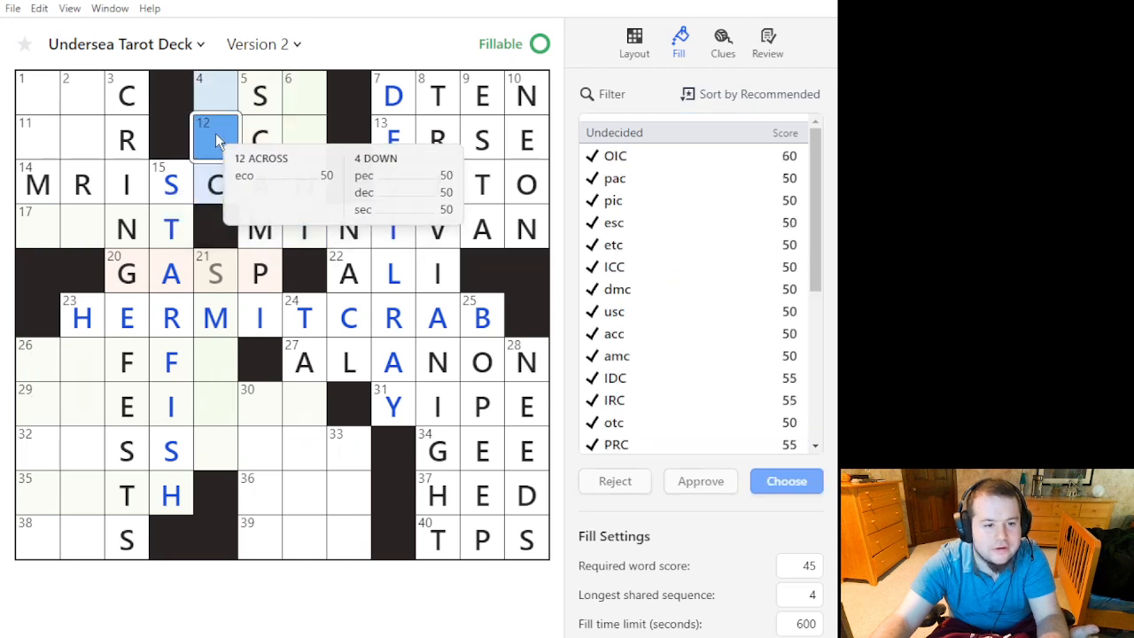
left_click(683, 180)
left_click(679, 198)
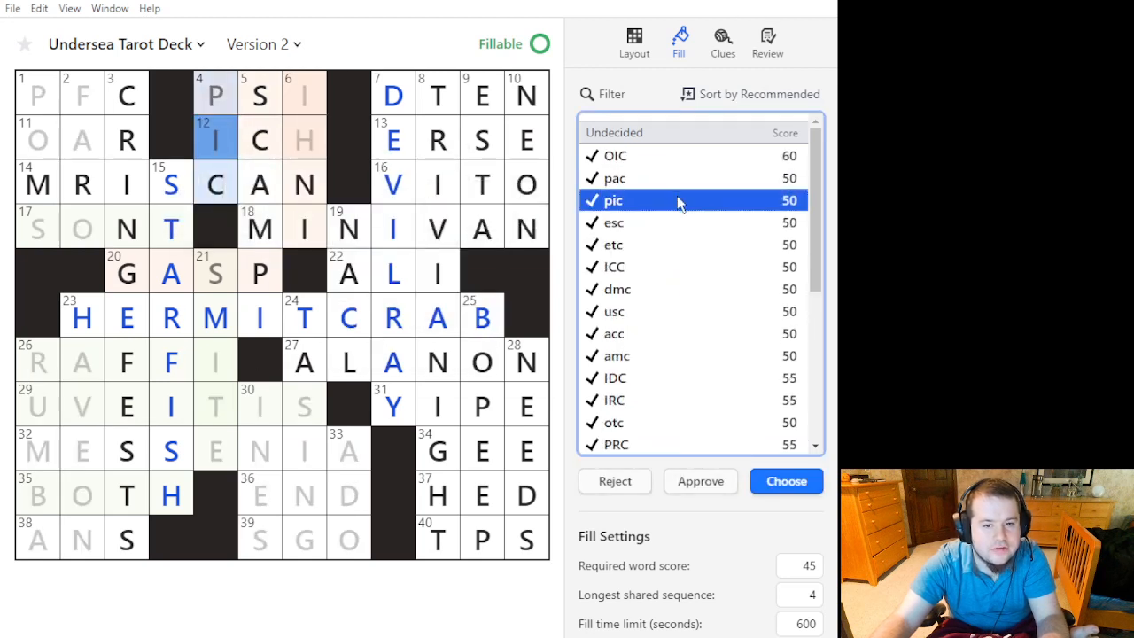
left_click(680, 183)
left_click(671, 206)
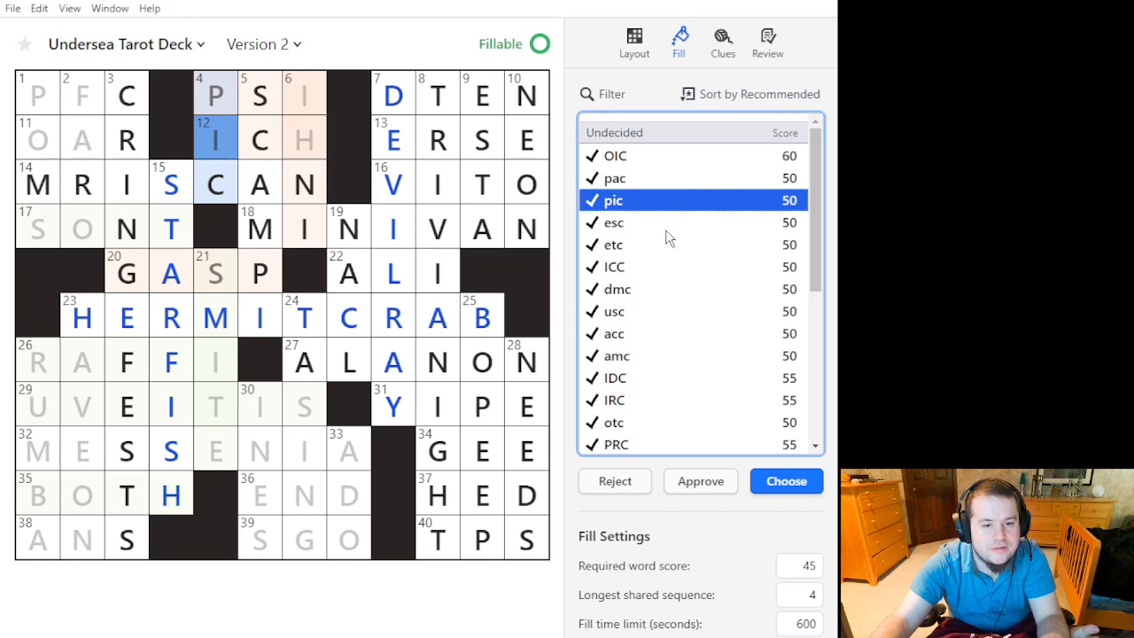
left_click(665, 223)
left_click(665, 246)
left_click(667, 225)
left_click(665, 245)
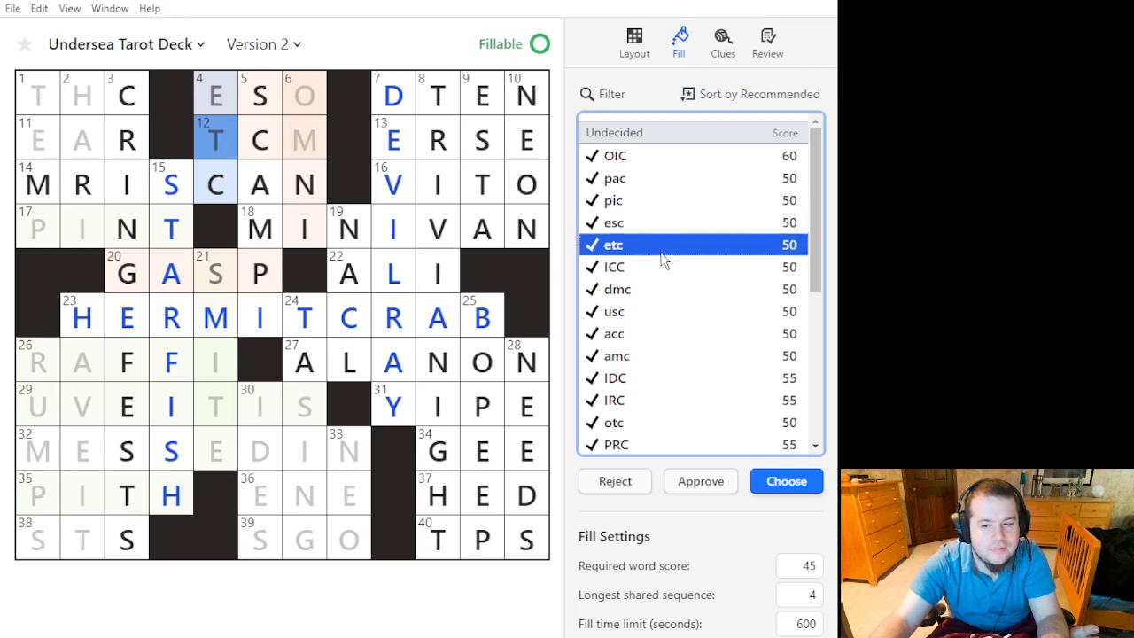
left_click(662, 266)
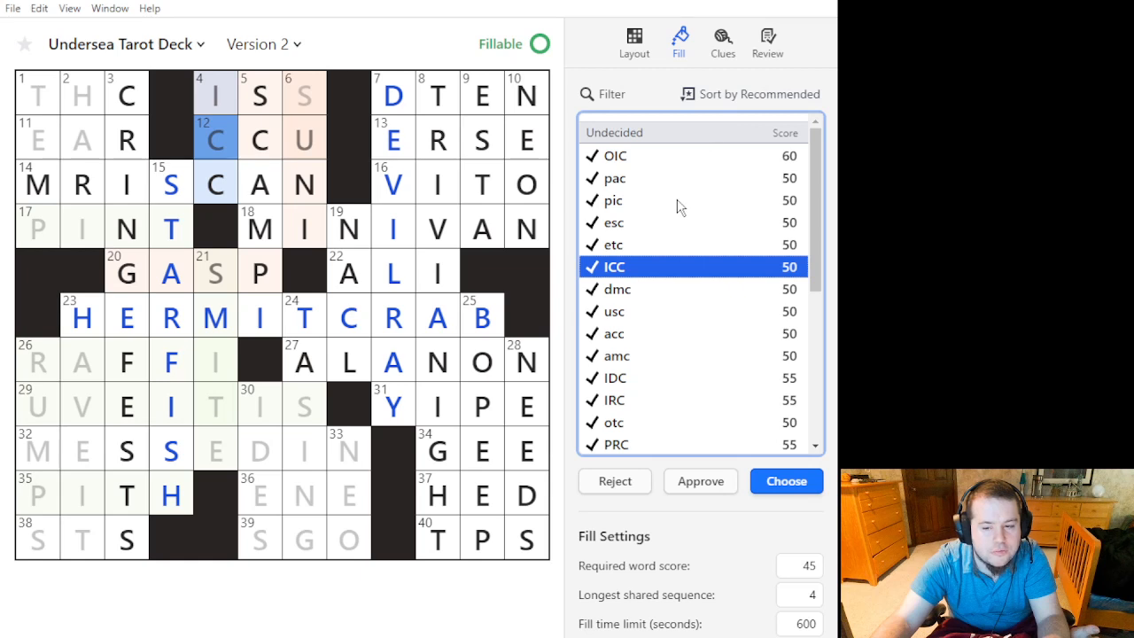
left_click(700, 318)
left_click(716, 289)
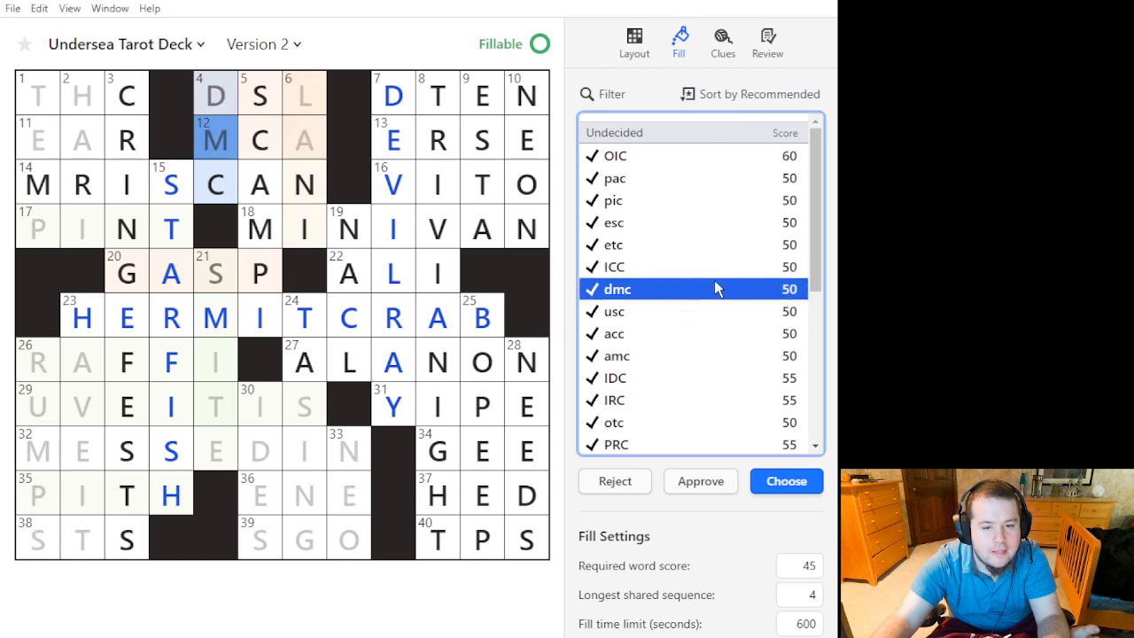
left_click(722, 266)
Check the remaining 4 Down candidates, previewing arc, ric, POC, dec, aoc and pec.
scroll(718, 301, "down", 5)
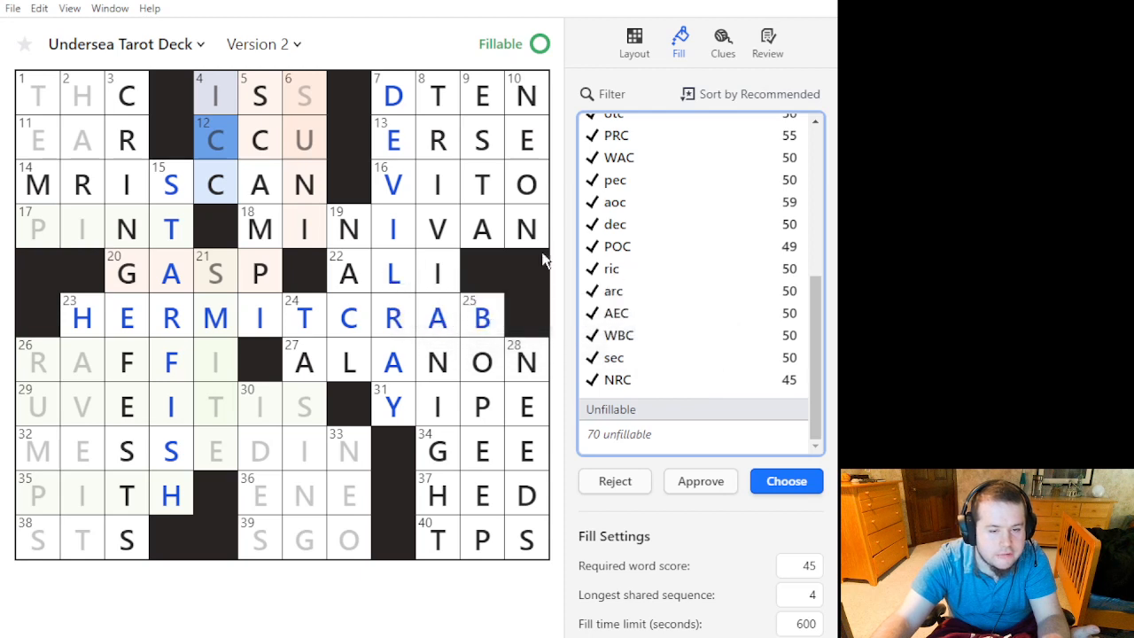
left_click(664, 295)
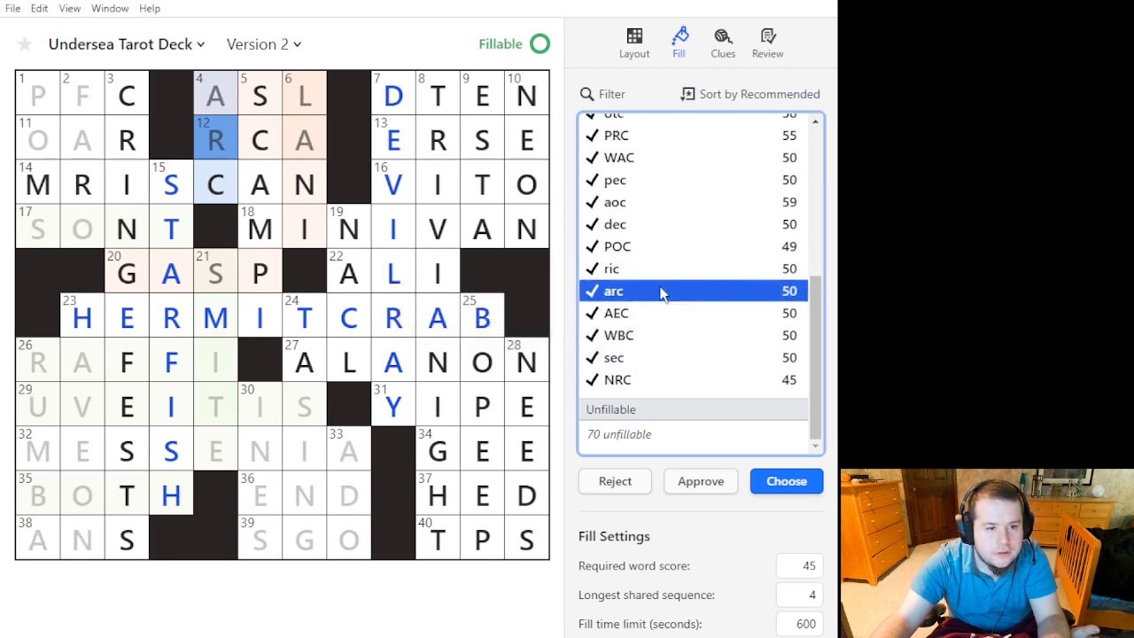
left_click(671, 265)
left_click(676, 245)
left_click(681, 223)
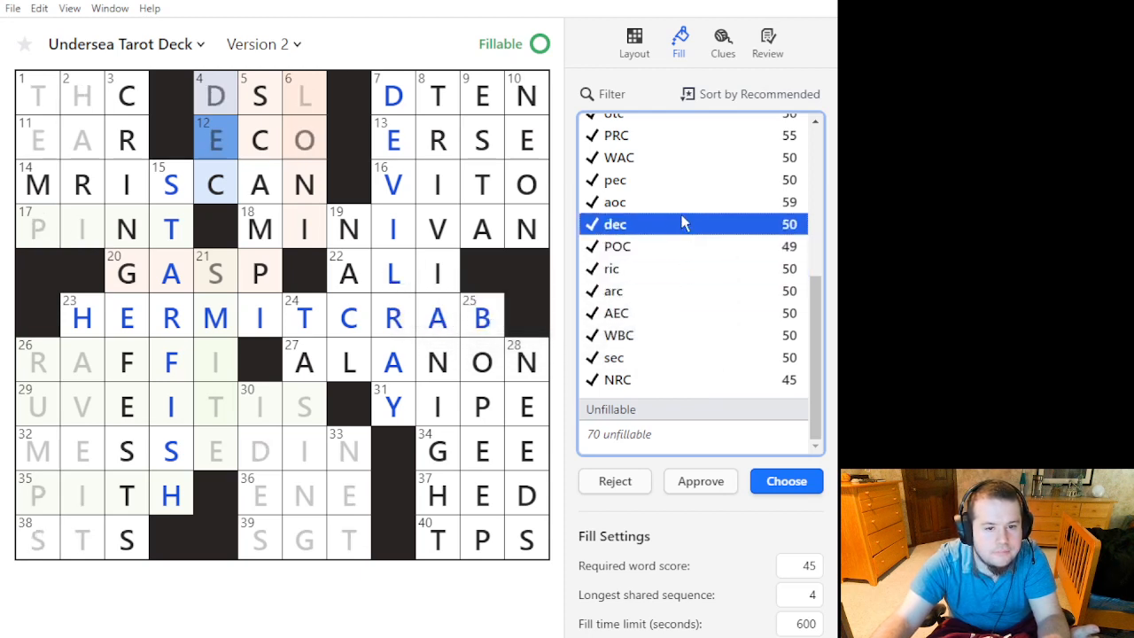
left_click(687, 204)
scroll(669, 301, "up", 3)
left_click(653, 380)
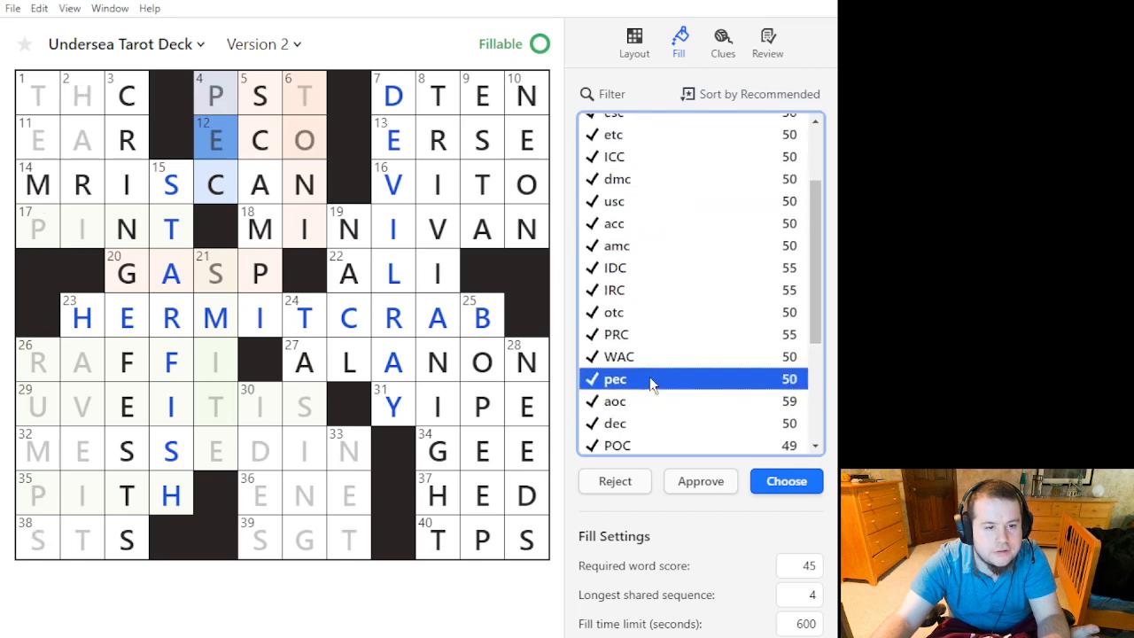
Fill 6 Down with suni, and preview ass, oss and ISS for 4 Across.
left_click(304, 139)
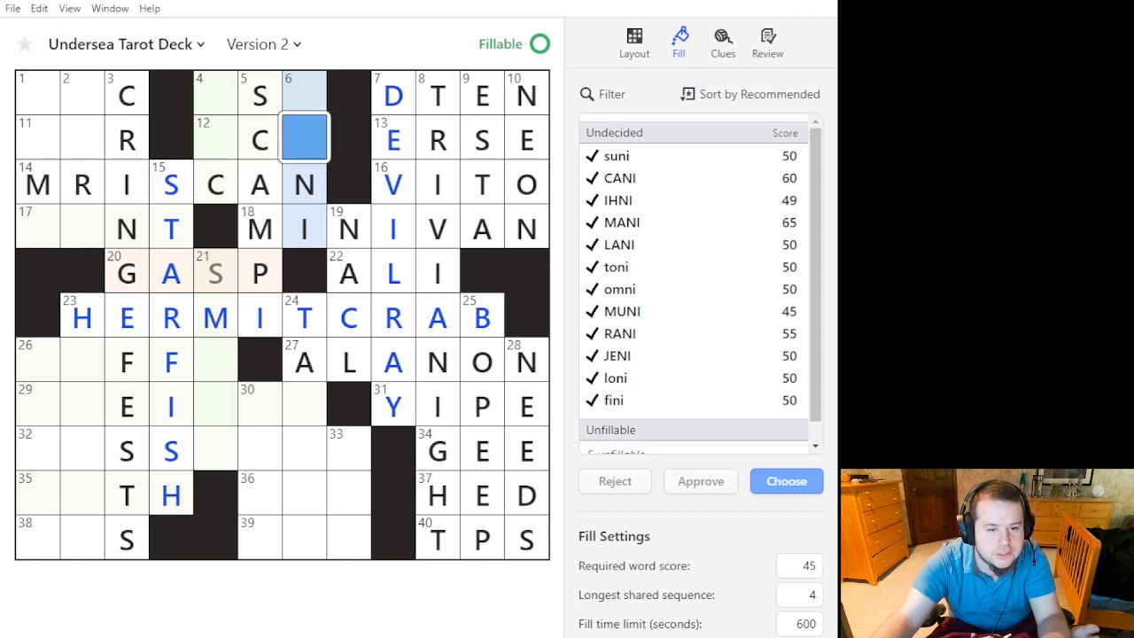
left_click(652, 157)
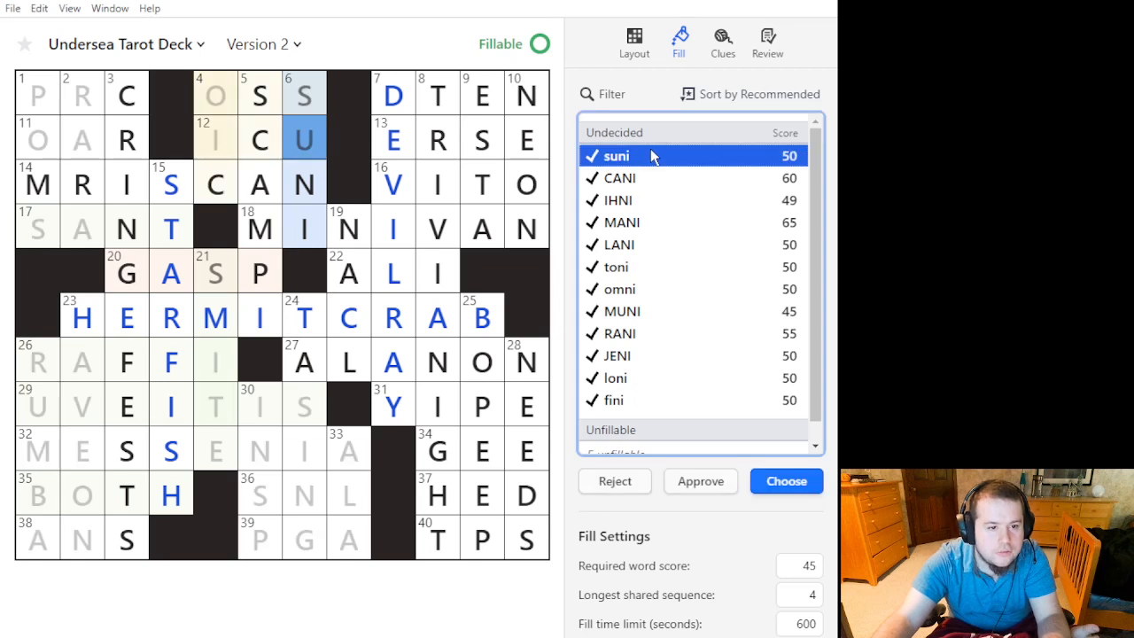
double_click(652, 157)
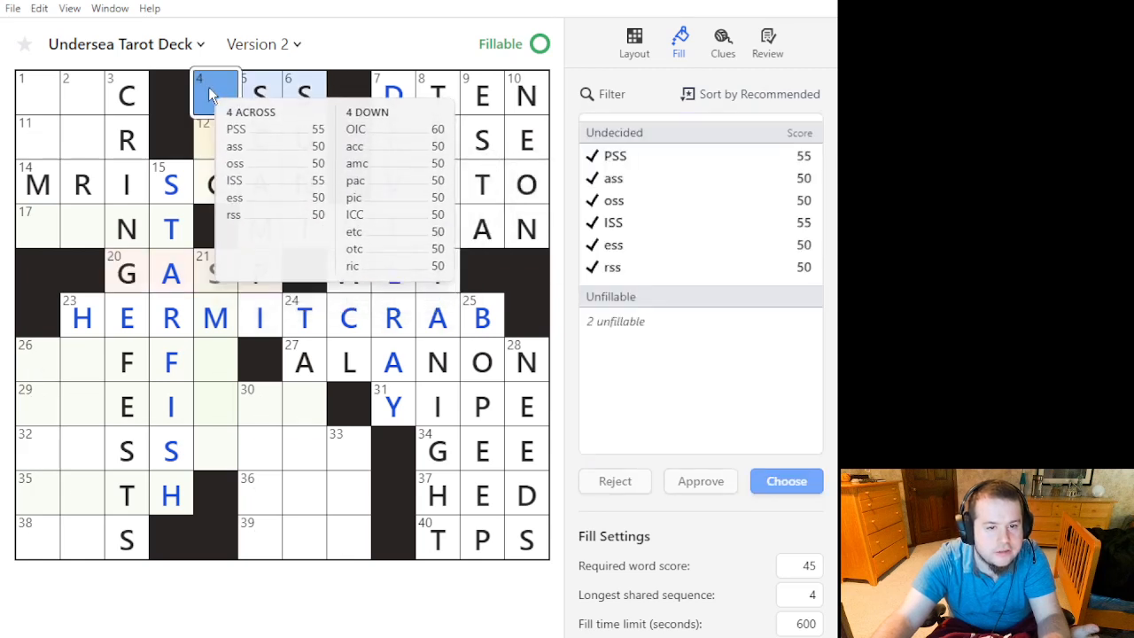
left_click(735, 185)
left_click(722, 192)
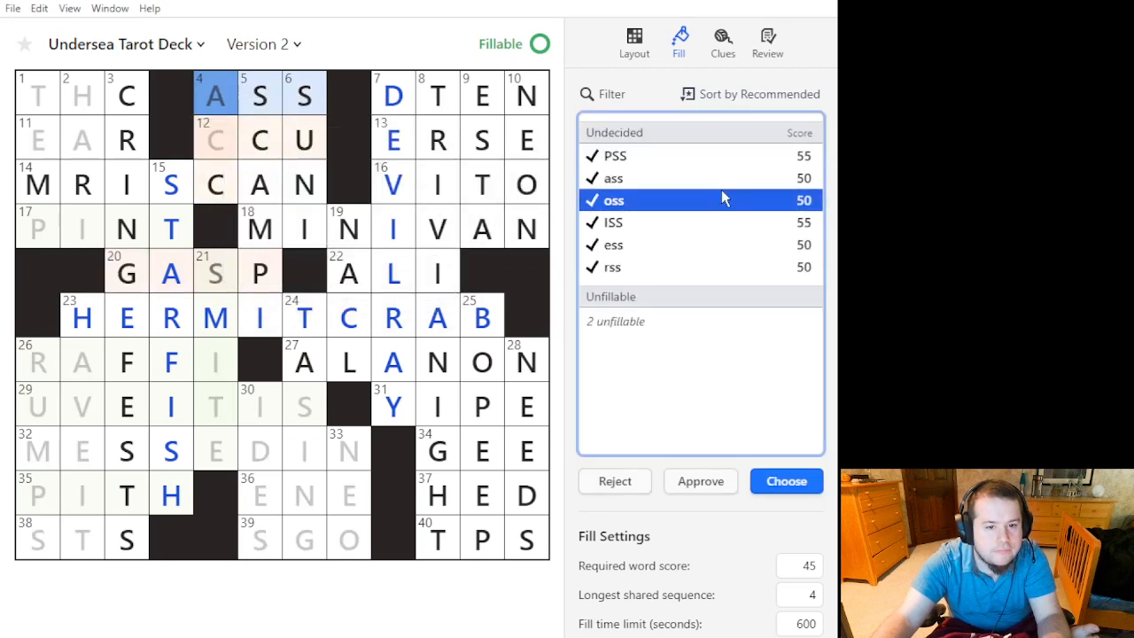
left_click(711, 221)
Fill 12 Across with icu.
left_click(275, 151)
left_click(242, 148)
left_click(240, 147)
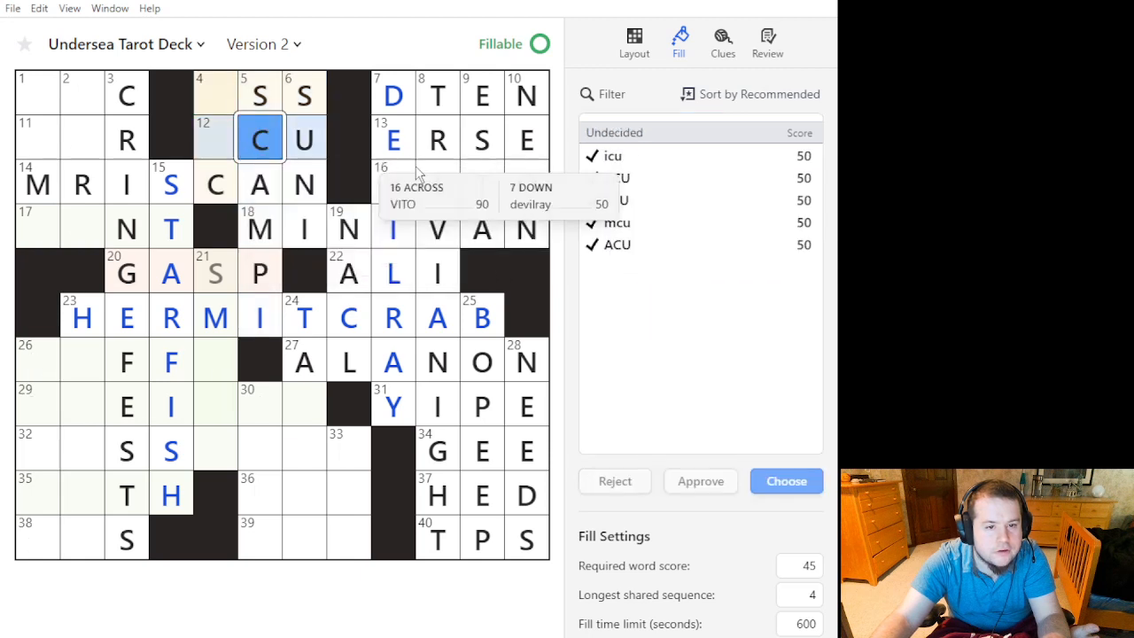
left_click(670, 169)
double_click(671, 166)
Compare pic and ric as candidates for 4 Down.
double_click(222, 105)
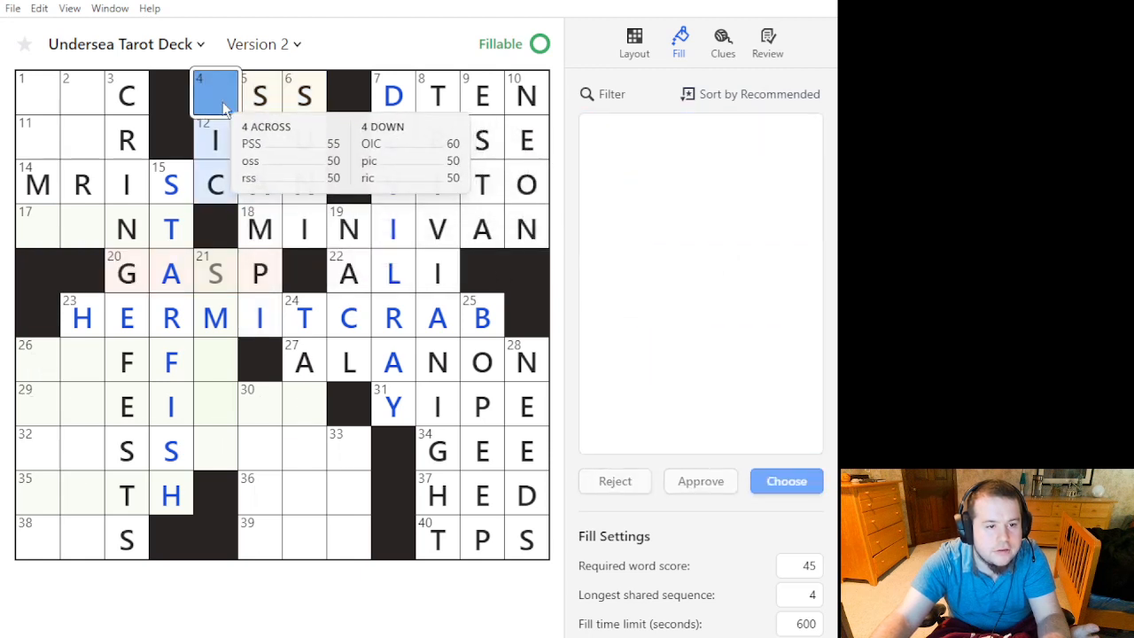
left_click(653, 173)
left_click(653, 201)
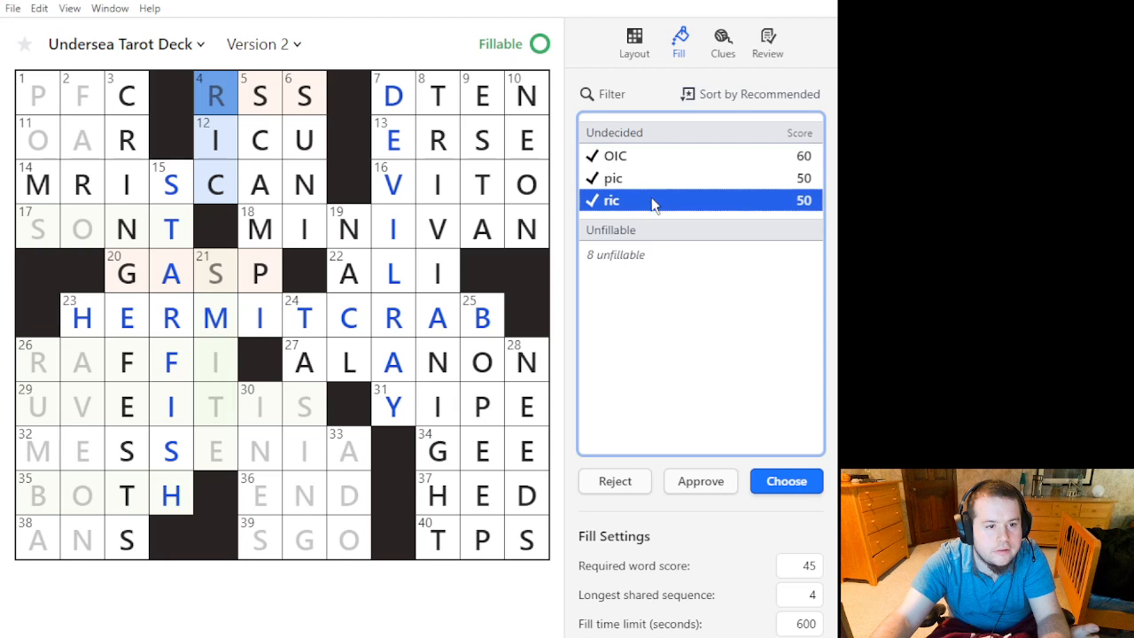
left_click(667, 178)
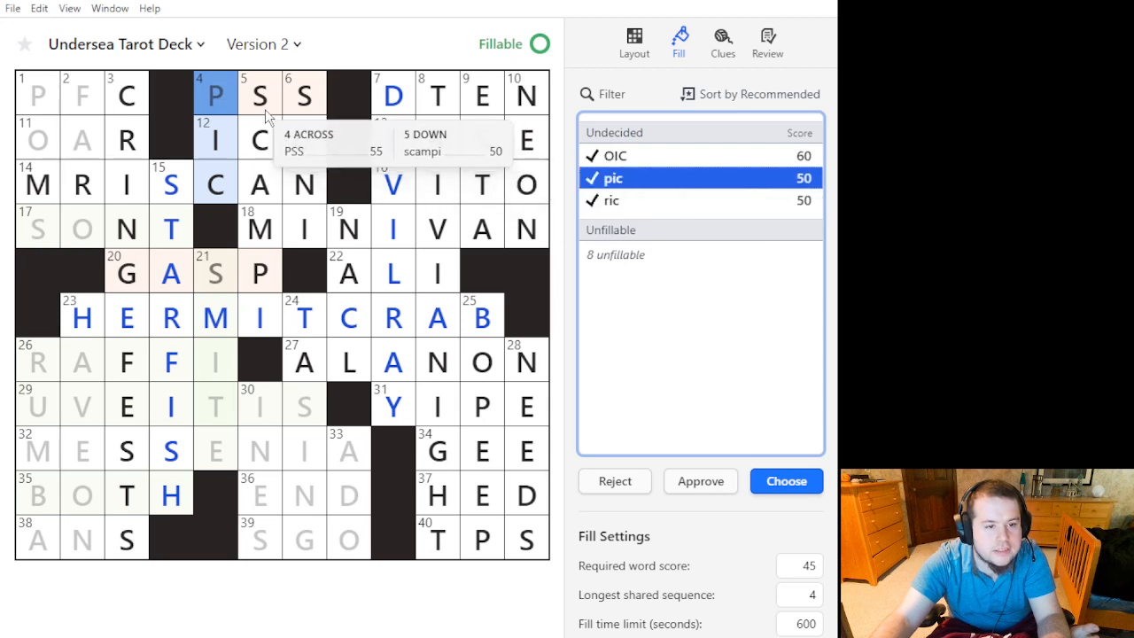
left_click(222, 103)
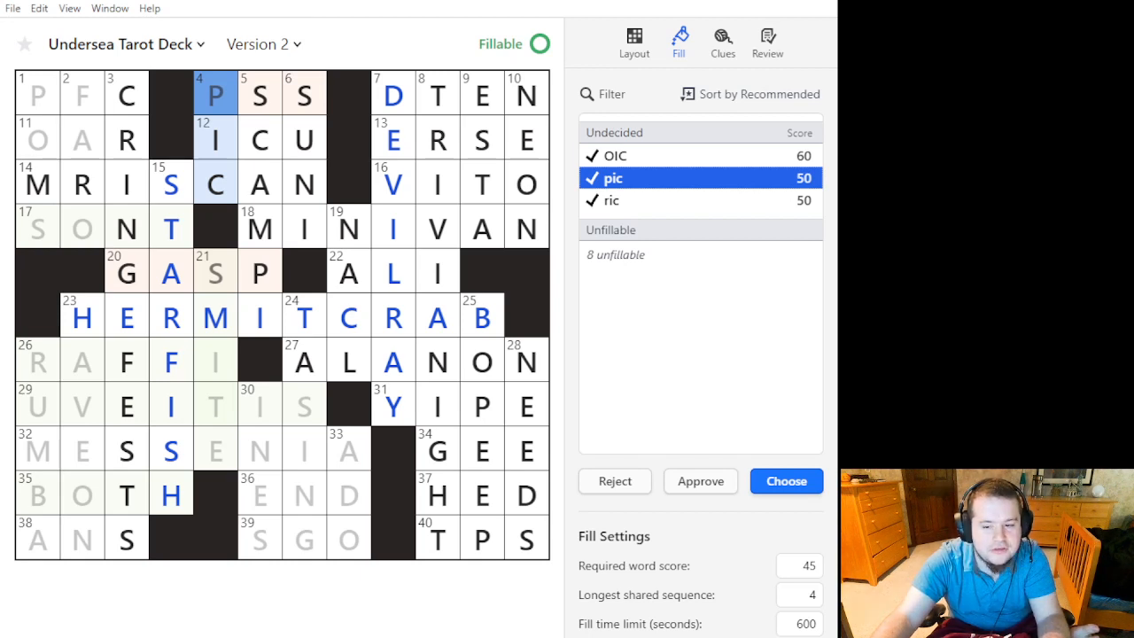
Undo the fills of 12 Across and 6 Down, returning to the word choice for 6 Down.
key("alt+Tab")
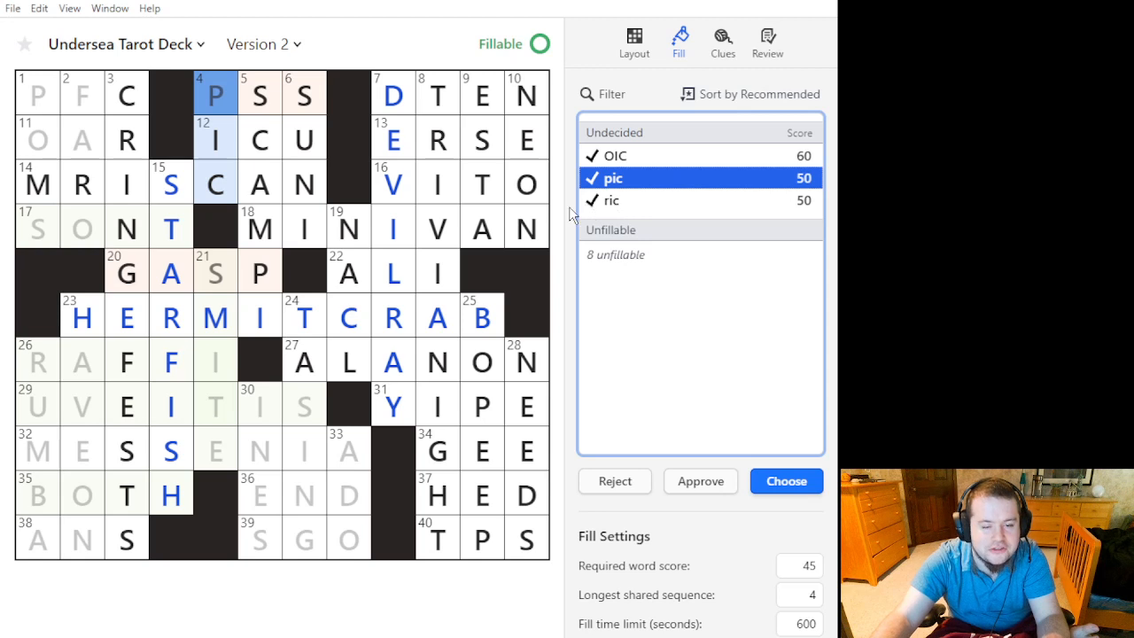
key("Down")
key("Right")
key("space")
key("Right")
key("space")
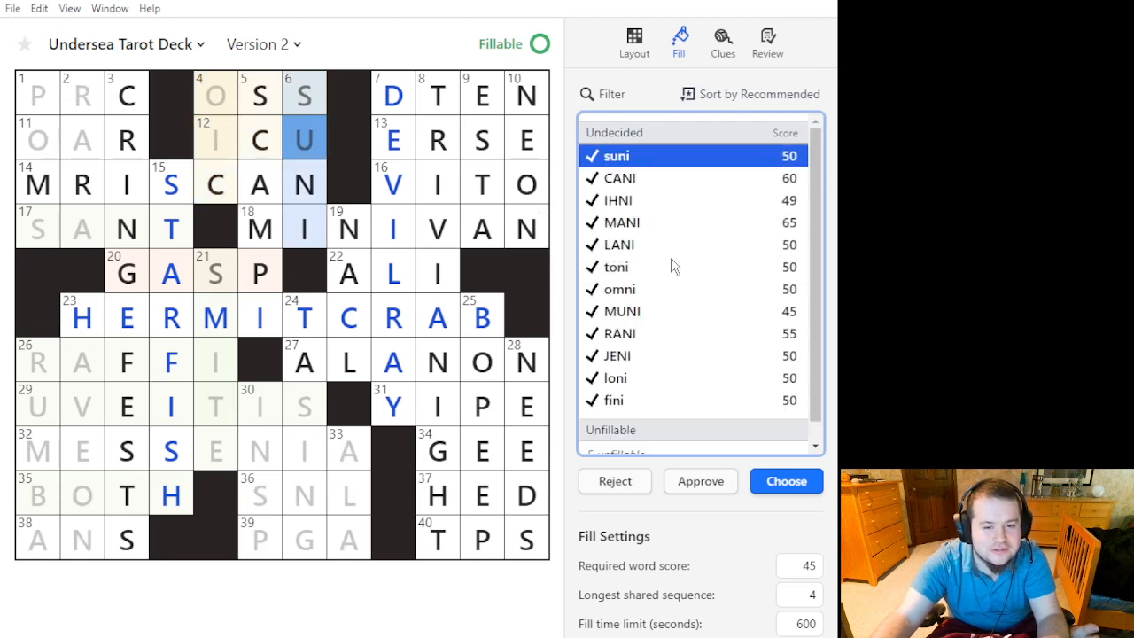
Compare the 6 Down candidates again, previewing MANI, LANI, toni, omni, RANI, loni and fini.
left_click(679, 223)
left_click(674, 241)
left_click(671, 270)
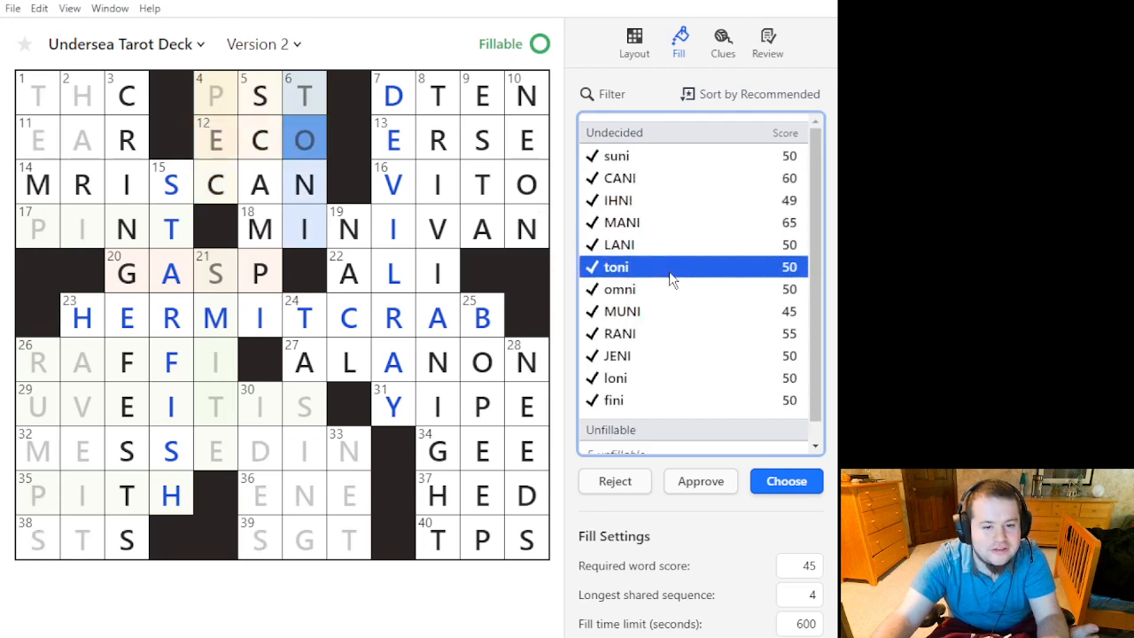
left_click(671, 290)
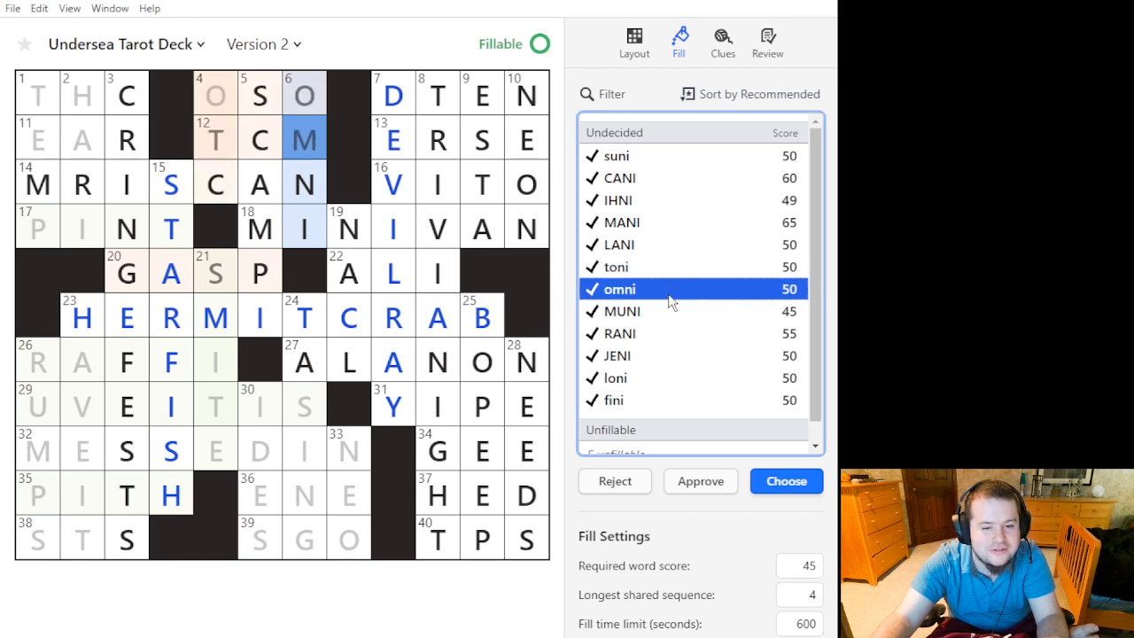
mouse_move(210, 143)
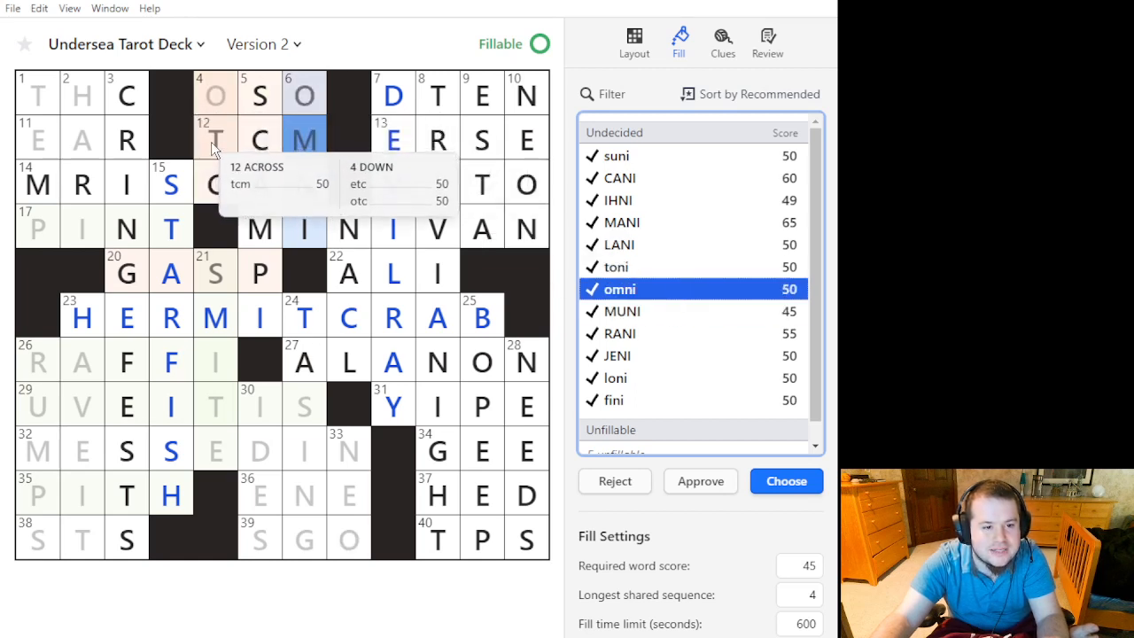
left_click(748, 323)
left_click(744, 335)
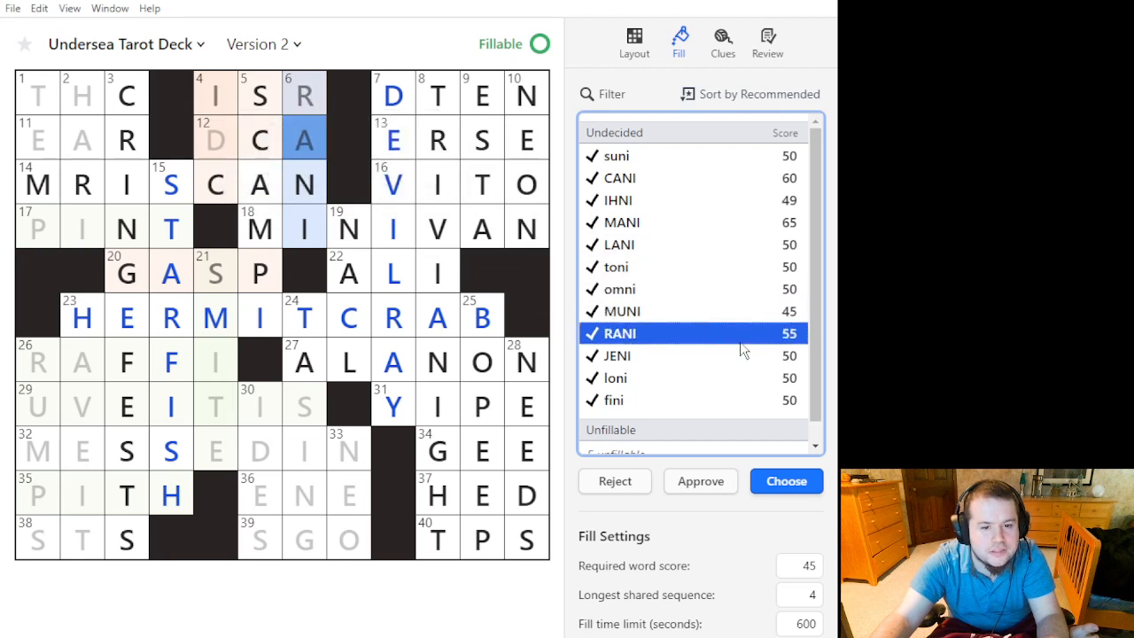
left_click(738, 377)
left_click(740, 401)
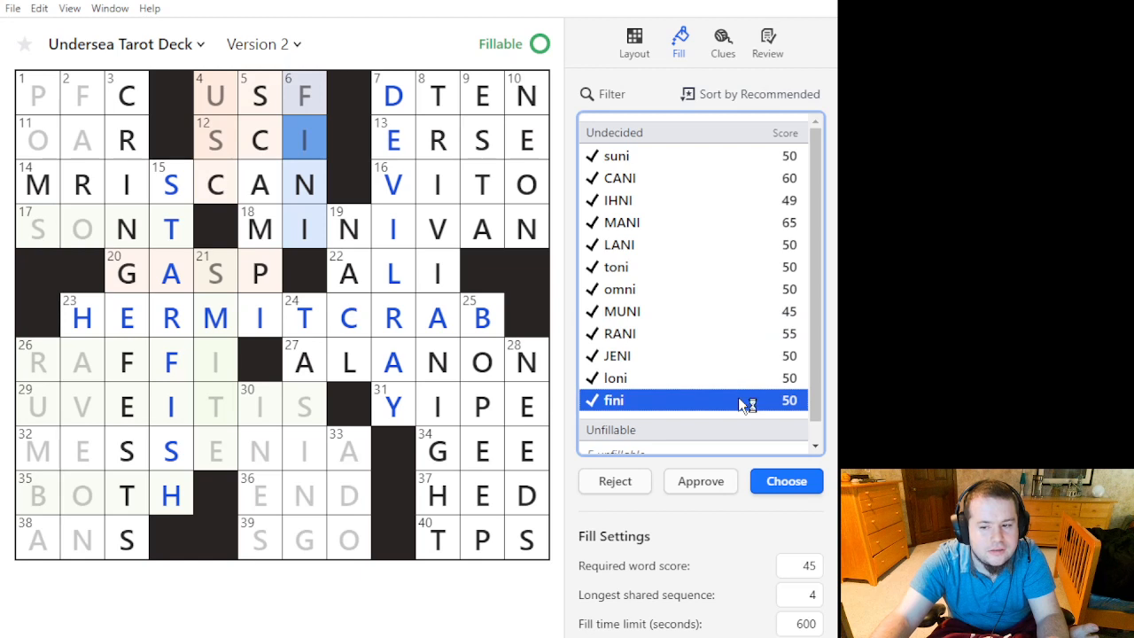
left_click(738, 335)
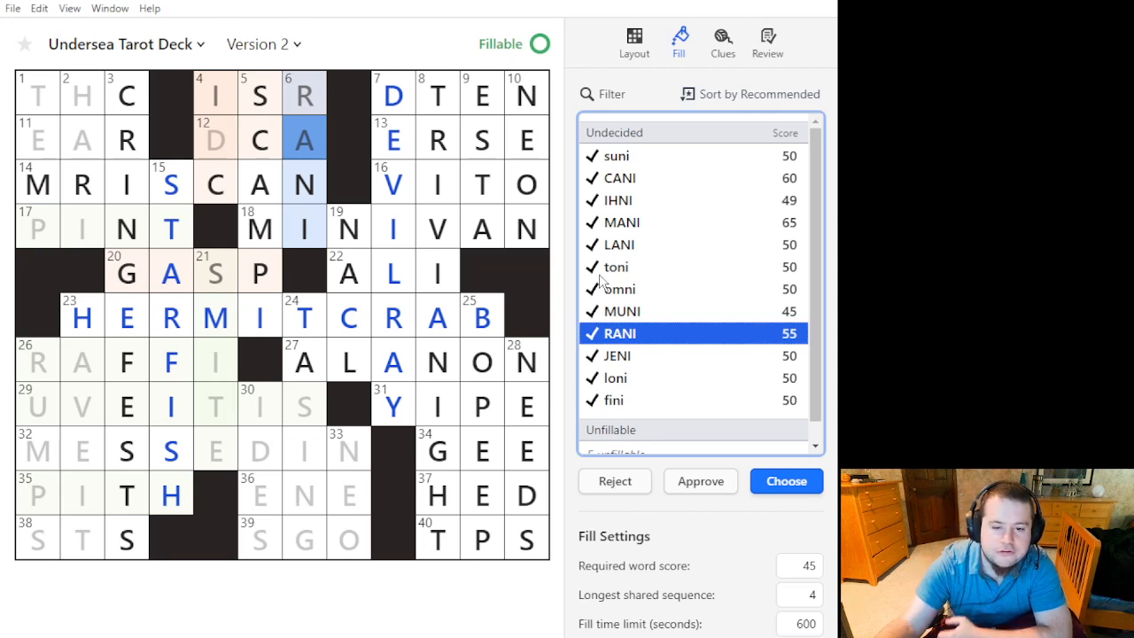
left_click(630, 293)
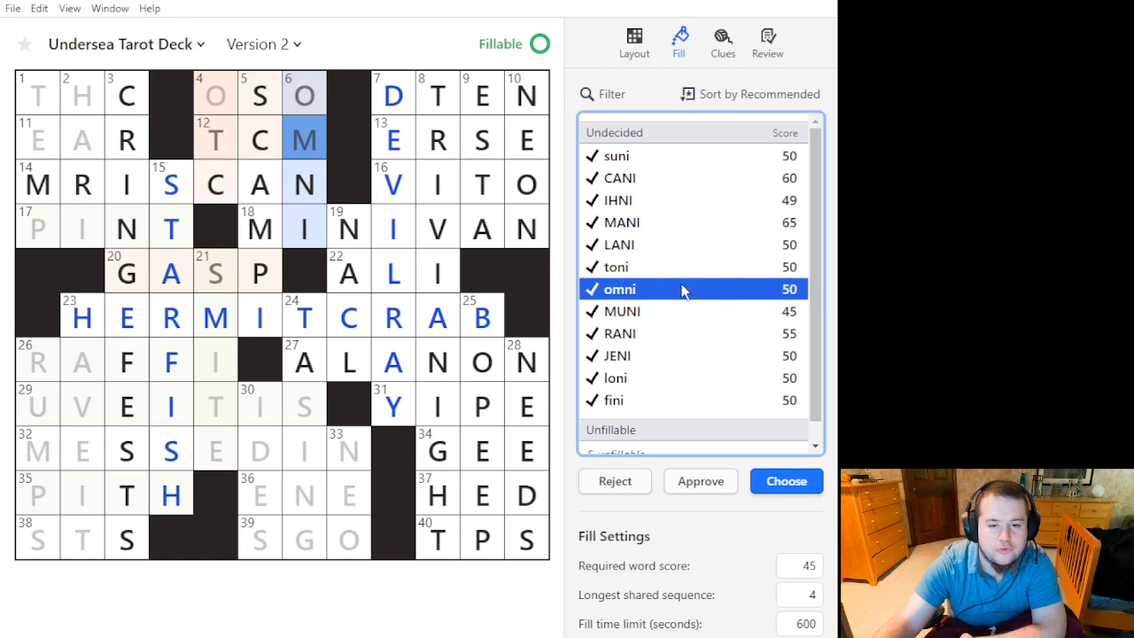
left_click(662, 248)
left_click(665, 231)
left_click(663, 249)
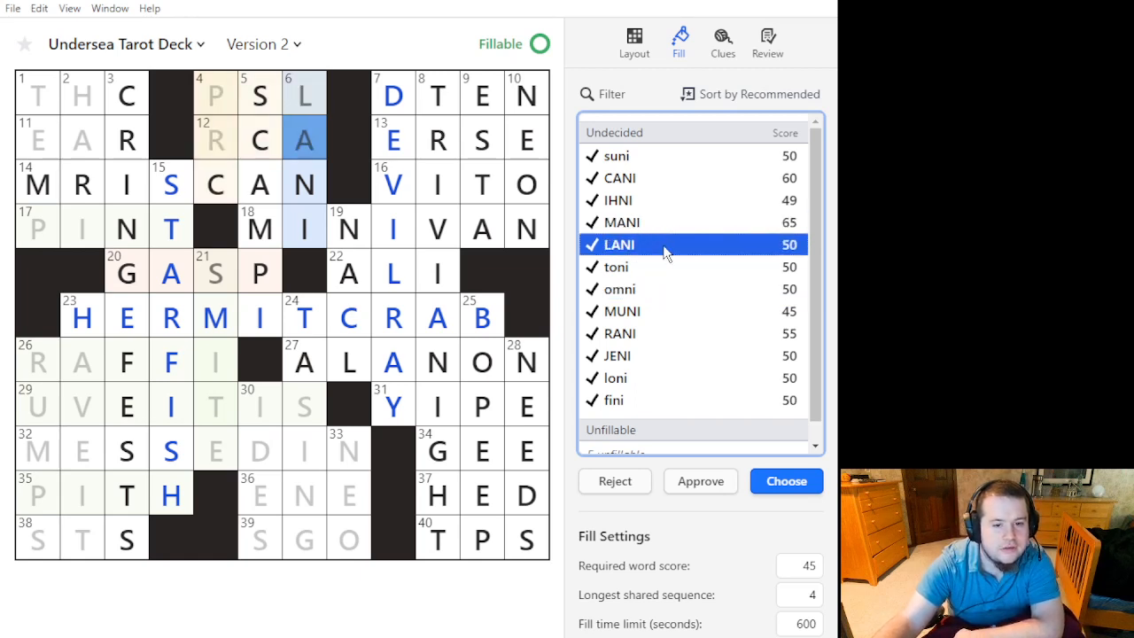
Fill 6 Down with toni and 12 Across with eco.
left_click(665, 269)
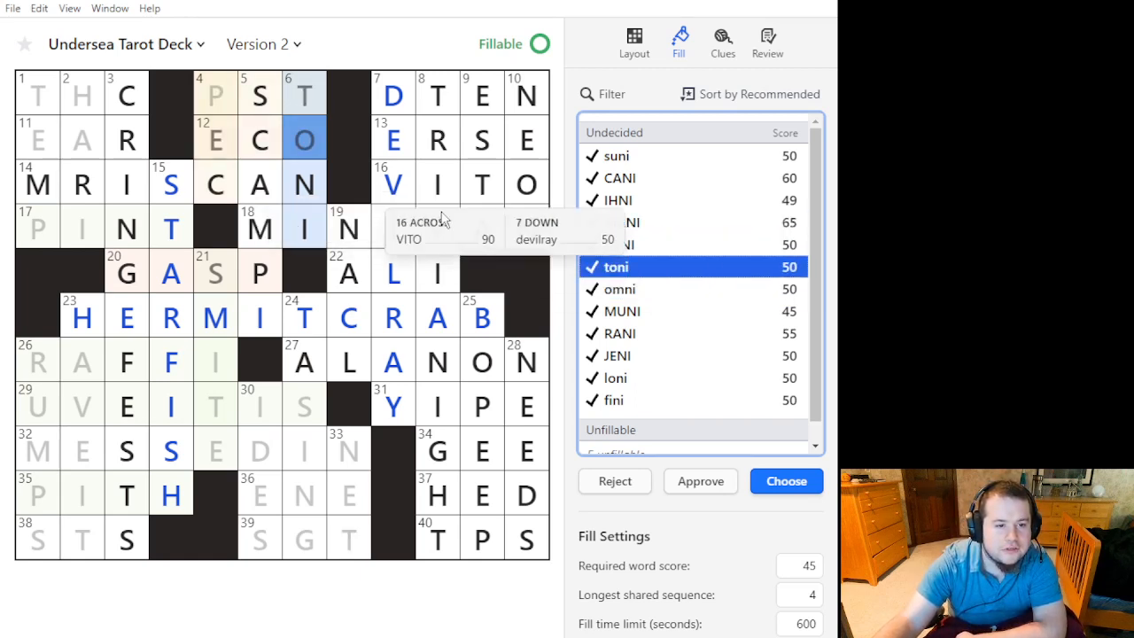
double_click(671, 276)
double_click(611, 158)
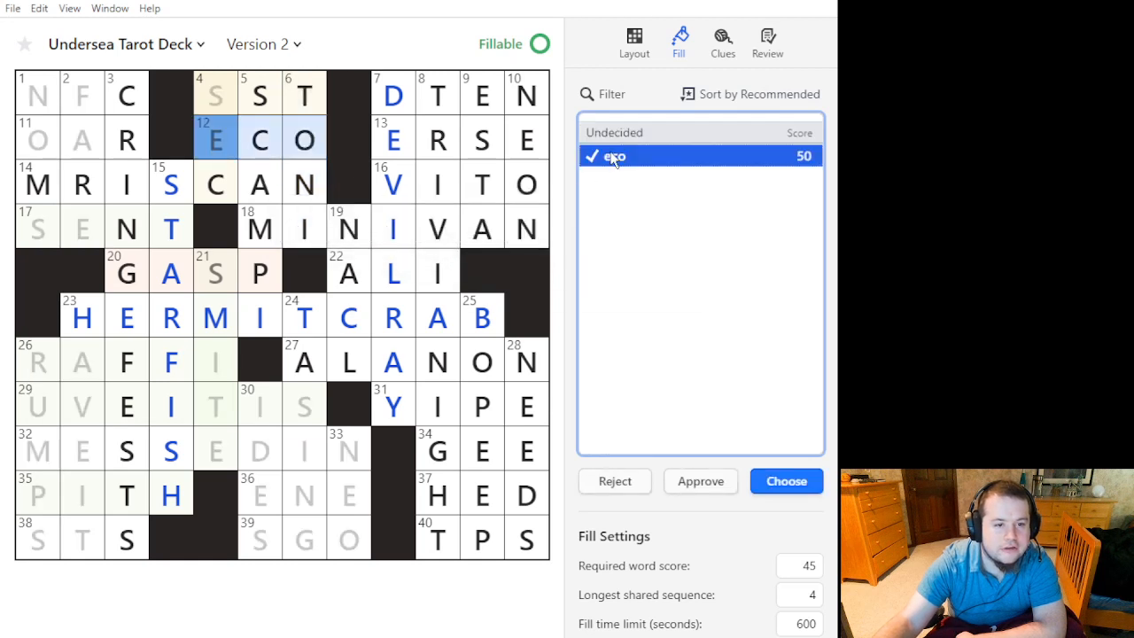
Compare pec and dec as candidates for 4 Down and fill the entry with pec.
left_click(225, 107)
left_click(224, 107)
left_click(673, 158)
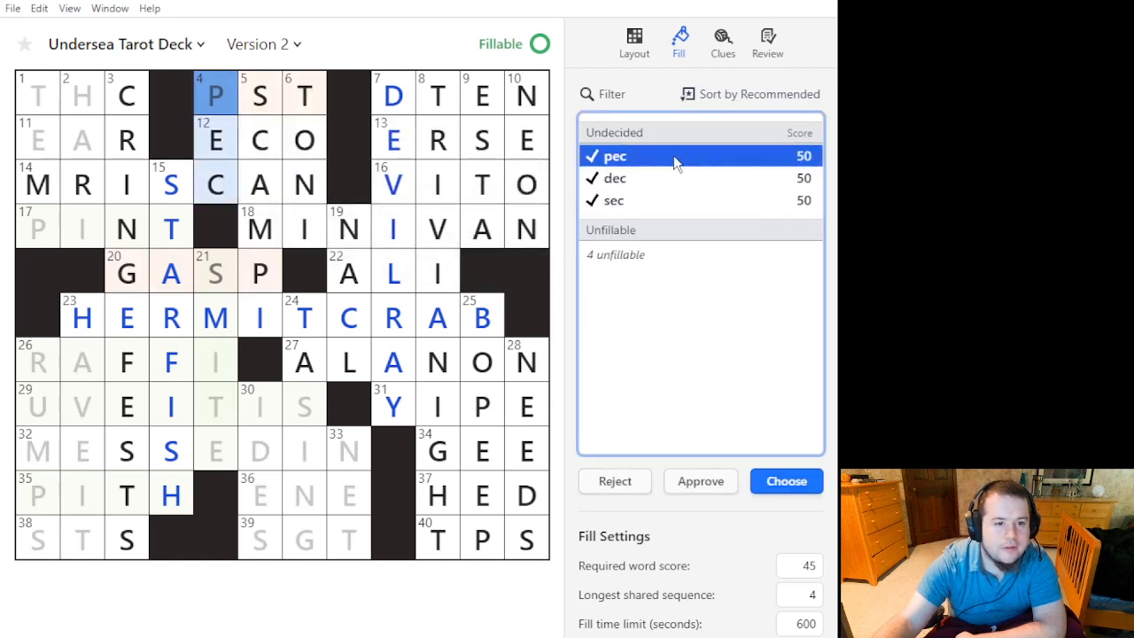
left_click(671, 178)
left_click(678, 157)
left_click(680, 180)
left_click(684, 165)
double_click(683, 164)
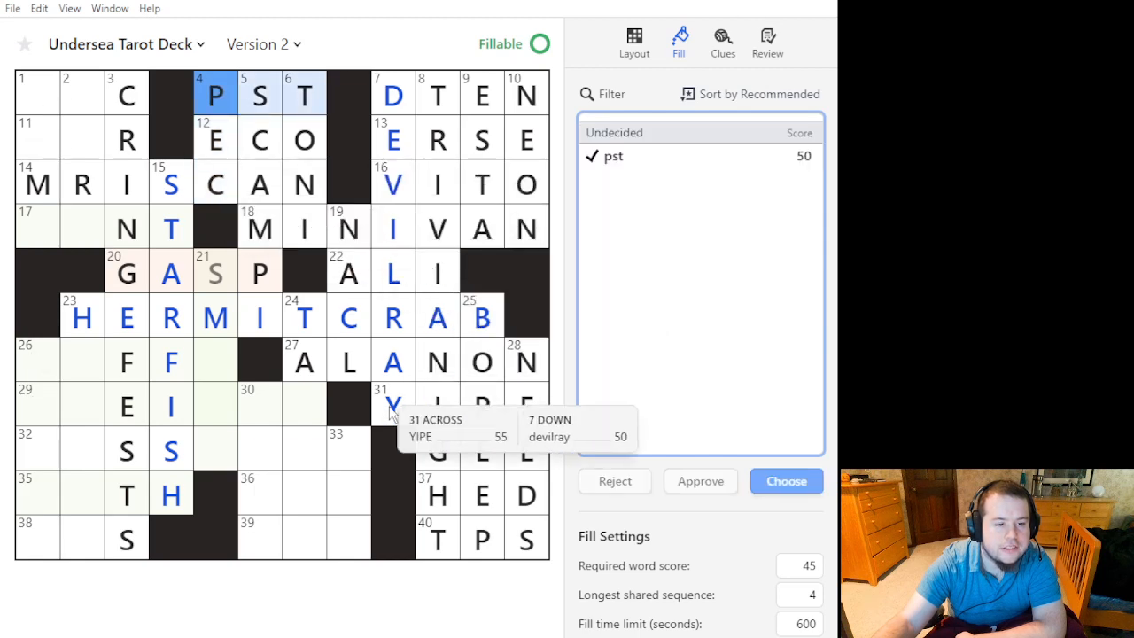
Lock in the S of GASP at 20 Across and list the word candidates for 29 Across.
left_click(255, 408)
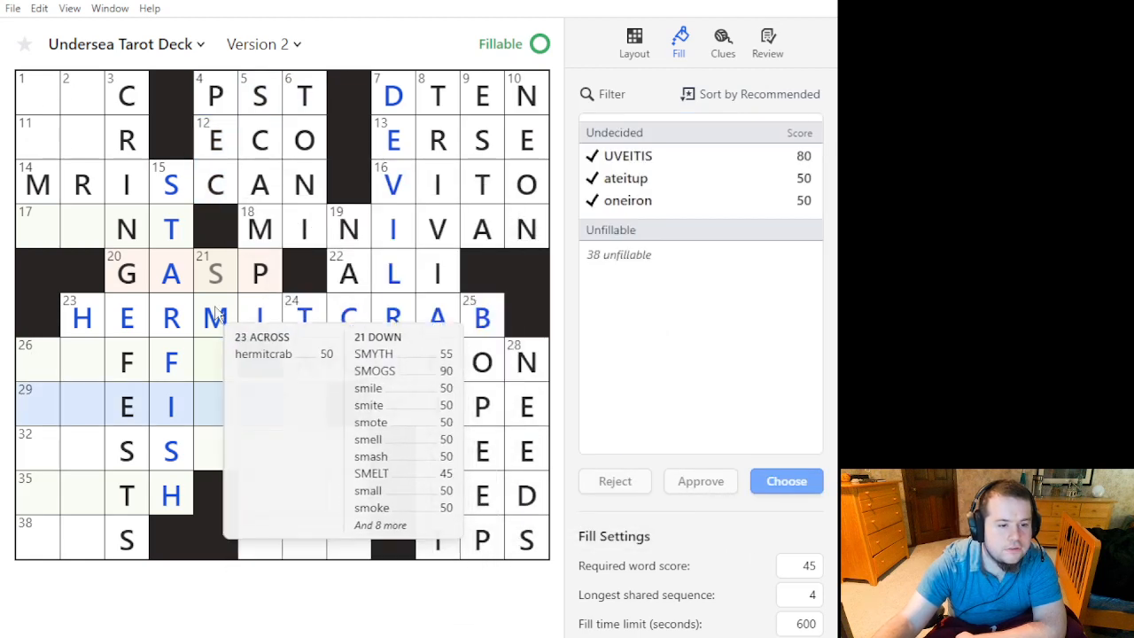
double_click(219, 259)
left_click(234, 410)
left_click(234, 409)
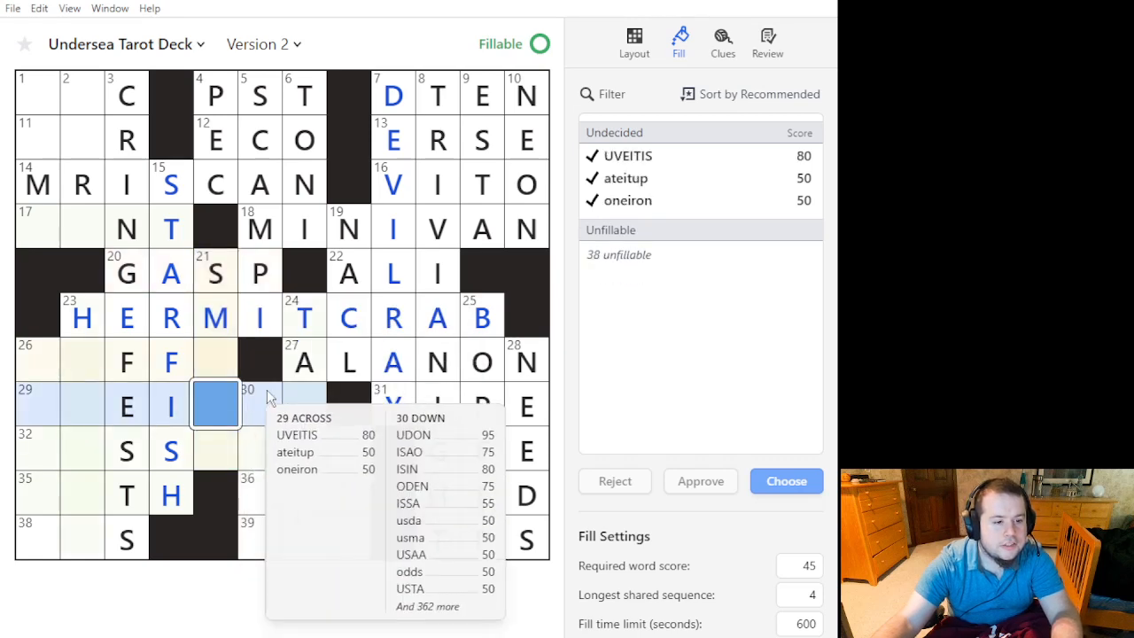
Compare the 26 Across candidates by previewing RAFFI, BOFFO and BUFFA.
left_click(211, 362)
left_click(720, 178)
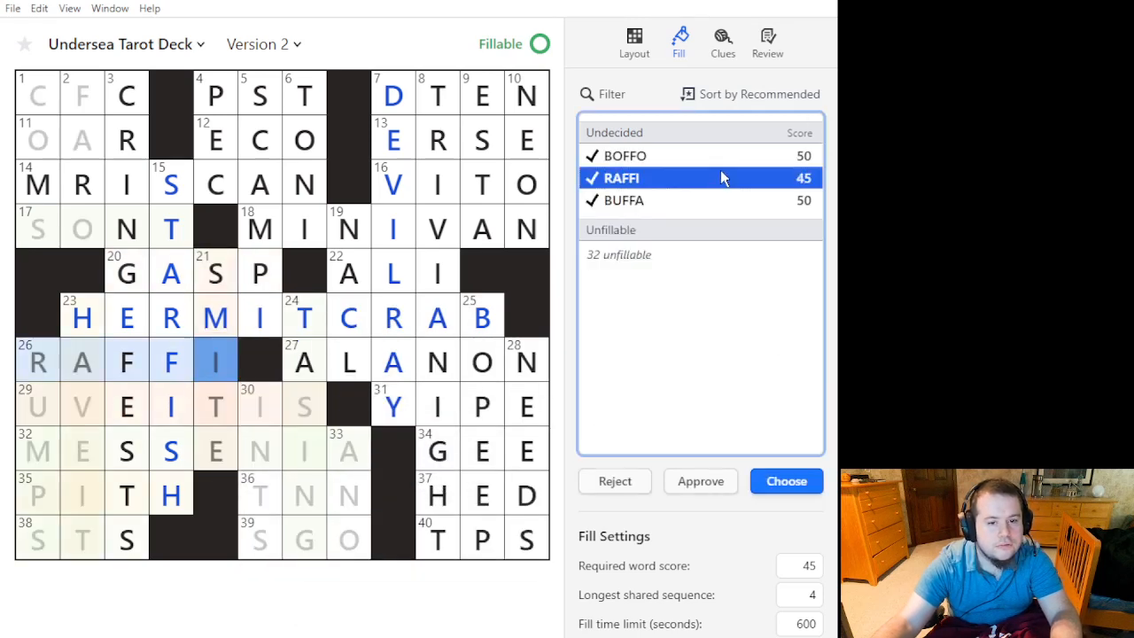
left_click(752, 156)
left_click(747, 182)
left_click(744, 199)
left_click(756, 177)
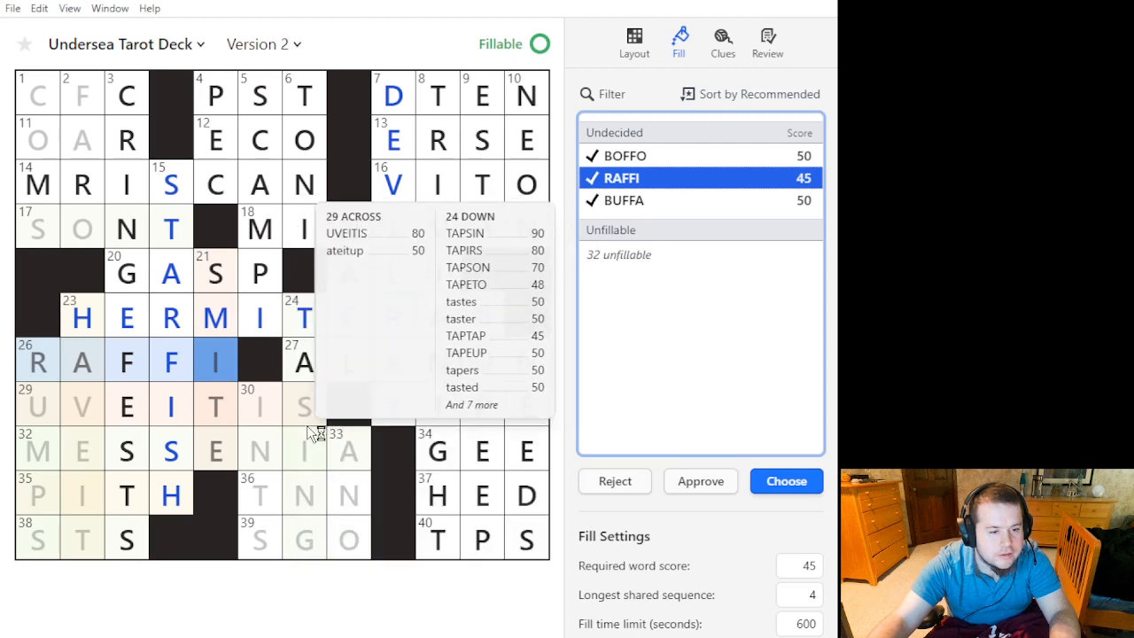
Try a black square in the first cell of 26 Across and turn it back into an open cell.
left_click(35, 365)
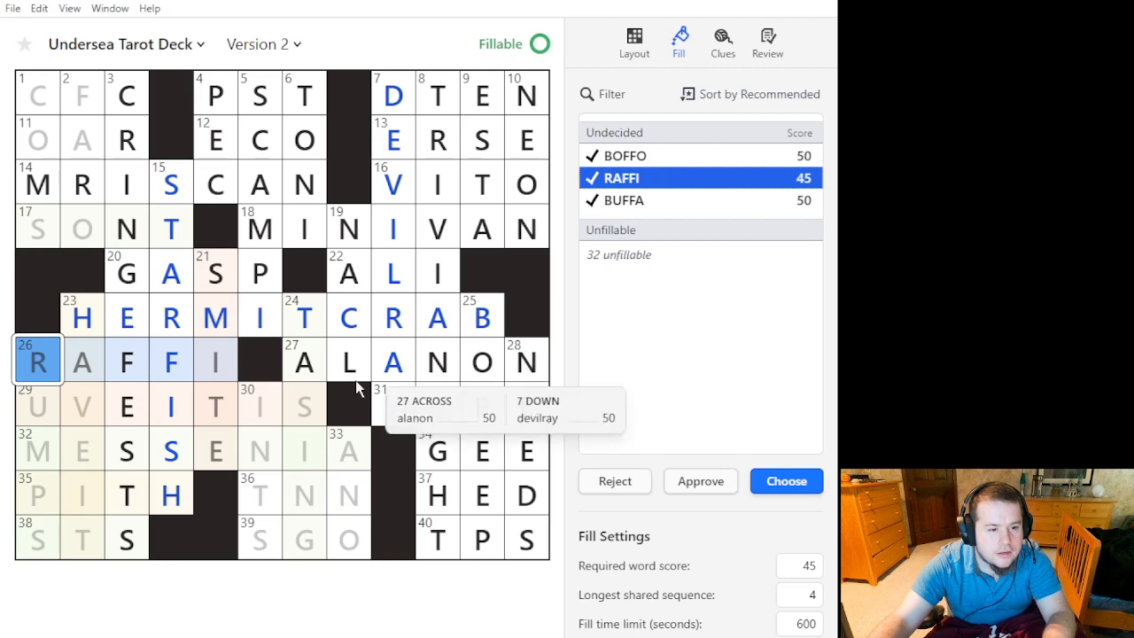
key("period")
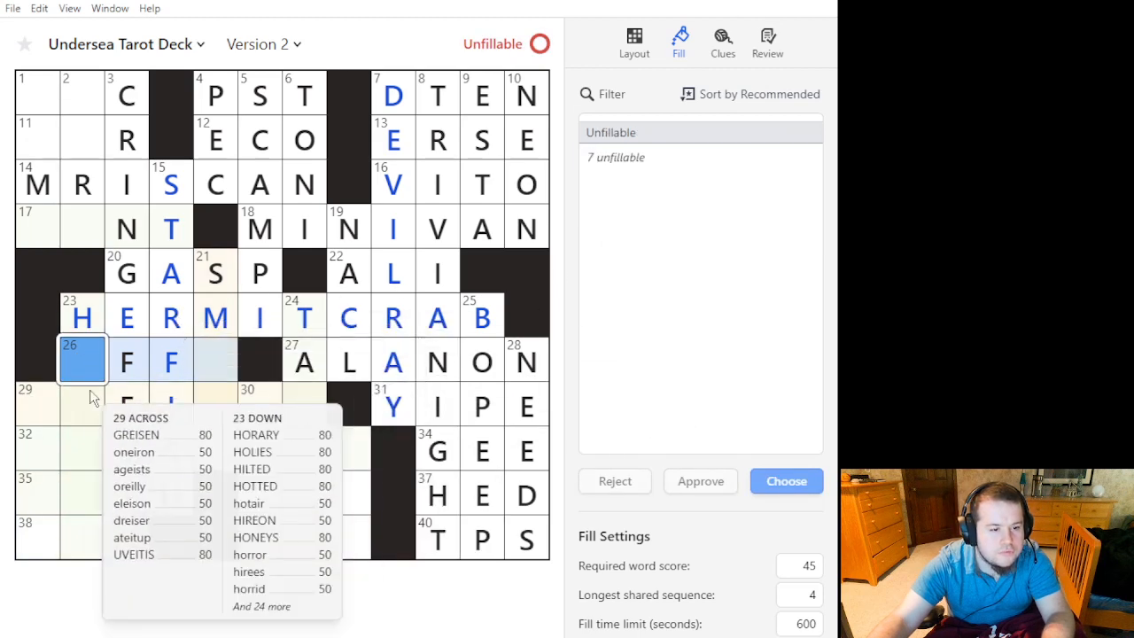
left_click(45, 346)
key("period")
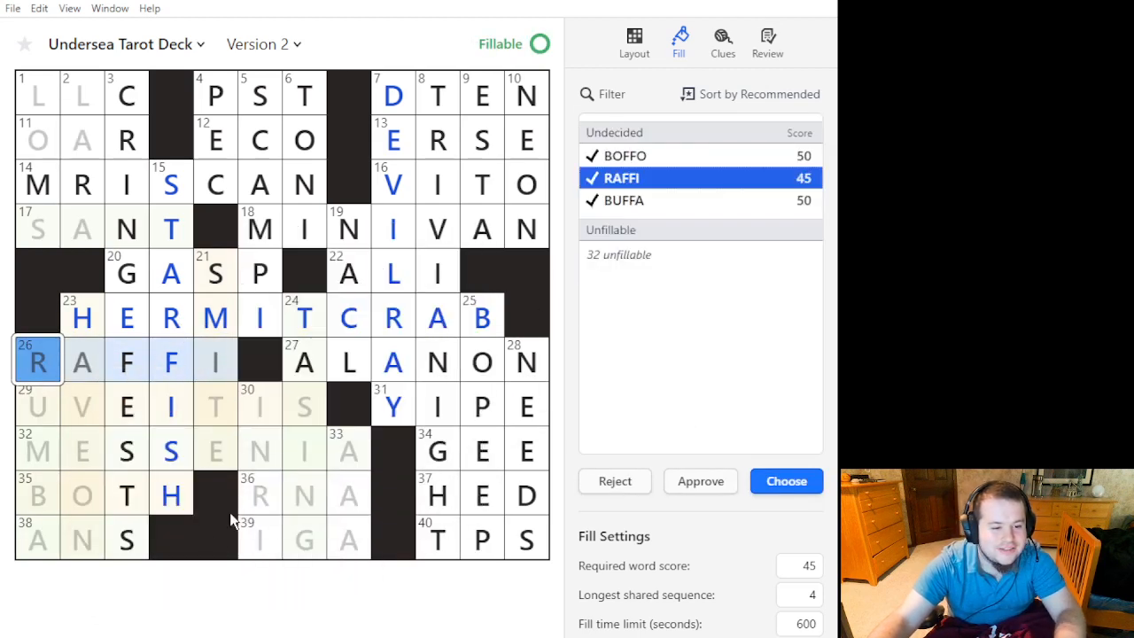
Try a black square in the fifth cell of 32 Across and remove it again.
left_click(202, 552)
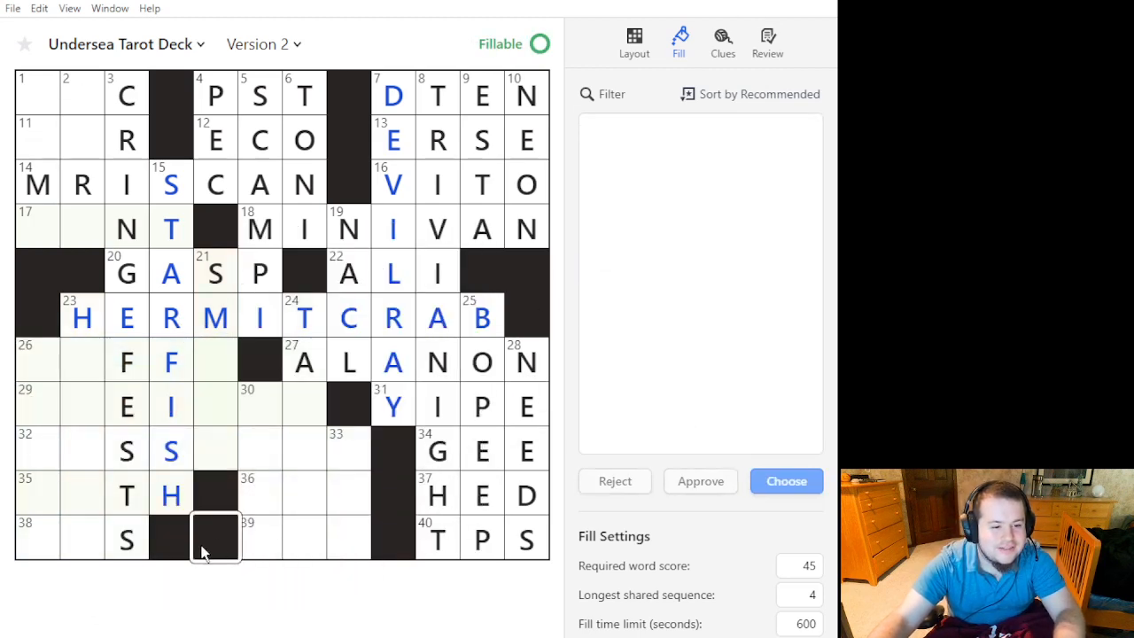
left_click(226, 466)
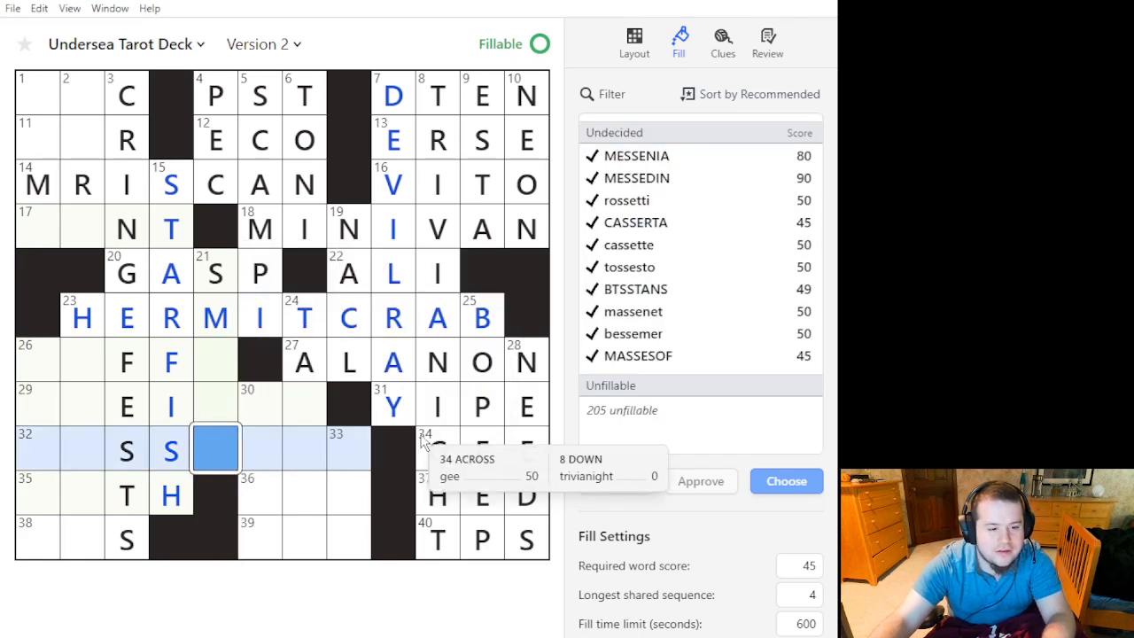
key("period")
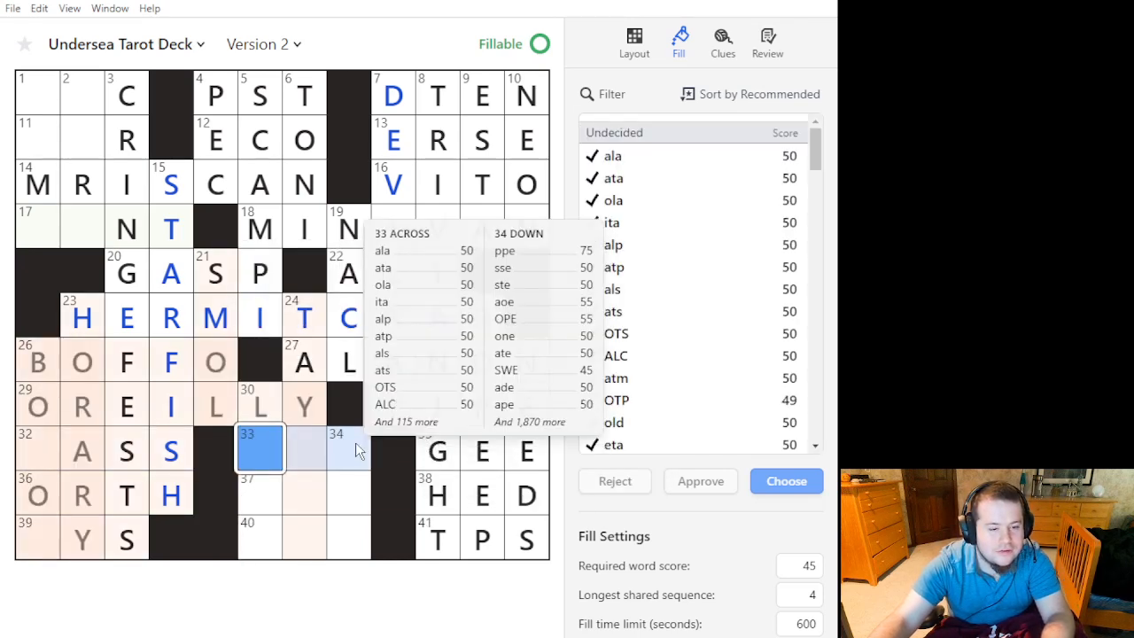
key("BackSpace")
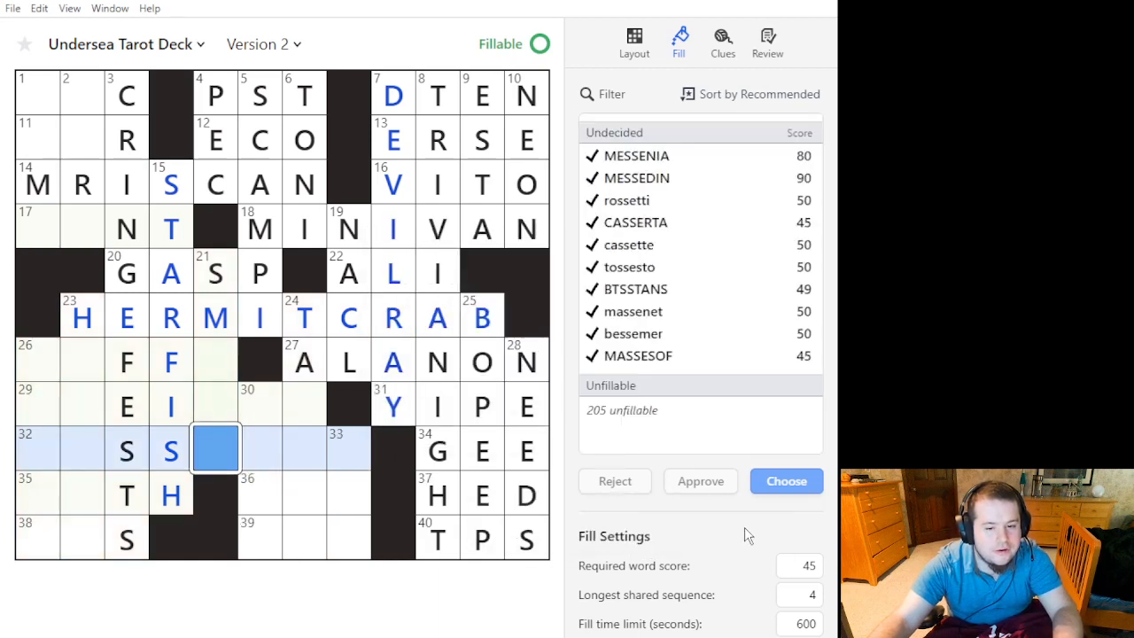
Set the required word score to 49 and preview BOFFO and BUFFA for 26 Across.
left_click(800, 565)
type("49")
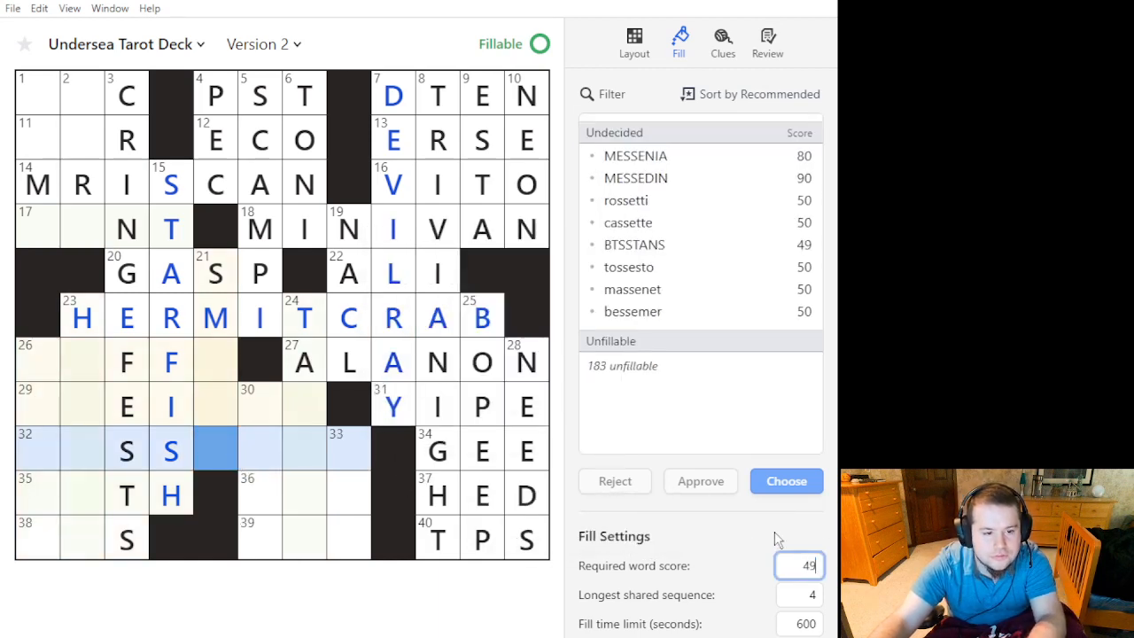
left_click(215, 358)
left_click(730, 156)
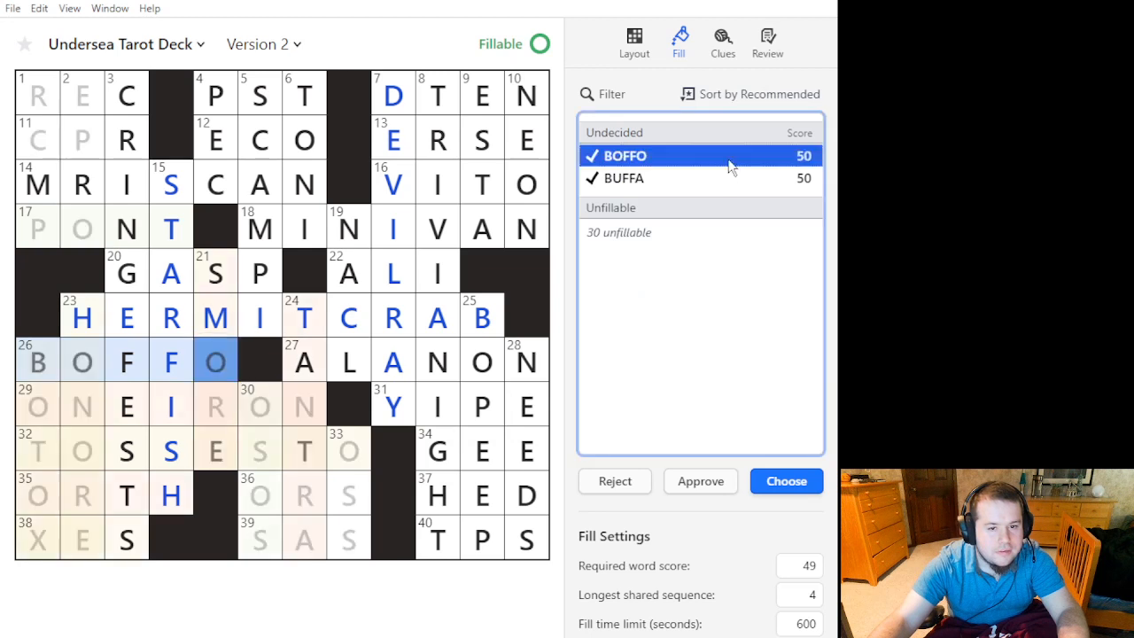
left_click(716, 180)
left_click(727, 158)
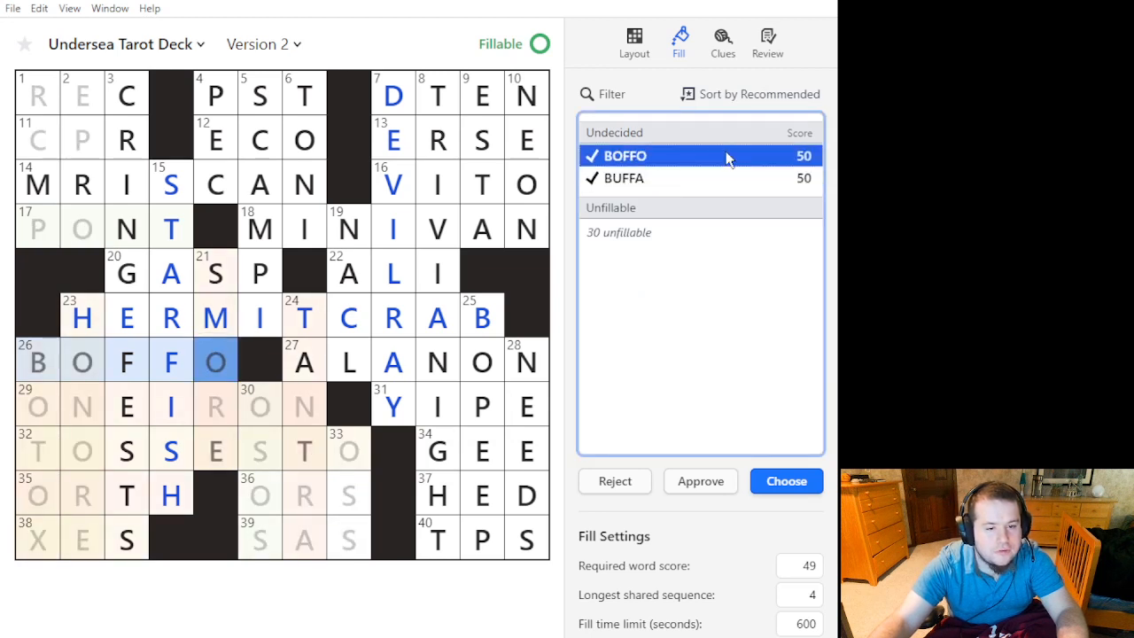
key("alt+Tab")
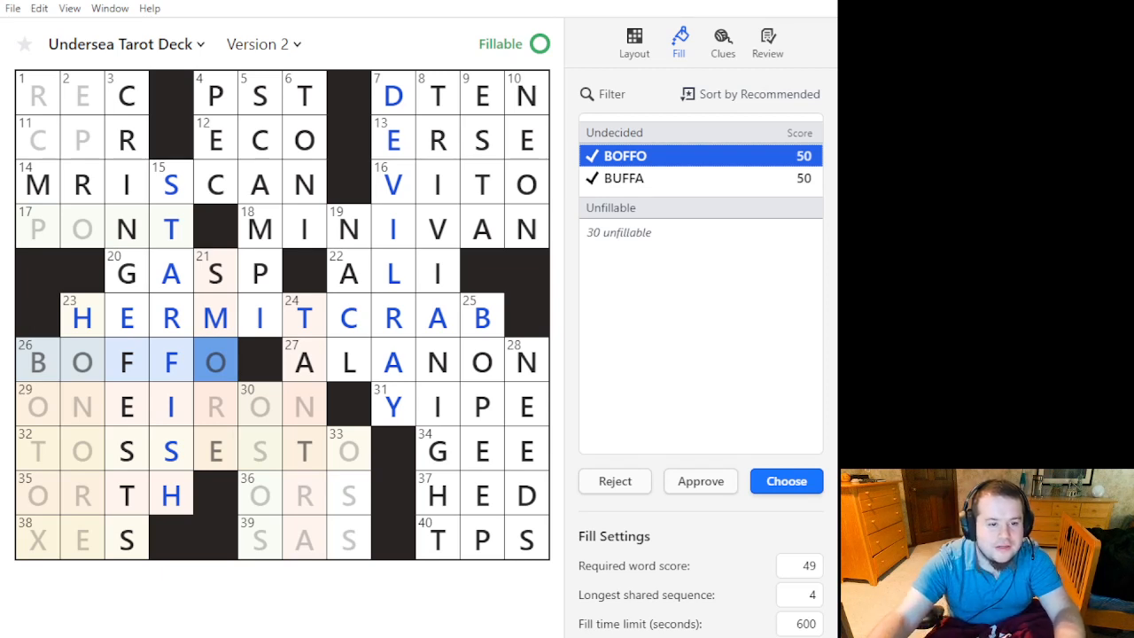
key("alt+Tab")
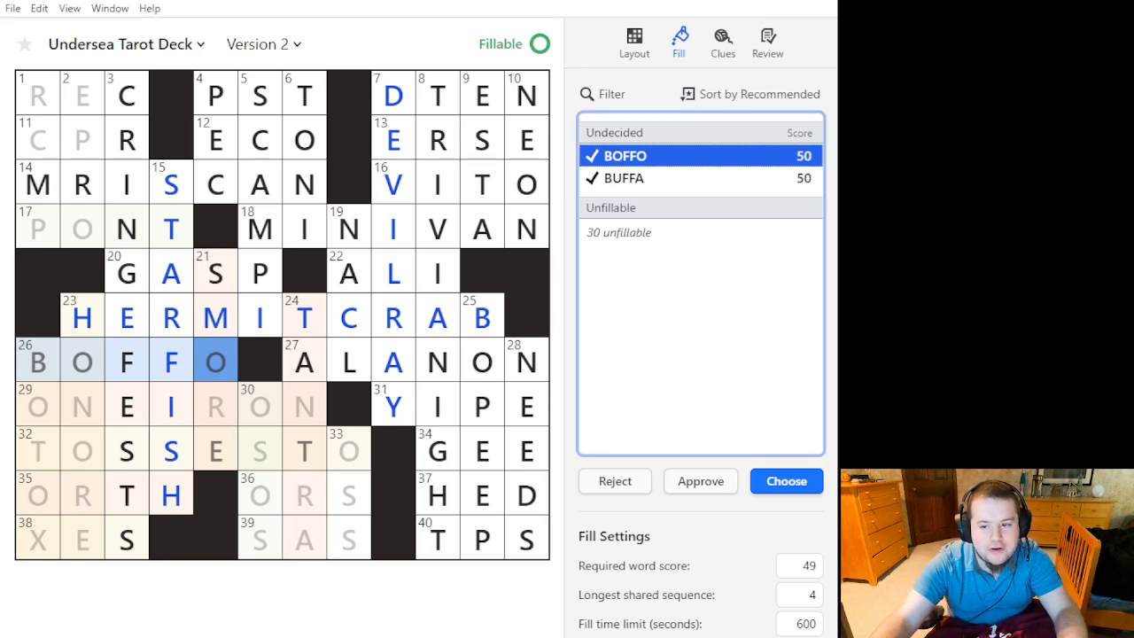
Fill 26 Across with BOFFO and compare ateitup and oneiron as candidates for 29 Across.
mouse_move(528, 393)
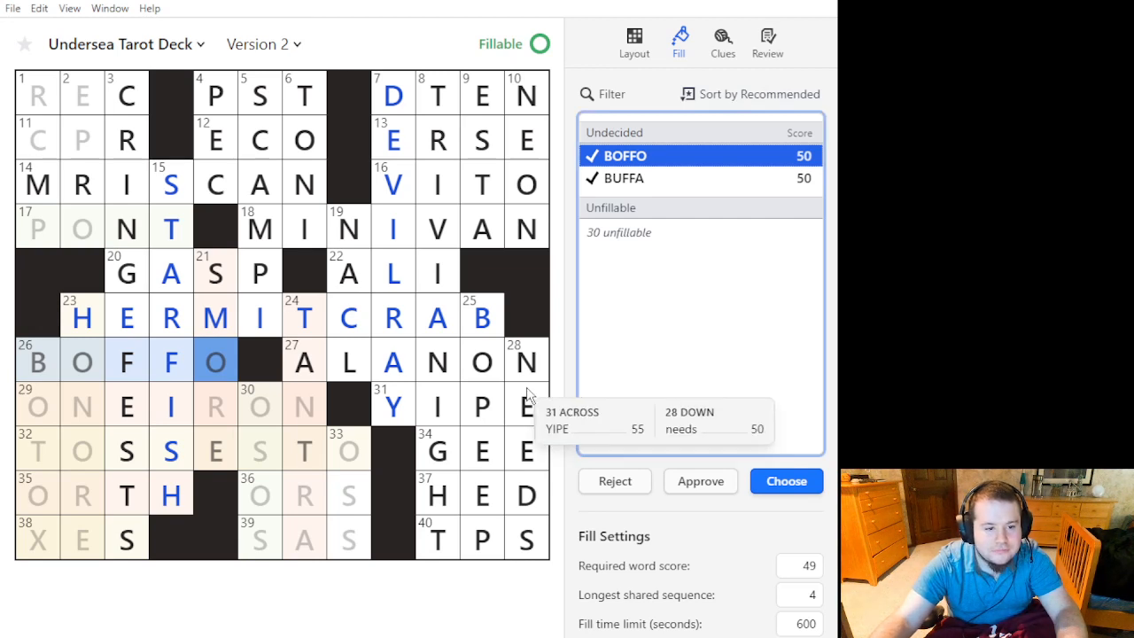
double_click(652, 157)
left_click(261, 405)
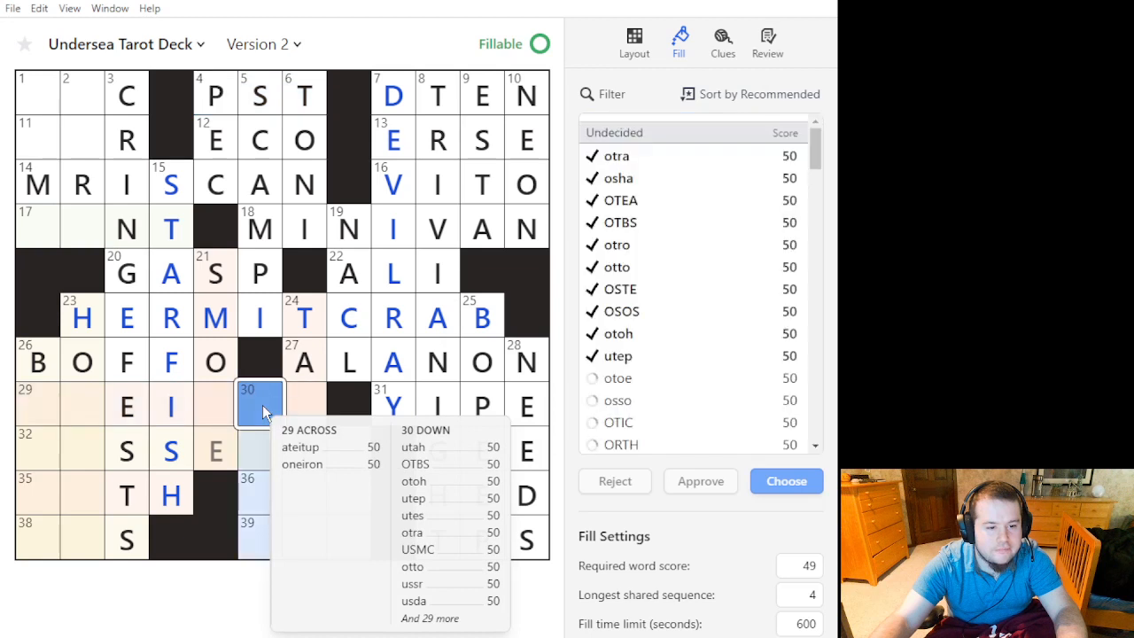
left_click(261, 405)
left_click(700, 162)
left_click(700, 178)
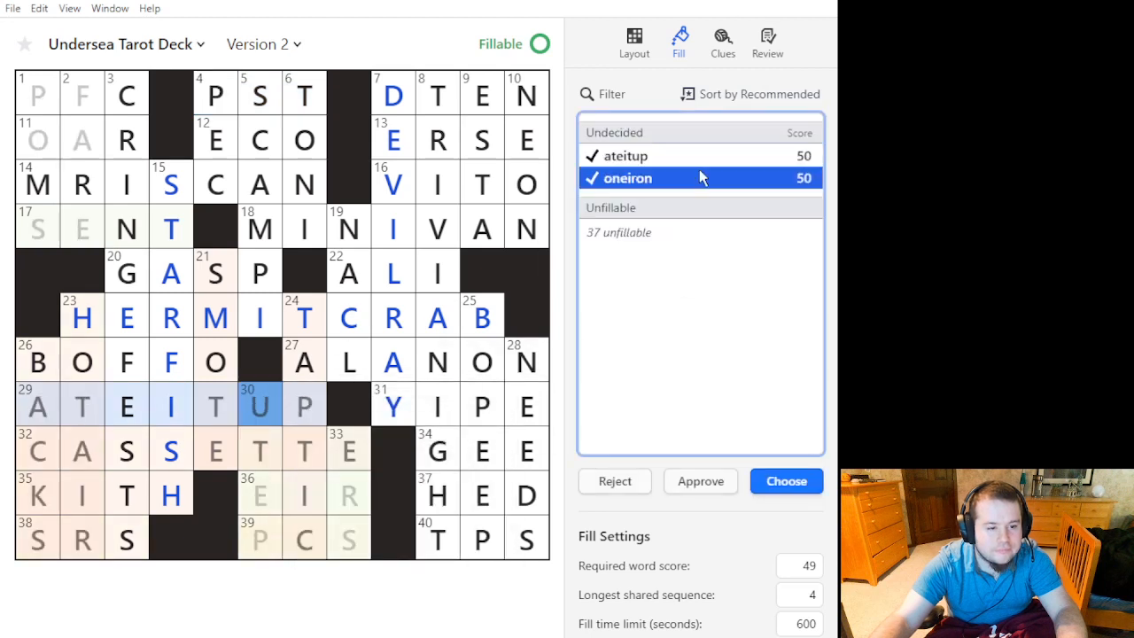
left_click(708, 161)
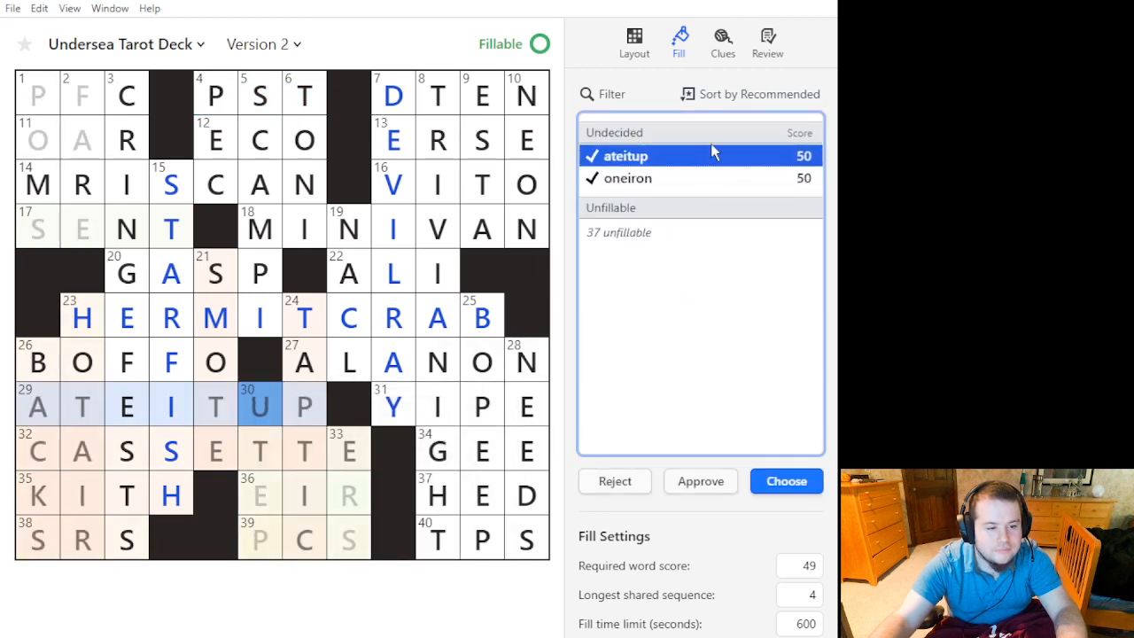
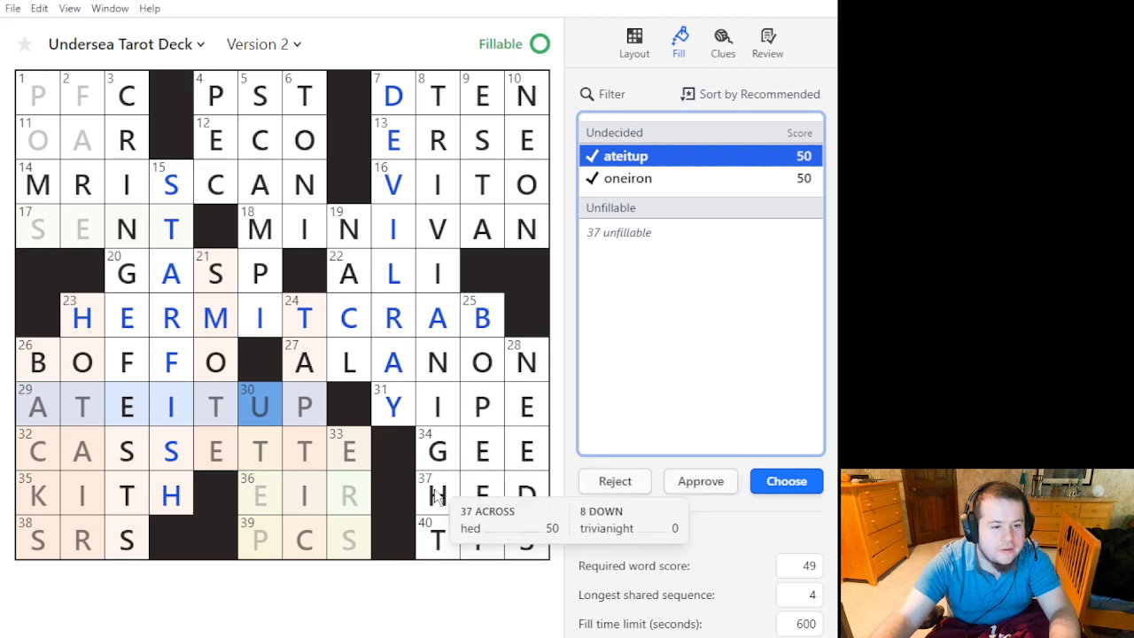
Undo the BOFFO fill and reopen the blocked cell at the start of 26 Across.
key("ctrl+z")
key("ctrl+z")
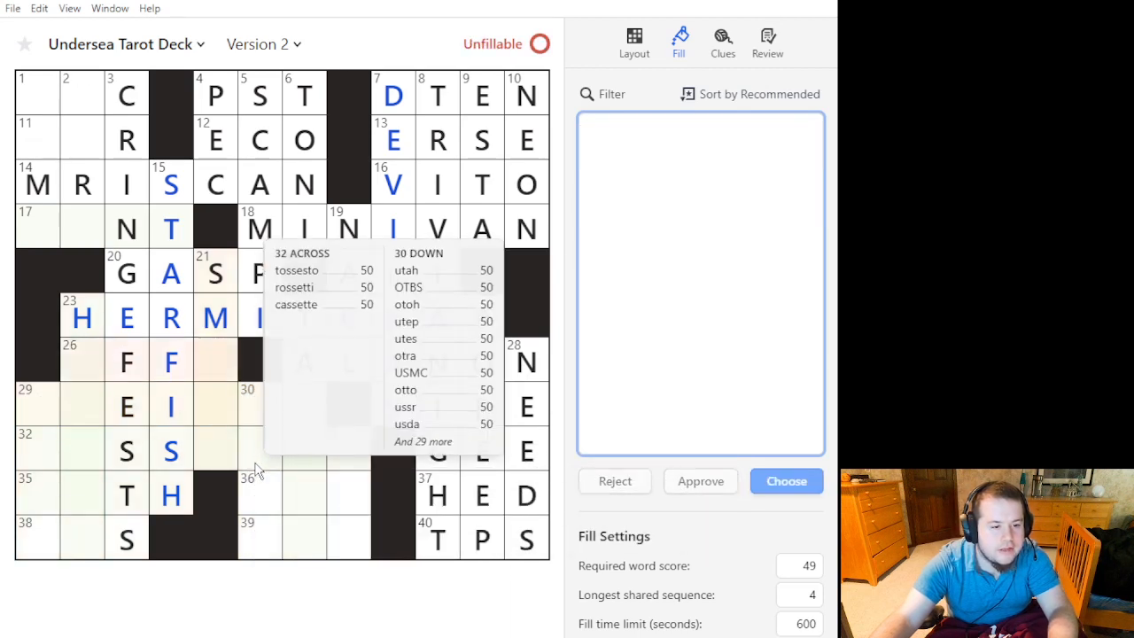
left_click(39, 372)
Compare the 21 Down candidates by previewing smote, smart and smore.
left_click(211, 448)
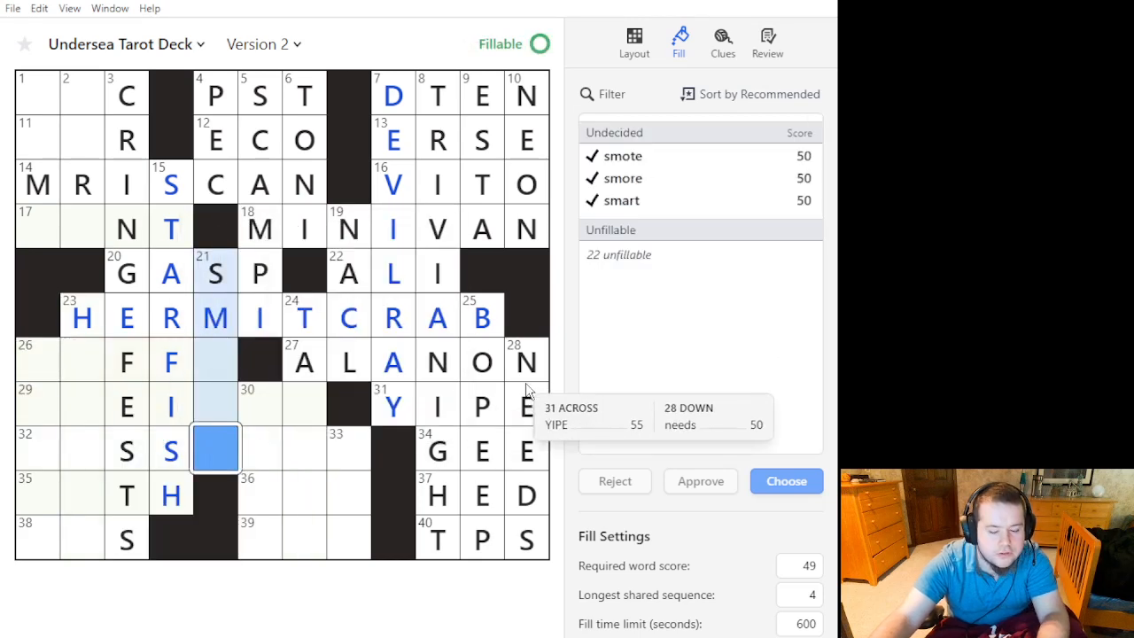
left_click(216, 405)
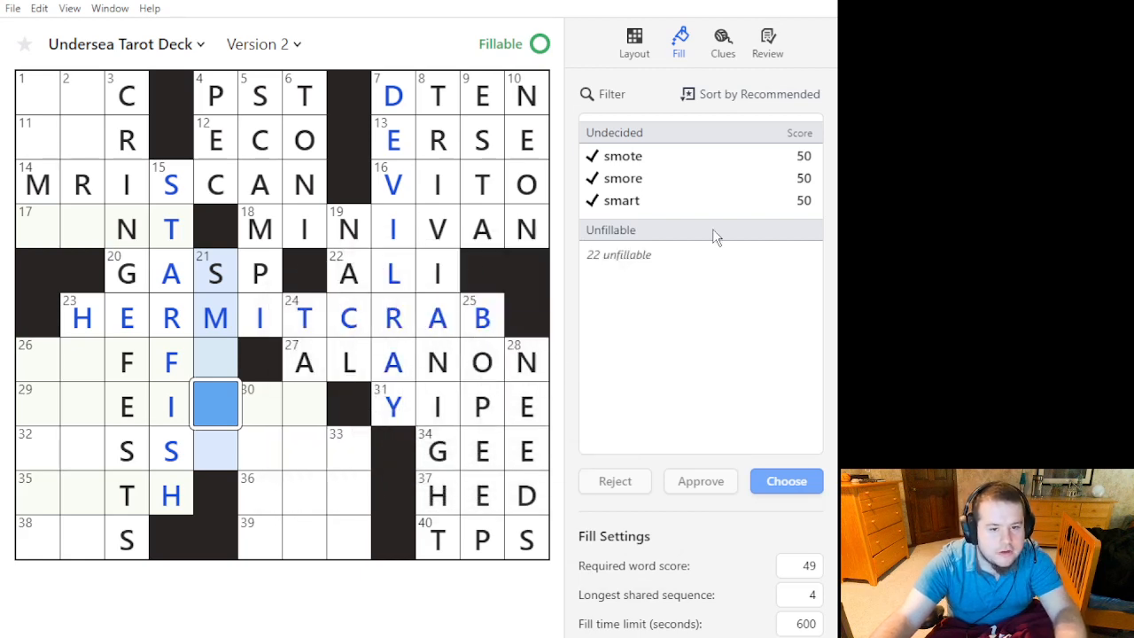
left_click(727, 157)
left_click(696, 200)
left_click(707, 180)
left_click(710, 157)
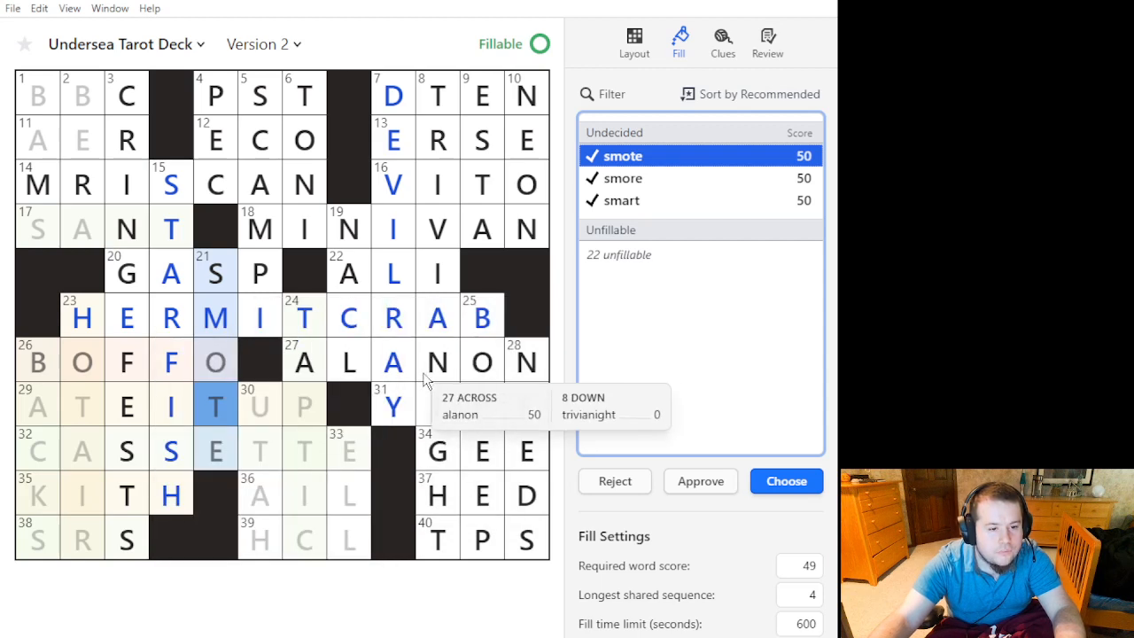
left_click(219, 449)
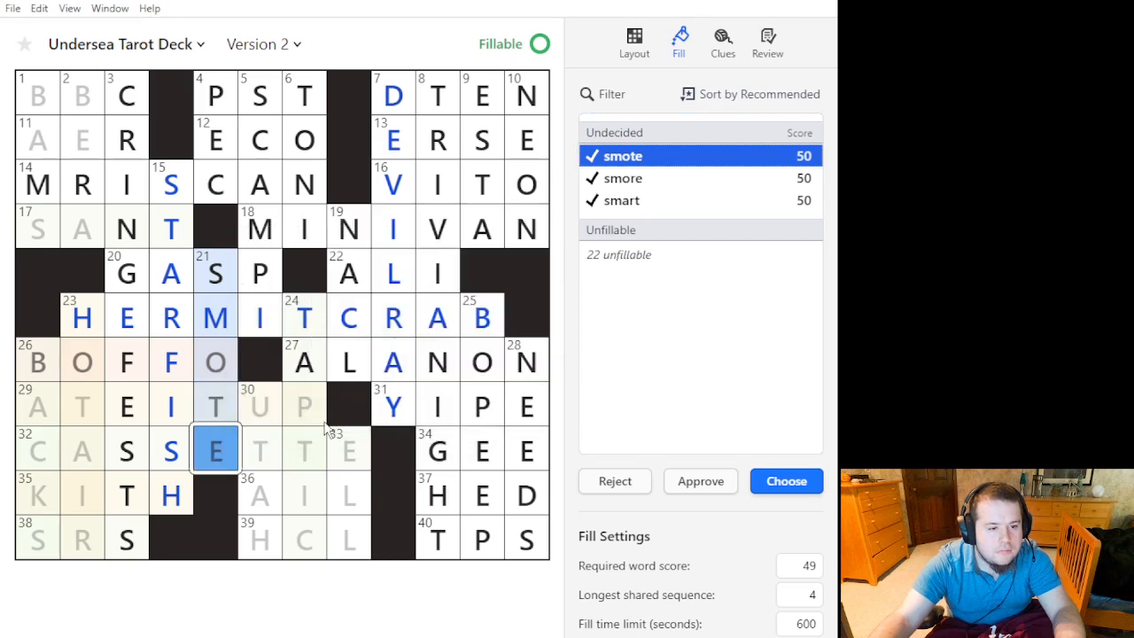
Clear the CRINGEFESTS fill from 3 Down and re-enter the I where it crosses MRISCAN.
left_click(91, 98)
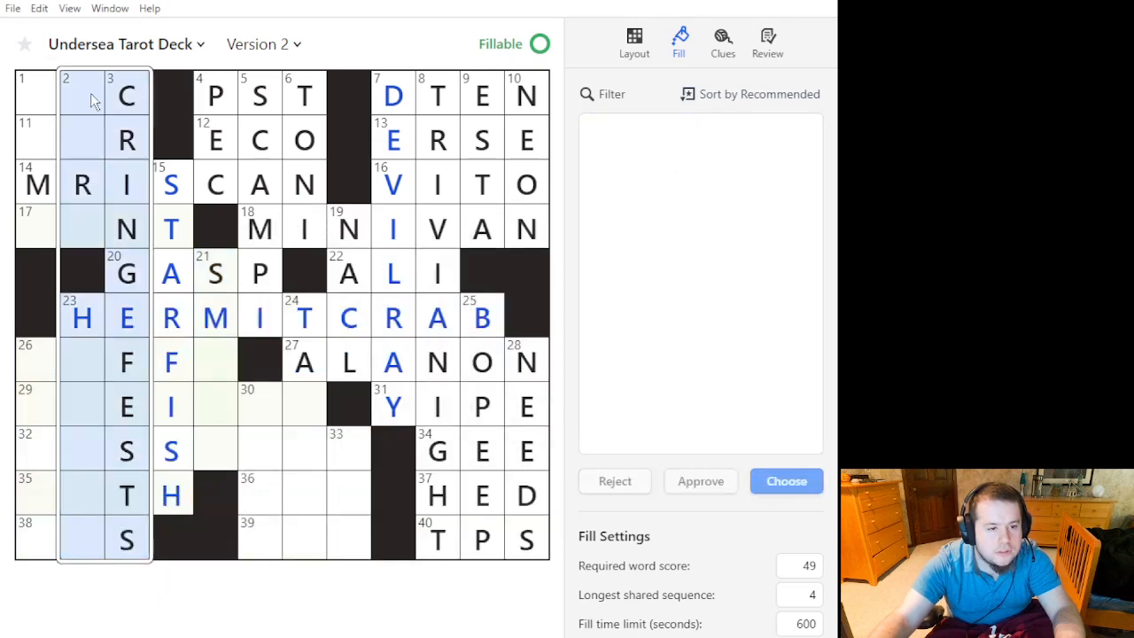
left_click_drag(91, 94, 112, 81)
key("Delete")
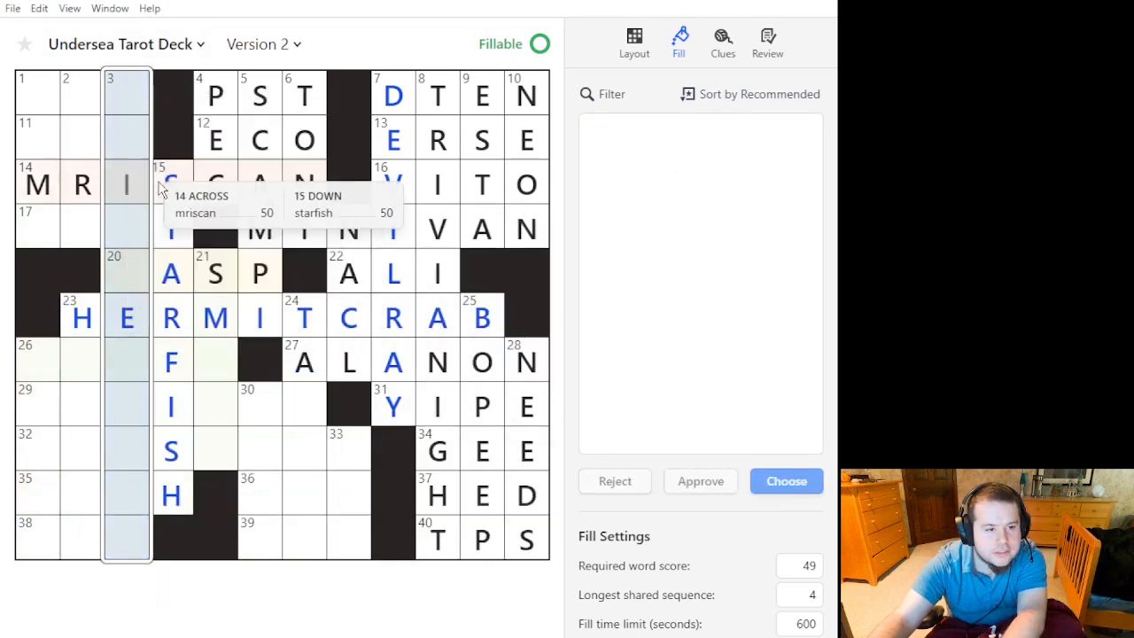
left_click(130, 192)
type("i")
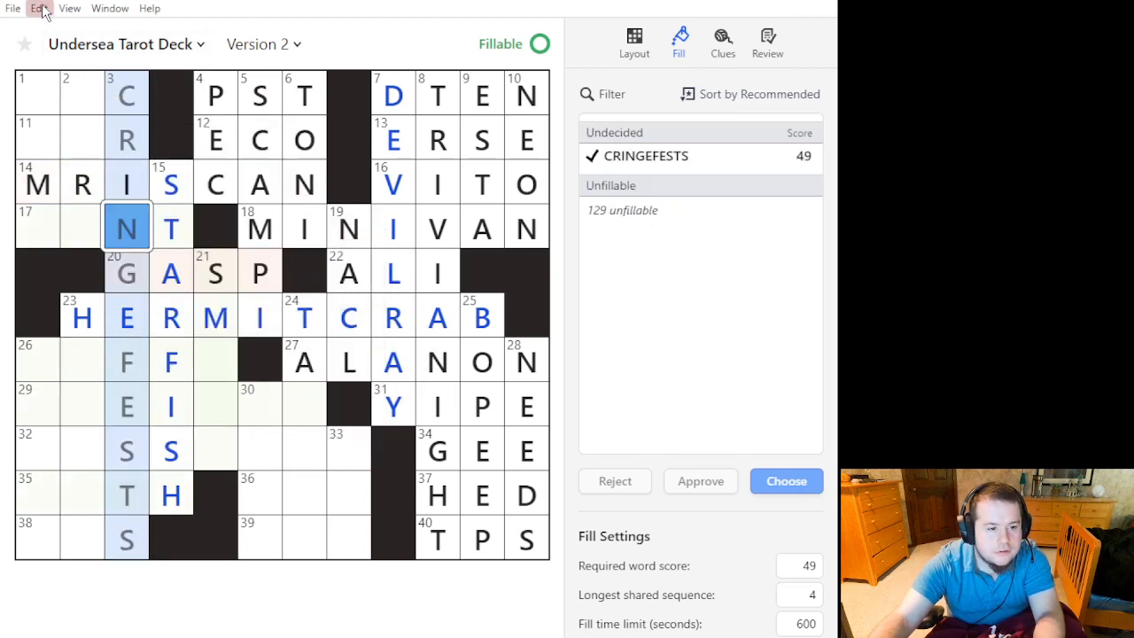
Make the fifth cell of 32 Across a black square and list the candidates for 26 Across and 3 Down.
left_click(229, 416)
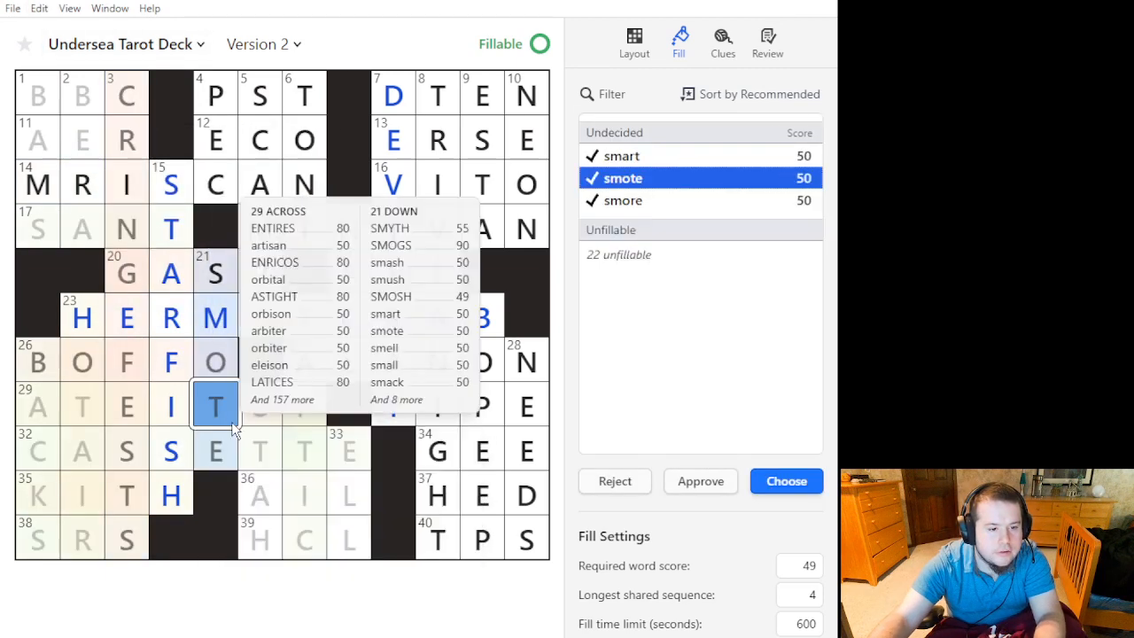
left_click(231, 448)
key("period")
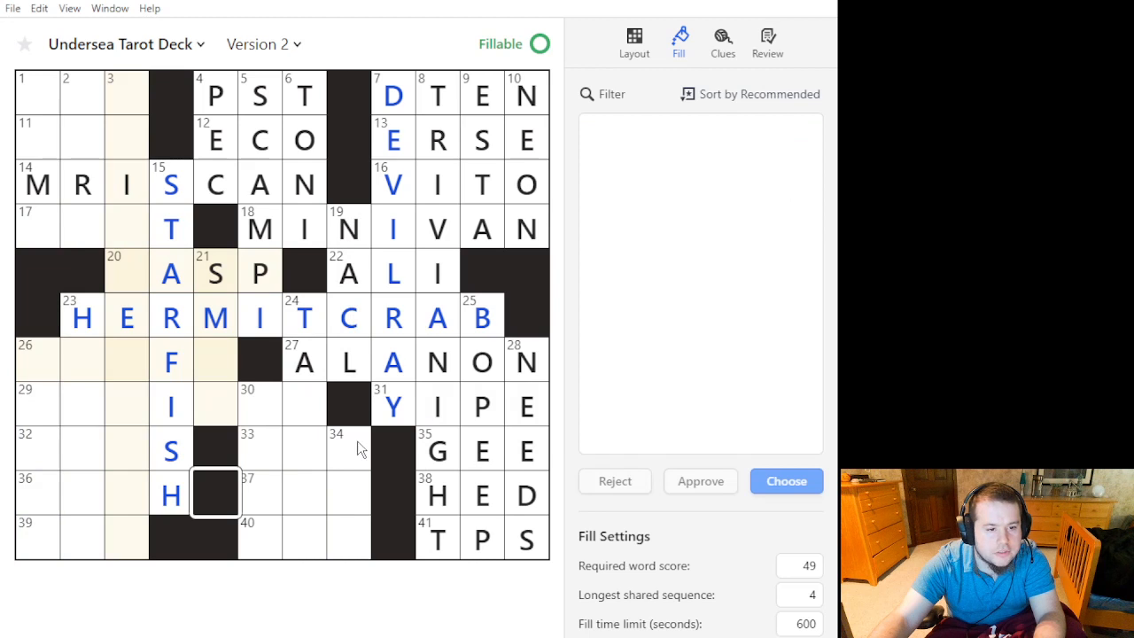
left_click(208, 371)
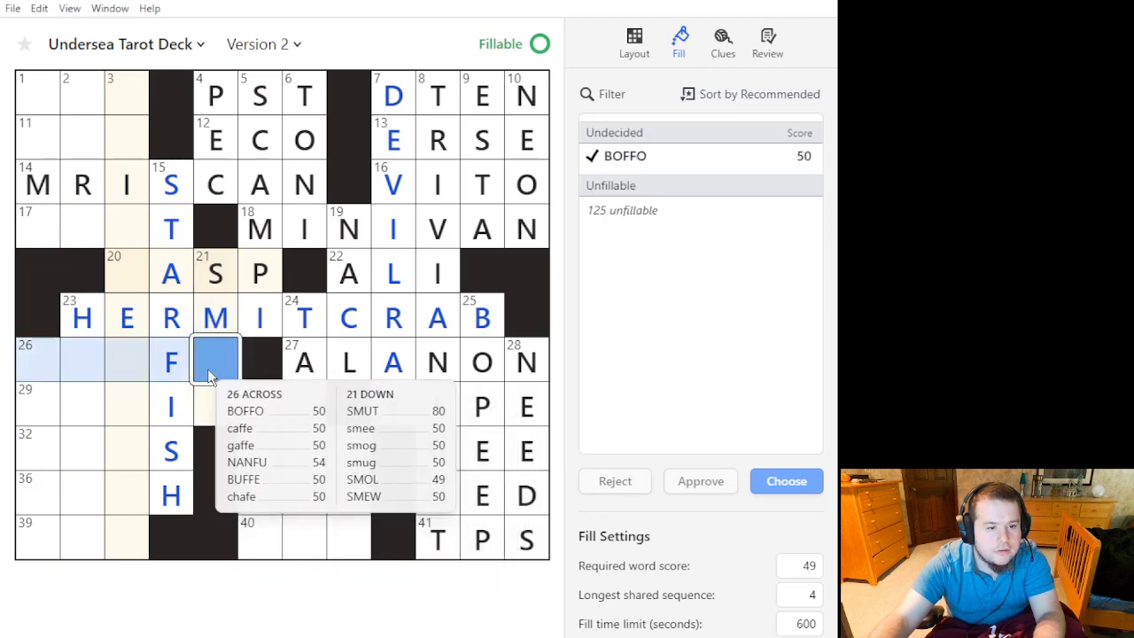
left_click(127, 226)
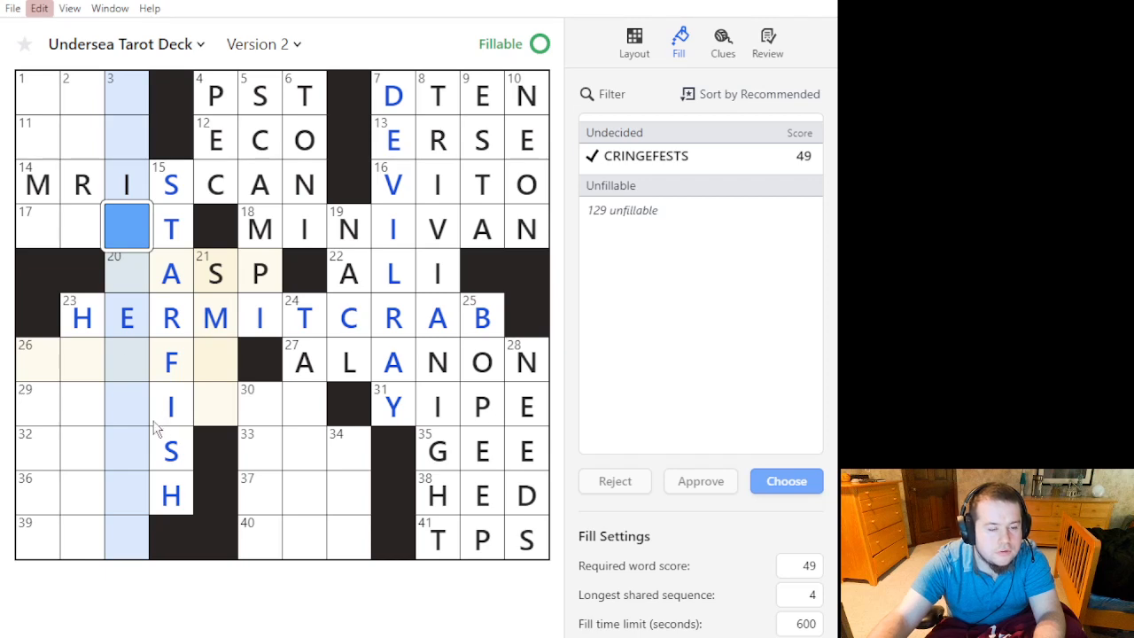
Clear the black fill letters from 14 Across, the three-by-three block headed by 4, 5 and 6 Down, and 20 Across.
left_click(111, 189)
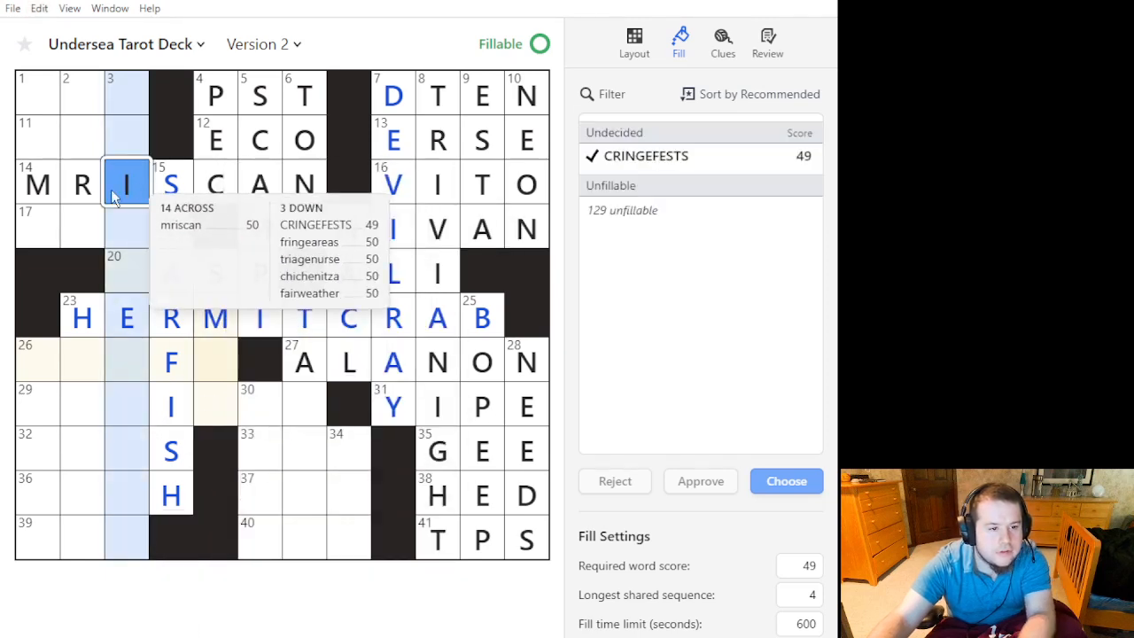
left_click_drag(111, 190, 43, 187)
key("BackSpace")
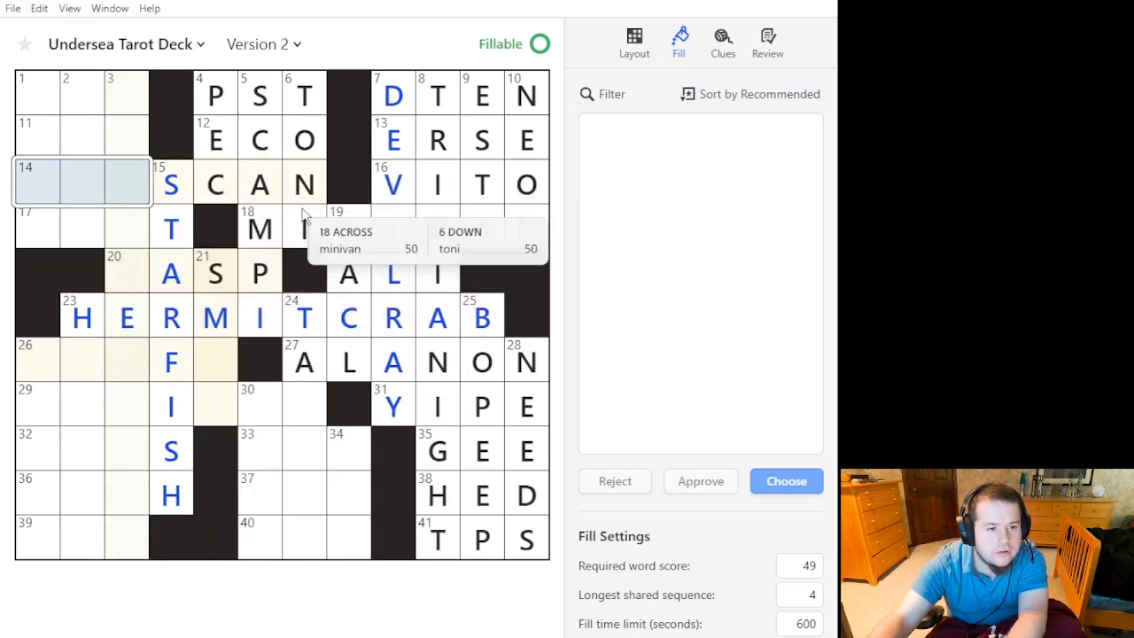
left_click_drag(309, 191, 214, 102)
key("BackSpace")
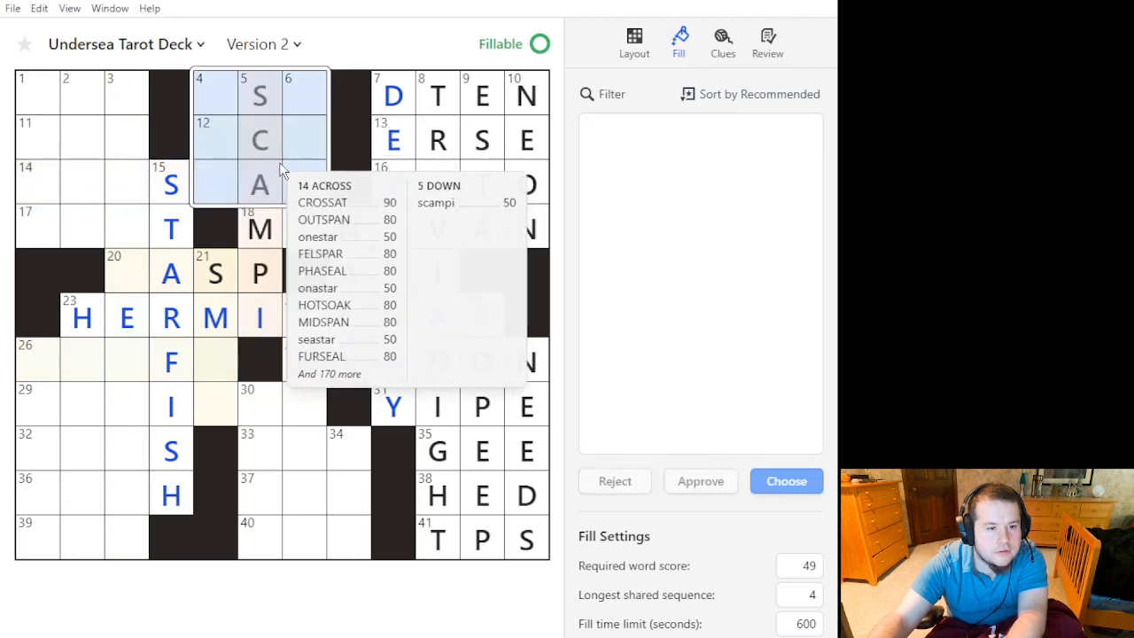
left_click(279, 162)
left_click_drag(260, 275, 213, 268)
key("BackSpace")
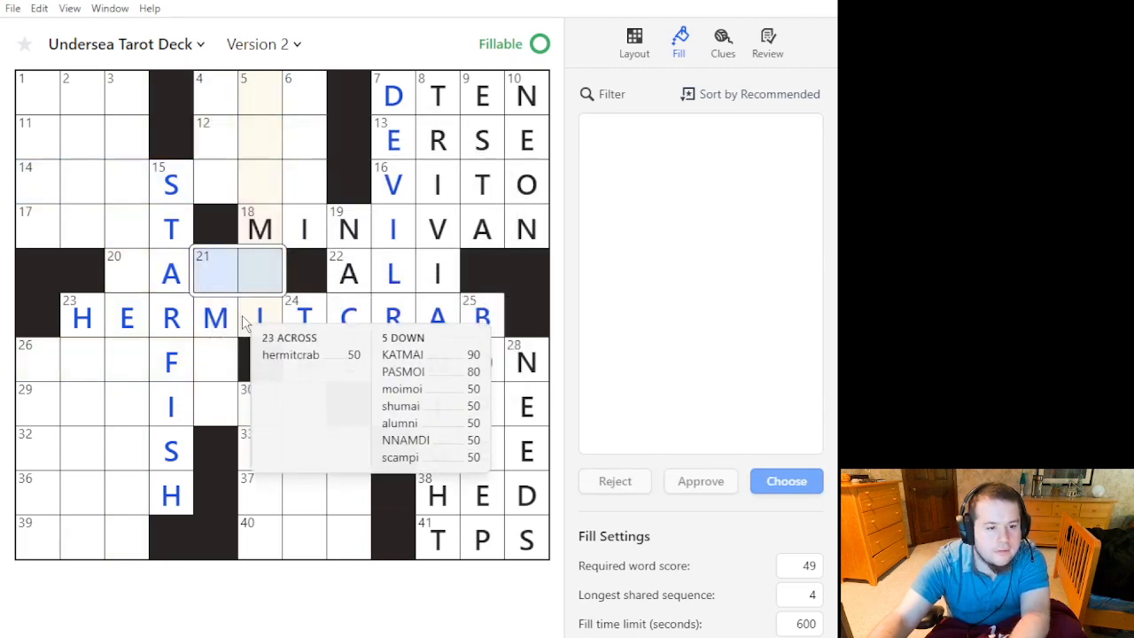
left_click(242, 315)
left_click(271, 277)
List the candidates for 3 Down and sort them by word score.
left_click(133, 276)
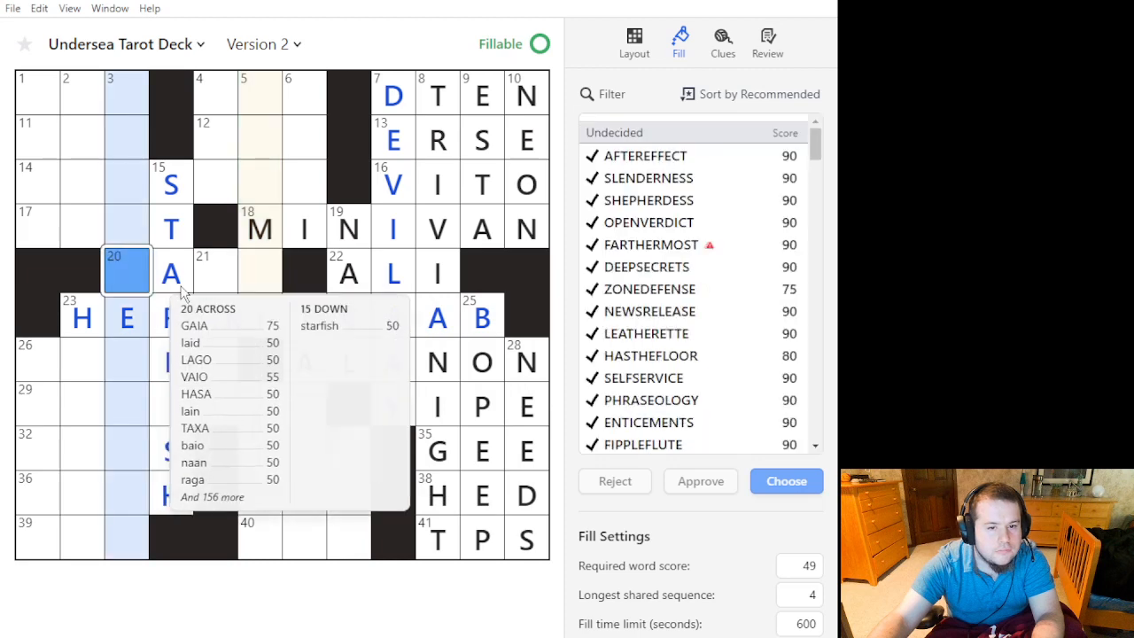
left_click(763, 96)
left_click(736, 114)
Preview the lower-scored 3 Down candidates, including SELFSELECTS, piercearrow and WALTHERPPKS.
scroll(747, 255, "down", 5)
scroll(747, 255, "down", 10)
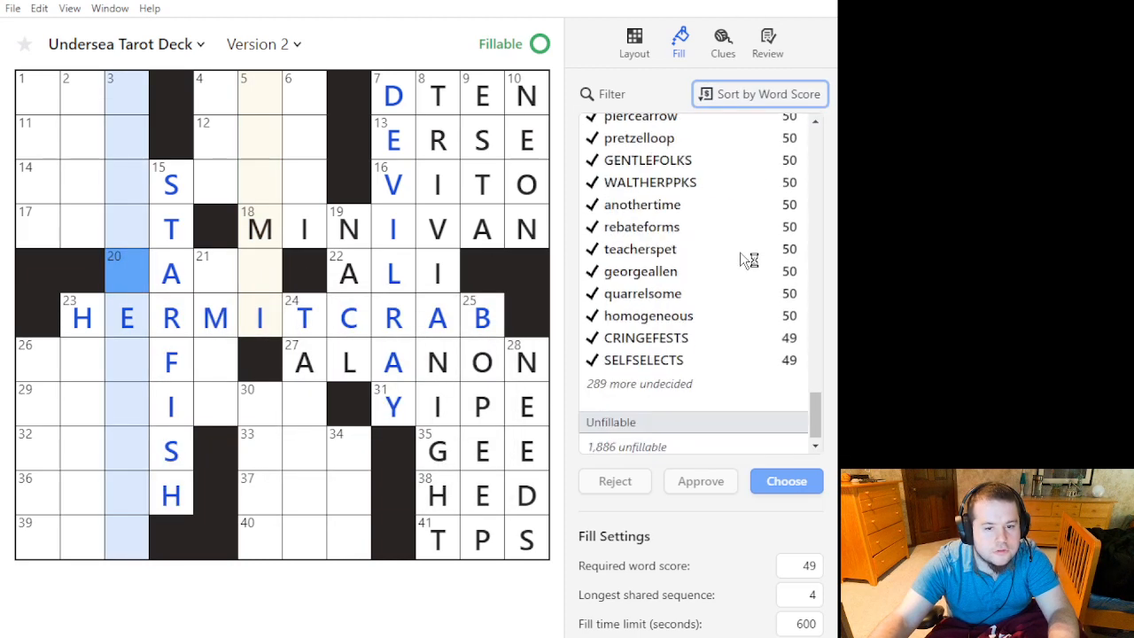
left_click(709, 350)
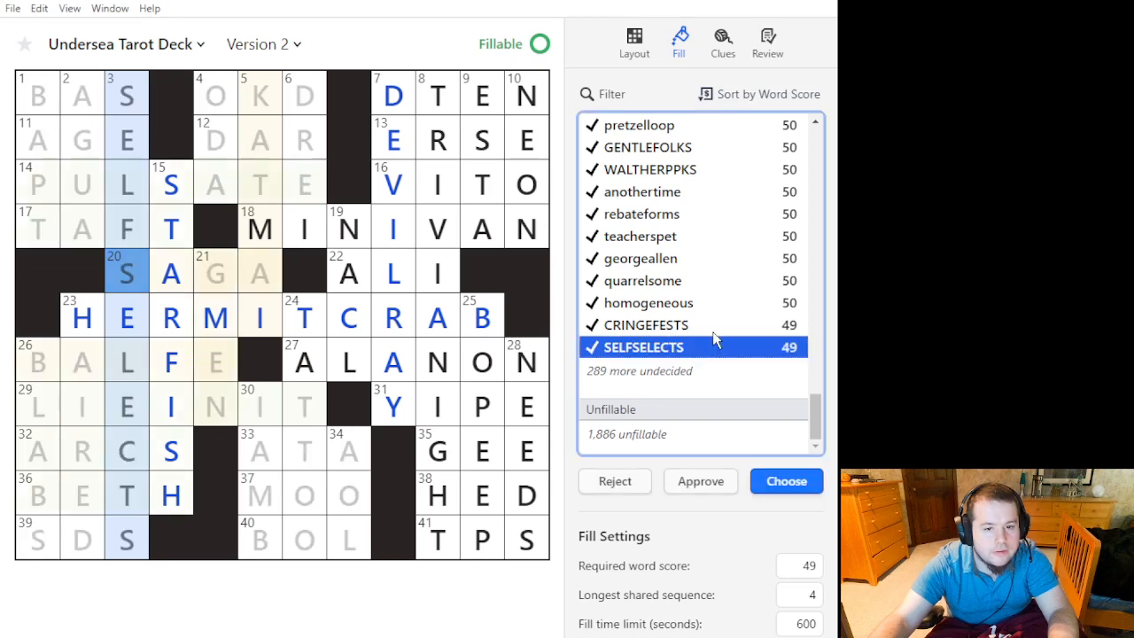
left_click(718, 282)
left_click(719, 303)
scroll(719, 303, "up", 3)
left_click(719, 303)
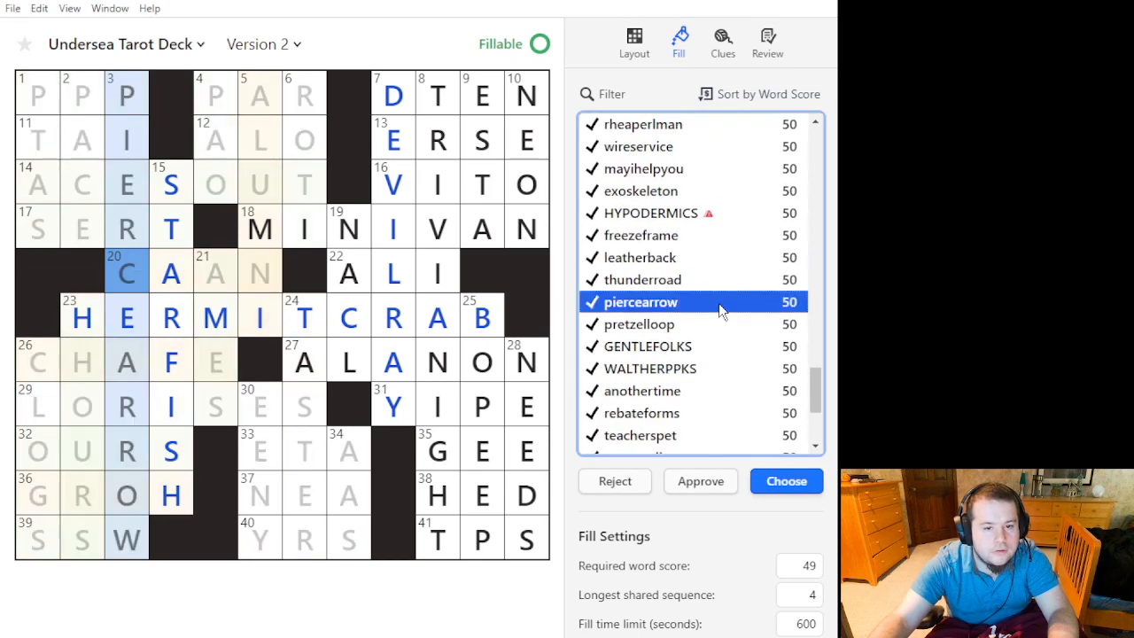
left_click(741, 334)
left_click(763, 369)
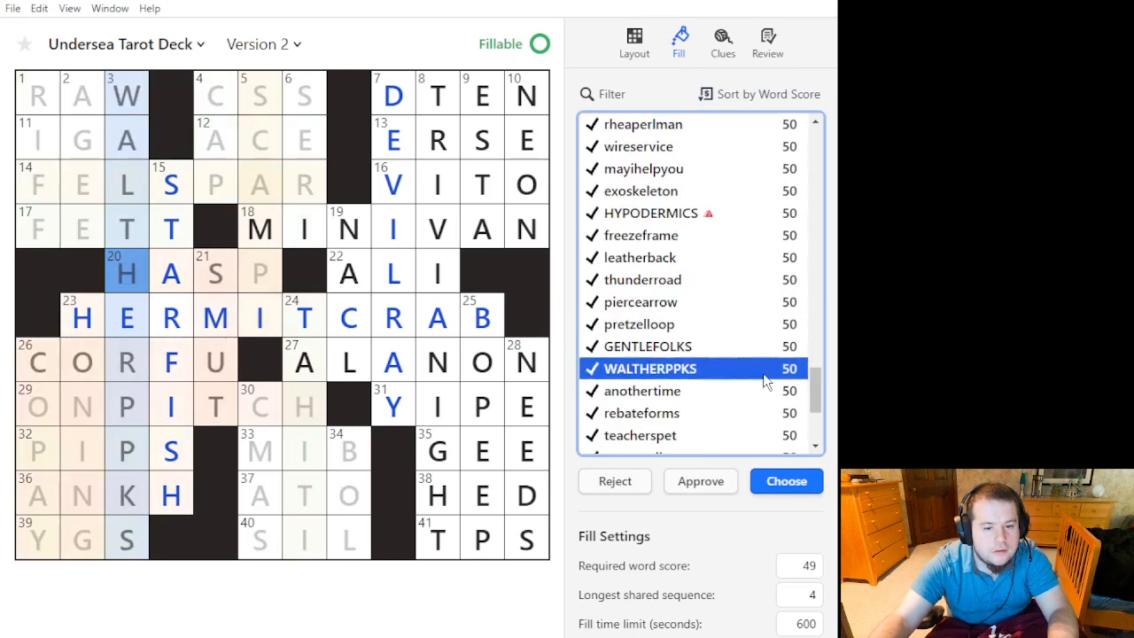
Compare the highest-scored 3 Down candidates by previewing entries from AFTEREFFECT through SELFSERVICE, including OPENVERDICT, DEEPSECRETS and NEWSRELEASE.
scroll(763, 371, "up", 15)
scroll(752, 354, "up", 1)
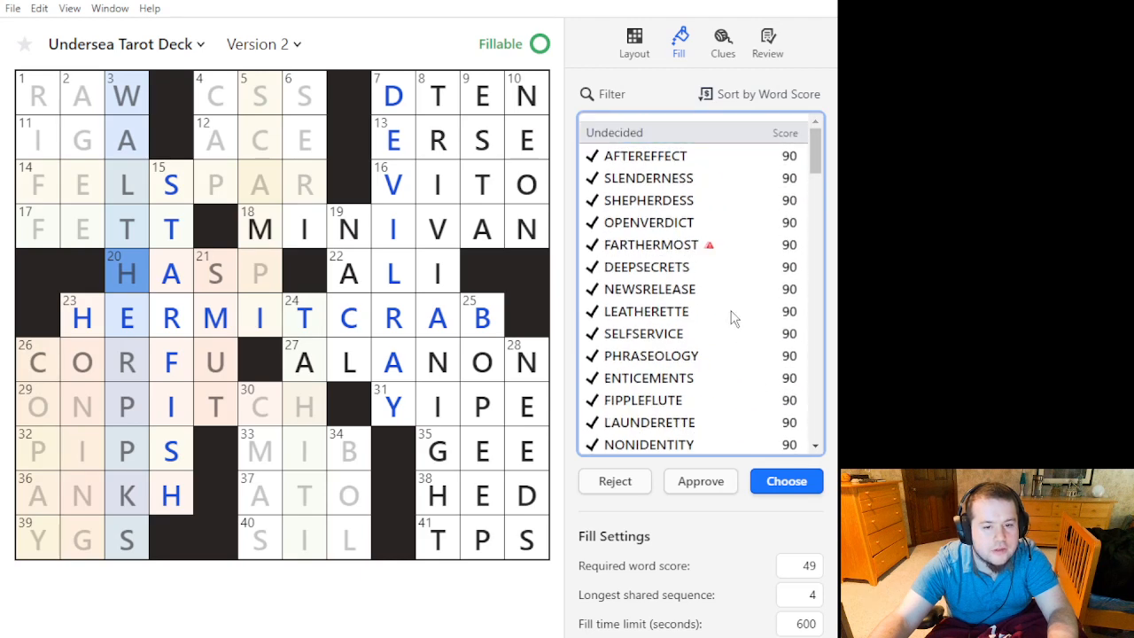
left_click(704, 178)
left_click(730, 157)
left_click(731, 200)
left_click(732, 223)
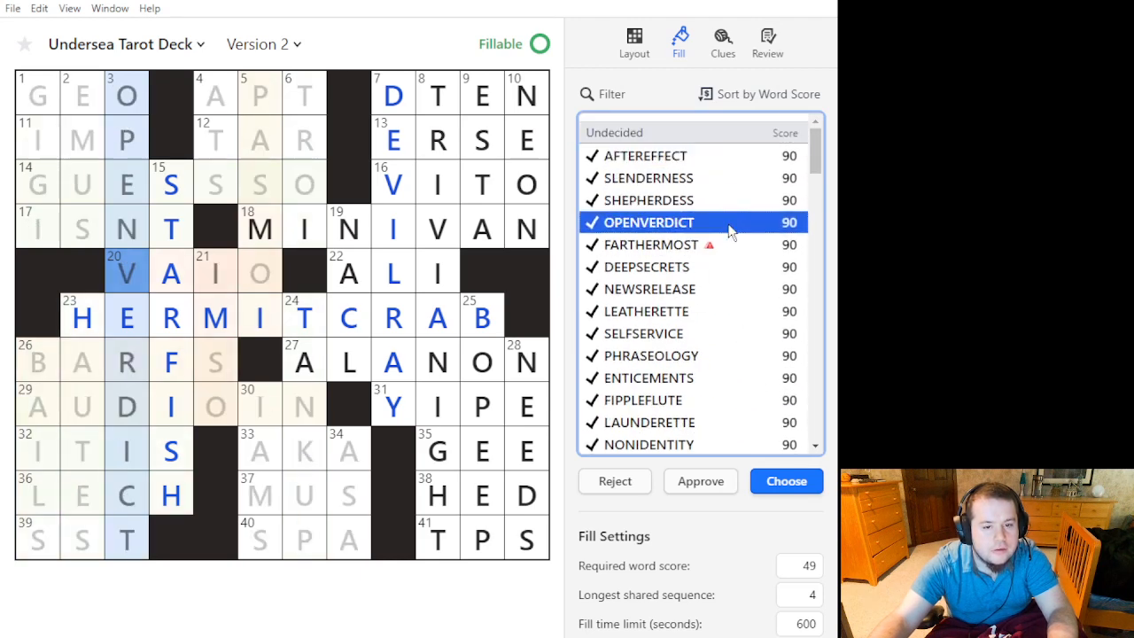
left_click(732, 245)
left_click_drag(732, 248, 831, 356)
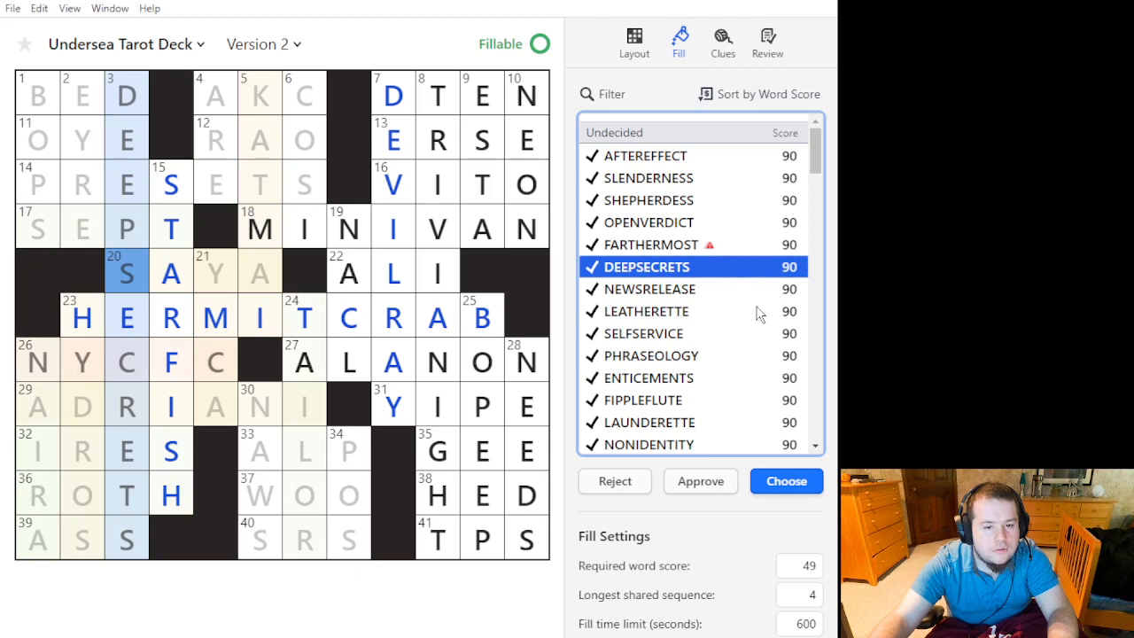
key("Down")
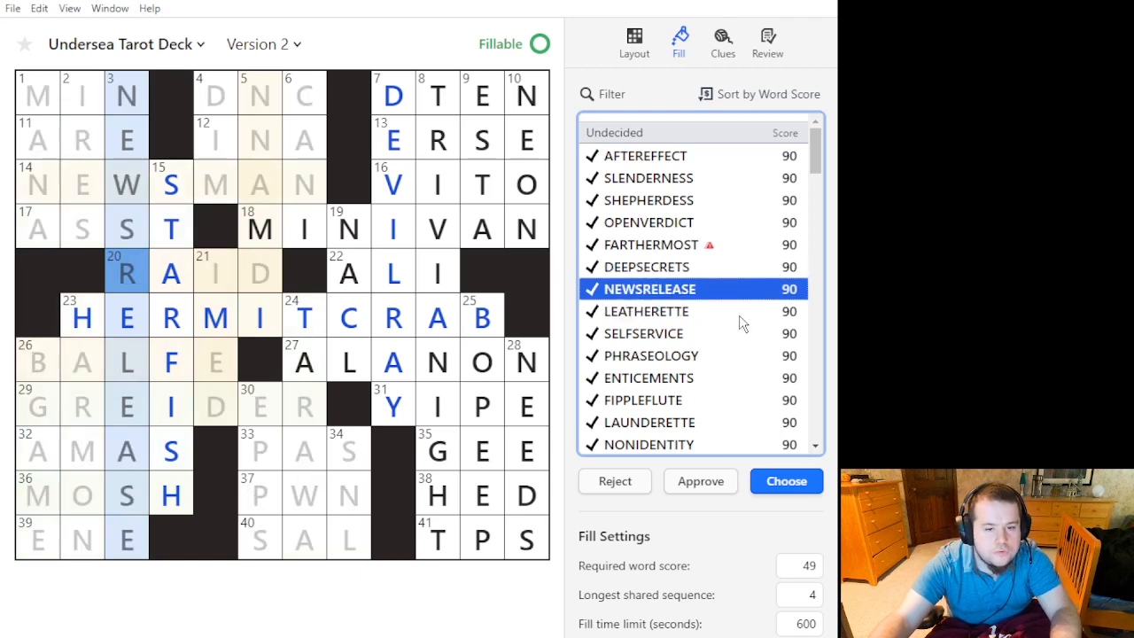
left_click(742, 316)
left_click(732, 339)
Preview NONIDENTITY, CATCHERSBOX, CHANNELBACK and REASSERTION as fills for 3 Down.
scroll(716, 266, "down", 3)
left_click(727, 248)
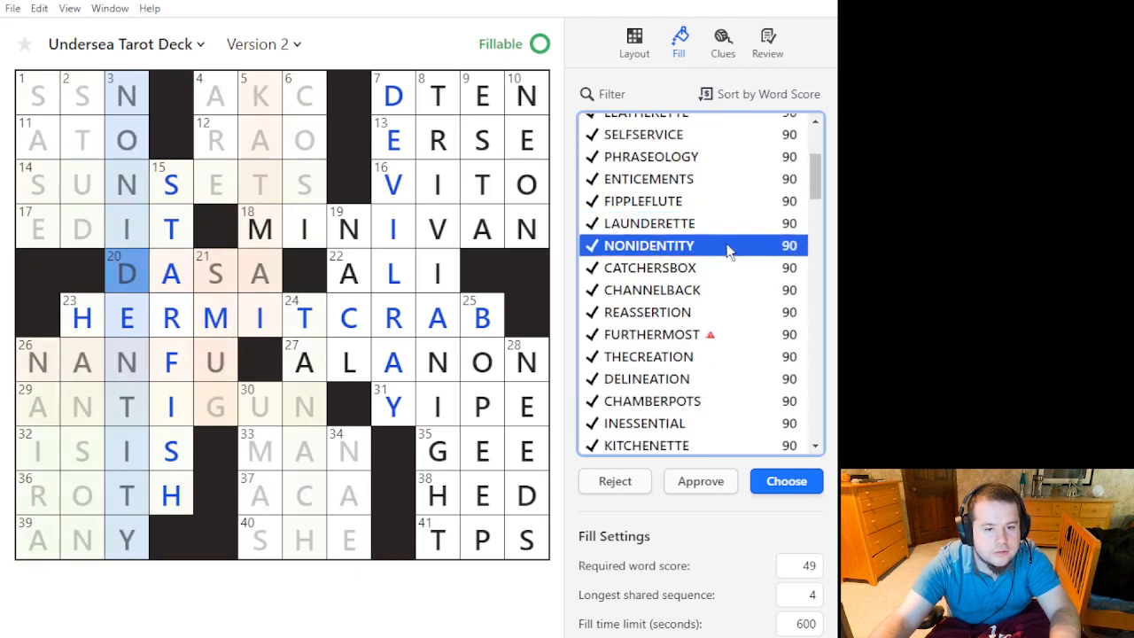
left_click(729, 265)
left_click(728, 288)
left_click(727, 308)
left_click(727, 285)
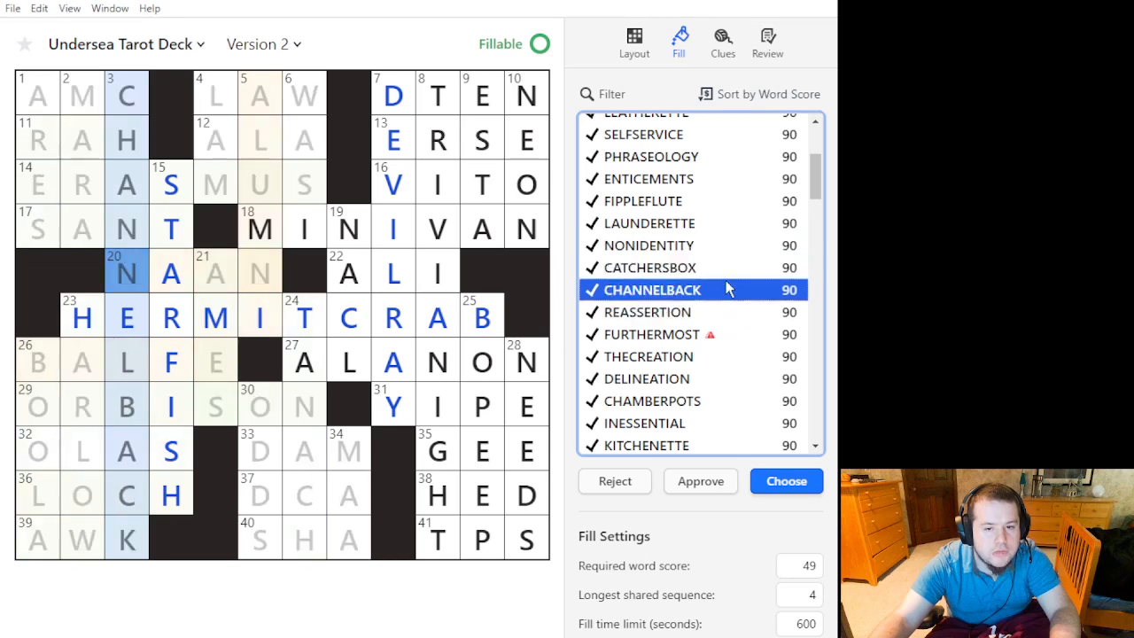
left_click(726, 269)
Preview further 90-score fills for 3 Down, from INESSENTIAL and KITCHENETTE through EXPONENTIAL and FILAMENTOUS.
scroll(728, 283, "down", 3)
left_click(727, 249)
left_click(725, 230)
left_click(720, 264)
left_click(720, 288)
left_click(719, 329)
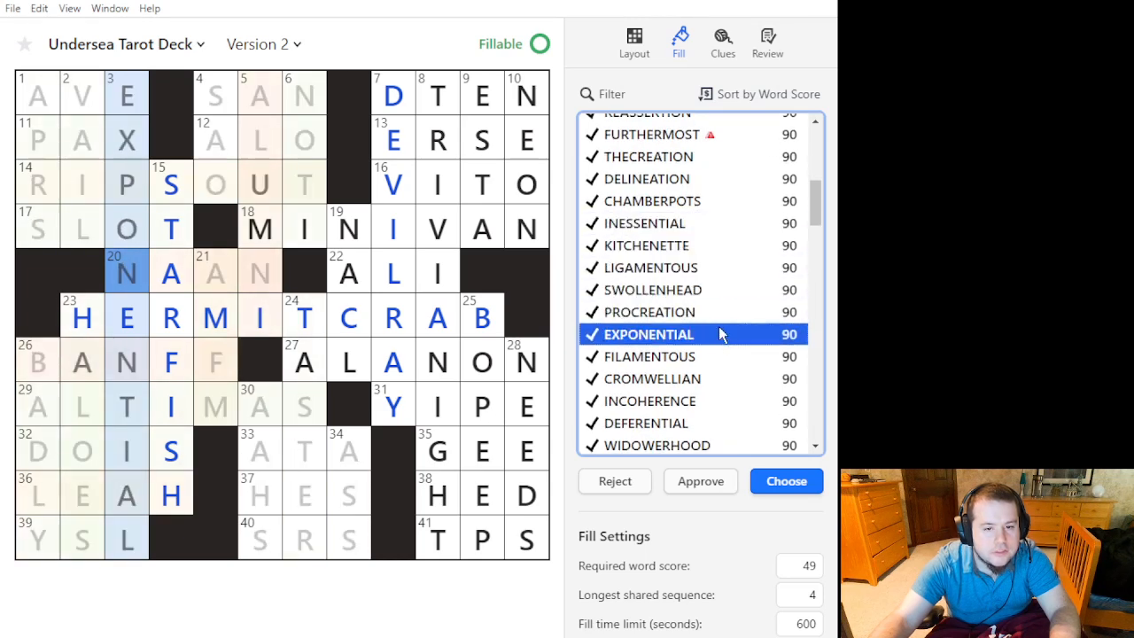
left_click(721, 347)
Compare HADTHEFLOOR, FULLSERVICE and neighbouring candidates for 3 Down, and approve ZONEDEFENSE.
scroll(720, 341, "down", 1)
scroll(721, 341, "down", 5)
left_click(718, 293)
left_click(721, 270)
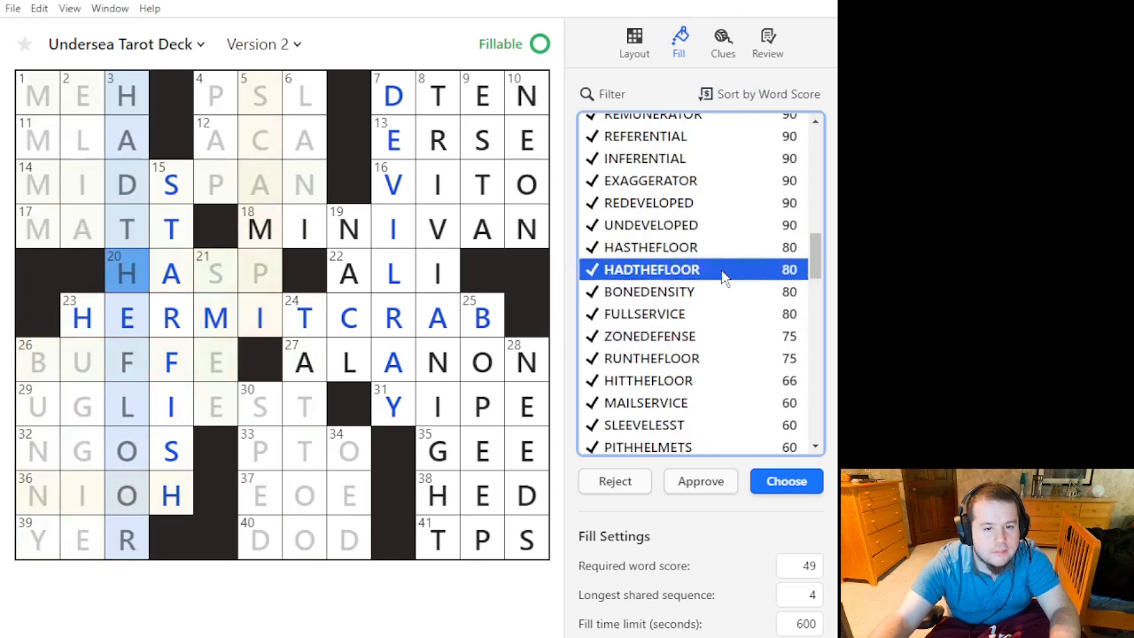
left_click(725, 313)
left_click(726, 336)
left_click(727, 358)
left_click(726, 316)
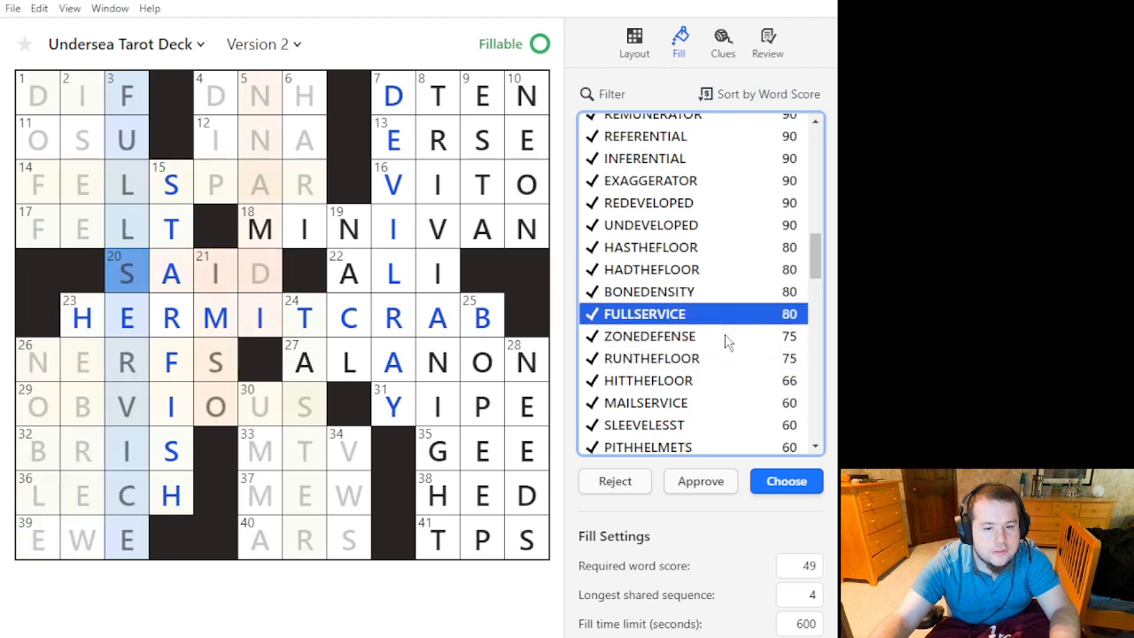
left_click(727, 338)
left_click(708, 475)
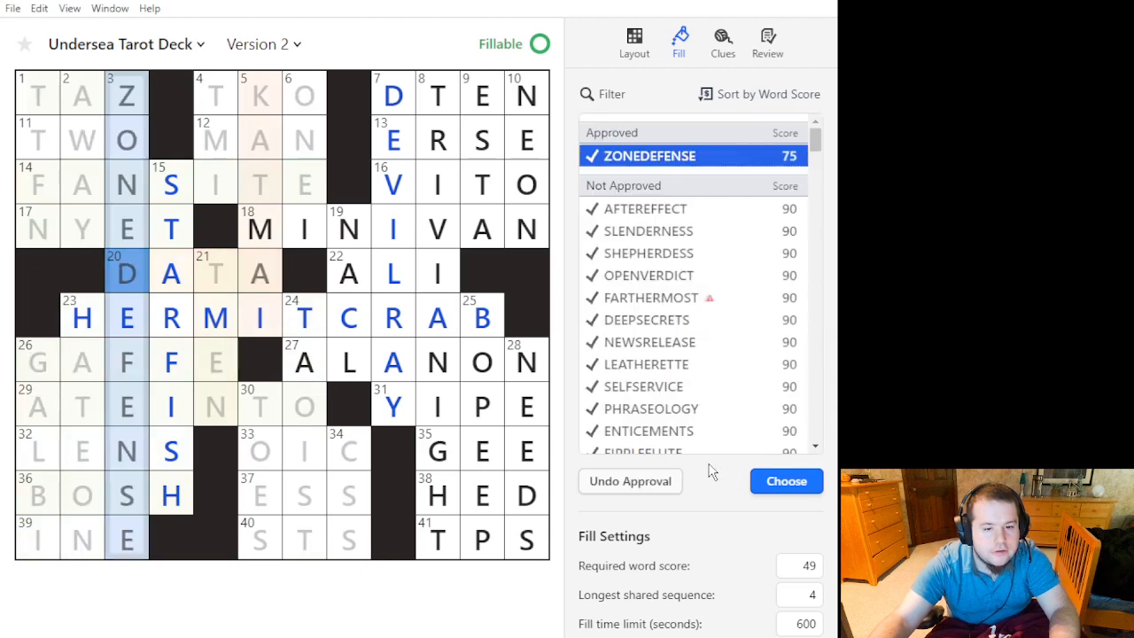
Preview soundeffect as a fill for 3 Down.
scroll(711, 324, "down", 5)
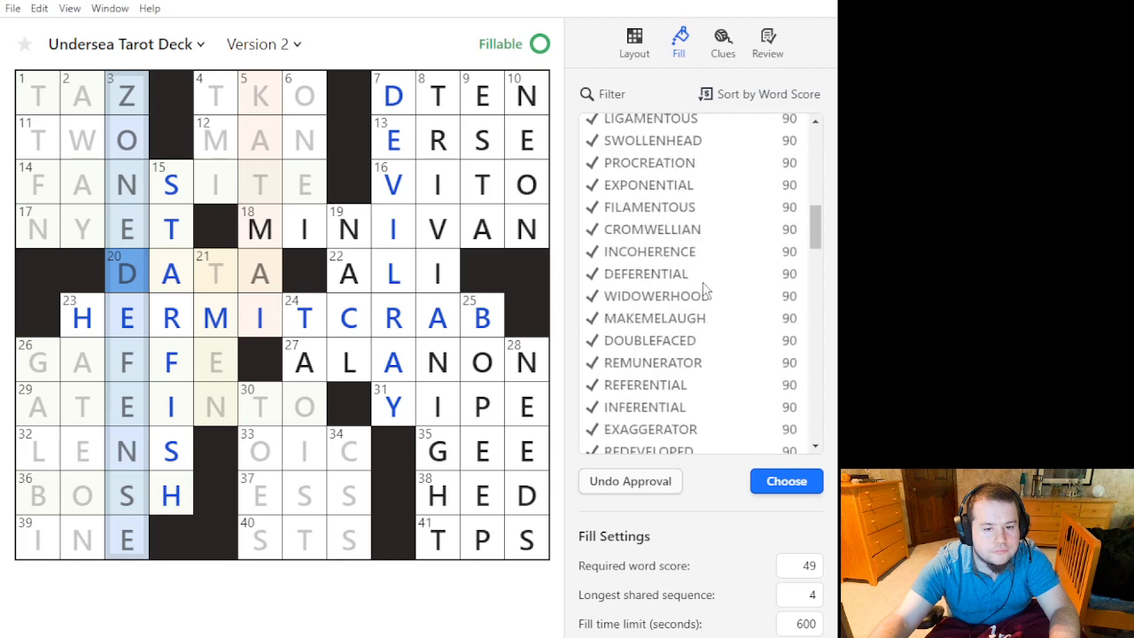
scroll(707, 288, "down", 10)
left_click(706, 282)
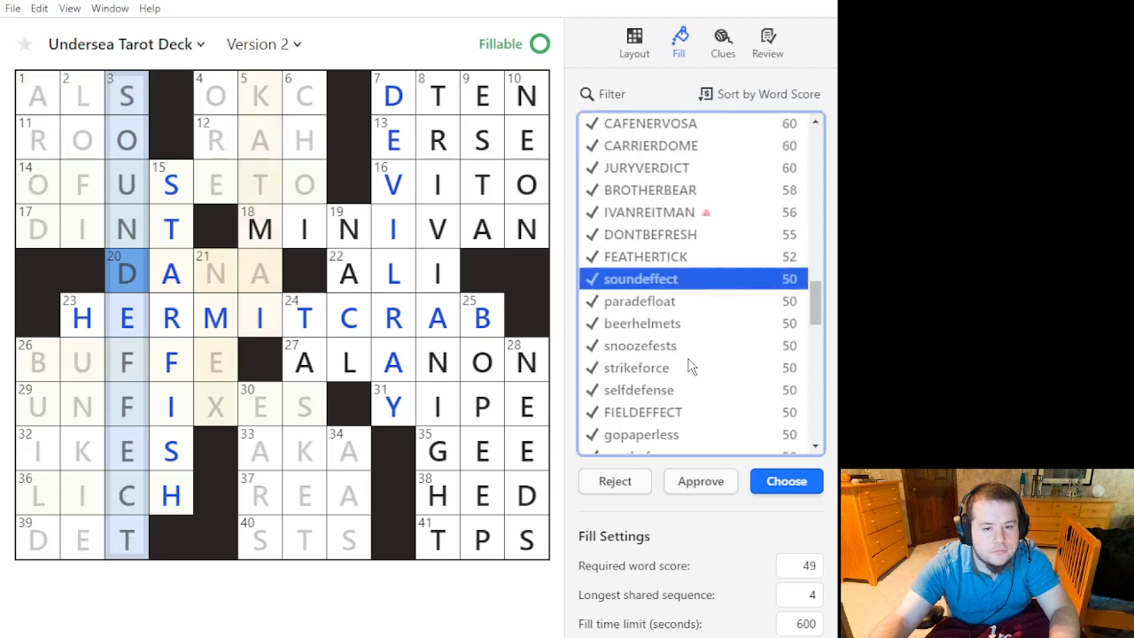
Select snoozefests, selfdefense, usetheforce, betarelease, oktoberfest and spoilertags together among the 3 Down candidates.
scroll(686, 321, "down", 3)
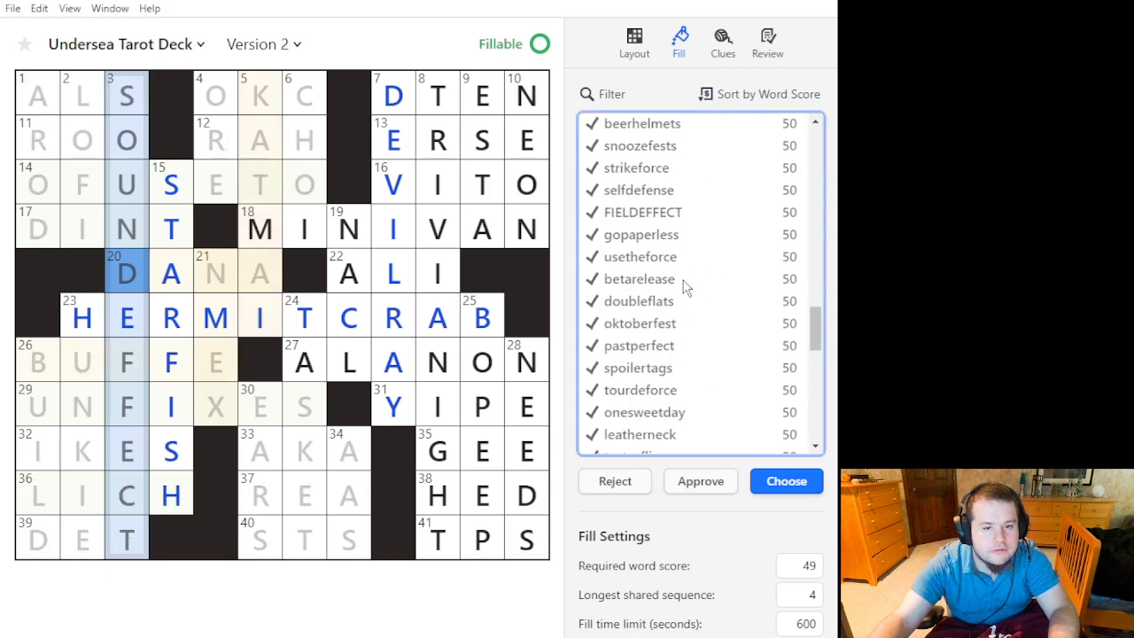
left_click(681, 149)
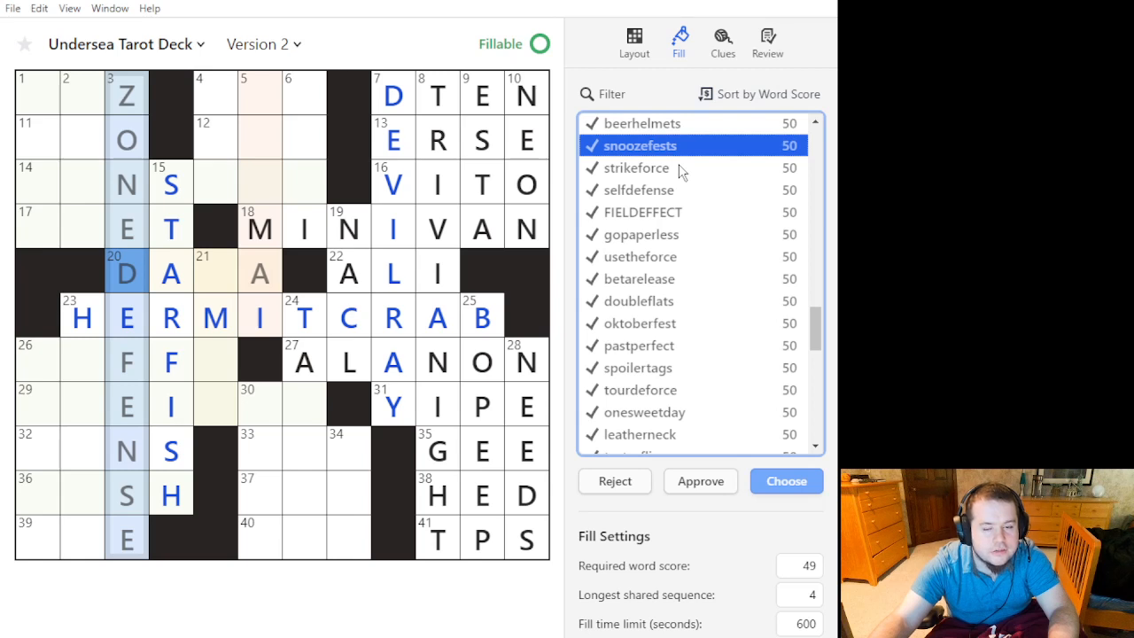
left_click(680, 191, "ctrl")
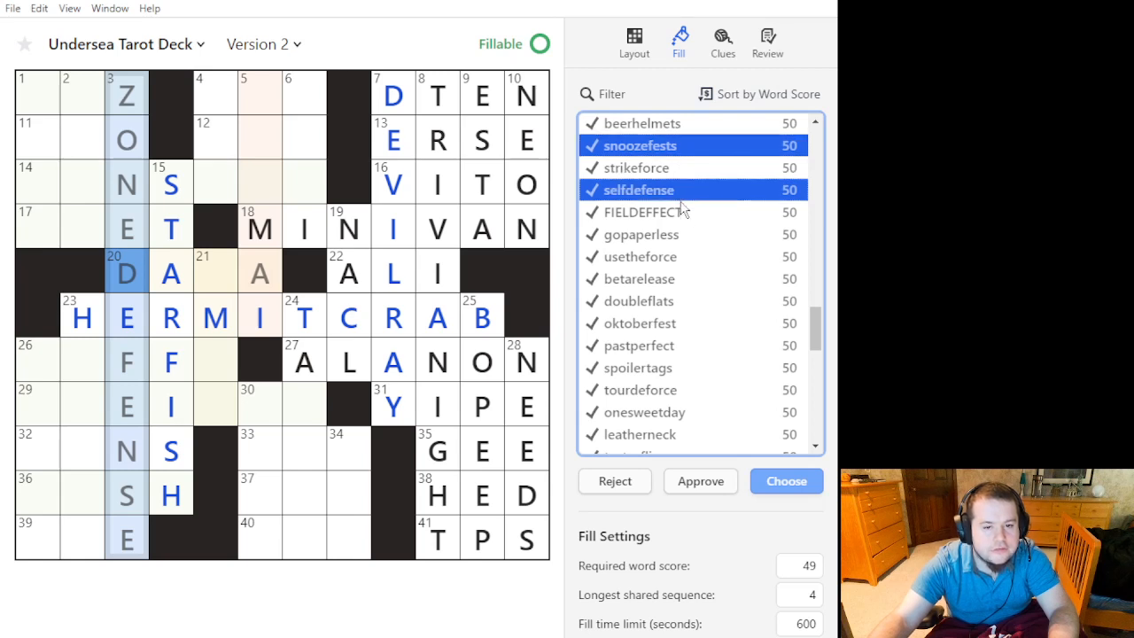
left_click(690, 259, "ctrl")
left_click(689, 279, "ctrl")
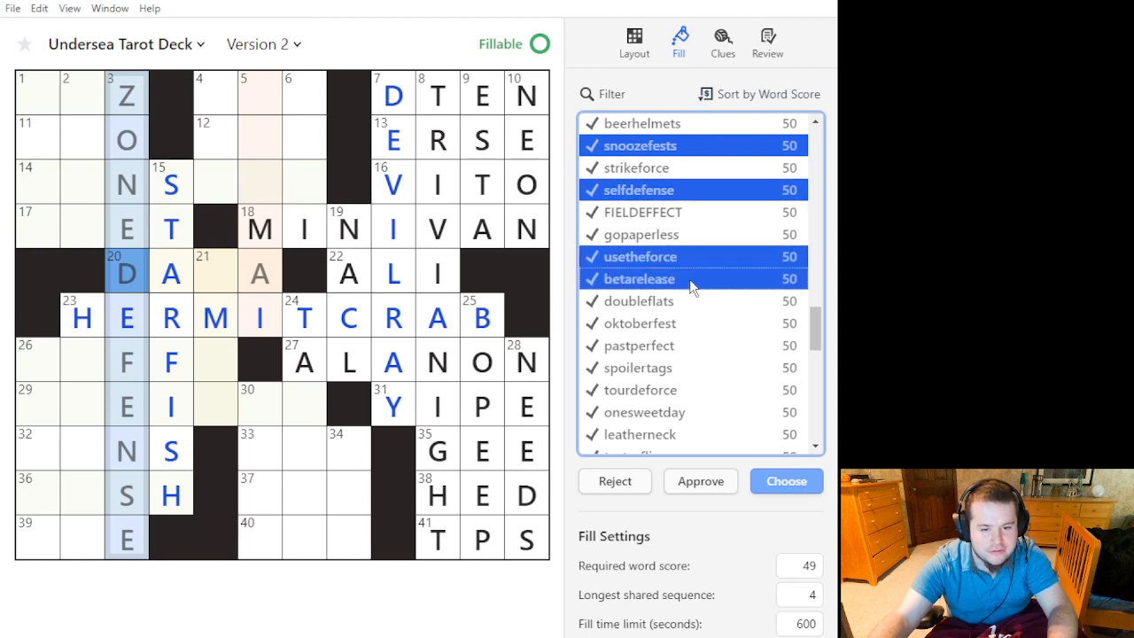
left_click(684, 326, "ctrl")
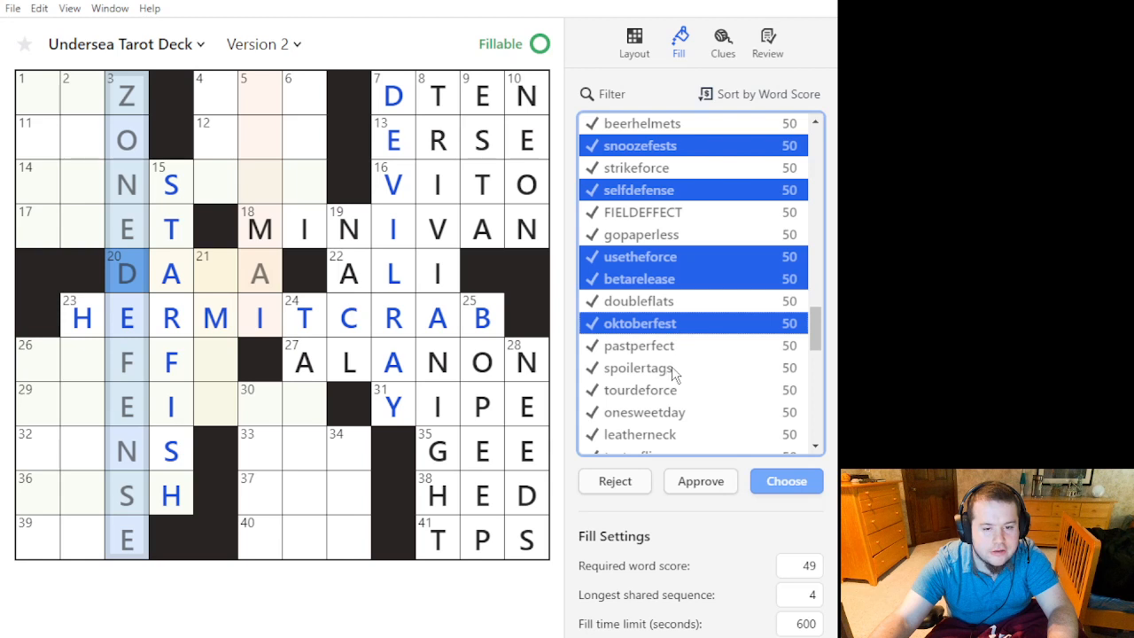
left_click(673, 368, "ctrl")
Pick rheaperlman, mayihelpyou, thunderroad and teacherspet as additional 3 Down candidates and approve the selection.
scroll(674, 372, "down", 3)
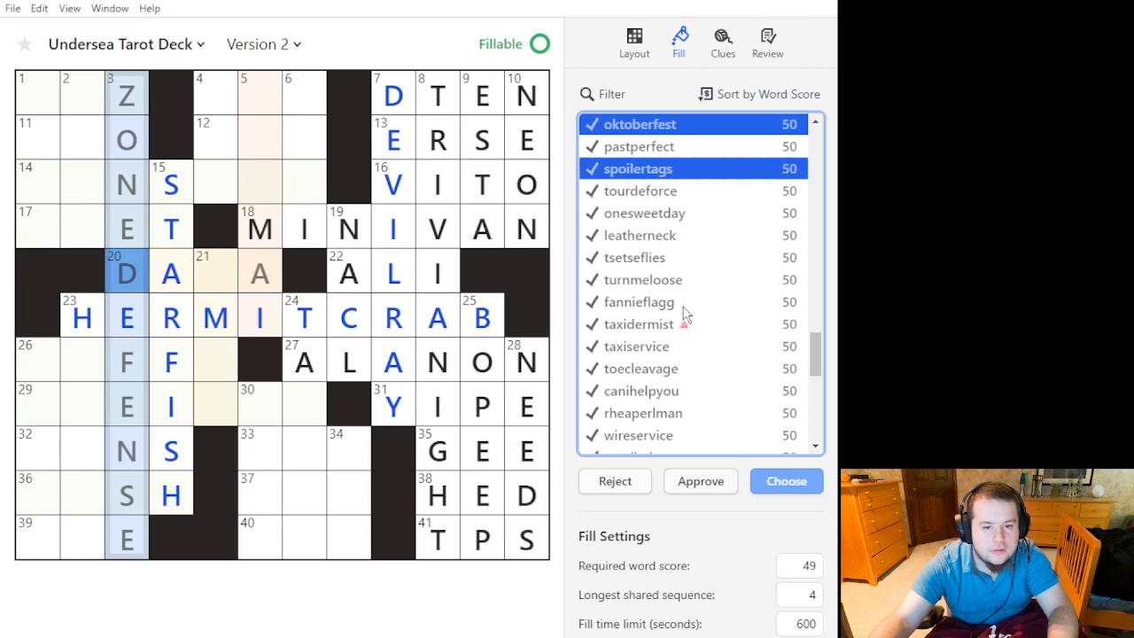
mouse_move(678, 329)
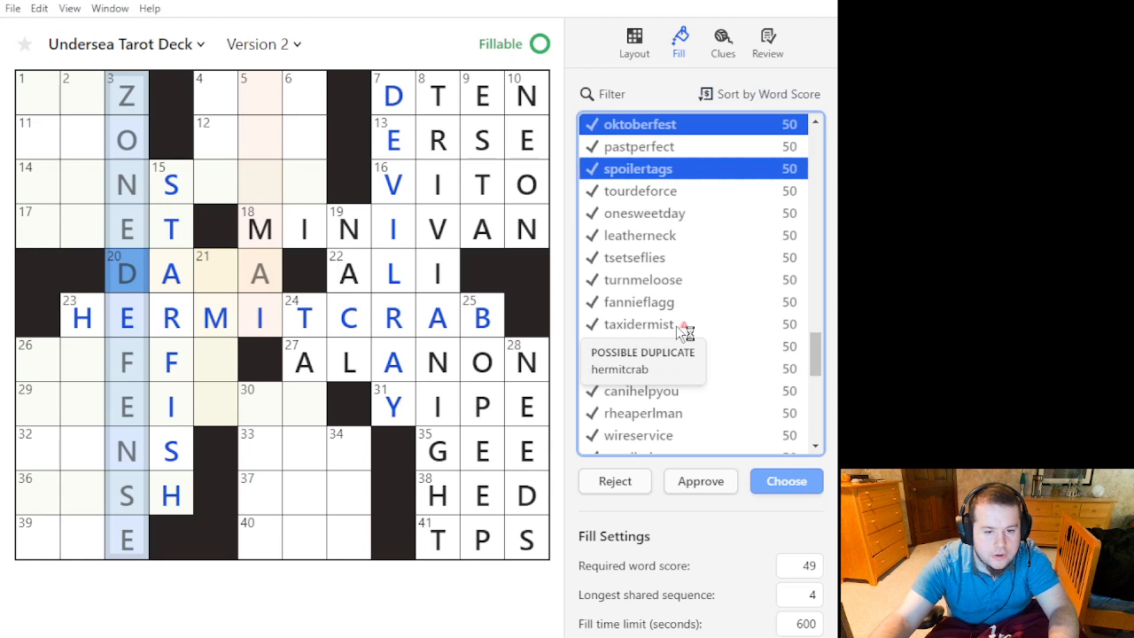
scroll(714, 344, "down", 3)
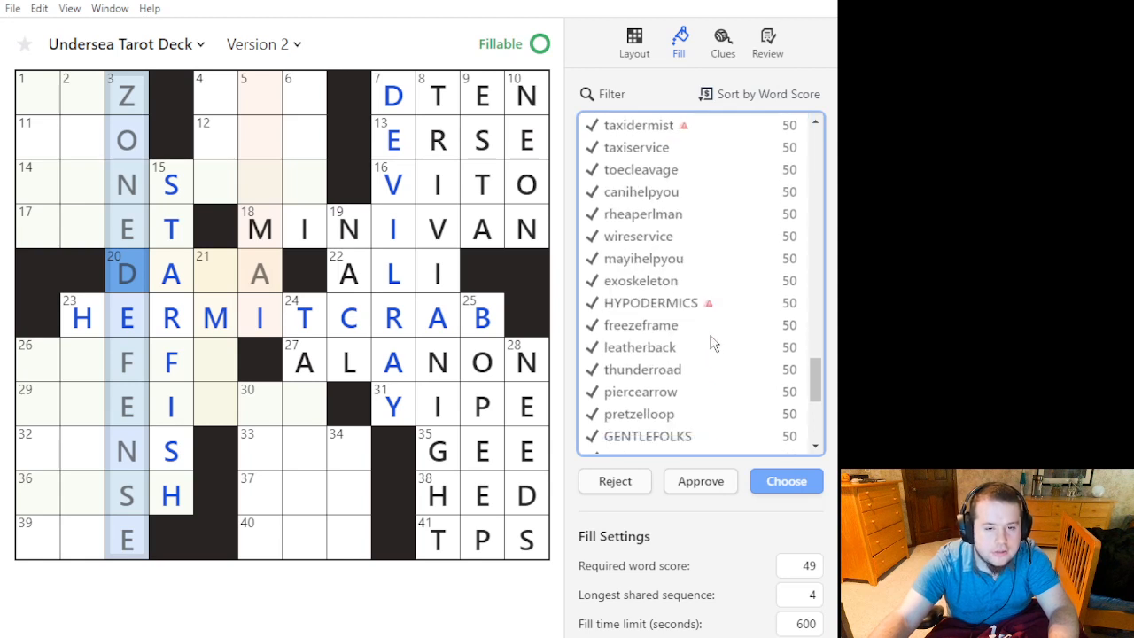
left_click(707, 218)
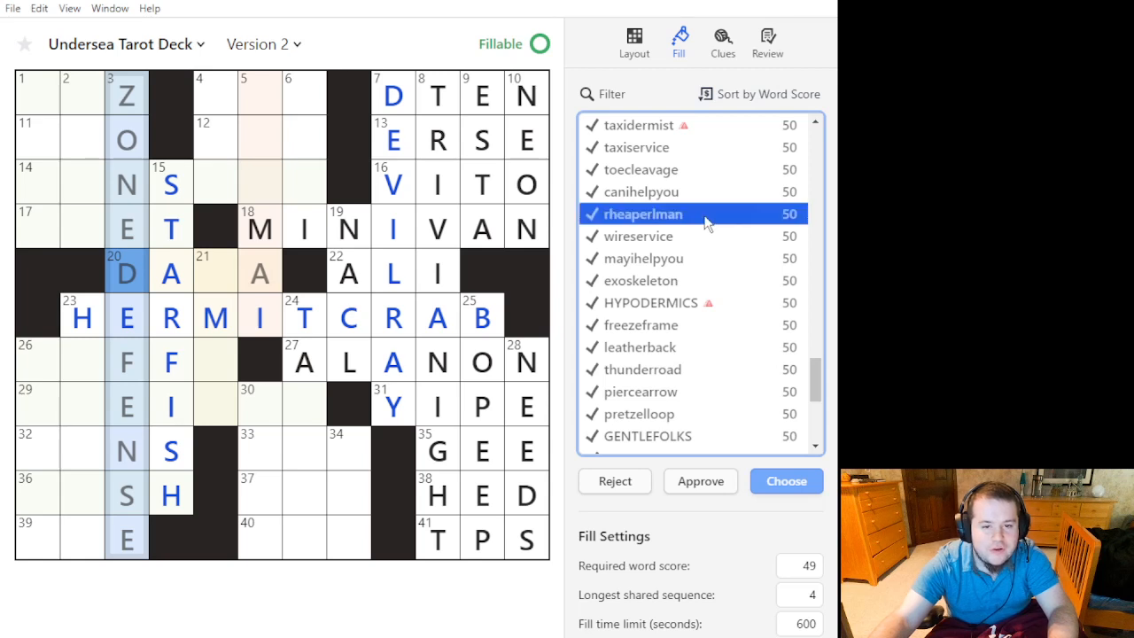
left_click(703, 265, "ctrl")
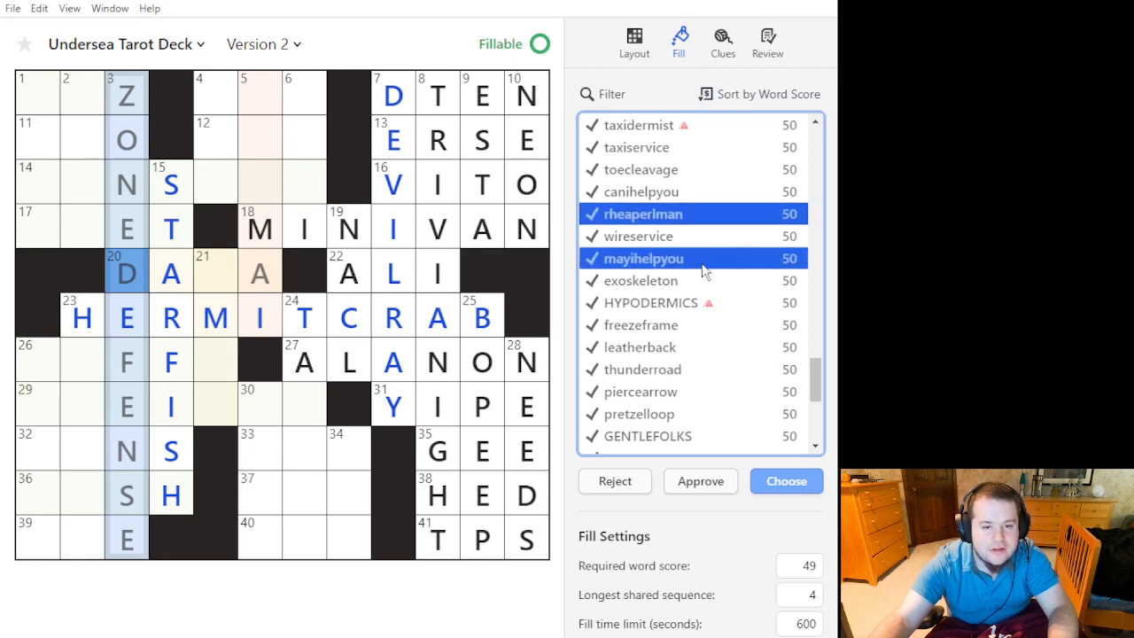
scroll(716, 373, "down", 3)
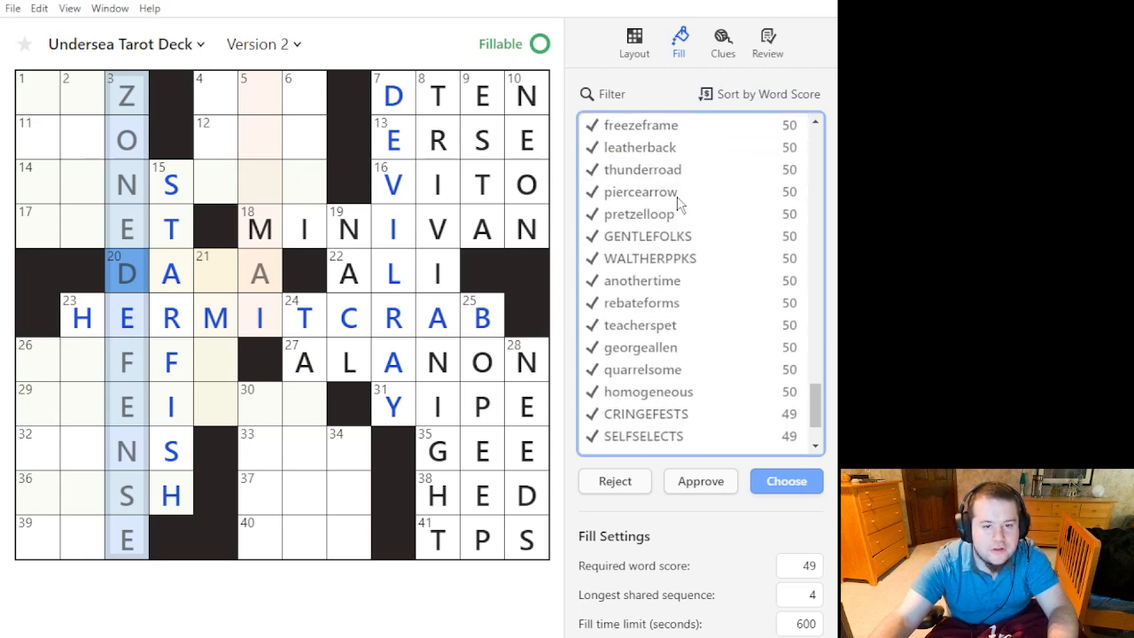
left_click(674, 175)
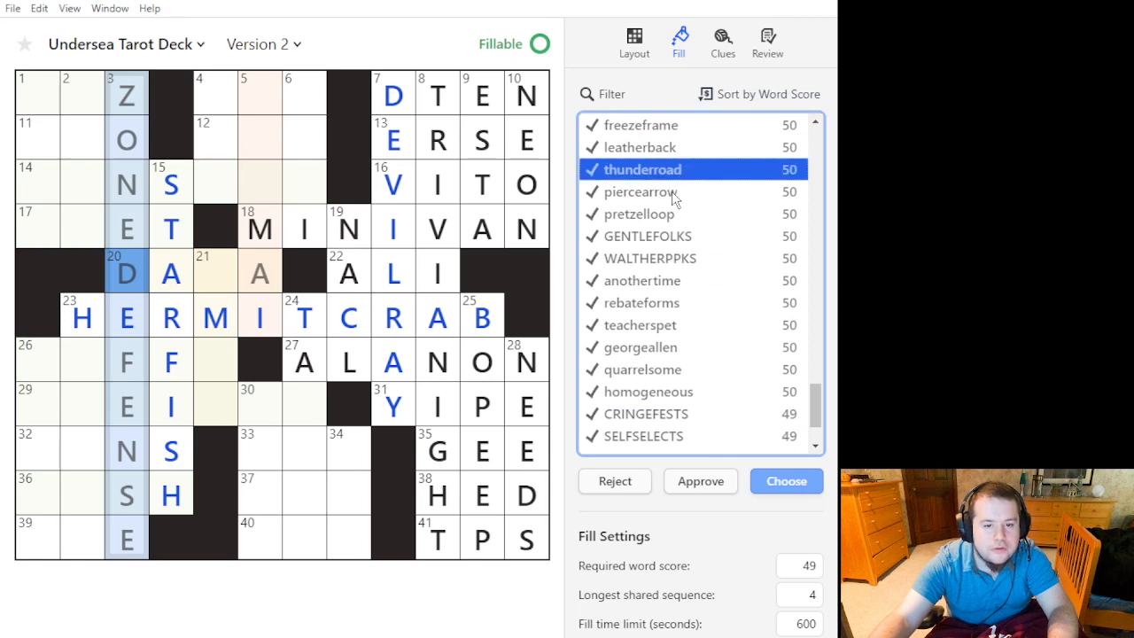
left_click(693, 327, "ctrl")
scroll(691, 373, "down", 2)
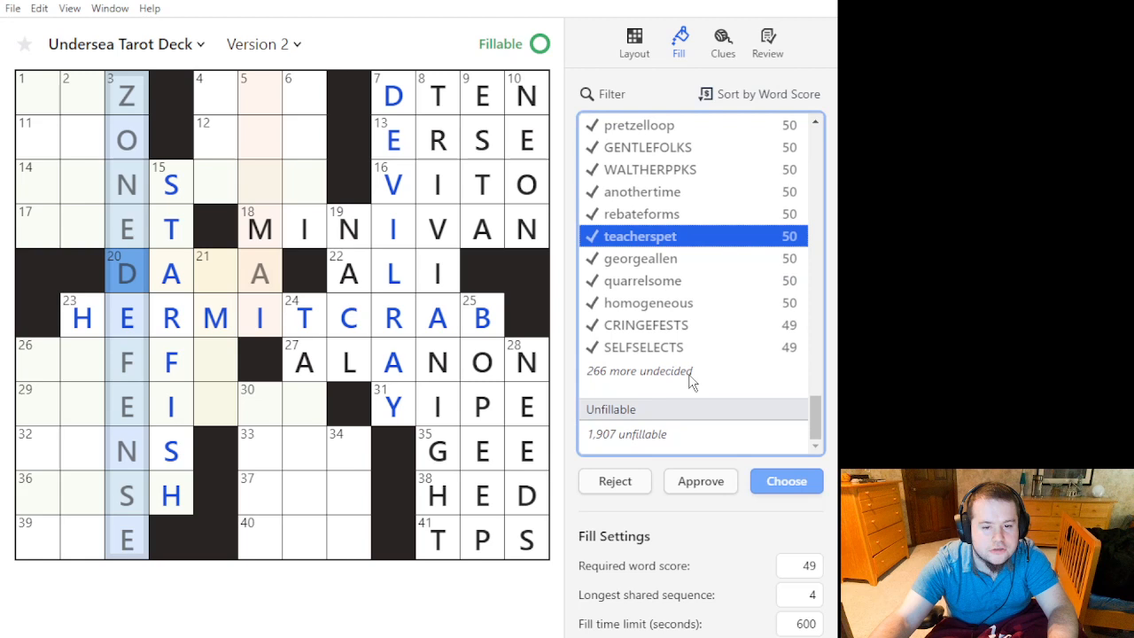
left_click(697, 479)
Approve shumai, alumni and scampi together as candidates for 5 Down.
left_click(263, 275)
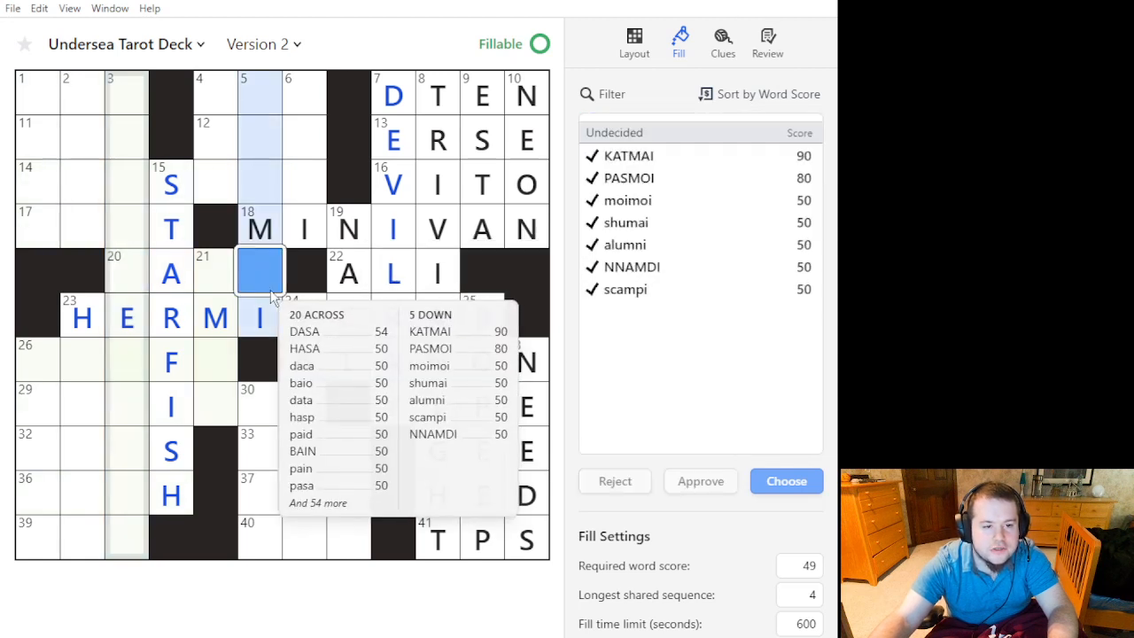
left_click(733, 202)
left_click(737, 244)
left_click(737, 225)
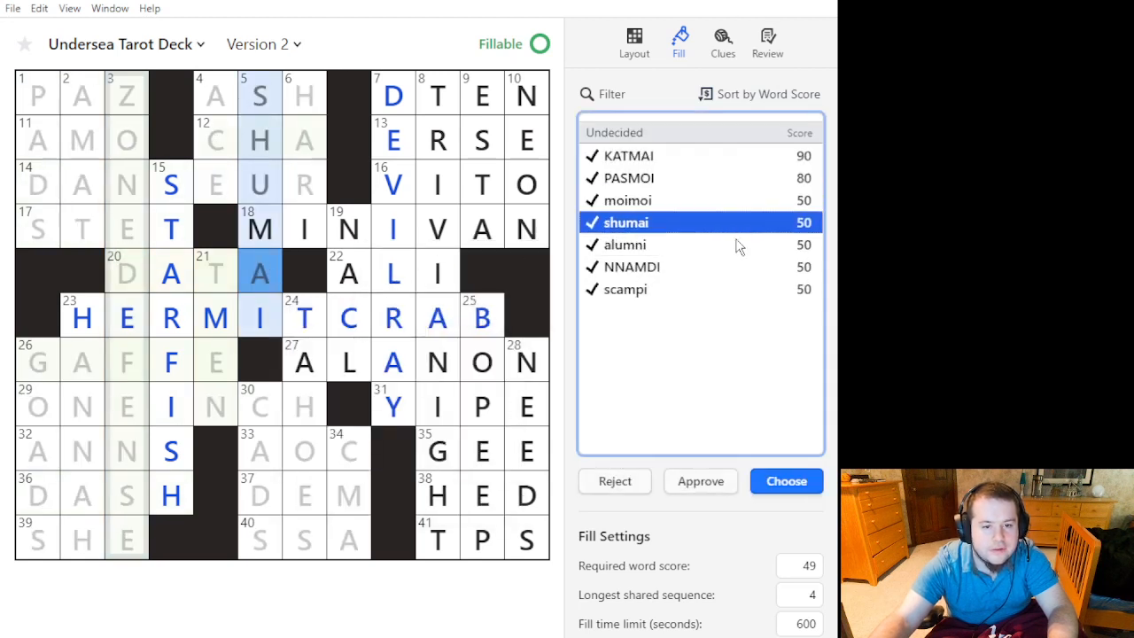
left_click(738, 245, "ctrl")
left_click(735, 291, "ctrl")
left_click(700, 481)
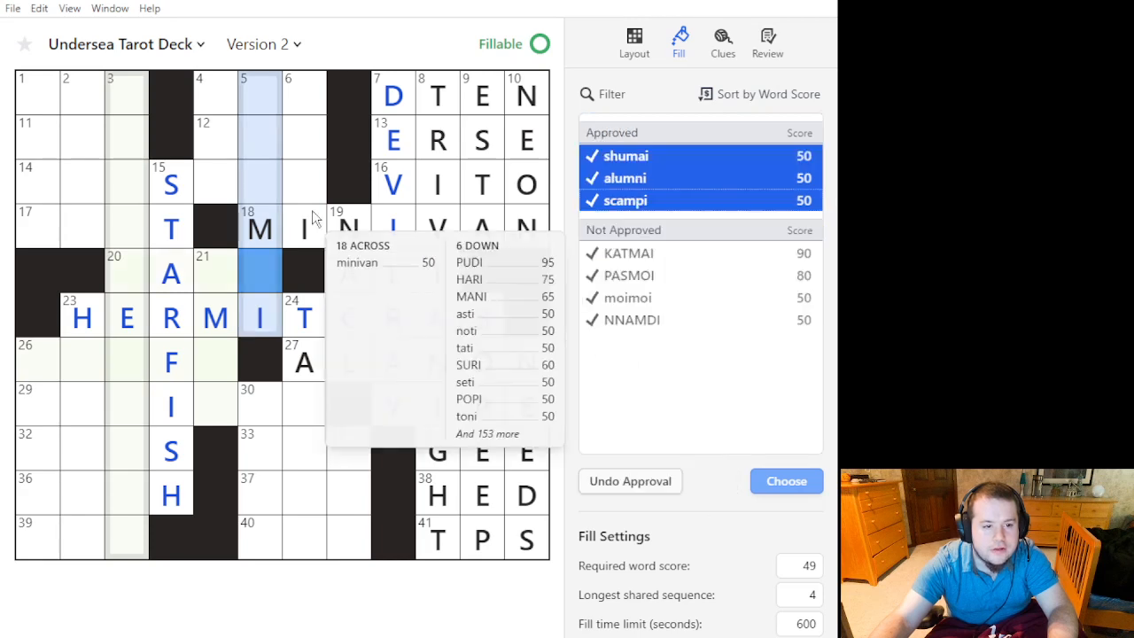
Look through the 14 Across candidates and compare the fills given by HOESMAD, PUTSOUT, WINSOUT and RUNSOUT.
left_click(304, 182)
left_click(304, 182)
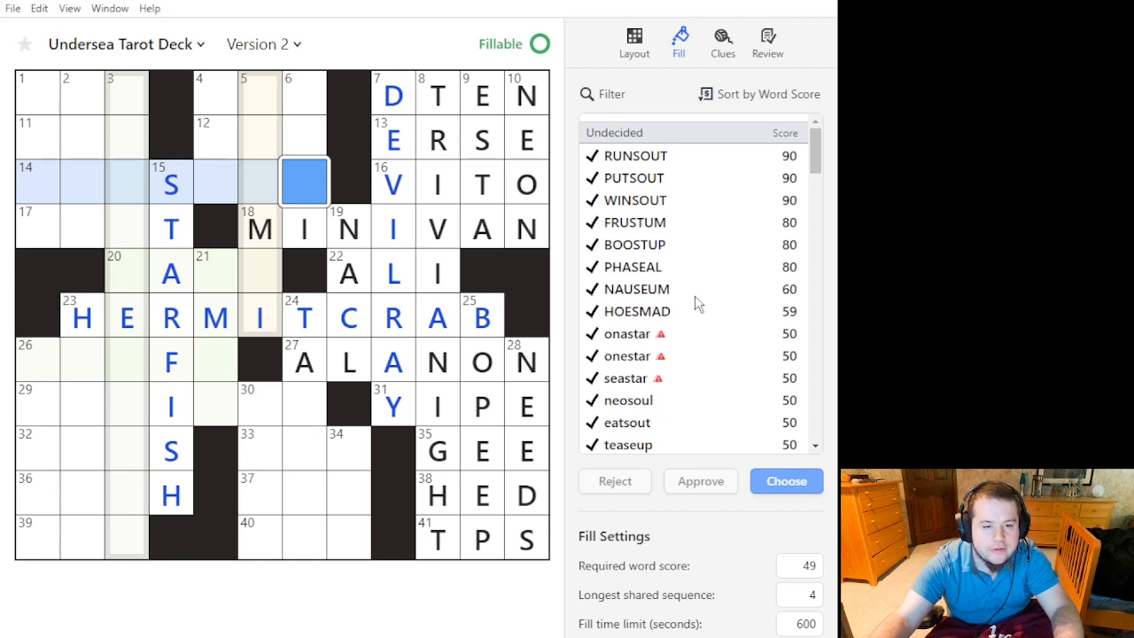
mouse_move(681, 354)
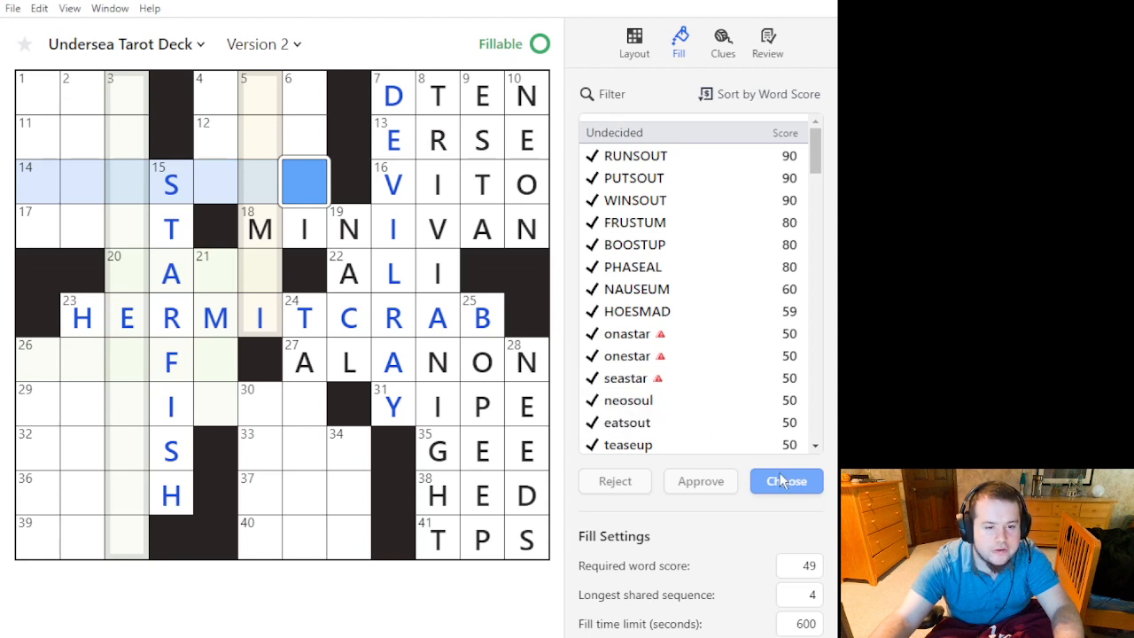
scroll(783, 427, "down", 5)
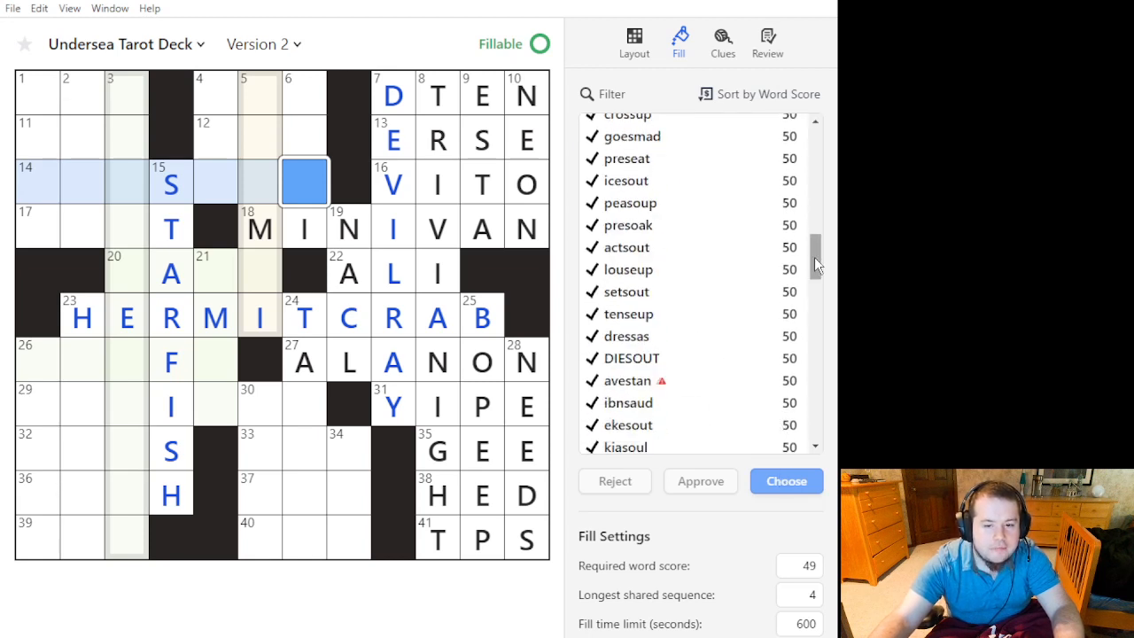
left_click_drag(814, 257, 820, 133)
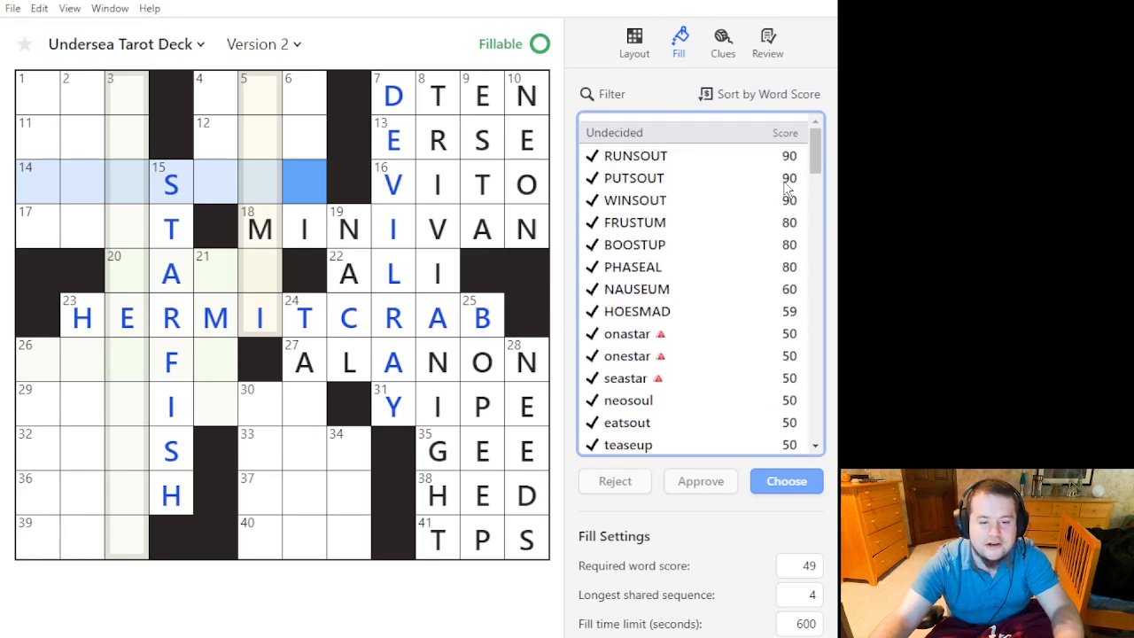
left_click(716, 315)
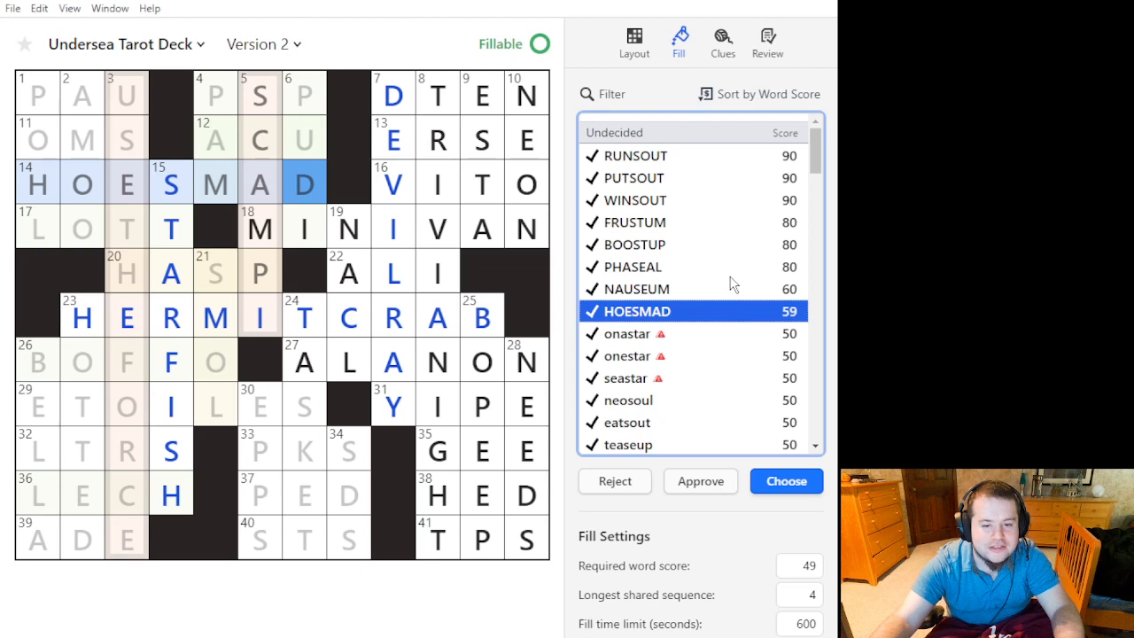
left_click(735, 180)
left_click(735, 202)
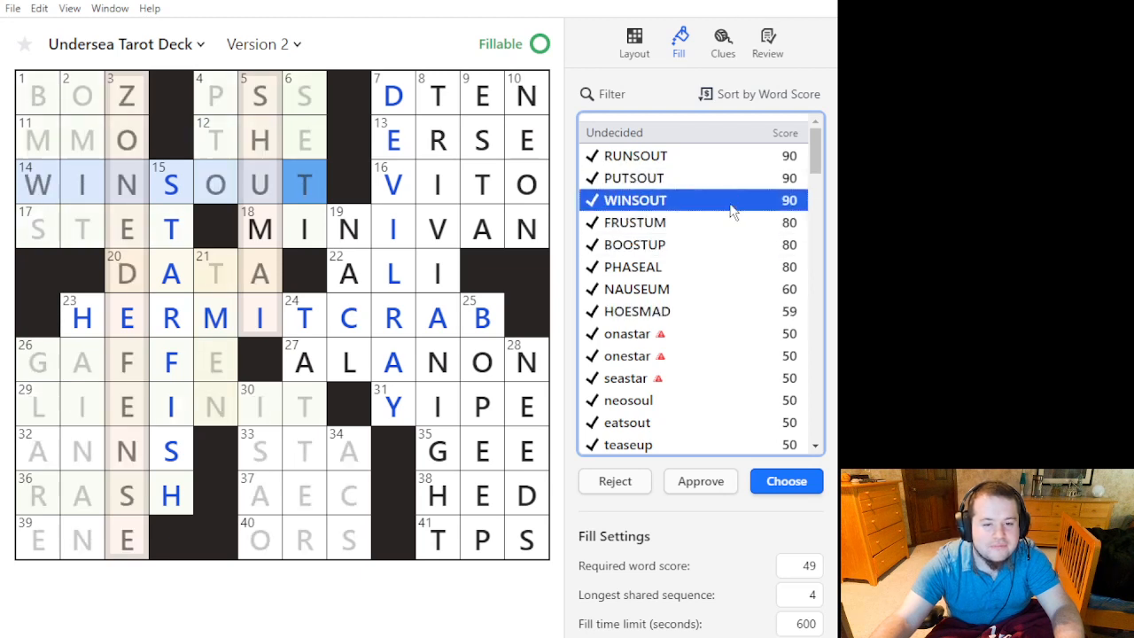
left_click(739, 157)
left_click(732, 203)
left_click(733, 176)
left_click(734, 163)
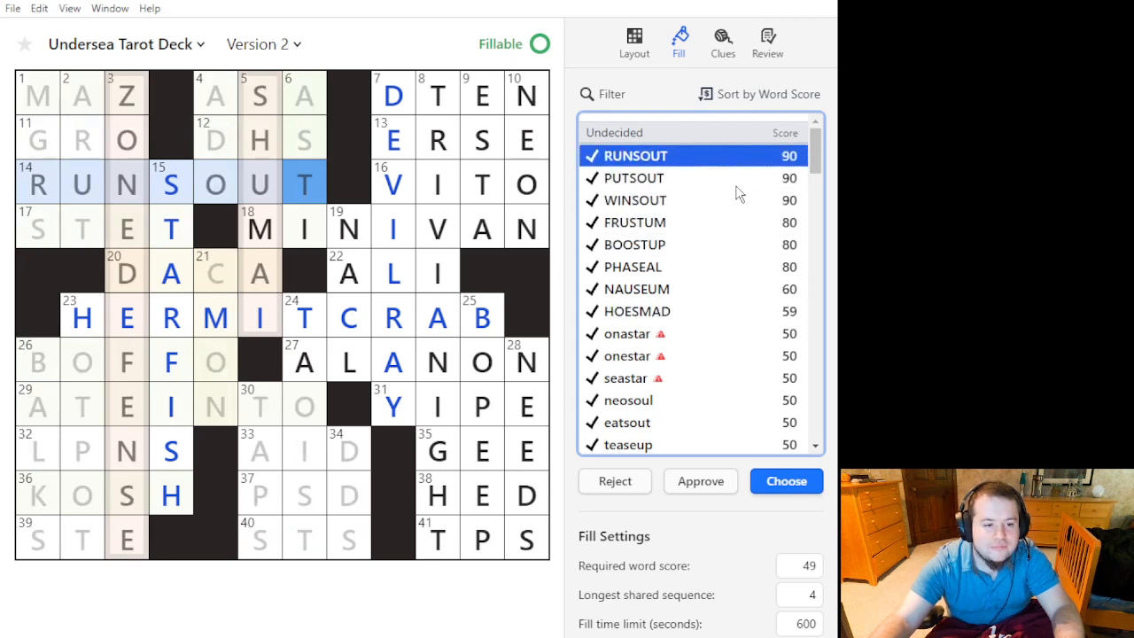
Preview teaseup, eatsout, nbastar, erastus and inasnap as fills for 14 Across.
scroll(725, 236, "down", 3)
left_click(721, 288)
left_click(725, 255)
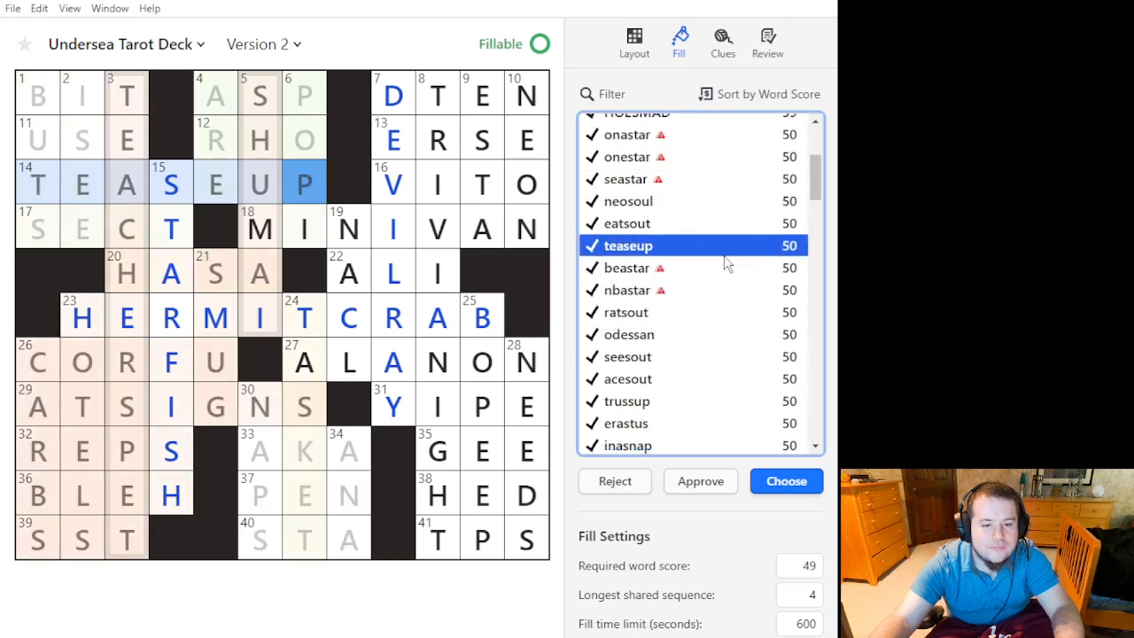
left_click(721, 291)
left_click(717, 221)
left_click(701, 288)
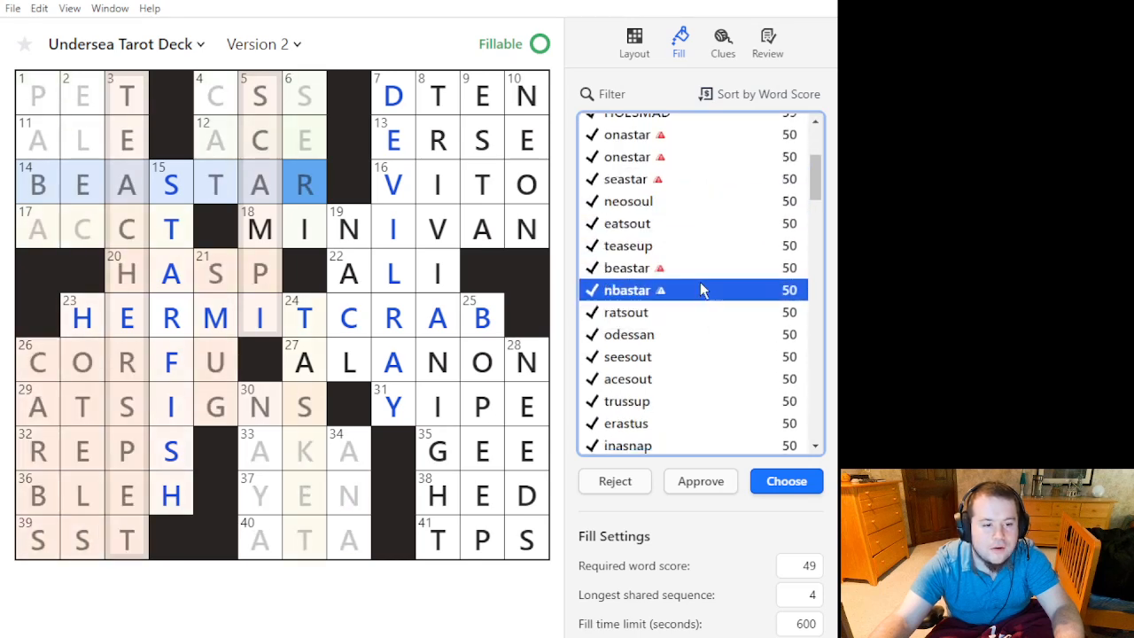
left_click(687, 424)
left_click(687, 443)
Compare the fills given by GREIDER, ageists, eleison and UNFIXES for 29 Across.
left_click(260, 406)
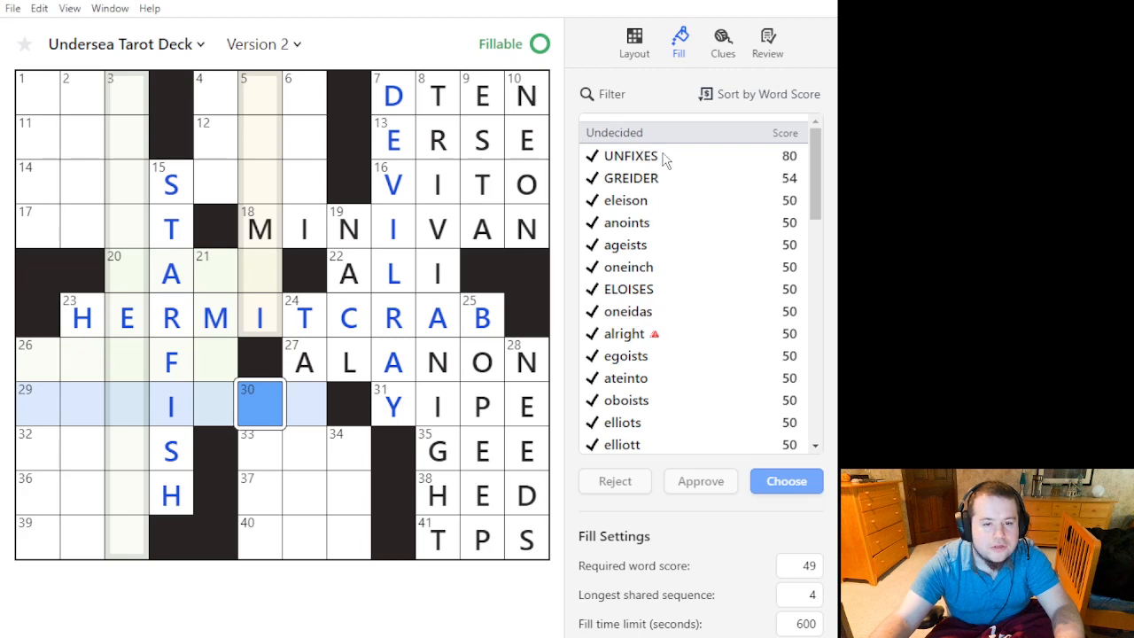
left_click(678, 179)
left_click(681, 244)
left_click(696, 201)
left_click(709, 156)
Order the 29 Across candidates by recommendation and preview anoints, UNFIXES, ageists and oneinch.
left_click(743, 94)
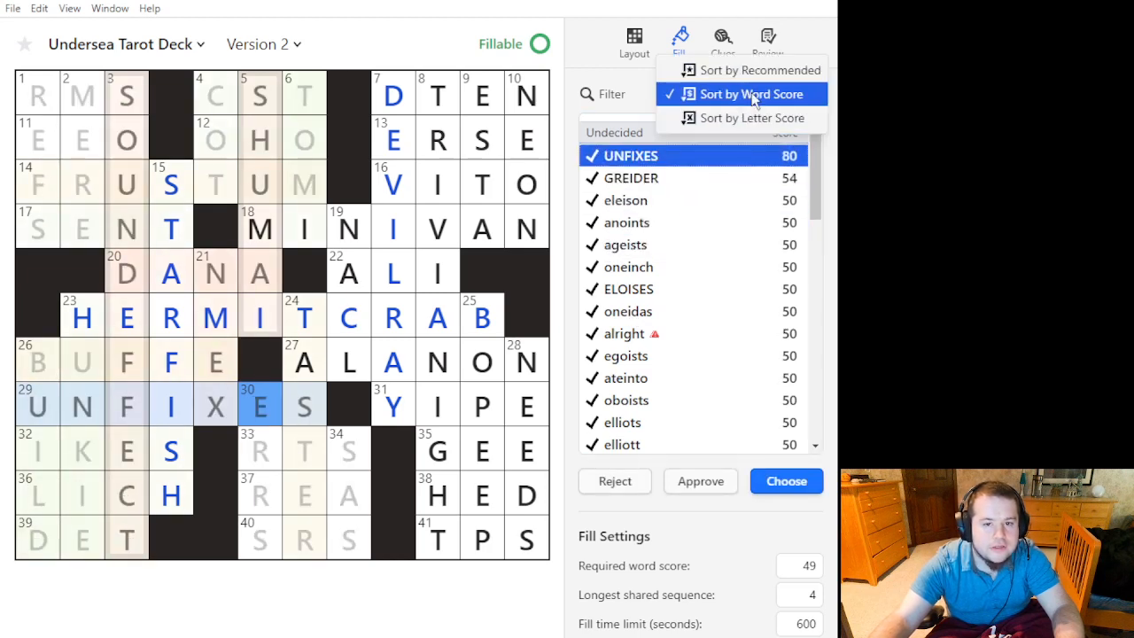
left_click(766, 68)
left_click(715, 178)
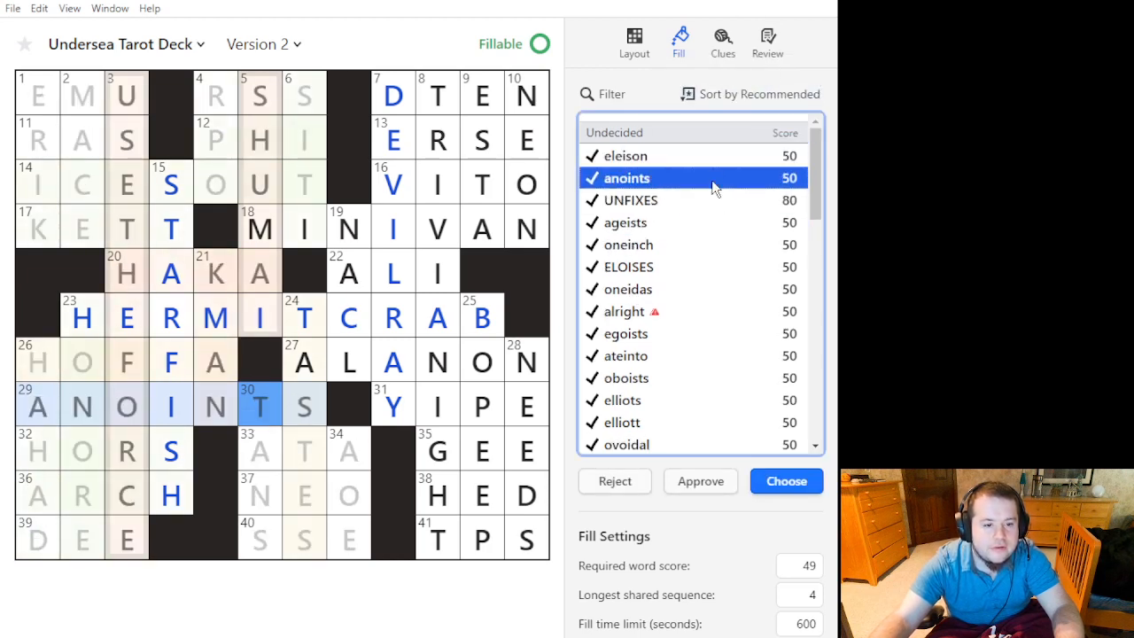
left_click(707, 201)
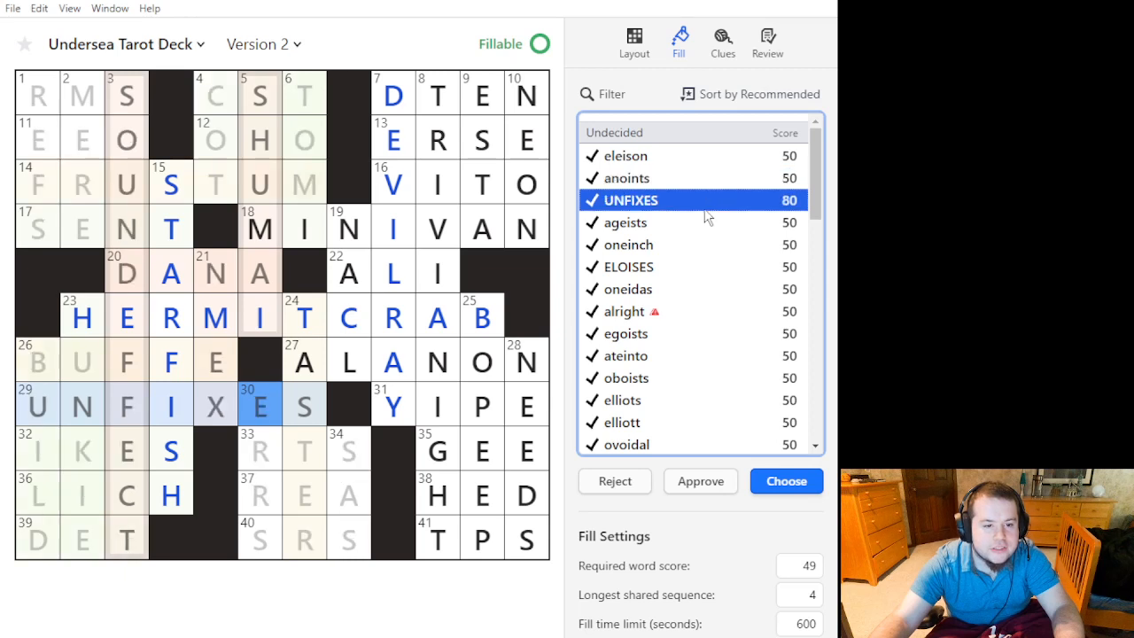
left_click(704, 224)
left_click(700, 246)
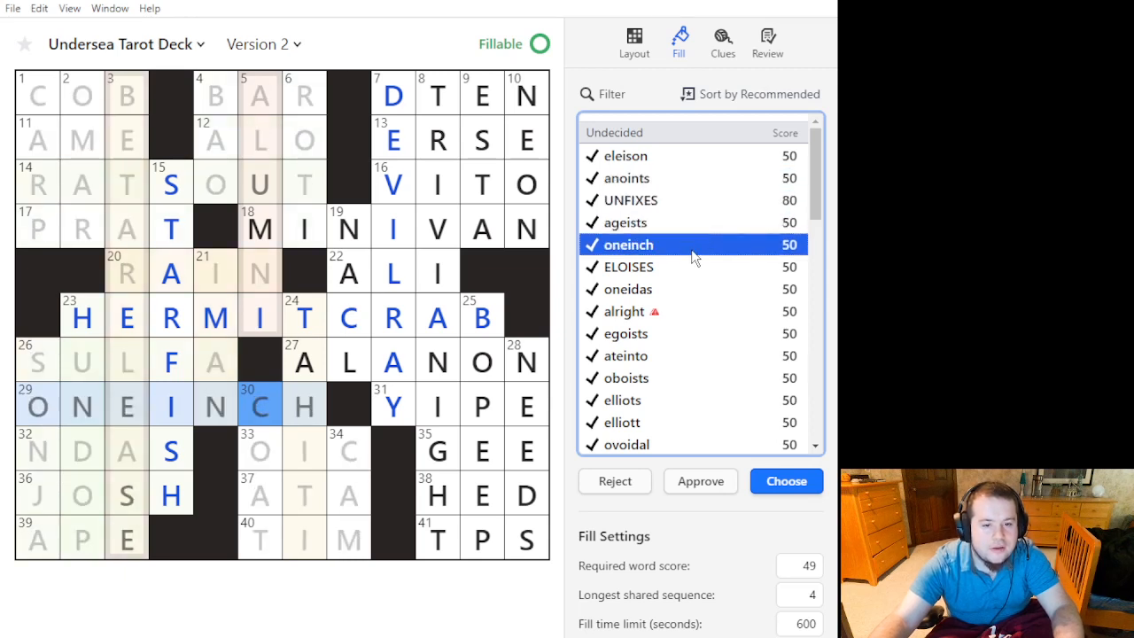
left_click(678, 228)
left_click(677, 248)
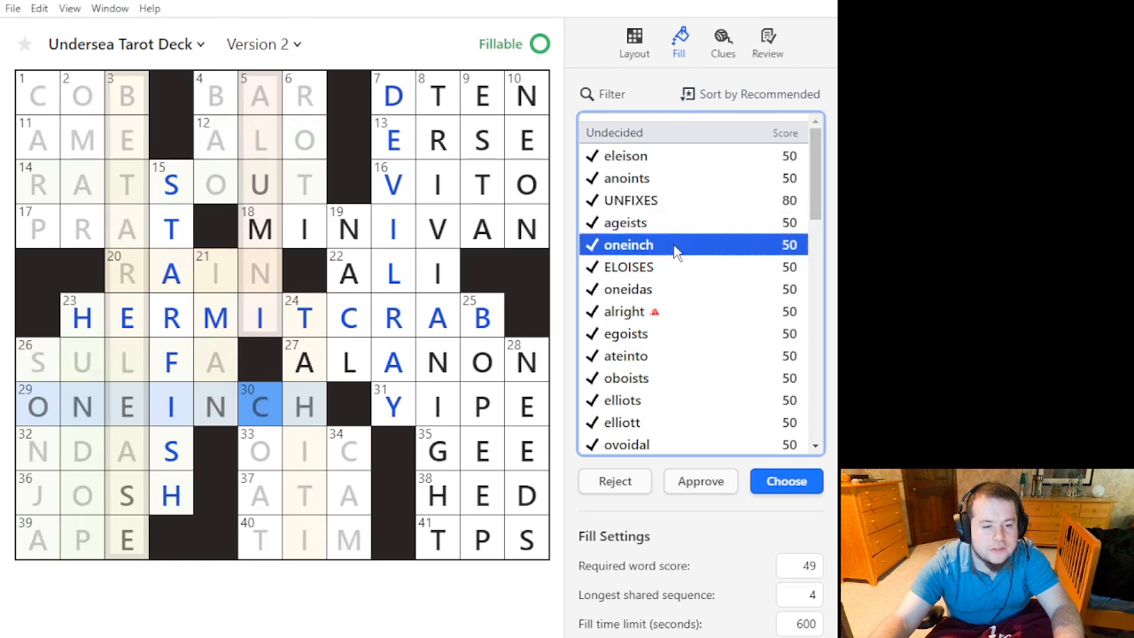
Select lain, raga, rain, hasp and pain together among the 20 Across candidates.
left_click(242, 283)
scroll(788, 217, "down", 5)
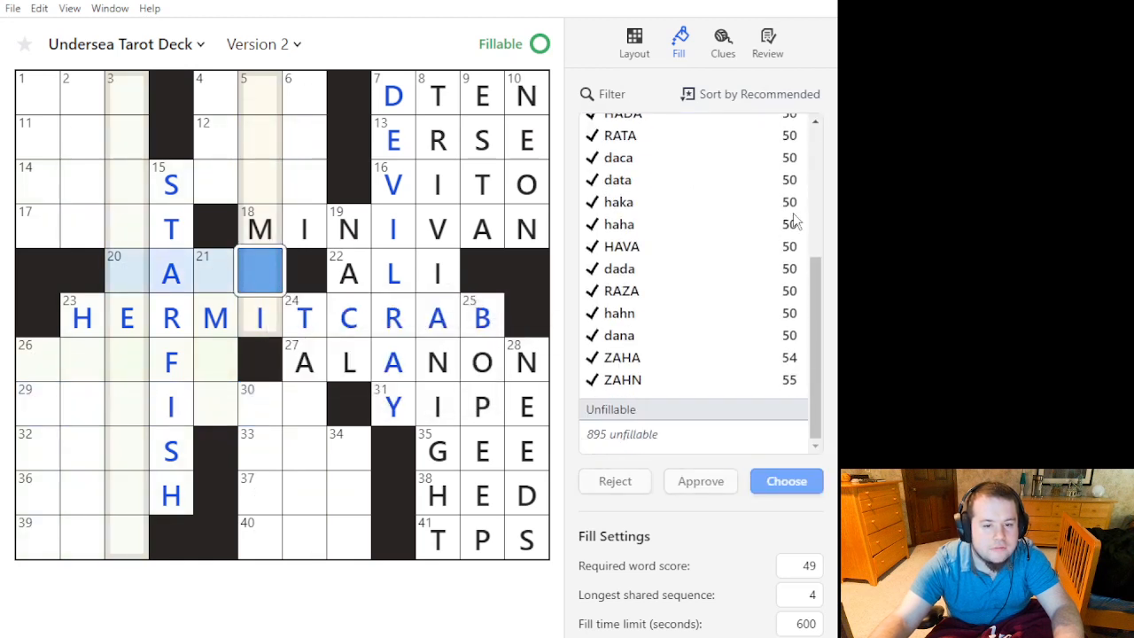
scroll(709, 270, "up", 5)
left_click(676, 179)
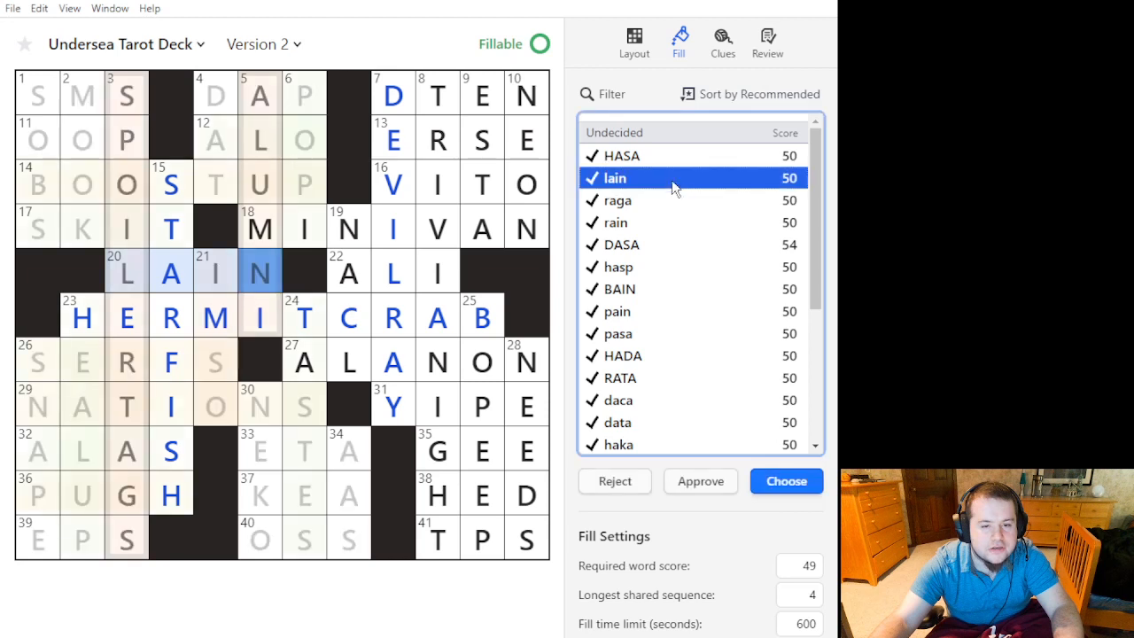
left_click(672, 201)
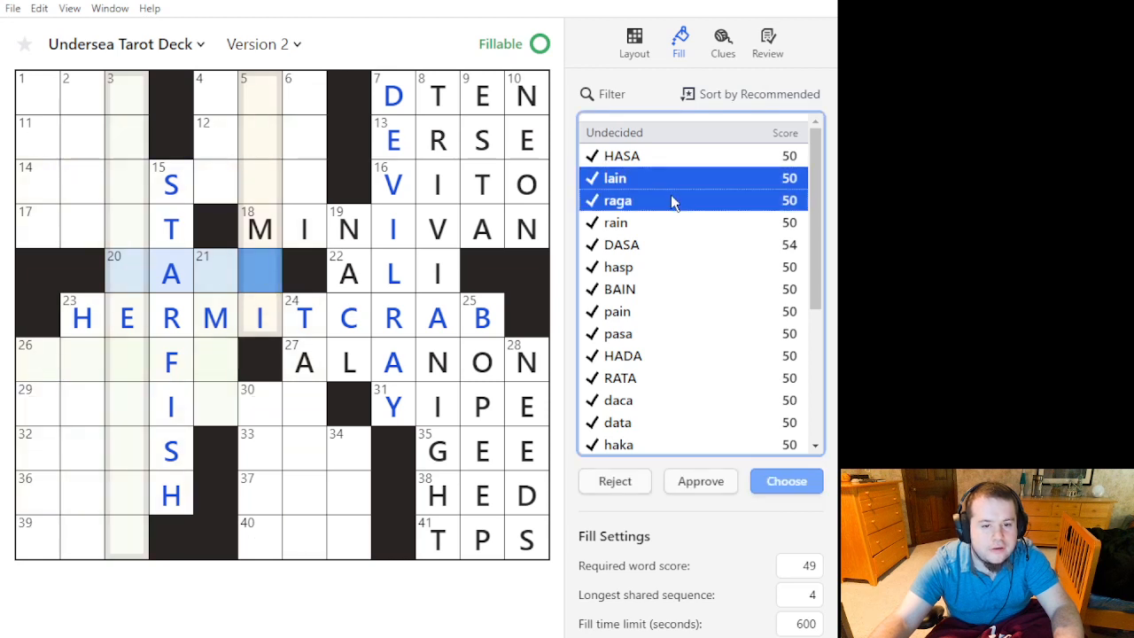
left_click(669, 224)
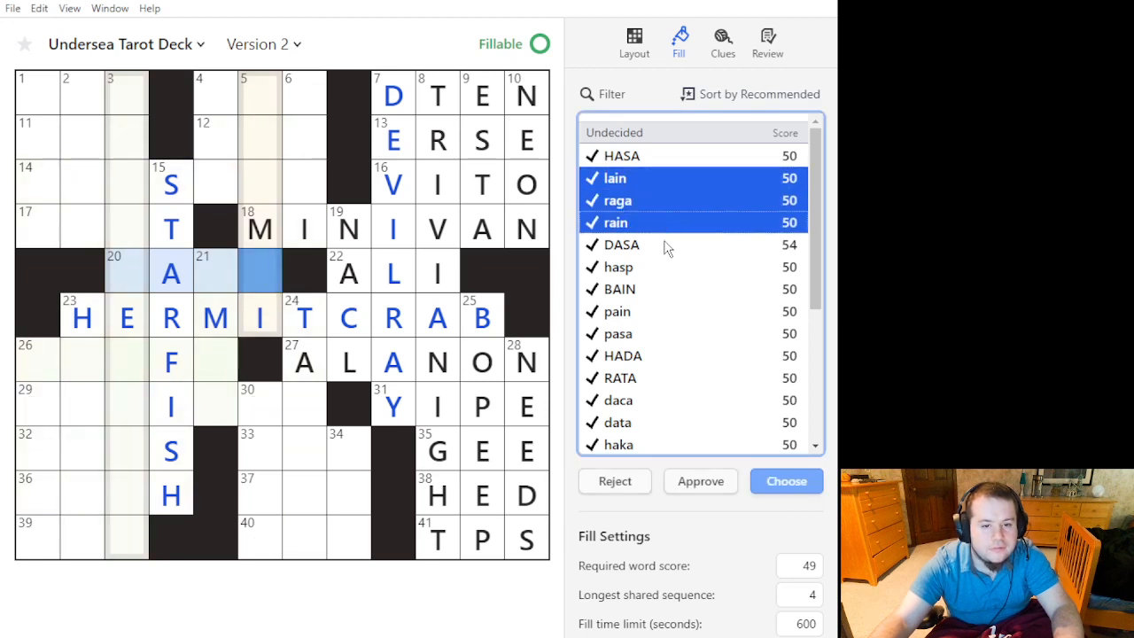
left_click(664, 274)
left_click(653, 312)
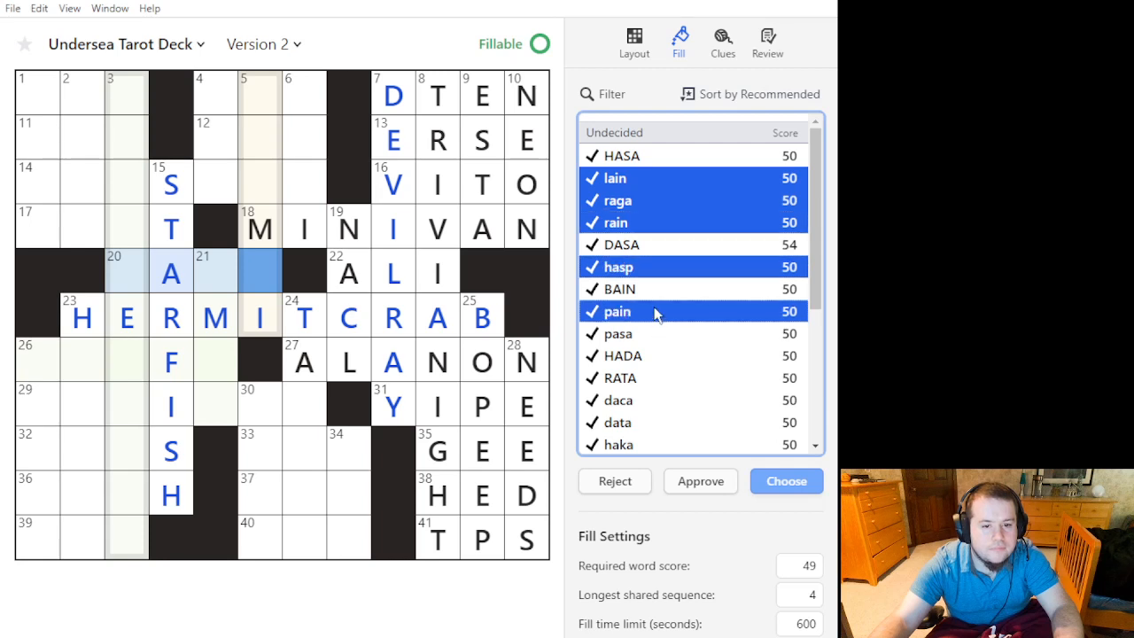
left_click(655, 334)
scroll(663, 266, "down", 3)
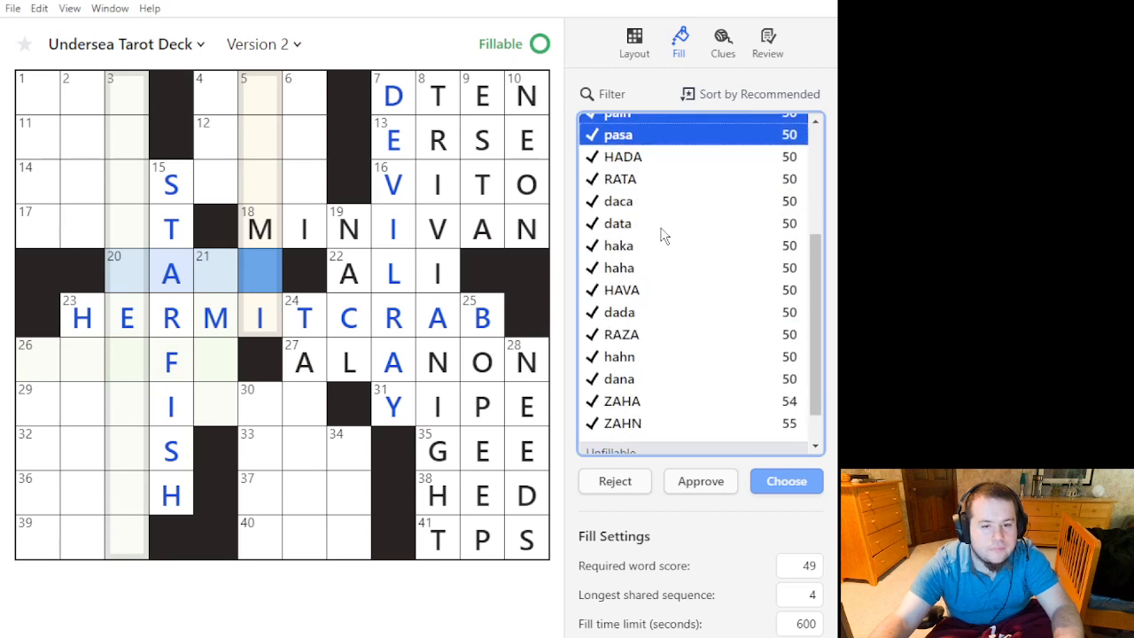
left_click(661, 140)
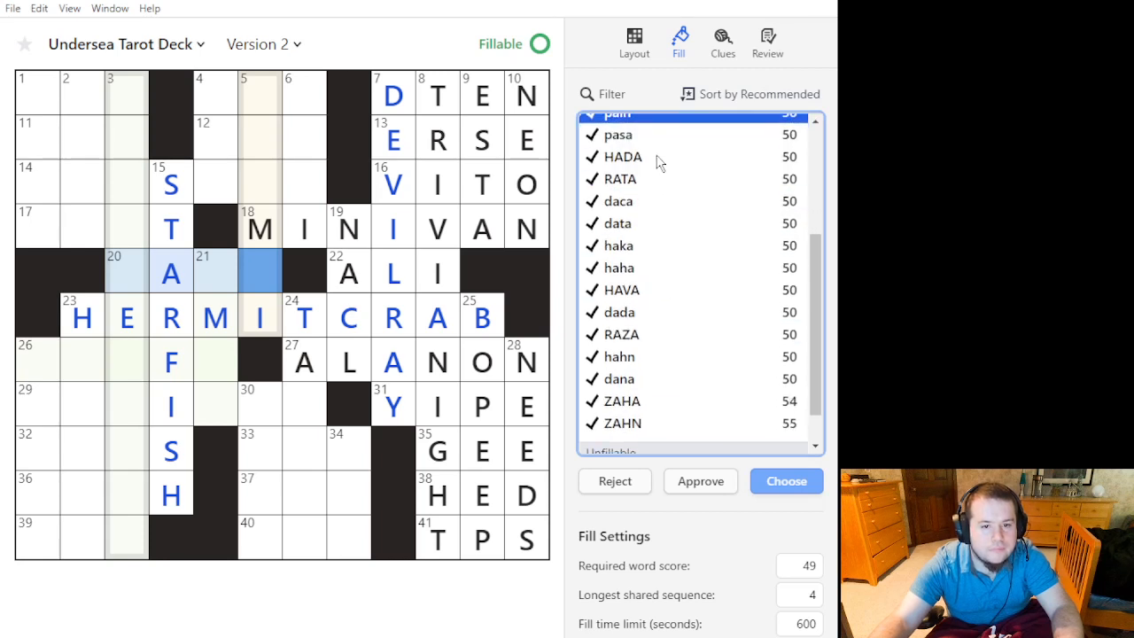
Add daca, data, haka, haha, dada and dana to the 20 Across selection and approve all the selected words.
left_click(646, 204)
left_click(644, 226)
left_click(645, 248)
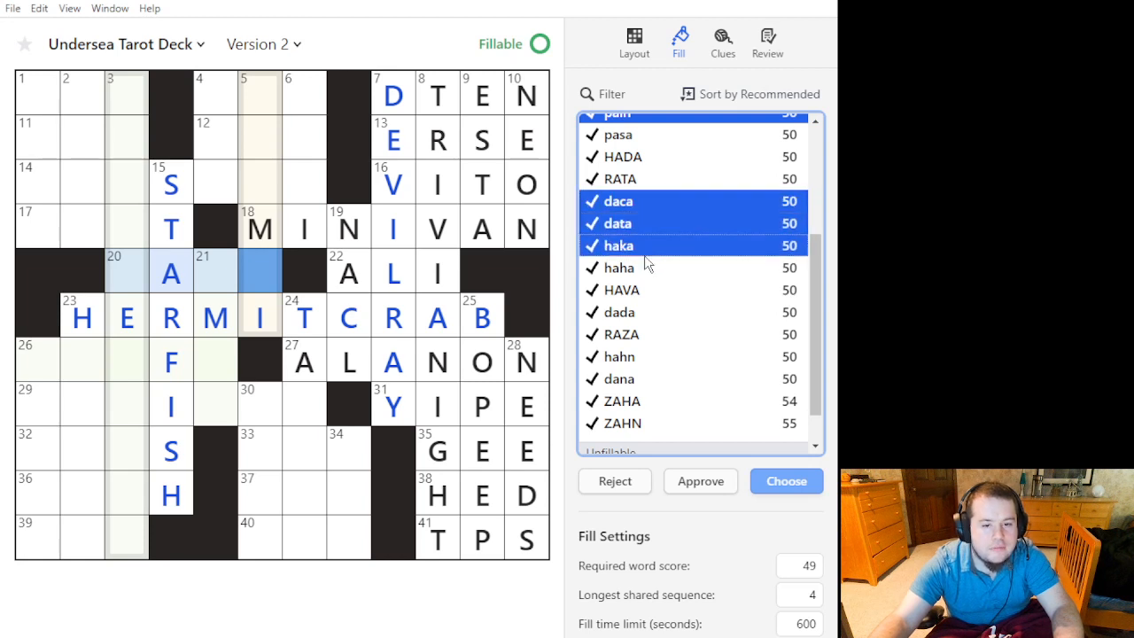
left_click(649, 270)
left_click(650, 312)
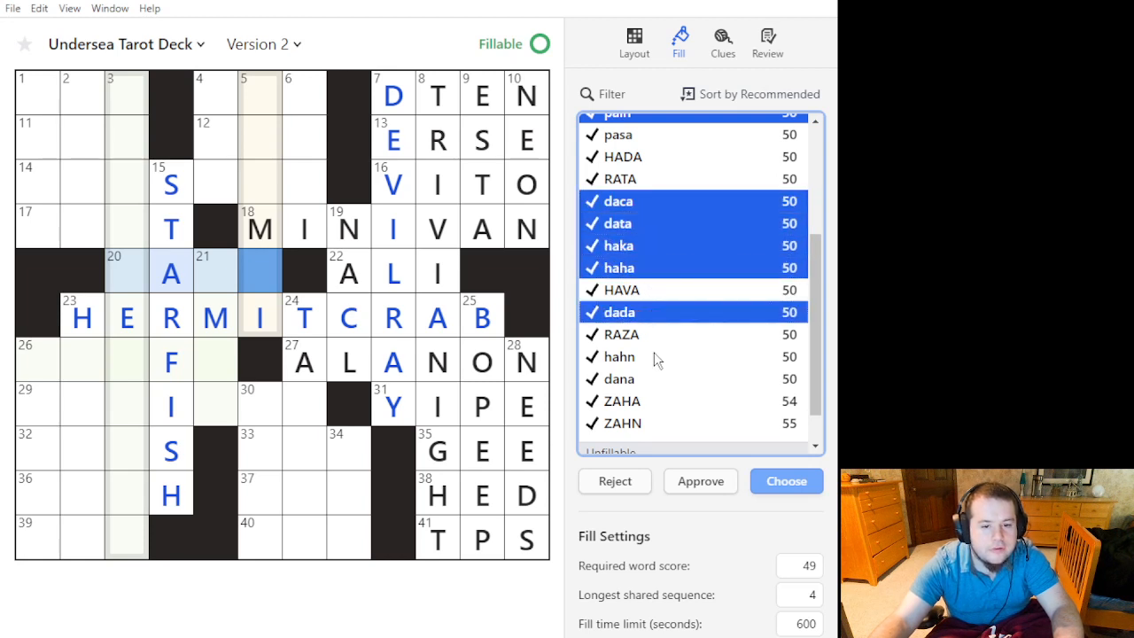
left_click(657, 379)
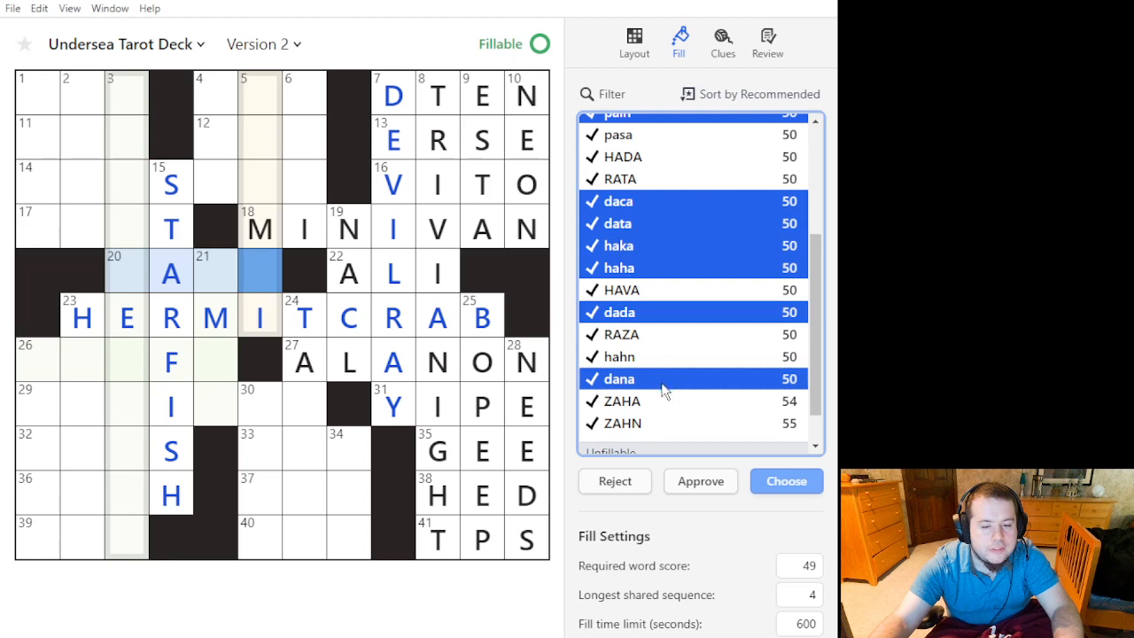
scroll(664, 392, "down", 1)
left_click(728, 477)
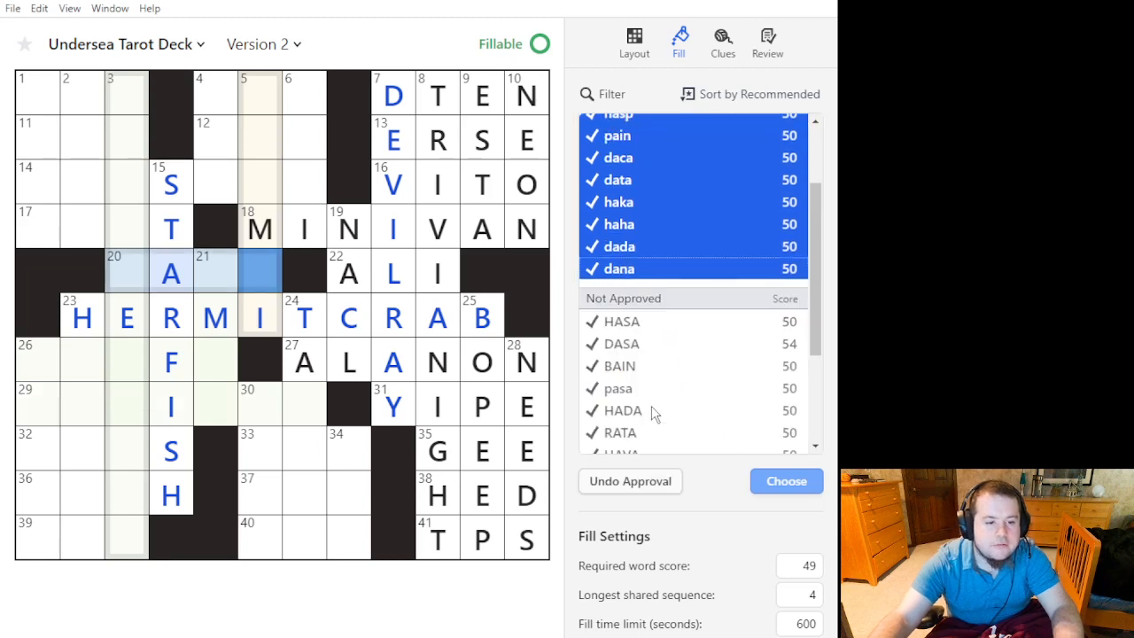
Select cmon, imup, SMOL and smug together among the 21 Down candidates.
left_click(213, 288)
scroll(699, 256, "down", 2)
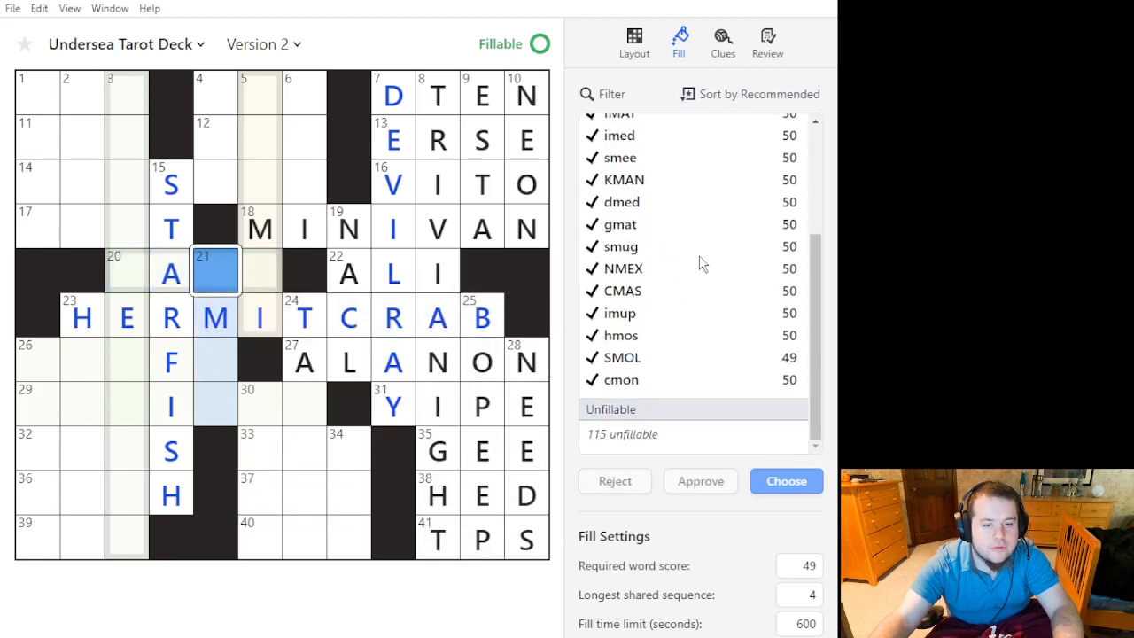
scroll(699, 255, "up", 2)
scroll(699, 262, "down", 2)
left_click(647, 379)
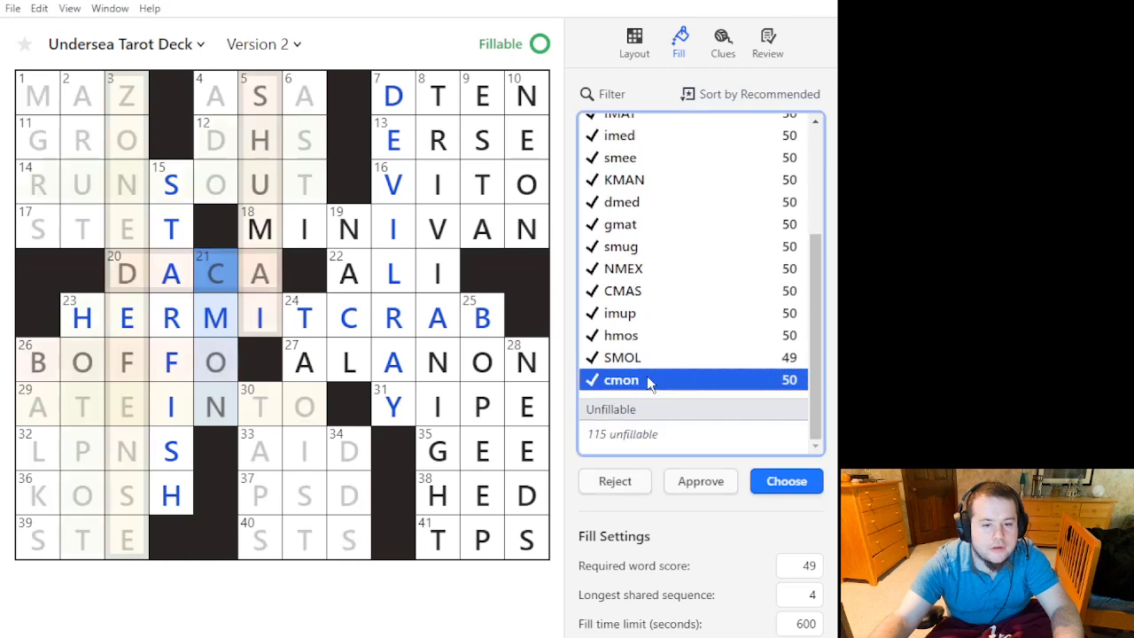
left_click(653, 317, "ctrl")
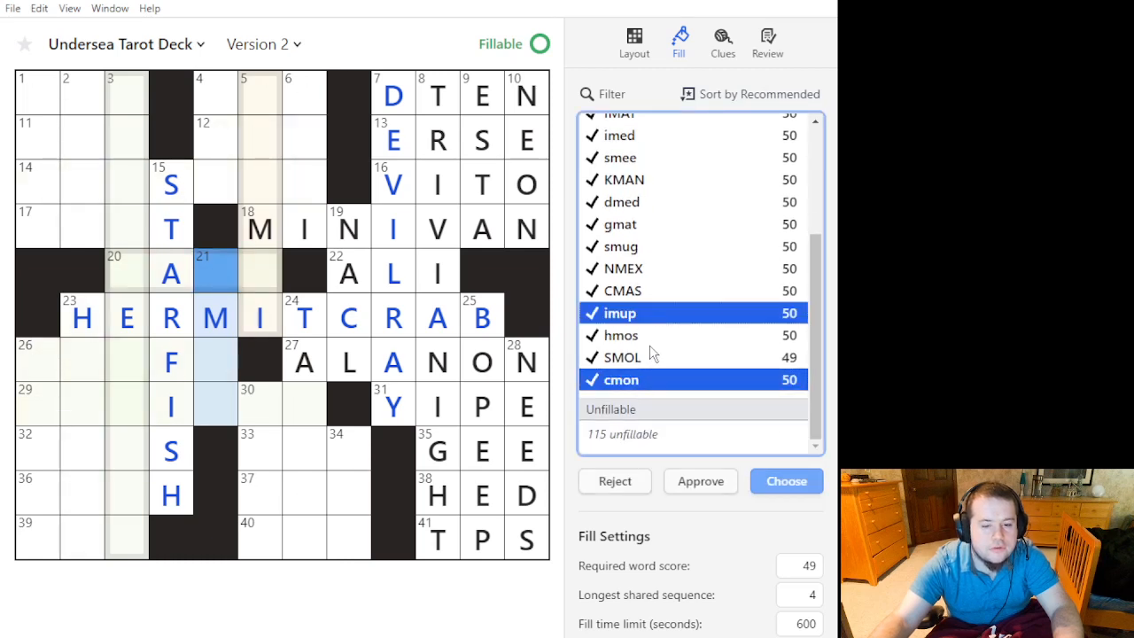
left_click(647, 359, "ctrl")
left_click(656, 247, "ctrl")
Add dmed, imed and iman to the 21 Down selection and approve all the selected words.
scroll(660, 274, "up", 3)
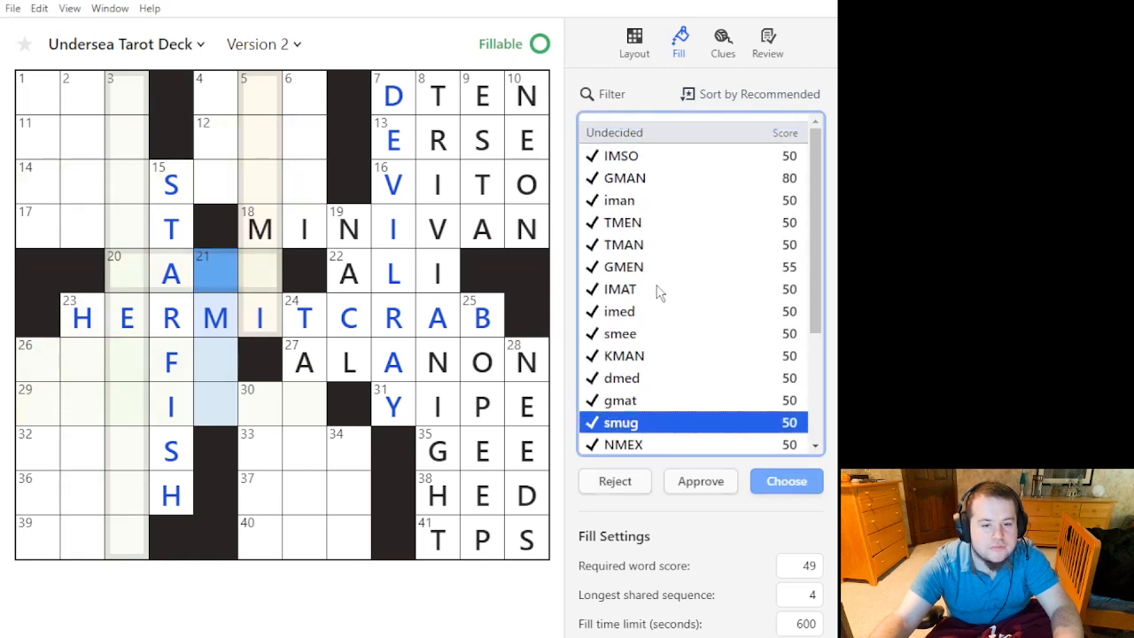
left_click(649, 378, "ctrl")
left_click(649, 314, "ctrl")
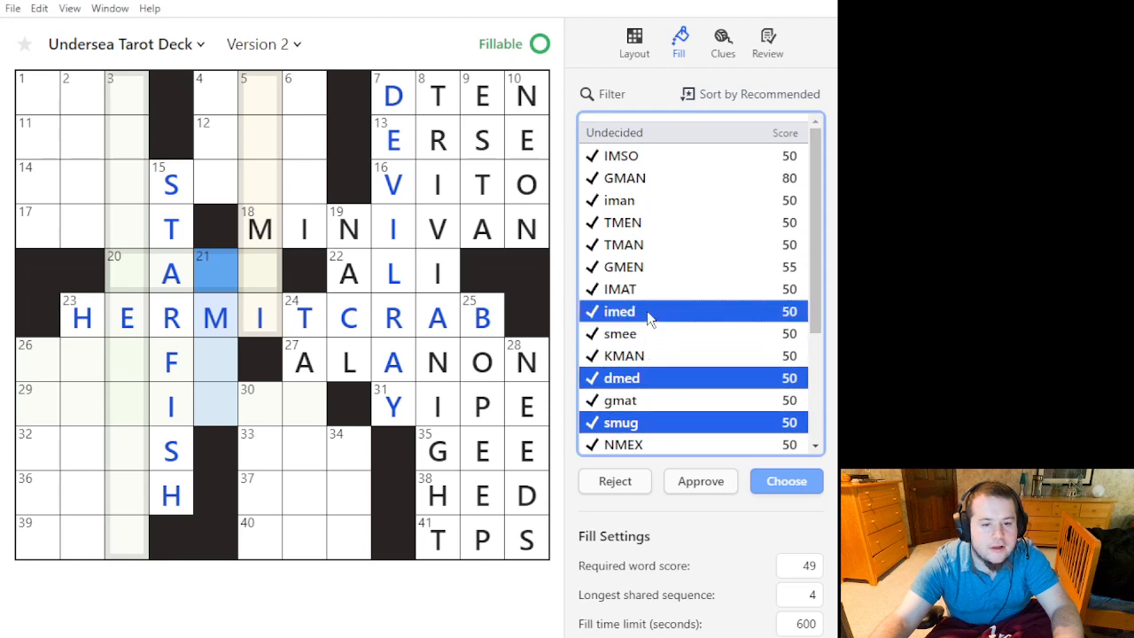
left_click(659, 202, "ctrl")
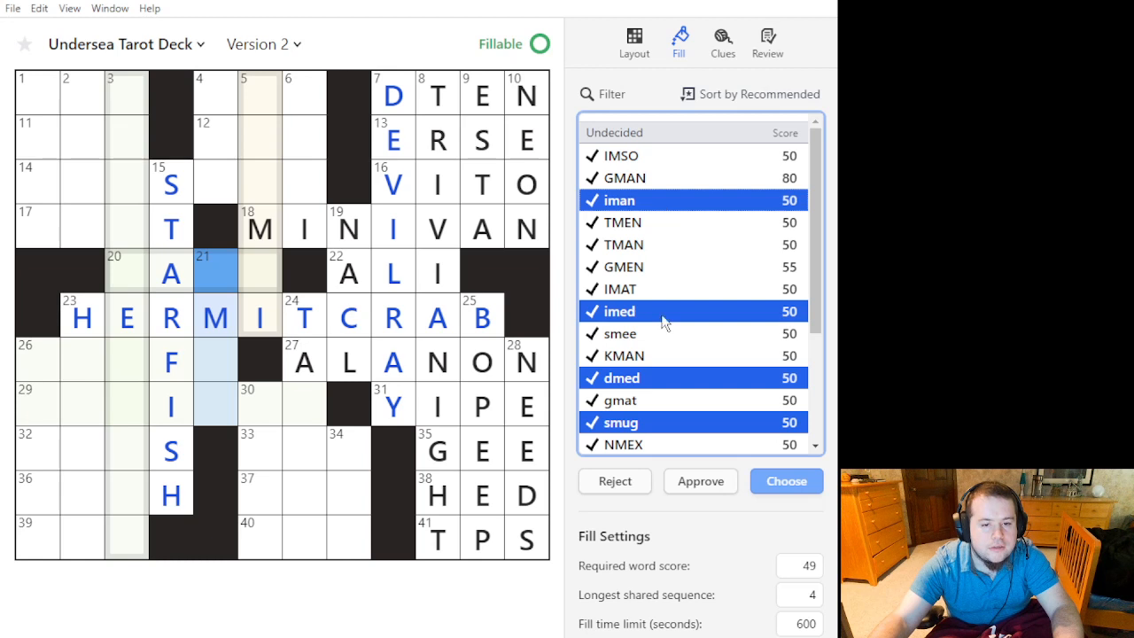
left_click(700, 480)
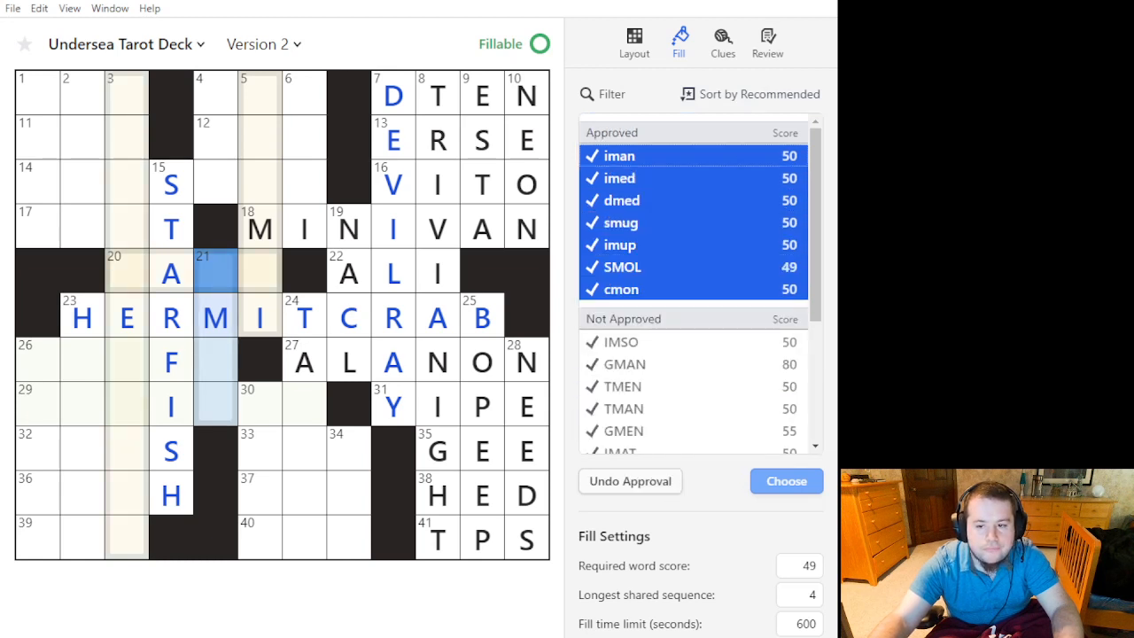
Review the remaining candidates for 5 Down, 20 Across, 21 Down, 26 Across and 29 Across.
mouse_move(270, 332)
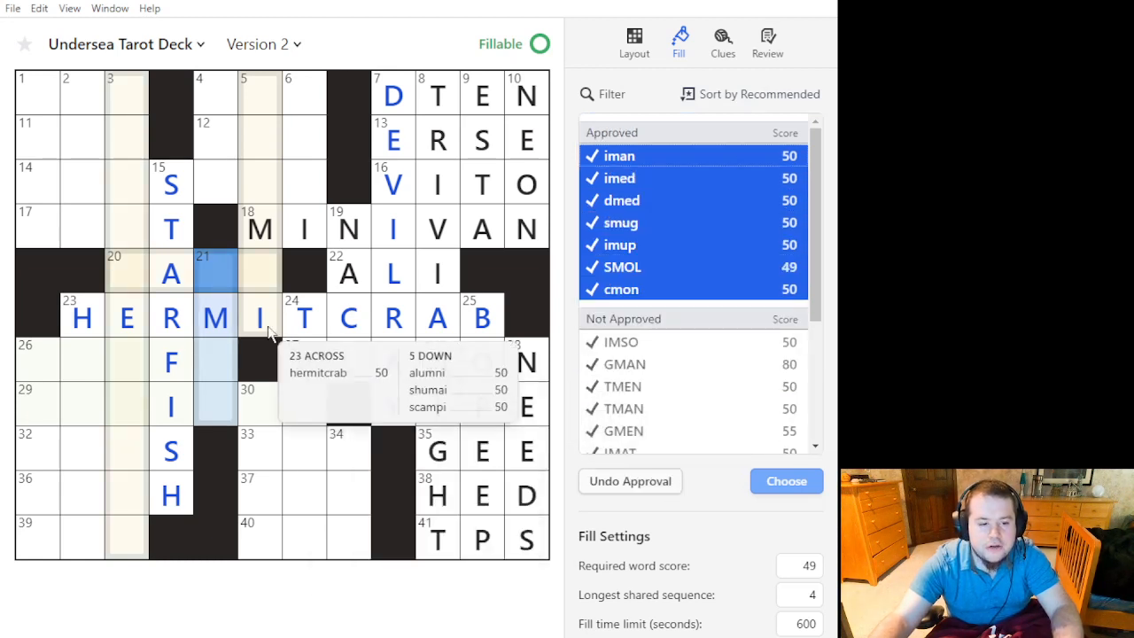
left_click(232, 273)
left_click(232, 273)
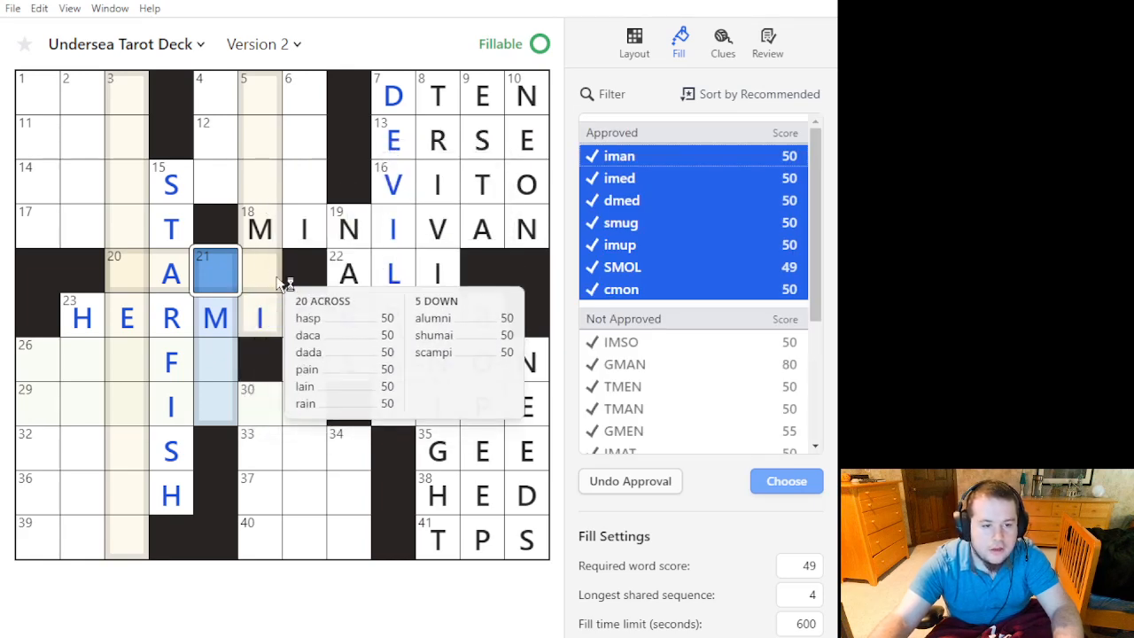
left_click(226, 398)
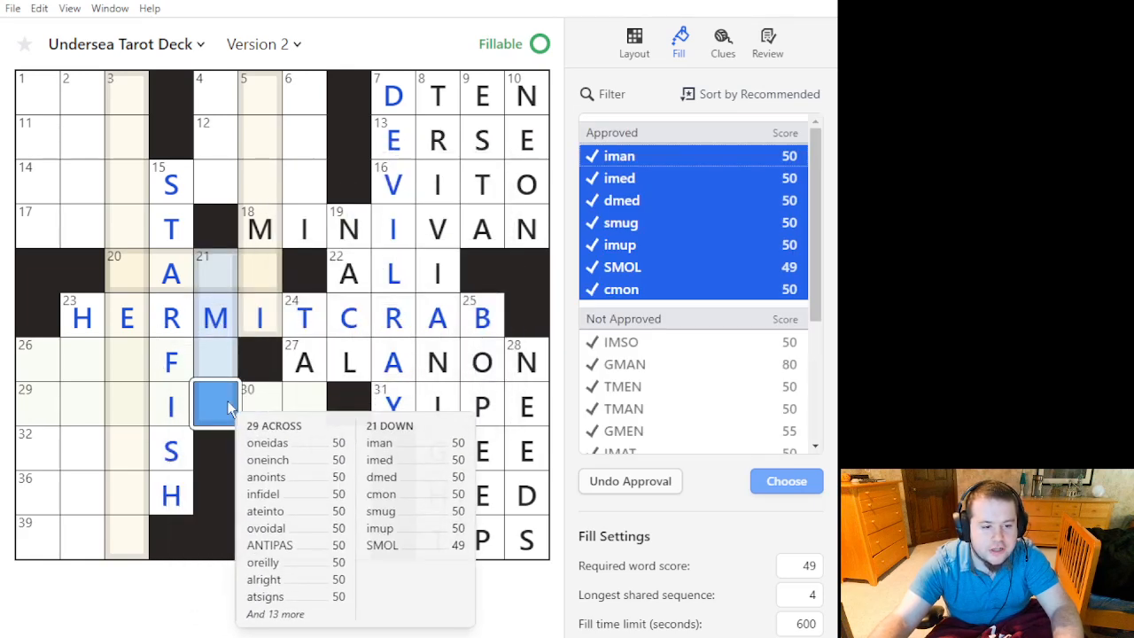
key("Up")
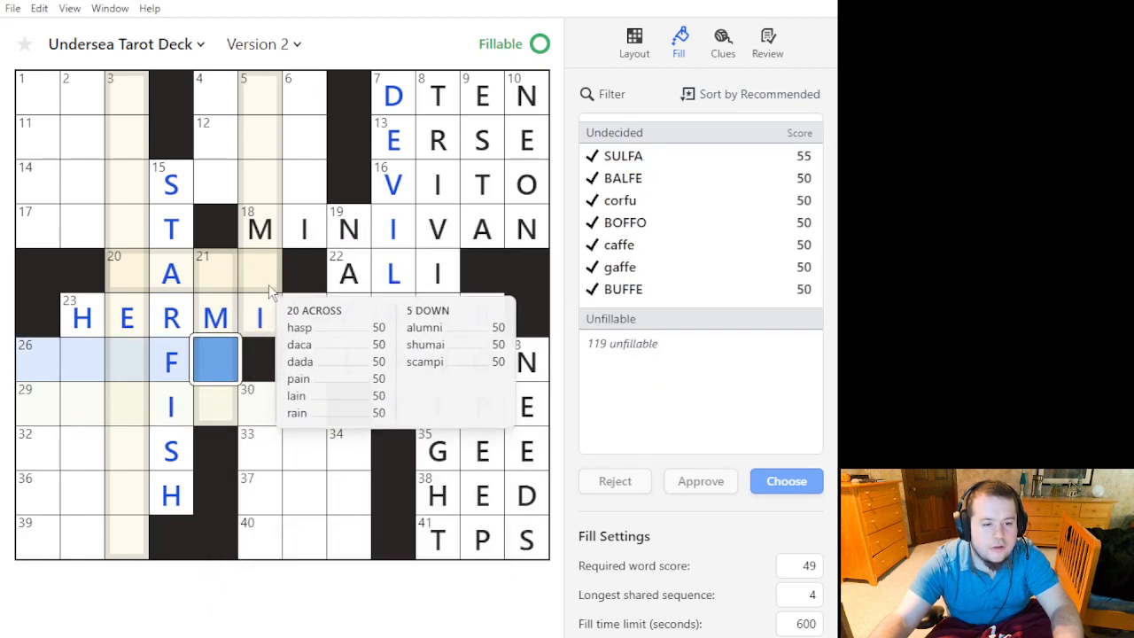
left_click(264, 282)
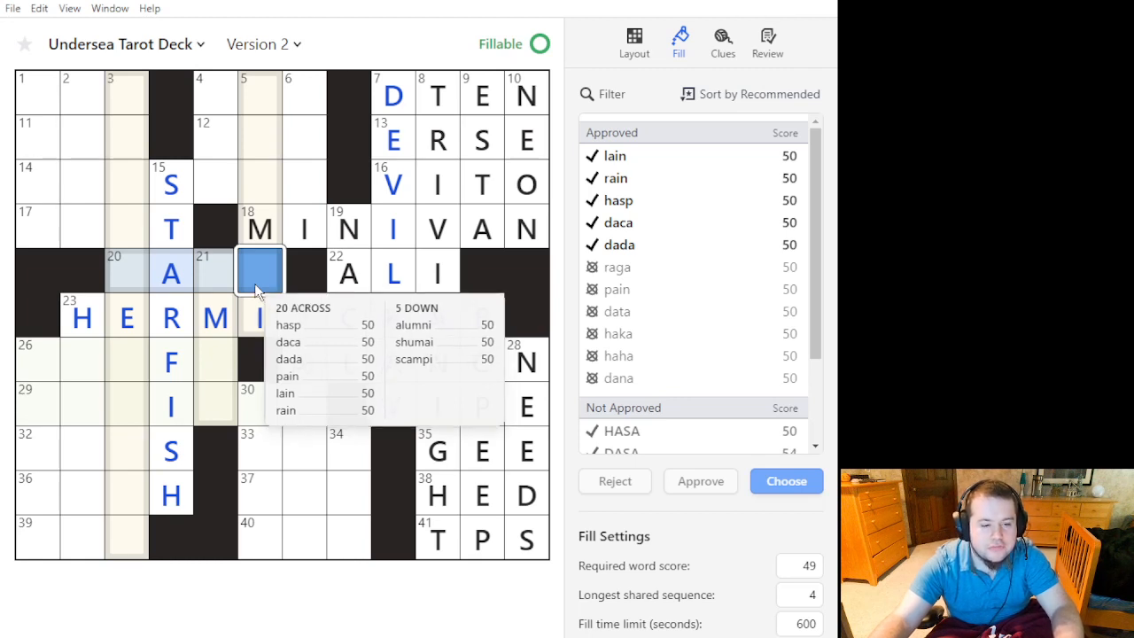
Preview DREIDUP and ateinto as fills for 29 Across.
left_click(215, 403)
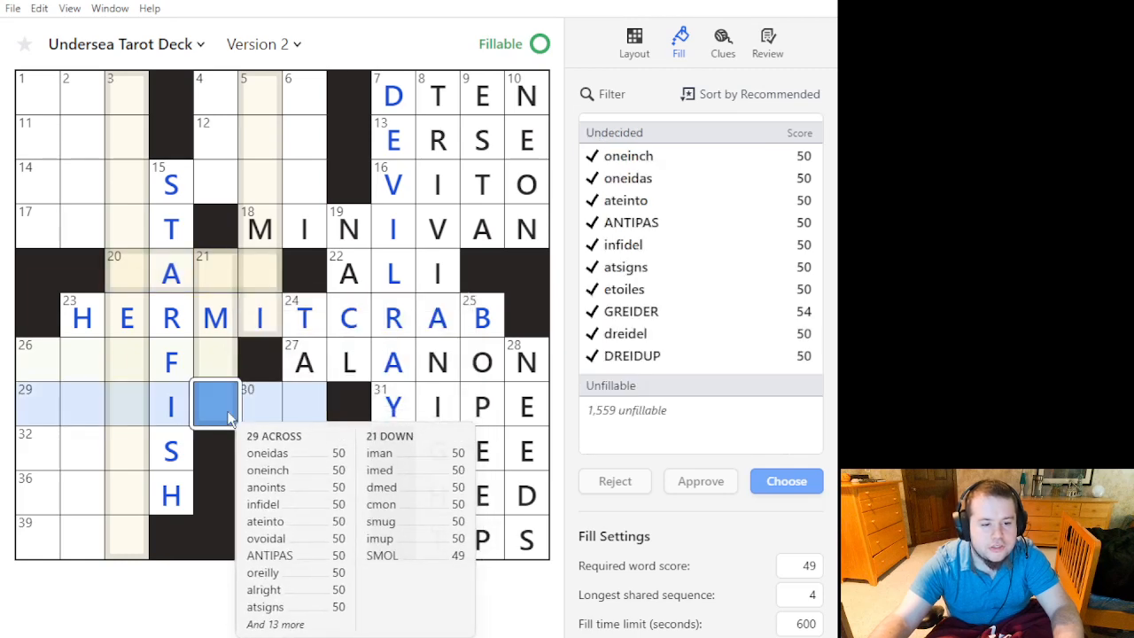
left_click(704, 355)
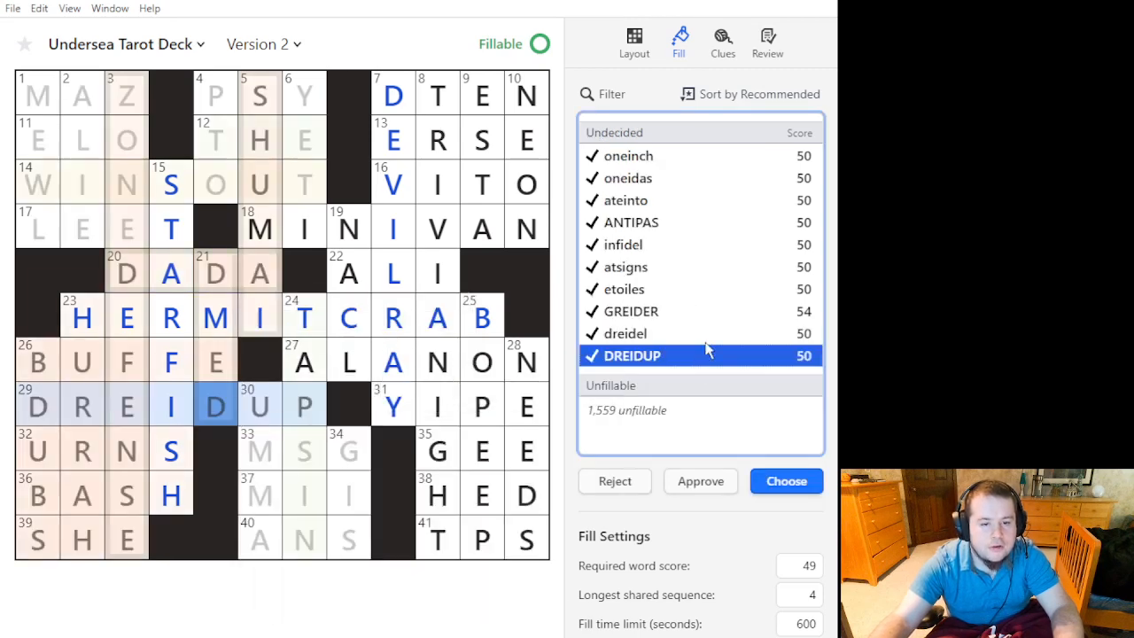
left_click(731, 202)
left_click(688, 355)
Select dreidel, atsigns, oneinch and infidel among the 29 Across candidates and approve them.
left_click(691, 335)
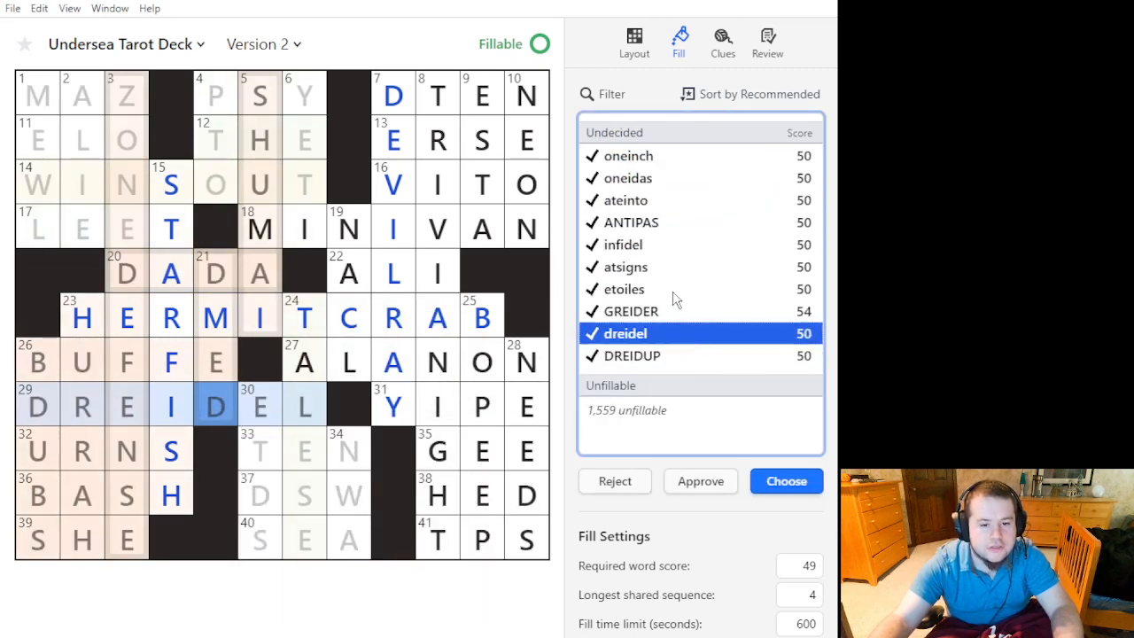
left_click(657, 269, "ctrl")
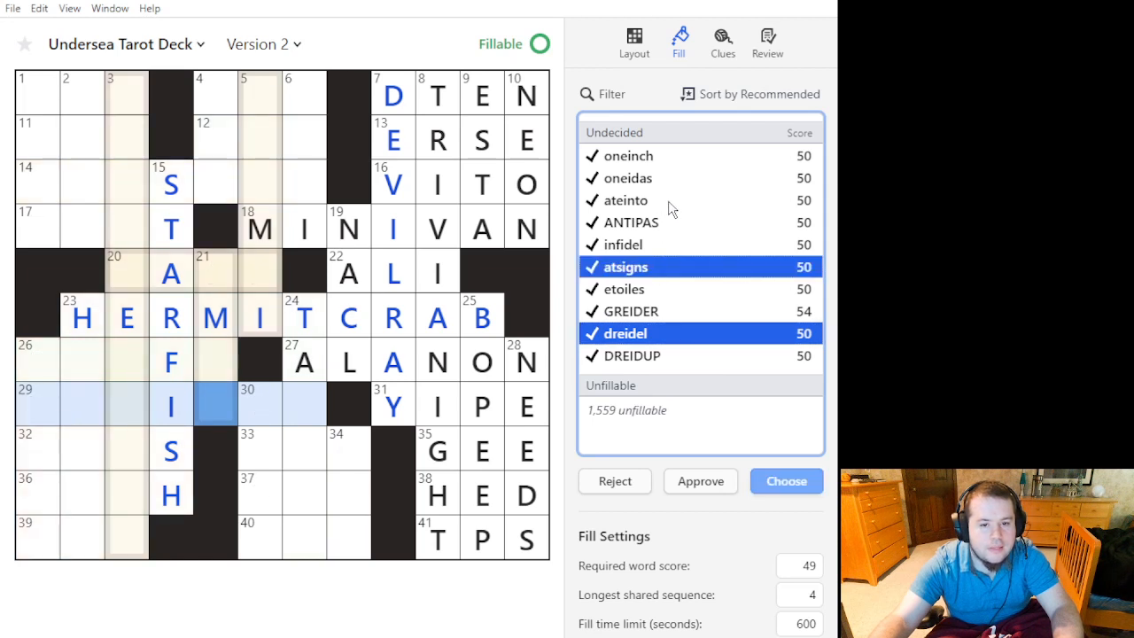
left_click(676, 158, "ctrl")
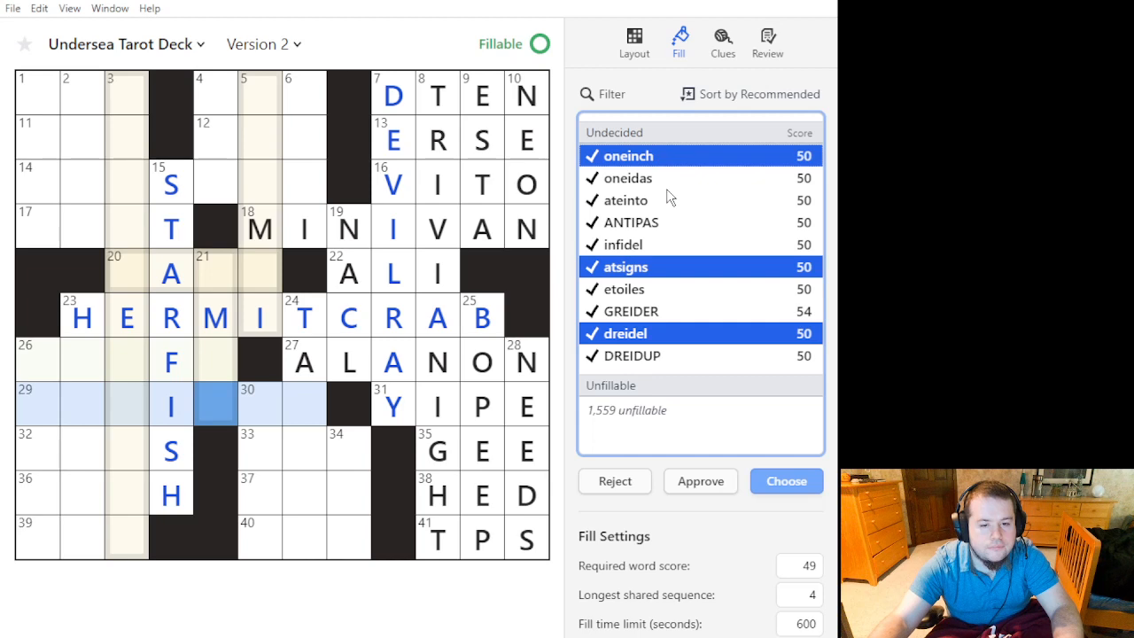
left_click(664, 246, "ctrl")
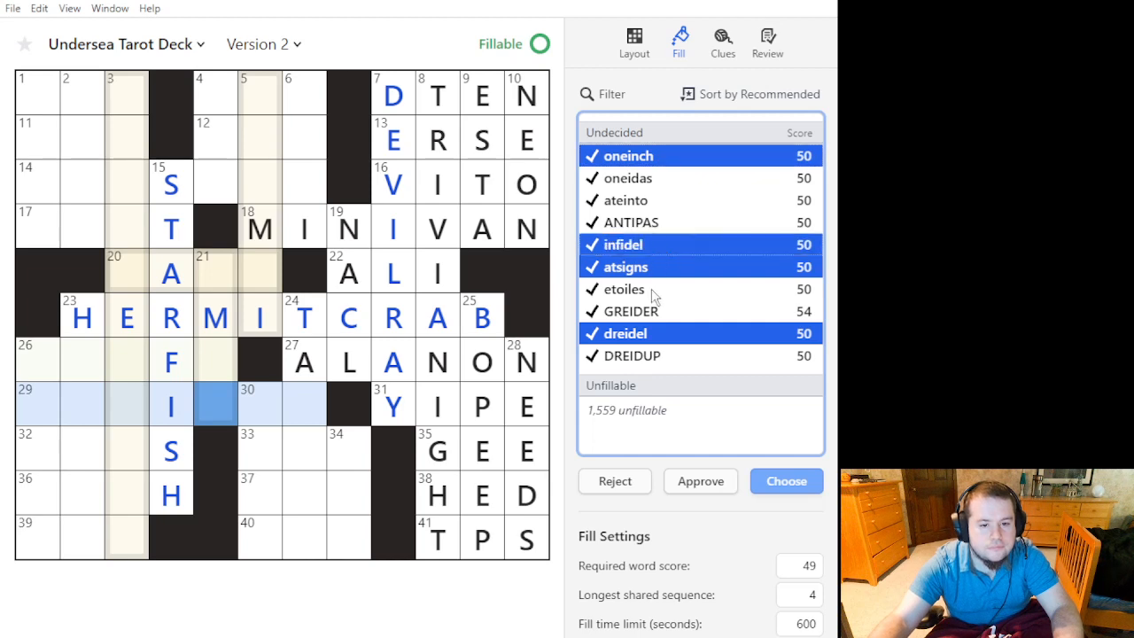
left_click(691, 481)
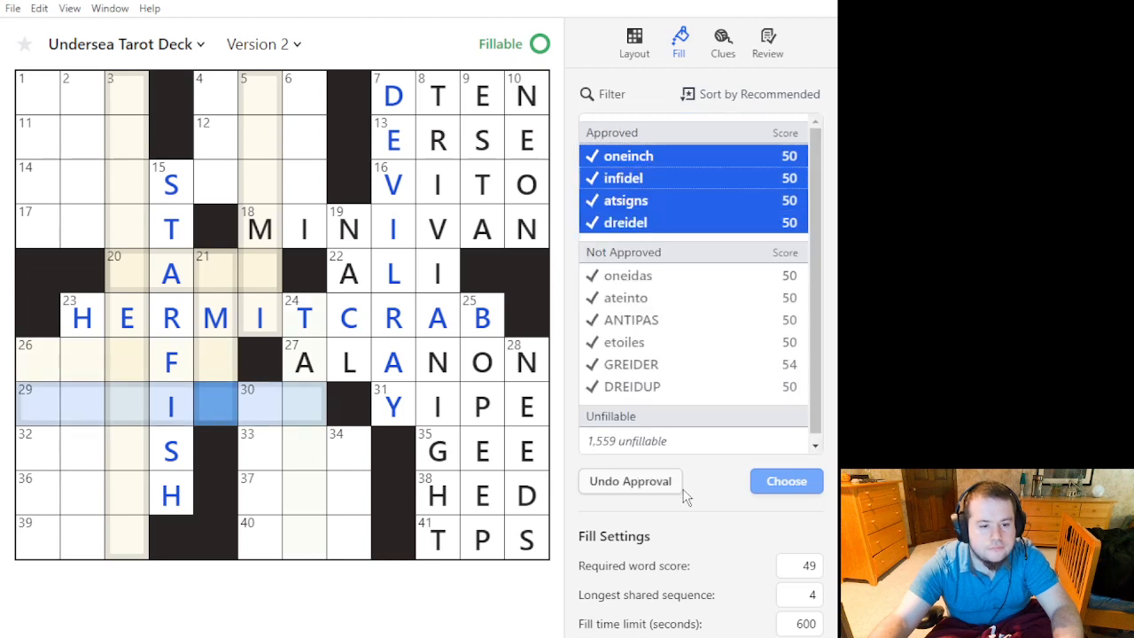
Approve corfu and caffe as candidates for 26 Across.
left_click(87, 363)
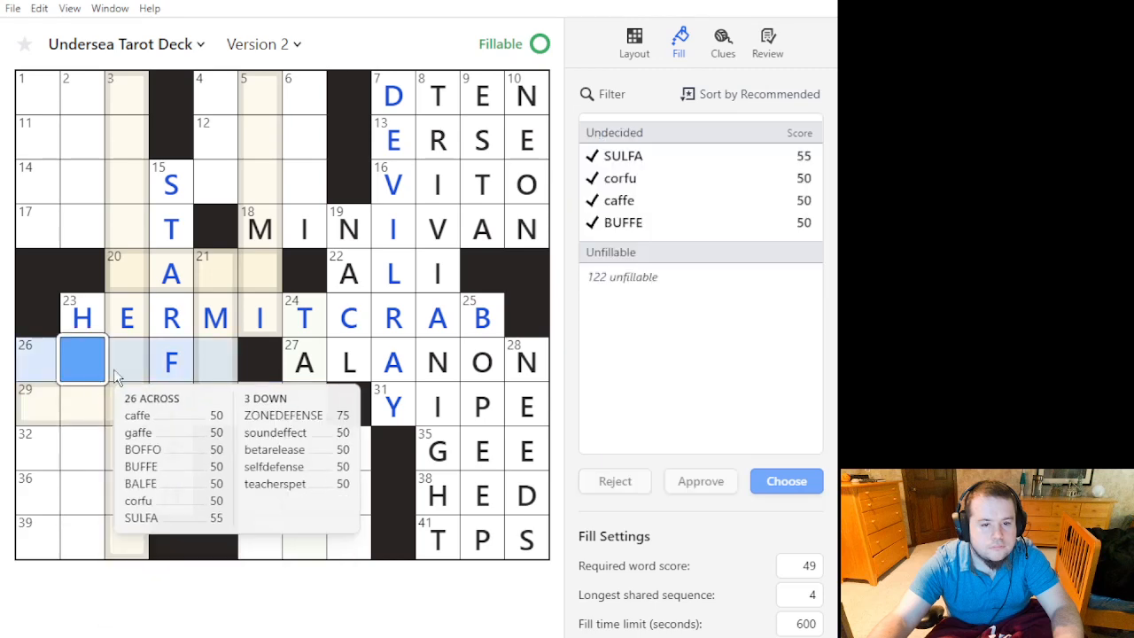
left_click(726, 181)
left_click(720, 202, "shift")
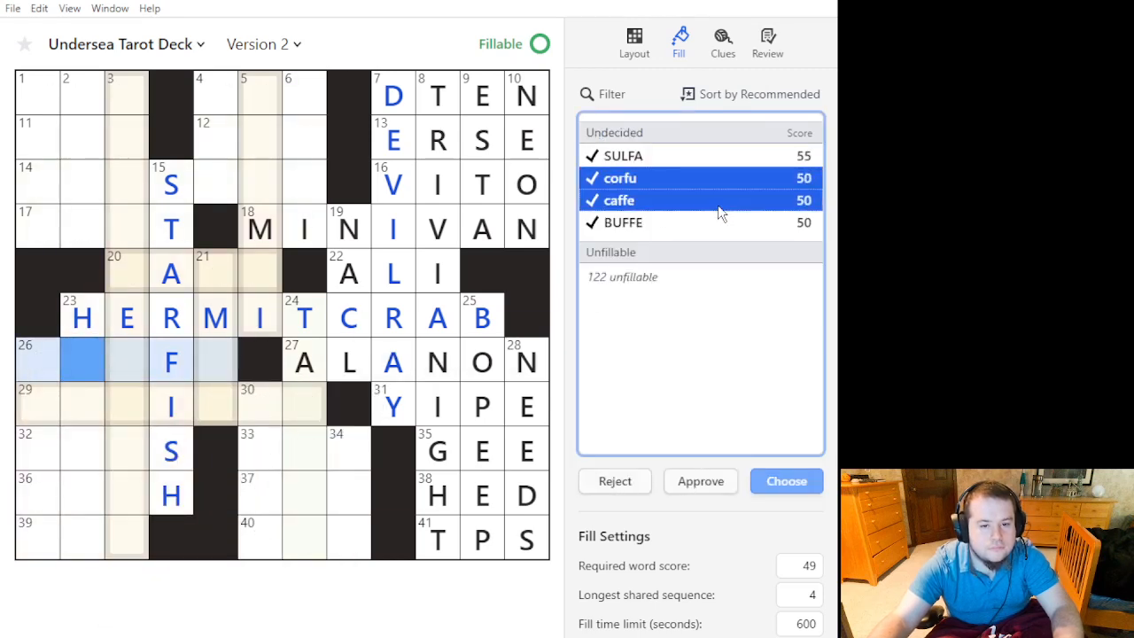
left_click(711, 485)
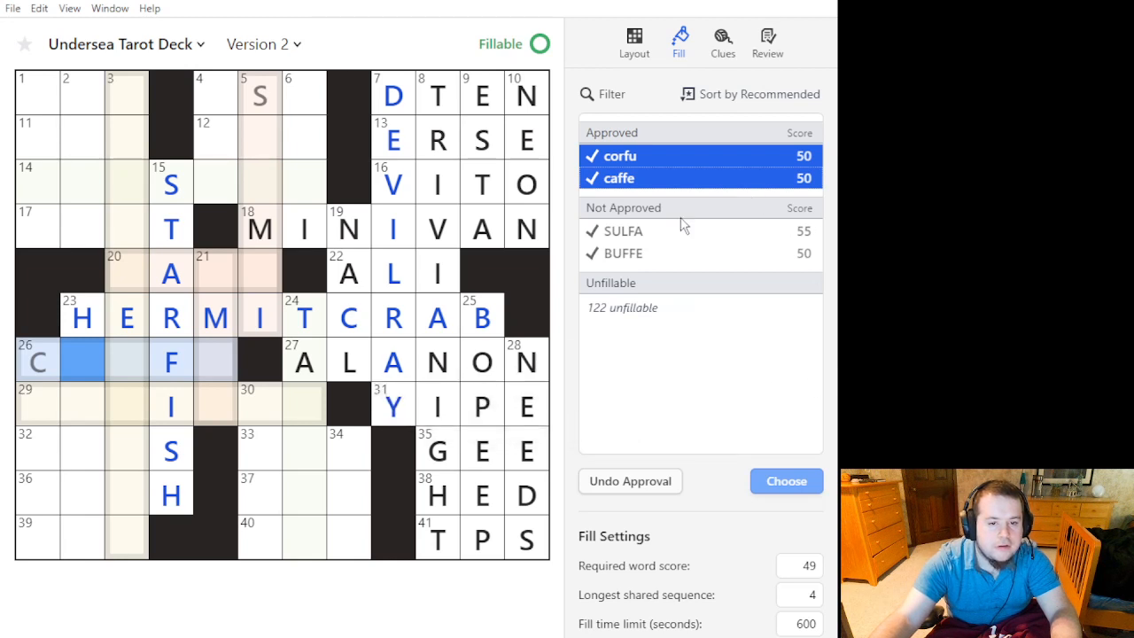
Preview SULFA at 26 Across and check the candidates for 32 Across and 26 Down.
left_click(625, 233)
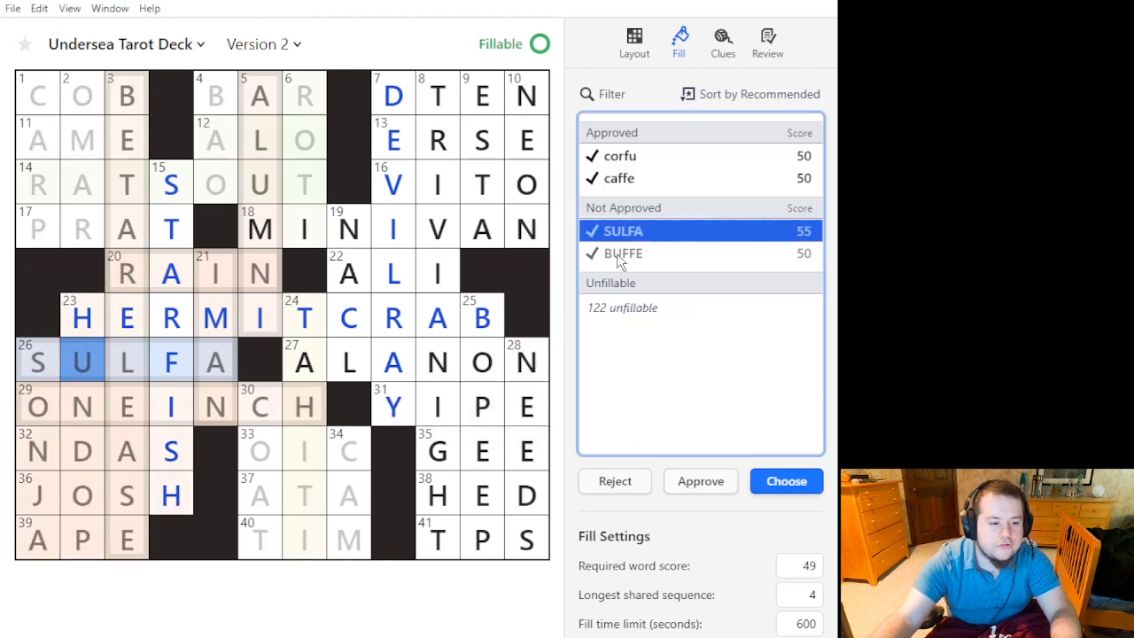
left_click(127, 448)
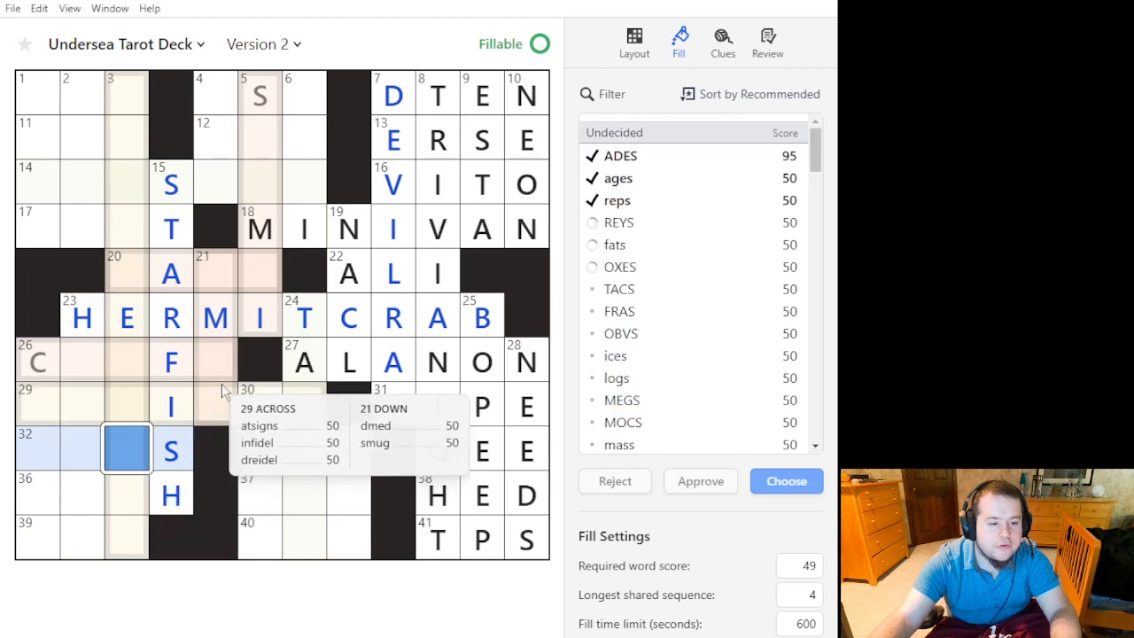
left_click(37, 368)
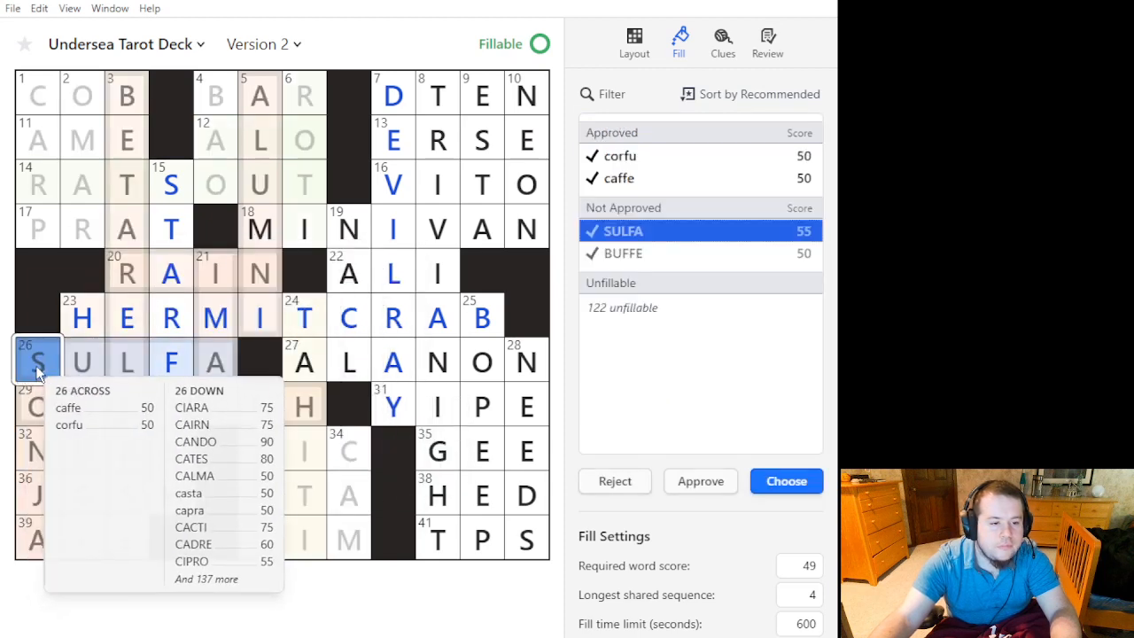
type("c")
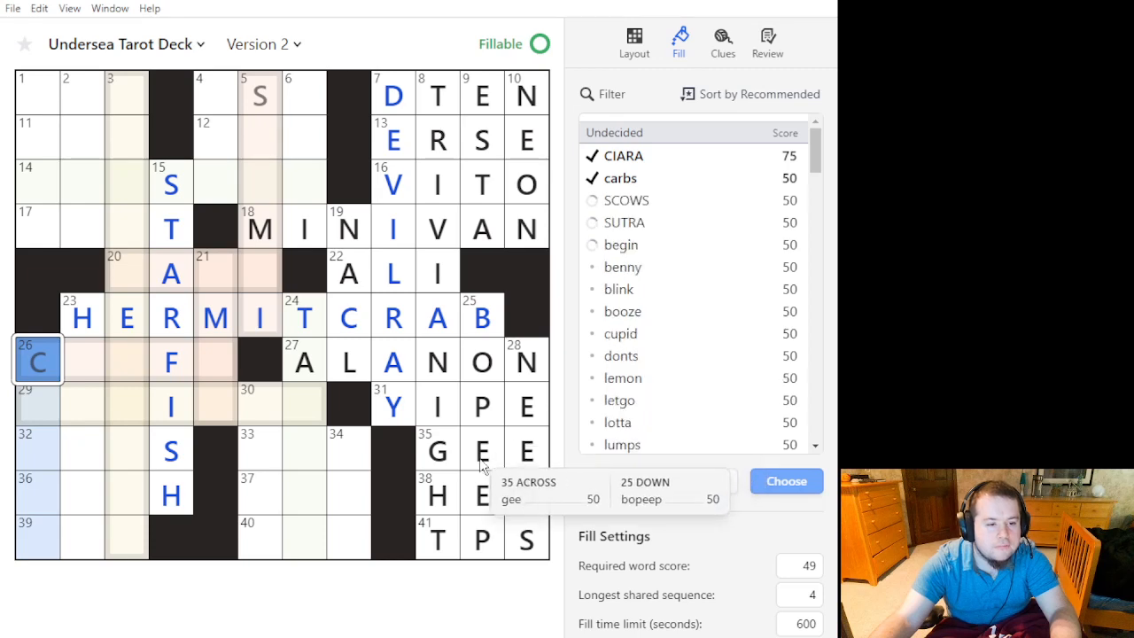
Preview soundeffect at 3 Down and place it in the grid.
left_click(127, 405)
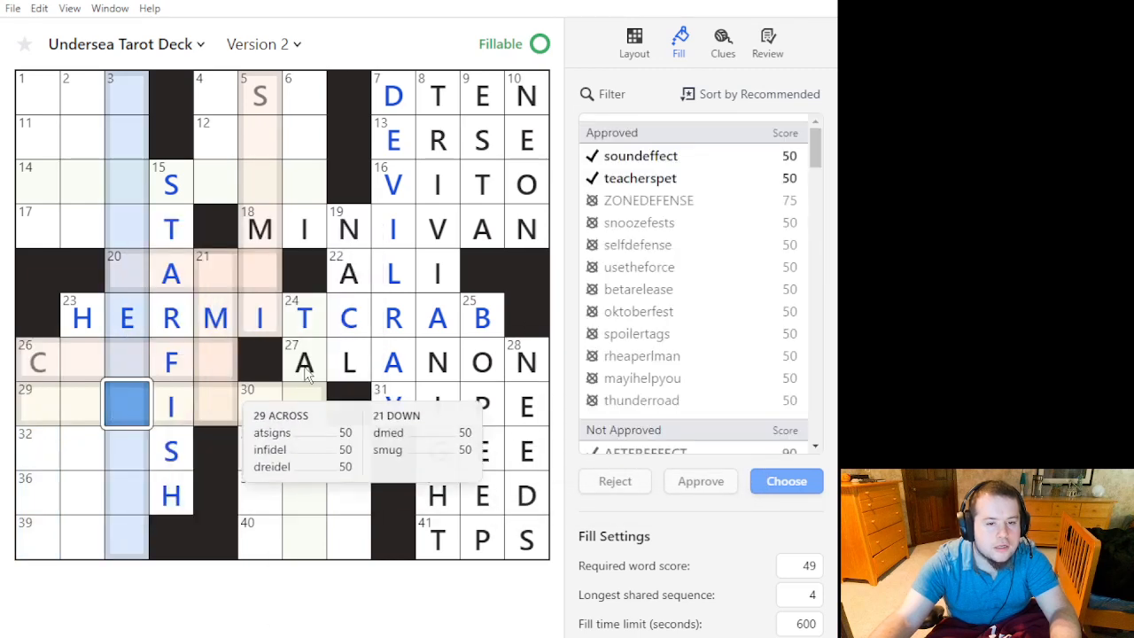
left_click(694, 162)
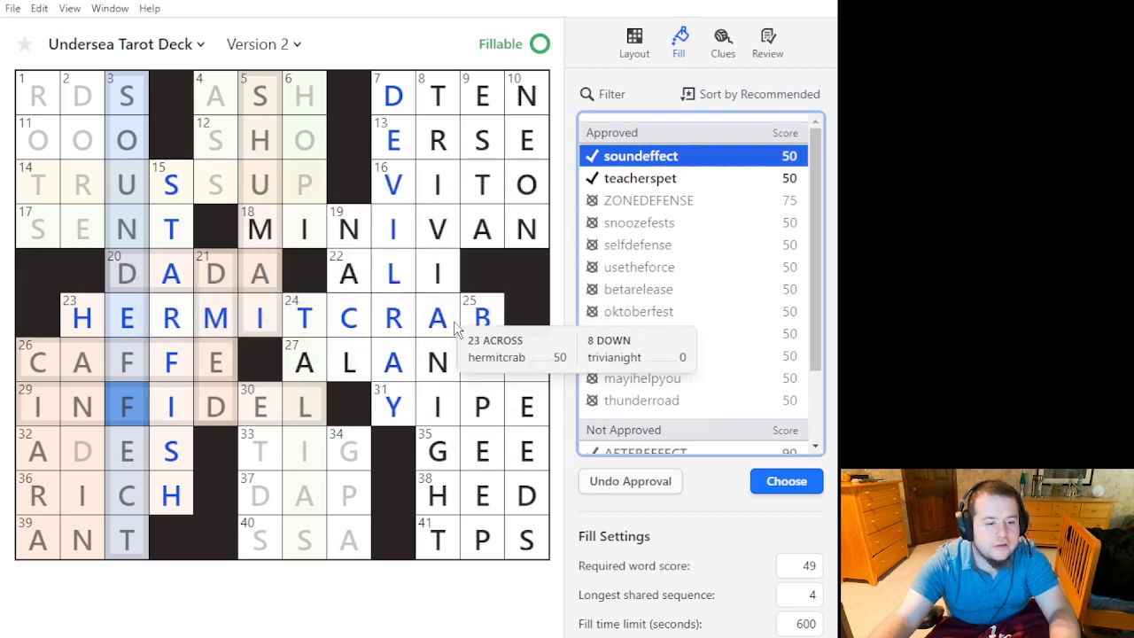
left_click(616, 164)
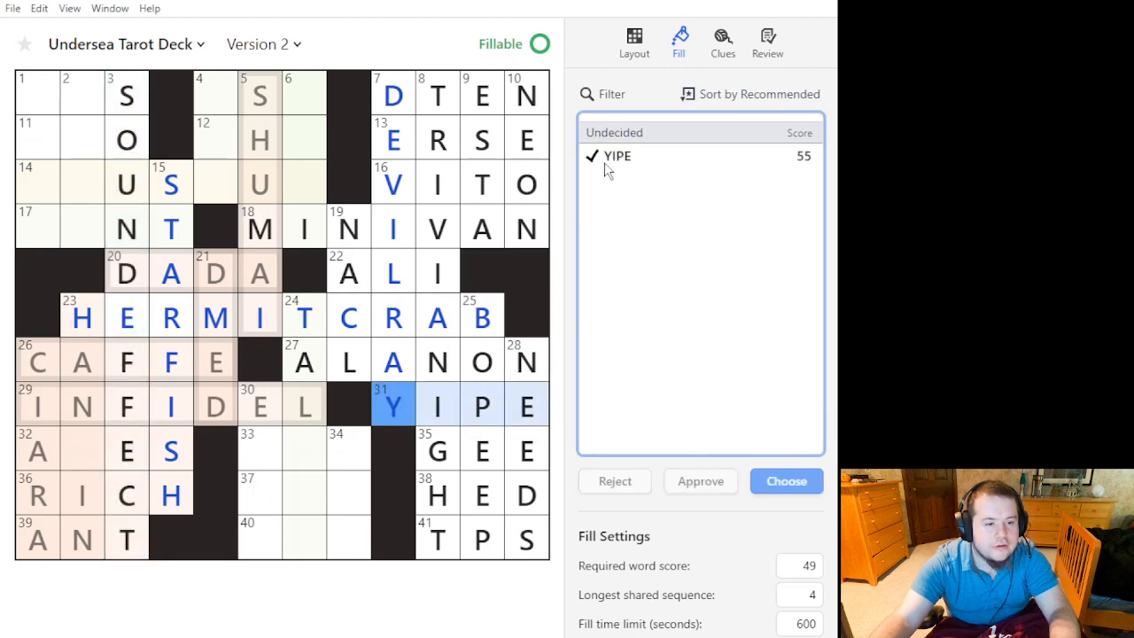
Place infidel at 29 Across and check the candidates for 23 Down.
left_click(266, 400)
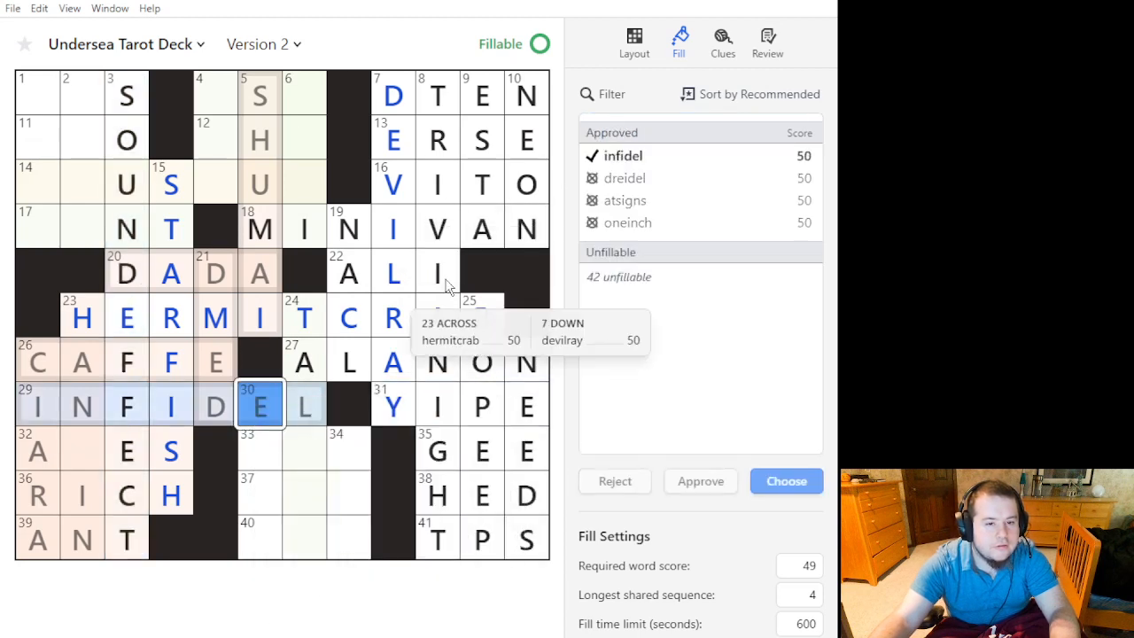
left_click(686, 155)
left_click(83, 450)
left_click(82, 451)
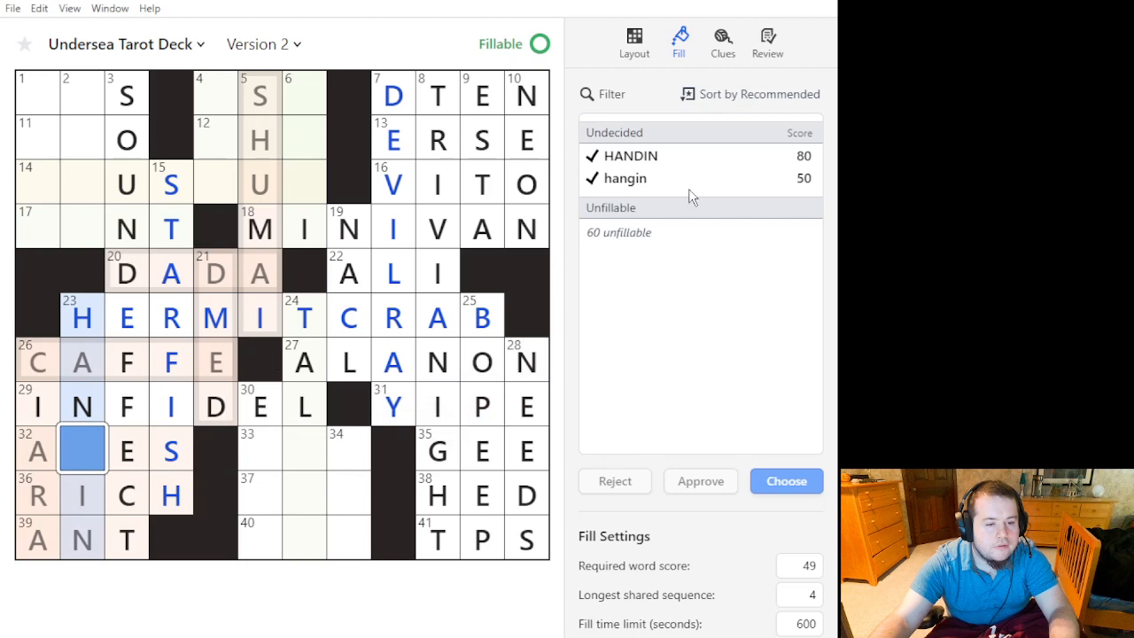
Undo the placement of soundeffect and infidel.
key("ctrl+z")
key("ctrl+z")
key("ctrl+z")
key("ctrl+z")
Turn the first square of 26 Across into a black square.
left_click(248, 414)
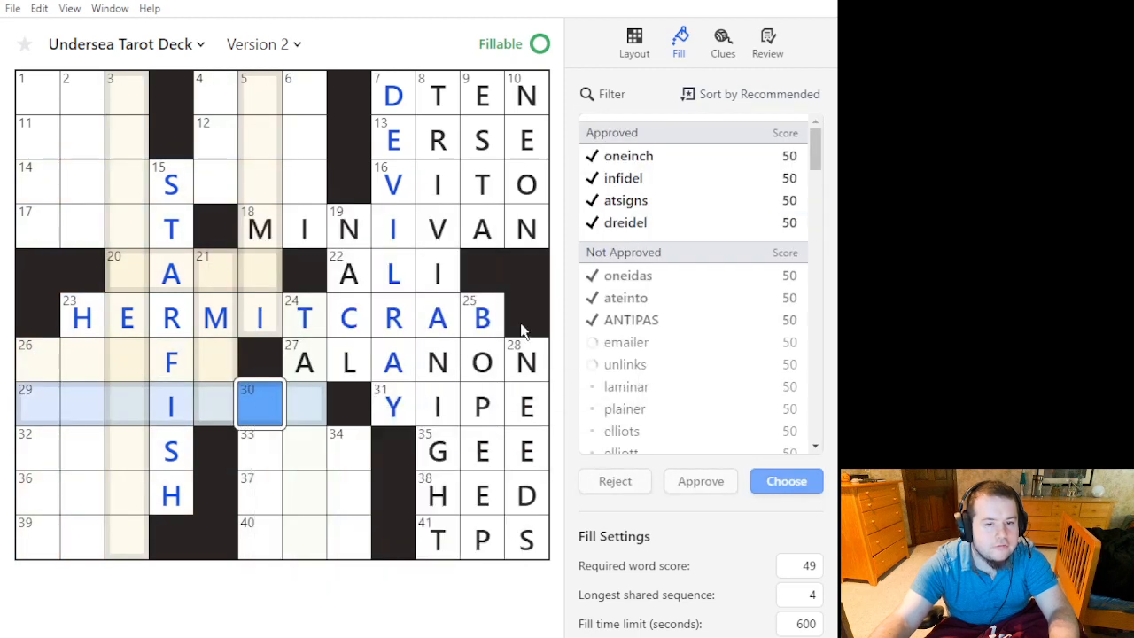
left_click(21, 365)
key("period")
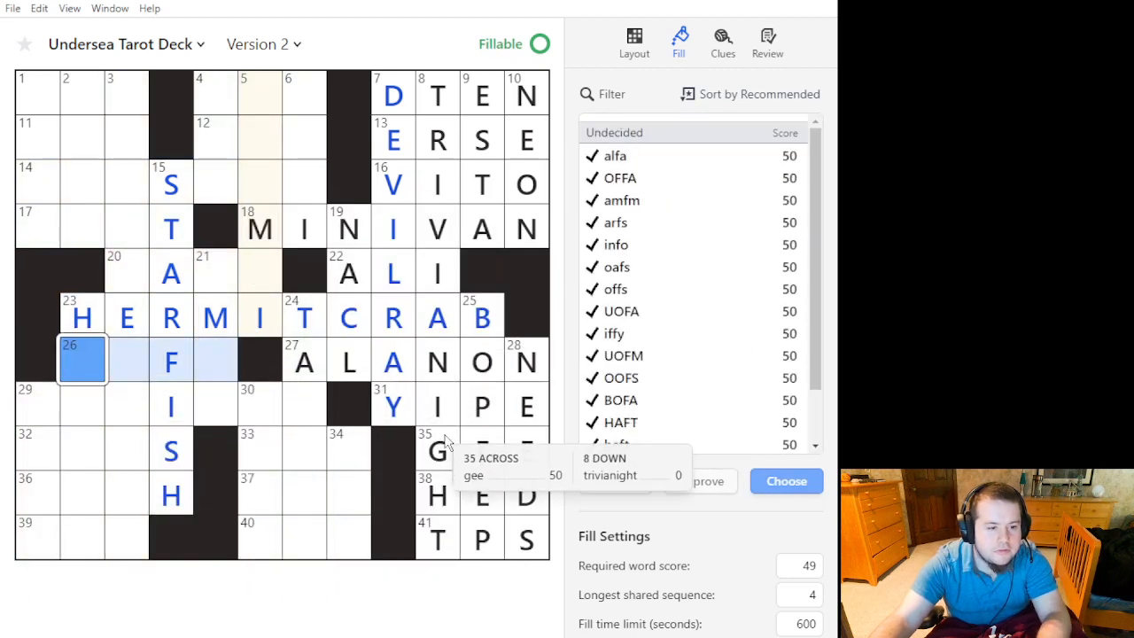
Preview ATETHEONION and AFTEREFFECT as fills for 3 Down.
left_click(47, 409)
double_click(113, 402)
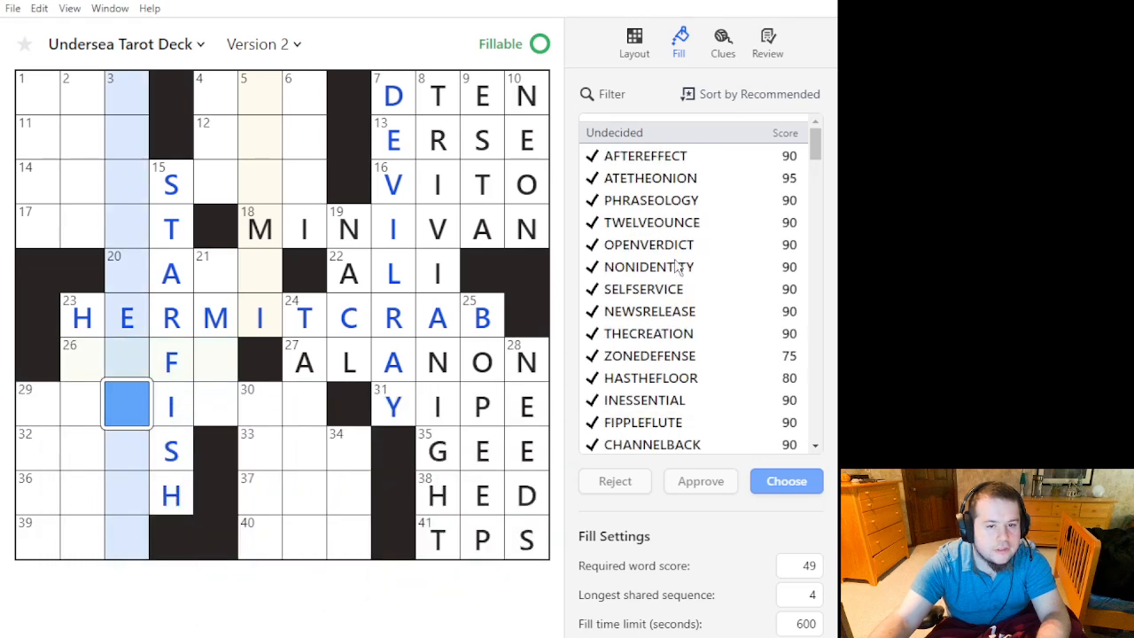
left_click(666, 178)
left_click(671, 157)
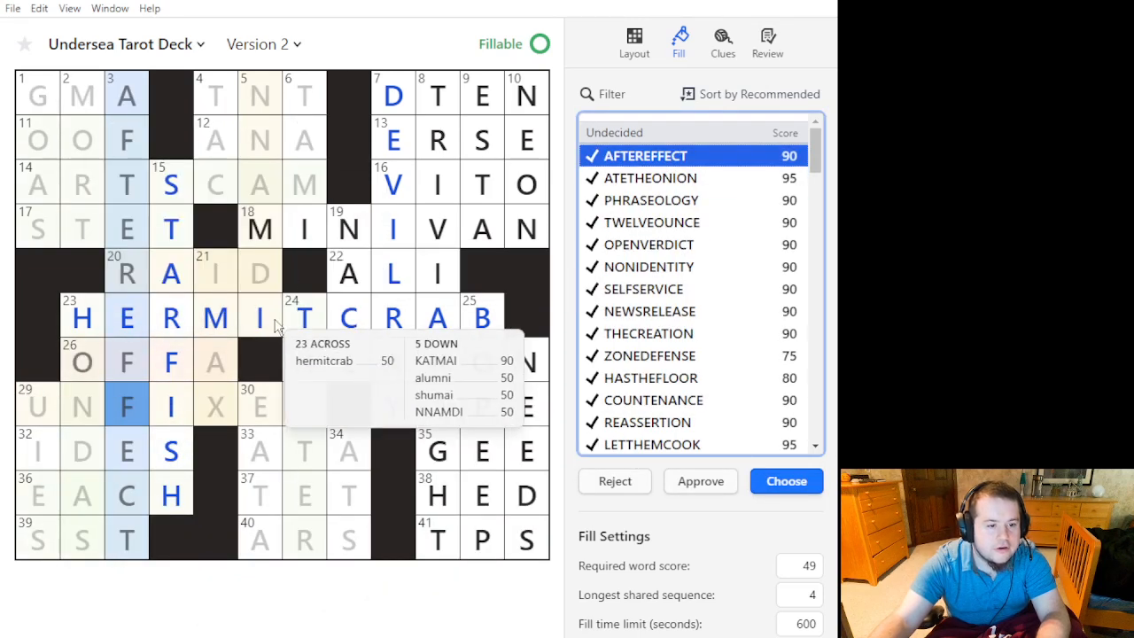
Look through the candidates for the shortened 26 Across and preview alfa.
left_click(231, 370)
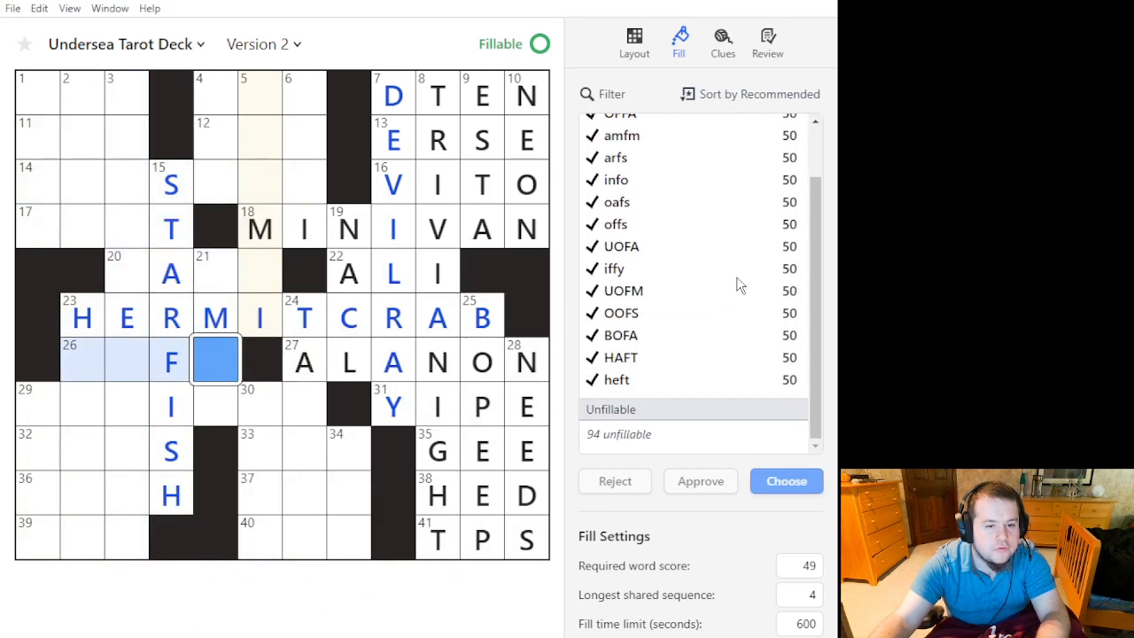
scroll(675, 285, "up", 2)
left_click(221, 401)
left_click(226, 363)
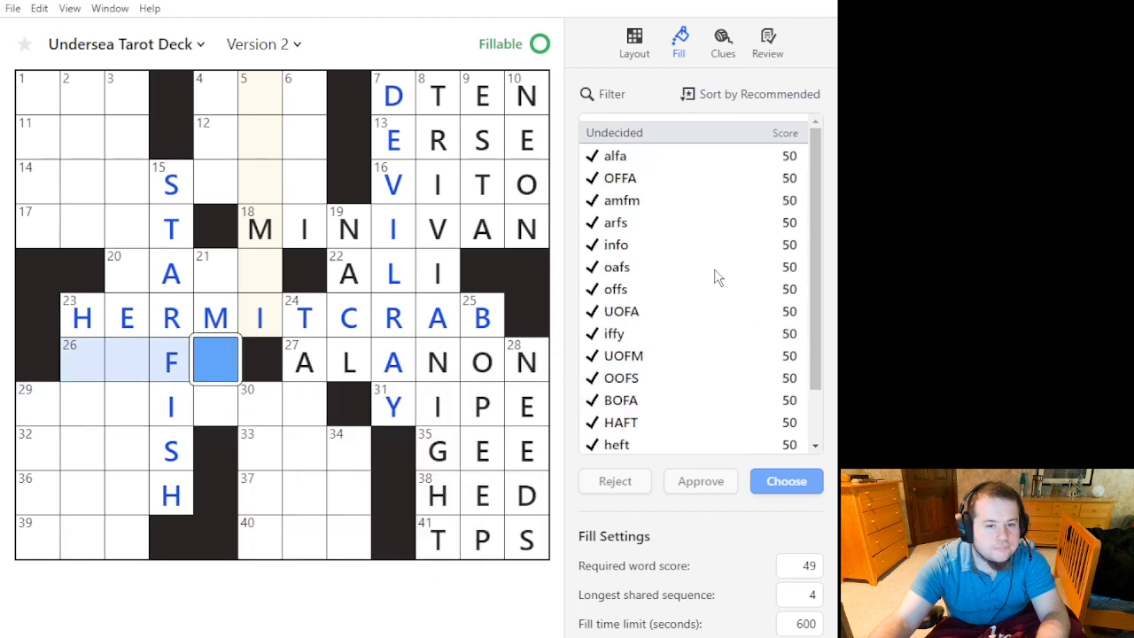
left_click(710, 164)
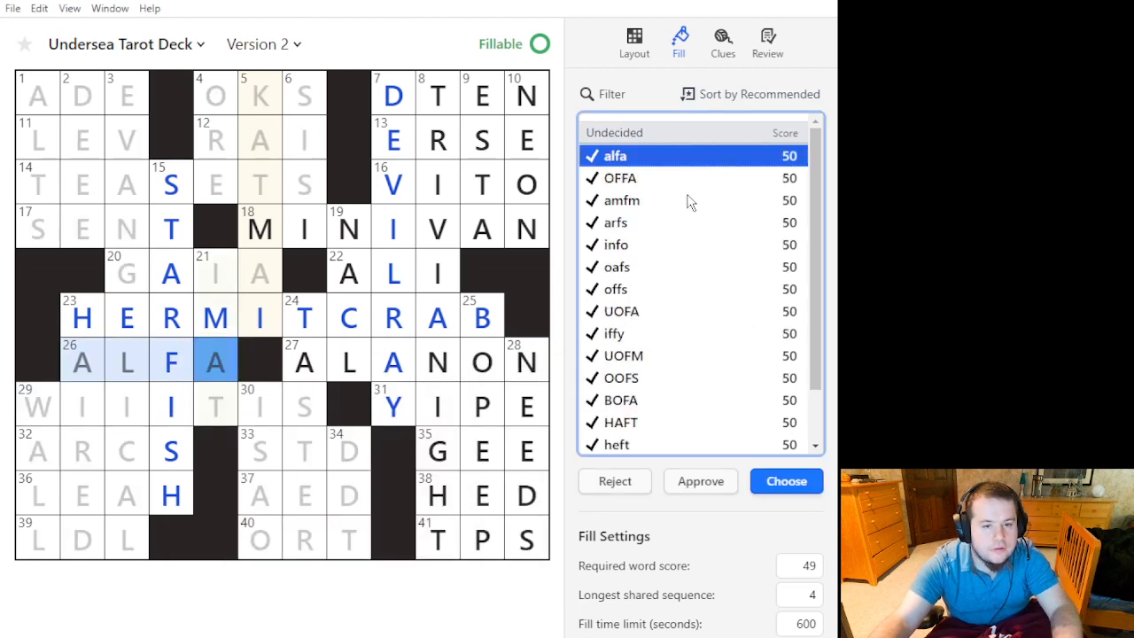
Approve alfa, amfm, arfs, info, oafs, offs, iffy, UOFM, OOFS, HAFT and heft as candidates for 26 Across.
left_click(690, 202, "ctrl")
left_click(678, 225, "ctrl")
left_click(670, 248, "ctrl")
left_click(660, 269, "ctrl")
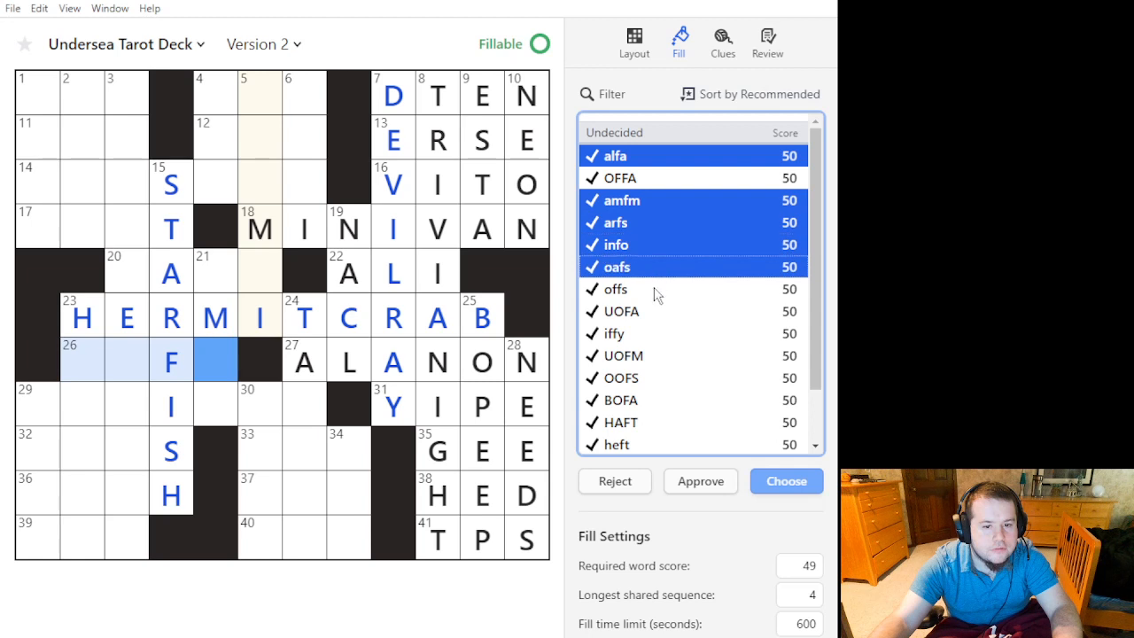
left_click(657, 291, "ctrl")
scroll(653, 305, "down", 2)
left_click(645, 271, "ctrl")
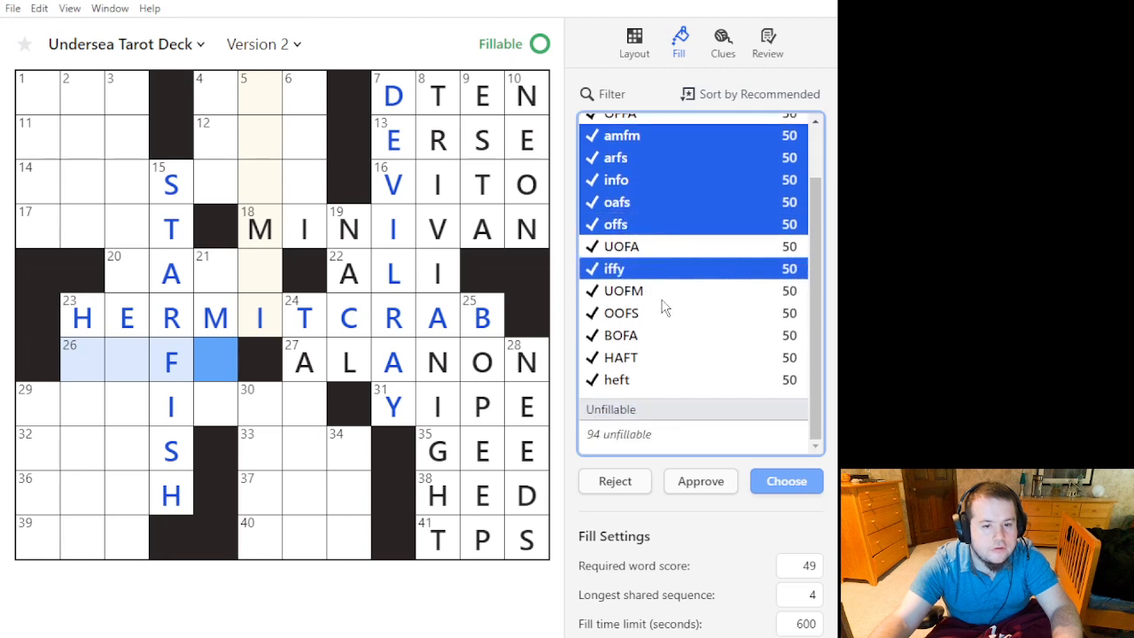
left_click(667, 297, "ctrl")
left_click(671, 317, "ctrl")
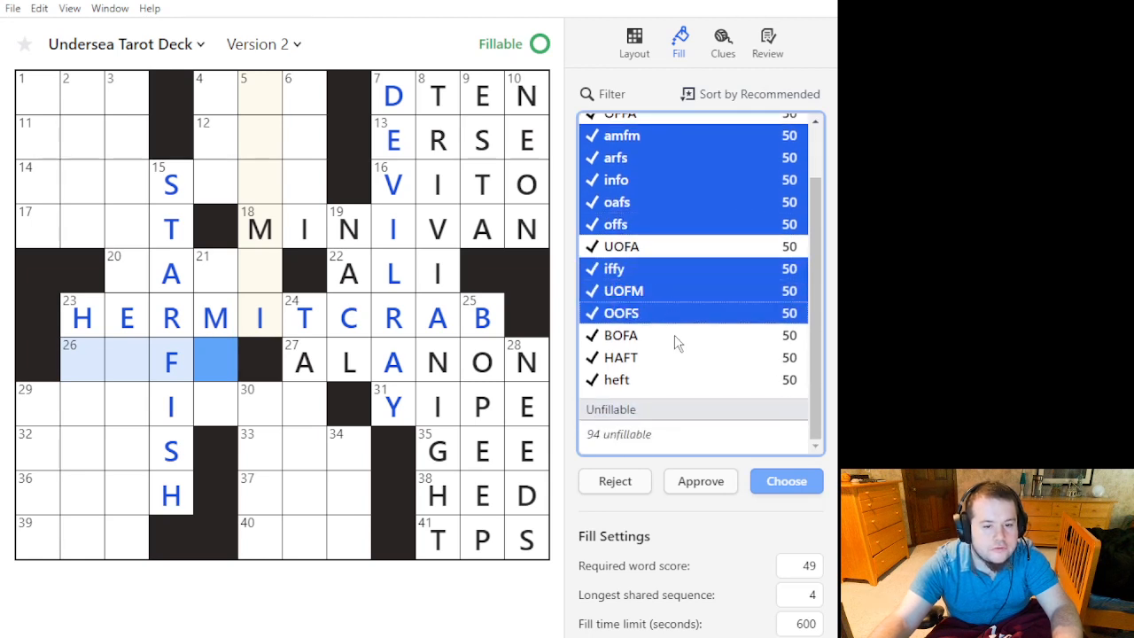
left_click(675, 361, "ctrl")
left_click(677, 380, "ctrl")
left_click(709, 480)
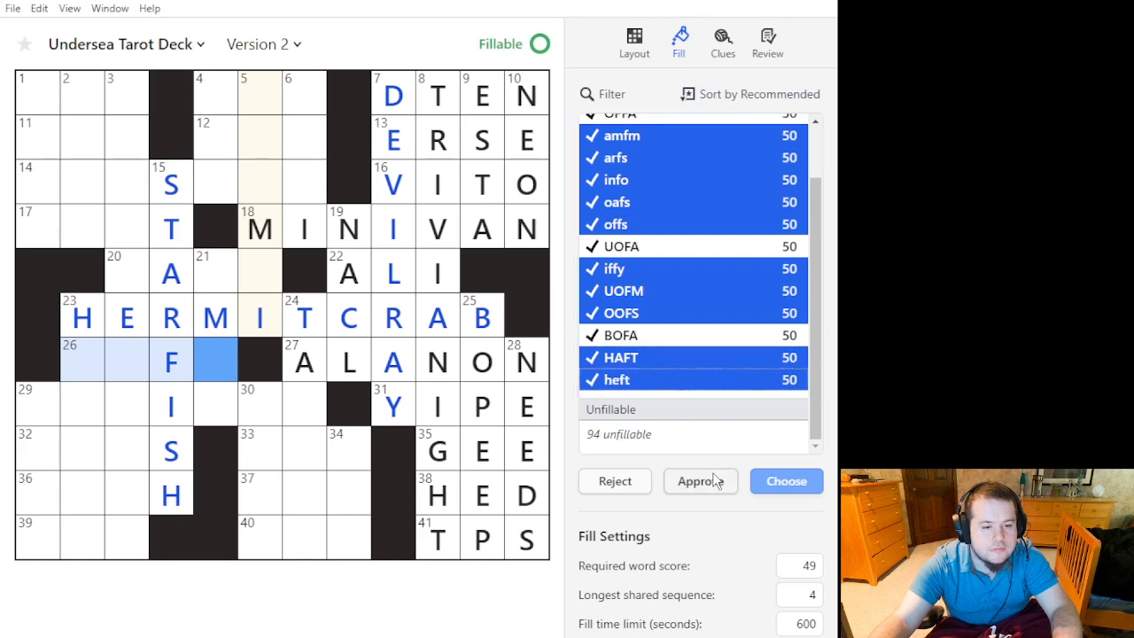
Sort the fill candidates by word score and preview LETTHEMCOOK for 3 Down.
left_click(253, 417)
left_click(753, 94)
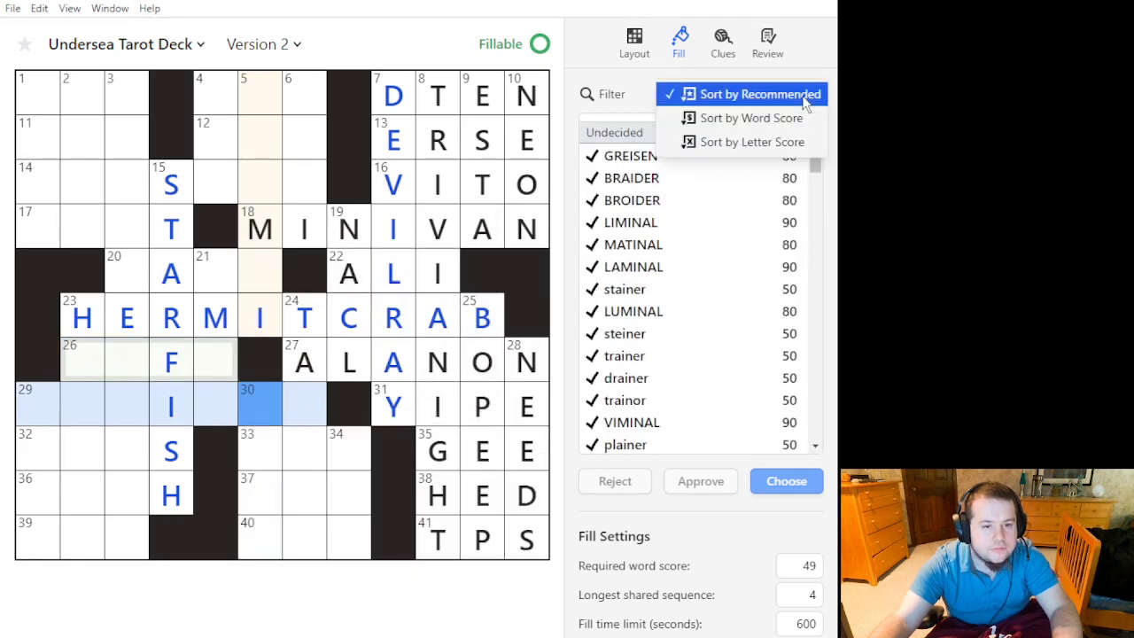
left_click(804, 95)
double_click(127, 197)
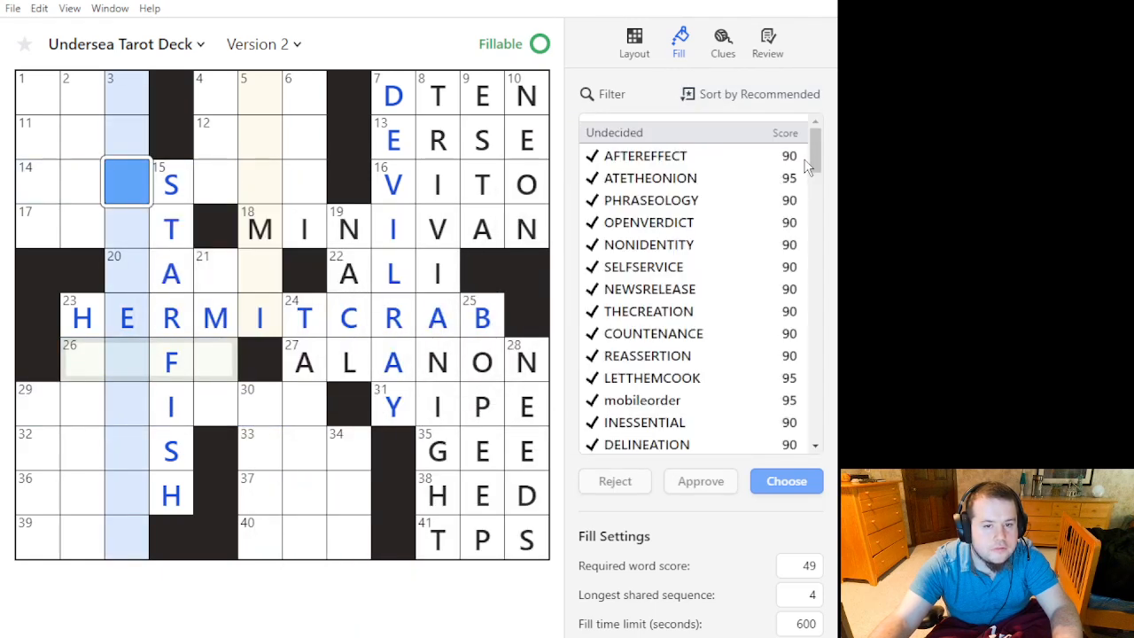
left_click(781, 95)
left_click(771, 118)
left_click(763, 178)
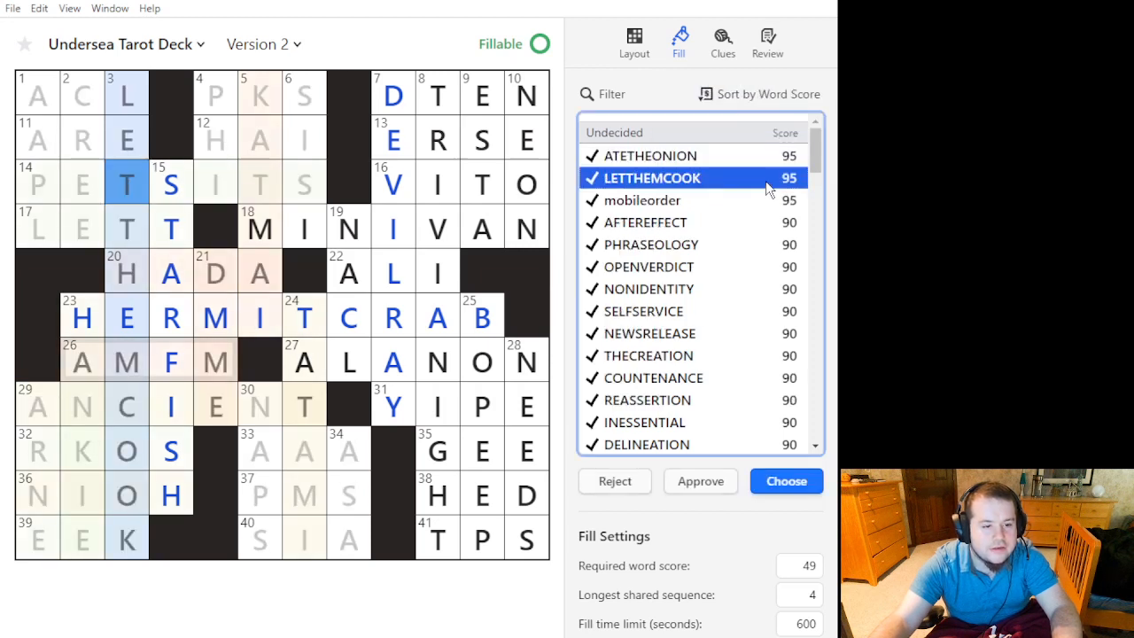
Check the candidates for 20 Across and approve alumni and scampi as candidates for 5 Down.
left_click(230, 271)
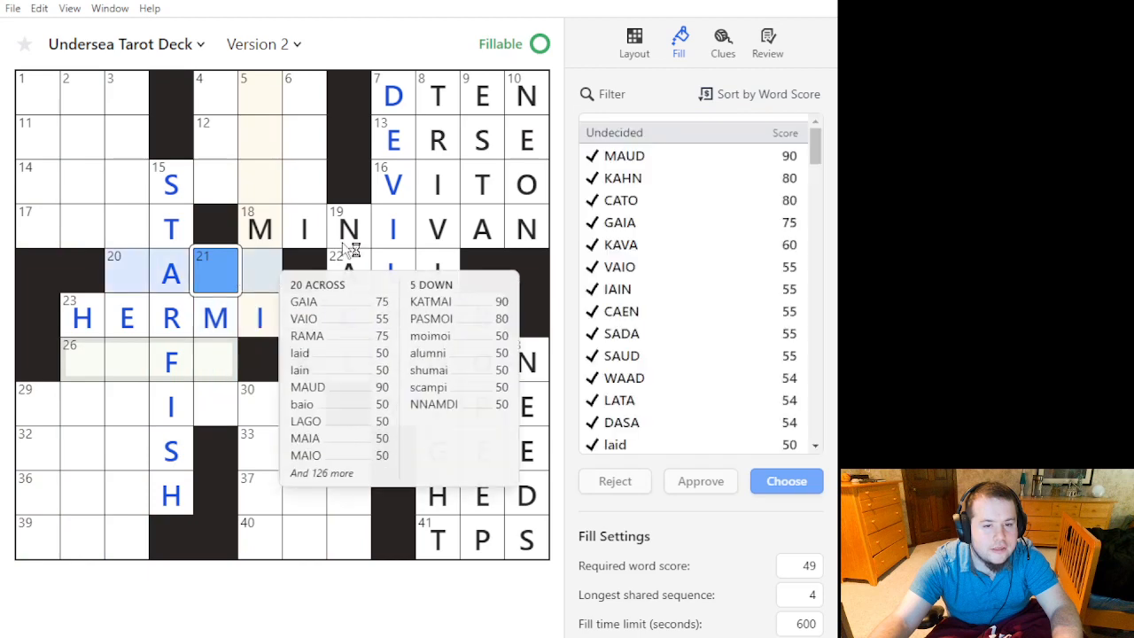
scroll(762, 213, "down", 10)
scroll(745, 226, "up", 10)
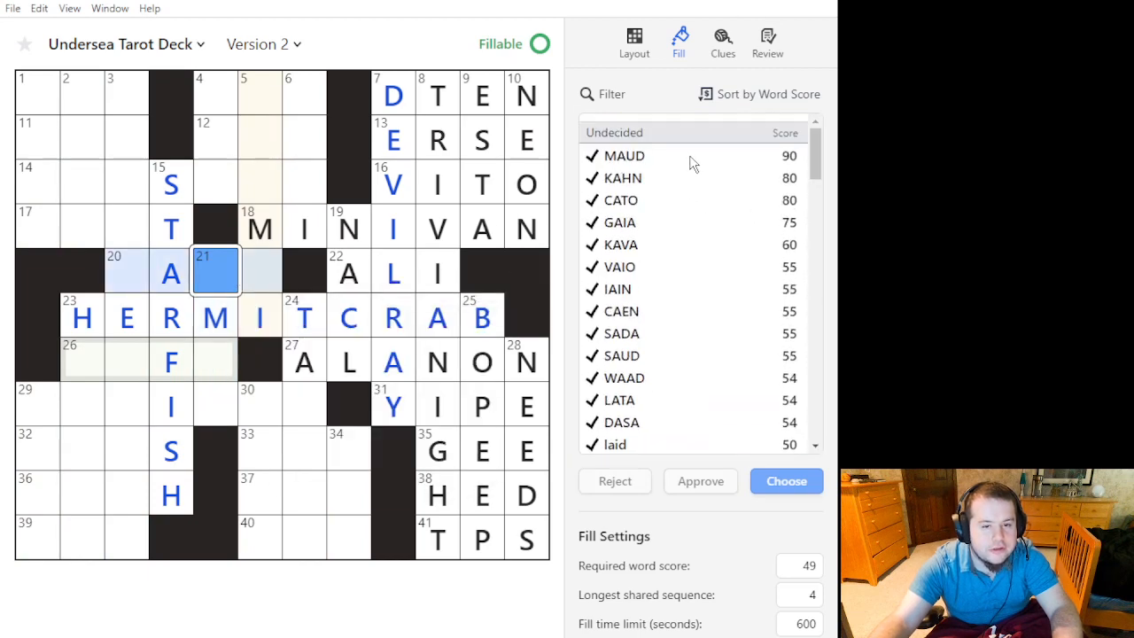
left_click(264, 271)
left_click(688, 227)
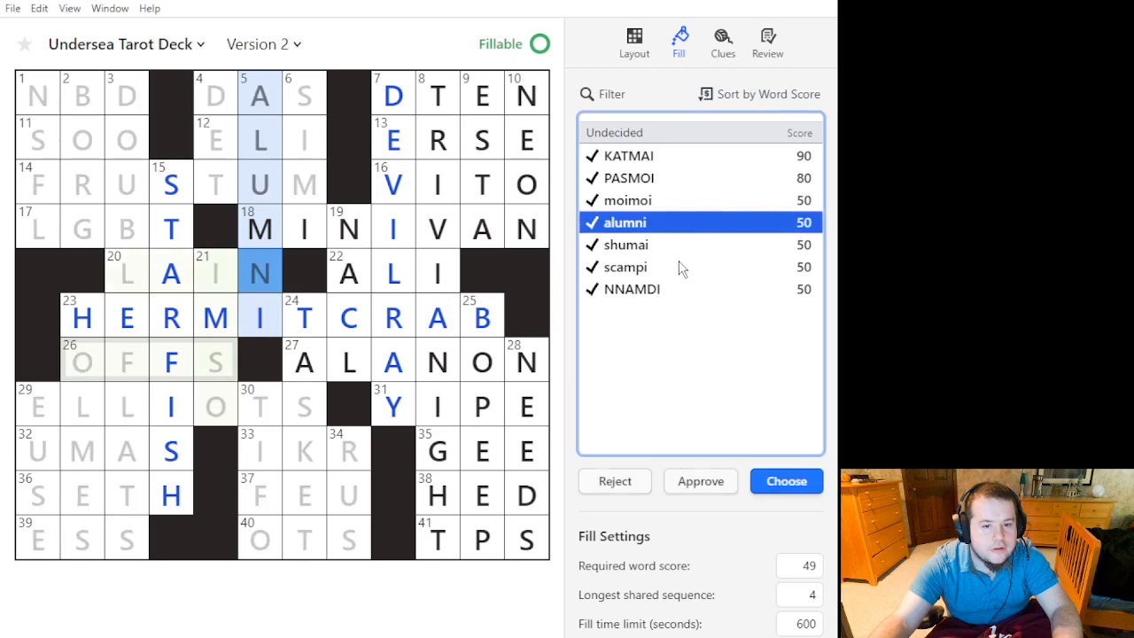
left_click(679, 267, "ctrl")
left_click(696, 481)
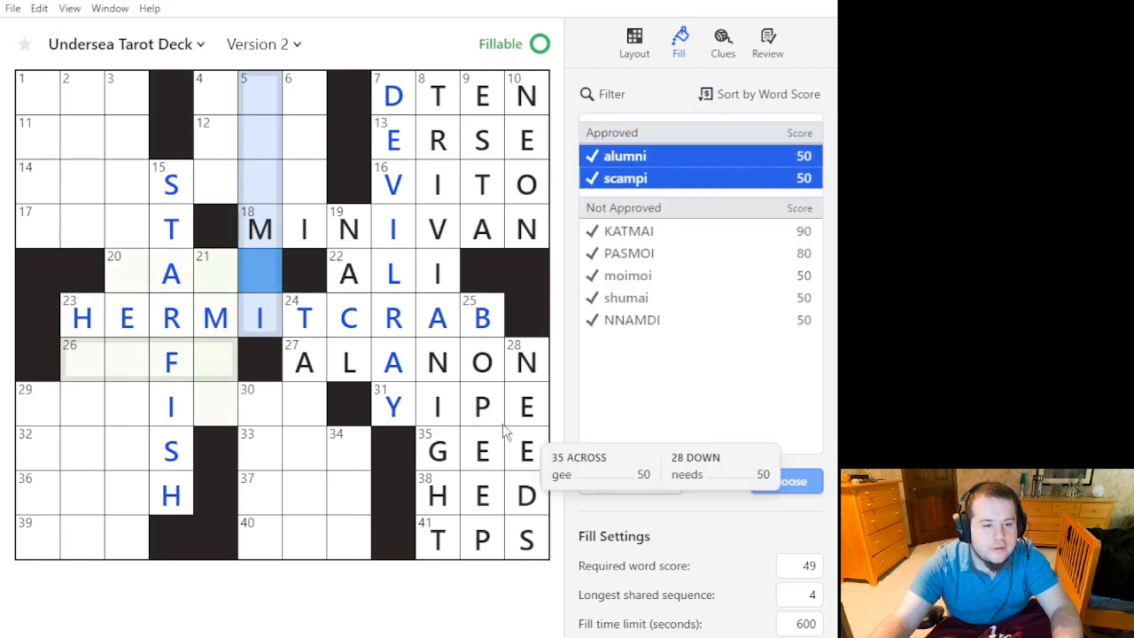
Preview KAHN for 20 Across and look through its other candidates.
left_click(249, 272)
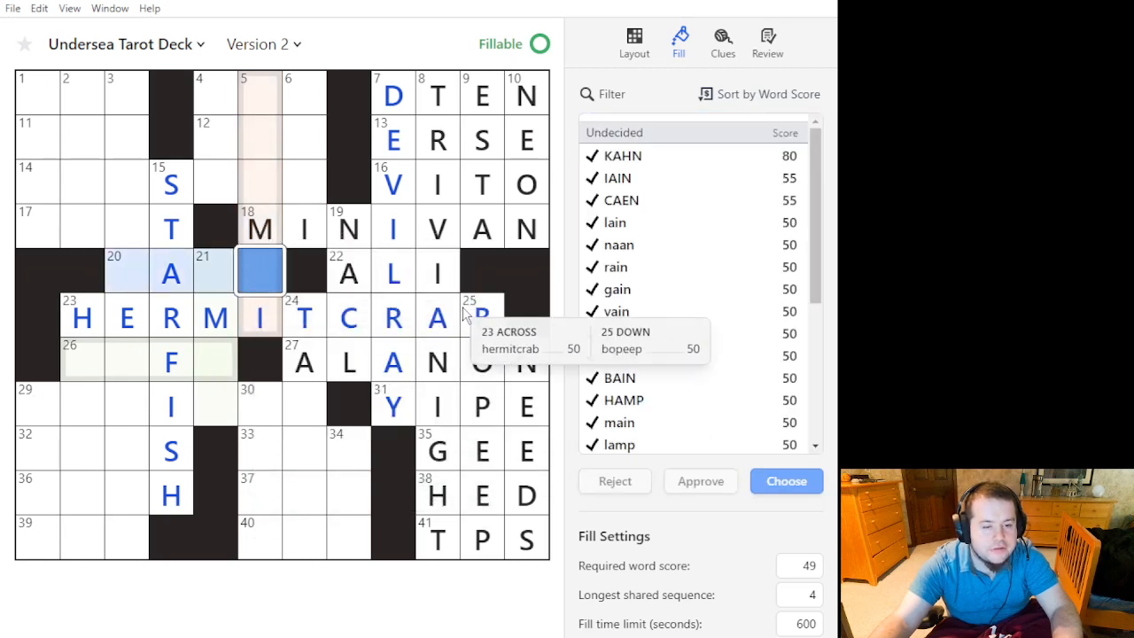
left_click(742, 156)
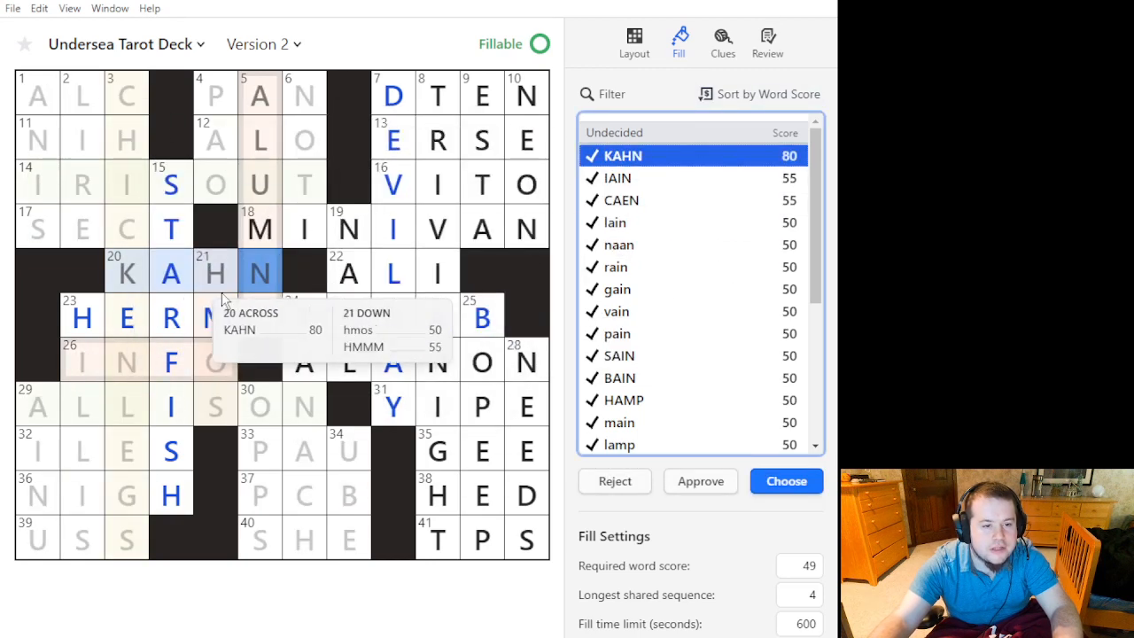
scroll(691, 363, "down", 3)
scroll(693, 368, "up", 3)
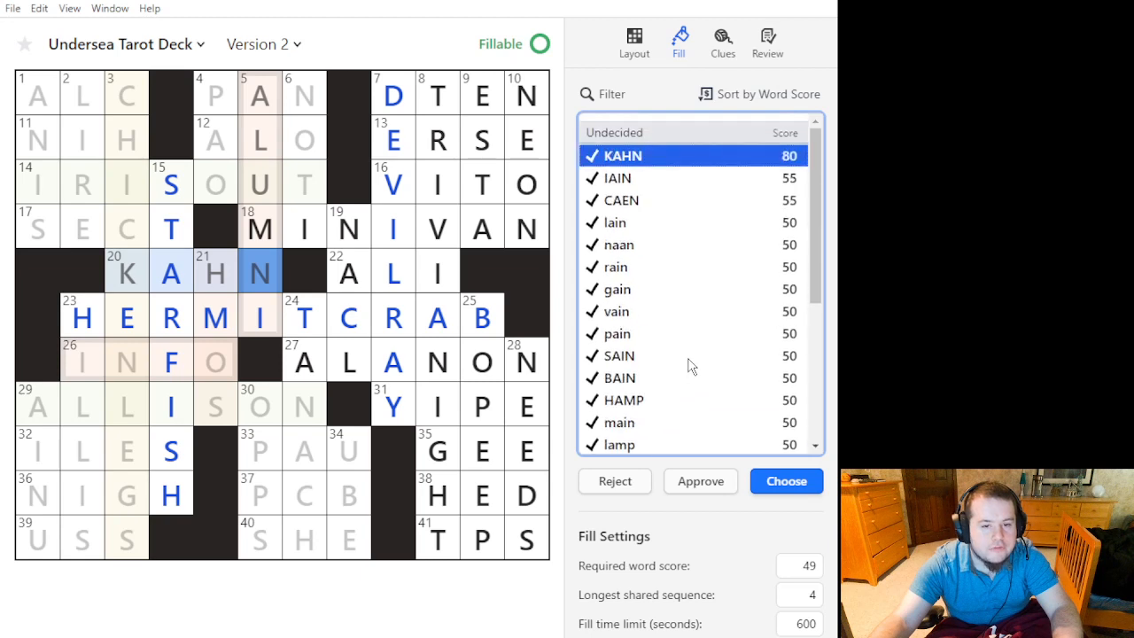
Approve lain, naan, rain, gain, vain, pain, main, lamp, hasp, rasp and gasp as candidates for 20 Across.
left_click(665, 222)
left_click(658, 246, "ctrl")
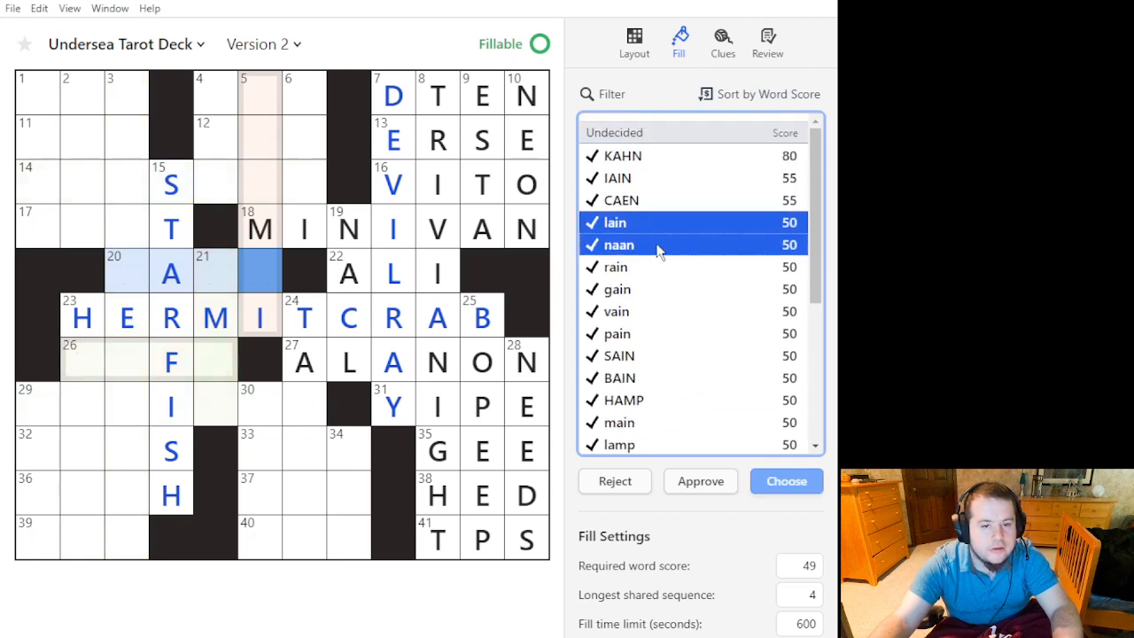
left_click(651, 267, "ctrl")
left_click(638, 289, "ctrl")
left_click(632, 311, "ctrl")
left_click(629, 355, "ctrl")
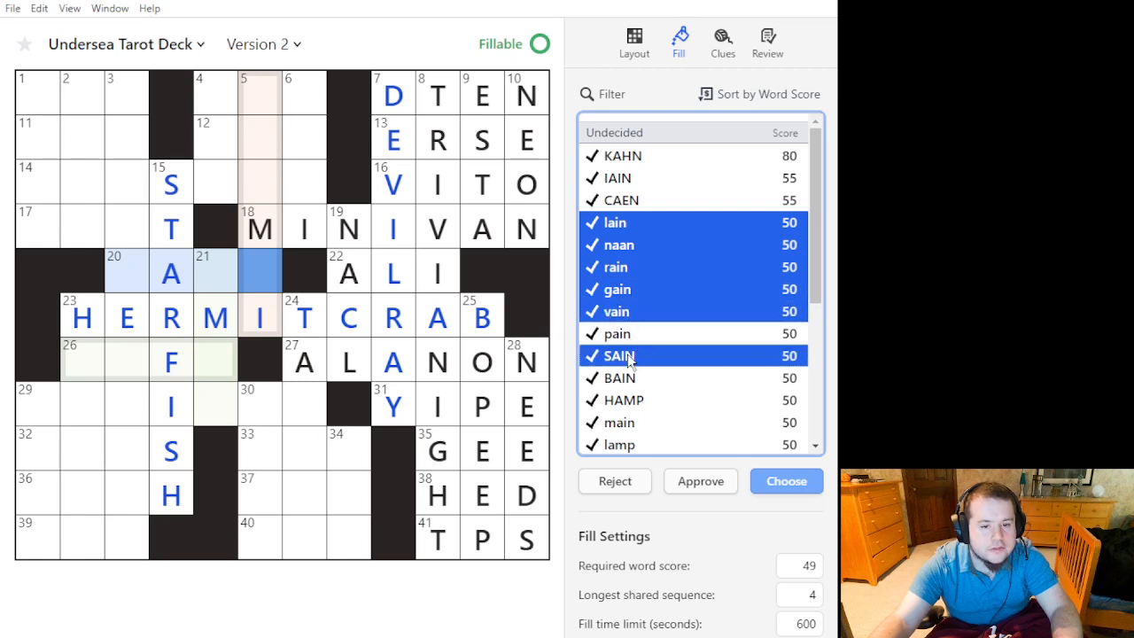
left_click(628, 338, "ctrl")
left_click(625, 358, "ctrl")
scroll(660, 382, "down", 3)
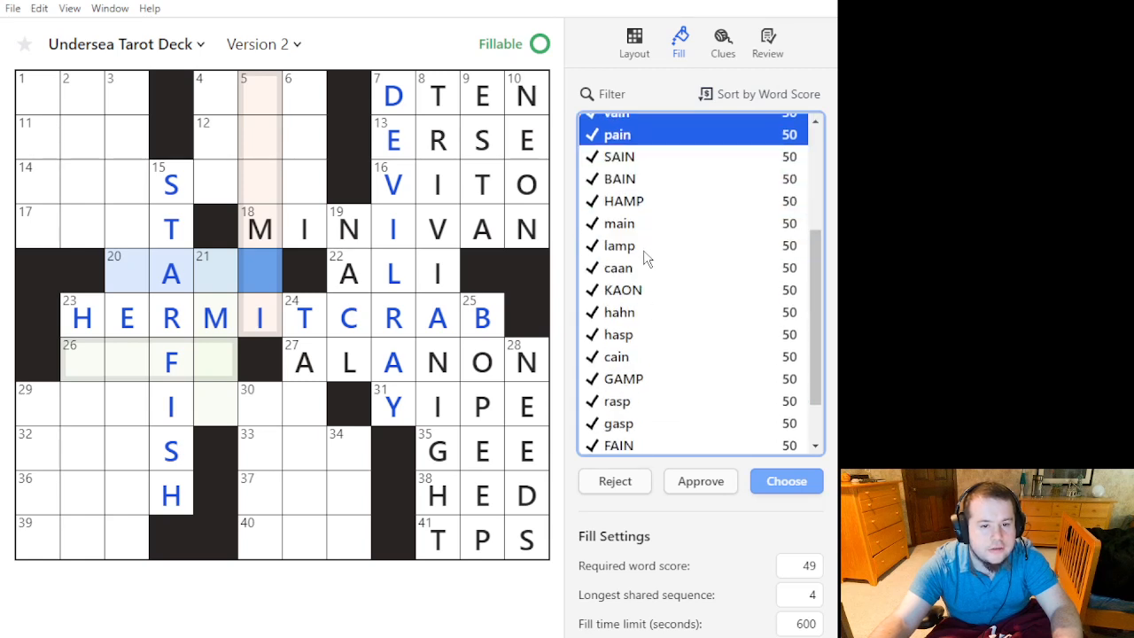
left_click(645, 246, "ctrl")
left_click(657, 233, "ctrl")
scroll(654, 275, "down", 3)
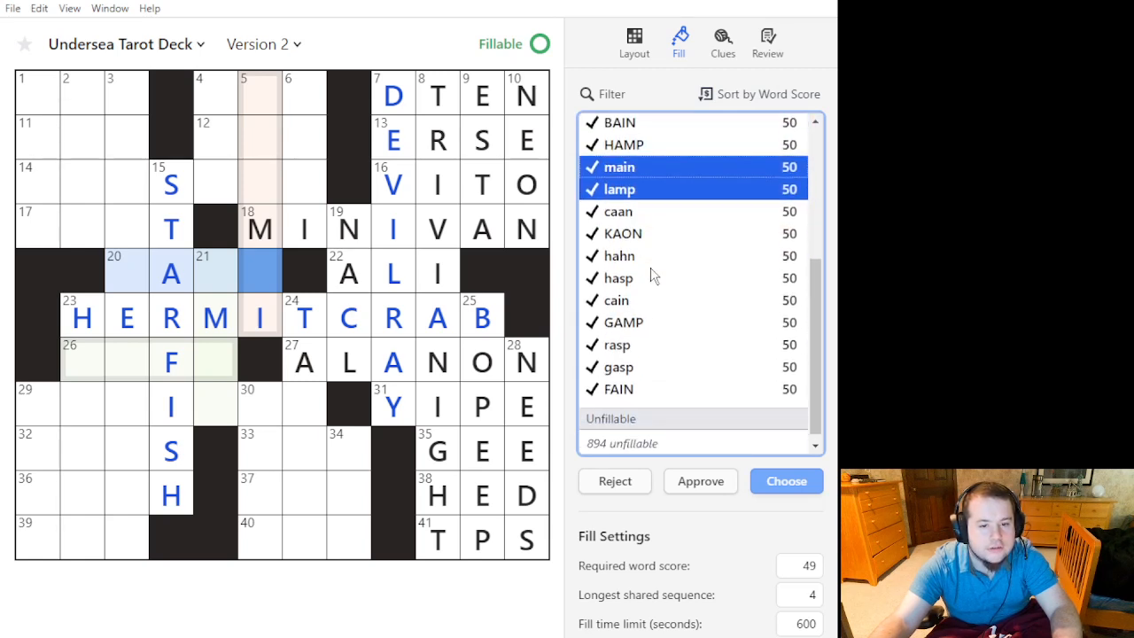
left_click(653, 267, "ctrl")
left_click(657, 336, "ctrl")
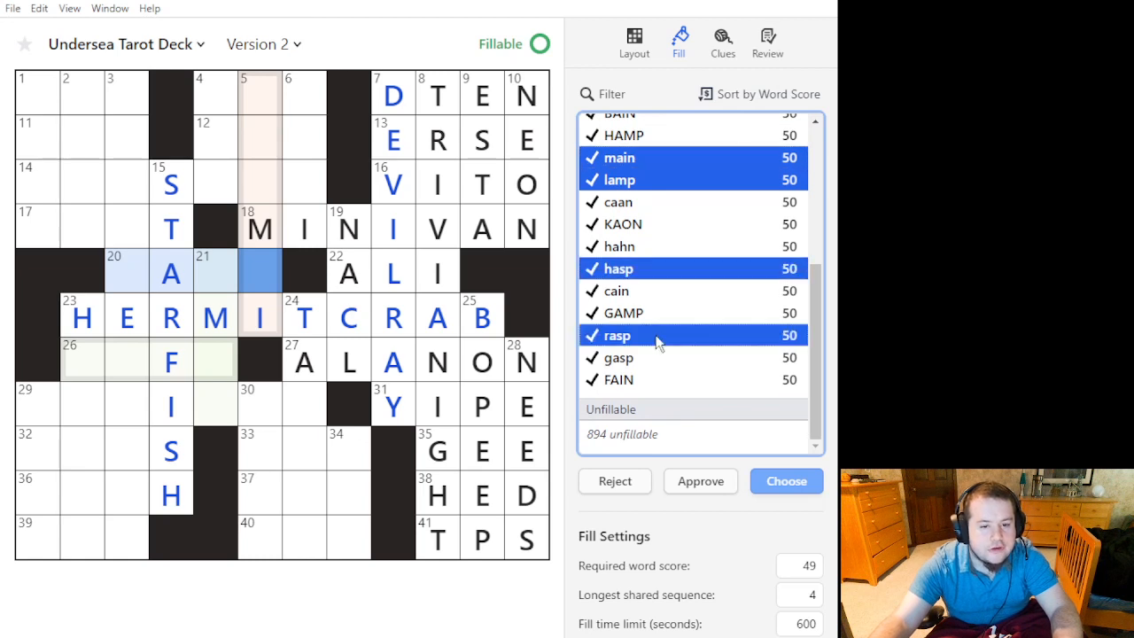
left_click(657, 359, "ctrl")
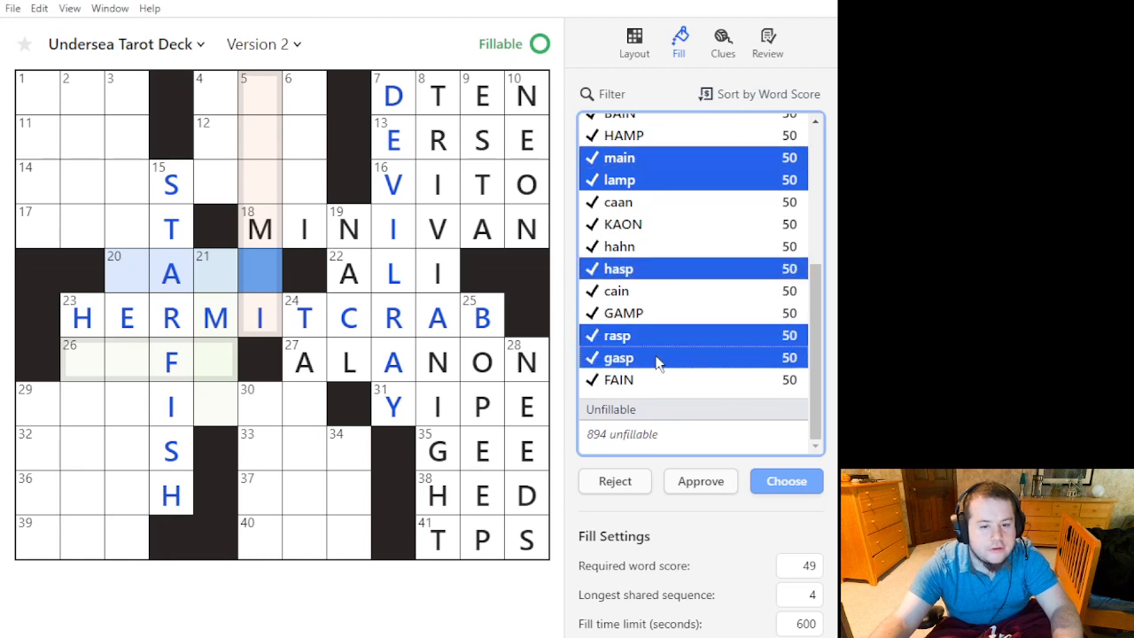
left_click(695, 486)
Approve iman, imac, imon, imam, smog, amor, imok, imay and SMOL as candidates for 21 Down.
left_click(215, 270)
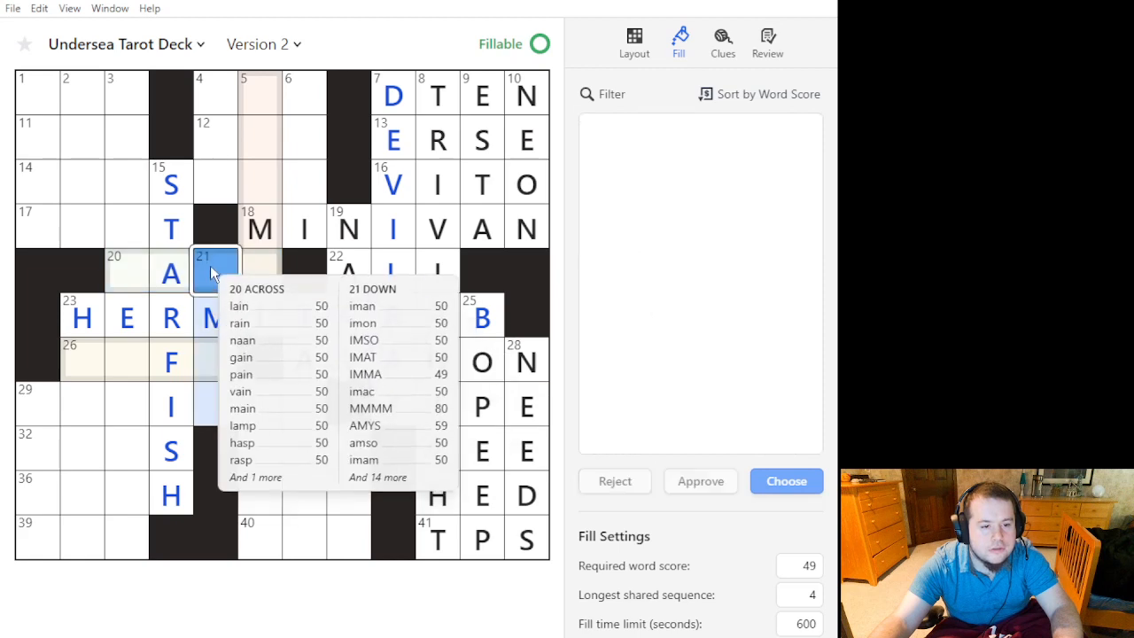
scroll(729, 179, "down", 3)
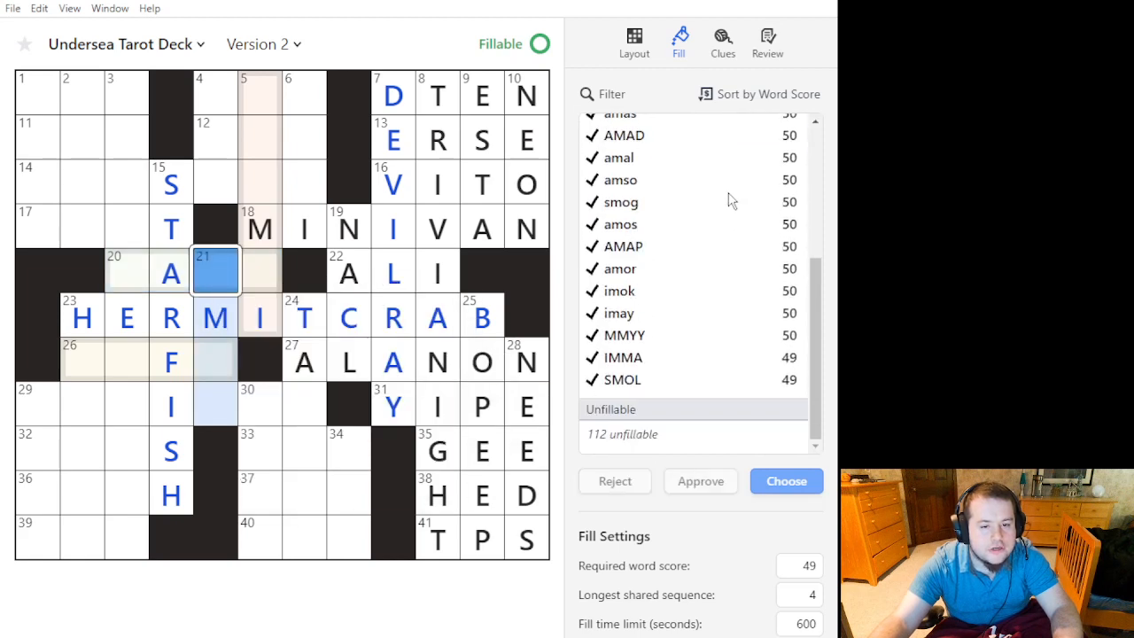
scroll(730, 179, "up", 3)
left_click(716, 201)
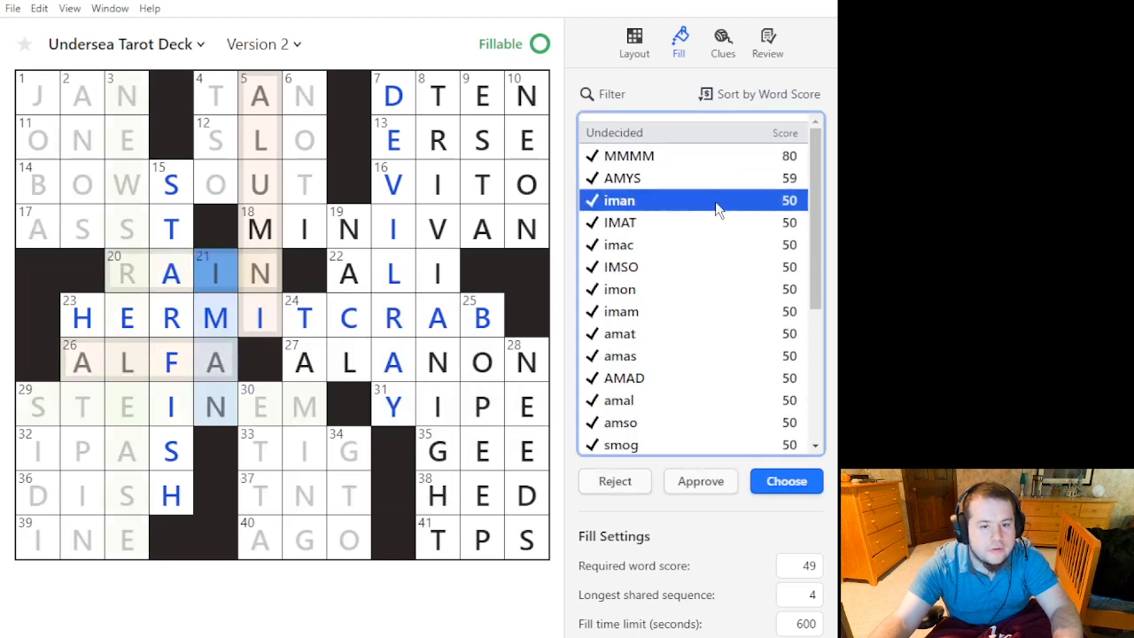
left_click(693, 244, "ctrl")
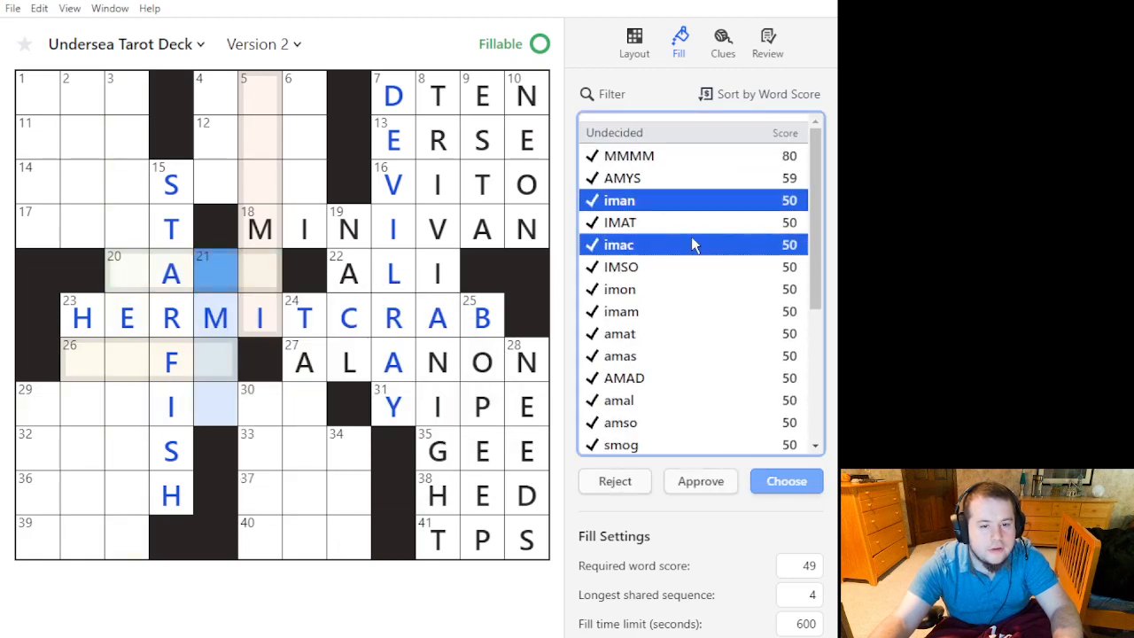
left_click(661, 290, "ctrl")
scroll(679, 245, "down", 3)
scroll(679, 177, "up", 3)
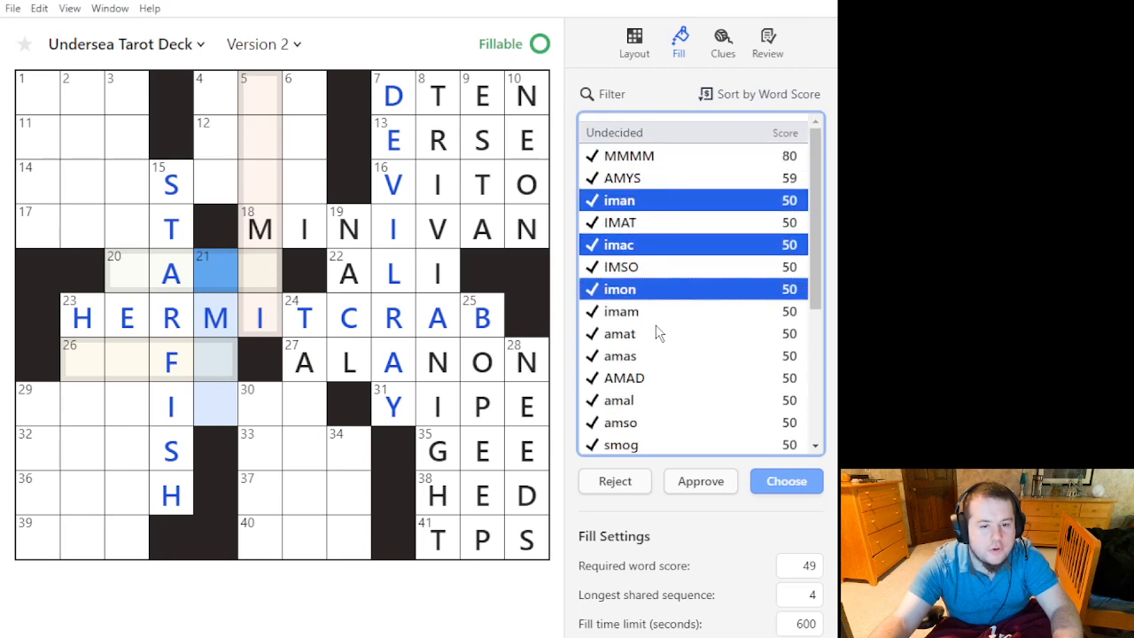
left_click(671, 318, "ctrl")
scroll(665, 283, "down", 3)
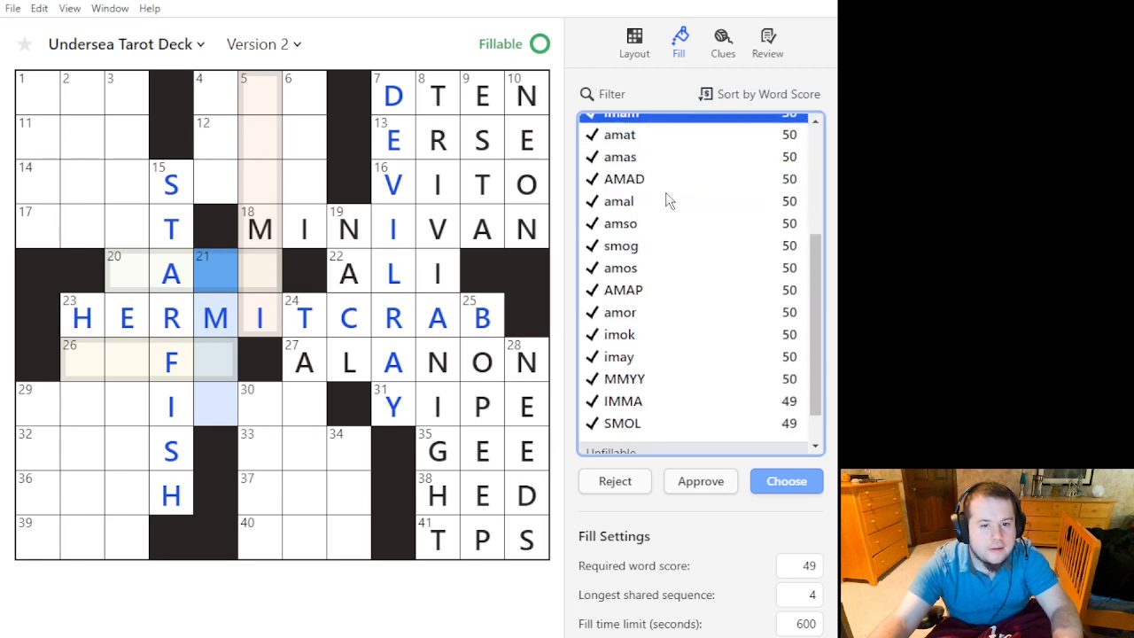
left_click(658, 248, "ctrl")
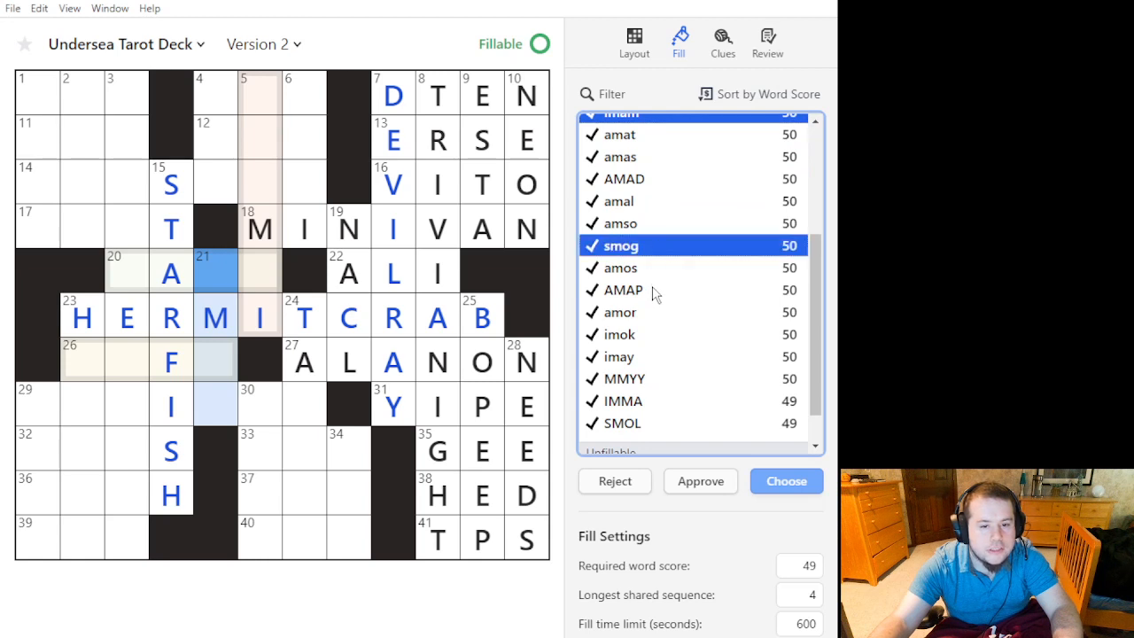
left_click(655, 315, "ctrl")
left_click(653, 337, "ctrl")
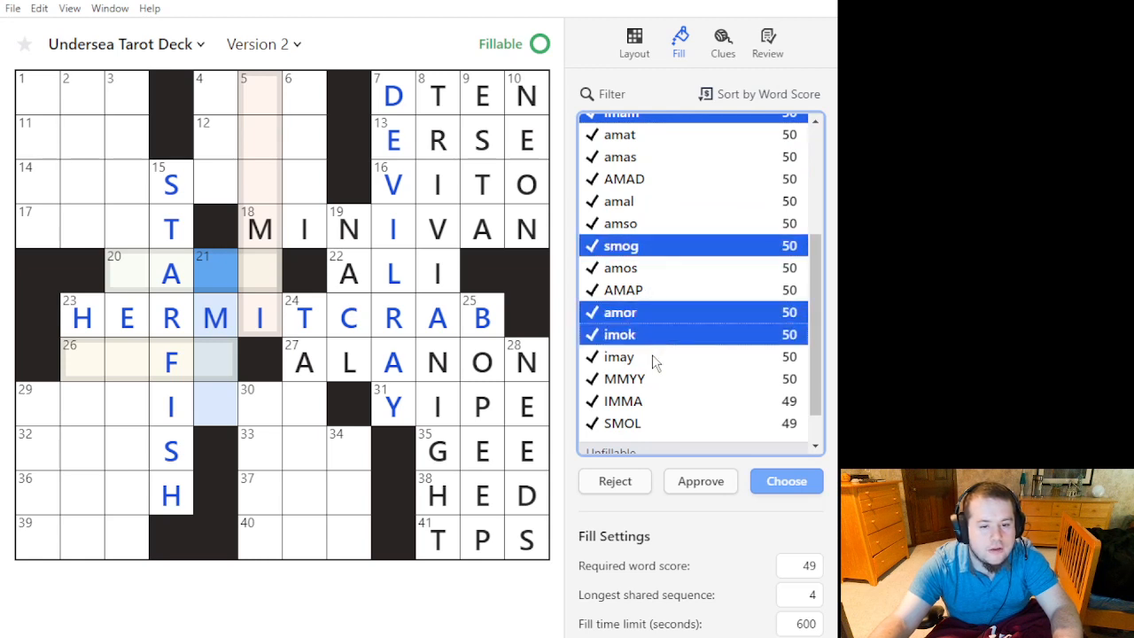
left_click(652, 354, "ctrl")
scroll(676, 401, "down", 1)
left_click(682, 381, "ctrl")
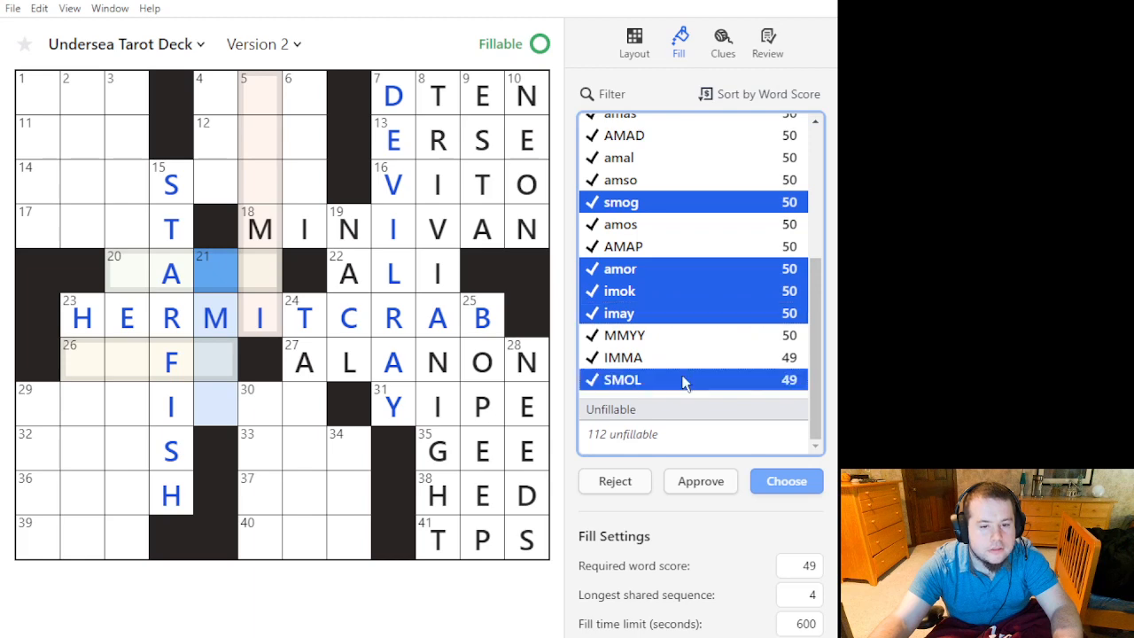
left_click(701, 481)
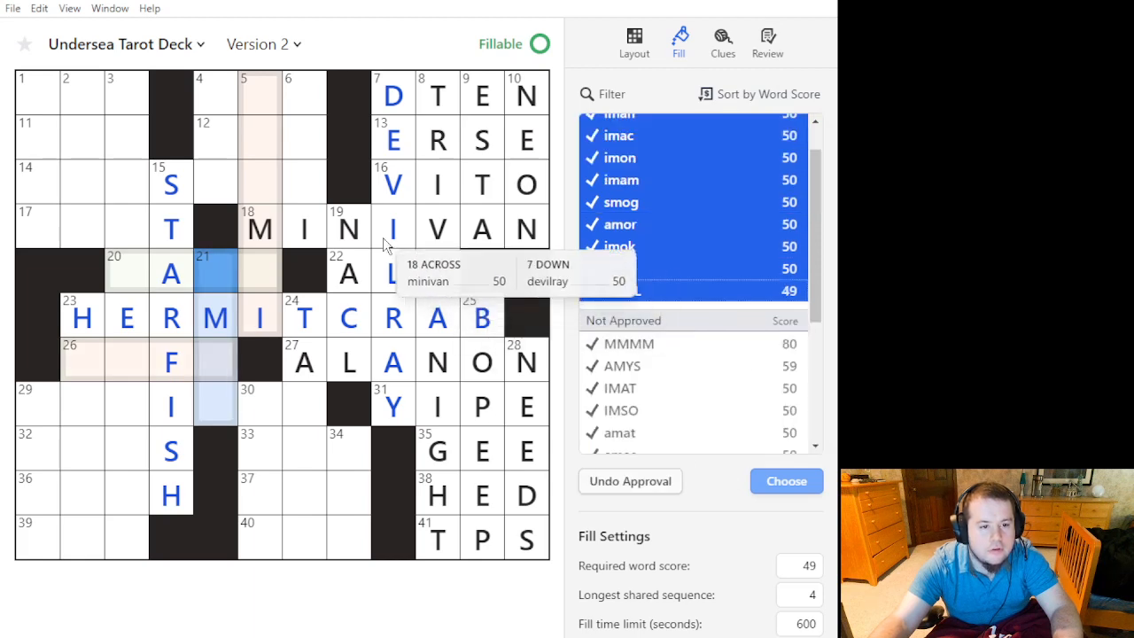
Look through the candidates for 14 Across and the remaining long candidates for 3 Down, ordered by word score.
left_click(276, 174)
left_click(276, 174)
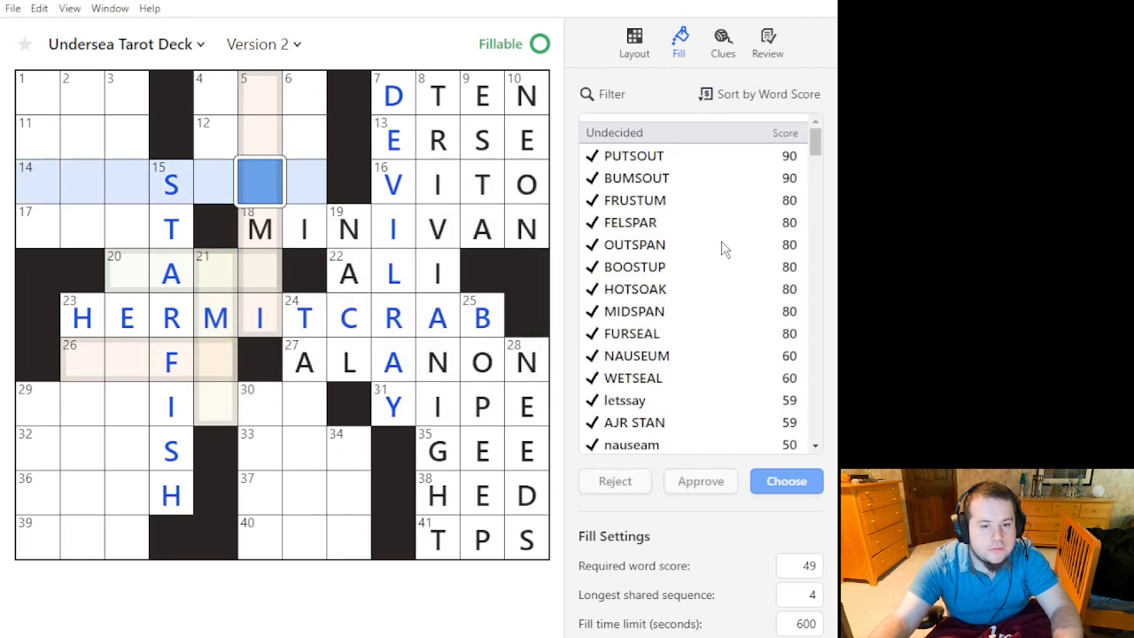
scroll(725, 266, "down", 5)
scroll(727, 300, "down", 3)
scroll(719, 304, "up", 10)
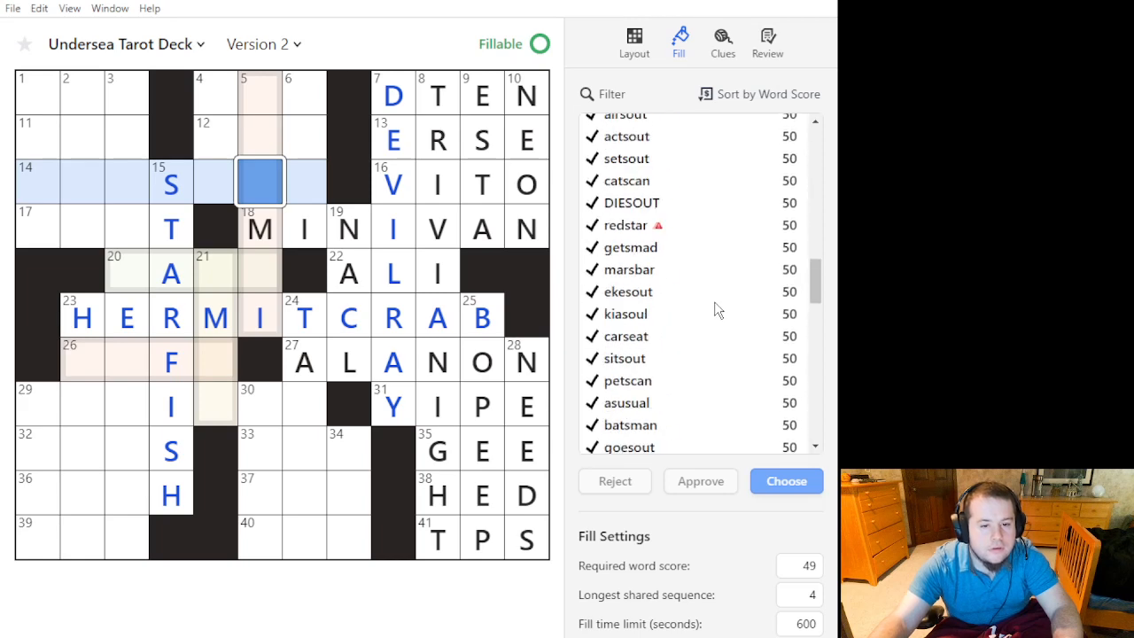
left_click(127, 182)
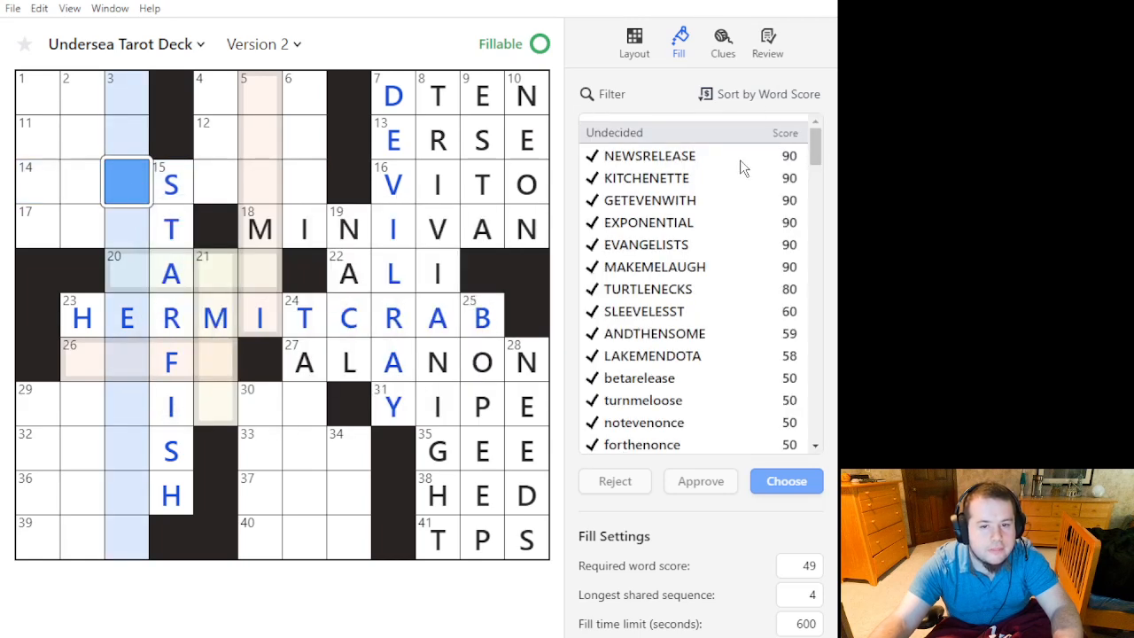
left_click(758, 94)
left_click(744, 94)
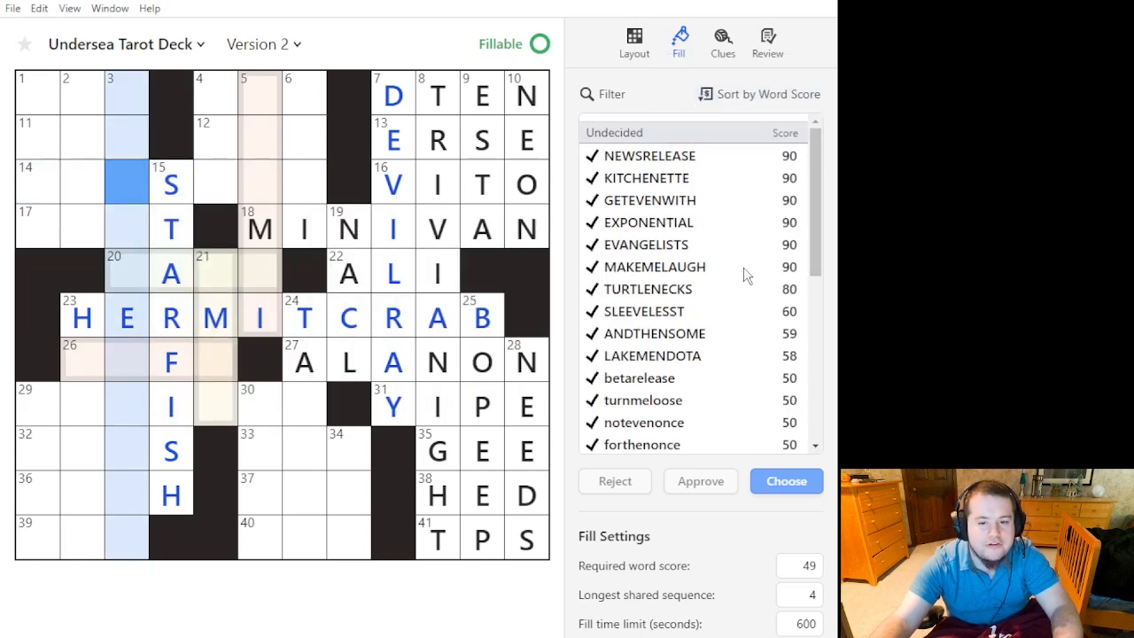
scroll(729, 306, "down", 10)
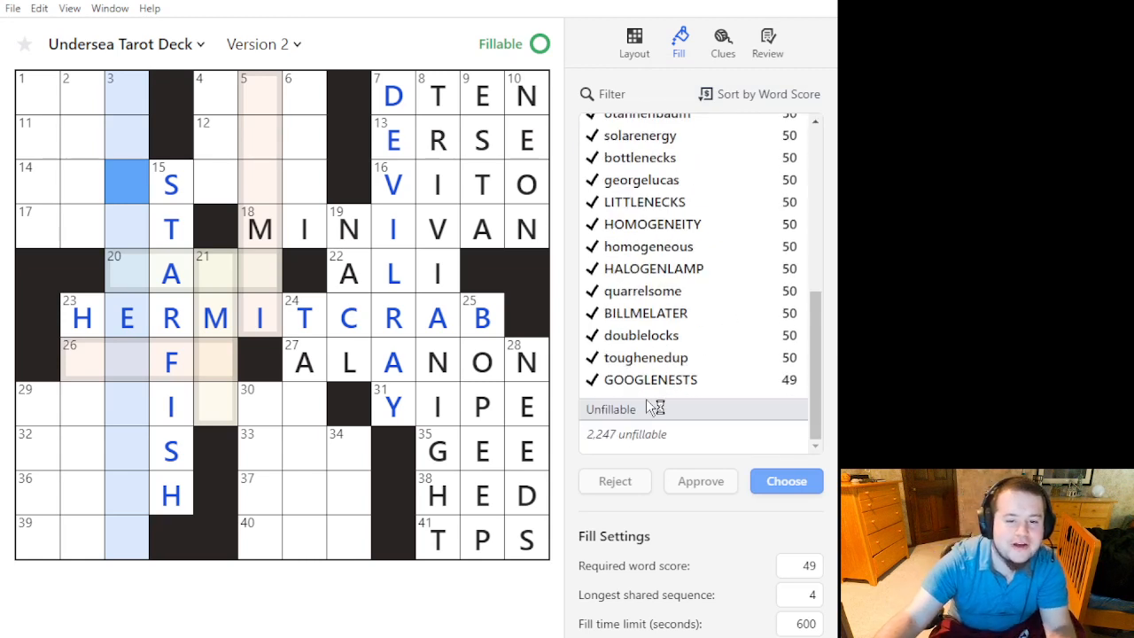
Preview GOOGLENESTS, toughenedup, doublelocks, BILLMELATER and quarrelsome for 3 Down, and look through the candidates for 29 Across.
left_click(680, 383)
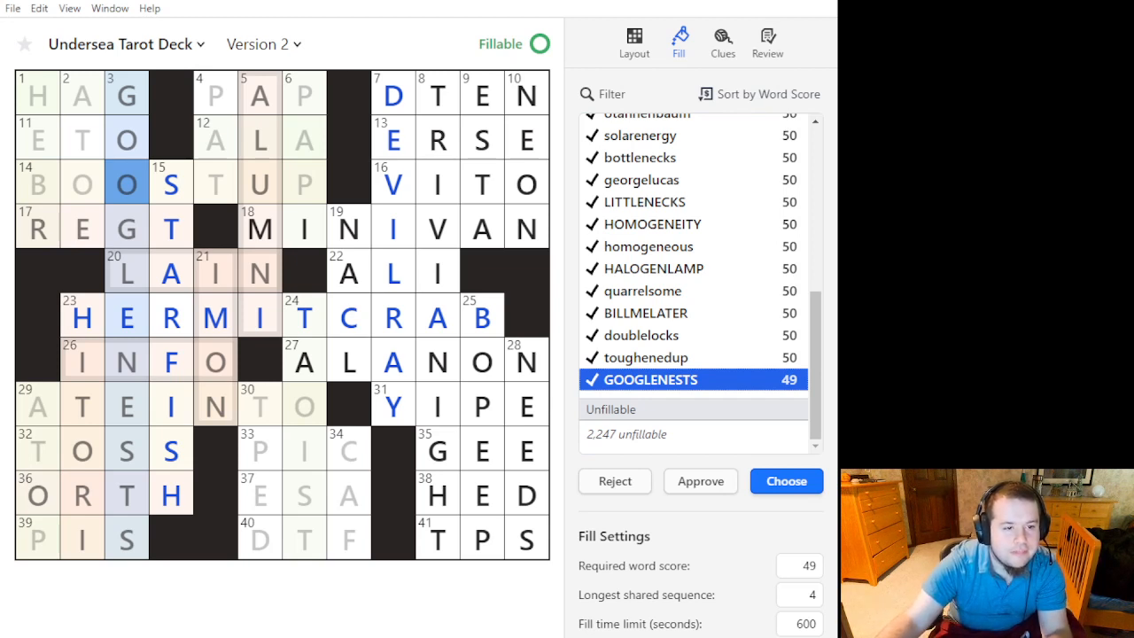
key("alt+Tab")
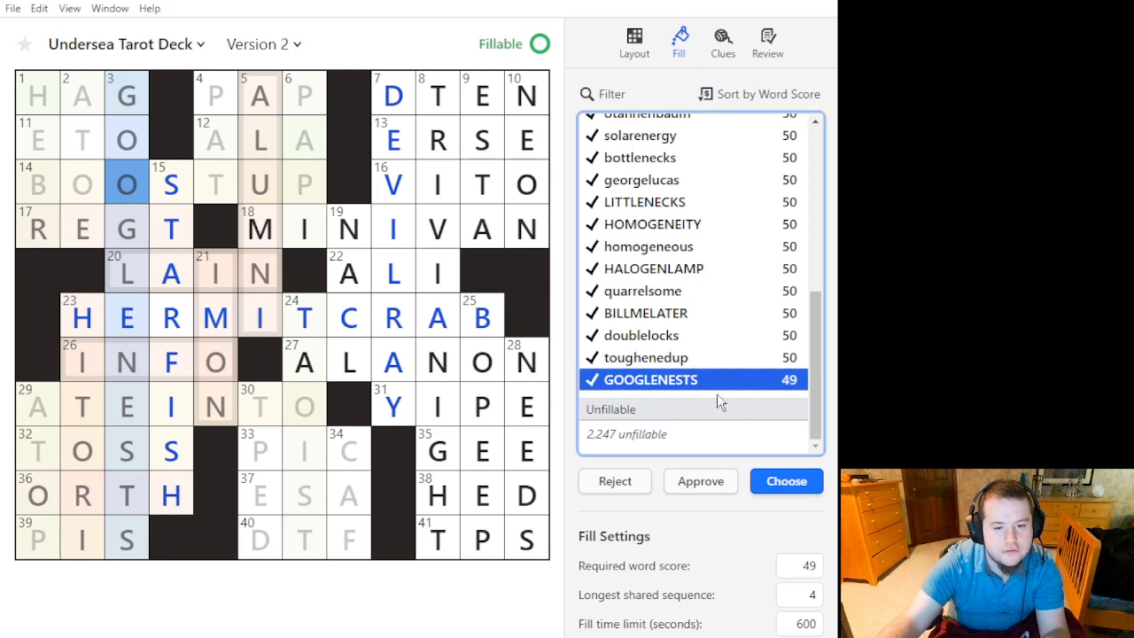
left_click(729, 358)
left_click(727, 336)
left_click(724, 312)
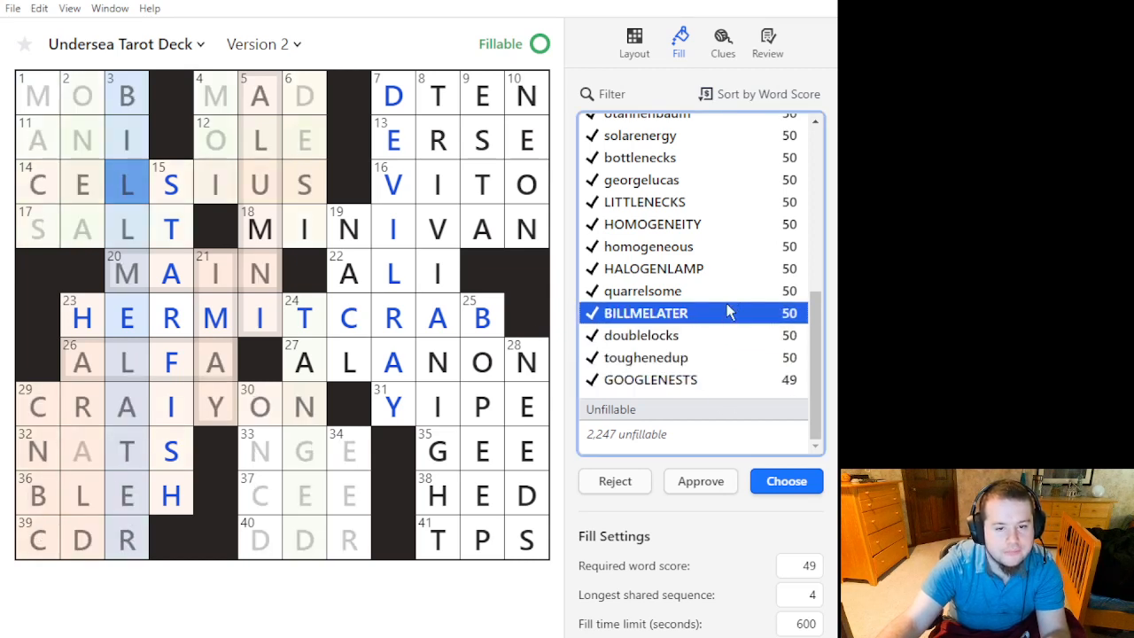
left_click(732, 292)
left_click(730, 315)
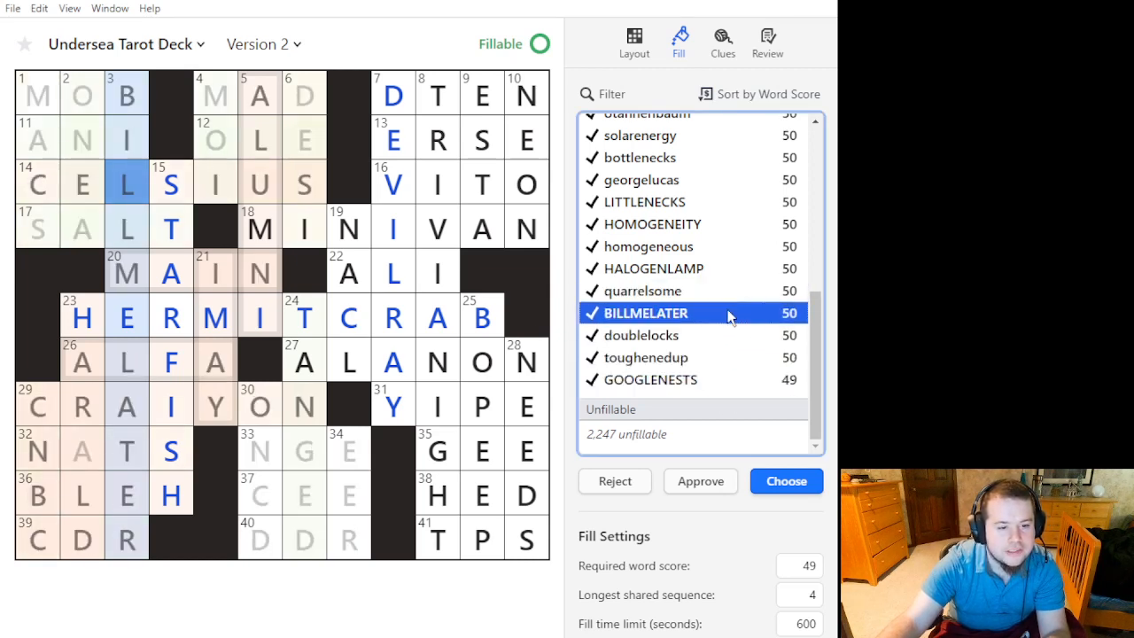
left_click(732, 291)
left_click(261, 405)
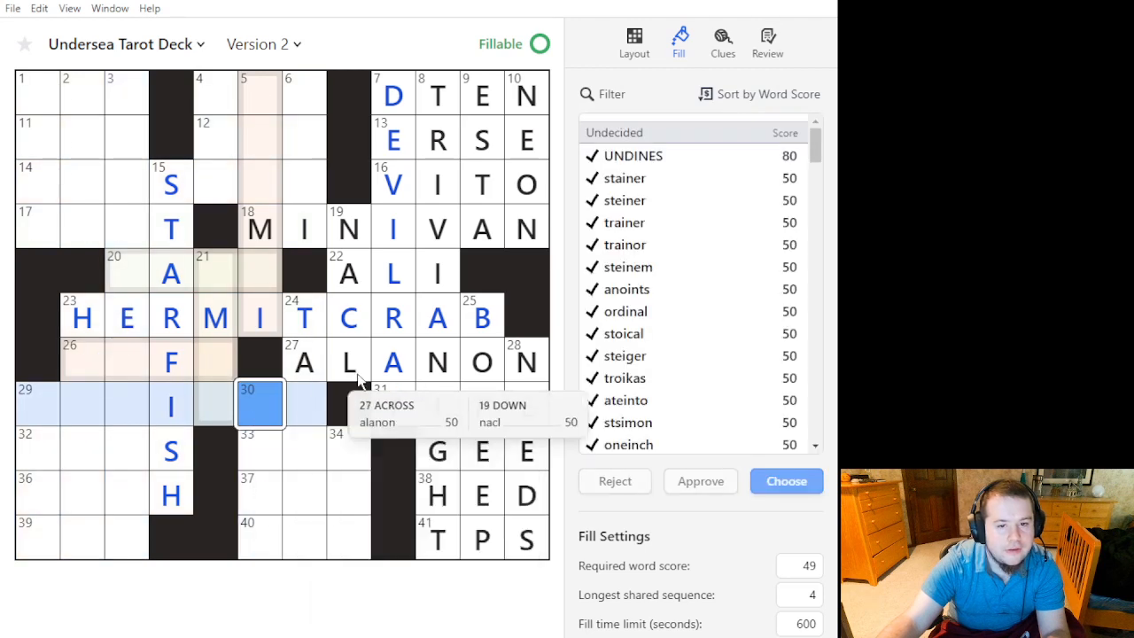
scroll(748, 233, "down", 10)
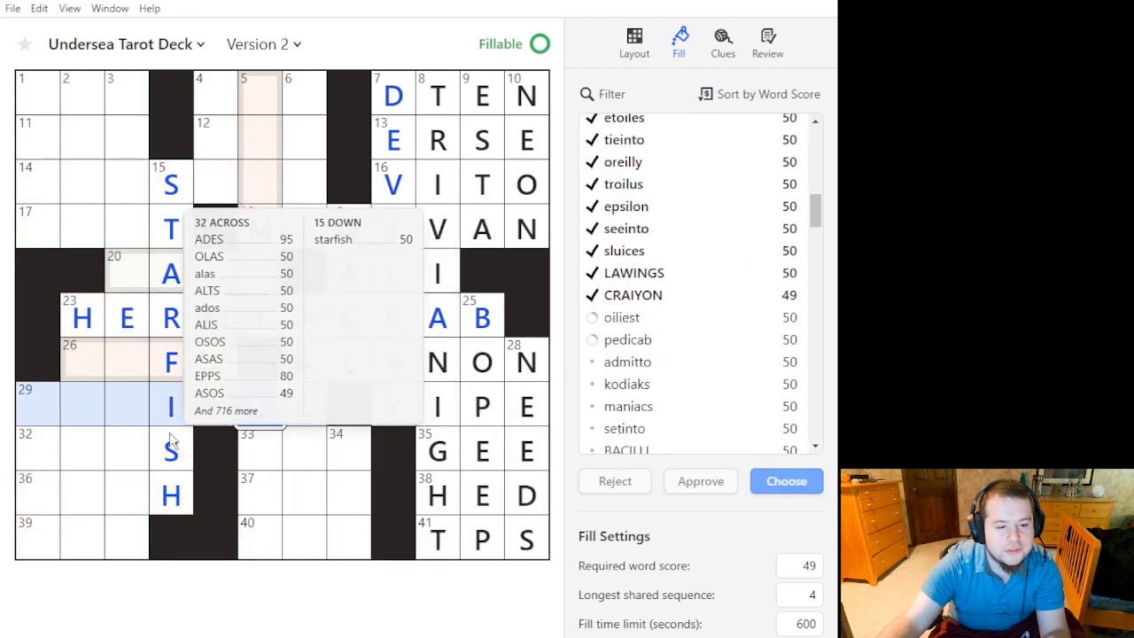
Approve EXPONENTIAL, ANDTHENSOME, betarelease, timerelease, solarenergy, LITTLENECKS and quarrelsome as candidates for 3 Down.
double_click(139, 435)
scroll(690, 222, "up", 3)
scroll(675, 275, "down", 2)
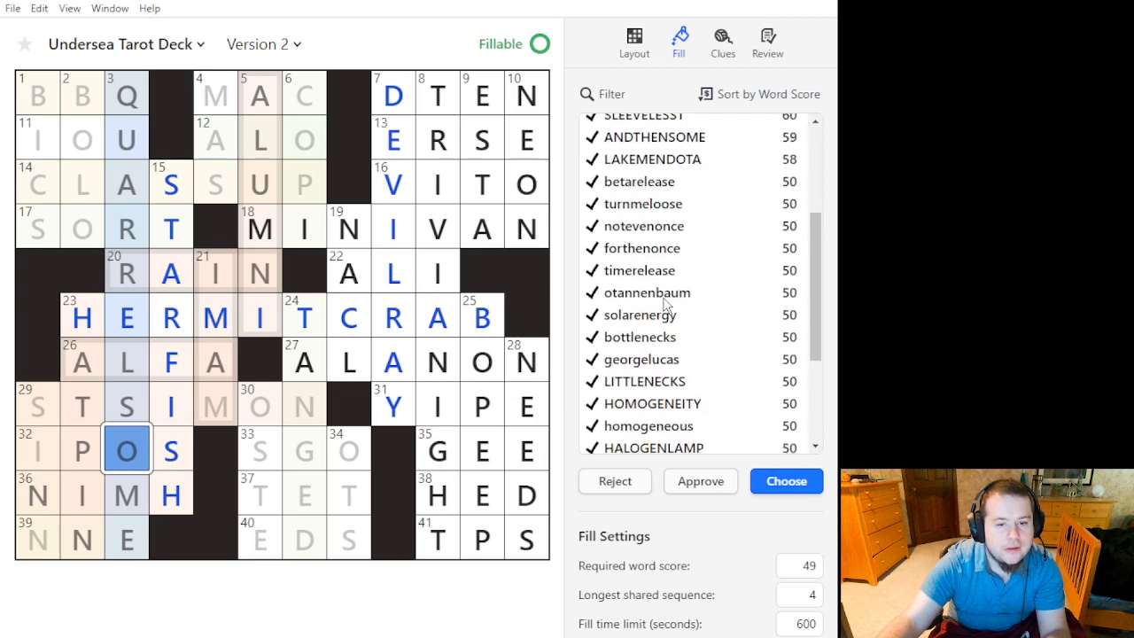
left_click(673, 181)
scroll(678, 190, "up", 3)
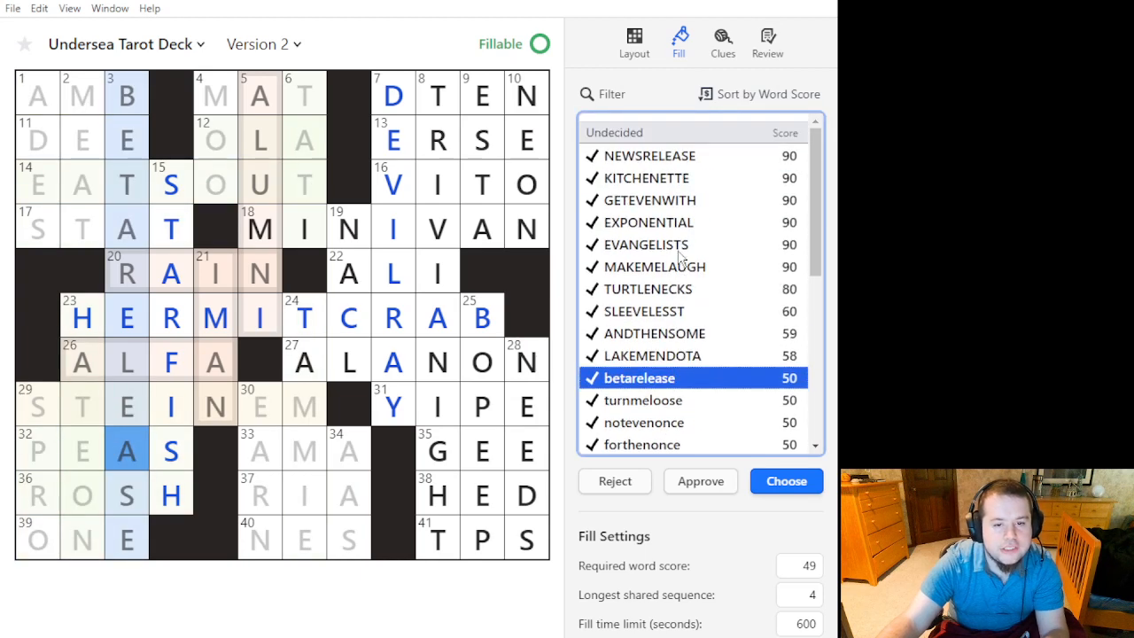
left_click(707, 342, "ctrl")
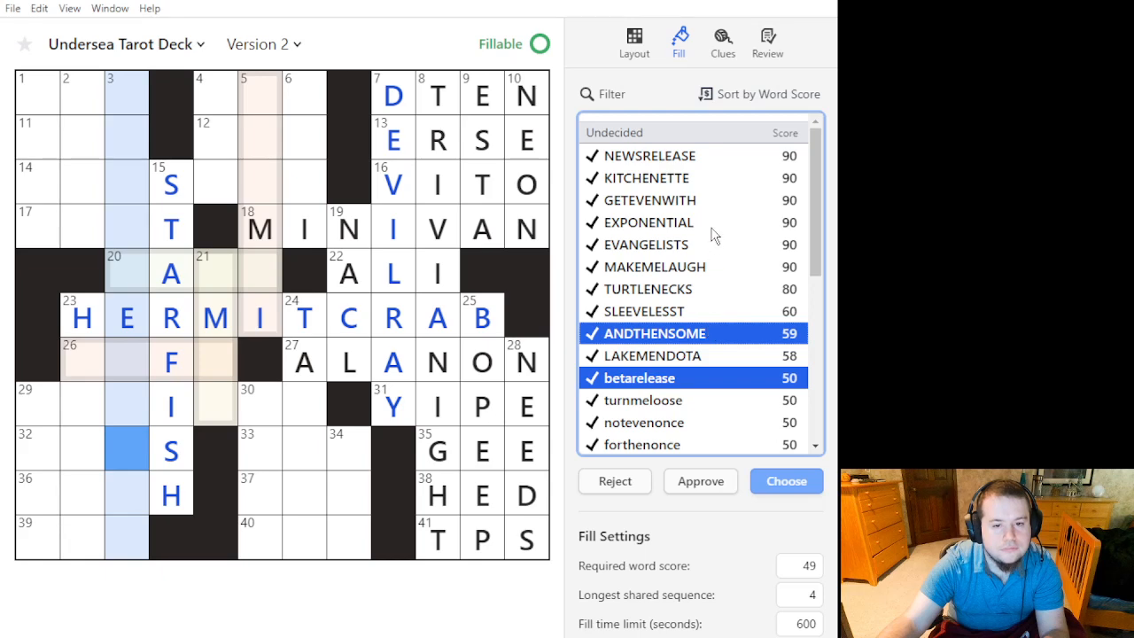
scroll(714, 232, "down", 3)
scroll(712, 230, "up", 3)
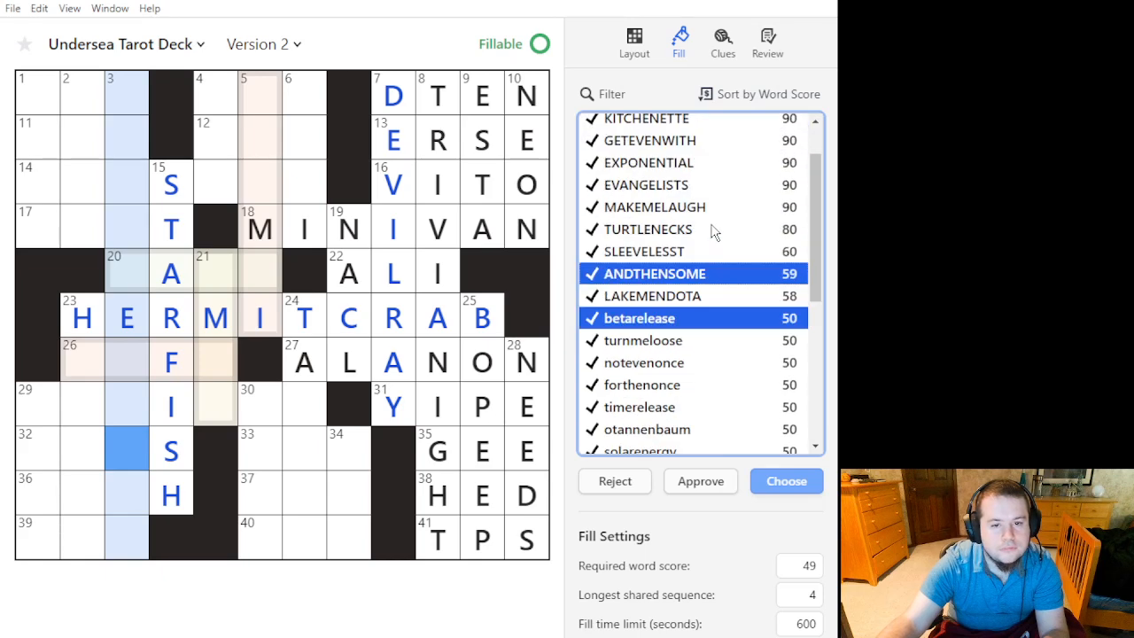
left_click(684, 222, "ctrl")
scroll(678, 292, "down", 3)
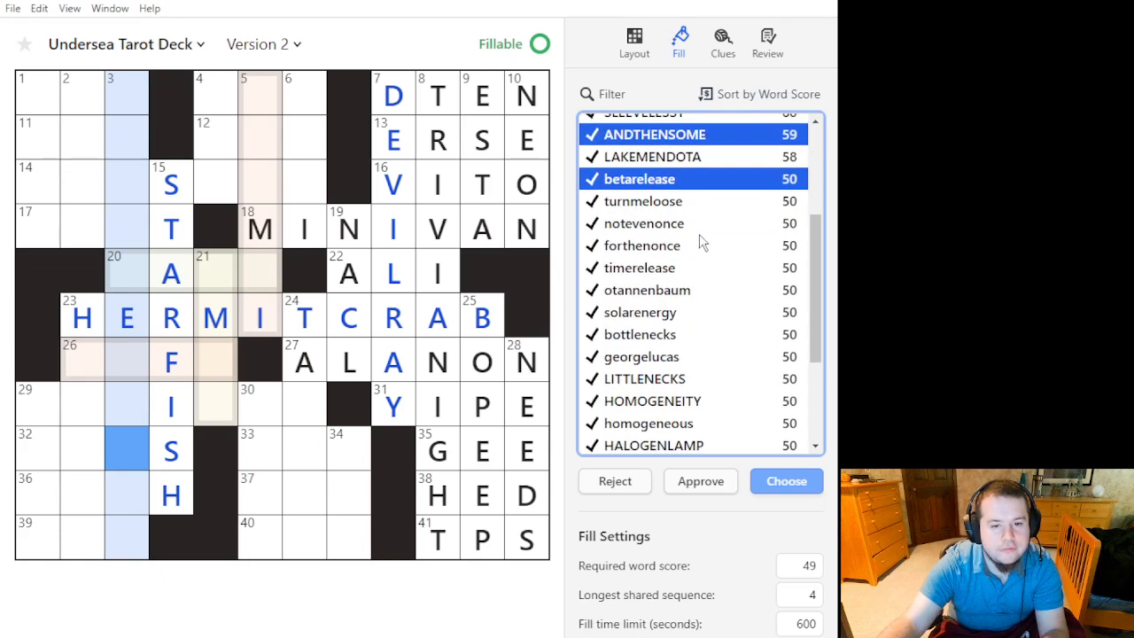
left_click(704, 232, "ctrl")
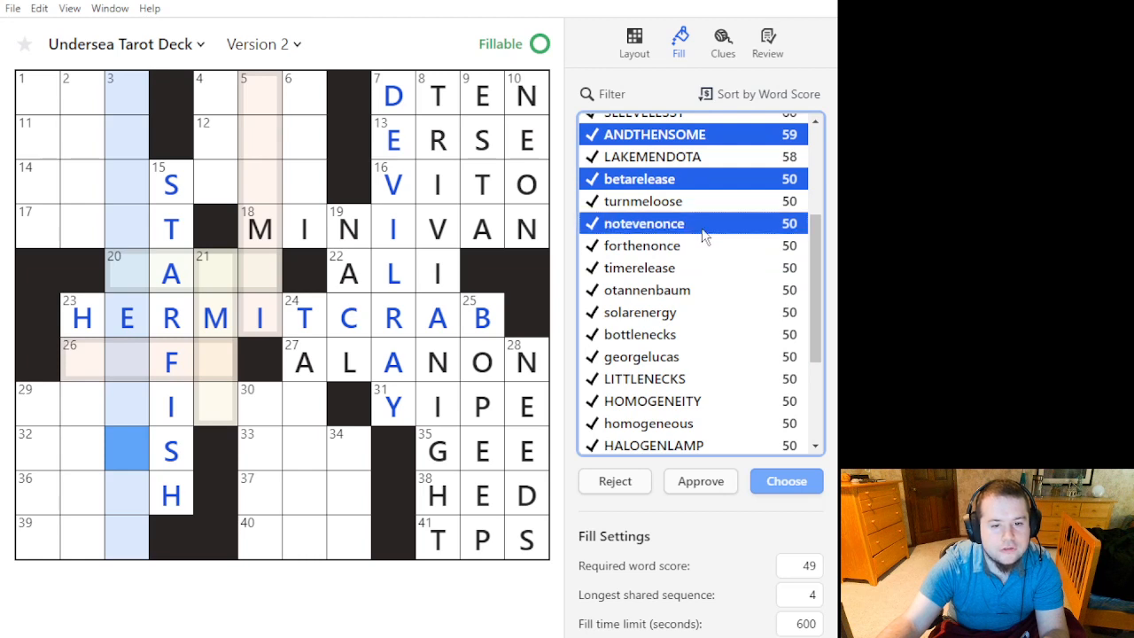
left_click(704, 232, "ctrl")
left_click(695, 268, "ctrl")
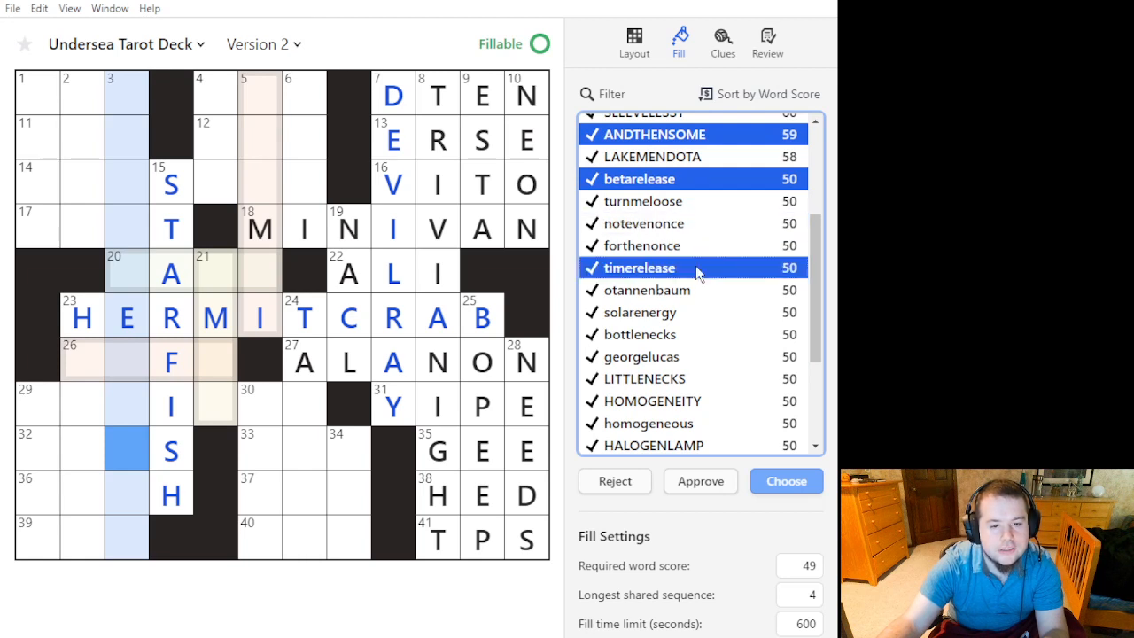
left_click(684, 312, "ctrl")
scroll(684, 310, "down", 3)
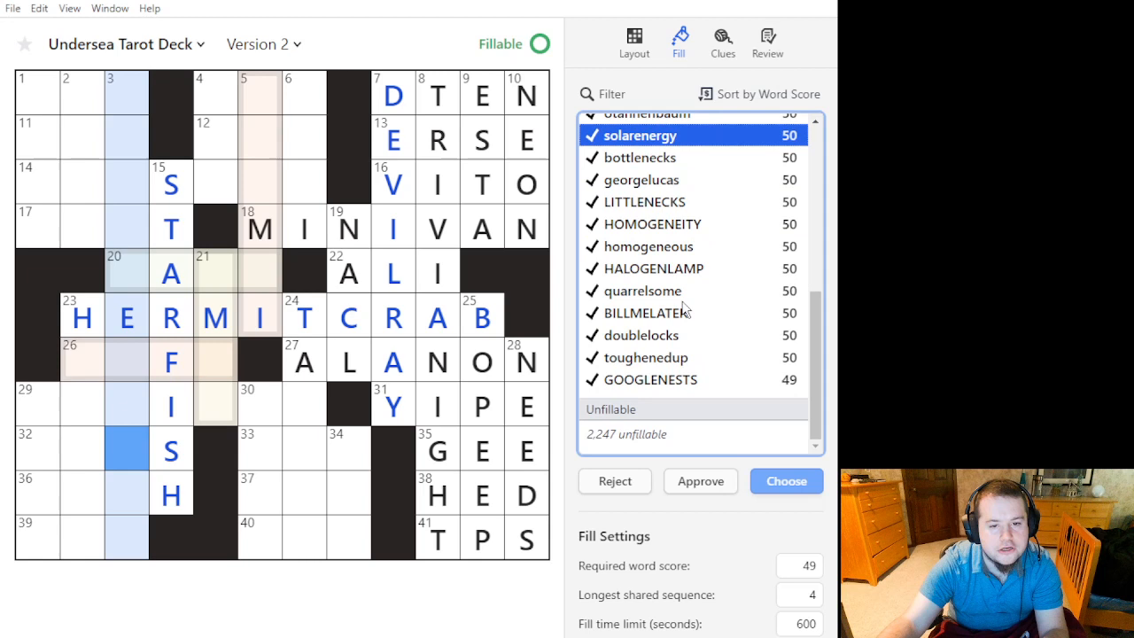
left_click(699, 206, "ctrl")
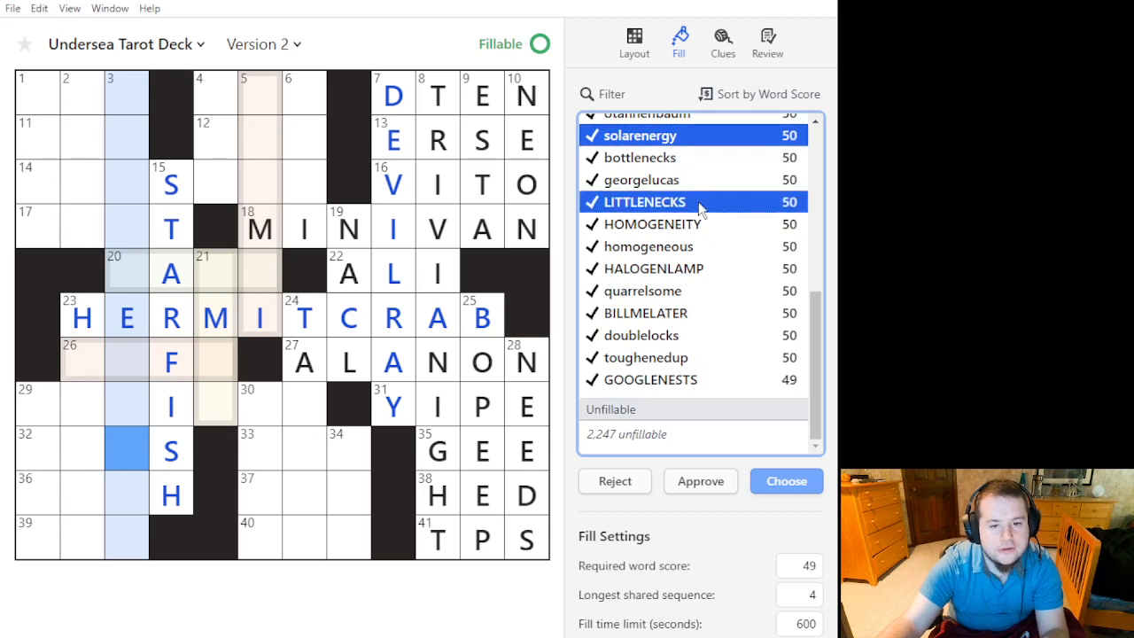
left_click(699, 205, "ctrl")
left_click(699, 205, "ctrl")
left_click(697, 249, "ctrl")
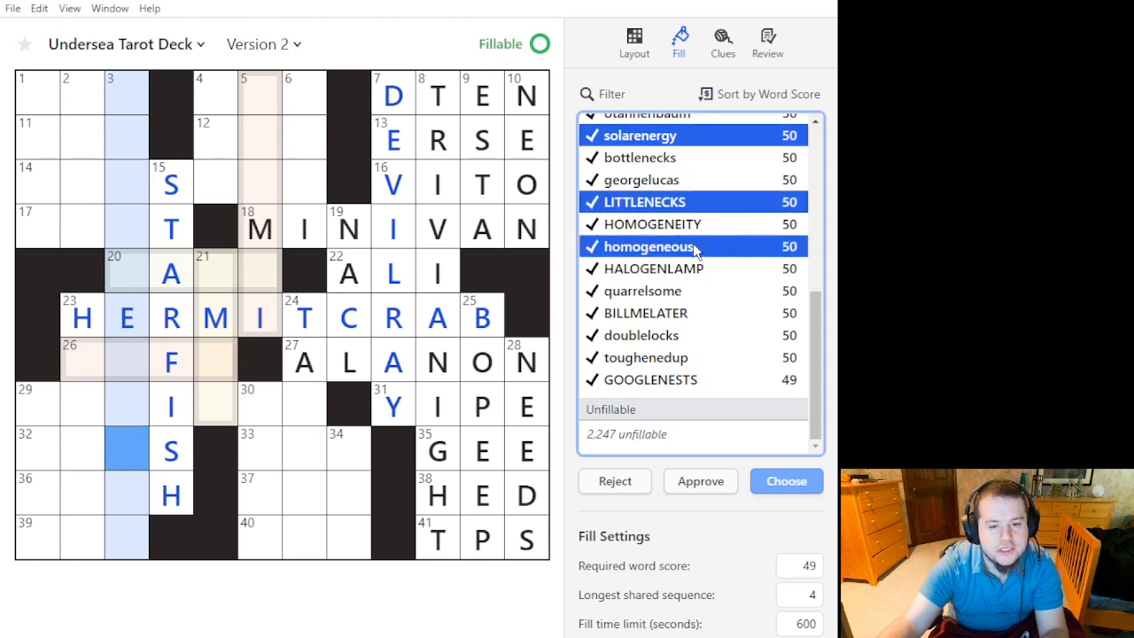
left_click(697, 250, "ctrl")
left_click(678, 299, "ctrl")
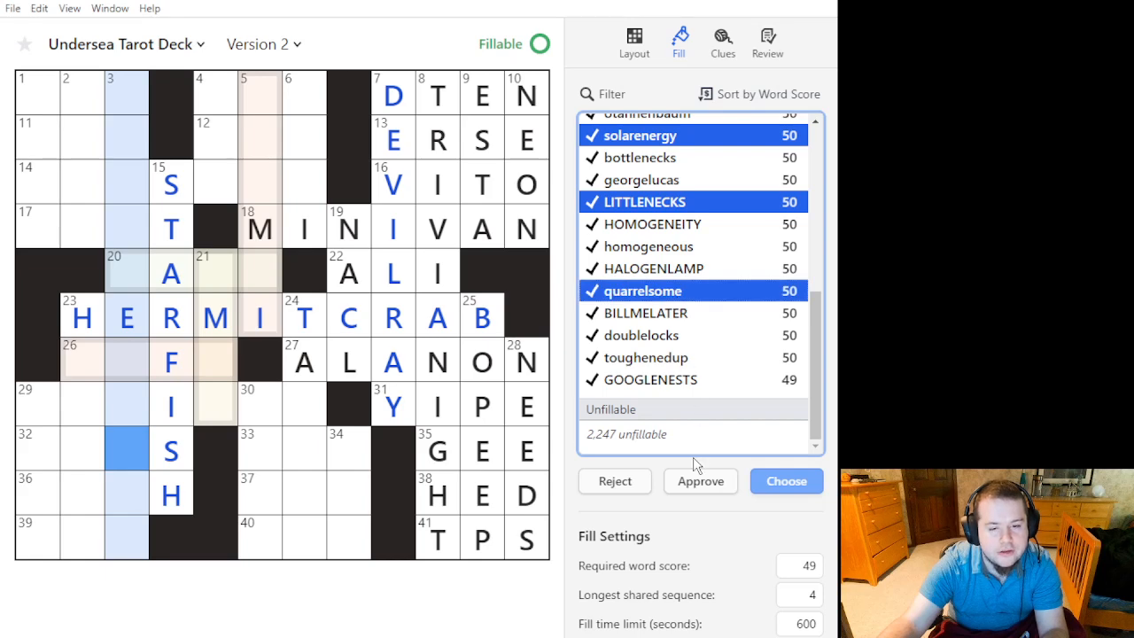
left_click(699, 481)
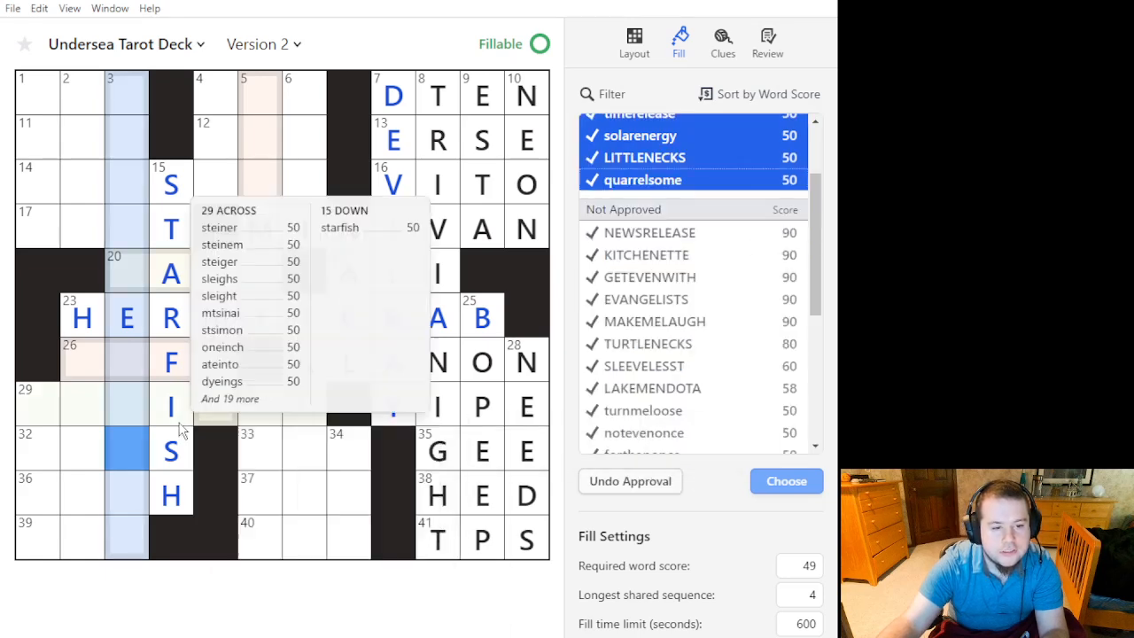
Look through the remaining candidates for 29 Across, previewing upsilon, seeinto and epsilon in the grid.
left_click(143, 416)
scroll(647, 292, "down", 3)
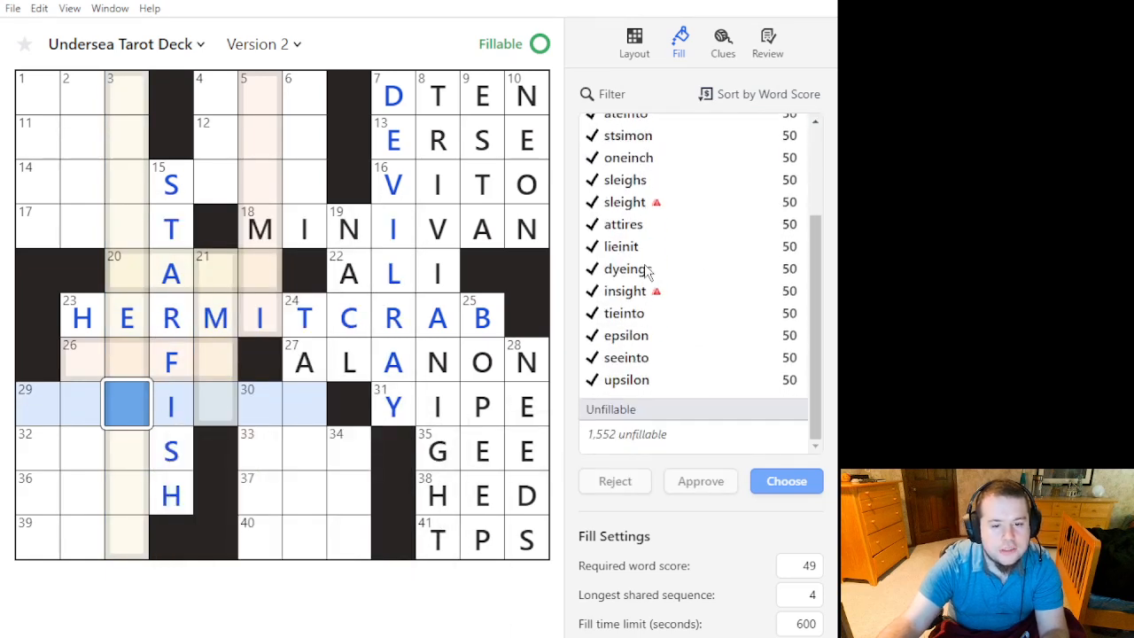
scroll(645, 298, "down", 1)
left_click(763, 385)
left_click(742, 354)
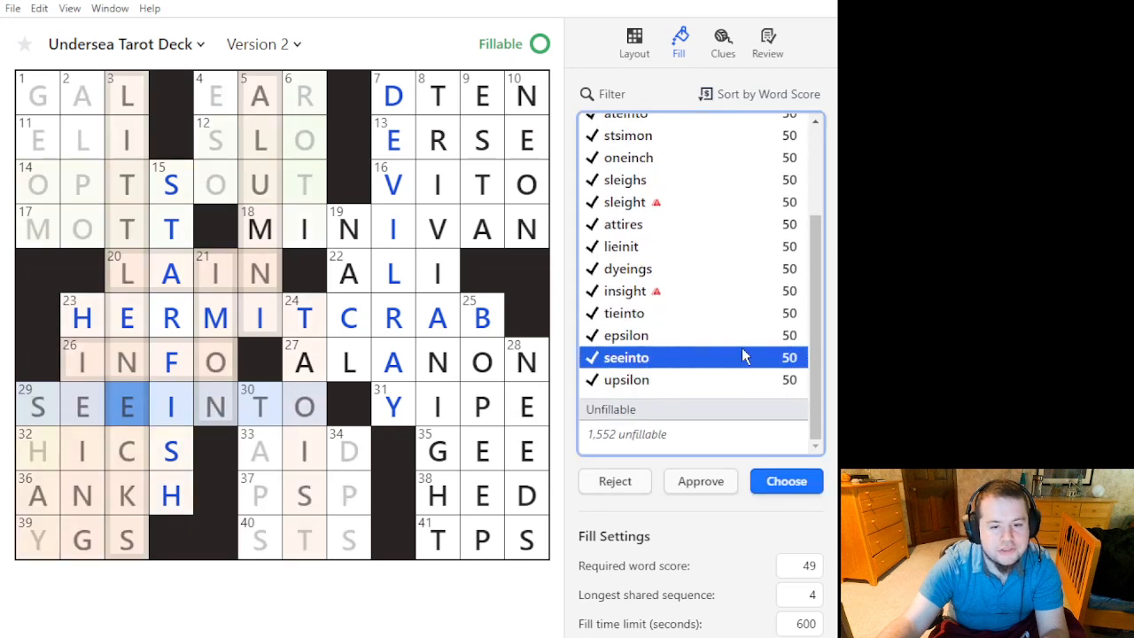
left_click(725, 337)
Approve steinem, mtsinai, ateinto, oneinch, sleighs, sleight, attires, insight, tieinto, epsilon and upsilon as candidates for 29 Across.
scroll(724, 337, "up", 2)
left_click(677, 157)
left_click(682, 178)
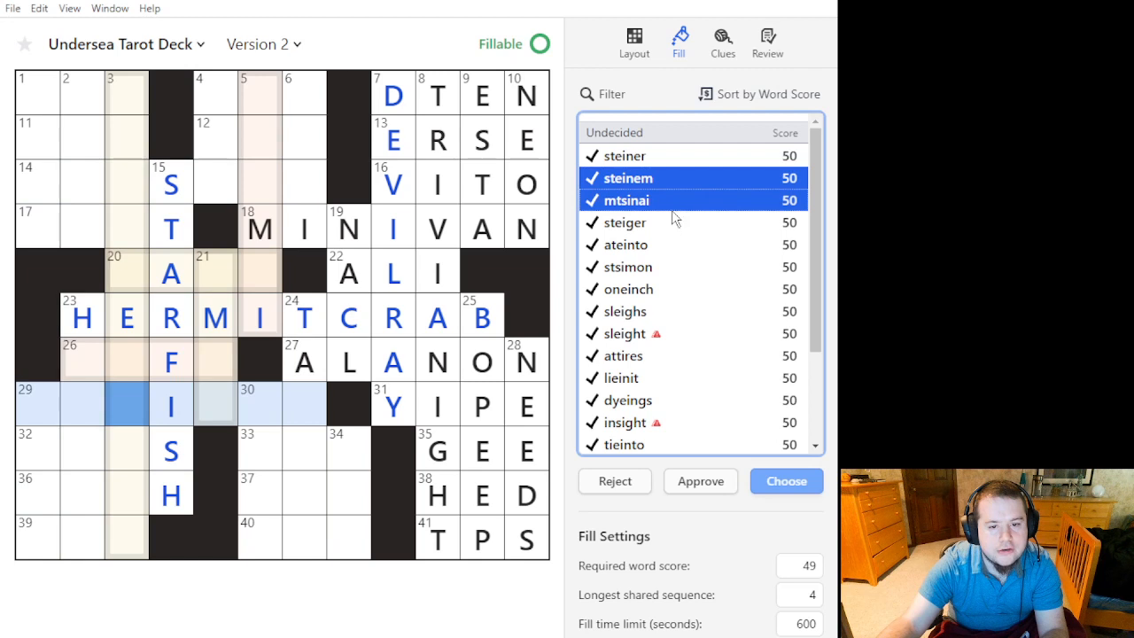
left_click(663, 248, "ctrl")
left_click(663, 287, "ctrl")
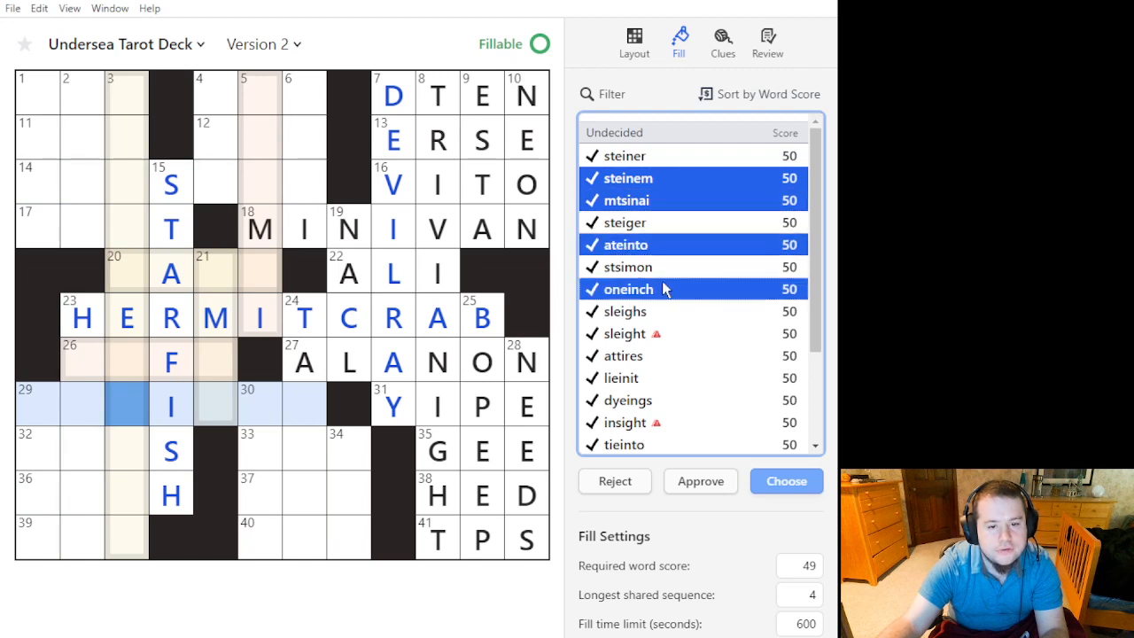
scroll(666, 266, "down", 2)
left_click(671, 183, "ctrl")
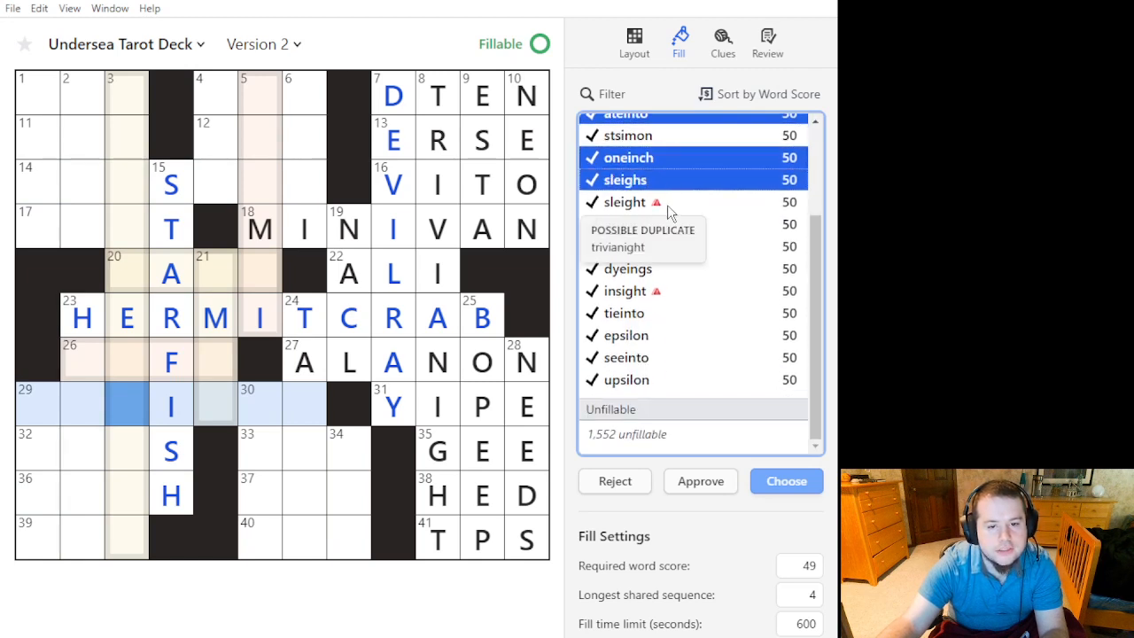
left_click(667, 205, "ctrl")
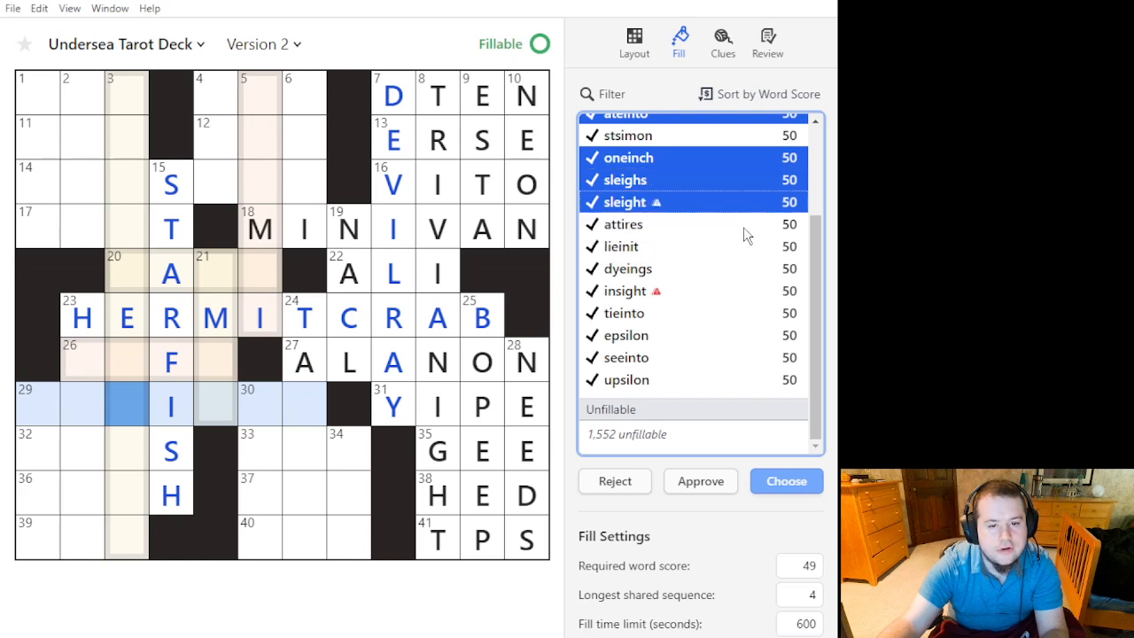
left_click(743, 227, "ctrl")
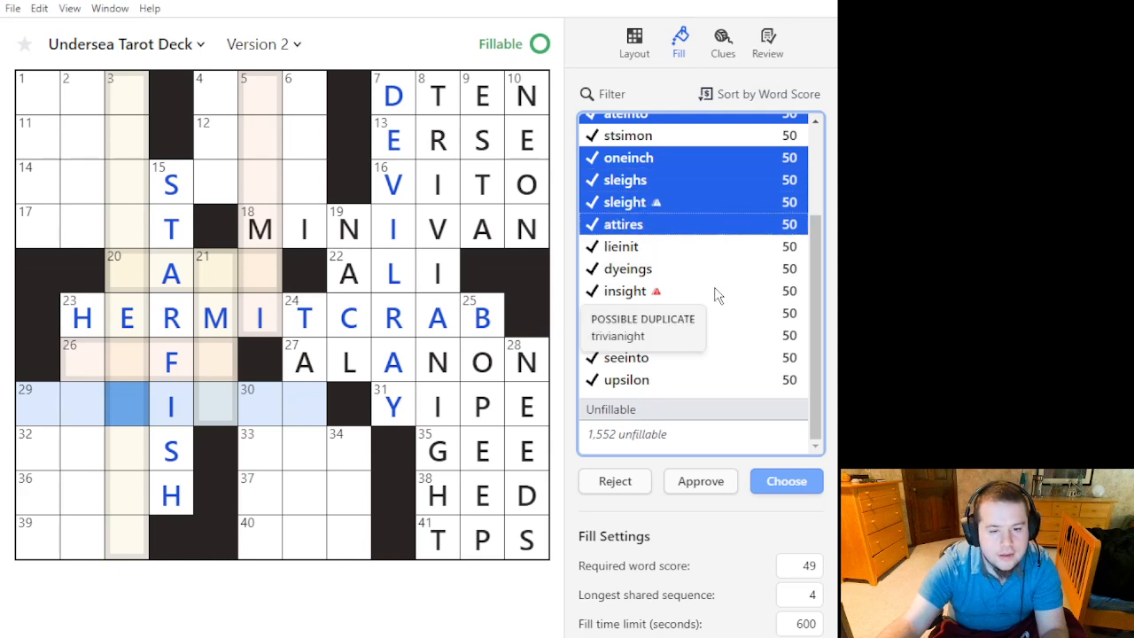
left_click(718, 295, "ctrl")
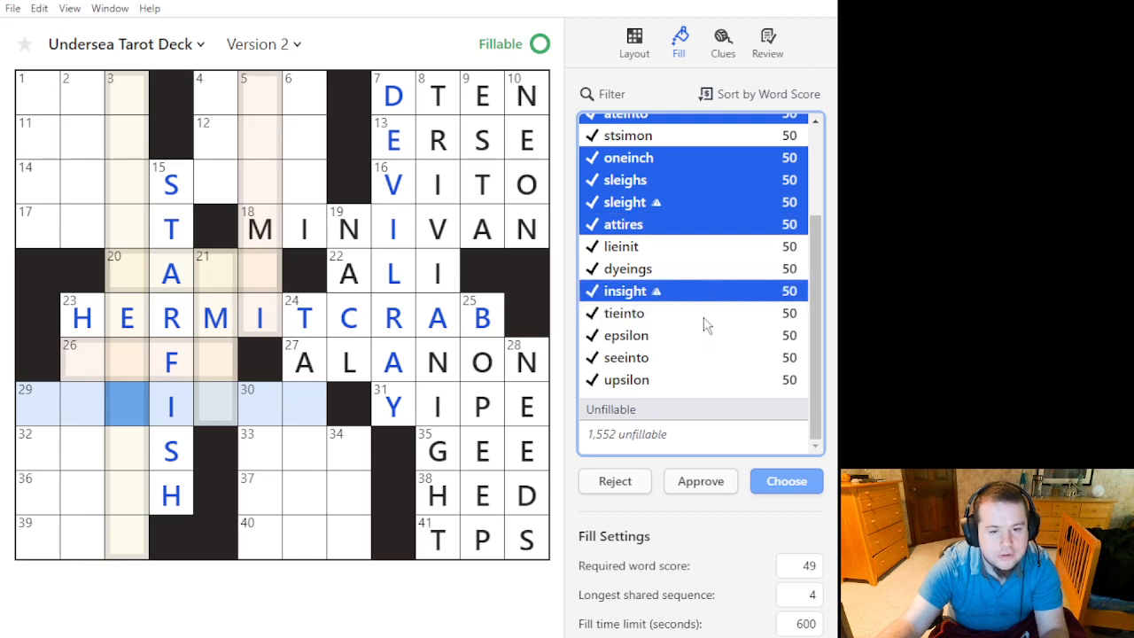
left_click(701, 319, "ctrl")
left_click(696, 341, "ctrl")
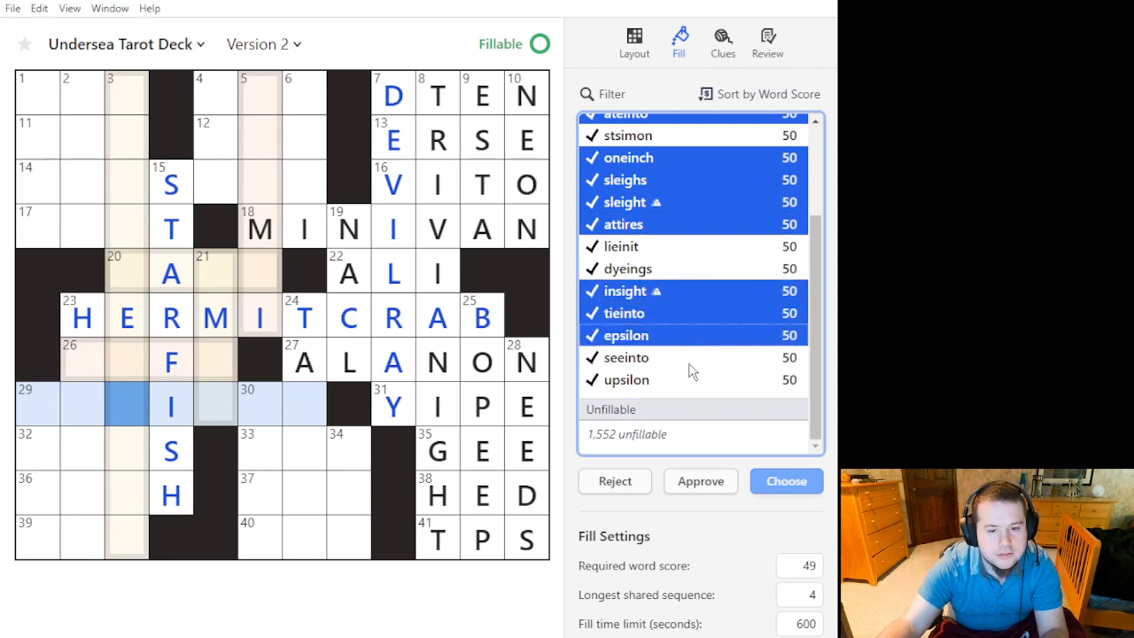
left_click(685, 383, "ctrl")
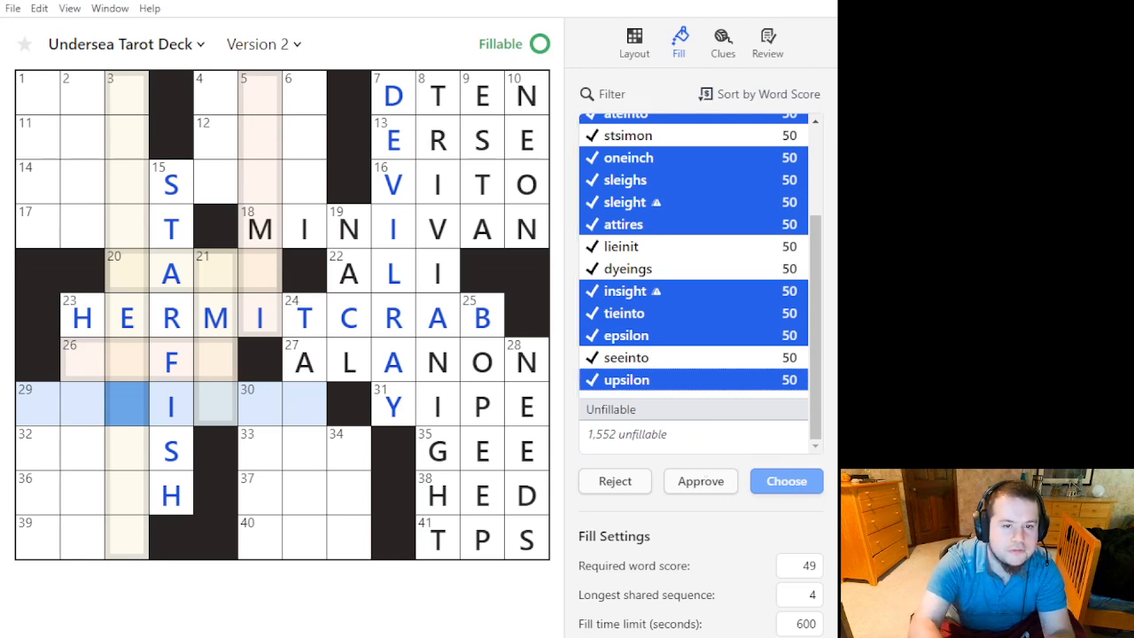
key("alt+Tab")
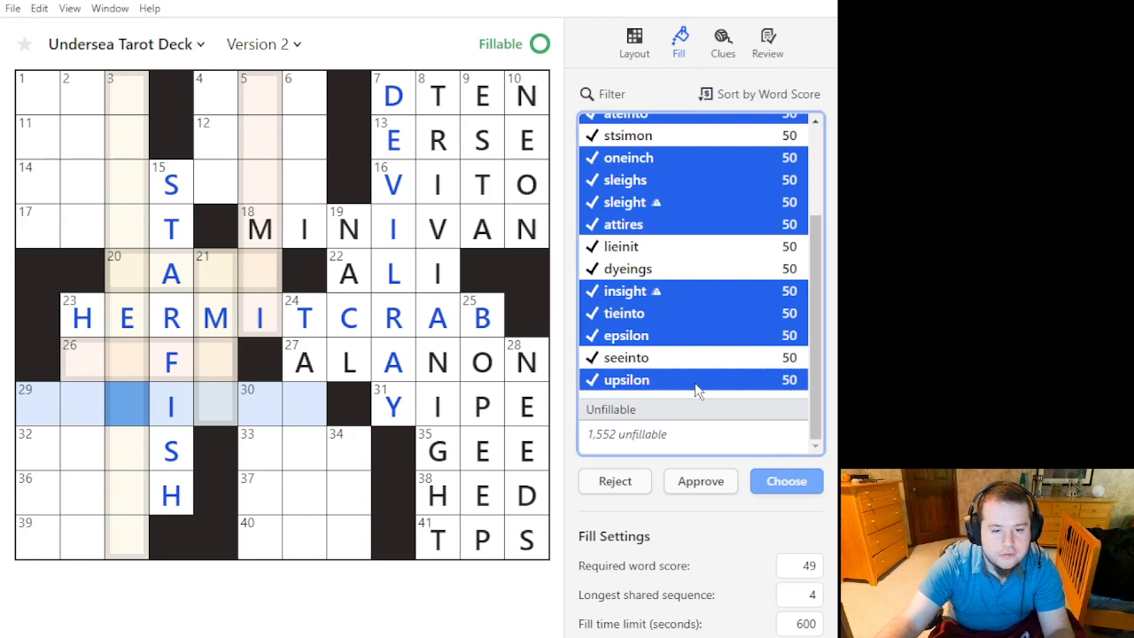
left_click(712, 480)
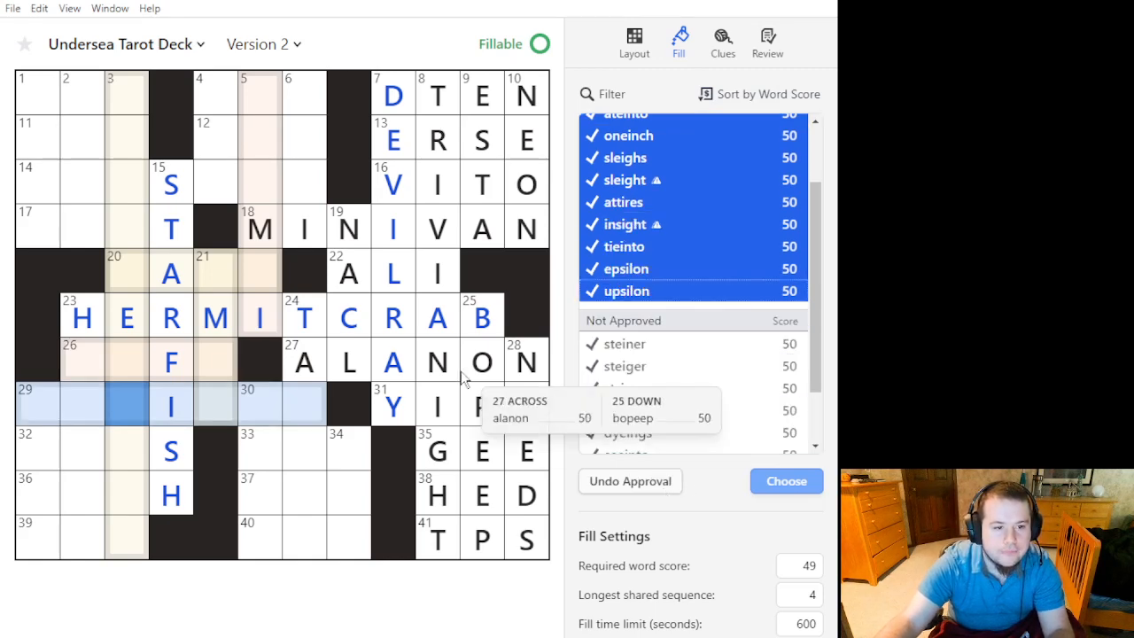
Preview allstar in 14 Across and look through the entry's undecided candidates.
left_click(250, 184)
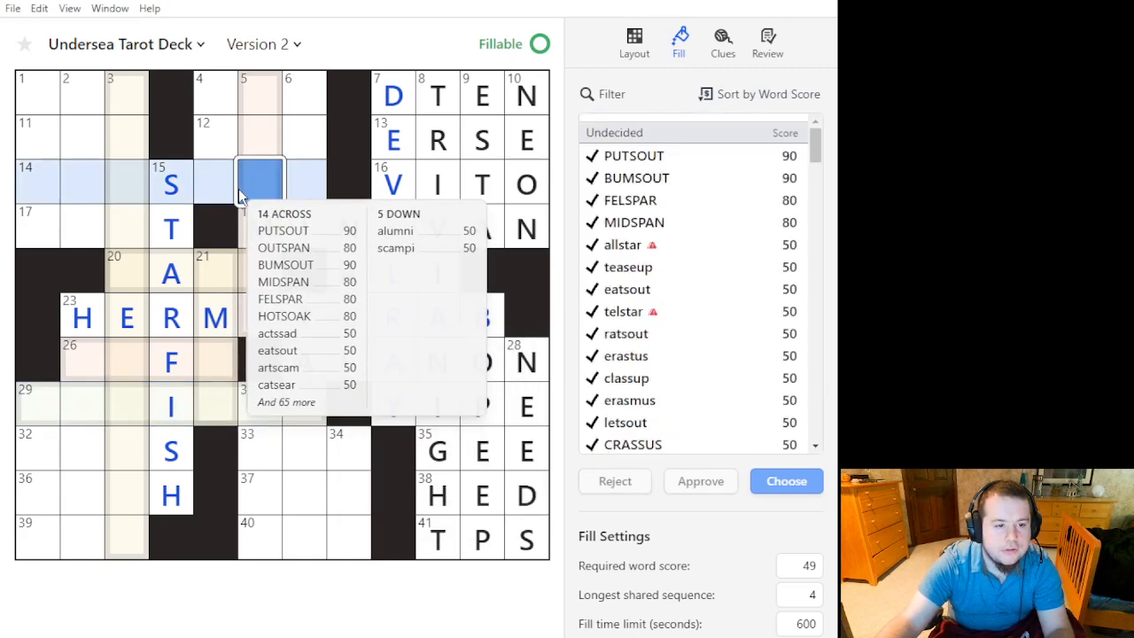
left_click(742, 250)
scroll(724, 367, "down", 10)
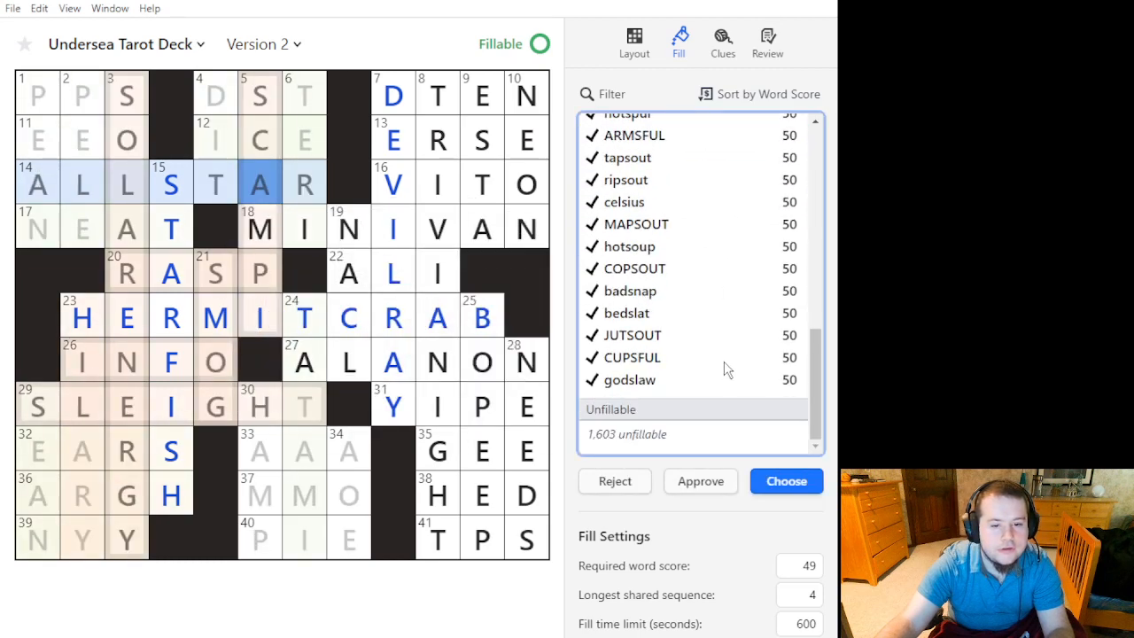
scroll(709, 328, "up", 10)
scroll(709, 231, "up", 1)
Select PUTSOUT and BUMSOUT among the undecided candidates for 14 Across.
left_click(736, 155)
left_click(718, 177, "shift")
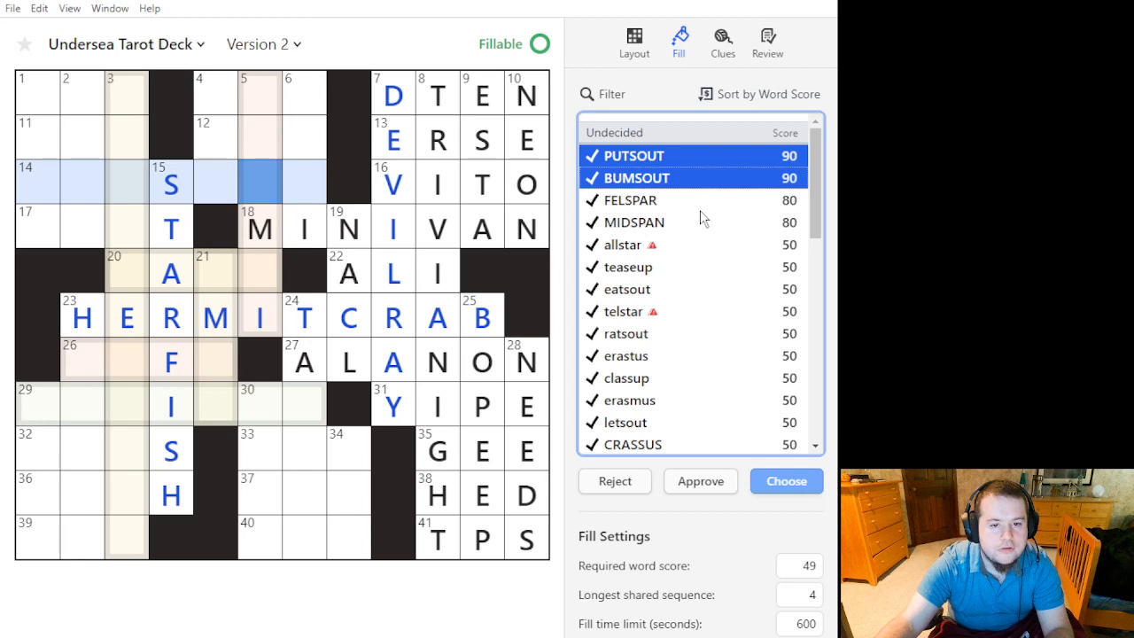
left_click(700, 197)
left_click(701, 176)
left_click(698, 156, "shift")
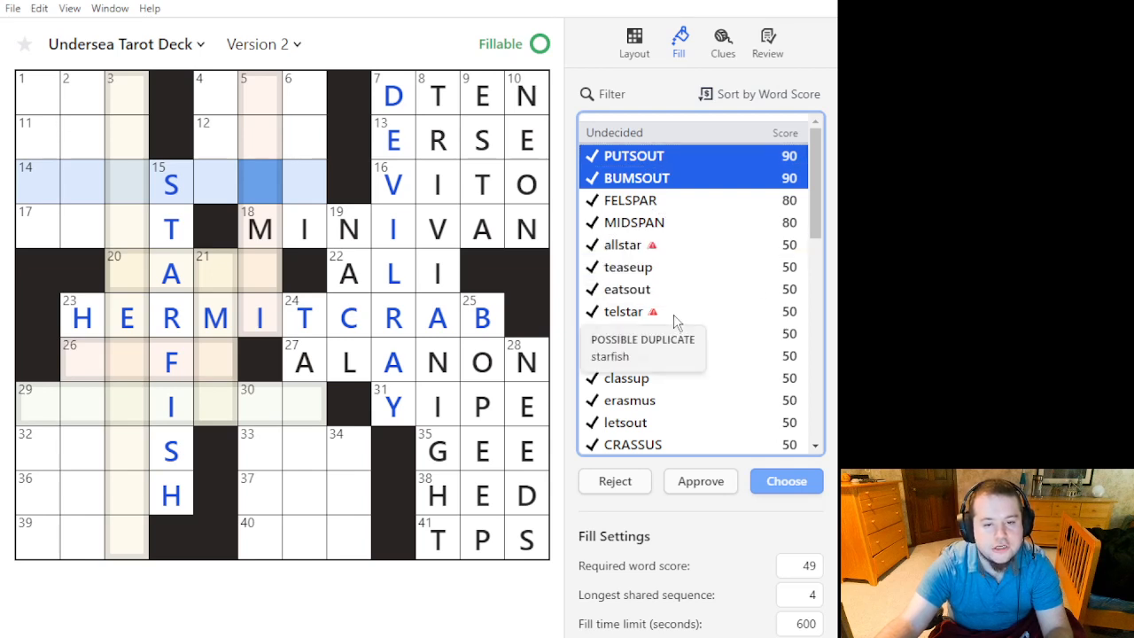
left_click(685, 270, "ctrl")
left_click(685, 271, "ctrl")
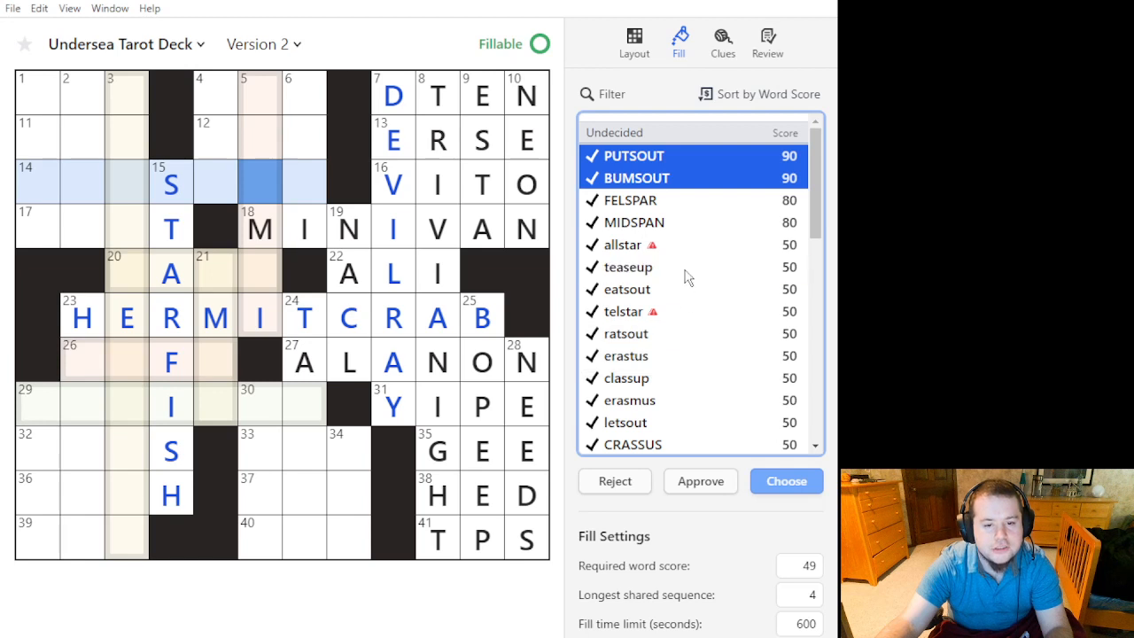
left_click(667, 292, "ctrl")
scroll(666, 305, "down", 1)
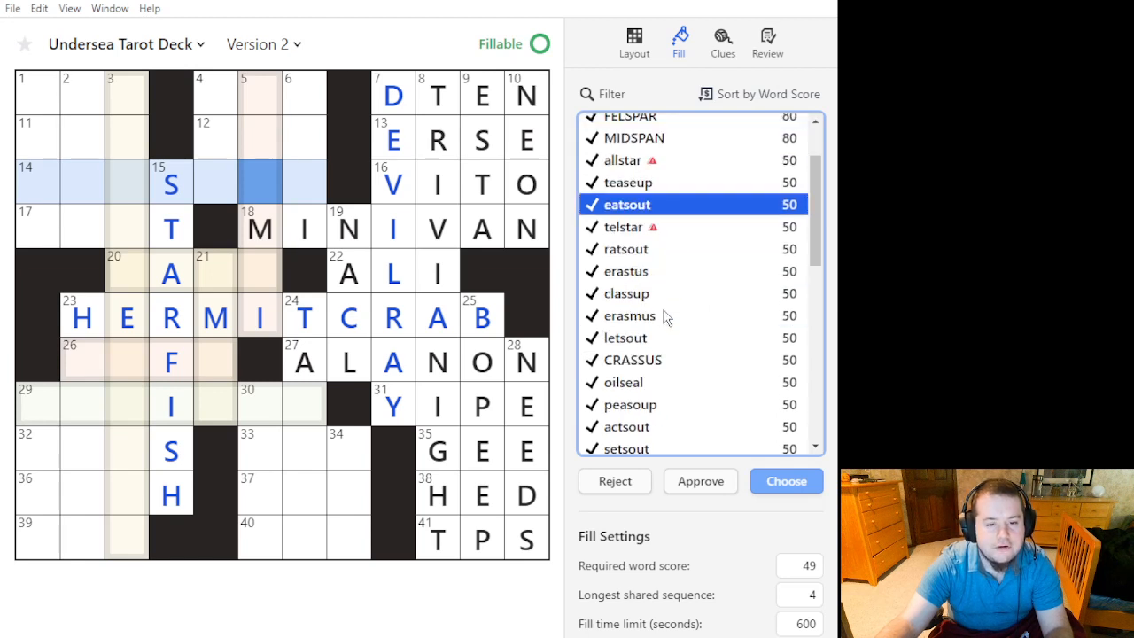
scroll(666, 293, "up", 1)
left_click(671, 296, "ctrl")
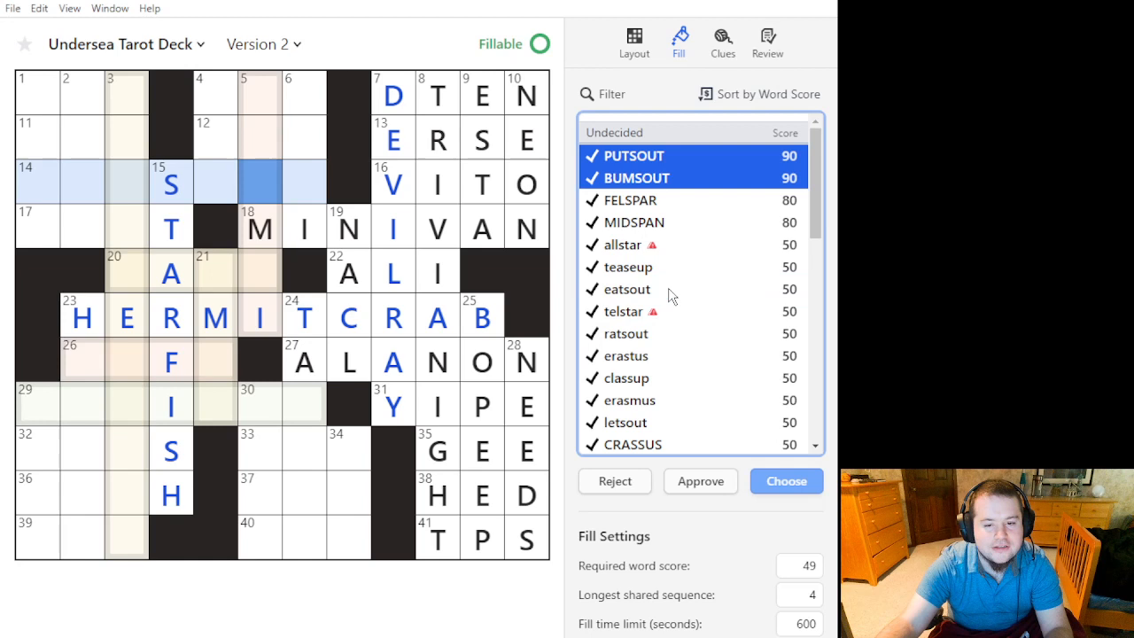
Add ratsout, erasmus and letsout to the selected candidates for 14 Across.
left_click(663, 334, "ctrl")
left_click(660, 333)
scroll(673, 266, "down", 3)
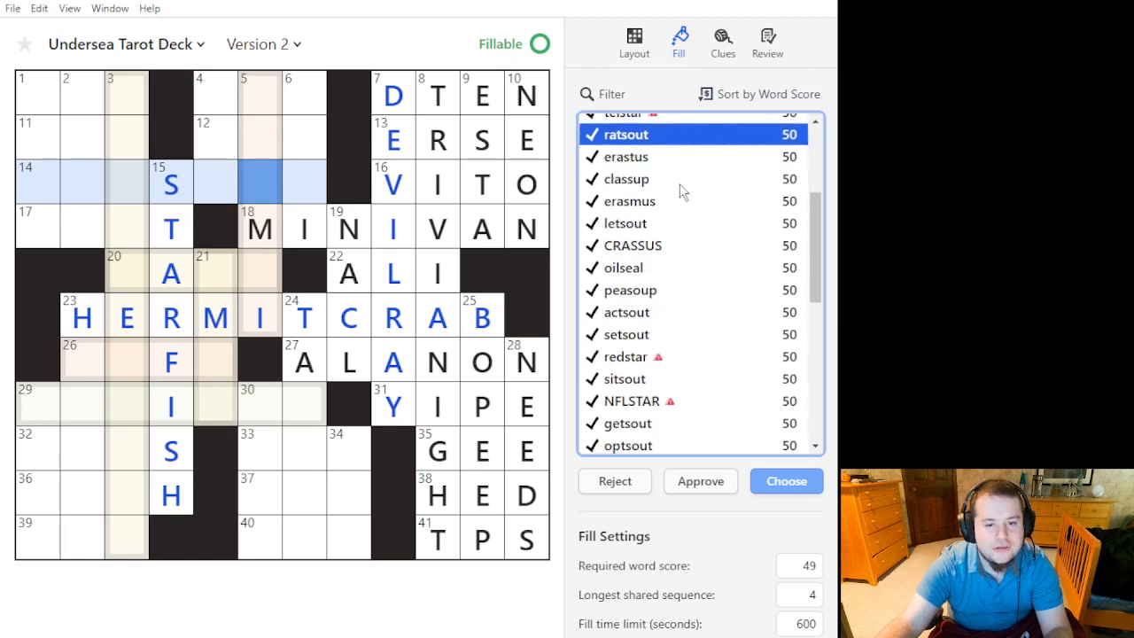
left_click(679, 185, "ctrl")
left_click(675, 183, "ctrl")
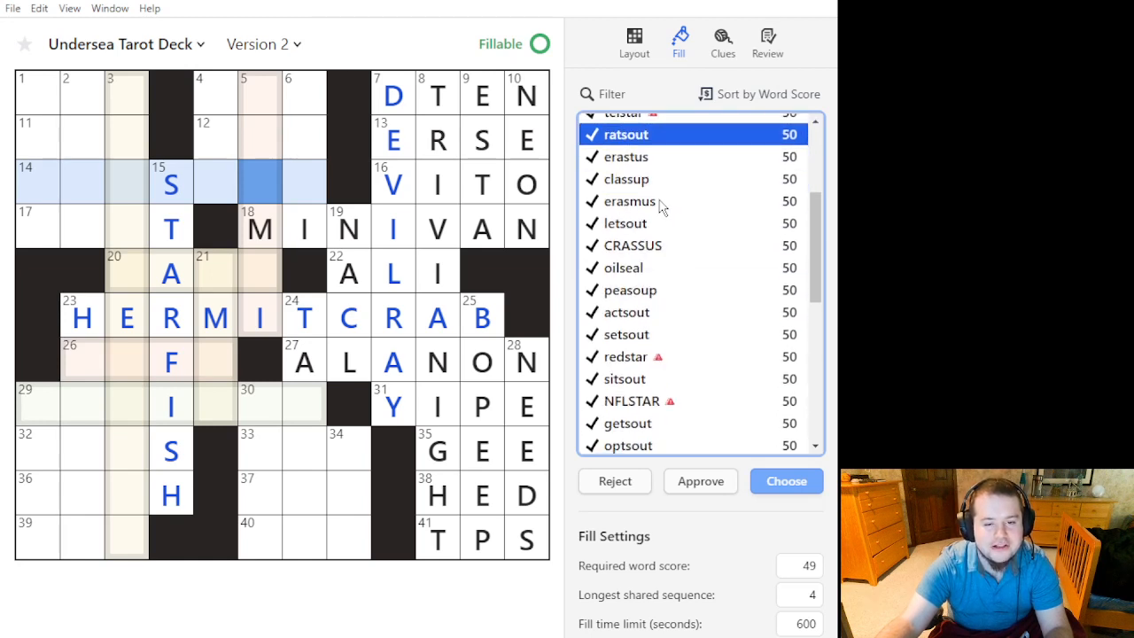
left_click(660, 204, "ctrl")
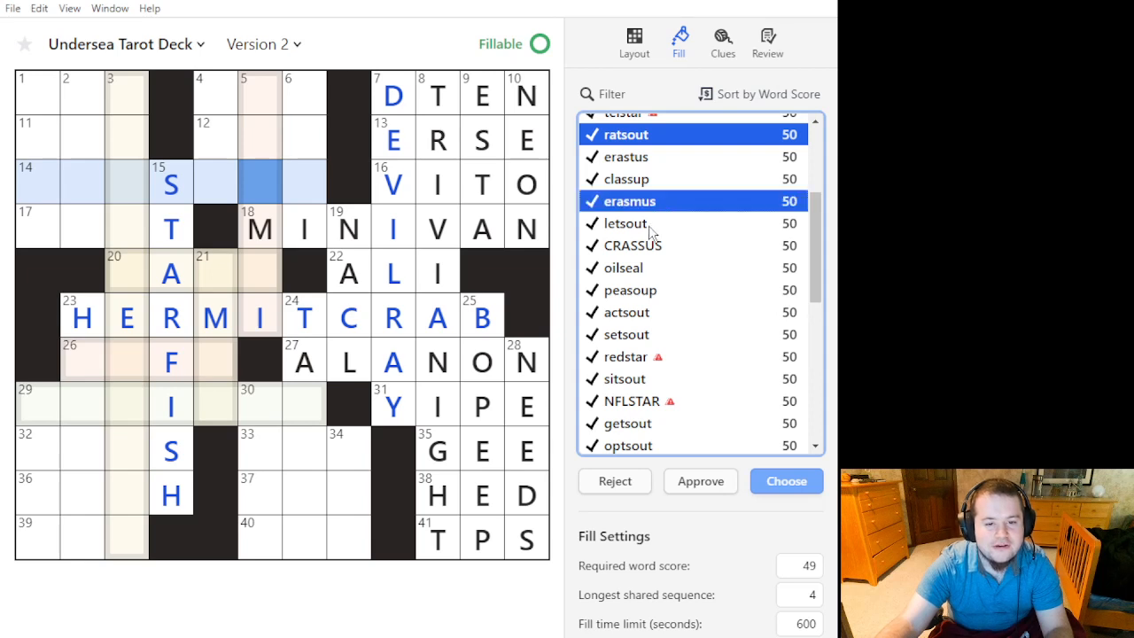
left_click(652, 226, "ctrl")
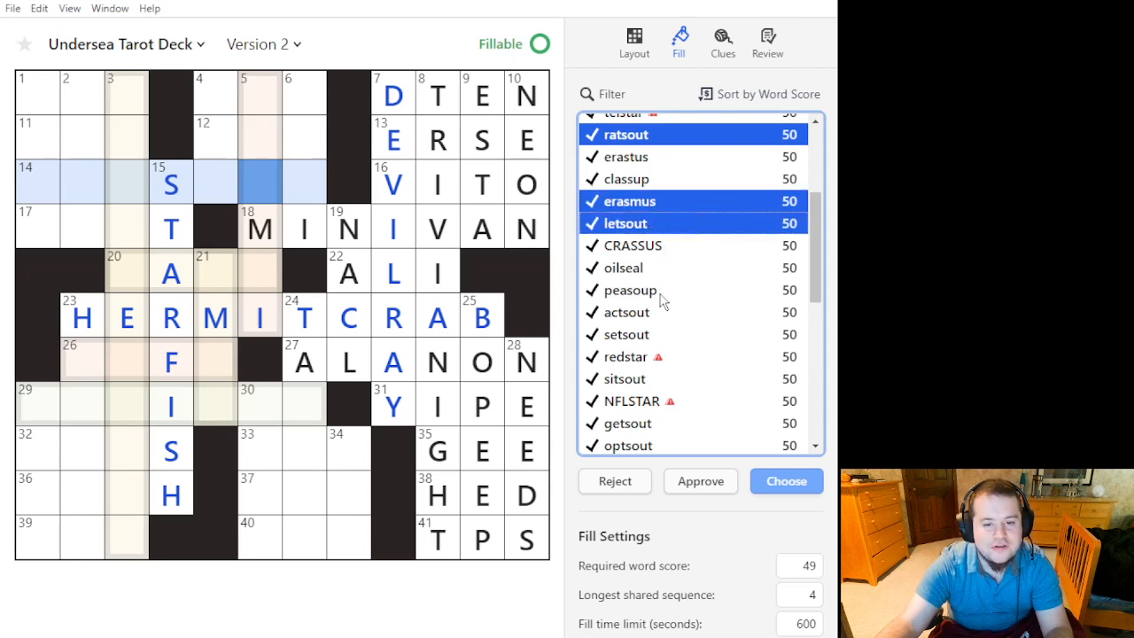
Add peasoup, actsout and setsout to the 14 Across selection, keeping redstar out of it.
left_click(660, 298, "ctrl")
left_click(661, 316, "ctrl")
left_click(656, 335, "ctrl")
left_click(652, 354, "ctrl")
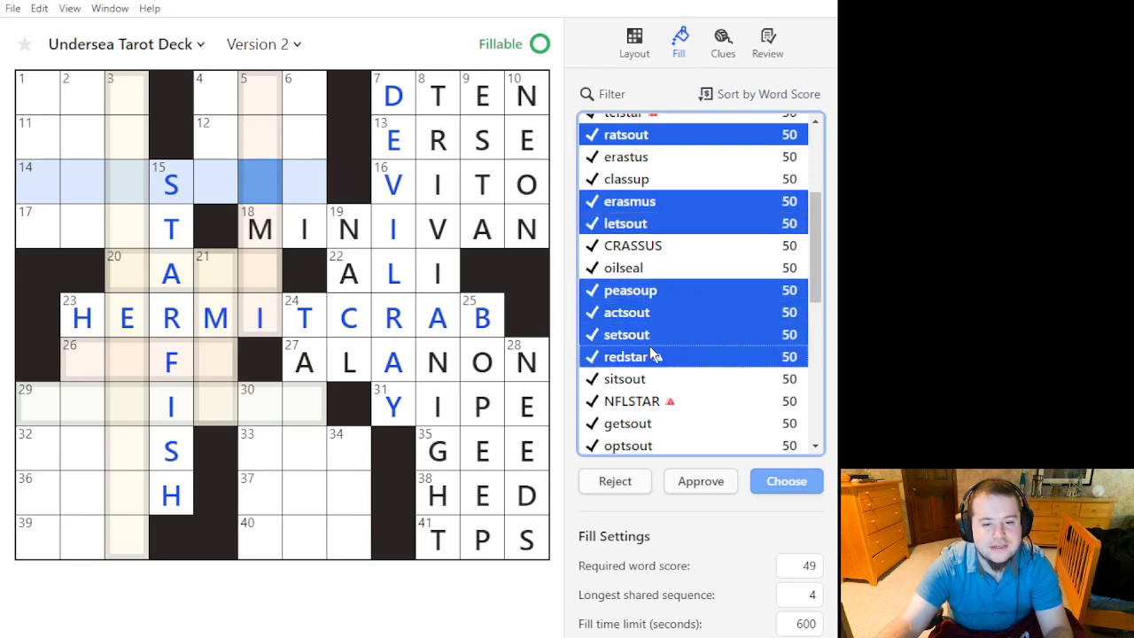
left_click(658, 356, "ctrl")
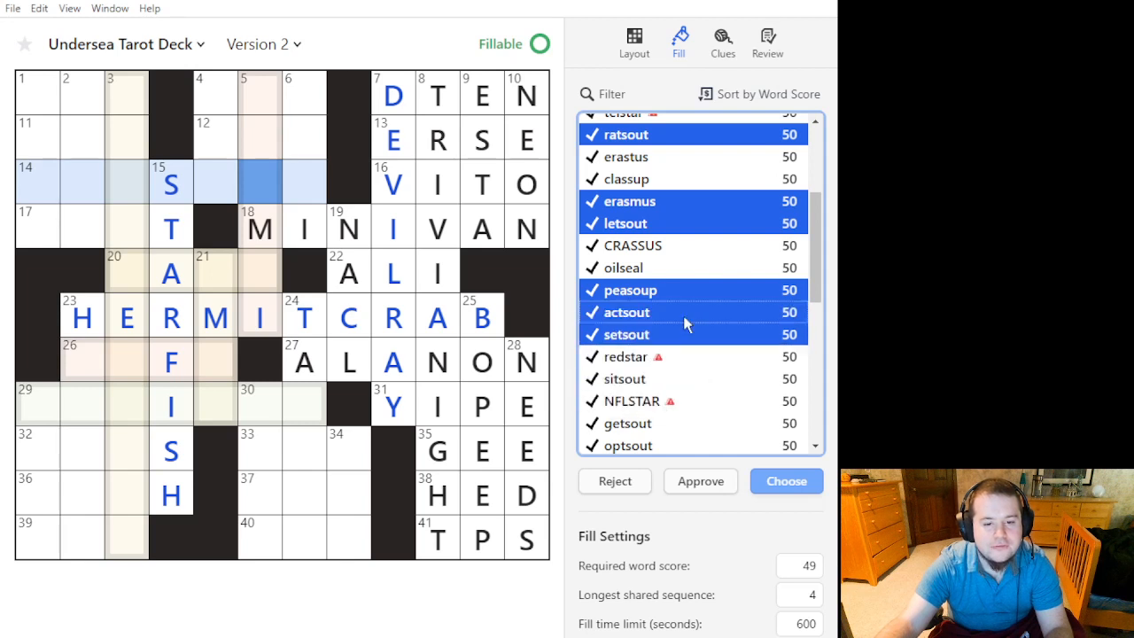
Add sitsout, getsout and optsout to the selected candidates for 14 Across.
scroll(679, 372, "down", 3)
left_click(660, 180, "ctrl")
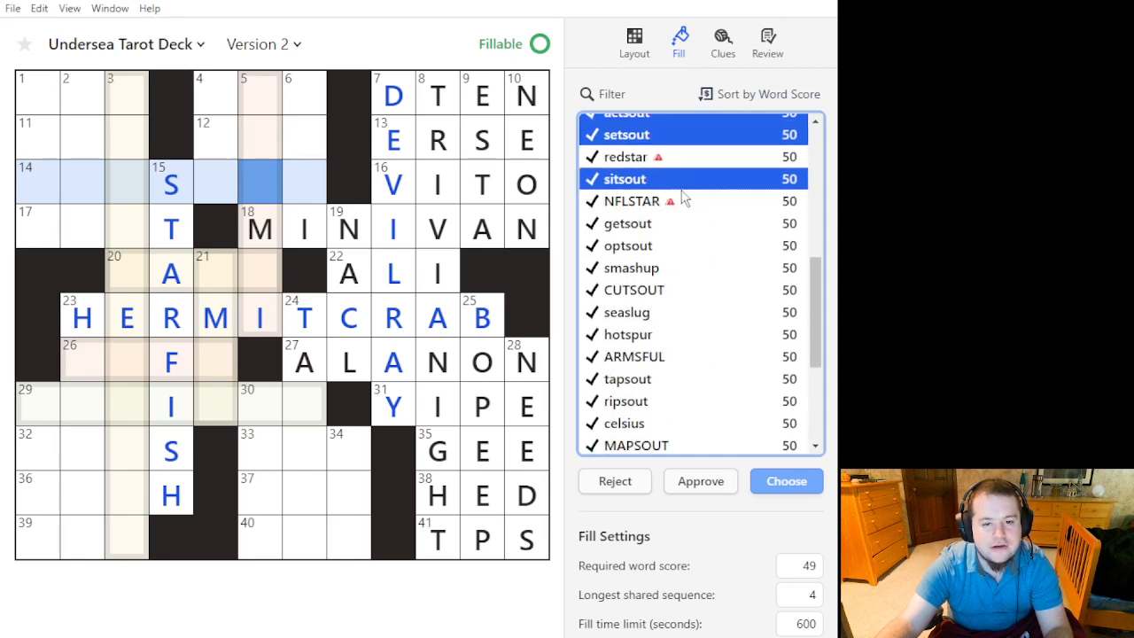
left_click(726, 228, "ctrl")
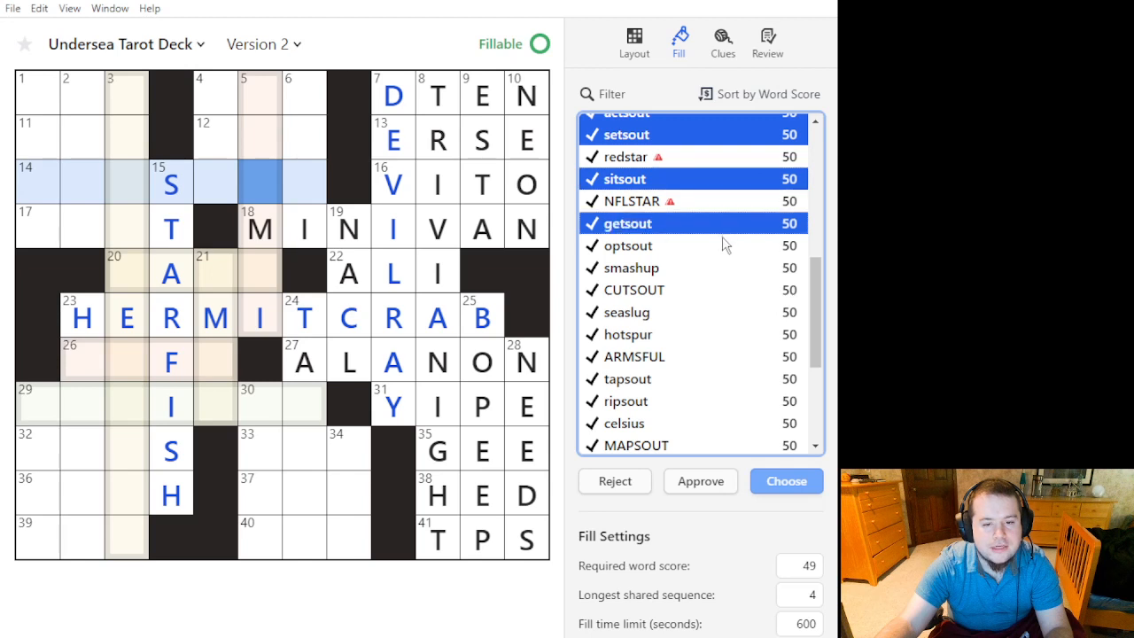
left_click(723, 245, "ctrl")
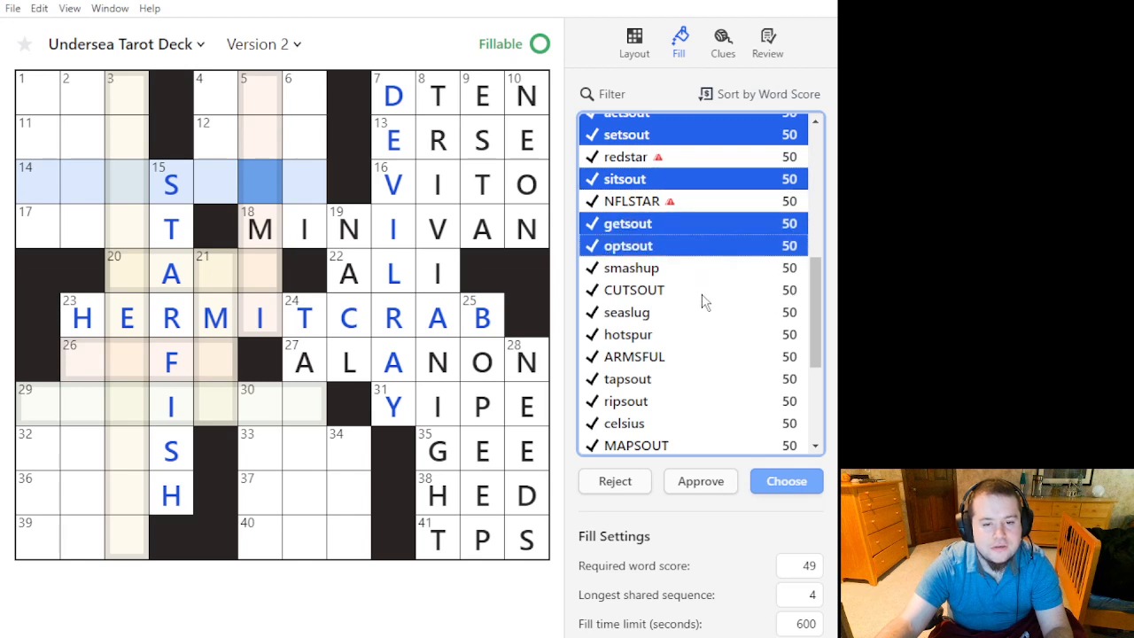
Add seaslug, tapsout, ripsout and celsius to the 14 Across selection, leaving hotspur unselected.
scroll(702, 301, "down", 3)
left_click(670, 136, "ctrl")
scroll(667, 131, "up", 3)
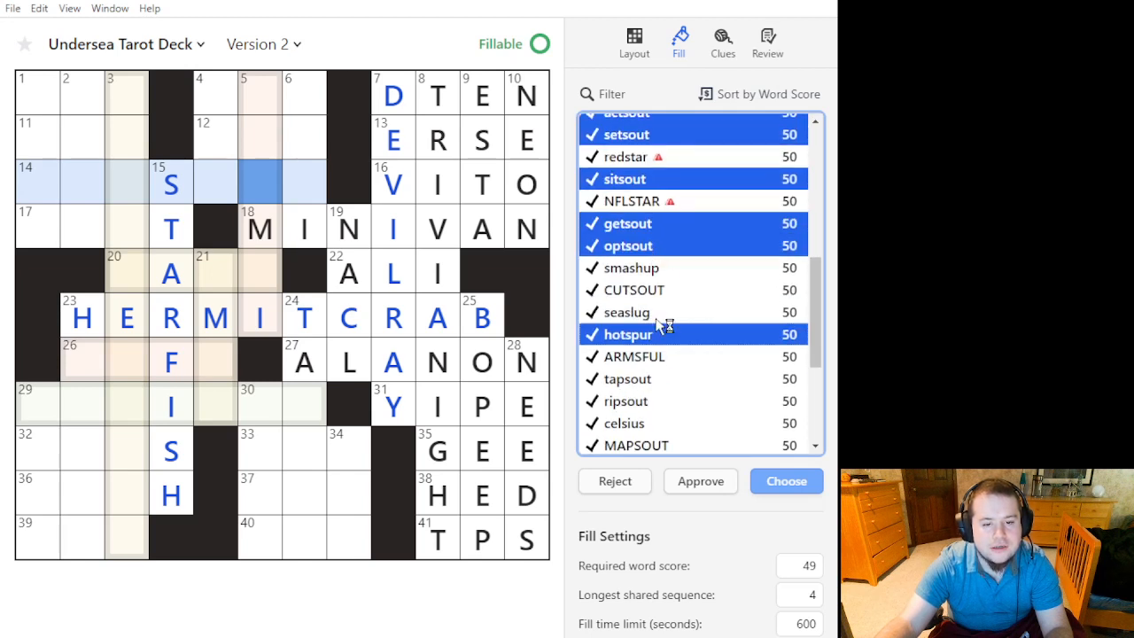
left_click(663, 333, "ctrl")
left_click(673, 320, "ctrl")
left_click(685, 378)
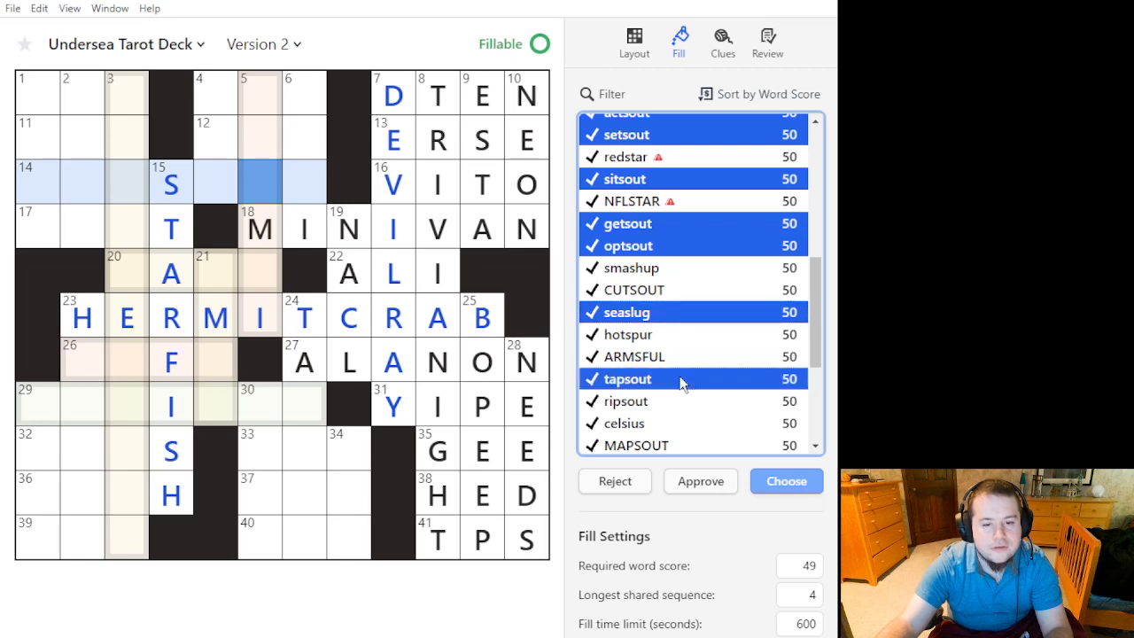
scroll(683, 305, "down", 3)
left_click(665, 204, "ctrl")
left_click(664, 225, "ctrl")
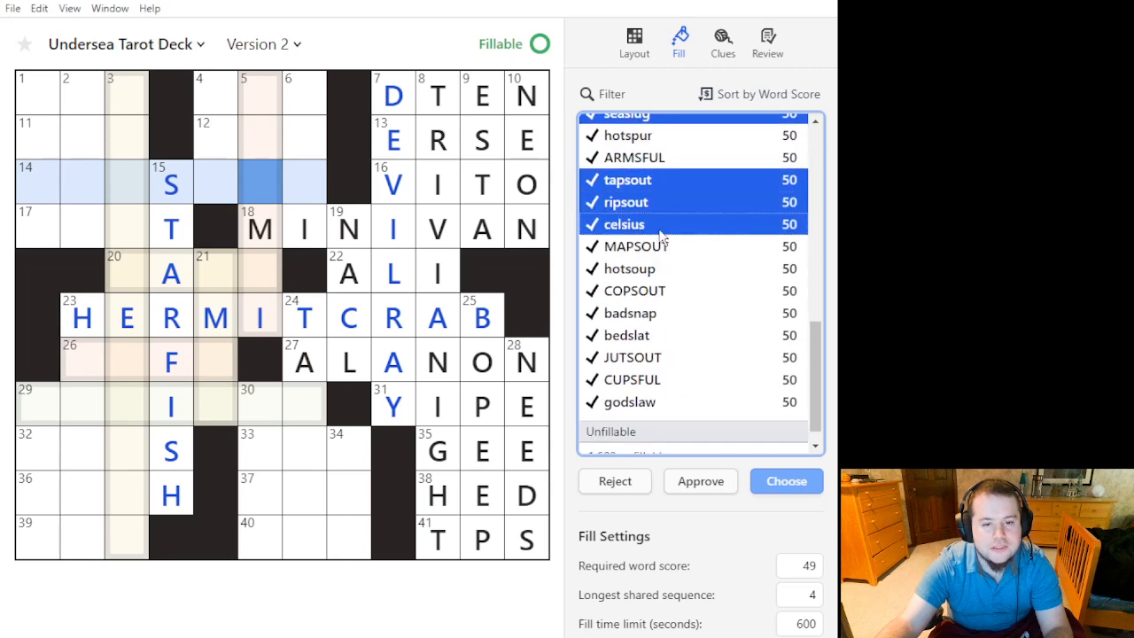
Add MAPSOUT and badsnap to the selected 14 Across candidates and approve the whole selection.
left_click(694, 270, "ctrl")
left_click(694, 269, "ctrl")
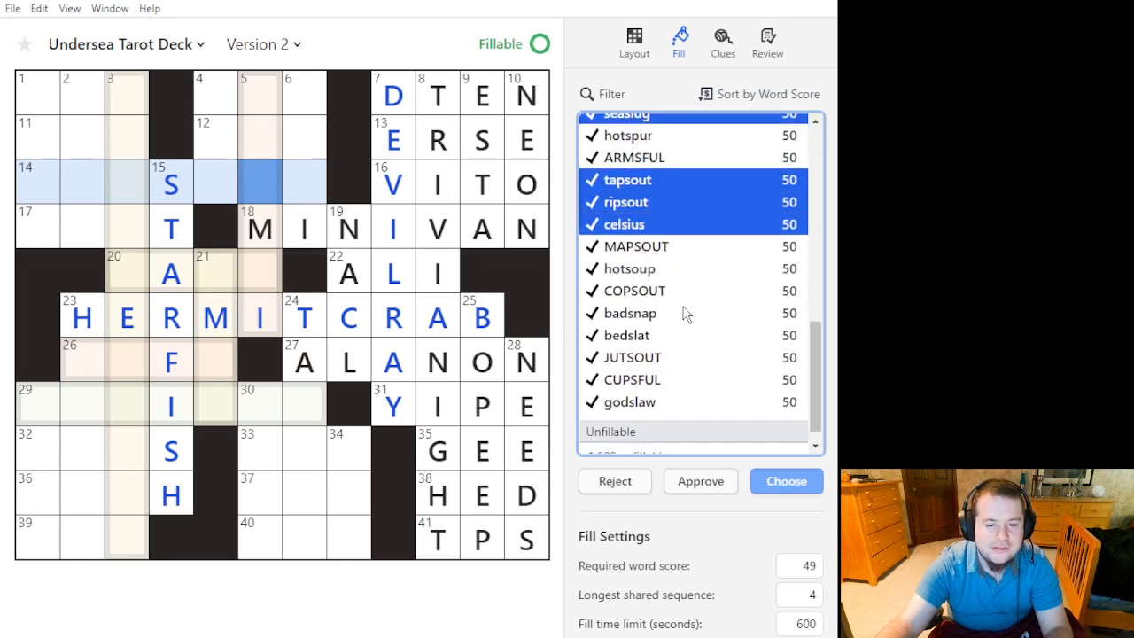
left_click(676, 323, "ctrl")
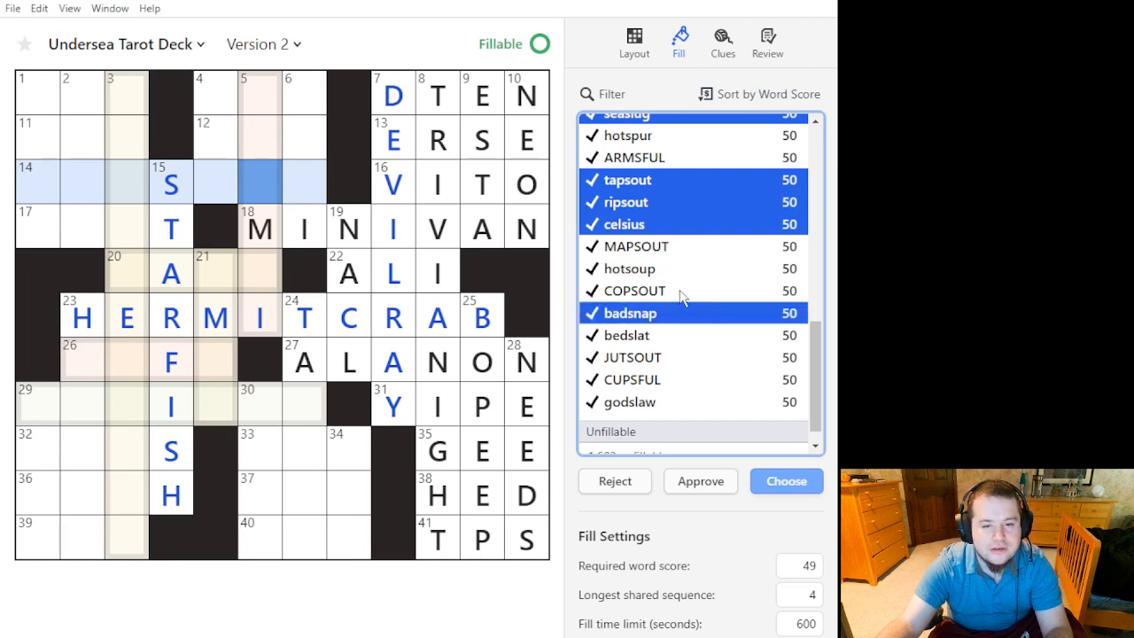
left_click(681, 248, "ctrl")
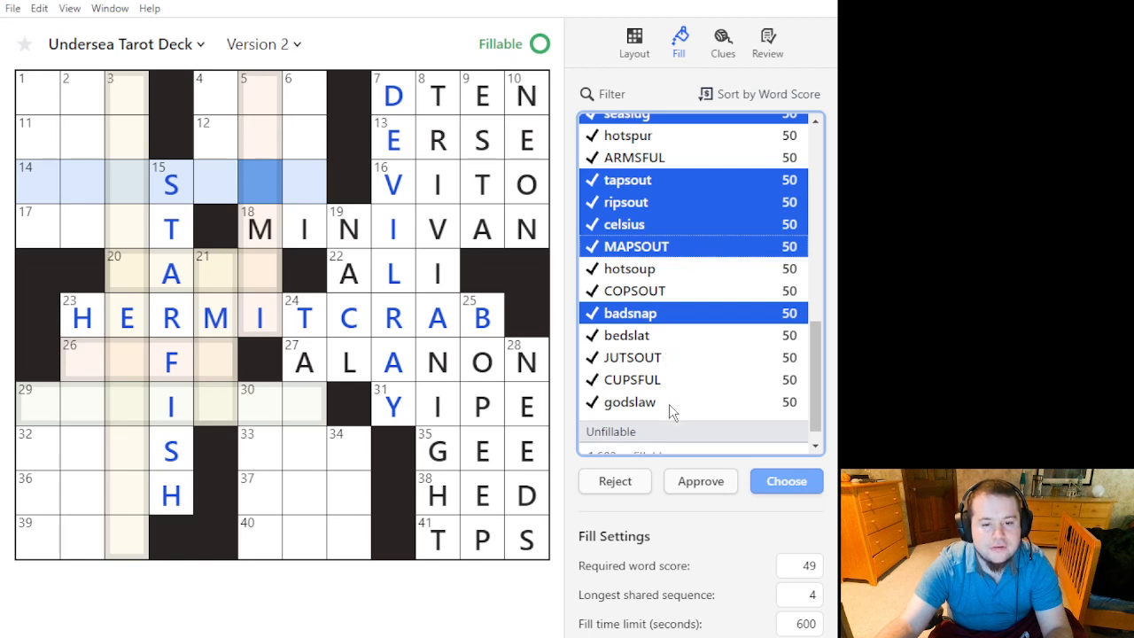
left_click(700, 485)
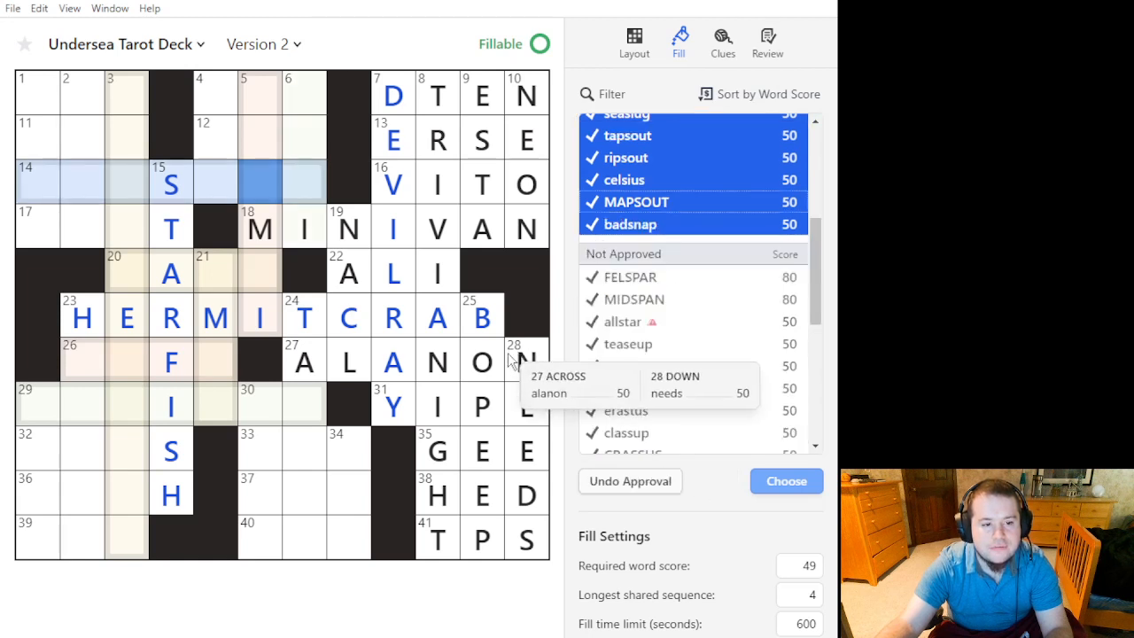
Preview how the 23 Down candidates HITBOX, HAIRED, HATPIN, HINGIS and HATTED would fill the grid.
left_click(139, 420)
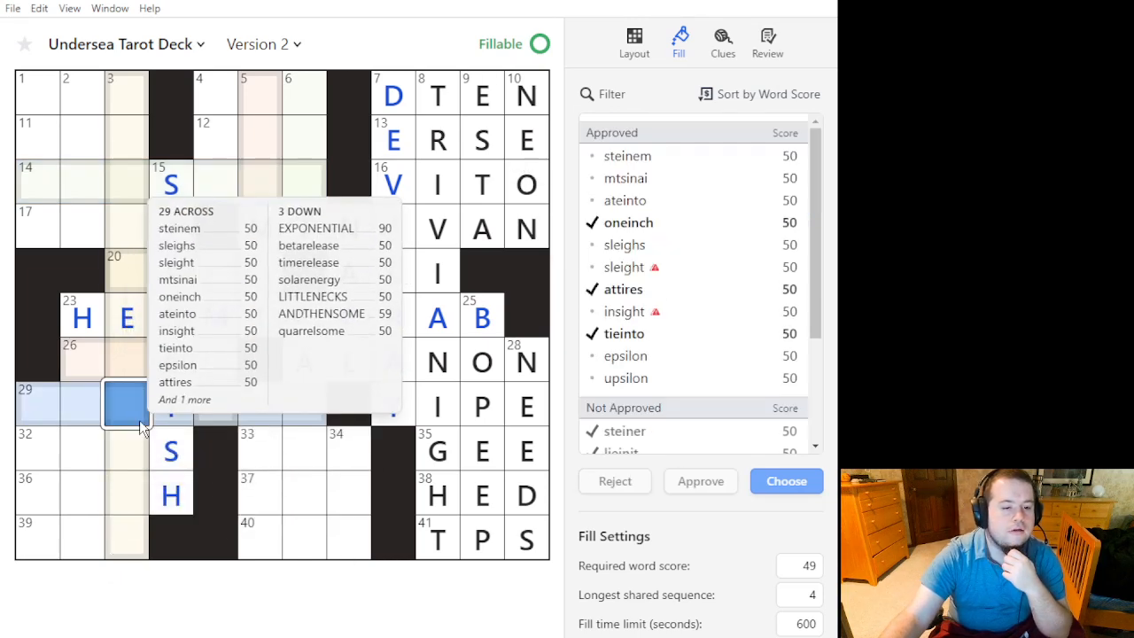
left_click(129, 478)
left_click(119, 552)
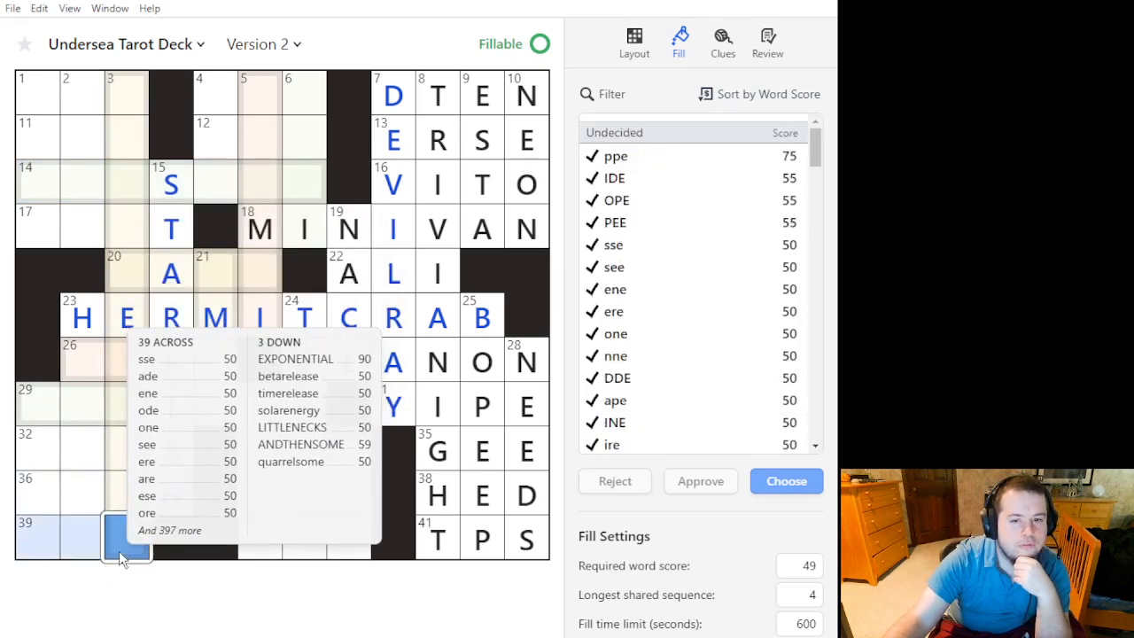
left_click(71, 527)
left_click(752, 155)
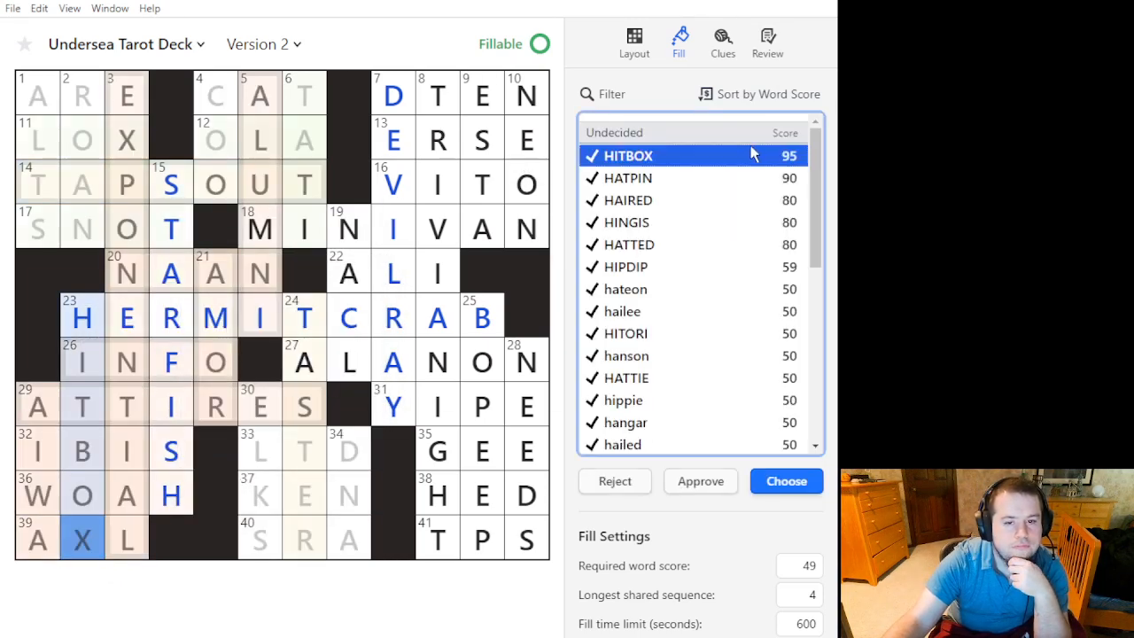
left_click(739, 197)
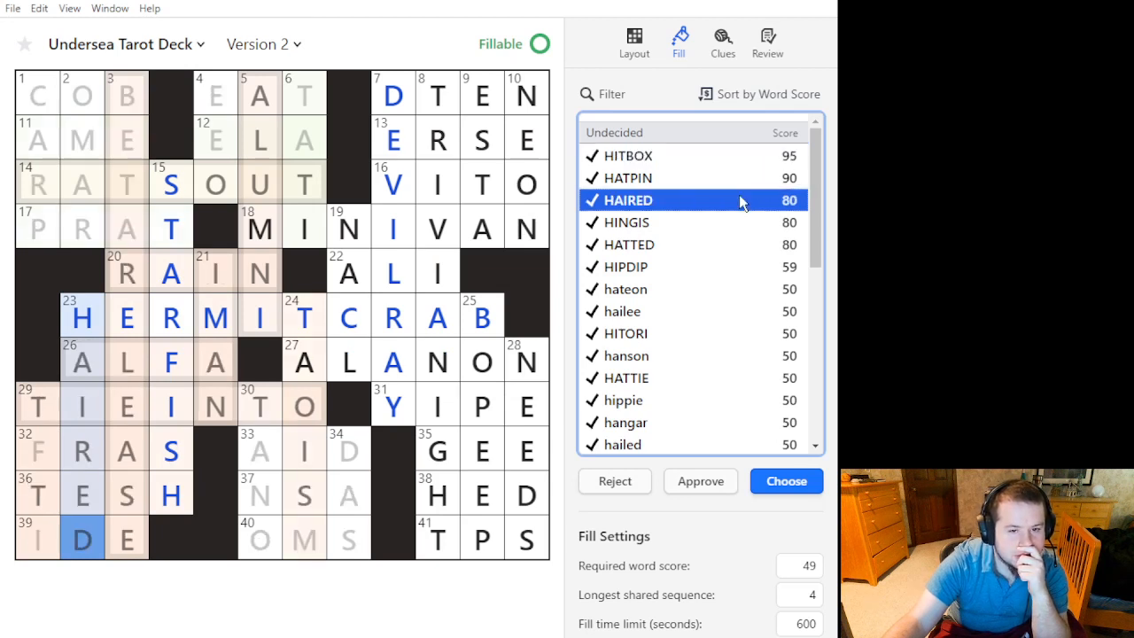
left_click(749, 157)
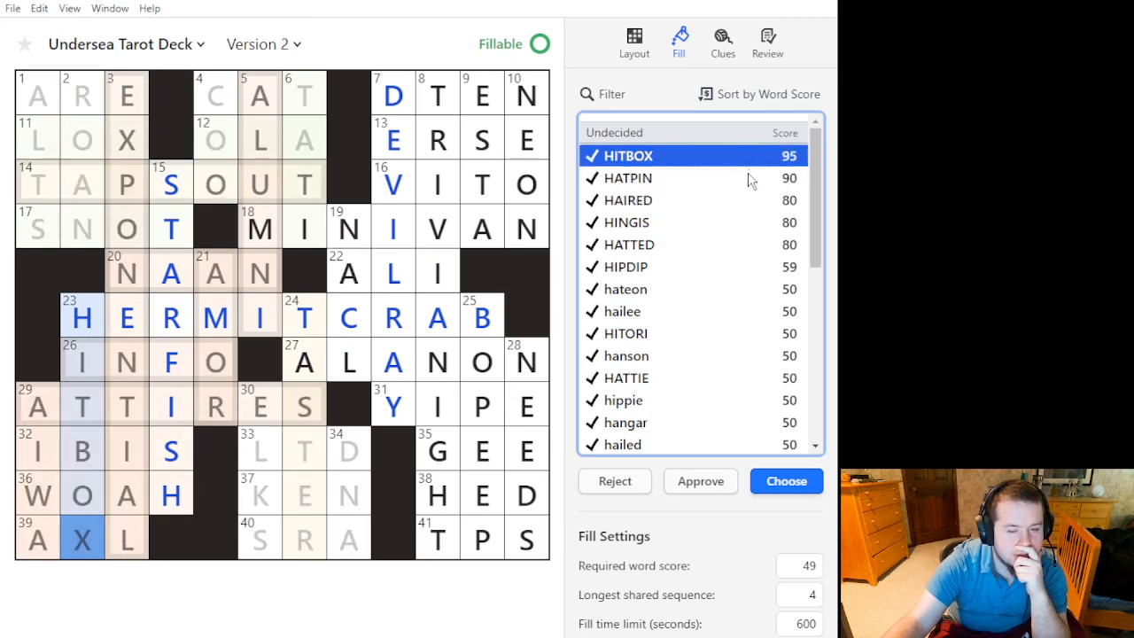
left_click(747, 182)
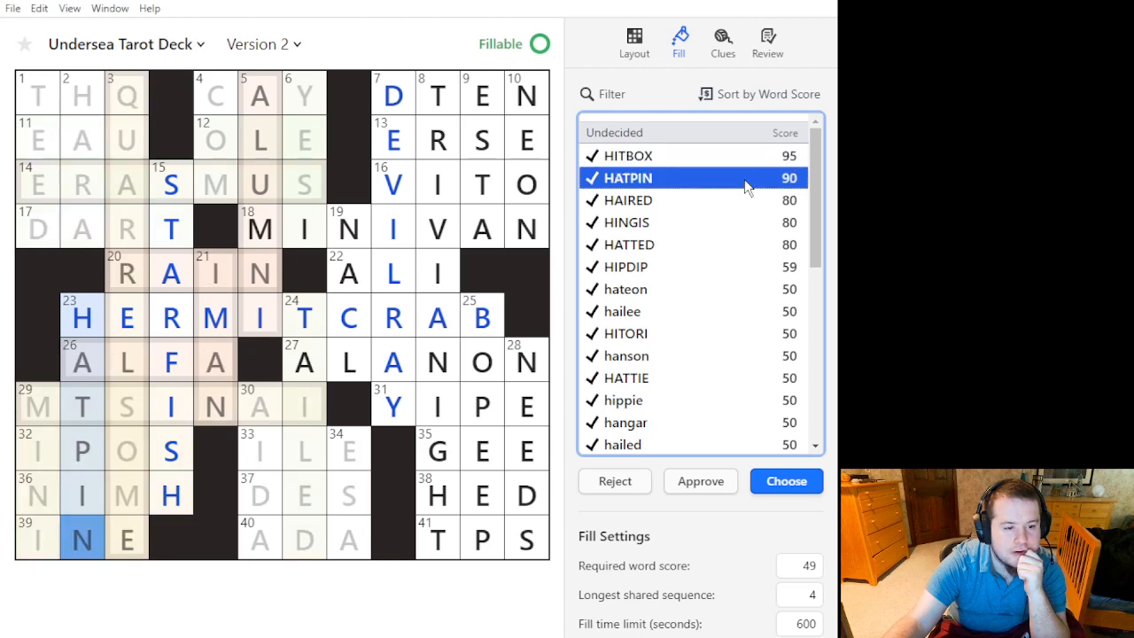
left_click(732, 222)
left_click(732, 244)
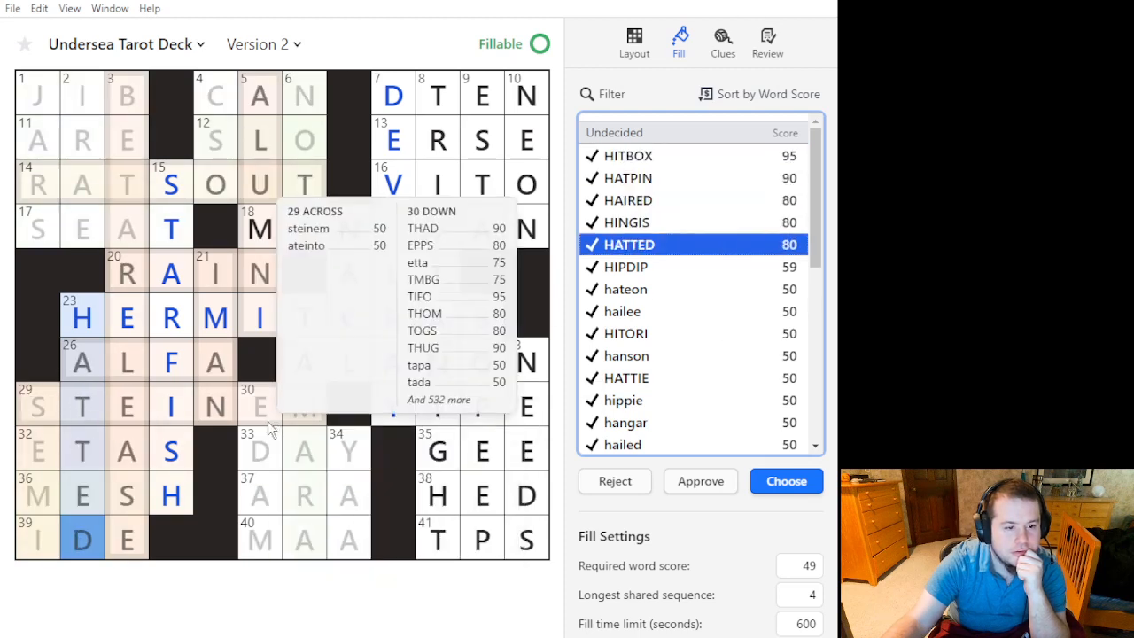
Compare the grid fills produced by the approved 29 Across candidates, such as steinem, ateinto, oneinch, tieinto and epsilon.
left_click(267, 421)
left_click(620, 179)
left_click(650, 158)
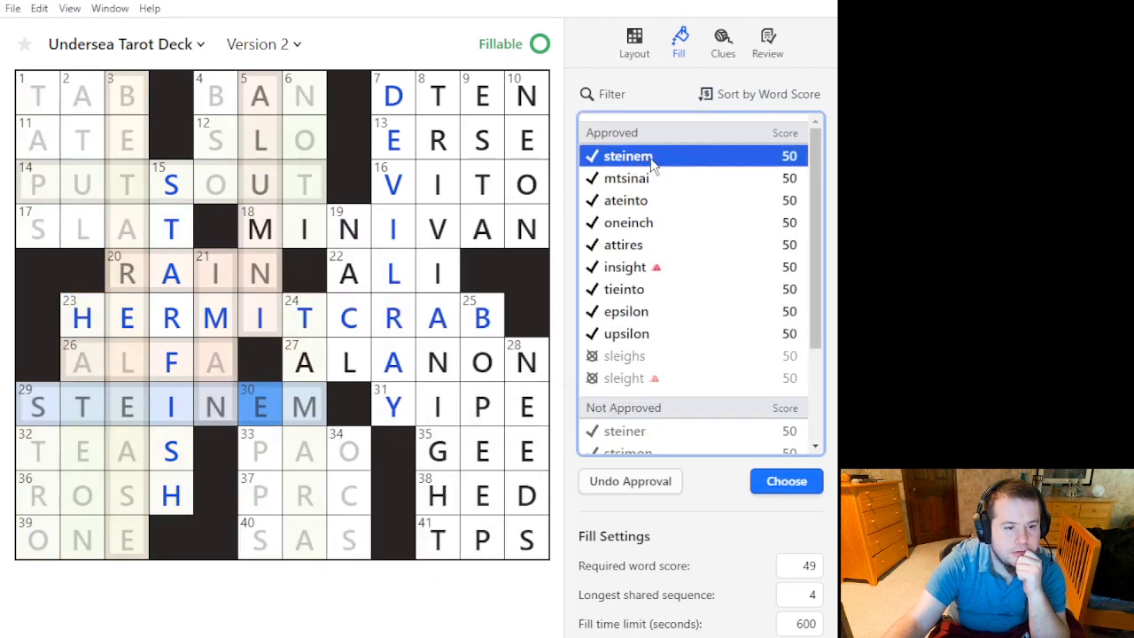
left_click(646, 199)
left_click(653, 223)
left_click(653, 289)
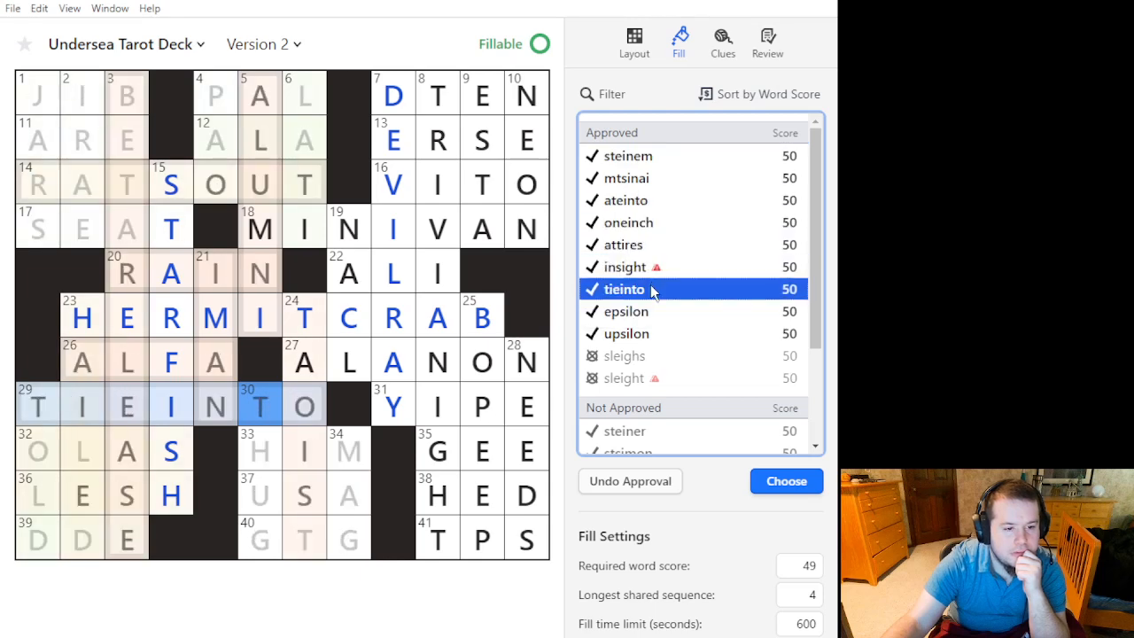
left_click(650, 356)
left_click(650, 378)
left_click(661, 312)
left_click(667, 223)
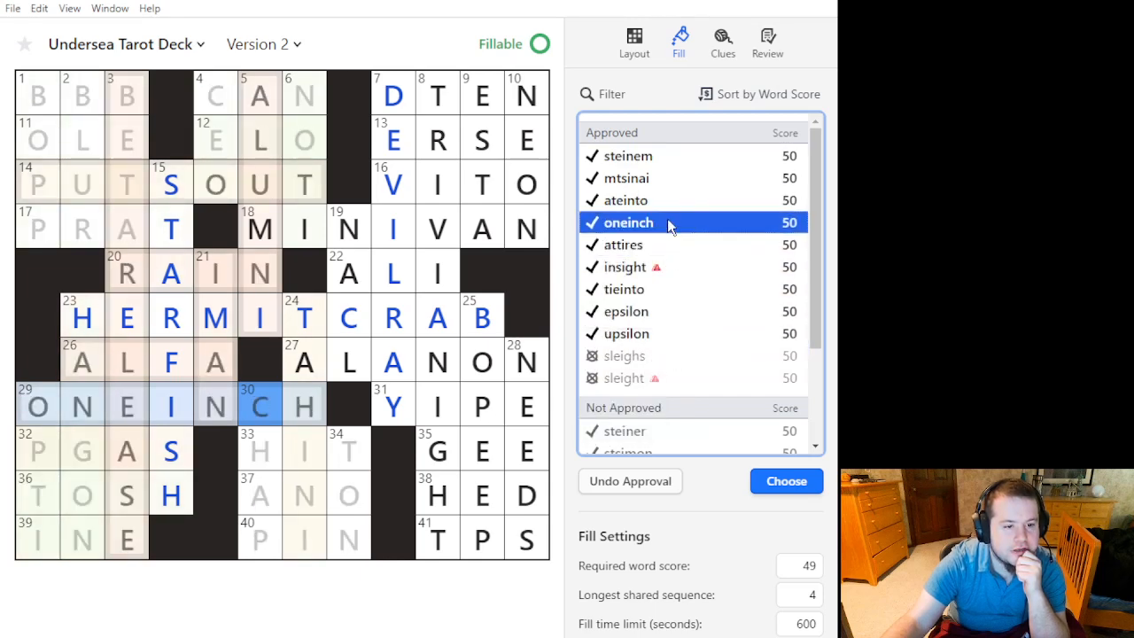
left_click(669, 246)
left_click(668, 311)
left_click(663, 379)
left_click(675, 355)
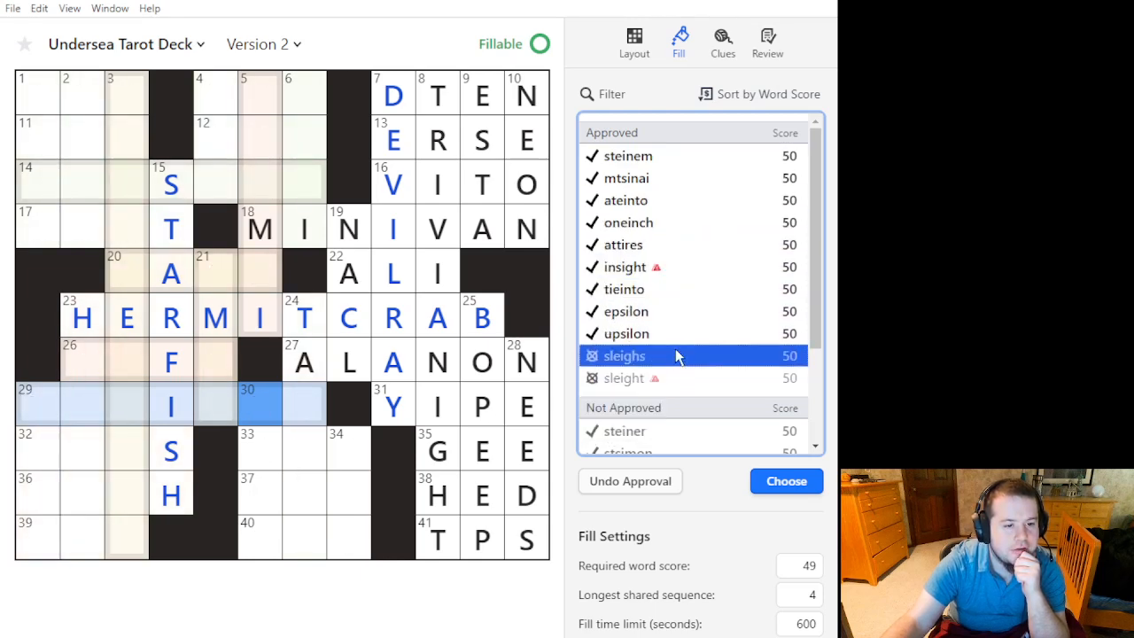
left_click(685, 315)
left_click(657, 267)
left_click(678, 315)
left_click(652, 378)
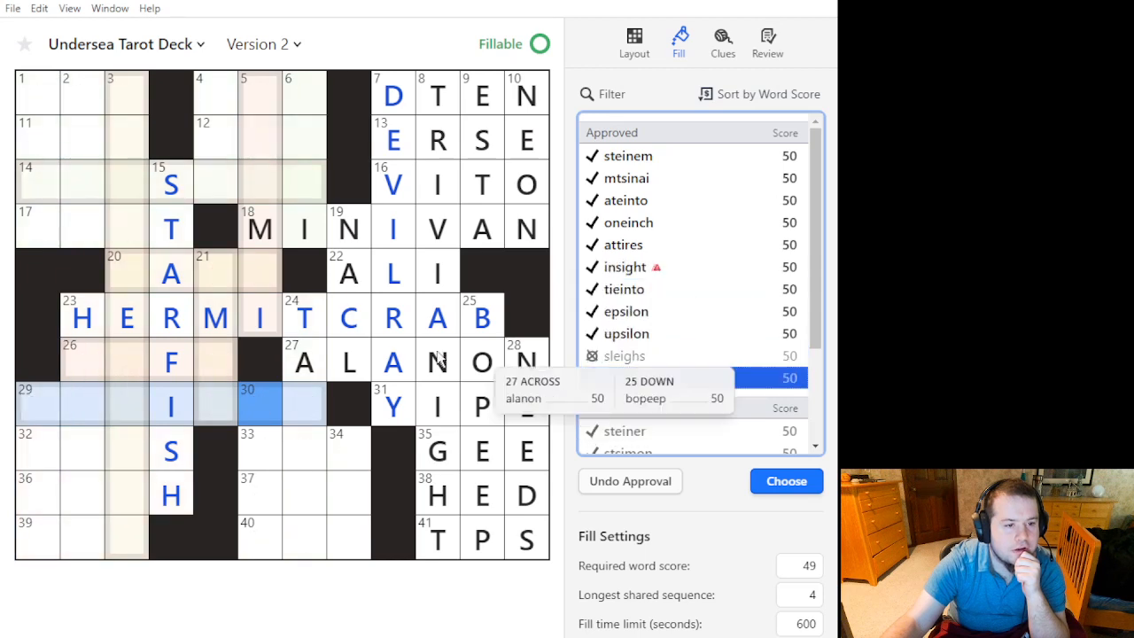
Compare ANDTHENSOME with betarelease for 3 Down and enter betarelease.
left_click(144, 360)
left_click(720, 177)
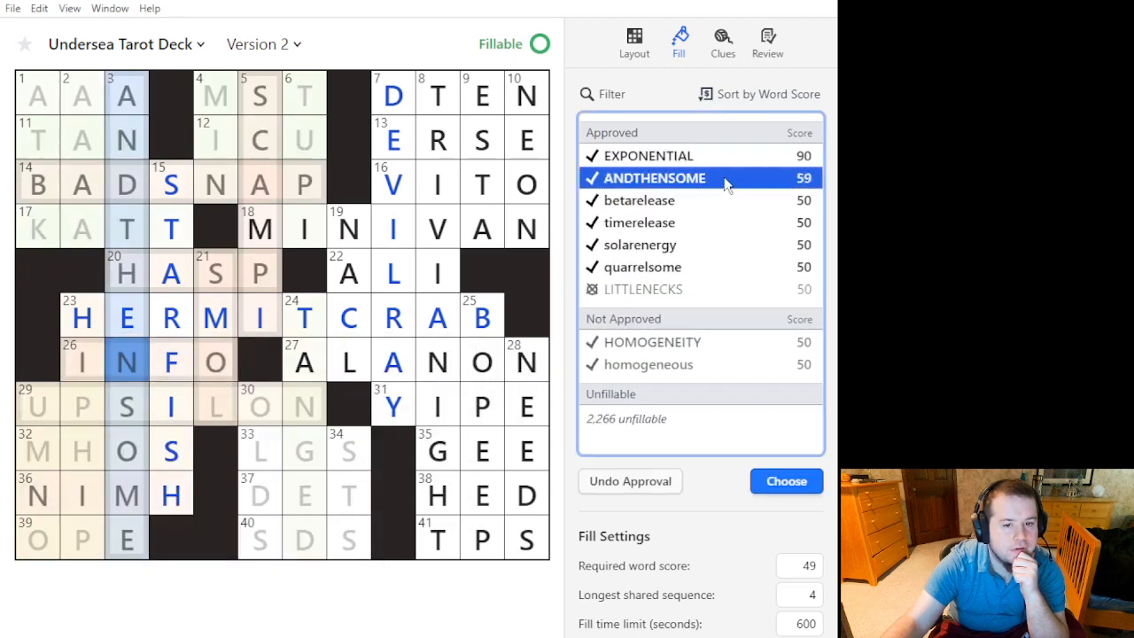
left_click(720, 202)
left_click(720, 179)
left_click(725, 204)
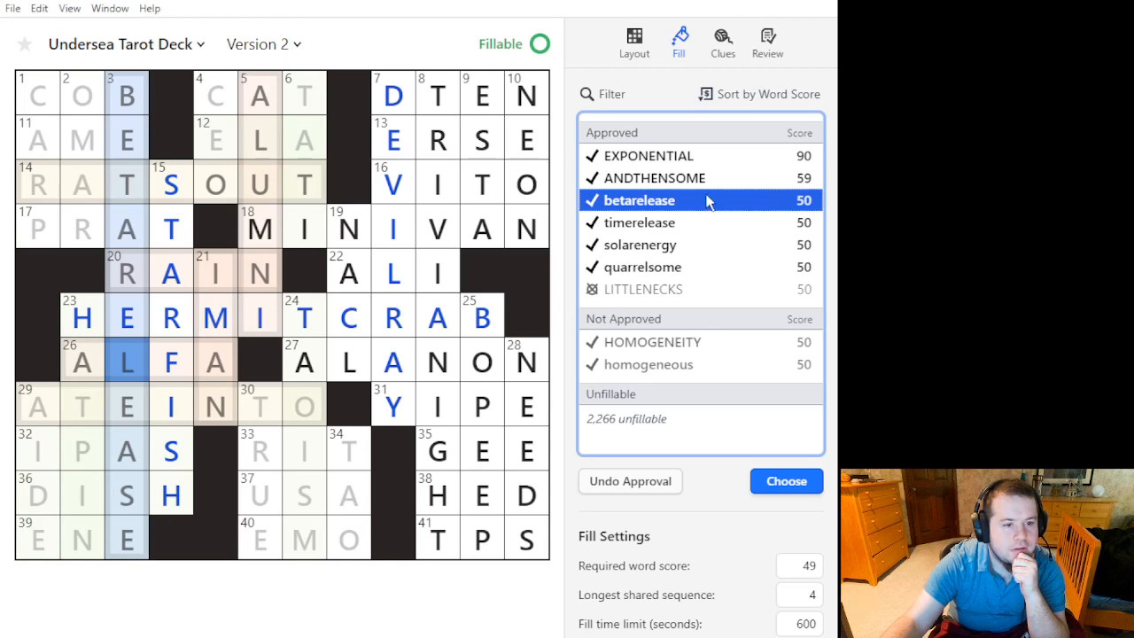
double_click(709, 202)
Preview PUTSOUT and ratsout as possible fills for 14 Across.
left_click(260, 184)
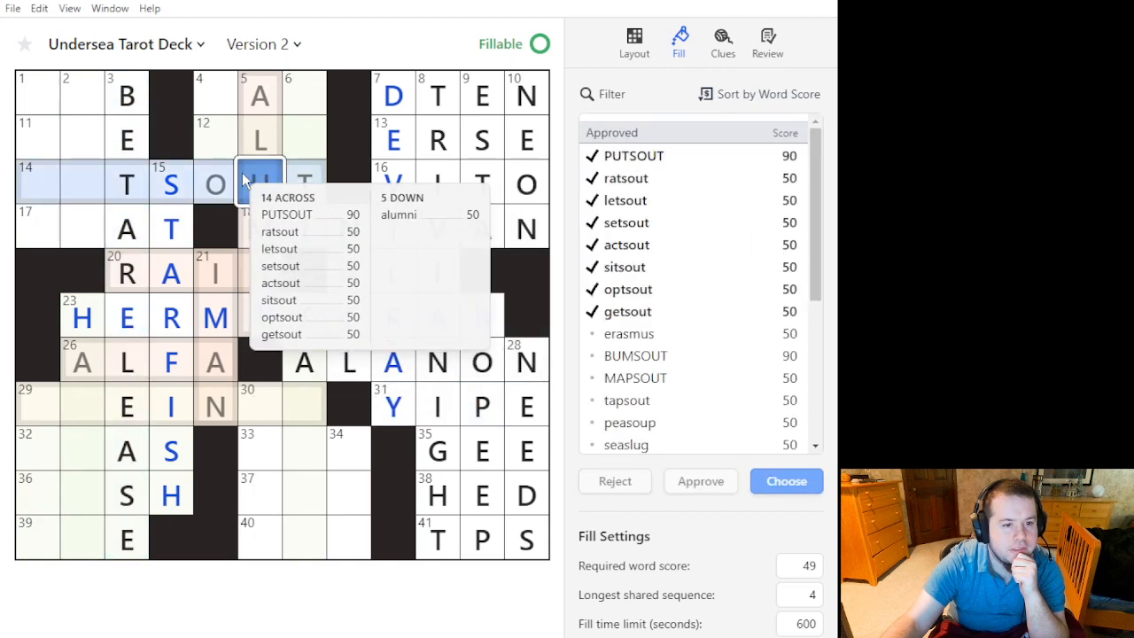
left_click(682, 156)
left_click(671, 178)
Fill 21 Down with iman from its approved candidates.
left_click(304, 406)
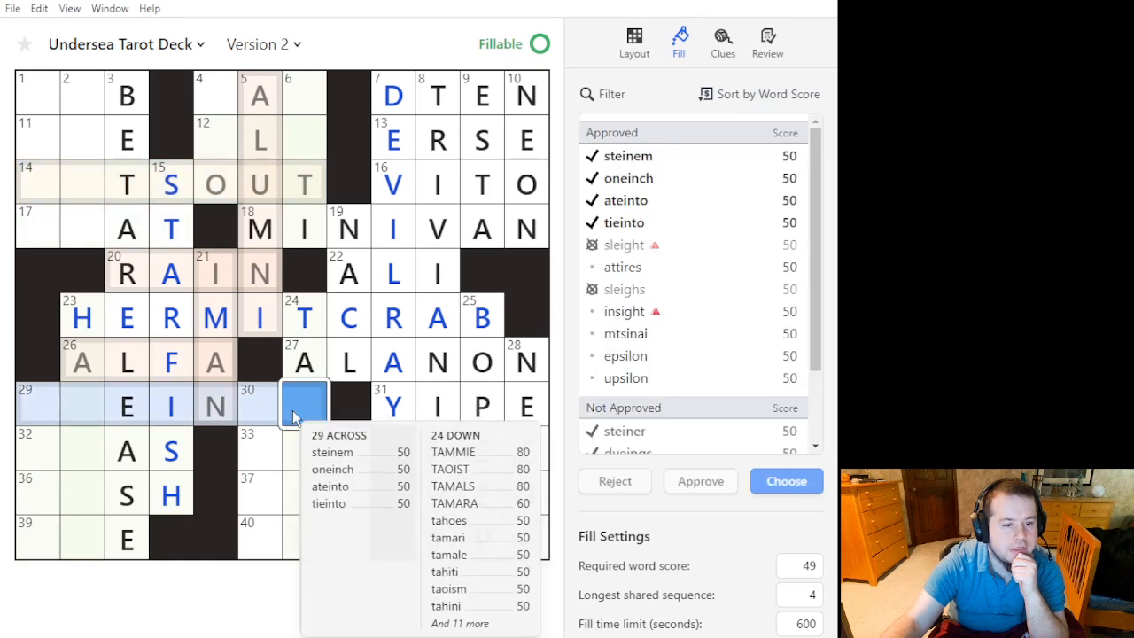
left_click(215, 405)
left_click(716, 158)
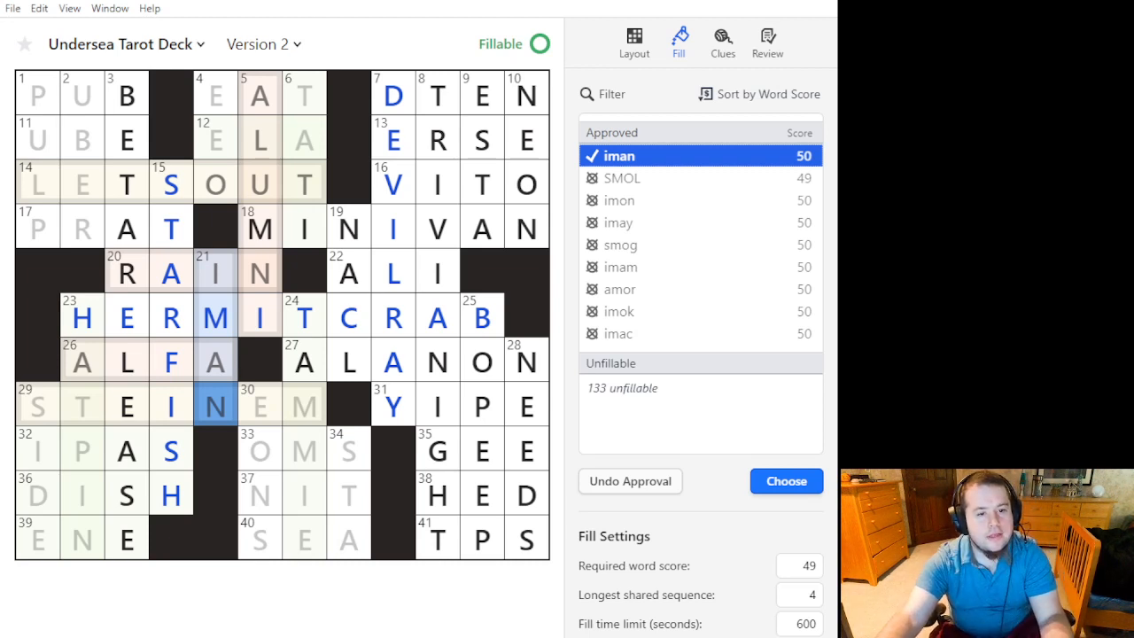
left_click(573, 299)
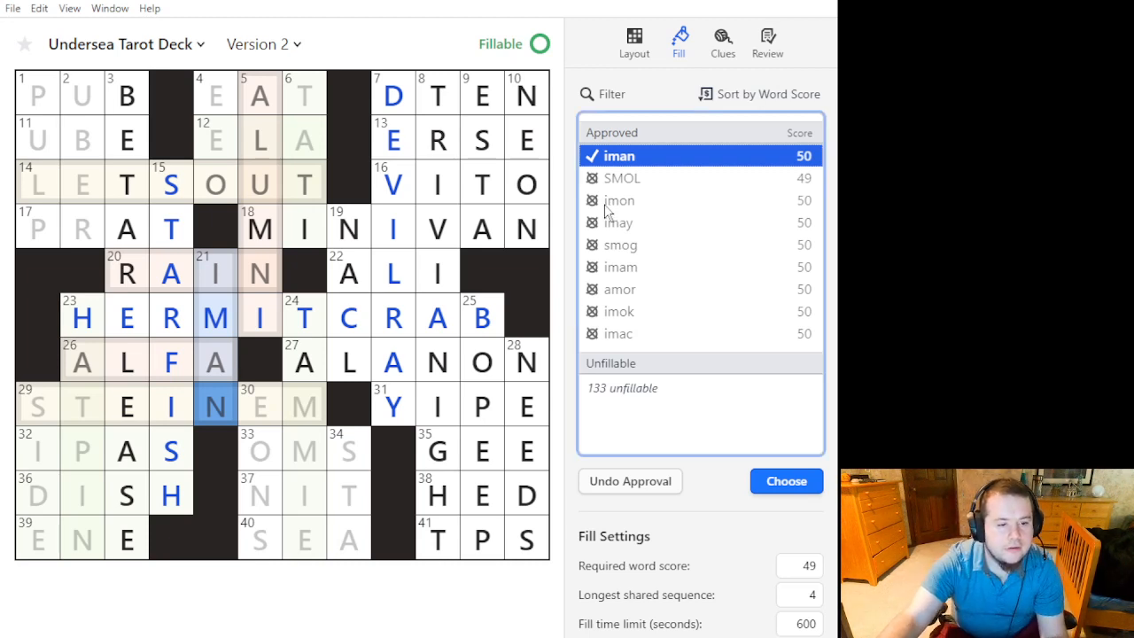
double_click(628, 159)
Fill 26 Across with alfa.
left_click(223, 368)
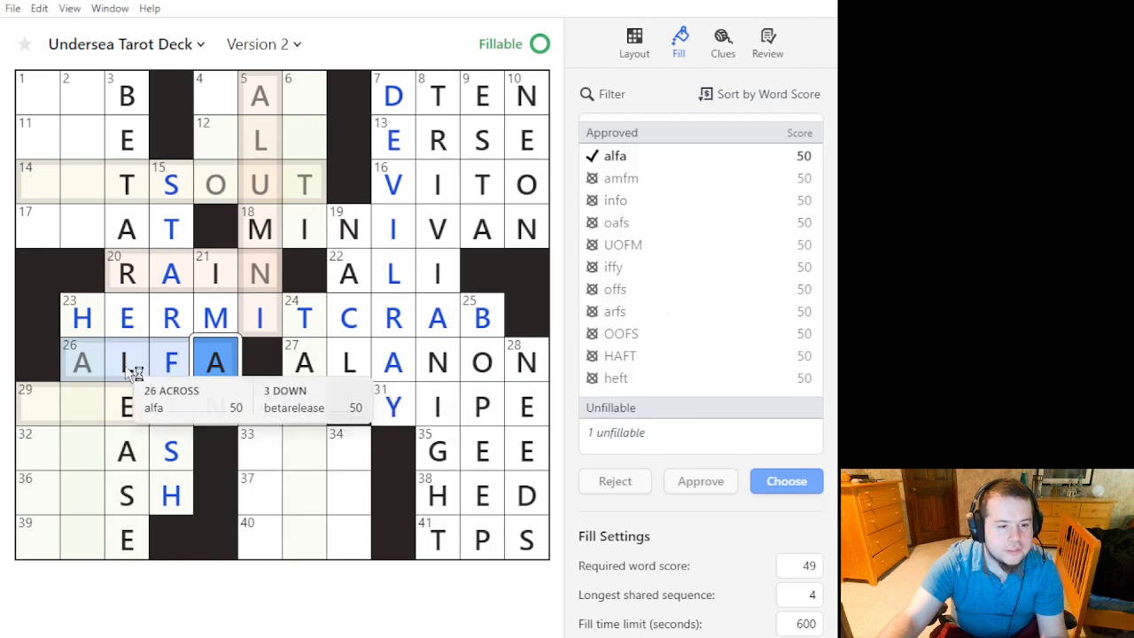
left_click(698, 153)
double_click(698, 152)
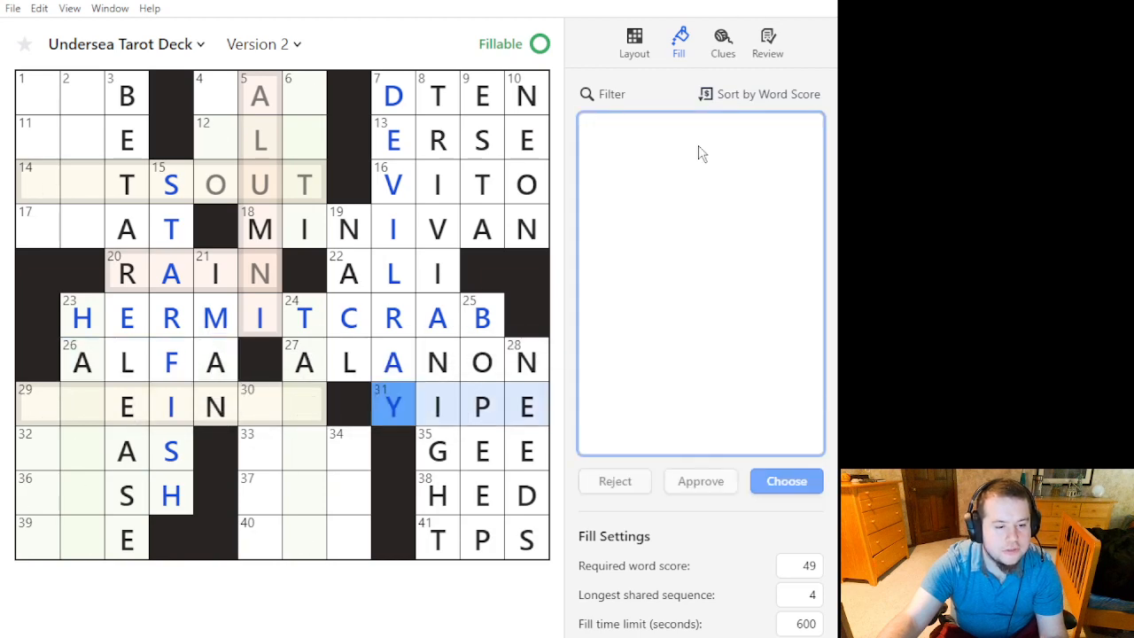
Compare oneinch, ateinto, tieinto and steinem for 29 Across and enter steinem.
left_click(229, 412)
left_click(254, 406)
left_click(728, 182)
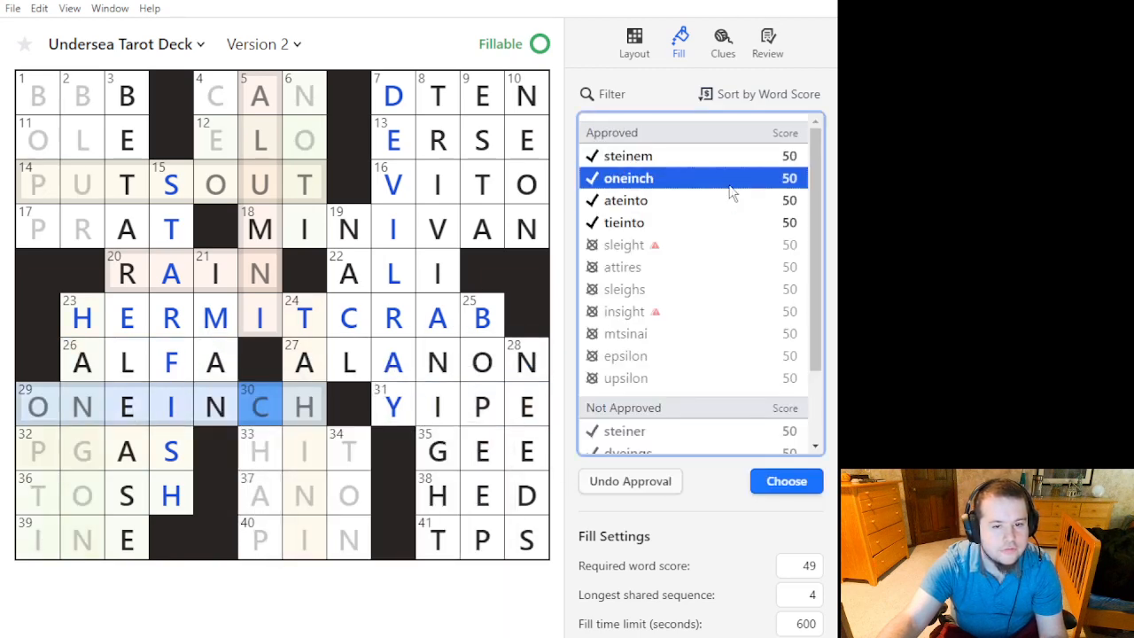
left_click(729, 218)
left_click(736, 184)
left_click(736, 202)
left_click(731, 222)
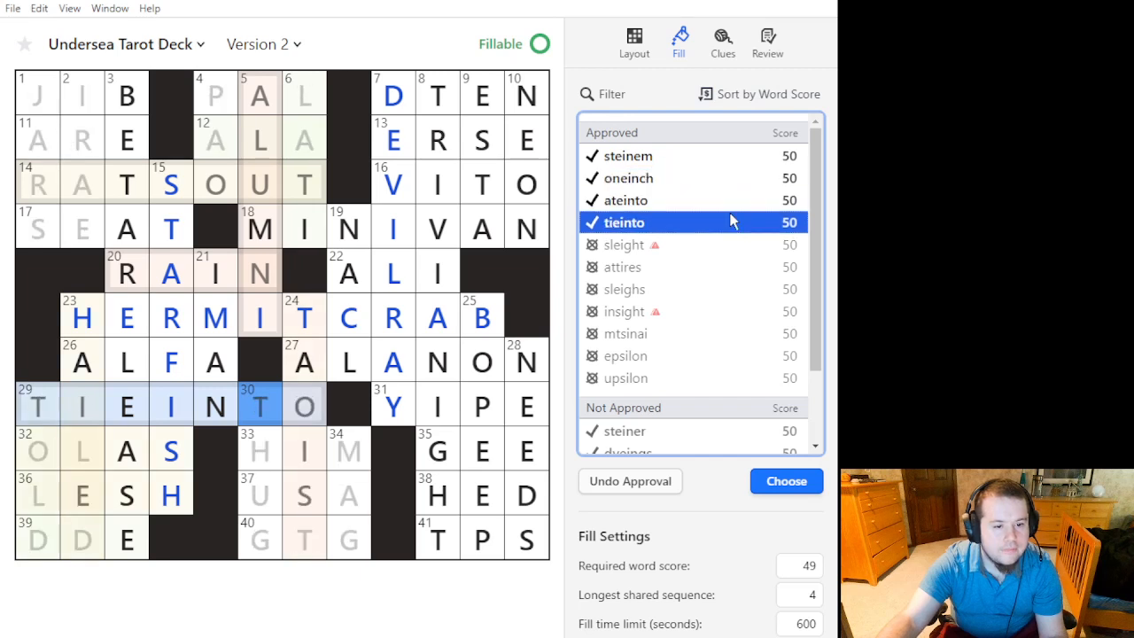
left_click(738, 200)
left_click(744, 160)
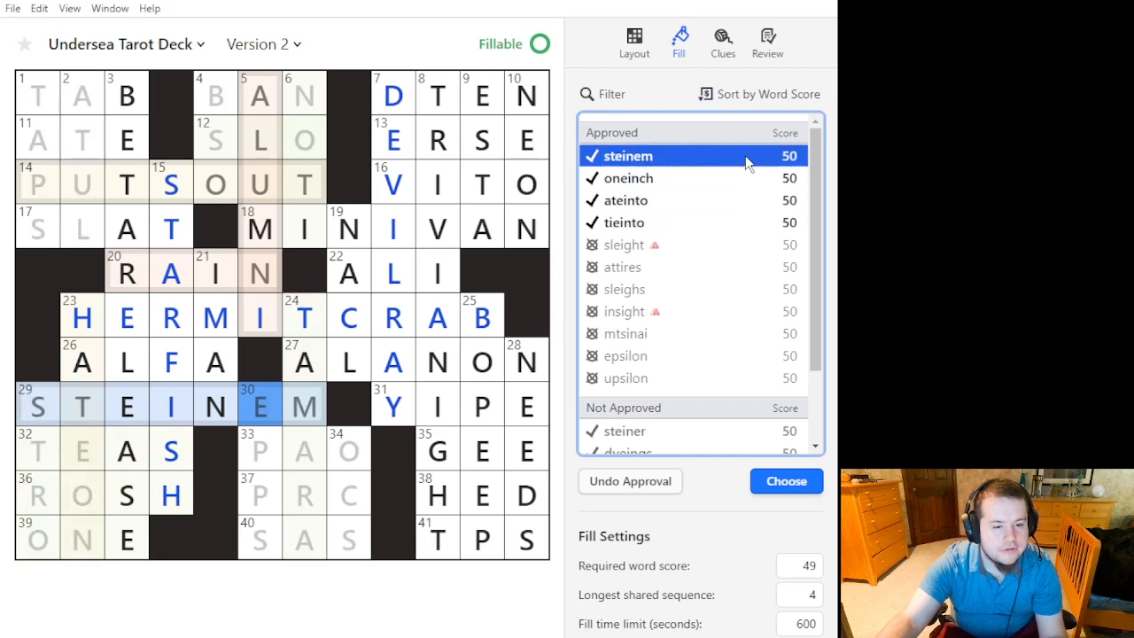
double_click(744, 162)
Review the 24 Down candidates, including tampon and tamped, and fill the entry with tamale.
left_click(314, 451)
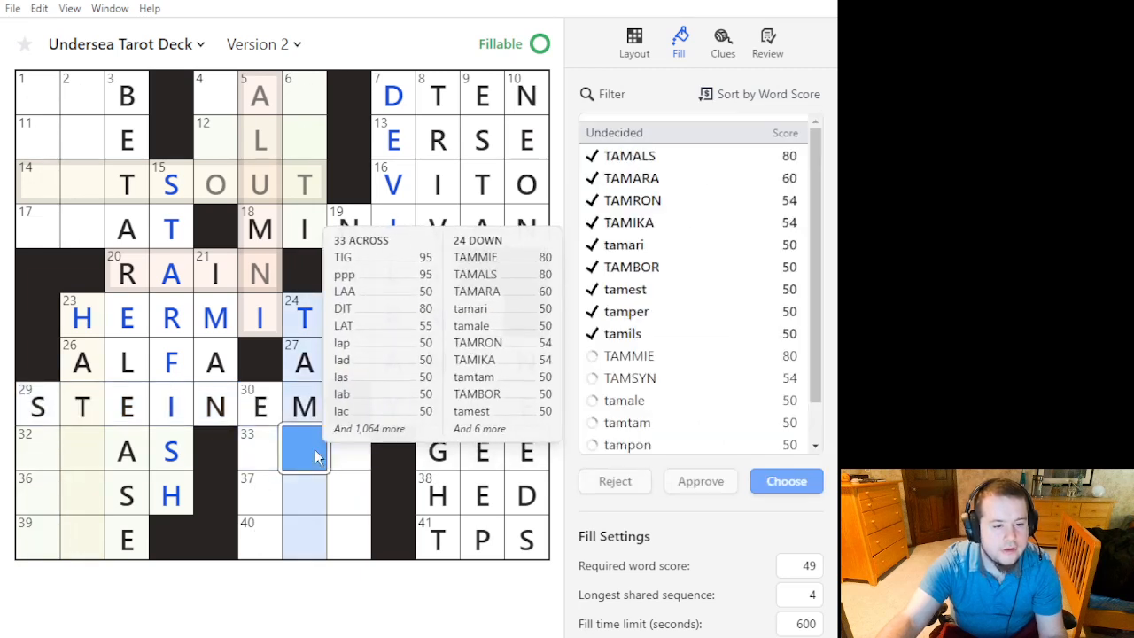
left_click_drag(719, 165, 680, 319)
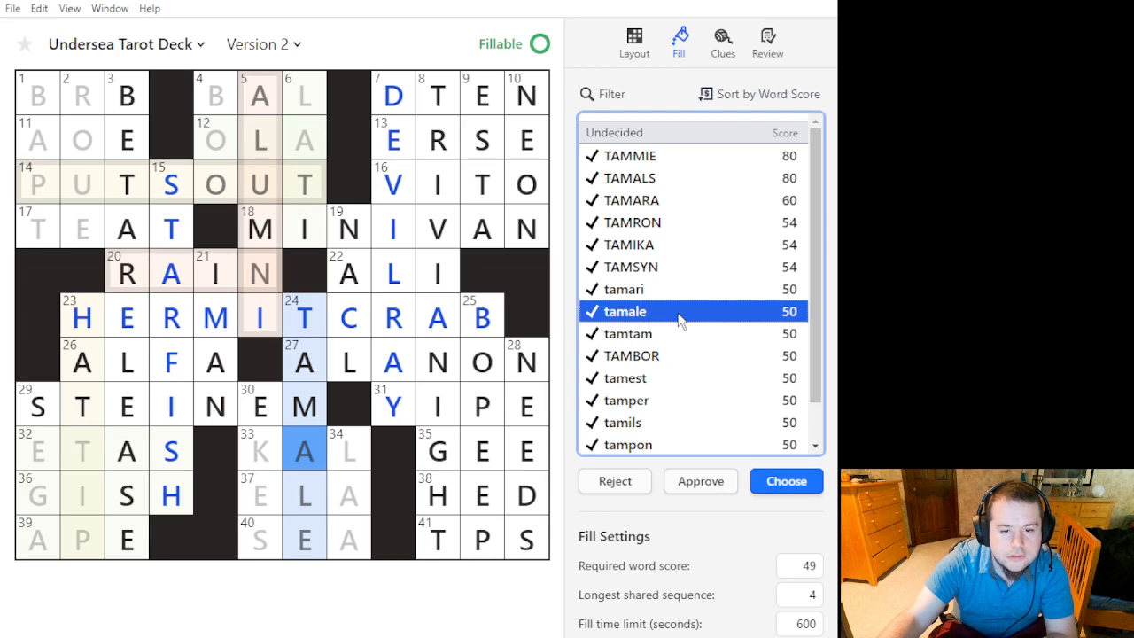
scroll(642, 405, "down", 1)
left_click(642, 405)
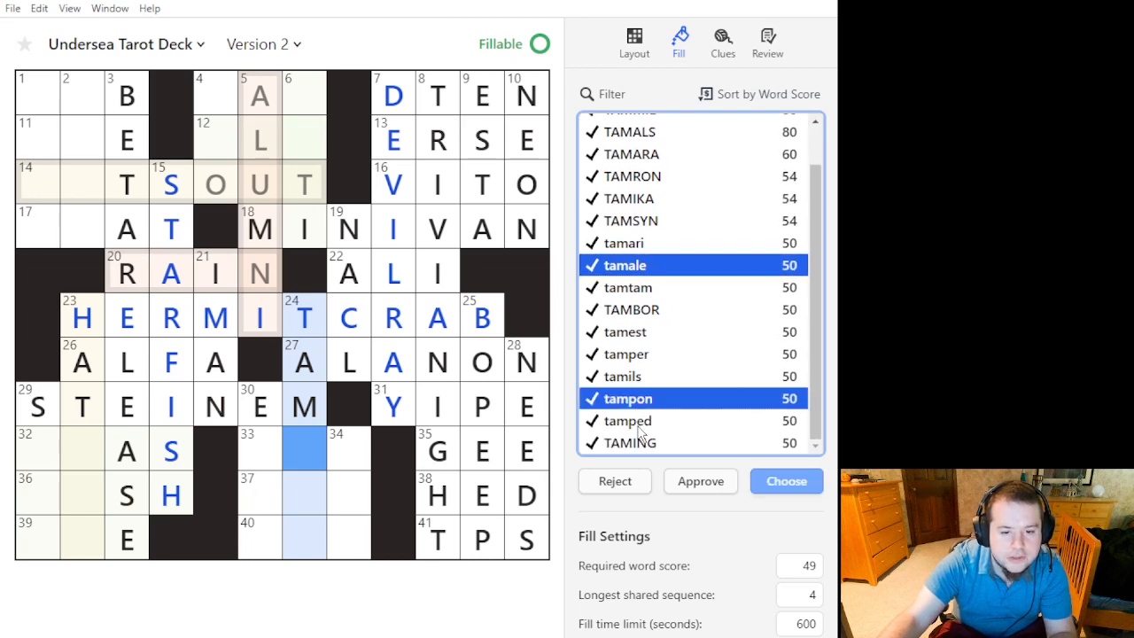
left_click(643, 432)
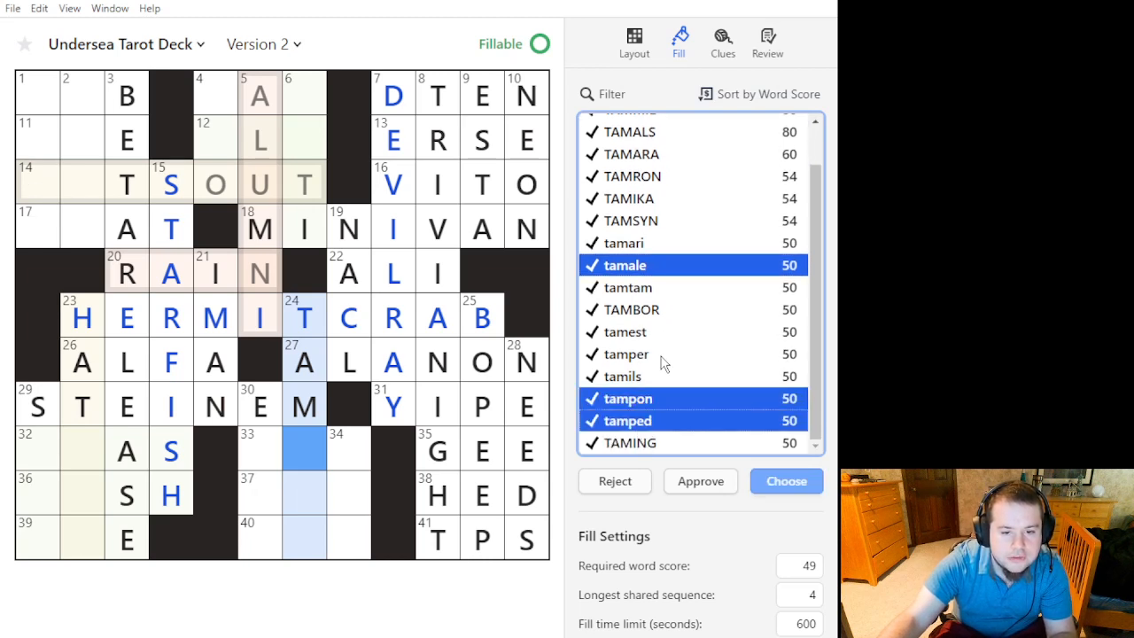
left_click(644, 429, "ctrl")
left_click(675, 266)
double_click(674, 266)
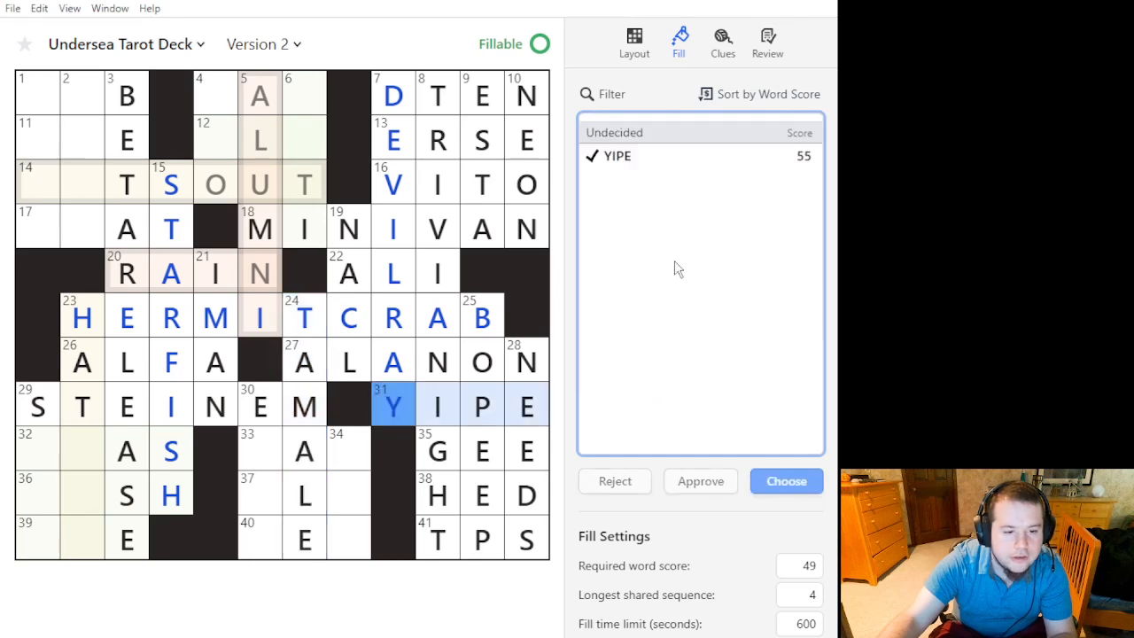
Preview the 23 Down candidates HATTED, hateon, HATTIE, hatred, hatter and hattip in the grid.
left_click(82, 452)
left_click(756, 188)
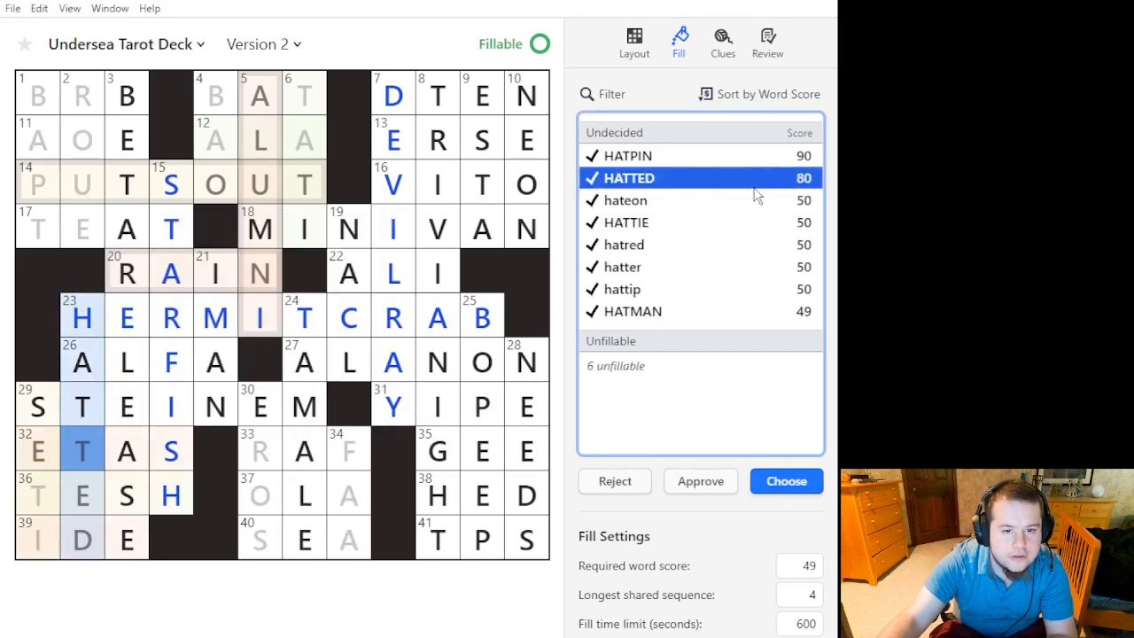
left_click(749, 203)
left_click(745, 215)
left_click(756, 203)
left_click(745, 249)
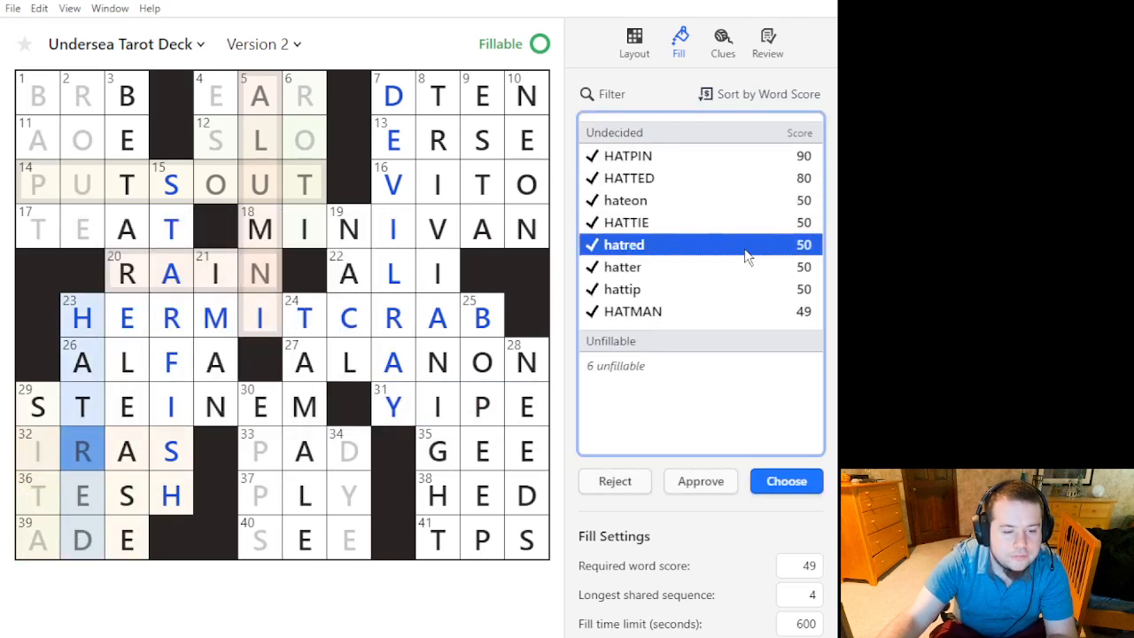
left_click(744, 267)
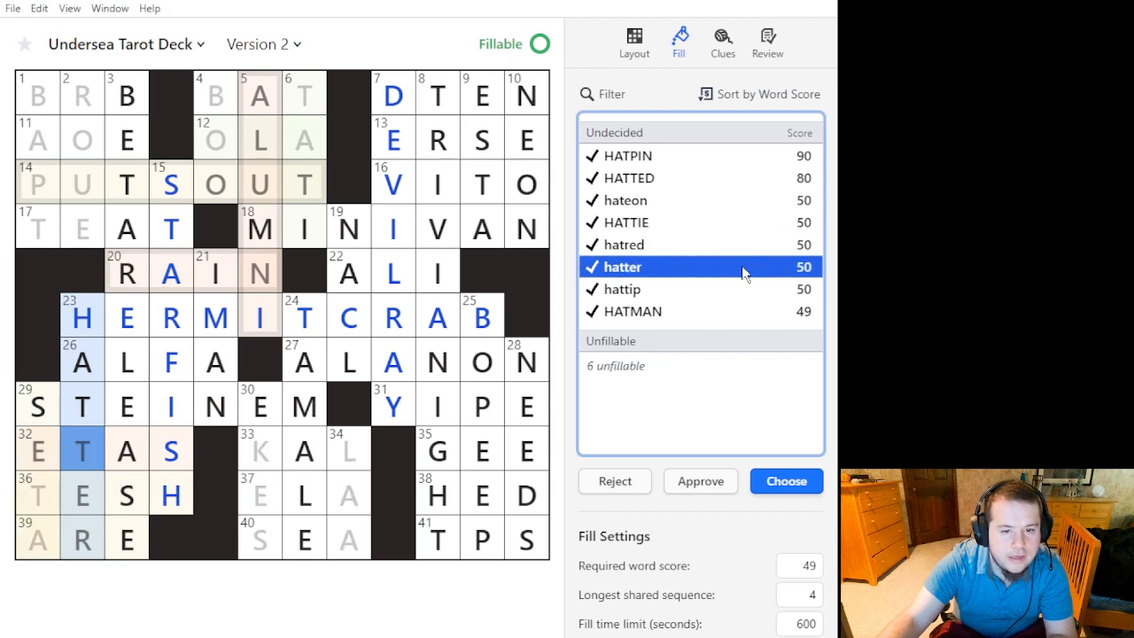
left_click(747, 254)
left_click(727, 293)
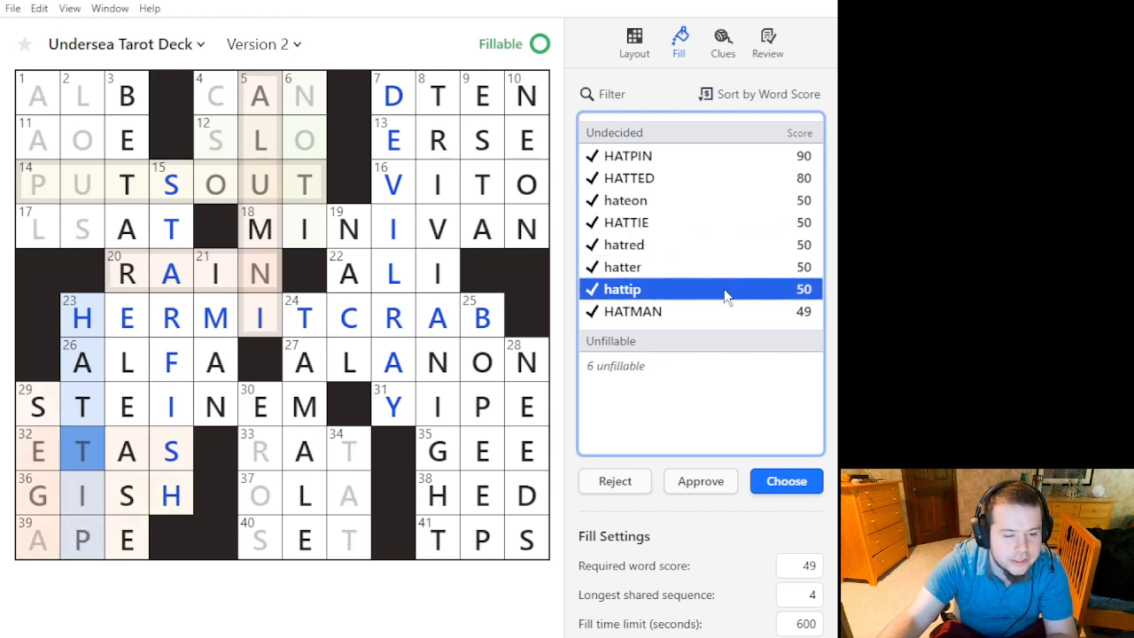
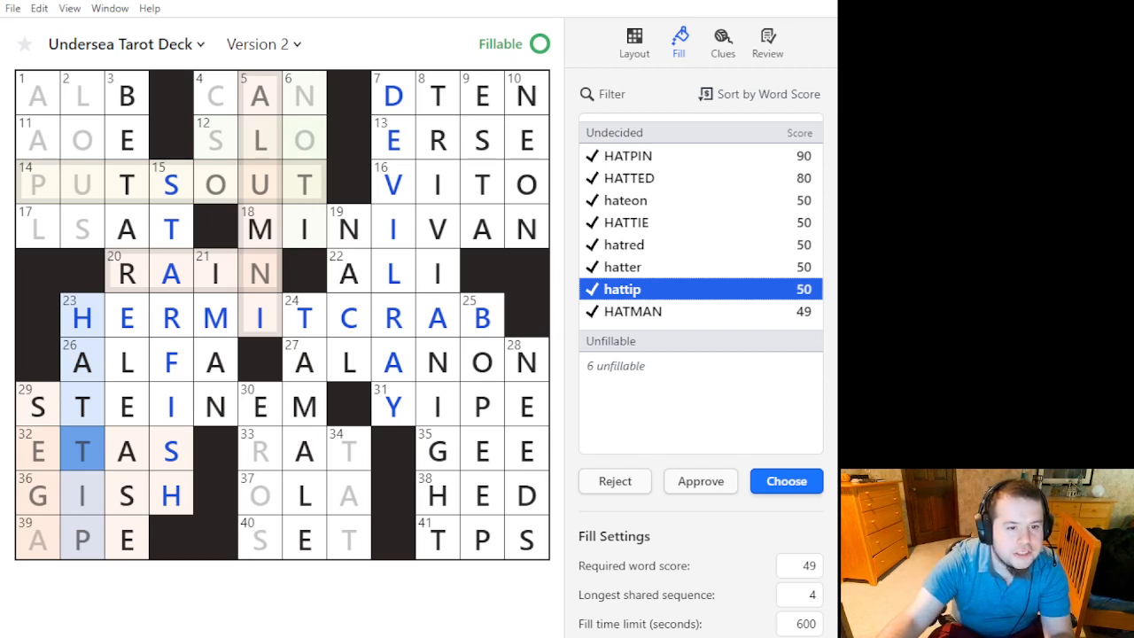
left_click(650, 292)
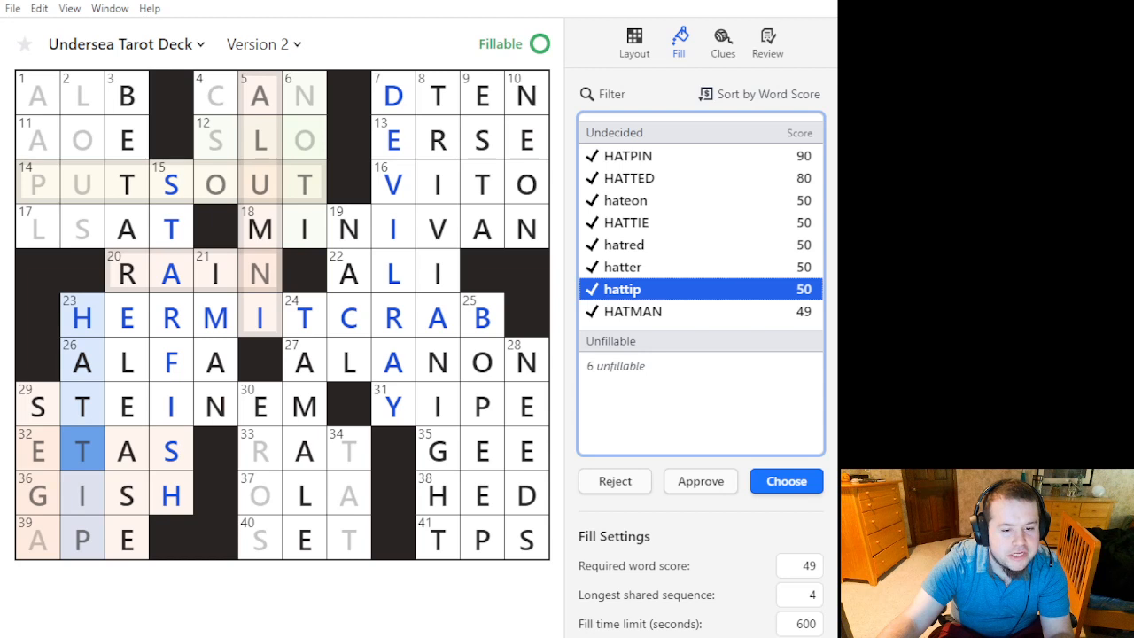
key("alt+Tab")
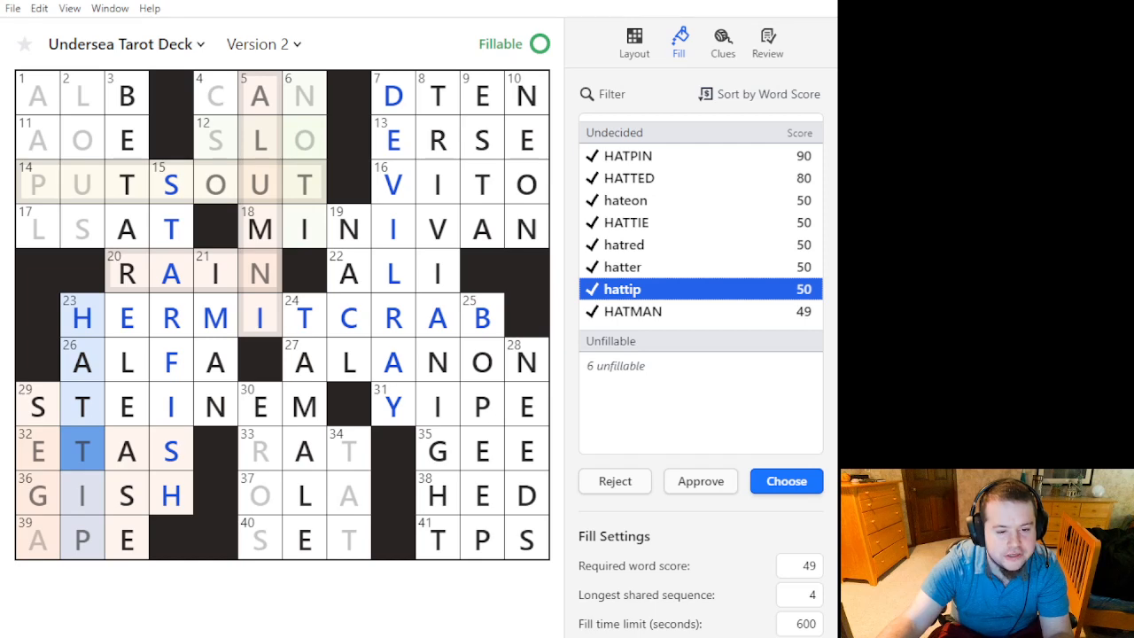
key("alt+Tab")
Try hattip as the 23 Down entry by filling its last three letters.
left_click(82, 498)
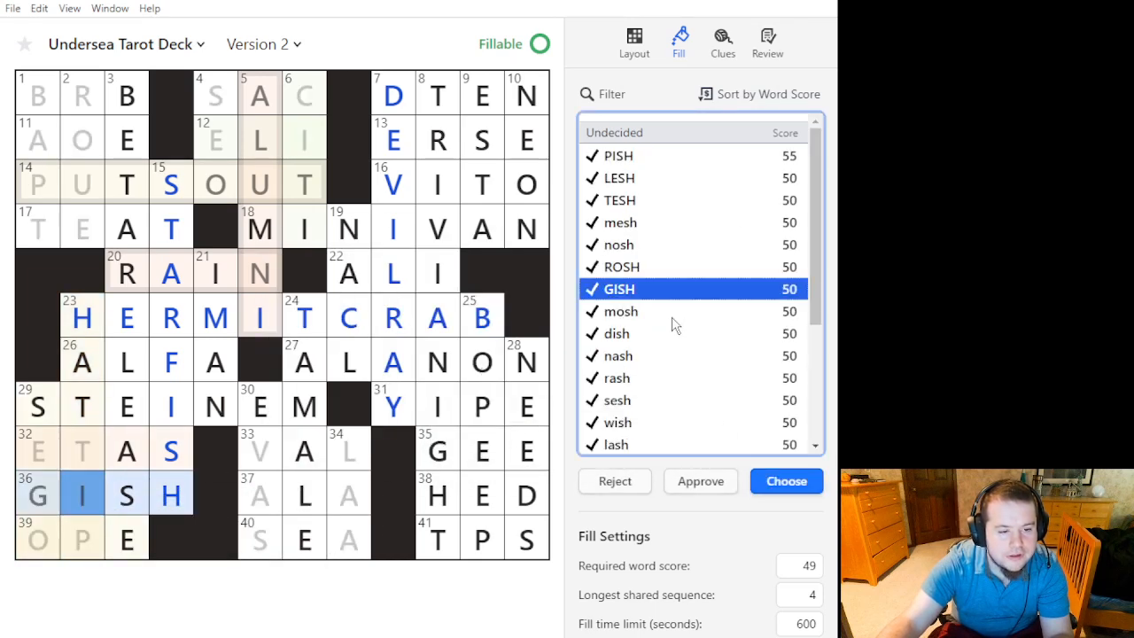
left_click(85, 446)
left_click(84, 446)
type("tip")
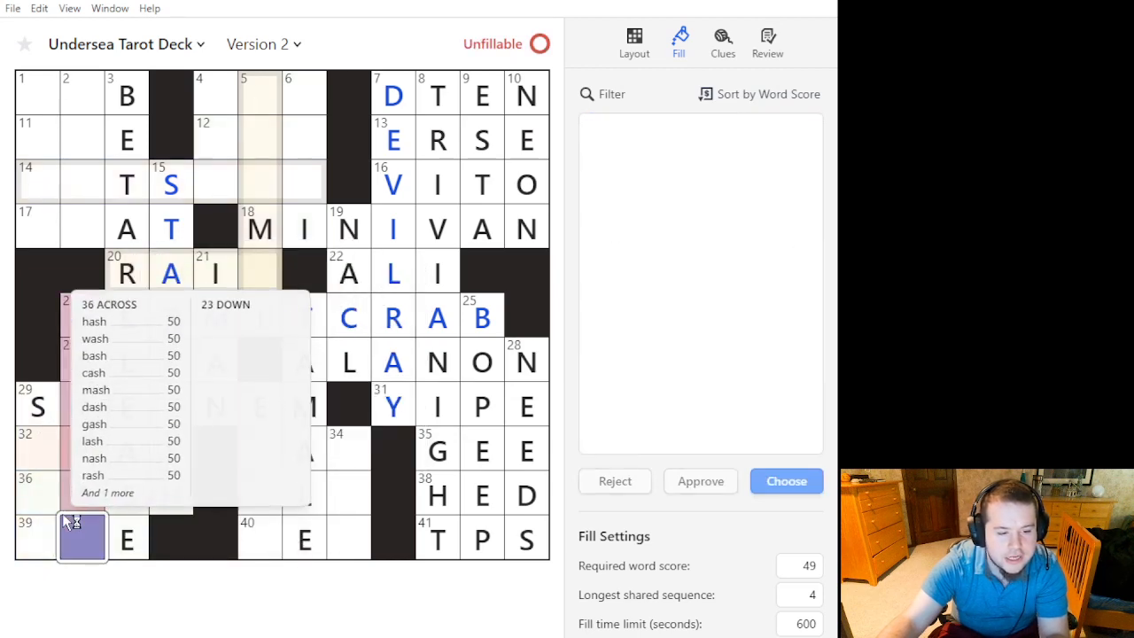
Check the crossings of 23 Down, comparing SEGO and sega for 29 Down with GISH at 36 Across.
left_click(45, 505)
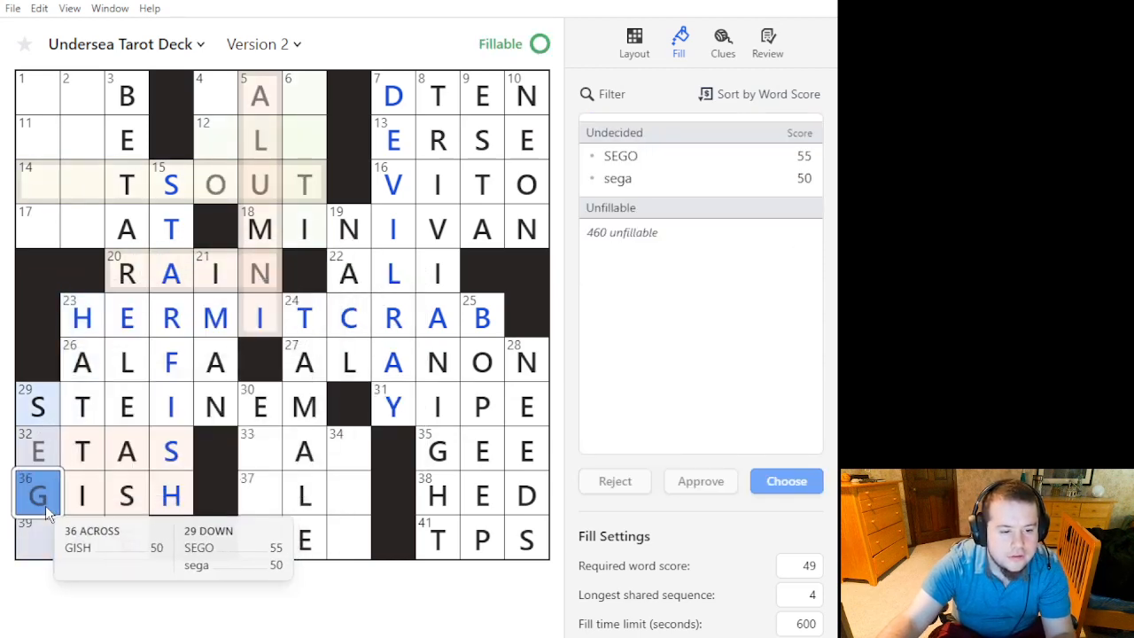
left_click(46, 506)
key("Return")
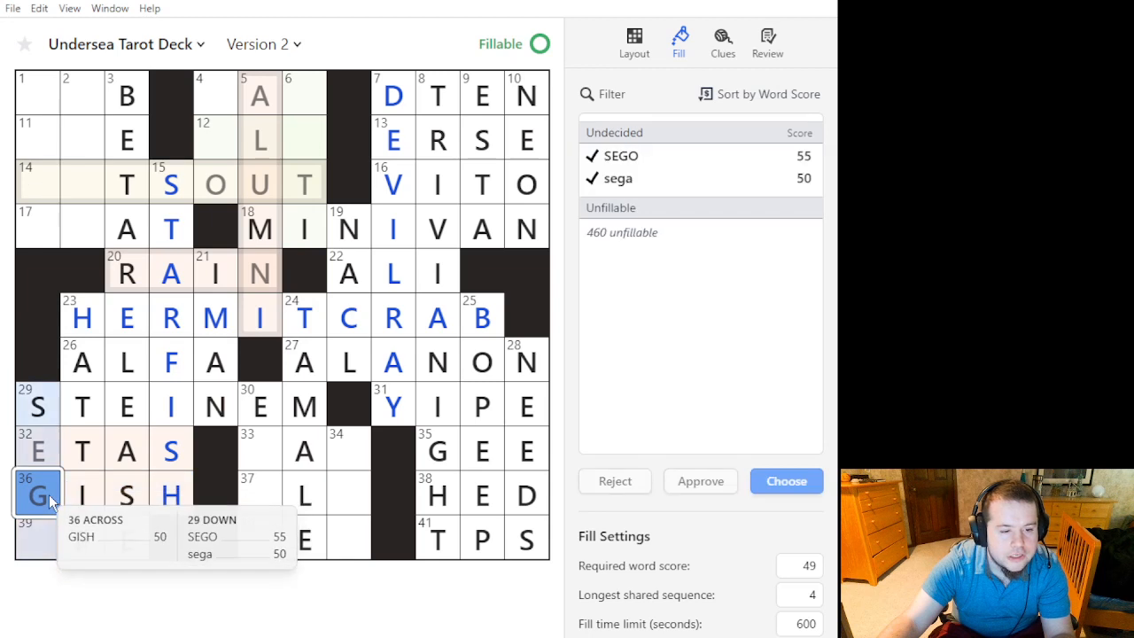
left_click(95, 510)
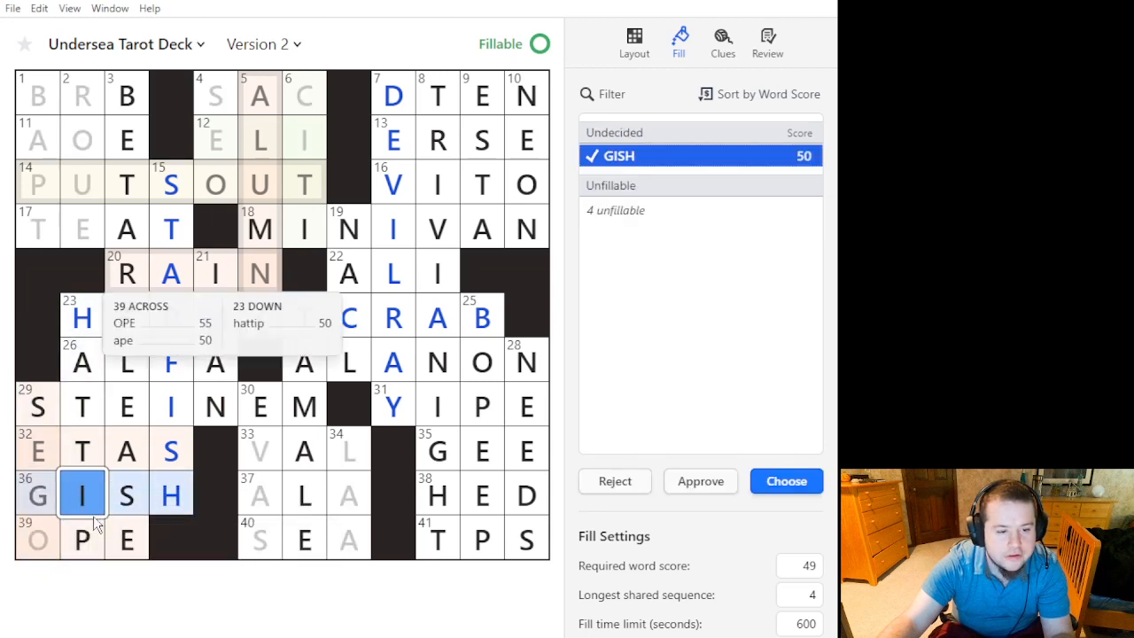
left_click(50, 491)
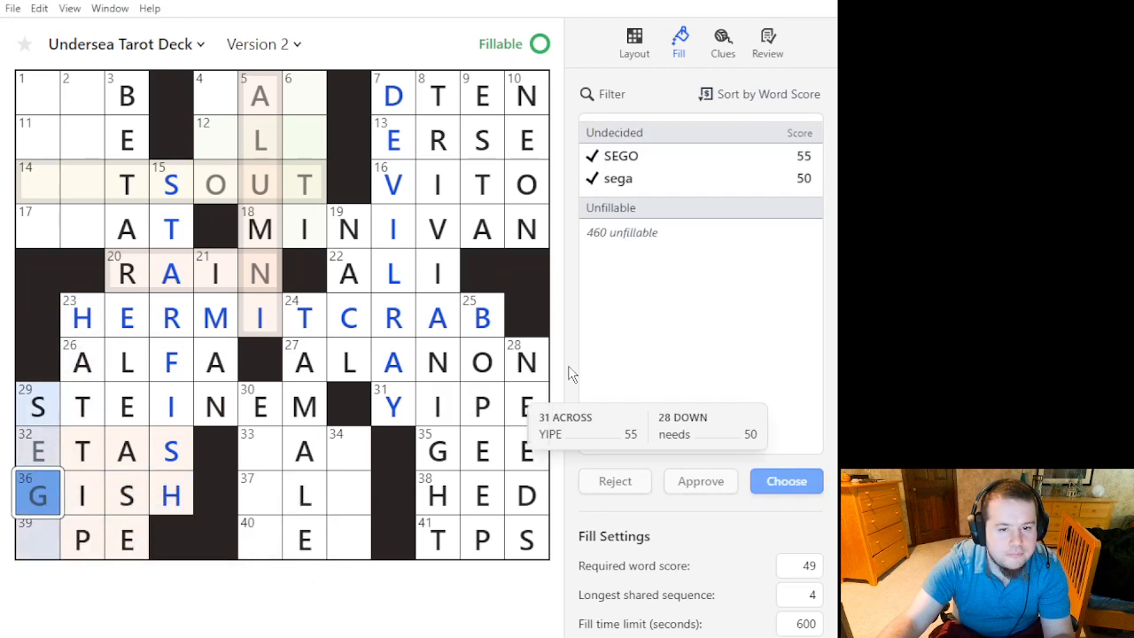
left_click(714, 168)
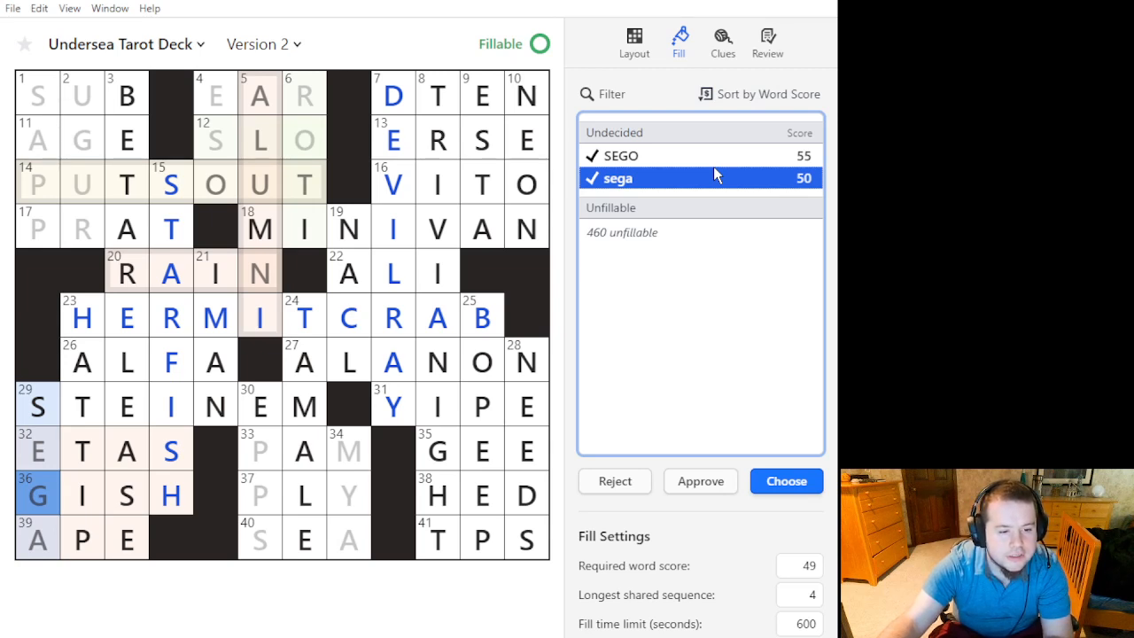
Undo the last letter of hattip, preview wish for 36 Across, and remove the remaining trial letters from 23 Down.
key("ctrl+z")
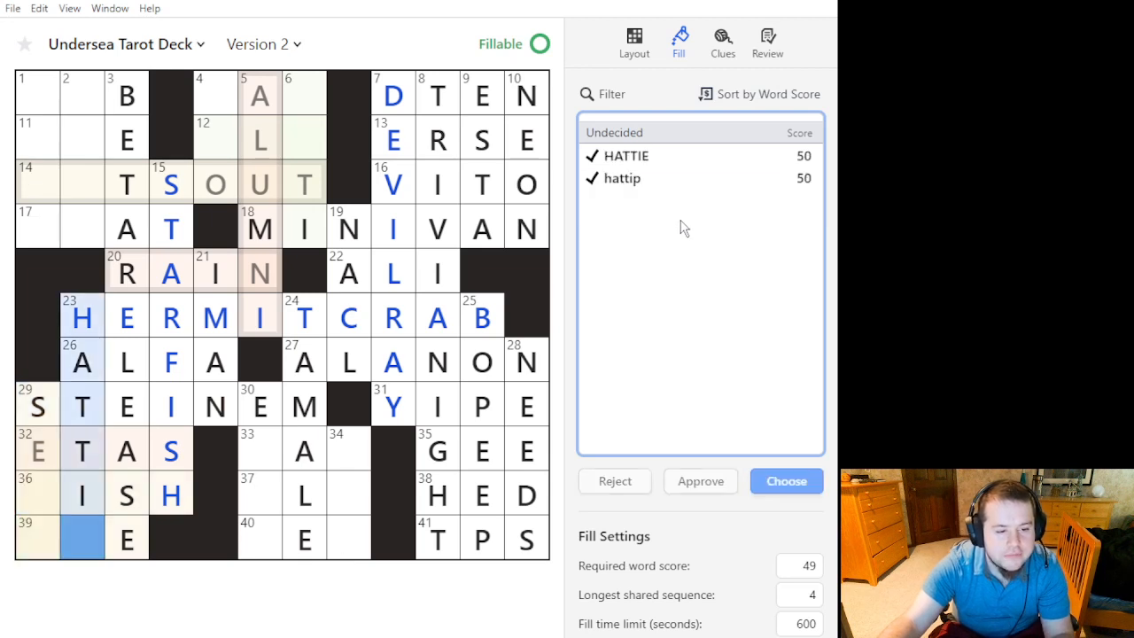
left_click(135, 493)
left_click(136, 494)
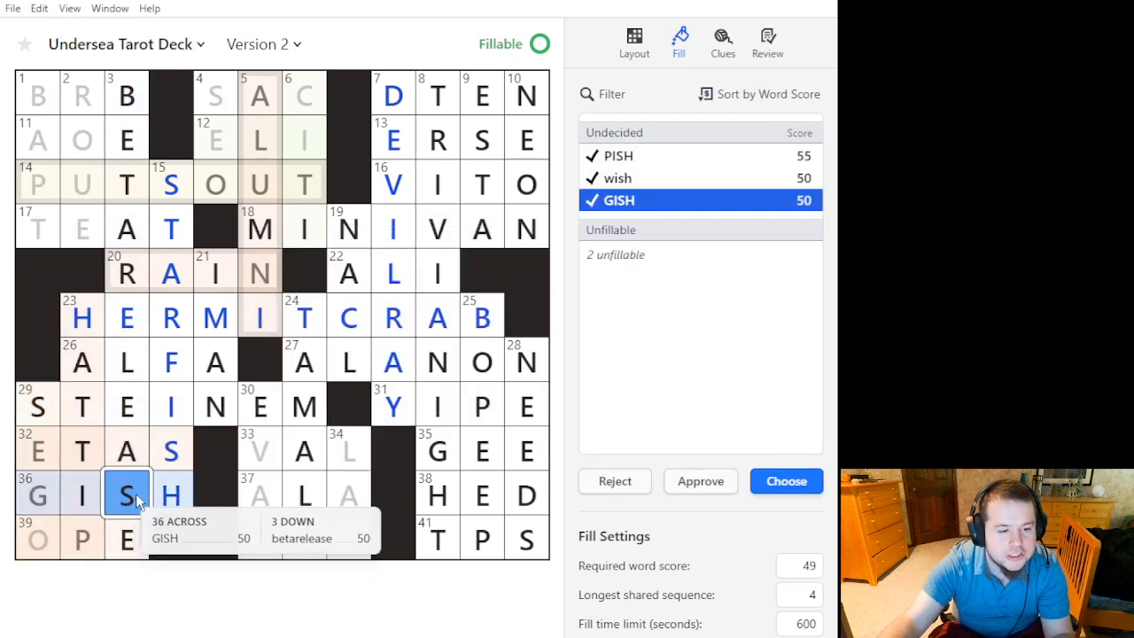
left_click(695, 178)
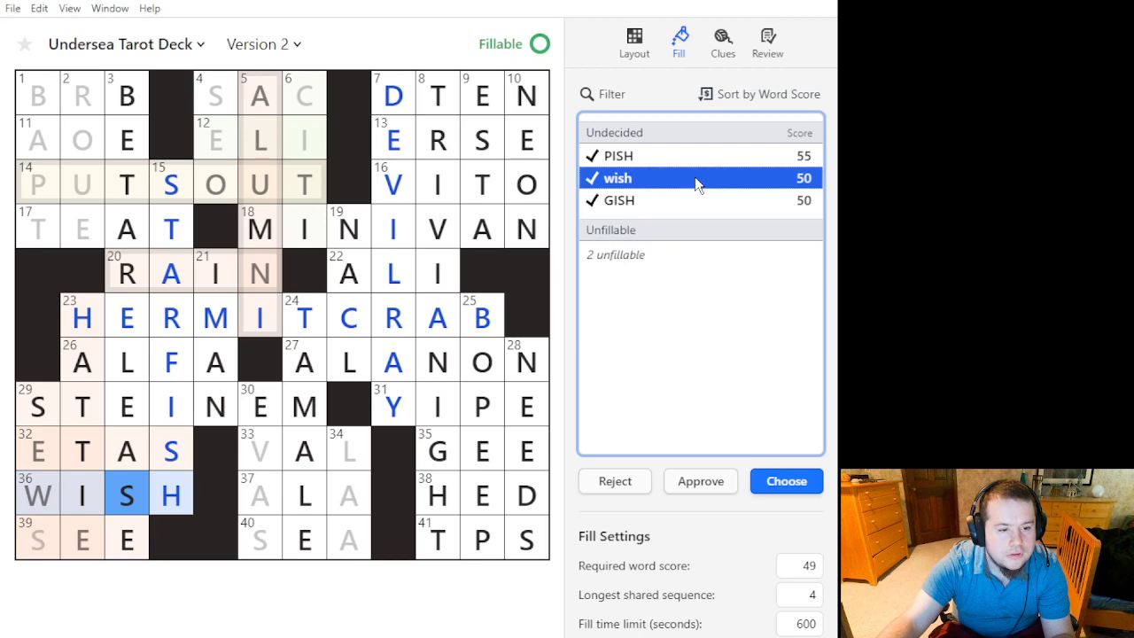
key("ctrl+z")
mouse_move(89, 452)
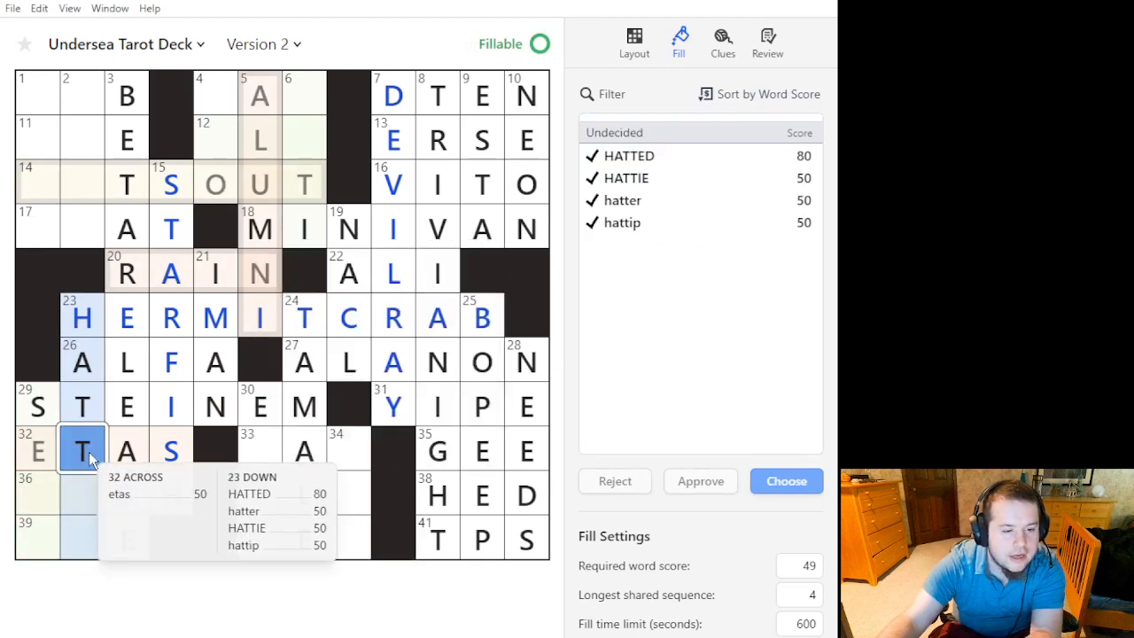
key("BackSpace")
Compare hatter, HATTIE and hatred for 23 Down and fill the entry with hatred.
left_click(715, 264)
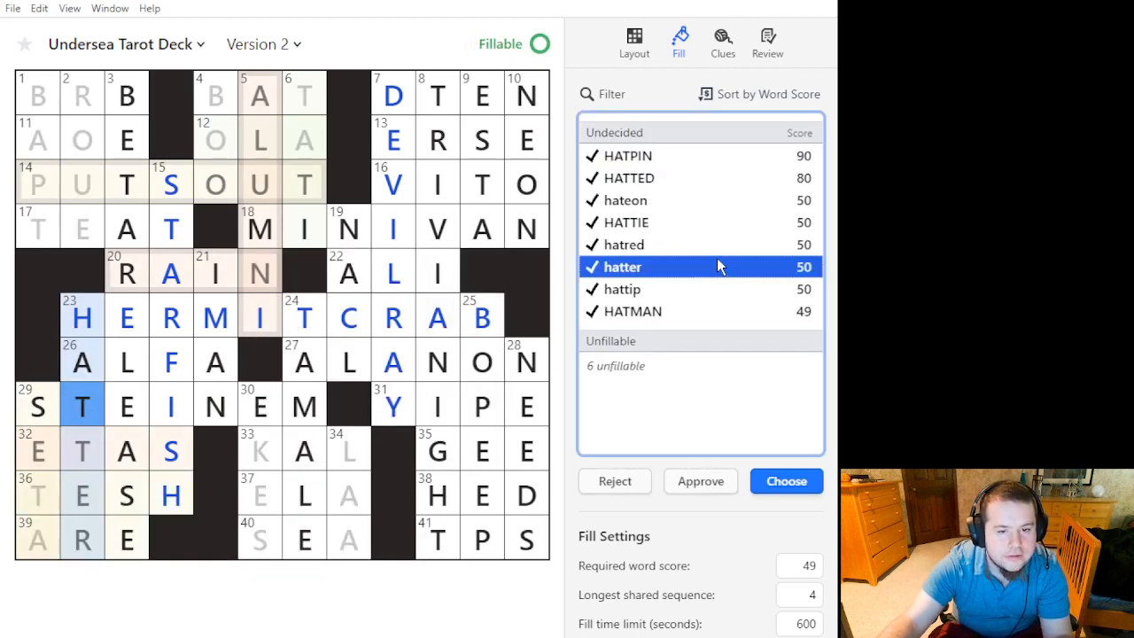
left_click(733, 229)
left_click(731, 252)
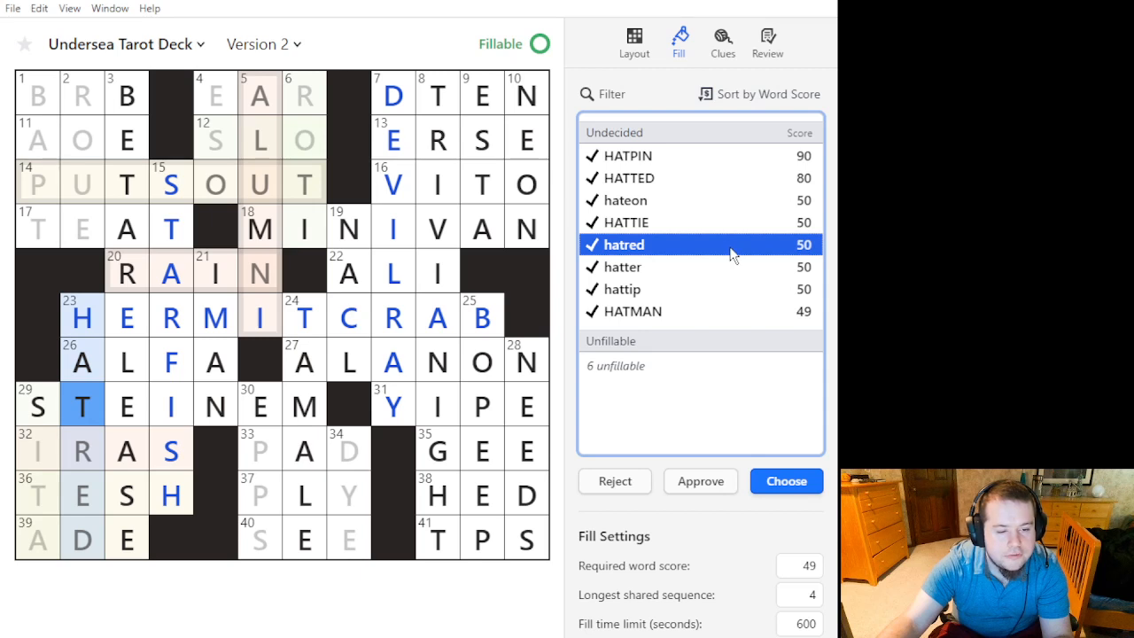
double_click(731, 245)
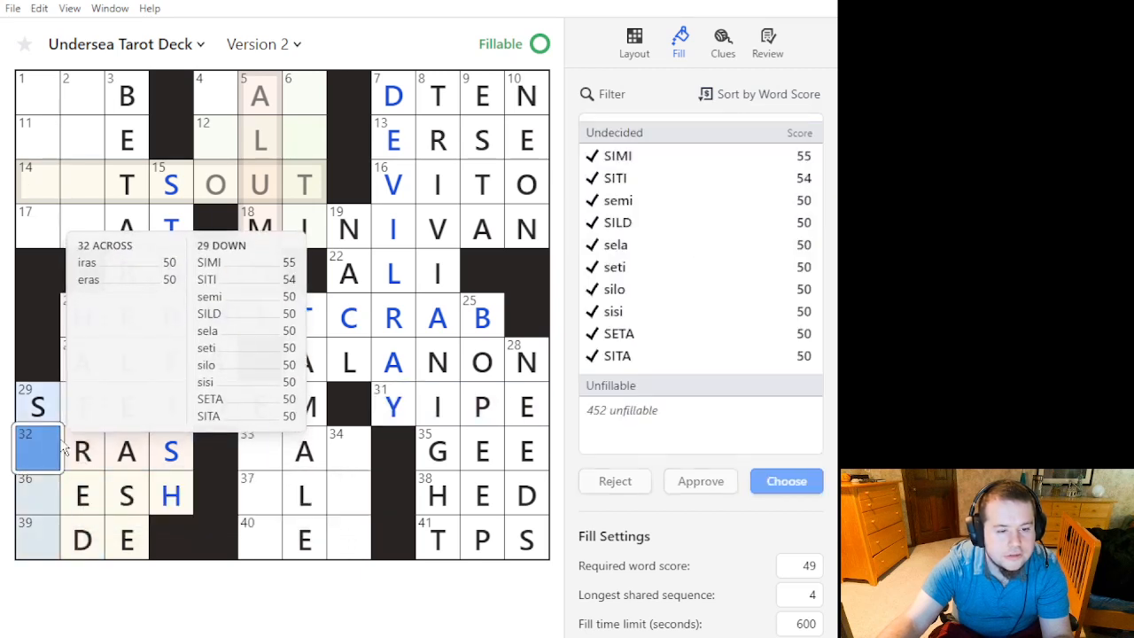
Preview the 29 Down candidates, including SIMI, SITI, semi, SILD, sela, seti, silo, SETA and sisi.
left_click(711, 222)
left_click(705, 181)
left_click(702, 202)
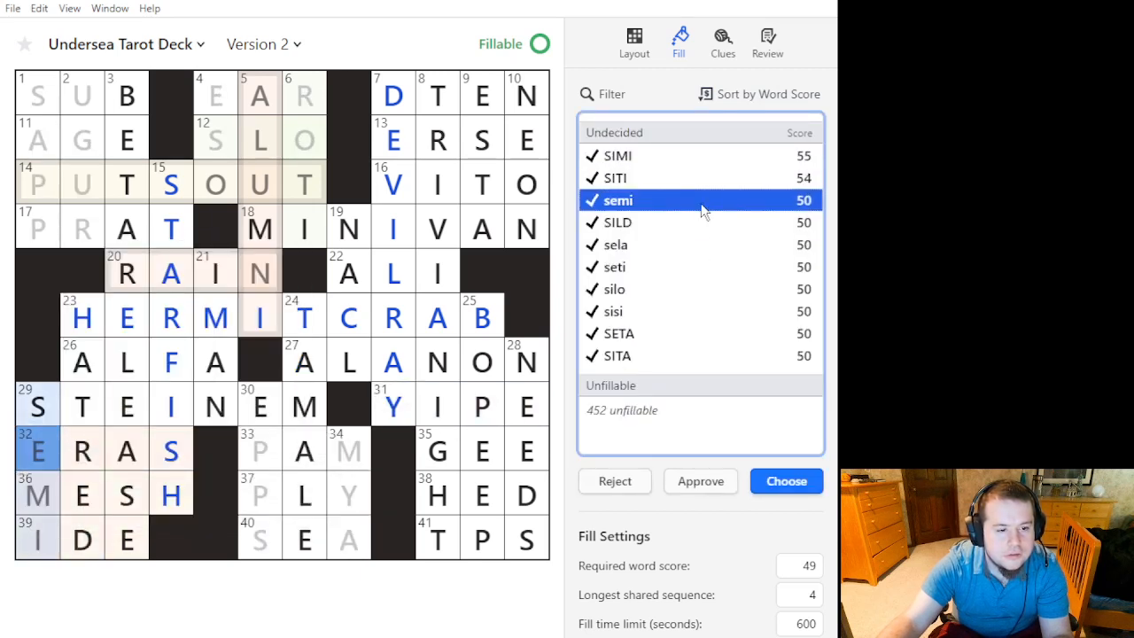
left_click(704, 224)
left_click(702, 245)
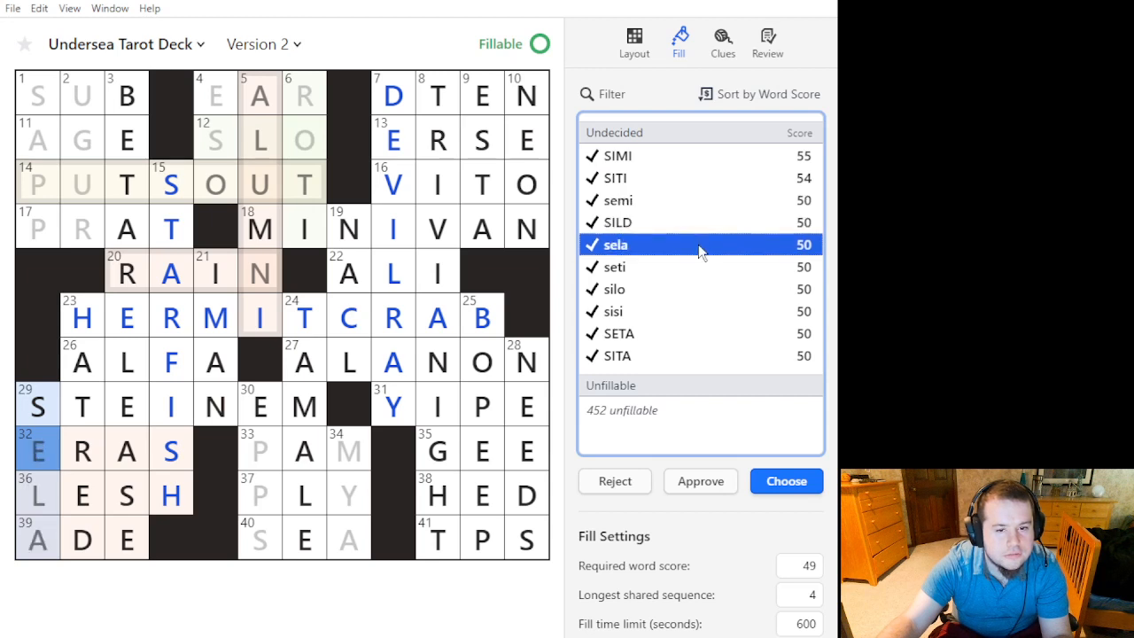
left_click(698, 268)
left_click(692, 158)
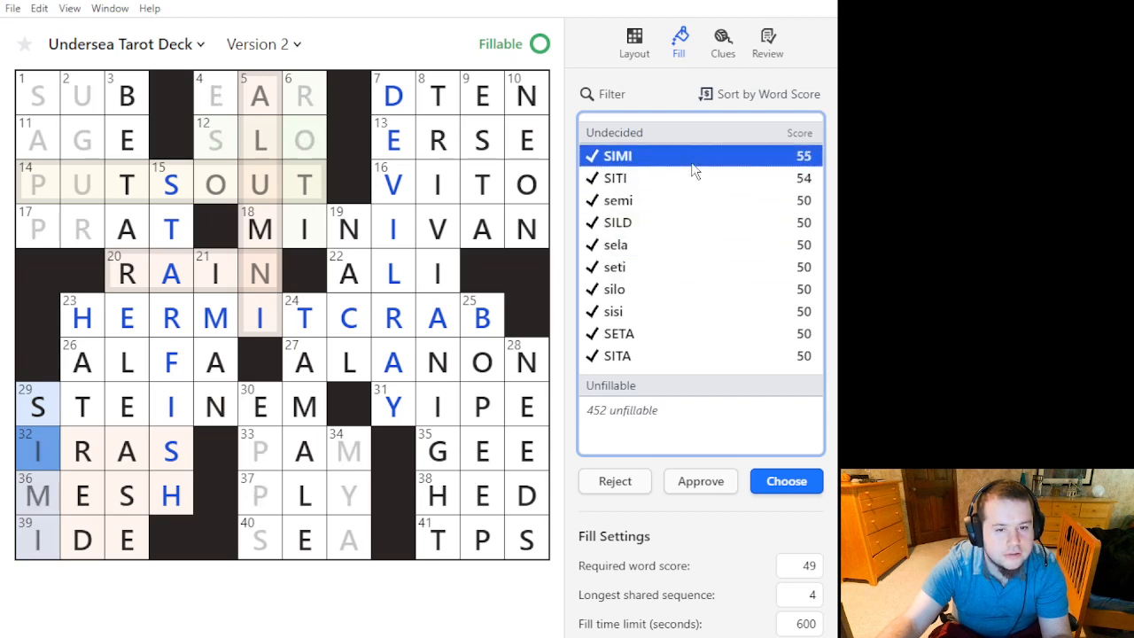
left_click(687, 178)
left_click(685, 289)
left_click(684, 334)
left_click(694, 312)
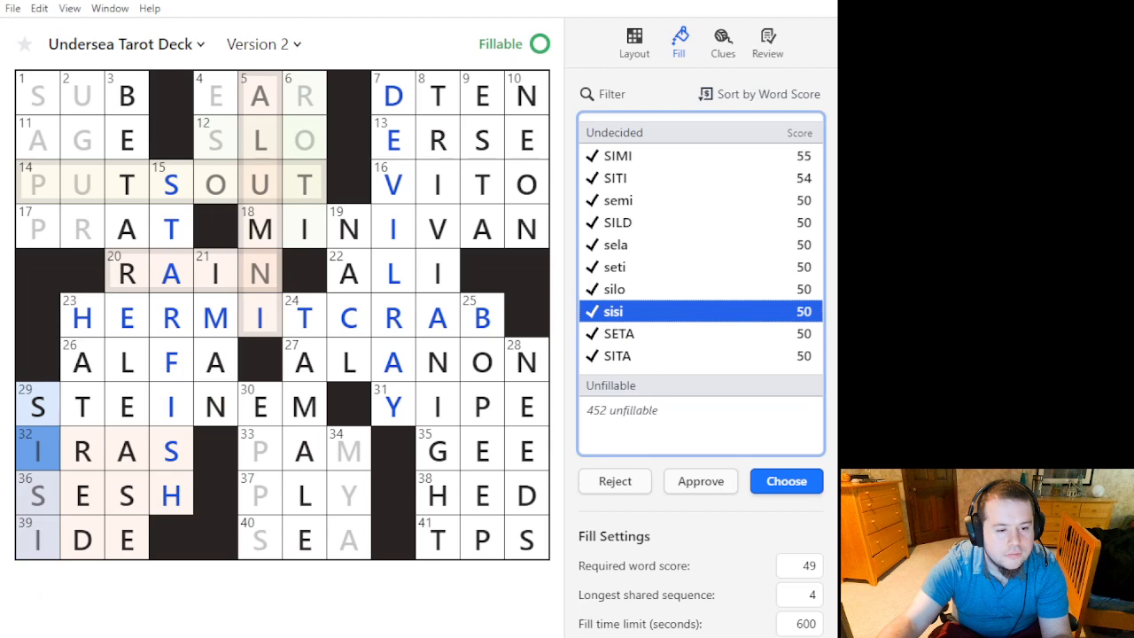
Approve ade and ode as the candidates for 39 Across.
left_click(41, 533)
left_click(642, 177)
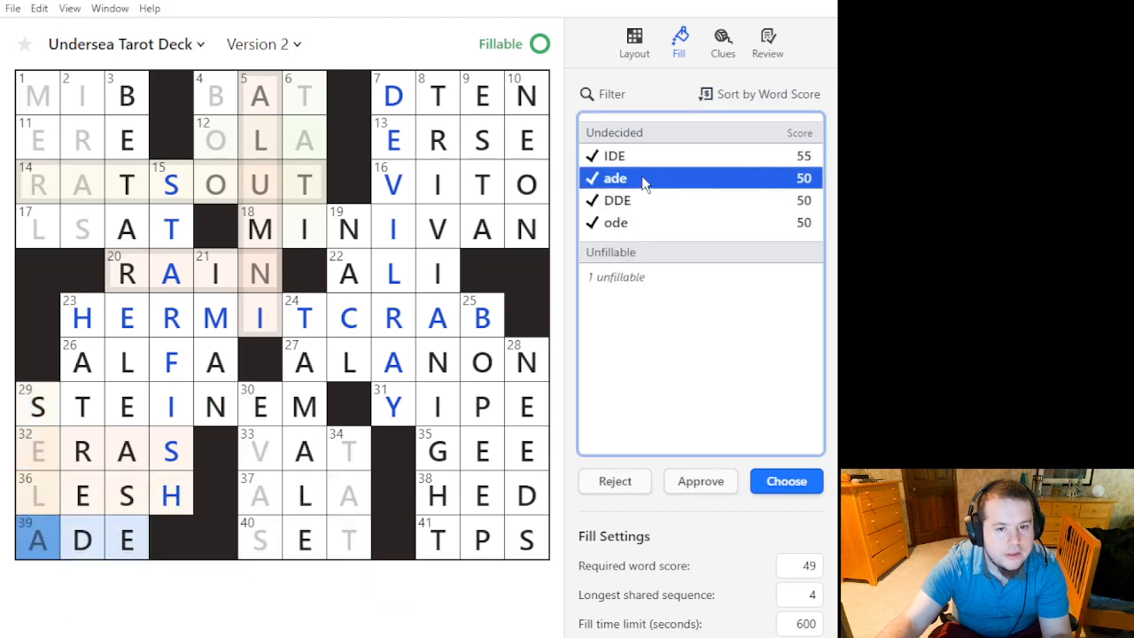
left_click(633, 224, "ctrl")
left_click(690, 487)
Compare TESH and LESH for 36 Across, and undo the 39 Across approvals and the hatred entry at 23 Down.
left_click(85, 494)
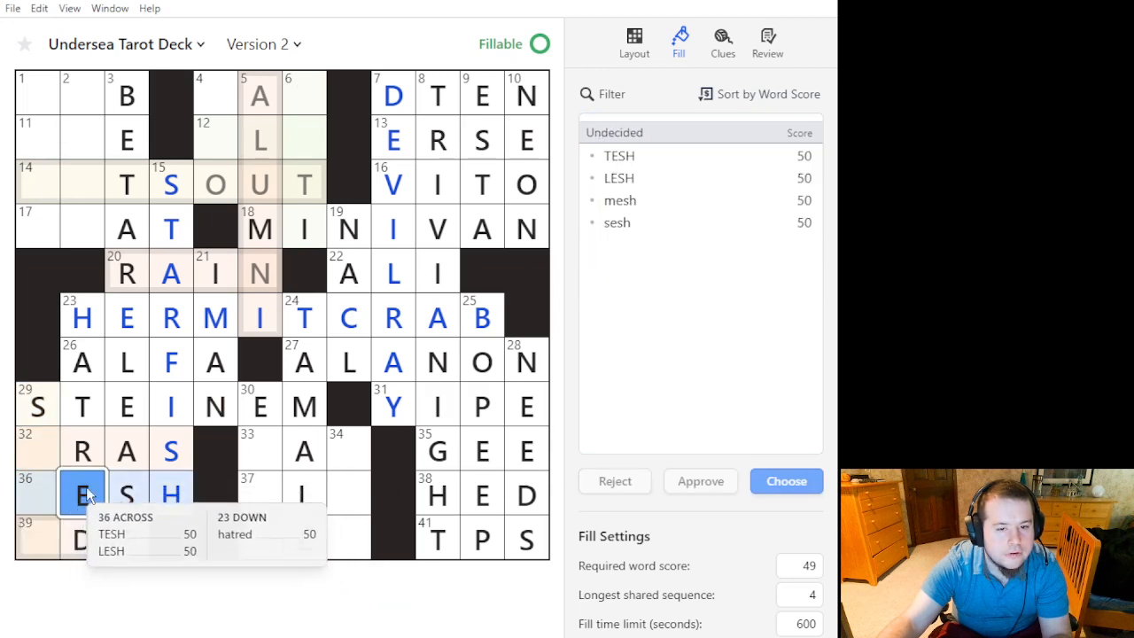
left_click(709, 157)
left_click(704, 177)
left_click(716, 160)
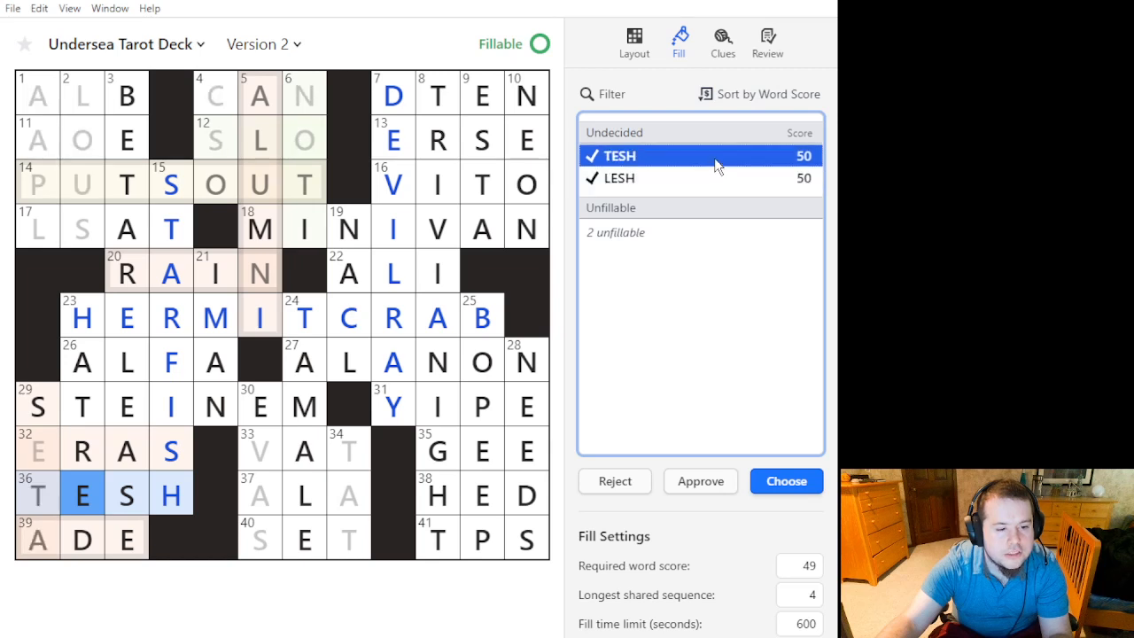
left_click(713, 182)
left_click(723, 162)
key("ctrl+z")
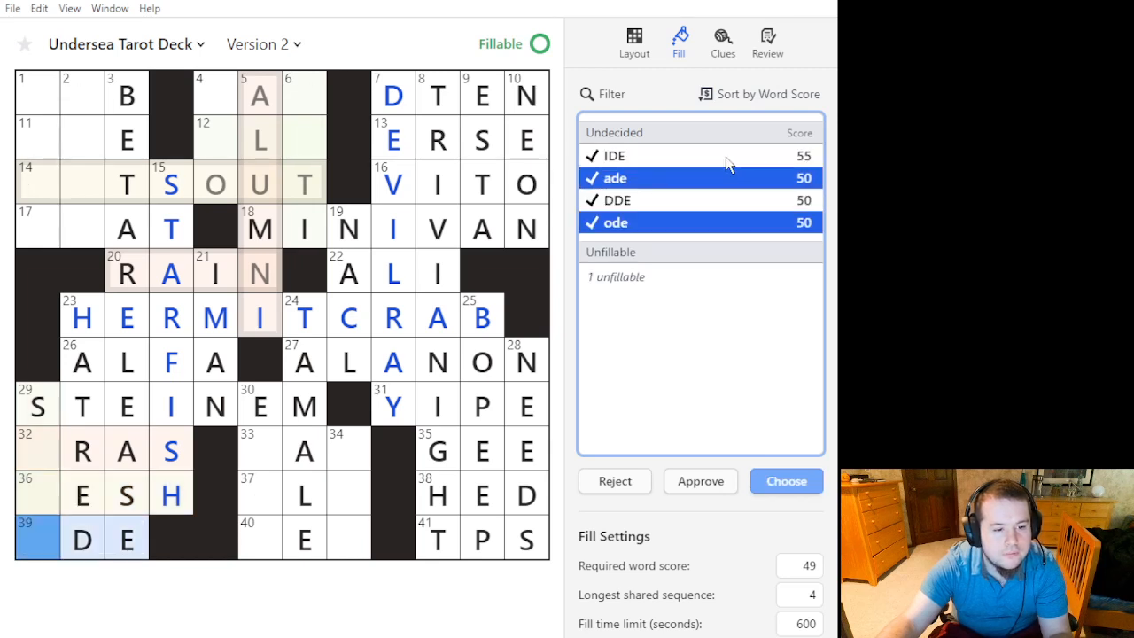
key("ctrl+z")
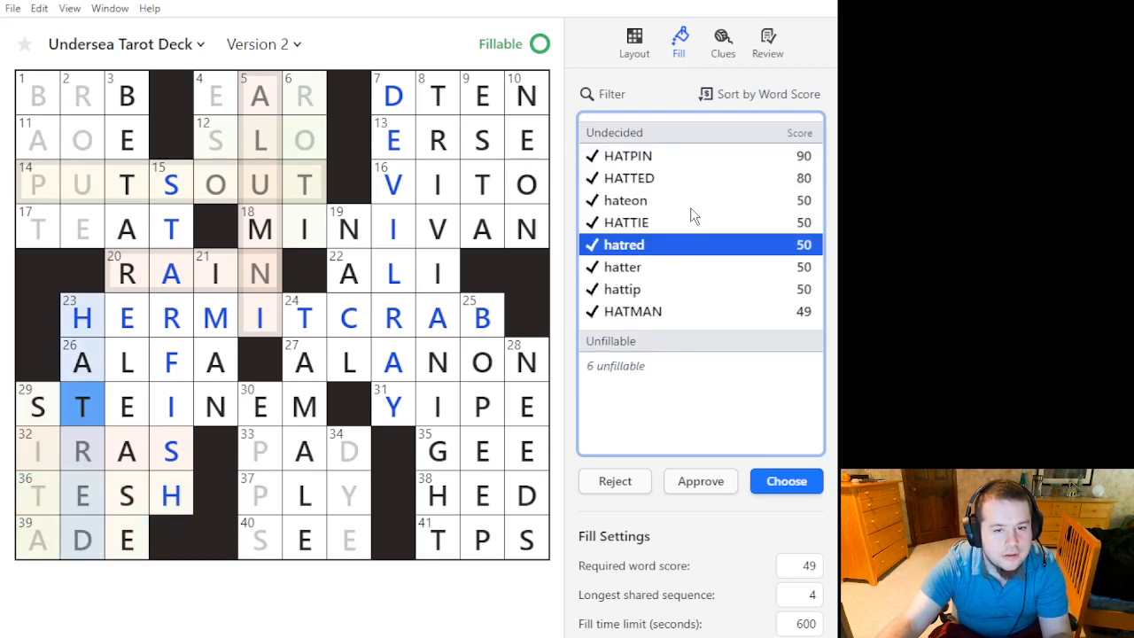
Compare hateon, HATMAN, hattip and hatter for 23 Down and fill the entry with hatter.
left_click(690, 207)
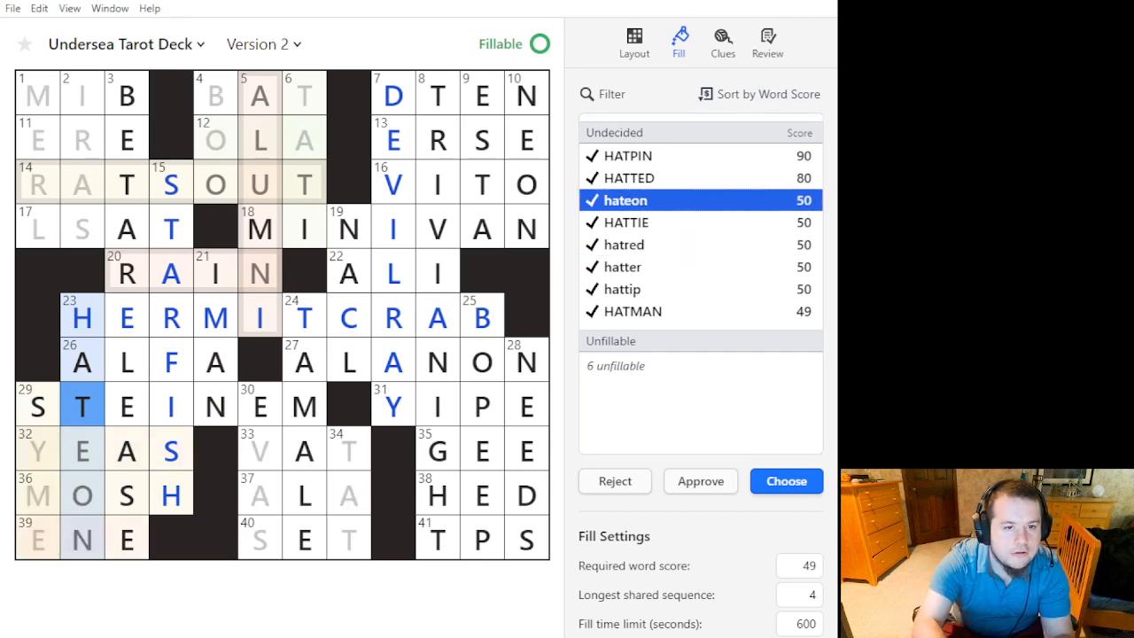
left_click(807, 354)
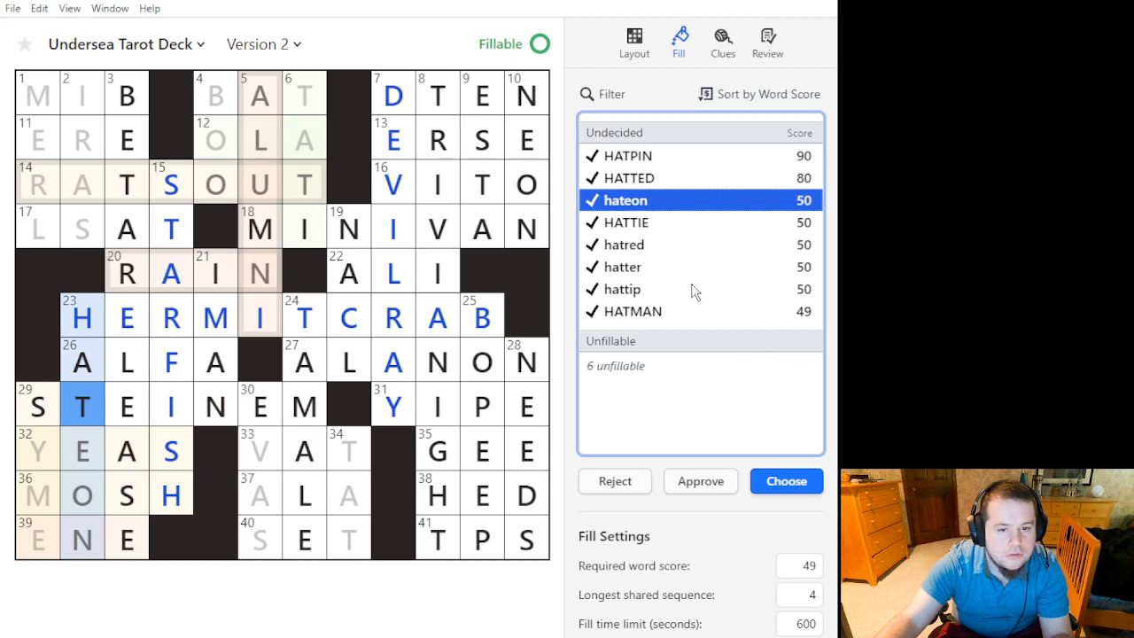
left_click(672, 269)
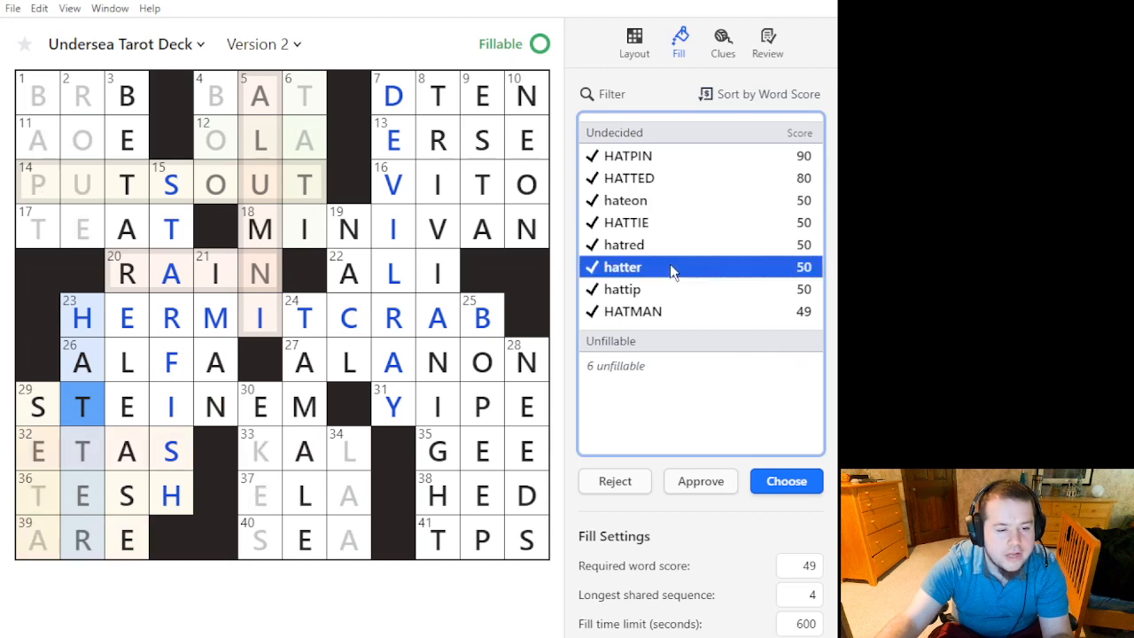
left_click_drag(673, 257, 721, 307)
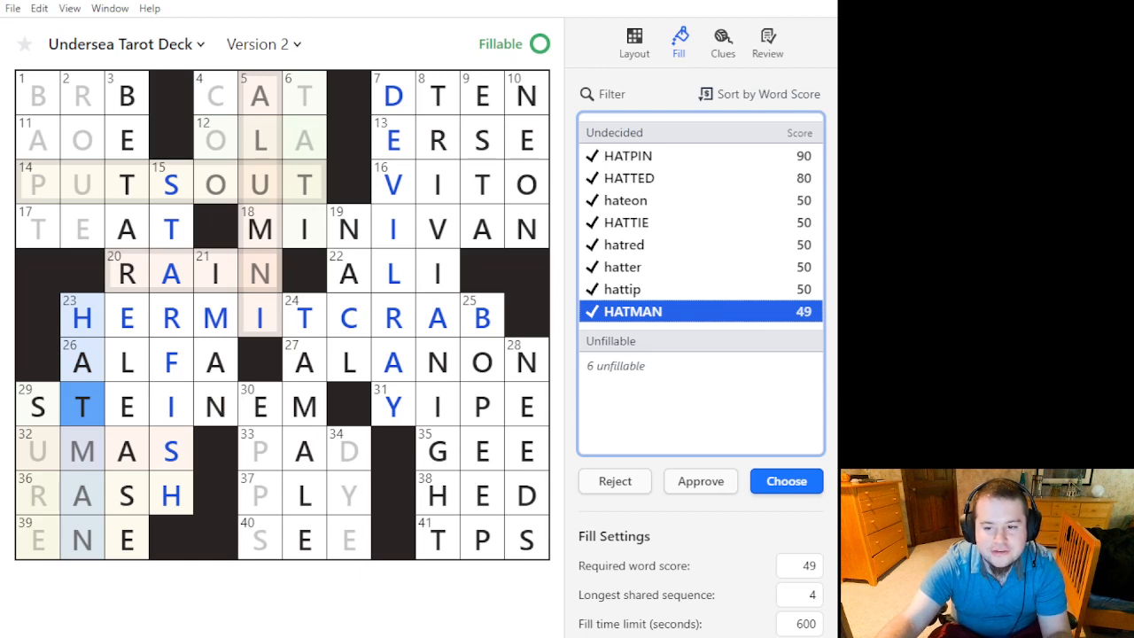
left_click(628, 289)
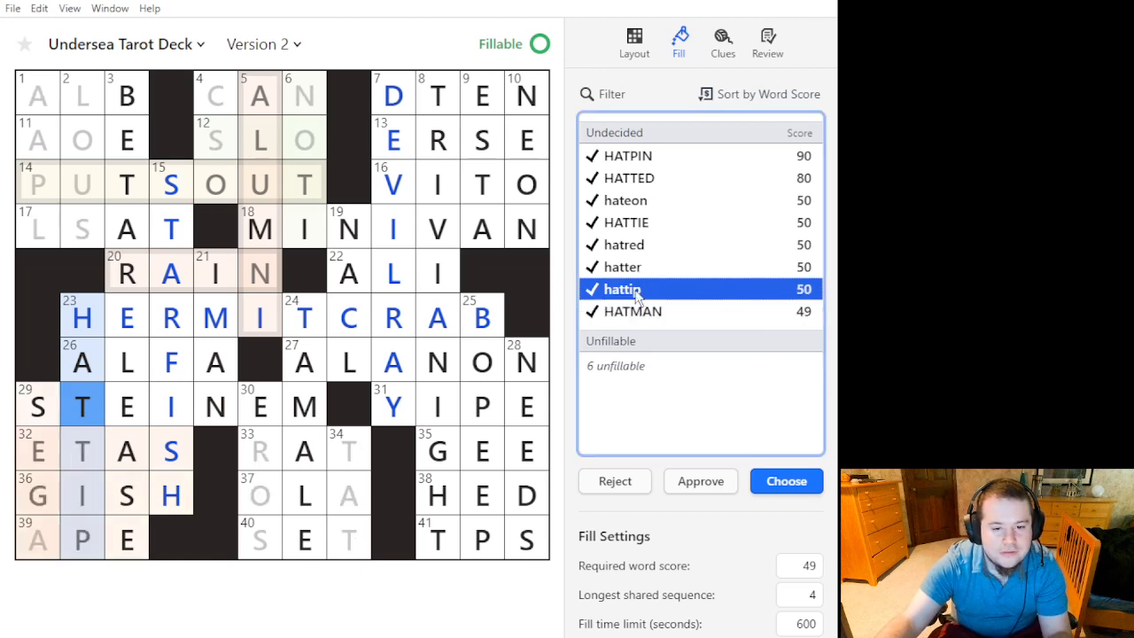
left_click(651, 266)
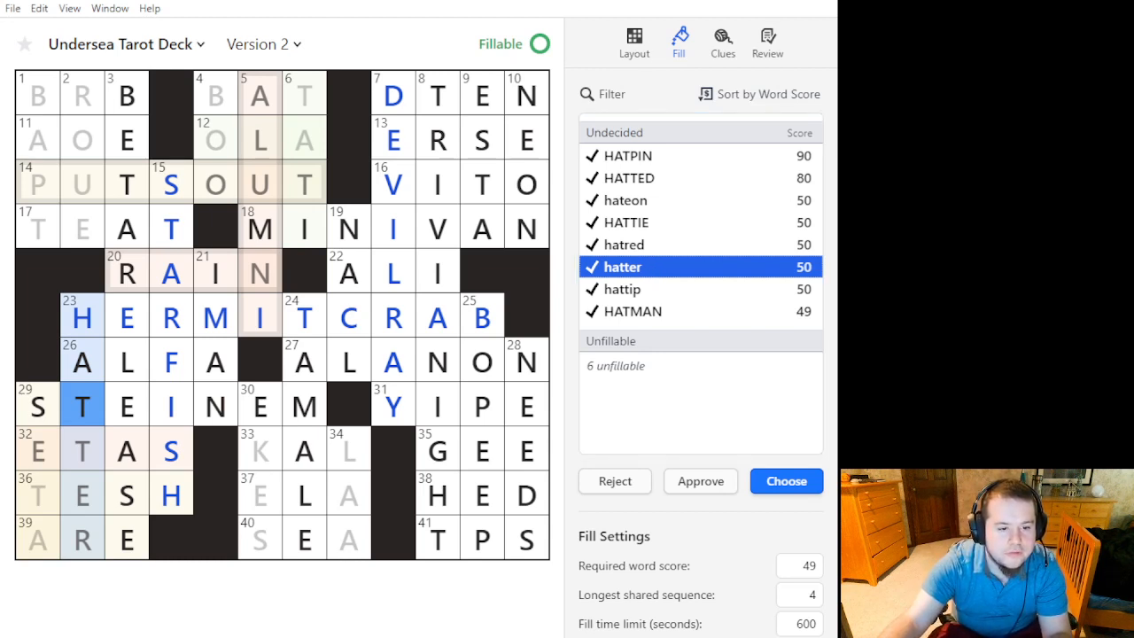
left_click(616, 352)
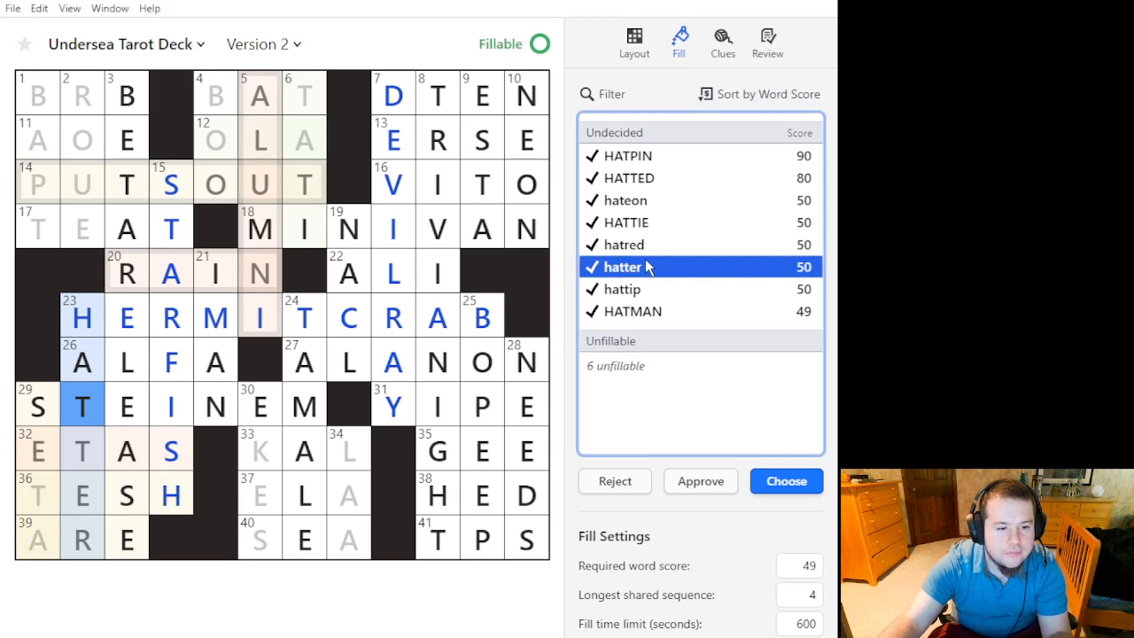
key("Return")
Fill 32 Across with etas and 29 Down with semi.
left_click(738, 160)
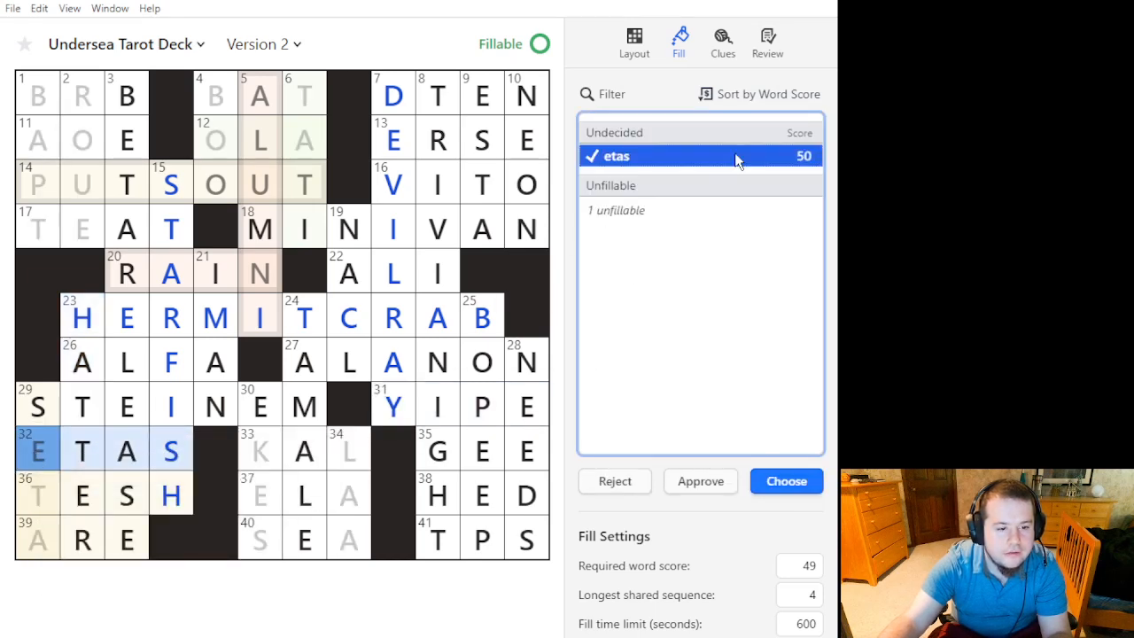
double_click(737, 160)
left_click(54, 496)
left_click(54, 496)
left_click(645, 179)
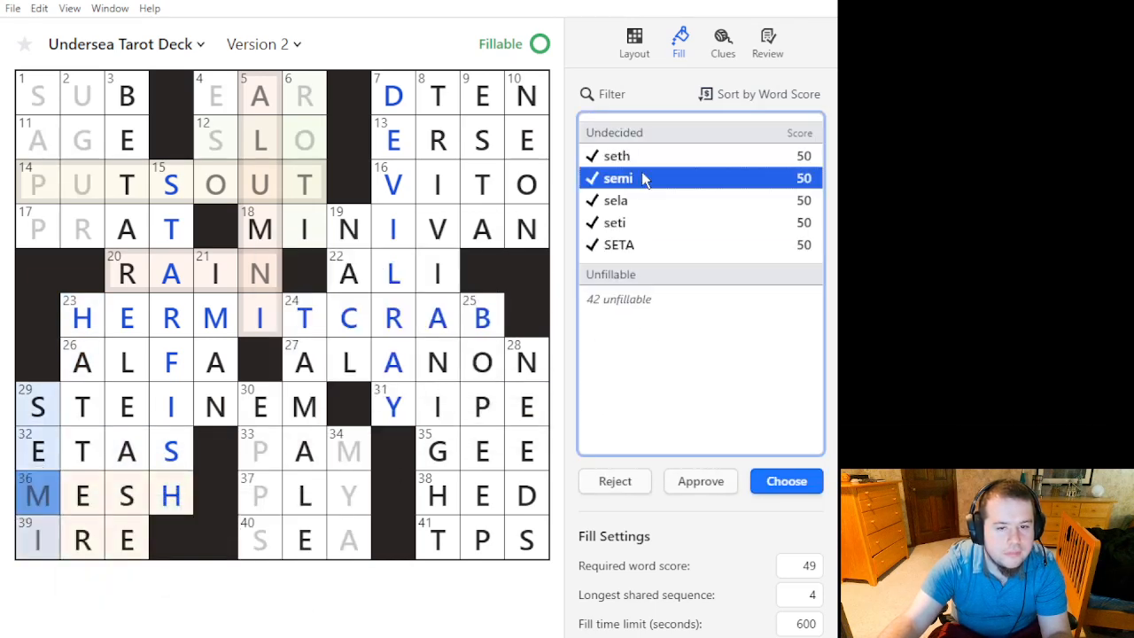
double_click(656, 184)
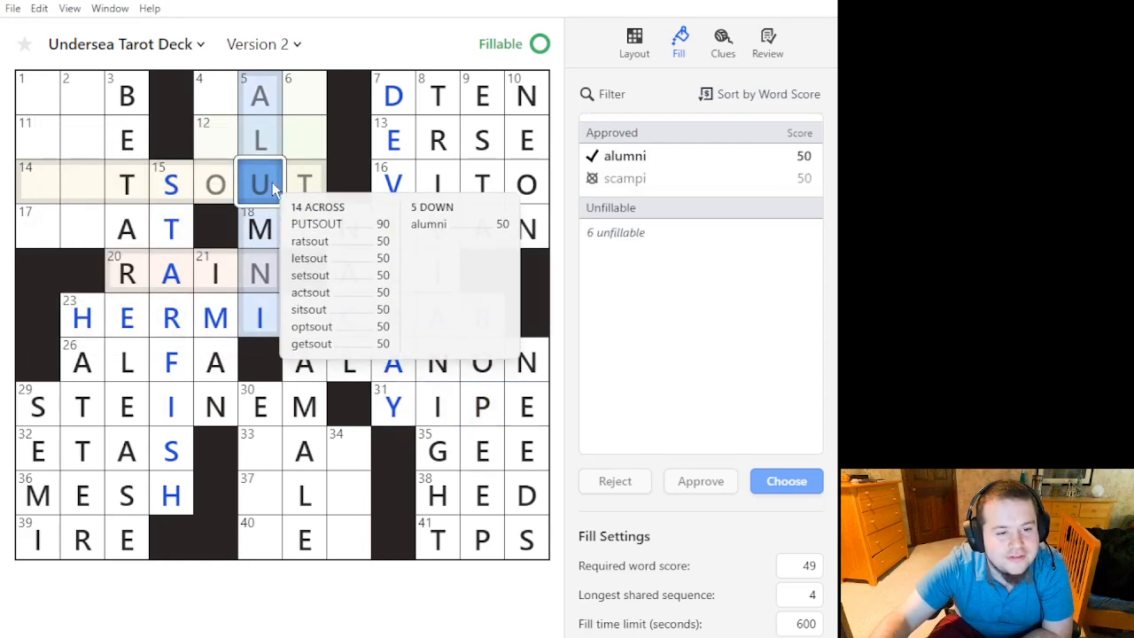
Fill 14 Across with ratsout.
left_click(310, 188)
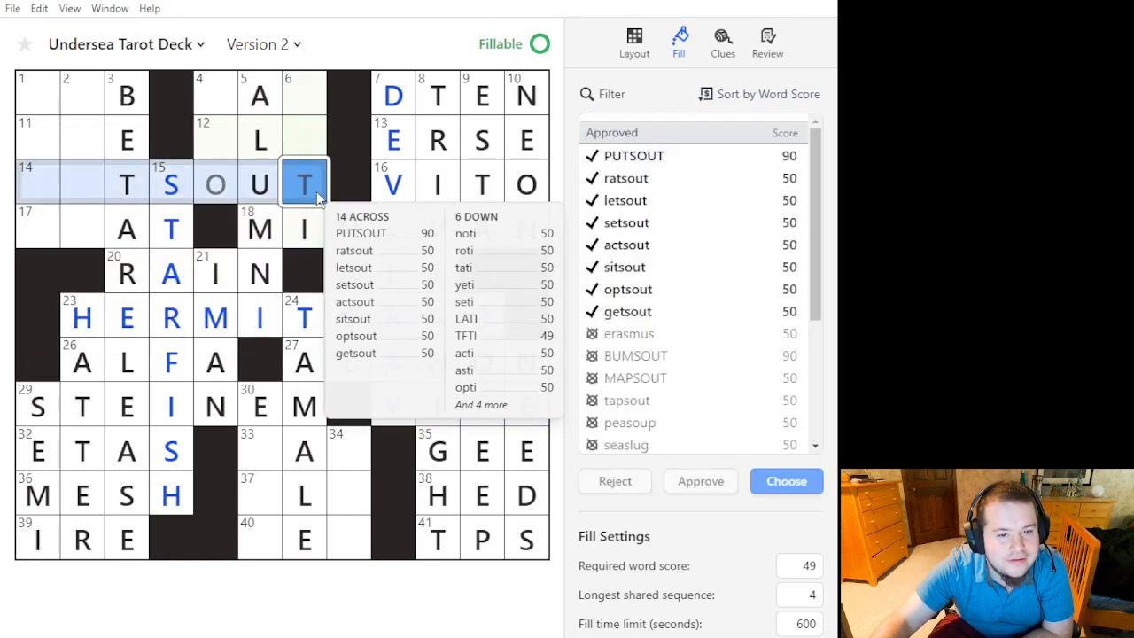
left_click(682, 181)
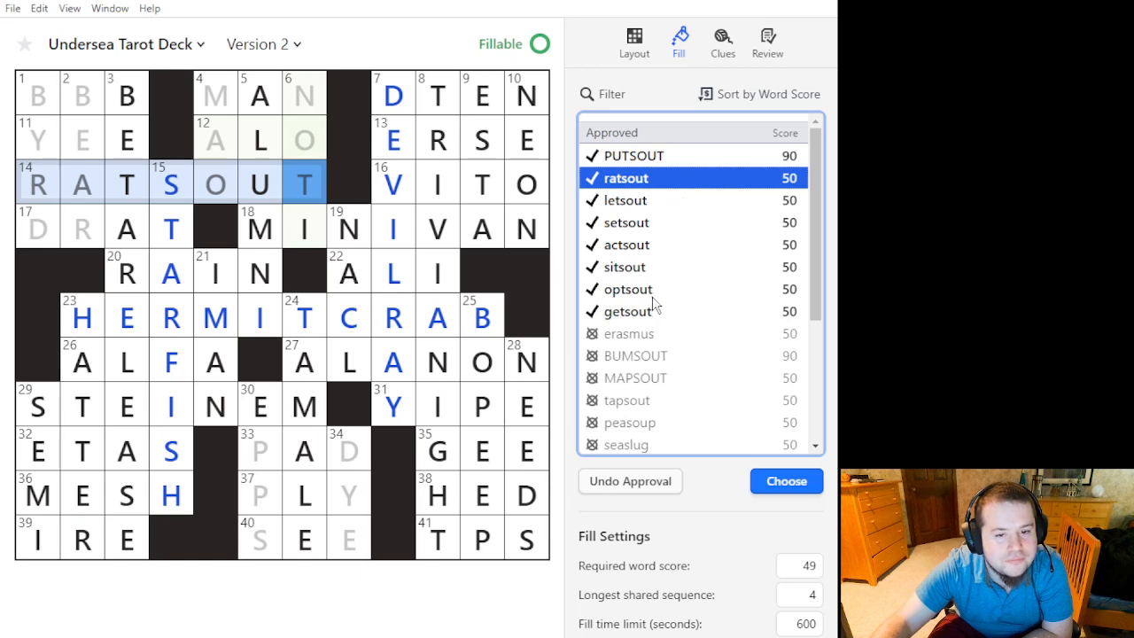
double_click(660, 180)
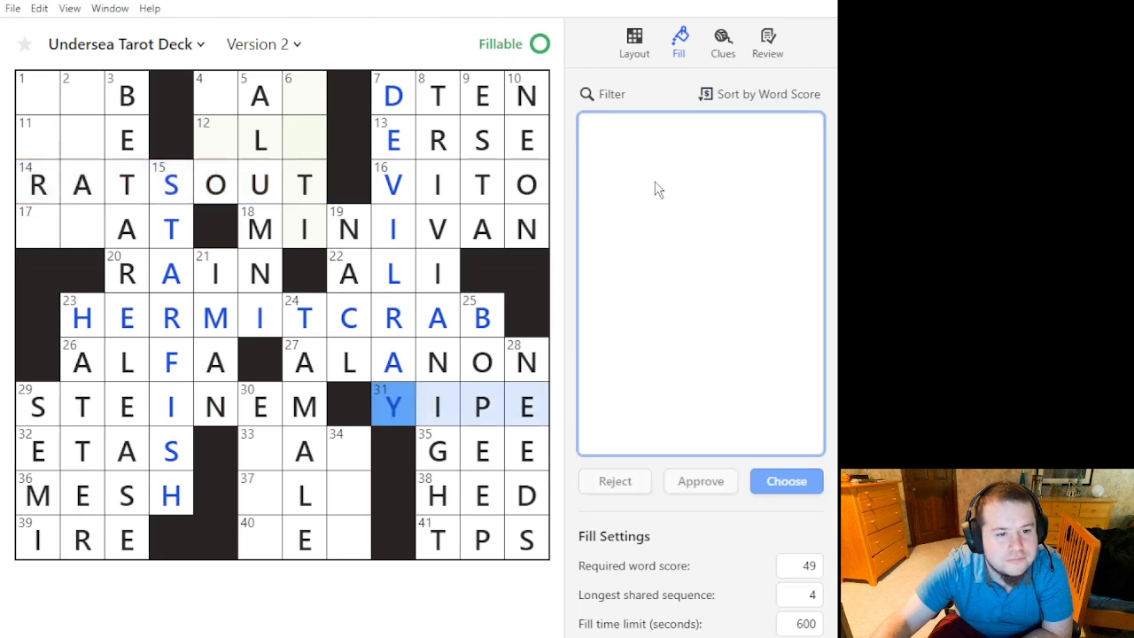
Preview DLC for 12 Across and SITI for 6 Down, and fill 6 Down with seti.
left_click(299, 142)
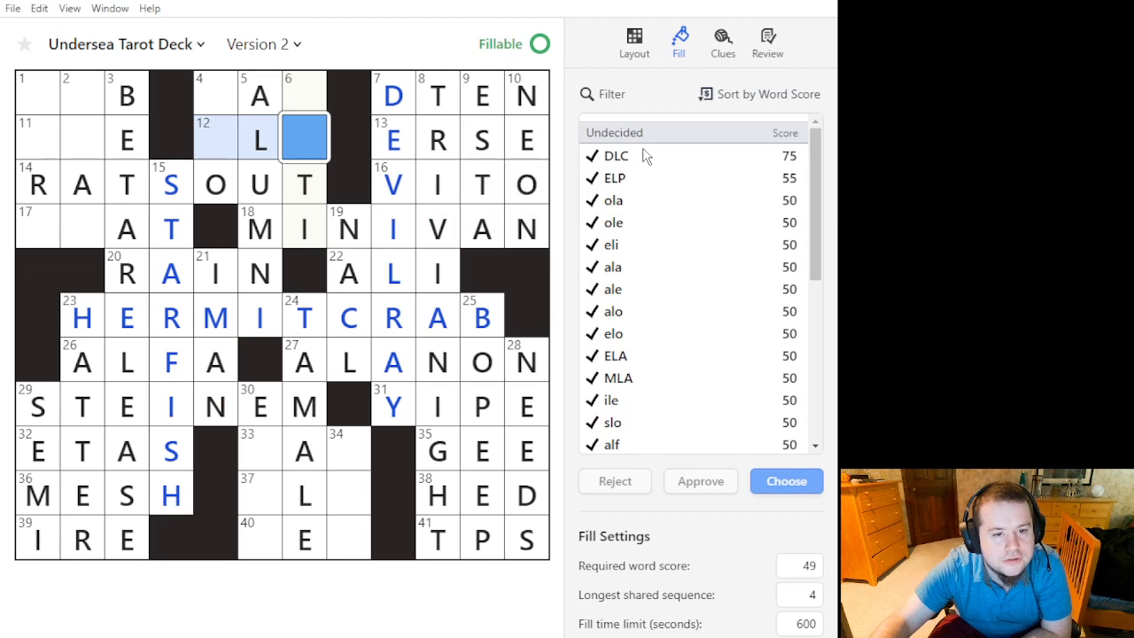
left_click(643, 156)
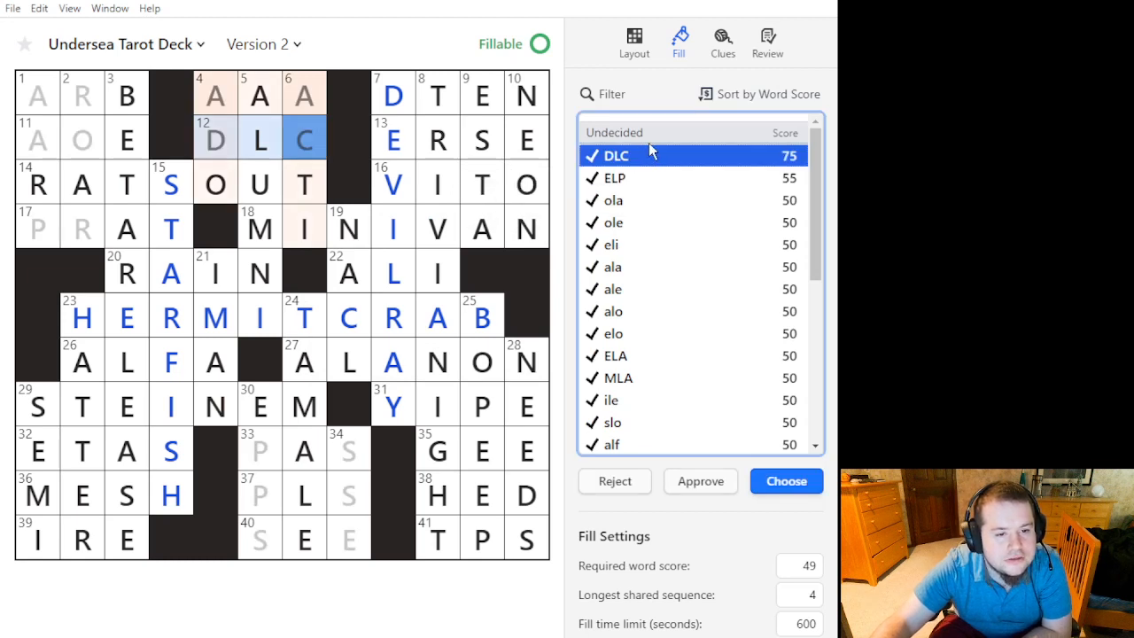
left_click(306, 141)
left_click(647, 164)
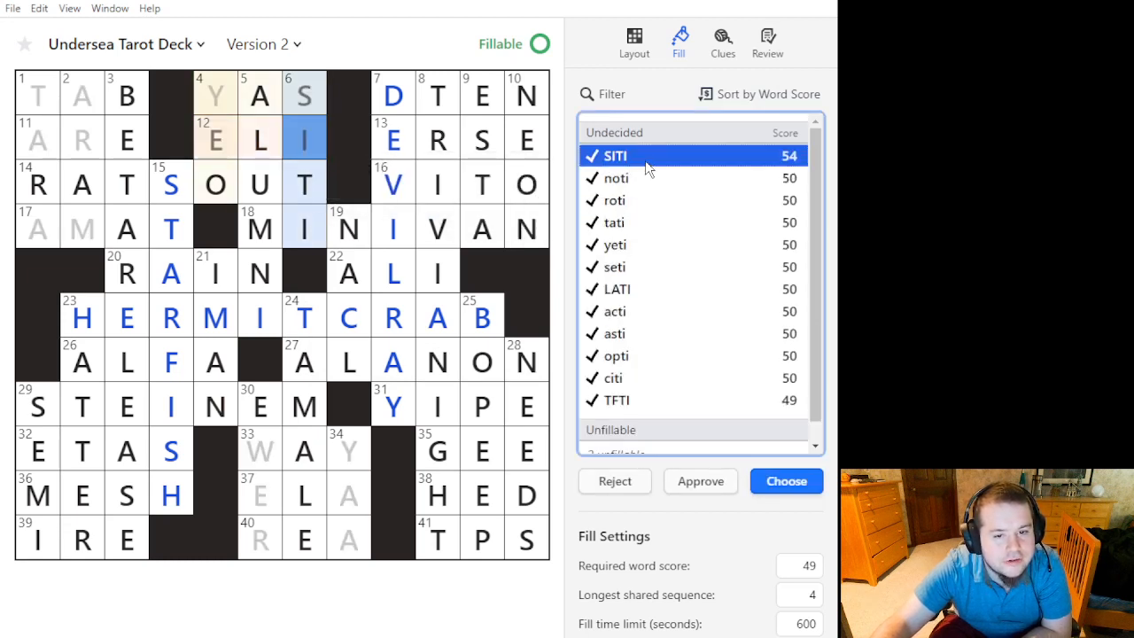
left_click(661, 227)
left_click(663, 273)
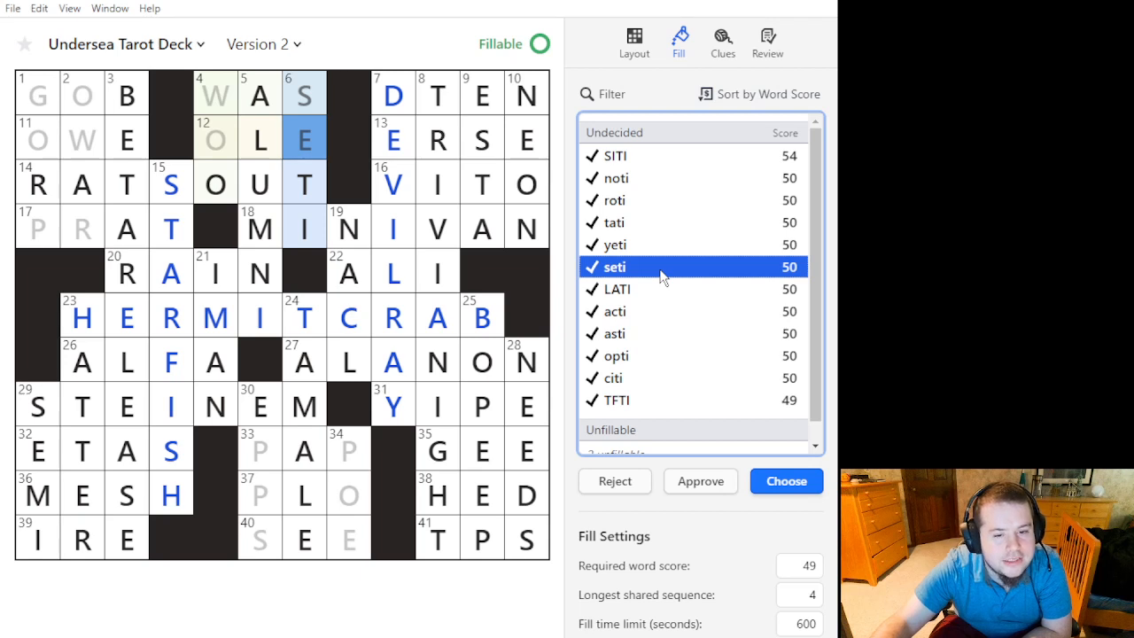
double_click(663, 276)
Fill 12 Across with ale and 4 Down with bao.
left_click(216, 139)
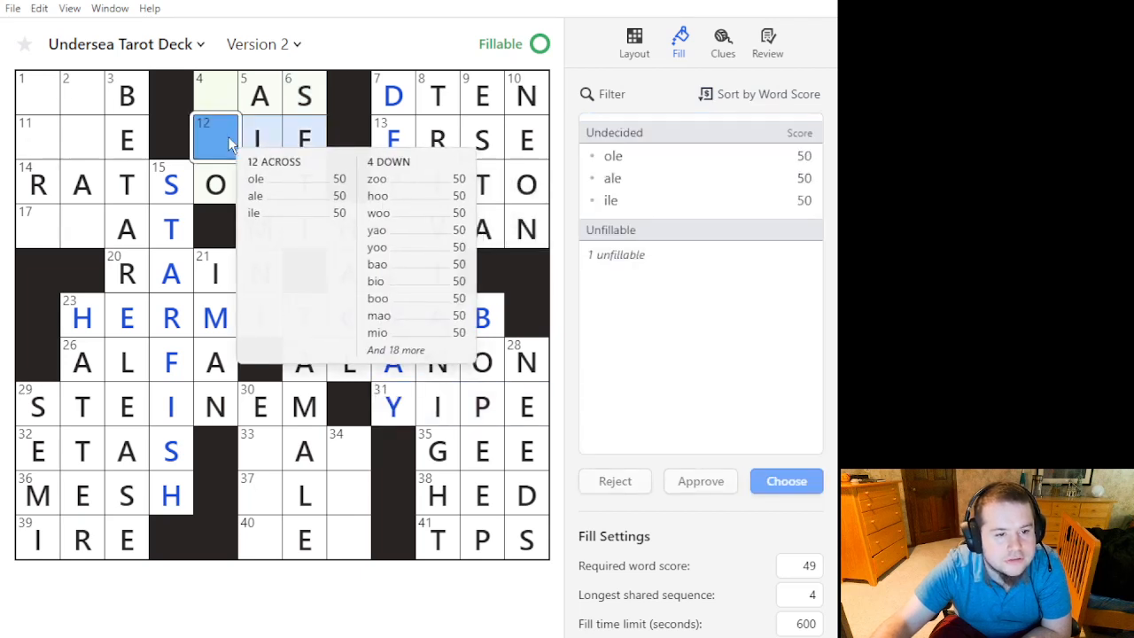
left_click(676, 184)
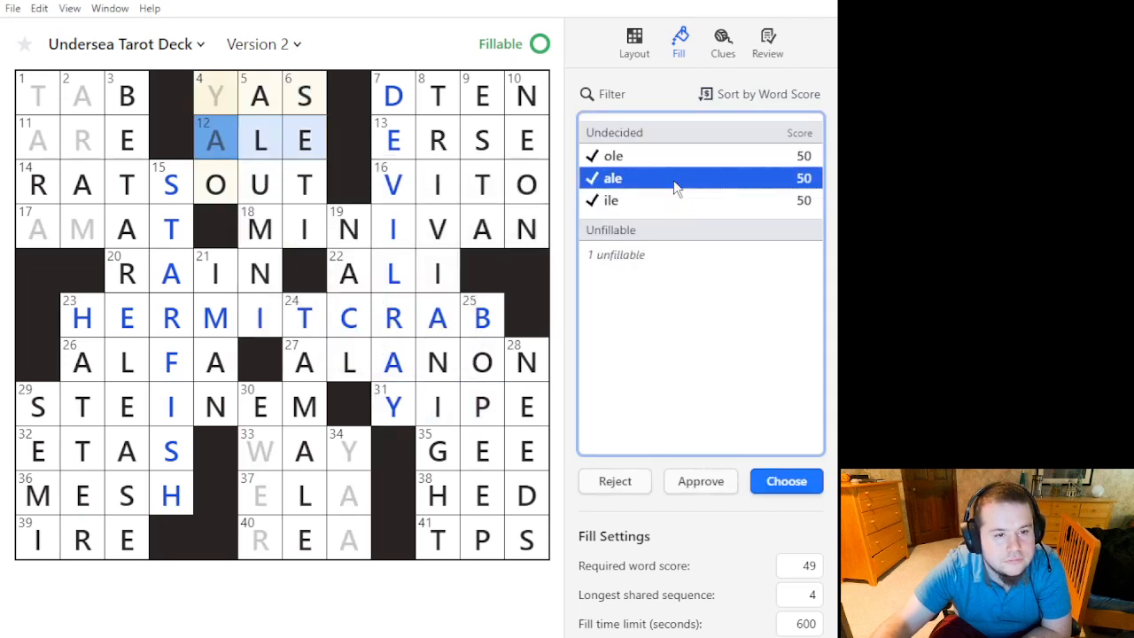
double_click(675, 184)
left_click(226, 109)
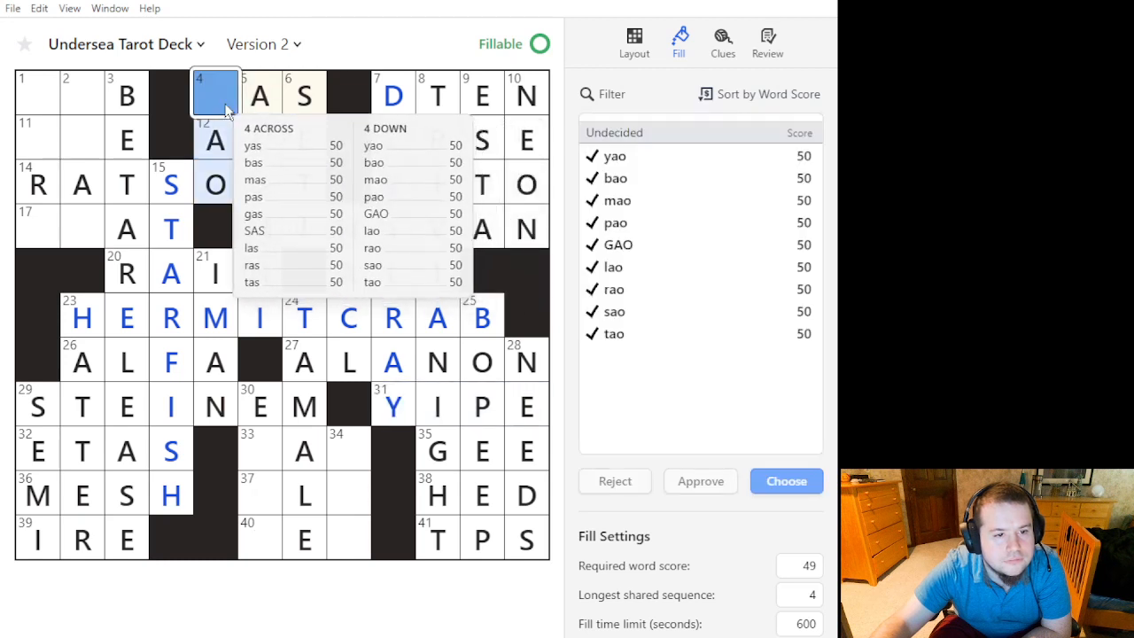
left_click(226, 109)
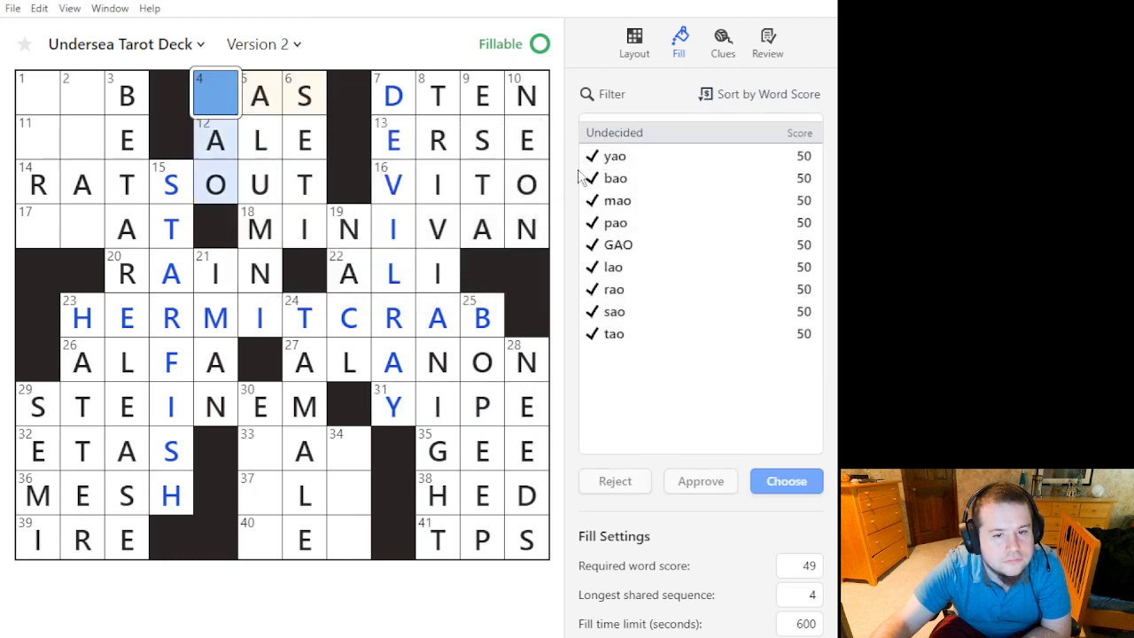
left_click(633, 178)
double_click(633, 181)
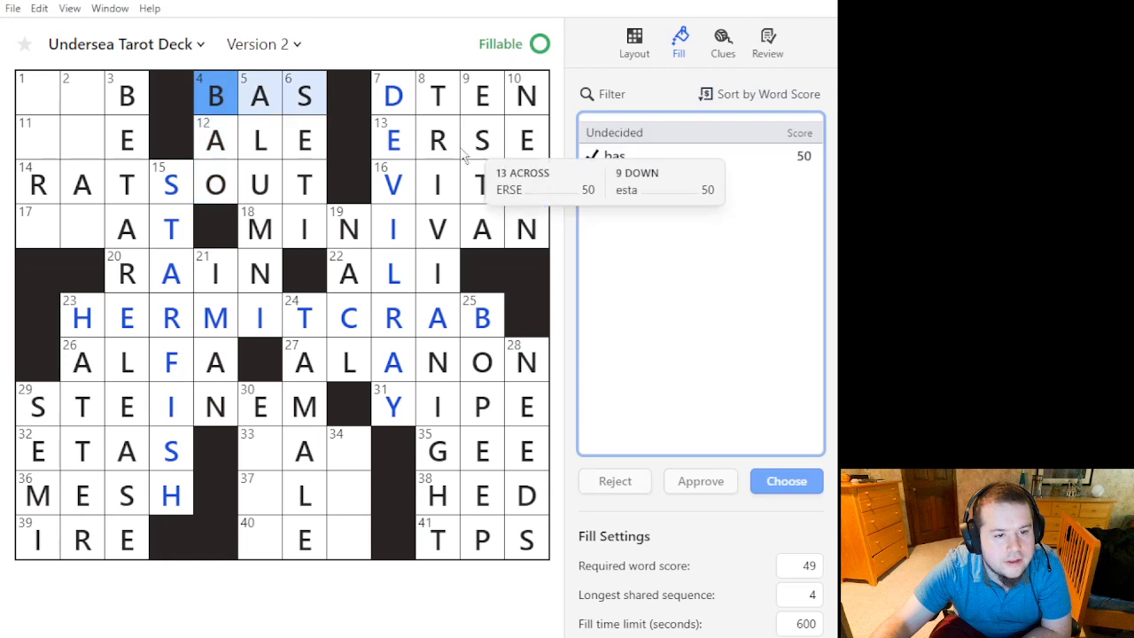
Clear bao from 4 Down and preview hoo and woo as alternatives.
left_click(220, 152)
left_click(220, 153)
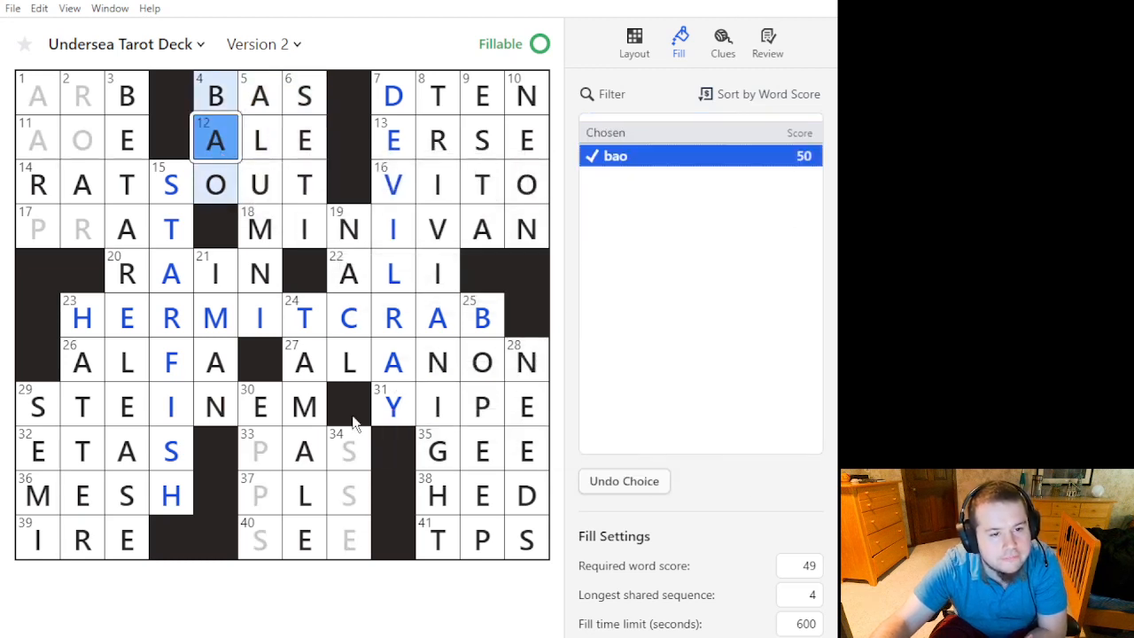
left_click(309, 149)
left_click(311, 148)
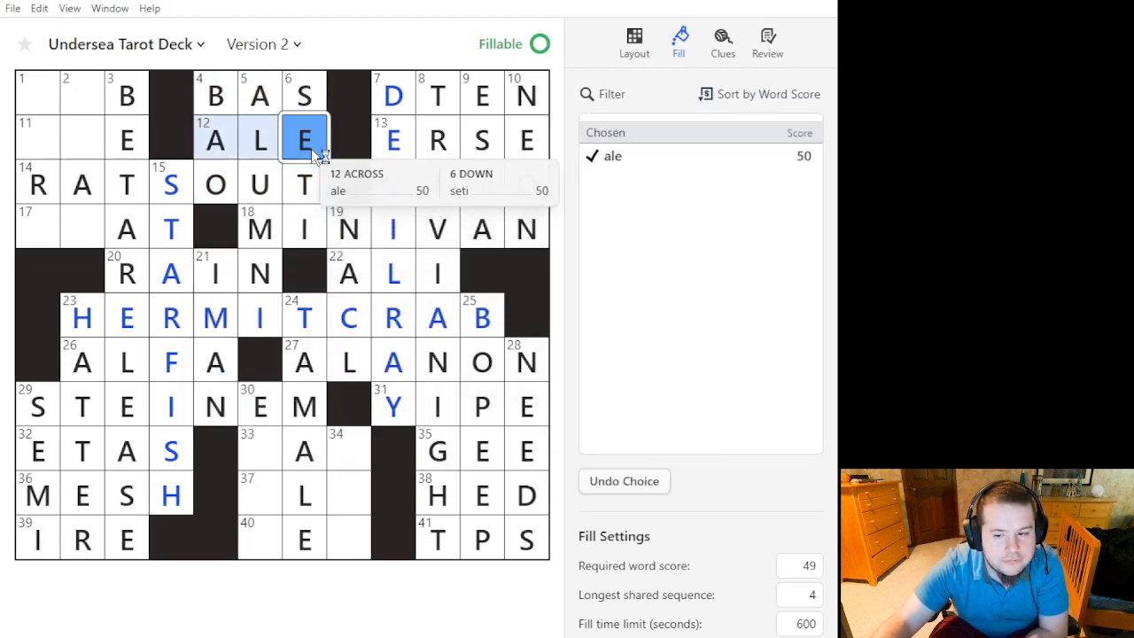
left_click(310, 94)
left_click(233, 140)
left_click(233, 143)
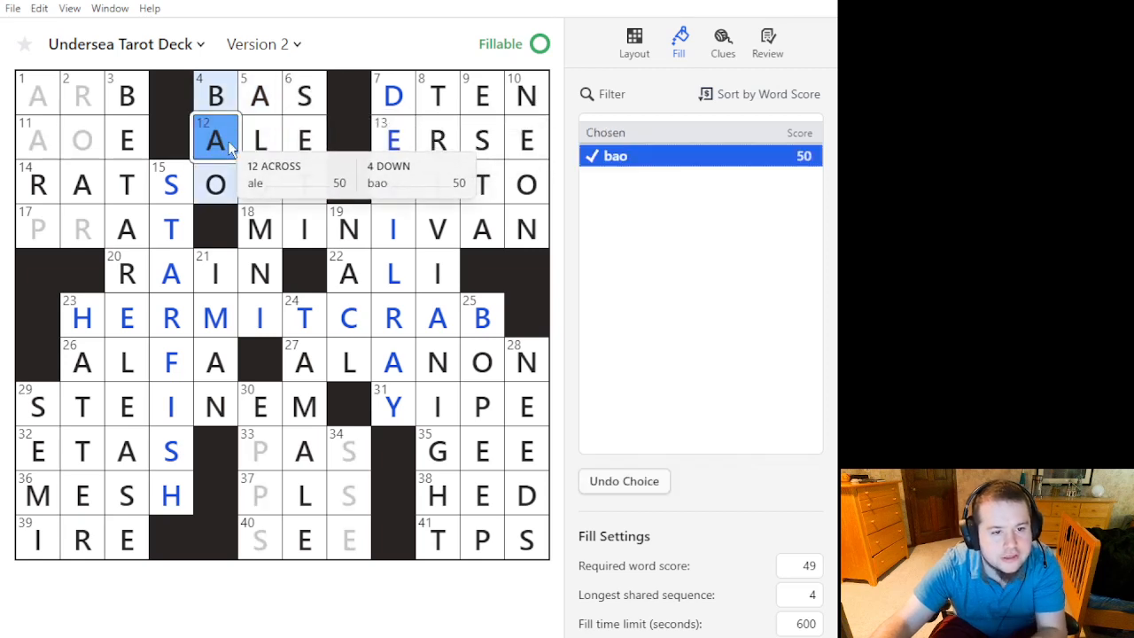
key("BackSpace")
key("BackSpace")
left_click(692, 172)
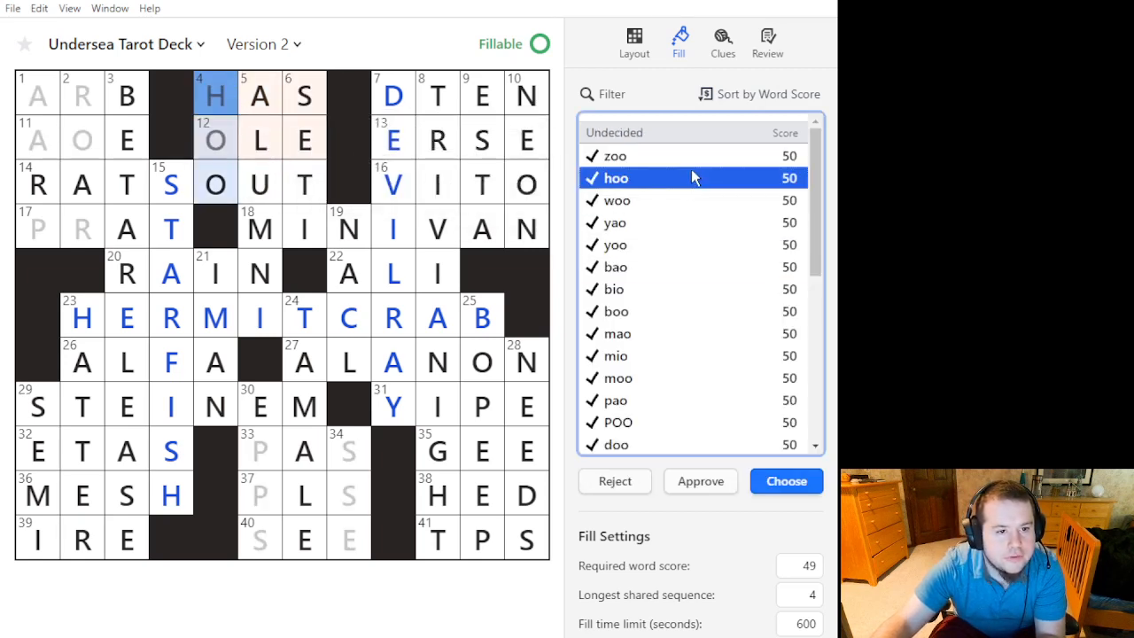
left_click(691, 202)
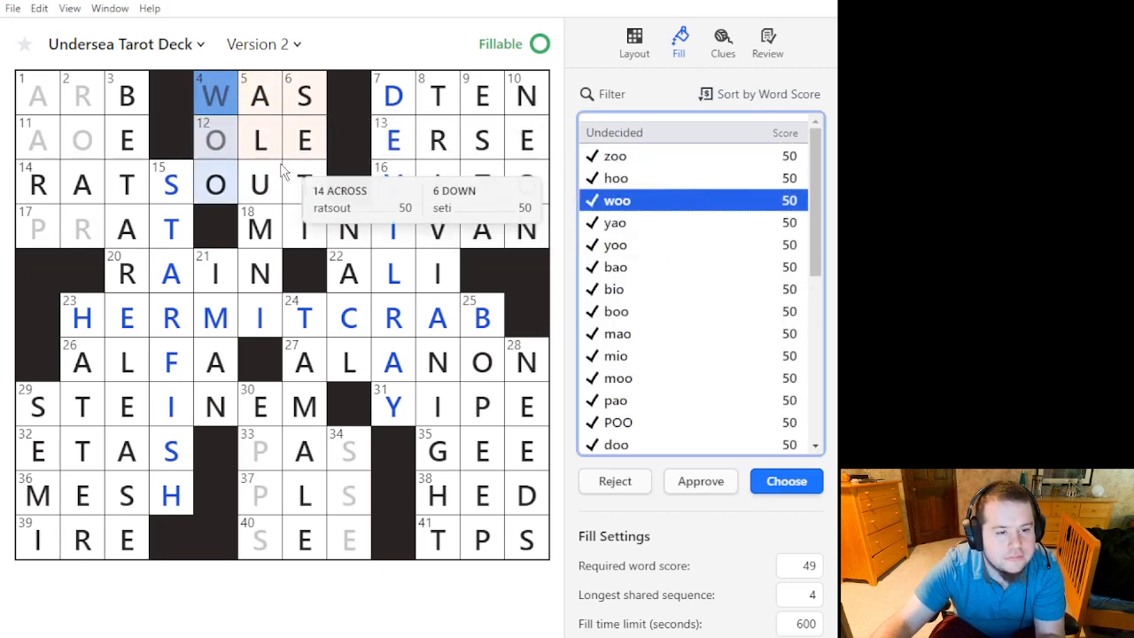
Enter bao again at 4 Down.
left_click(217, 105)
left_click(217, 105)
type("bao")
left_click(234, 143)
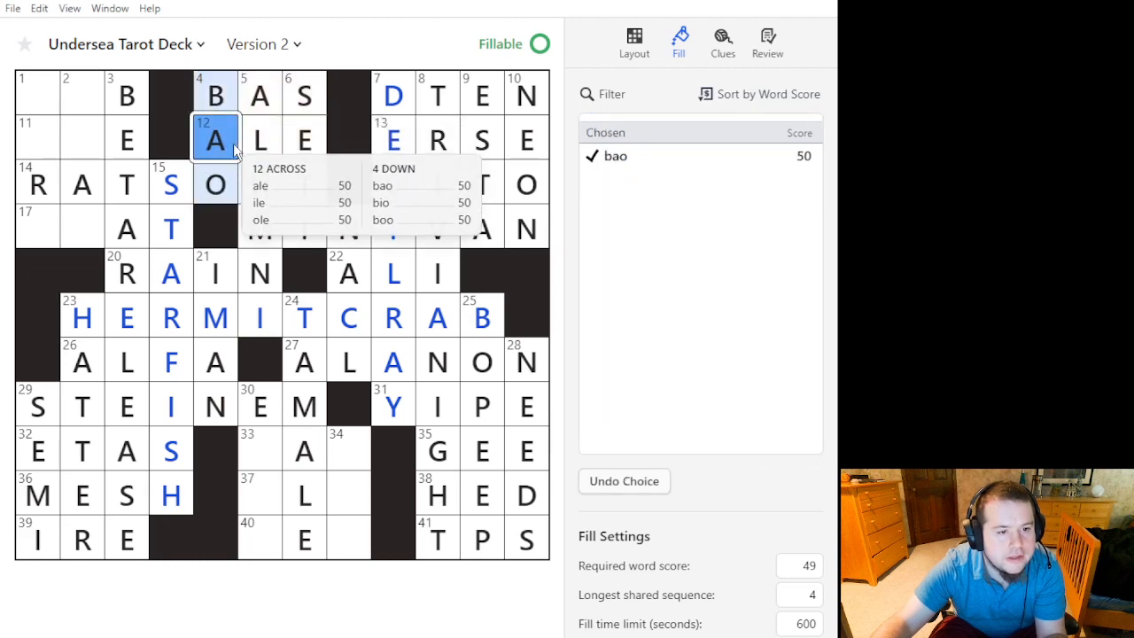
Review the candidate words for 2 Down, 1 Down and 11 Across in the grid's upper-left corner.
left_click(80, 129)
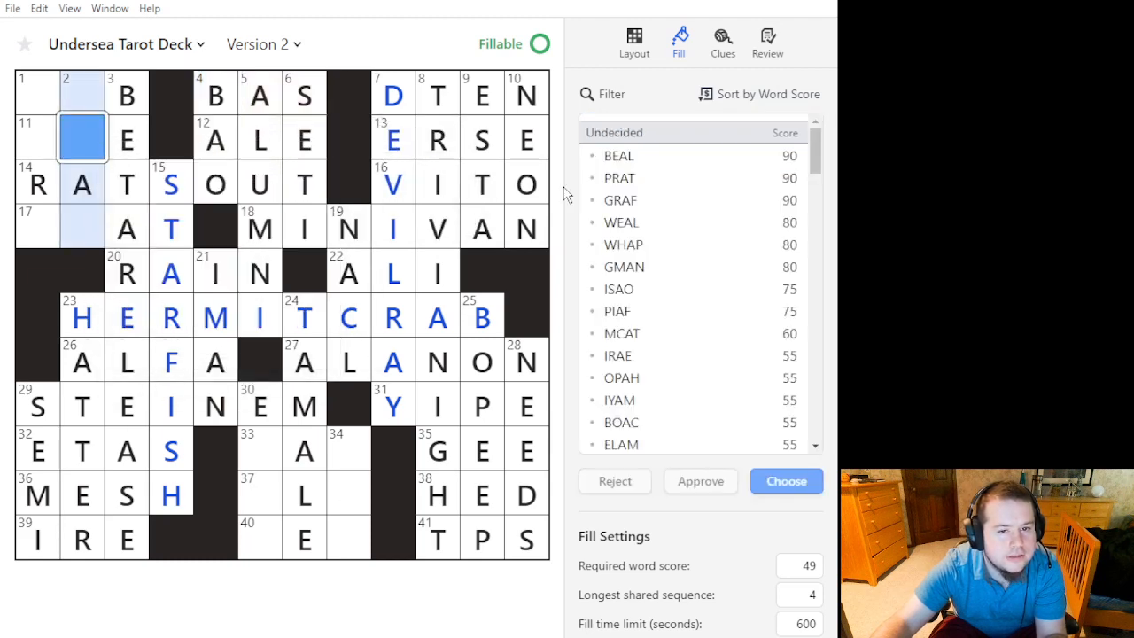
left_click(771, 94)
left_click(752, 94)
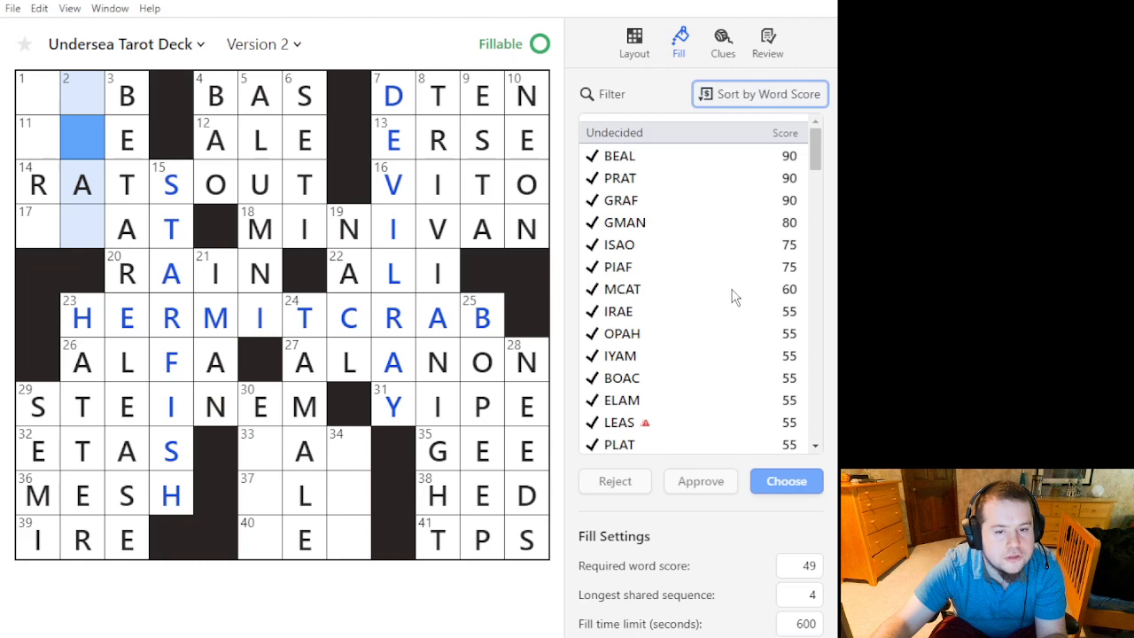
scroll(735, 296, "down", 10)
left_click(46, 116)
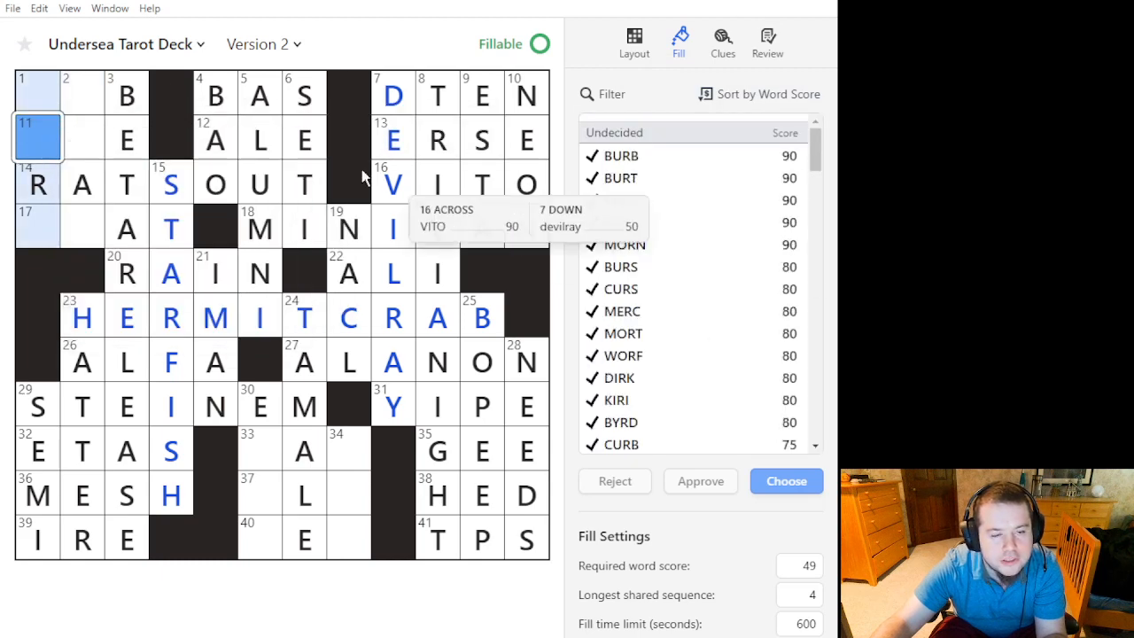
left_click(87, 103)
left_click(89, 105)
left_click(85, 137)
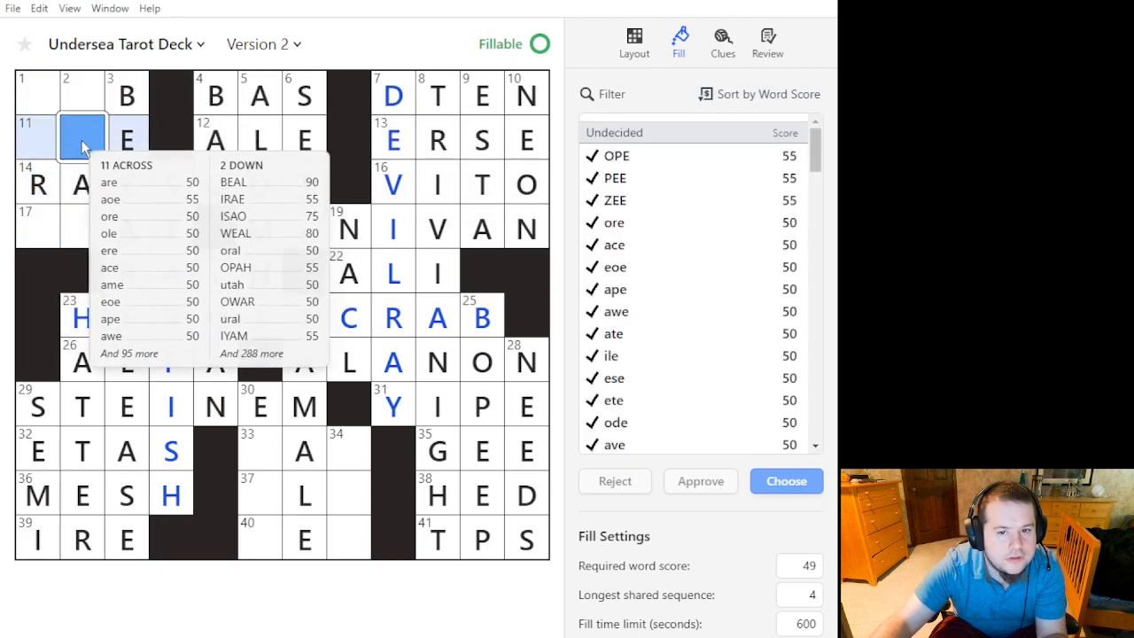
left_click(86, 238)
Fill 11 Across with ube and preview OBAN for 2 Down.
left_click(58, 137)
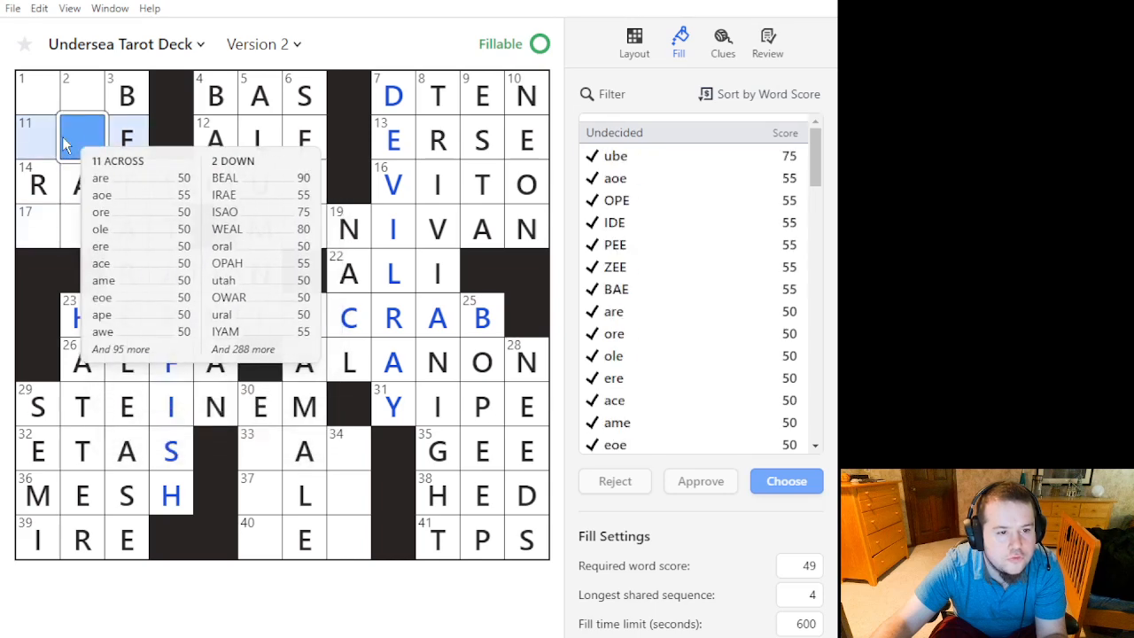
type("u")
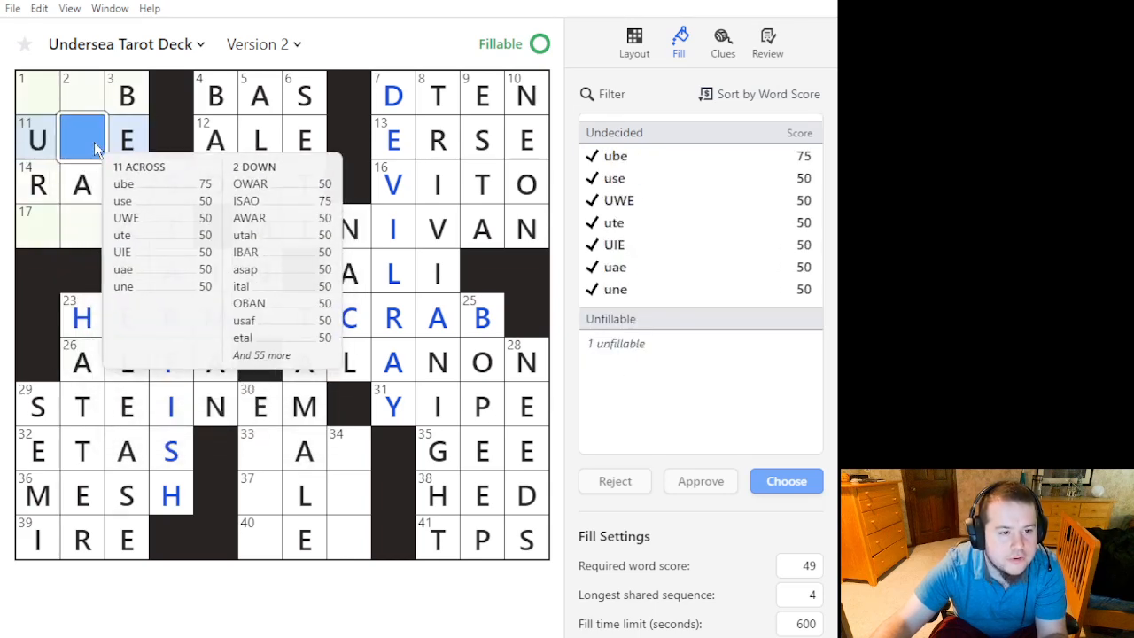
left_click(94, 142)
type("b")
left_click(679, 179)
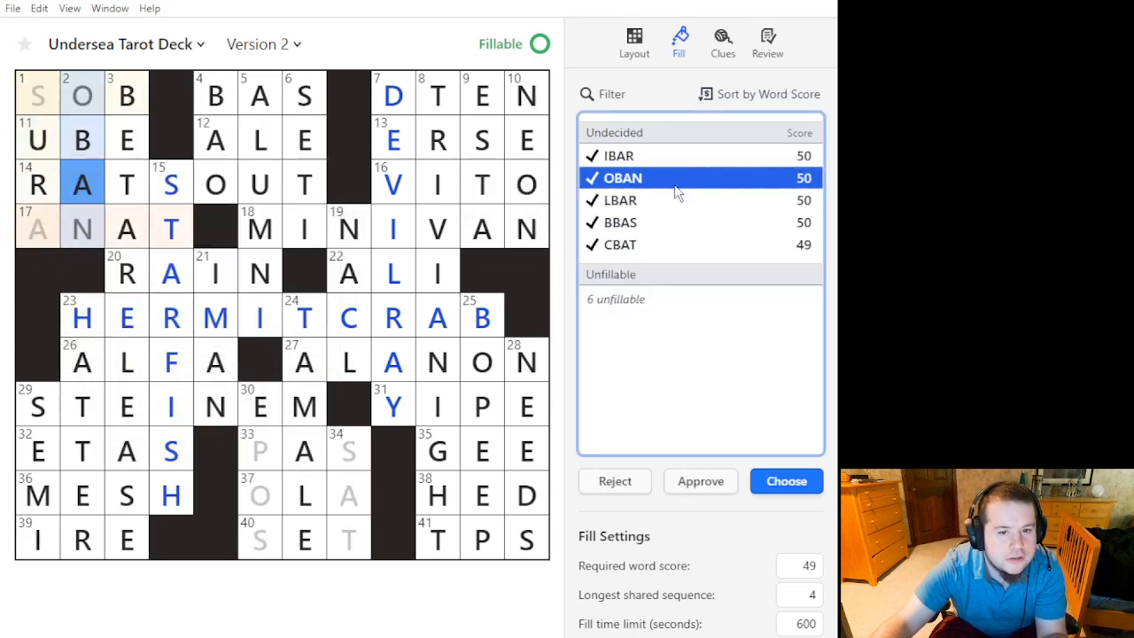
Preview BBAS, IBAR, OBAN and LBAR as candidates for 2 Down.
left_click(680, 219)
left_click(679, 158)
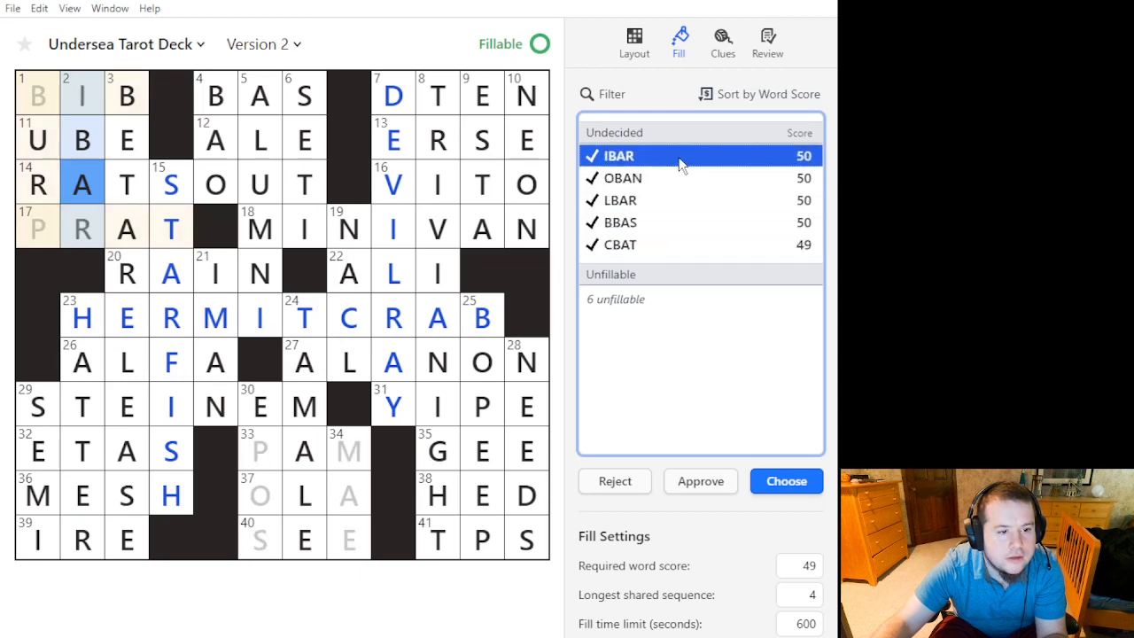
left_click(661, 185)
left_click(658, 206)
Undo the ube fill at 11 Across and preview aoe, IDE, BAE and ZEE as alternatives.
key("ctrl+z")
key("ctrl+z")
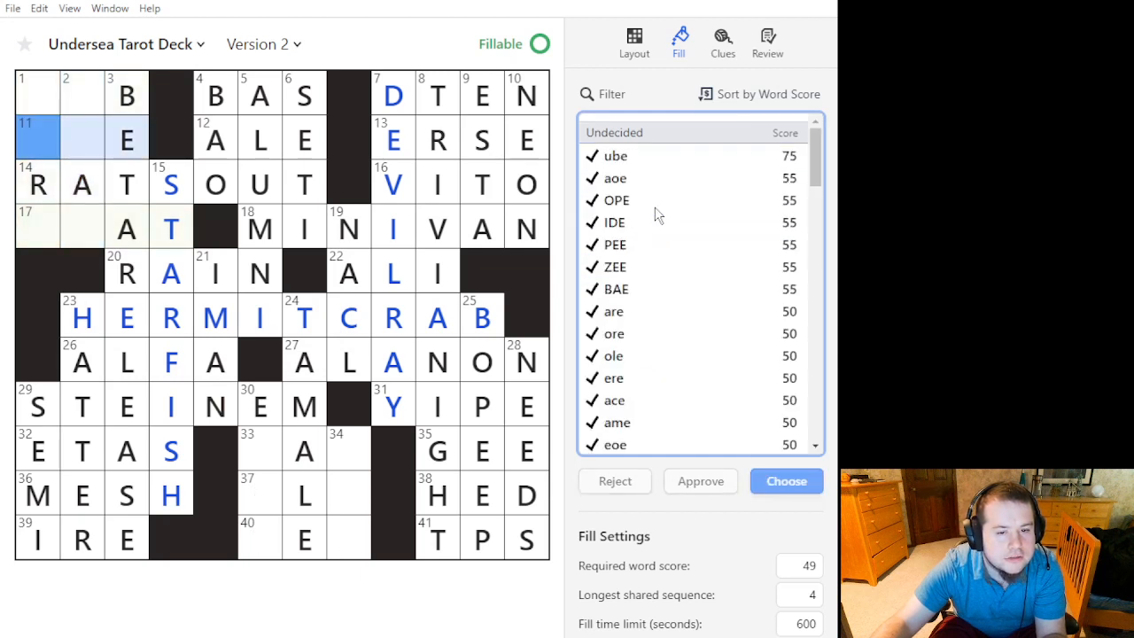
left_click(650, 178)
left_click(644, 223)
left_click(648, 289)
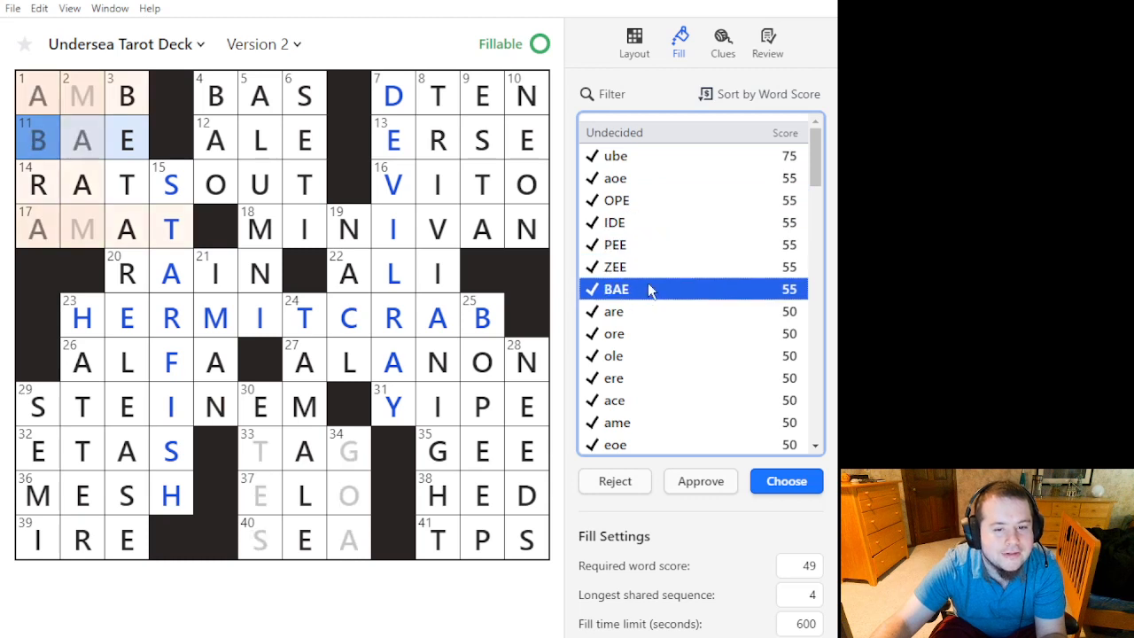
left_click(654, 269)
Review the candidate words for 17 Across and preview etat, MCAT and erat.
left_click(97, 232)
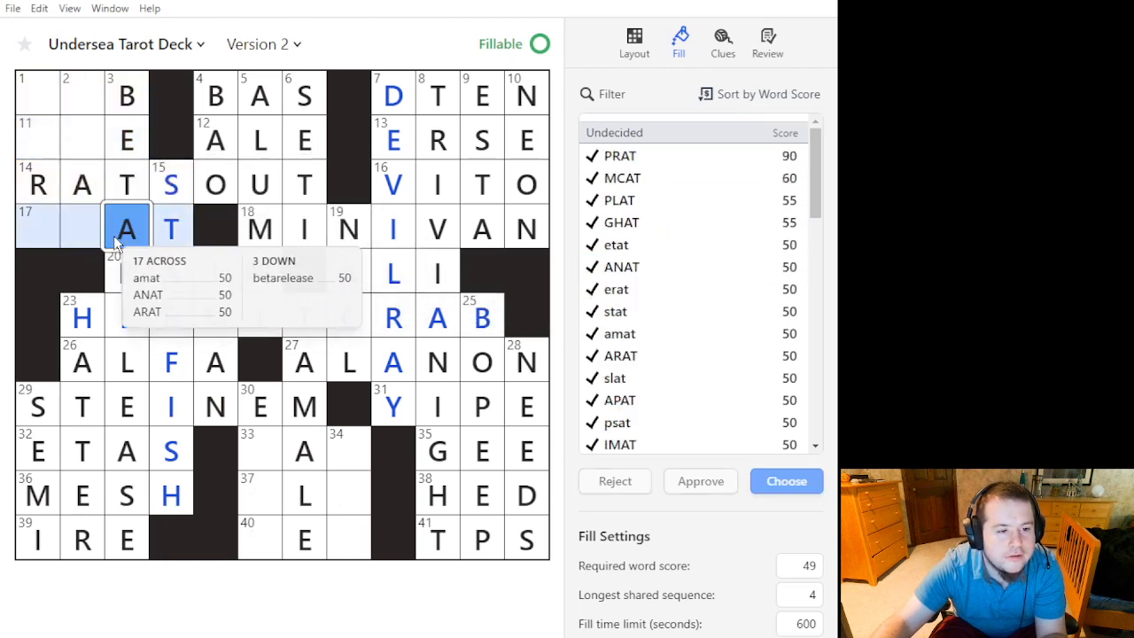
scroll(694, 306, "down", 10)
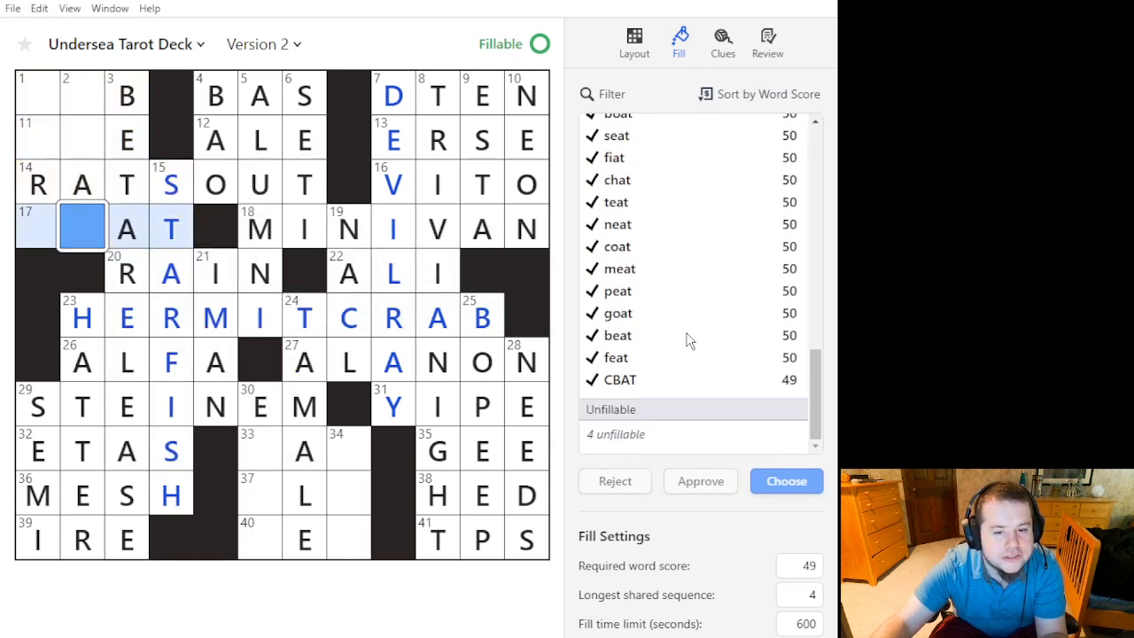
scroll(696, 351, "up", 5)
scroll(697, 351, "up", 6)
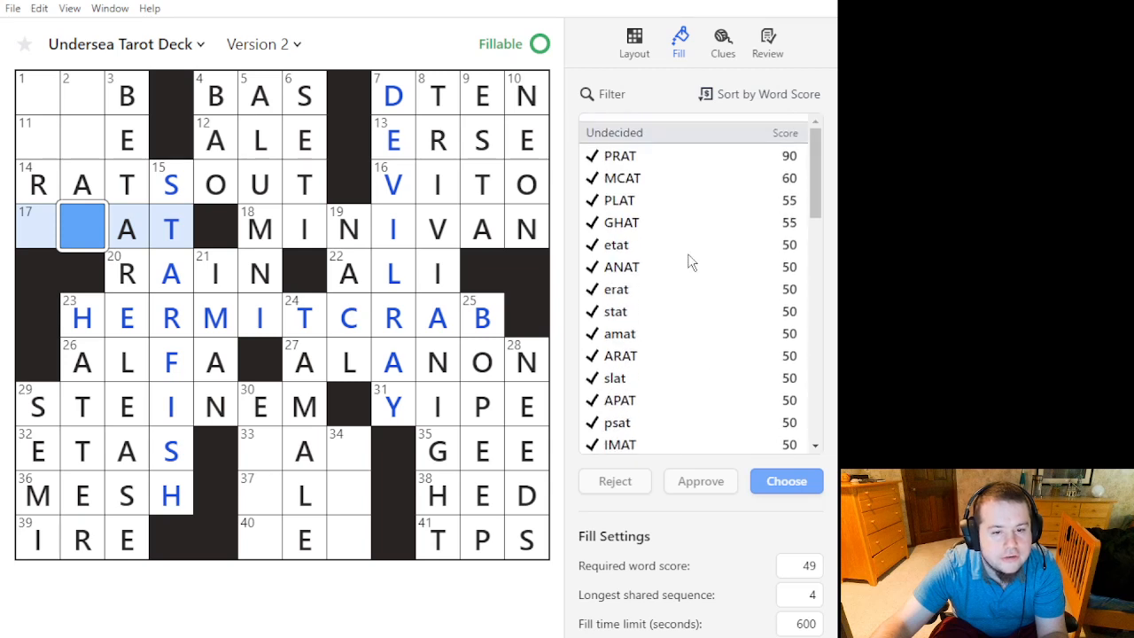
left_click(684, 244)
left_click(701, 186)
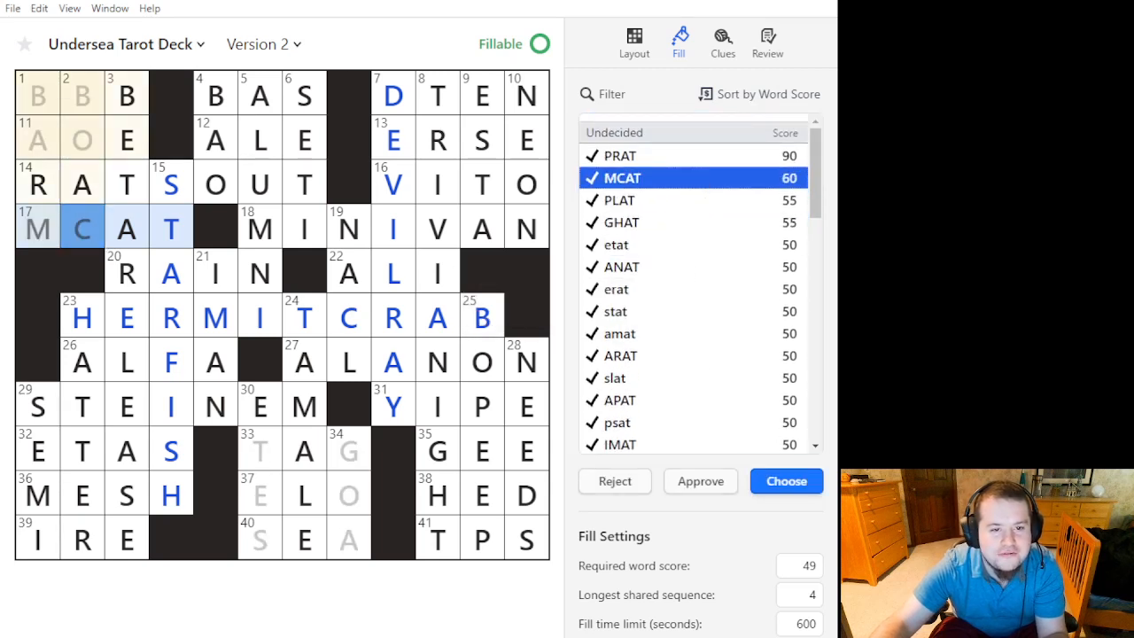
key("alt+Tab")
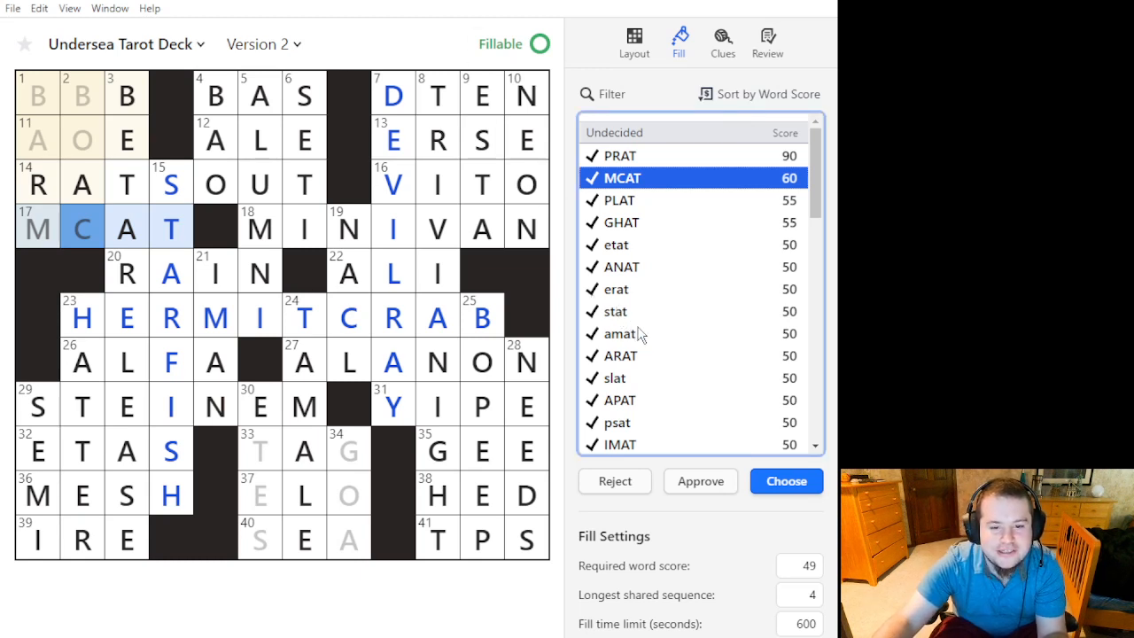
left_click(680, 299)
Select stat, slat, drat, spat, brat, swat, that, gnat, frat and flat among the 17 Across candidates.
left_click(670, 311)
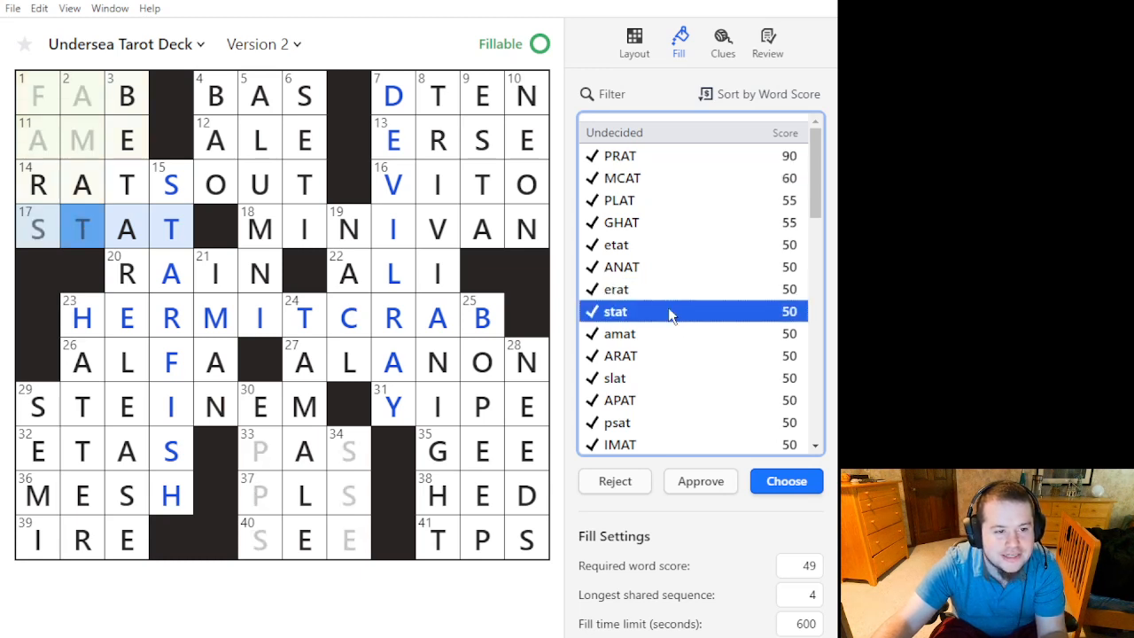
scroll(655, 266, "down", 3)
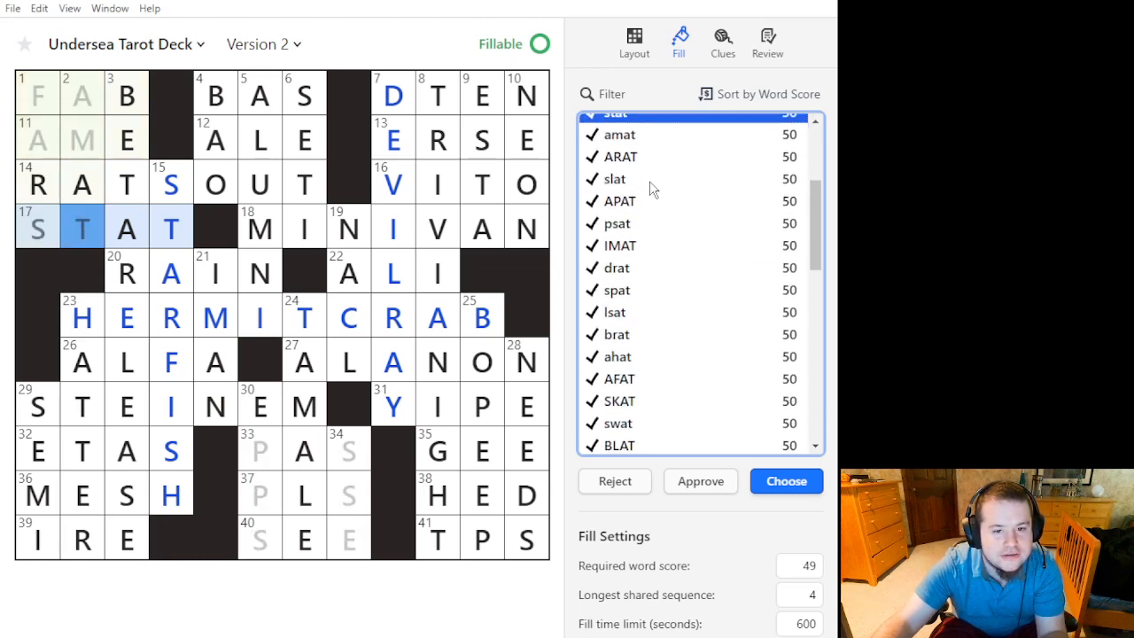
left_click(650, 181)
left_click(644, 275, "ctrl")
left_click(639, 292, "ctrl")
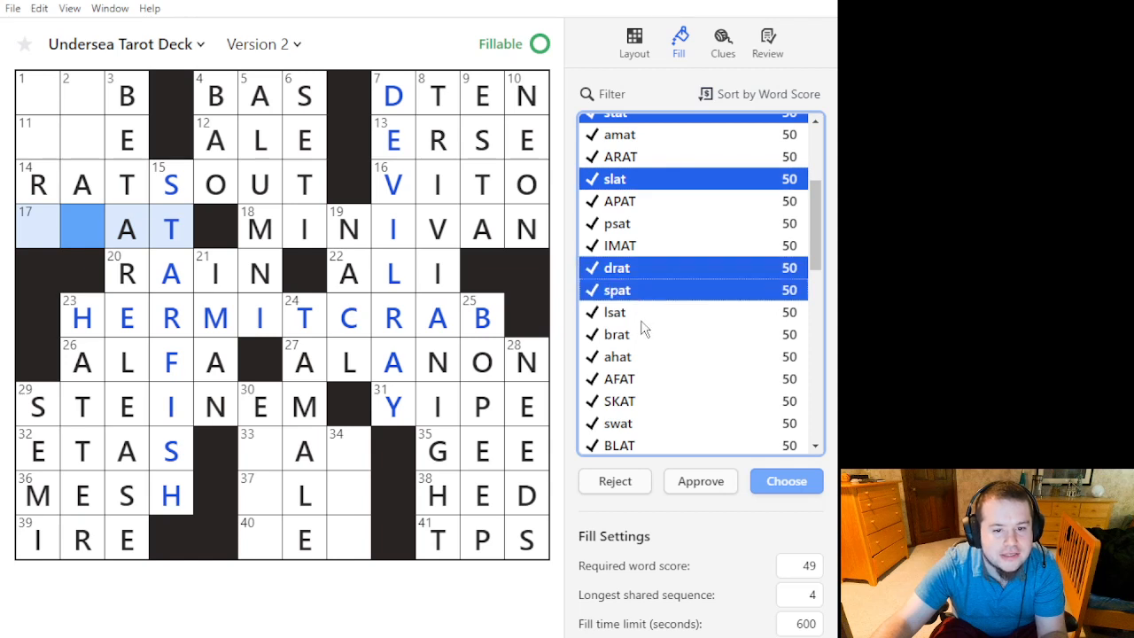
left_click(637, 337, "ctrl")
scroll(638, 348, "down", 3)
left_click(644, 225, "ctrl")
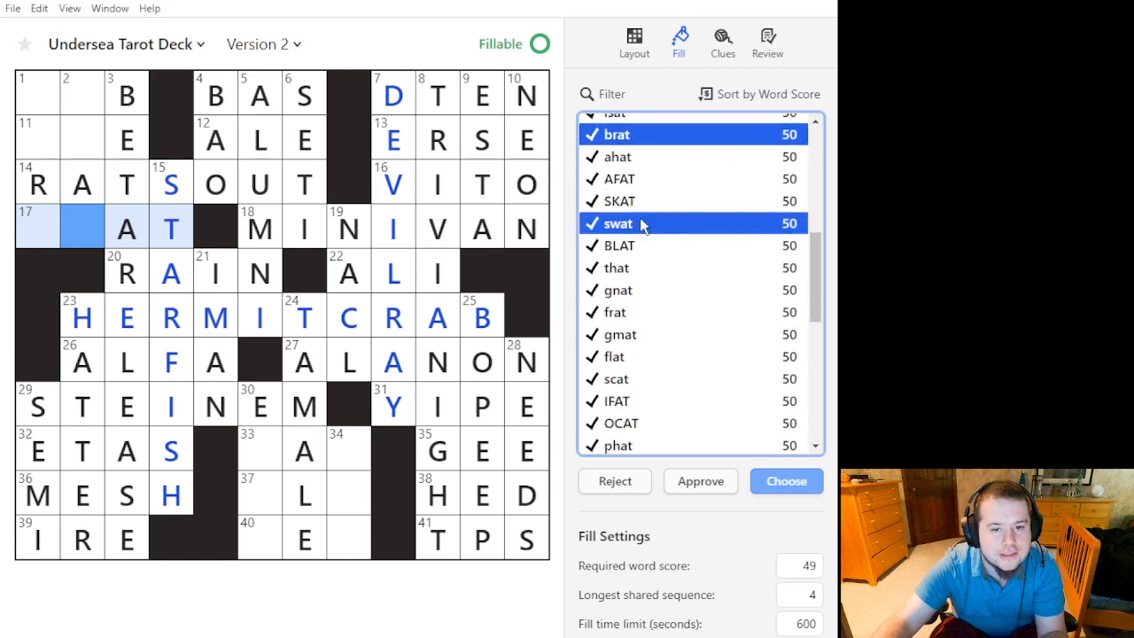
left_click(641, 270, "ctrl")
left_click(641, 290, "ctrl")
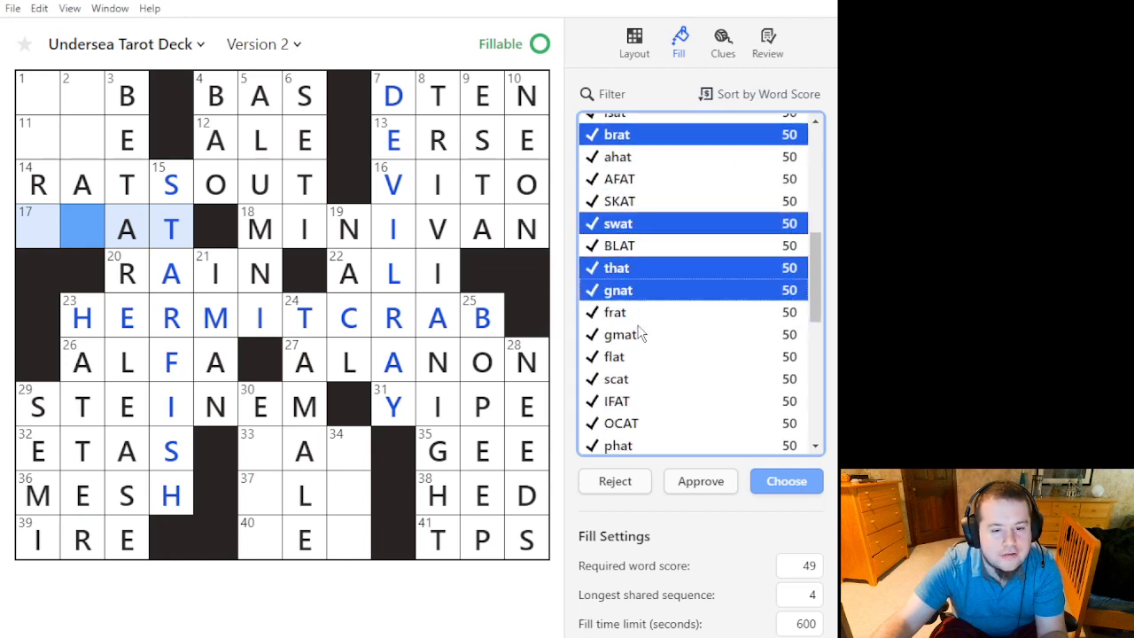
left_click(637, 314, "ctrl")
left_click(646, 356, "ctrl")
scroll(647, 359, "down", 3)
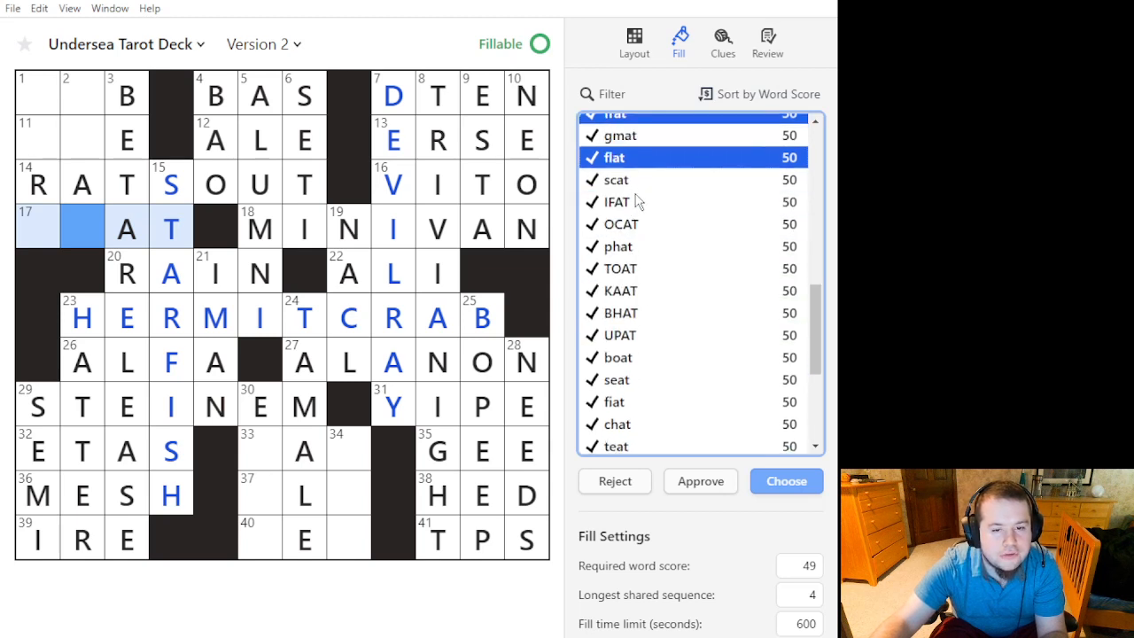
Add boat, seat, chat, neat, coat, meat, peat, goat, beat and feat to the selection and approve all selected 17 Across words.
scroll(636, 231, "down", 3)
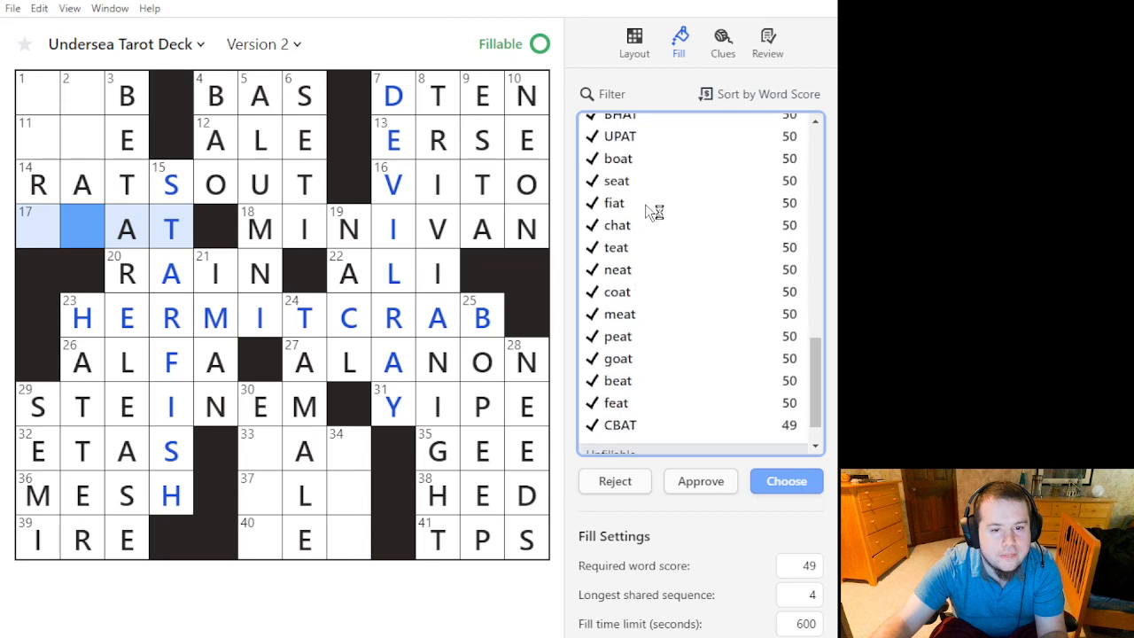
left_click(642, 160, "ctrl")
left_click(639, 182, "ctrl")
scroll(652, 284, "up", 3)
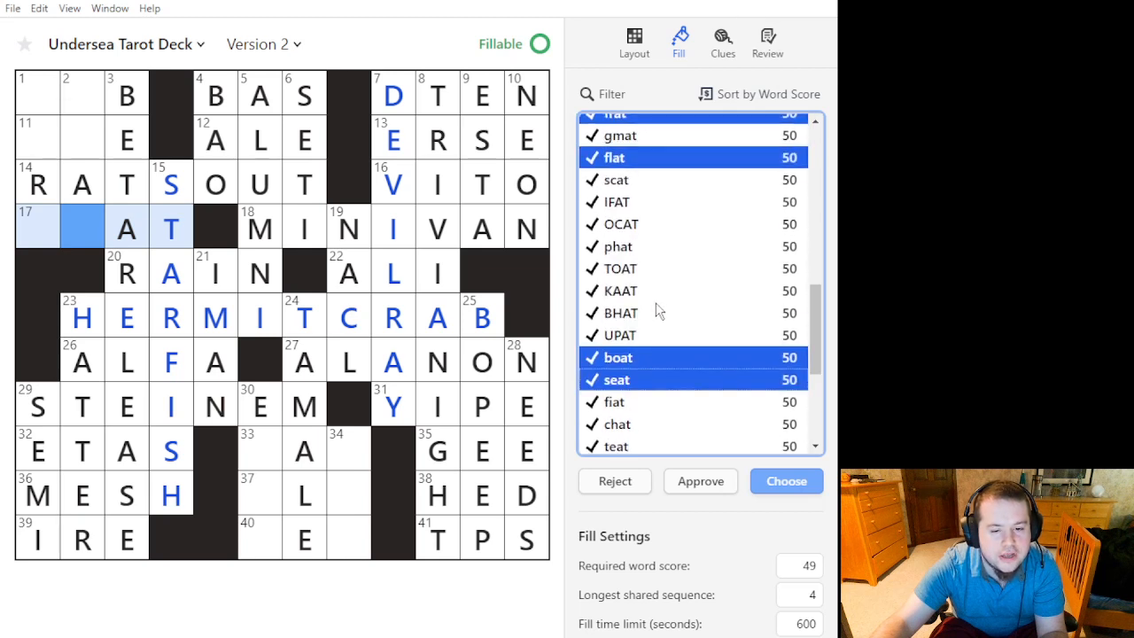
scroll(658, 311, "down", 4)
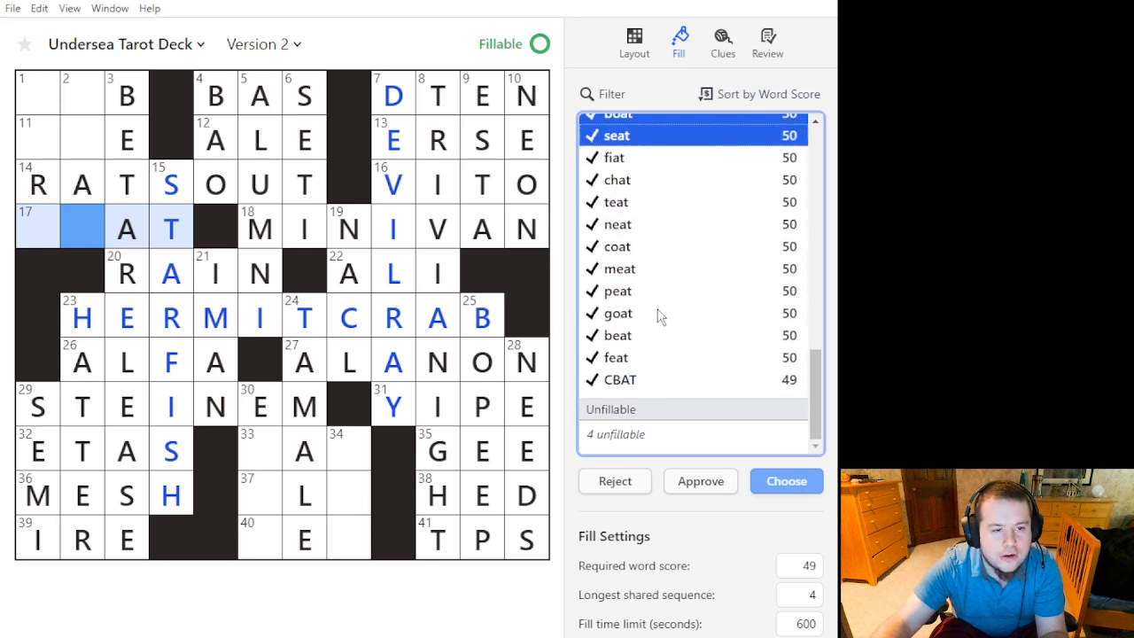
left_click(634, 182, "ctrl")
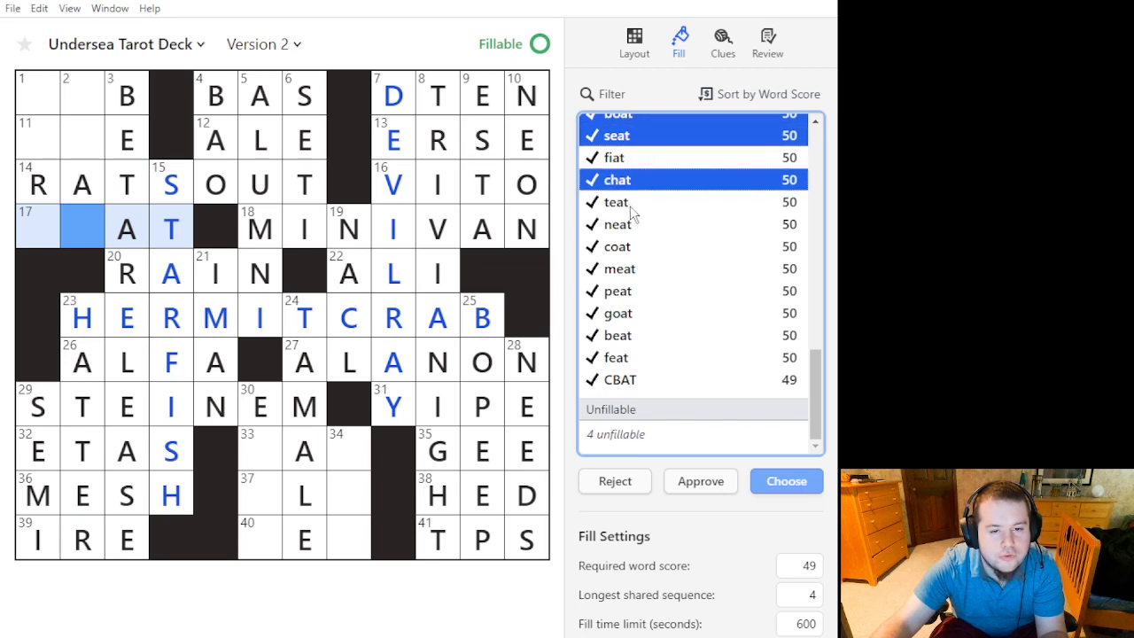
left_click(631, 206, "ctrl")
left_click(659, 208, "ctrl")
left_click(656, 228, "ctrl")
left_click(654, 250, "ctrl")
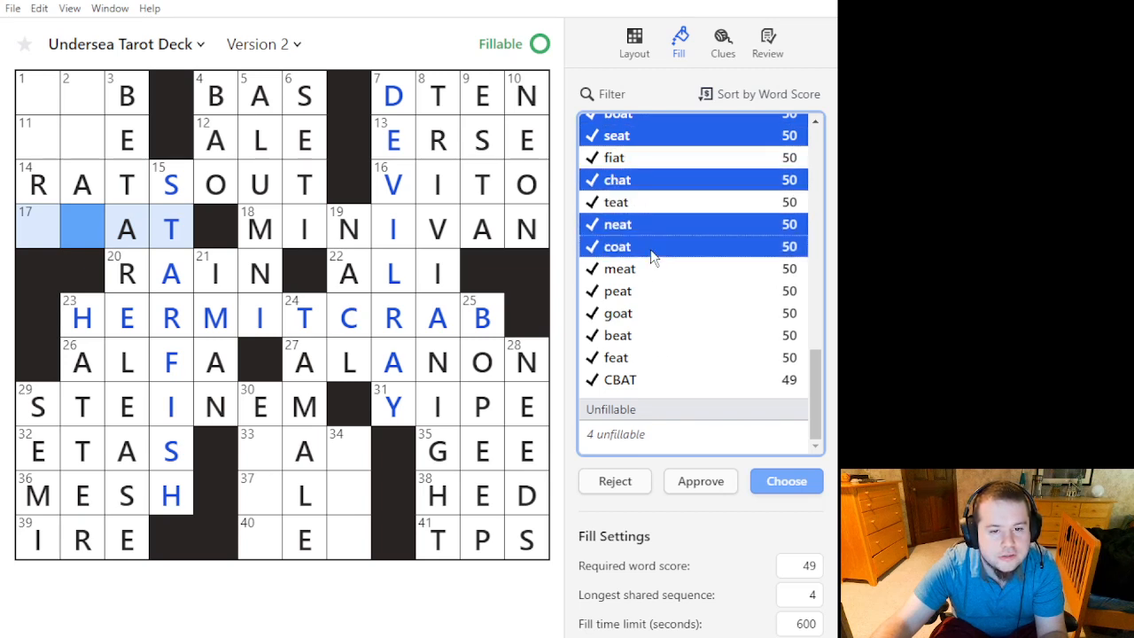
left_click(655, 272, "ctrl")
left_click(653, 289, "ctrl")
left_click(653, 318, "ctrl")
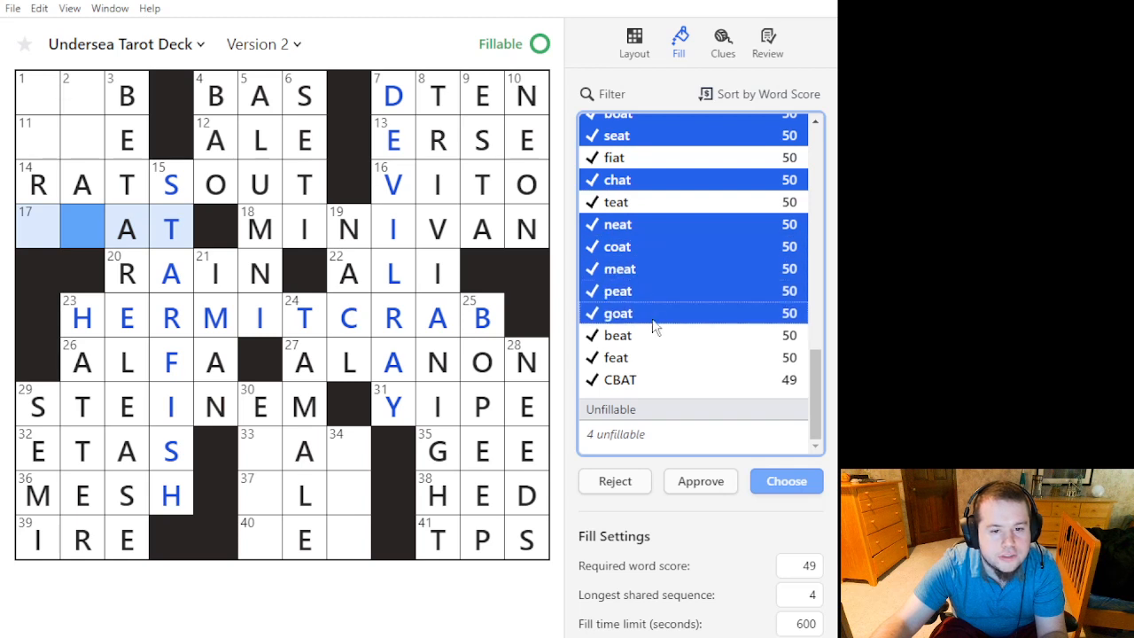
left_click(653, 338, "ctrl")
left_click(653, 358, "ctrl")
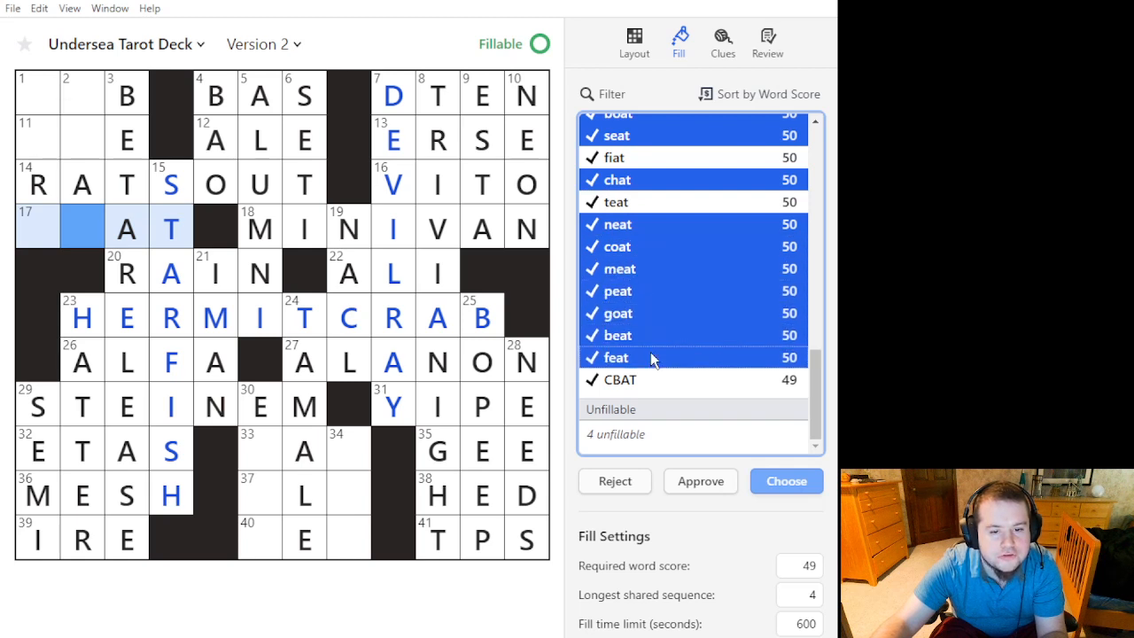
left_click(689, 480)
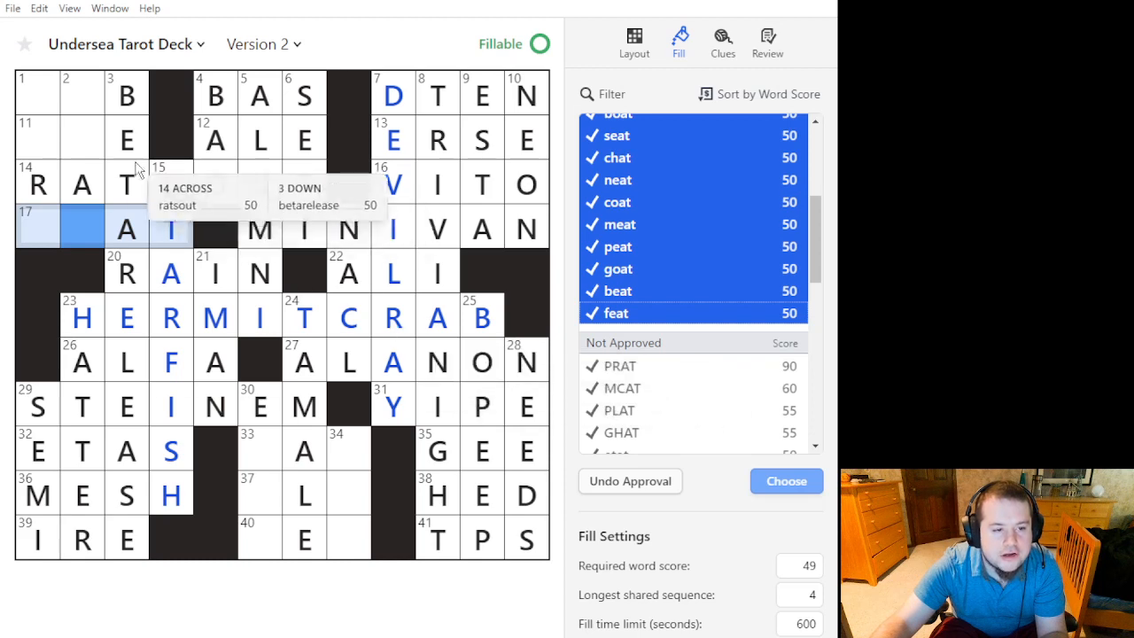
Preview ube for 11 Across, check the 2 Down candidates, and preview BURT and BURB for 1 Down.
left_click(82, 138)
left_click(709, 160)
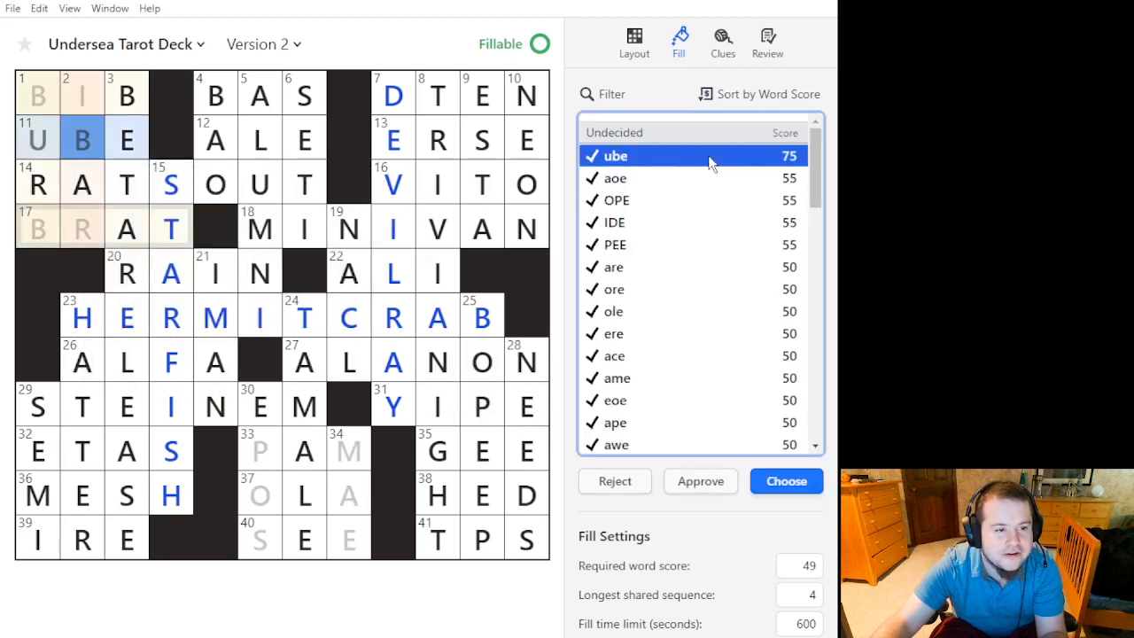
left_click(83, 137)
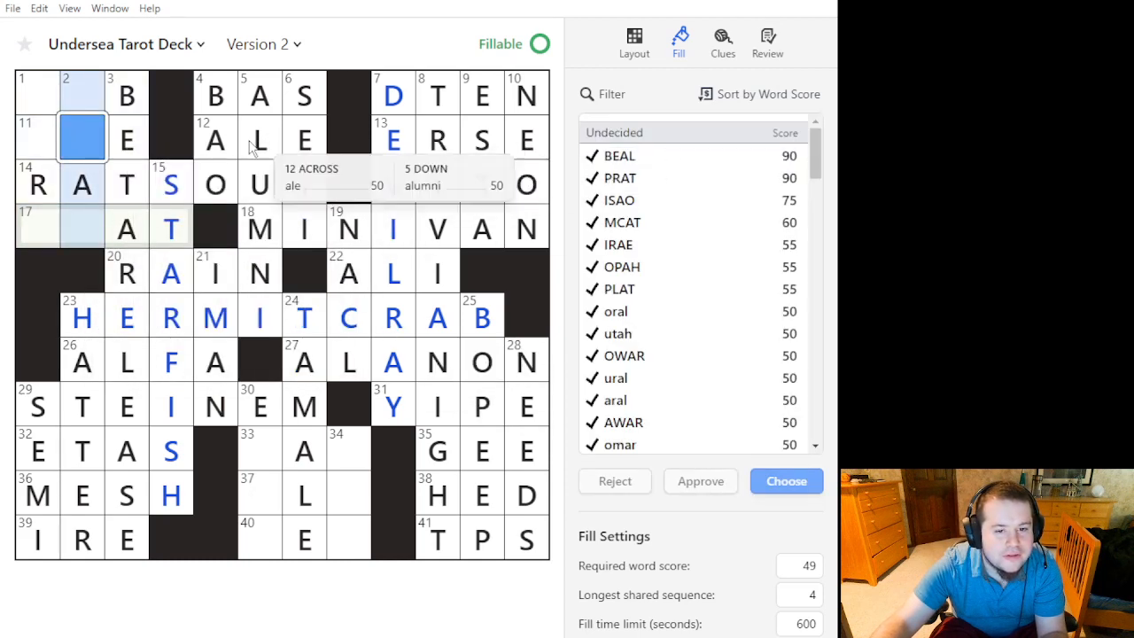
left_click(38, 93)
left_click(721, 174)
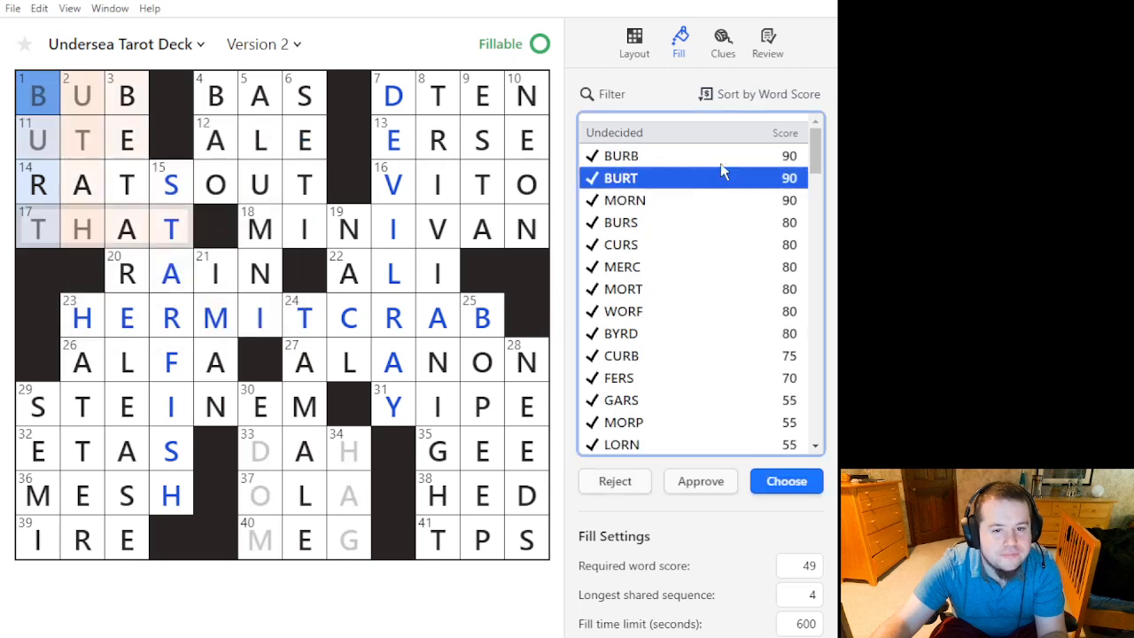
left_click(721, 156)
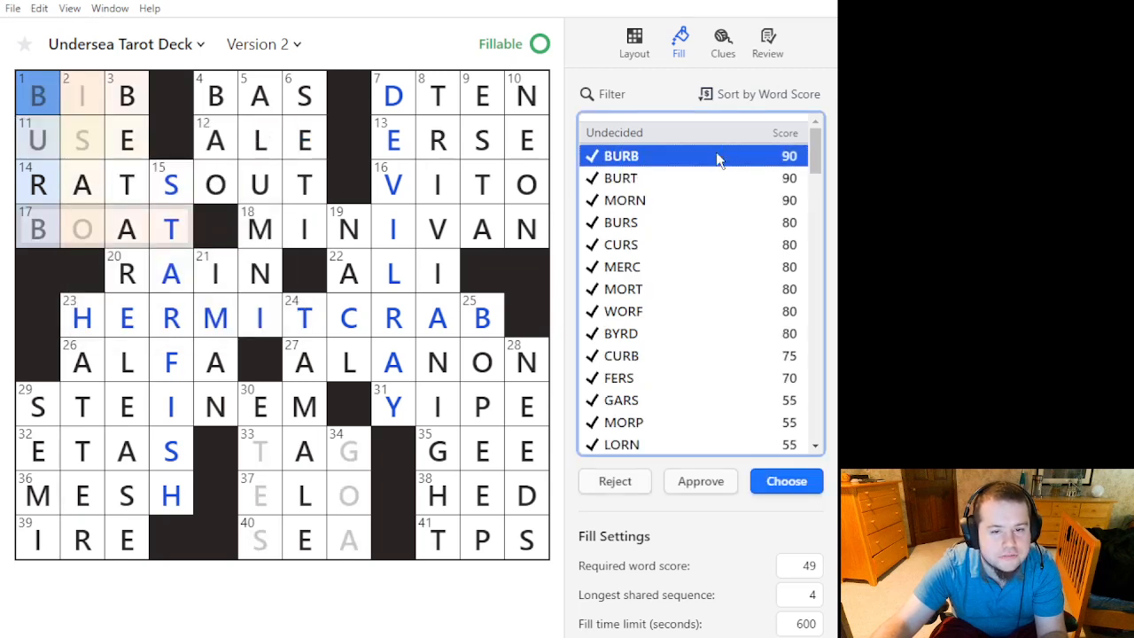
Preview WORF, MORT, BURS and MORN as candidates for 1 Down.
key("alt+Tab")
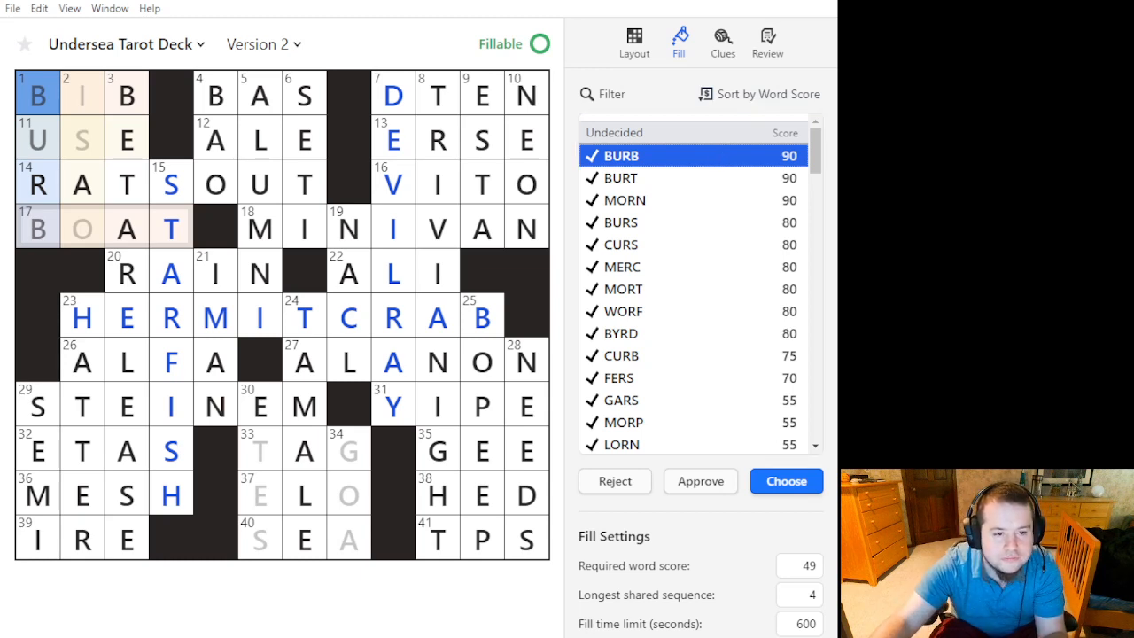
key("alt+Tab")
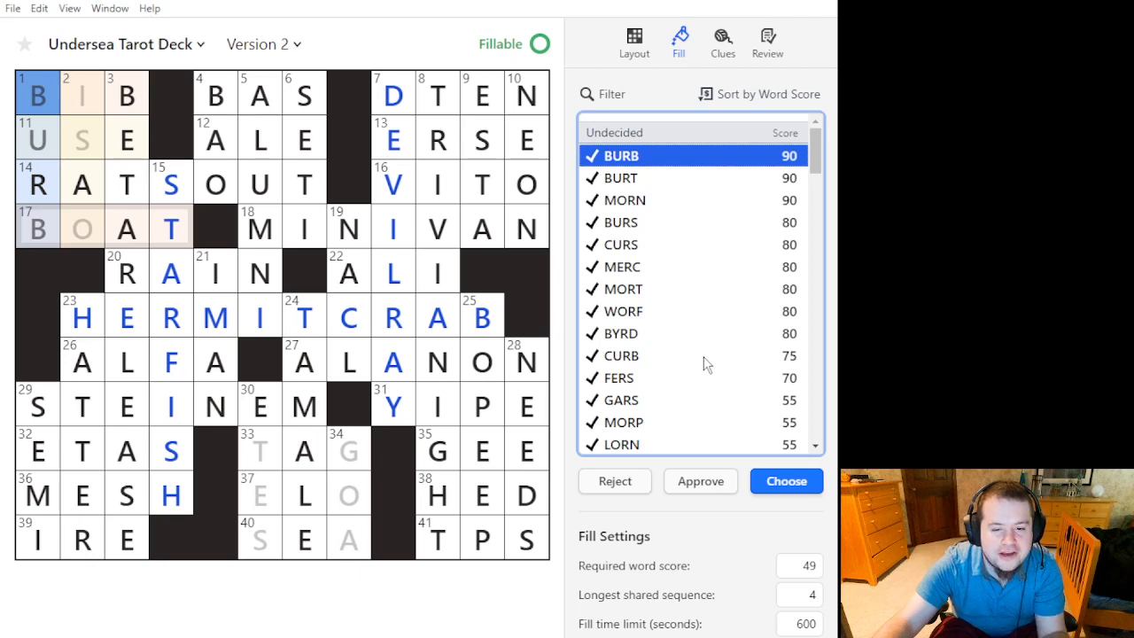
left_click(672, 312)
left_click(673, 287)
left_click(675, 225)
left_click(674, 199)
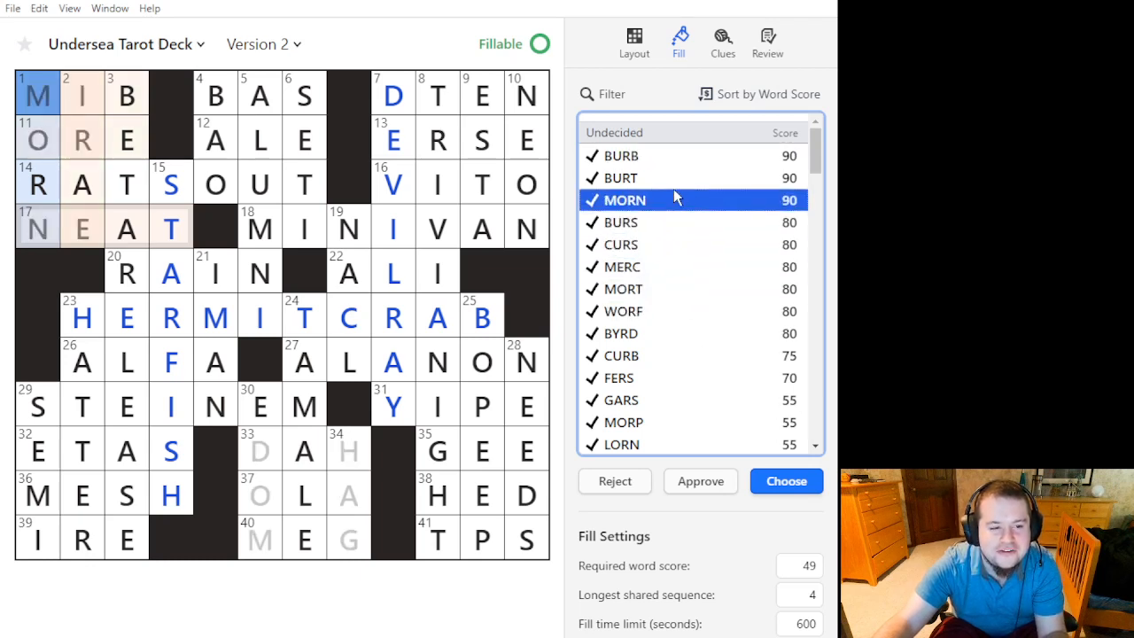
Preview BEAL for 2 Down and sort its candidate words by Recommended.
left_click(82, 134)
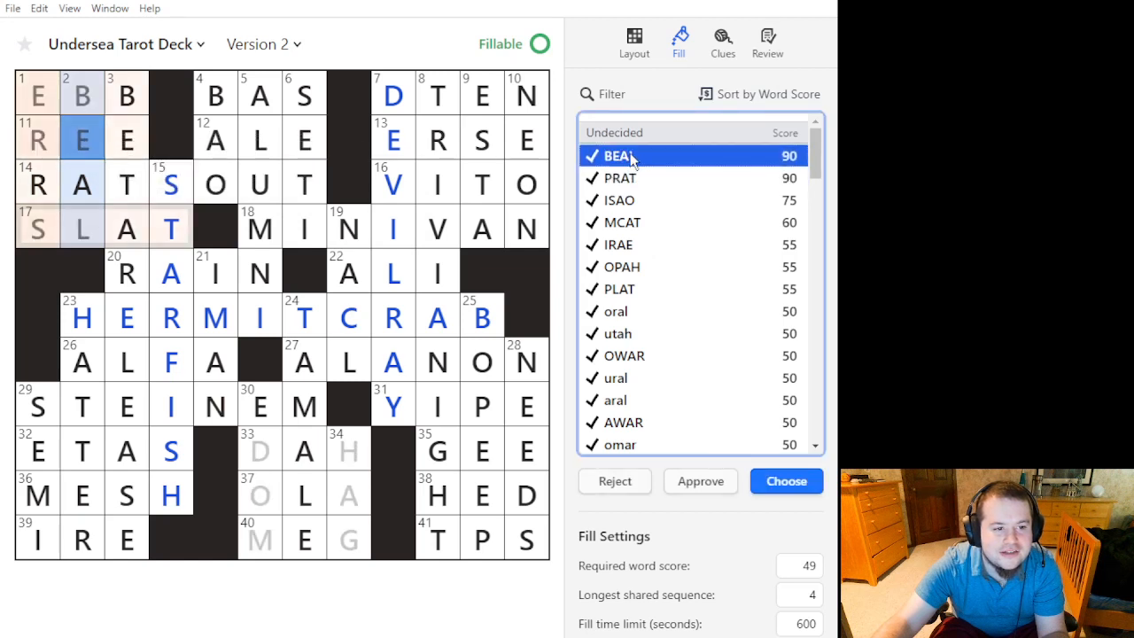
left_click(769, 94)
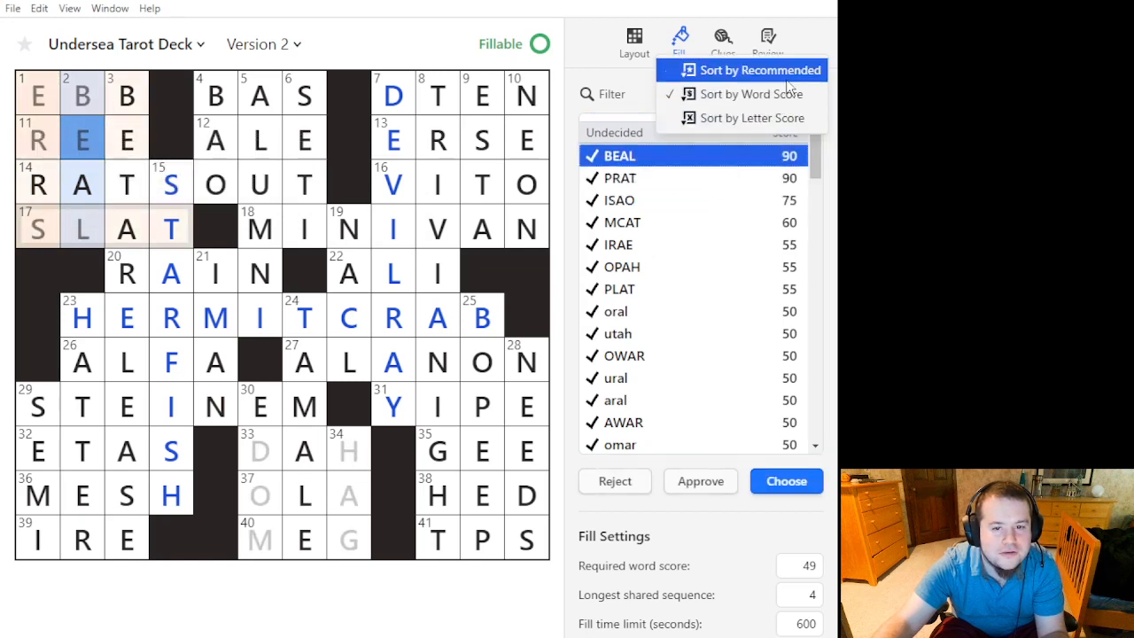
left_click(759, 69)
Select oral, utah, rear, roar, oval, bear, boar, opal and real among the 2 Down candidate words.
left_click(696, 224)
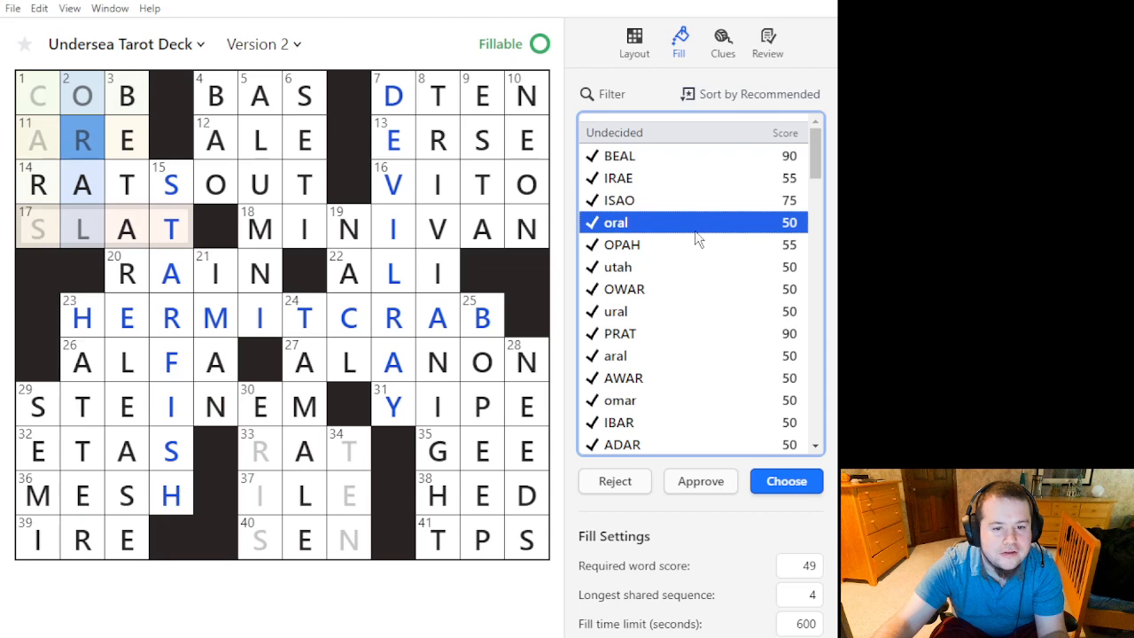
left_click(679, 271, "ctrl")
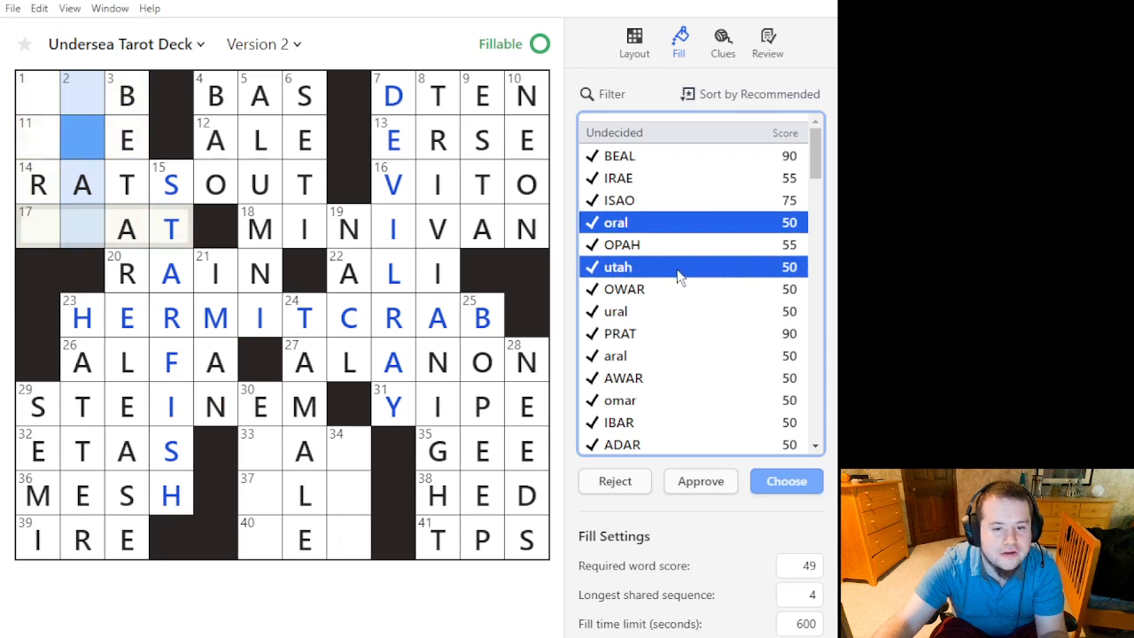
scroll(673, 266, "down", 3)
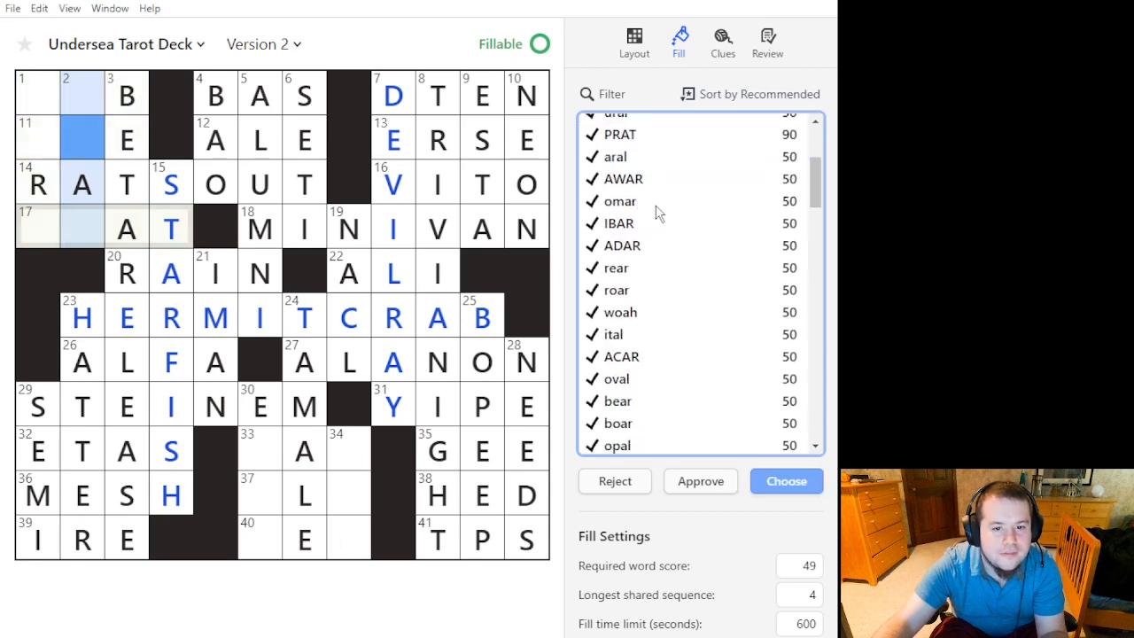
left_click_drag(644, 277, 641, 294)
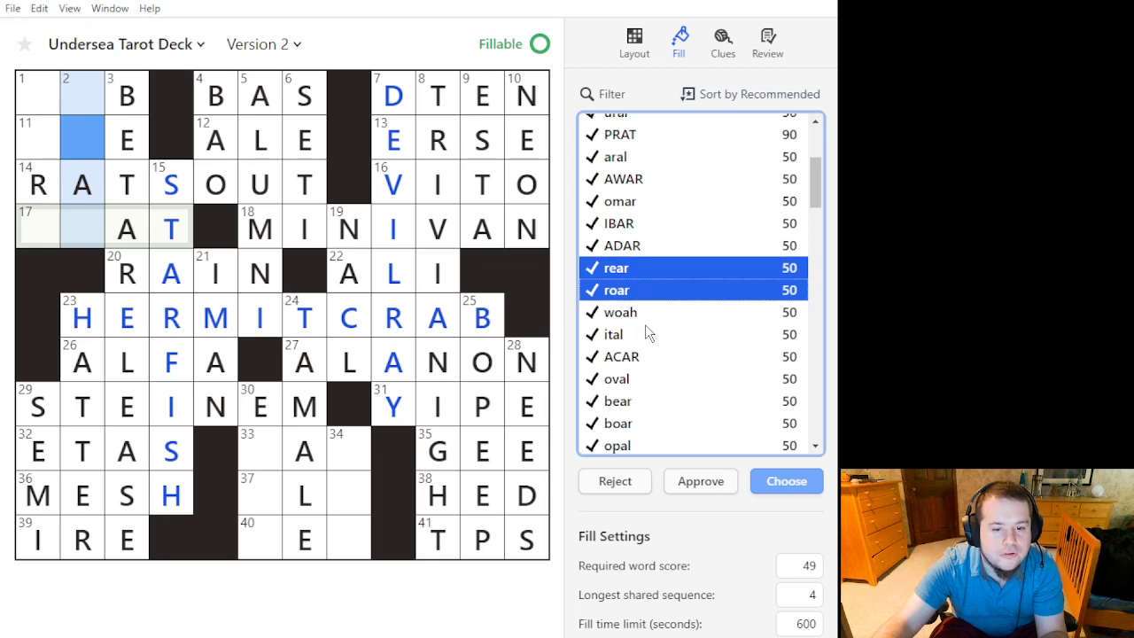
left_click(646, 378, "ctrl")
scroll(672, 257, "down", 3)
left_click_drag(667, 210, 657, 226)
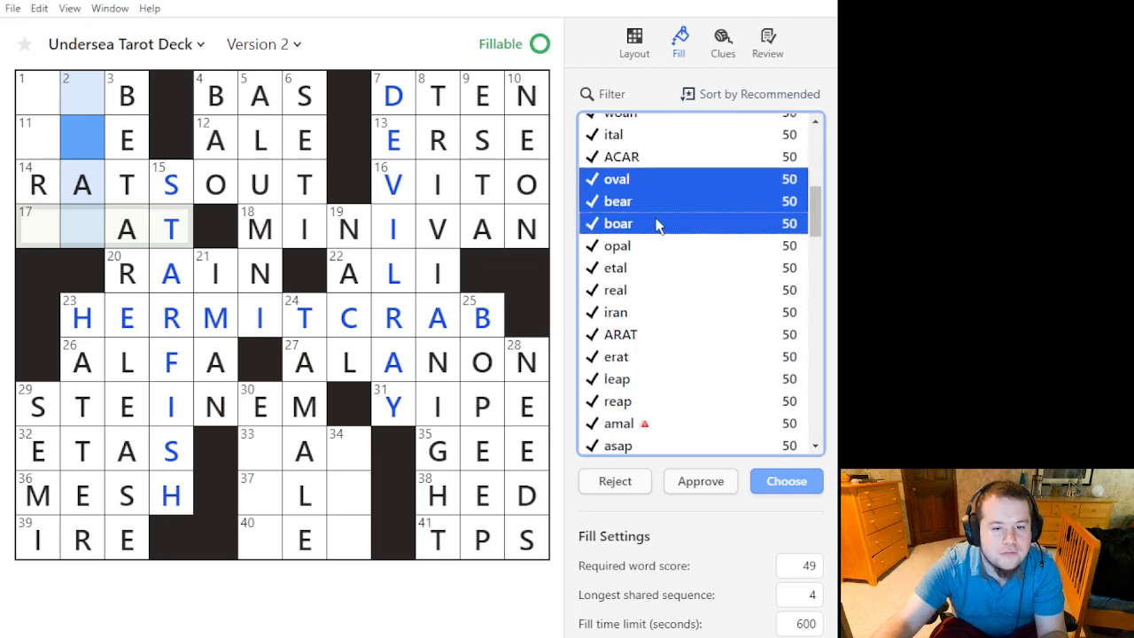
left_click(653, 247, "ctrl")
left_click(658, 289, "ctrl")
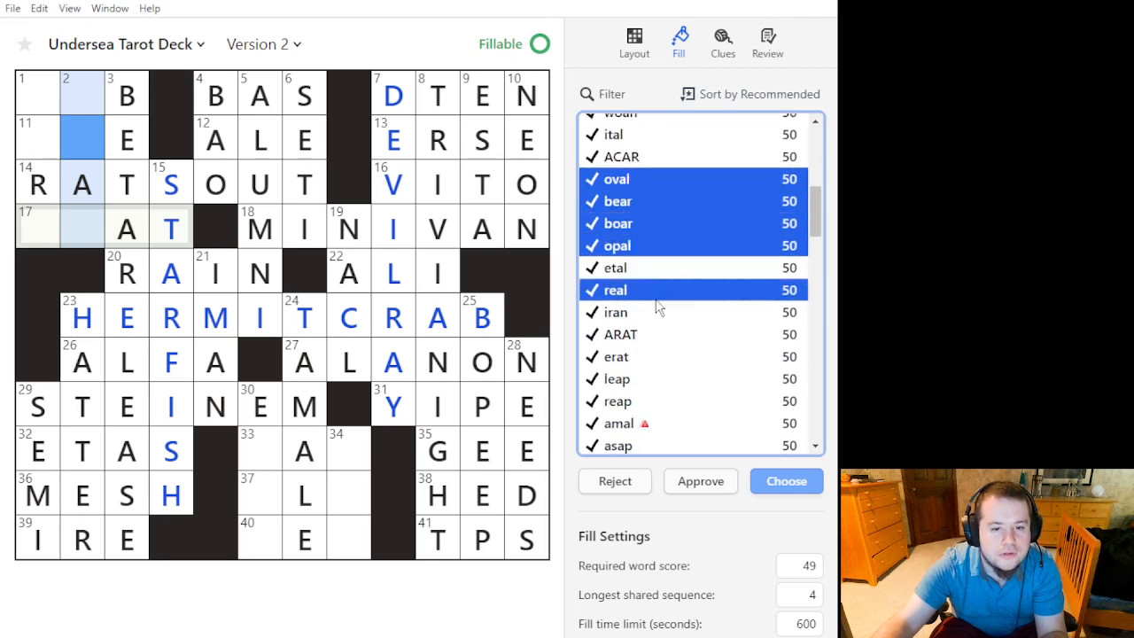
Add oman, reap, leap and iran to the selection and approve all selected 2 Down words.
scroll(660, 348, "down", 14)
scroll(661, 345, "up", 9)
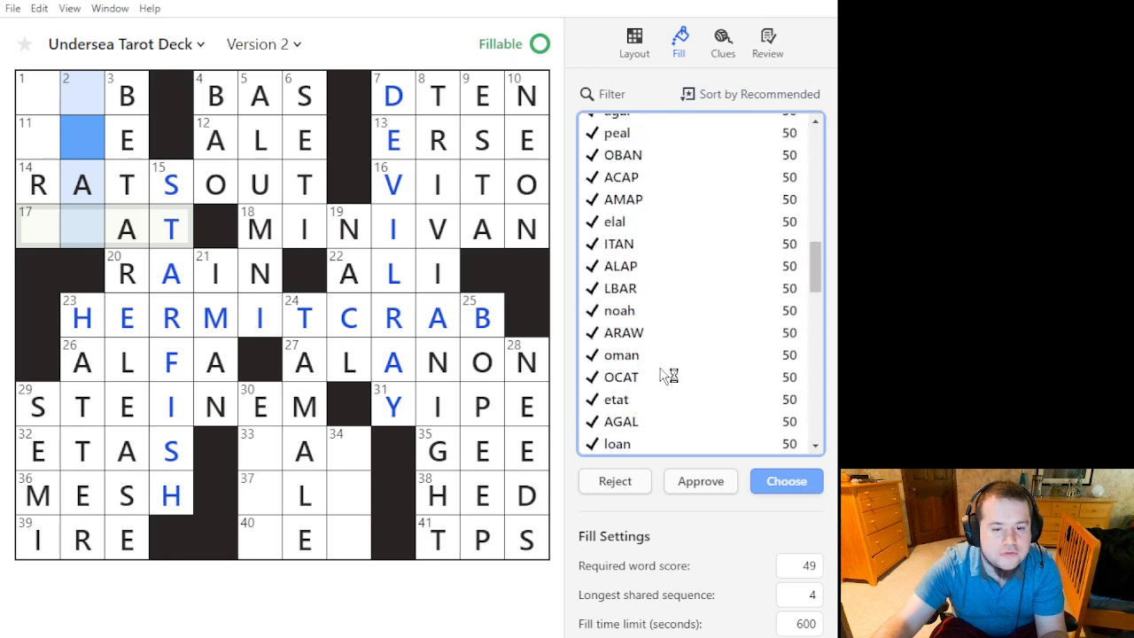
left_click(659, 361, "ctrl")
scroll(646, 312, "up", 3)
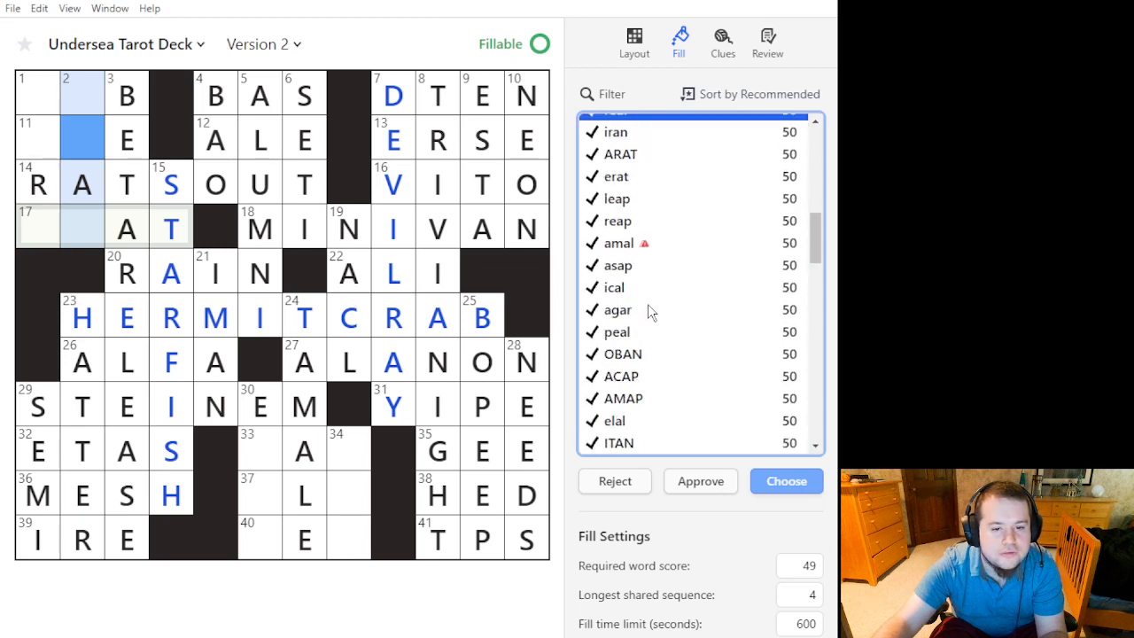
scroll(647, 310, "up", 3)
left_click(638, 418, "ctrl")
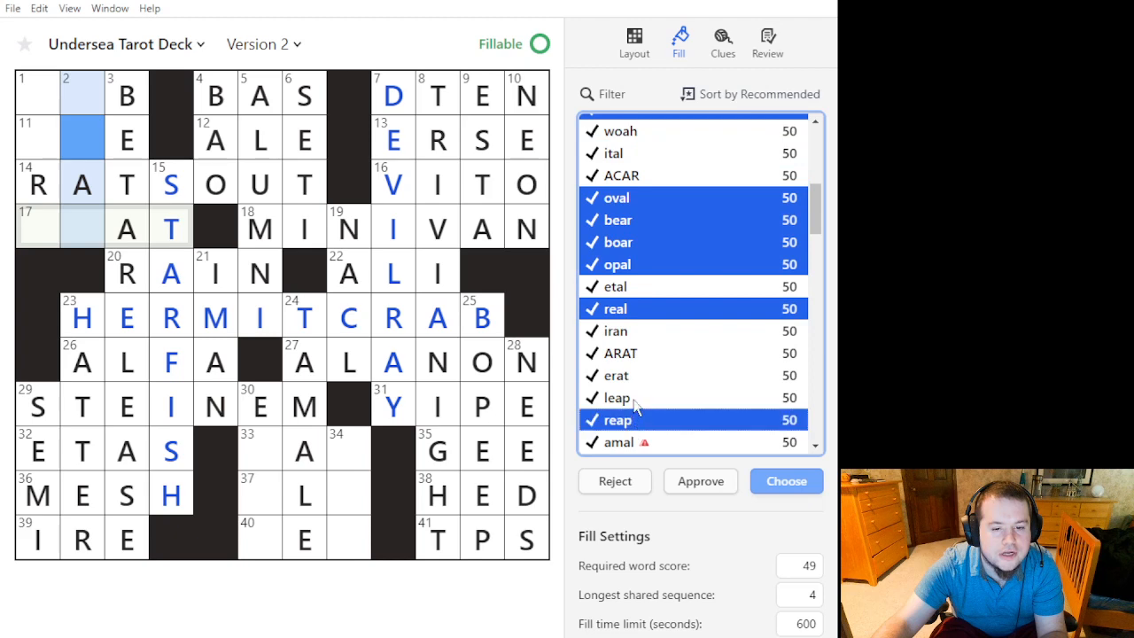
left_click(636, 400, "ctrl")
left_click(639, 335, "ctrl")
left_click(700, 481)
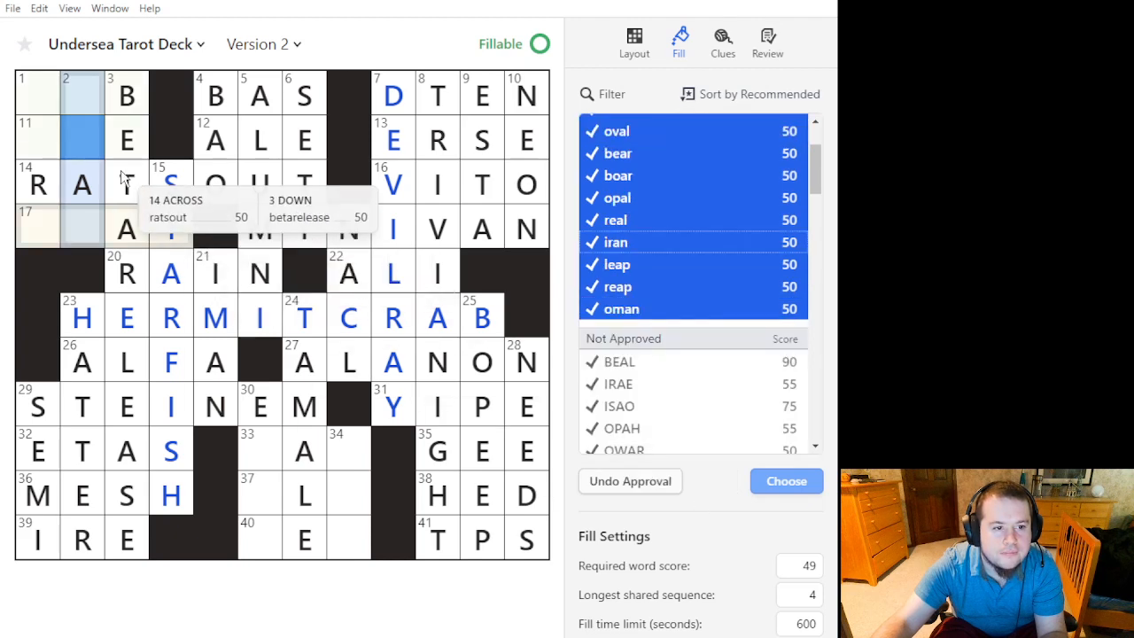
Bring up the 1 Down candidates and select hurt, pert, bard, tart, curt and part.
left_click(44, 156)
scroll(751, 238, "down", 5)
scroll(709, 278, "up", 5)
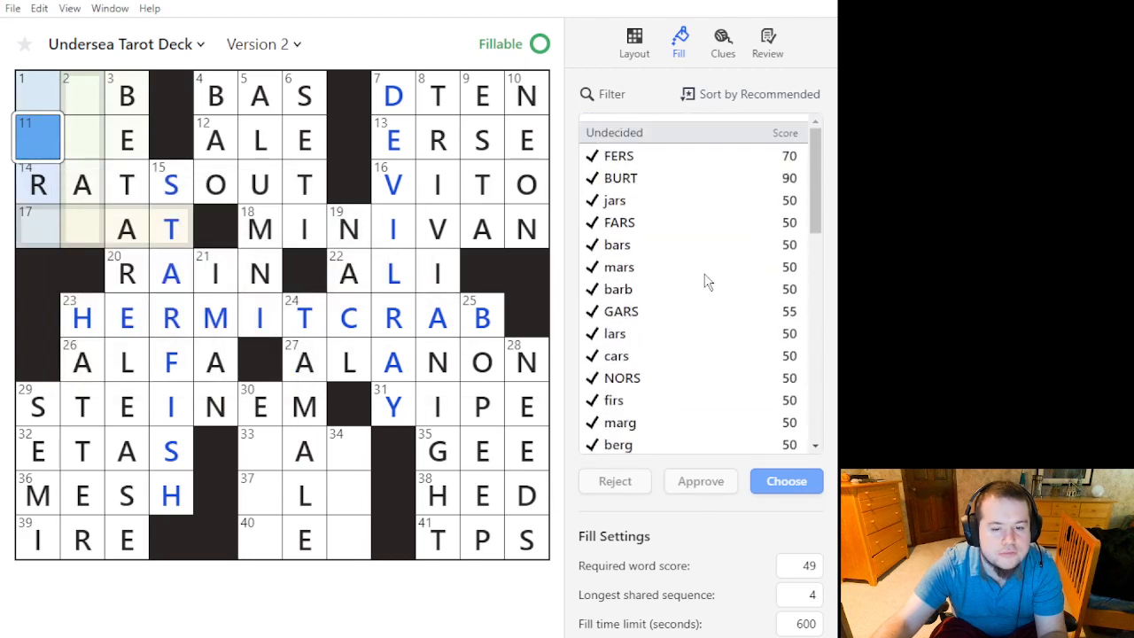
scroll(704, 328, "down", 5)
left_click(691, 346)
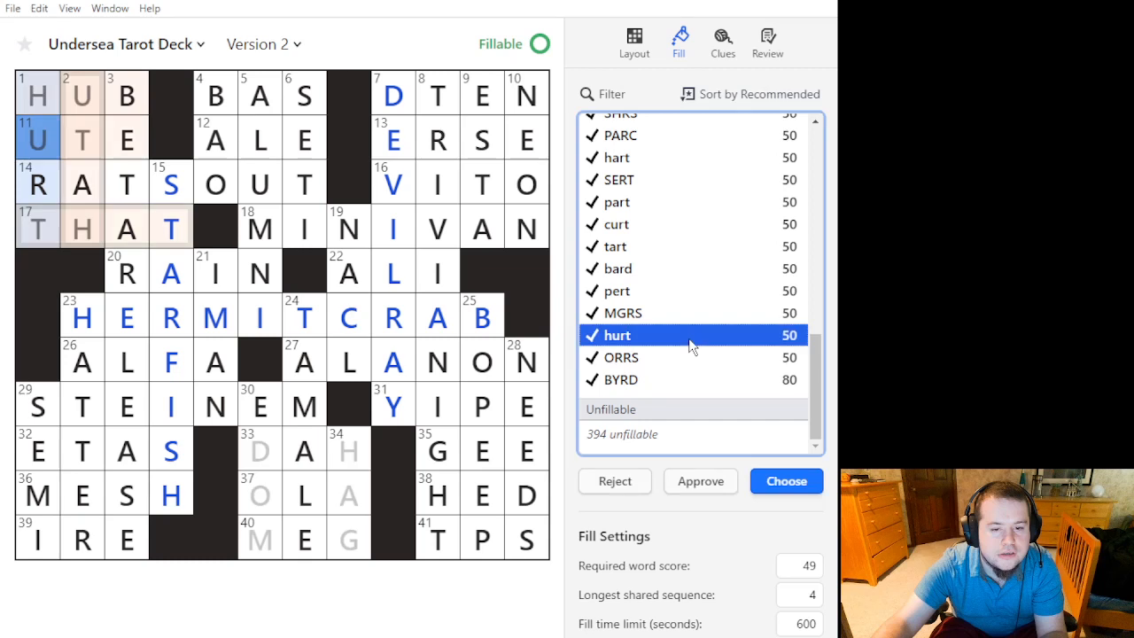
left_click(651, 292, "ctrl")
left_click(649, 266, "ctrl")
left_click(657, 246, "ctrl")
left_click(657, 225, "ctrl")
left_click(659, 204, "ctrl")
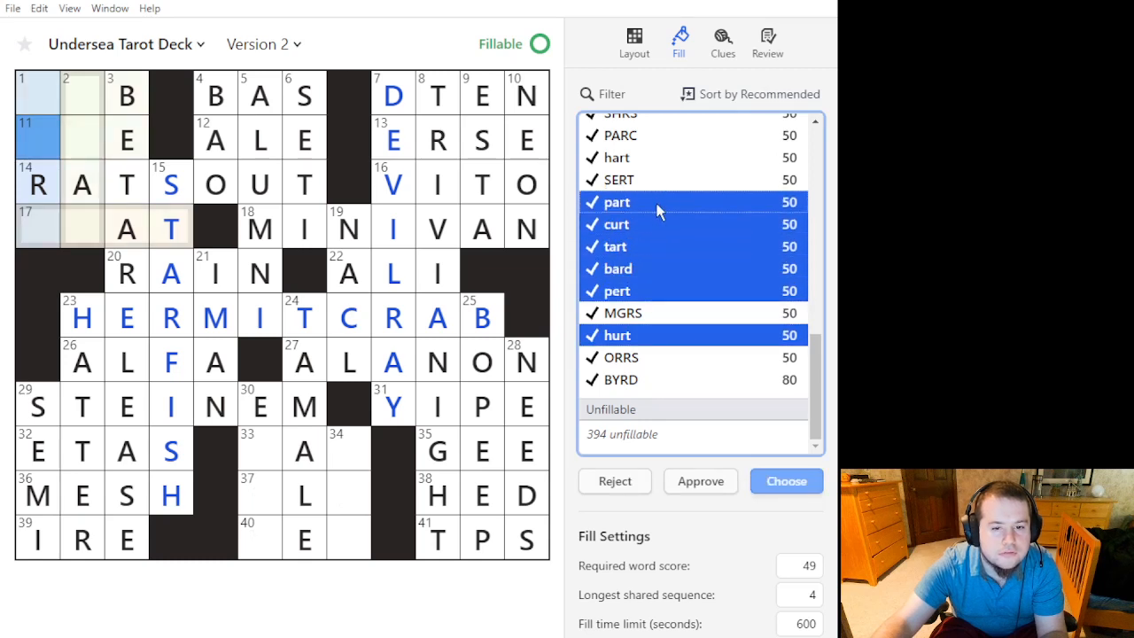
Add cart, serf, borg, dart, narc and bart to the selected 1 Down words.
scroll(658, 226, "up", 3)
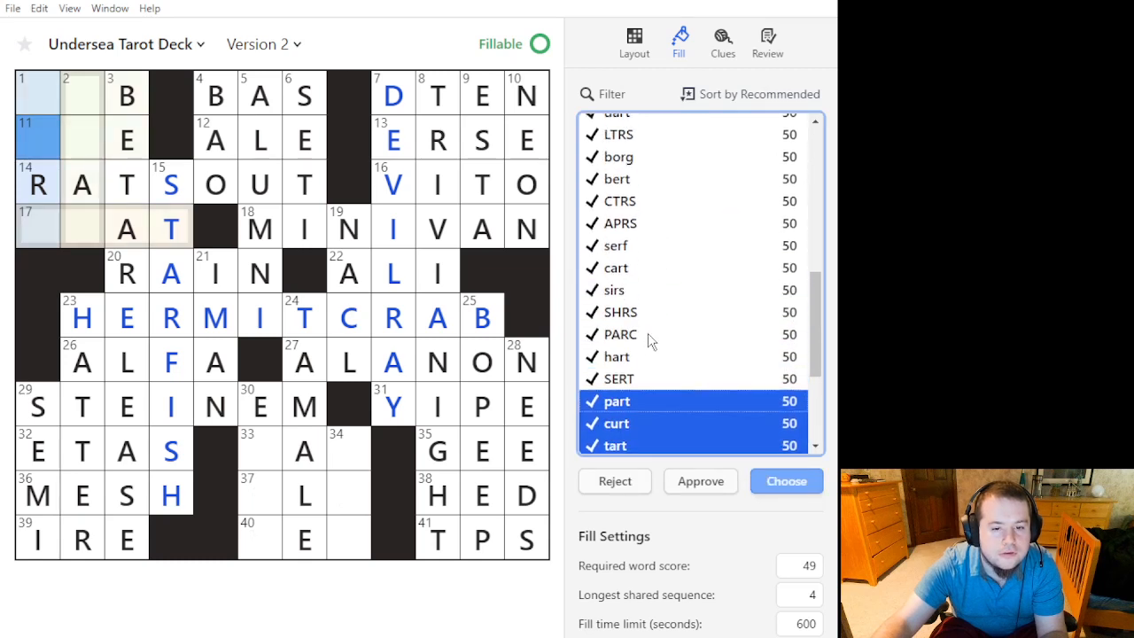
left_click(646, 266, "ctrl")
scroll(653, 284, "up", 3)
left_click(627, 443, "ctrl")
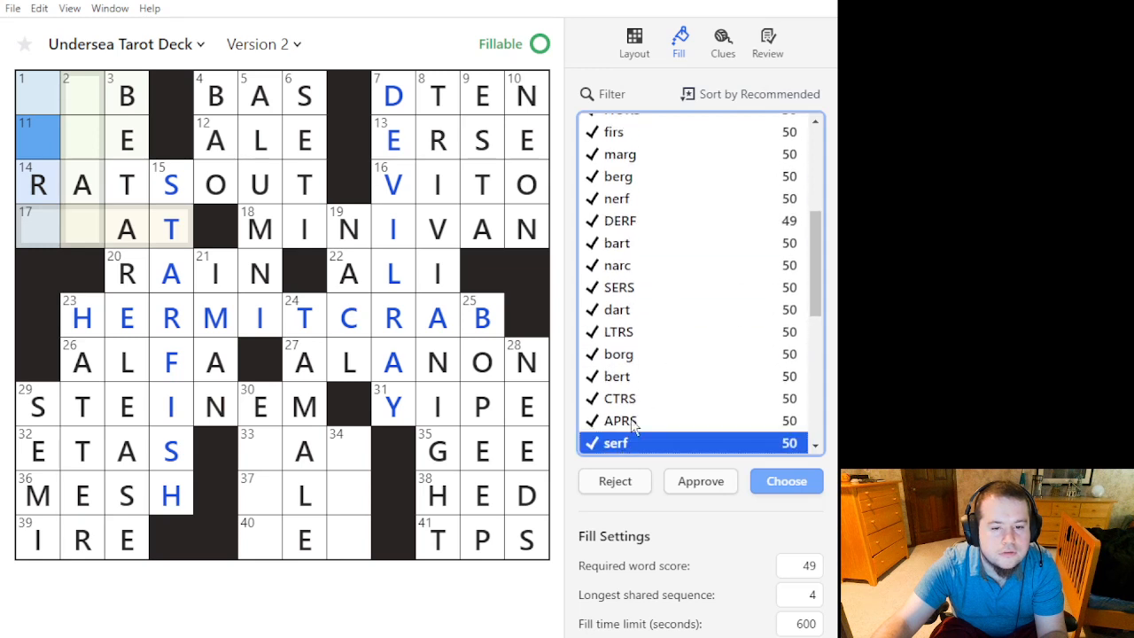
left_click(645, 354, "ctrl")
left_click(642, 309, "ctrl")
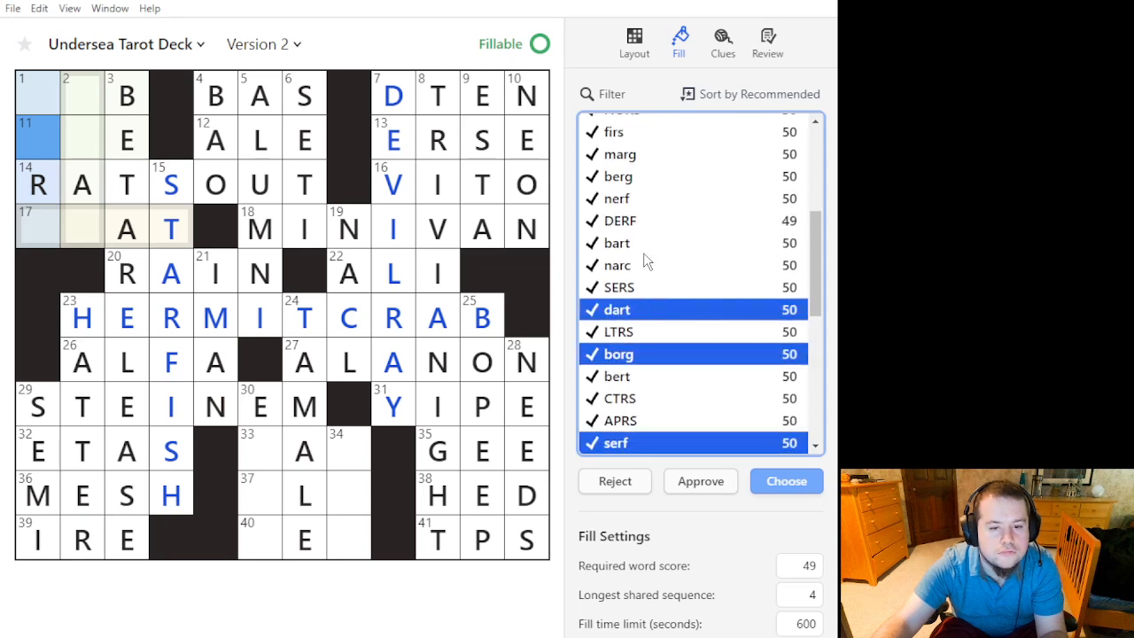
left_click(643, 265, "ctrl")
left_click(644, 243, "ctrl")
Add nerf and berg to the 1 Down selection, leaving firs out.
scroll(652, 310, "up", 3)
left_click(631, 398, "ctrl")
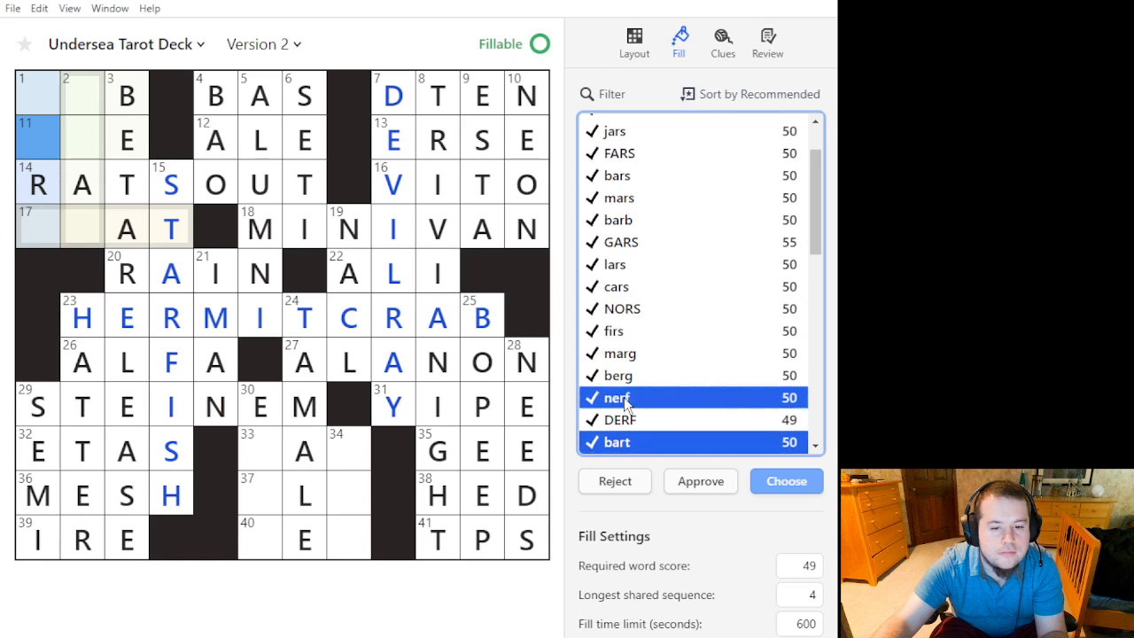
left_click(644, 376, "ctrl")
left_click(644, 377, "ctrl")
left_click(658, 370, "ctrl")
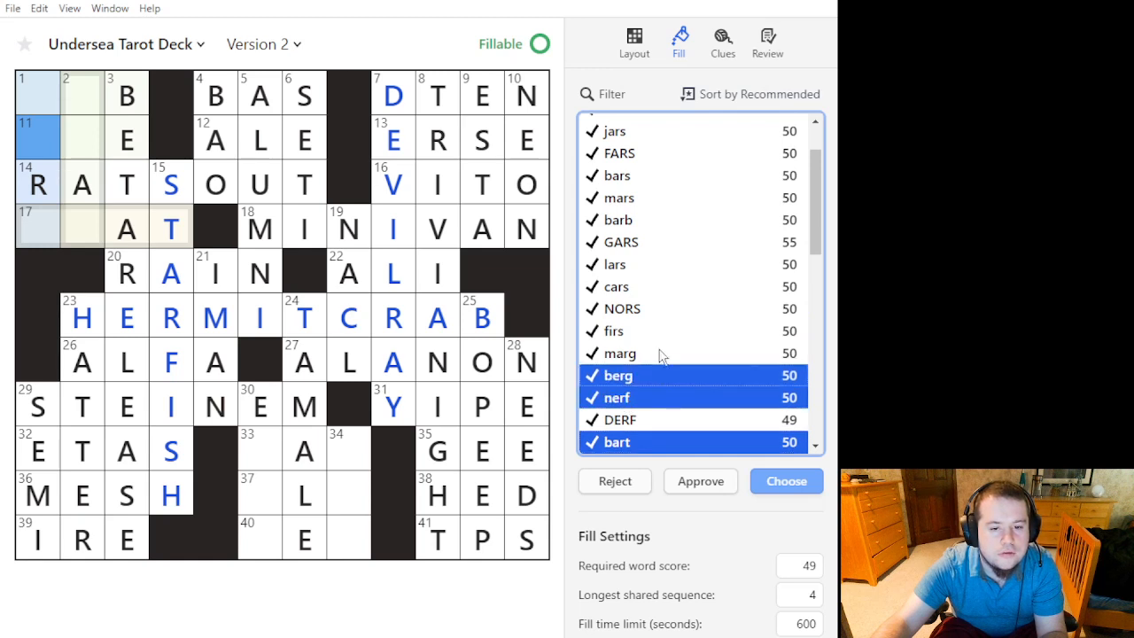
left_click(662, 335, "ctrl")
left_click(662, 333, "ctrl")
Add cars, mars, bars and jars to the selection and approve all selected 1 Down words.
left_click(642, 284, "ctrl")
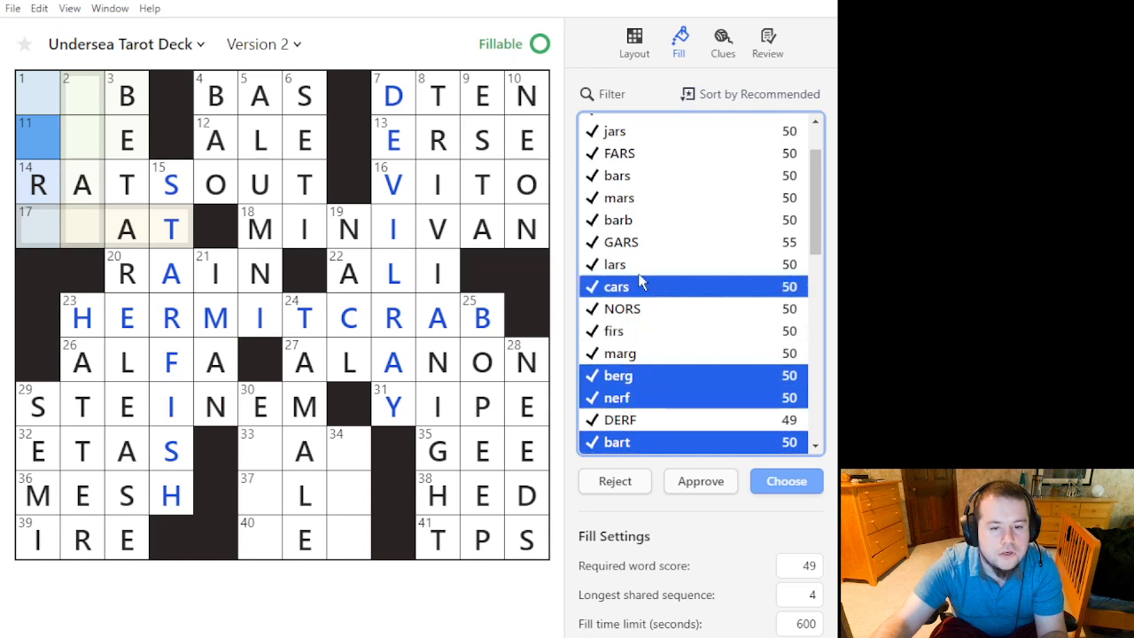
left_click(643, 195, "ctrl")
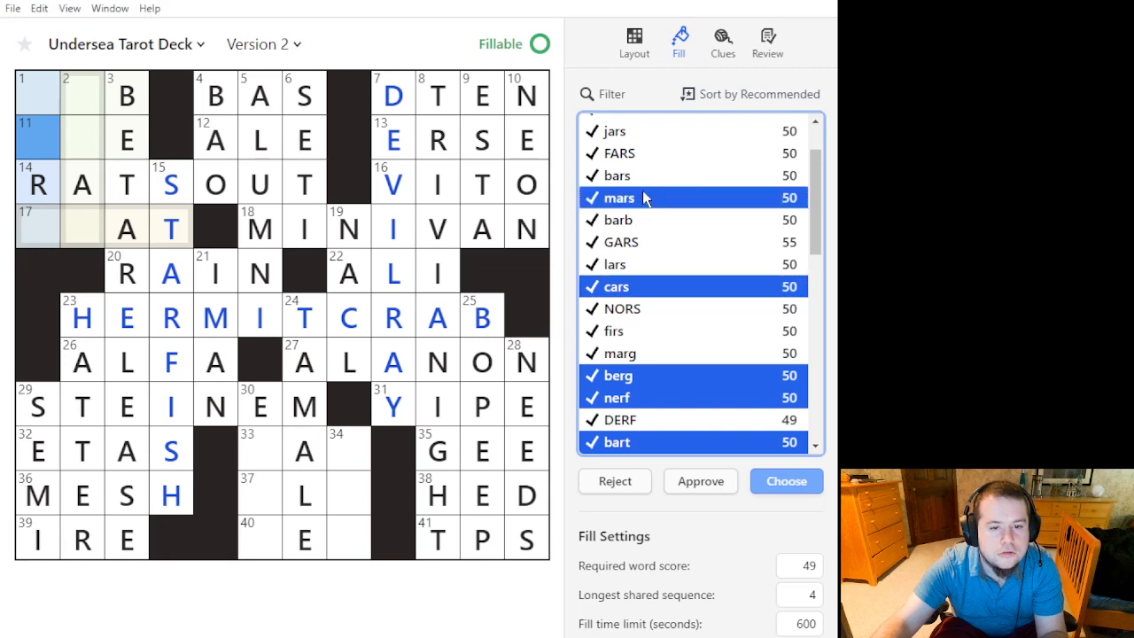
scroll(663, 257, "up", 1)
left_click(647, 230, "ctrl")
left_click(640, 248, "ctrl")
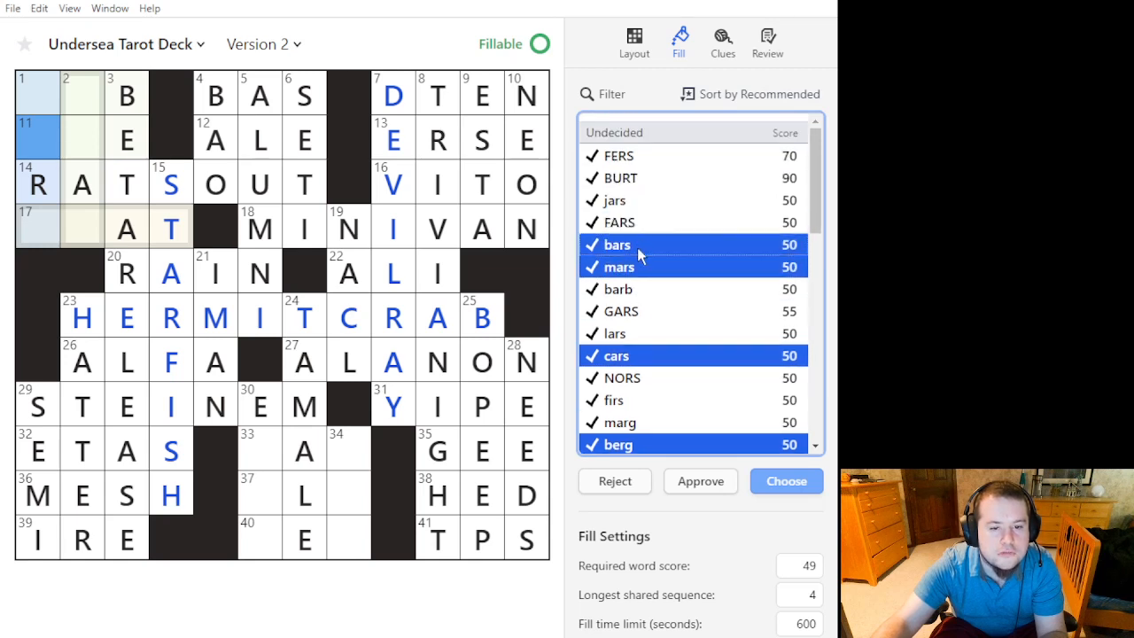
left_click(644, 204, "ctrl")
left_click(644, 216, "ctrl")
left_click(695, 481)
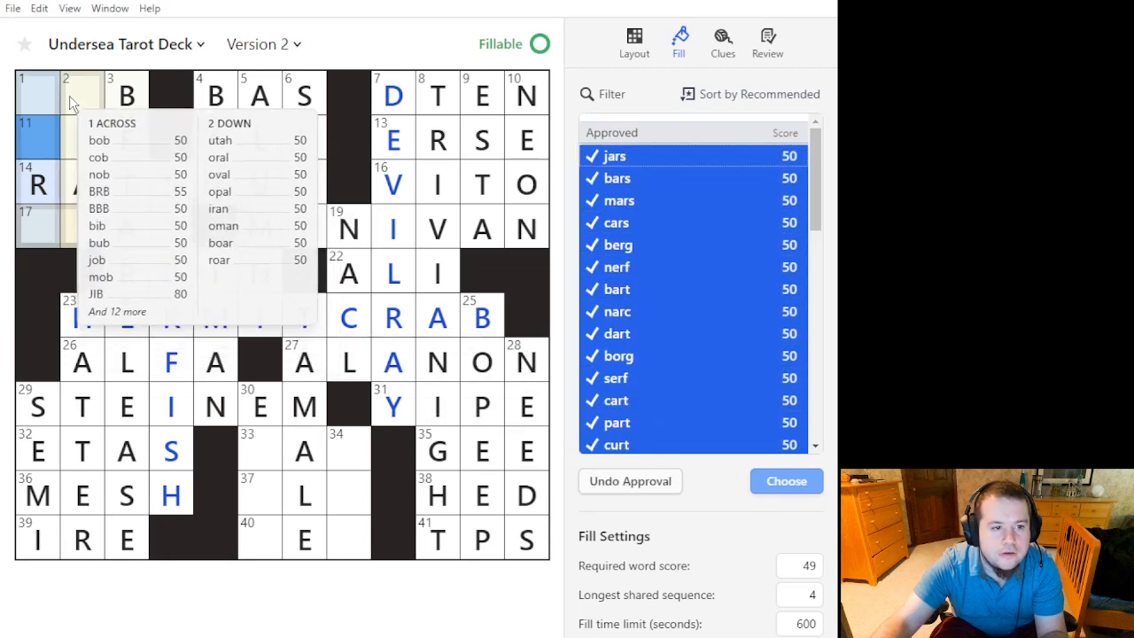
Go through the 1 Across candidates and select bib, bob, mob, cob, sob and pub.
scroll(769, 279, "down", 2)
scroll(716, 226, "up", 2)
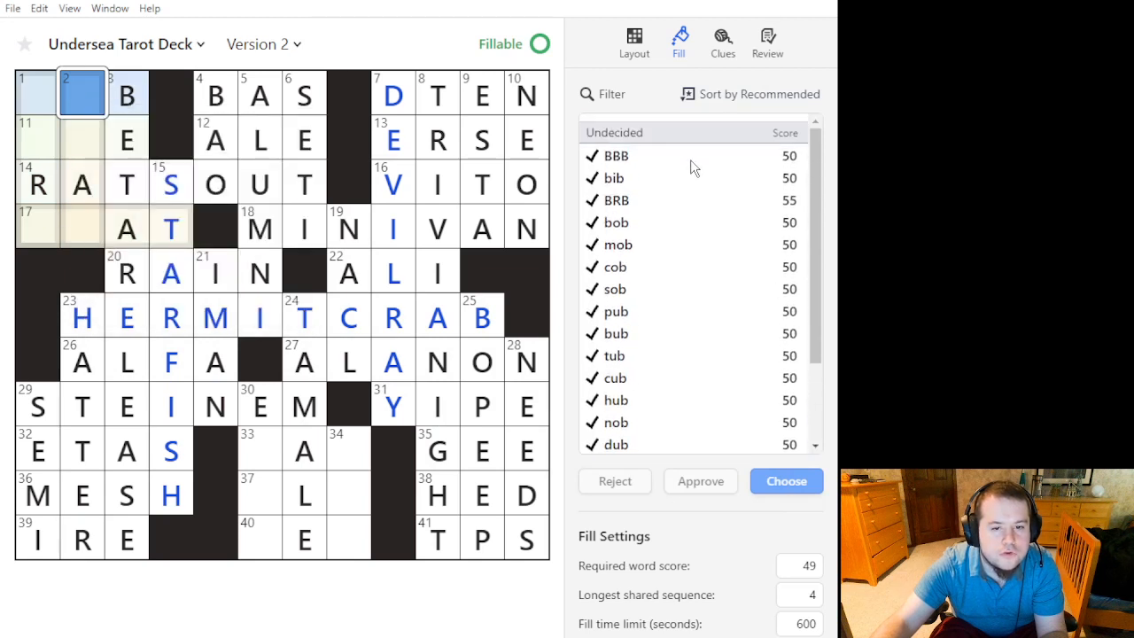
left_click(691, 157)
left_click(699, 197)
left_click(701, 182)
left_click(696, 224, "ctrl")
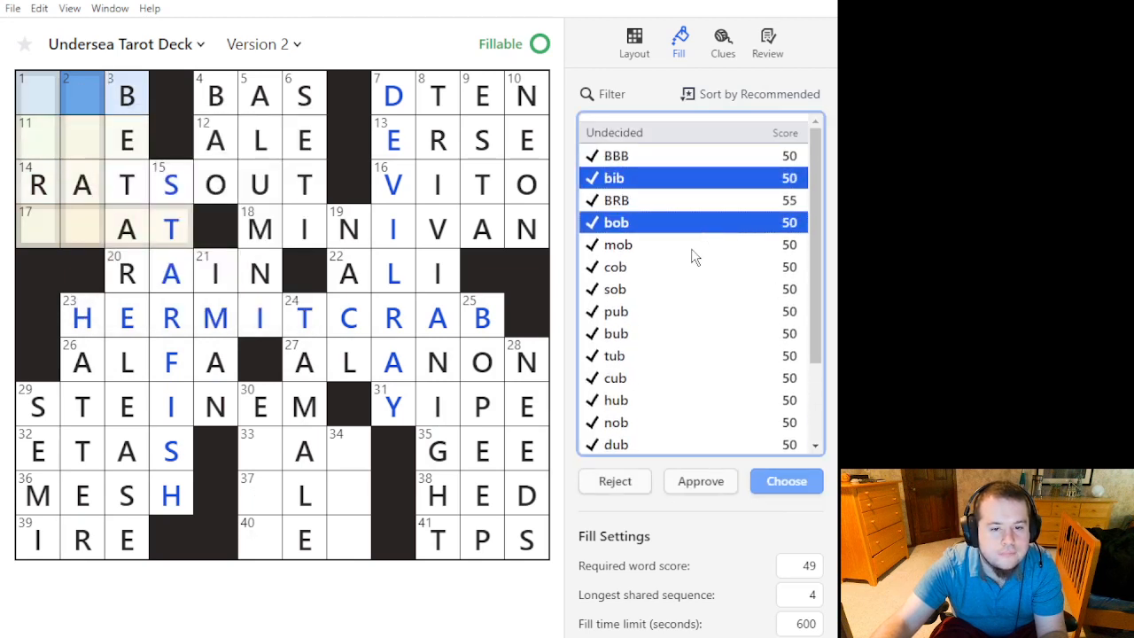
left_click(694, 245, "ctrl")
scroll(691, 255, "down", 3)
left_click(666, 159, "ctrl")
left_click(663, 181, "ctrl")
left_click(663, 203, "ctrl")
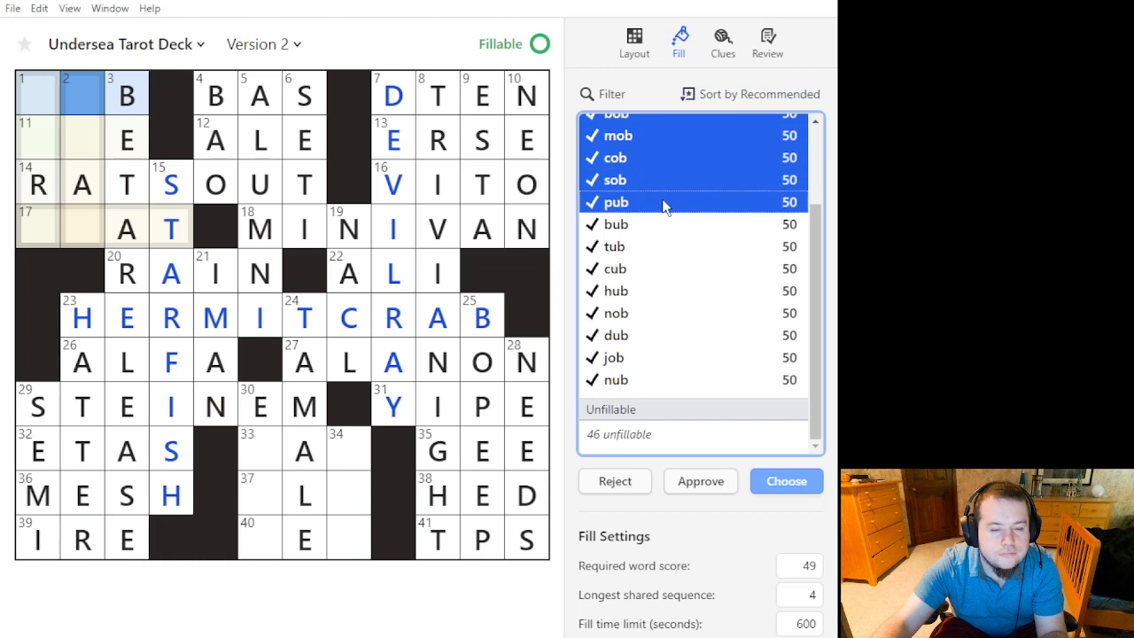
Add tub, cub, hub, dub, job and nub to the selection, leaving out bub, and approve the selected 1 Across words.
left_click(664, 227, "ctrl")
left_click(664, 230, "ctrl")
left_click(659, 250, "ctrl")
left_click(659, 272, "ctrl")
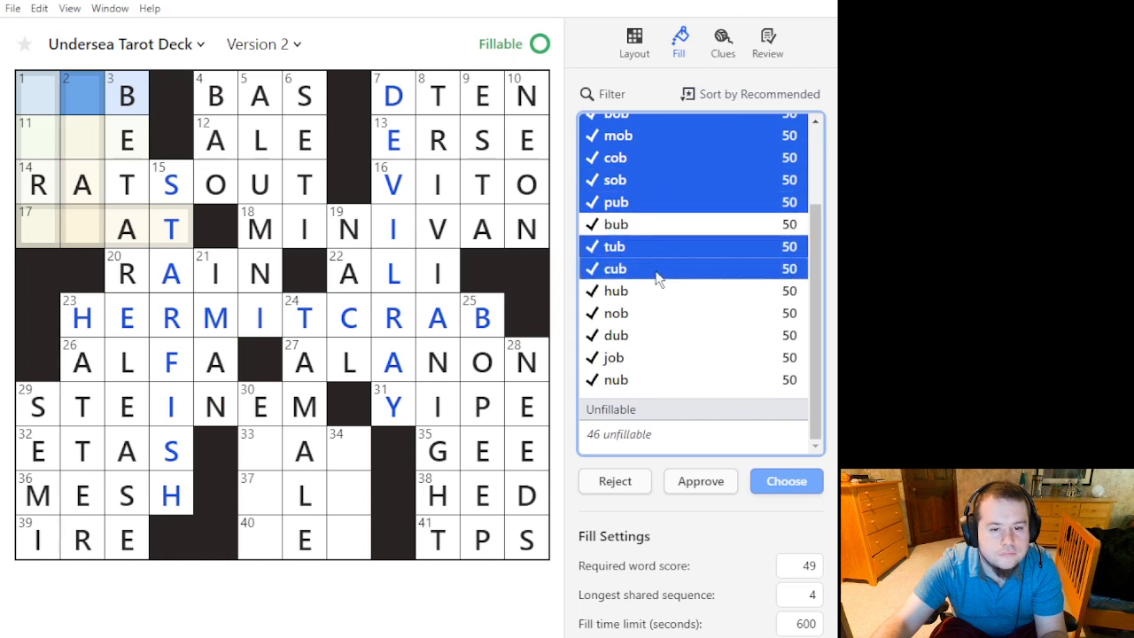
left_click(660, 293, "ctrl")
left_click(665, 337, "ctrl")
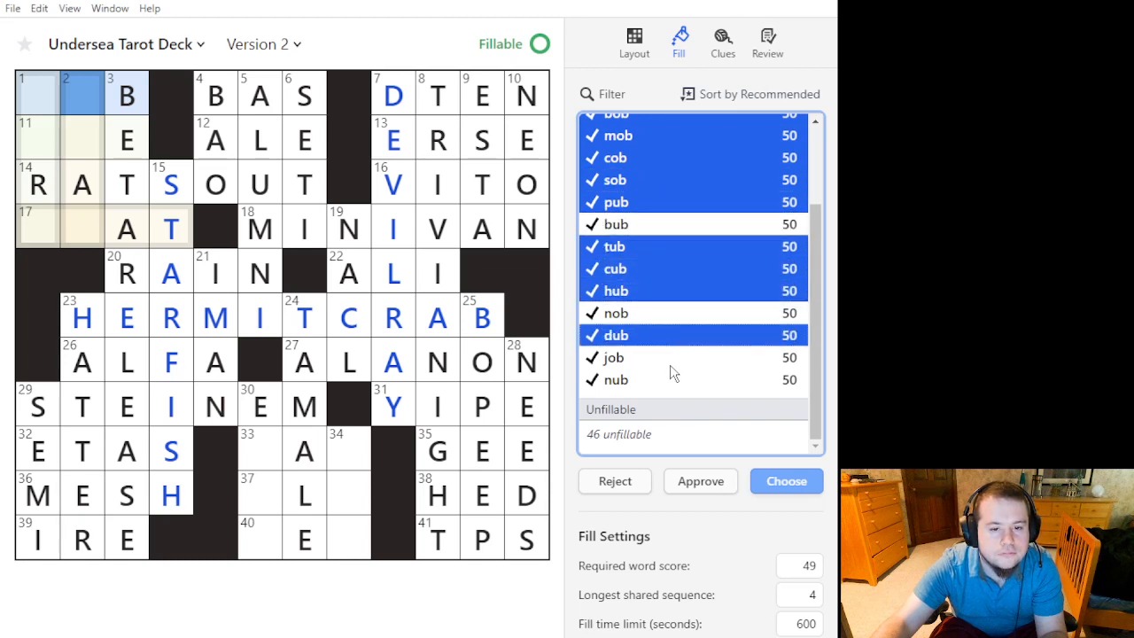
left_click(671, 361, "ctrl")
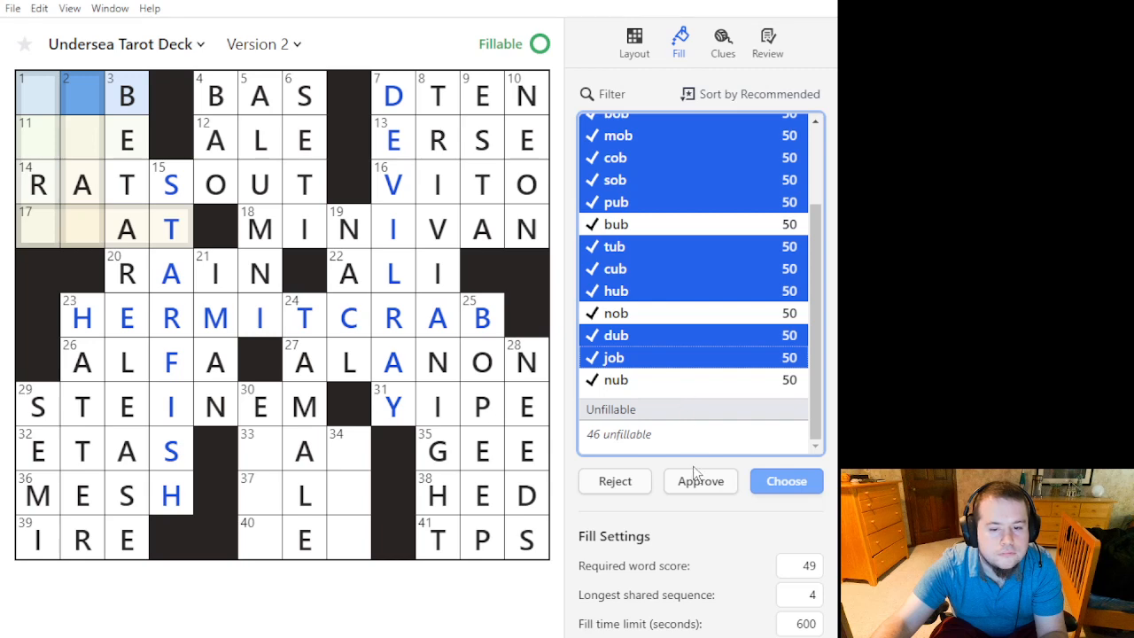
left_click(690, 388, "ctrl")
left_click(705, 483)
Select are, ore, ape, ate and eve as 11 Across candidates and approve them.
left_click(71, 140)
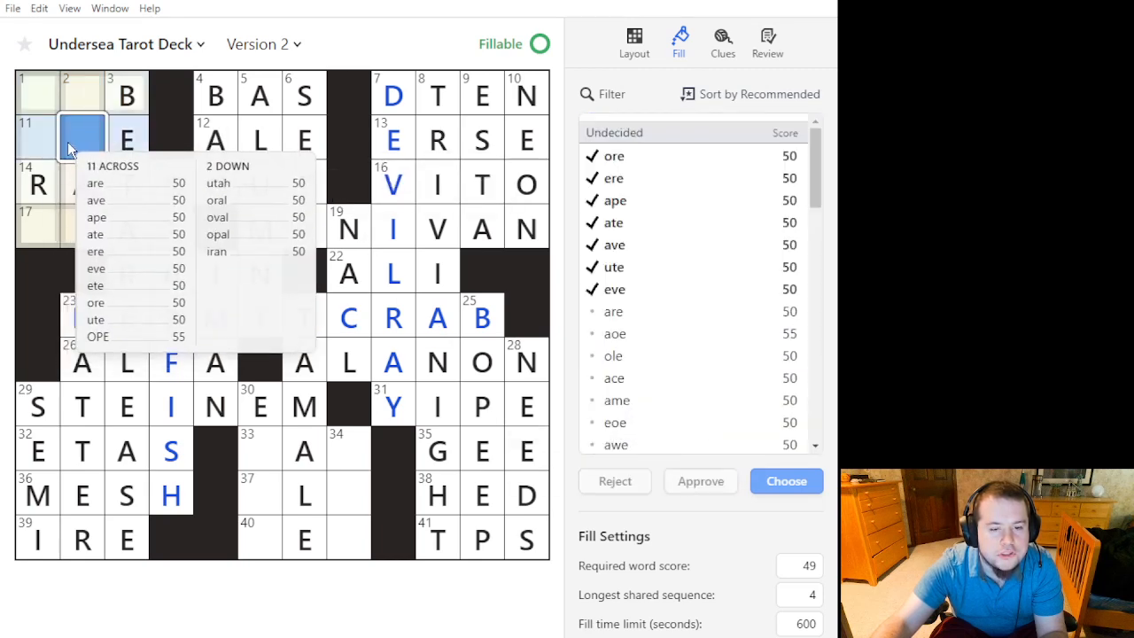
left_click(652, 163)
left_click(645, 197, "ctrl")
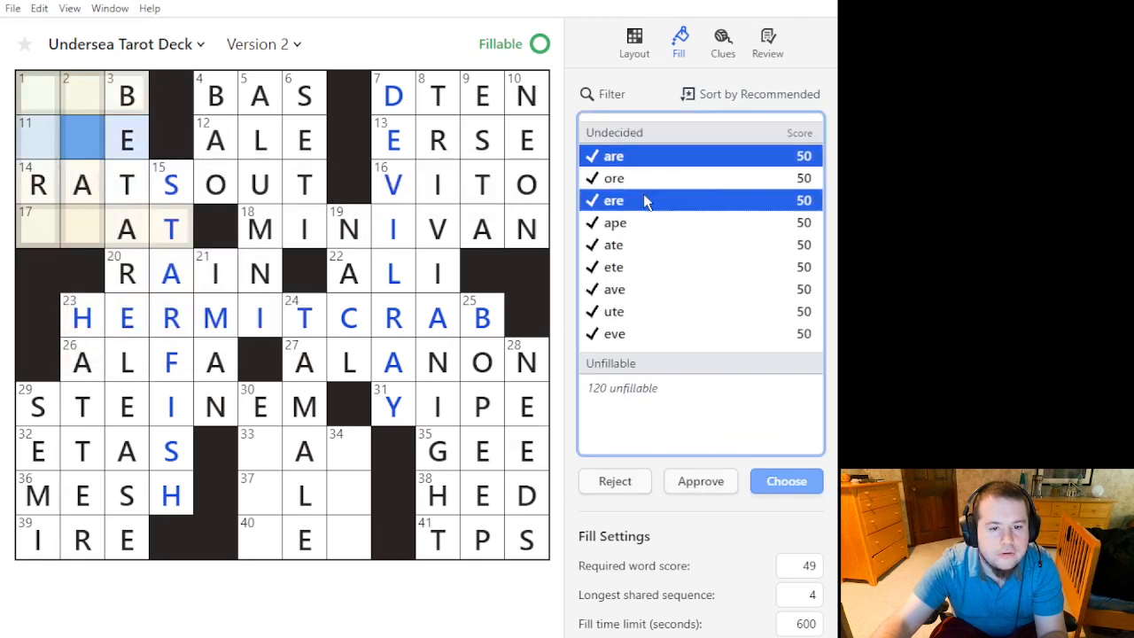
left_click(644, 181, "ctrl")
left_click(640, 204, "ctrl")
left_click(636, 225, "ctrl")
left_click(640, 250, "ctrl")
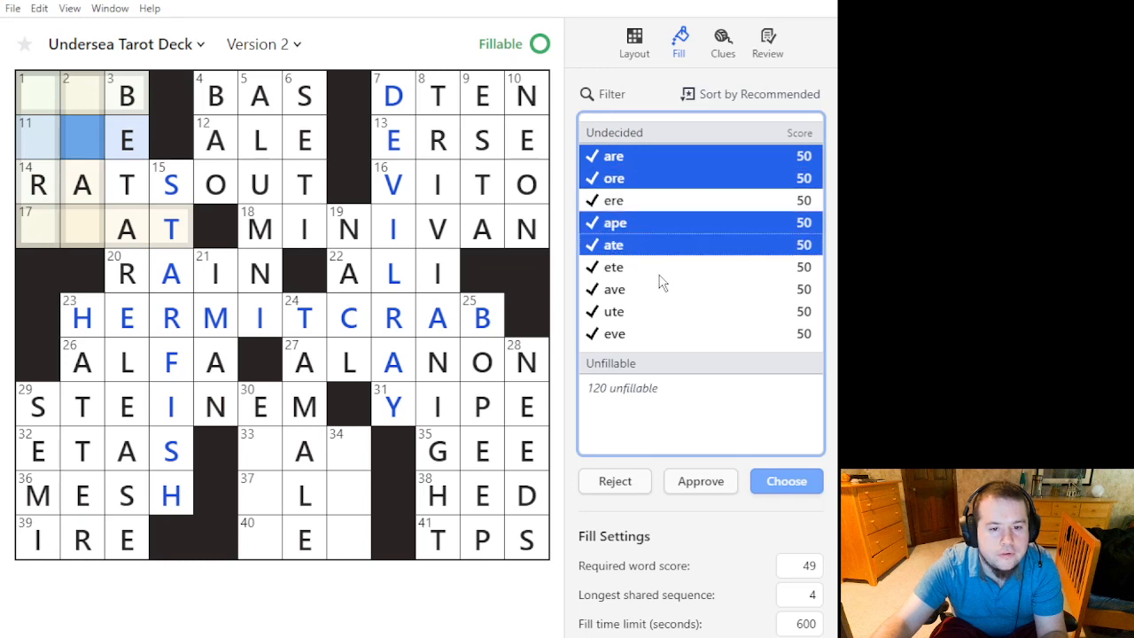
left_click(635, 341, "ctrl")
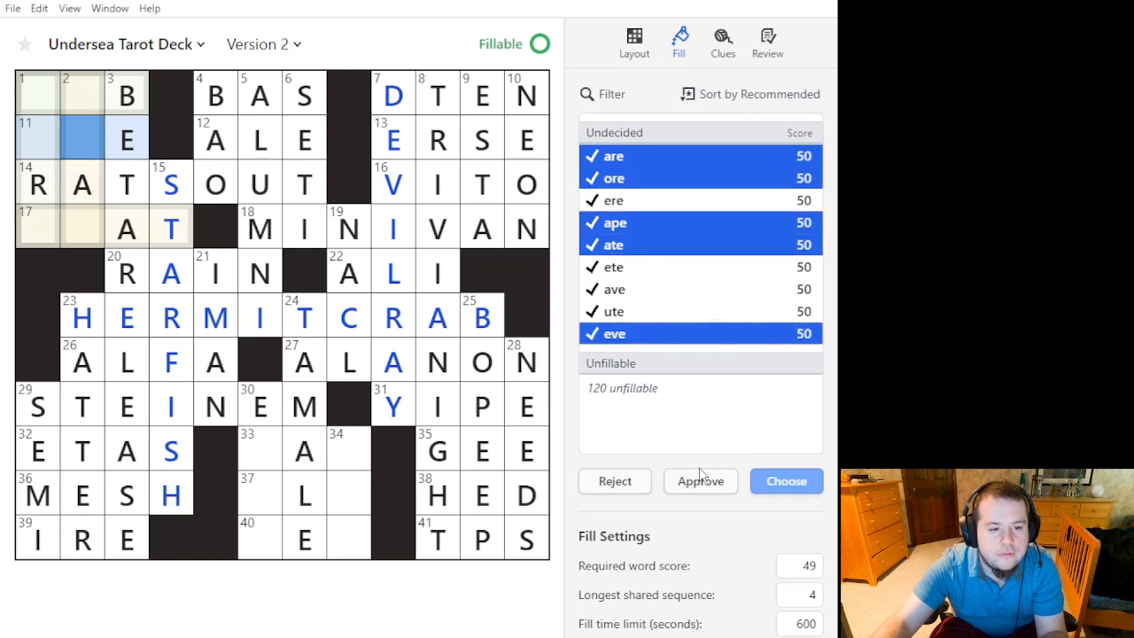
left_click(674, 481)
Check which approved words remain possible for 17 Across and 1 Down, and preview a sample fill of the grid.
left_click(40, 186)
left_click(84, 230)
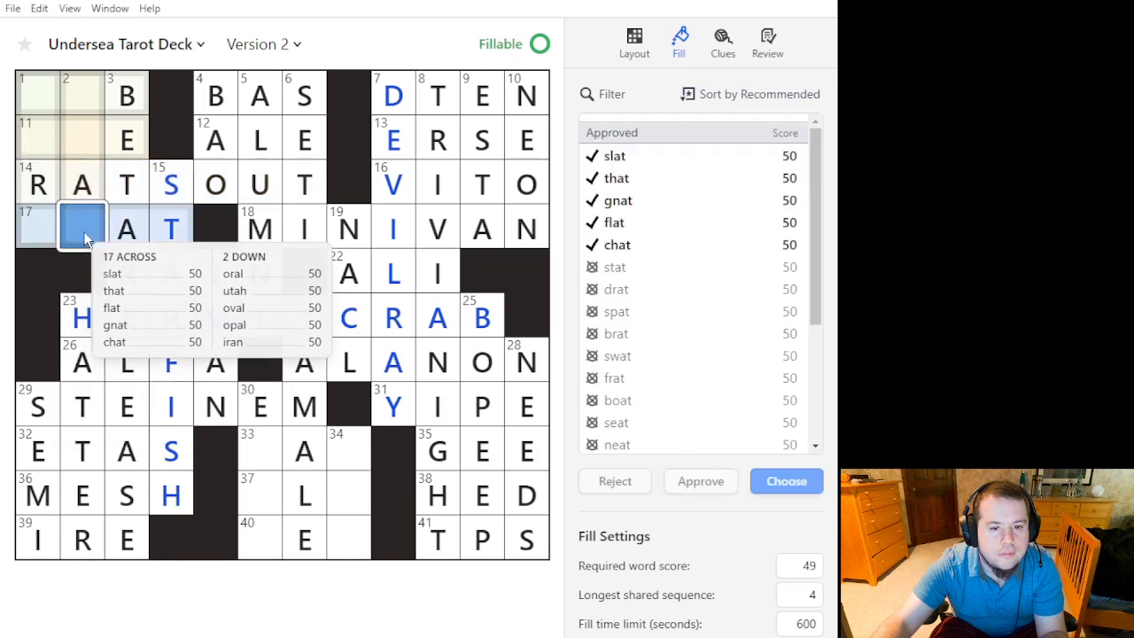
left_click(87, 232)
left_click(52, 139)
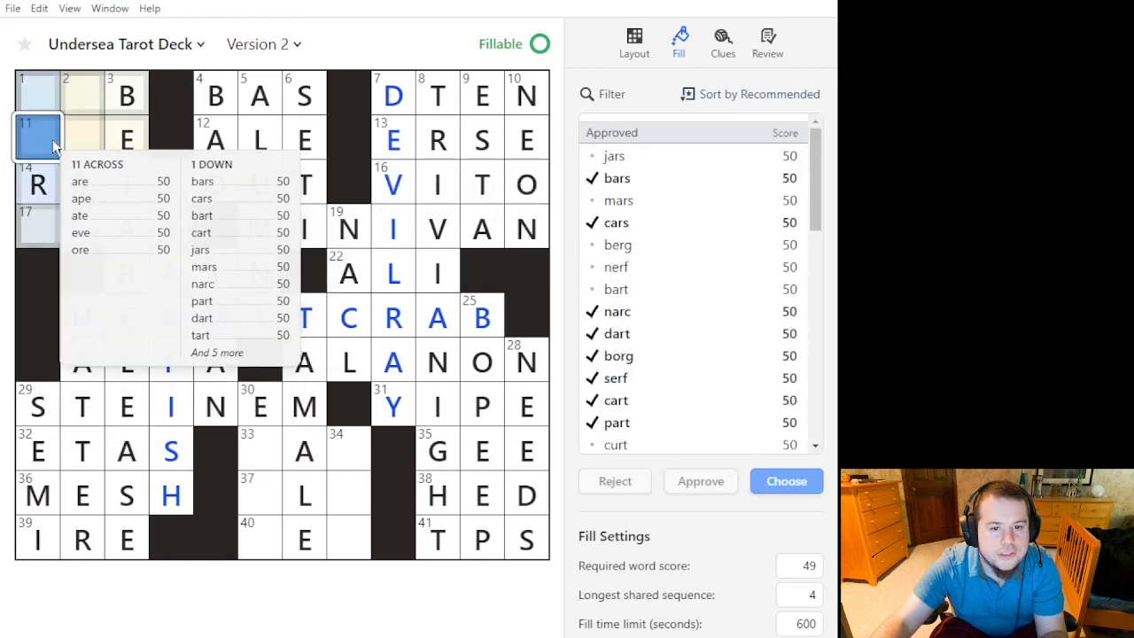
mouse_move(536, 55)
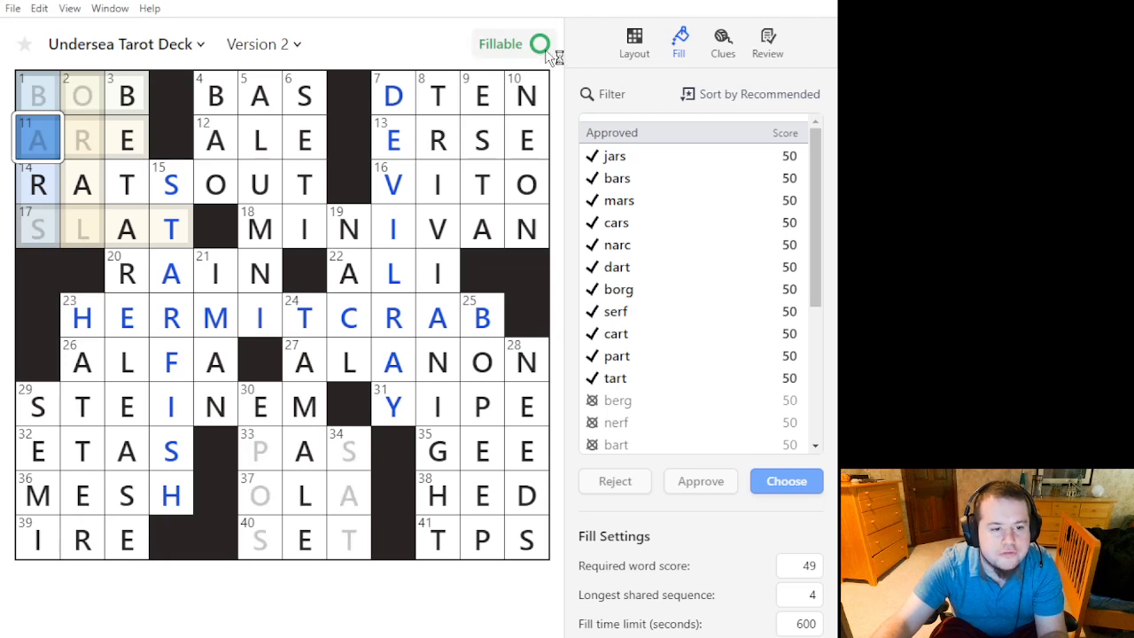
Preview jars for 1 Down and autofill the remaining squares with job at 1 Across.
left_click(542, 49)
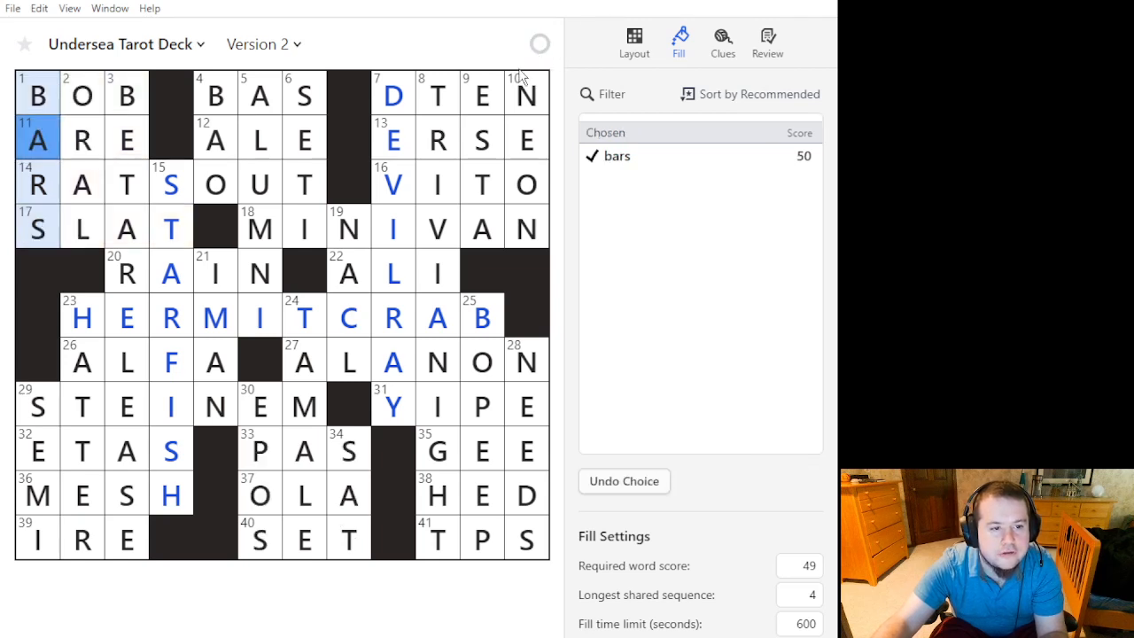
mouse_move(526, 82)
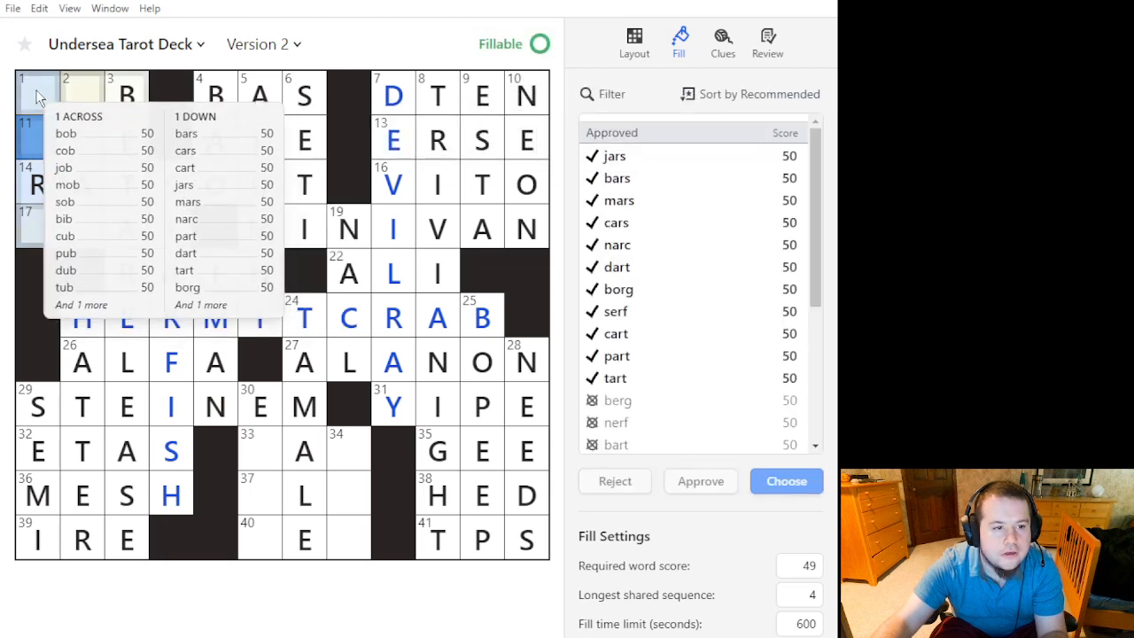
left_click(750, 176)
left_click(741, 159)
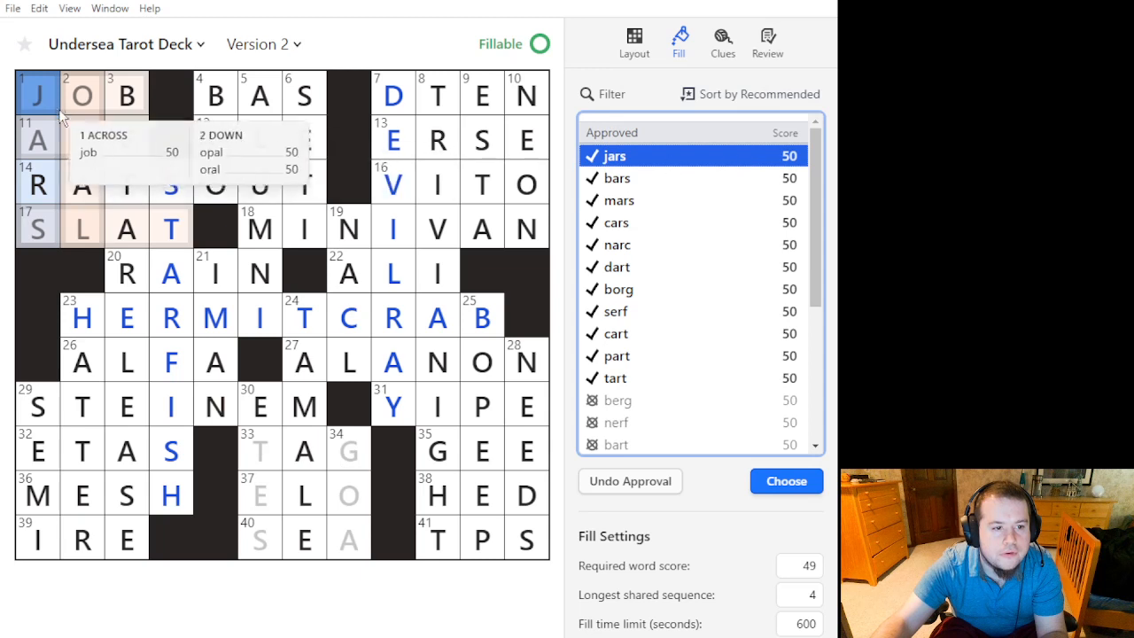
left_click(82, 95)
left_click(522, 54)
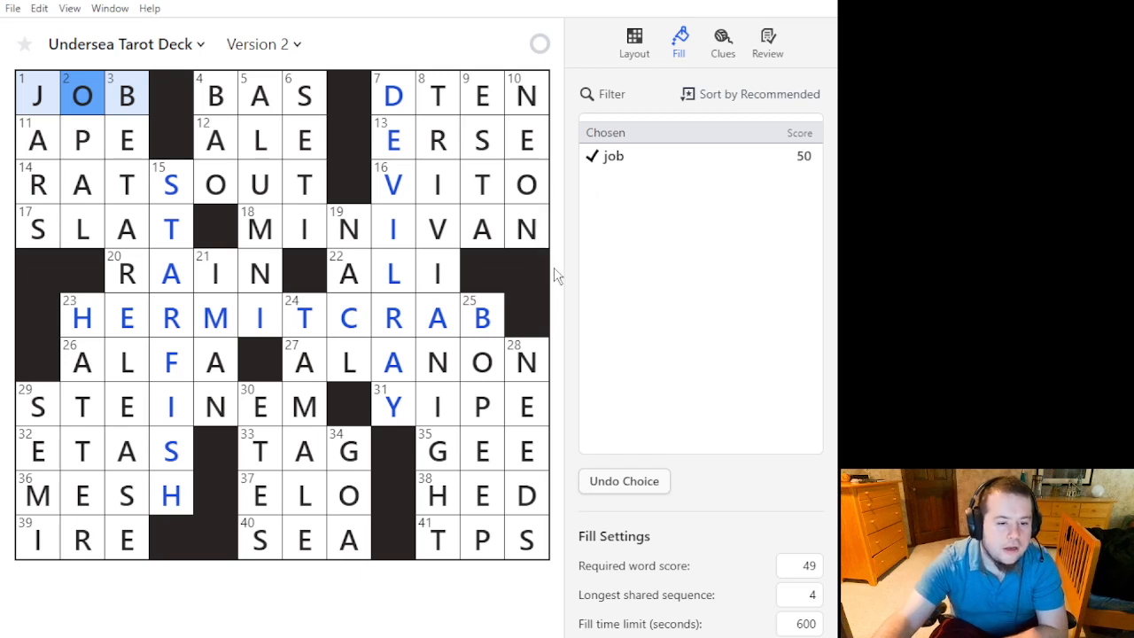
Create a new version of the filled puzzle named Version 3 and open it.
left_click(264, 45)
left_click(369, 467)
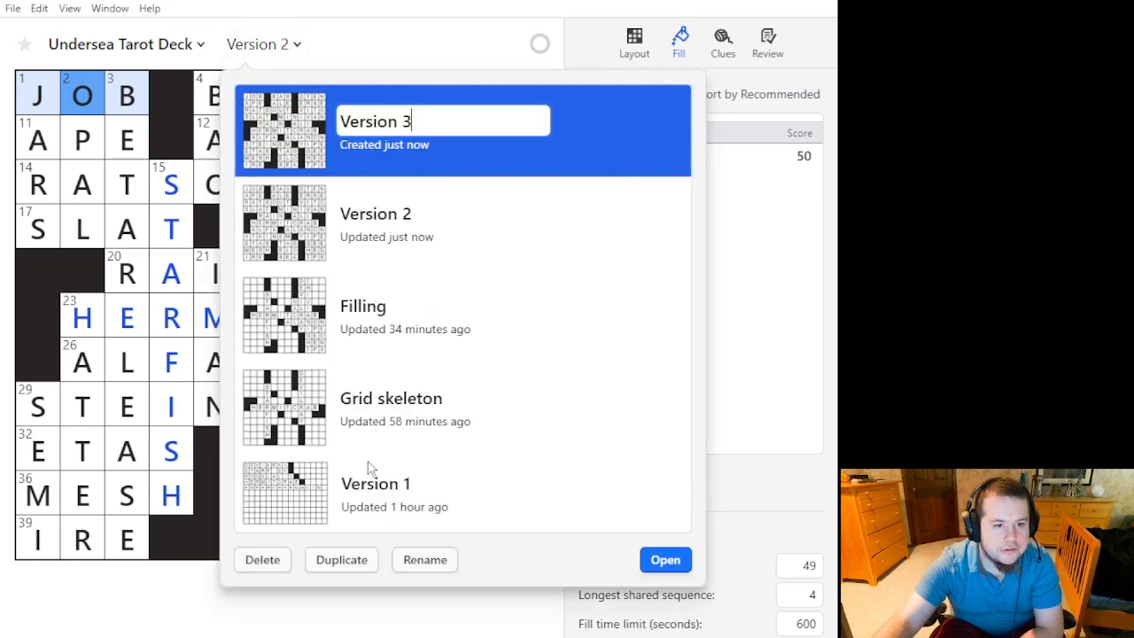
double_click(465, 151)
left_click(265, 44)
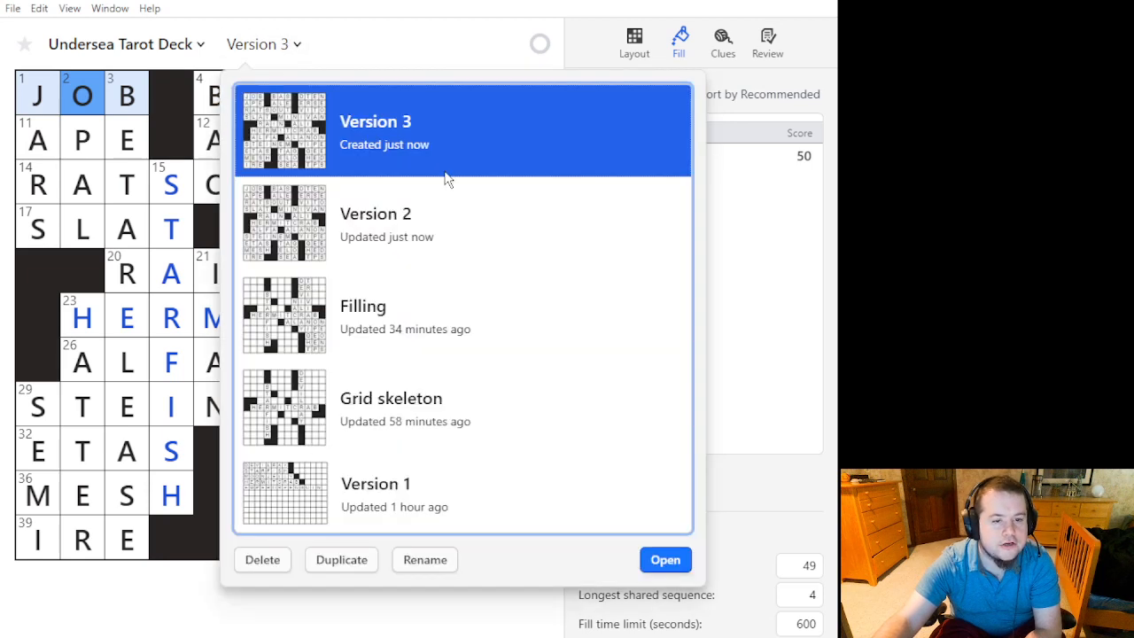
left_click(514, 216)
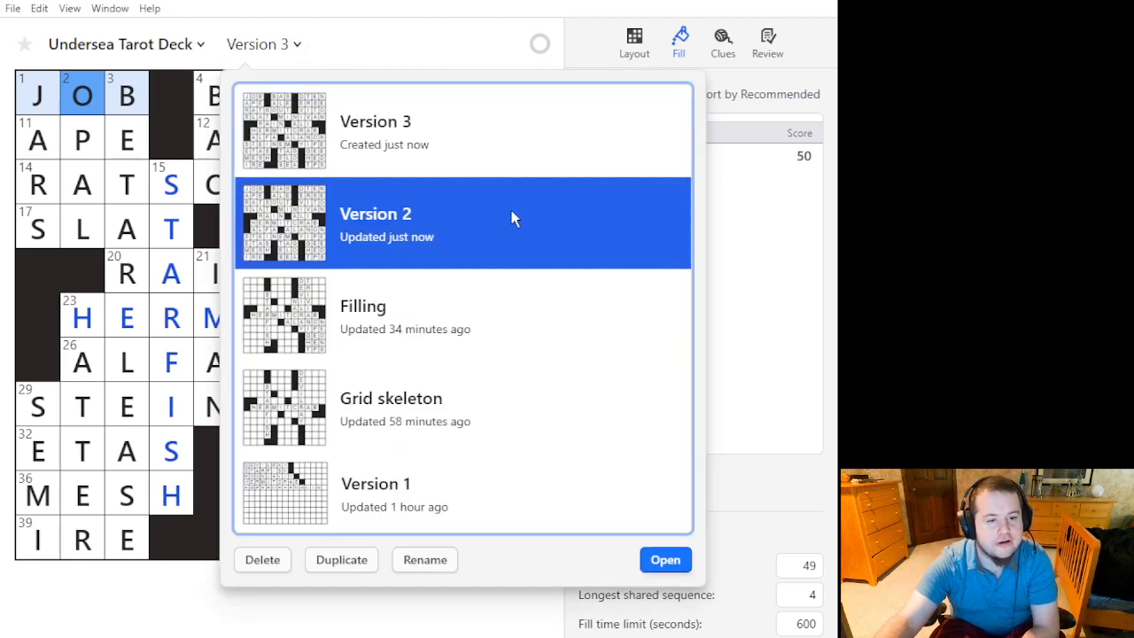
double_click(499, 132)
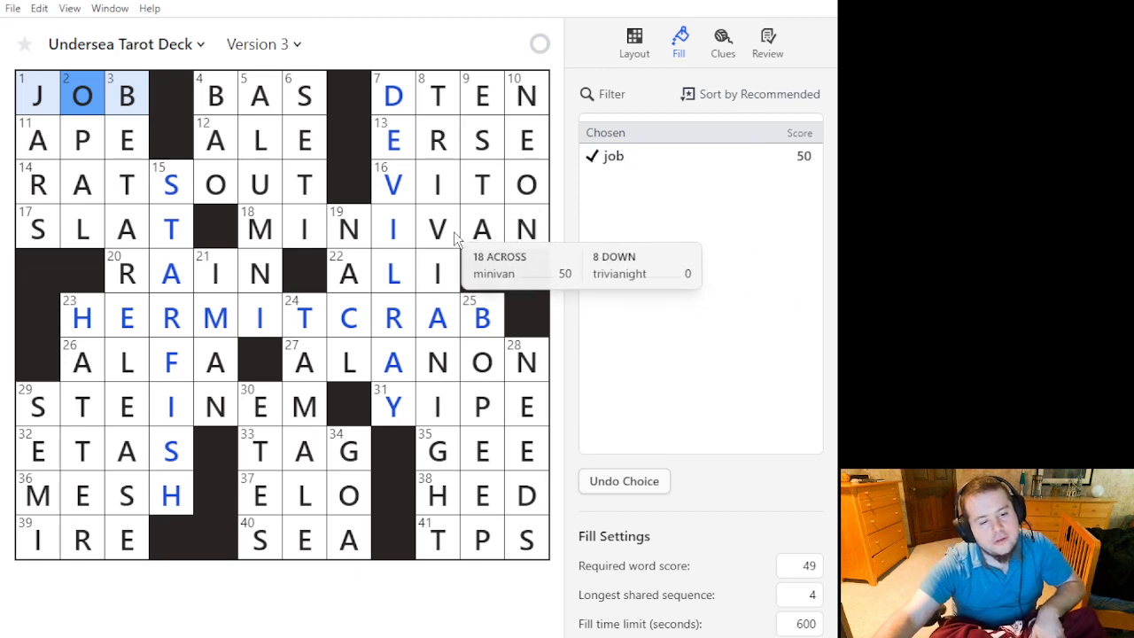
Rename the Version 3 puzzle version as Cluing and return to its grid.
left_click(266, 45)
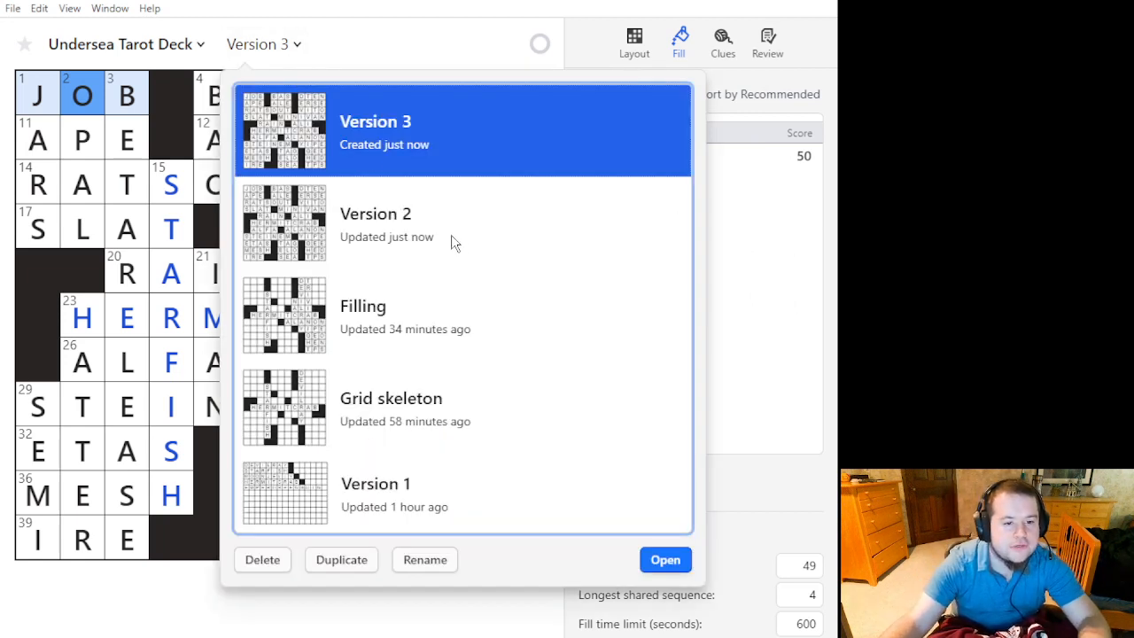
left_click(431, 213)
left_click(375, 155)
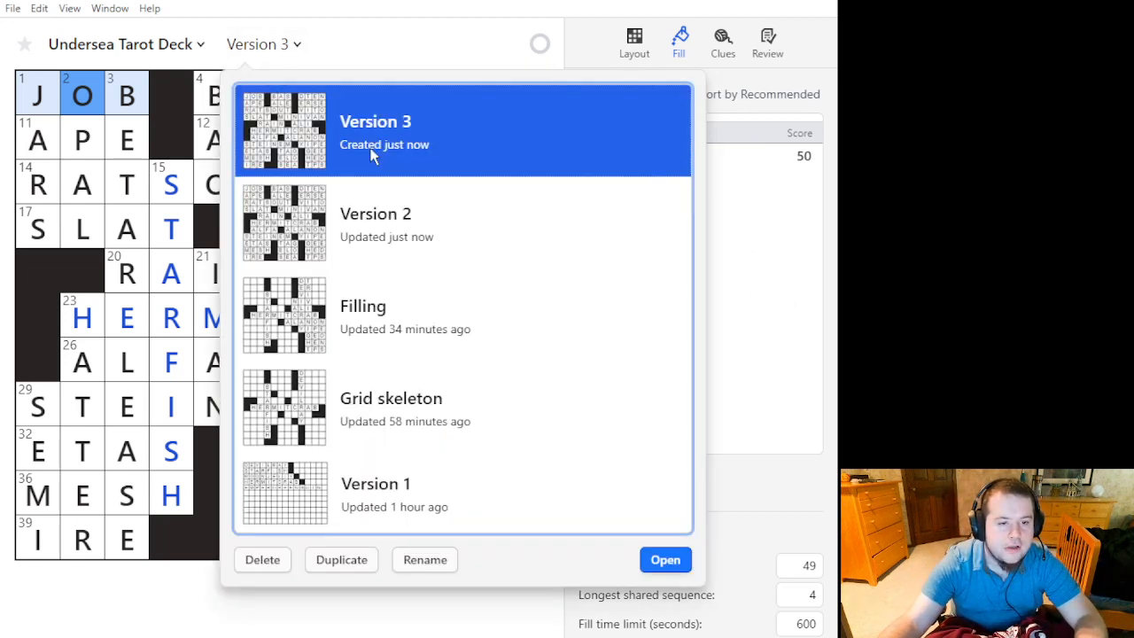
left_click(427, 562)
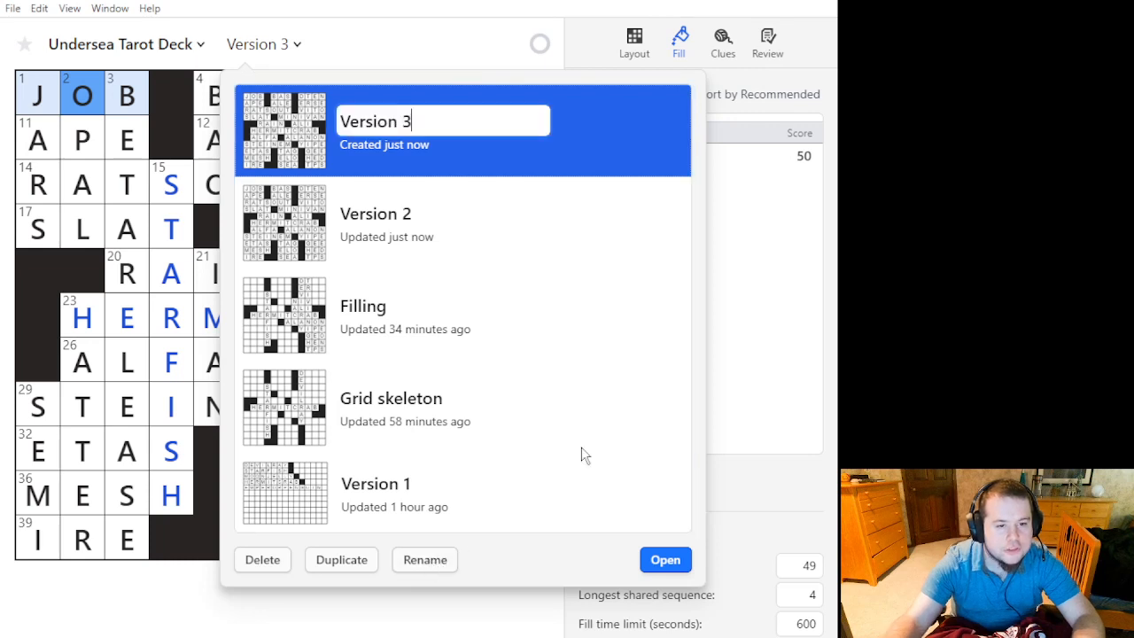
key("BackSpace")
key("BackSpace")
key("BackSpace")
key("BackSpace")
key("BackSpace")
key("BackSpace")
key("BackSpace")
key("BackSpace")
type("Cluing")
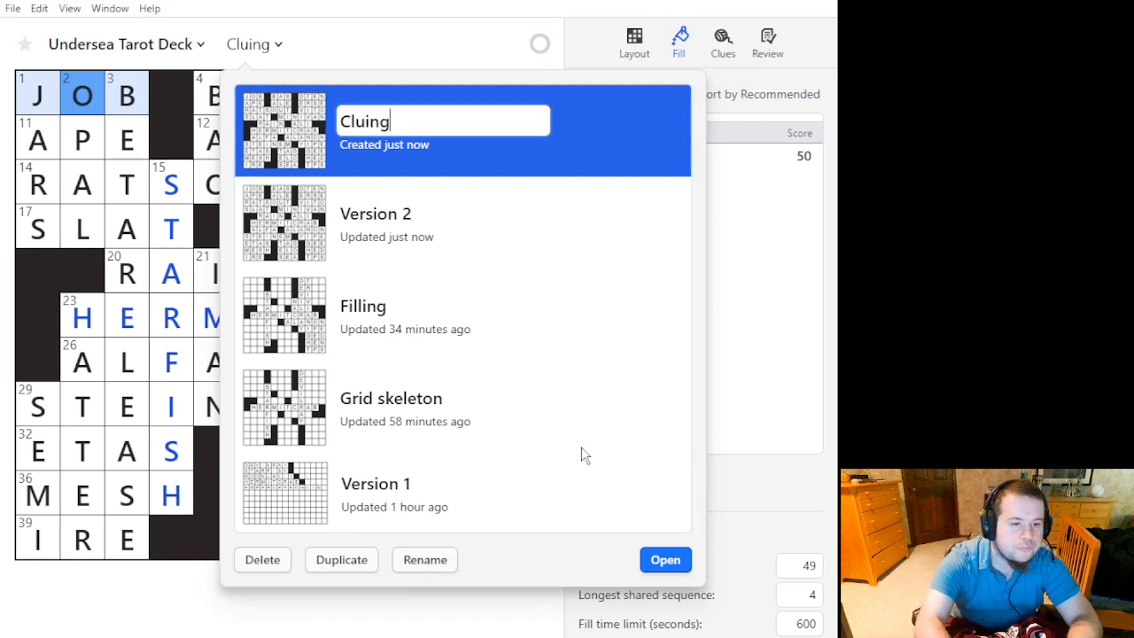
key("Return")
left_click(777, 476)
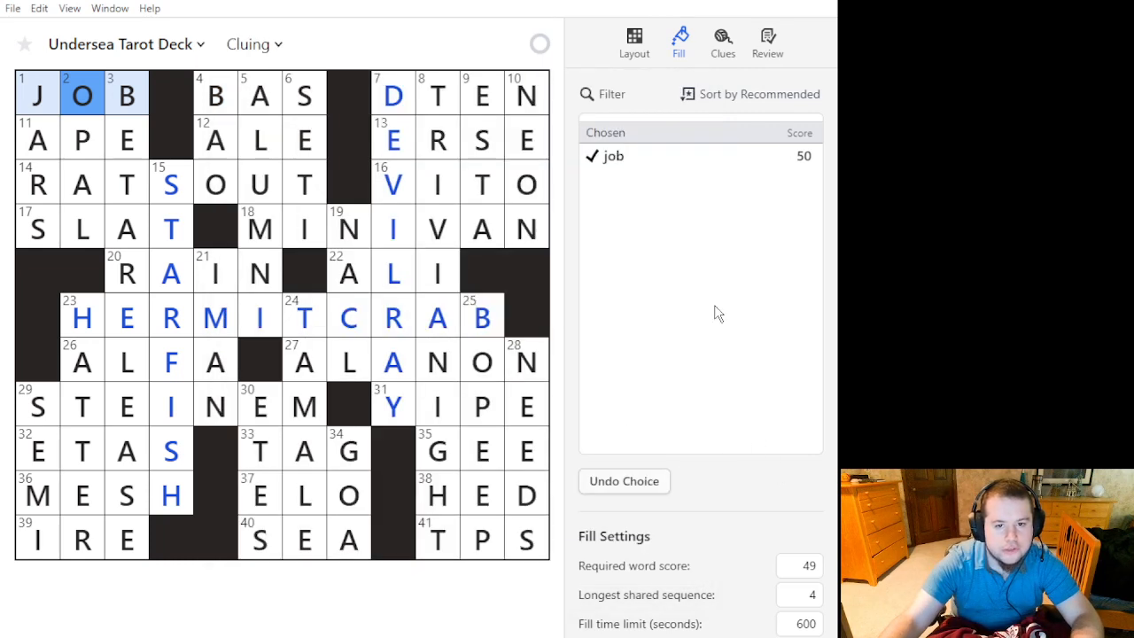
Review the grid's word list sorted by possible duplicates and check the flagged words.
left_click(769, 49)
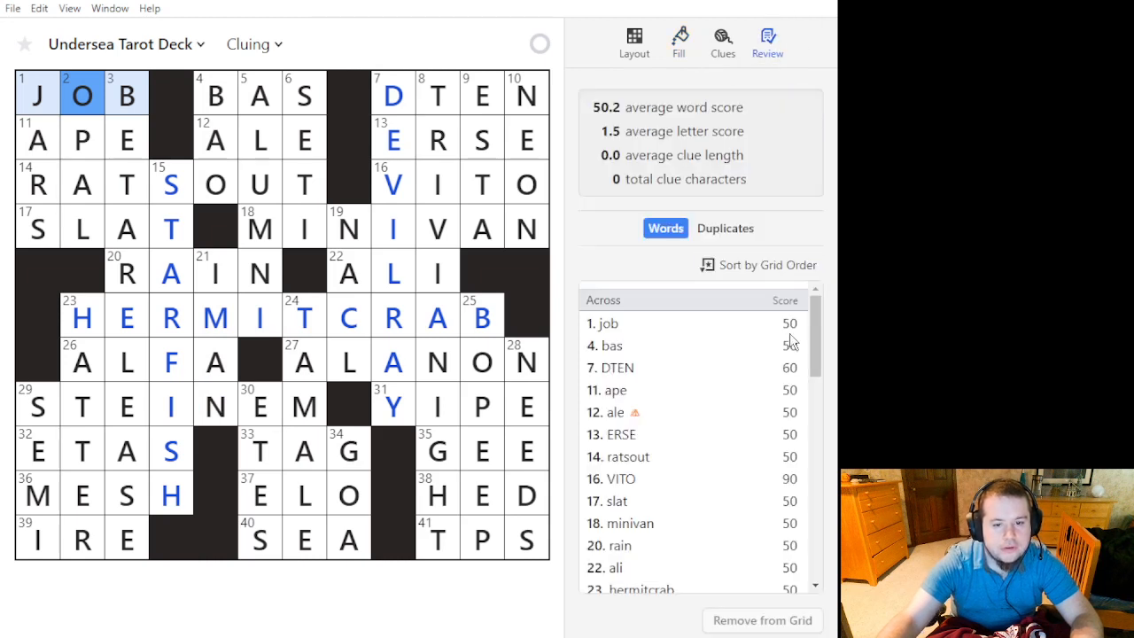
left_click(768, 265)
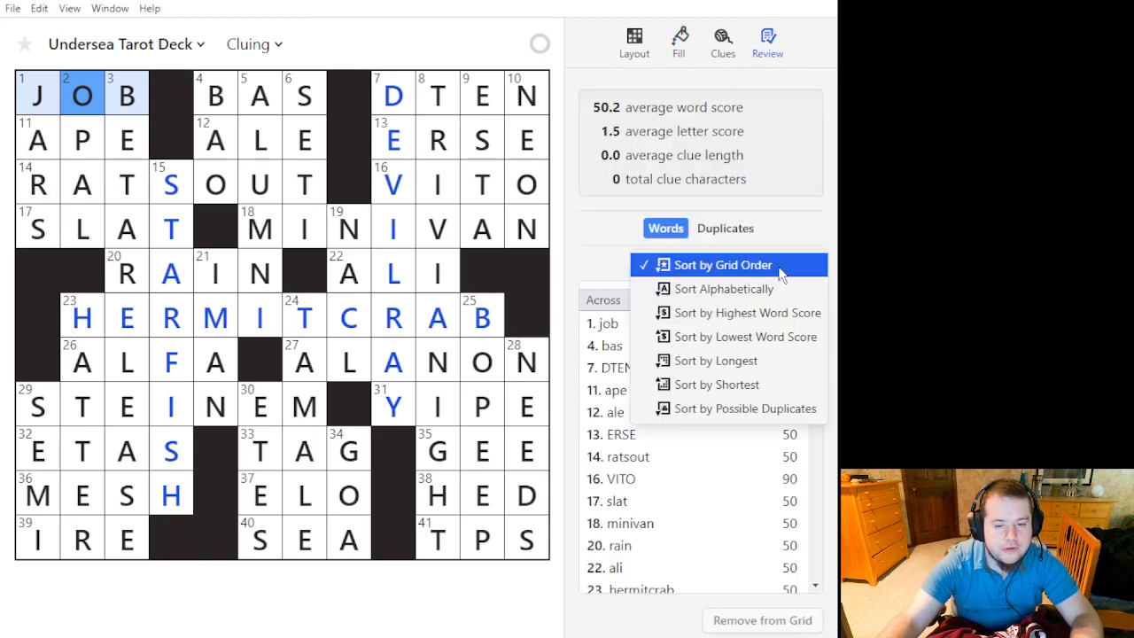
left_click(777, 413)
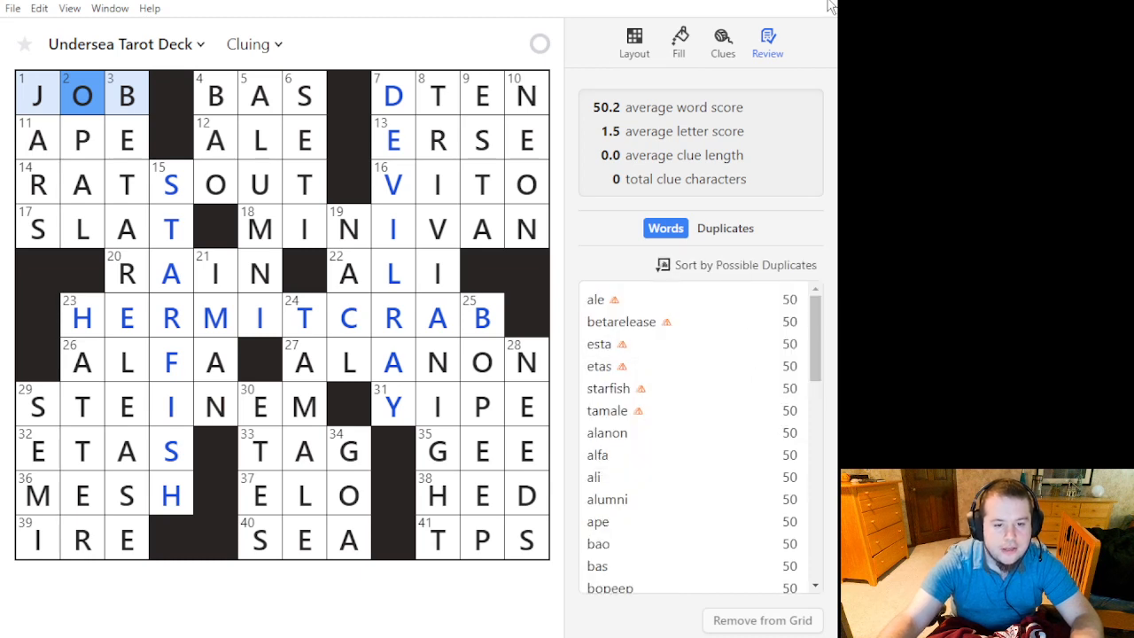
mouse_move(664, 306)
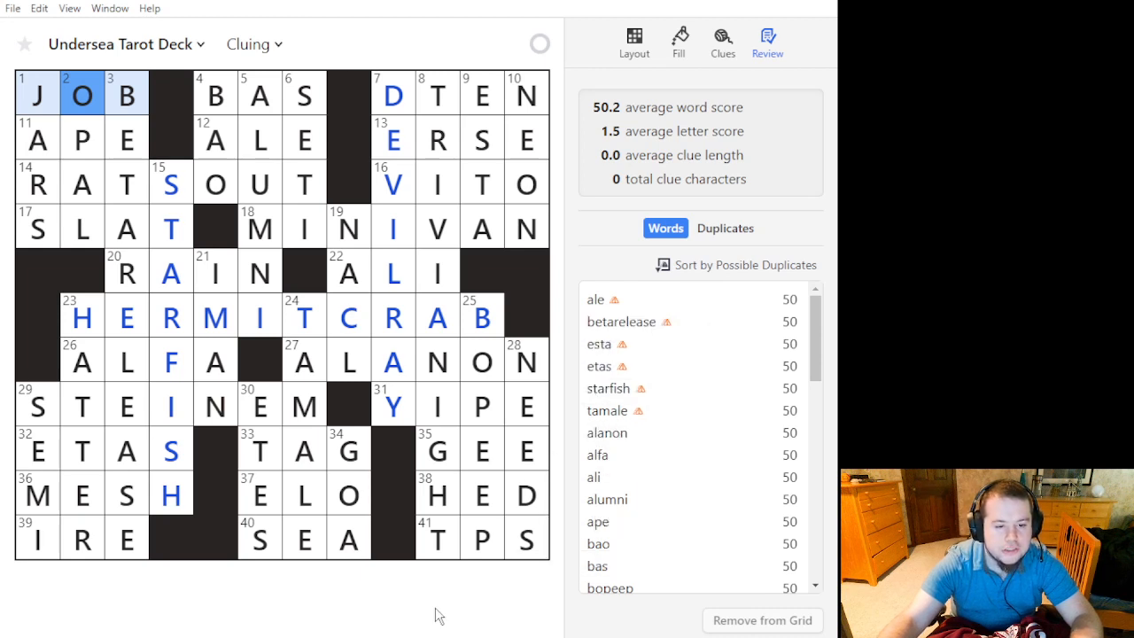
Clear the letters of 34 Down and the last three letters of 30 Down in the layout.
left_click(354, 530)
left_click(355, 530)
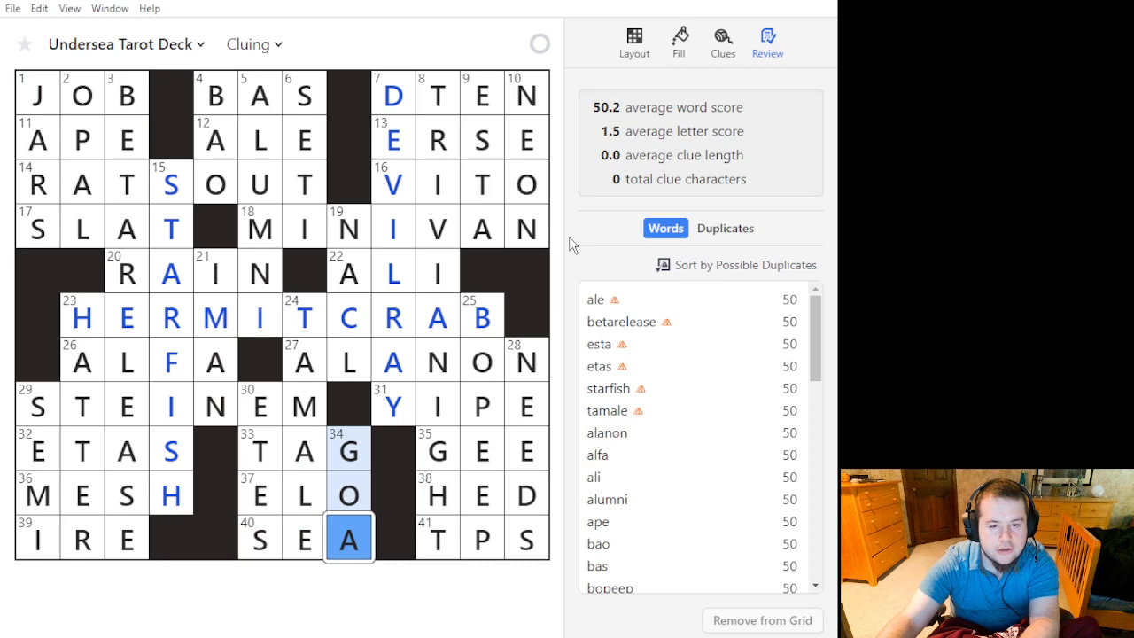
left_click(640, 51)
key("BackSpace")
key("BackSpace")
key("BackSpace")
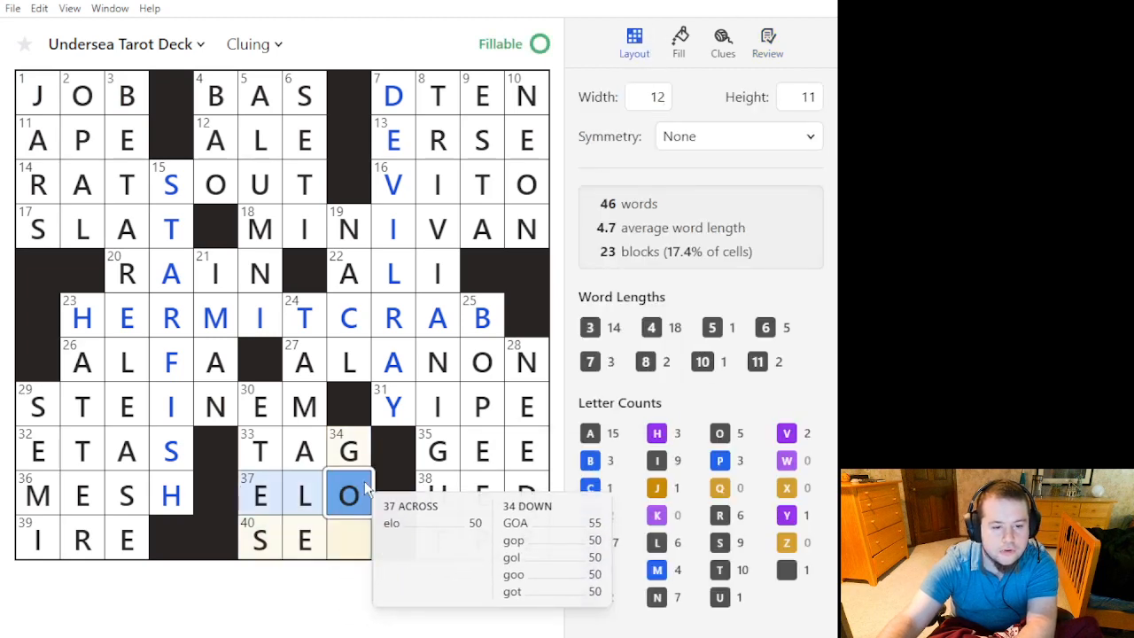
left_click(264, 542)
left_click(268, 543)
key("BackSpace")
key("BackSpace")
key("BackSpace")
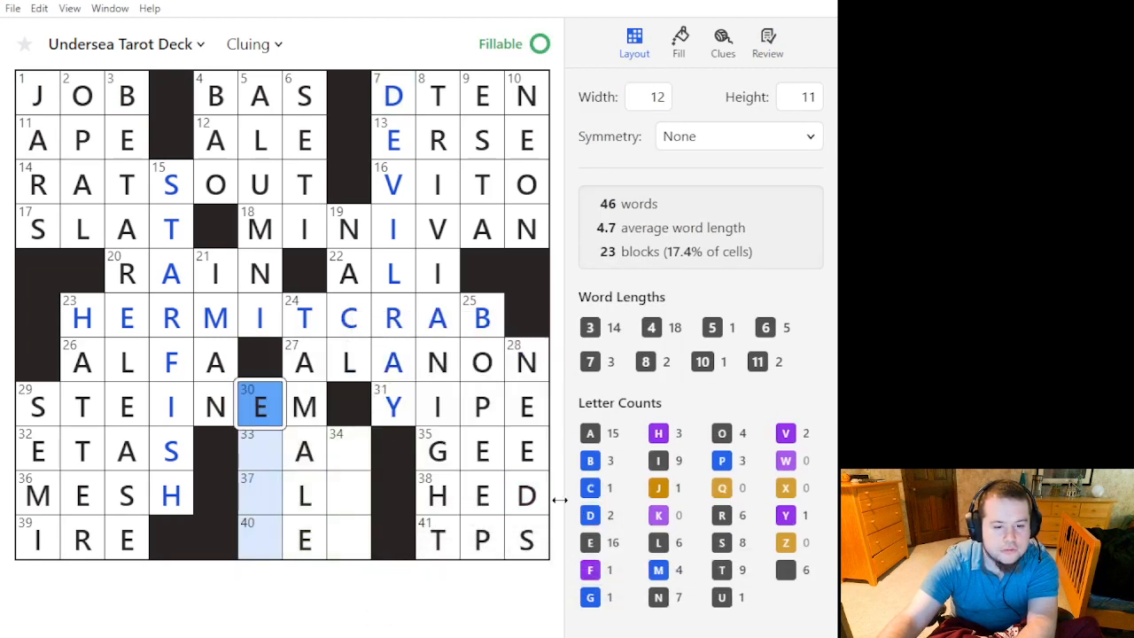
left_click(277, 469)
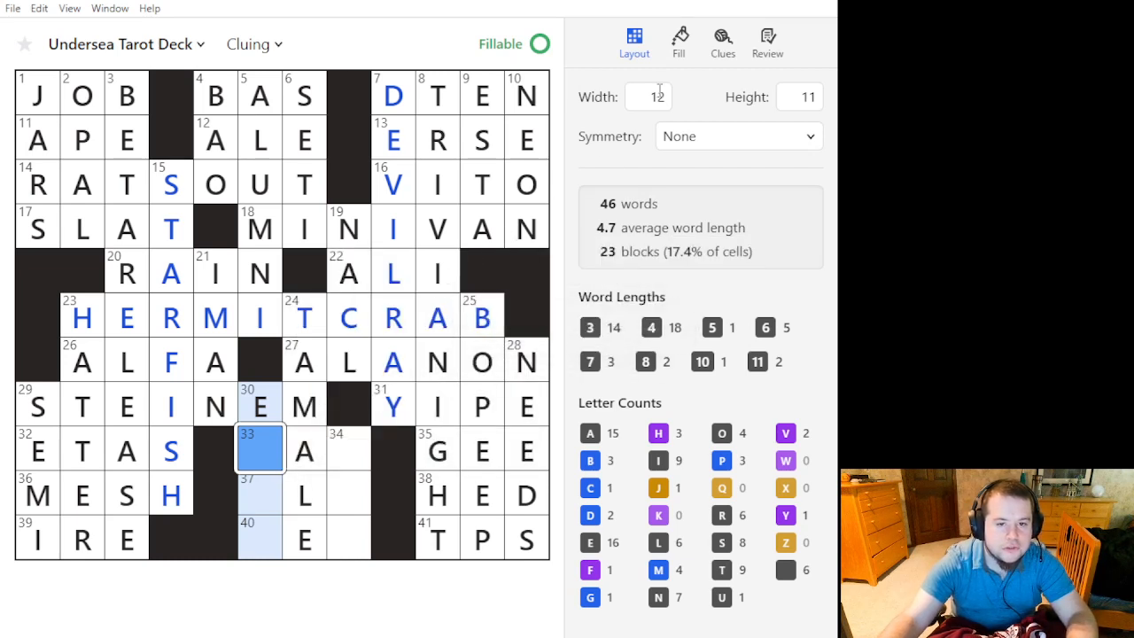
Preview egad for 30 Down and sort the fill candidates by word score.
left_click(679, 44)
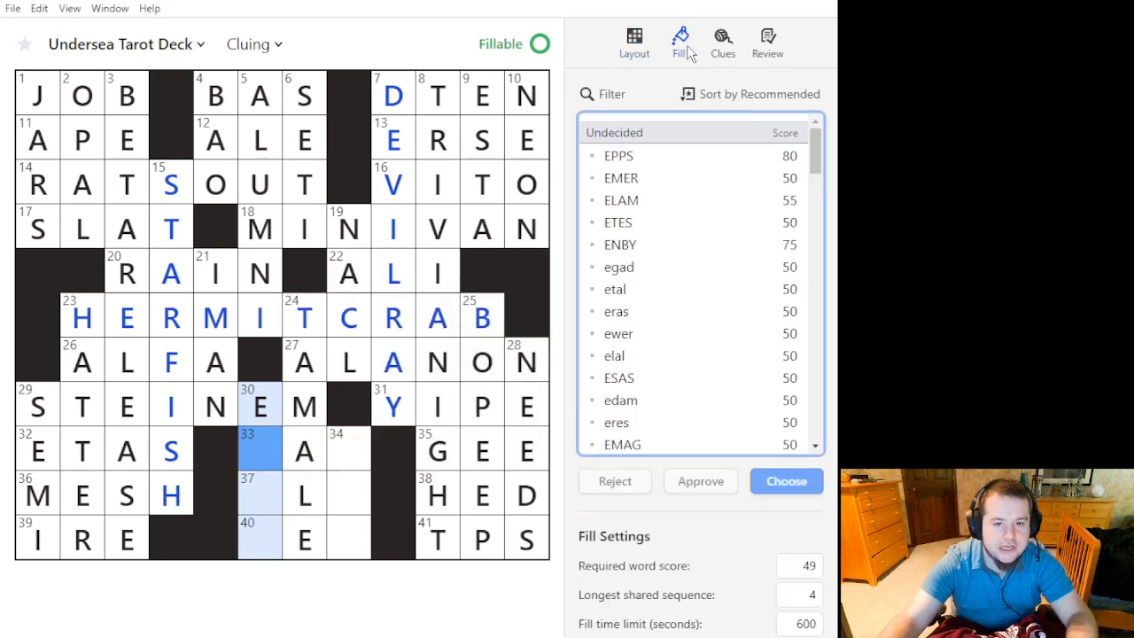
left_click(680, 267)
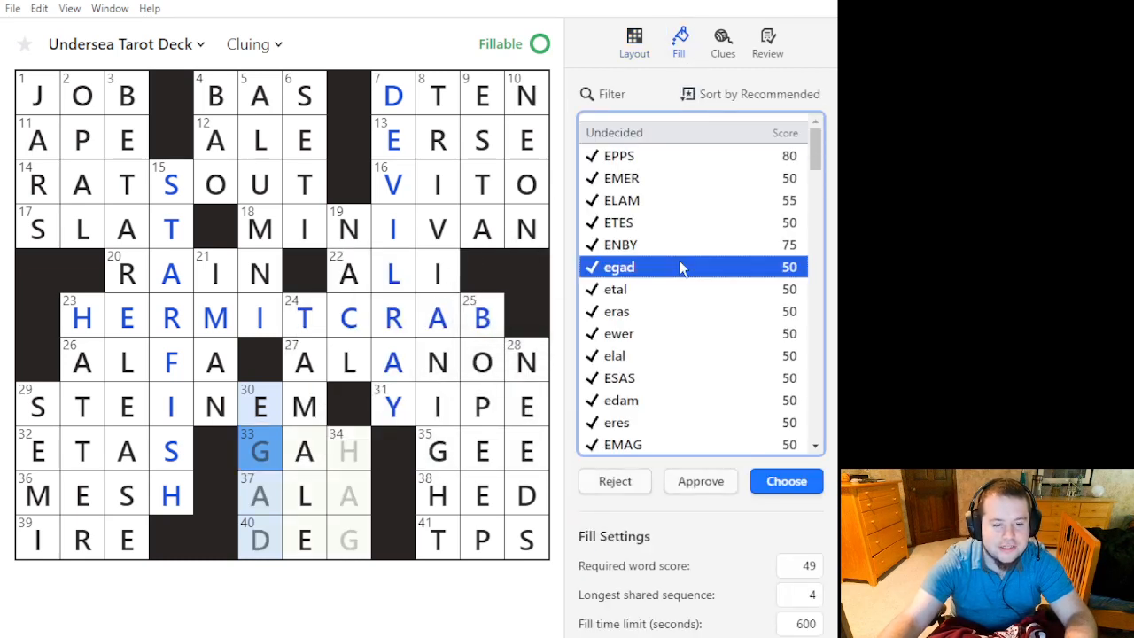
left_click(791, 93)
left_click(787, 117)
Preview TIG and ppp as 34 Down candidates and EBOW as a 30 Down candidate.
left_click(348, 494)
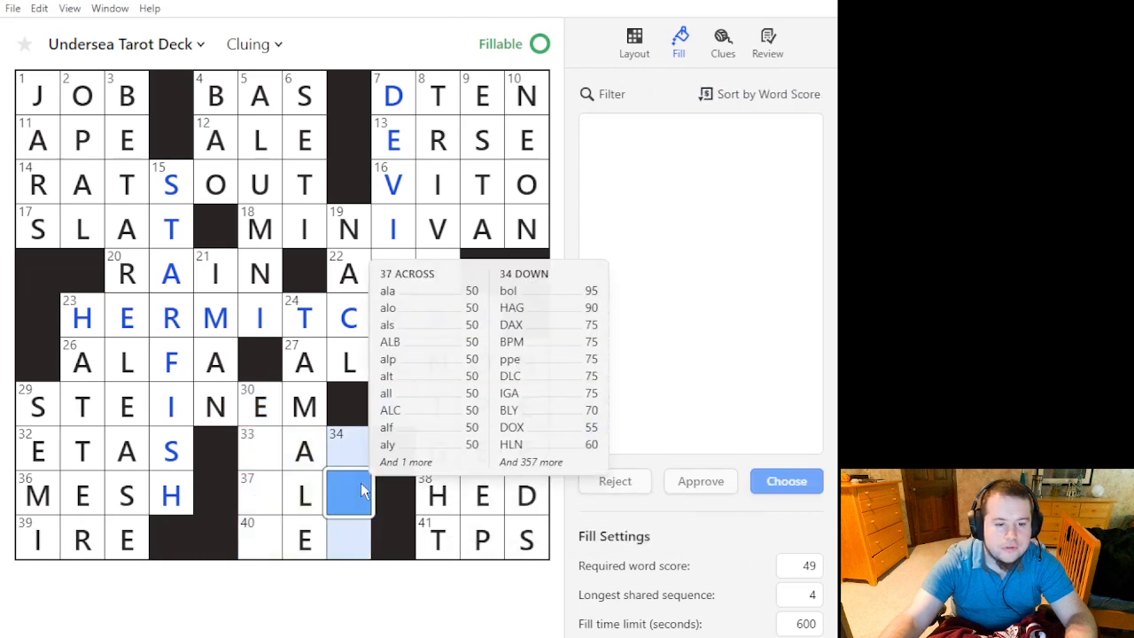
left_click(674, 178)
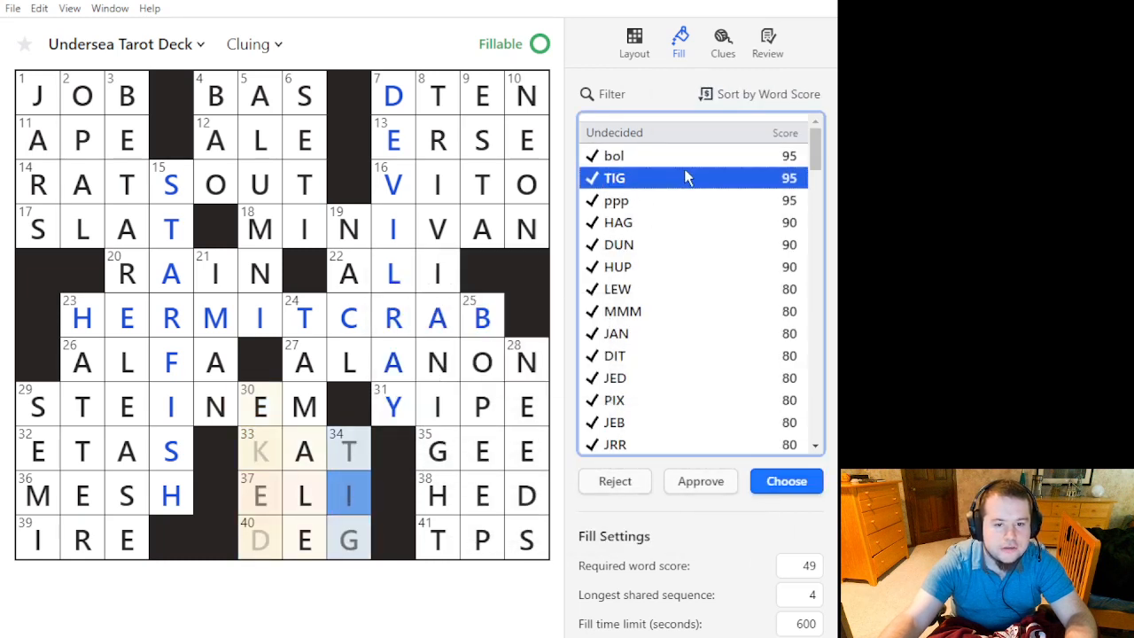
left_click(681, 200)
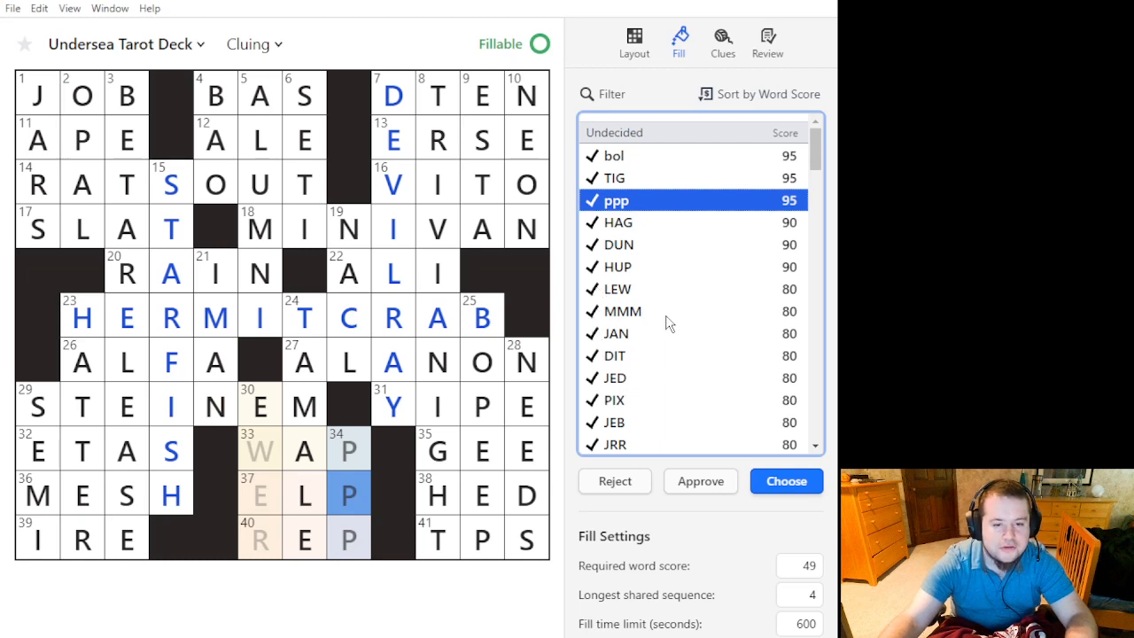
left_click(275, 460)
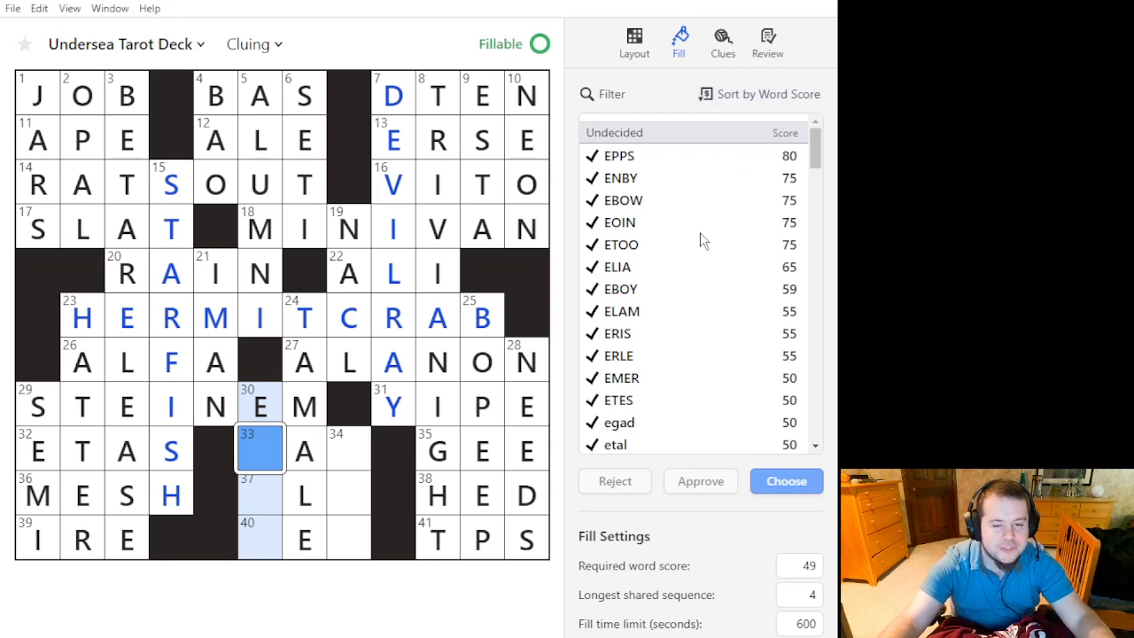
left_click(683, 197)
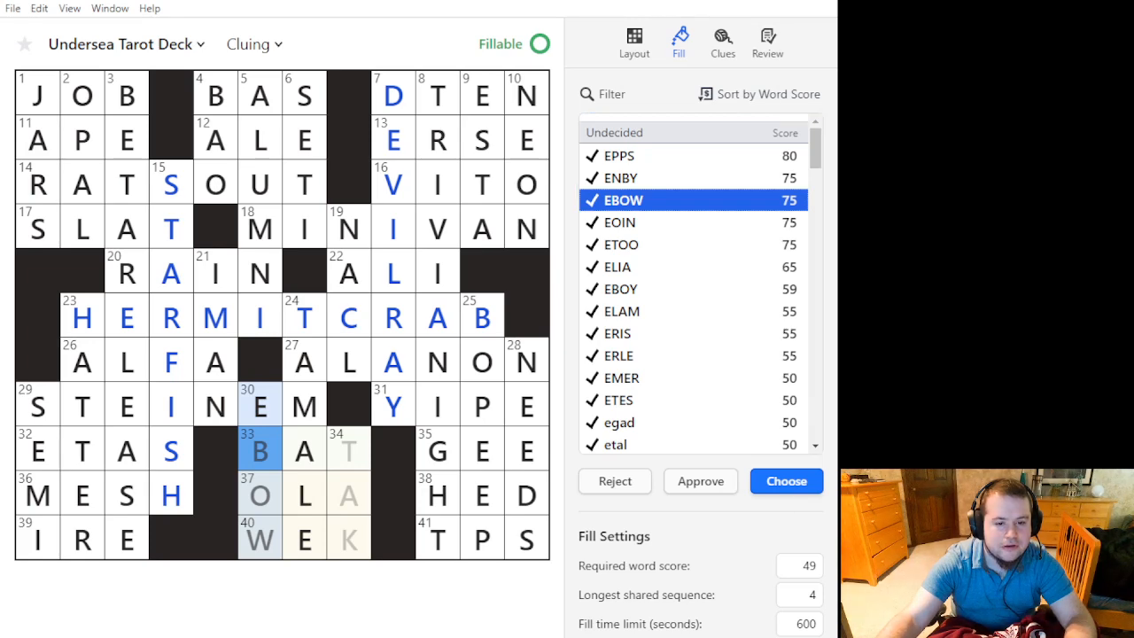
Switch to the web browser, search Google for ebow, and view the official EBow home page.
key("alt+Tab")
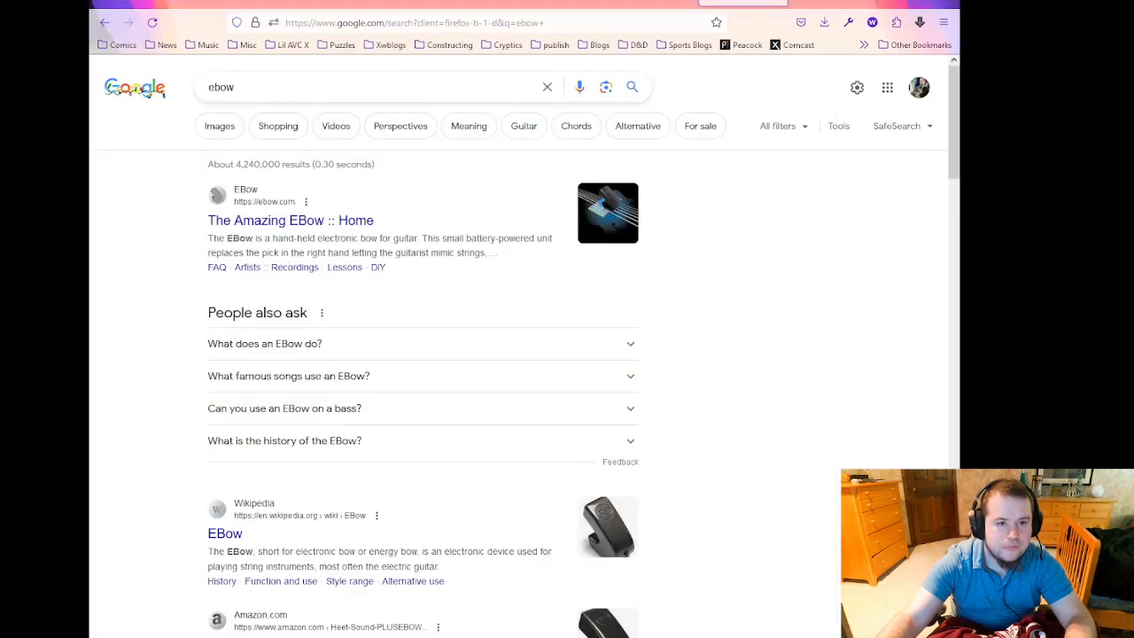
left_click(322, 226)
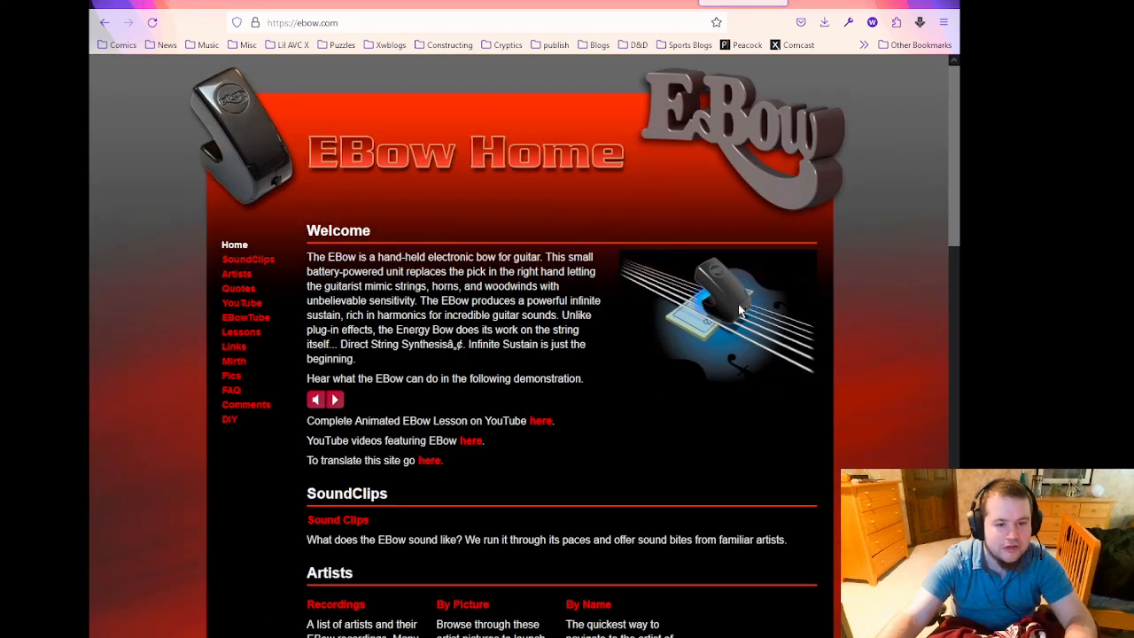
key("alt+Left")
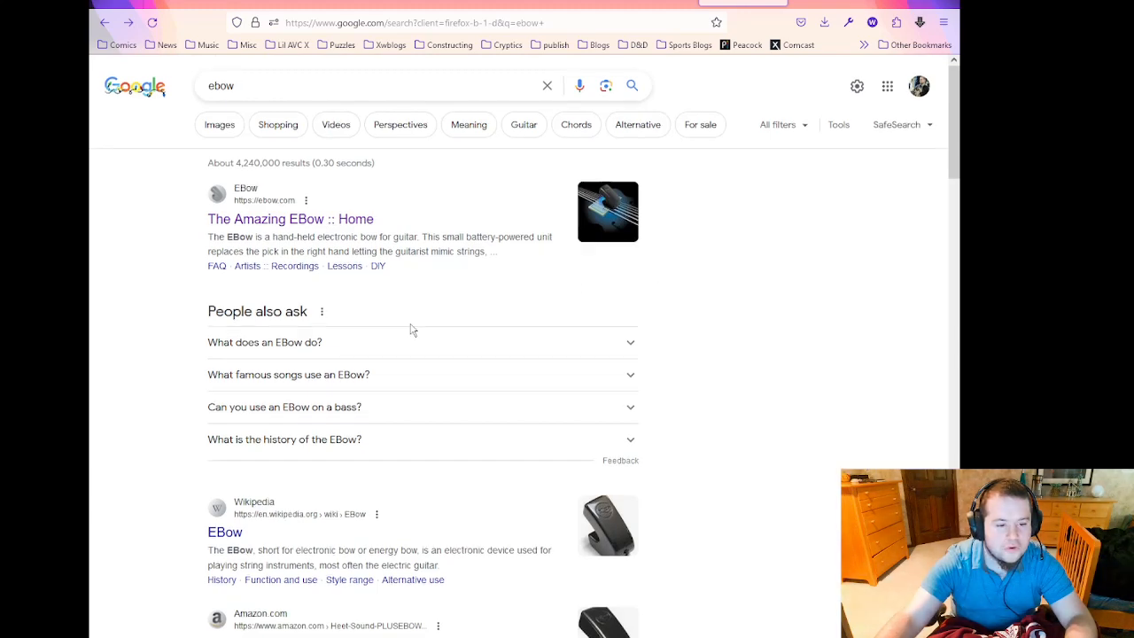
Open the Wikipedia article on the EBow and read its history, function and style range sections.
scroll(413, 327, "down", 3)
left_click(223, 220)
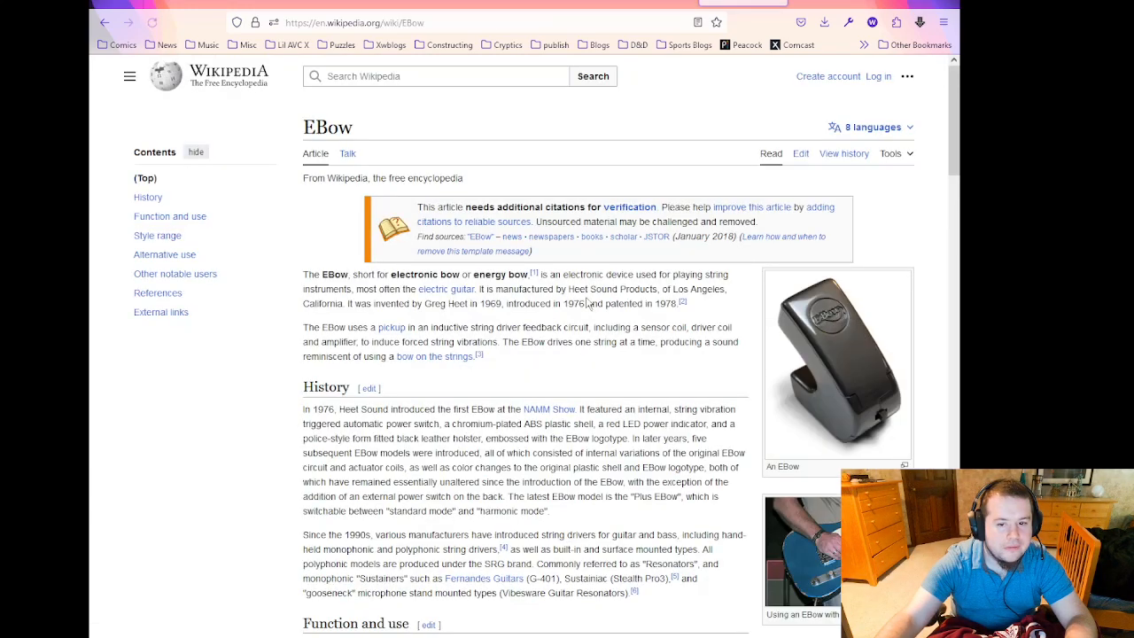
scroll(665, 314, "down", 3)
scroll(665, 314, "up", 3)
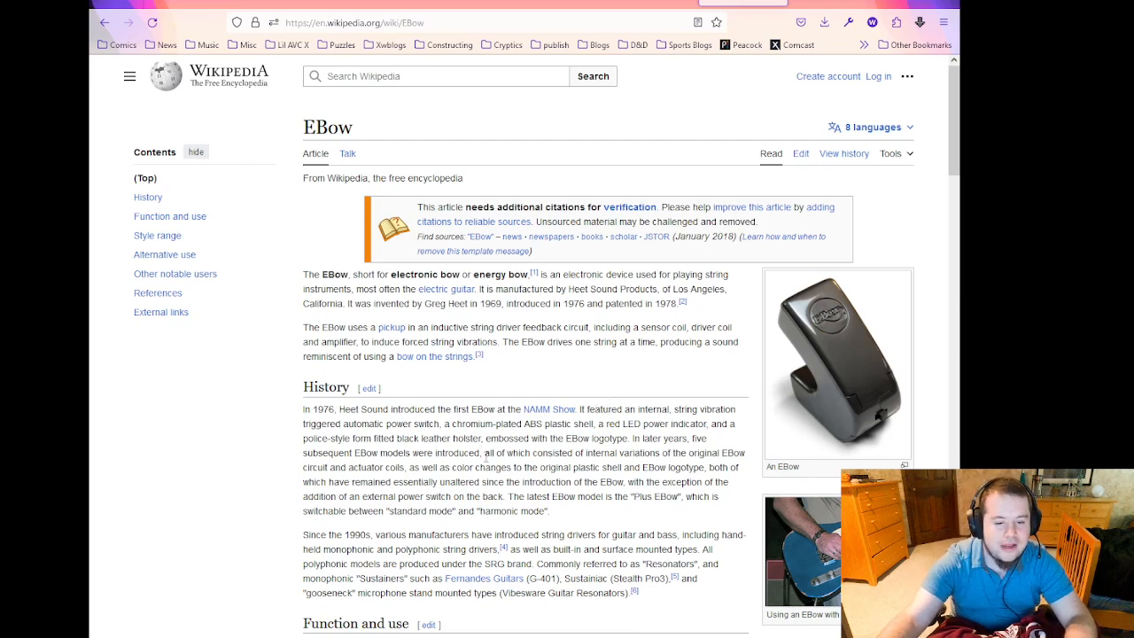
scroll(485, 458, "down", 3)
scroll(485, 458, "up", 3)
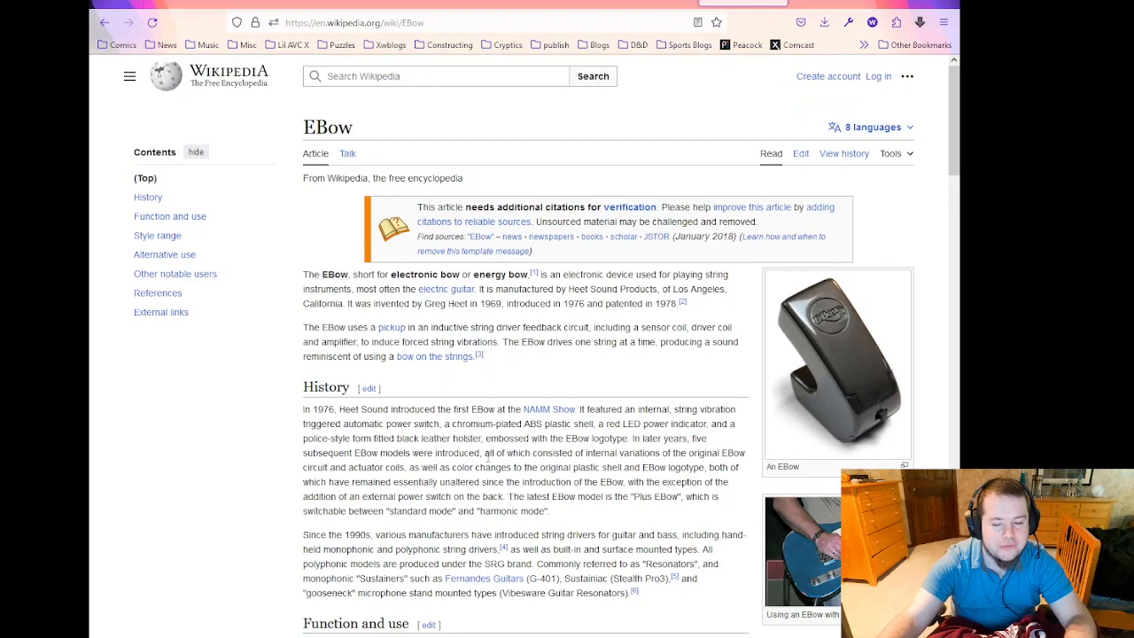
scroll(488, 457, "down", 3)
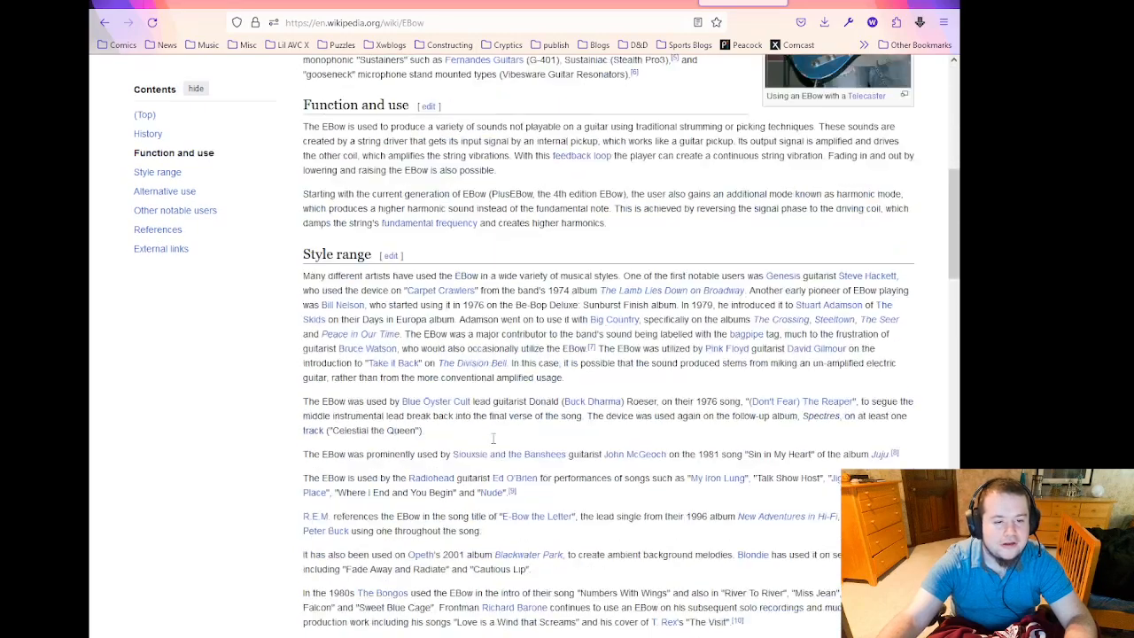
Read the EBow article's introduction, style range and other notable users sections, and switch back to the crossword construction app.
scroll(490, 448, "up", 3)
scroll(490, 438, "down", 3)
scroll(496, 440, "up", 3)
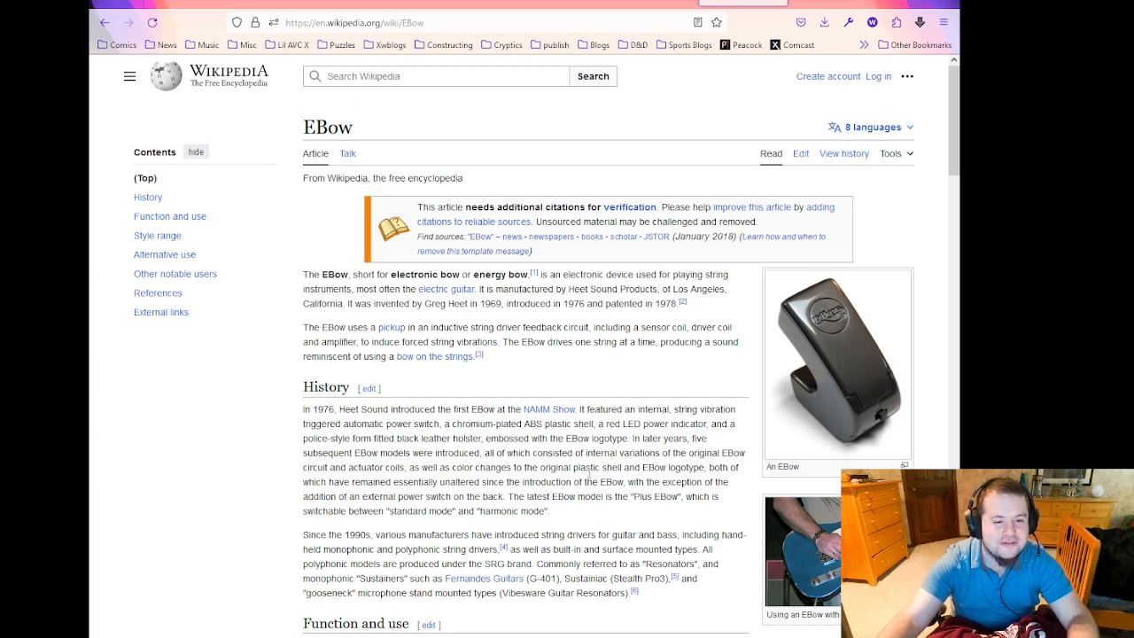
scroll(589, 454, "down", 7)
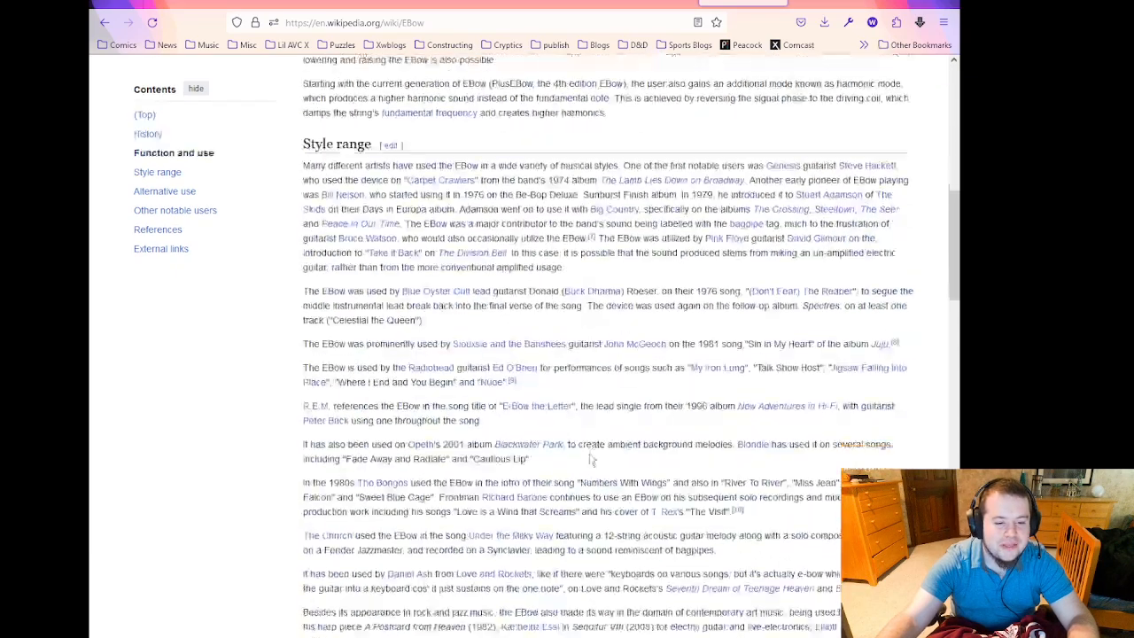
scroll(591, 456, "down", 8)
scroll(591, 456, "up", 5)
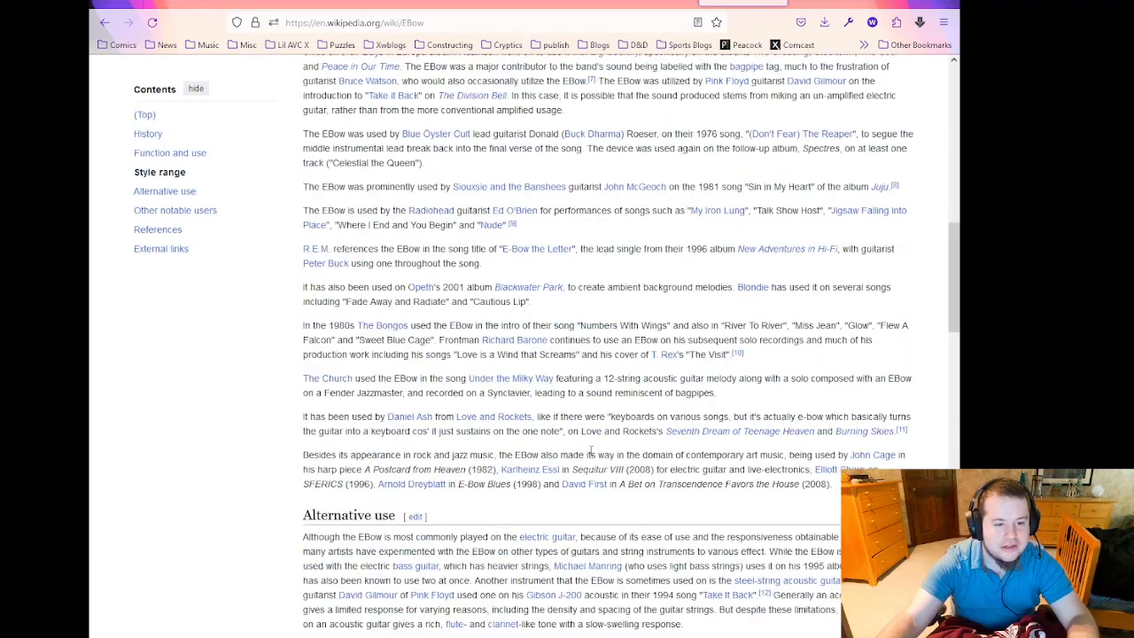
scroll(591, 454, "up", 3)
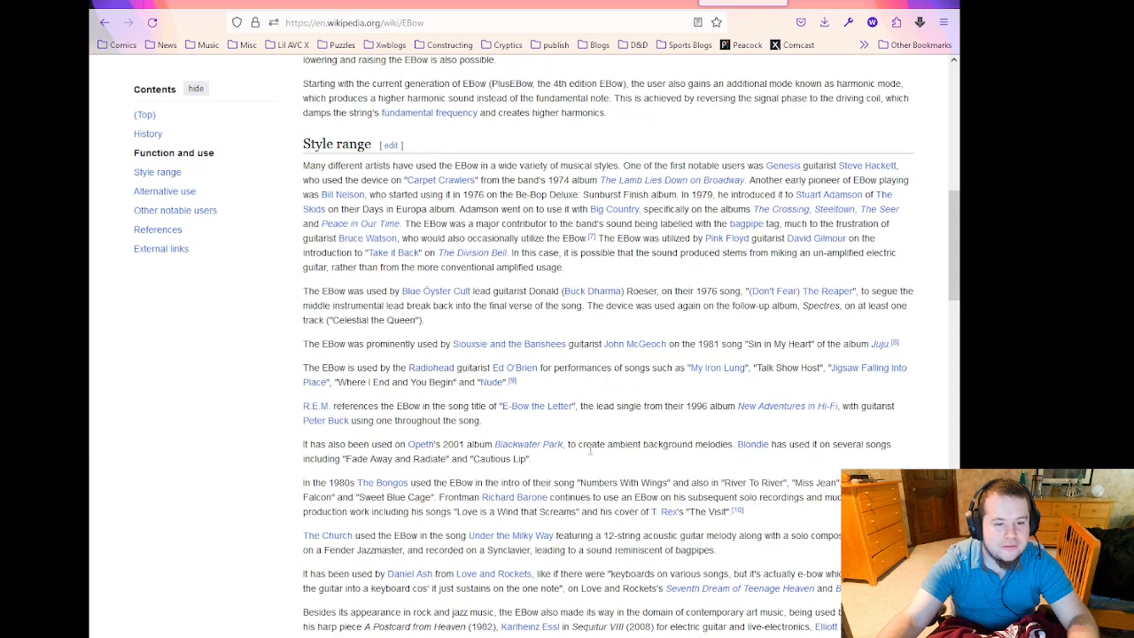
scroll(595, 443, "down", 3)
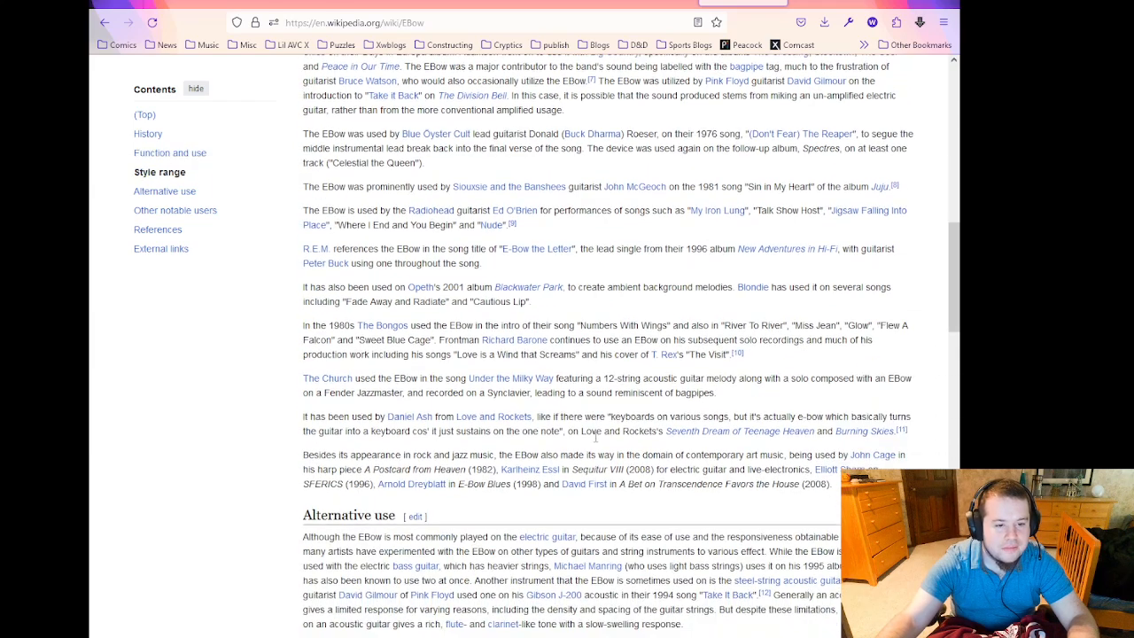
scroll(789, 505, "down", 15)
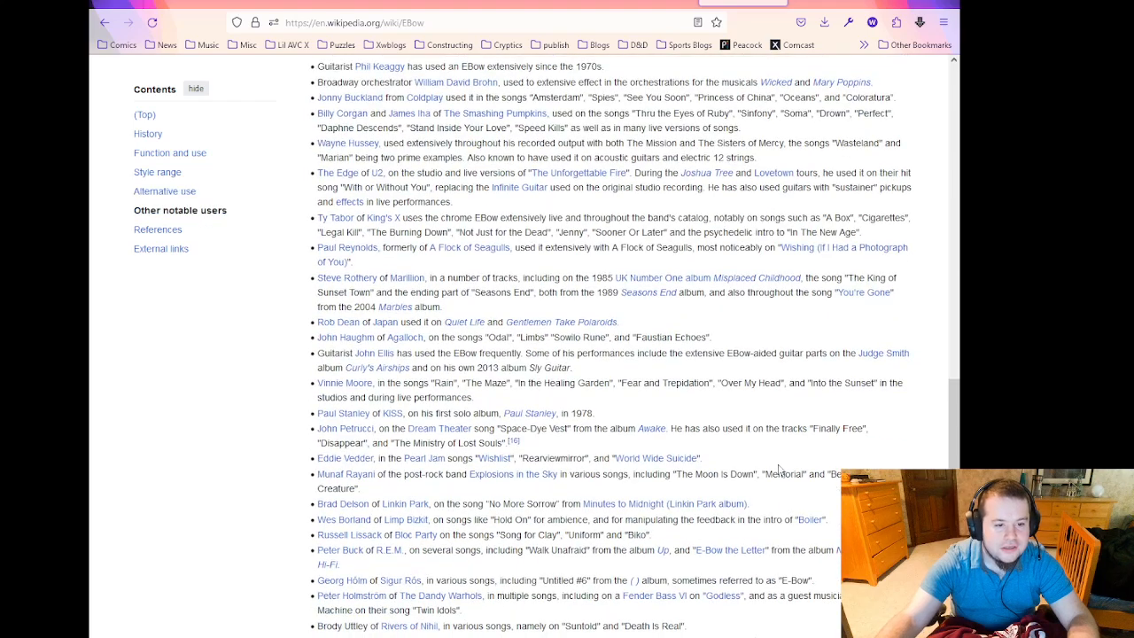
scroll(777, 470, "down", 3)
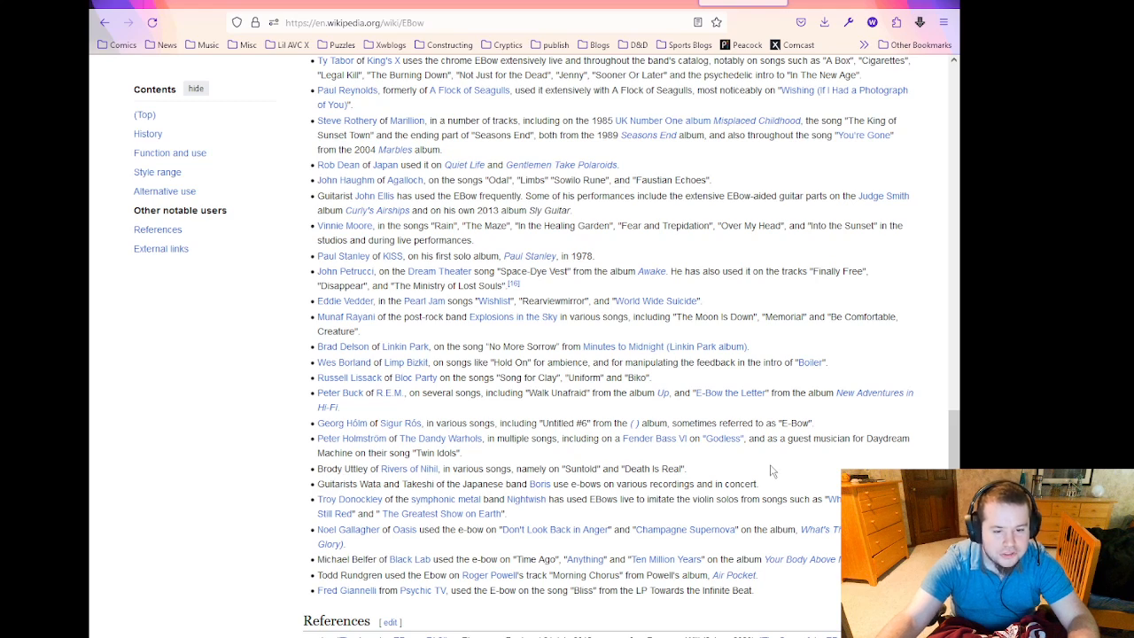
scroll(771, 472, "down", 3)
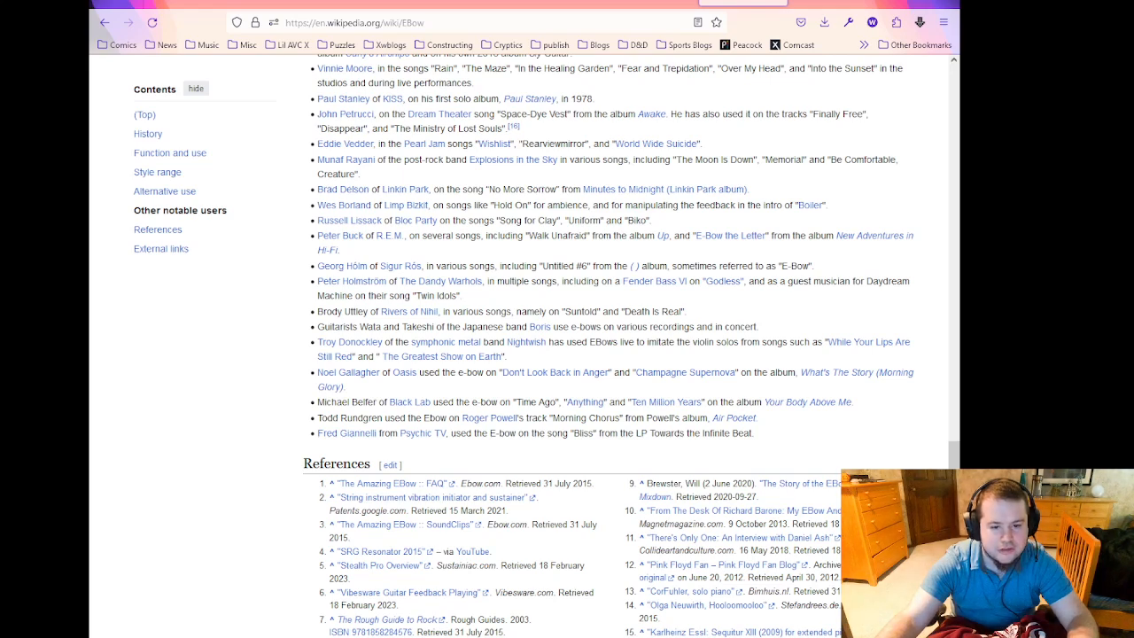
key("alt+Tab")
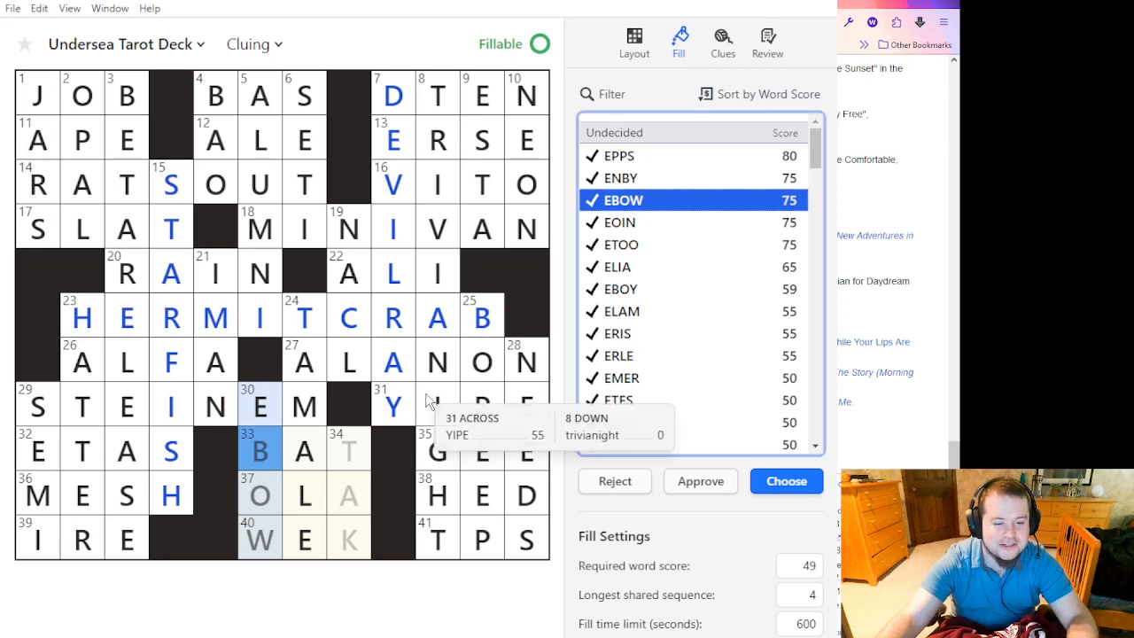
Choose ENBY for 30 Down, compare the fills for 37 Across, and choose BLT there.
left_click(693, 182)
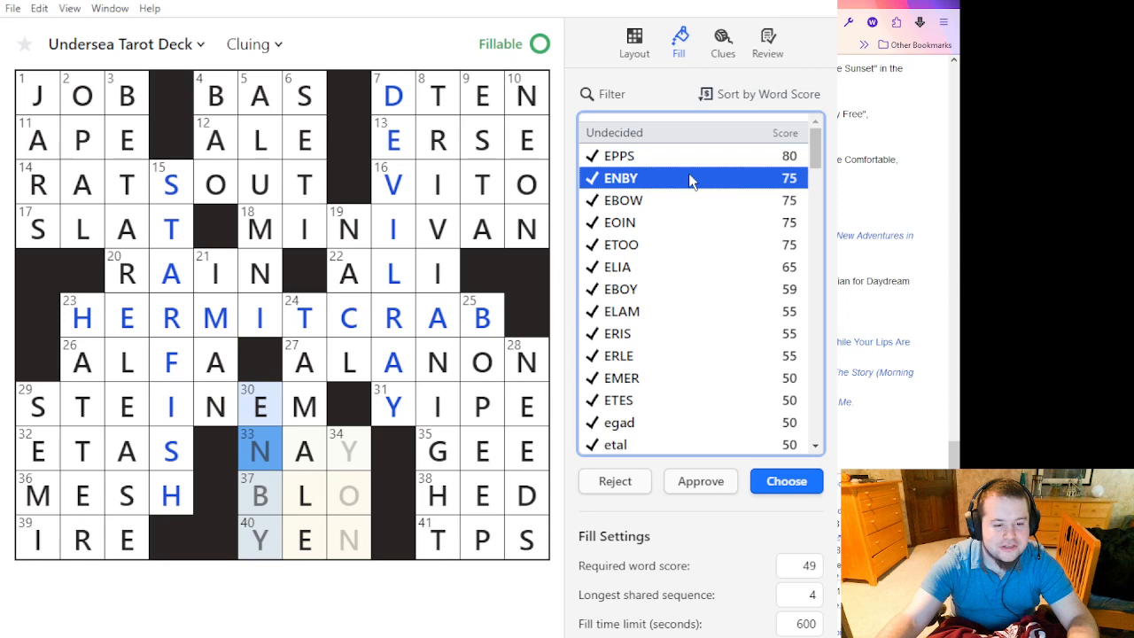
double_click(689, 173)
left_click(689, 175)
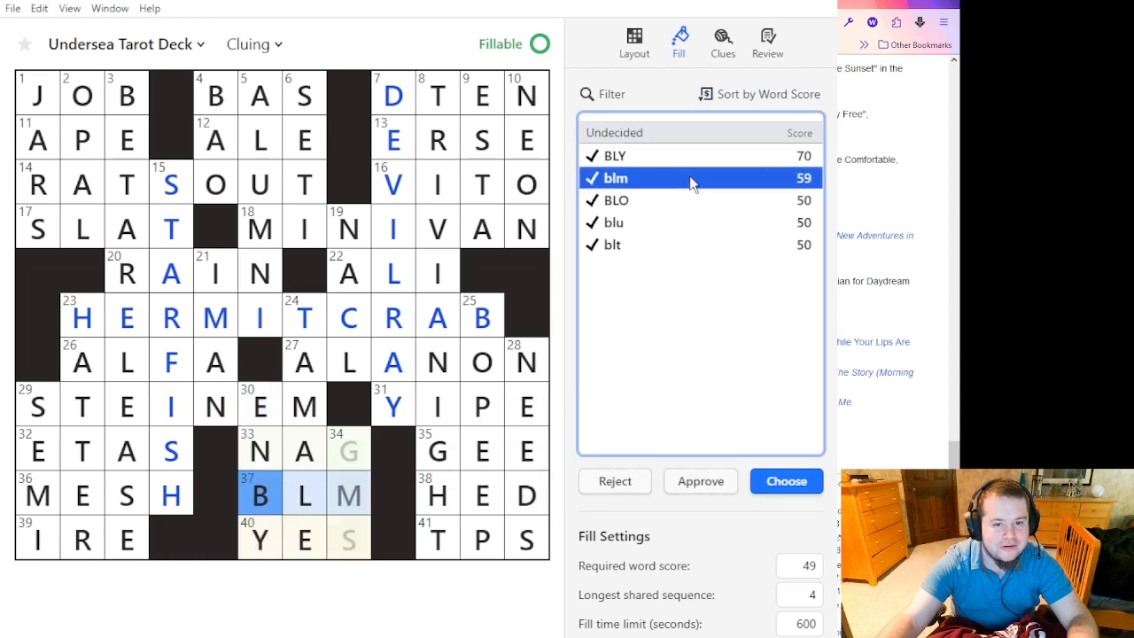
left_click(682, 202)
left_click(673, 223)
left_click(666, 245)
double_click(667, 244)
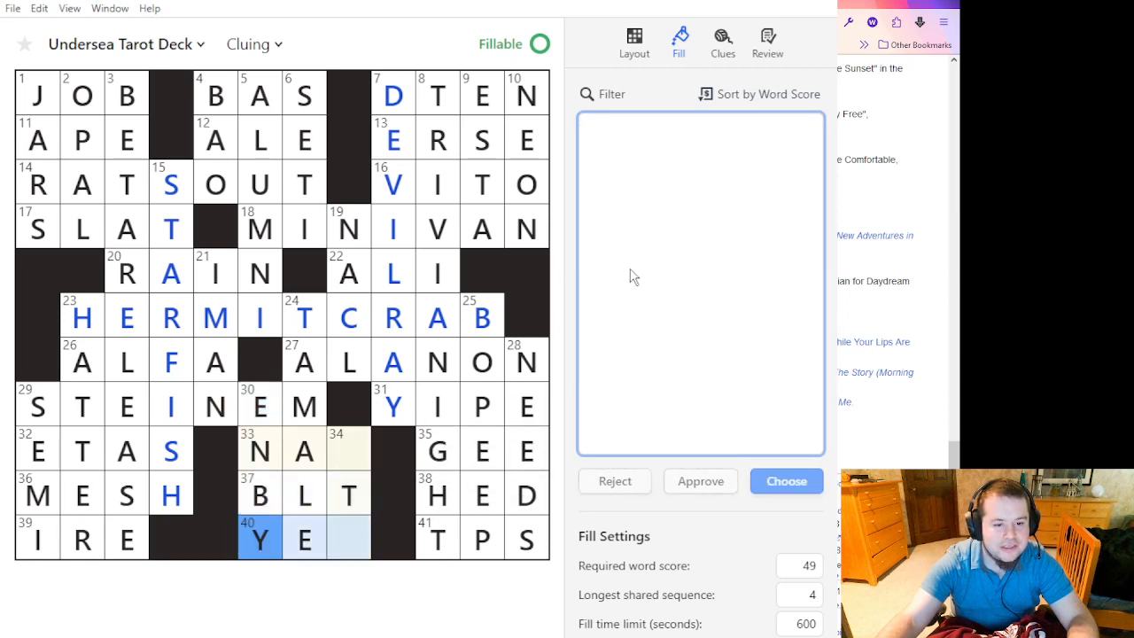
Preview the 34 Down candidates, including btw, wta, WTO, mta, pto, stp and eta.
left_click(353, 461)
left_click(352, 461)
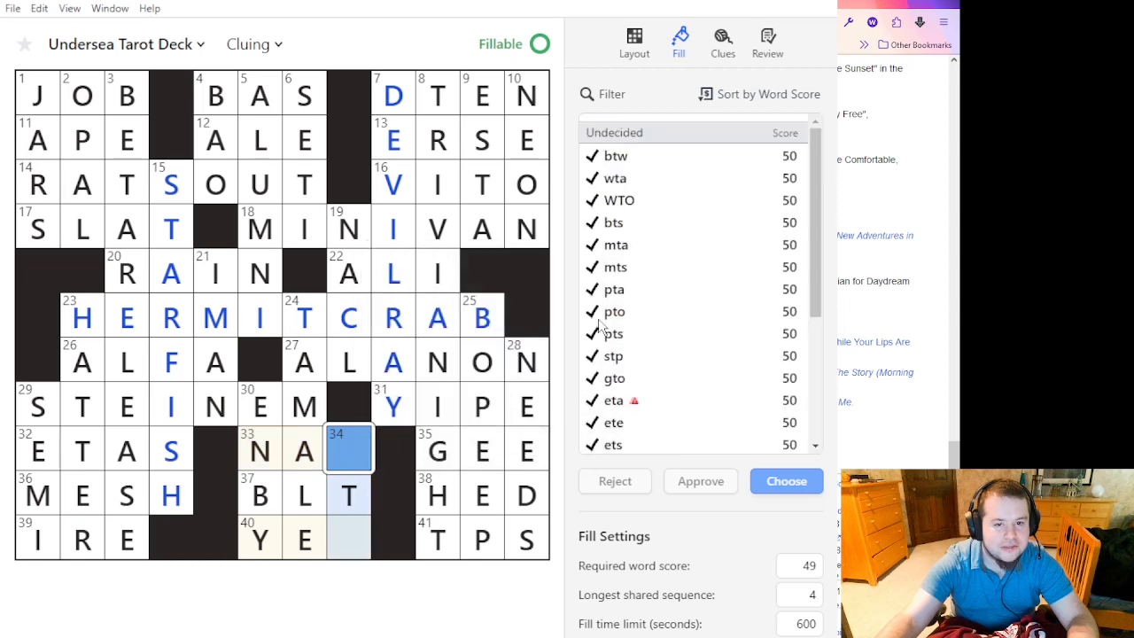
left_click(678, 161)
left_click(680, 178)
left_click(678, 201)
left_click(678, 244)
left_click(679, 311)
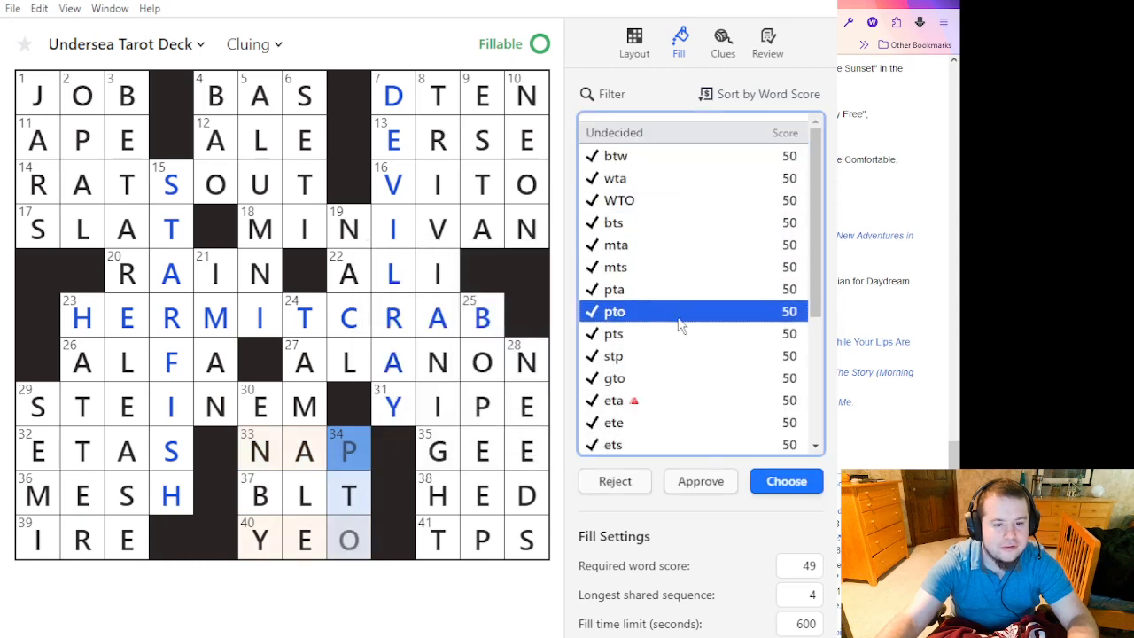
left_click(682, 356)
scroll(683, 359, "down", 3)
left_click(682, 334)
left_click(676, 266)
left_click(678, 201)
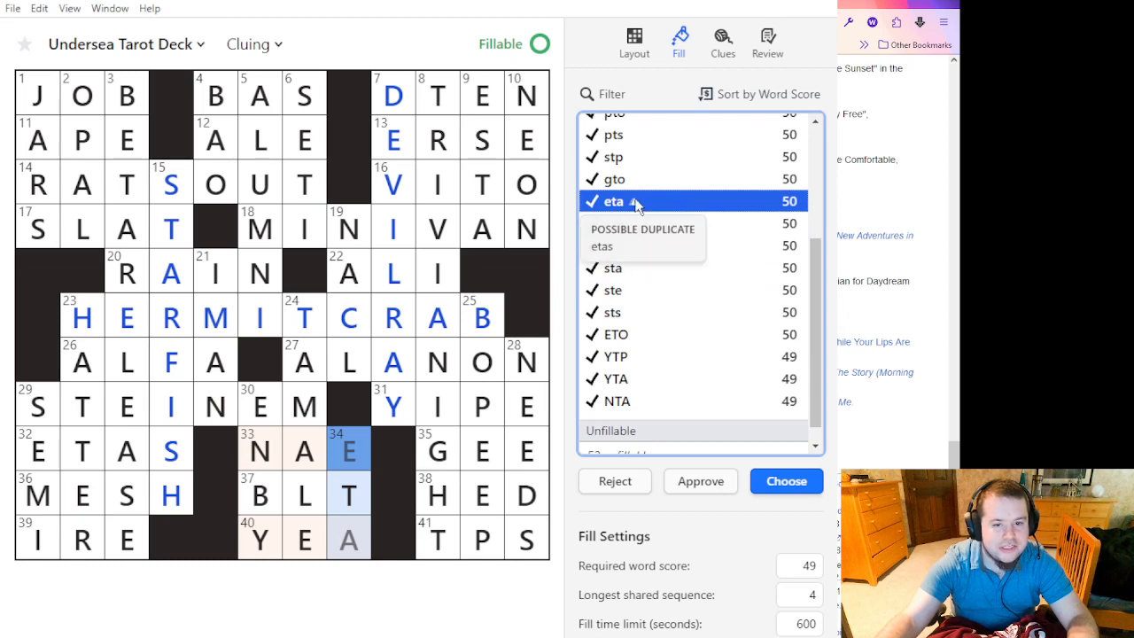
Compare ets, eta, gto, mta and WTO as fills for 34 Down.
left_click(702, 313)
left_click(697, 247)
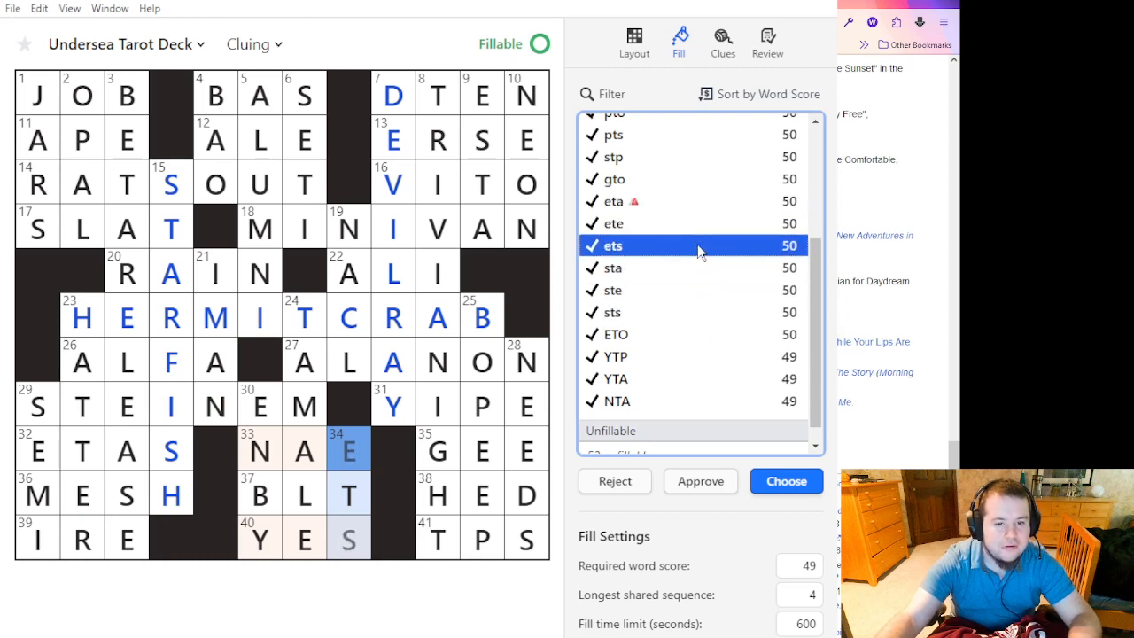
left_click(697, 203)
left_click(697, 182)
scroll(696, 184, "up", 3)
left_click(695, 198)
left_click(693, 246)
left_click(700, 206)
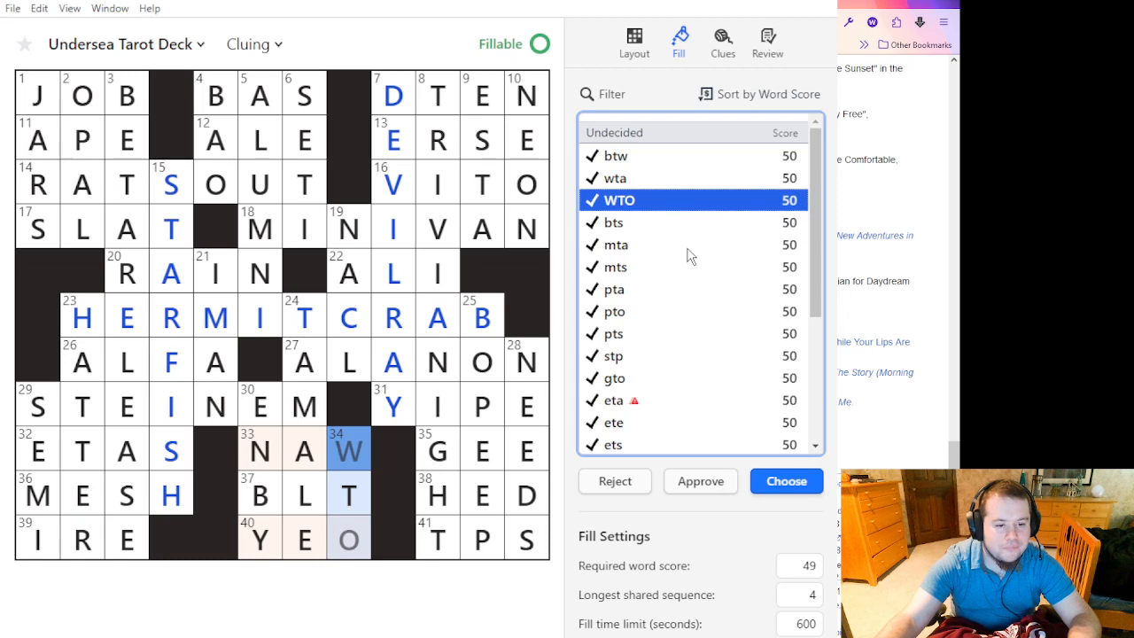
Undo the BLT and ENBY choices, and preview ETOO for 30 Down.
key("ctrl+z")
key("ctrl+z")
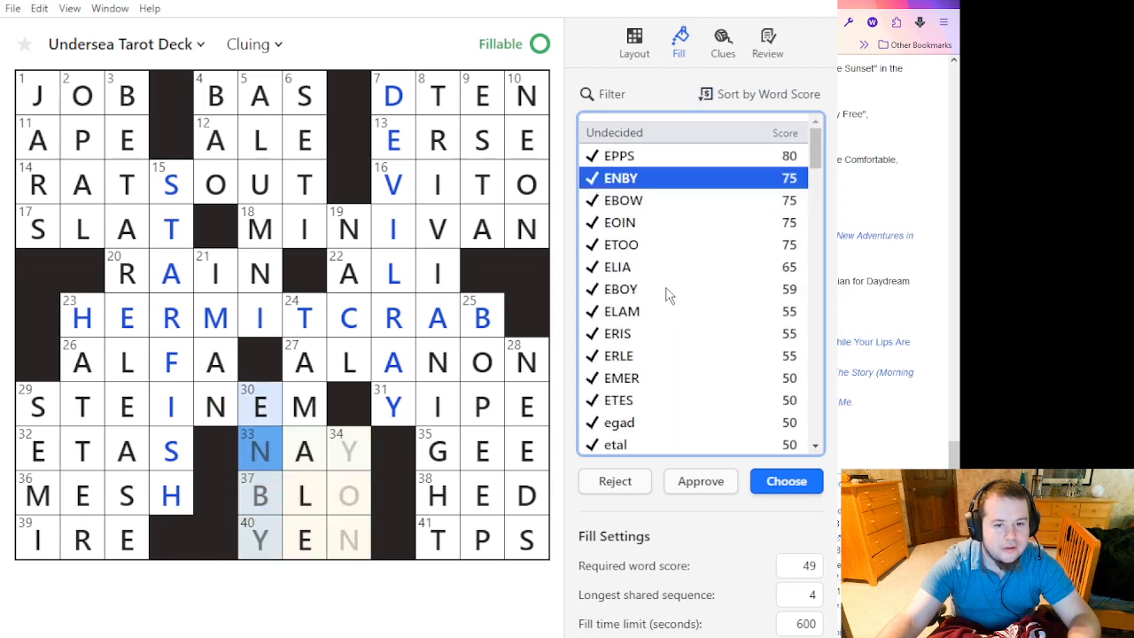
left_click(684, 250)
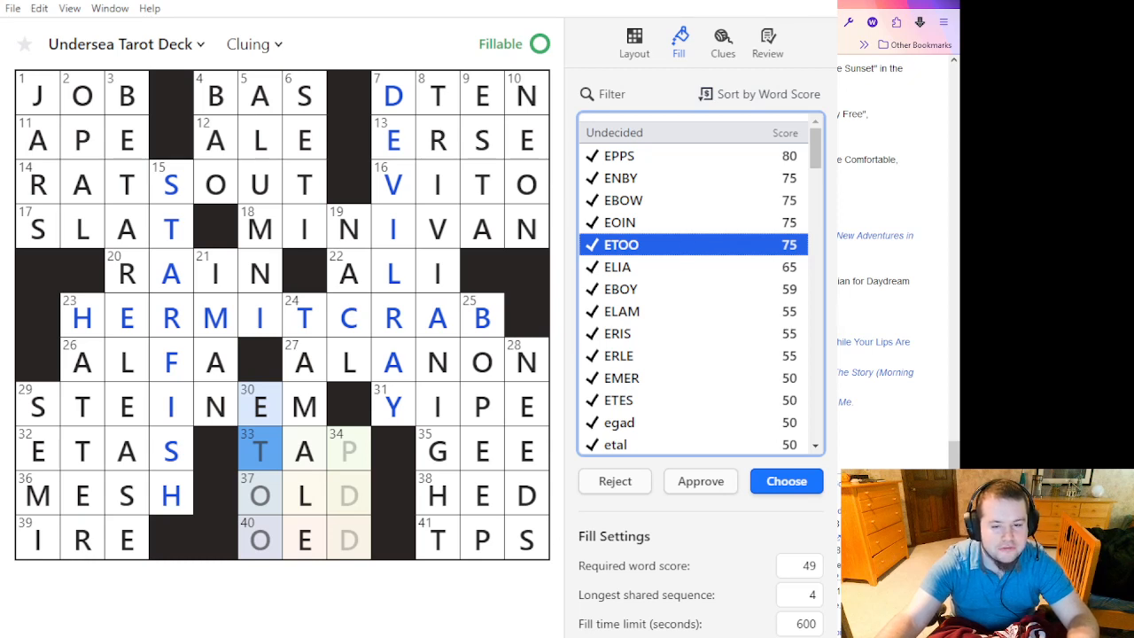
Enter BLT at 37 Across and add the letters B and W to make BTW at 34 Down.
left_click(306, 505)
left_click(279, 498)
type("BLT")
left_click(355, 458)
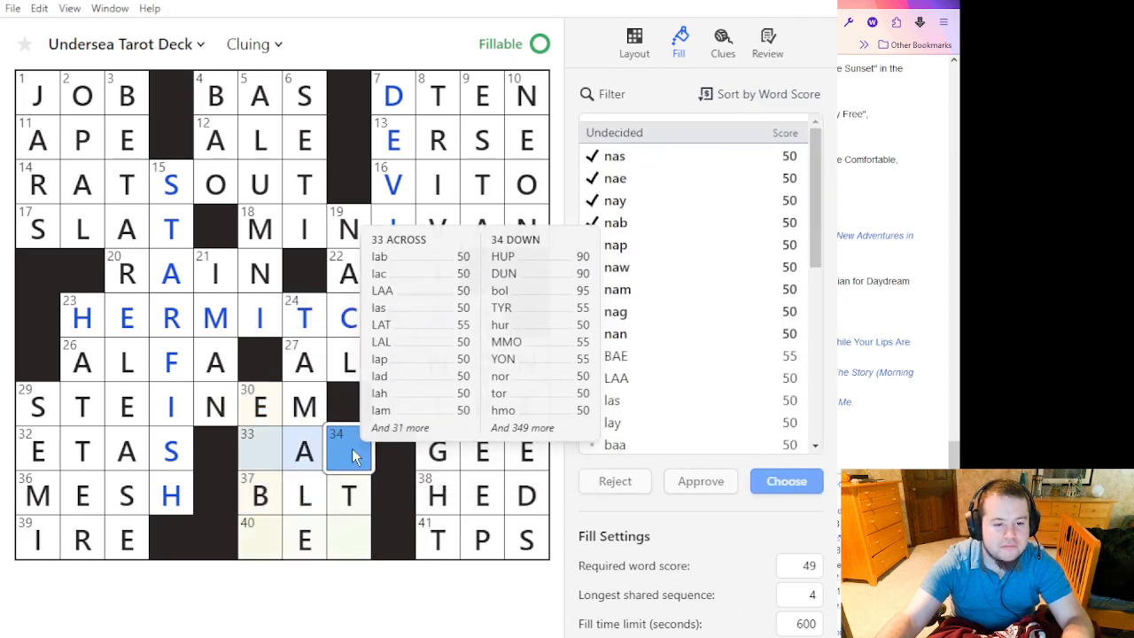
left_click(355, 459)
type("B")
left_click(346, 530)
left_click(346, 530)
type("W")
Fill 40 Across with YEW and choose NAB for 33 Across.
left_click(259, 537)
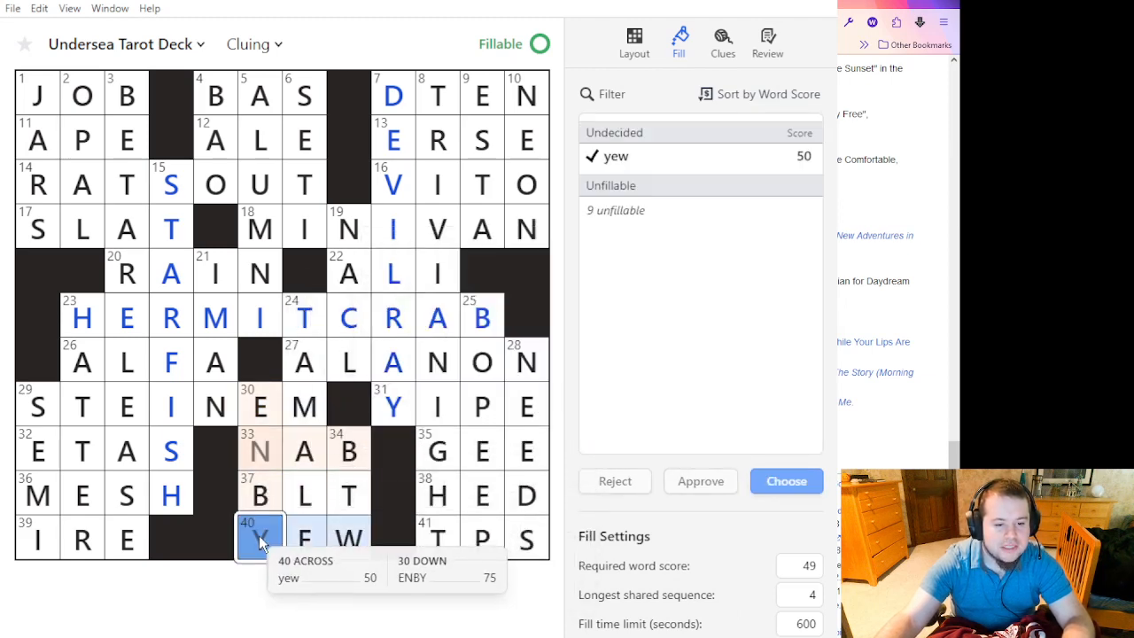
type("YEW")
left_click(269, 467)
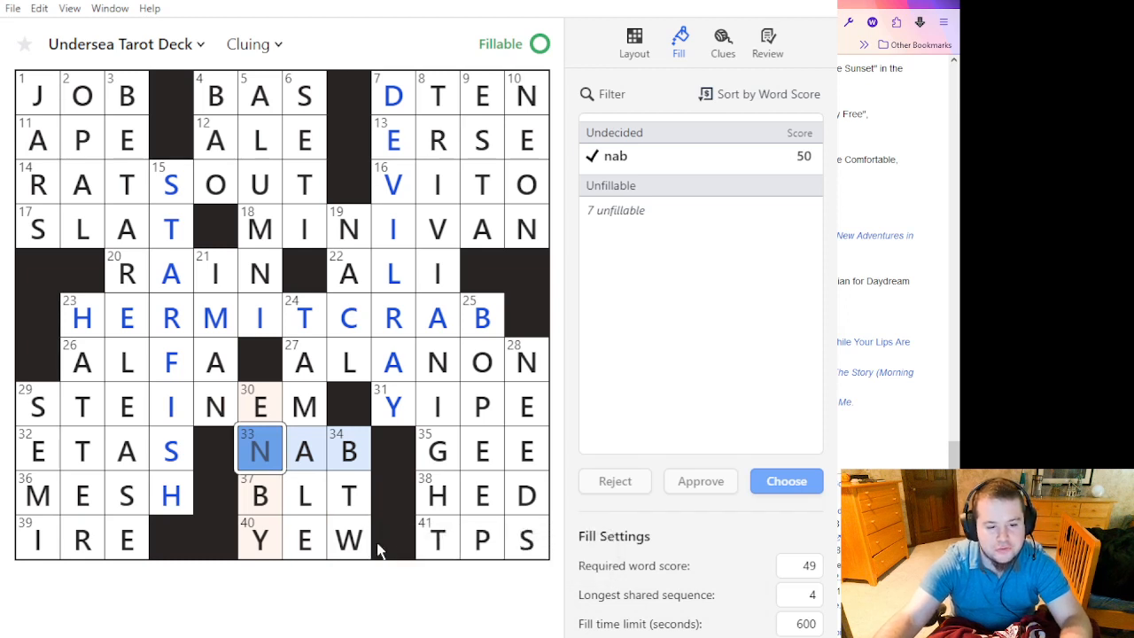
key("Return")
Undo the NAB choice and clear the trial letters from 34 Down, 37 Across and 40 Across.
left_click(348, 501)
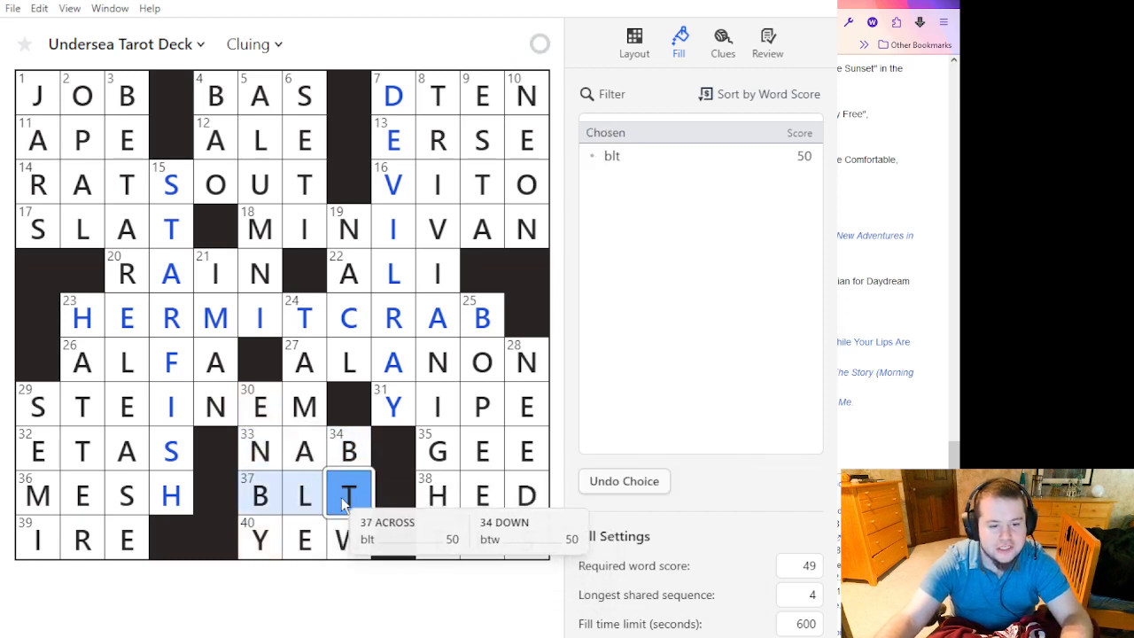
key("Return")
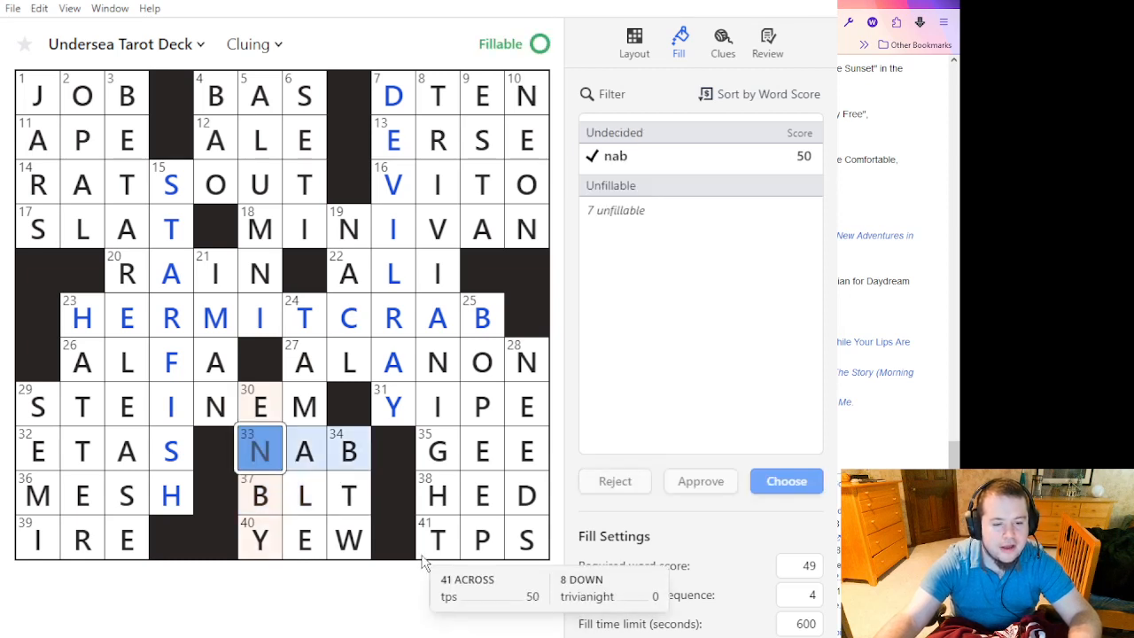
left_click(351, 500)
key("BackSpace")
left_click(265, 505)
key("BackSpace")
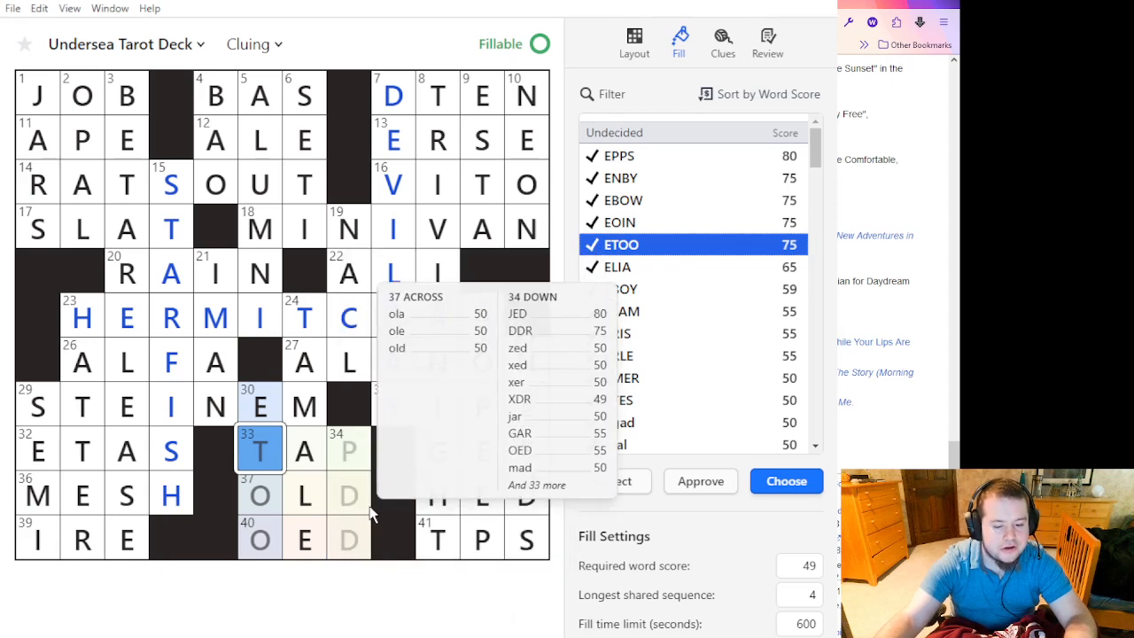
Preview EMER, ETES, eres, eyed, EGAL and ewan as candidates for 30 Down.
left_click(706, 378)
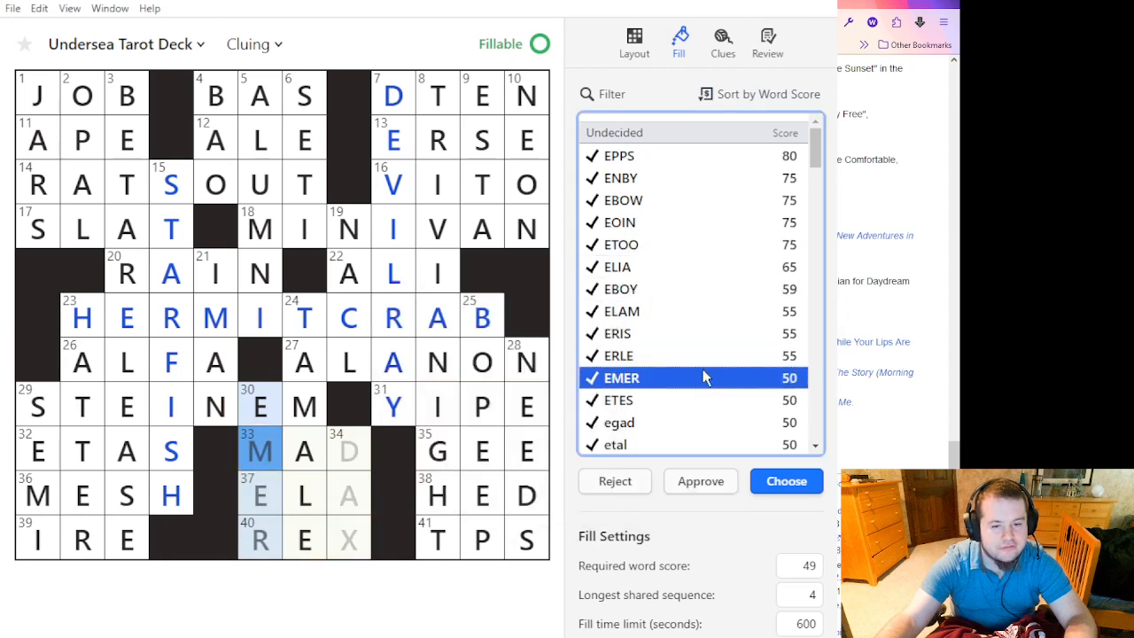
left_click(709, 400)
scroll(709, 403, "down", 3)
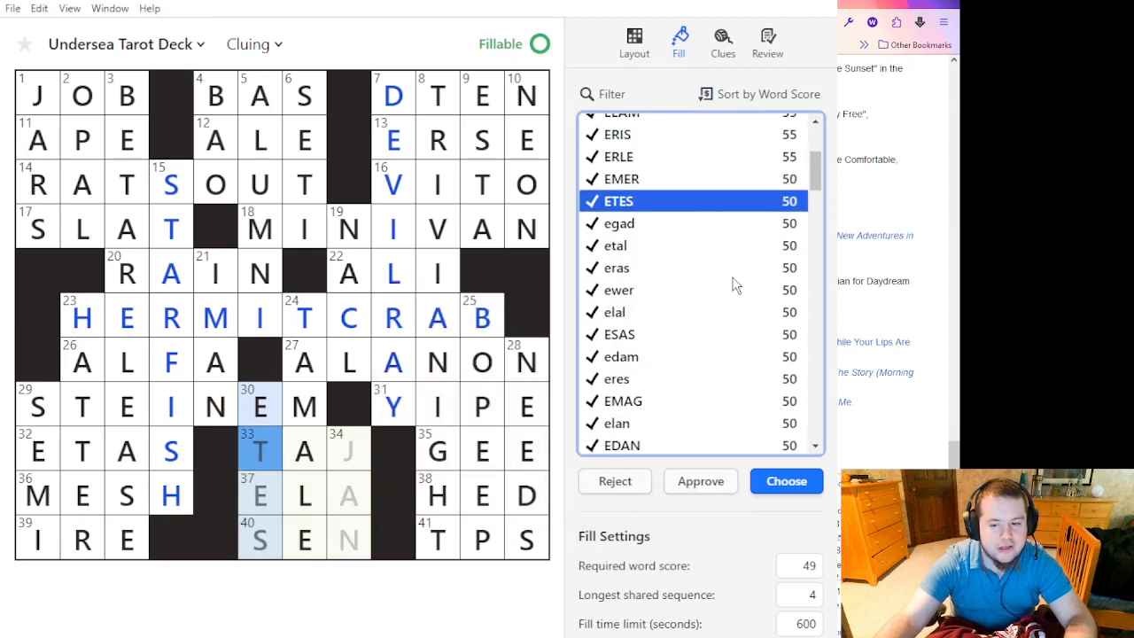
left_click(725, 375)
scroll(723, 344, "up", 3)
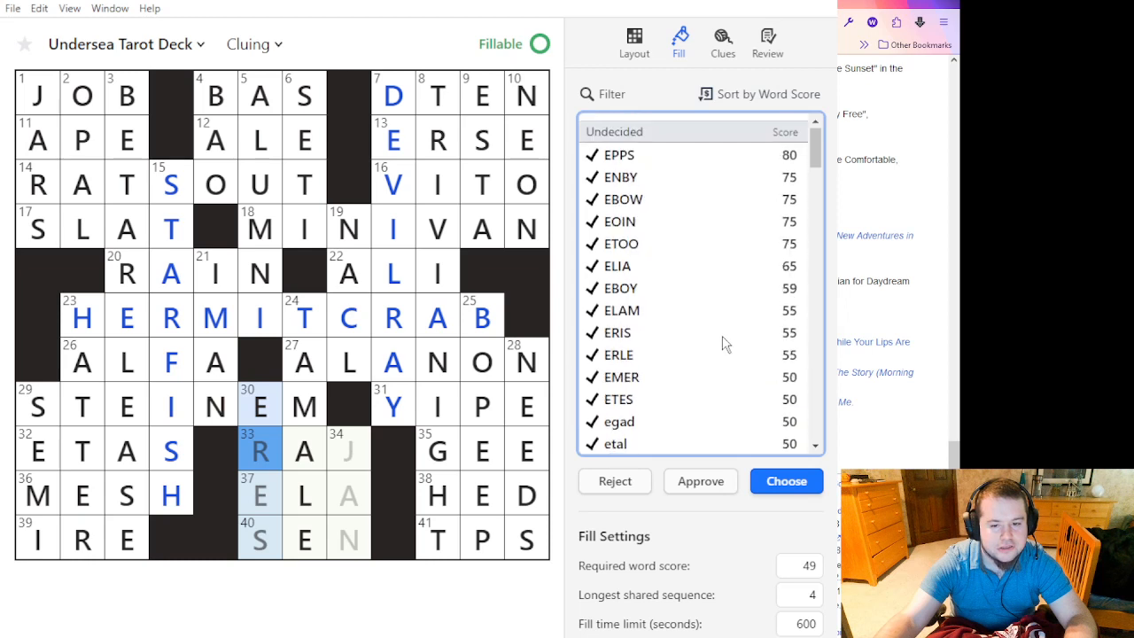
scroll(722, 350, "down", 5)
scroll(722, 354, "up", 3)
left_click(721, 357)
left_click(722, 402)
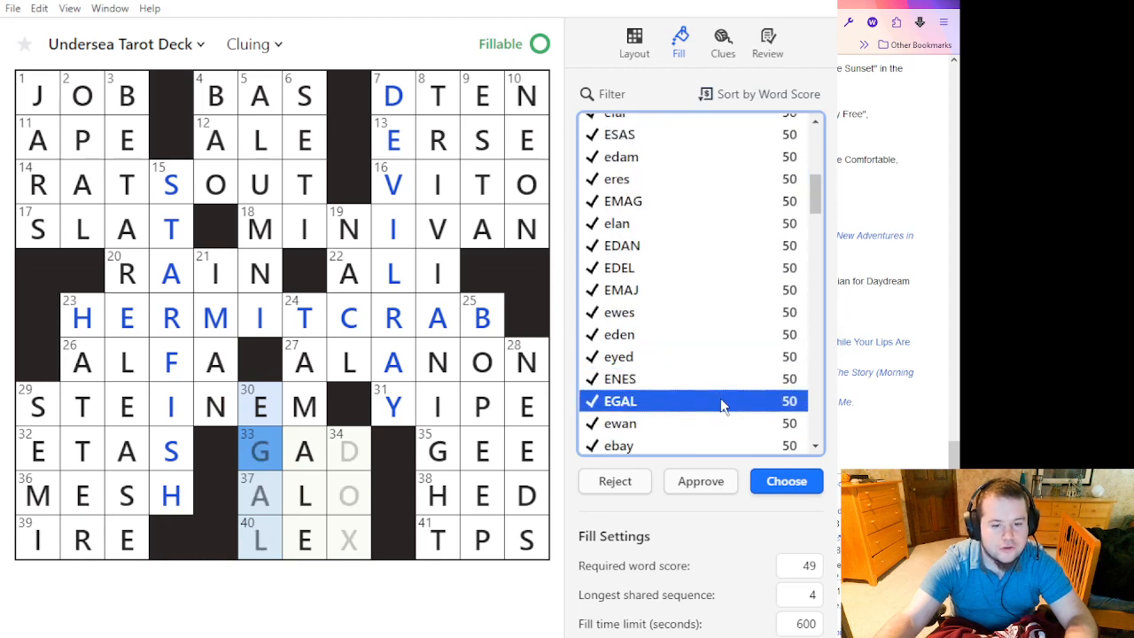
left_click(722, 423)
Sort the 30 Down fill candidates by recommended order.
left_click(792, 94)
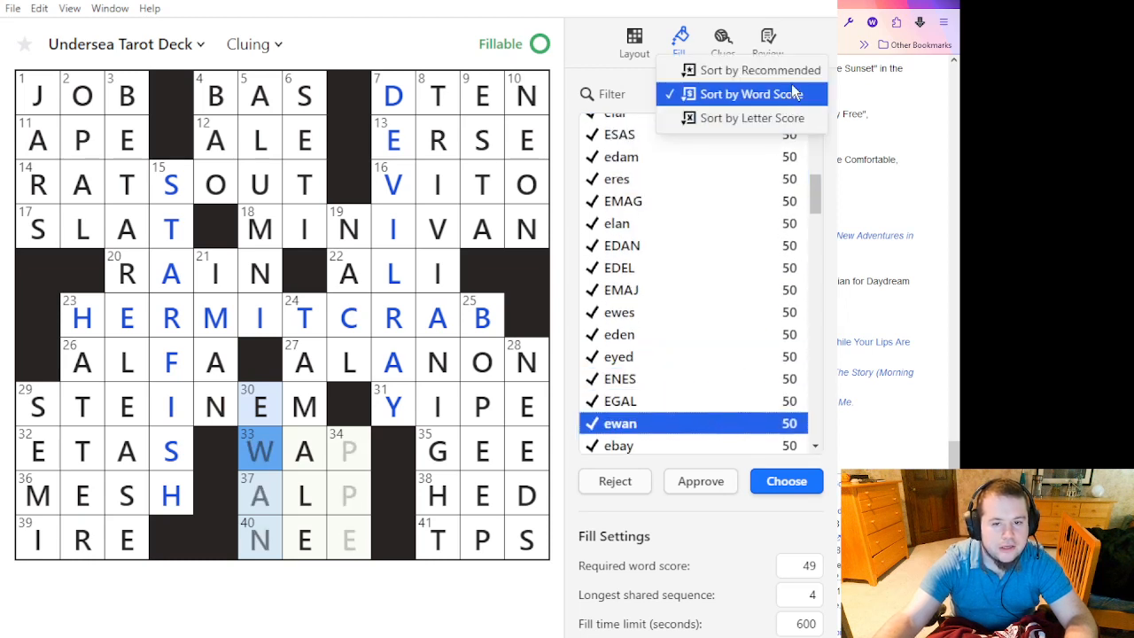
left_click(794, 92)
left_click(793, 92)
left_click(780, 70)
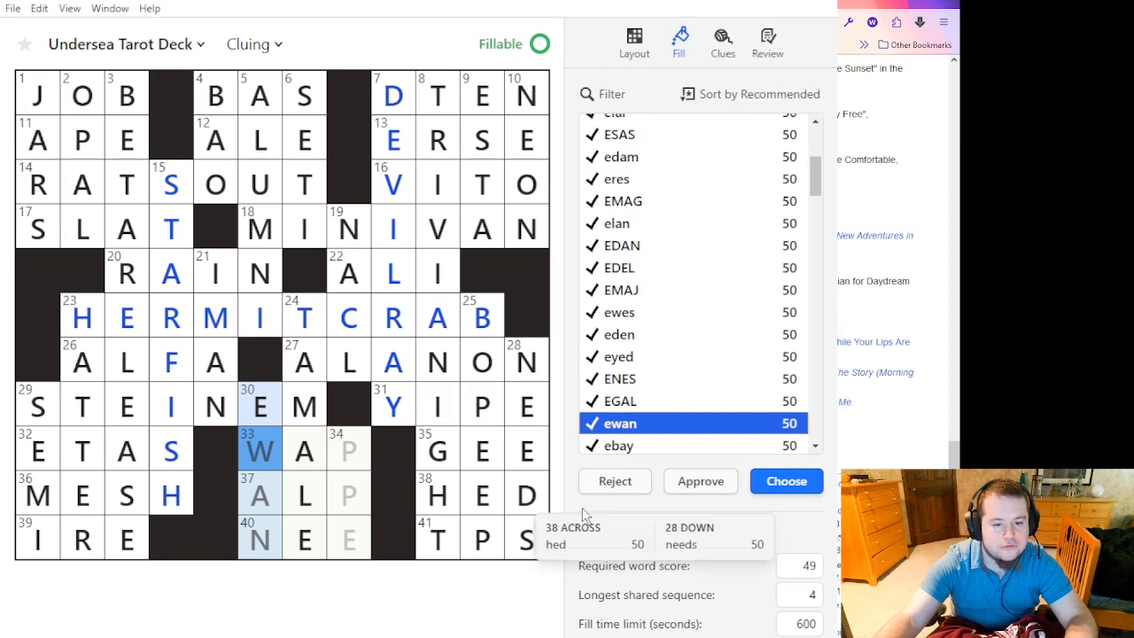
Preview edam, ewan, egan and emmy as 30 Down fills from the re-sorted candidates.
scroll(668, 390, "up", 5)
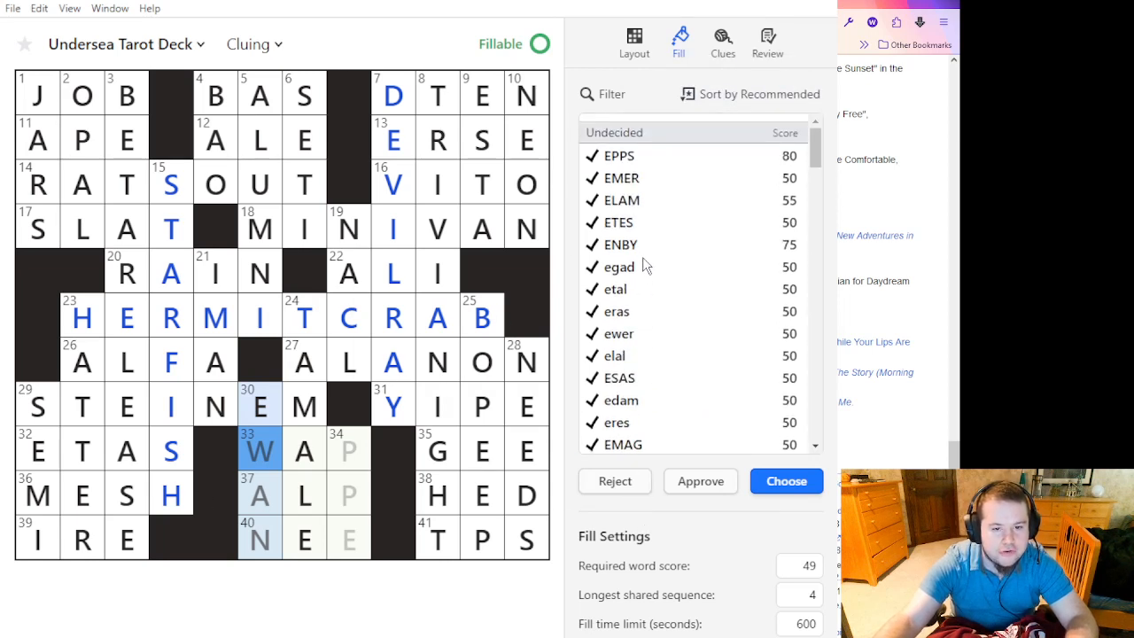
left_click(645, 406)
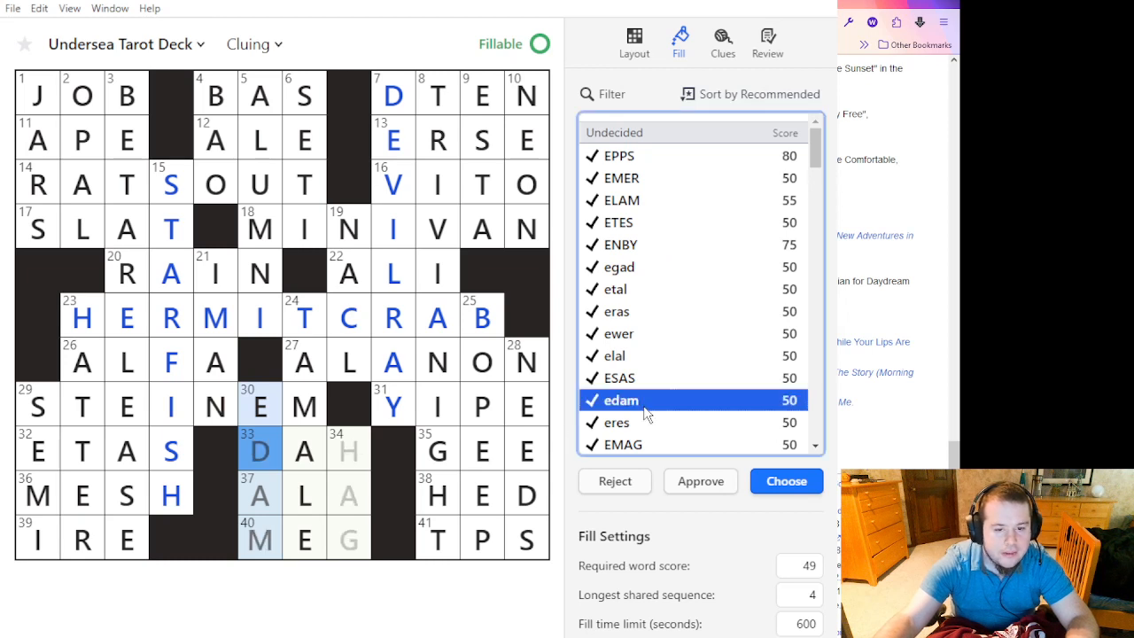
scroll(672, 354, "down", 5)
left_click(676, 312)
left_click(707, 274)
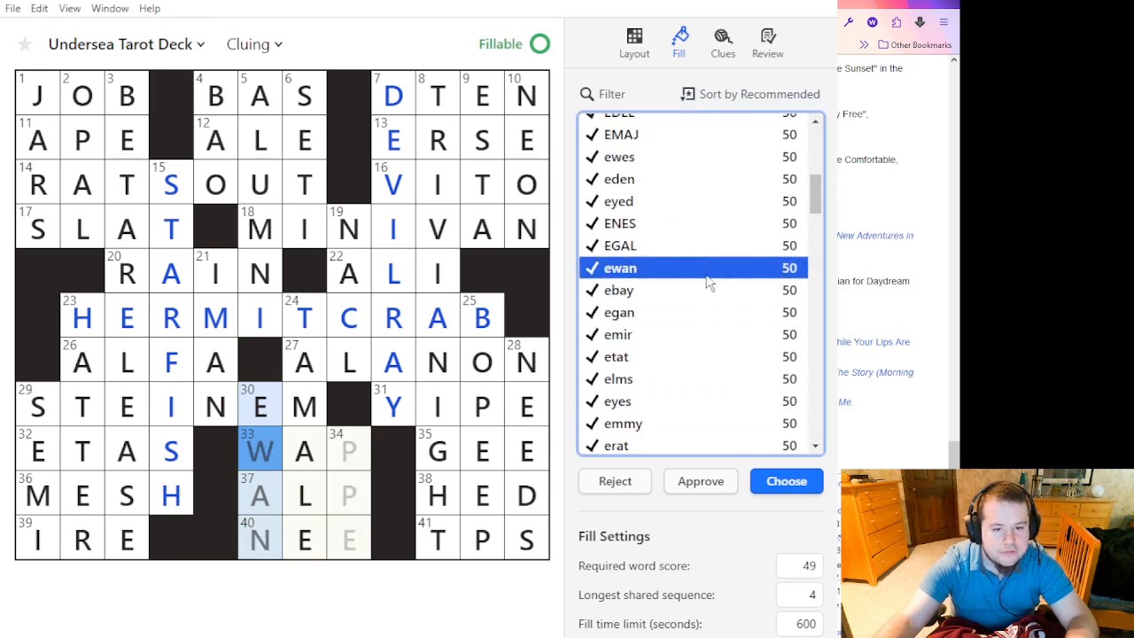
left_click(700, 312)
left_click(657, 426)
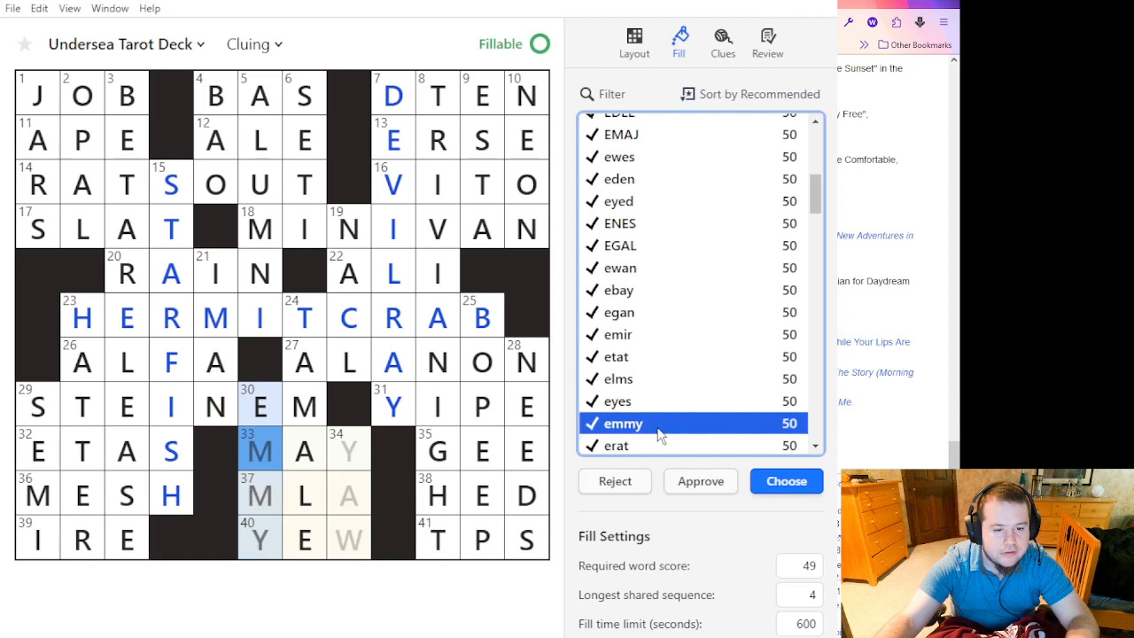
Preview epee and ever for 30 Down and try EVER as the fill.
scroll(663, 417, "down", 3)
left_click(671, 294)
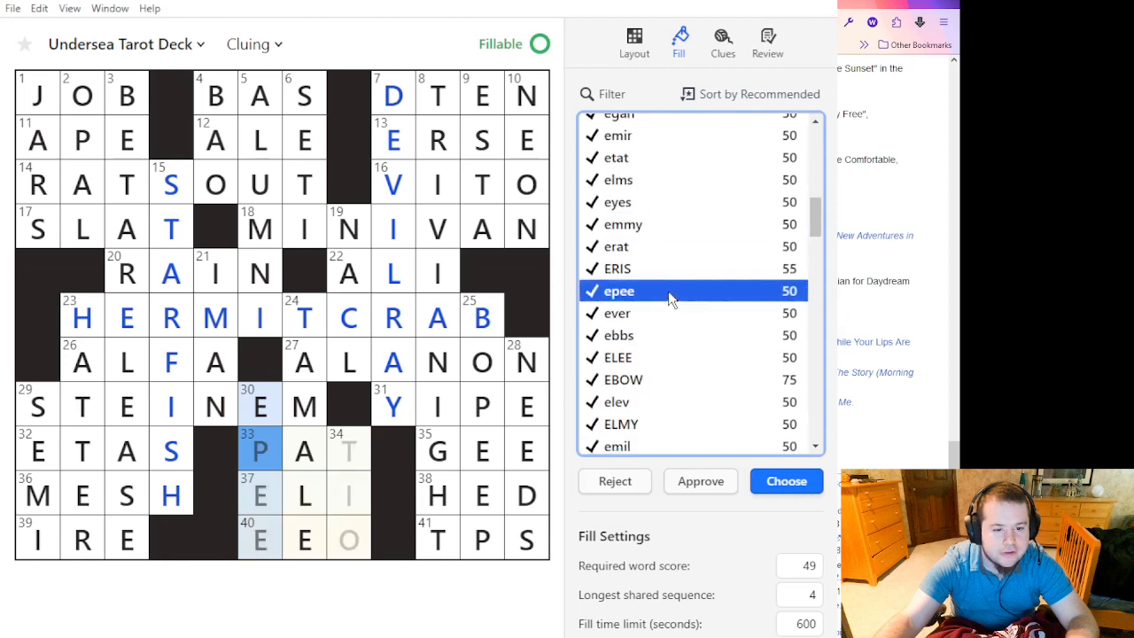
left_click_drag(671, 298, 683, 330)
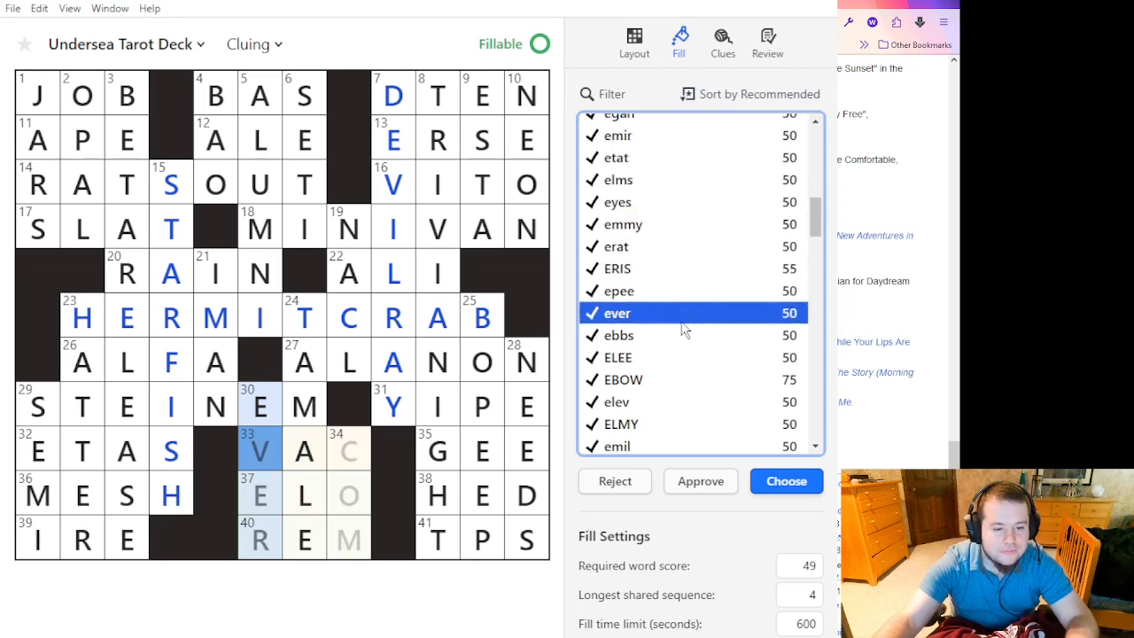
double_click(682, 322)
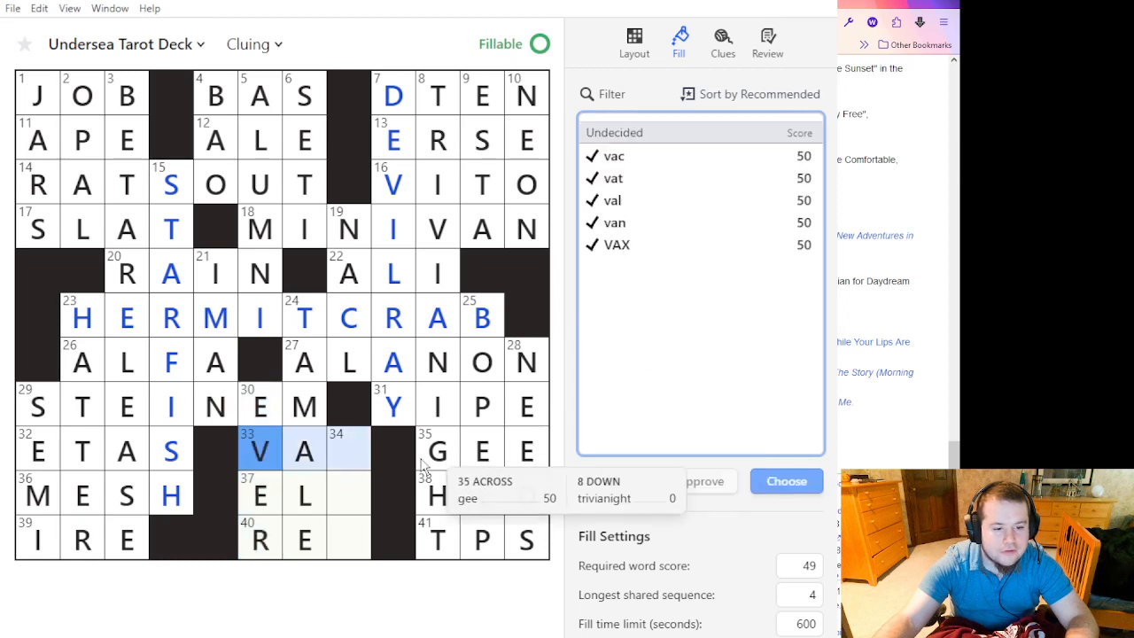
Try VAC at 33 Across and preview eli for 37 Across and cox for 34 Down.
left_click(350, 452)
left_click(634, 153)
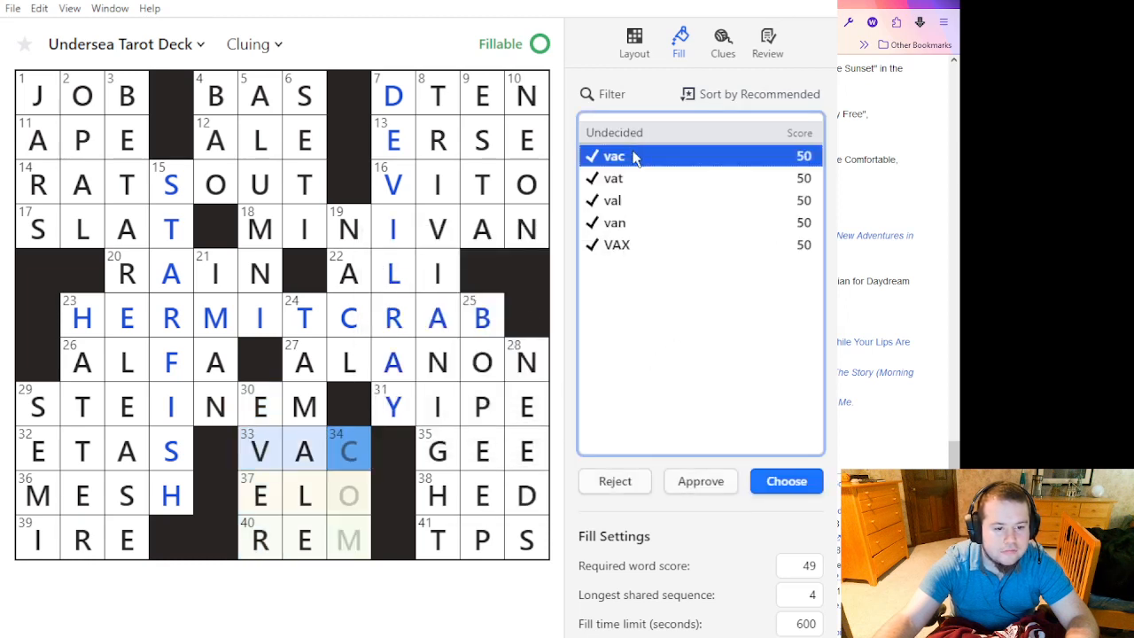
left_click(259, 495)
left_click(636, 201)
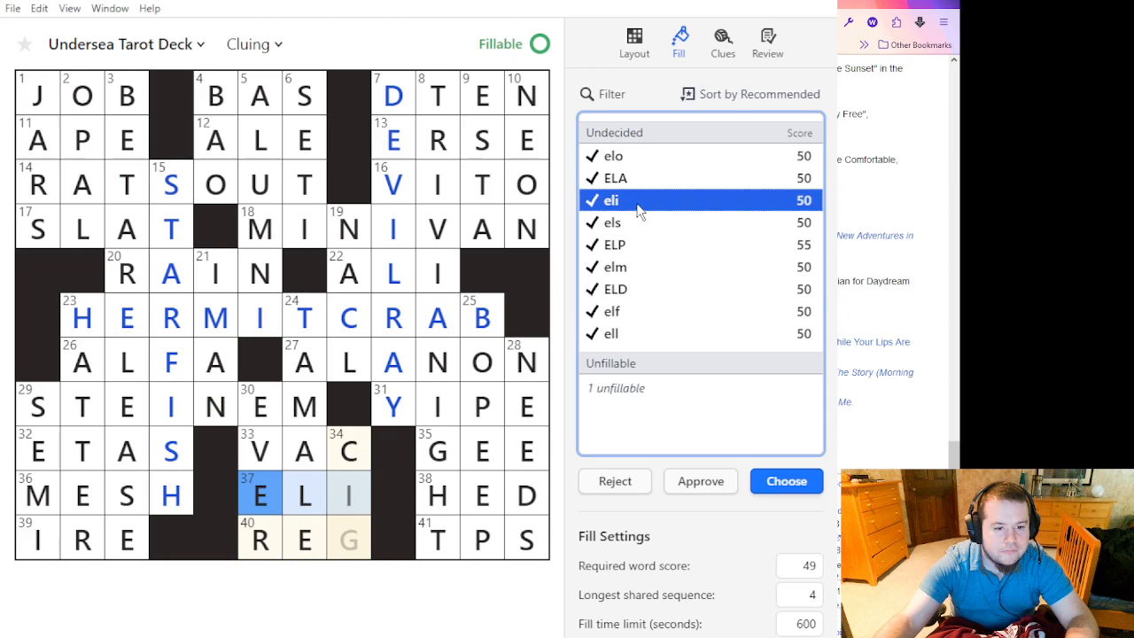
left_click(352, 532)
left_click(653, 180)
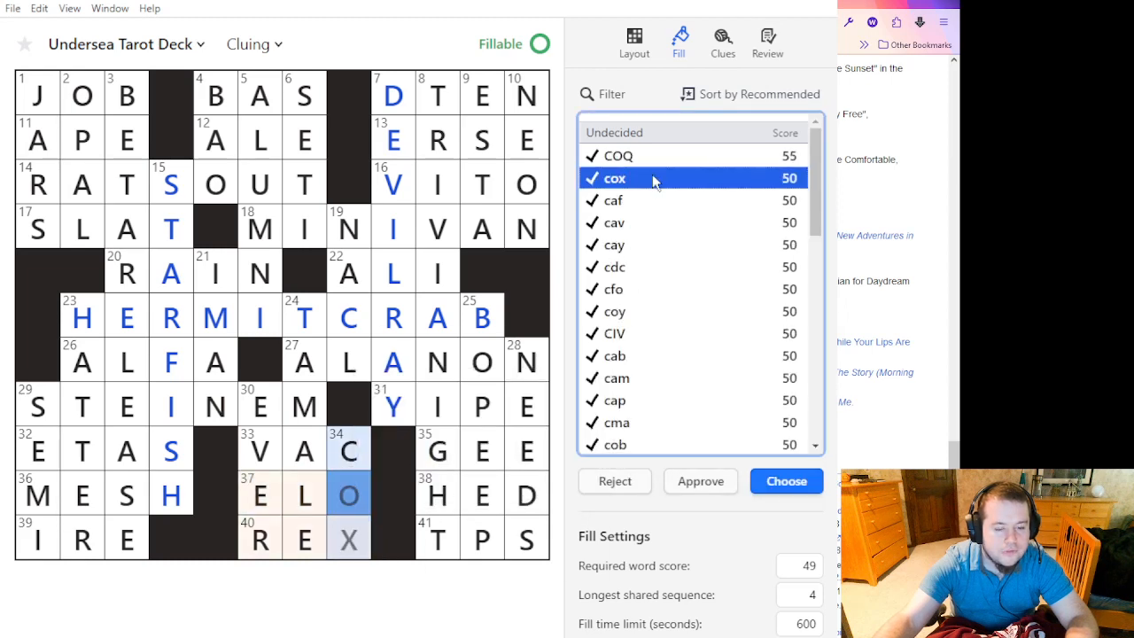
Fill 30 Down with ENBY and 34 Down with BTW, completing NAB, BLT and YEW across.
left_click(260, 451)
type("nby")
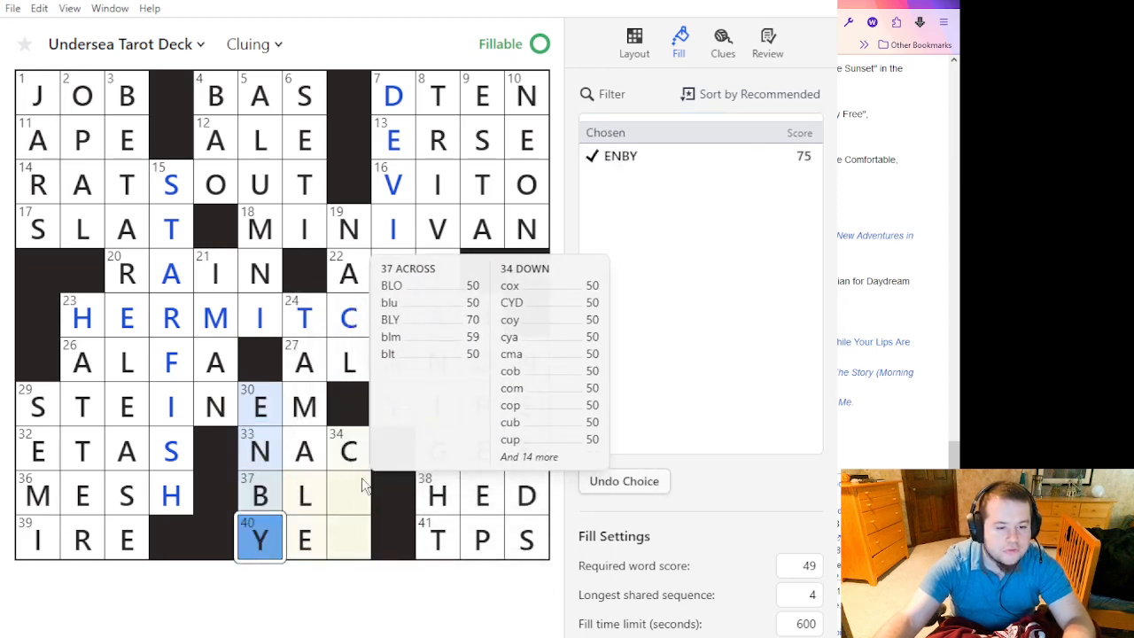
double_click(362, 483)
type("t")
left_click(361, 453)
left_click(362, 453)
type("b")
left_click(349, 547)
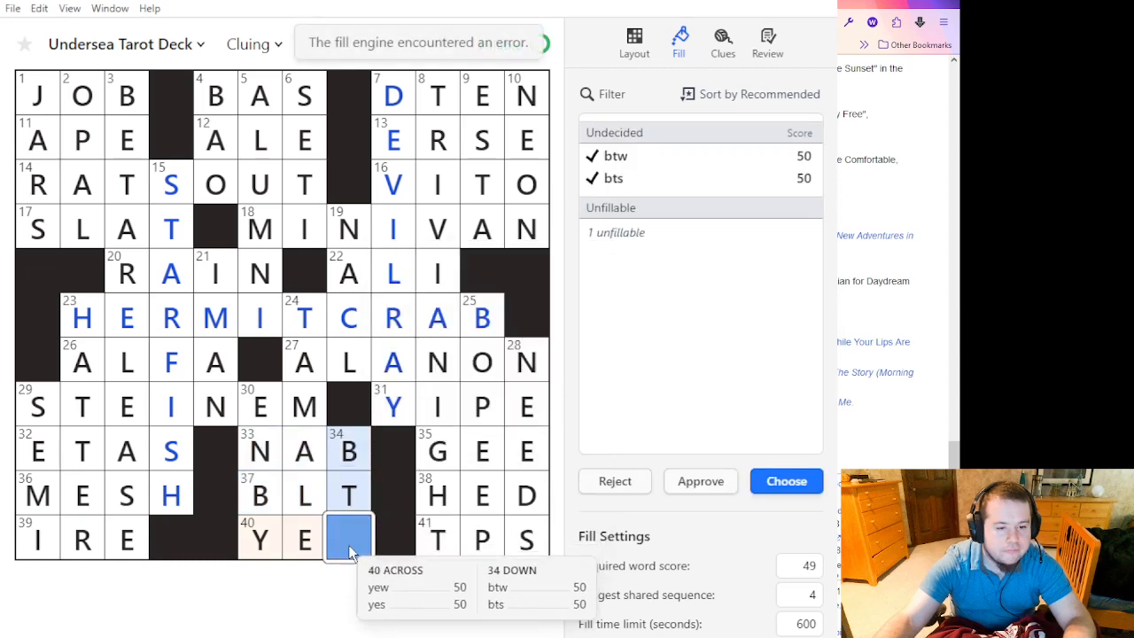
type("w")
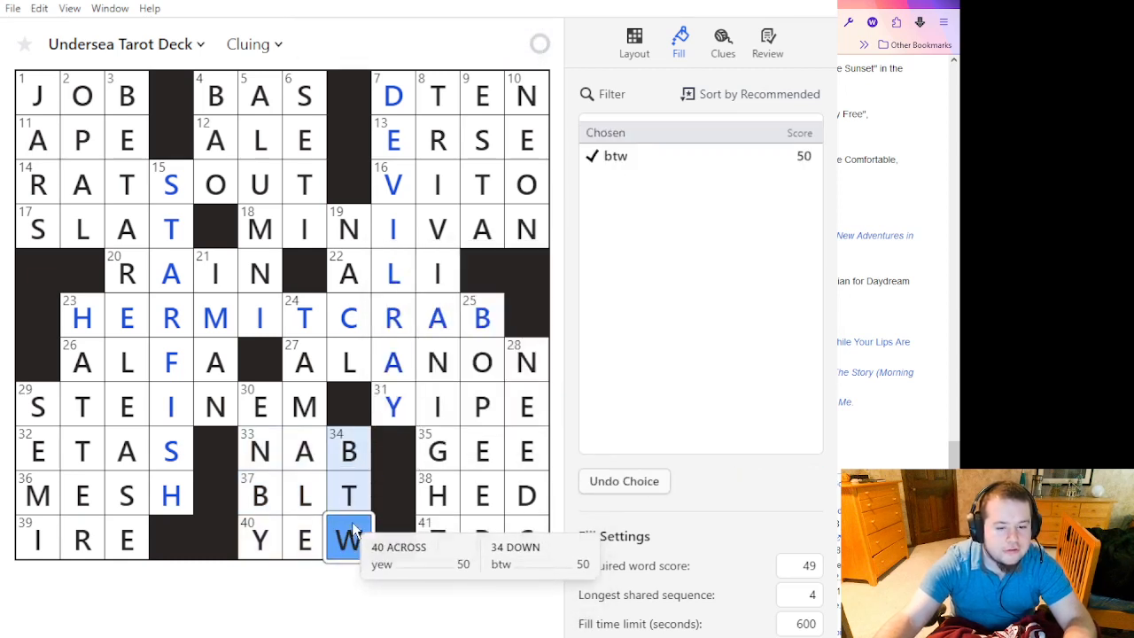
left_click(349, 537)
left_click(302, 538)
left_click(300, 447)
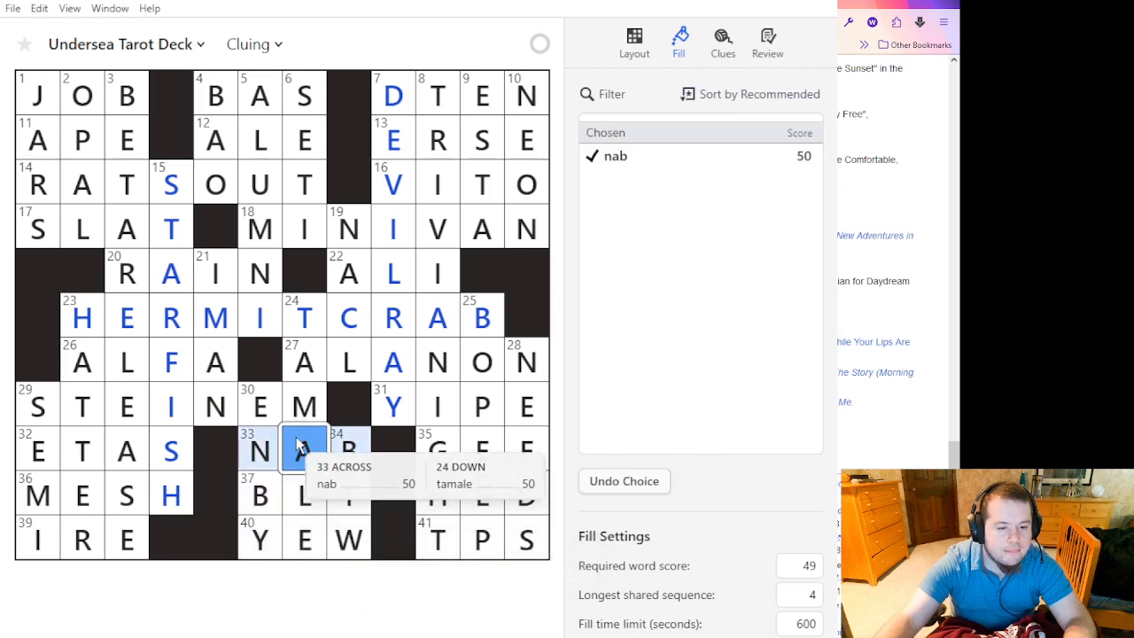
Duplicate the Cluing version of the puzzle as a backup and reopen Cluing.
left_click(253, 45)
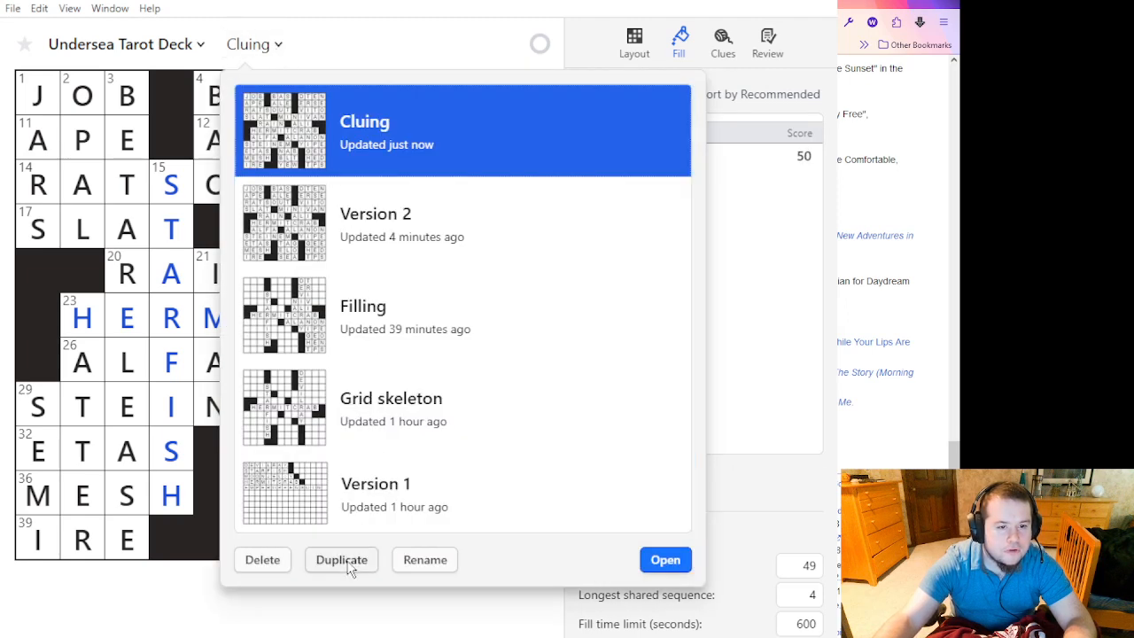
left_click(348, 561)
double_click(381, 155)
left_click(292, 53)
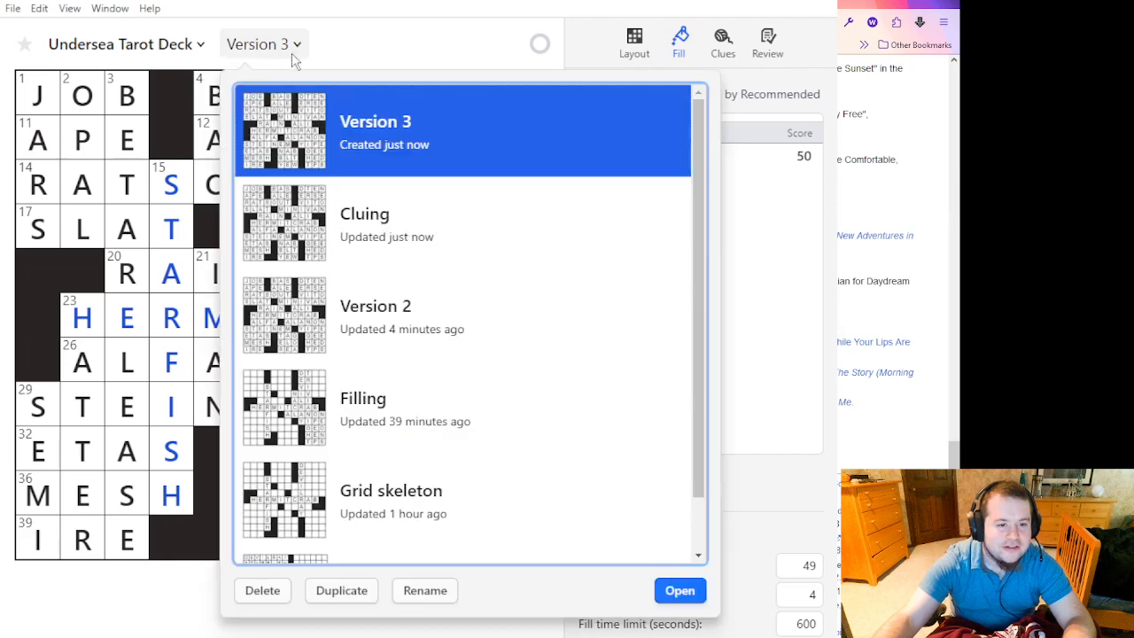
left_click(440, 241)
left_click(440, 241)
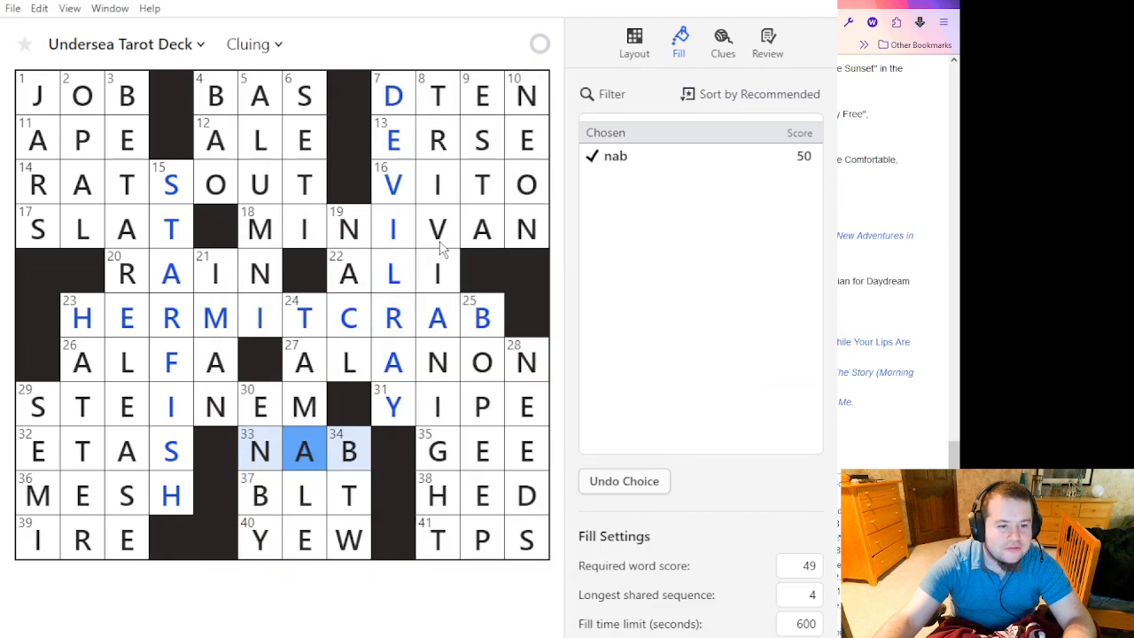
Review the grid's words sorted by possible duplicates, checking flagged entries such as ale and etas.
left_click(767, 45)
left_click(754, 263)
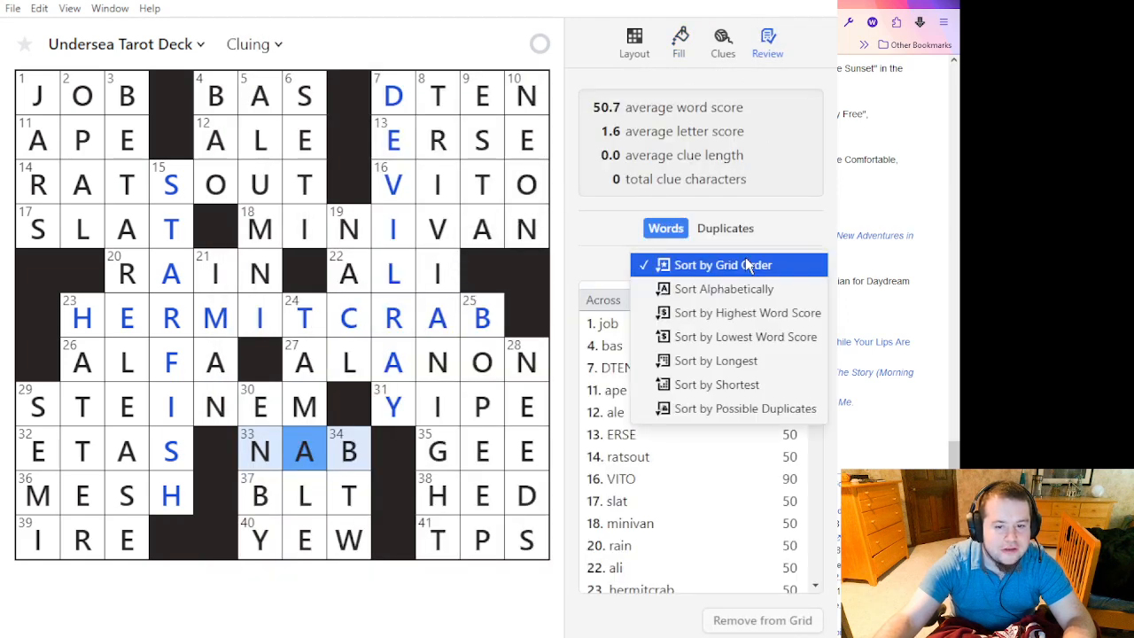
left_click(774, 409)
left_click(693, 306)
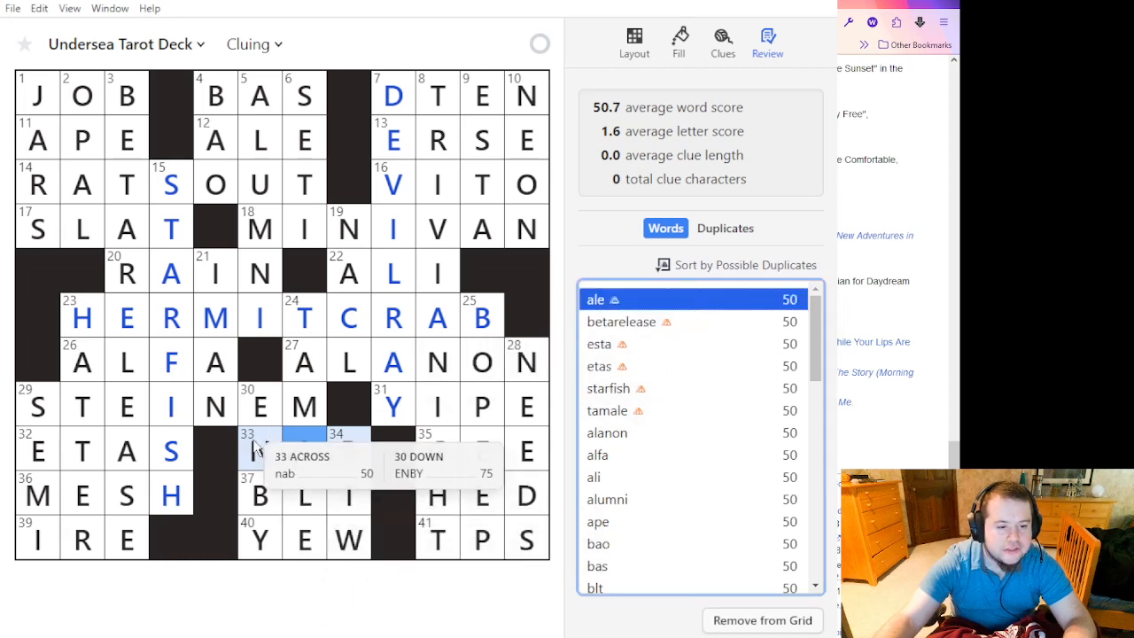
mouse_move(692, 322)
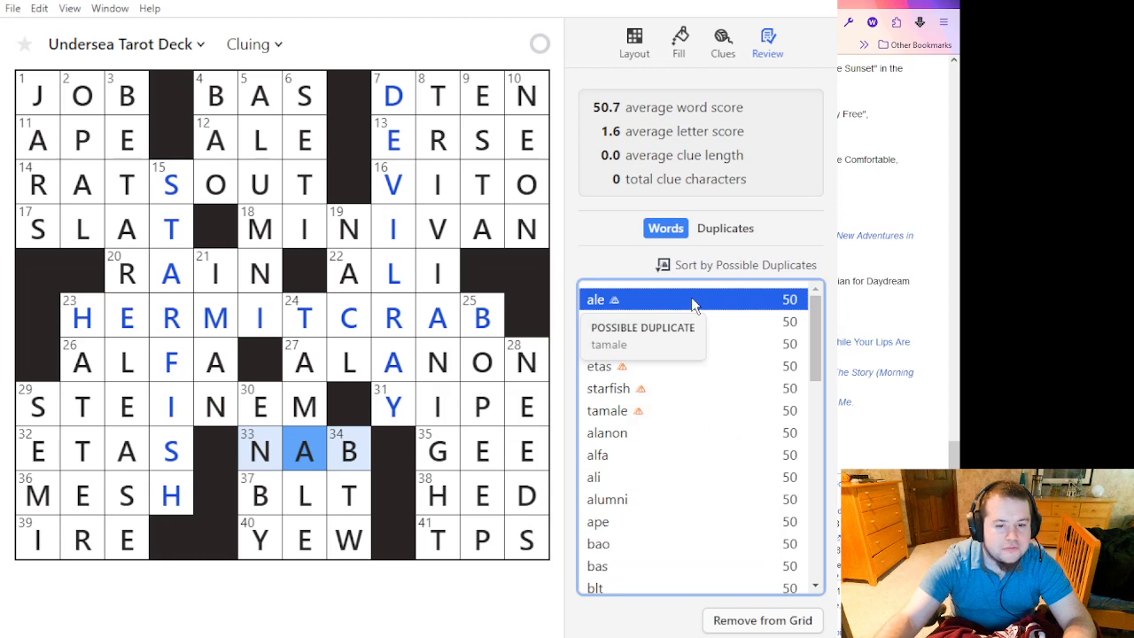
left_click(697, 323)
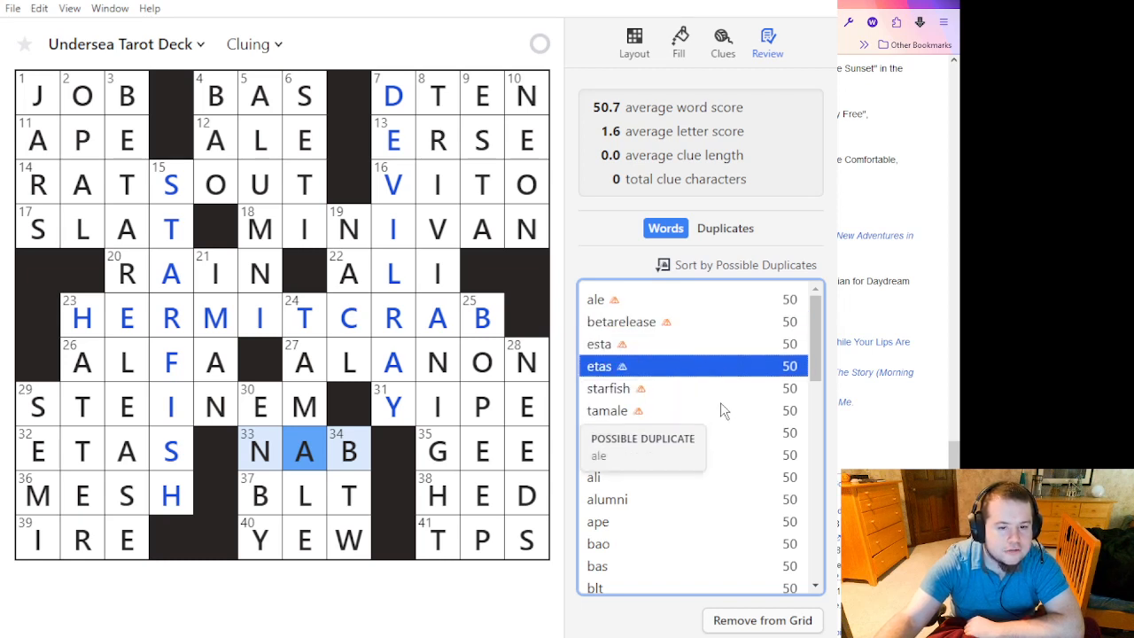
scroll(734, 443, "down", 10)
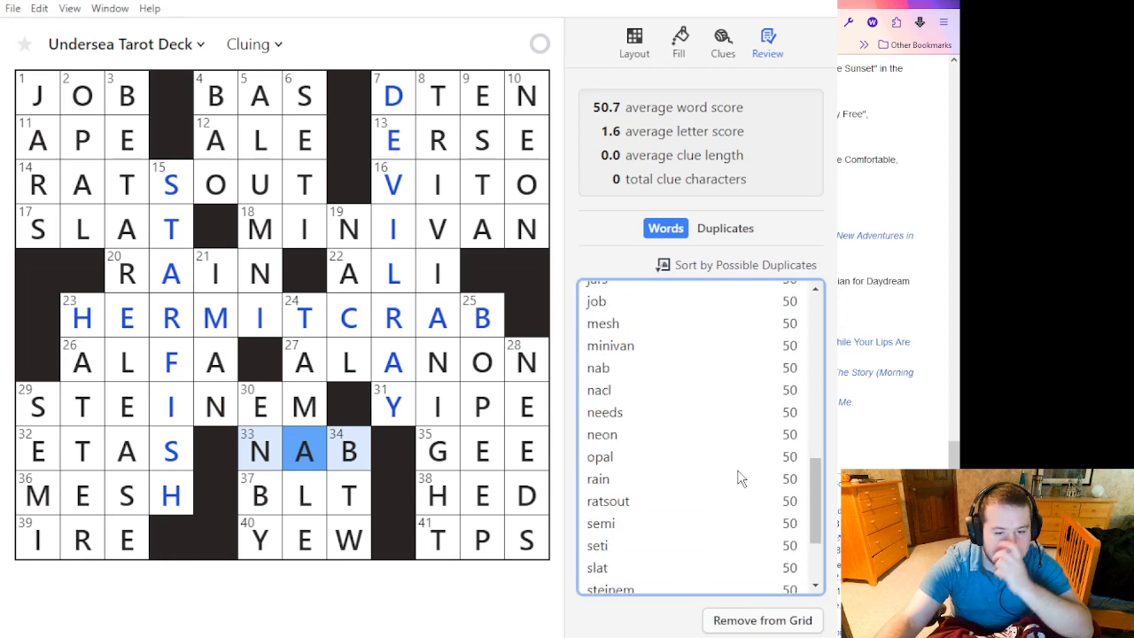
scroll(740, 460, "up", 10)
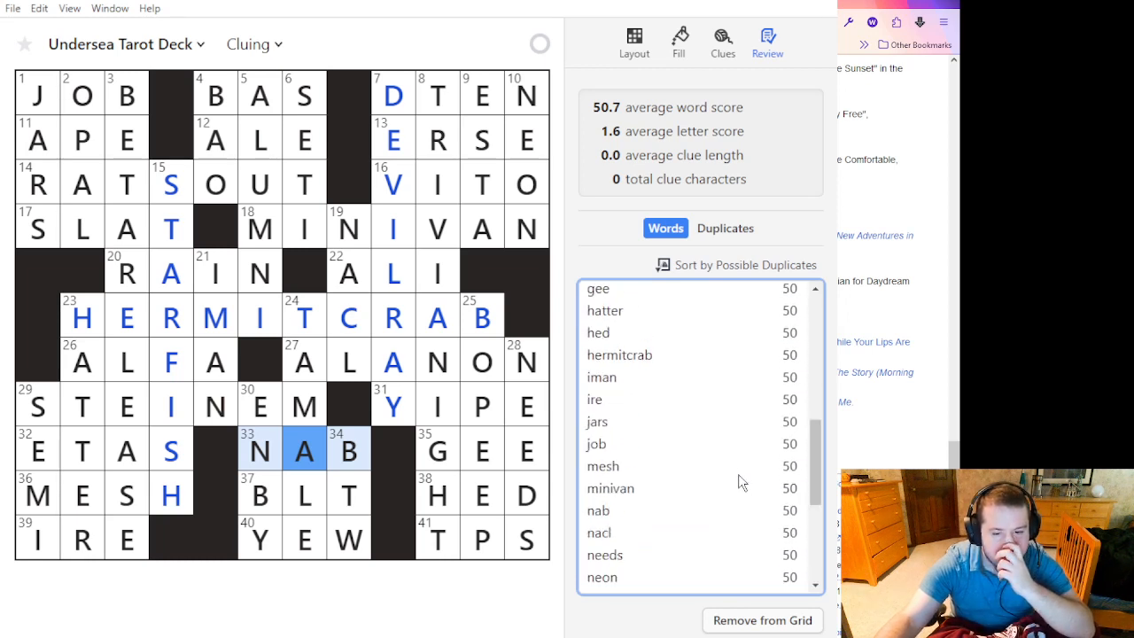
Sort the grid's words by lowest word score and go through the entries from trivianight to VITO.
left_click(753, 266)
left_click(746, 194)
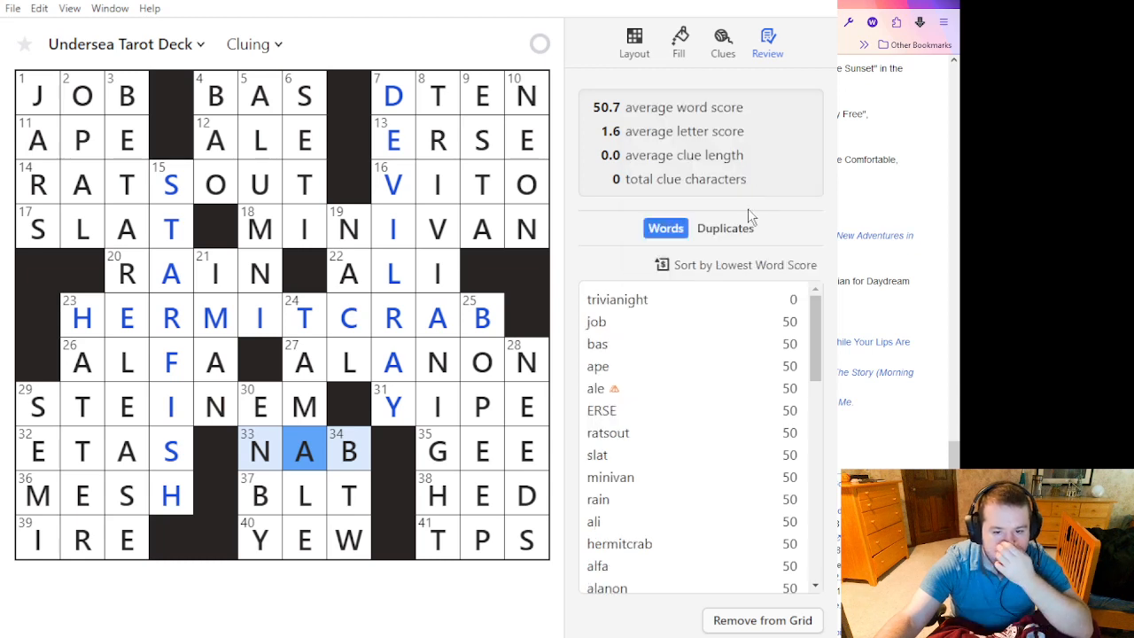
left_click(734, 303)
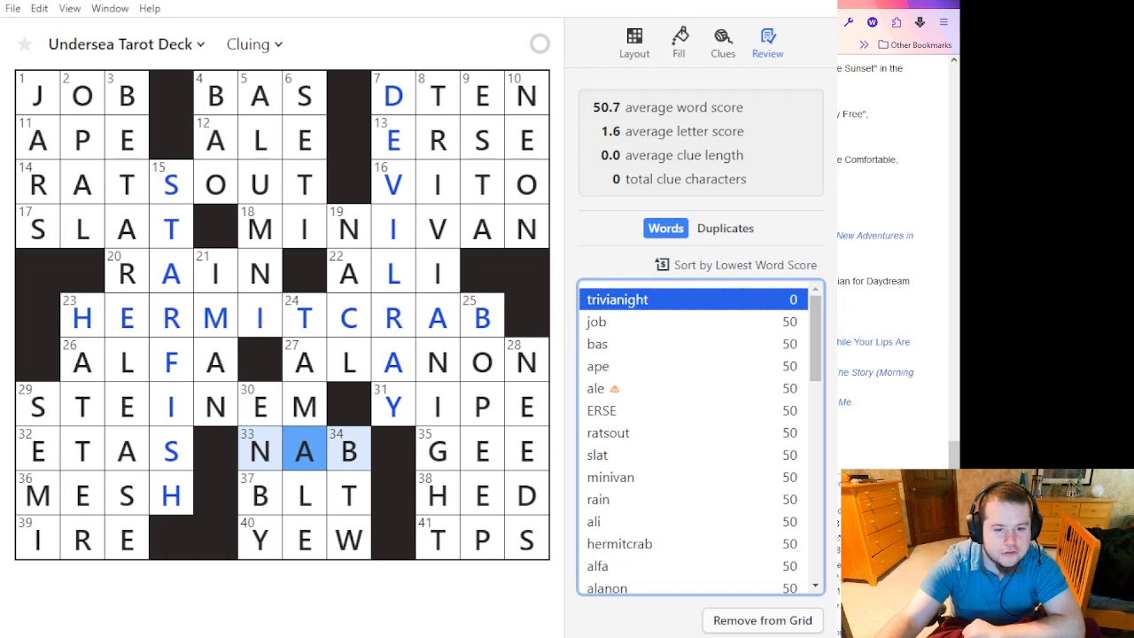
left_click(759, 344)
left_click(764, 322)
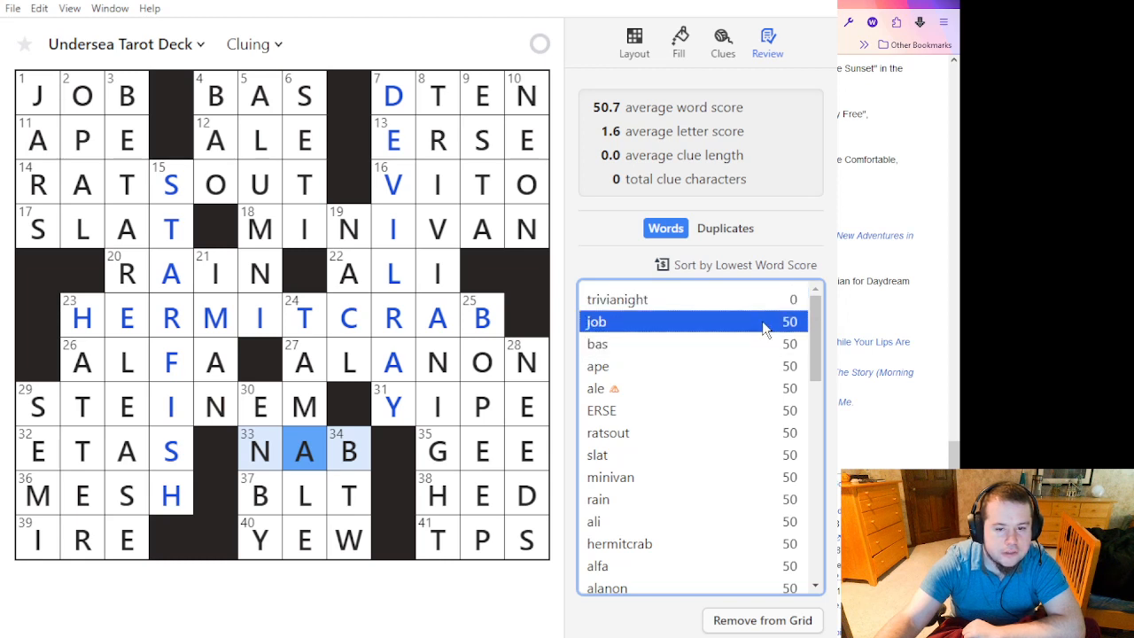
left_click(759, 387)
left_click(749, 413)
left_click(737, 345)
left_click(727, 409)
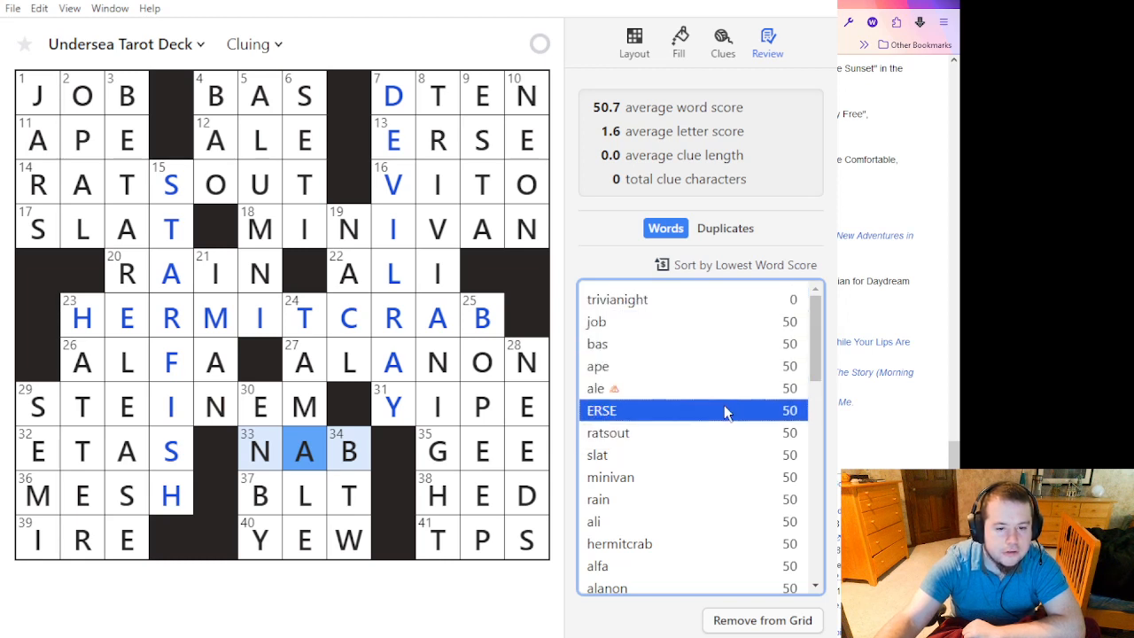
left_click(709, 482)
left_click(705, 499)
scroll(704, 408, "down", 3)
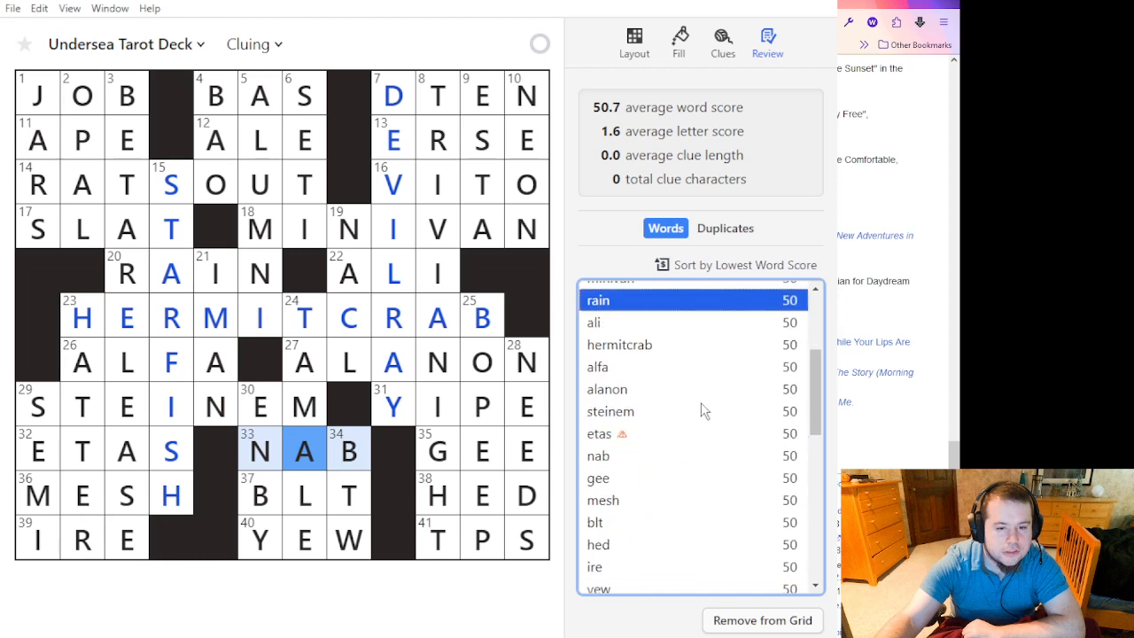
left_click(703, 367)
left_click(696, 390)
left_click(684, 367)
left_click(684, 456)
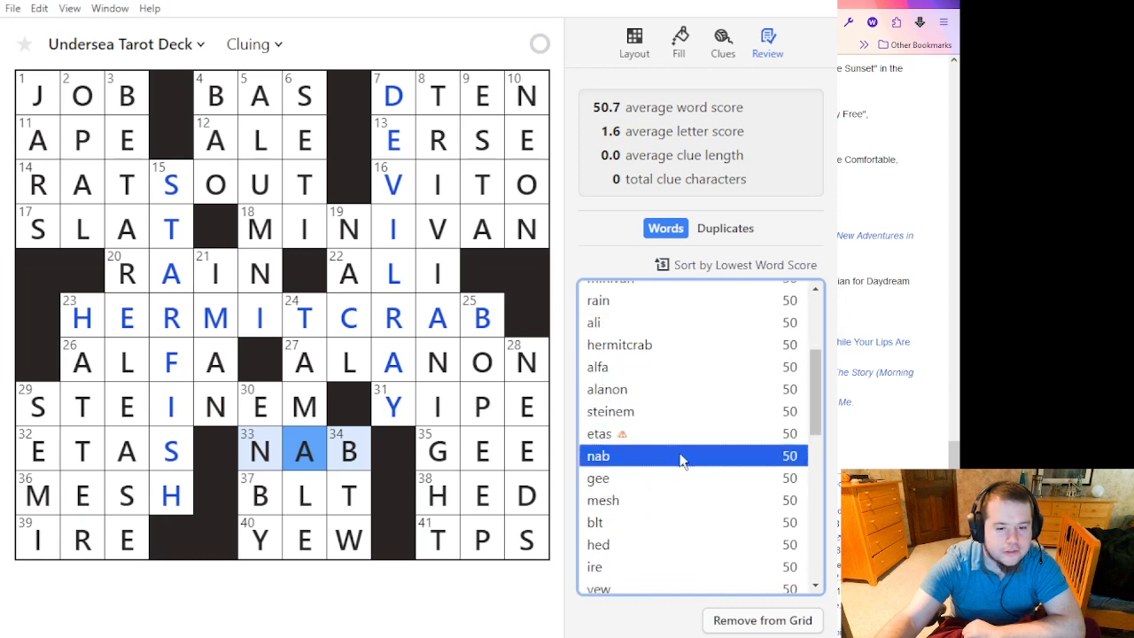
left_click(684, 478)
scroll(682, 408, "down", 3)
left_click(682, 348)
left_click(685, 368)
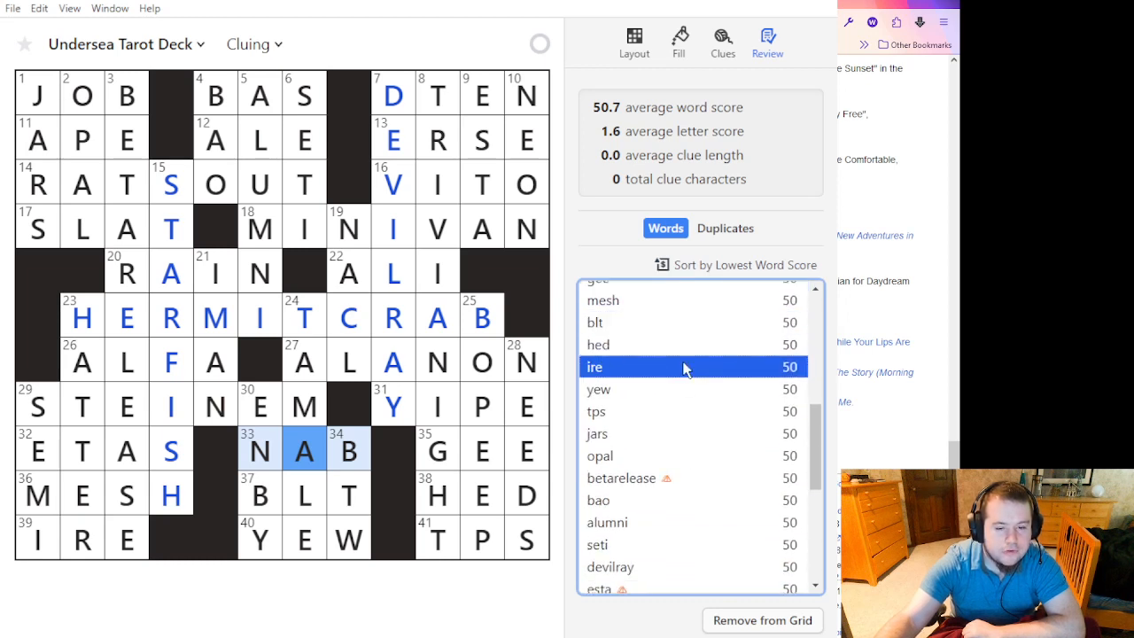
left_click(691, 348)
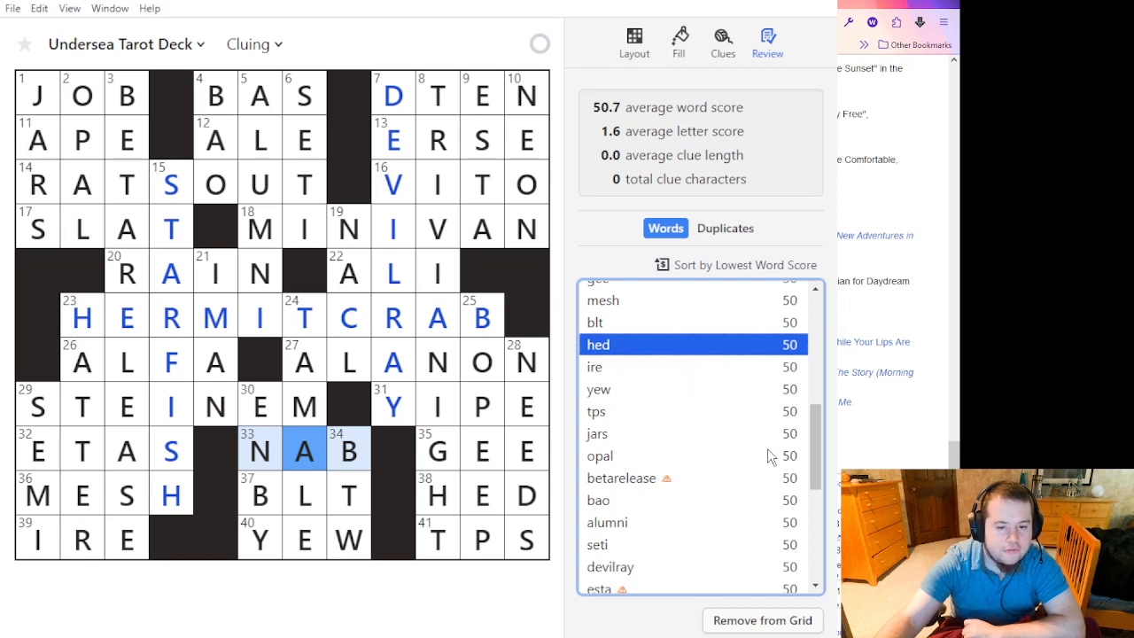
left_click(751, 478)
scroll(735, 461, "down", 3)
left_click(731, 436)
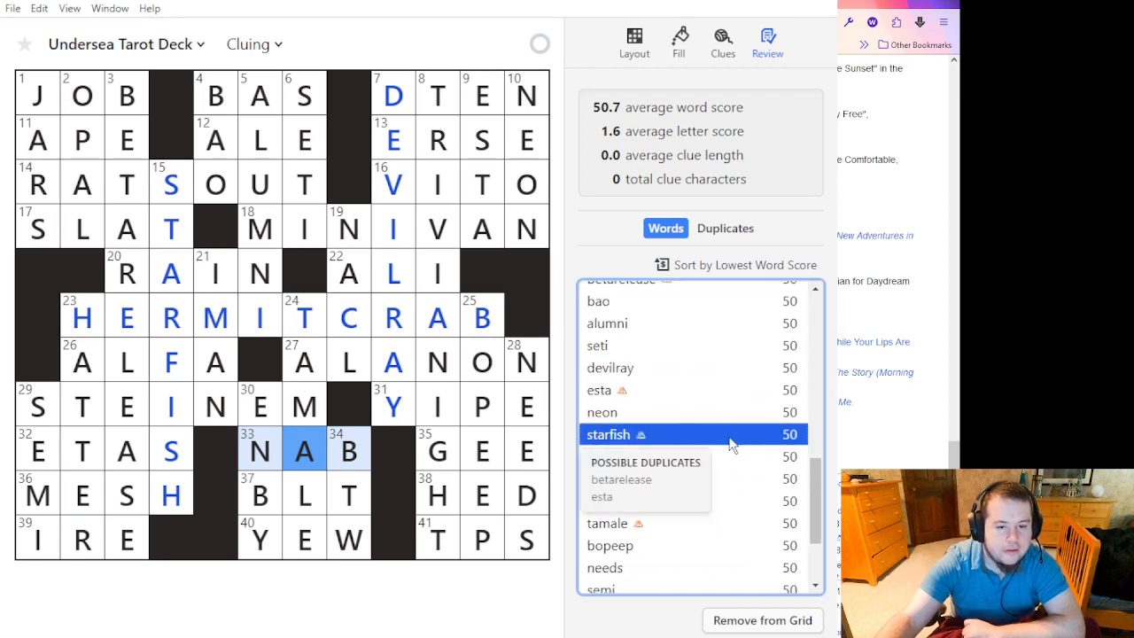
left_click(726, 412)
left_click(741, 525)
left_click(742, 545)
scroll(742, 545, "down", 3)
left_click(732, 488)
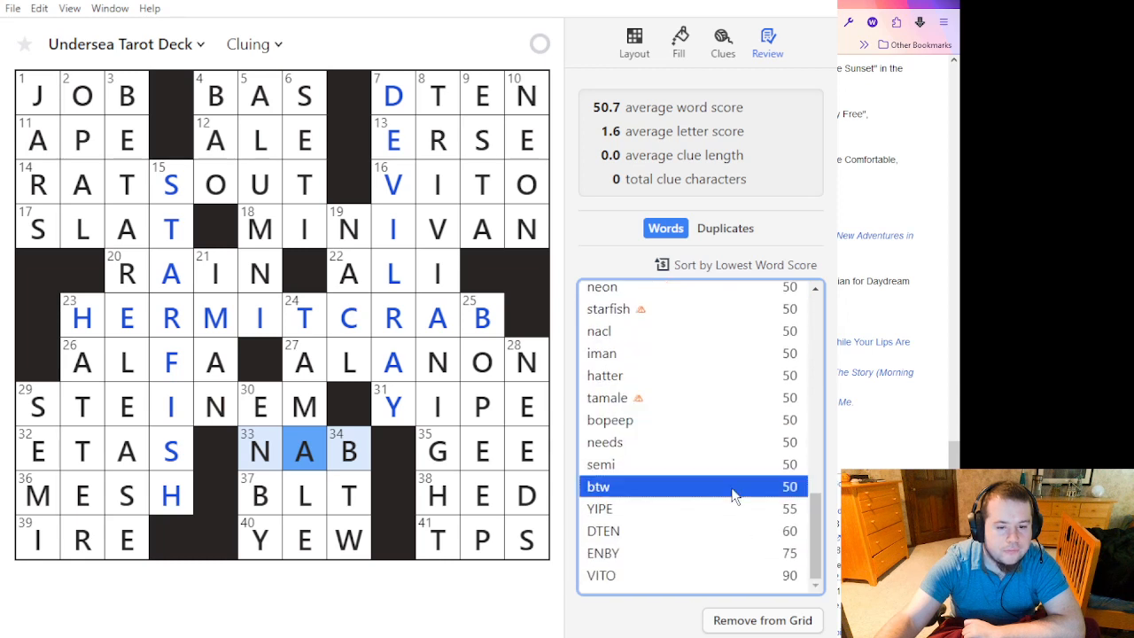
left_click(719, 552)
left_click(717, 576)
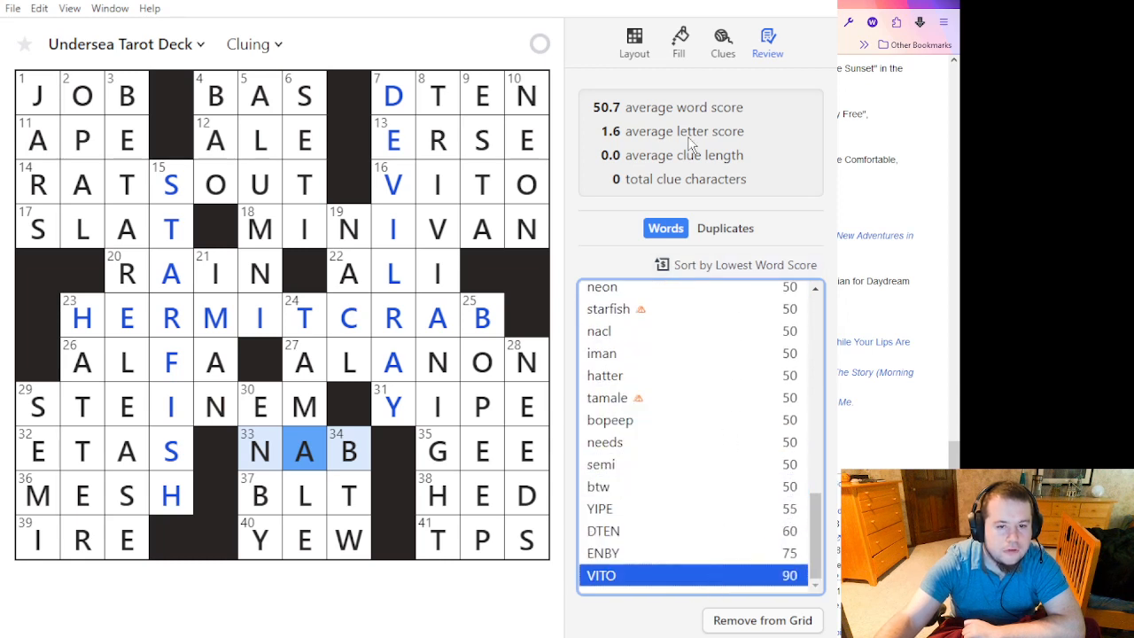
Examine the grid's layout statistics, including its word lengths and letter counts.
left_click(647, 54)
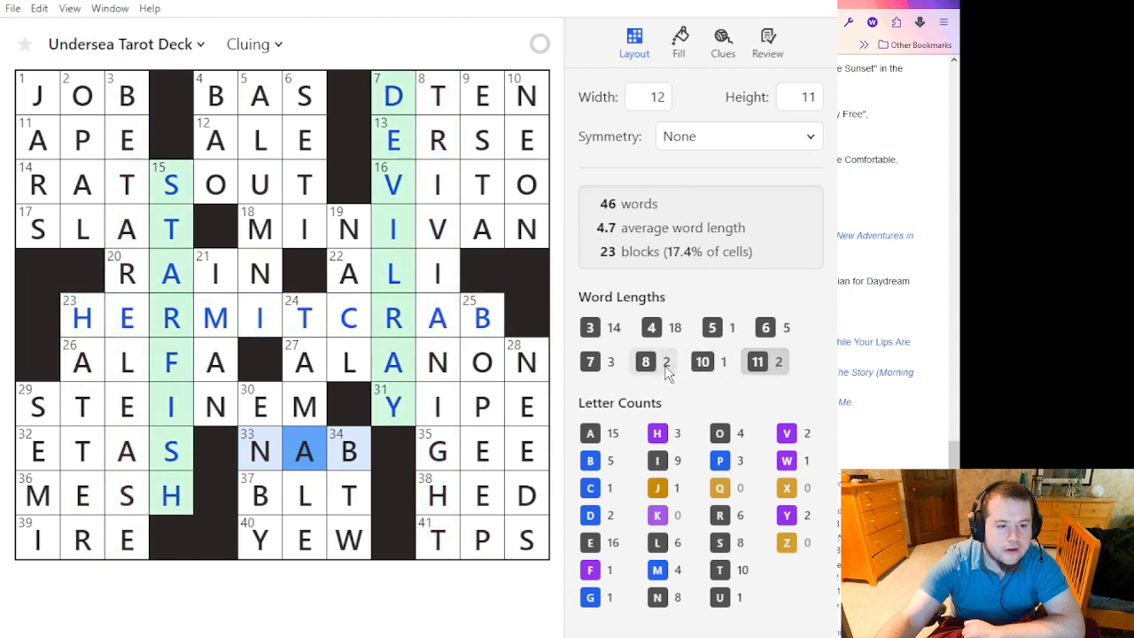
left_click(609, 363)
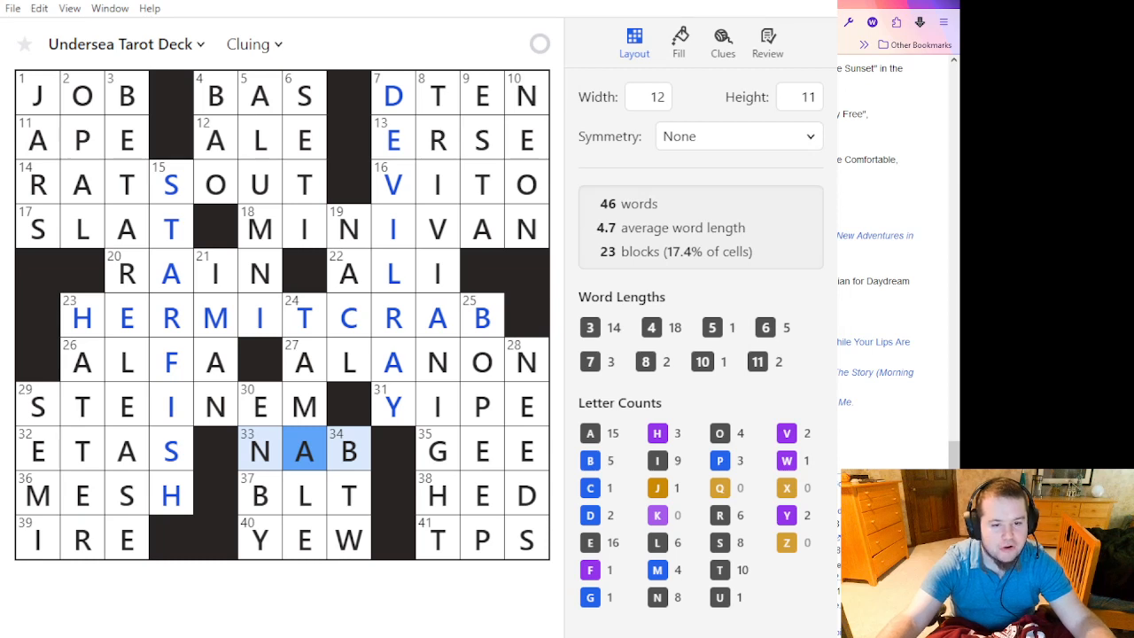
mouse_move(614, 330)
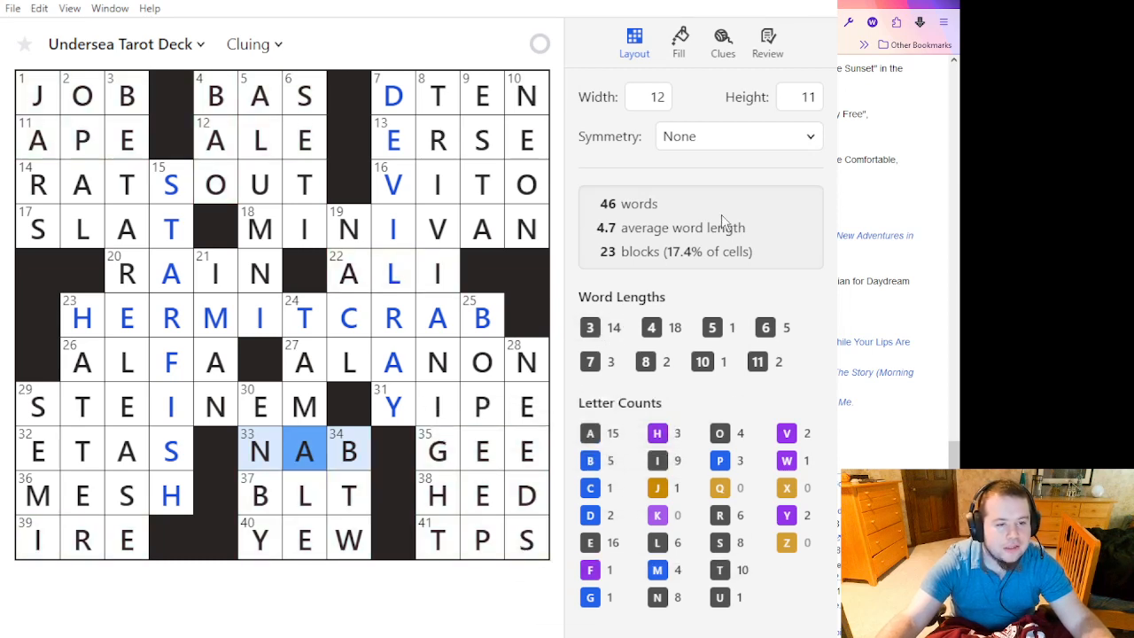
Check the review's duplicates list and return to its word list.
left_click(764, 55)
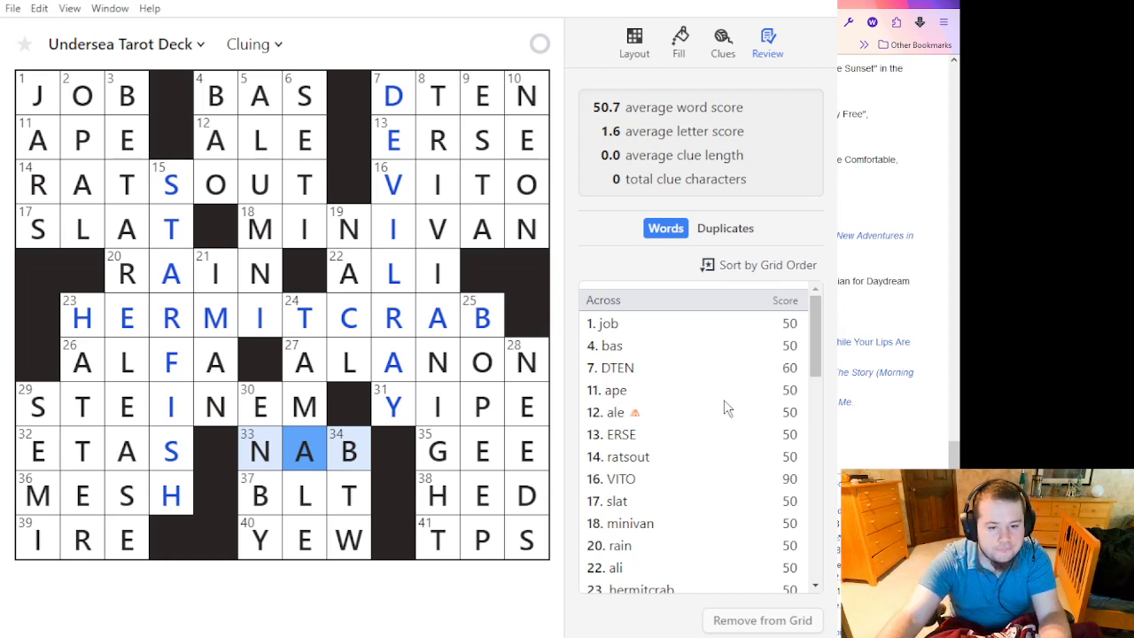
left_click(749, 230)
left_click(671, 232)
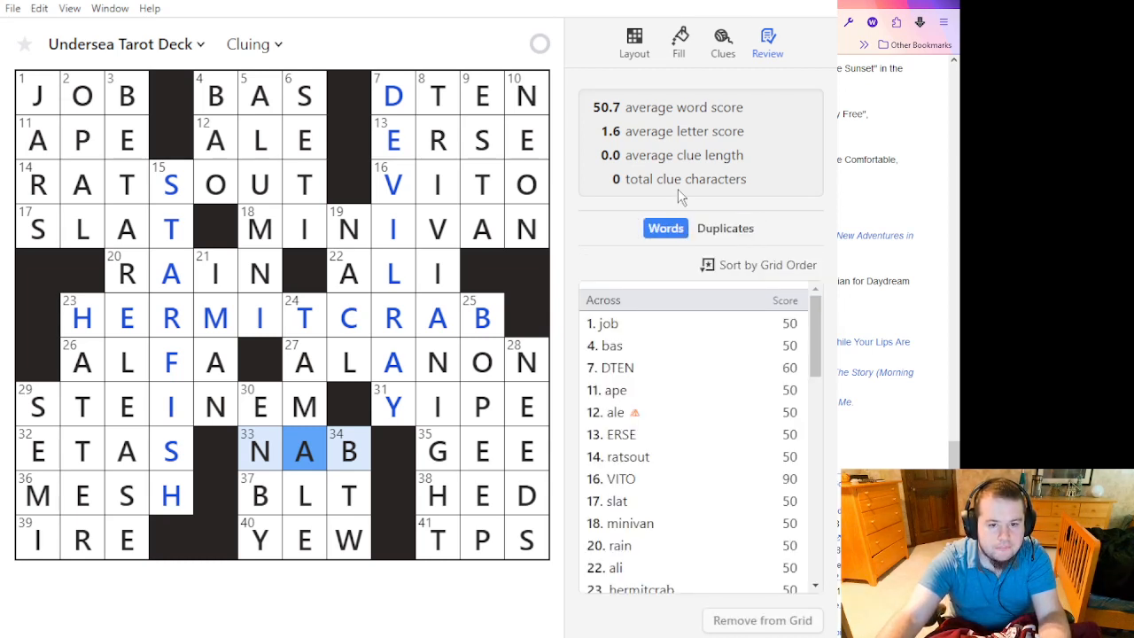
Inspect the chosen fill words at 27 Across, 23 Across and 3 Down in the Cluing version.
left_click(254, 44)
left_click(255, 44)
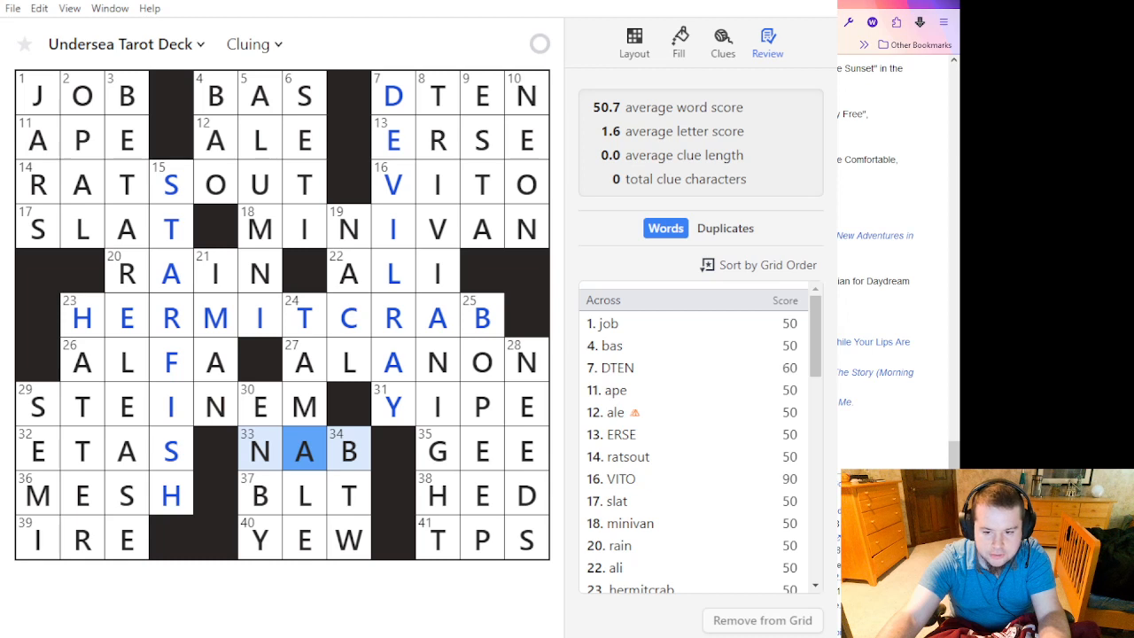
left_click(394, 362)
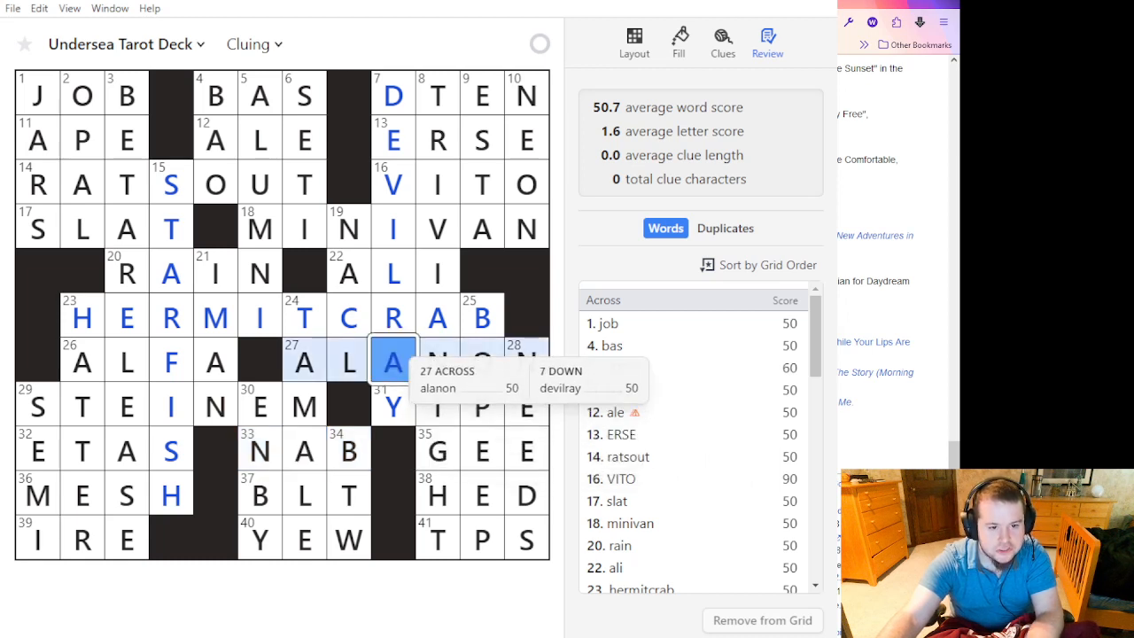
left_click(679, 42)
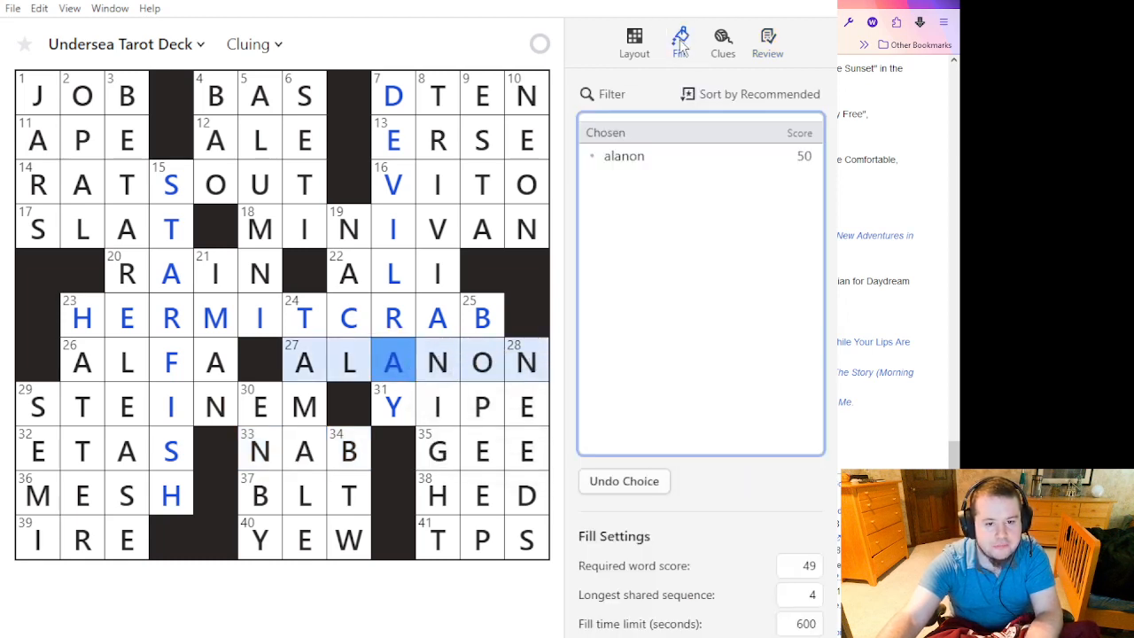
left_click(395, 306)
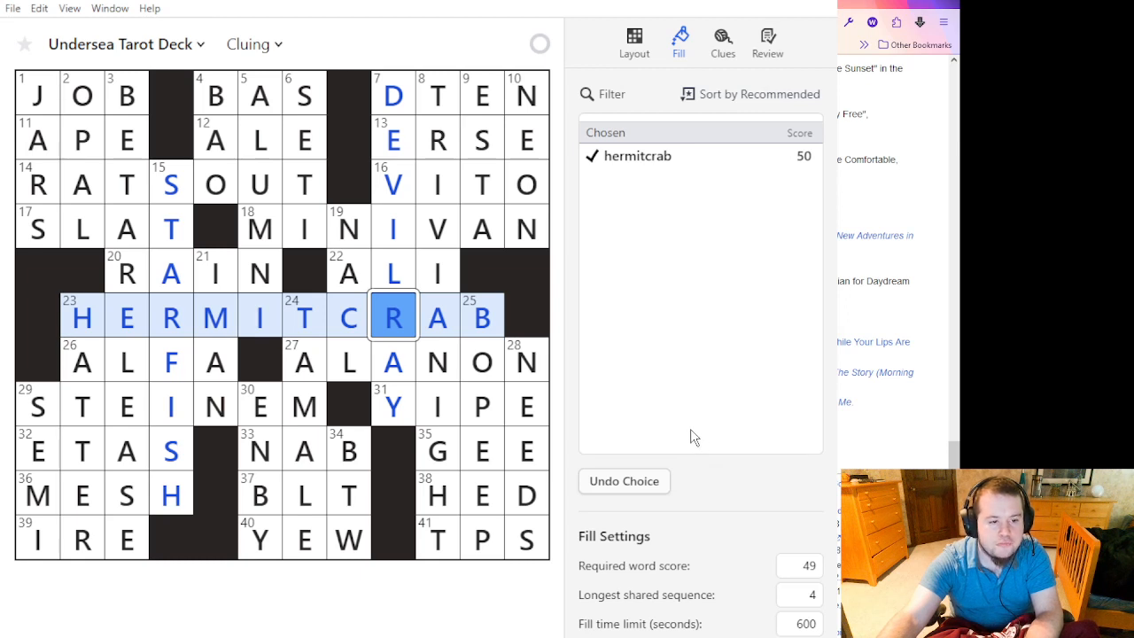
left_click(131, 390)
left_click(130, 390)
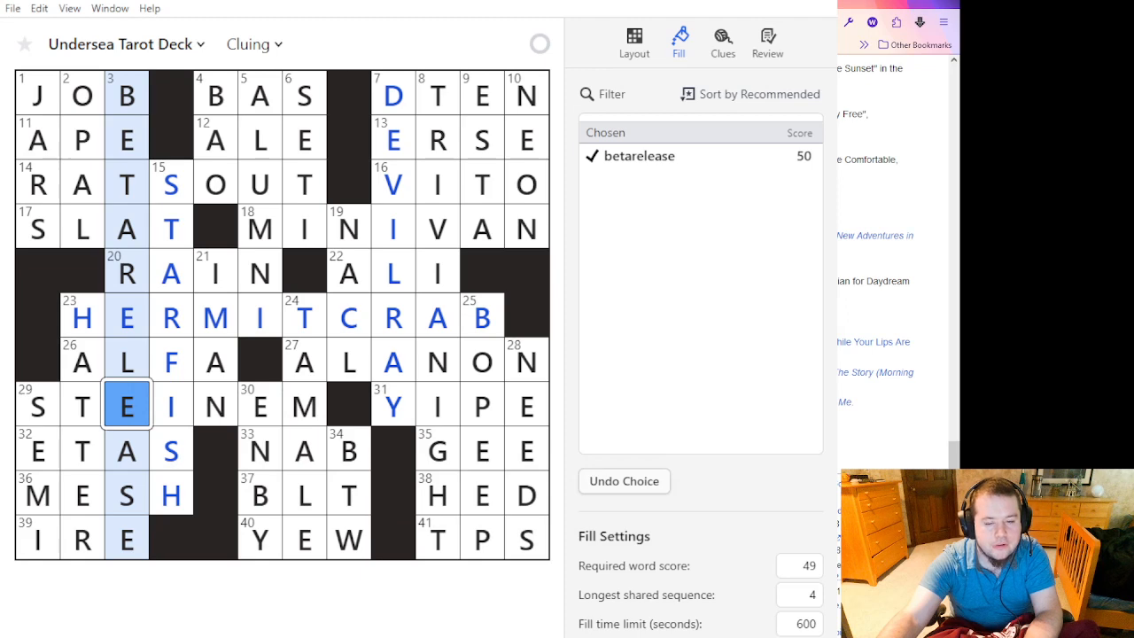
Look through the saved puzzle versions by opening Version 2, Filling and Grid skeleton in turn.
left_click(229, 46)
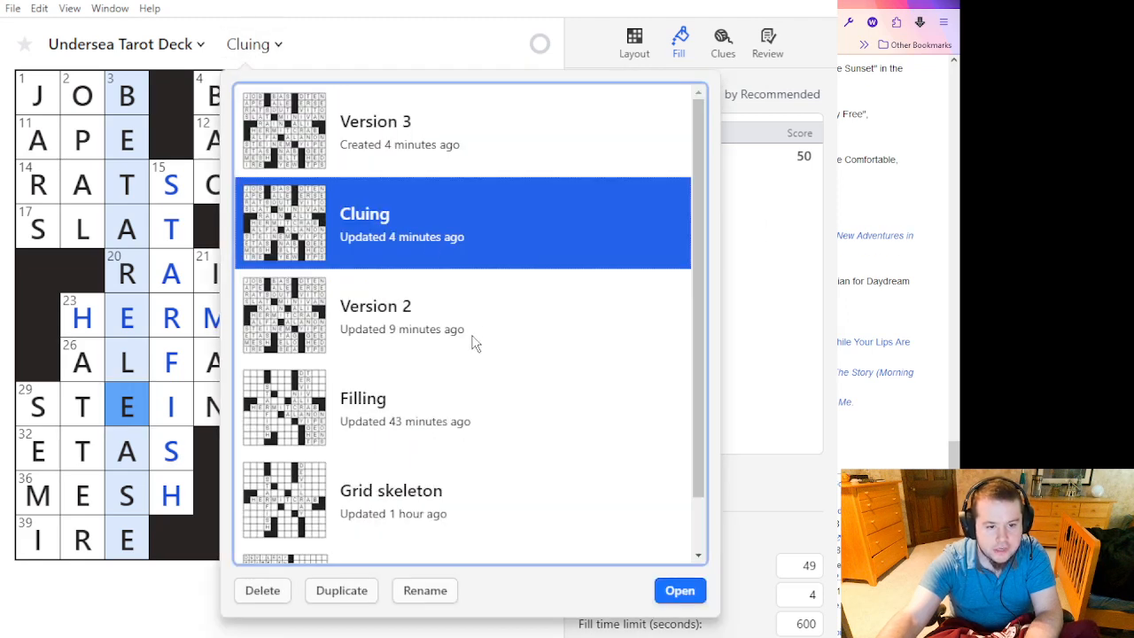
scroll(474, 346, "down", 2)
double_click(452, 266)
left_click(264, 45)
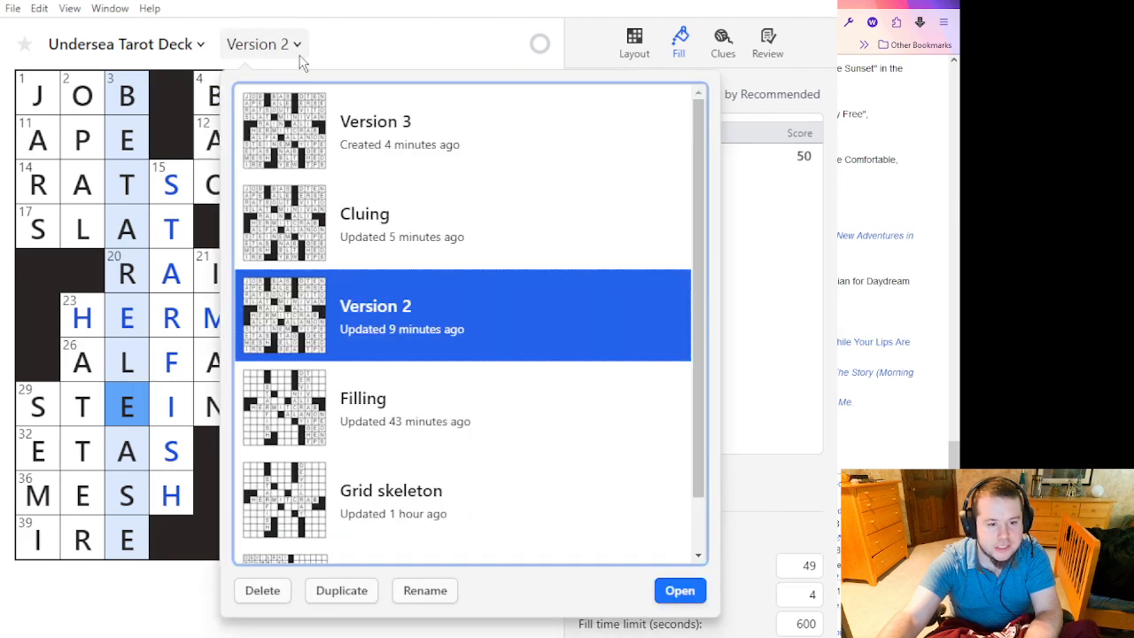
double_click(554, 447)
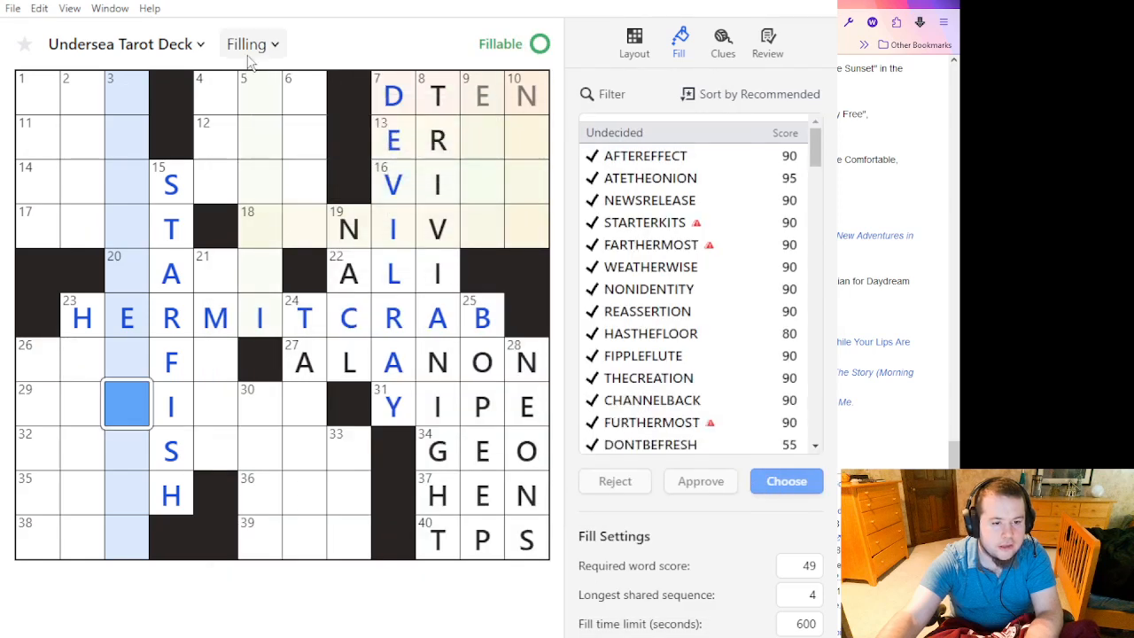
left_click(253, 45)
double_click(481, 509)
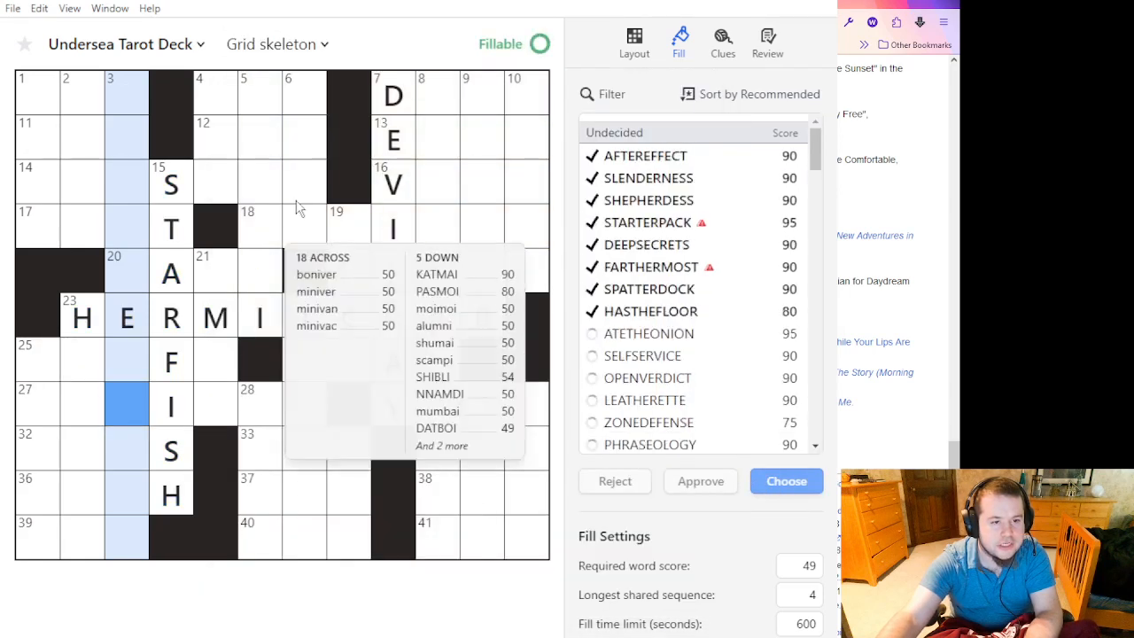
Duplicate the Grid skeleton version and open the copy.
left_click(284, 51)
scroll(460, 468, "down", 2)
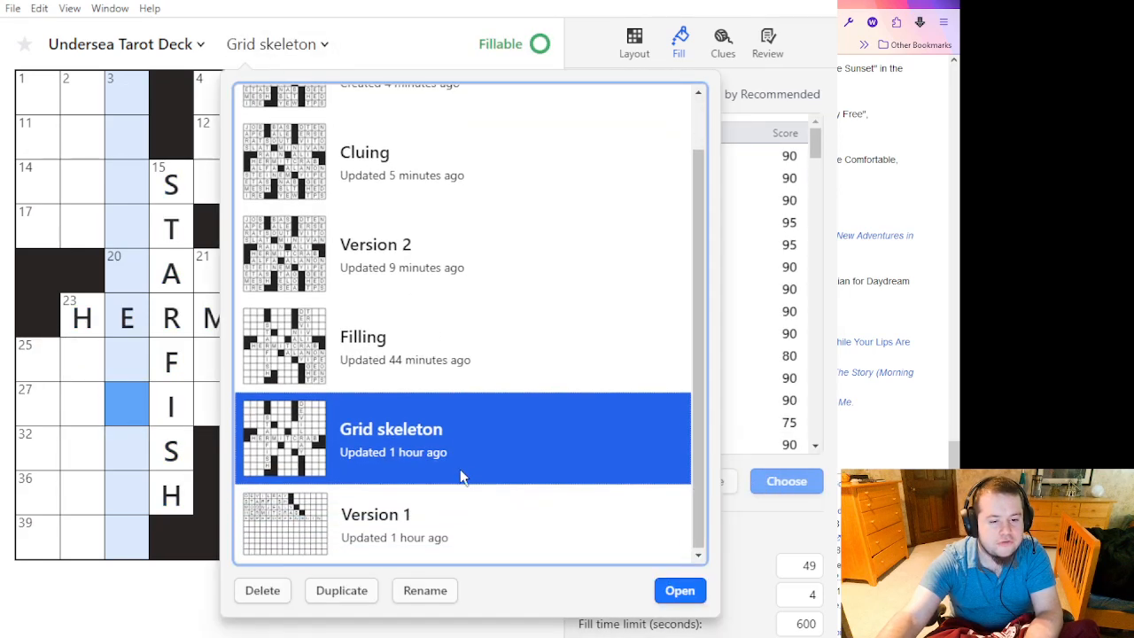
left_click(363, 590)
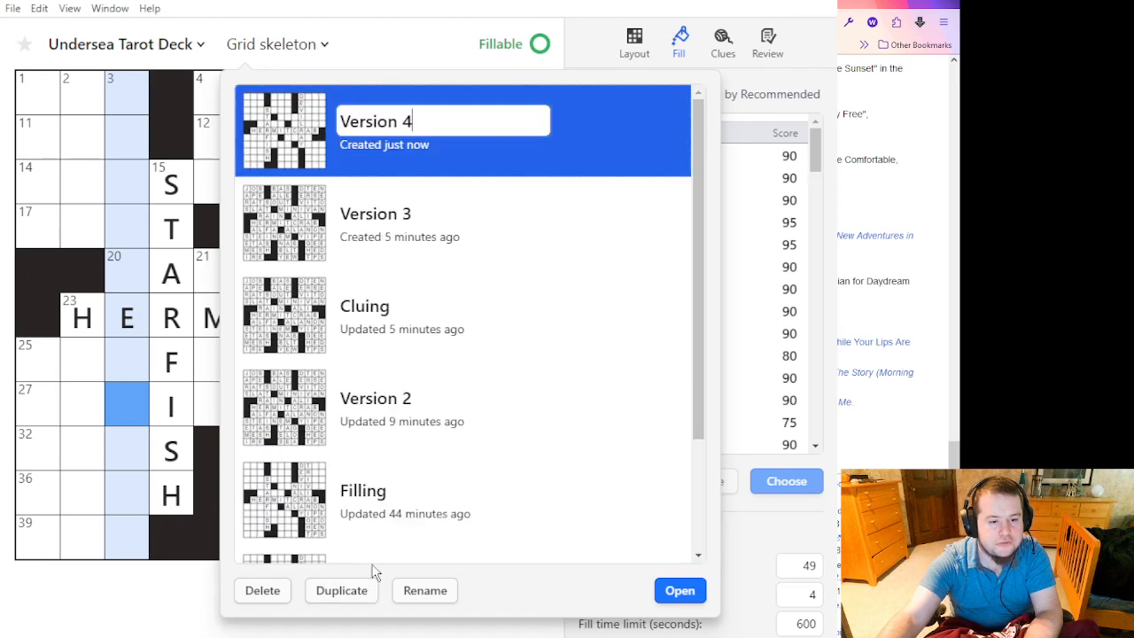
double_click(406, 153)
Compare the original Grid skeleton version with Version 4.
left_click(288, 49)
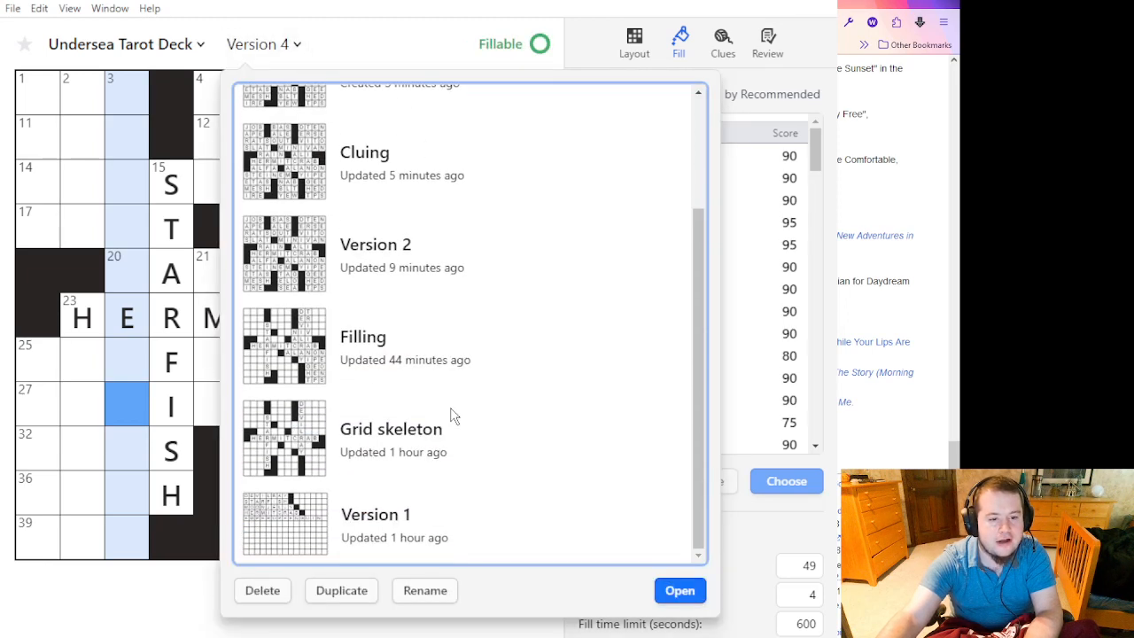
left_click(440, 451)
double_click(443, 450)
left_click(319, 46)
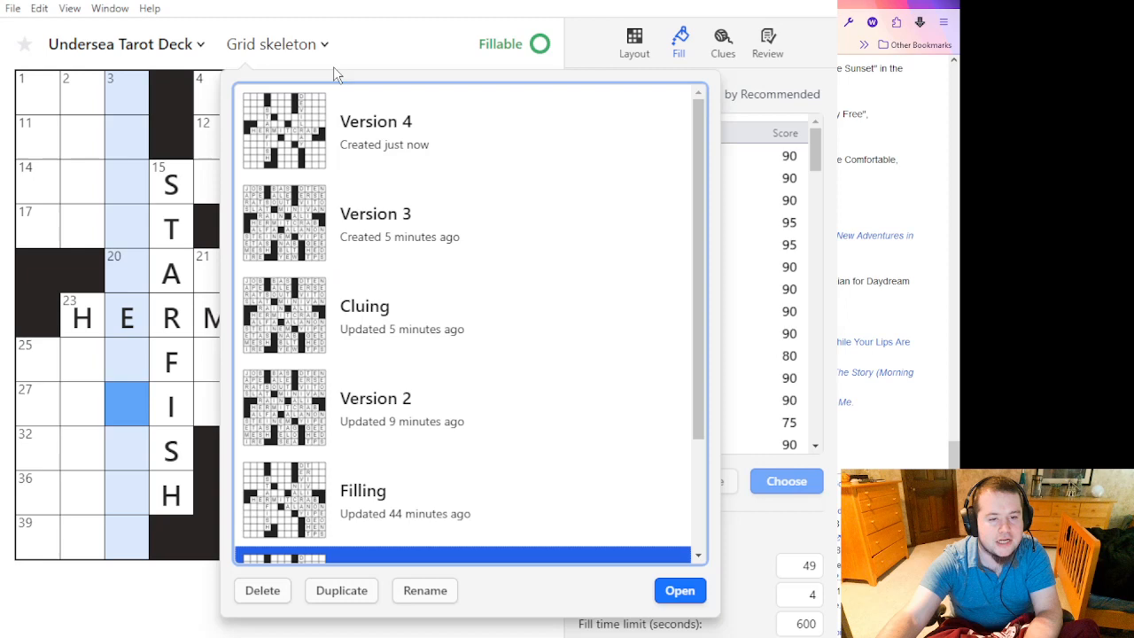
double_click(429, 132)
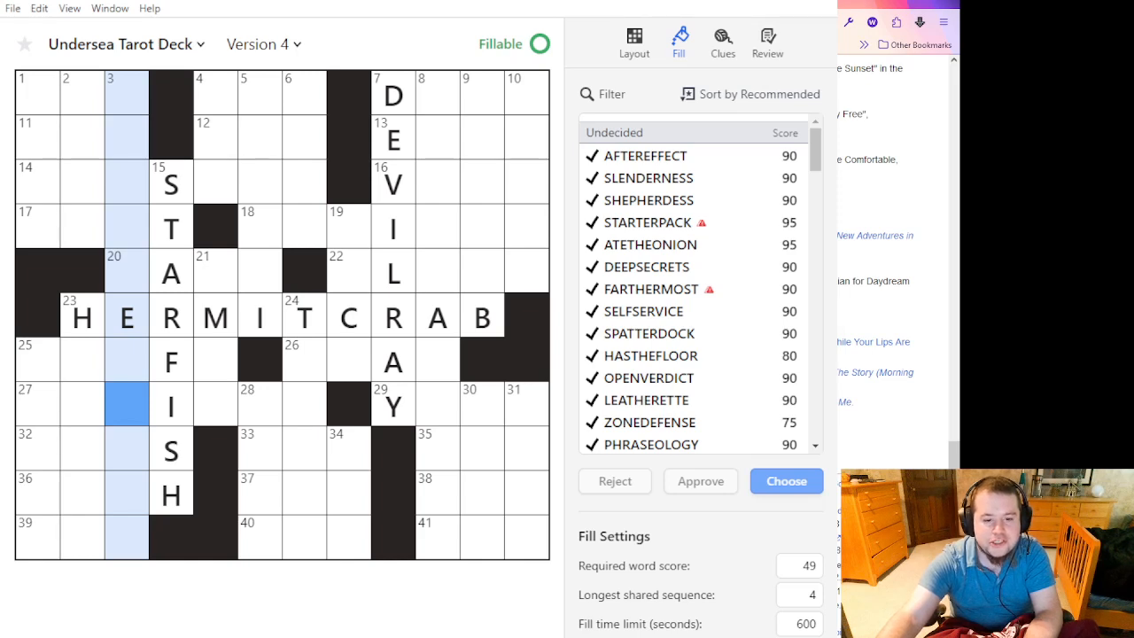
Open the fully filled Version 3 and go through its theme entries hermitcrab, starfish and devilray.
left_click(263, 43)
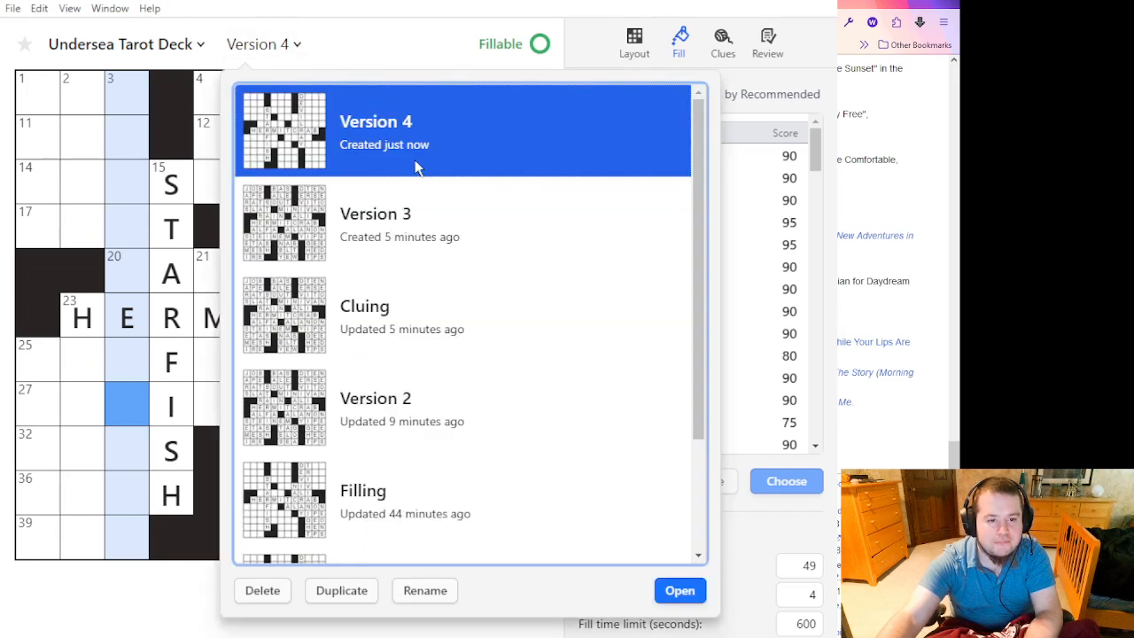
double_click(429, 218)
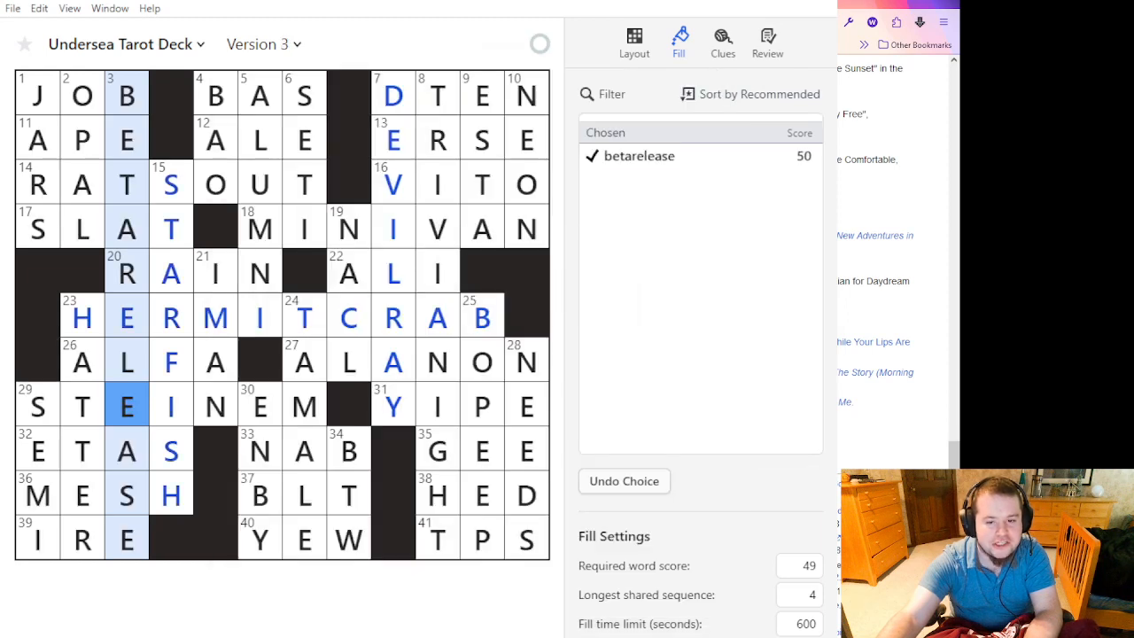
left_click(255, 325)
left_click(254, 325)
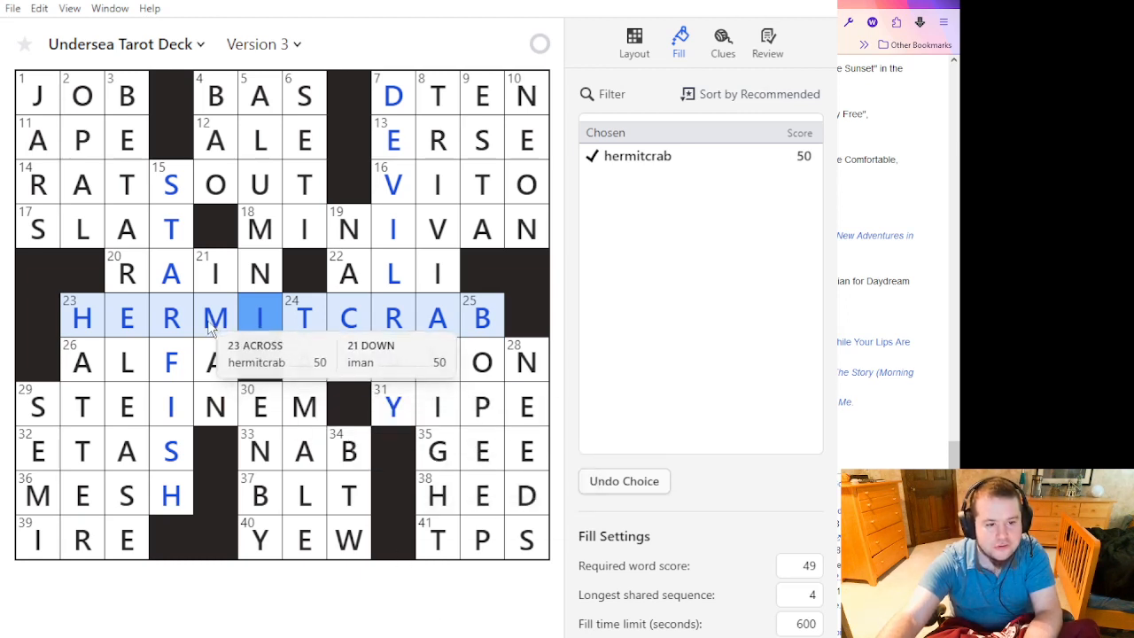
left_click(172, 316)
left_click(172, 319)
left_click(394, 227)
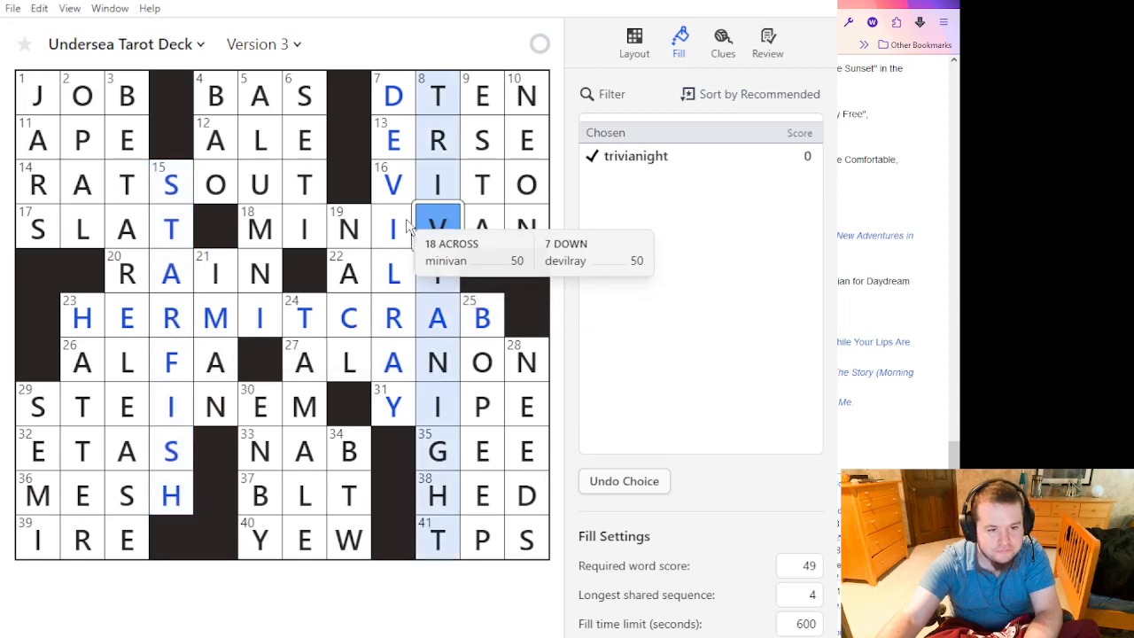
Rename the puzzle as Seafood Spread.
left_click(165, 44)
key("ctrl+a")
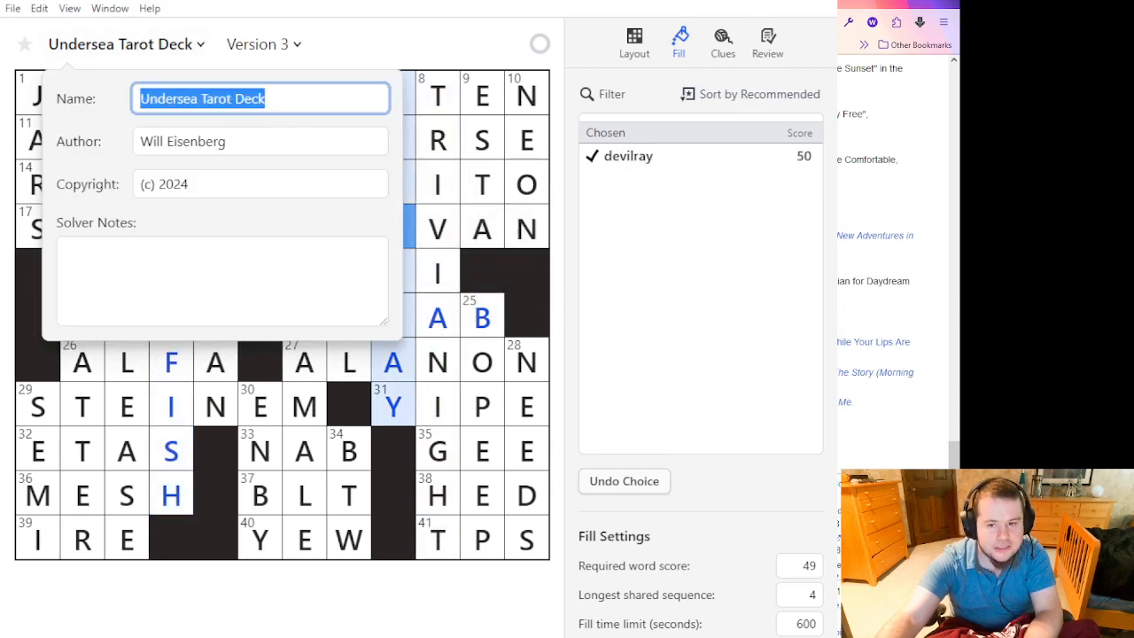
type("Seafood ")
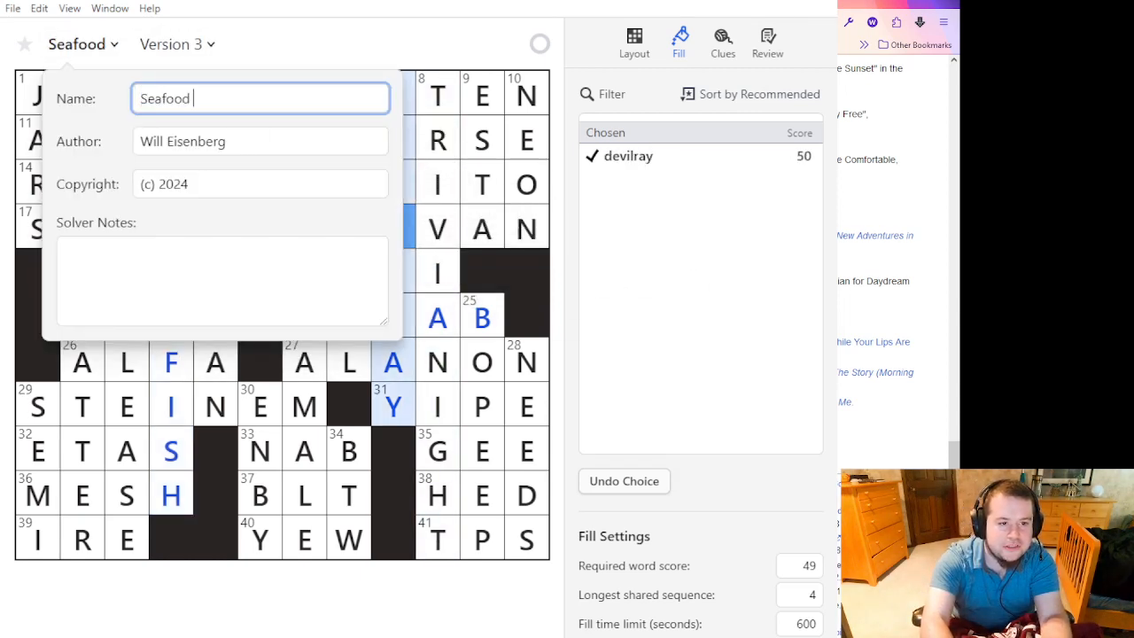
type("Spread")
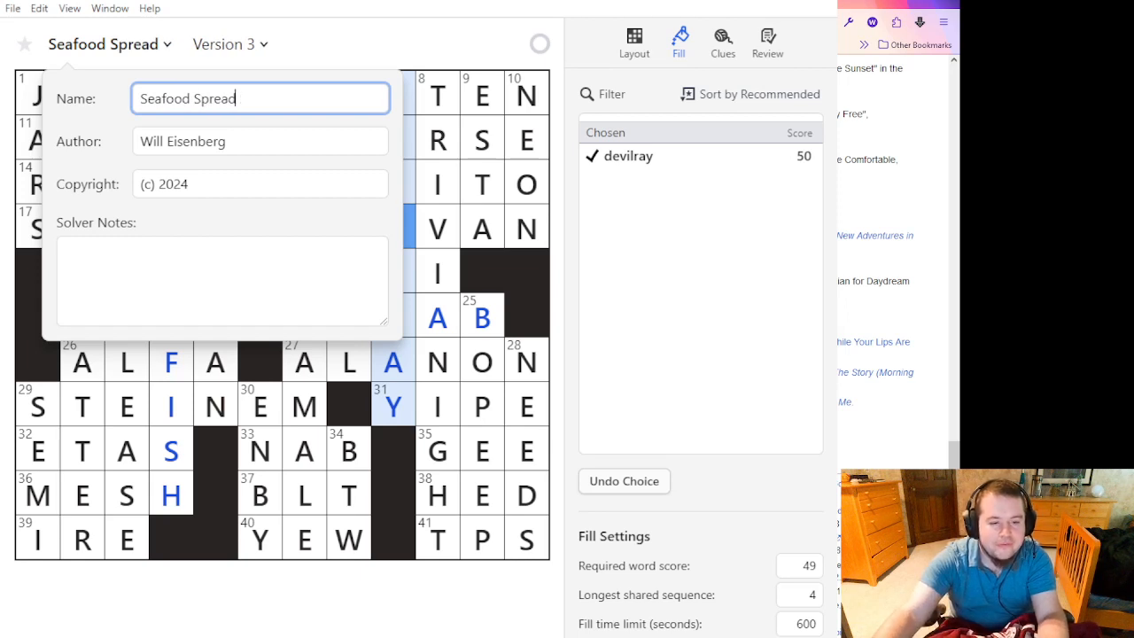
left_click(405, 374)
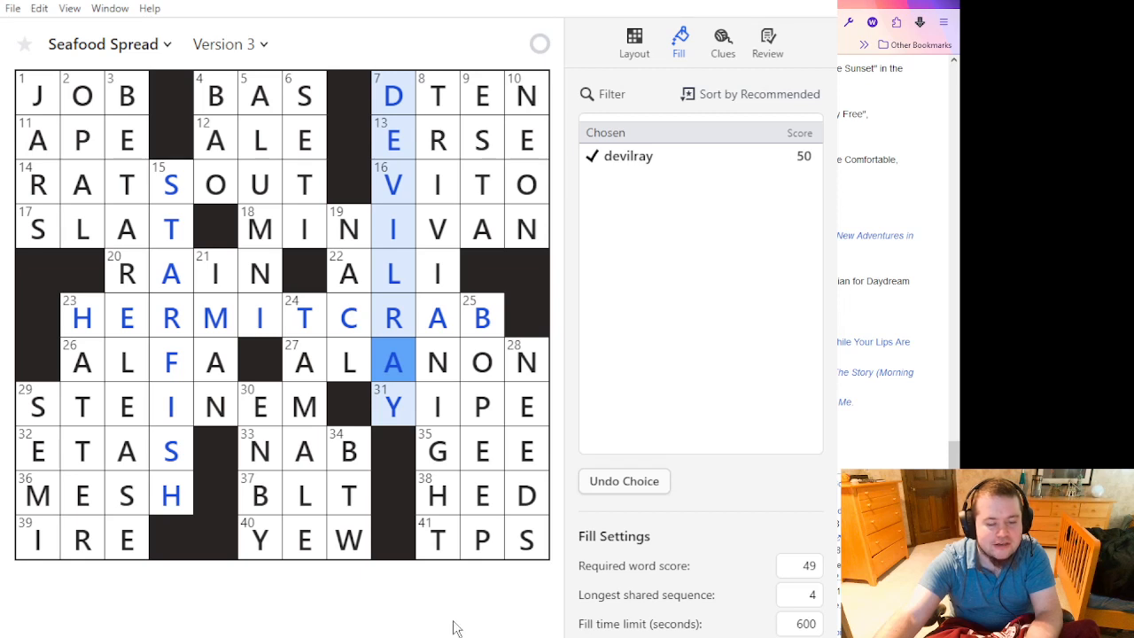
Change the puzzle's name to Below Decks.
left_click(121, 43)
key("ctrl+a")
type("B")
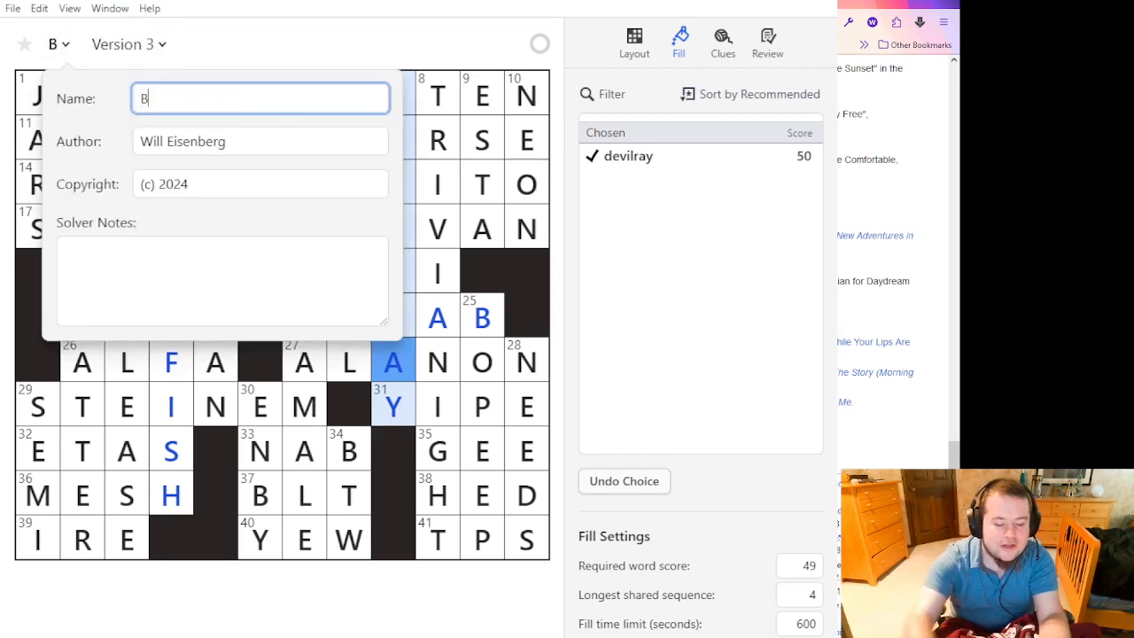
type("elow Decks")
key("Tab")
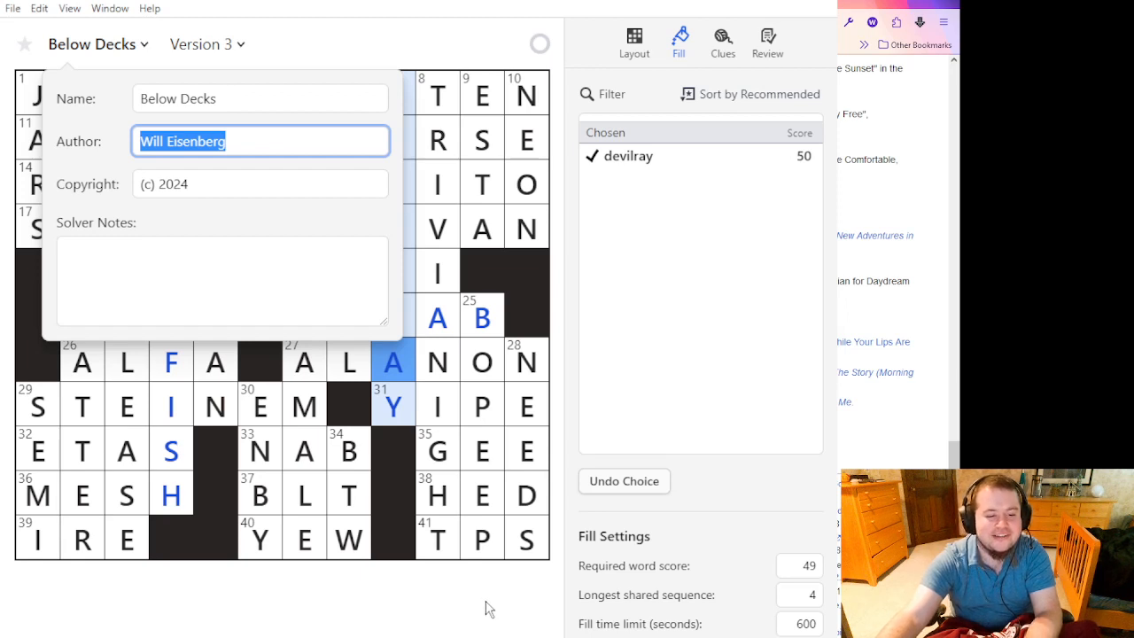
left_click(248, 97)
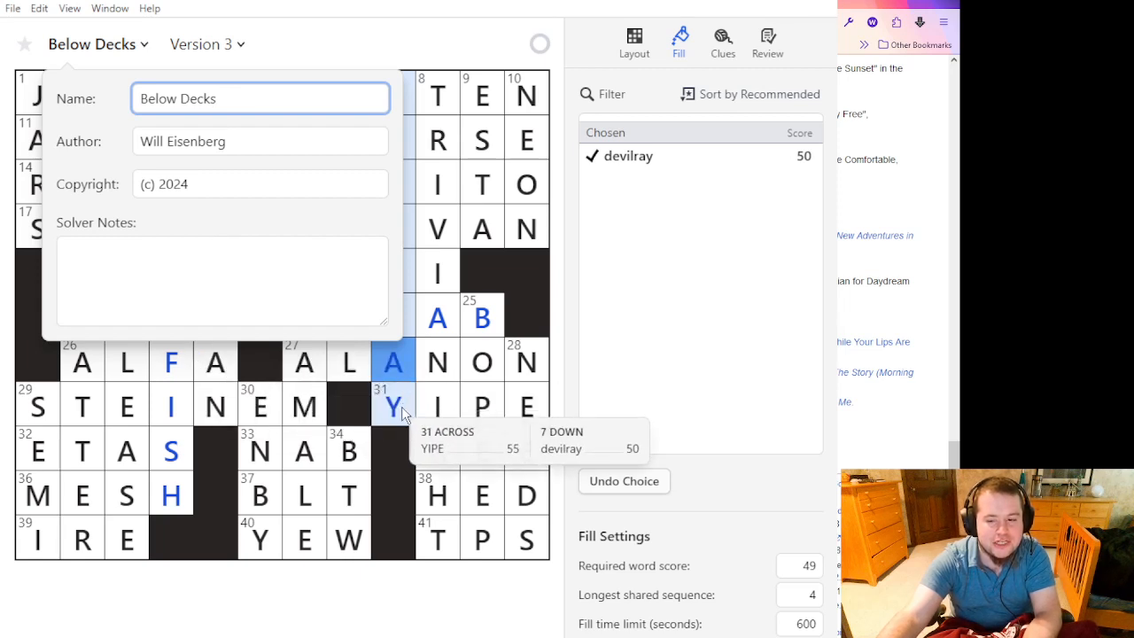
left_click(366, 390)
Check where the hermitcrab entry crosses starfish and devilray in the grid.
left_click(374, 329)
left_click(374, 330)
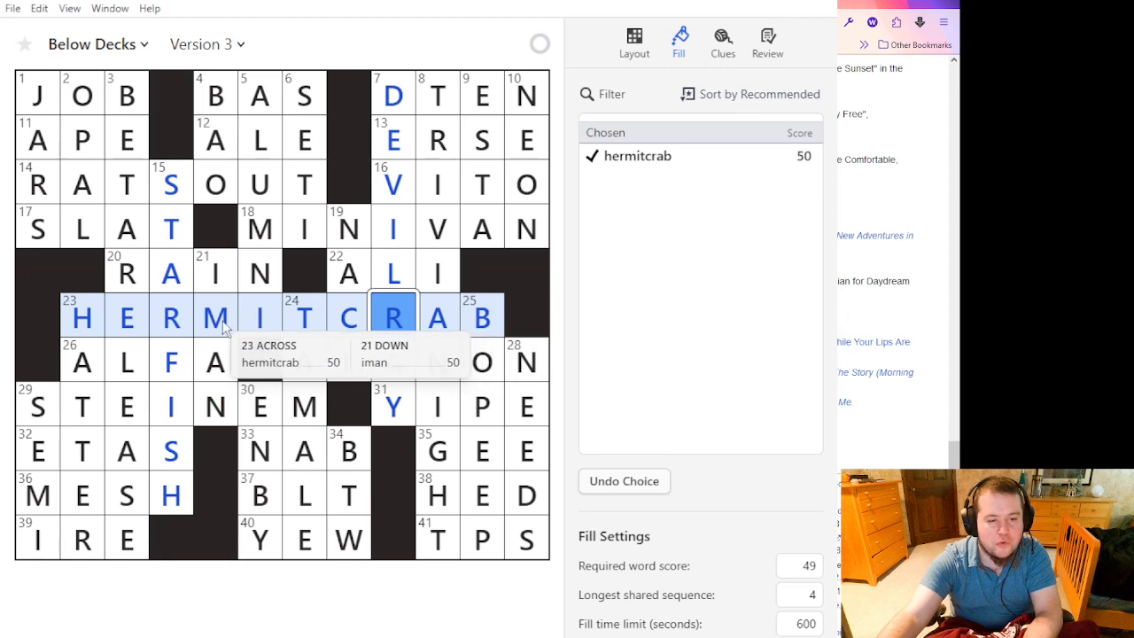
left_click(171, 321)
left_click(401, 321)
left_click(400, 321)
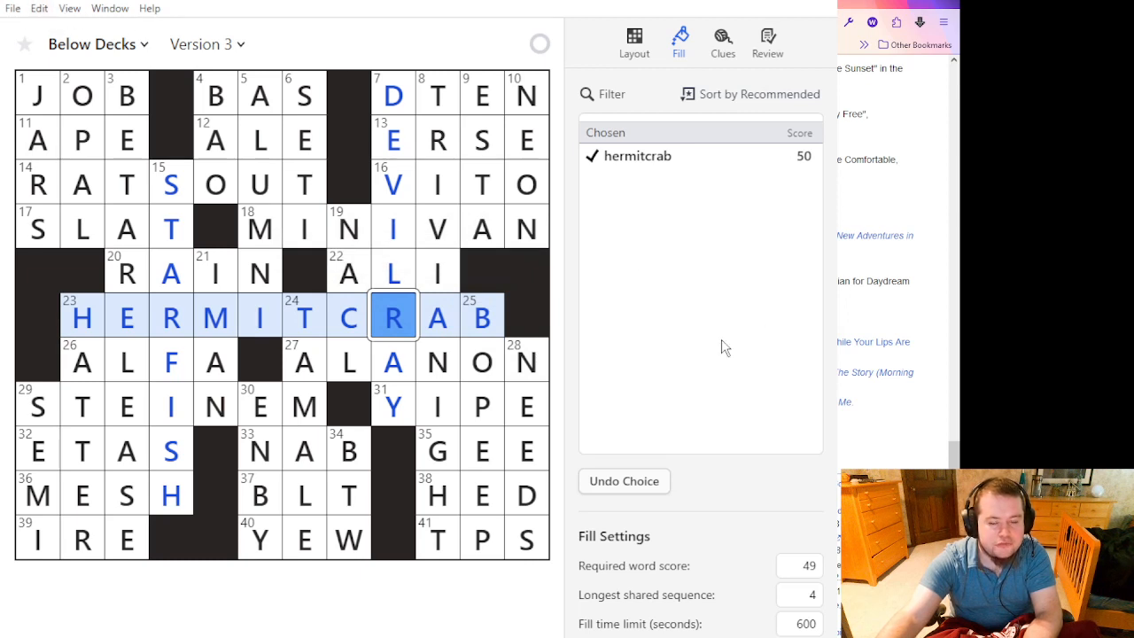
Review the grid's word scores, layout statistics and available symmetry options, keeping the symmetry at None.
left_click(759, 59)
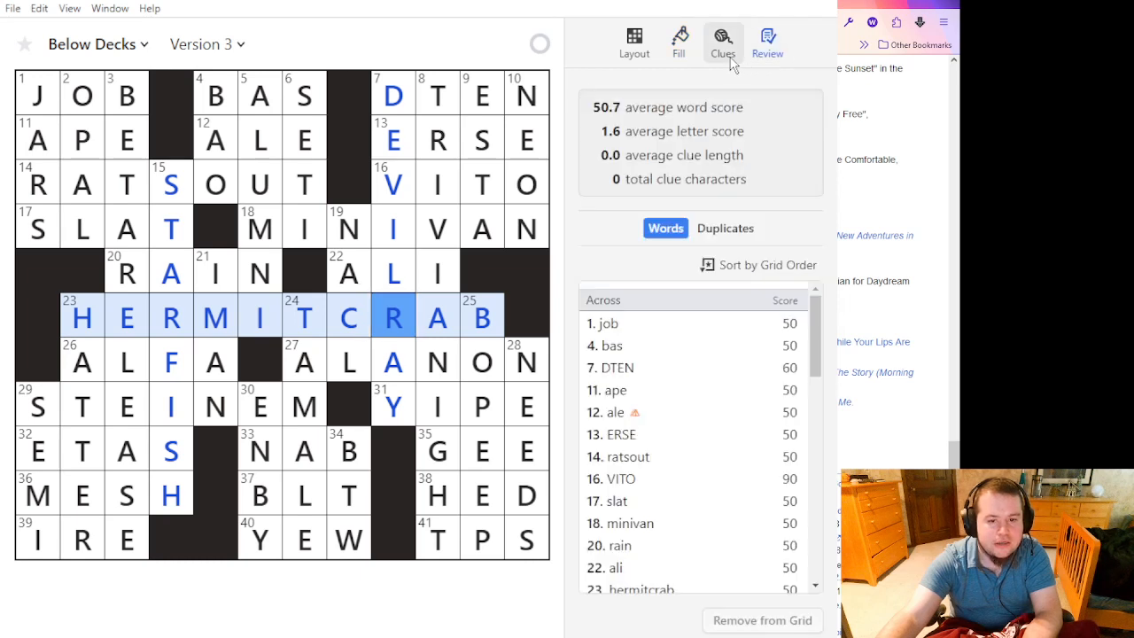
left_click(731, 62)
left_click(633, 40)
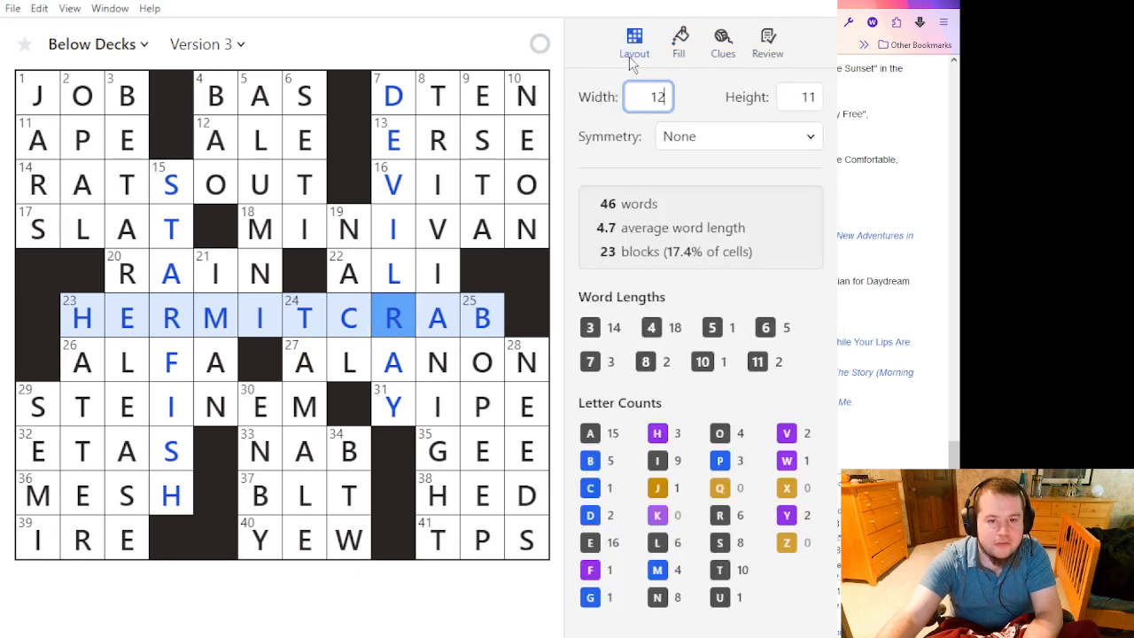
left_click(694, 144)
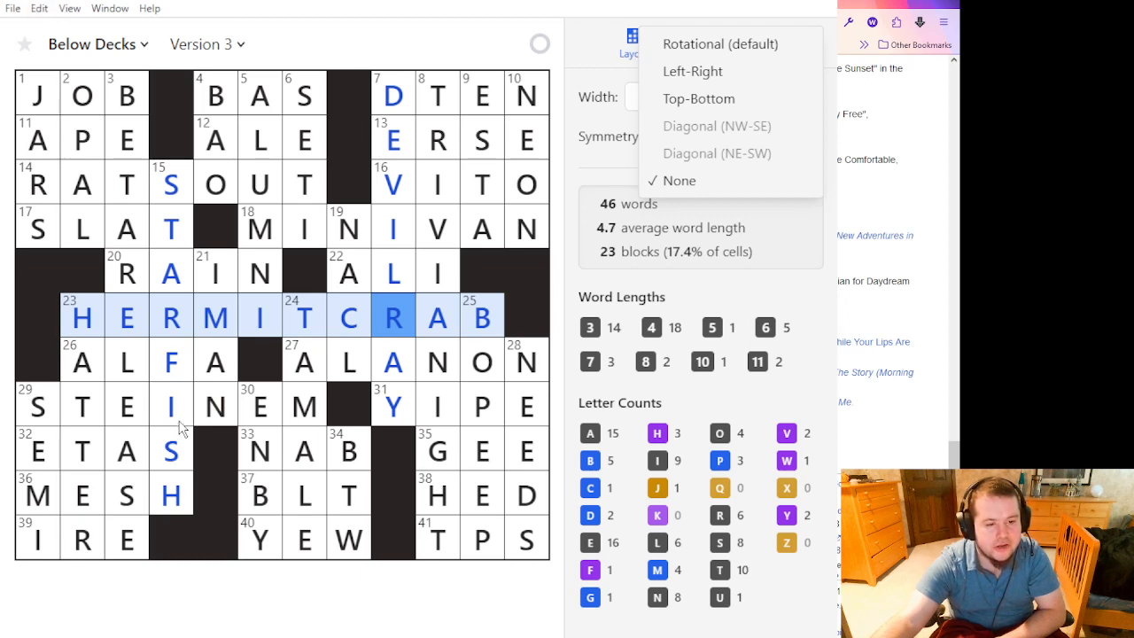
left_click(603, 56)
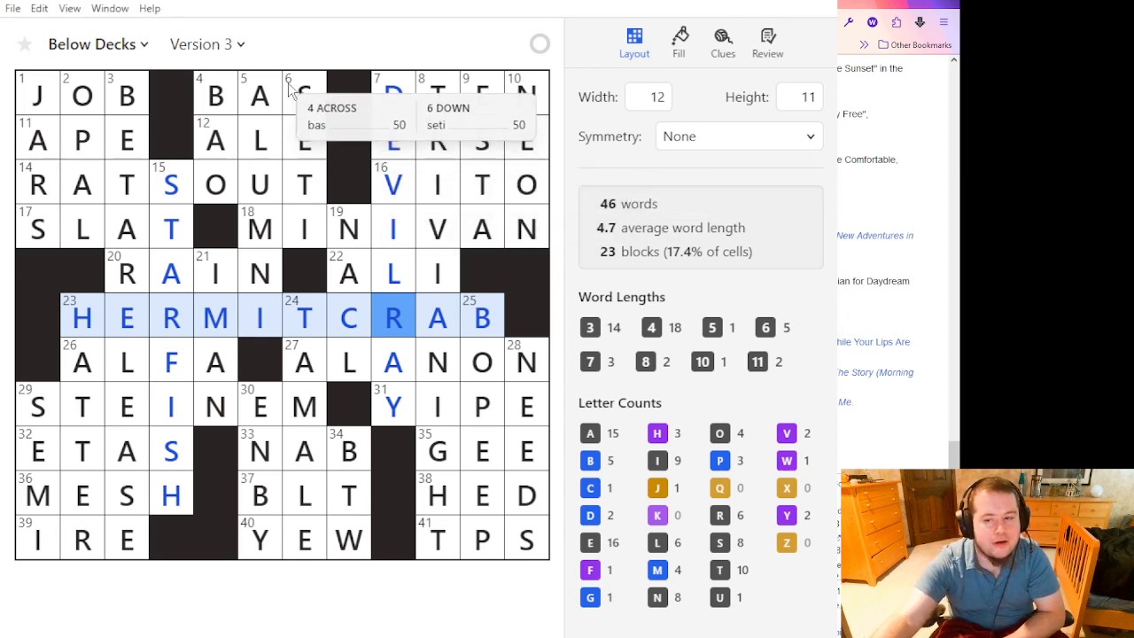
Look over the list of the puzzle's saved versions, from Version 3 down to Version 1.
left_click(245, 44)
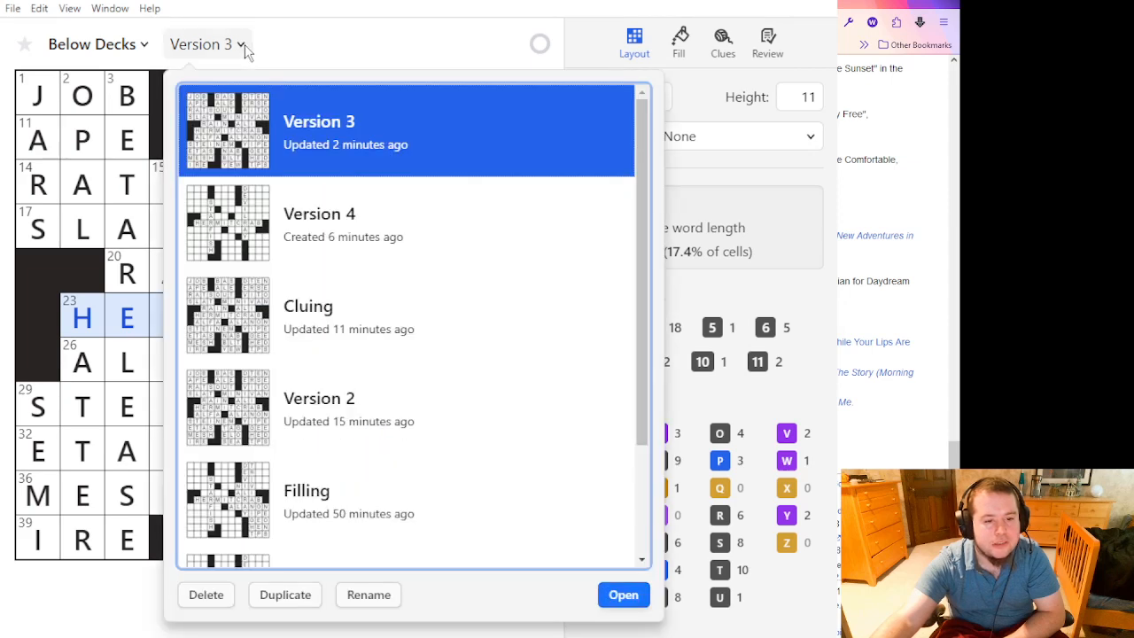
scroll(393, 312, "down", 1)
scroll(403, 381, "down", 3)
scroll(387, 431, "up", 5)
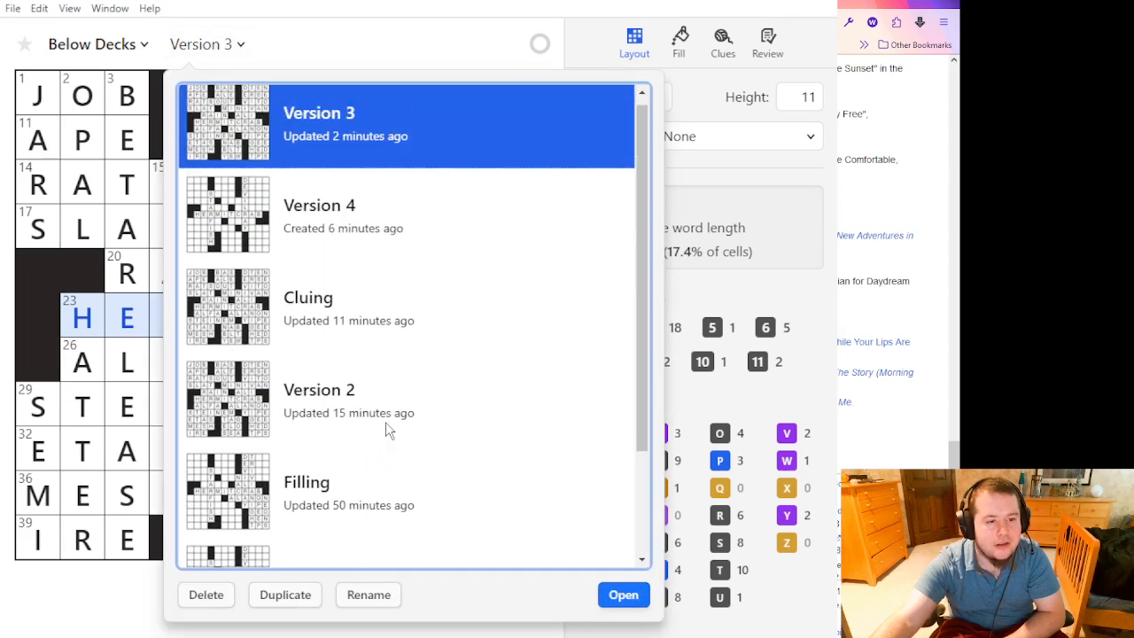
left_click(190, 44)
left_click(191, 44)
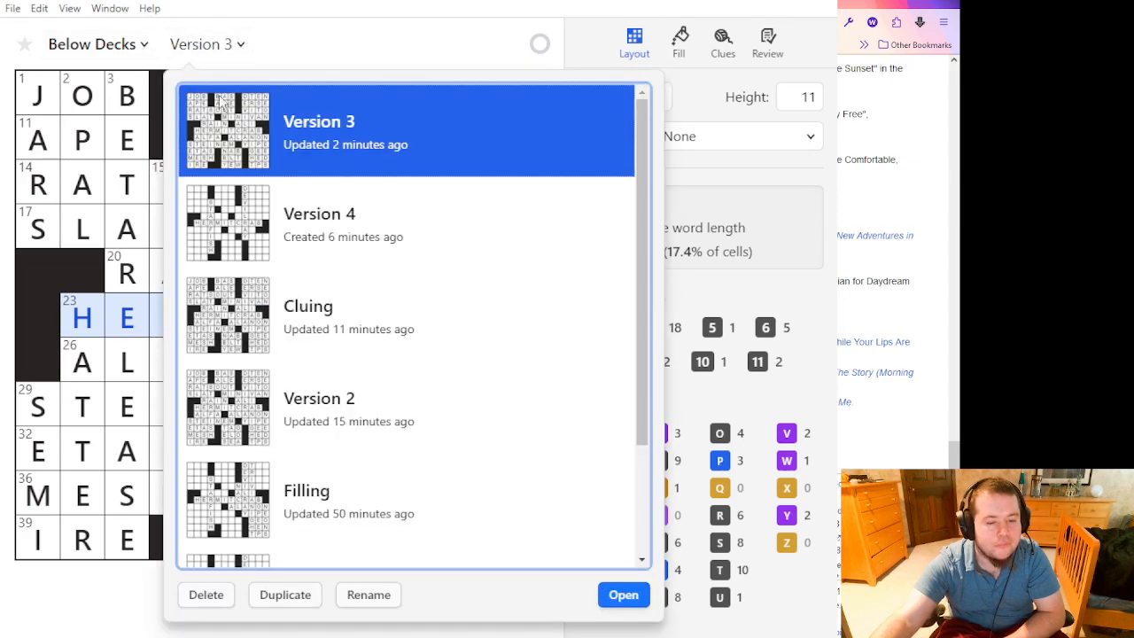
scroll(382, 373, "down", 3)
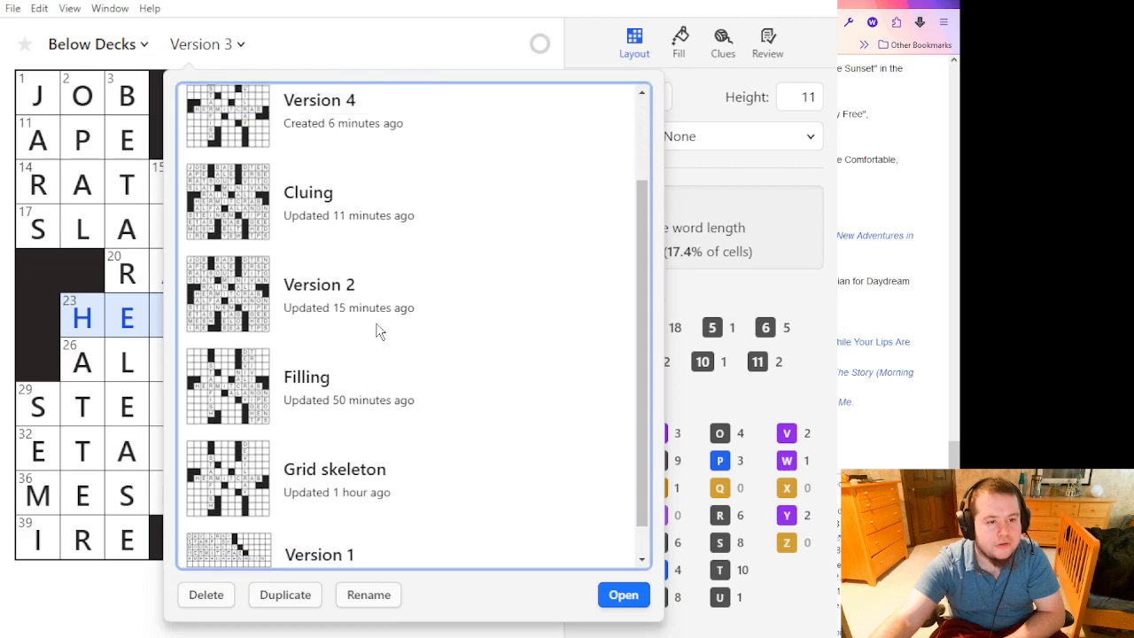
Duplicate Version 3 in the puzzle's saved versions and return to the grid.
scroll(362, 494, "up", 5)
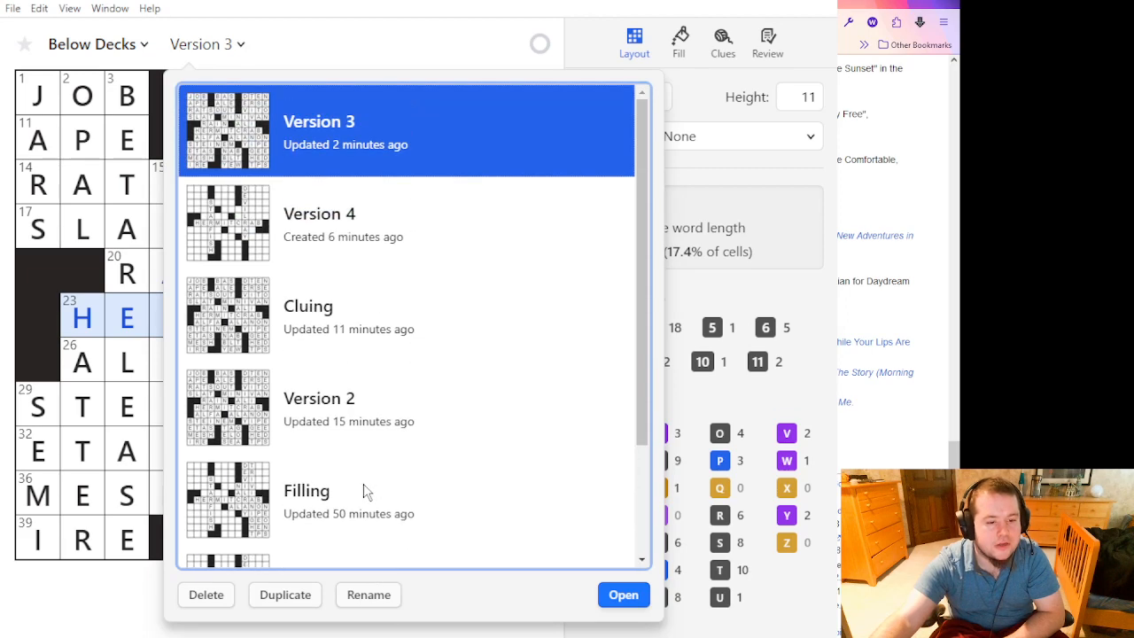
left_click(285, 595)
left_click(133, 189)
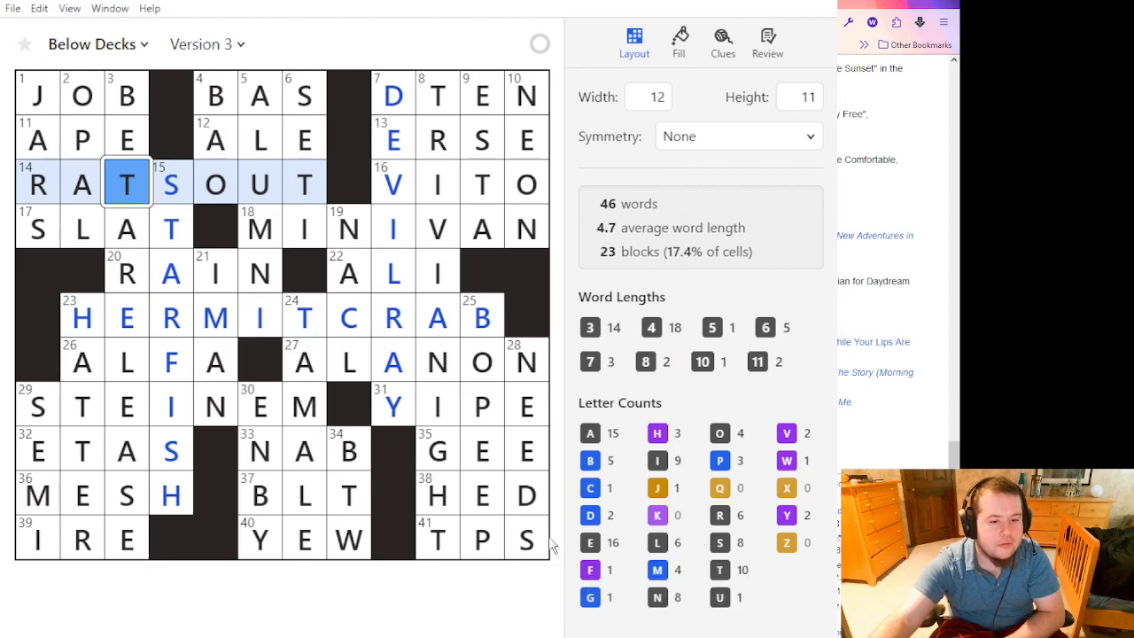
Clear all letters and blocks from the entire grid and set its width to 11.
left_click_drag(543, 538, 34, 98)
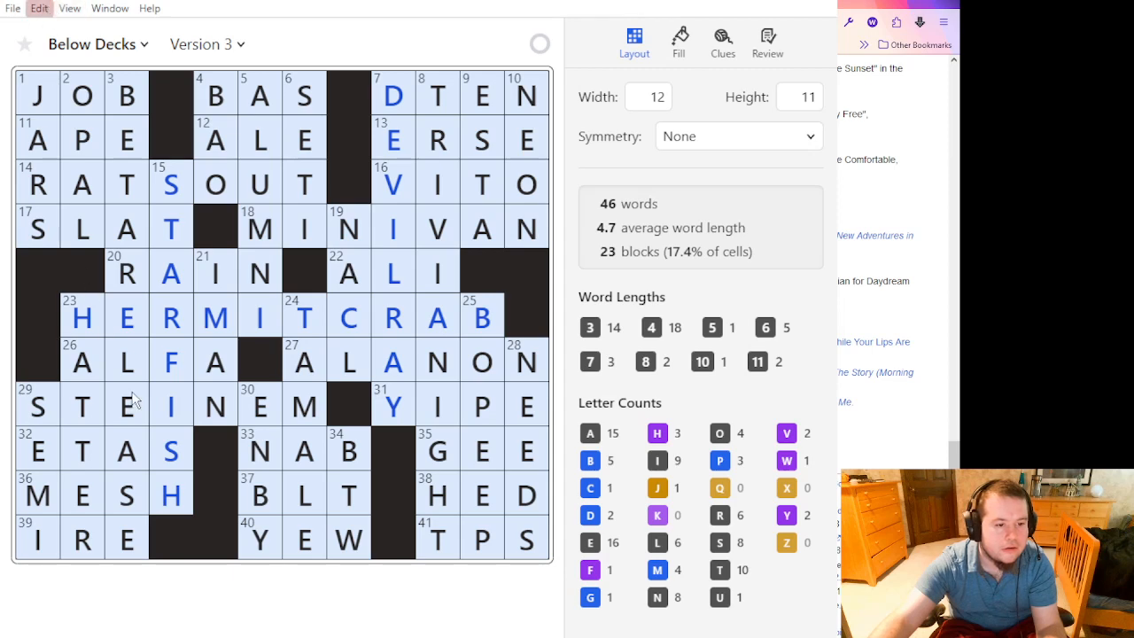
key("Delete")
left_click(678, 98)
type("11")
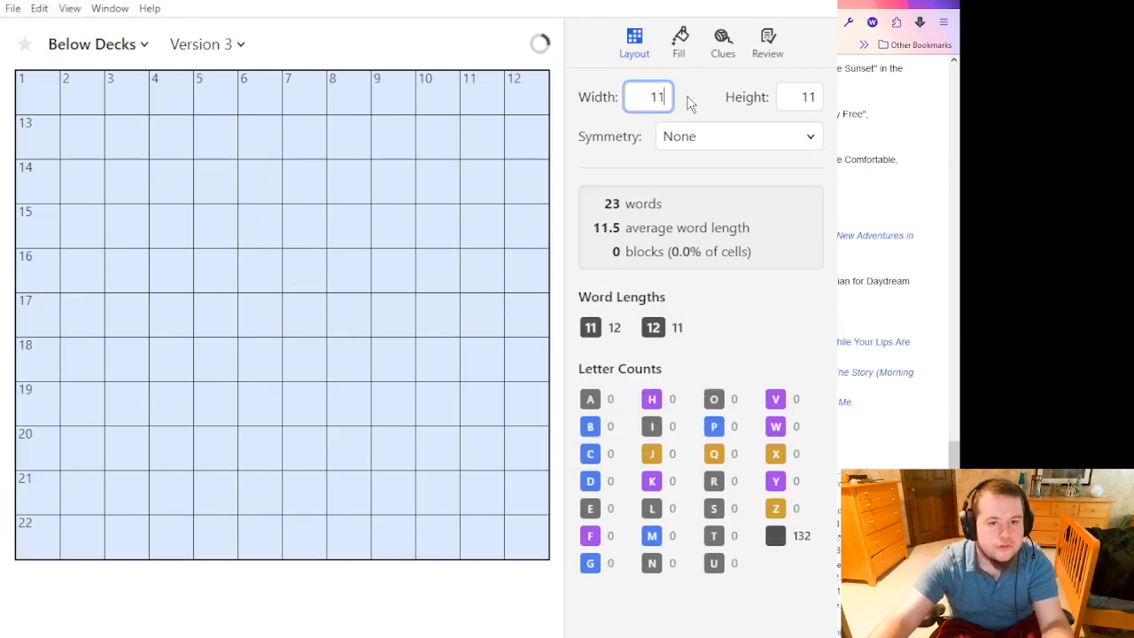
key("Tab")
Place black squares in the first five cells of the fourth column.
left_click(187, 108)
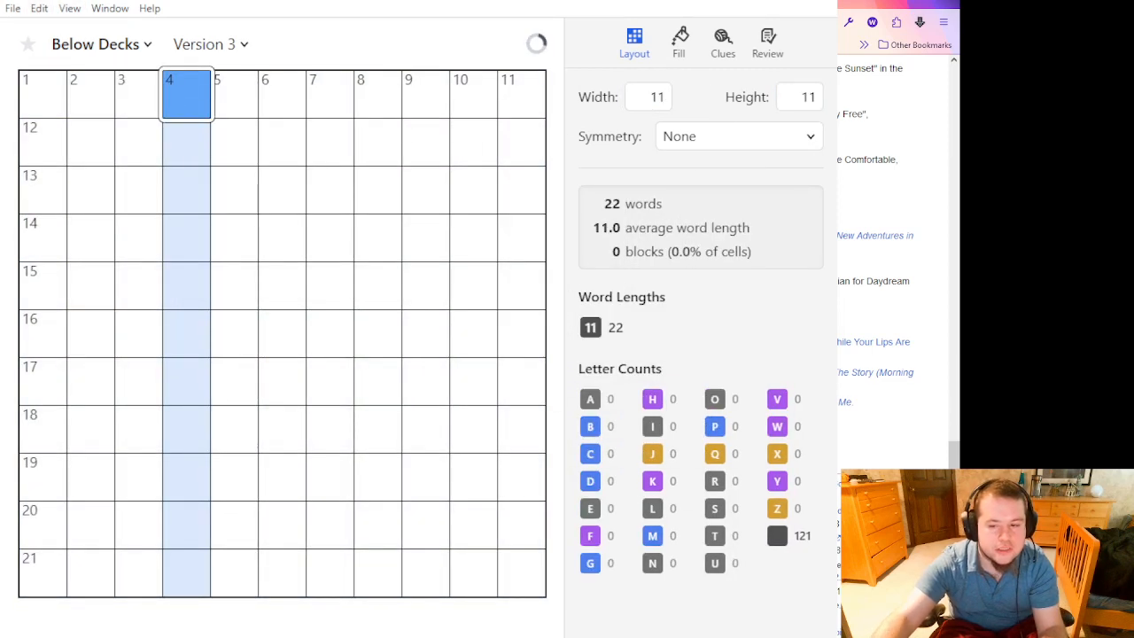
left_click(187, 143)
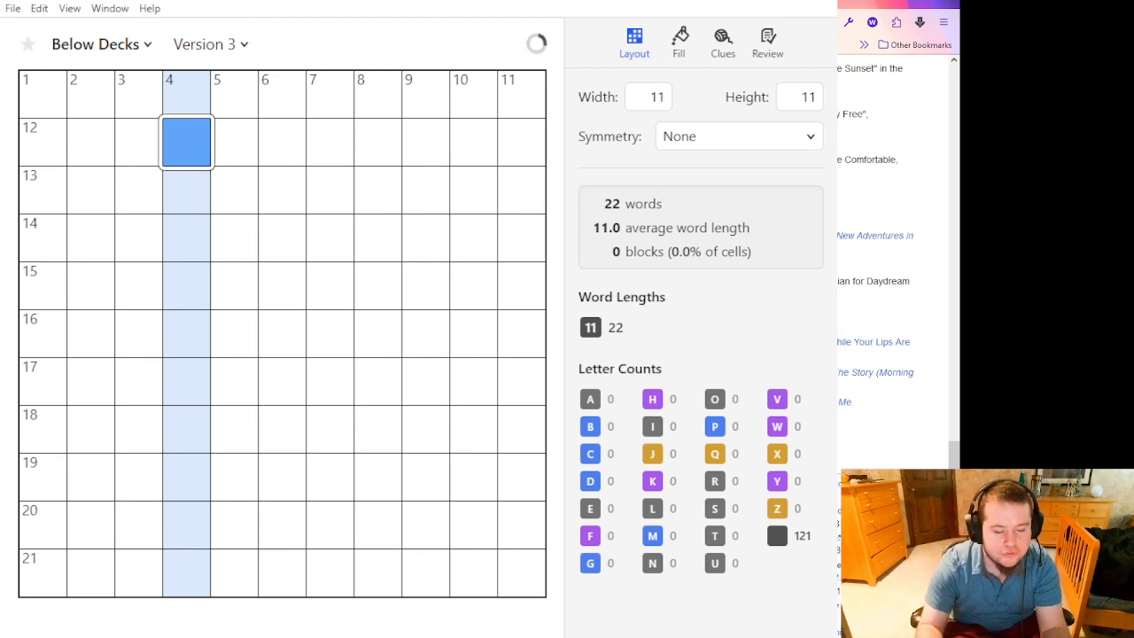
key("Up")
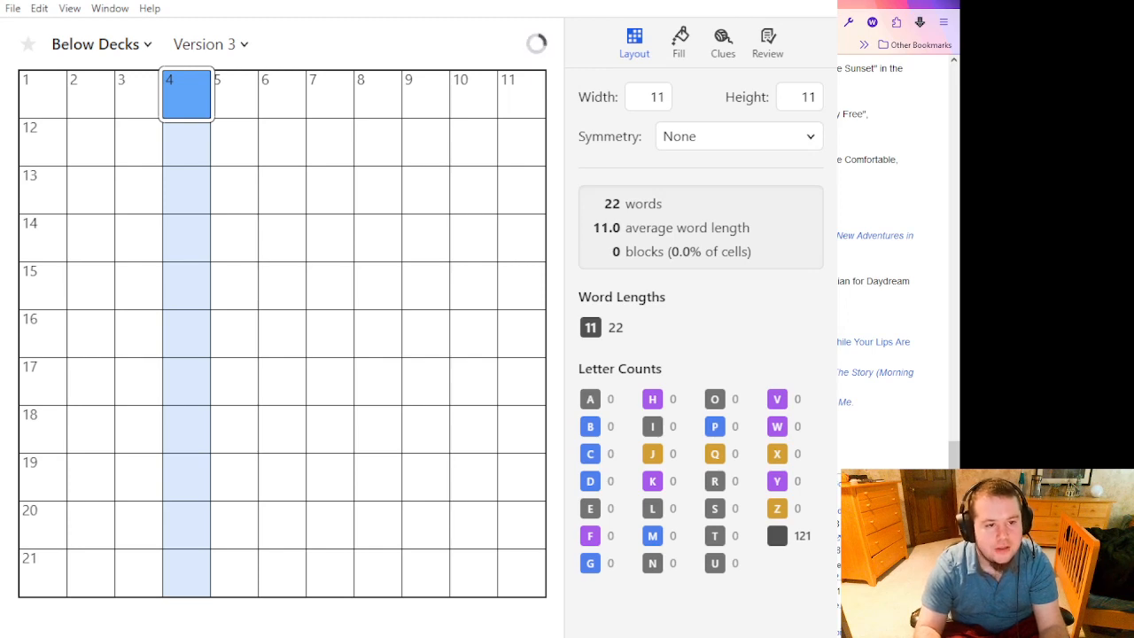
key("period")
key("period")
key("period")
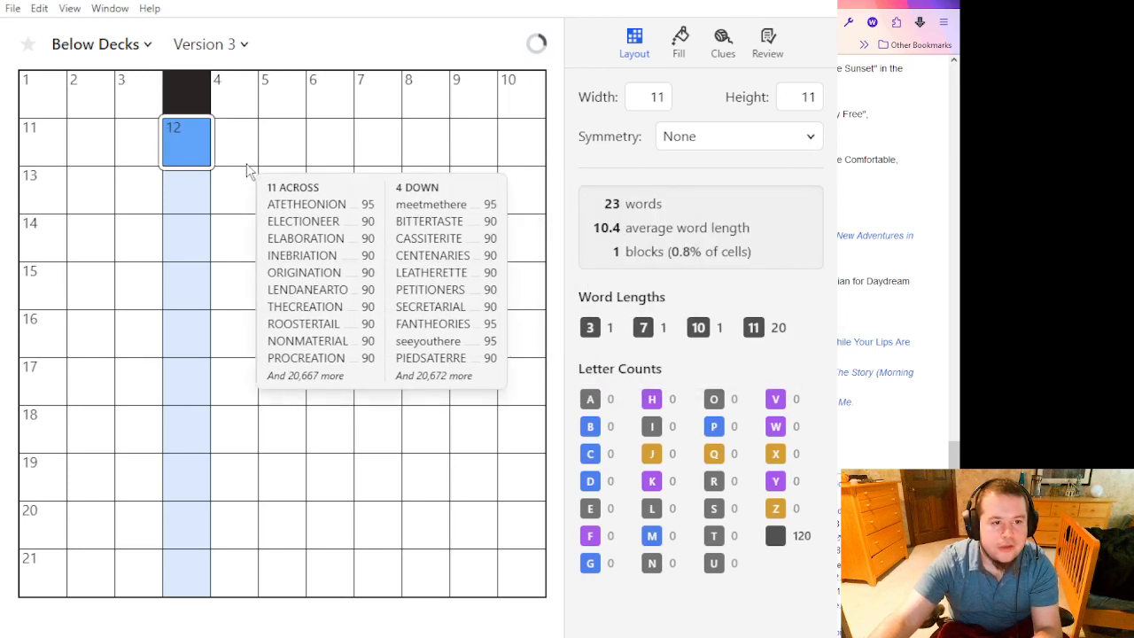
key("period")
key("period")
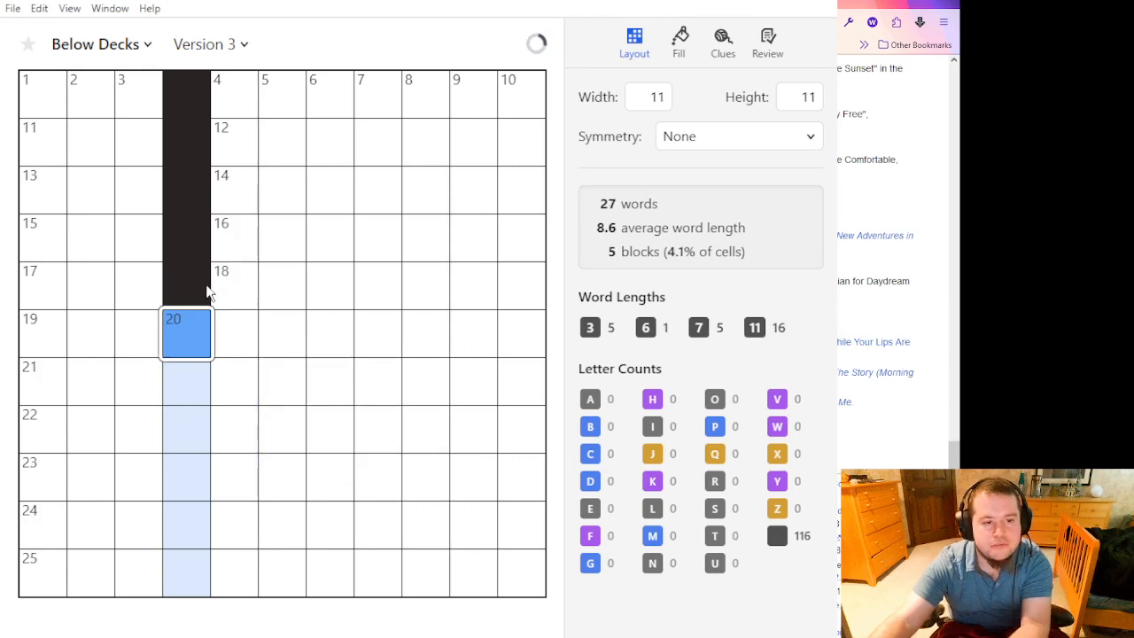
Remove all the black squares from the fourth column.
key("BackSpace")
key("BackSpace")
key("BackSpace")
key("BackSpace")
key("BackSpace")
key("BackSpace")
mouse_move(286, 278)
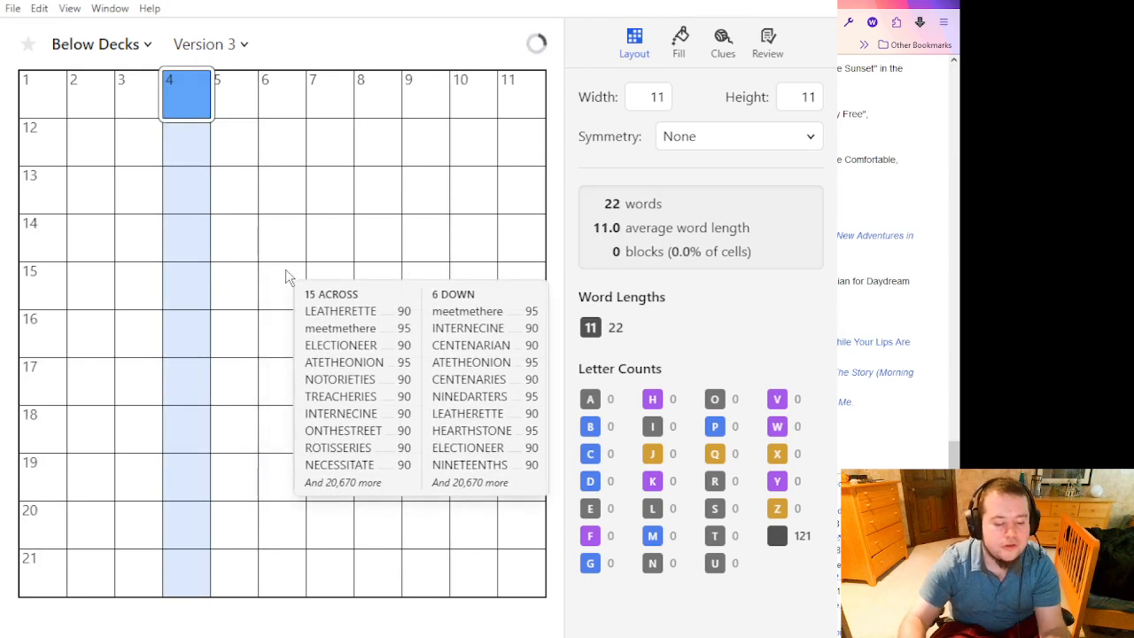
Try a horizontal bar beneath the fourth cell of the top row, then remove it.
key("period")
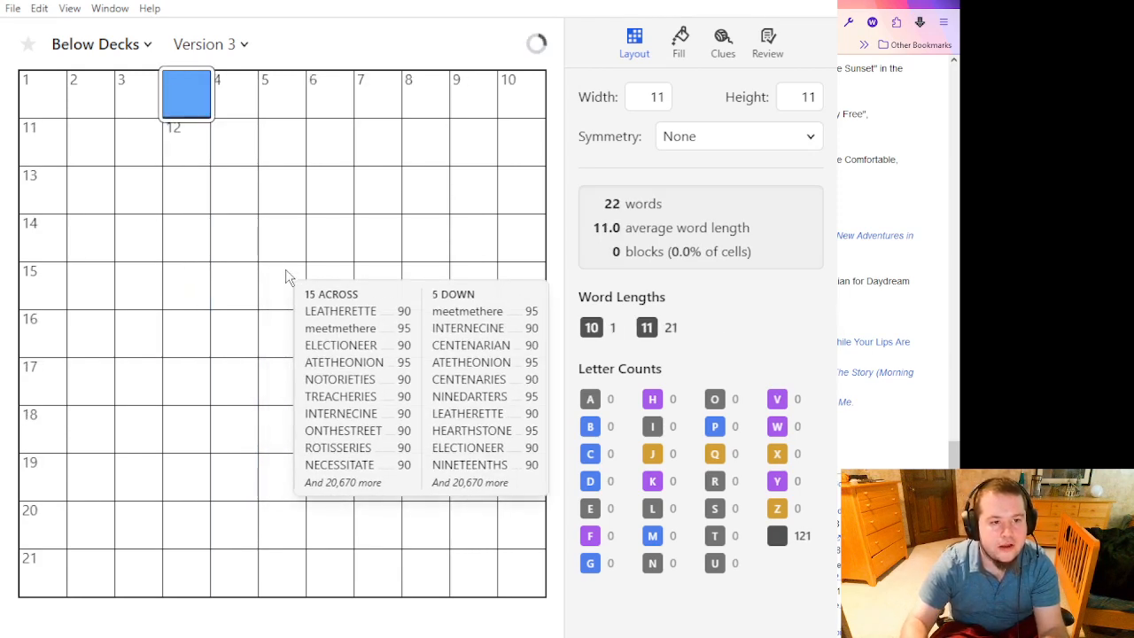
key("underscore")
key("Down")
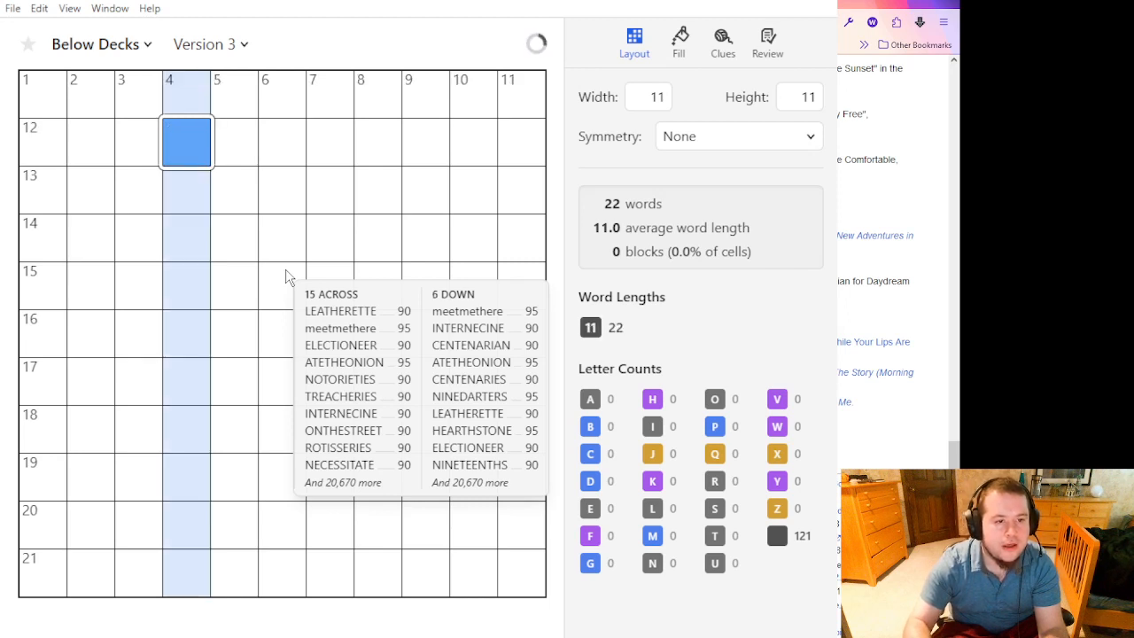
Add vertical bars between the fourth and fifth columns in rows 2 to 4.
key("bar")
key("Down")
key("bar")
key("Down")
key("bar")
Add vertical bars between the third and fourth columns in rows 3 and 4.
key("Left")
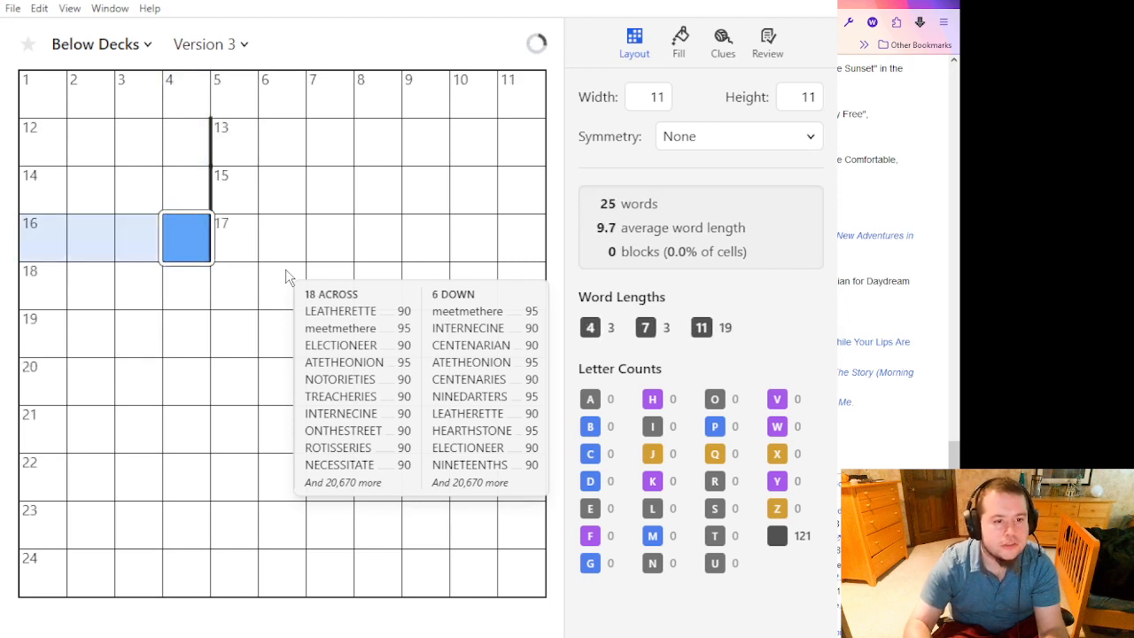
key("Left")
key("Left")
key("Right")
key("Right")
key("bar")
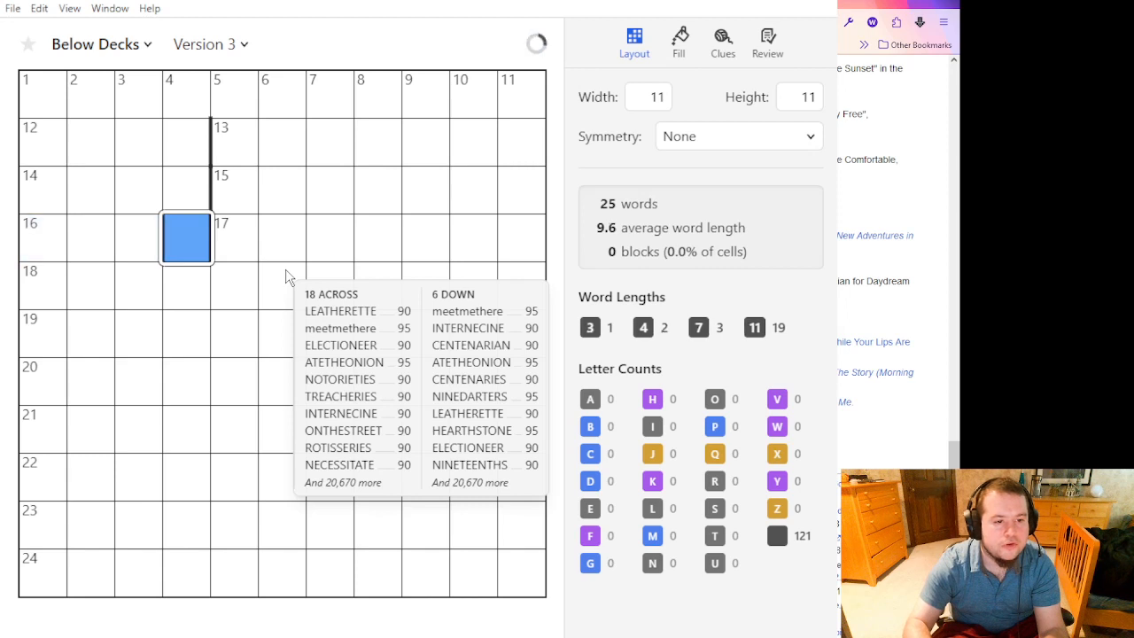
key("Up")
key("Up")
key("bar")
Add horizontal bars between rows 2 and 3 across the first three columns.
key("Left")
key("Left")
key("underscore")
key("Left")
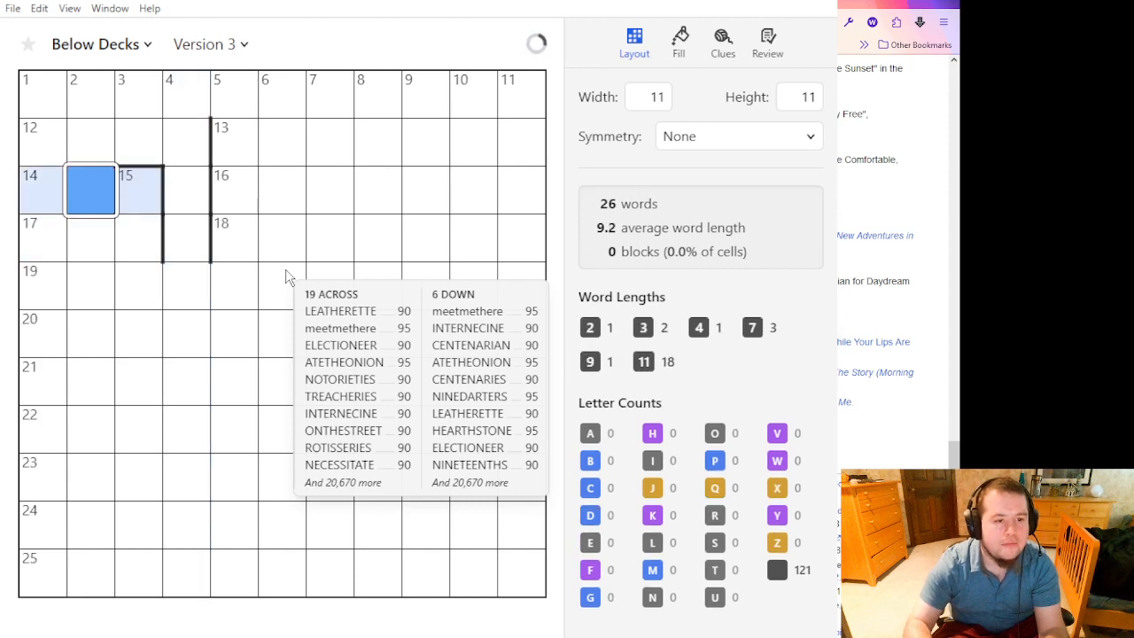
key("underscore")
key("Left")
key("underscore")
Extend the vertical bars between the third and fourth columns through rows 5 and 6.
key("Down")
key("Down")
key("Down")
key("Down")
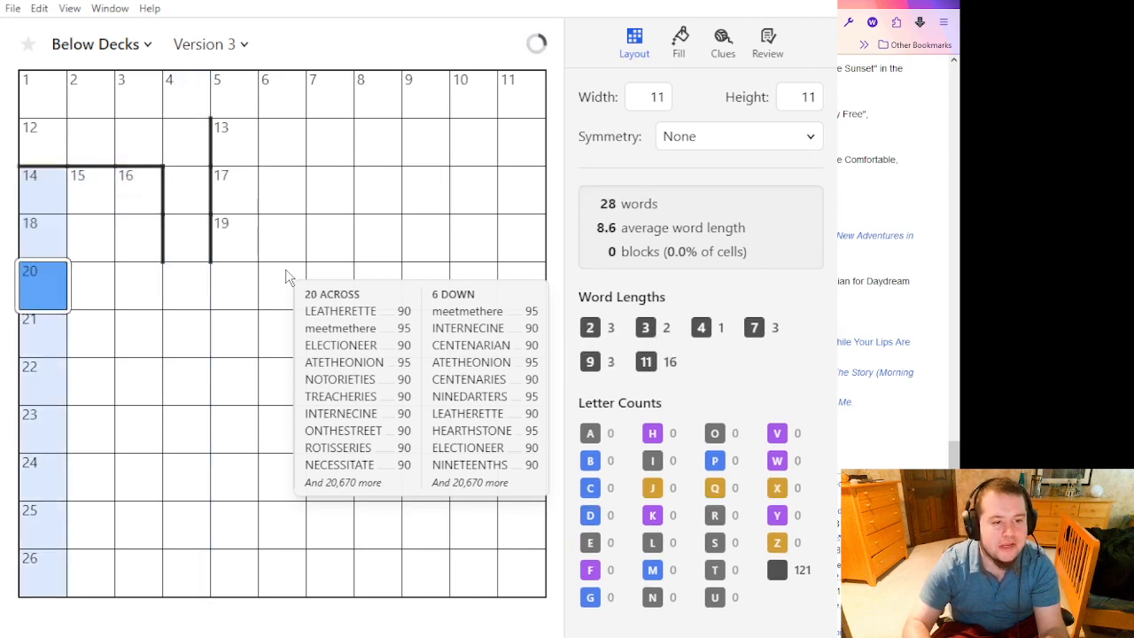
key("Right")
key("Right")
key("Right")
key("bar")
key("Down")
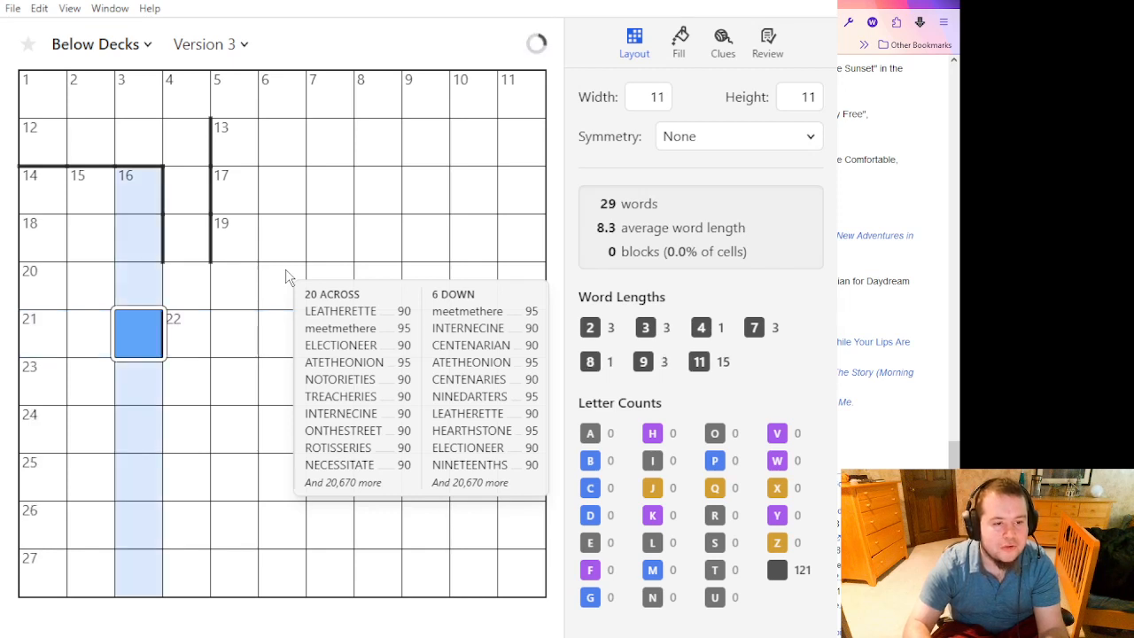
key("Up")
key("bar")
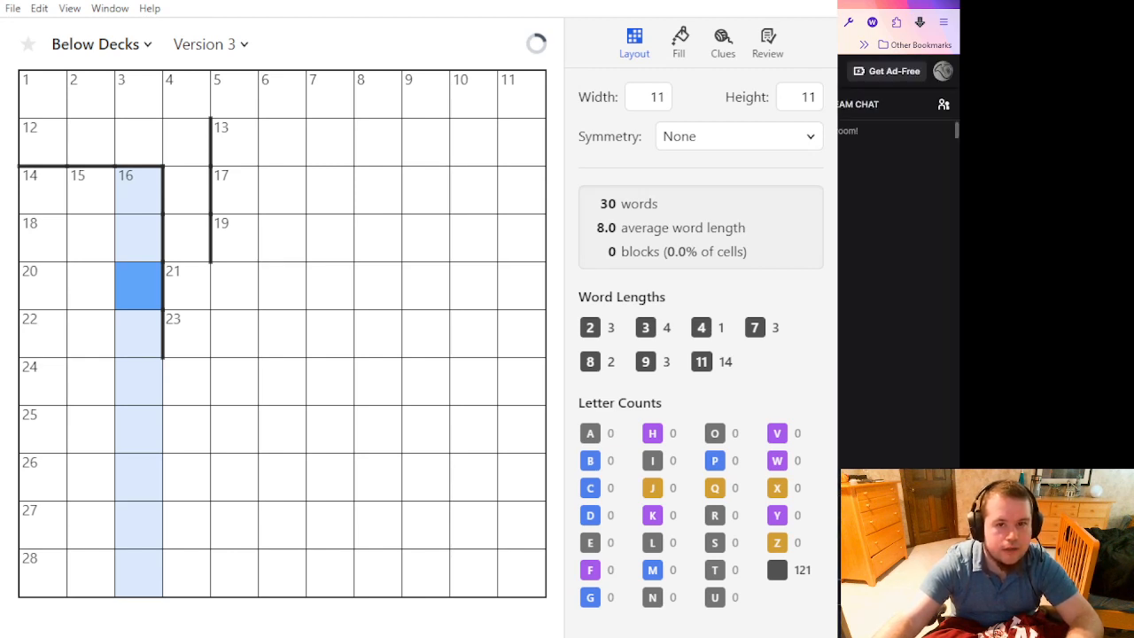
key("ctrl+Tab")
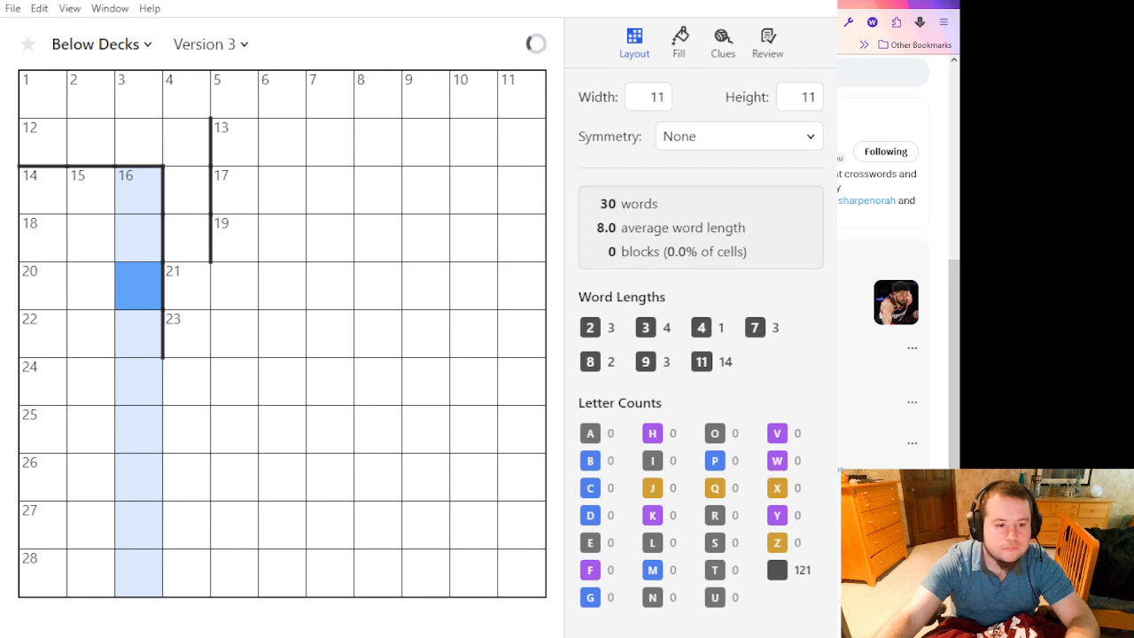
key("Return")
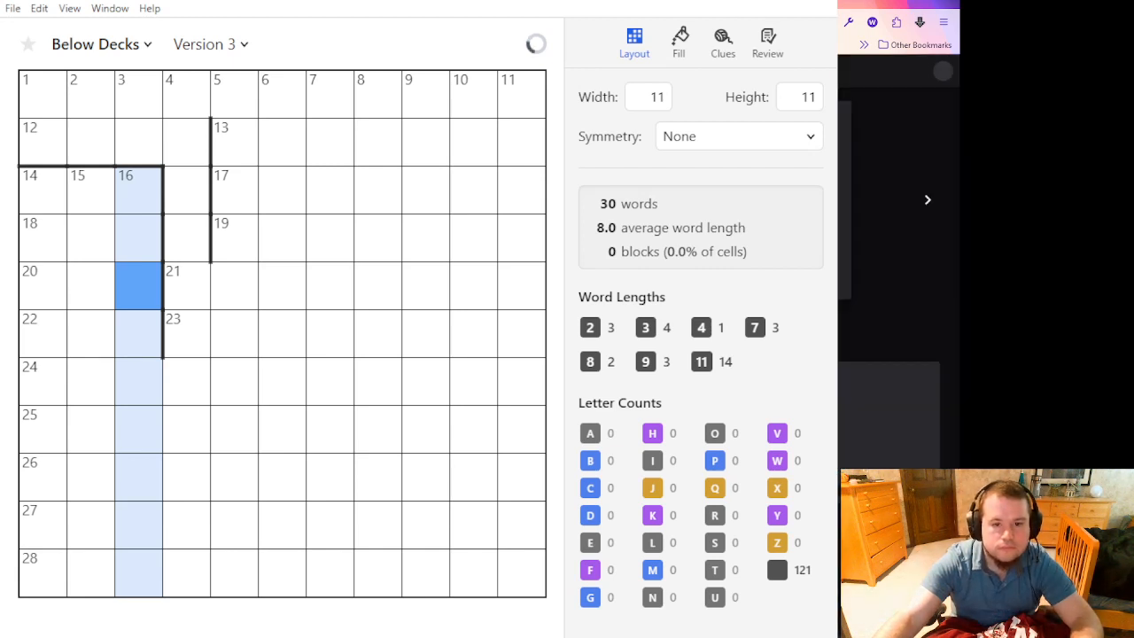